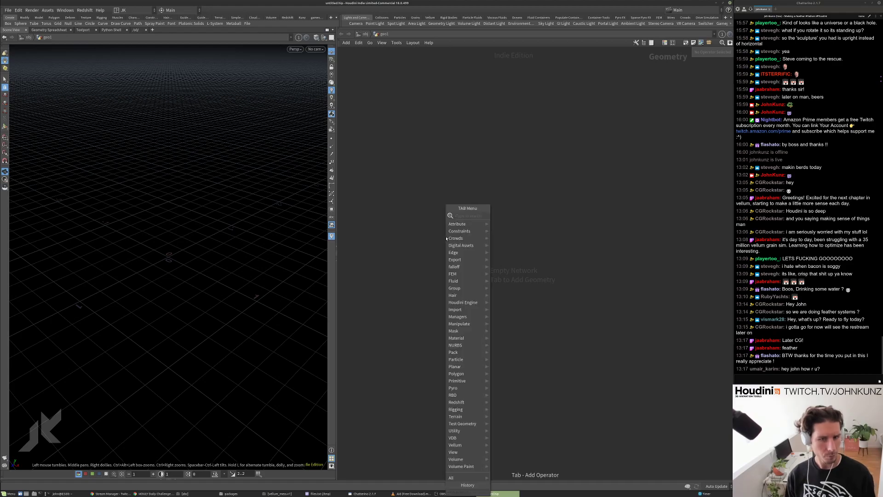
Add a Line node to the geometry network and level the viewport view of it.
{"action": "type", "text": "li"}
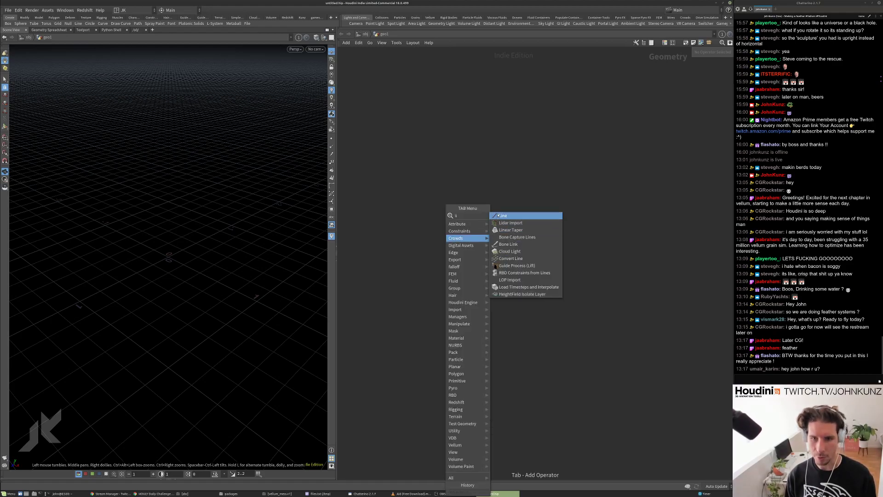
{"action": "key", "text": "Return"}
{"action": "left_click", "coordinate": [492, 233]}
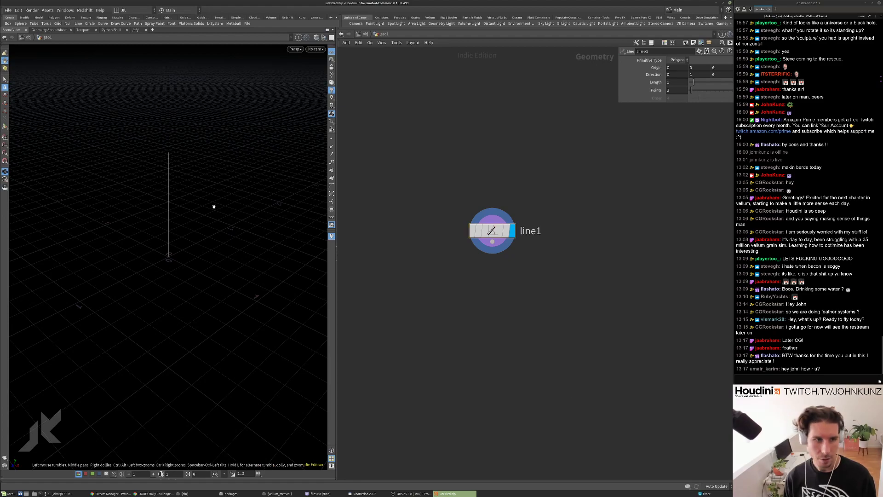
{"action": "left_click_drag", "start_coordinate": [173, 174], "coordinate": [173, 159]}
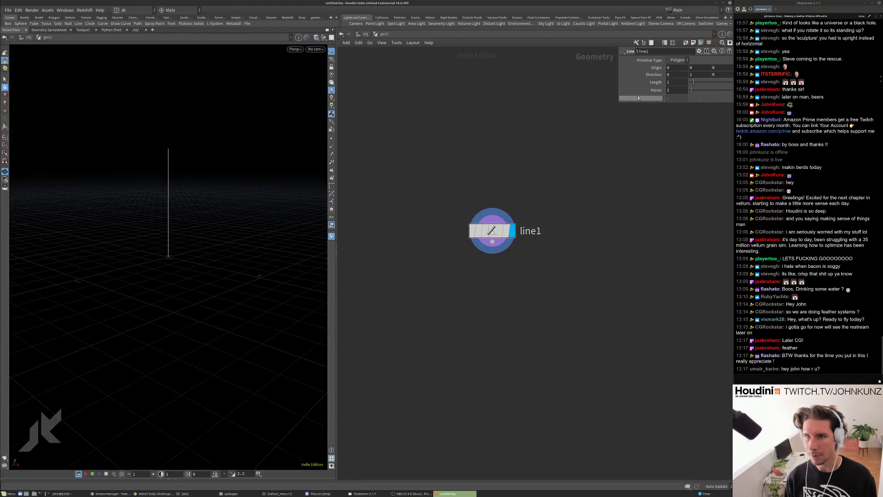
Set line1's Points to 50.
{"action": "left_click", "coordinate": [674, 89]}
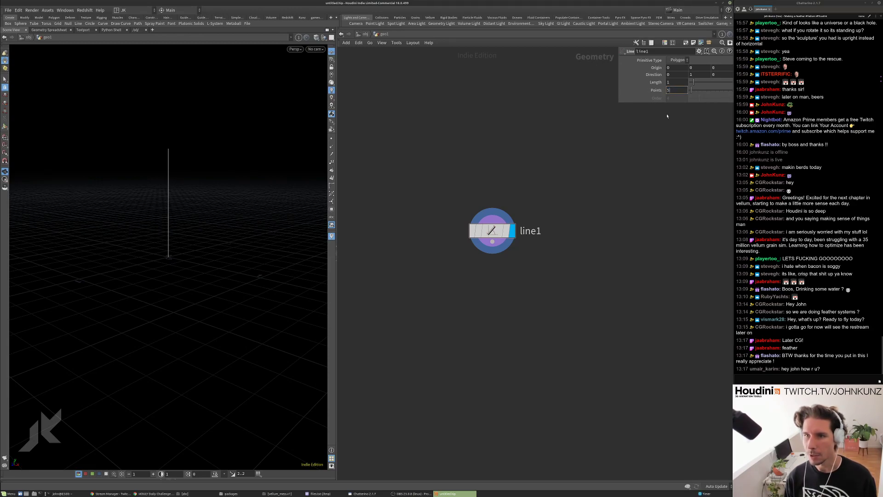
{"action": "type", "text": "50"}
{"action": "key", "text": "Return"}
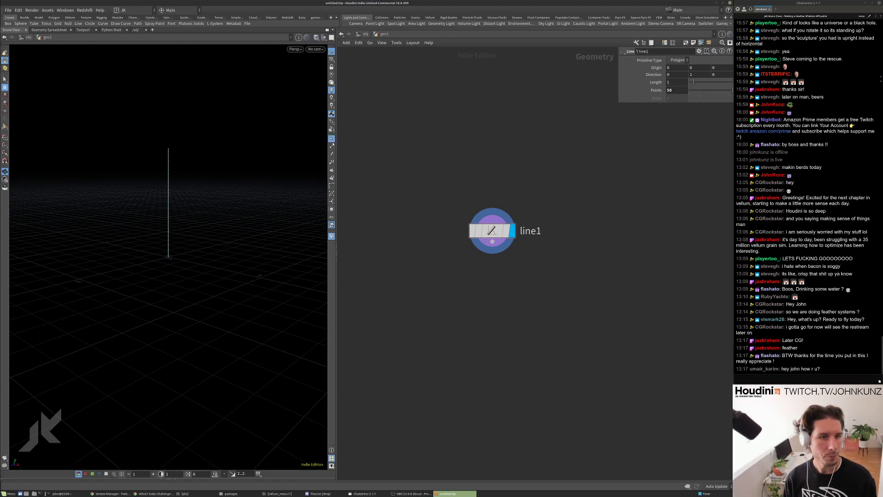
{"action": "middle_click_drag", "start_coordinate": [593, 322], "coordinate": [566, 254]}
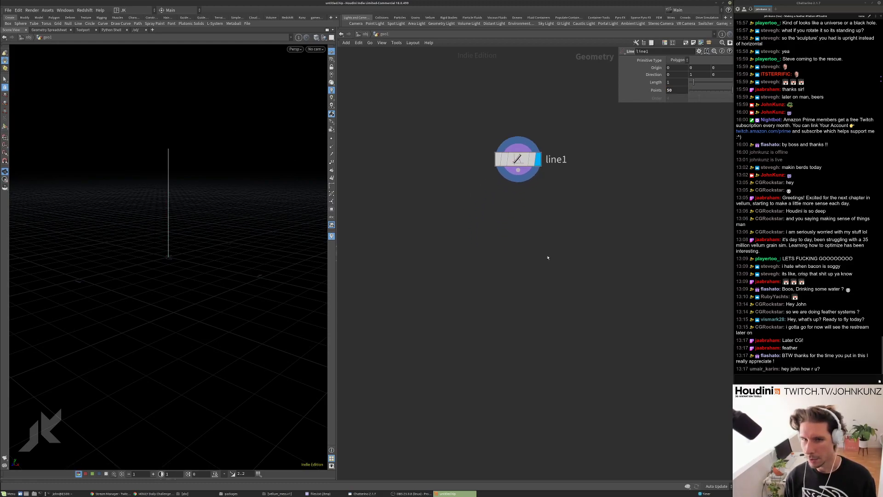
{"action": "key", "text": "Tab"}
Add a Resample node wired under line1 and make it the displayed node.
{"action": "type", "text": "res"}
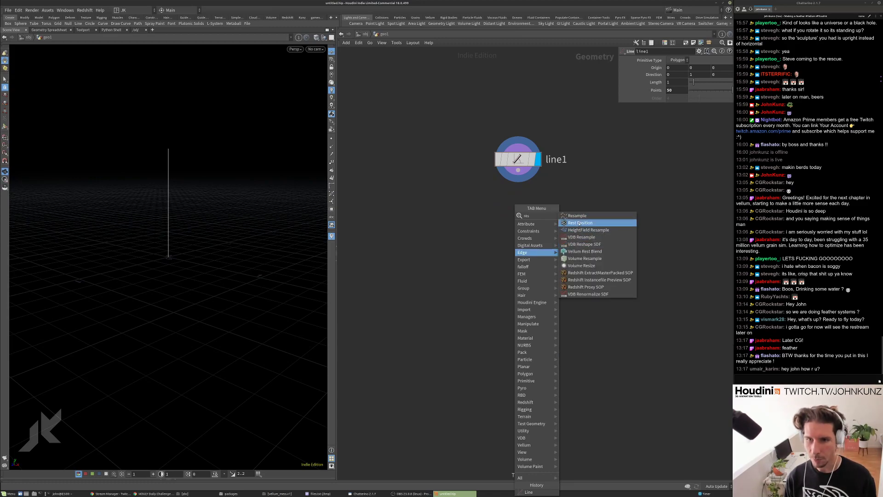
{"action": "left_click", "coordinate": [577, 223]}
{"action": "left_click", "coordinate": [507, 215]}
{"action": "left_click_drag", "start_coordinate": [508, 204], "coordinate": [518, 171]}
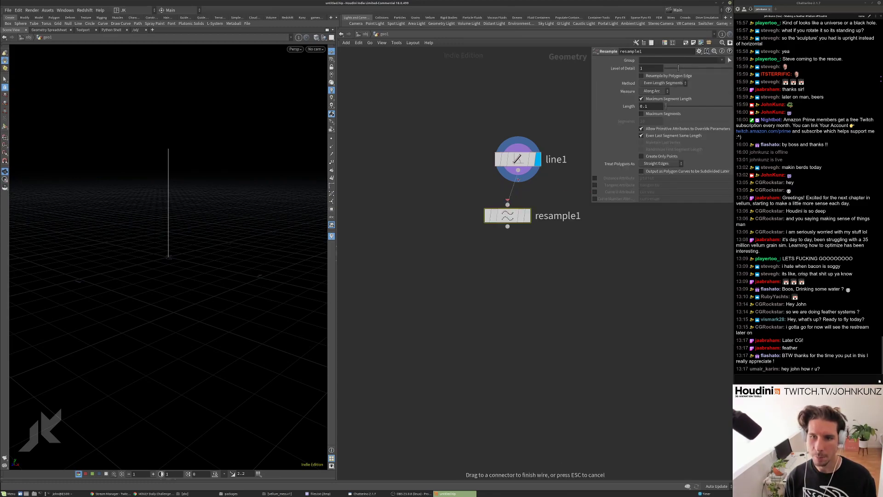
{"action": "left_click", "coordinate": [528, 216]}
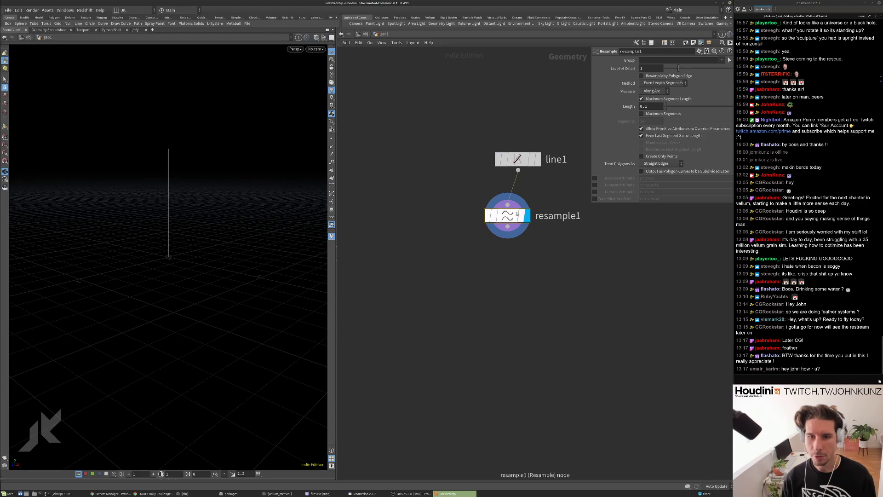
{"action": "key", "text": "l"}
{"action": "middle_click_drag", "start_coordinate": [431, 214], "coordinate": [381, 265]}
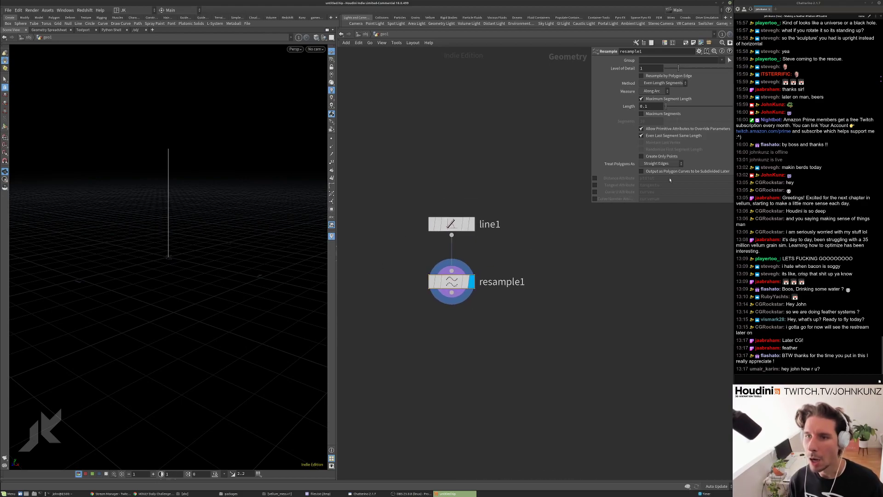
Turn off Maximum Segment Length, enable Curve U Attribute, and verify curveu in the node info.
{"action": "left_click", "coordinate": [659, 99]}
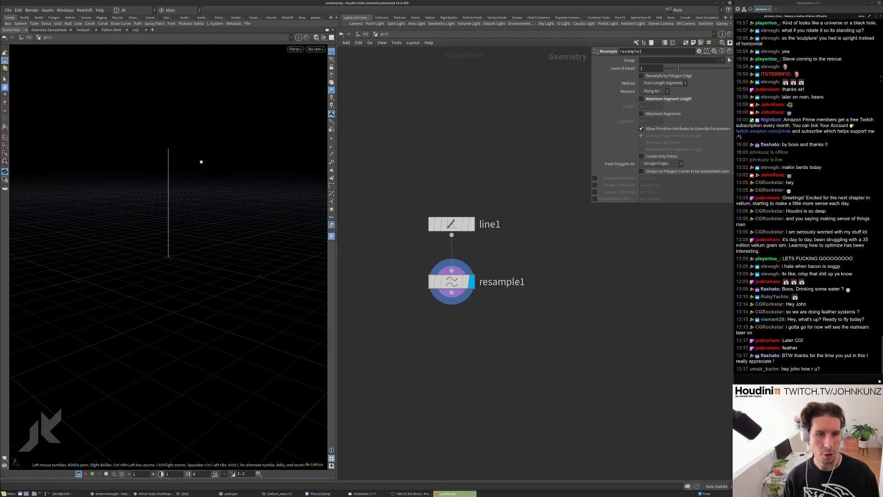
{"action": "left_click", "coordinate": [595, 191]}
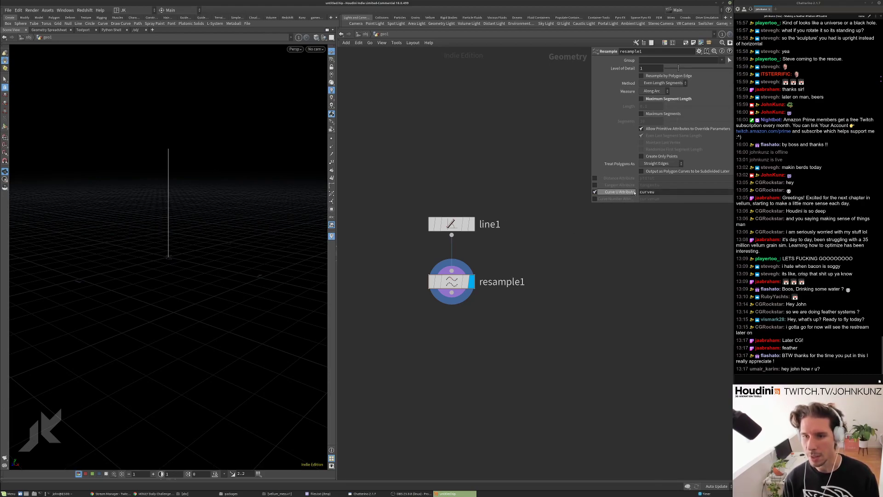
{"action": "middle_click", "coordinate": [454, 284]}
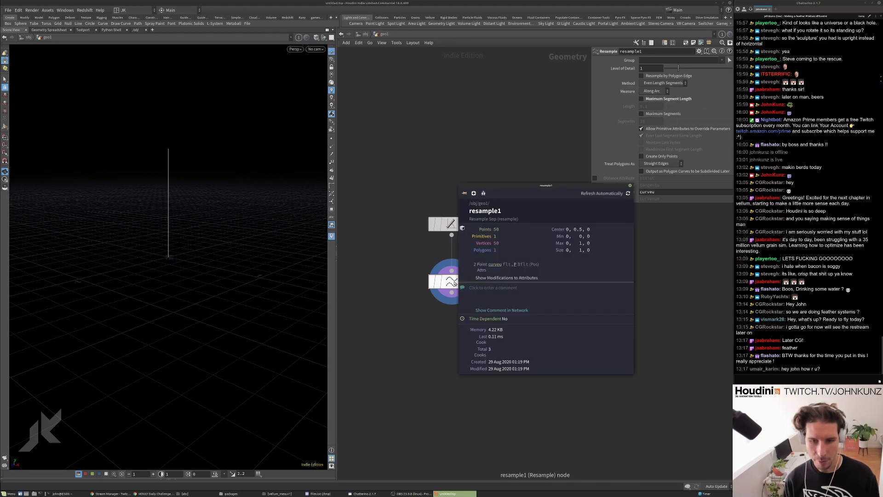
{"action": "left_click", "coordinate": [495, 264]}
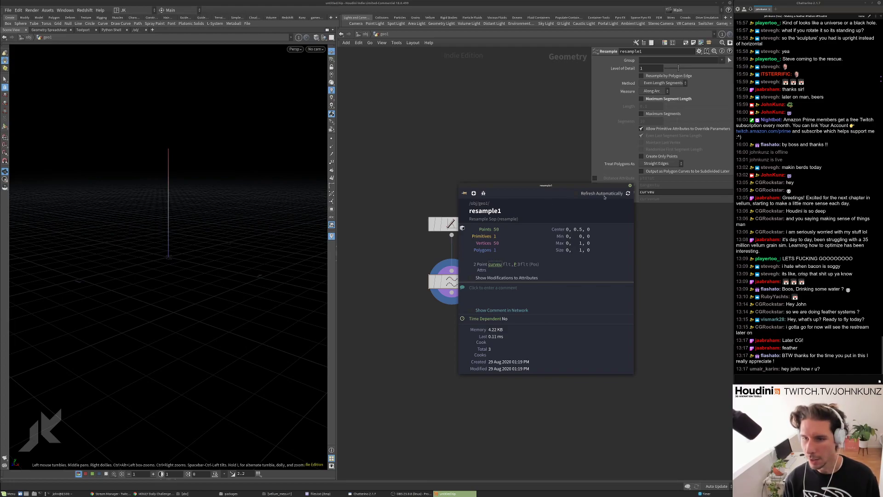
{"action": "left_click", "coordinate": [501, 266]}
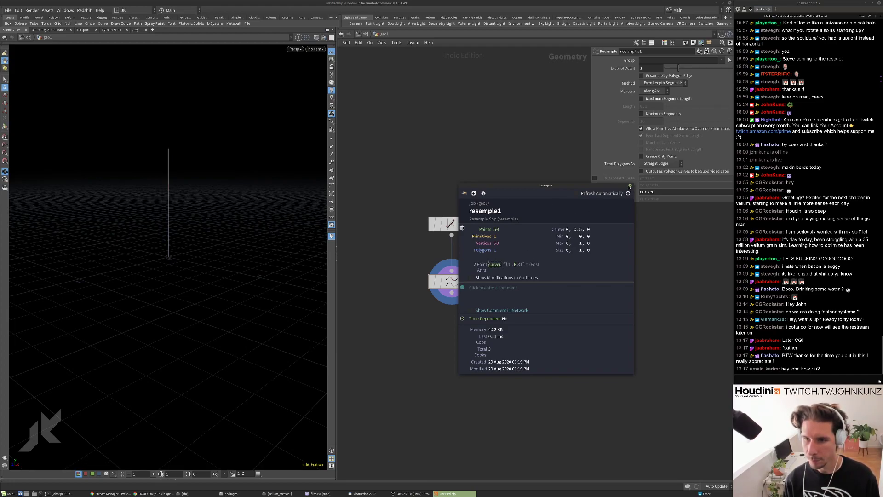
{"action": "left_click", "coordinate": [630, 185]}
Rename resample1 to assign_curveu.
{"action": "key", "text": "h"}
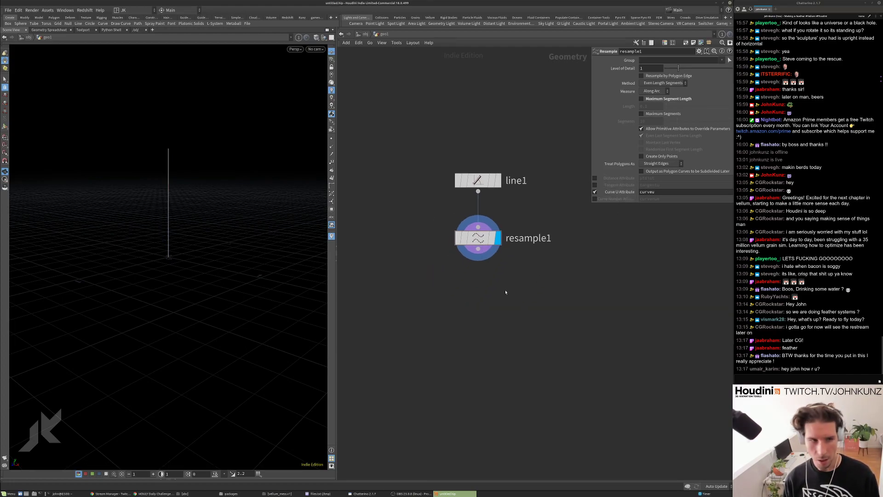
{"action": "double_click", "coordinate": [528, 238]}
{"action": "type", "text": "as"}
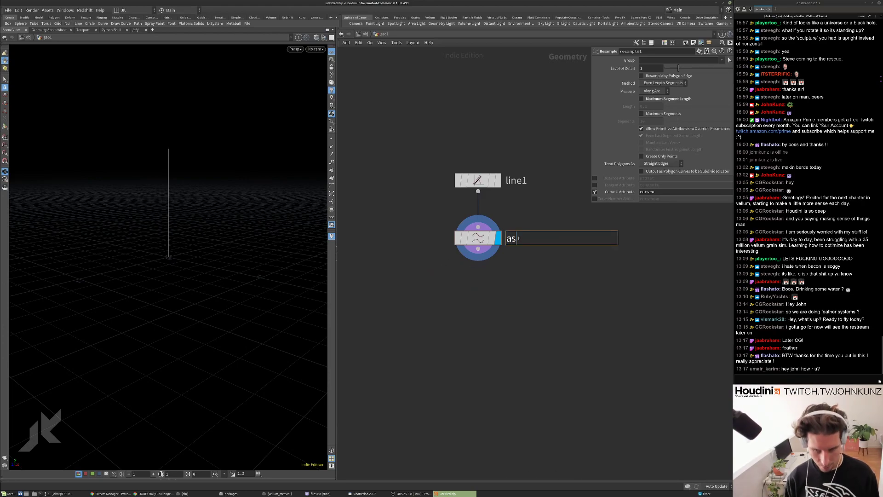
{"action": "type", "text": "sign_curv"}
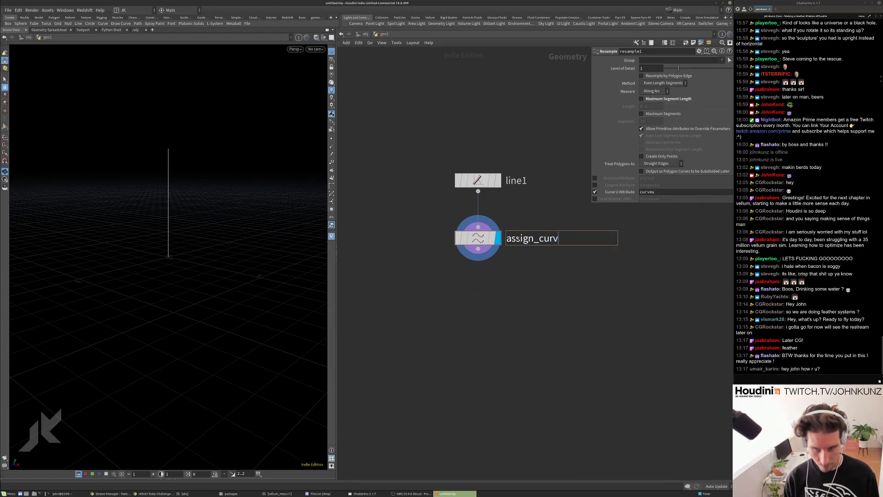
{"action": "type", "text": "eu"}
{"action": "key", "text": "Return"}
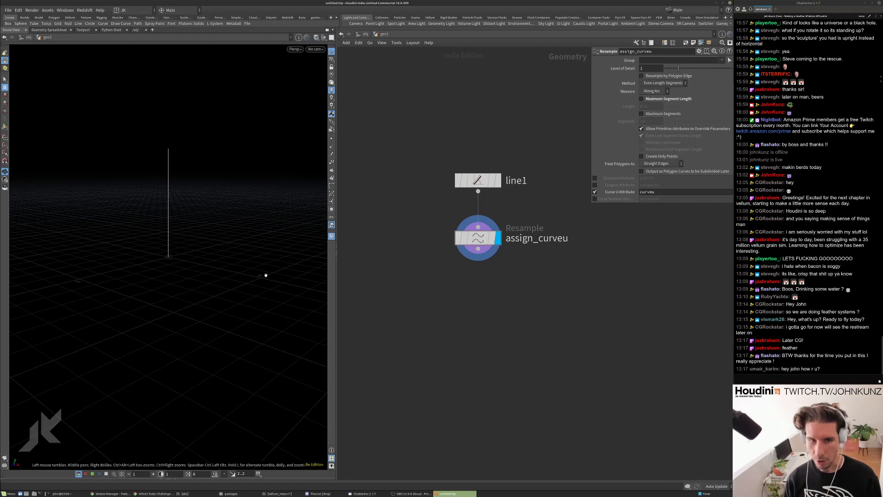
Check line1's geometry info and tidy the network, nudging line1 slightly up.
{"action": "middle_click", "coordinate": [520, 183]}
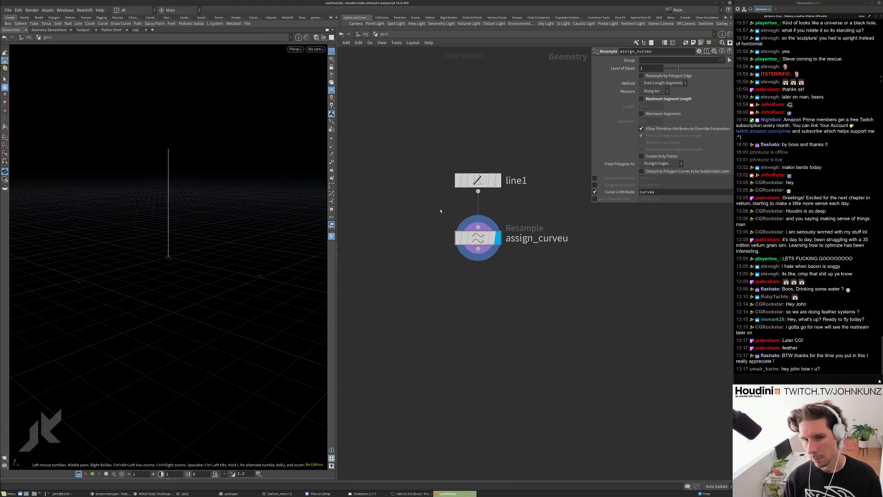
{"action": "scroll", "coordinate": [477, 212], "scroll_direction": "down", "scroll_amount": 1}
{"action": "middle_click_drag", "start_coordinate": [477, 211], "coordinate": [441, 188]}
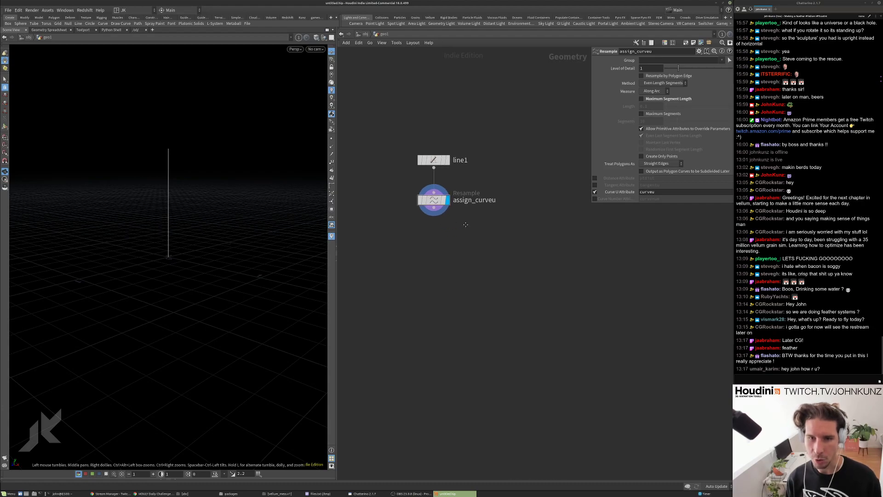
{"action": "scroll", "coordinate": [430, 172], "scroll_direction": "up", "scroll_amount": 2}
{"action": "left_click_drag", "start_coordinate": [426, 139], "coordinate": [426, 130]}
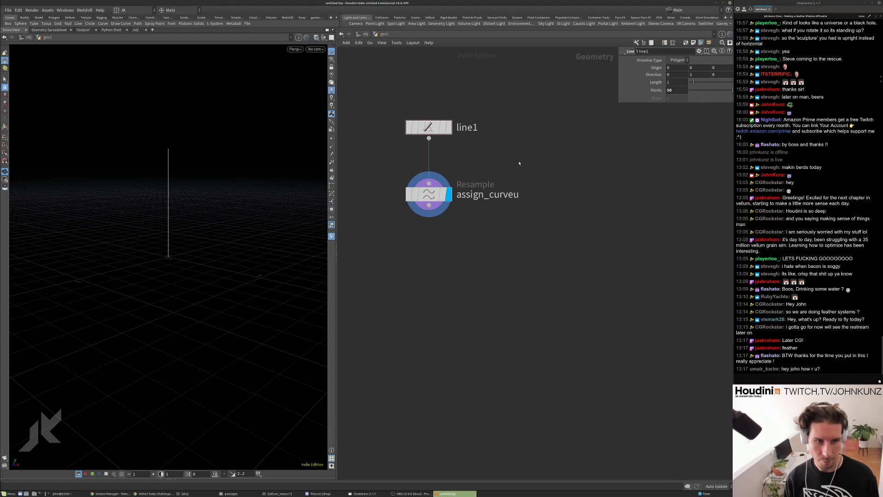
{"action": "middle_click_drag", "start_coordinate": [477, 250], "coordinate": [483, 219]}
{"action": "scroll", "coordinate": [501, 210], "scroll_direction": "down", "scroll_amount": 2}
{"action": "scroll", "coordinate": [501, 210], "scroll_direction": "down", "scroll_amount": 1}
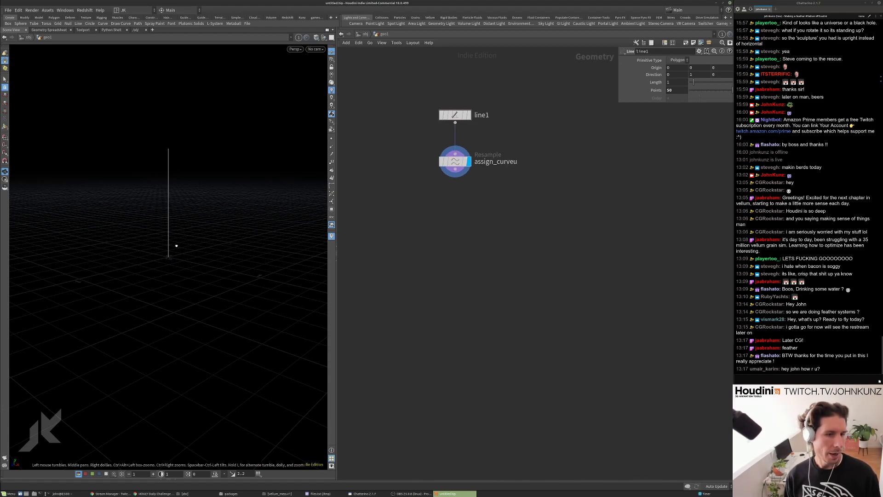
{"action": "scroll", "coordinate": [172, 249], "scroll_direction": "up", "scroll_amount": 5}
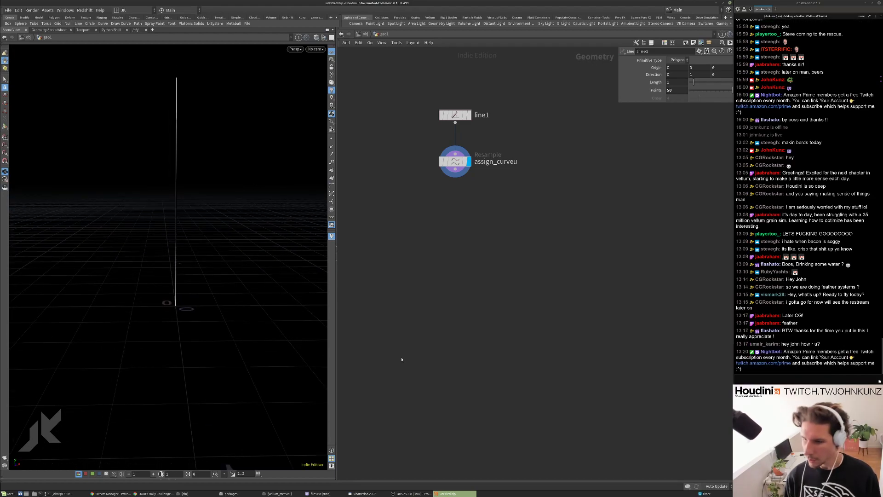
Bring up the Pinterest feather references in Chrome and launch PureRef.
{"action": "left_click", "coordinate": [156, 493]}
{"action": "key", "text": "ctrl+shift+Tab"}
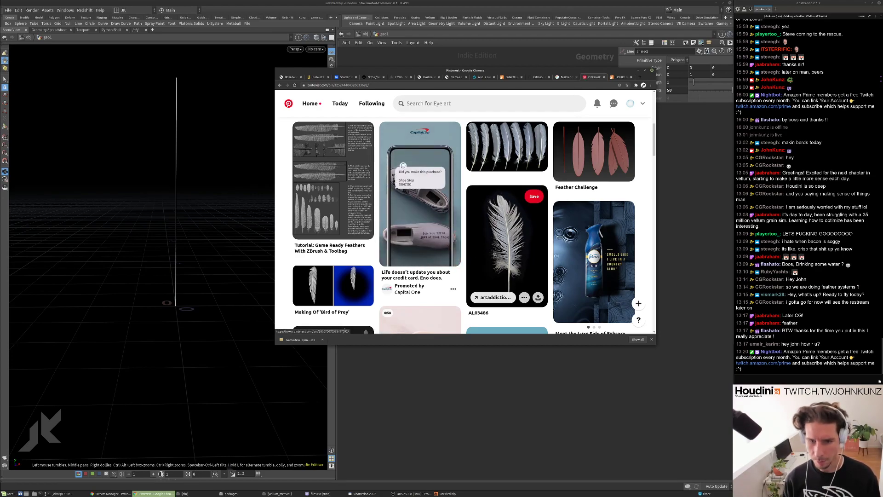
{"action": "left_click", "coordinate": [9, 494]}
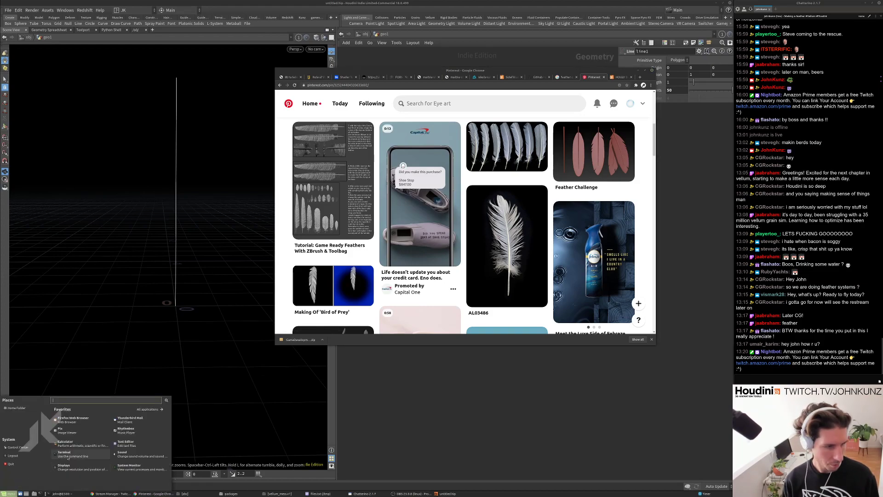
{"action": "type", "text": "pur"}
{"action": "left_click", "coordinate": [110, 420]}
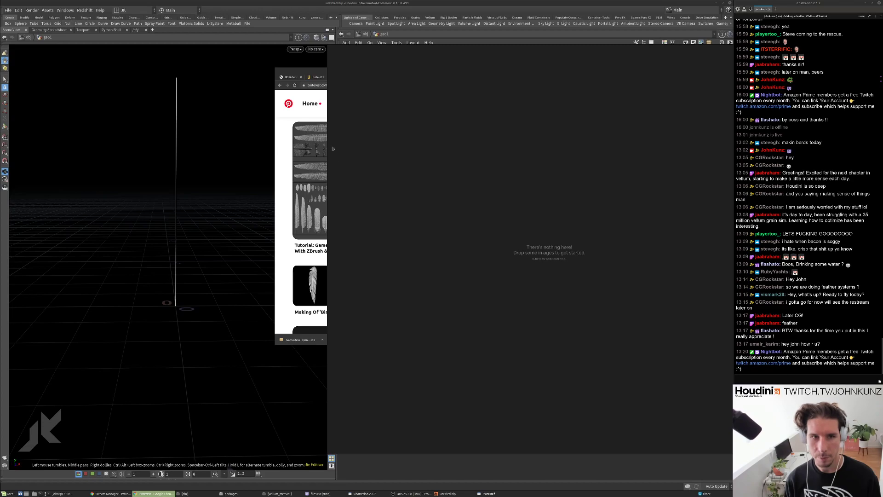
{"action": "left_click", "coordinate": [314, 72]}
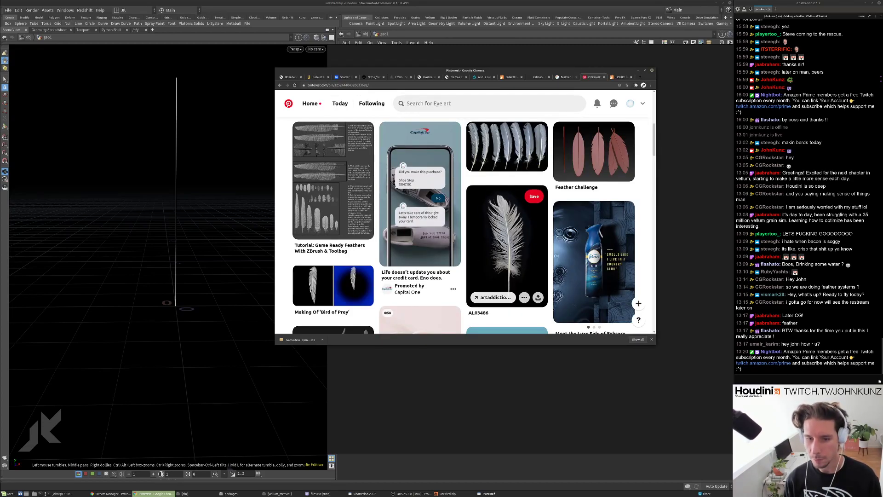
{"action": "left_click", "coordinate": [615, 206]}
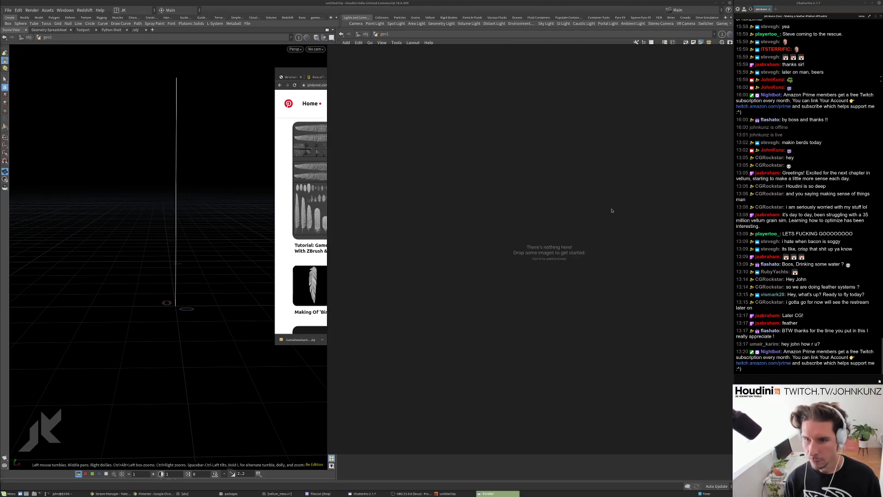
Save the white feather photo as a jpg to Downloads and drop it into PureRef.
{"action": "right_click", "coordinate": [506, 246]}
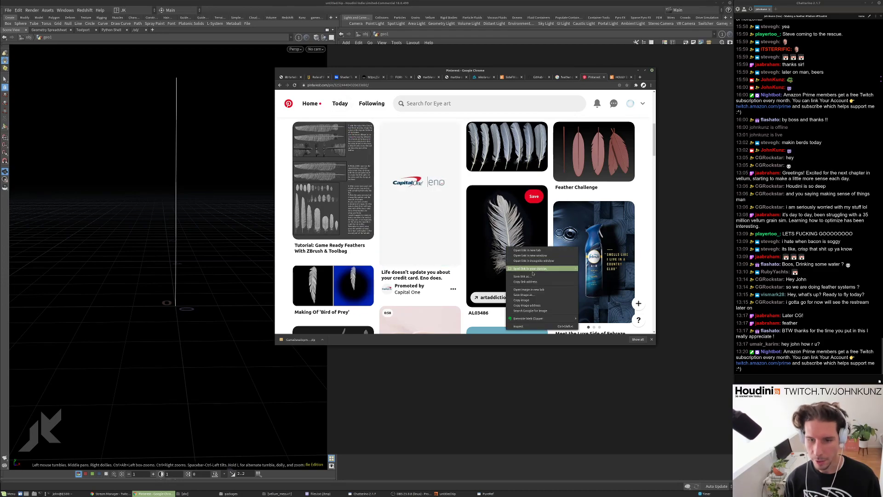
{"action": "left_click", "coordinate": [525, 266]}
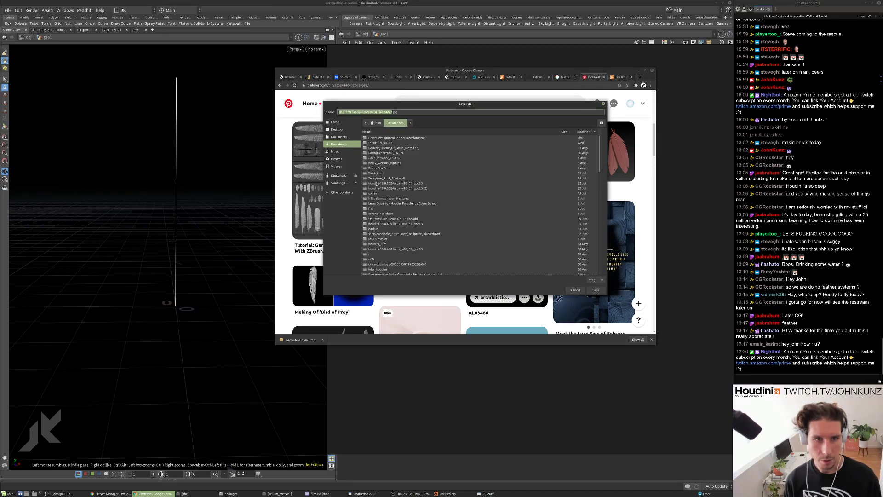
{"action": "left_click", "coordinate": [595, 289]}
{"action": "left_click_drag", "start_coordinate": [302, 339], "coordinate": [505, 252]}
{"action": "left_click", "coordinate": [490, 383]}
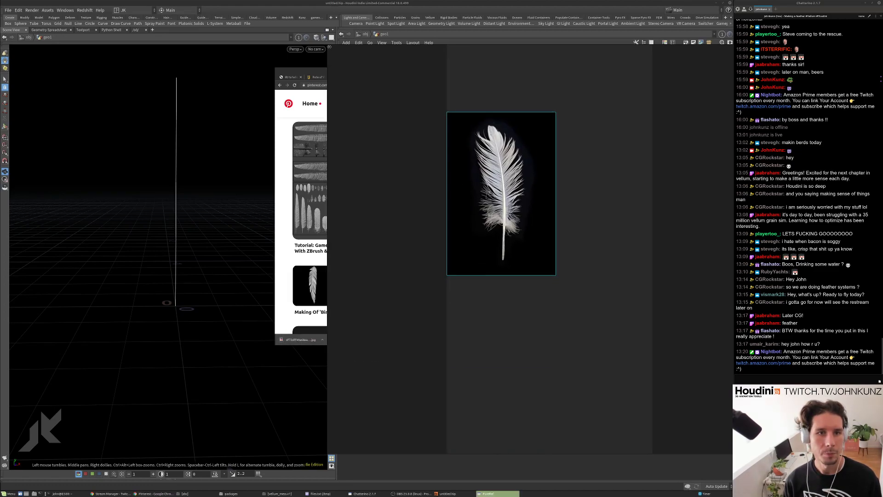
Shrink the PureRef window to a small box and move it over Houdini's lower viewport.
{"action": "left_click_drag", "start_coordinate": [328, 46], "coordinate": [603, 213]}
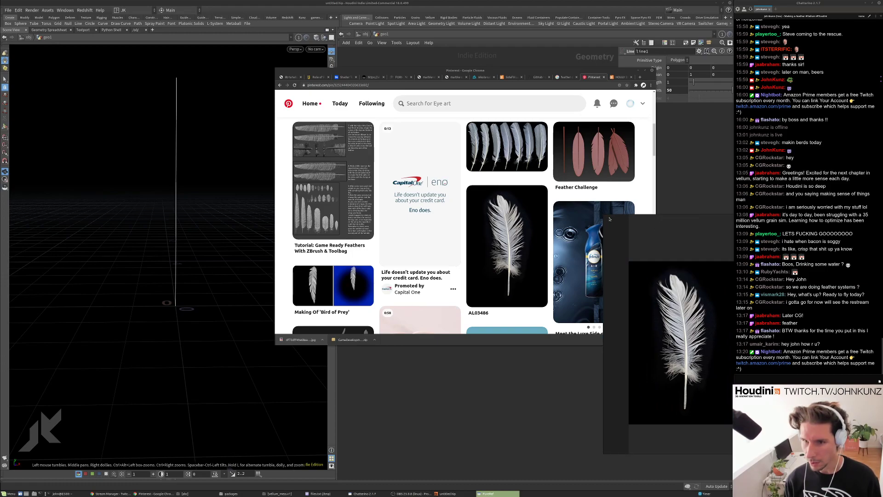
{"action": "left_click_drag", "start_coordinate": [617, 219], "coordinate": [188, 298]}
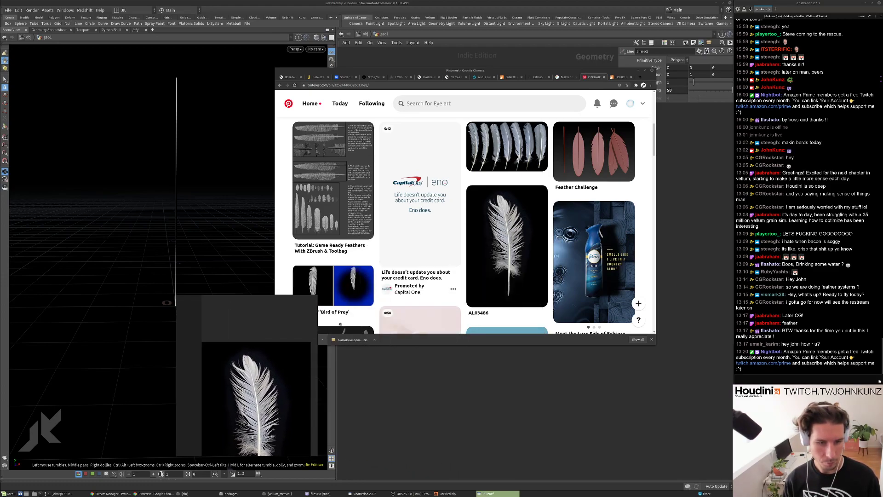
{"action": "left_click", "coordinate": [310, 357]}
{"action": "left_click", "coordinate": [499, 494]}
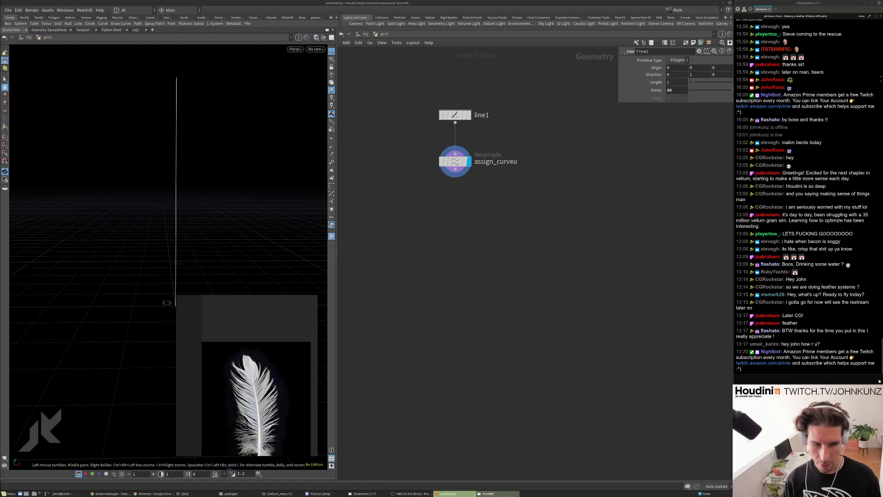
Set the PureRef feather reference window to Always On Top.
{"action": "right_click", "coordinate": [280, 302]}
{"action": "mouse_move", "coordinate": [307, 354]}
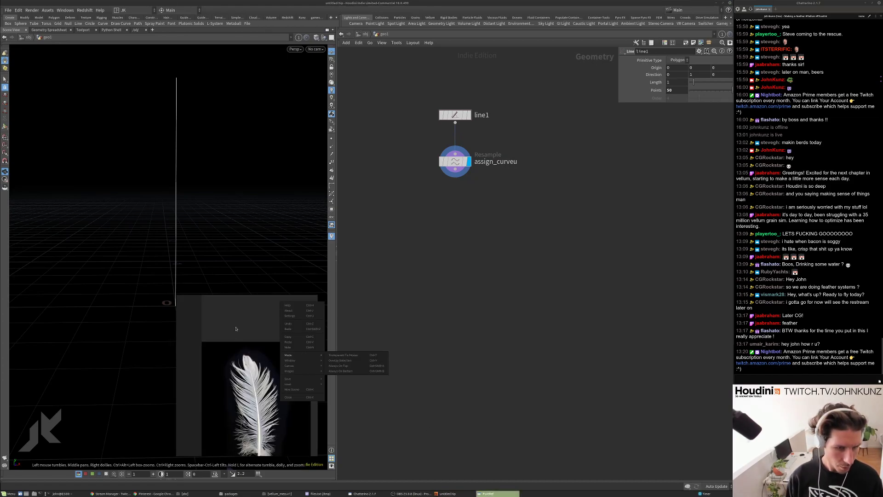
{"action": "key", "text": "Escape"}
{"action": "right_click", "coordinate": [499, 494]}
{"action": "left_click", "coordinate": [498, 455]}
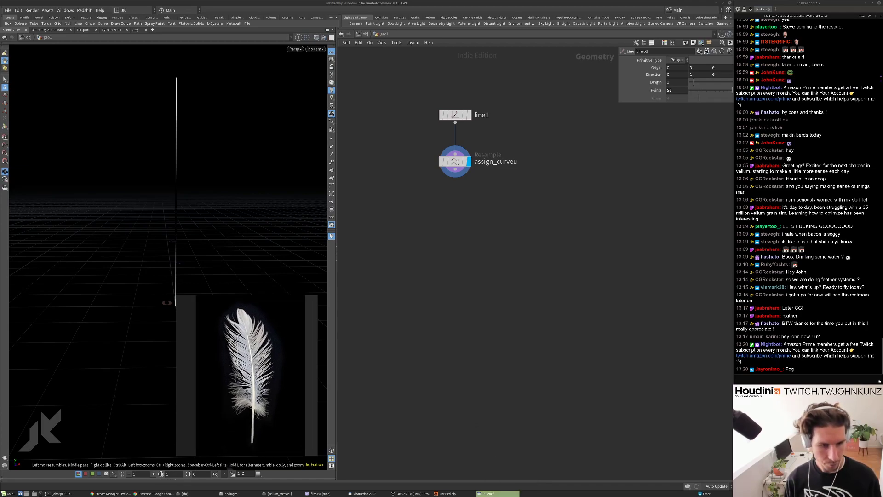
Pan and zoom the network editor to recentre line1 and assign_curveu.
{"action": "scroll", "coordinate": [476, 341], "scroll_direction": "down", "scroll_amount": 3}
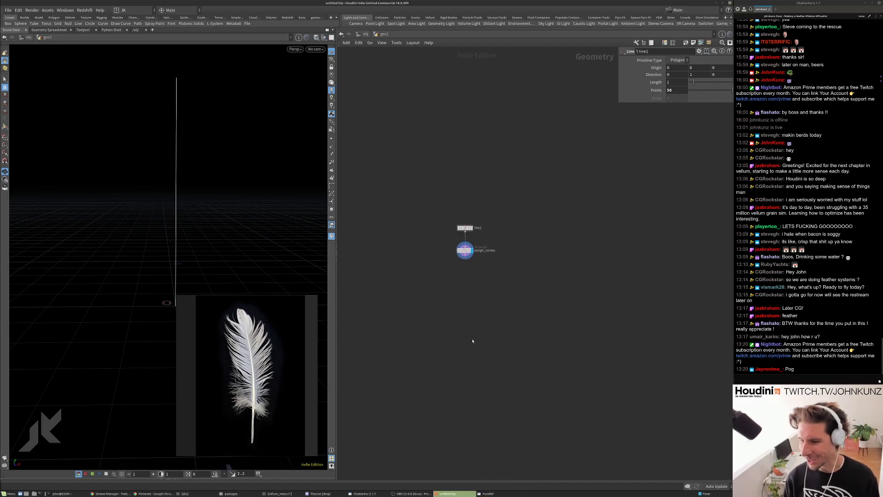
{"action": "scroll", "coordinate": [529, 285], "scroll_direction": "up", "scroll_amount": 3}
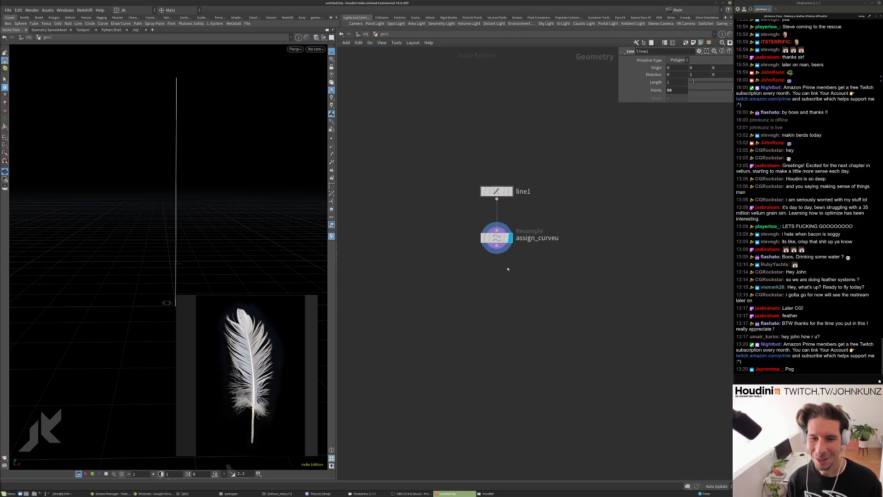
{"action": "scroll", "coordinate": [561, 296], "scroll_direction": "up", "scroll_amount": 3}
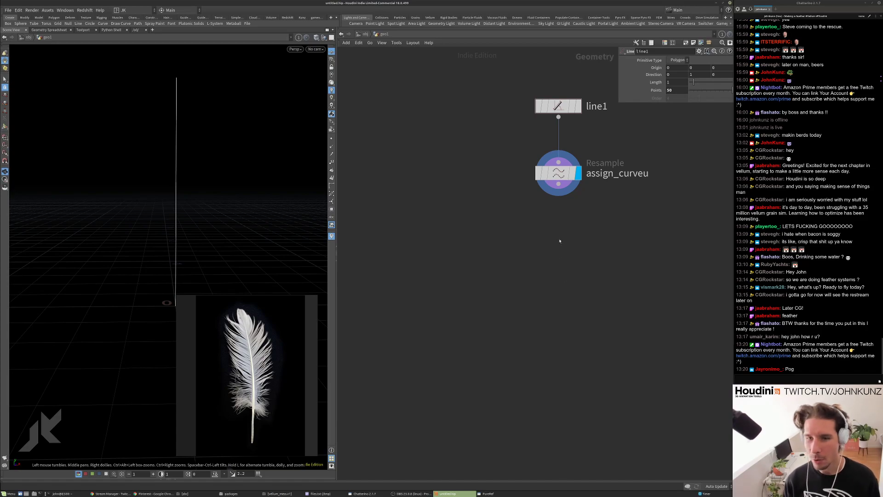
{"action": "middle_click_drag", "start_coordinate": [559, 241], "coordinate": [518, 291]}
{"action": "key", "text": "Tab"}
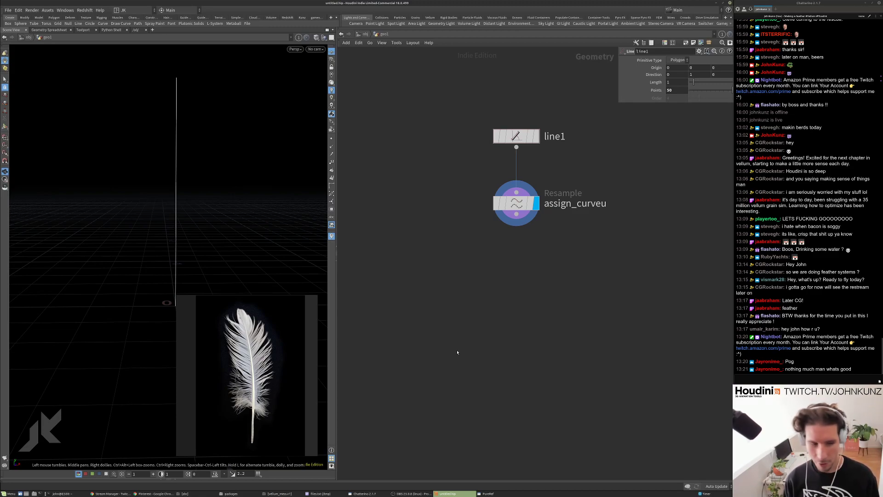
{"action": "scroll", "coordinate": [527, 296], "scroll_direction": "down", "scroll_amount": 1}
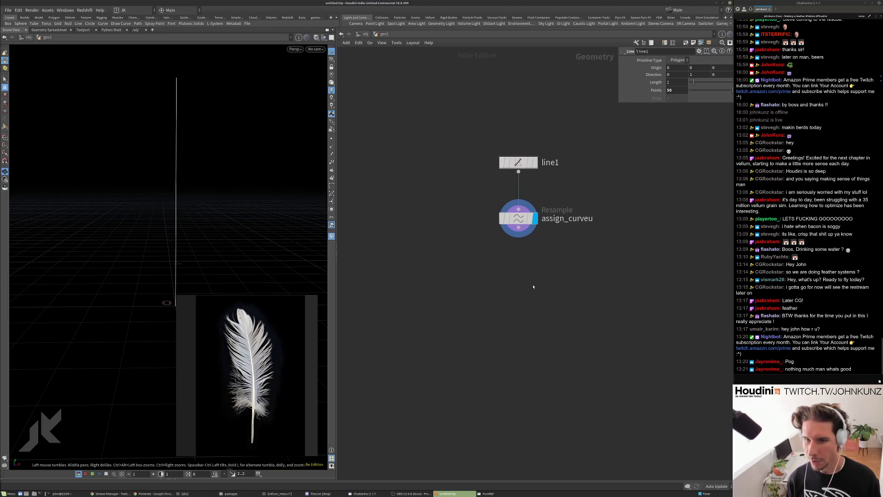
{"action": "middle_click_drag", "start_coordinate": [477, 280], "coordinate": [494, 229]}
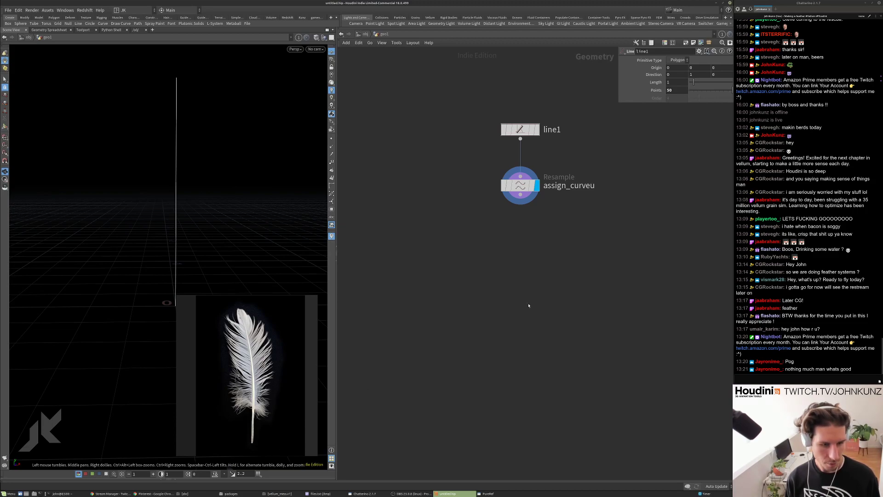
Add an Attribute Wrangle under assign_curveu and name it profile.
{"action": "key", "text": "Tab"}
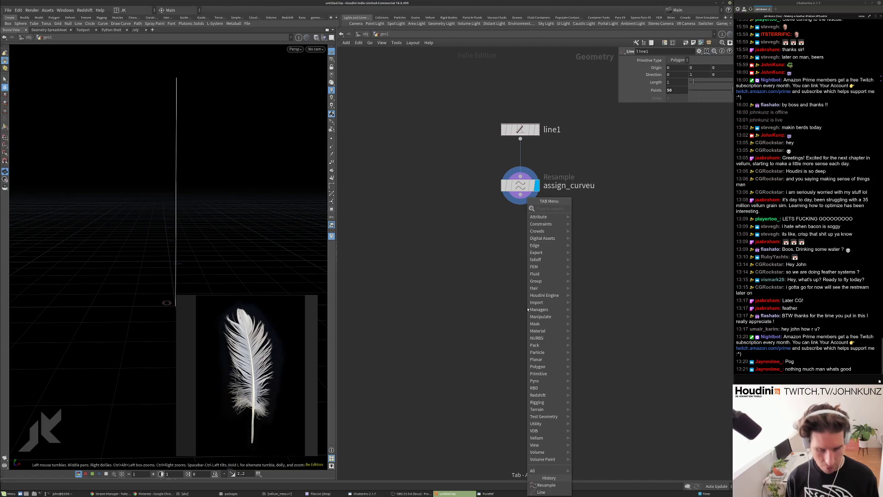
{"action": "type", "text": "wr"}
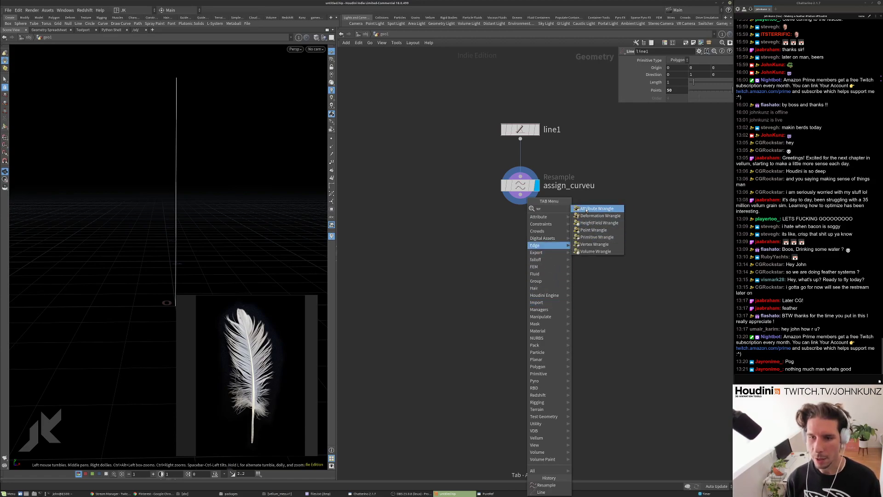
{"action": "key", "text": "Return"}
{"action": "left_click", "coordinate": [534, 248]}
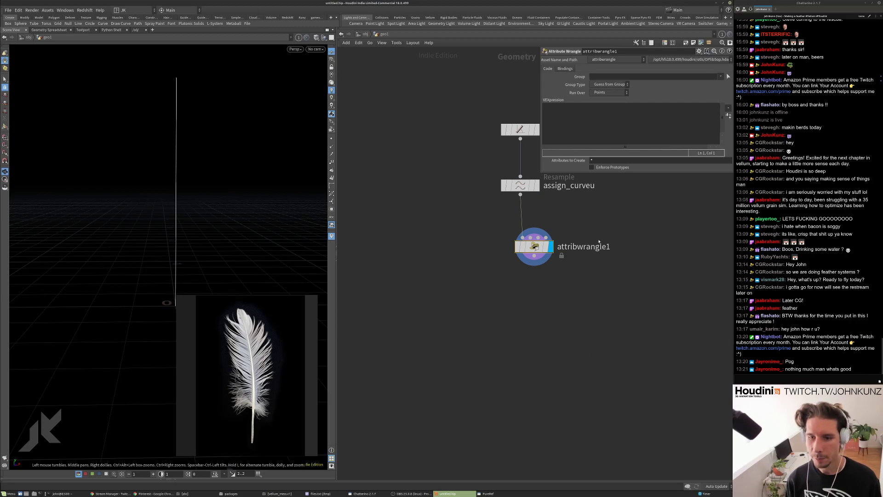
{"action": "double_click", "coordinate": [598, 247]}
{"action": "type", "text": "profile"}
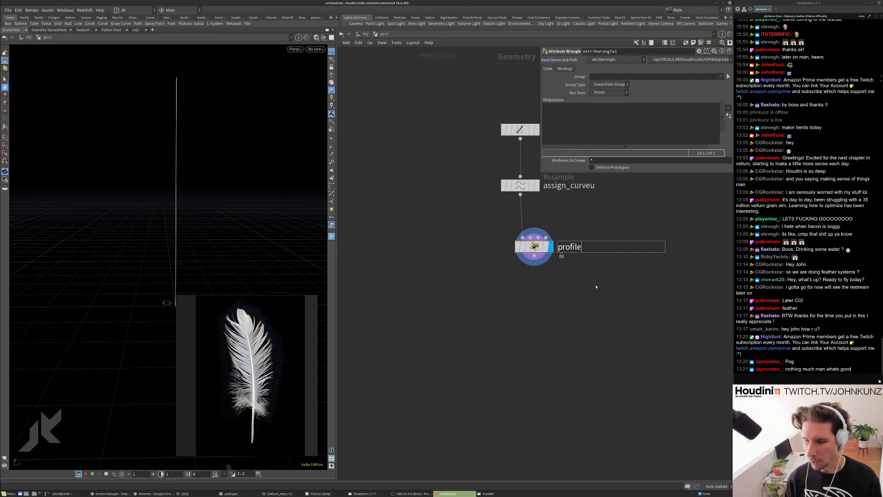
{"action": "key", "text": "Return"}
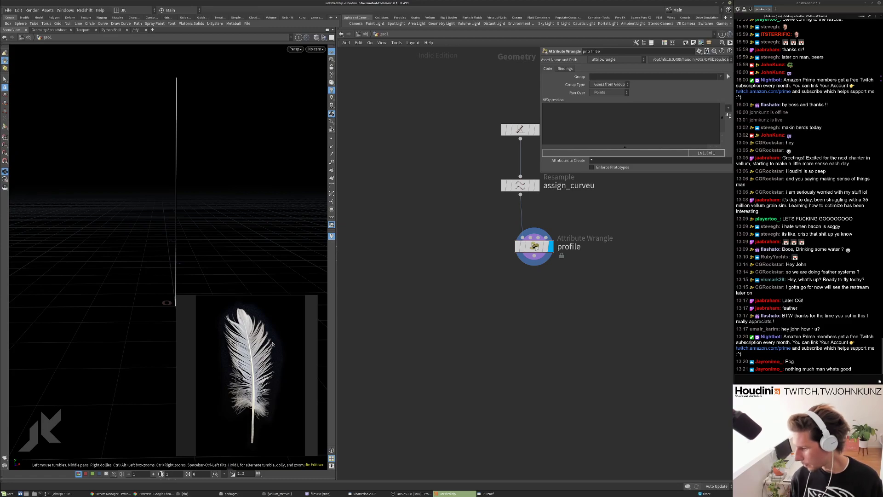
Move the profile node closer under assign_curveu and begin renaming it with 'strand_length_'.
{"action": "left_click_drag", "start_coordinate": [559, 249], "coordinate": [545, 227]}
{"action": "double_click", "coordinate": [546, 228]}
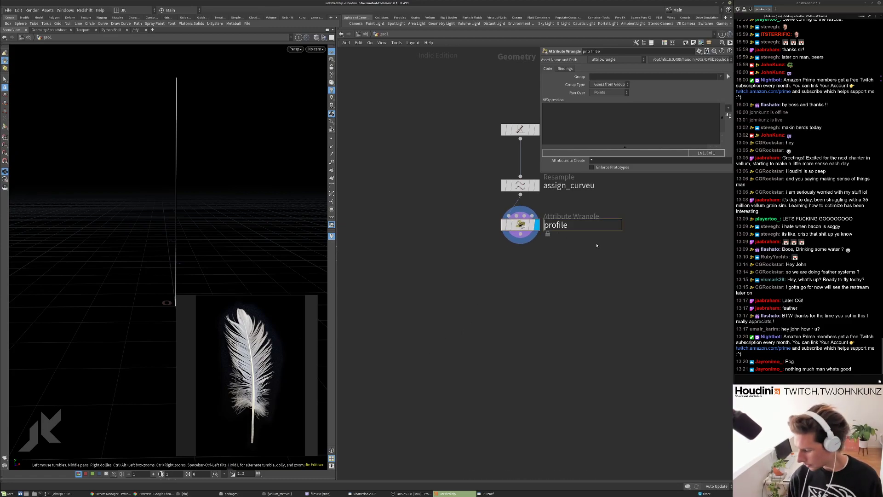
{"action": "type", "text": "strand_leng"}
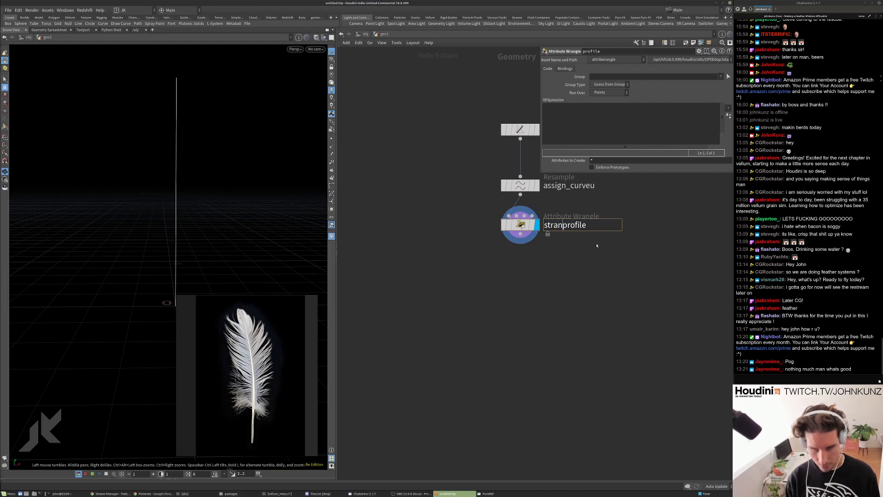
{"action": "type", "text": "th_"}
Name the wrangle strand_length_profile, enter f@pscale = chramp('profile', f@curveu), and create its ramp parameter.
{"action": "key", "text": "Return"}
{"action": "left_click", "coordinate": [580, 113]}
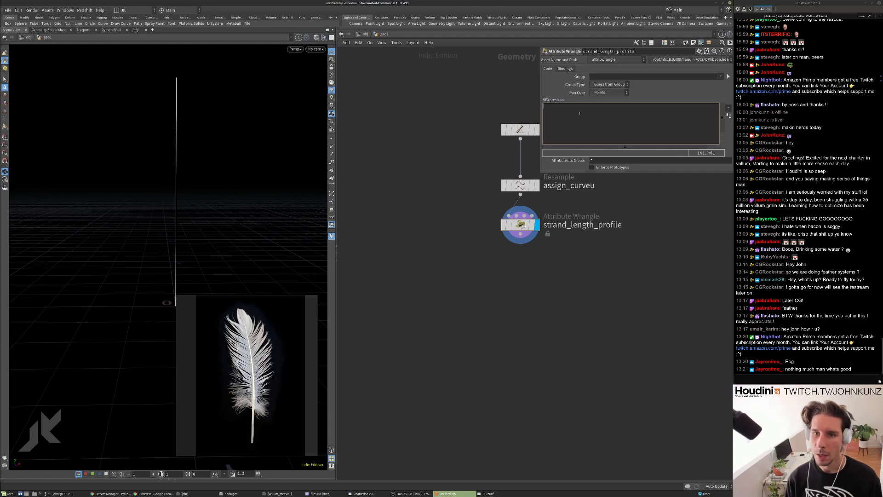
{"action": "type", "text": "f@"}
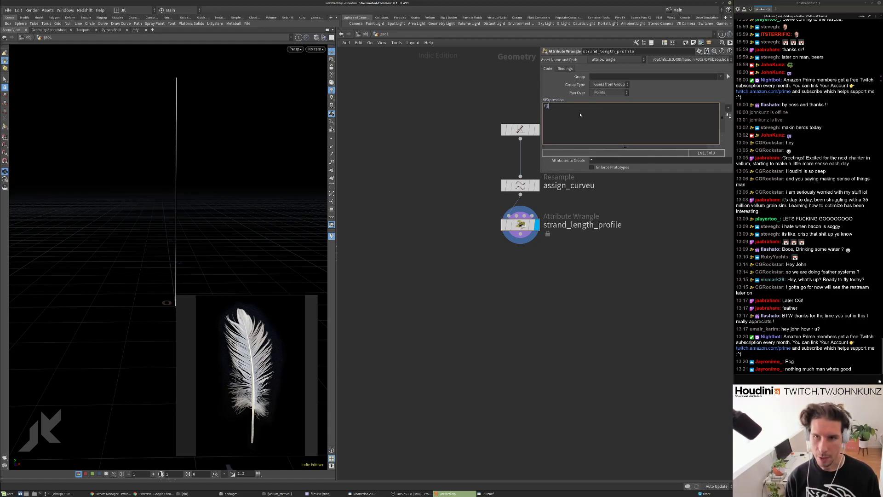
{"action": "type", "text": "pscale "}
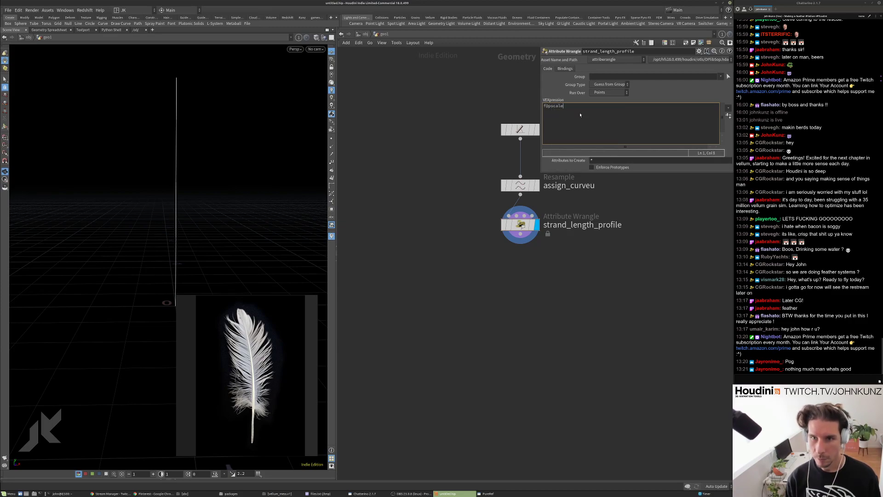
{"action": "type", "text": "= "}
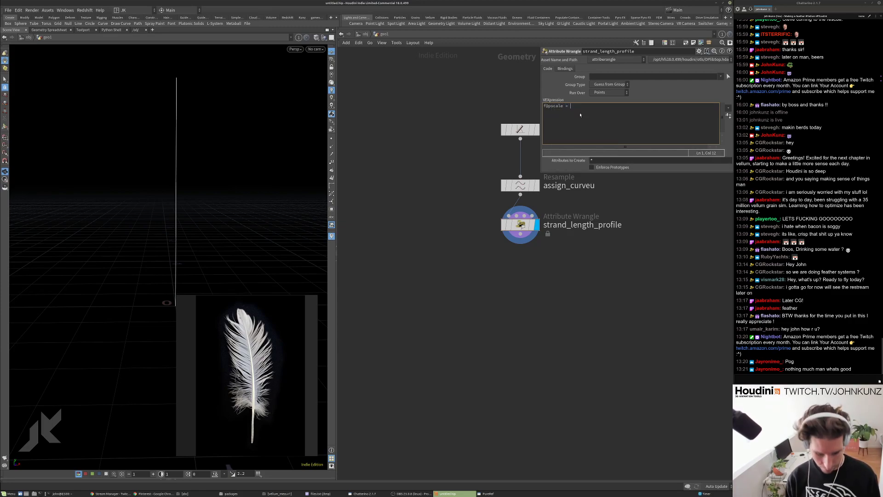
{"action": "type", "text": "chramp('"}
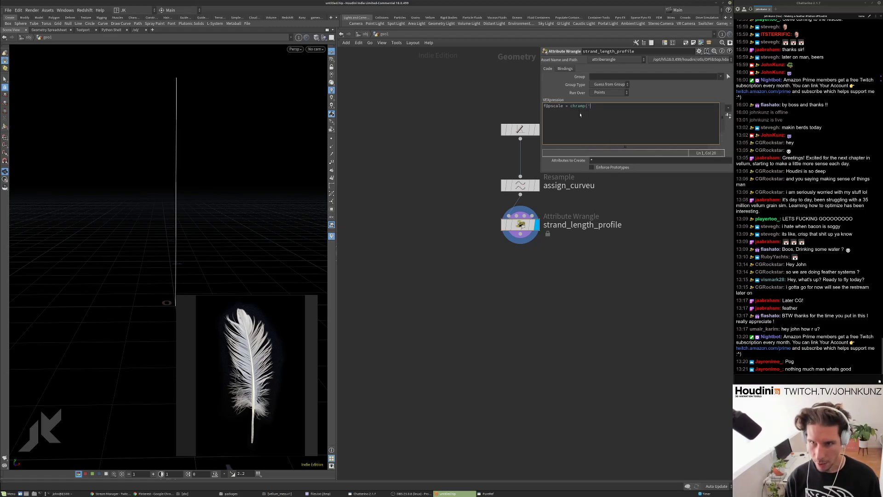
{"action": "type", "text": "profile',"}
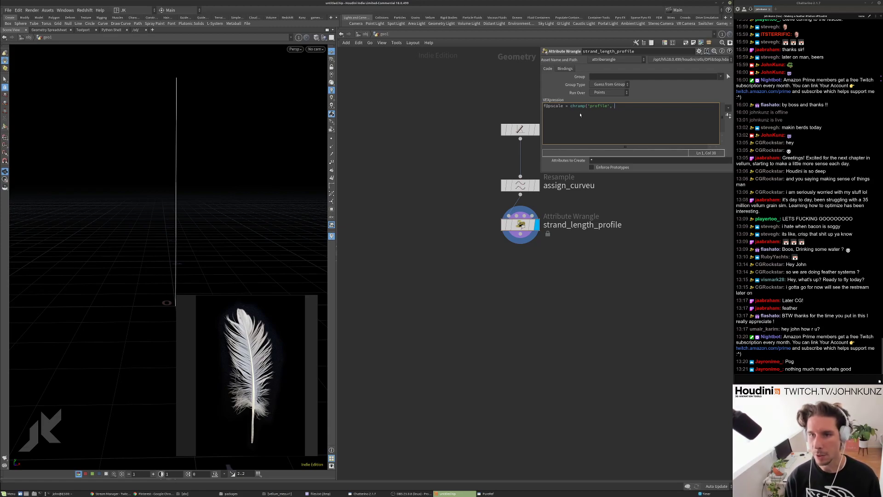
{"action": "type", "text": "f@"}
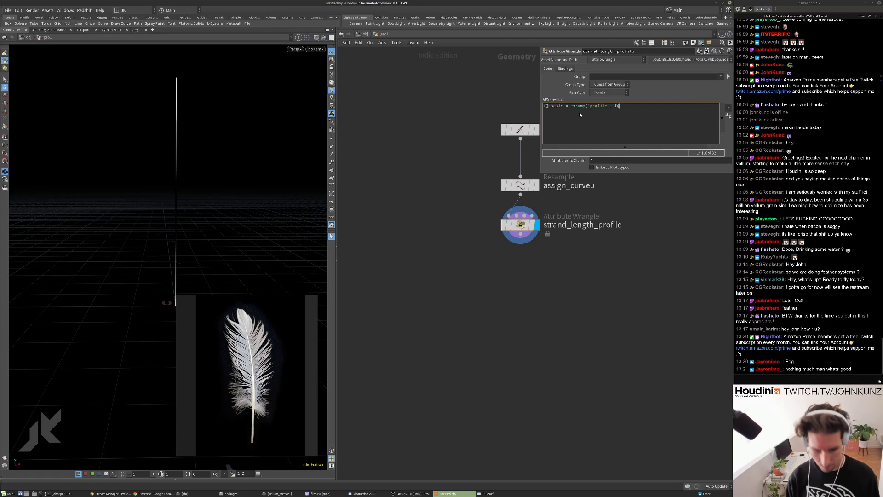
{"action": "type", "text": "curveu);"}
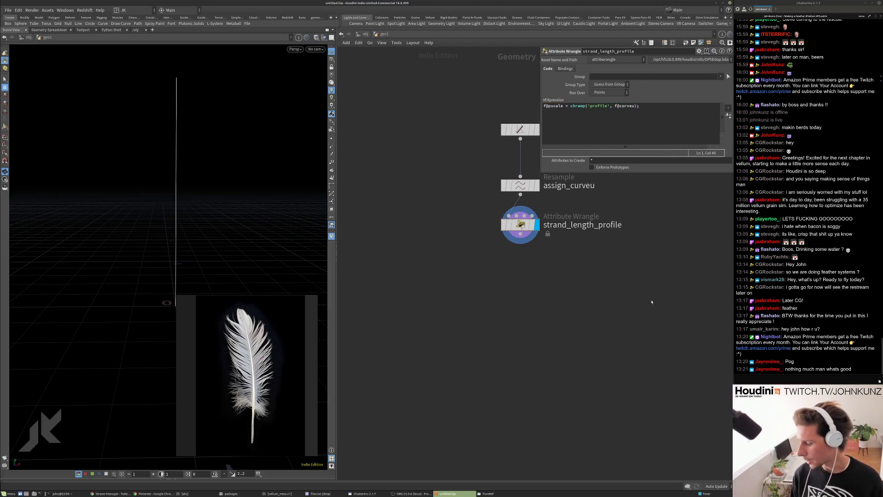
{"action": "left_click", "coordinate": [729, 116]}
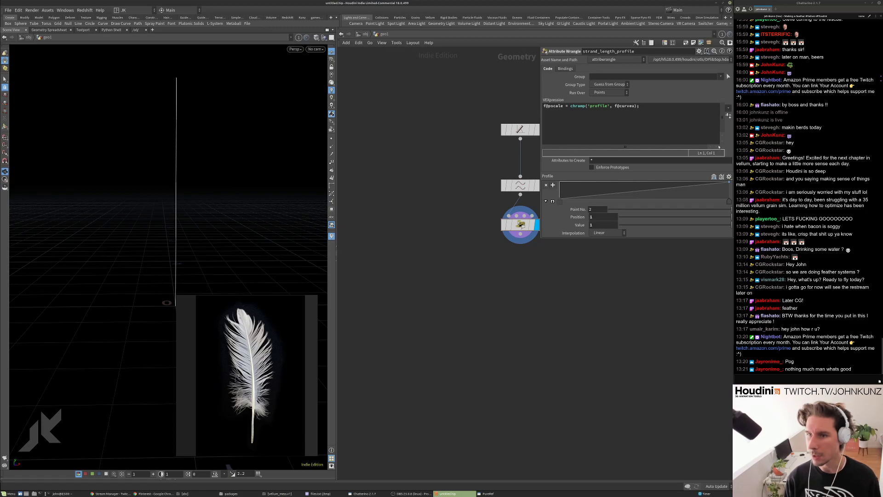
{"action": "middle_click_drag", "start_coordinate": [556, 345], "coordinate": [478, 322]}
Add a Copy to Points node fed by the strand_length_profile points as targets.
{"action": "key", "text": "Tab"}
{"action": "type", "text": "co"}
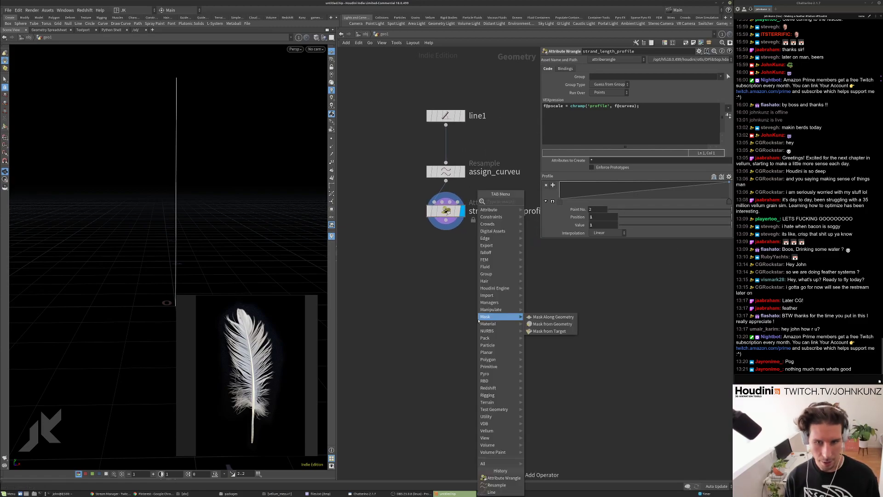
{"action": "type", "text": "py"}
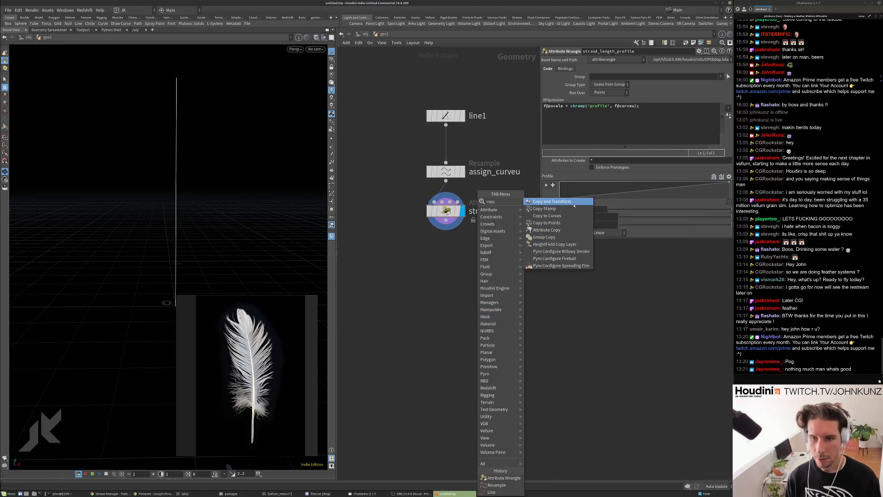
{"action": "left_click", "coordinate": [567, 228]}
{"action": "left_click", "coordinate": [520, 296]}
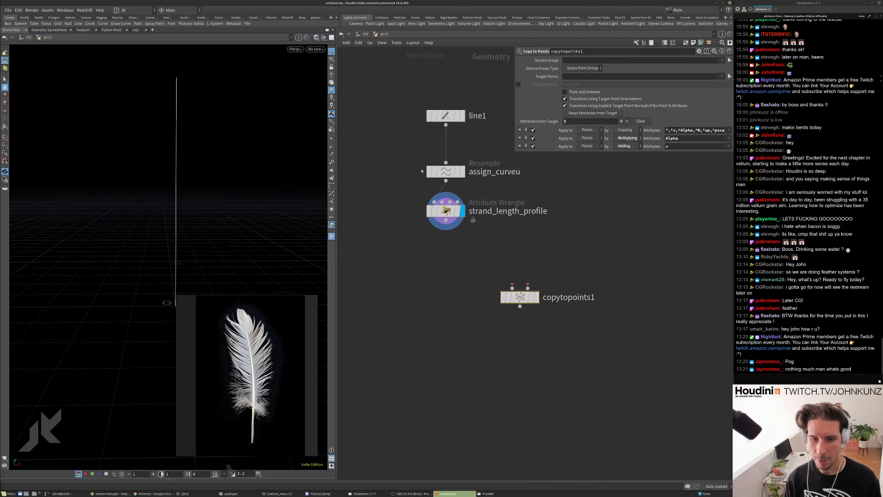
{"action": "left_click_drag", "start_coordinate": [528, 286], "coordinate": [446, 229]}
Add line2 as the geometry to copy and display copytopoints1.
{"action": "key", "text": "Tab"}
{"action": "type", "text": "line"}
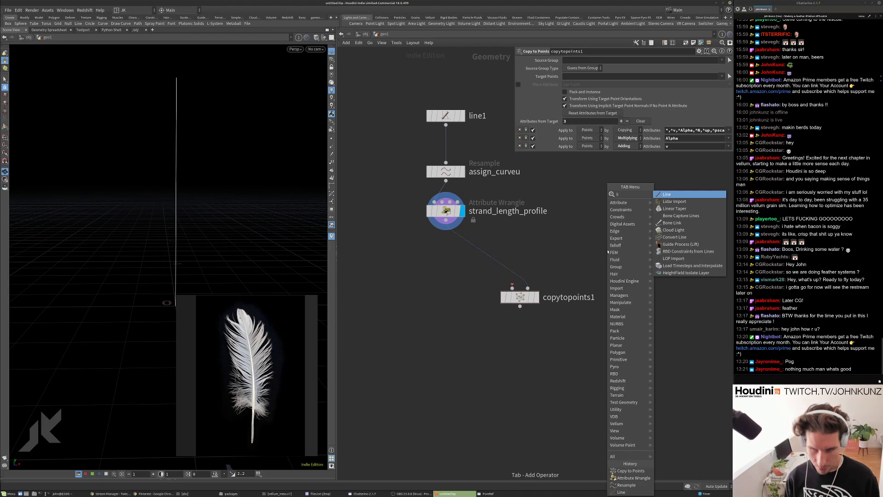
{"action": "key", "text": "Return"}
{"action": "left_click", "coordinate": [578, 248]}
{"action": "left_click_drag", "start_coordinate": [578, 253], "coordinate": [512, 288]}
{"action": "left_click", "coordinate": [536, 297]}
{"action": "left_click", "coordinate": [517, 297]}
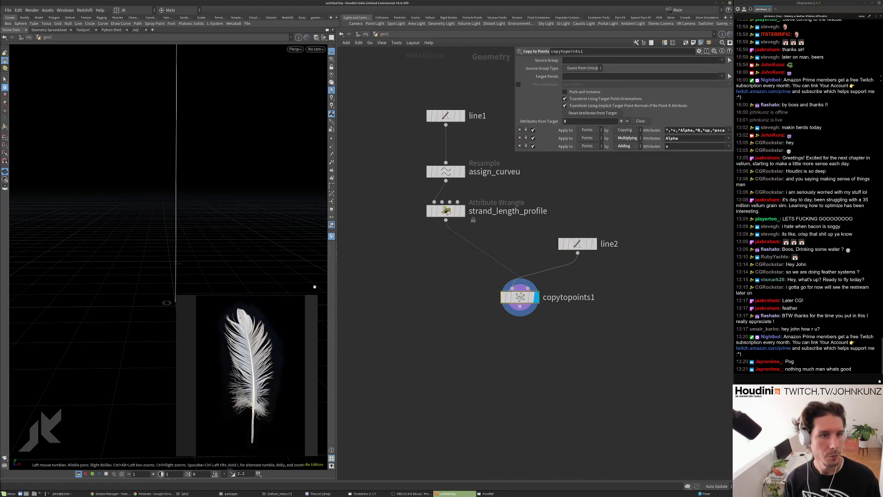
Set line2's Direction to 1, 0, 0 so the barbs lie horizontal.
{"action": "left_click", "coordinate": [577, 244]}
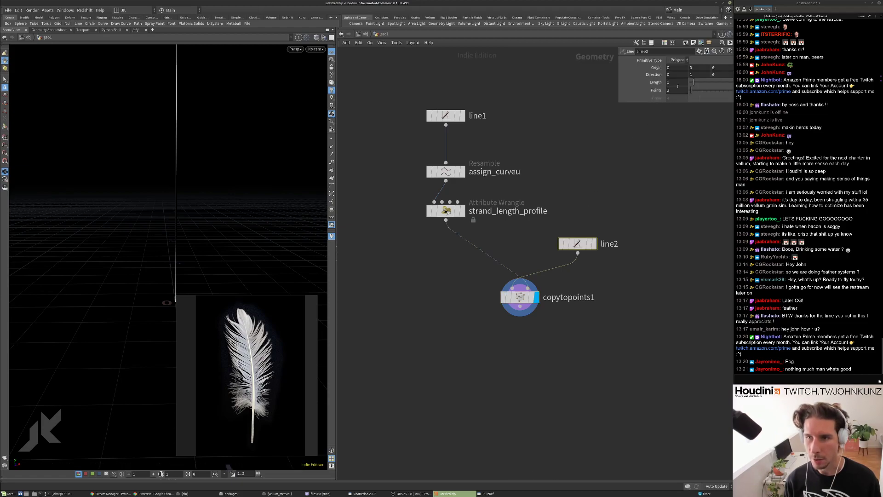
{"action": "left_click", "coordinate": [694, 74]}
{"action": "type", "text": "0"}
{"action": "key", "text": "Tab"}
{"action": "type", "text": "1"}
{"action": "key", "text": "Return"}
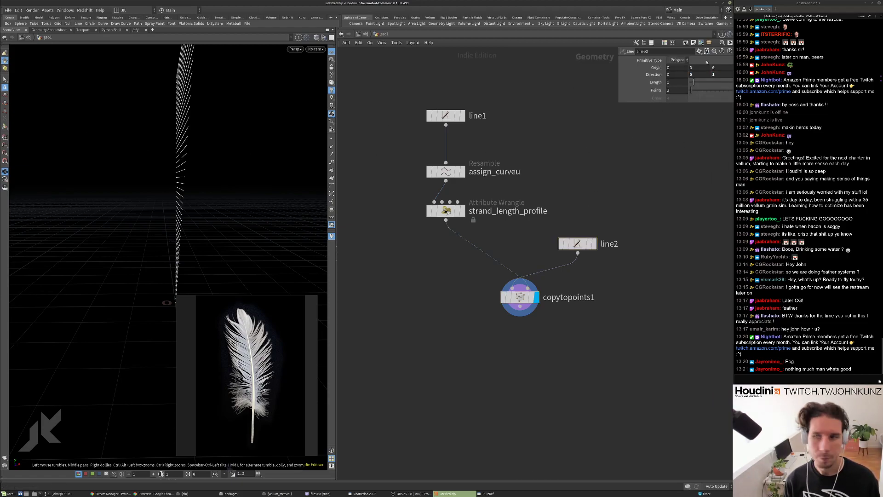
{"action": "left_click", "coordinate": [683, 74]}
{"action": "type", "text": "1"}
{"action": "key", "text": "Tab"}
{"action": "key", "text": "Tab"}
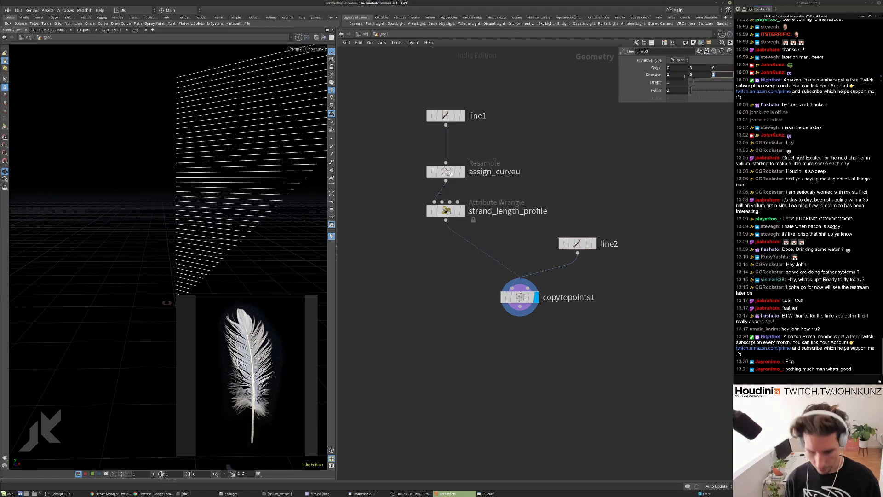
{"action": "type", "text": "0"}
{"action": "key", "text": "Return"}
{"action": "left_click", "coordinate": [445, 211]}
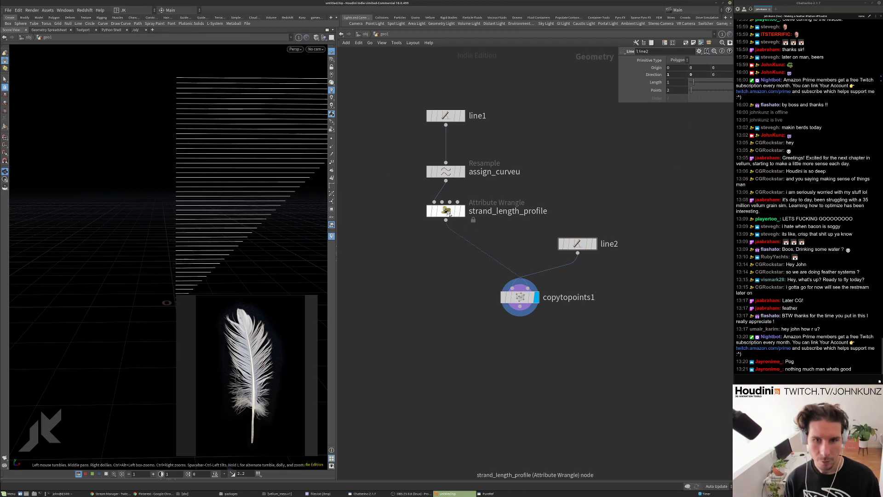
{"action": "middle_click_drag", "start_coordinate": [428, 269], "coordinate": [389, 268]}
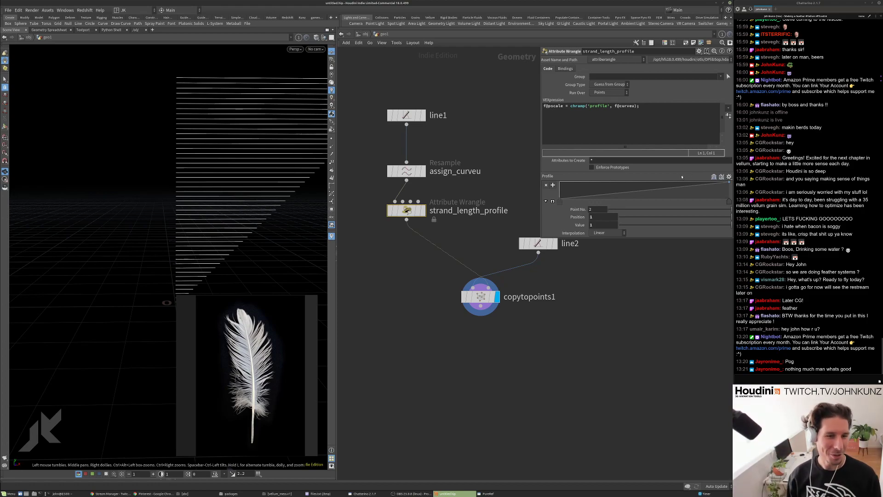
Add a Profile ramp point peaking near the tip, then place line2 left of copytopoints1.
{"action": "right_click_drag", "start_coordinate": [290, 178], "coordinate": [234, 192]}
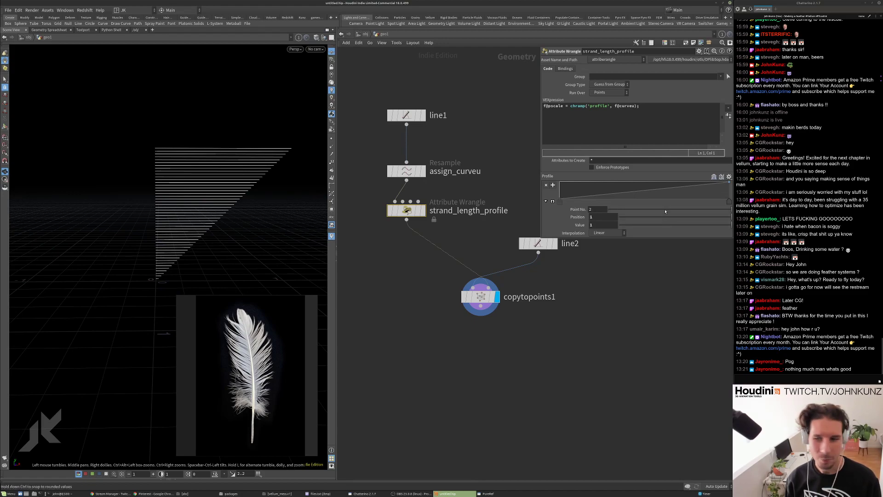
{"action": "left_click_drag", "start_coordinate": [692, 190], "coordinate": [732, 200]}
{"action": "mouse_move", "coordinate": [536, 272]}
{"action": "middle_mouse_down"}
{"action": "mouse_move", "coordinate": [532, 288]}
{"action": "mouse_move", "coordinate": [525, 270]}
{"action": "middle_mouse_up"}
{"action": "left_click_drag", "start_coordinate": [469, 295], "coordinate": [395, 306]}
{"action": "left_click_drag", "start_coordinate": [517, 247], "coordinate": [454, 264]}
{"action": "middle_click_drag", "start_coordinate": [514, 288], "coordinate": [553, 277]}
{"action": "scroll", "coordinate": [551, 265], "scroll_direction": "down", "scroll_amount": 1}
{"action": "left_click_drag", "start_coordinate": [543, 256], "coordinate": [430, 274]}
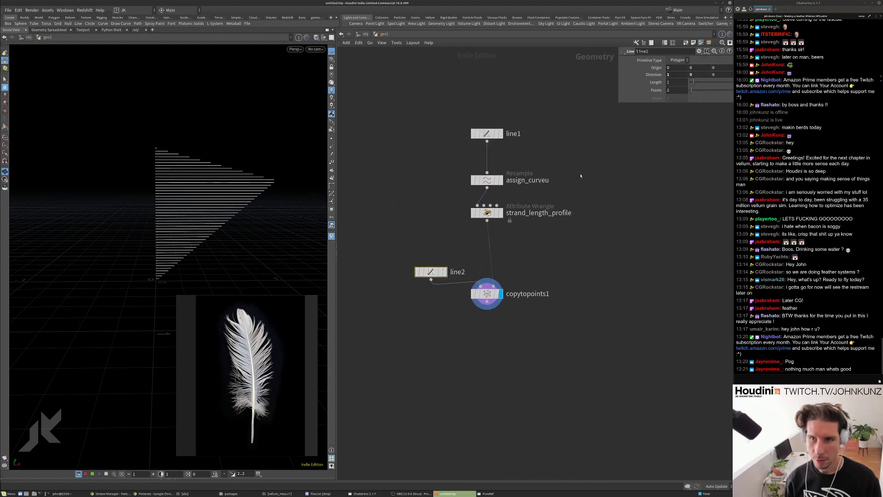
Shorten line2's Length to 0.16.
{"action": "left_click_drag", "start_coordinate": [694, 82], "coordinate": [690, 82]}
{"action": "double_click", "coordinate": [674, 81]}
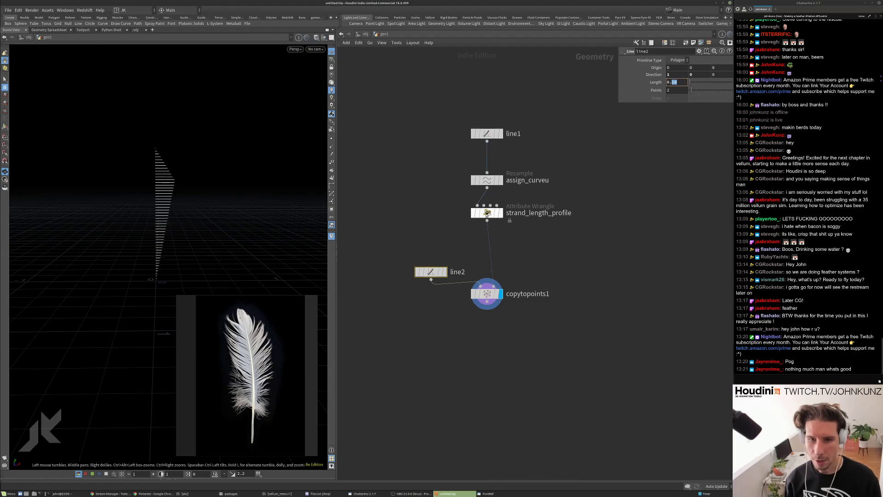
{"action": "left_click", "coordinate": [488, 213]}
{"action": "left_click", "coordinate": [637, 246]}
{"action": "middle_click_drag", "start_coordinate": [637, 245], "coordinate": [636, 269]}
Inspect the Profile ramp's peak, start and end points.
{"action": "left_click", "coordinate": [688, 200]}
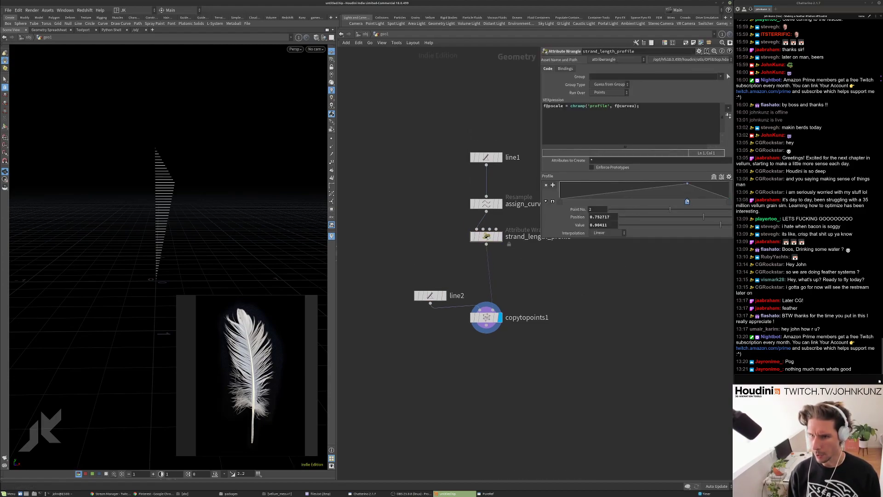
{"action": "left_click", "coordinate": [559, 202]}
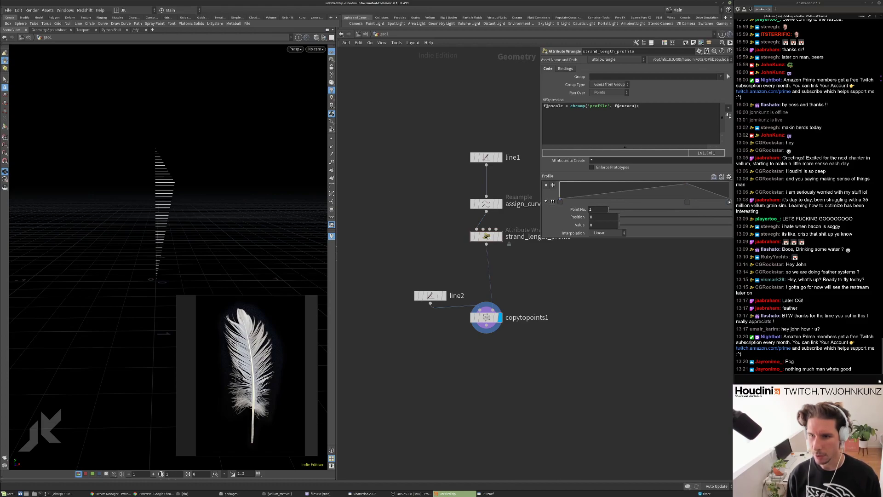
{"action": "left_click", "coordinate": [729, 202]}
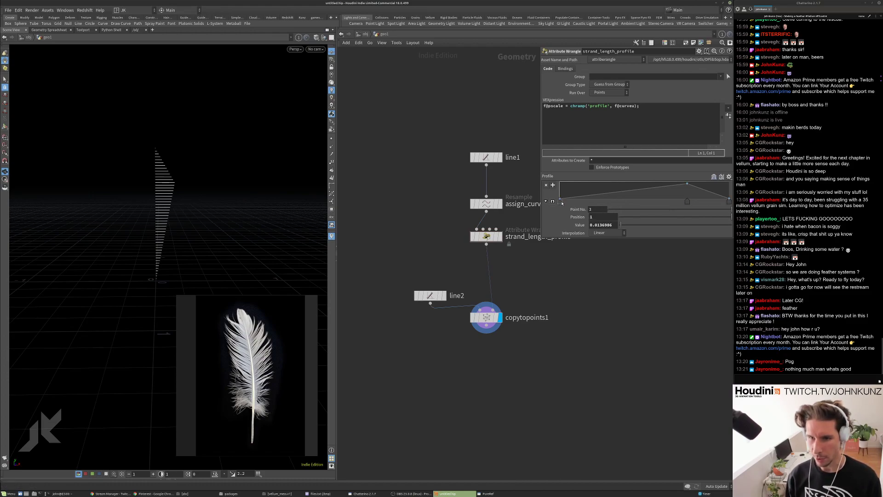
{"action": "left_click", "coordinate": [560, 201]}
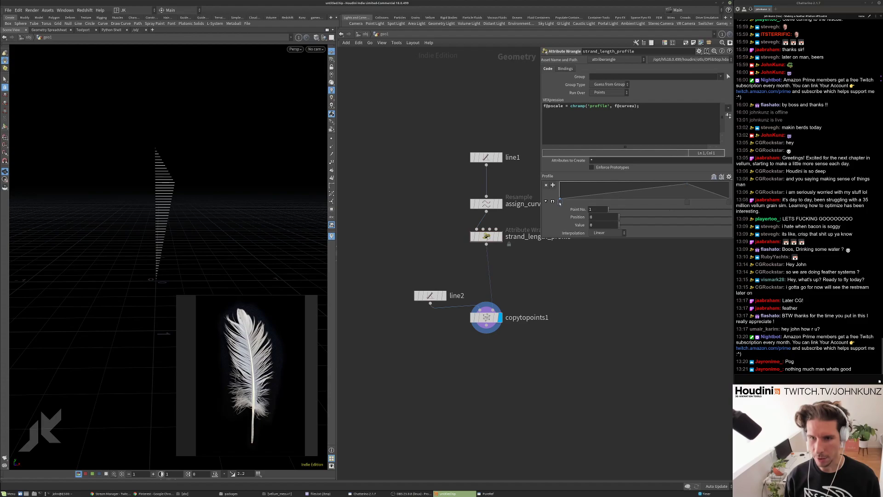
{"action": "left_click", "coordinate": [728, 202]}
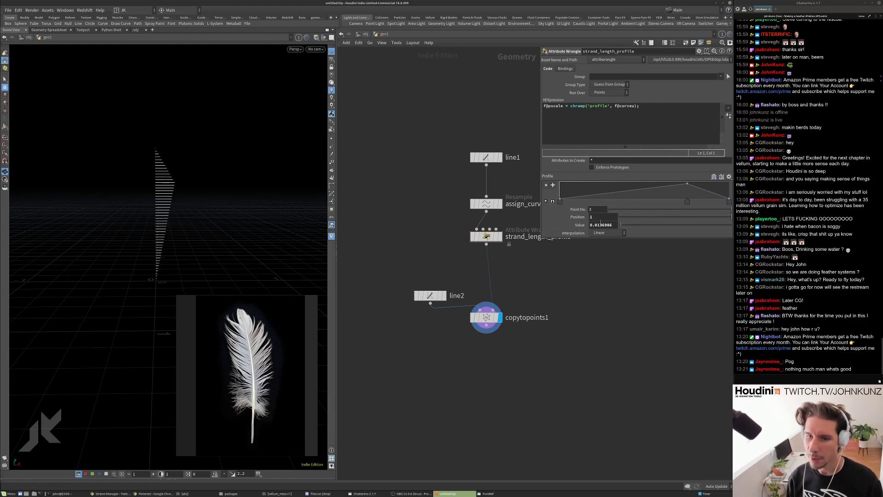
Try Monotone Cubic, Catmull-Rom, Bezier and Linear interpolation on the Profile ramp.
{"action": "left_click", "coordinate": [607, 233]}
{"action": "left_click", "coordinate": [610, 261]}
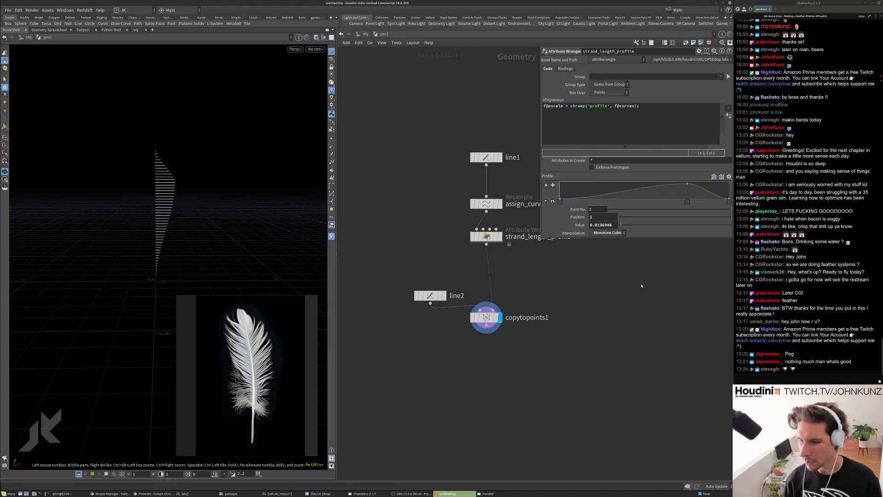
{"action": "left_click", "coordinate": [605, 233]}
{"action": "left_click", "coordinate": [603, 250]}
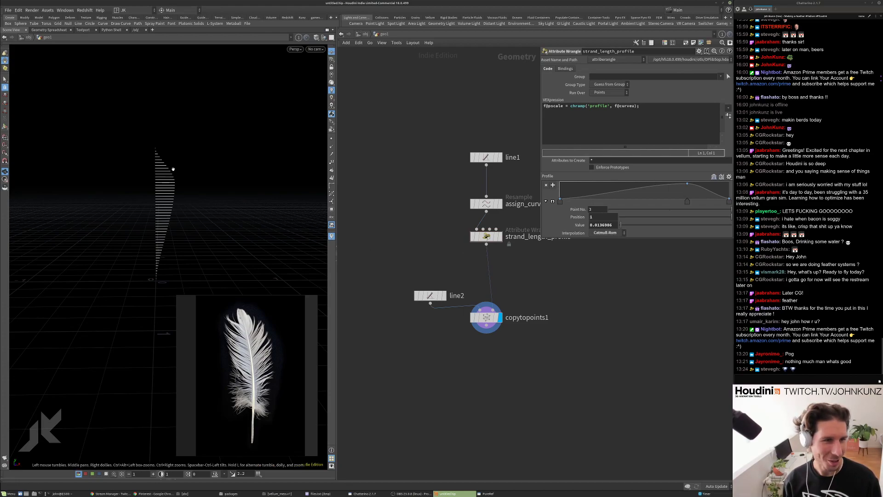
{"action": "left_click", "coordinate": [614, 233]}
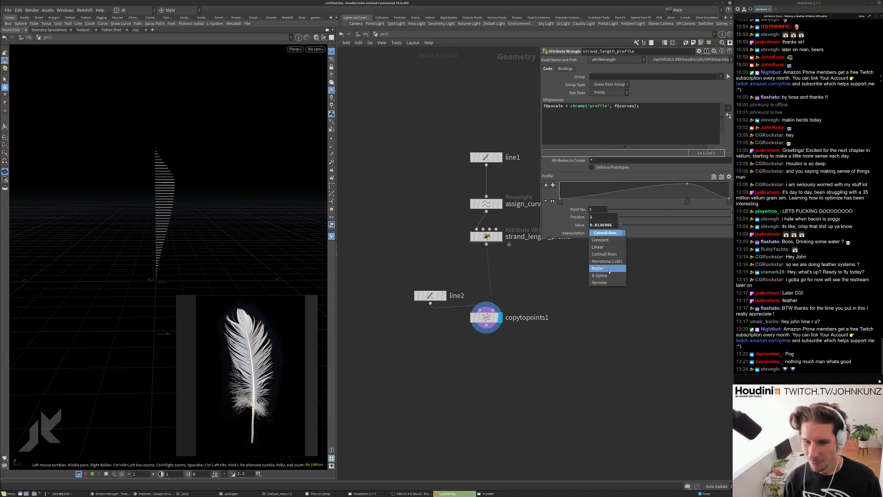
{"action": "left_click", "coordinate": [608, 268]}
{"action": "left_click", "coordinate": [615, 234]}
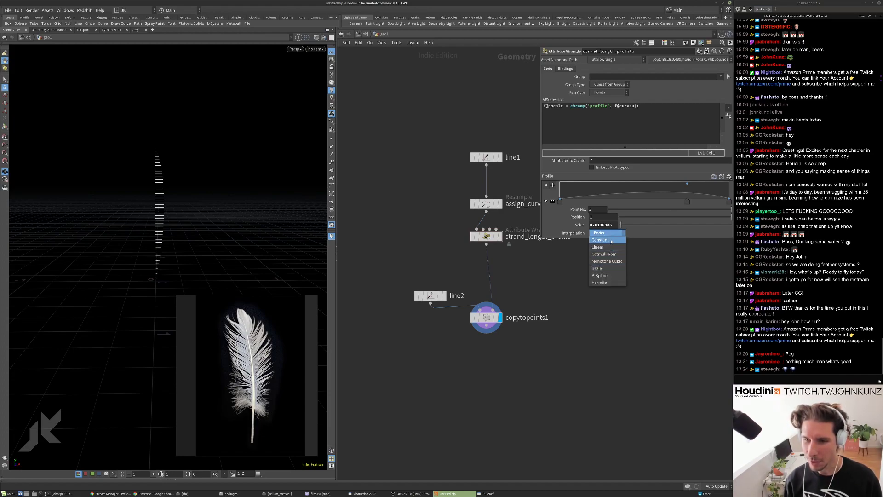
{"action": "left_click", "coordinate": [599, 247]}
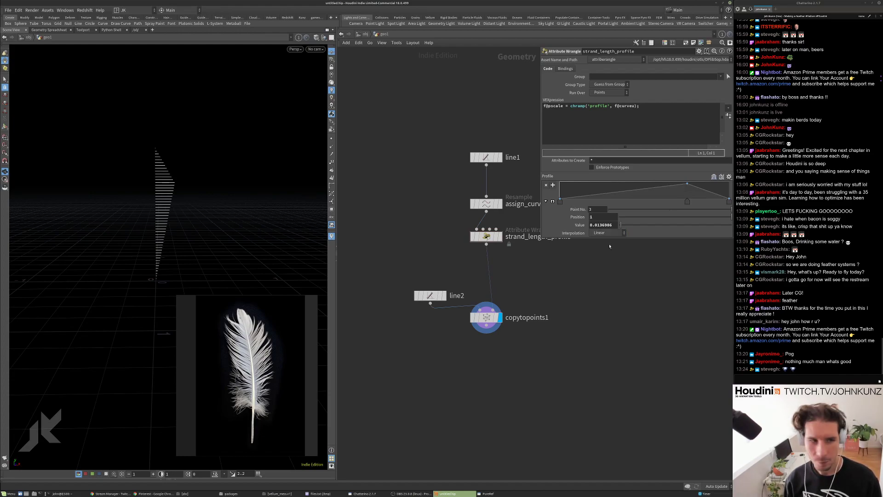
Switch the ramp to Catmull-Rom with a Linear end point, trying then undoing Linear on the peak.
{"action": "left_click", "coordinate": [608, 232]}
{"action": "left_click", "coordinate": [607, 254]}
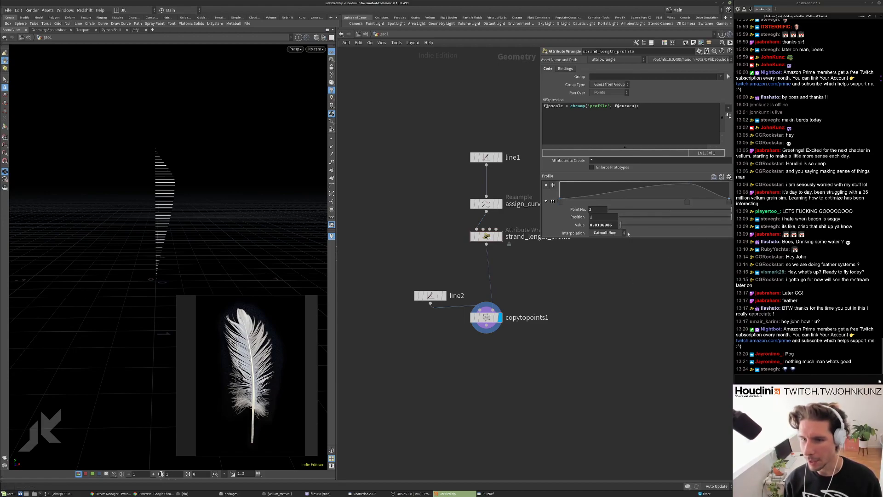
{"action": "left_click", "coordinate": [616, 233]}
{"action": "left_click", "coordinate": [614, 247]}
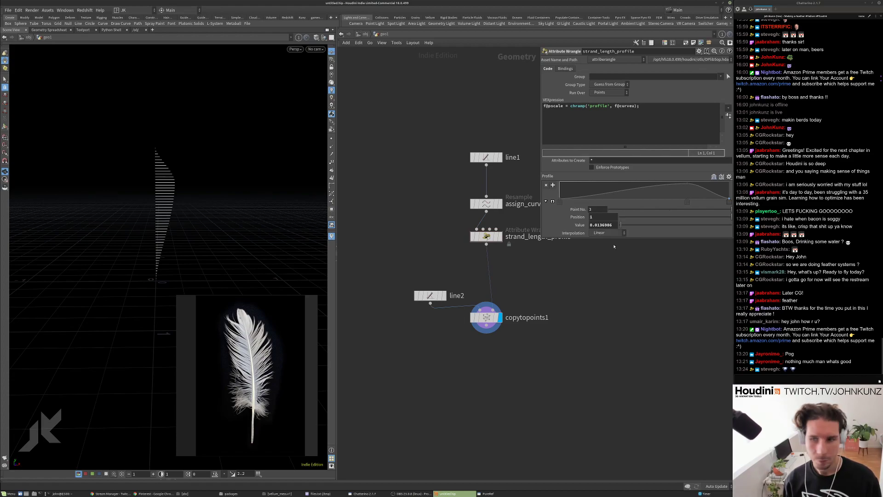
{"action": "left_click", "coordinate": [687, 202]}
{"action": "left_click", "coordinate": [608, 233]}
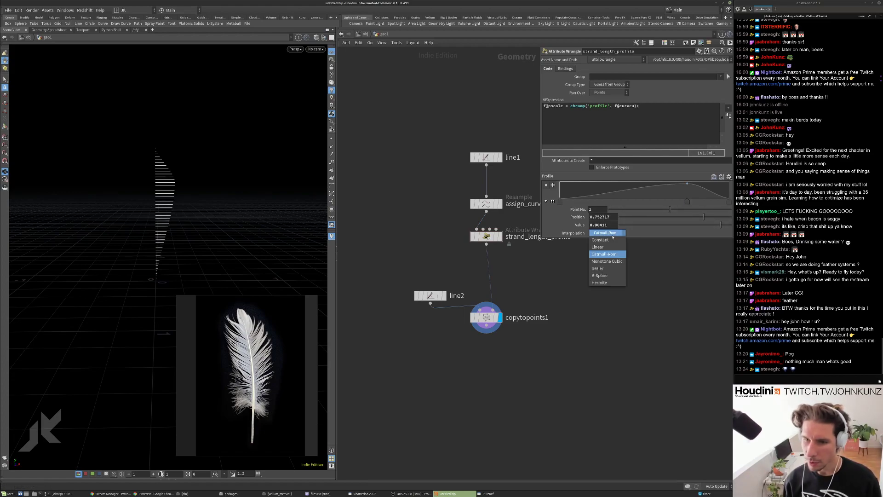
{"action": "left_click", "coordinate": [598, 247]}
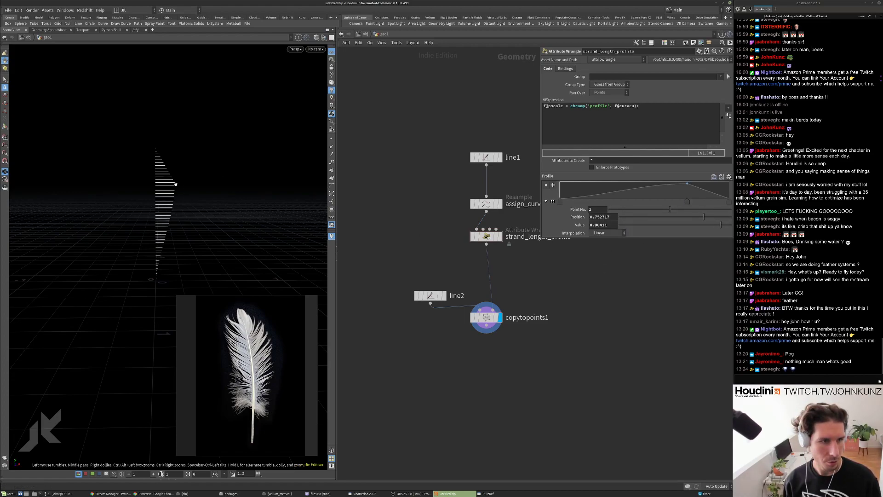
{"action": "key", "text": "ctrl+z"}
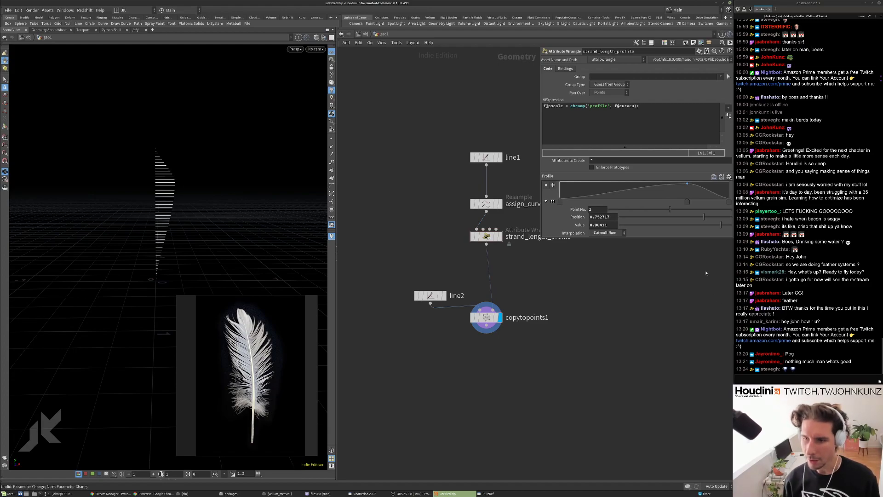
Raise the ramp peak to 0.957 and add a point at 0.905 with value 0.699.
{"action": "left_click", "coordinate": [729, 201]}
{"action": "left_click_drag", "start_coordinate": [729, 201], "coordinate": [712, 201]}
{"action": "key", "text": "Delete"}
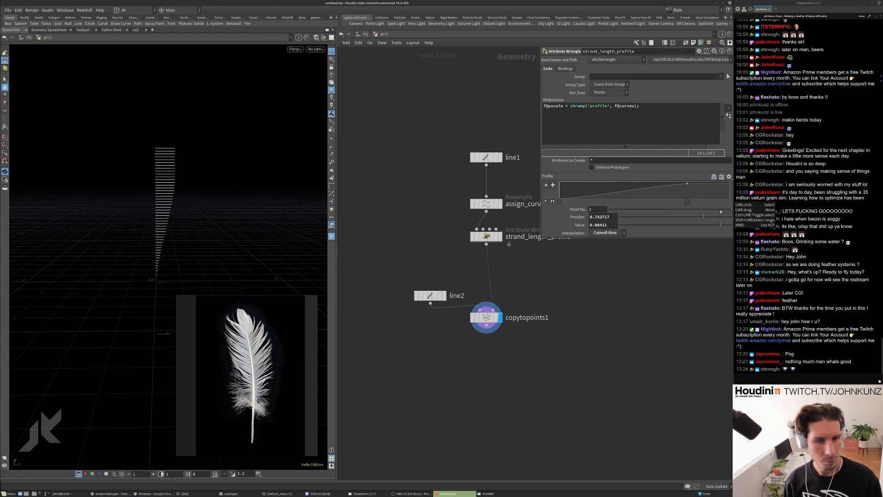
{"action": "key", "text": "ctrl+z"}
{"action": "left_click_drag", "start_coordinate": [719, 225], "coordinate": [726, 225]}
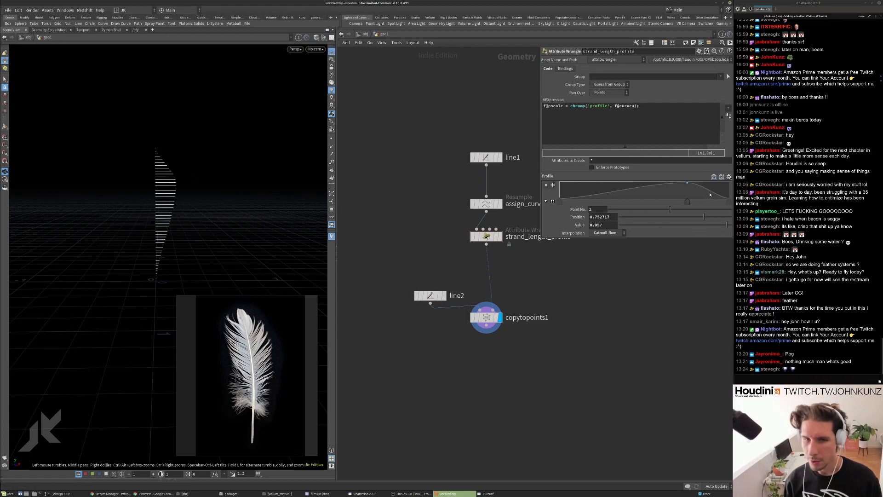
{"action": "left_click_drag", "start_coordinate": [711, 191], "coordinate": [714, 184]}
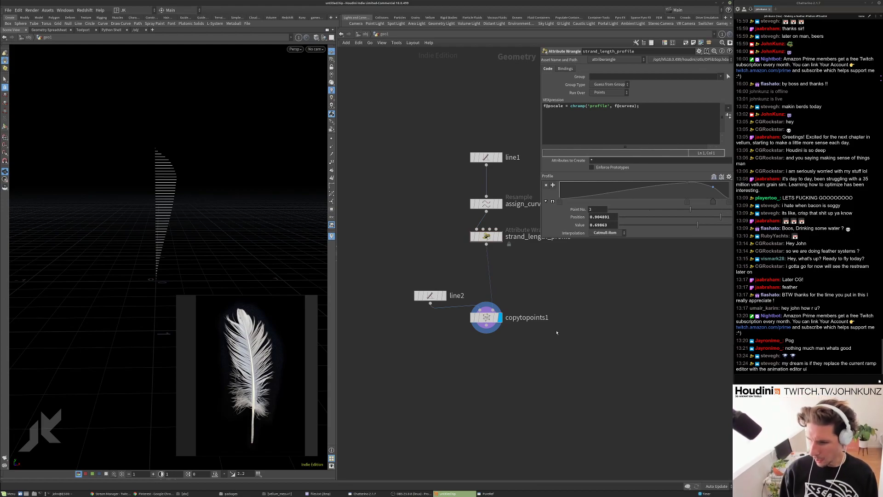
{"action": "middle_click_drag", "start_coordinate": [578, 315], "coordinate": [575, 356]}
{"action": "scroll", "coordinate": [575, 356], "scroll_direction": "down", "scroll_amount": 2}
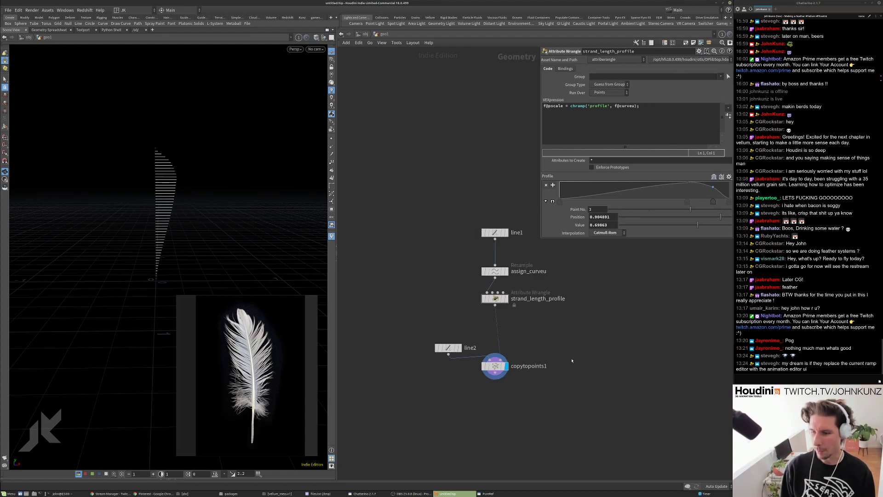
{"action": "middle_click_drag", "start_coordinate": [573, 360], "coordinate": [571, 348]}
{"action": "scroll", "coordinate": [571, 348], "scroll_direction": "up", "scroll_amount": 3}
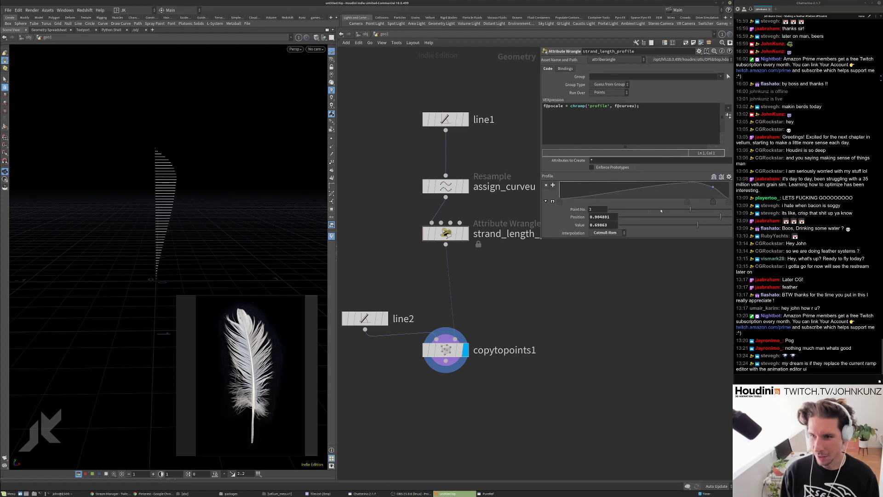
{"action": "key", "text": "Tab"}
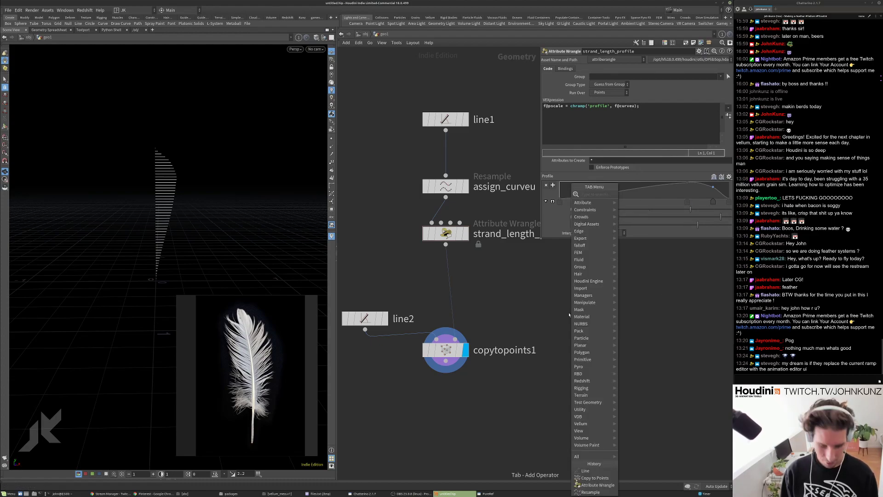
{"action": "mouse_move", "coordinate": [583, 202]}
{"action": "left_click", "coordinate": [639, 209]}
{"action": "left_click", "coordinate": [609, 304]}
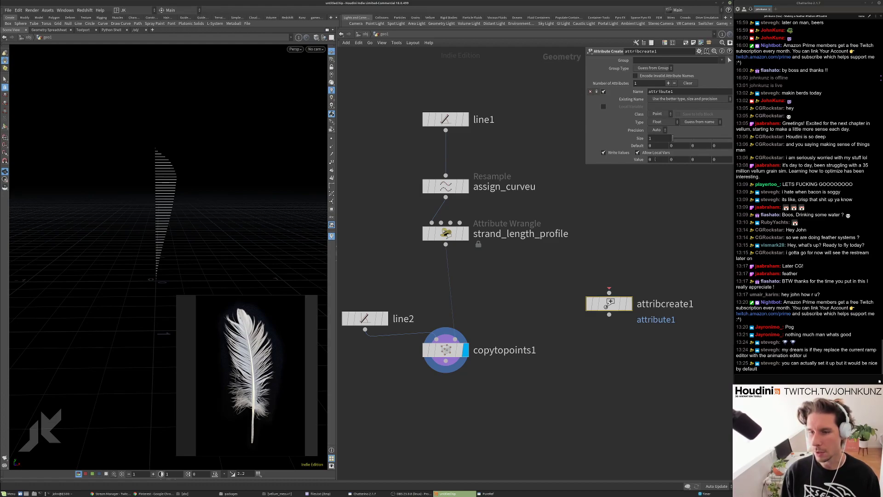
{"action": "left_click", "coordinate": [653, 160]}
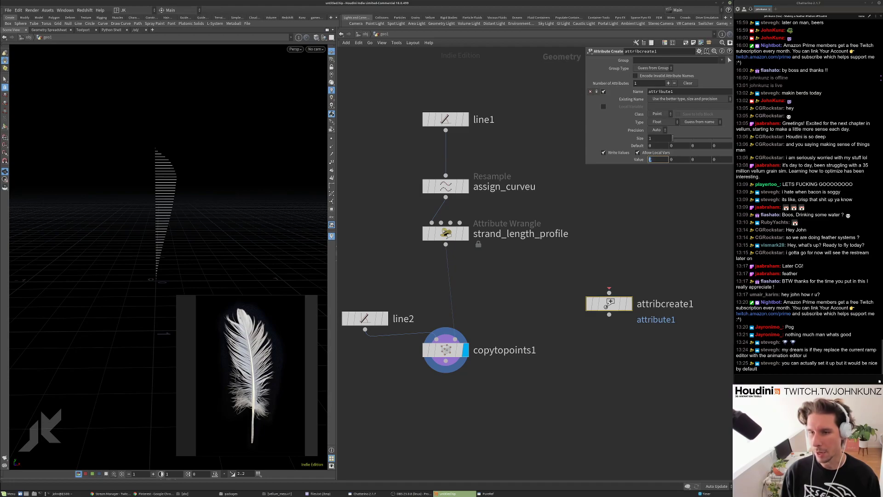
In strand_length_profile's enlarged Profile ramp, slide the first point right to about 0.289.
{"action": "left_click", "coordinate": [445, 233]}
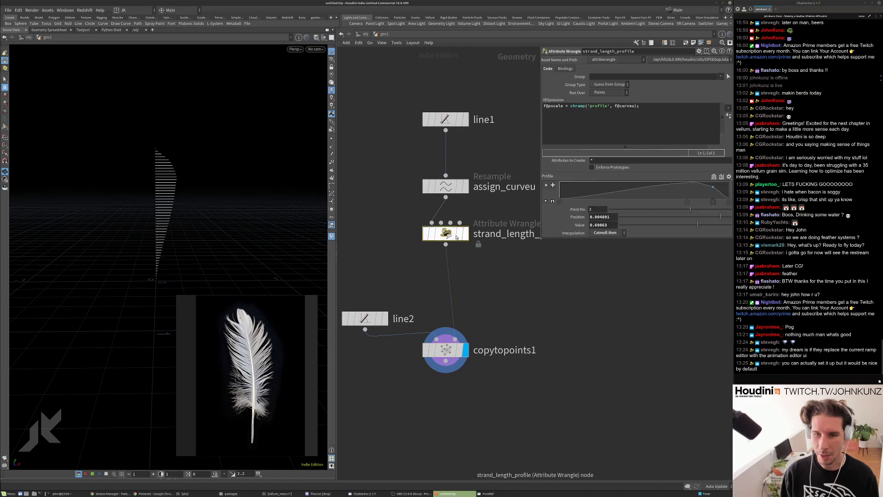
{"action": "left_click", "coordinate": [552, 201]}
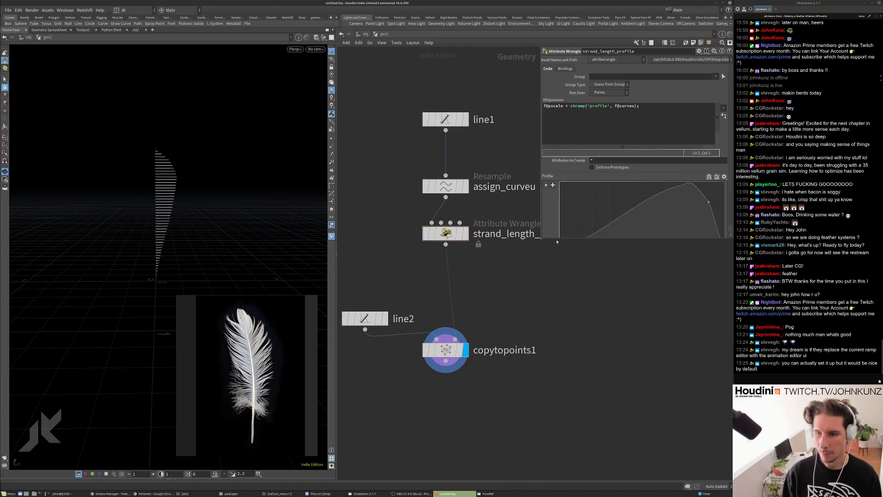
{"action": "left_click", "coordinate": [686, 188]}
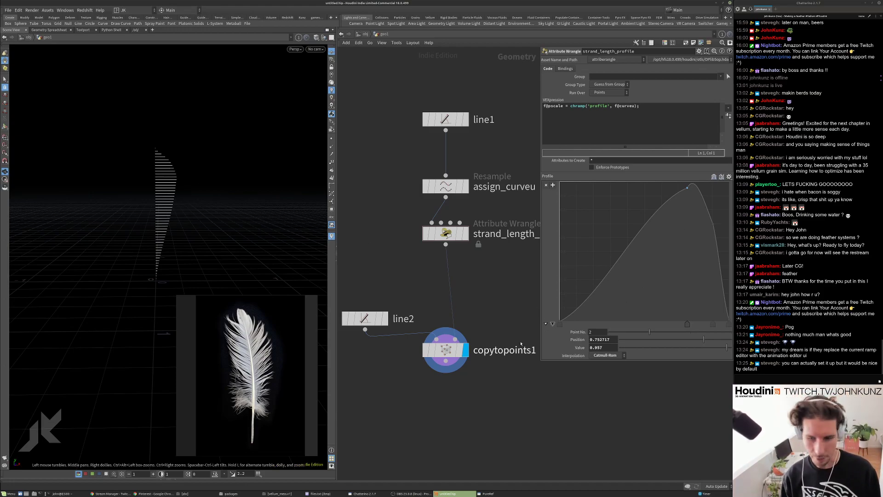
{"action": "left_click", "coordinate": [570, 324]}
{"action": "left_click_drag", "start_coordinate": [570, 324], "coordinate": [595, 326]}
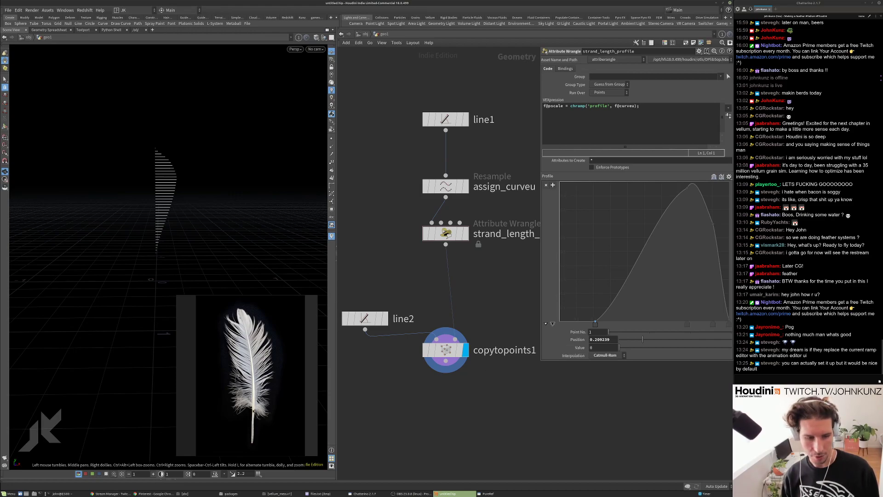
{"action": "scroll", "coordinate": [598, 386], "scroll_direction": "down", "scroll_amount": 2}
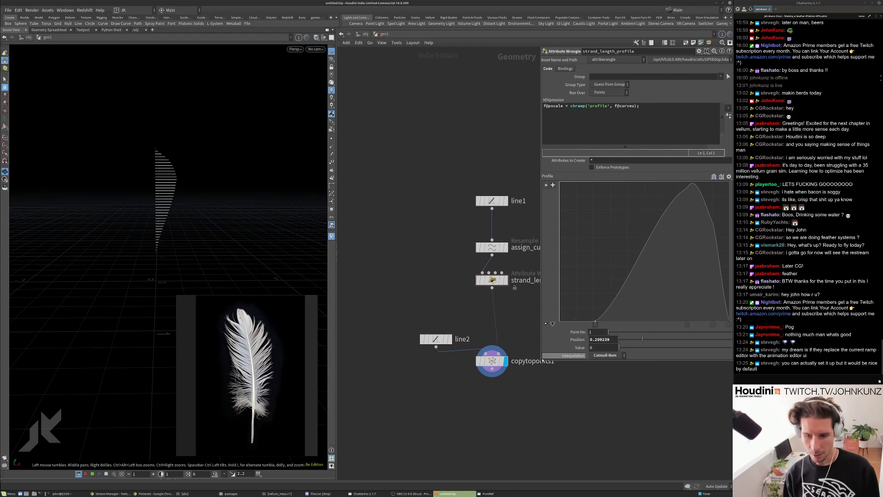
{"action": "left_click_drag", "start_coordinate": [542, 361], "coordinate": [543, 210]}
{"action": "left_click", "coordinate": [557, 249]}
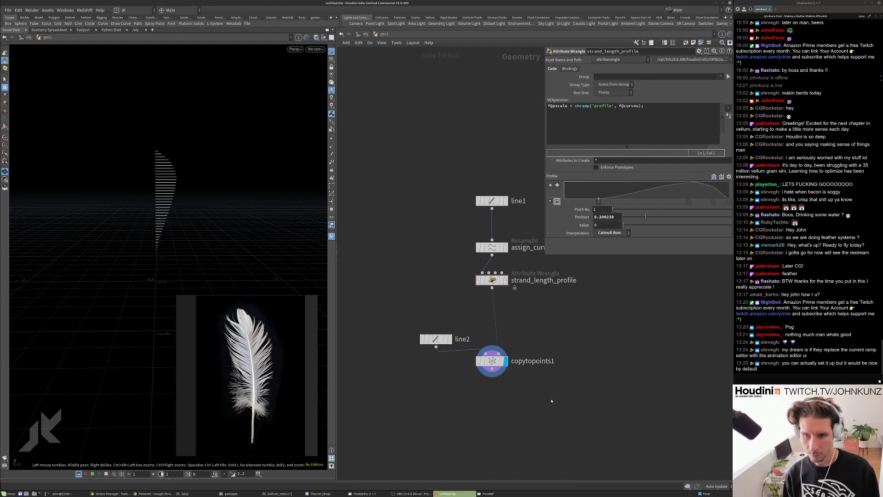
Set line1's Points to 250 and tumble the viewport to view the denser barbs upright.
{"action": "key", "text": "h"}
{"action": "left_click", "coordinate": [474, 207]}
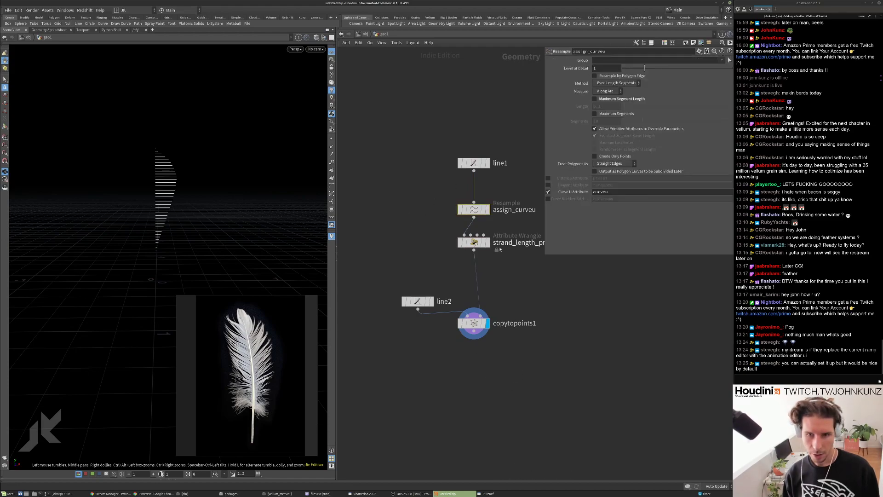
{"action": "left_click", "coordinate": [474, 162]}
{"action": "left_click", "coordinate": [604, 91]}
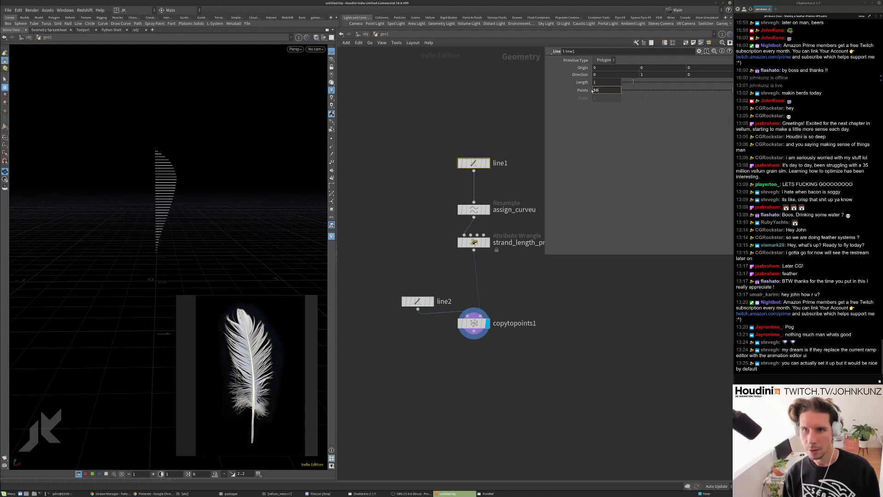
{"action": "type", "text": "250"}
{"action": "key", "text": "Return"}
{"action": "left_click_drag", "start_coordinate": [171, 180], "coordinate": [175, 120]}
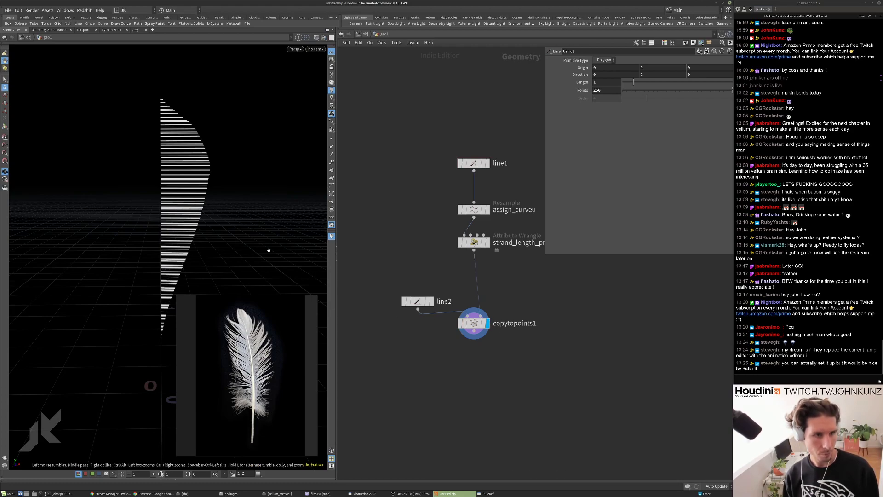
{"action": "left_click_drag", "start_coordinate": [186, 253], "coordinate": [306, 266]}
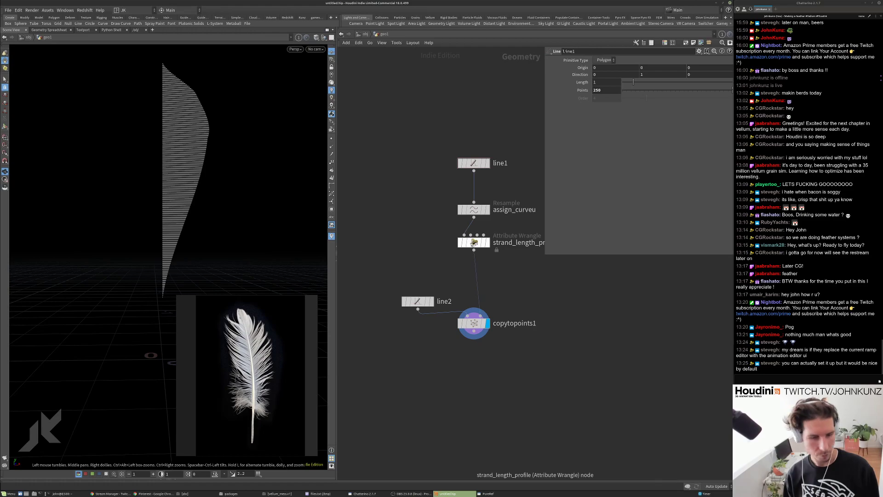
Add an Orientation Along Curve node below strand_length_profile via 'ori' and display it.
{"action": "left_click", "coordinate": [485, 244]}
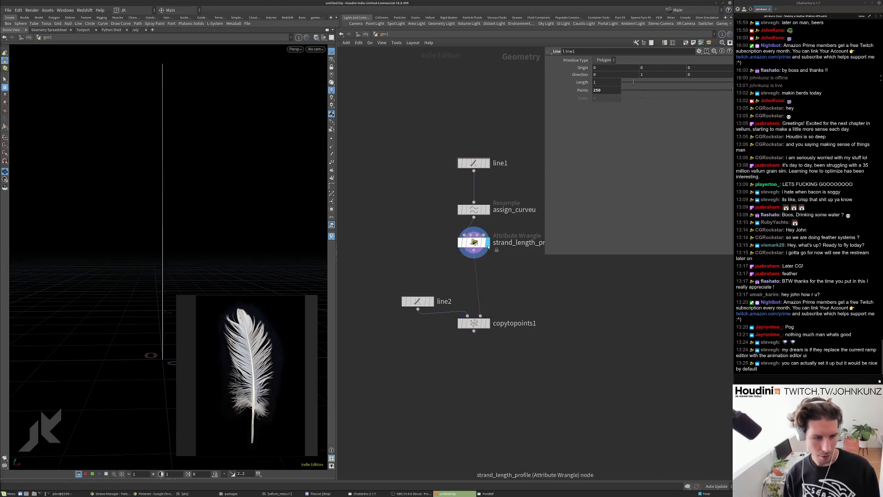
{"action": "left_click", "coordinate": [481, 244]}
{"action": "key", "text": "Tab"}
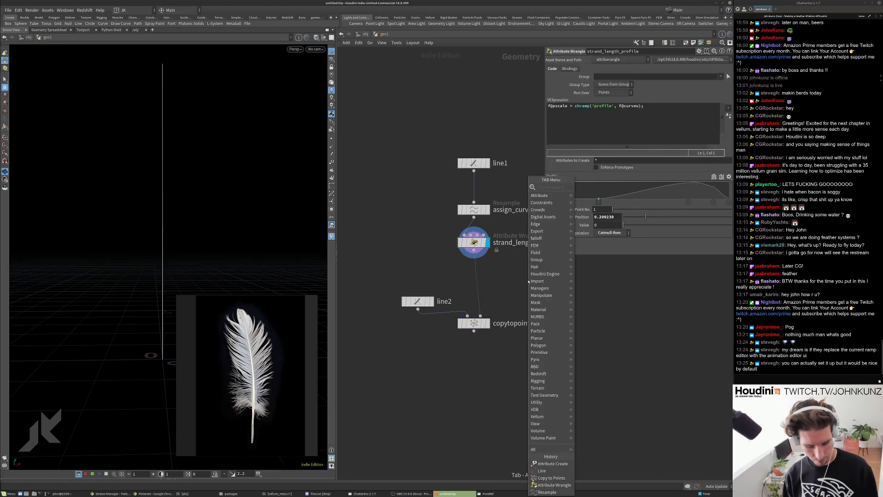
{"action": "type", "text": "ori"}
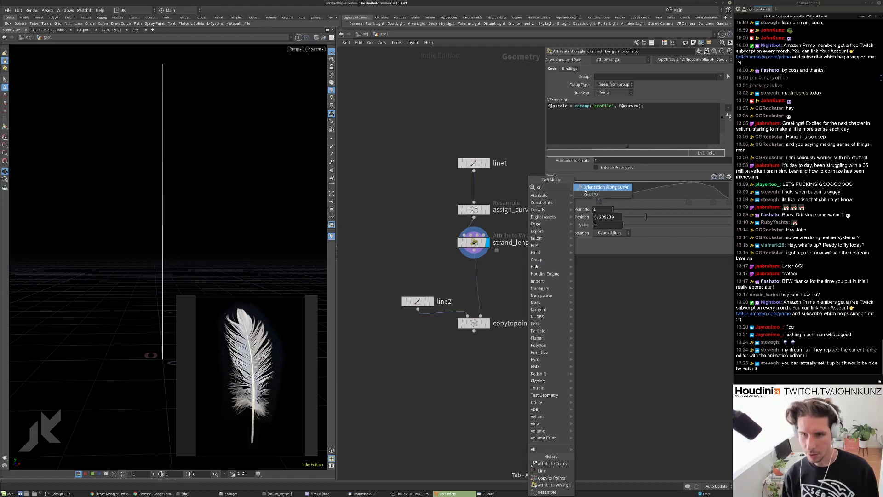
{"action": "key", "text": "Return"}
{"action": "left_click", "coordinate": [525, 305]}
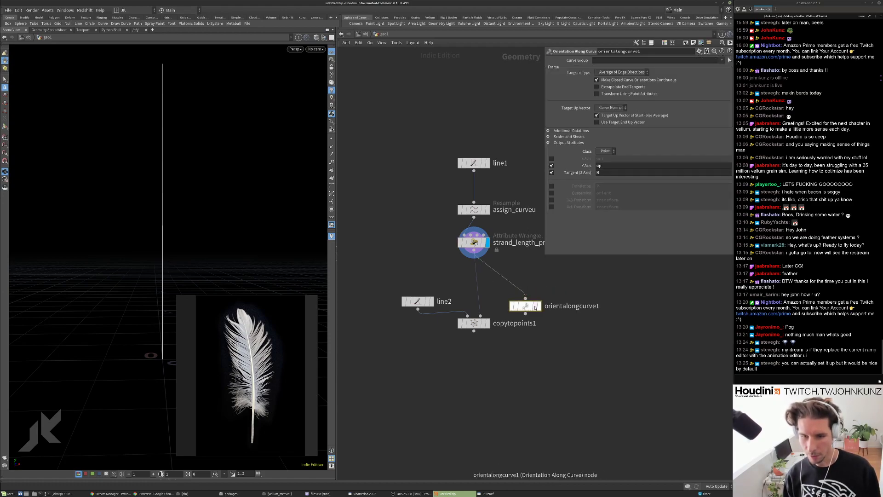
{"action": "left_click", "coordinate": [539, 306]}
{"action": "left_click_drag", "start_coordinate": [524, 306], "coordinate": [519, 292]}
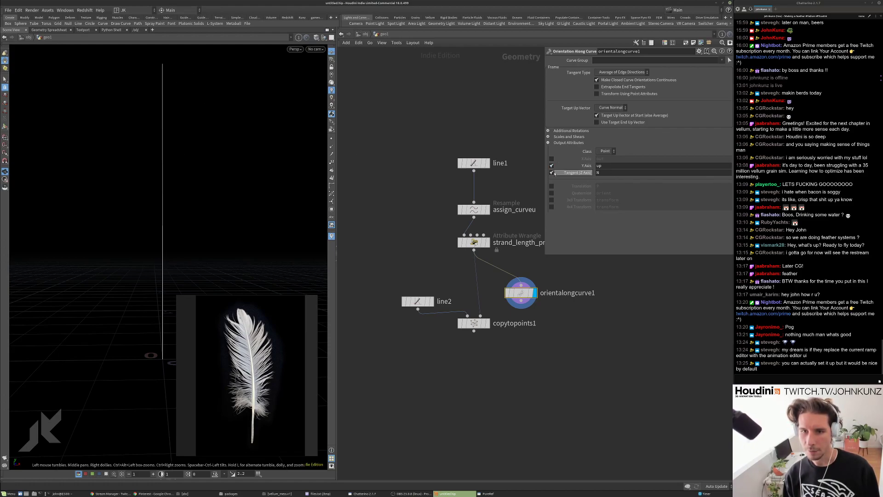
Inspect orientalongcurve1's attributes, then wire it in before copytopoints1.
{"action": "middle_click", "coordinate": [510, 297]}
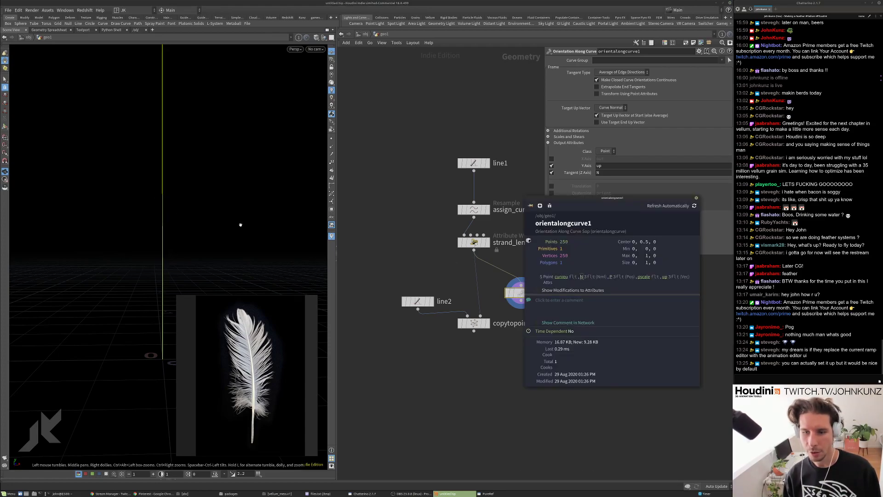
{"action": "left_click_drag", "start_coordinate": [221, 183], "coordinate": [181, 173]}
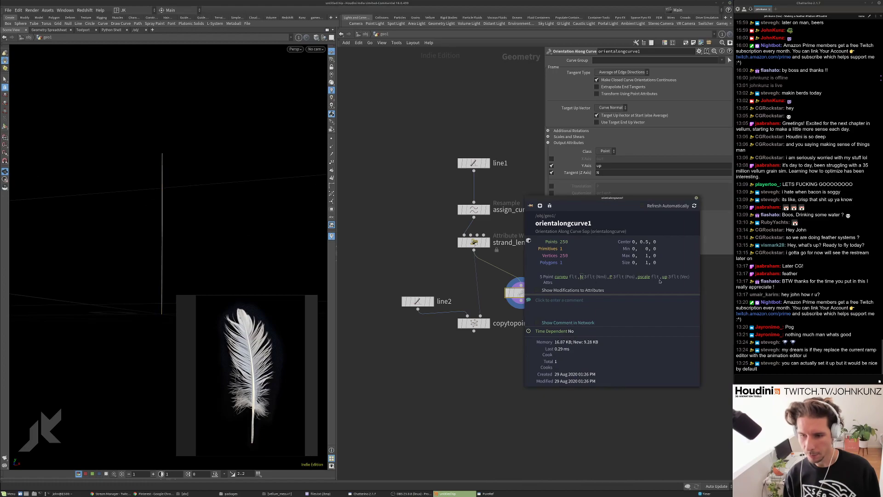
{"action": "mouse_move", "coordinate": [665, 277]}
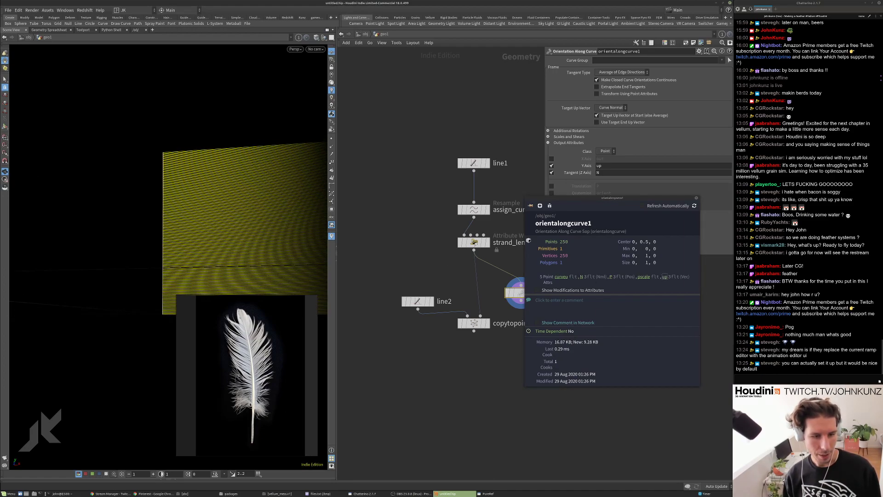
{"action": "left_click", "coordinate": [697, 199]}
{"action": "left_click_drag", "start_coordinate": [516, 293], "coordinate": [520, 310]}
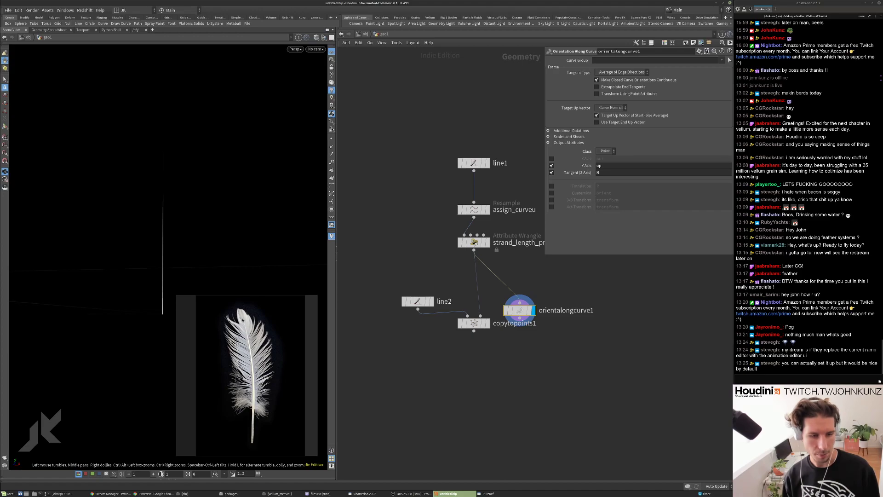
{"action": "scroll", "coordinate": [632, 354], "scroll_direction": "up", "scroll_amount": 2}
{"action": "scroll", "coordinate": [632, 355], "scroll_direction": "down", "scroll_amount": 2}
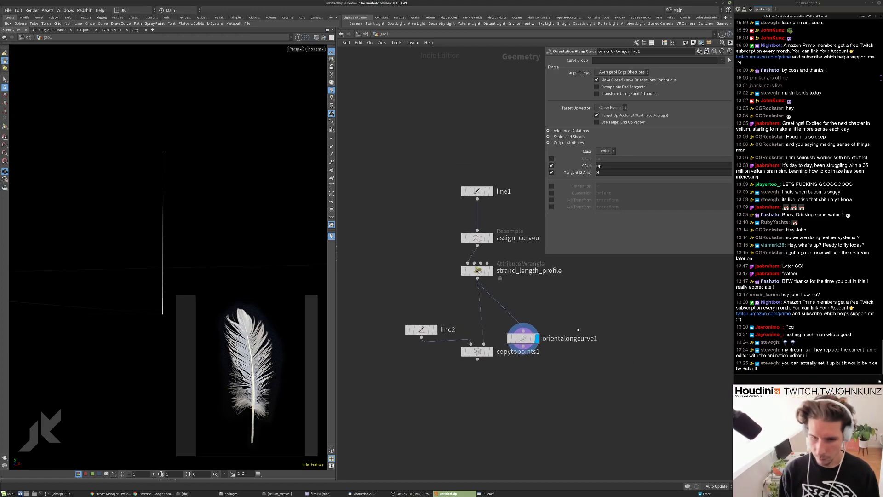
{"action": "scroll", "coordinate": [539, 321], "scroll_direction": "up", "scroll_amount": 2}
{"action": "left_click_drag", "start_coordinate": [506, 339], "coordinate": [496, 295]}
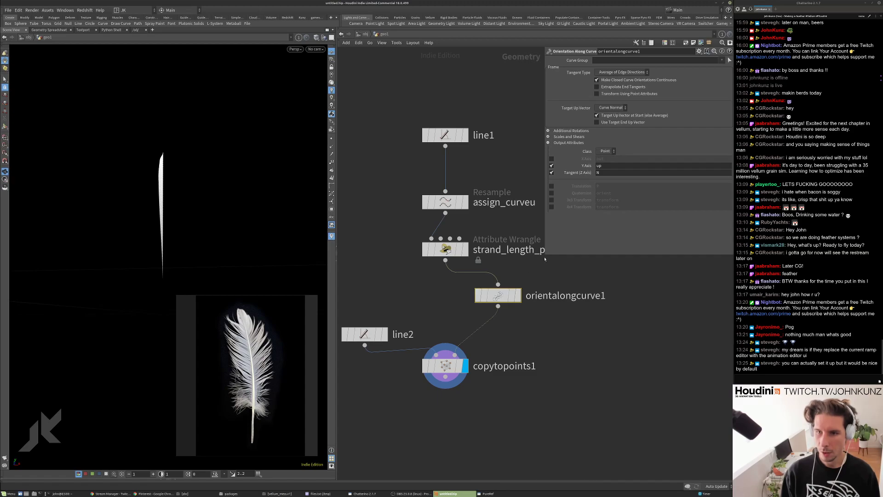
Reconnect orientalongcurve1 into the strand wire, lower copytopoints1 and select line2.
{"action": "mouse_move", "coordinate": [496, 296]}
{"action": "left_mouse_down"}
{"action": "mouse_move", "coordinate": [515, 309]}
{"action": "mouse_move", "coordinate": [448, 304]}
{"action": "mouse_move", "coordinate": [512, 304]}
{"action": "left_mouse_up"}
{"action": "left_click_drag", "start_coordinate": [448, 368], "coordinate": [448, 396]}
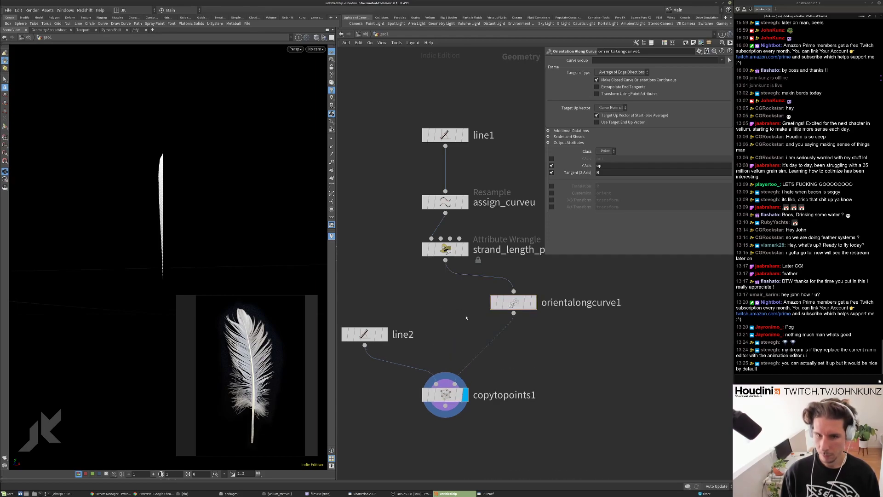
{"action": "left_click_drag", "start_coordinate": [433, 311], "coordinate": [390, 343]}
Set the line2 barb line's direction to X 0, Y 1 and the third component 1.
{"action": "left_click", "coordinate": [635, 74]}
{"action": "type", "text": "0"}
{"action": "left_click", "coordinate": [712, 75]}
{"action": "type", "text": "1"}
{"action": "key", "text": "Return"}
{"action": "left_click", "coordinate": [665, 74]}
{"action": "type", "text": "1"}
{"action": "key", "text": "Tab"}
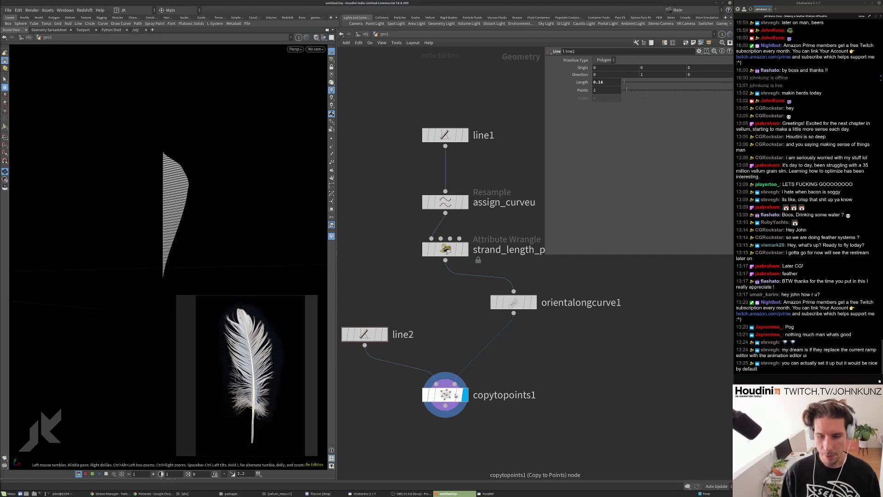
{"action": "left_click", "coordinate": [527, 305]}
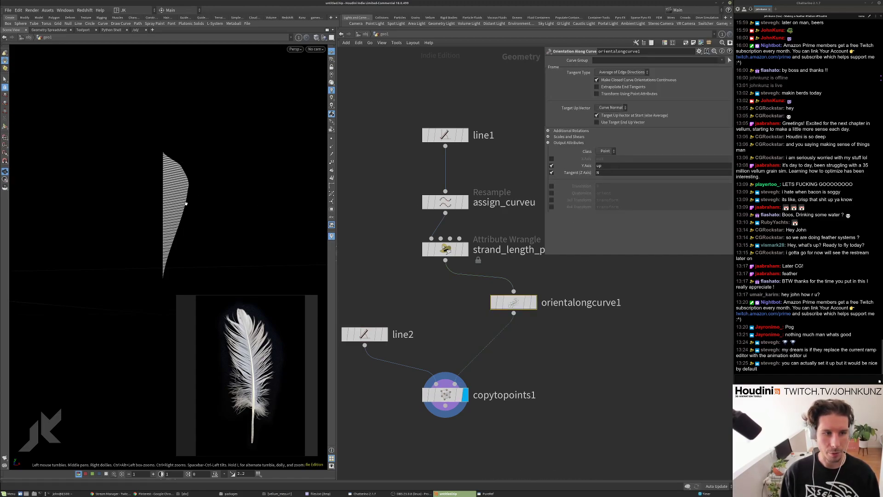
{"action": "middle_click_drag", "start_coordinate": [502, 288], "coordinate": [510, 268]}
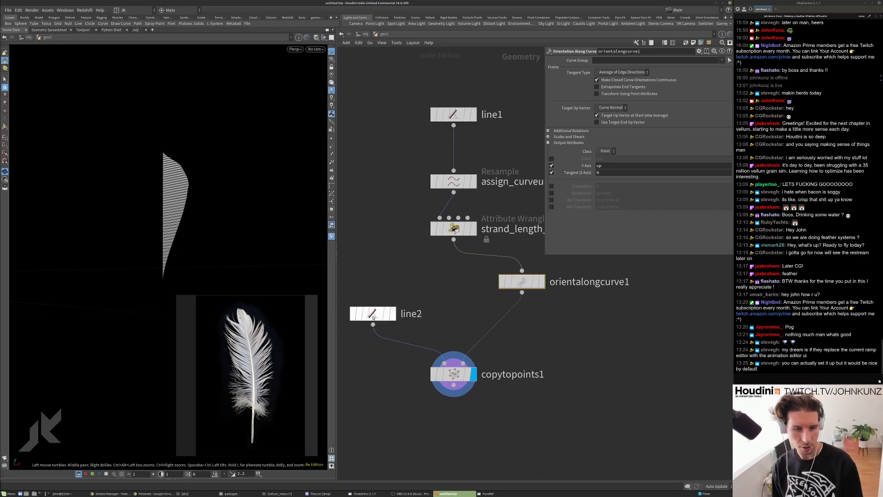
{"action": "scroll", "coordinate": [429, 315], "scroll_direction": "down", "scroll_amount": 3}
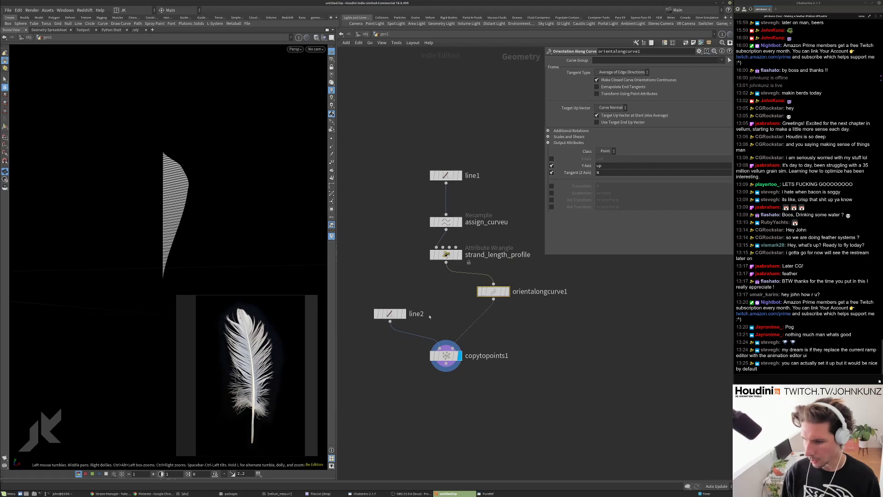
Insert an Attribute Wrangle between orientalongcurve1 and copytopoints1, named blend_direction.
{"action": "key", "text": "Tab"}
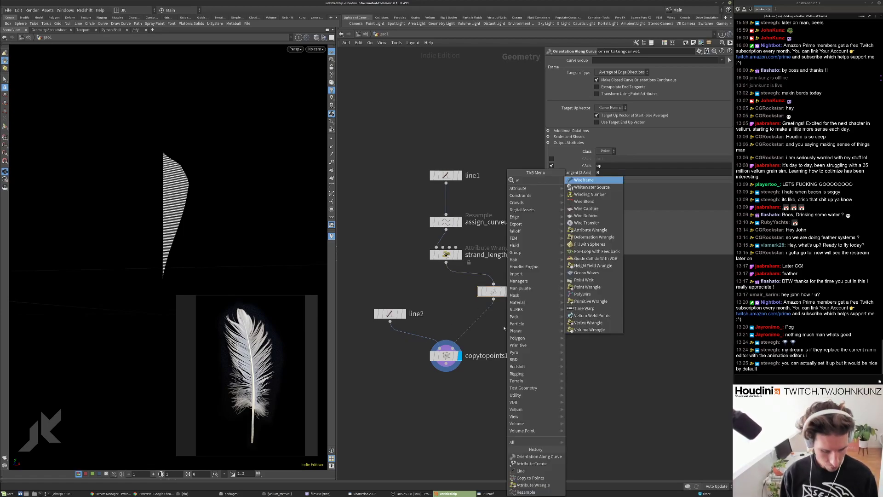
{"action": "left_click", "coordinate": [576, 187]}
{"action": "left_click", "coordinate": [493, 319]}
{"action": "double_click", "coordinate": [533, 319]}
{"action": "type", "text": "blend_"}
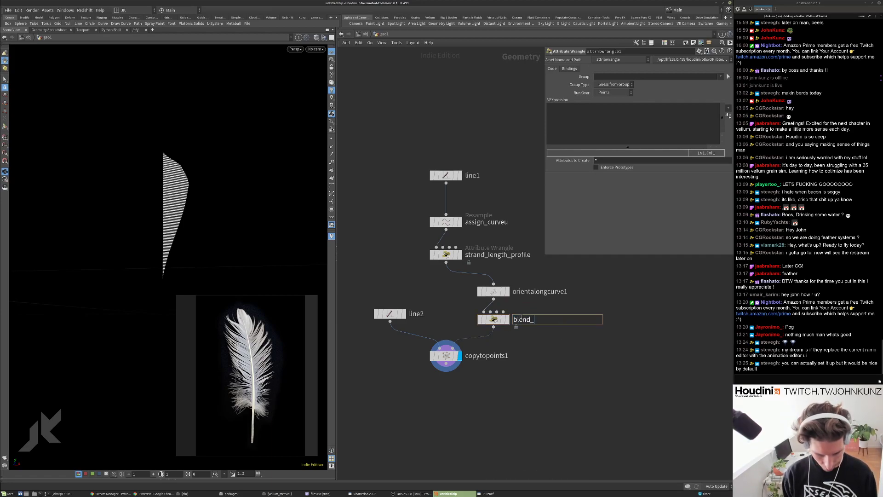
{"action": "type", "text": "direction"}
{"action": "key", "text": "Return"}
Write v@N = lerp(v@N, v@up, f@curve) in blend_direction's VEXpression.
{"action": "left_click", "coordinate": [493, 291]}
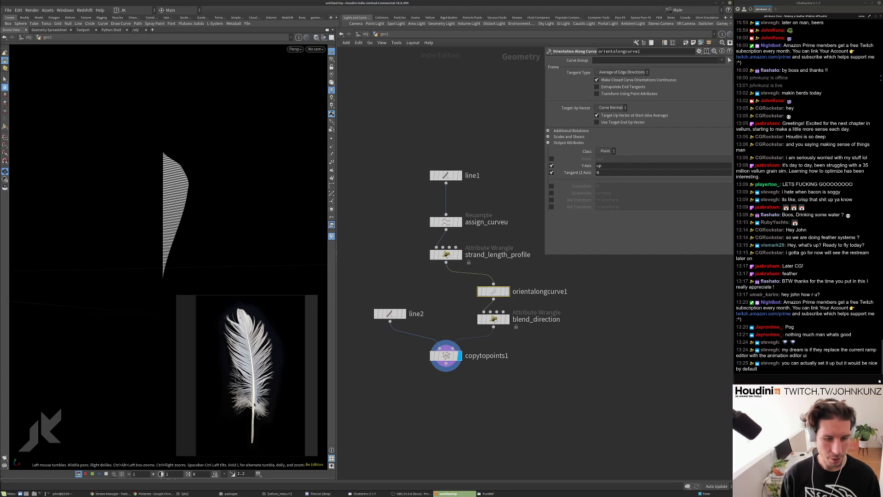
{"action": "left_click", "coordinate": [493, 318]}
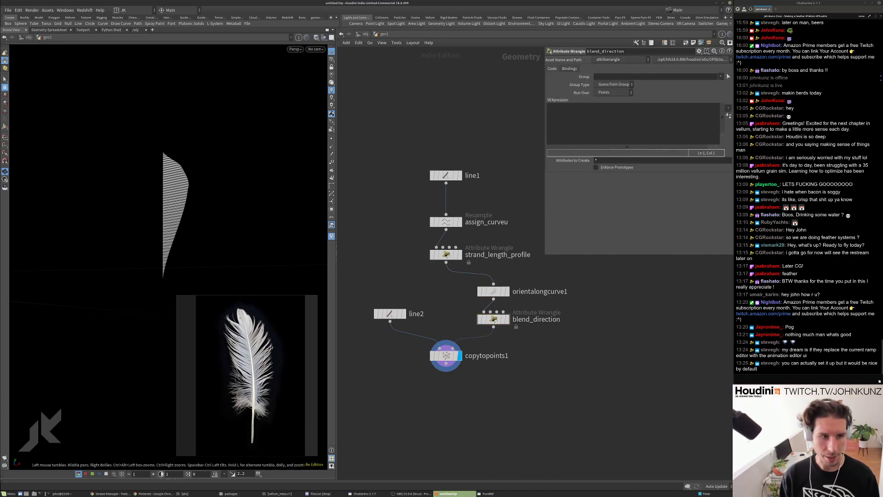
{"action": "left_click", "coordinate": [617, 116]}
{"action": "key", "text": "Return"}
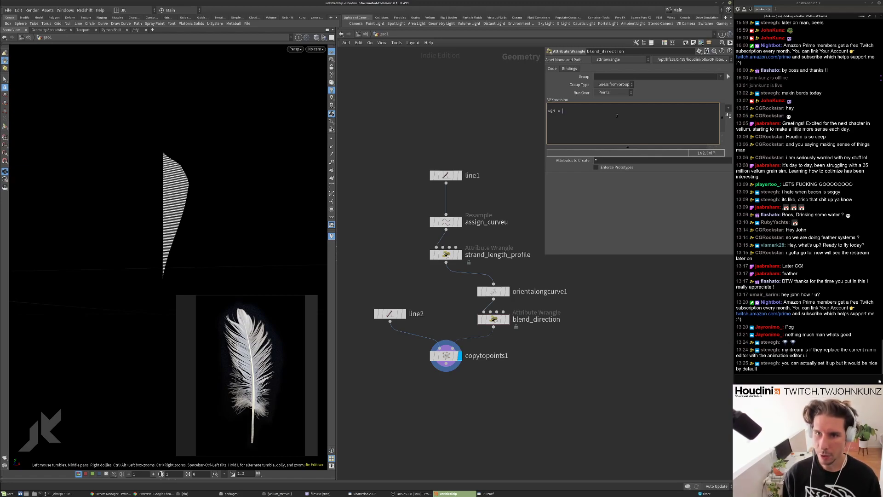
{"action": "type", "text": "v@N = lerp("}
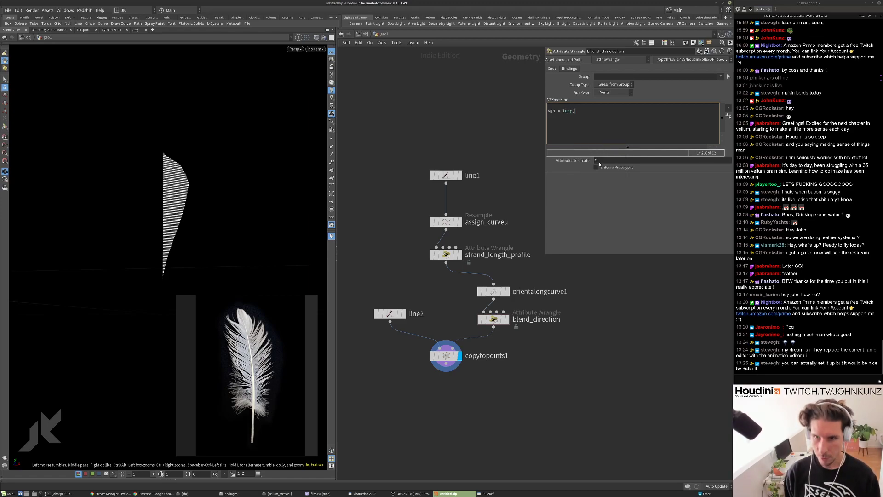
{"action": "type", "text": "v"}
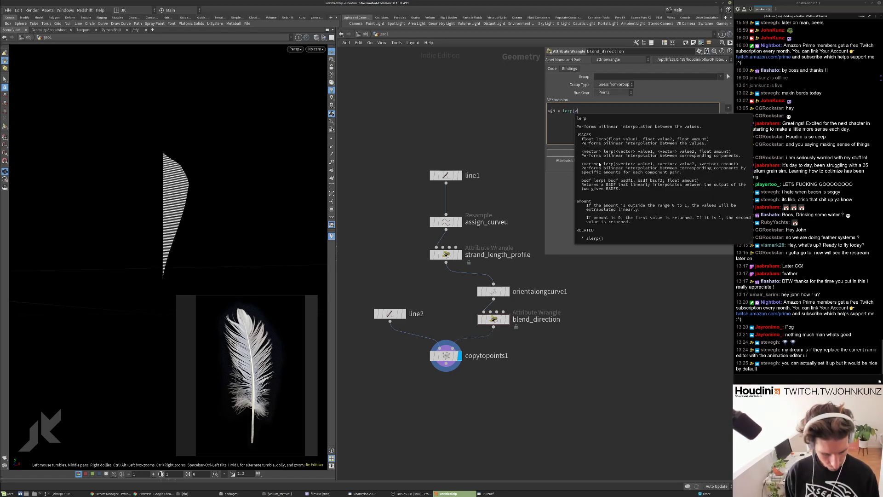
{"action": "type", "text": "@N,"}
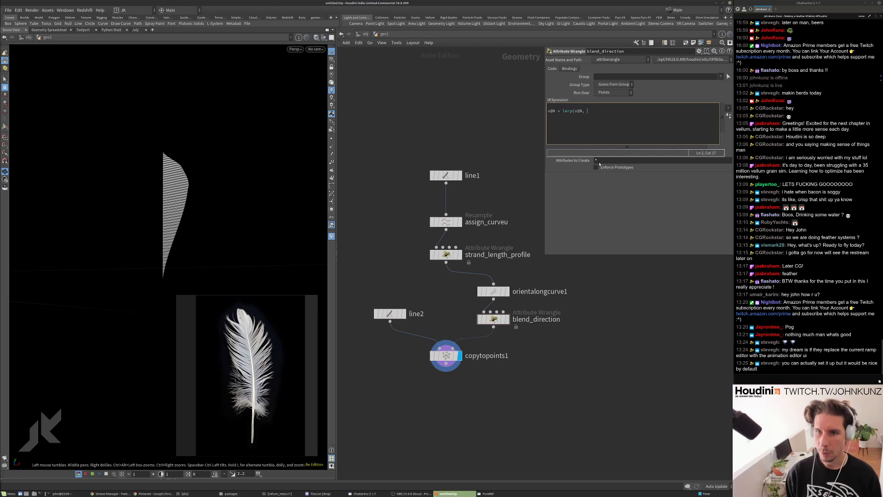
{"action": "type", "text": " v@up,"}
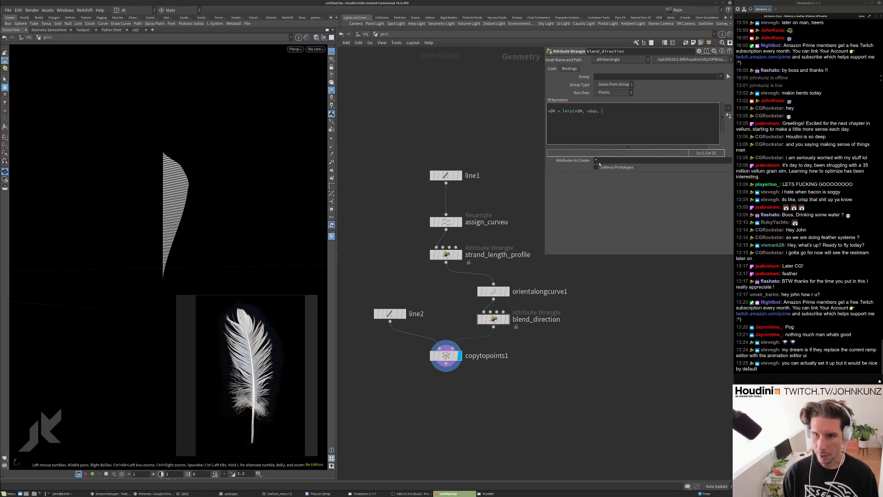
{"action": "type", "text": " fu"}
{"action": "type", "text": "@"}
{"action": "type", "text": "curve);"}
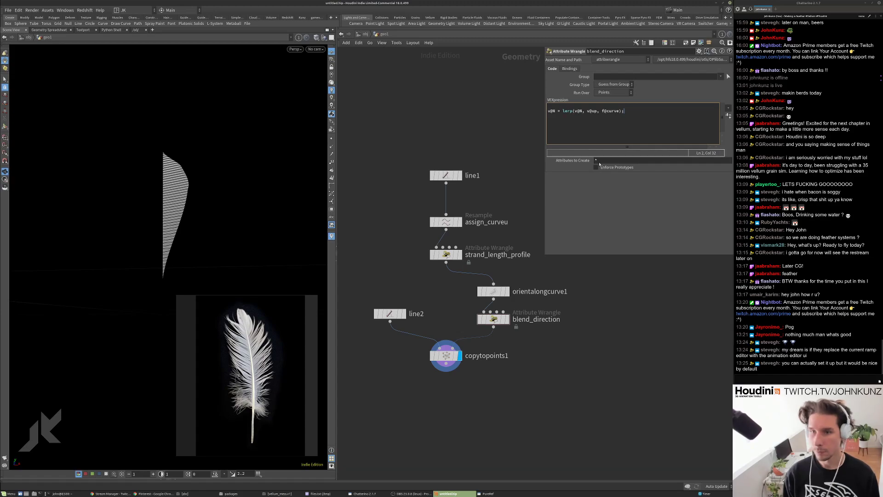
{"action": "left_click", "coordinate": [578, 355]}
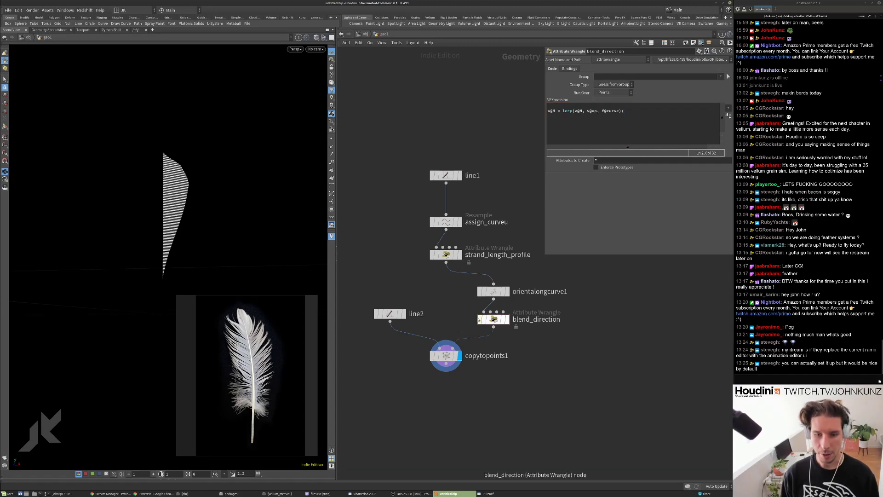
{"action": "middle_click_drag", "start_coordinate": [505, 364], "coordinate": [507, 313]}
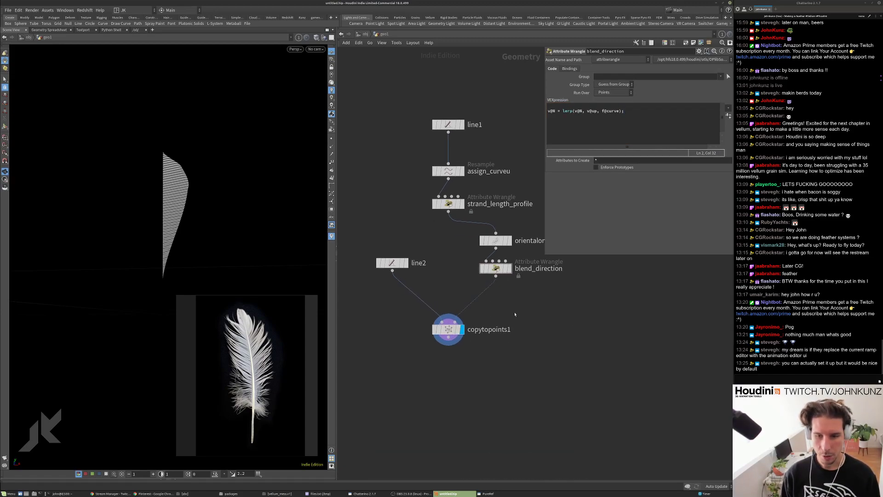
Add an Attribute Rename node, attribute1, after blend_direction that deletes the up attribute.
{"action": "key", "text": "Tab"}
{"action": "type", "text": "ren"}
{"action": "key", "text": "Down"}
{"action": "key", "text": "Up"}
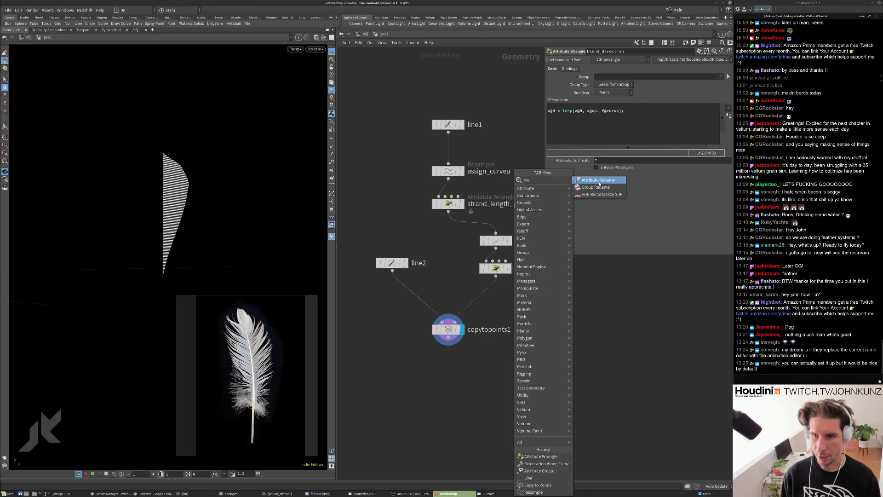
{"action": "key", "text": "Return"}
{"action": "left_click", "coordinate": [511, 296]}
{"action": "left_click_drag", "start_coordinate": [511, 296], "coordinate": [496, 293]}
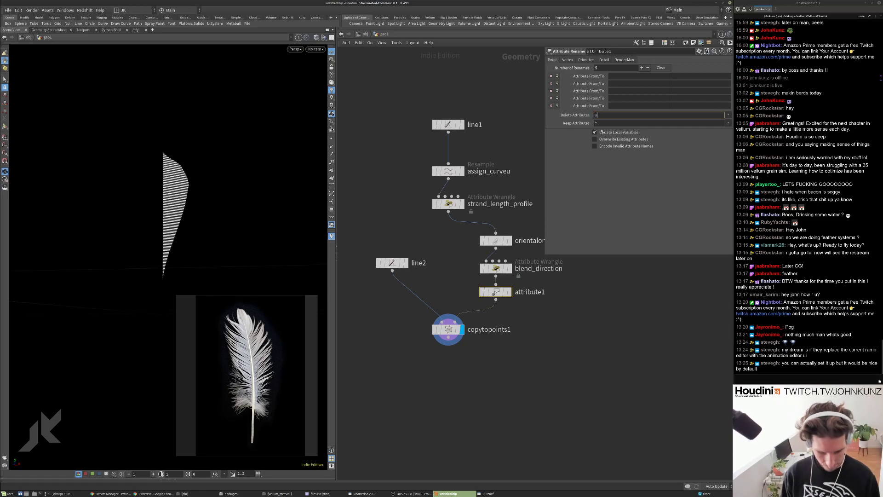
{"action": "key", "text": "Return"}
{"action": "left_click_drag", "start_coordinate": [234, 195], "coordinate": [135, 200]}
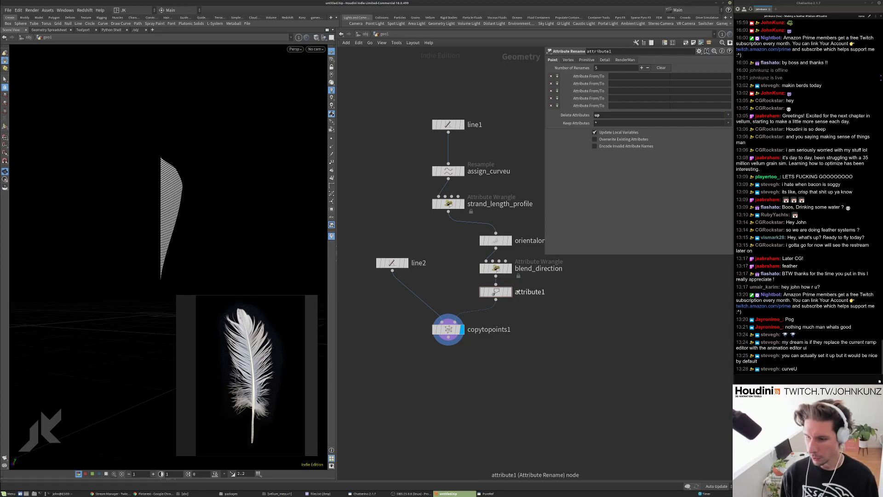
{"action": "scroll", "coordinate": [517, 287], "scroll_direction": "up", "scroll_amount": 2}
Change blend_direction's blend amount to f@curveu.
{"action": "left_click", "coordinate": [487, 260]}
{"action": "left_click", "coordinate": [626, 123]}
{"action": "type", "text": "up, f@curveu);"}
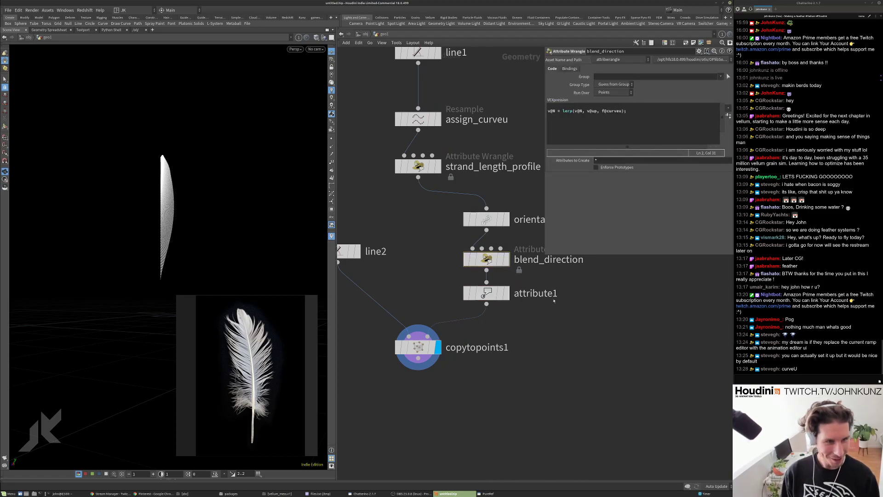
Bypass attribute1 and toggle blend_direction off and on to compare.
{"action": "left_click", "coordinate": [468, 291]}
{"action": "left_click_drag", "start_coordinate": [191, 230], "coordinate": [174, 225]}
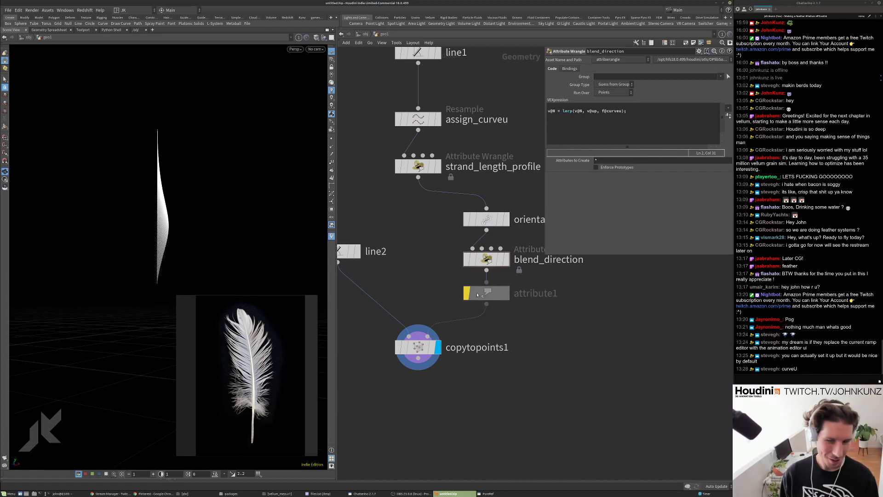
{"action": "left_click", "coordinate": [467, 259]}
{"action": "left_click", "coordinate": [467, 259]}
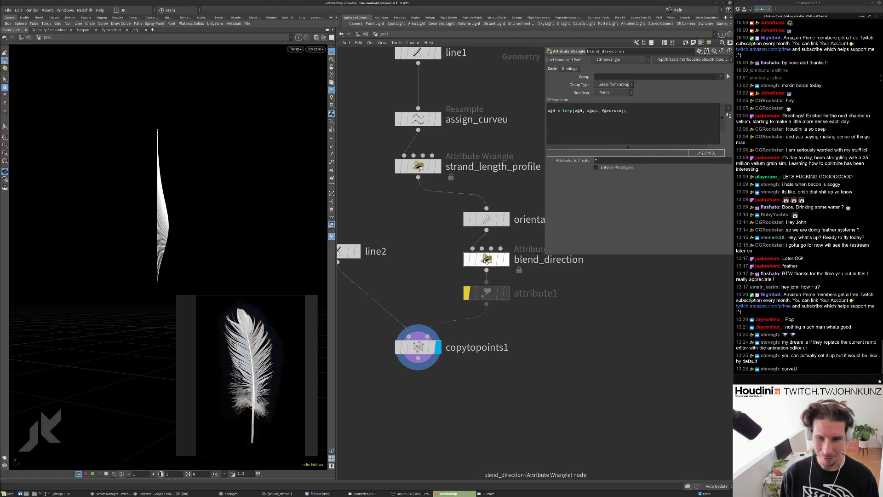
Negate the target in blend_direction's code to -v@up and orbit to check the barbs.
{"action": "left_click", "coordinate": [587, 110]}
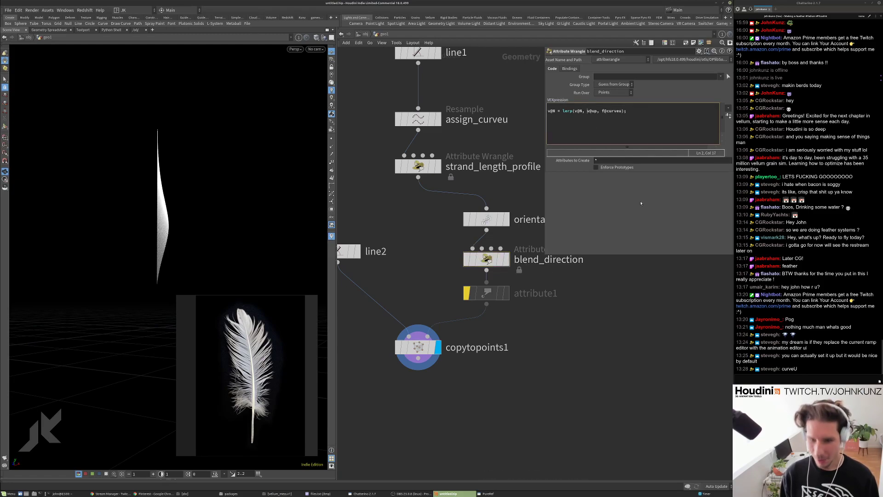
{"action": "type", "text": "-"}
{"action": "mouse_move", "coordinate": [187, 179]}
{"action": "left_mouse_down"}
{"action": "mouse_move", "coordinate": [251, 179]}
{"action": "mouse_move", "coordinate": [187, 180]}
{"action": "left_mouse_up"}
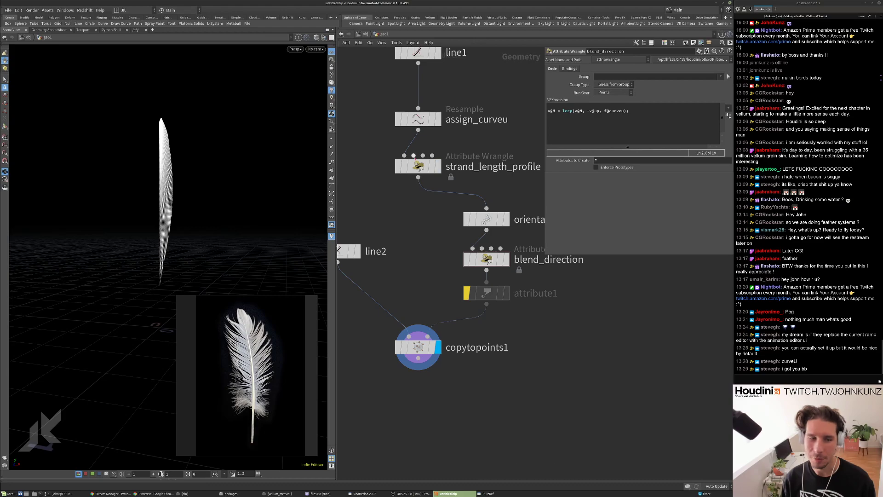
{"action": "scroll", "coordinate": [197, 148], "scroll_direction": "up", "scroll_amount": 5}
{"action": "left_click_drag", "start_coordinate": [218, 164], "coordinate": [252, 151]}
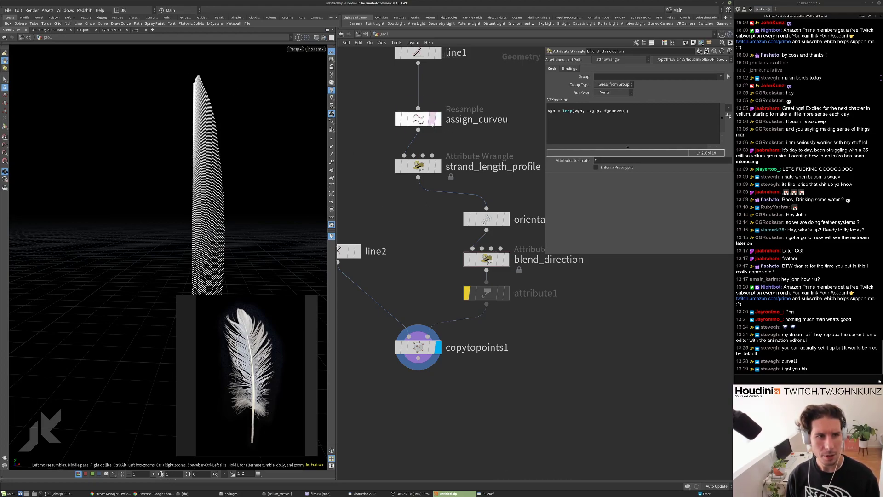
{"action": "scroll", "coordinate": [412, 241], "scroll_direction": "down", "scroll_amount": 3}
Make room in the network and search for a PolyWire node with 'pol'.
{"action": "middle_click_drag", "start_coordinate": [411, 241], "coordinate": [440, 213]}
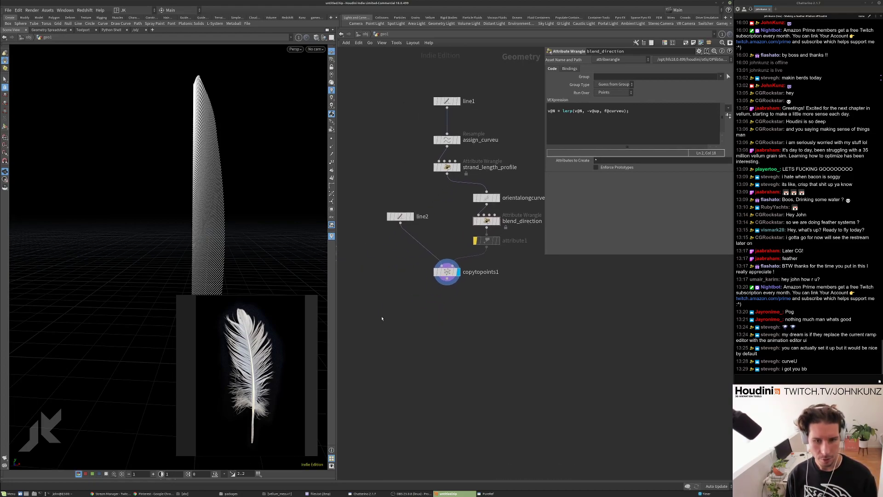
{"action": "key", "text": "Tab"}
{"action": "type", "text": "pol"}
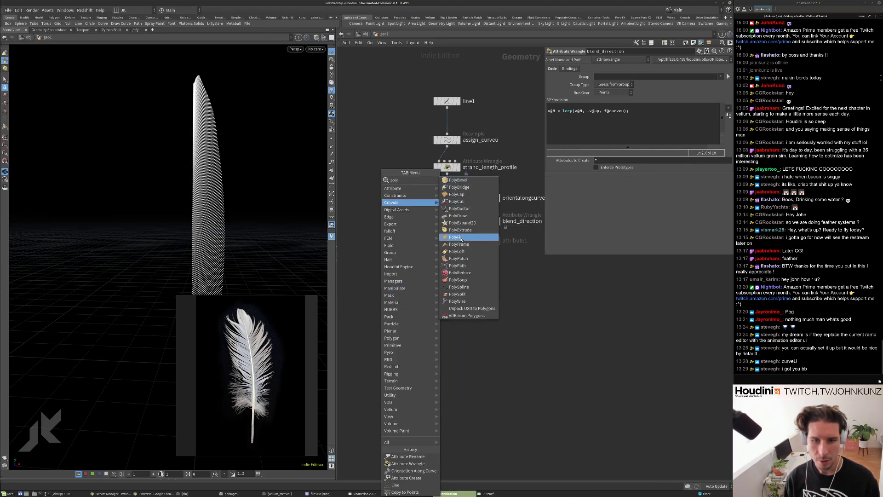
Place and display polywire1 after copytopoints1 with radius 0.002 and 8 divisions.
{"action": "left_click", "coordinate": [458, 301]}
{"action": "left_click", "coordinate": [425, 302]}
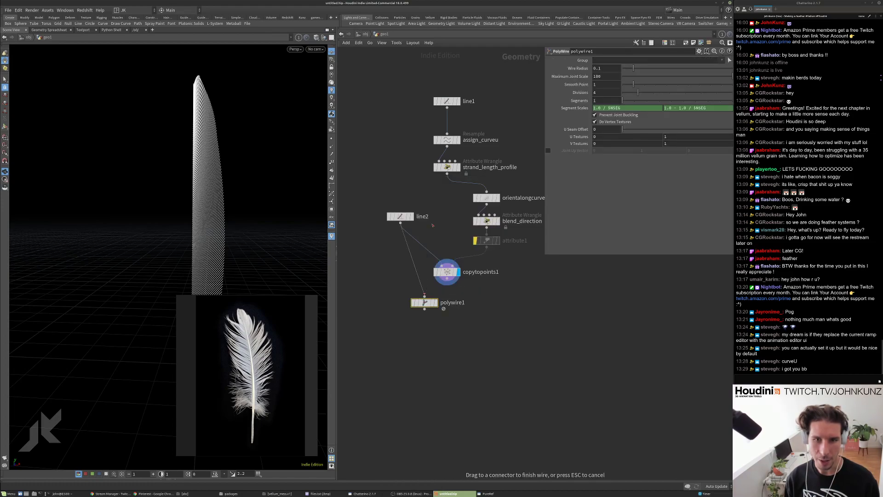
{"action": "left_click", "coordinate": [435, 303]}
{"action": "left_click_drag", "start_coordinate": [628, 71], "coordinate": [623, 72]}
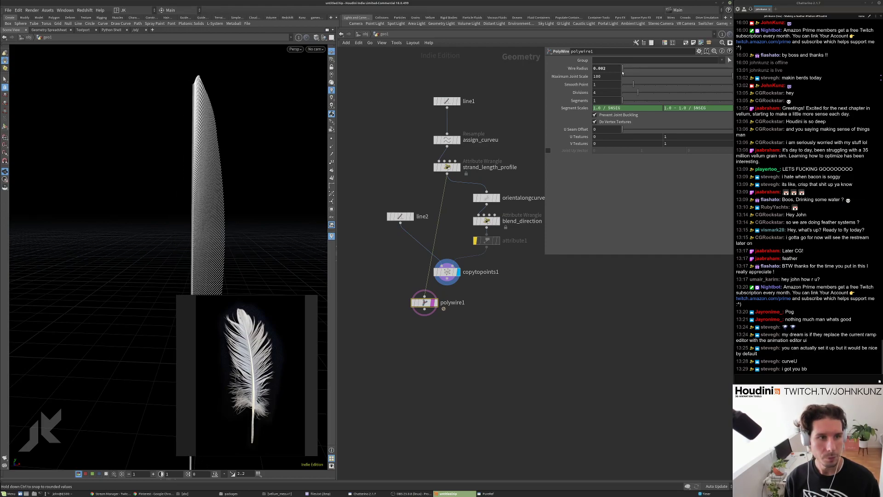
{"action": "left_click", "coordinate": [600, 93]}
{"action": "key", "text": "Return"}
Try wire radius 0.0075, settle on 0.0025, then show blend_direction's code.
{"action": "double_click", "coordinate": [607, 69]}
{"action": "type", "text": "0.0075"}
{"action": "key", "text": "Return"}
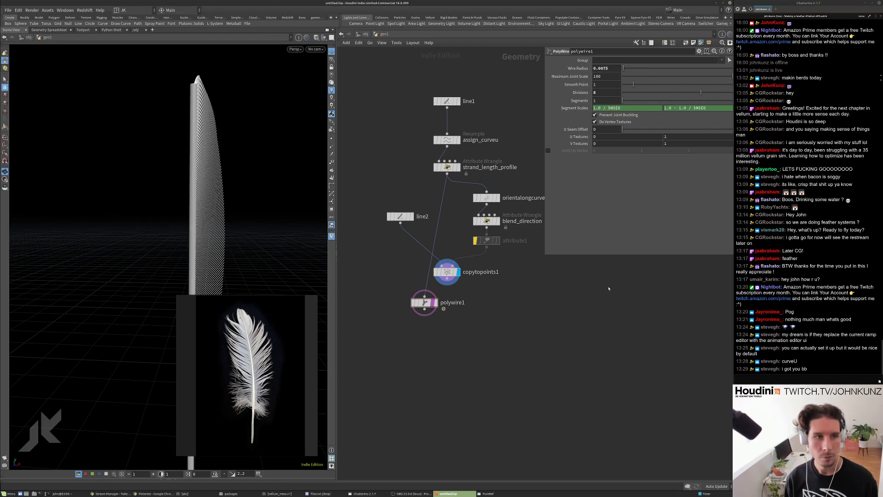
{"action": "left_click_drag", "start_coordinate": [212, 129], "coordinate": [189, 159]}
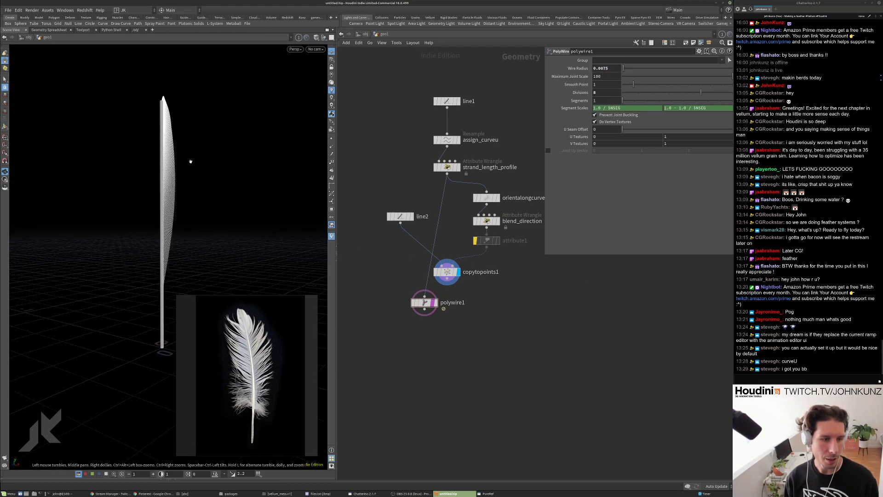
{"action": "double_click", "coordinate": [606, 68]}
{"action": "type", "text": "0.0025"}
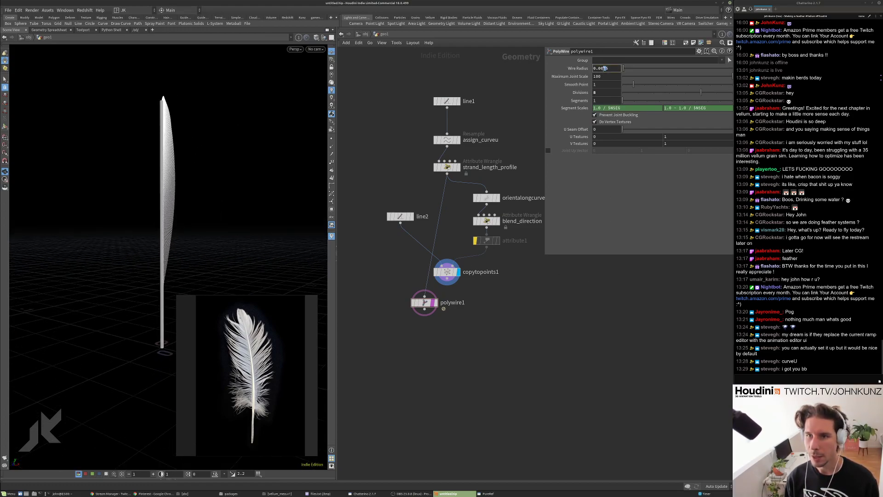
{"action": "key", "text": "Return"}
{"action": "left_click_drag", "start_coordinate": [171, 156], "coordinate": [156, 225]}
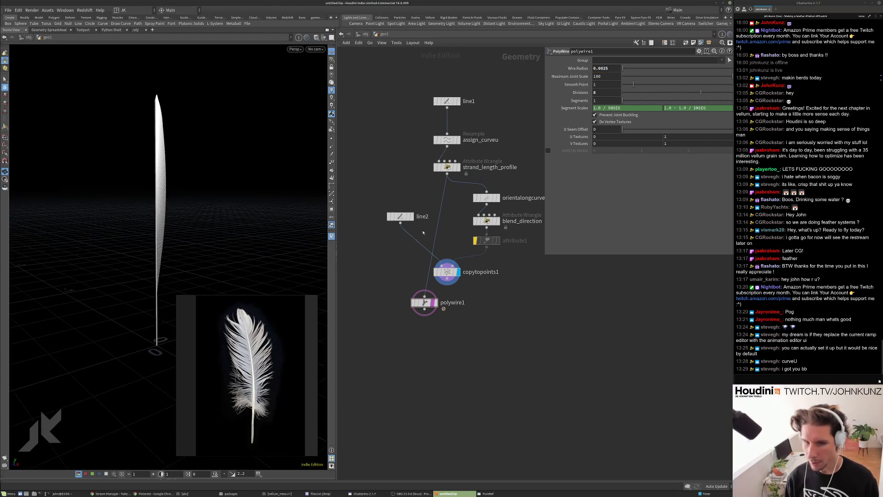
{"action": "scroll", "coordinate": [451, 297], "scroll_direction": "up", "scroll_amount": 3}
{"action": "left_click", "coordinate": [447, 271]}
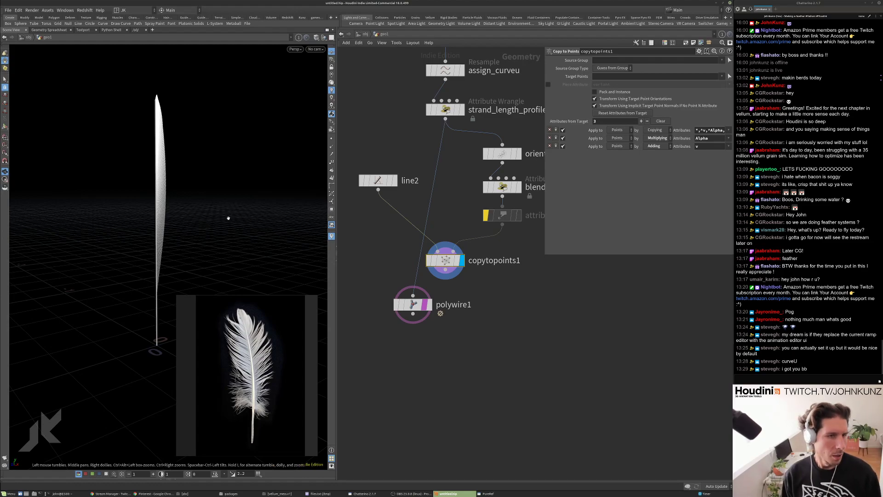
{"action": "left_click", "coordinate": [502, 187]}
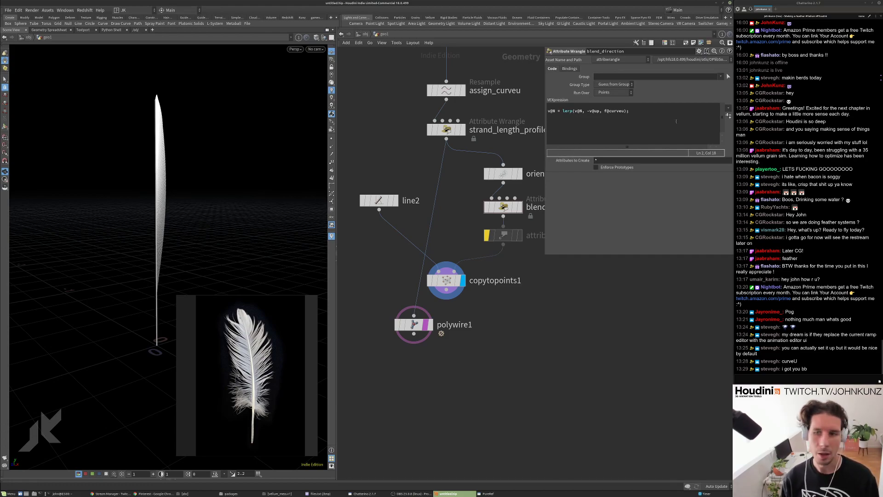
Wrap blend_direction's lerp of v@N toward -v@up in normalize() to keep normals unit length.
{"action": "left_click_drag", "start_coordinate": [196, 197], "coordinate": [234, 278]}
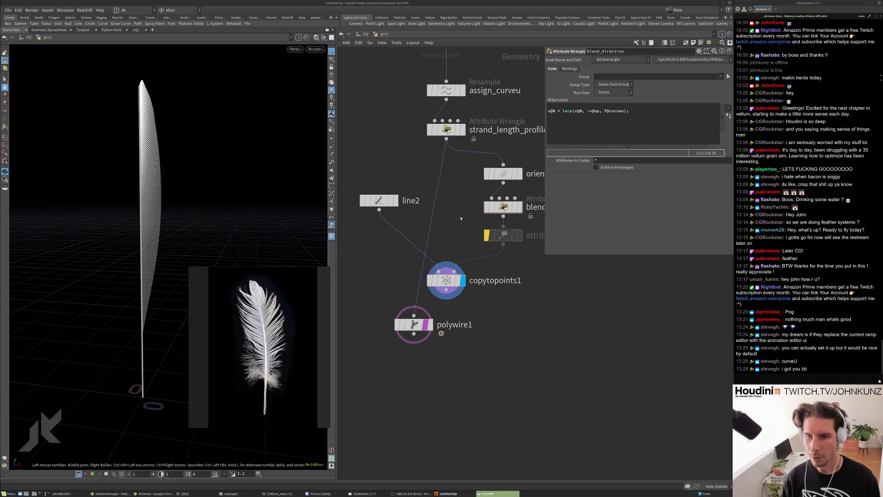
{"action": "left_click", "coordinate": [562, 111]}
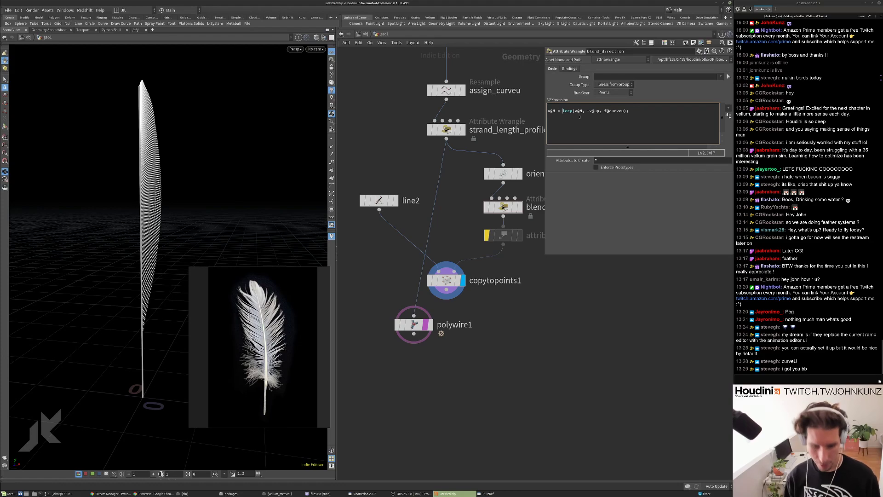
{"action": "type", "text": "normali"}
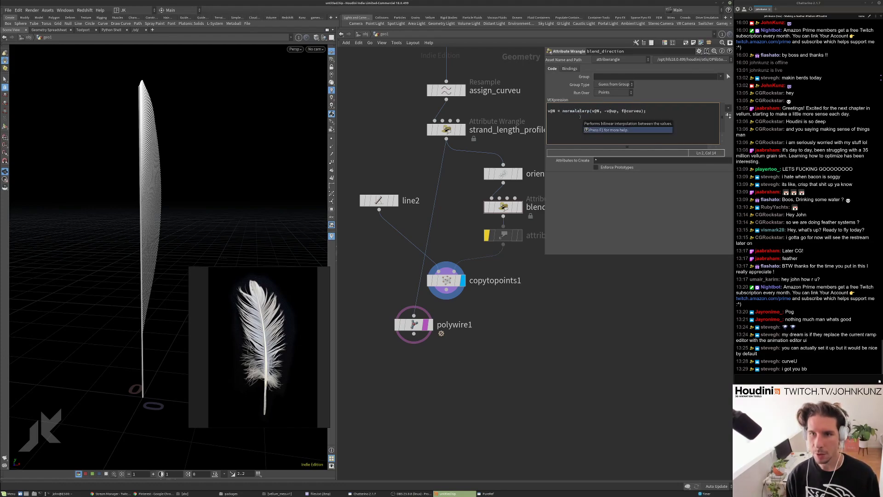
{"action": "key", "text": "BackSpace"}
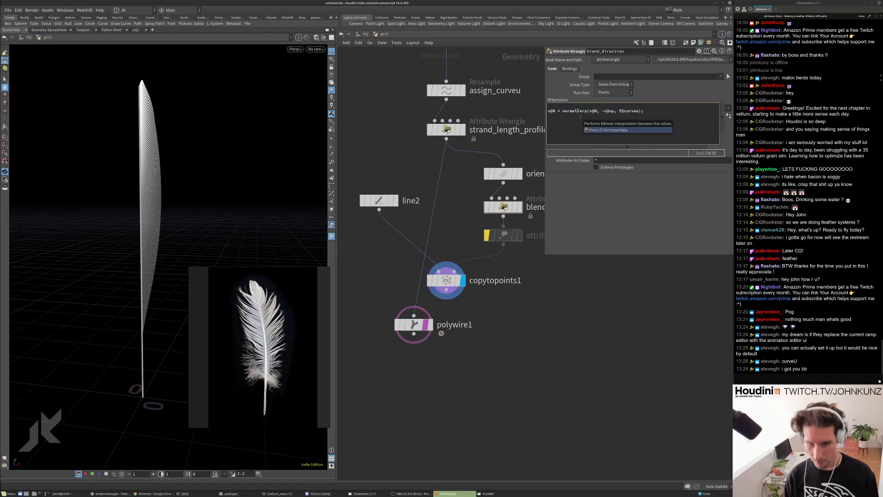
{"action": "type", "text": "ize("}
{"action": "key", "text": "Right"}
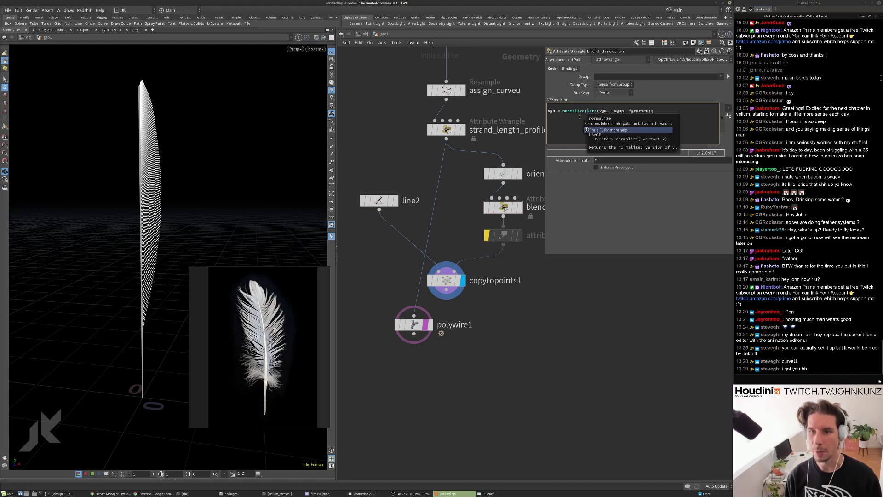
{"action": "type", "text": ")"}
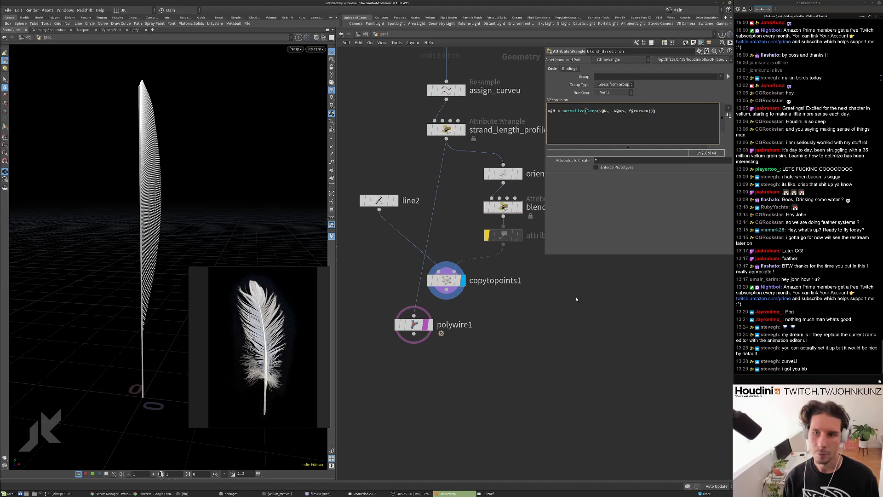
Try slerp in place of lerp in the blend_direction code, then revert to lerp.
{"action": "left_click_drag", "start_coordinate": [126, 142], "coordinate": [144, 105]}
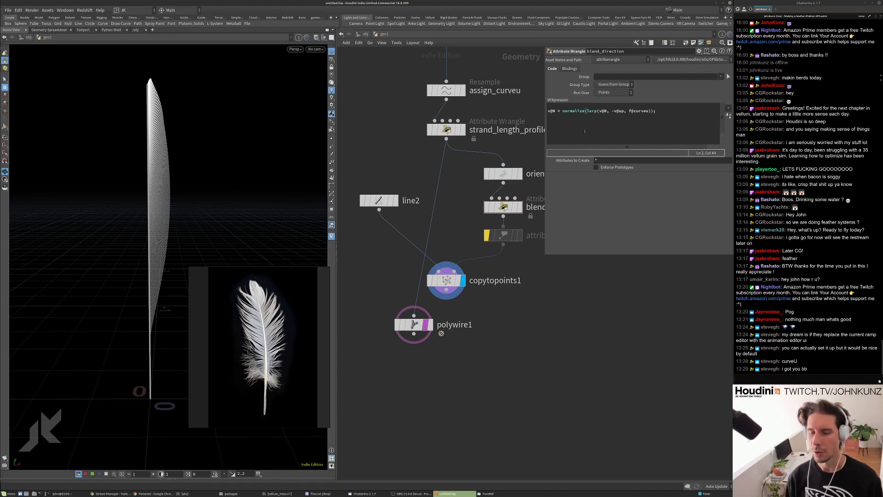
{"action": "left_click_drag", "start_coordinate": [202, 198], "coordinate": [192, 132]}
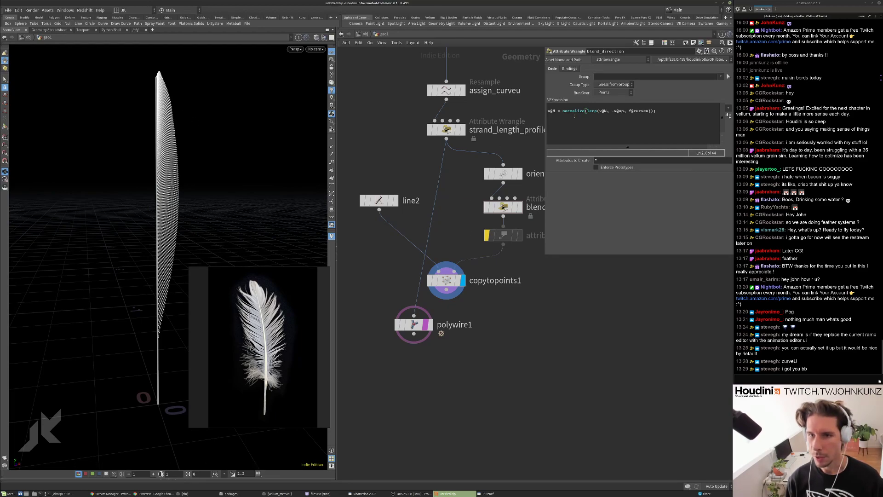
{"action": "left_click", "coordinate": [604, 111]}
{"action": "type", "text": "N"}
{"action": "left_click_drag", "start_coordinate": [600, 111], "coordinate": [607, 111]}
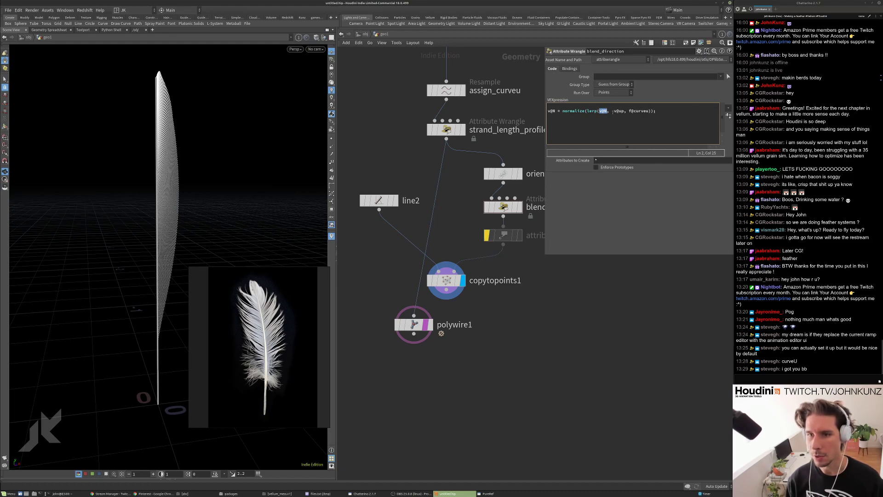
{"action": "left_click", "coordinate": [586, 111]}
{"action": "type", "text": "s"}
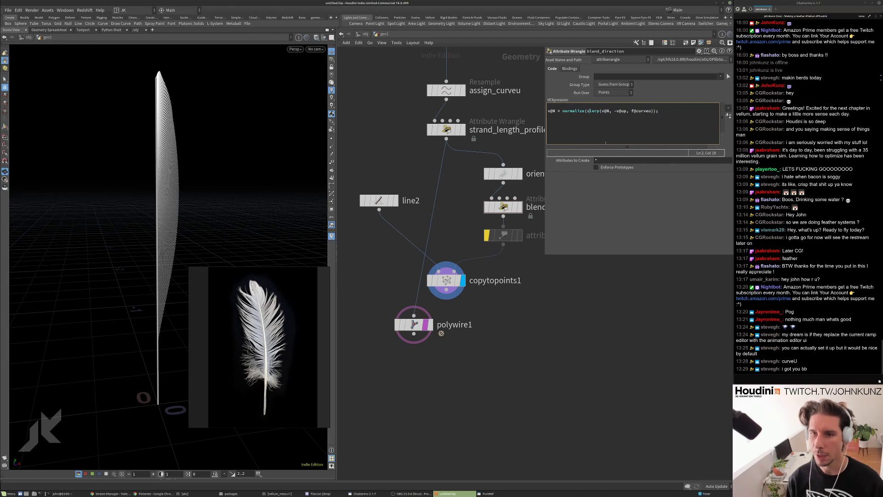
{"action": "key", "text": "BackSpace"}
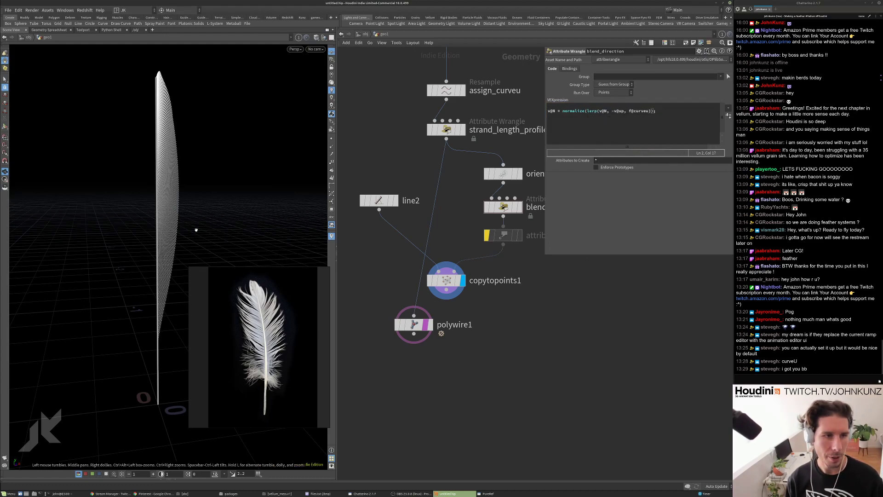
{"action": "left_click_drag", "start_coordinate": [172, 183], "coordinate": [131, 211]}
Move strand_length_profile's first Profile point to 0.169 and add a point at 0.269, value 0.438.
{"action": "left_click", "coordinate": [446, 131]}
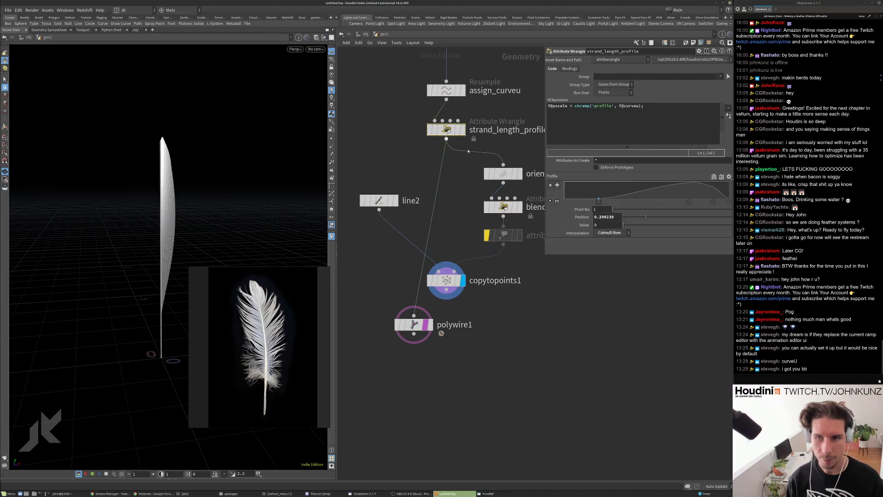
{"action": "mouse_move", "coordinate": [600, 202]}
{"action": "left_mouse_down"}
{"action": "mouse_move", "coordinate": [591, 202]}
{"action": "mouse_move", "coordinate": [608, 192]}
{"action": "left_mouse_up"}
{"action": "left_click", "coordinate": [608, 191]}
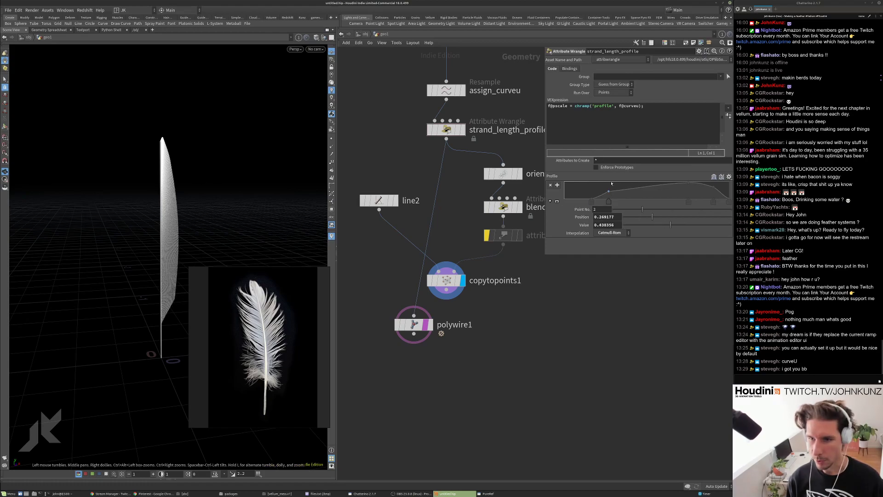
{"action": "left_click_drag", "start_coordinate": [173, 242], "coordinate": [186, 238]}
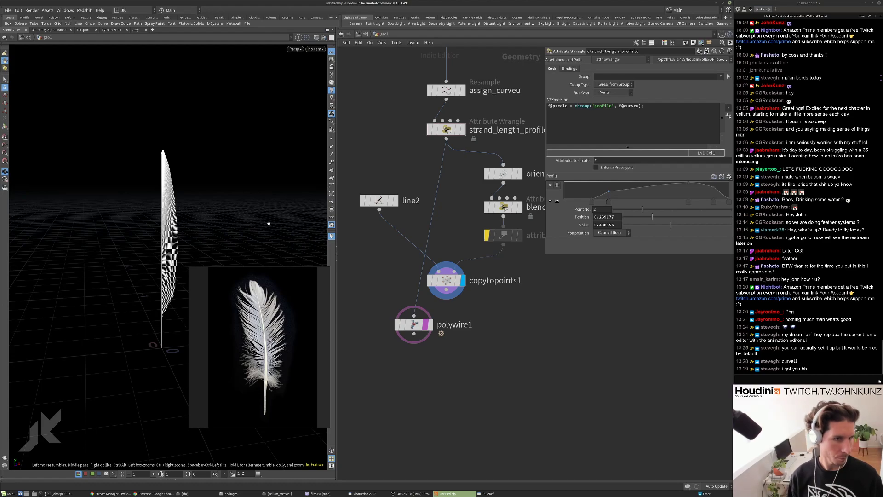
{"action": "middle_click_drag", "start_coordinate": [500, 267], "coordinate": [493, 325]}
{"action": "middle_click_drag", "start_coordinate": [471, 255], "coordinate": [459, 242]}
{"action": "key", "text": "Tab"}
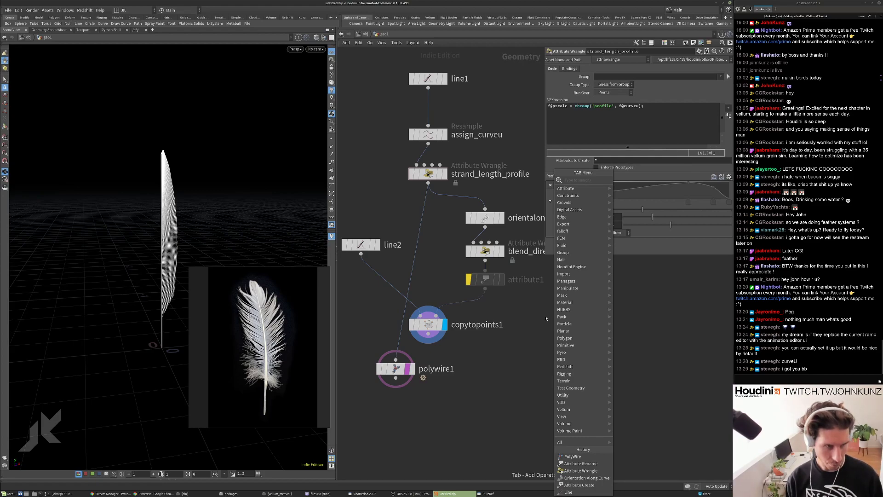
Create mirror1 after attribute1 with Direction 0, 0, 1 and display its result.
{"action": "type", "text": "mirr"}
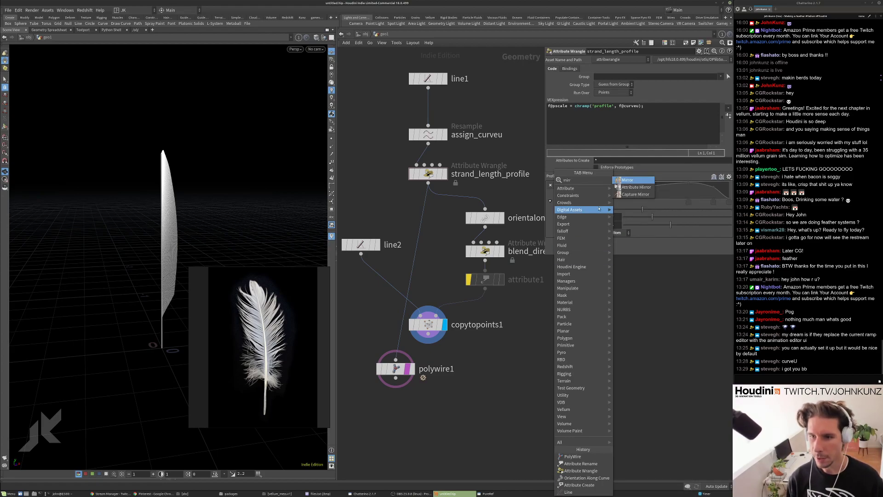
{"action": "key", "text": "Return"}
{"action": "left_click", "coordinate": [487, 301]}
{"action": "left_click_drag", "start_coordinate": [486, 299], "coordinate": [519, 308]}
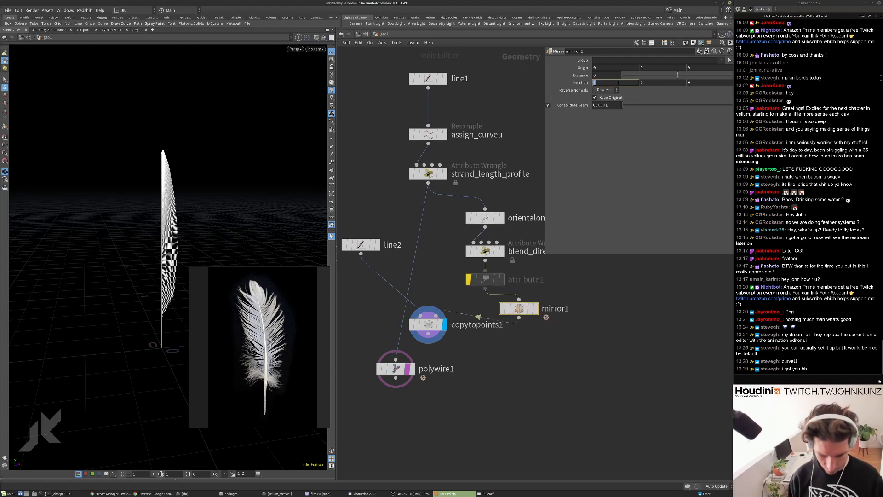
{"action": "key", "text": "Tab"}
{"action": "key", "text": "Tab"}
{"action": "type", "text": "1"}
{"action": "key", "text": "Return"}
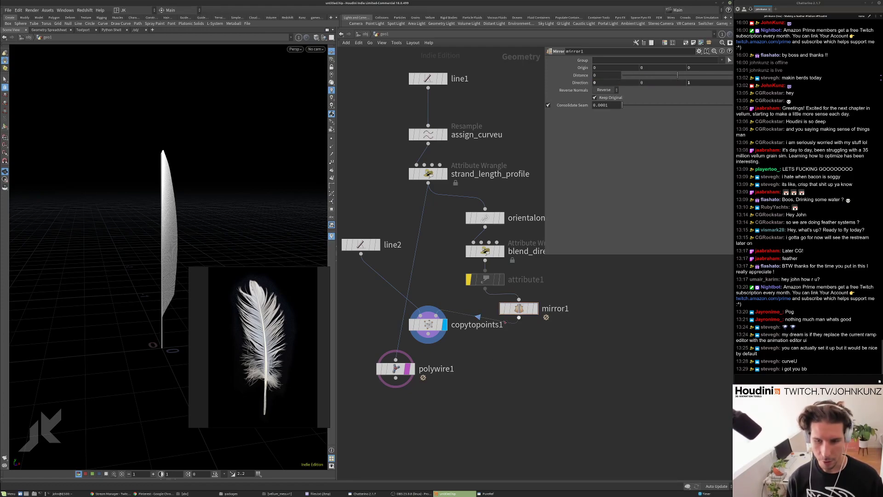
{"action": "left_click_drag", "start_coordinate": [524, 309], "coordinate": [555, 325]}
{"action": "left_click", "coordinate": [566, 325]}
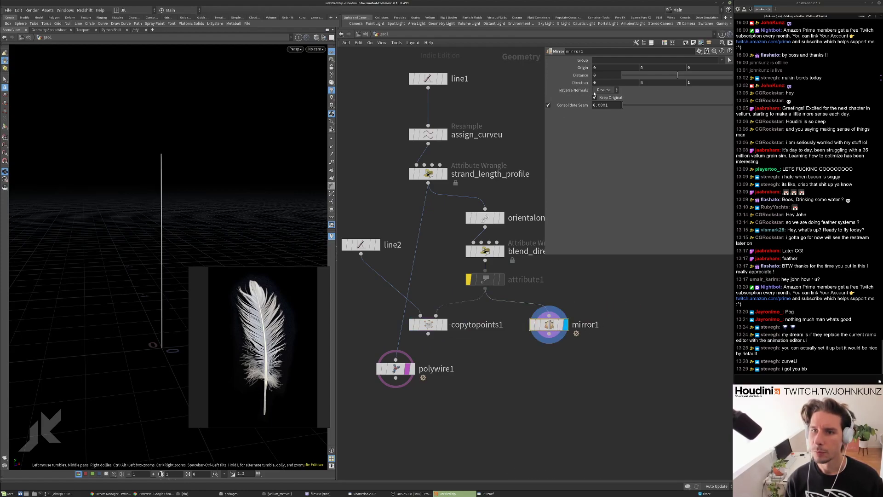
Toggle the viewport normals display and check orientalongcurve1's point and attribute info.
{"action": "left_click", "coordinate": [331, 146]}
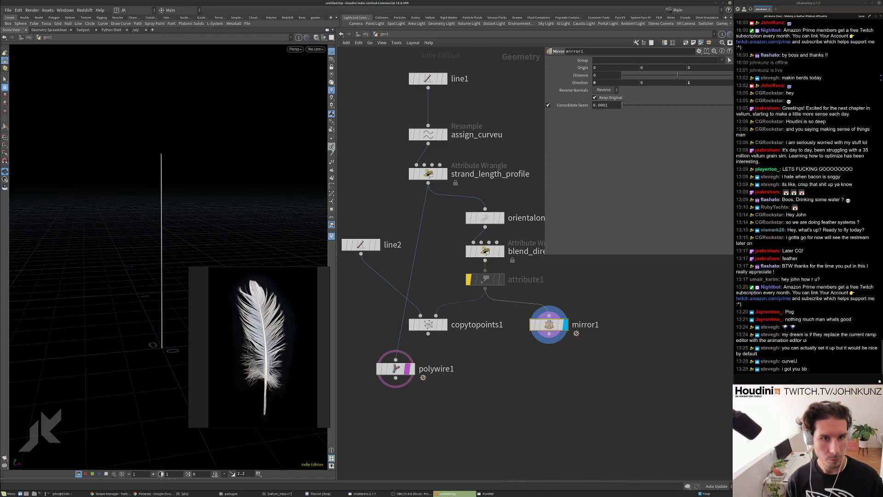
{"action": "left_click", "coordinate": [331, 147]}
{"action": "left_click", "coordinate": [331, 147]}
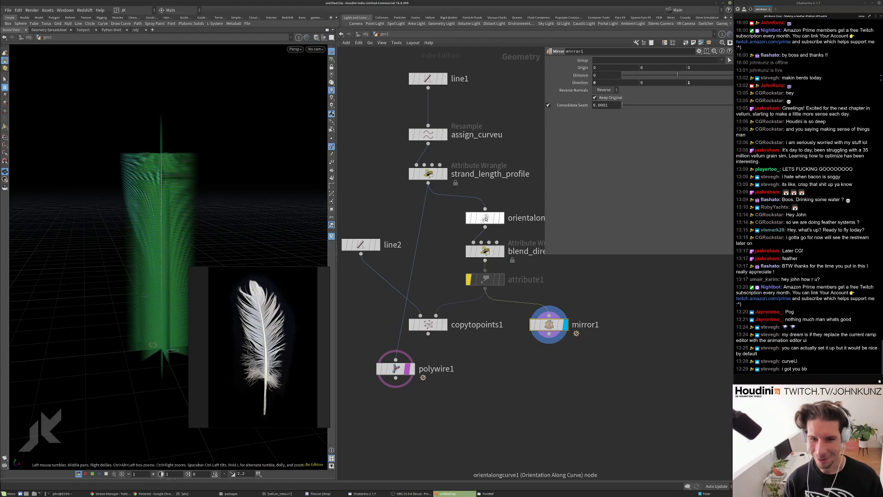
{"action": "left_click", "coordinate": [486, 217]}
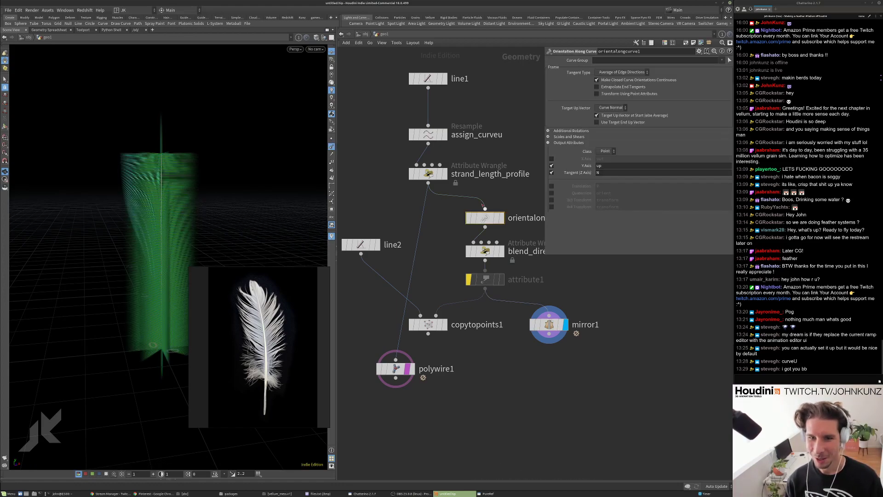
{"action": "middle_click", "coordinate": [485, 217]}
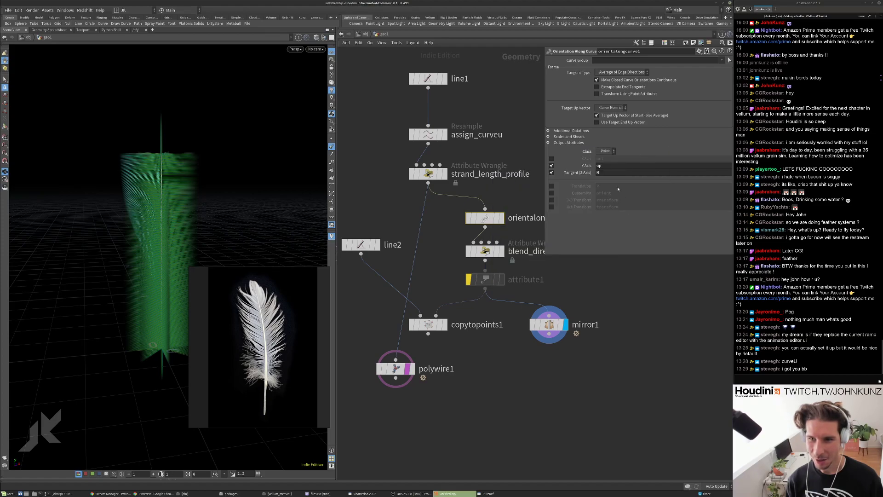
{"action": "left_click", "coordinate": [331, 147]}
Turn off keeping the original geometry on mirror1 and view the resulting curve fan.
{"action": "left_click", "coordinate": [549, 324]}
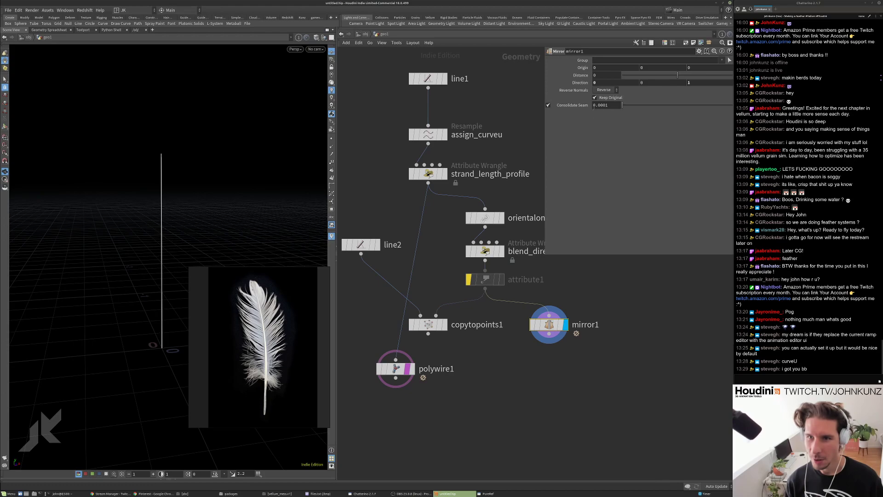
{"action": "left_click", "coordinate": [594, 98]}
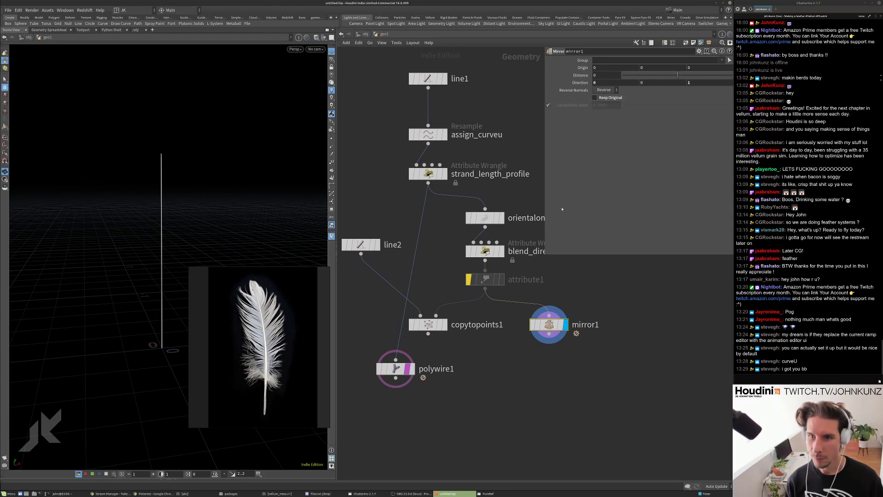
{"action": "left_click", "coordinate": [331, 147]}
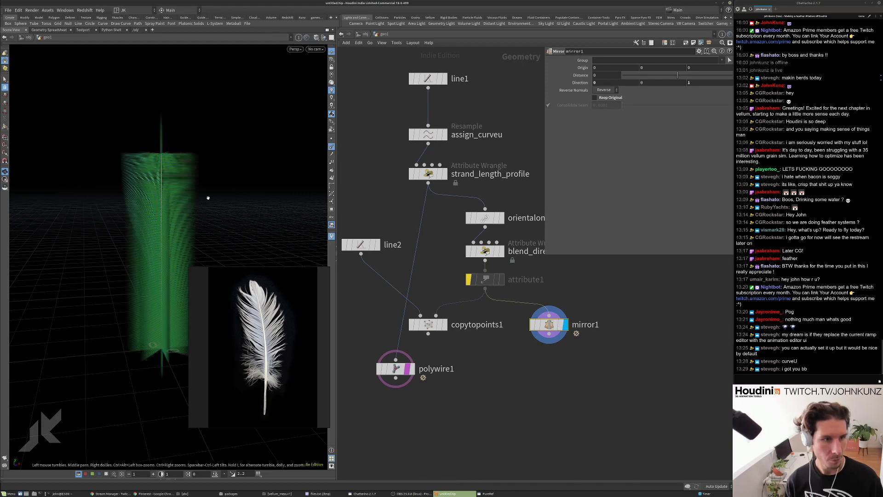
{"action": "left_click_drag", "start_coordinate": [209, 195], "coordinate": [163, 211]}
{"action": "scroll", "coordinate": [163, 211], "scroll_direction": "up", "scroll_amount": 5}
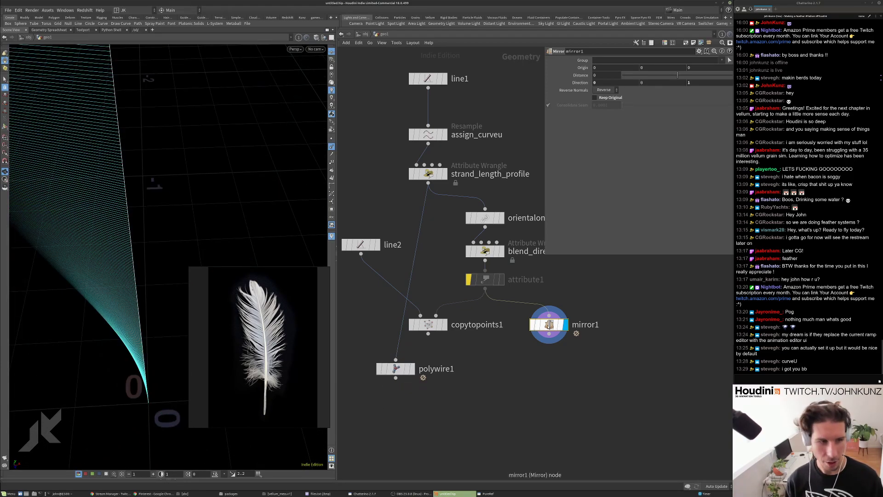
{"action": "left_click_drag", "start_coordinate": [175, 166], "coordinate": [334, 195]}
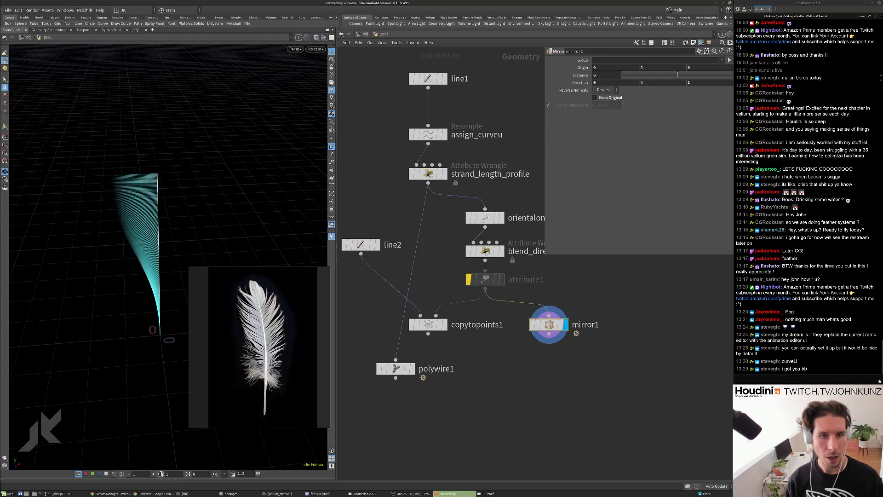
Set mirror1's Direction to -1, 0, 0 after testing and undoing a distance change.
{"action": "left_click", "coordinate": [534, 329]}
{"action": "left_click", "coordinate": [534, 329]}
{"action": "left_click_drag", "start_coordinate": [627, 76], "coordinate": [623, 81]}
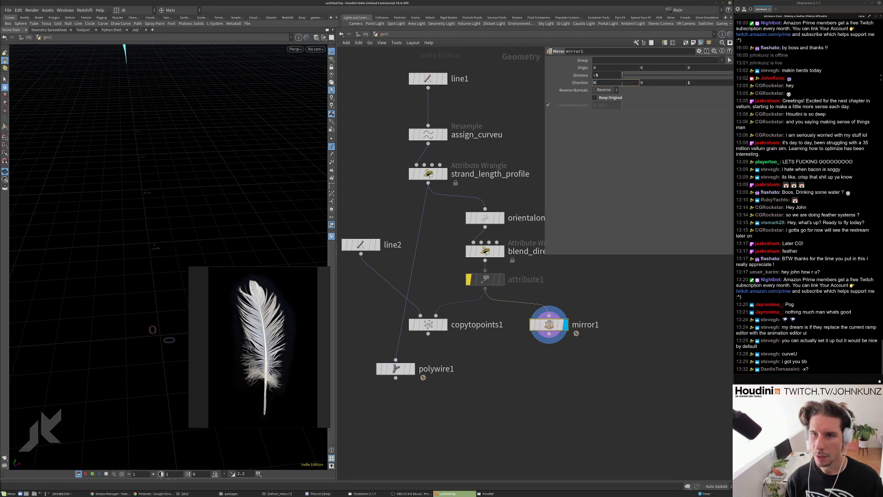
{"action": "key", "text": "ctrl+z"}
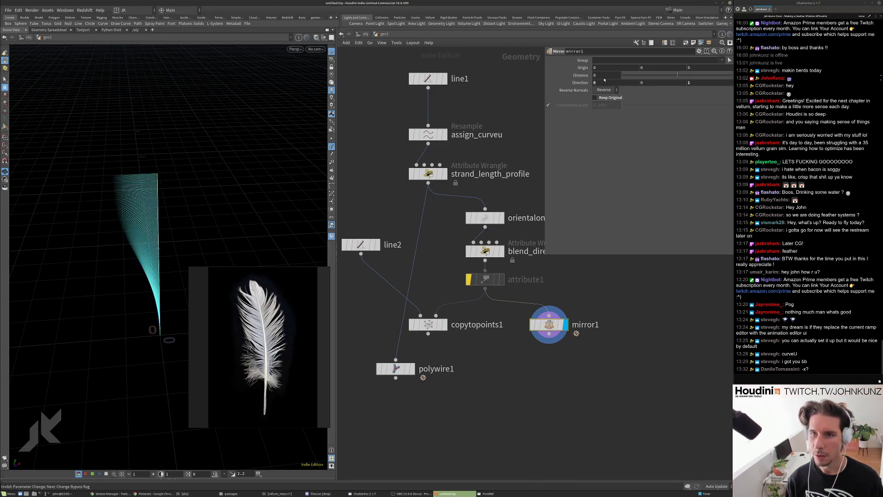
{"action": "key", "text": "Tab"}
{"action": "key", "text": "Tab"}
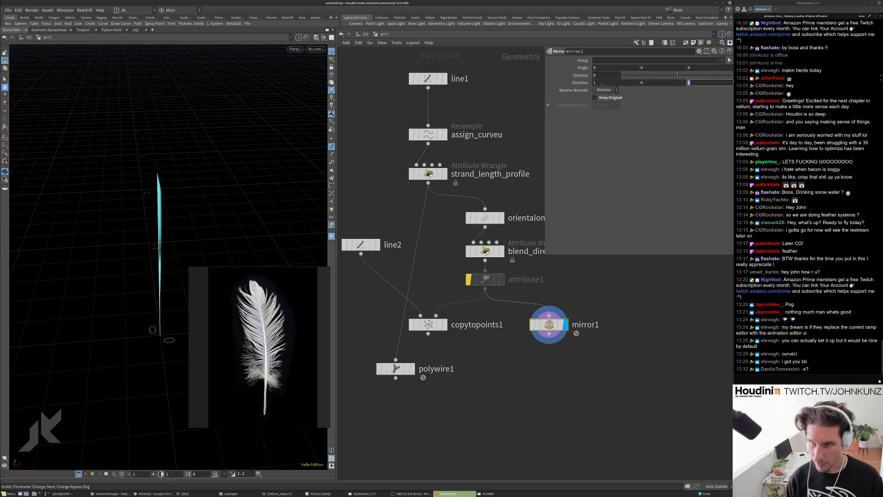
{"action": "key", "text": "Return"}
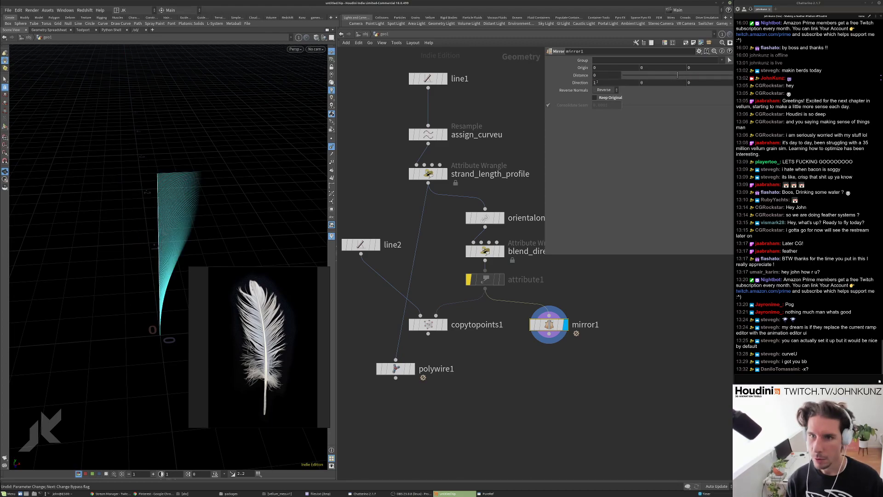
{"action": "left_click", "coordinate": [600, 82]}
{"action": "type", "text": "-1"}
{"action": "key", "text": "Return"}
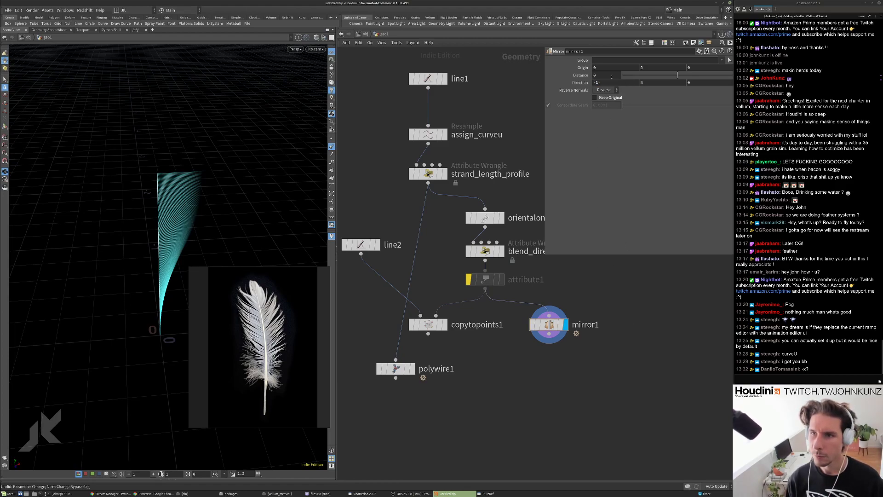
Leave mirror1's Reverse Normals set to Reverse after briefly turning it off.
{"action": "left_click", "coordinate": [604, 90]}
{"action": "left_click", "coordinate": [598, 97]}
{"action": "left_click", "coordinate": [603, 90]}
{"action": "left_click", "coordinate": [602, 104]}
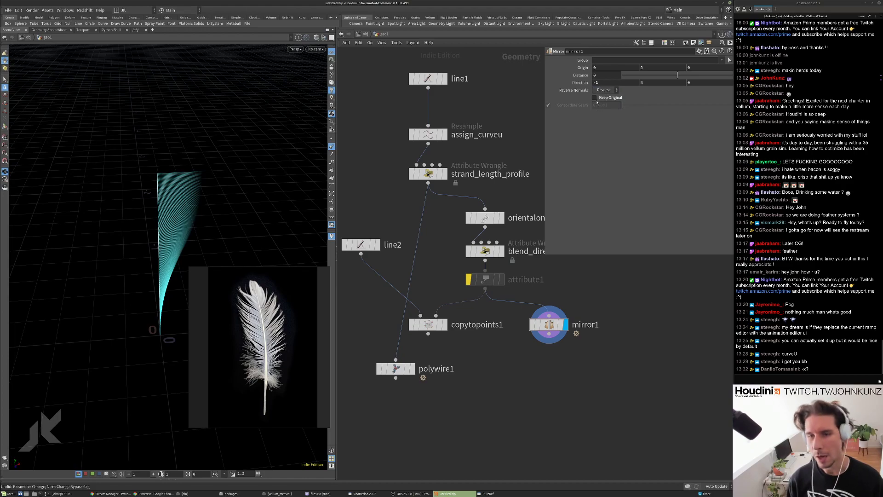
{"action": "left_click", "coordinate": [606, 91]}
{"action": "left_click", "coordinate": [601, 91]}
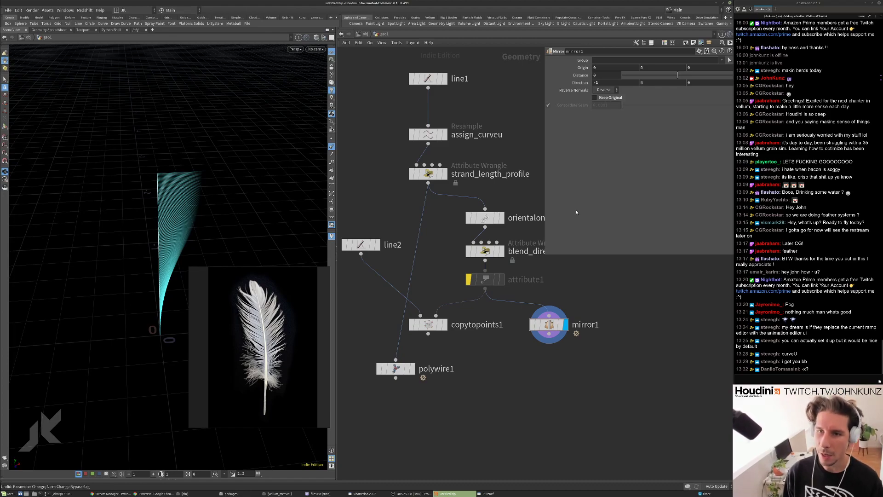
Replace mirror1 with a facet1 node wired from attribute1, with Reverse Normals enabled.
{"action": "key", "text": "Tab"}
{"action": "type", "text": "fac"}
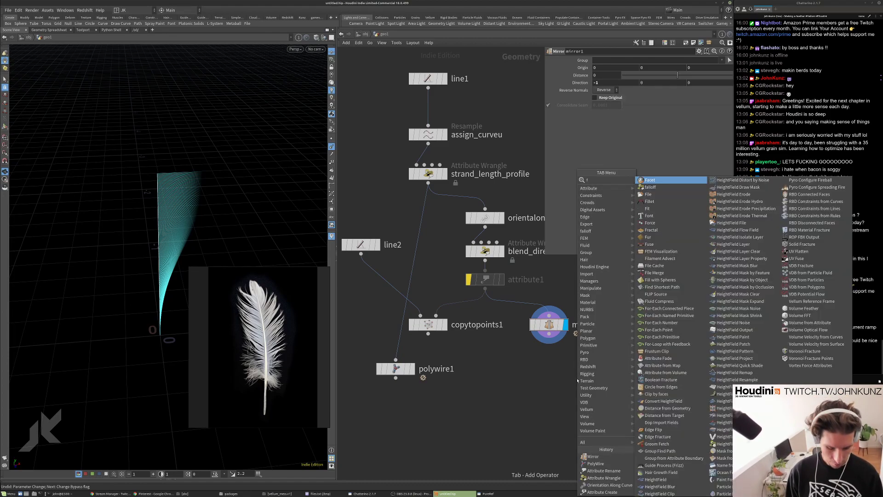
{"action": "key", "text": "Return"}
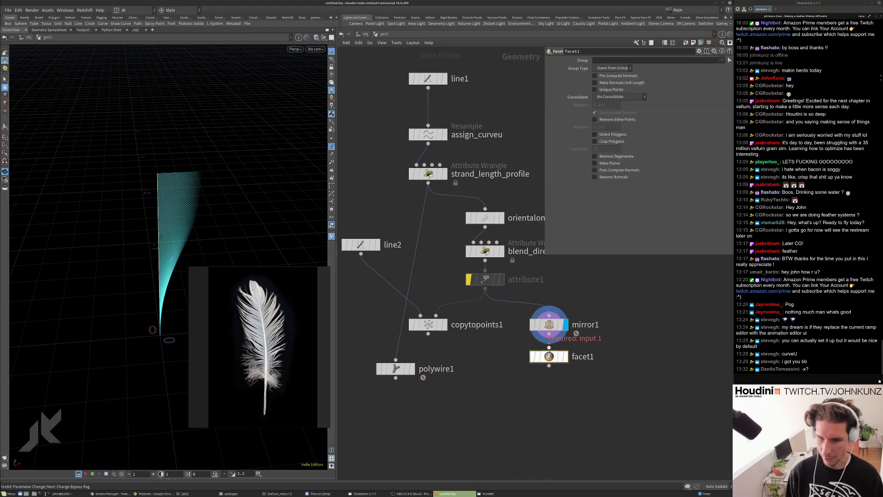
{"action": "left_click", "coordinate": [549, 324]}
{"action": "key", "text": "Delete"}
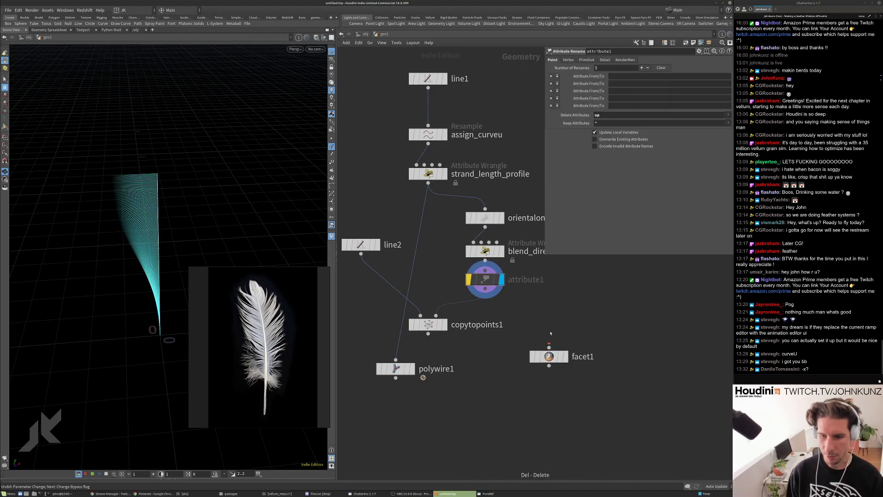
{"action": "left_click_drag", "start_coordinate": [549, 356], "coordinate": [552, 315]}
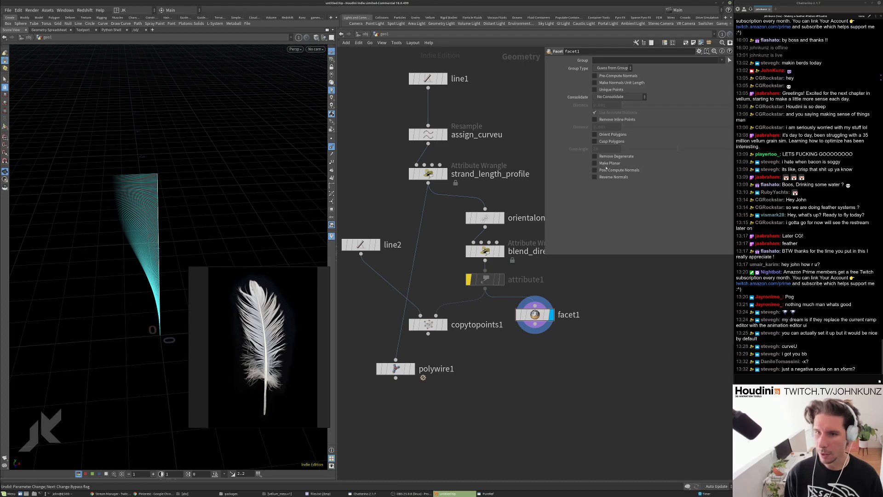
{"action": "left_click", "coordinate": [595, 177]}
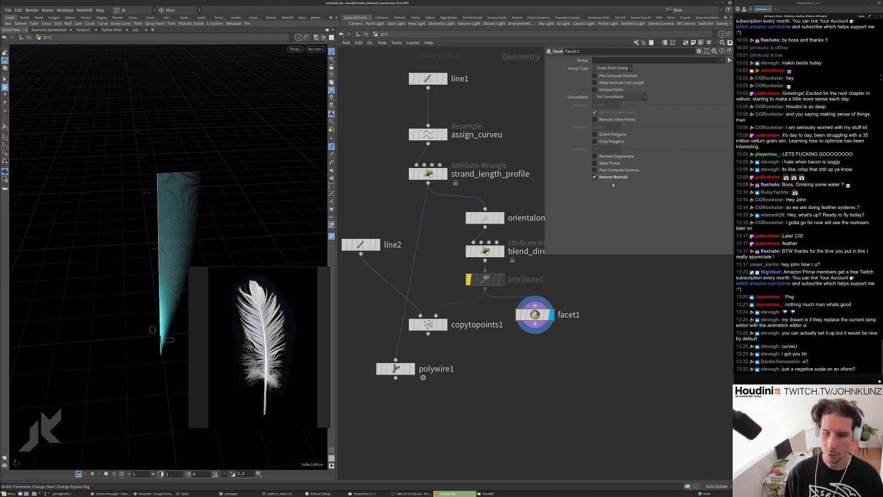
Add a displayed xform1 Transform beside facet1 with X scale -1.
{"action": "key", "text": "Tab"}
{"action": "mouse_move", "coordinate": [625, 180]}
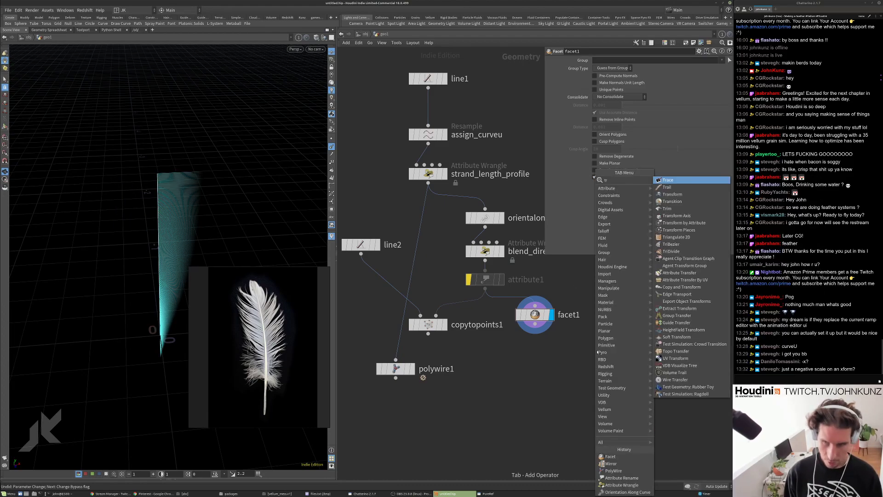
{"action": "left_click", "coordinate": [676, 202]}
{"action": "left_click", "coordinate": [610, 289]}
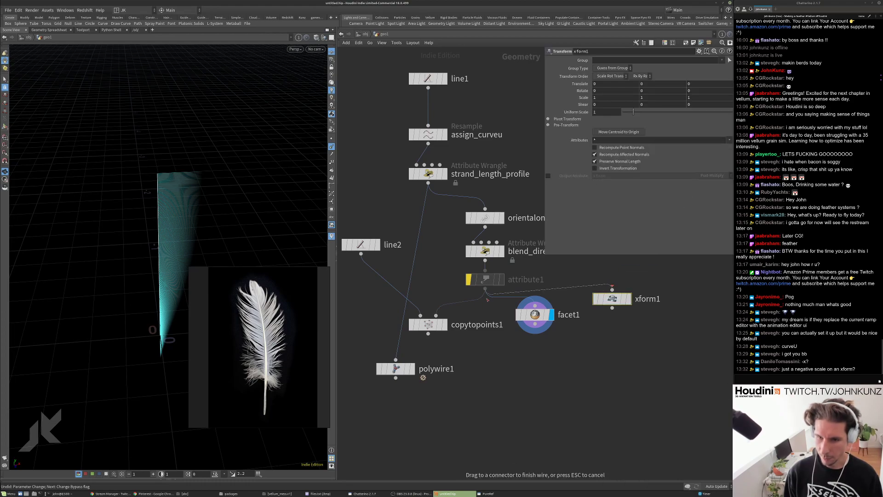
{"action": "left_click", "coordinate": [628, 298]}
{"action": "left_click_drag", "start_coordinate": [613, 301], "coordinate": [611, 317]}
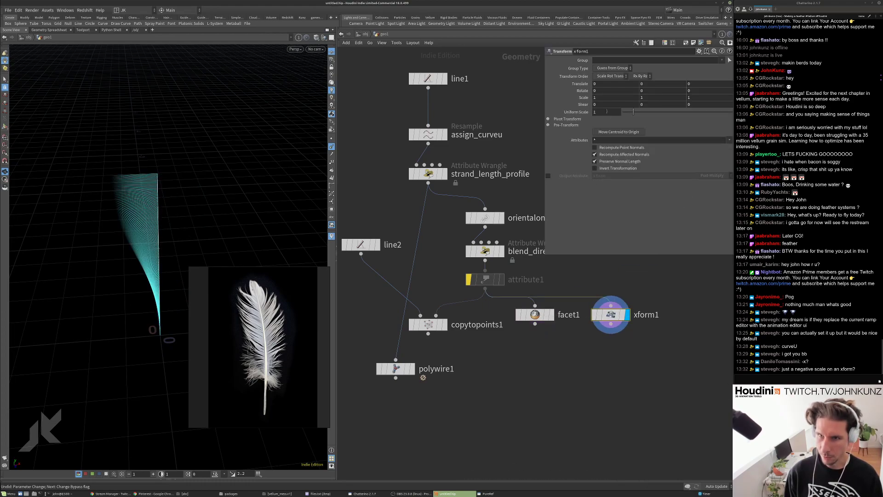
{"action": "left_click", "coordinate": [602, 97]}
{"action": "type", "text": "-1"}
{"action": "key", "text": "Return"}
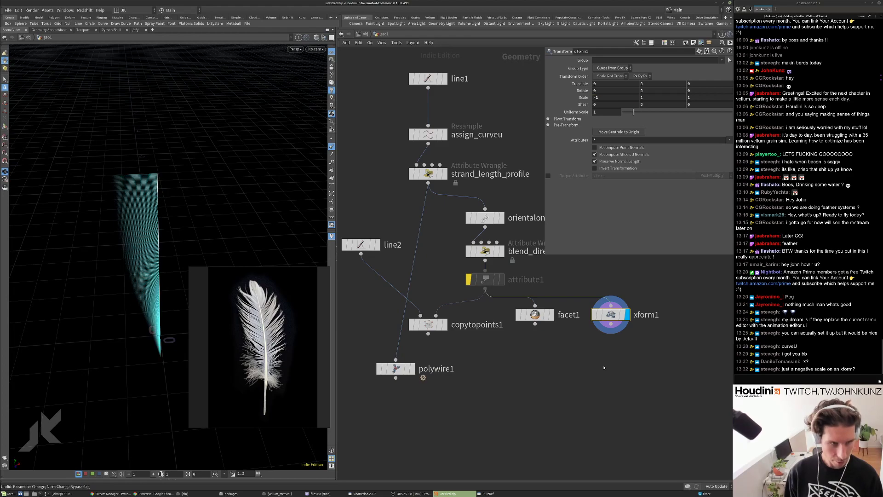
Restore xform1's X scale, try uniform scale -1, then delete xform1.
{"action": "left_click", "coordinate": [608, 97]}
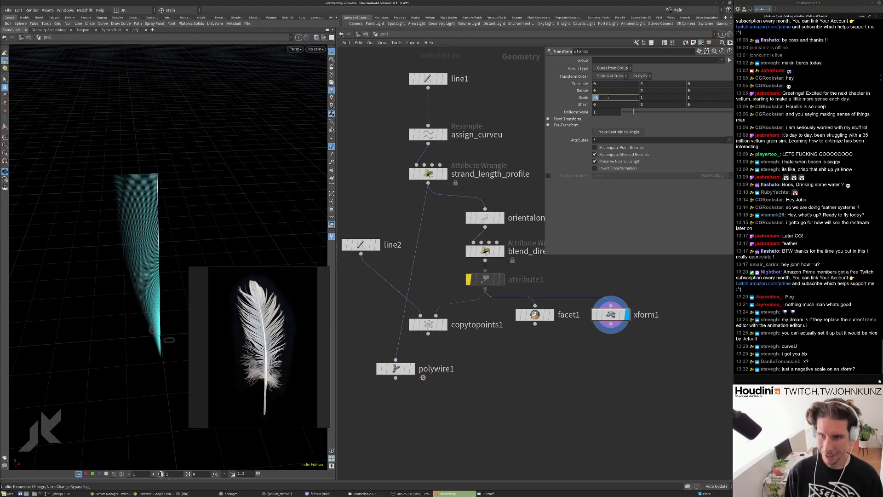
{"action": "key", "text": "Return"}
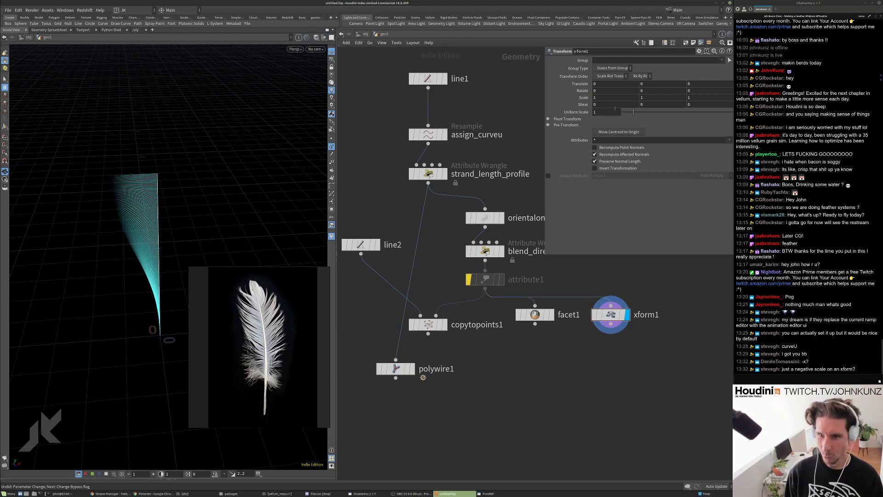
{"action": "left_click", "coordinate": [614, 111]}
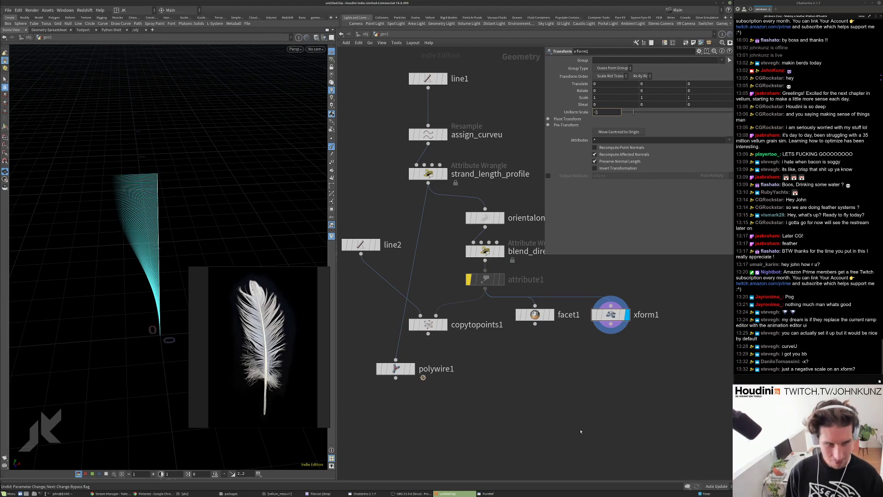
{"action": "type", "text": "-1"}
{"action": "key", "text": "Return"}
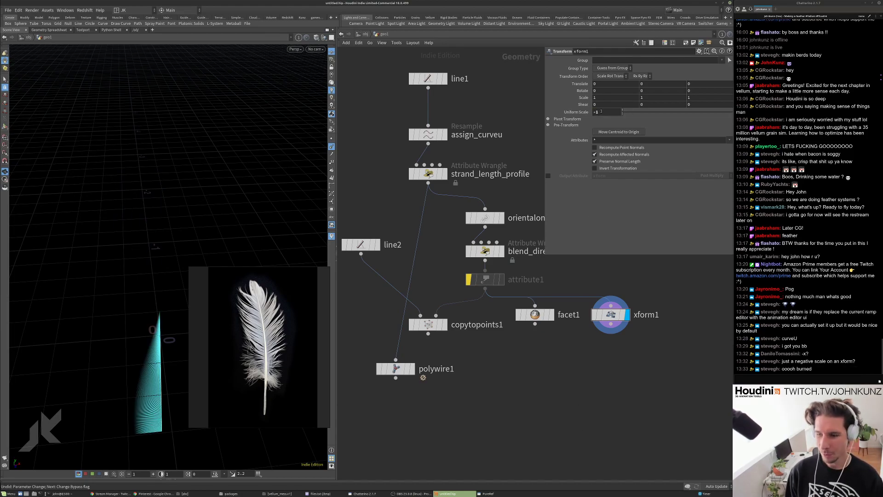
{"action": "key", "text": "Delete"}
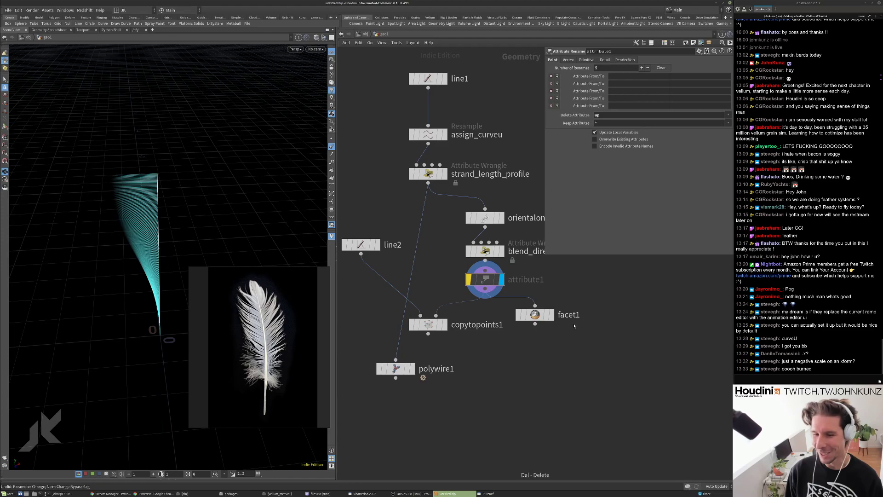
Add merge1 combining attribute1 and facet1 and display the merged barbs.
{"action": "left_click", "coordinate": [548, 316]}
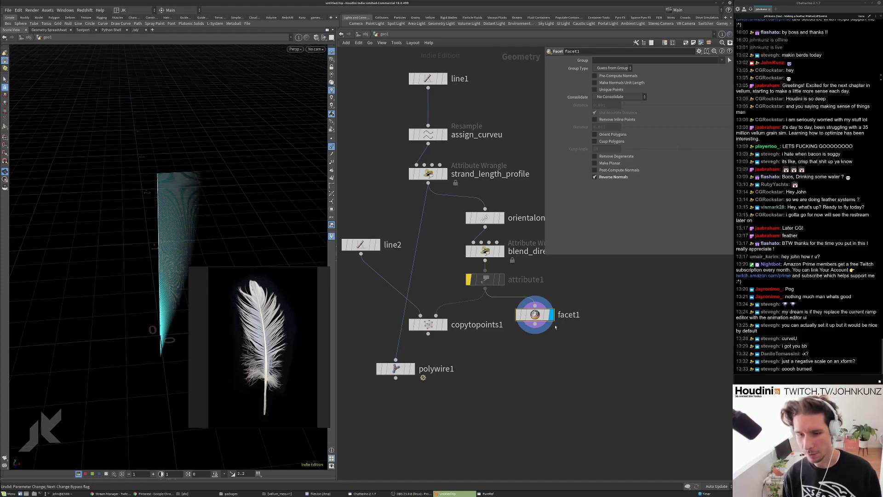
{"action": "left_click_drag", "start_coordinate": [203, 171], "coordinate": [221, 151]}
{"action": "key", "text": "Tab"}
{"action": "type", "text": "mer"}
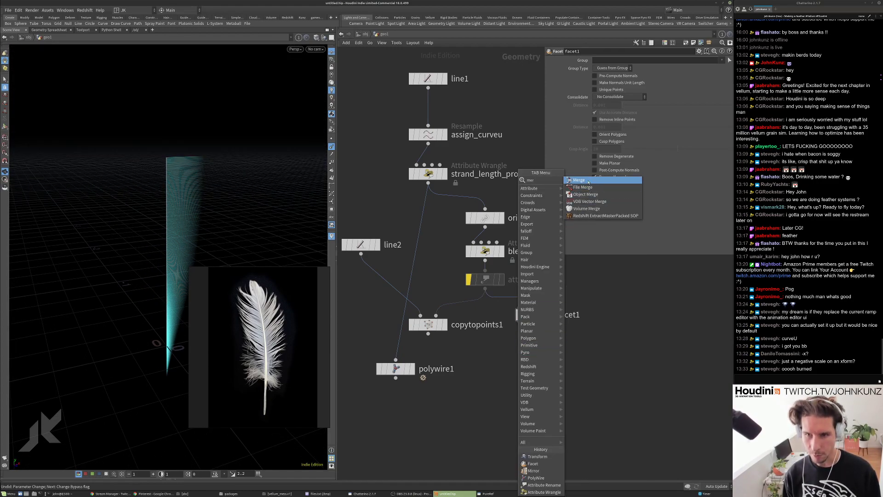
{"action": "left_click", "coordinate": [589, 182]}
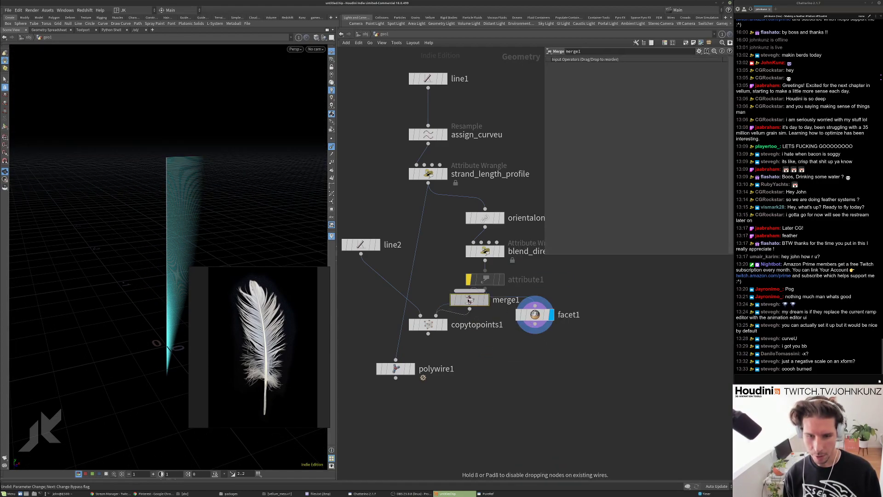
{"action": "left_click", "coordinate": [486, 359]}
{"action": "left_click_drag", "start_coordinate": [535, 325], "coordinate": [486, 348]}
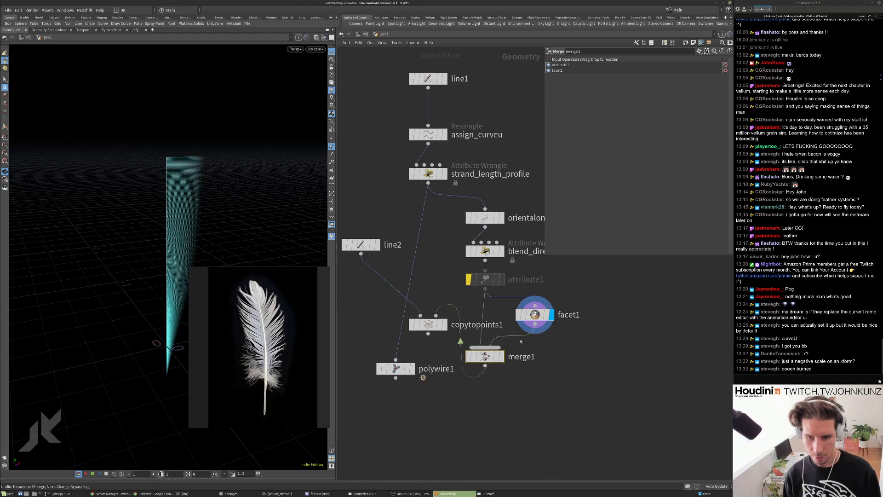
{"action": "left_click", "coordinate": [501, 356]}
{"action": "left_click_drag", "start_coordinate": [321, 238], "coordinate": [157, 272]}
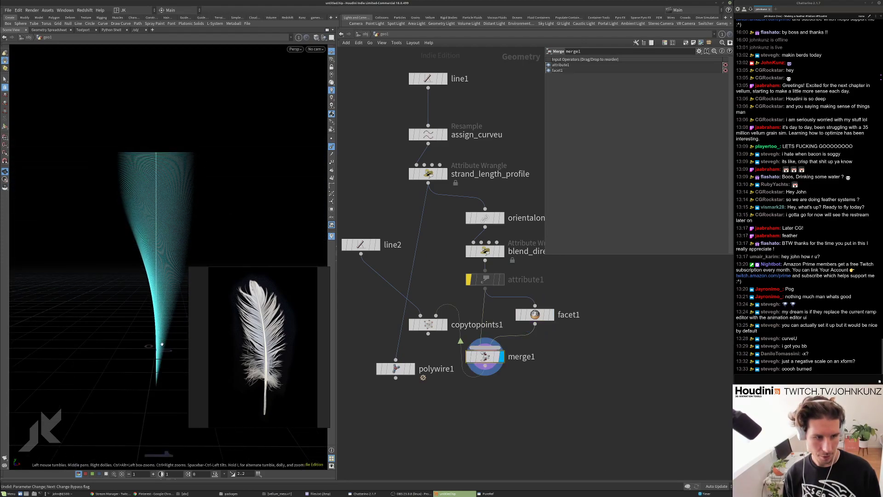
Display copytopoints1 and toggle attribute1's bypass to compare the feather.
{"action": "left_click", "coordinate": [428, 324]}
{"action": "left_click", "coordinate": [444, 324]}
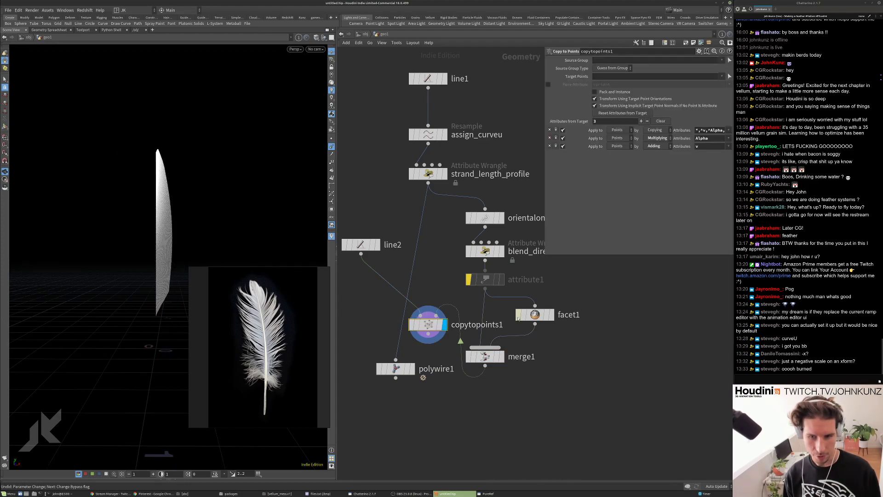
{"action": "left_click", "coordinate": [481, 281]}
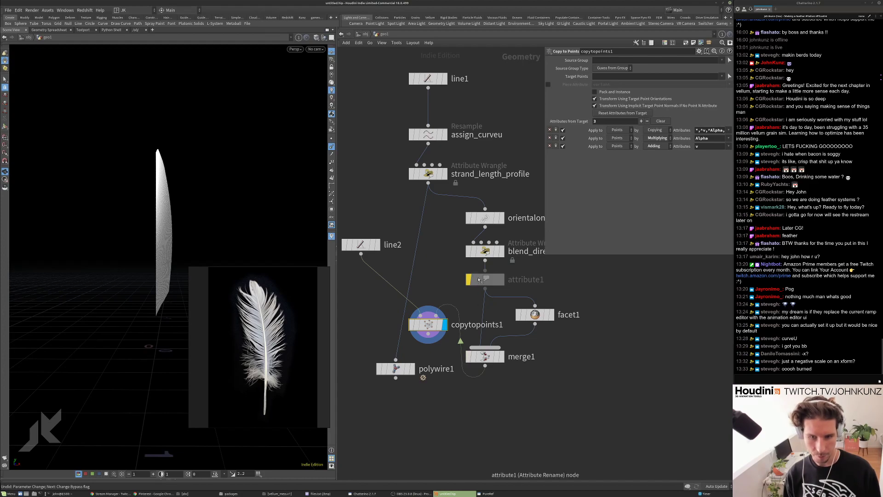
{"action": "left_click", "coordinate": [469, 280]}
{"action": "left_click", "coordinate": [469, 279]}
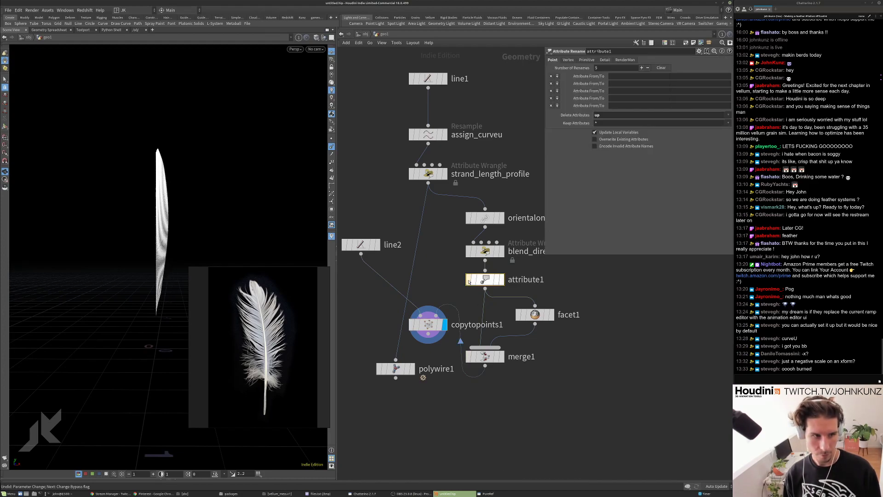
{"action": "left_click", "coordinate": [469, 280]}
{"action": "left_click_drag", "start_coordinate": [247, 181], "coordinate": [141, 243]}
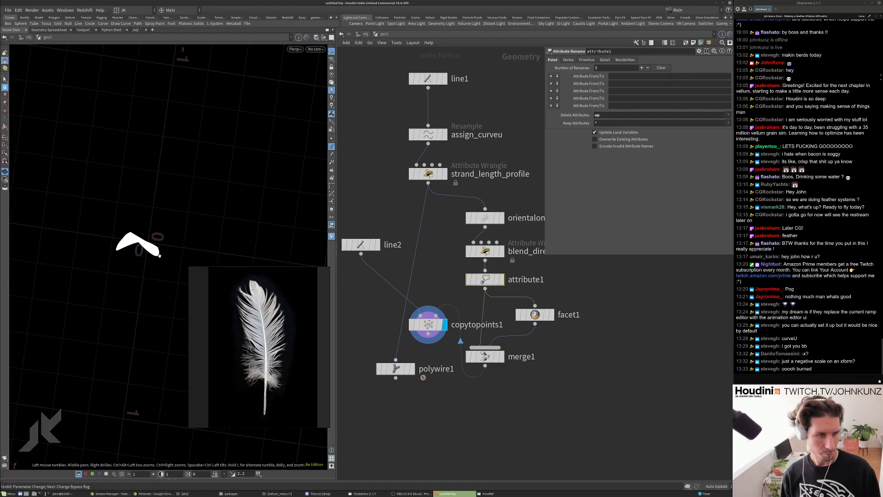
Compare again with attribute1 bypassed, then leave the rename step enabled.
{"action": "left_click", "coordinate": [469, 279]}
{"action": "left_click", "coordinate": [468, 280]}
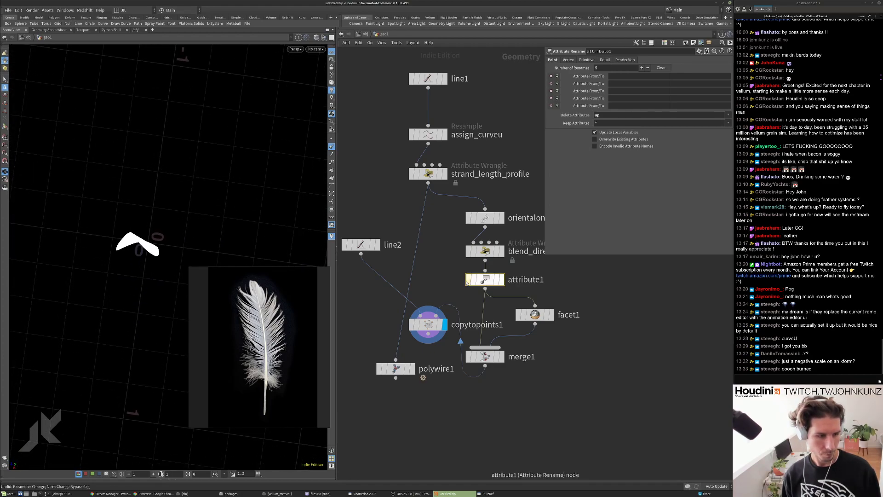
{"action": "left_click", "coordinate": [468, 280]}
{"action": "left_click_drag", "start_coordinate": [257, 216], "coordinate": [251, 191]}
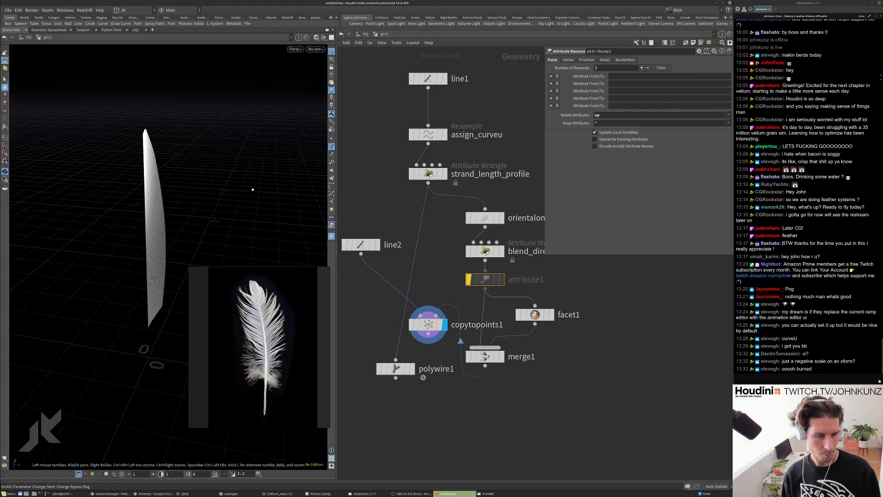
{"action": "left_click", "coordinate": [468, 280]}
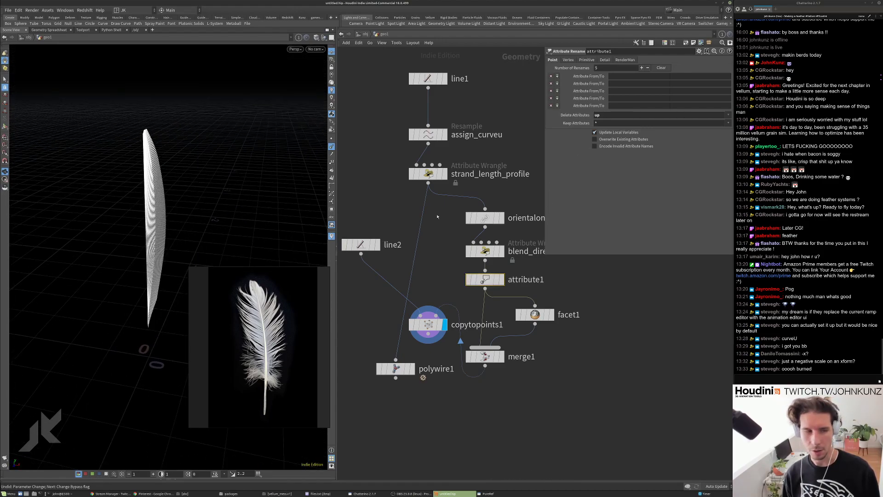
{"action": "left_click_drag", "start_coordinate": [246, 178], "coordinate": [194, 230]}
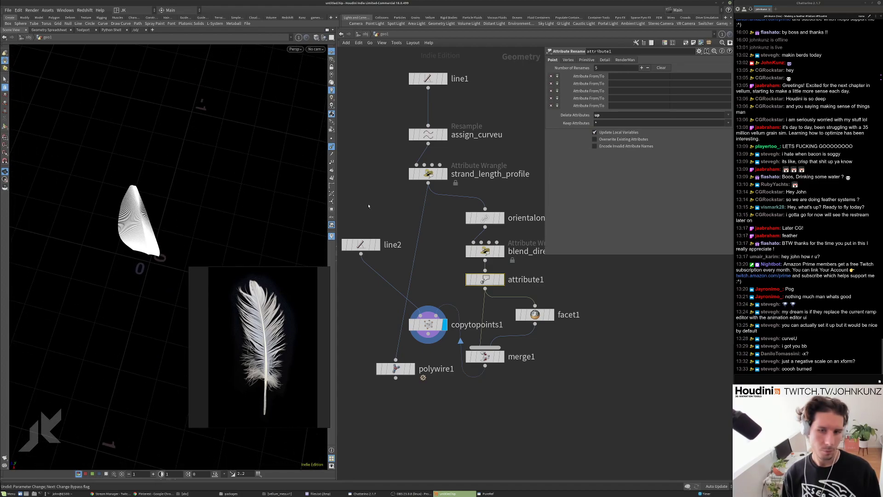
{"action": "left_click", "coordinate": [484, 218]}
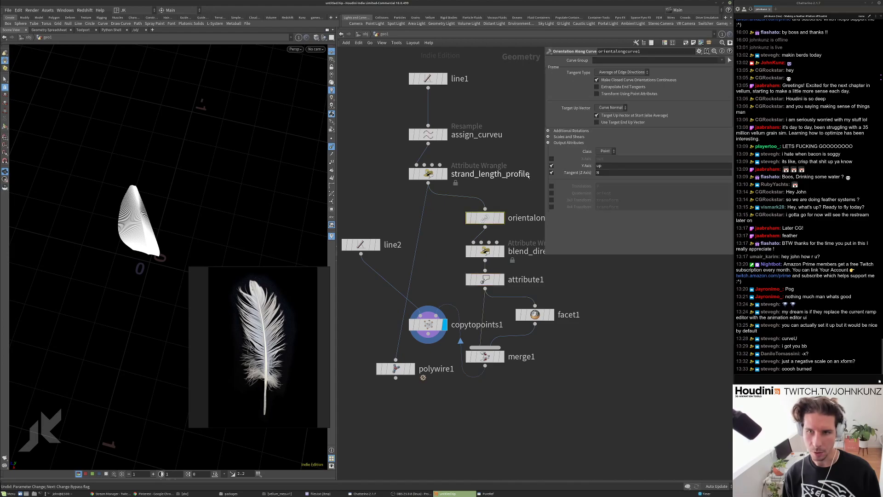
Display orientalongcurve1, inspect its up Y Axis and node info, then display blend_direction.
{"action": "scroll", "coordinate": [474, 257], "scroll_direction": "up", "scroll_amount": 3}
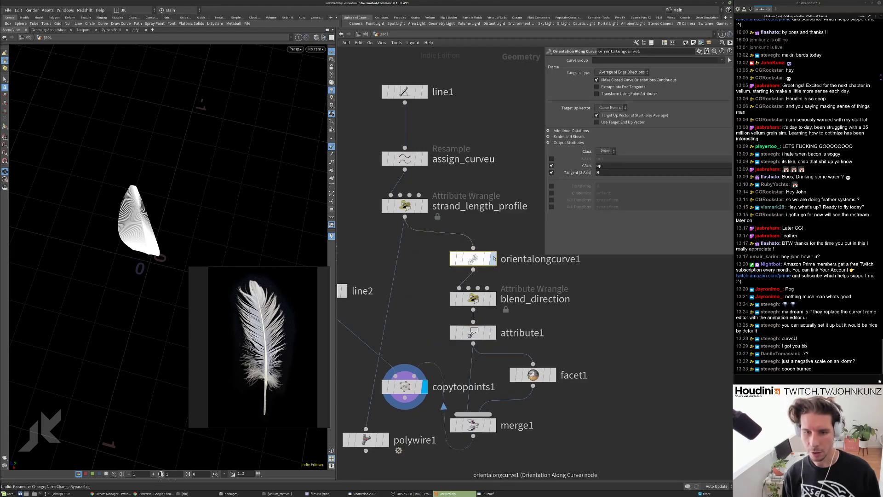
{"action": "key", "text": "r"}
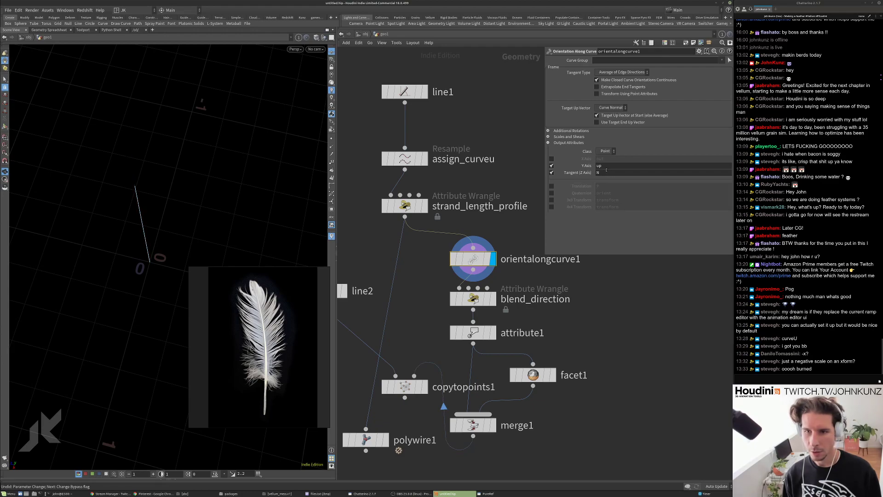
{"action": "left_click_drag", "start_coordinate": [604, 167], "coordinate": [597, 167]}
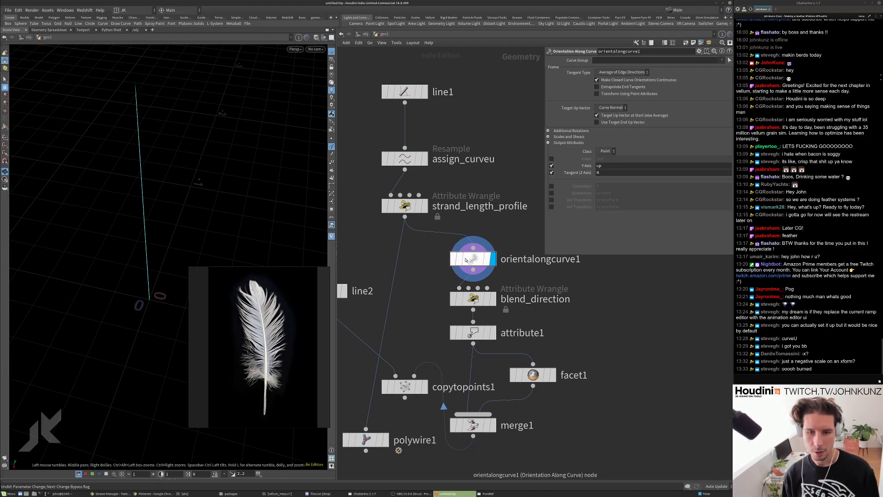
{"action": "middle_click", "coordinate": [472, 262]}
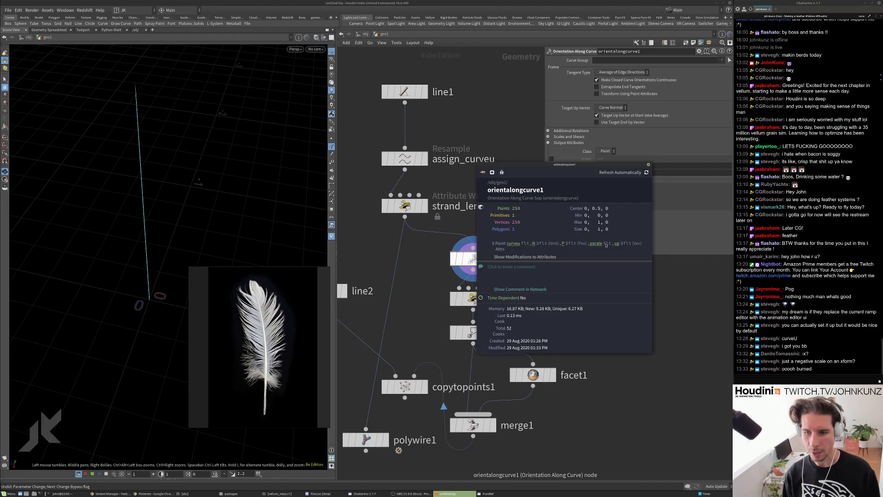
{"action": "left_click_drag", "start_coordinate": [166, 181], "coordinate": [150, 220]}
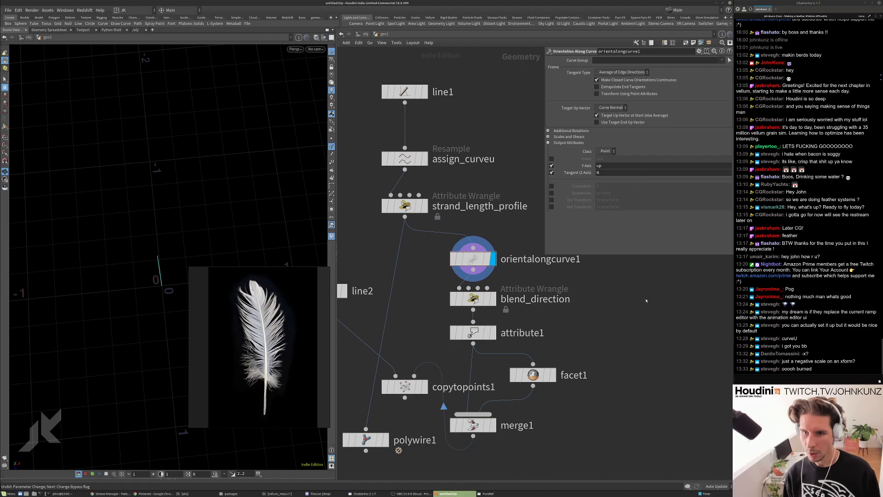
{"action": "left_click_drag", "start_coordinate": [484, 281], "coordinate": [484, 272]}
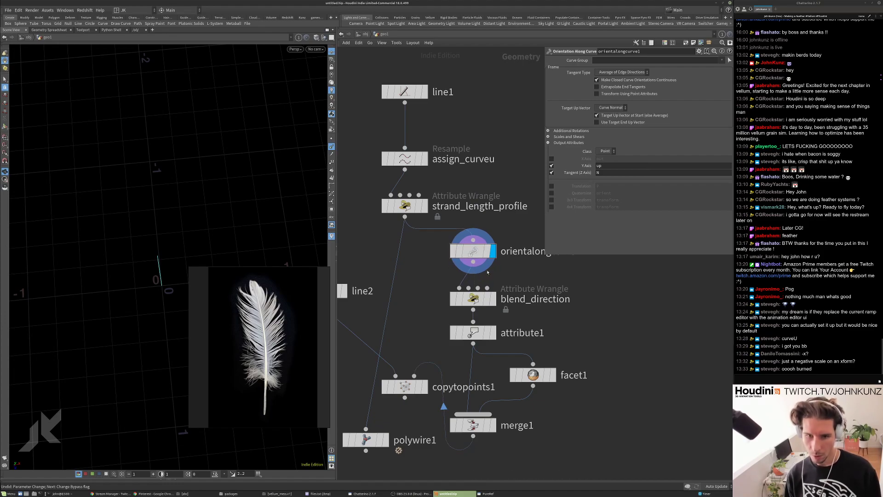
{"action": "left_click", "coordinate": [493, 299]}
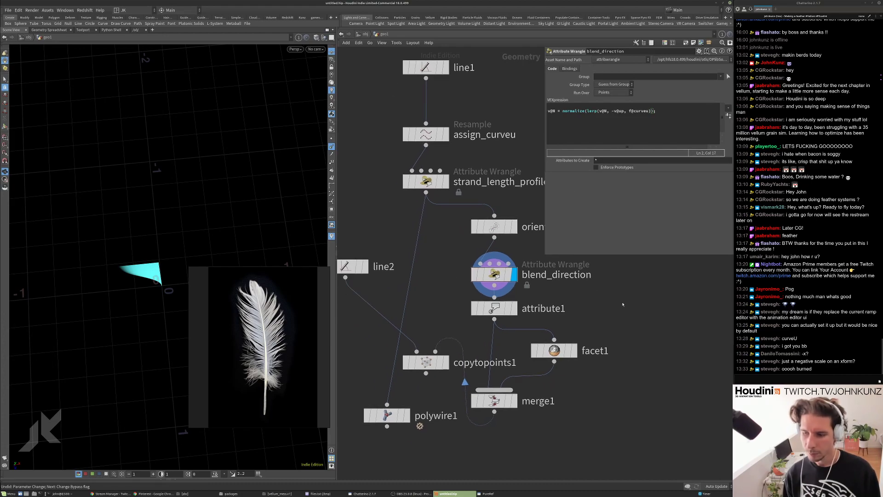
Insert attribswap1 before blend_direction, swapping Source up into Destination N.
{"action": "middle_click_drag", "start_coordinate": [440, 294], "coordinate": [461, 270]}
{"action": "key", "text": "Tab"}
{"action": "type", "text": "swap"}
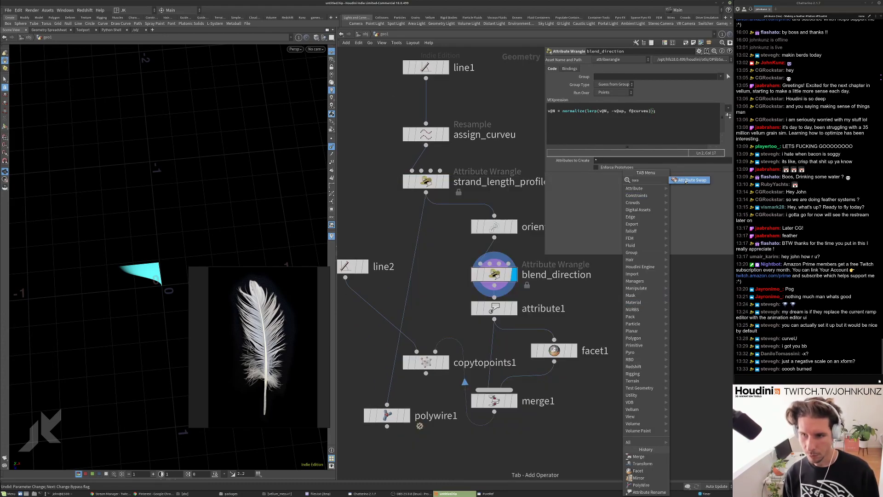
{"action": "key", "text": "Return"}
{"action": "left_click", "coordinate": [503, 244]}
{"action": "left_click", "coordinate": [727, 92]}
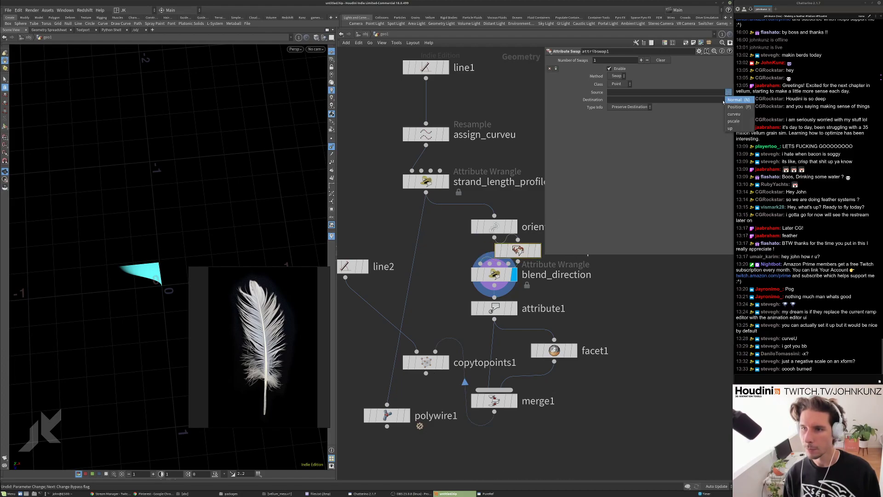
{"action": "left_click", "coordinate": [734, 129]}
{"action": "left_click", "coordinate": [620, 100]}
{"action": "type", "text": "N"}
Display copytopoints1 to see the leaf-shaped feather.
{"action": "left_click_drag", "start_coordinate": [211, 194], "coordinate": [246, 178]}
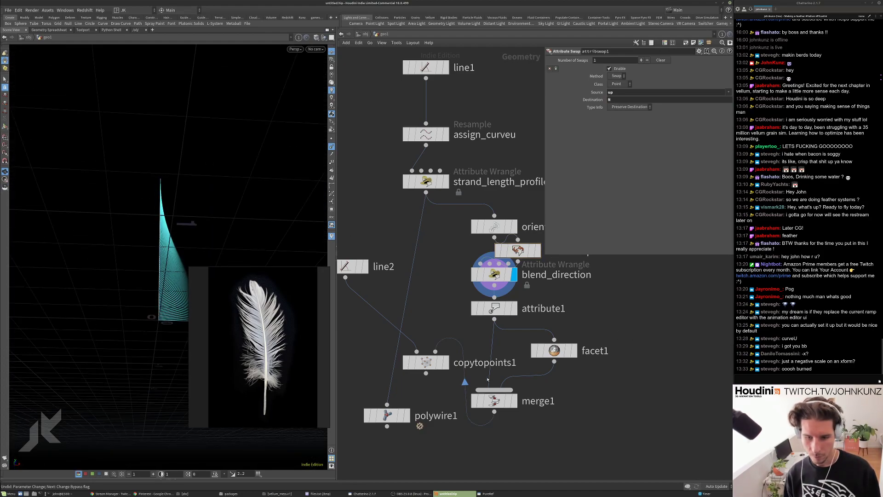
{"action": "left_click", "coordinate": [425, 362]}
{"action": "left_click", "coordinate": [445, 362]}
{"action": "left_click_drag", "start_coordinate": [206, 217], "coordinate": [144, 285]}
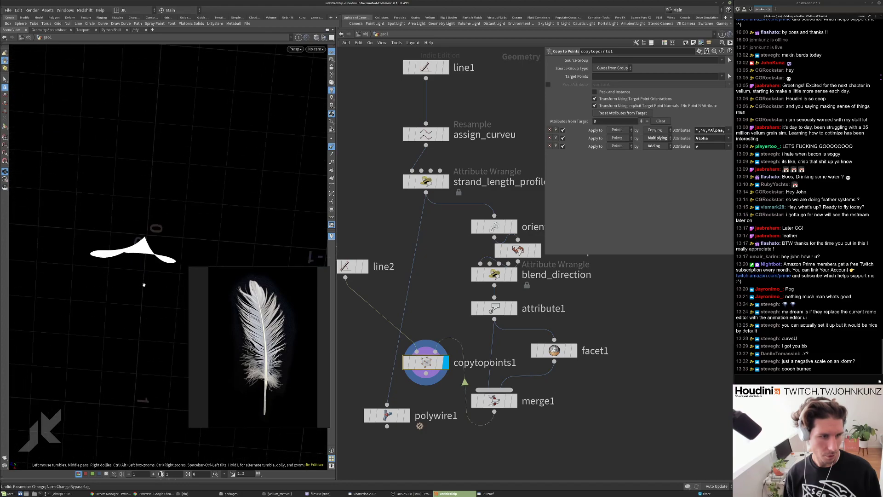
Turn the dense leaf-shaped barb sheet to face the camera, then select line2.
{"action": "left_click_drag", "start_coordinate": [232, 253], "coordinate": [158, 189]}
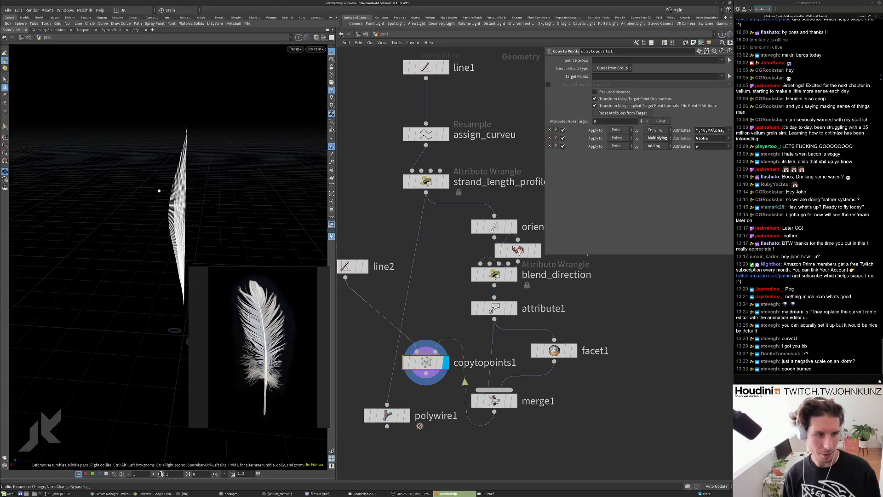
{"action": "left_click_drag", "start_coordinate": [164, 151], "coordinate": [193, 159]}
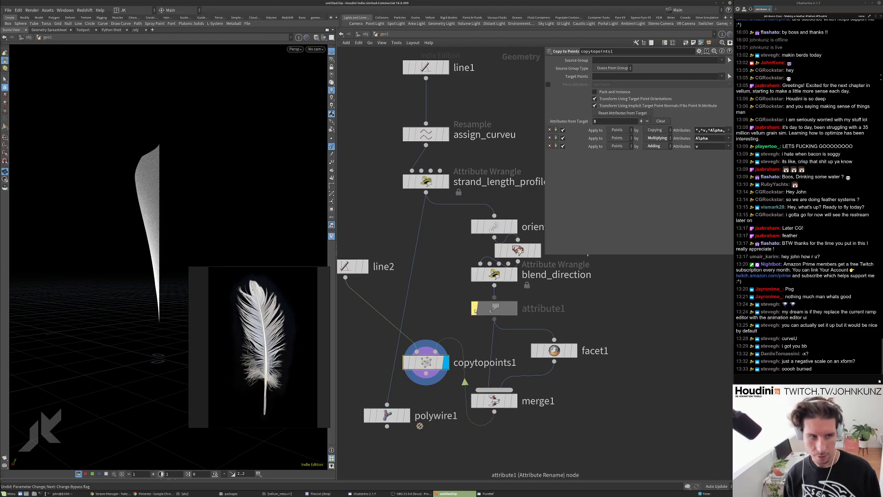
{"action": "left_click_drag", "start_coordinate": [242, 170], "coordinate": [202, 172]}
{"action": "middle_click_drag", "start_coordinate": [488, 401], "coordinate": [506, 353]}
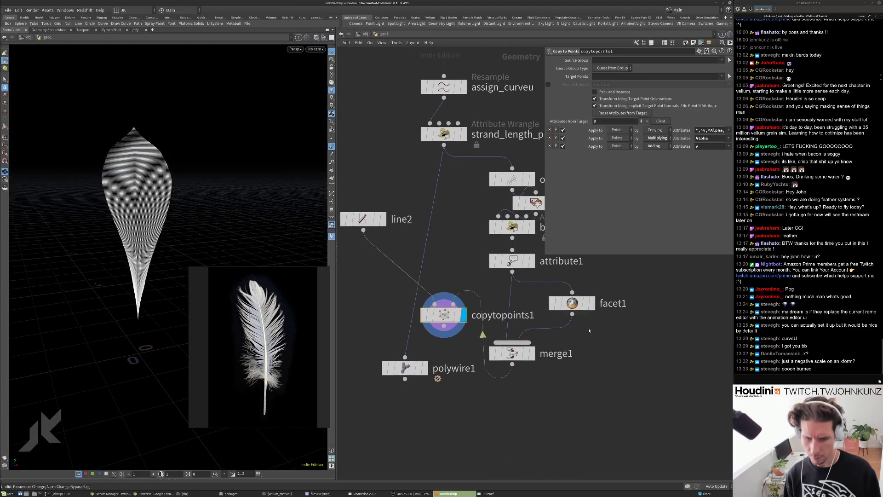
{"action": "left_click", "coordinate": [363, 219]}
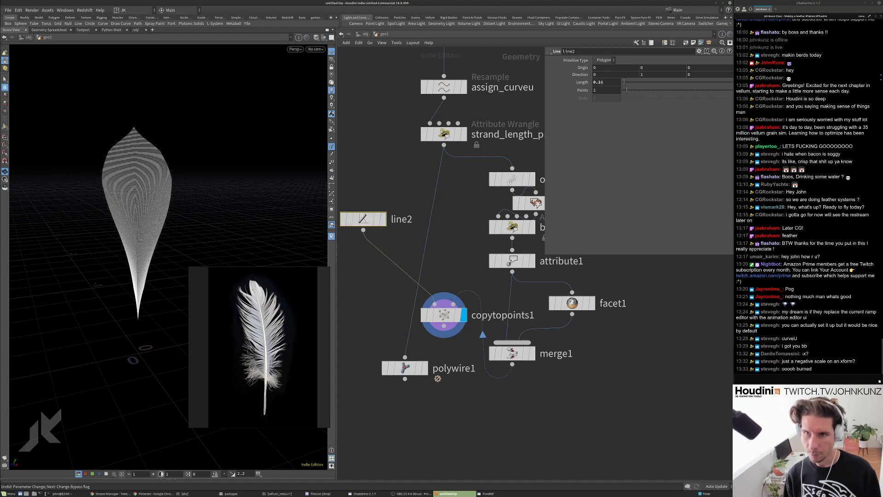
Lengthen the barb line, inspect the feather edge-on, and line up attribswap1 under the orient node.
{"action": "middle_click_drag", "start_coordinate": [600, 81], "coordinate": [546, 166]}
{"action": "left_click_drag", "start_coordinate": [239, 170], "coordinate": [187, 188]}
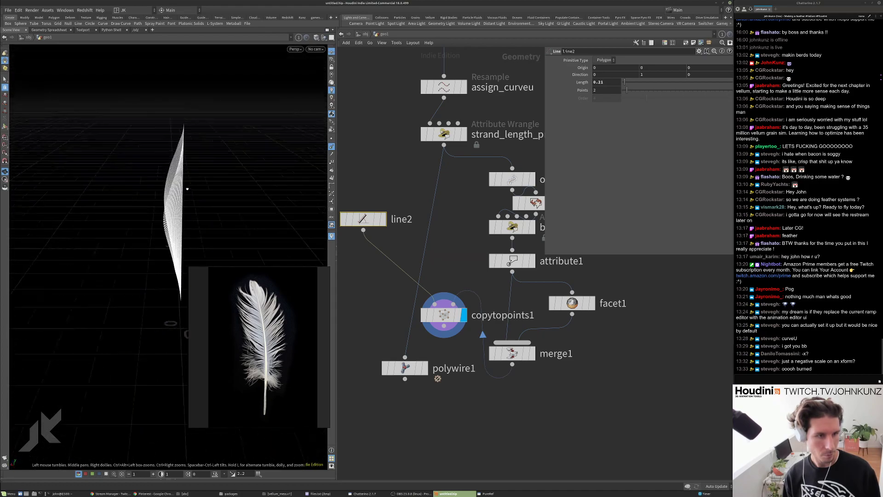
{"action": "scroll", "coordinate": [484, 188], "scroll_direction": "down", "scroll_amount": 3}
{"action": "scroll", "coordinate": [484, 188], "scroll_direction": "up", "scroll_amount": 2}
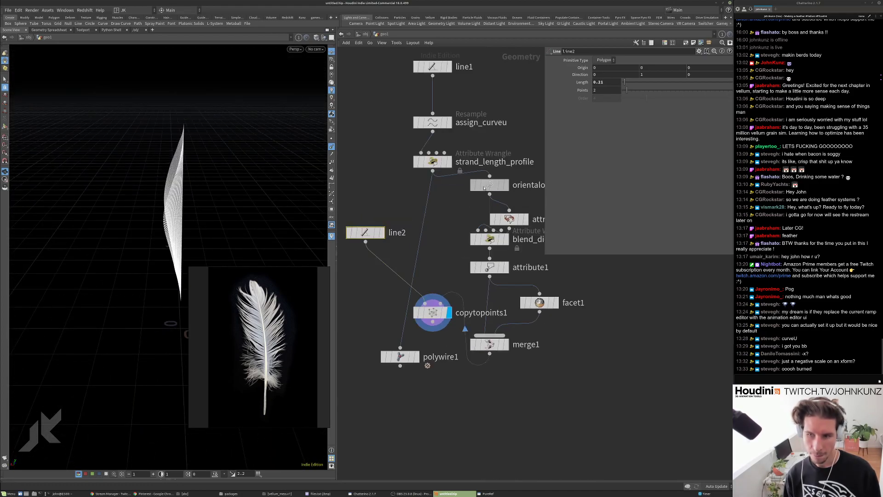
{"action": "left_click_drag", "start_coordinate": [484, 188], "coordinate": [488, 216]}
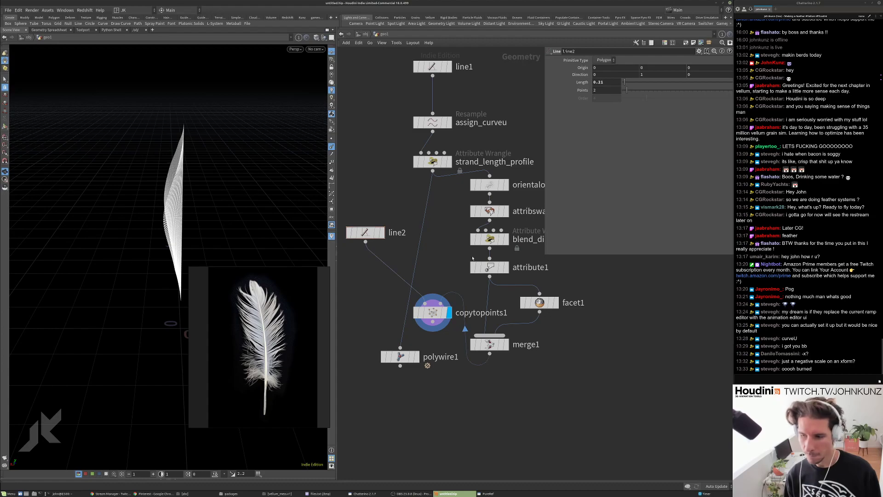
{"action": "middle_click_drag", "start_coordinate": [457, 262], "coordinate": [464, 236]}
{"action": "left_click_drag", "start_coordinate": [227, 218], "coordinate": [181, 225]}
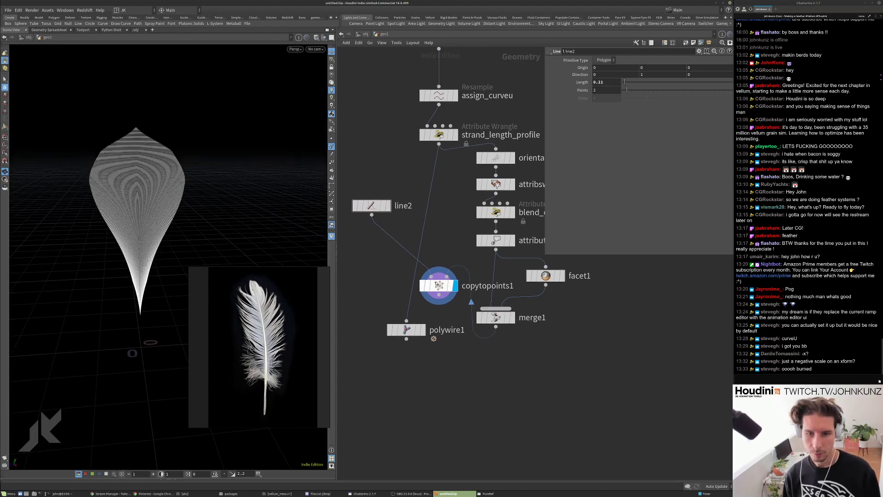
Set line2's barb length to 0.15, then view the feather edge-on and narrow the parameter panel.
{"action": "double_click", "coordinate": [600, 83]}
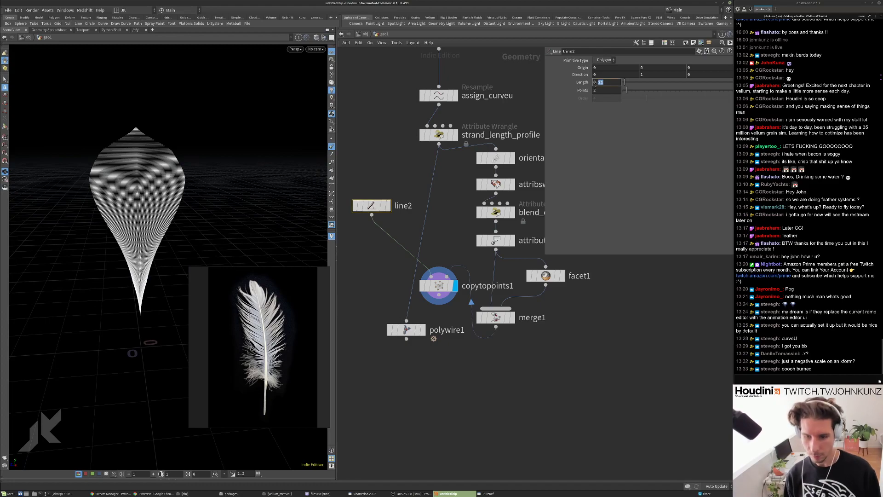
{"action": "key", "text": "Return"}
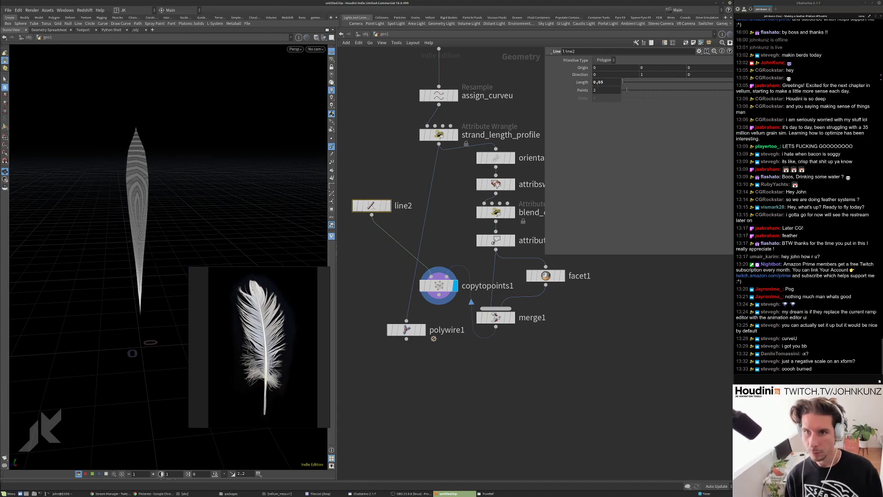
{"action": "type", "text": "15"}
{"action": "key", "text": "Return"}
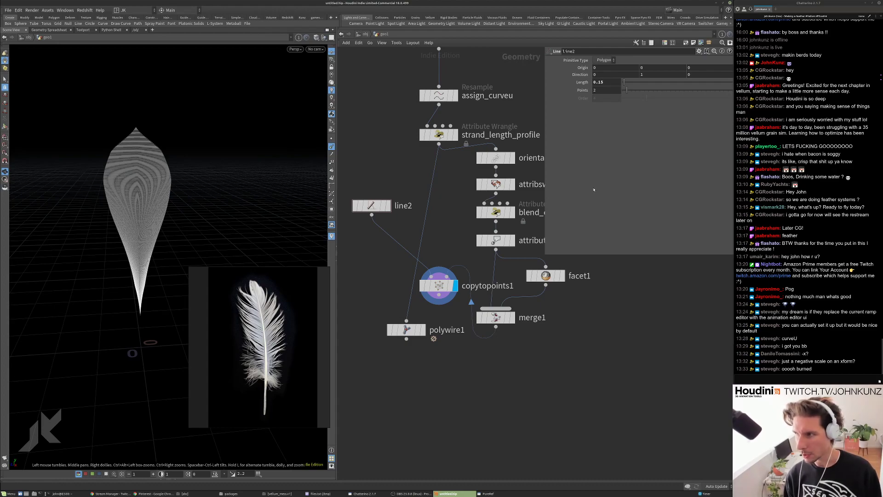
{"action": "left_click_drag", "start_coordinate": [87, 187], "coordinate": [307, 207]}
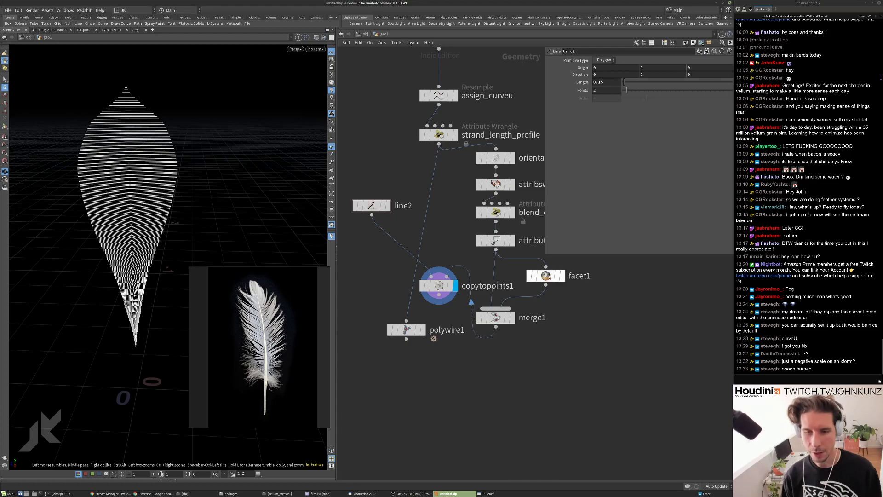
{"action": "left_click_drag", "start_coordinate": [545, 254], "coordinate": [588, 235]}
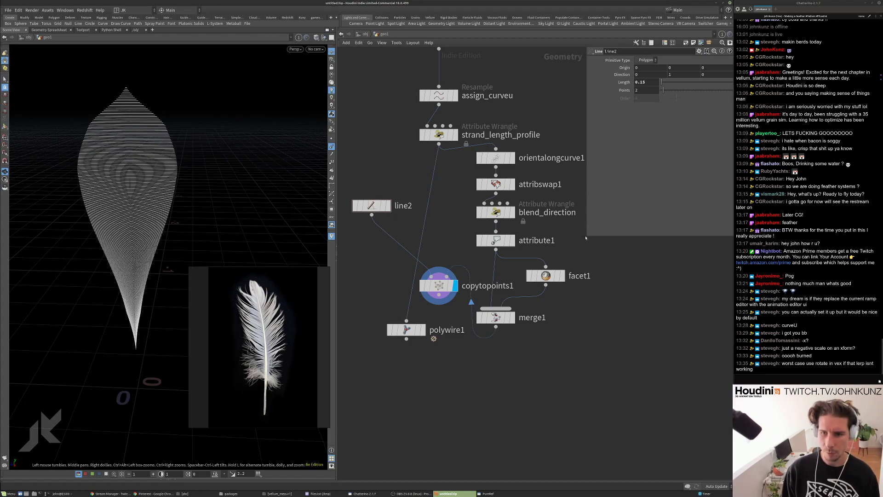
{"action": "left_click_drag", "start_coordinate": [586, 237], "coordinate": [597, 222]}
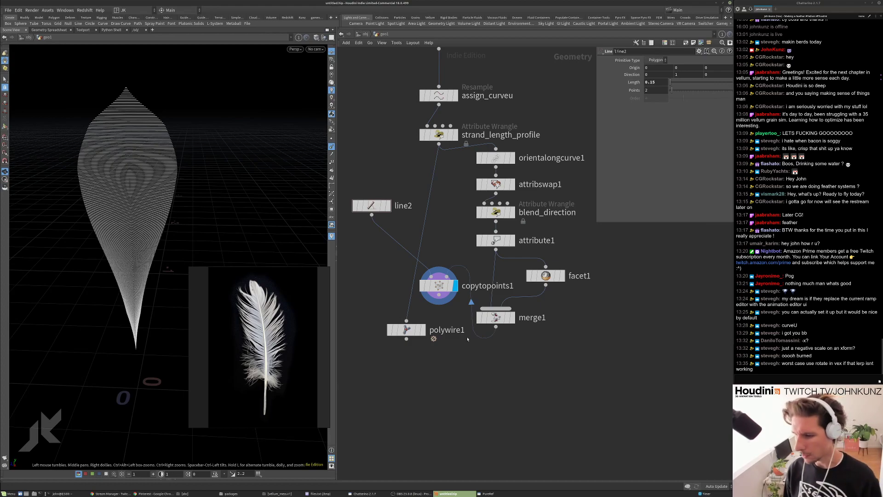
Move copytopoints1 below polywire1 and place polywire1 up and to its left.
{"action": "left_click_drag", "start_coordinate": [439, 286], "coordinate": [443, 360]}
{"action": "scroll", "coordinate": [438, 290], "scroll_direction": "down", "scroll_amount": 3}
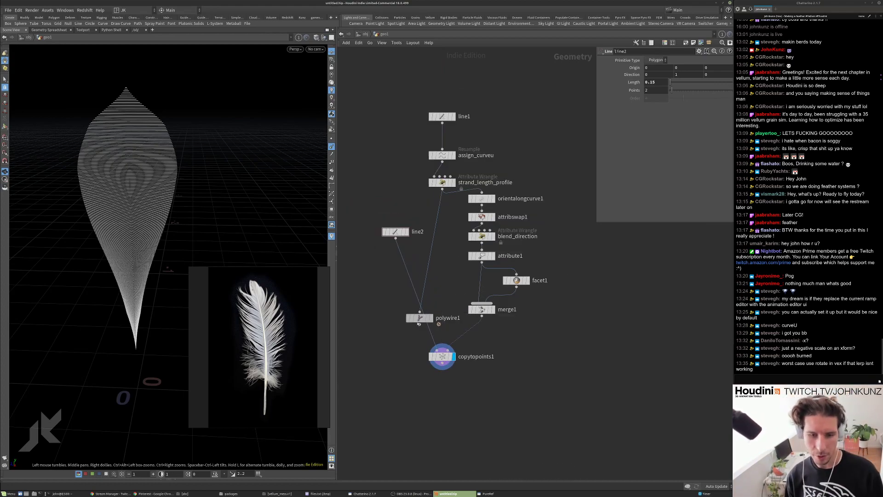
{"action": "left_click_drag", "start_coordinate": [420, 317], "coordinate": [386, 357]}
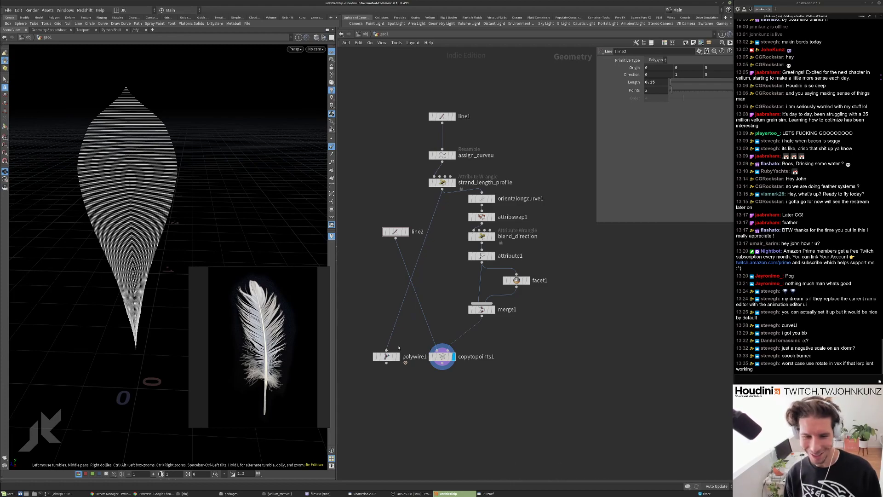
{"action": "middle_click_drag", "start_coordinate": [398, 347], "coordinate": [419, 320]}
{"action": "left_click_drag", "start_coordinate": [410, 322], "coordinate": [389, 295]}
{"action": "scroll", "coordinate": [513, 179], "scroll_direction": "up", "scroll_amount": 3}
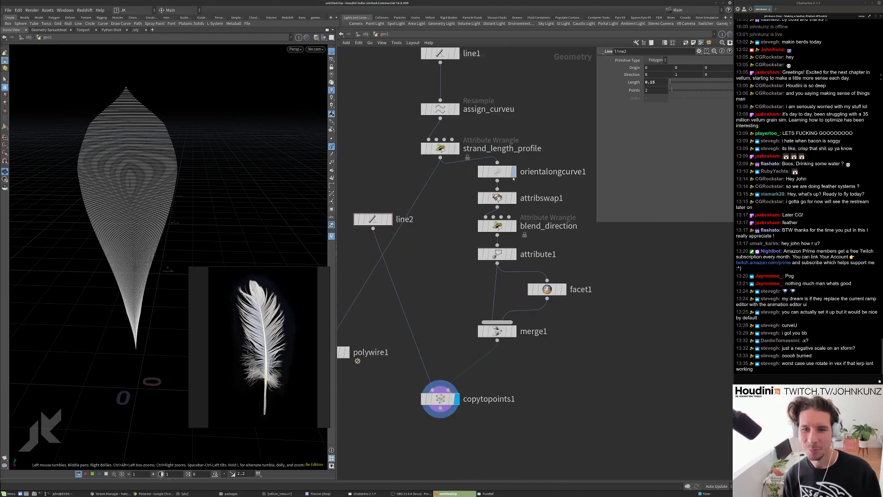
Step the display through orientalongcurve1, attribswap1 and blend_direction, viewing blend_direction's wrangle code.
{"action": "left_click", "coordinate": [513, 173]}
{"action": "left_click", "coordinate": [499, 172]}
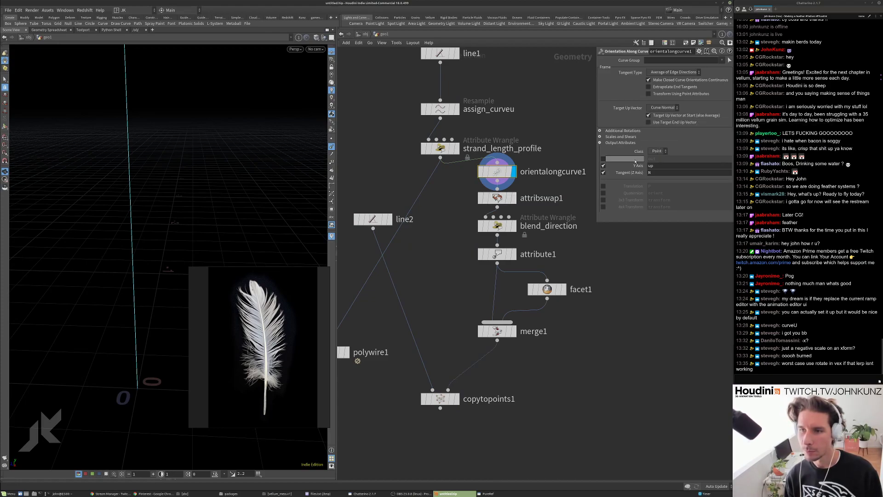
{"action": "middle_click_drag", "start_coordinate": [591, 242], "coordinate": [566, 240]}
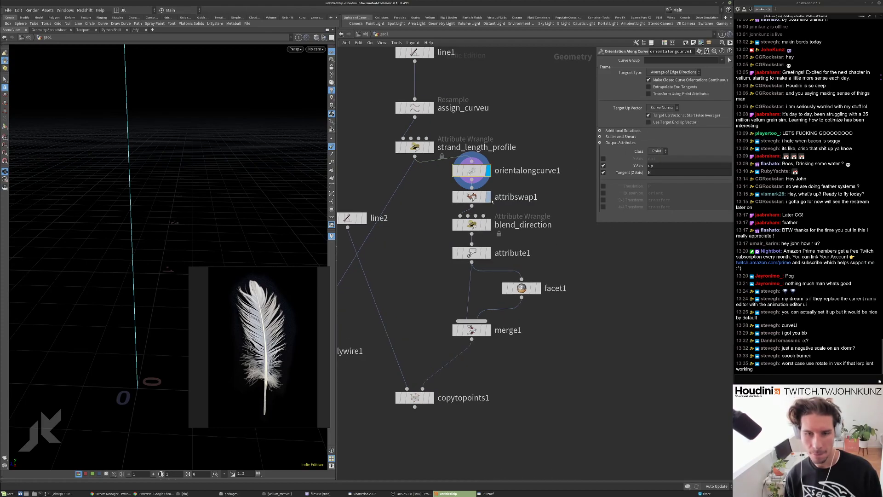
{"action": "left_click", "coordinate": [472, 197]}
{"action": "left_click", "coordinate": [488, 197]}
{"action": "left_click", "coordinate": [488, 224]}
{"action": "left_click", "coordinate": [476, 226]}
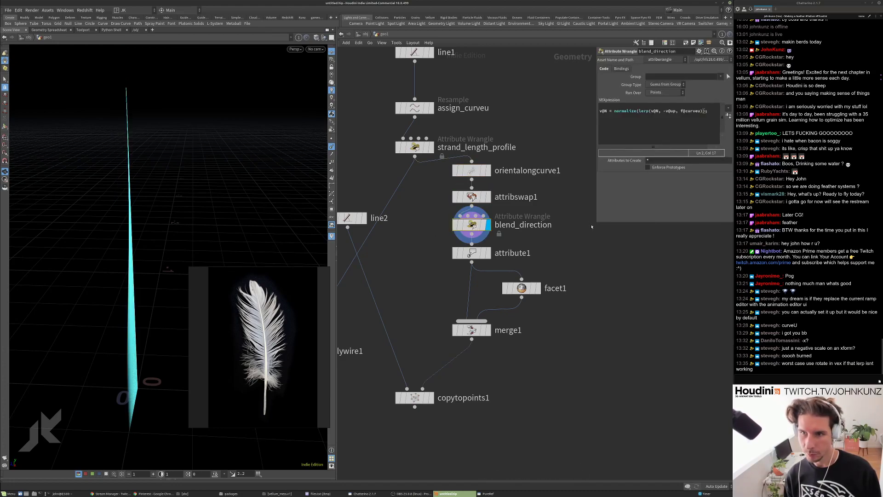
{"action": "scroll", "coordinate": [473, 224], "scroll_direction": "down", "scroll_amount": 2}
Duplicate blend_direction as blend_direction1 and declare vector direction = set(0,0,1) in its code.
{"action": "left_click_drag", "start_coordinate": [494, 223], "coordinate": [562, 224]}
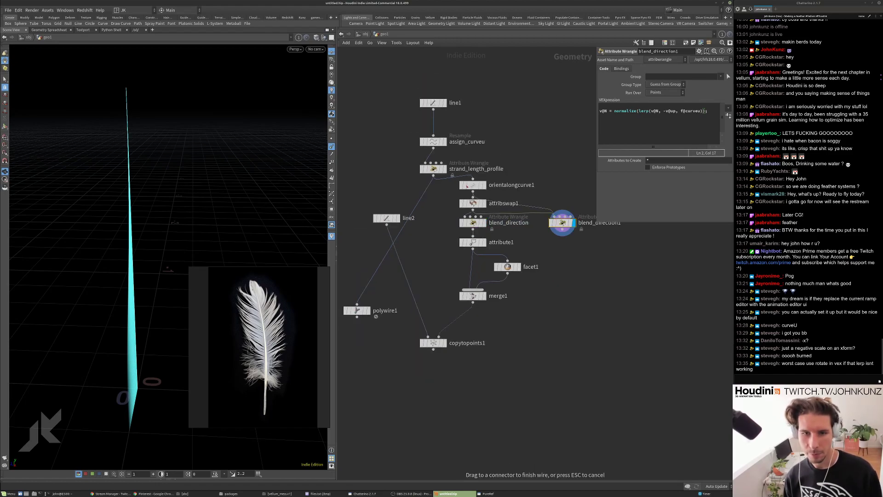
{"action": "middle_click_drag", "start_coordinate": [596, 283], "coordinate": [576, 297]}
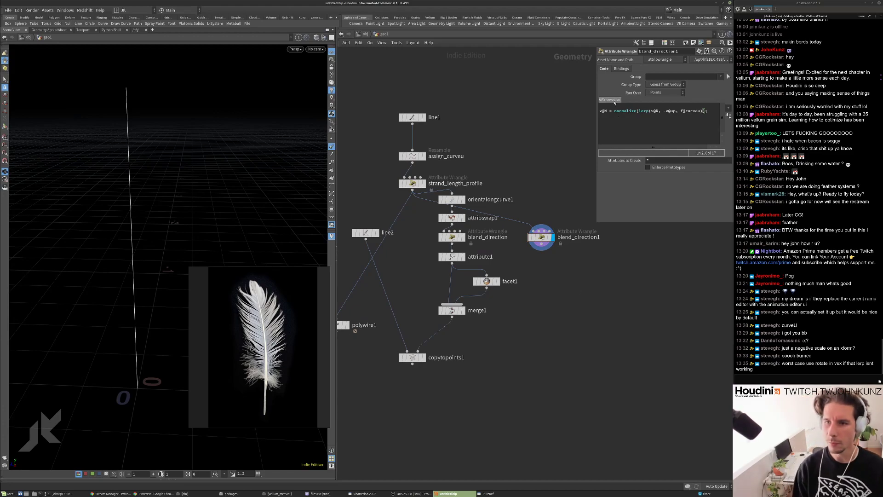
{"action": "left_click", "coordinate": [614, 111]}
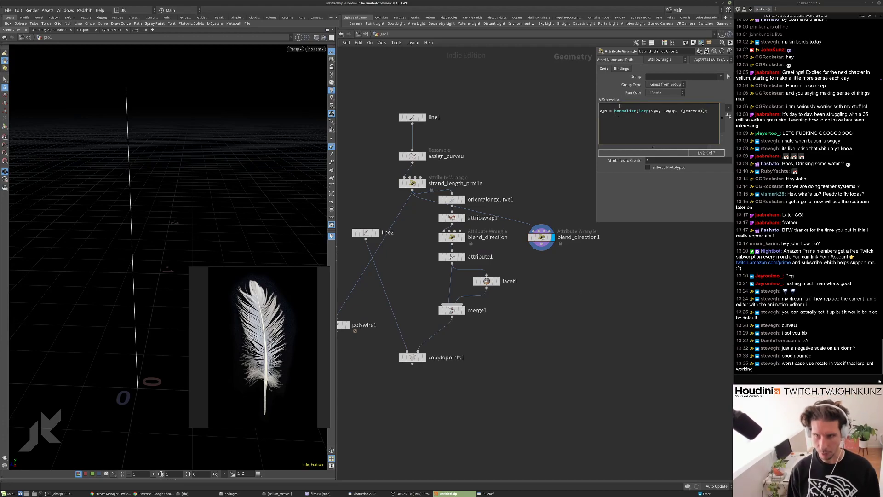
{"action": "left_click", "coordinate": [619, 106]}
{"action": "type", "text": "vector"}
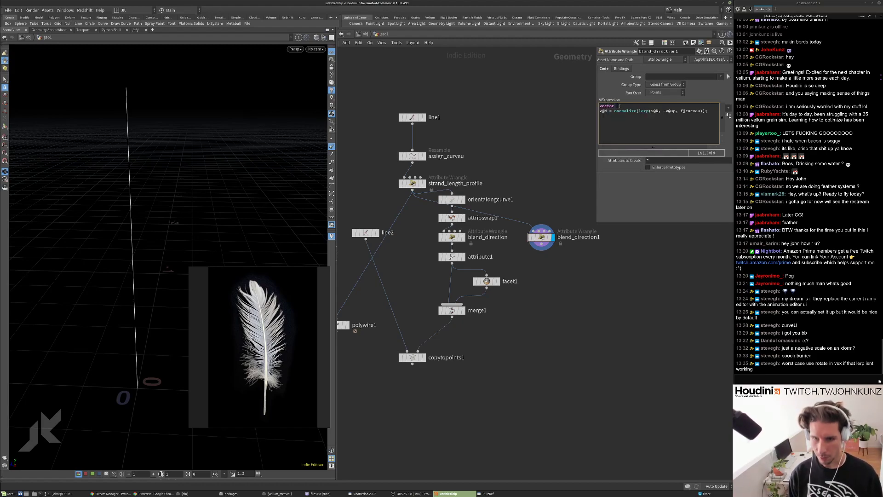
{"action": "type", "text": " direc"}
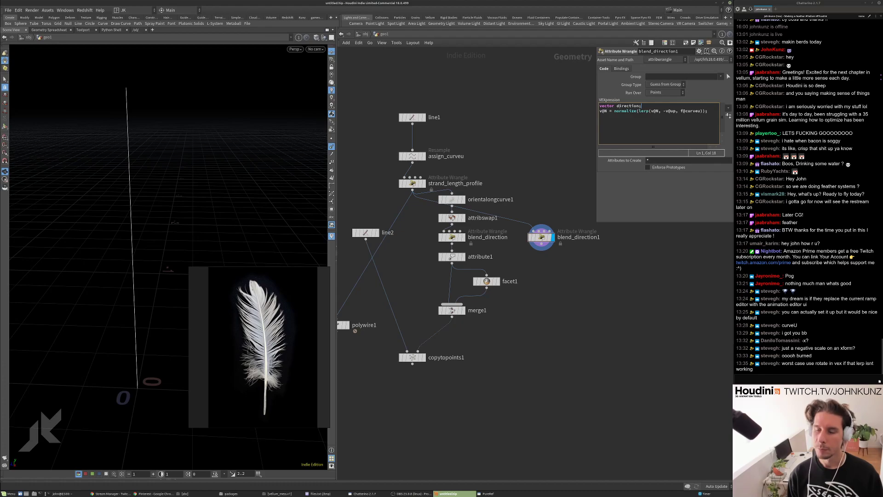
{"action": "type", "text": "tion "}
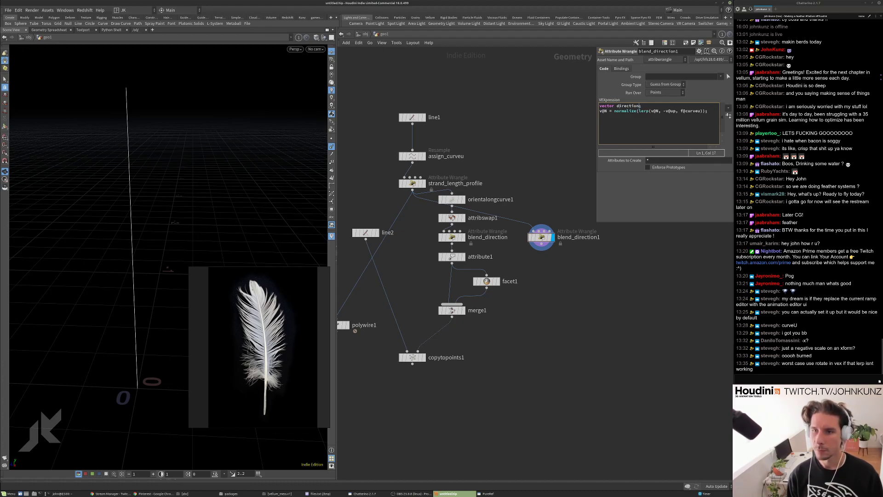
{"action": "type", "text": "= set("}
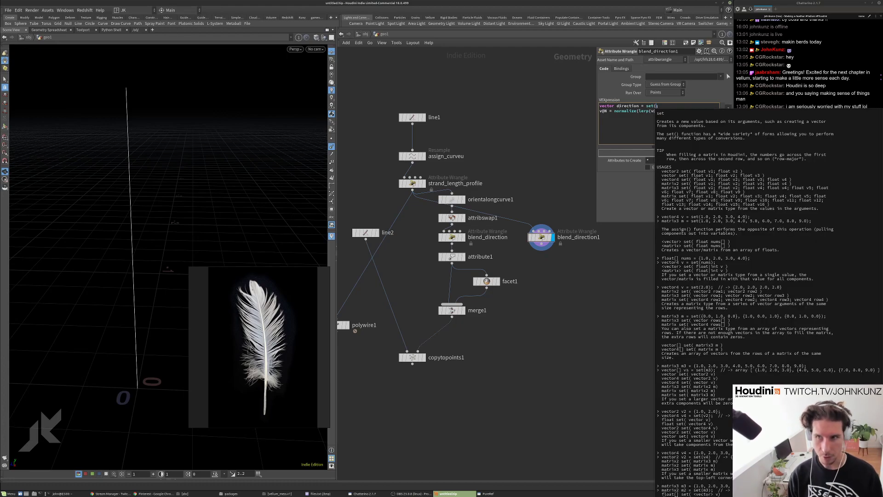
{"action": "type", "text": "0,0,1);"}
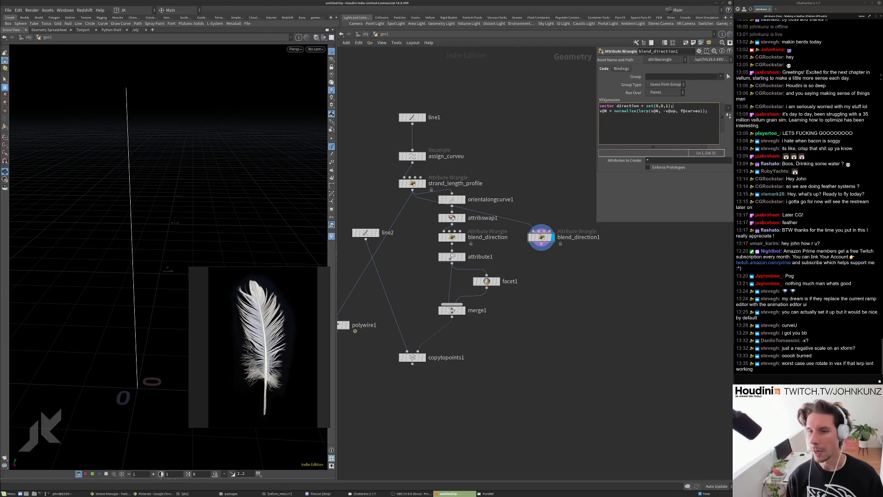
{"action": "key", "text": "Return"}
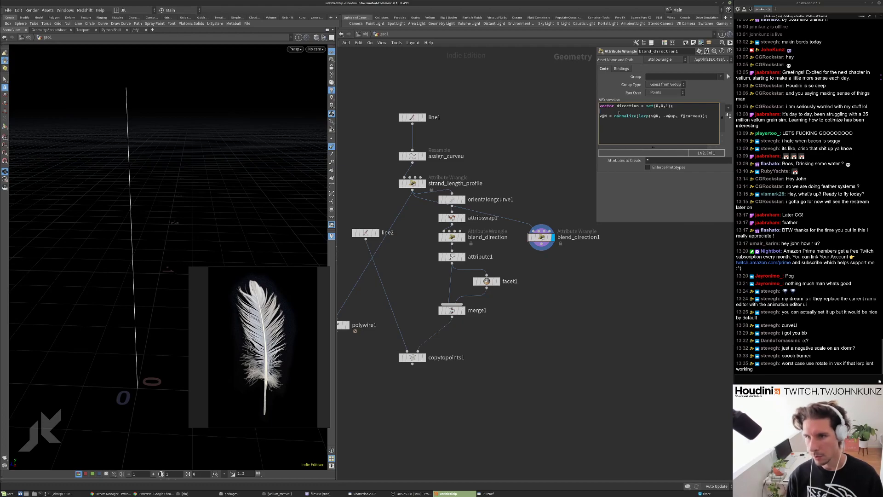
Declare an up vector with set() on the next line, making its middle component 1.
{"action": "type", "text": "vect"}
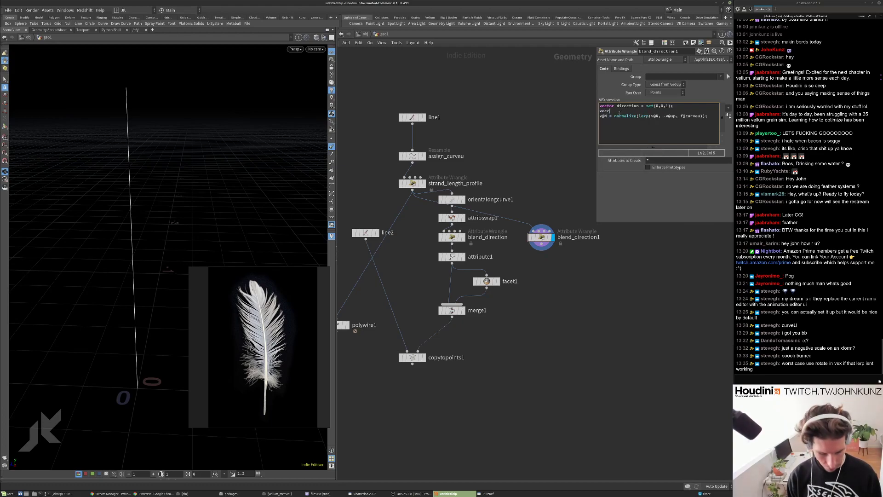
{"action": "type", "text": "or"}
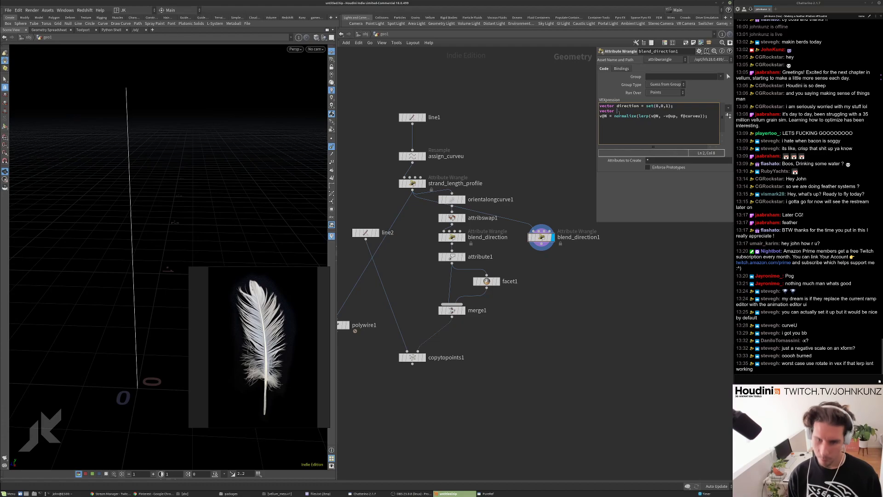
{"action": "key", "text": "BackSpace"}
{"action": "key", "text": "BackSpace"}
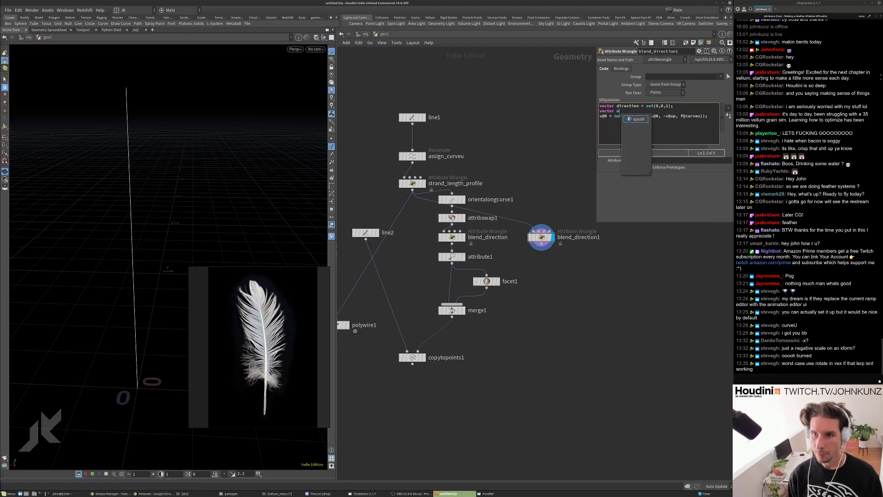
{"action": "type", "text": "up ="}
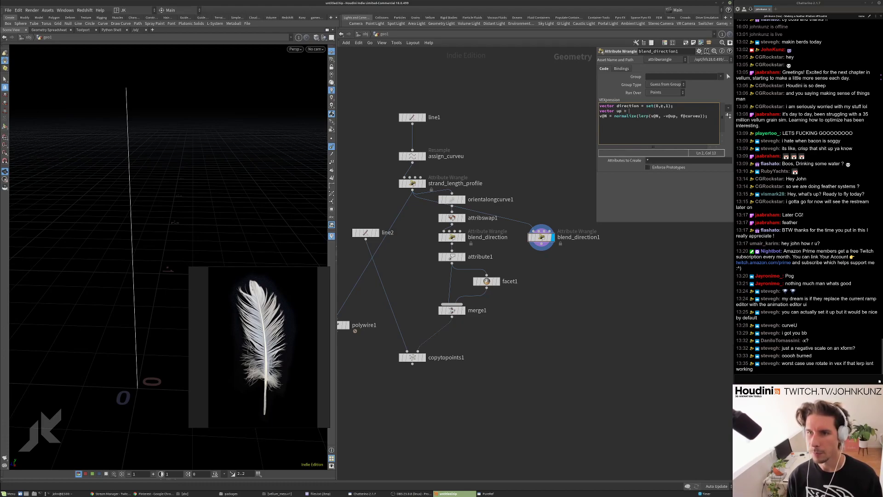
{"action": "type", "text": " set(0,0,1);"}
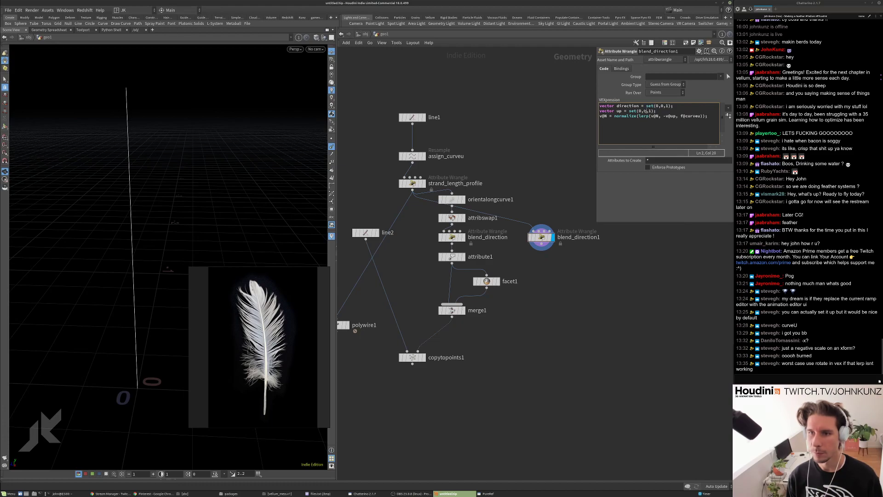
{"action": "key", "text": "BackSpace"}
{"action": "type", "text": "1,0);"}
{"action": "key", "text": "shift+Right"}
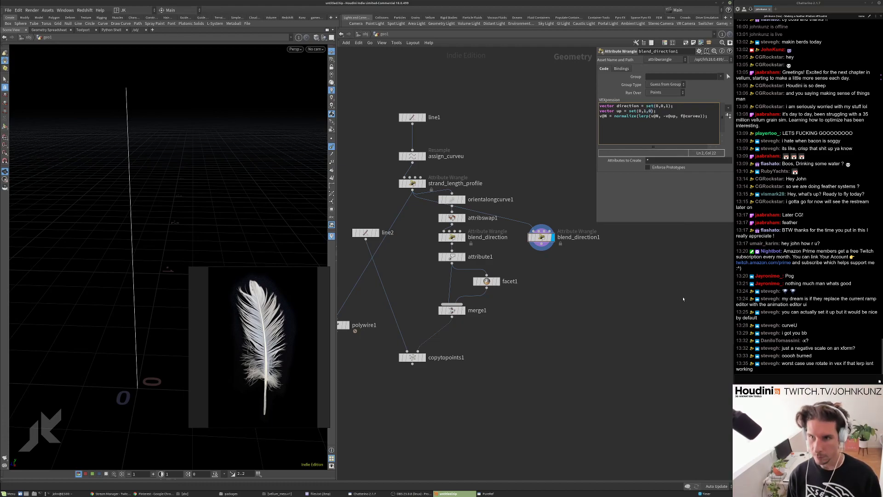
Replace v@N and v@up in the lerp with the direction and up variables.
{"action": "double_click", "coordinate": [627, 106]}
{"action": "key", "text": "ctrl+c"}
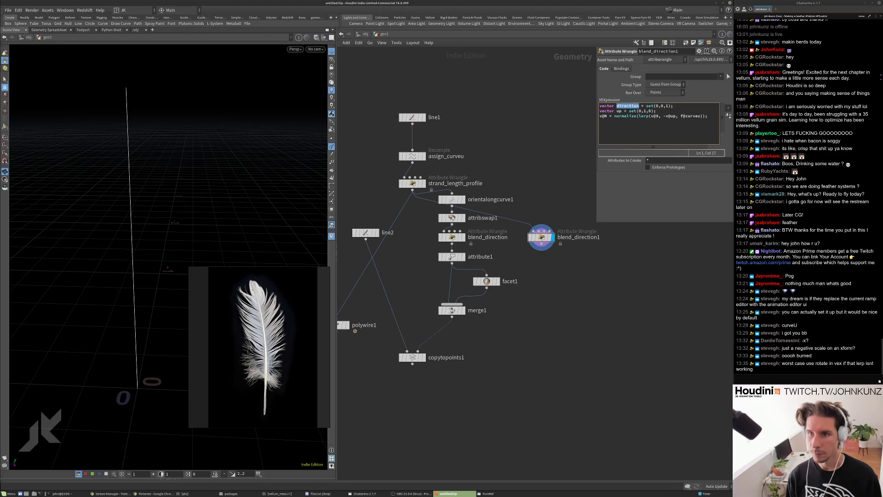
{"action": "double_click", "coordinate": [656, 116]}
{"action": "key", "text": "ctrl+v"}
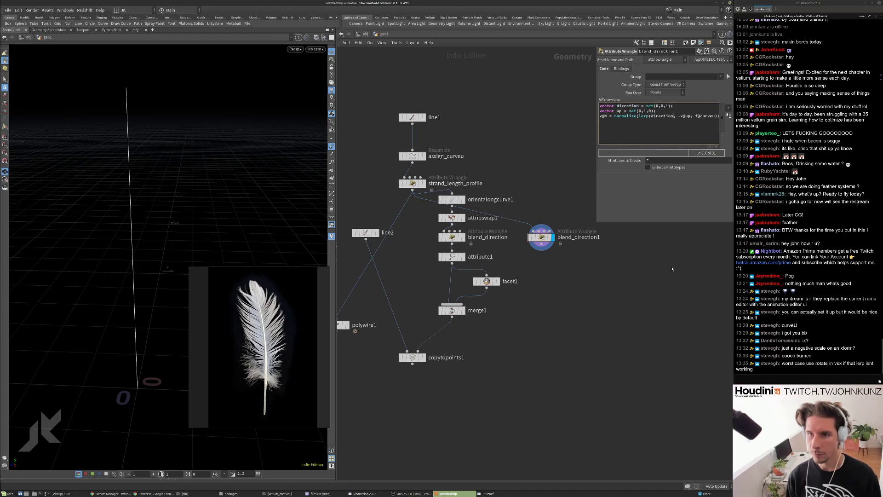
{"action": "double_click", "coordinate": [620, 111]}
{"action": "key", "text": "ctrl+c"}
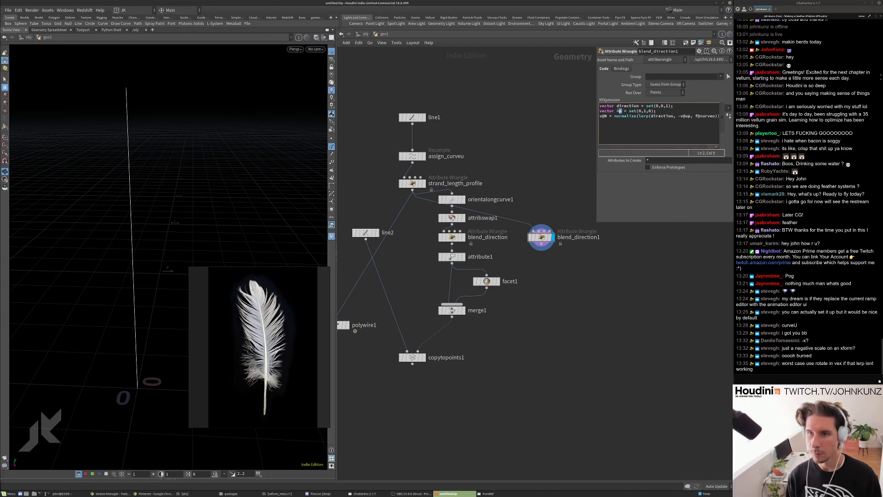
{"action": "double_click", "coordinate": [684, 116]}
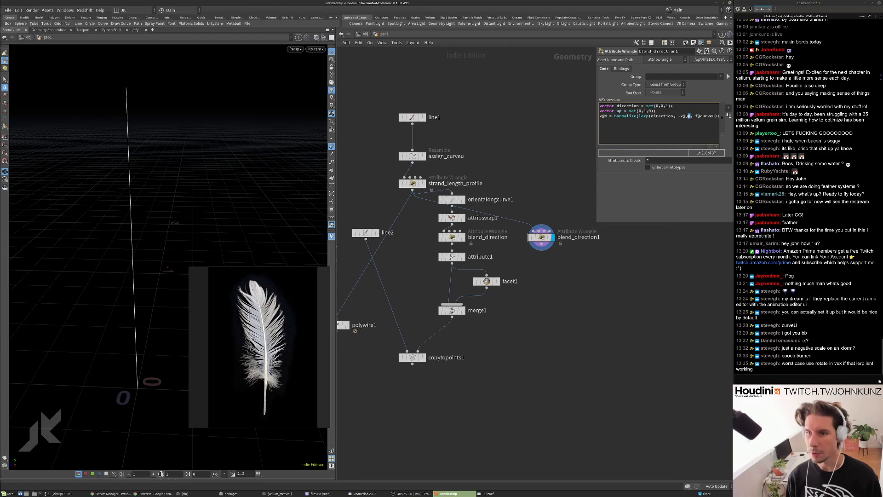
{"action": "key", "text": "ctrl+v"}
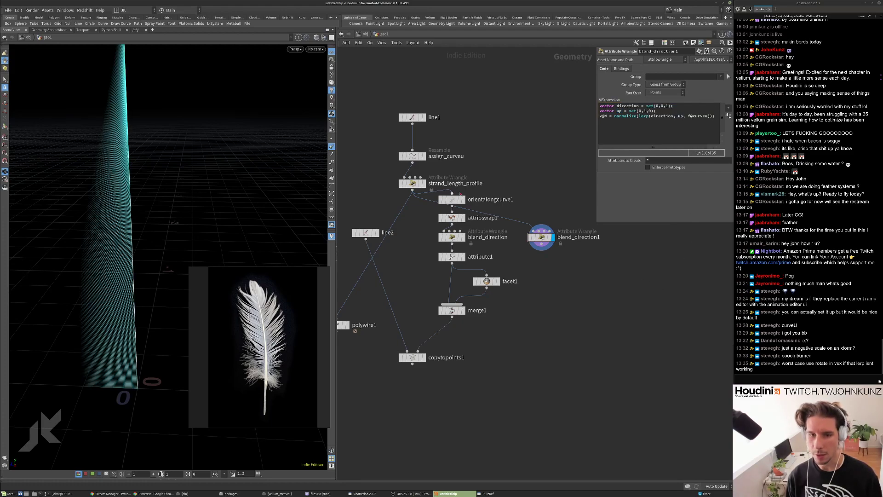
{"action": "left_click_drag", "start_coordinate": [187, 193], "coordinate": [137, 196]}
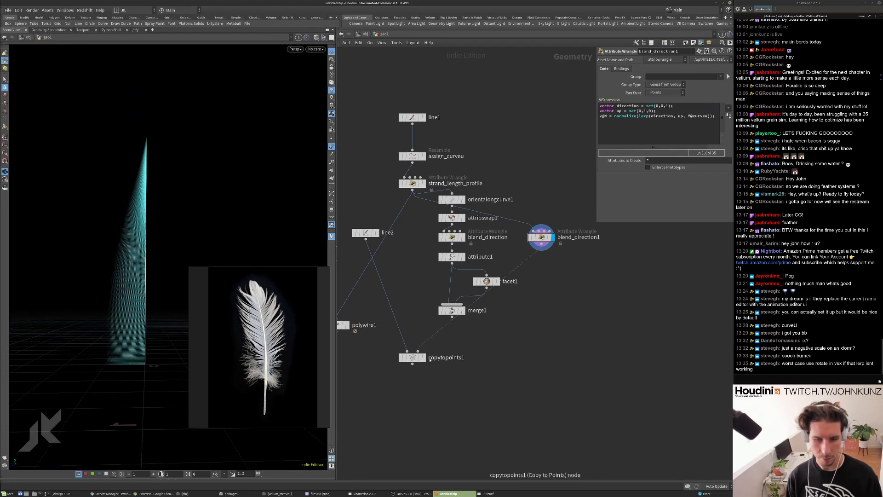
Display the copytopoints1 feather and set line2's Direction Z to 1.
{"action": "left_click", "coordinate": [424, 358]}
{"action": "left_click", "coordinate": [412, 359]}
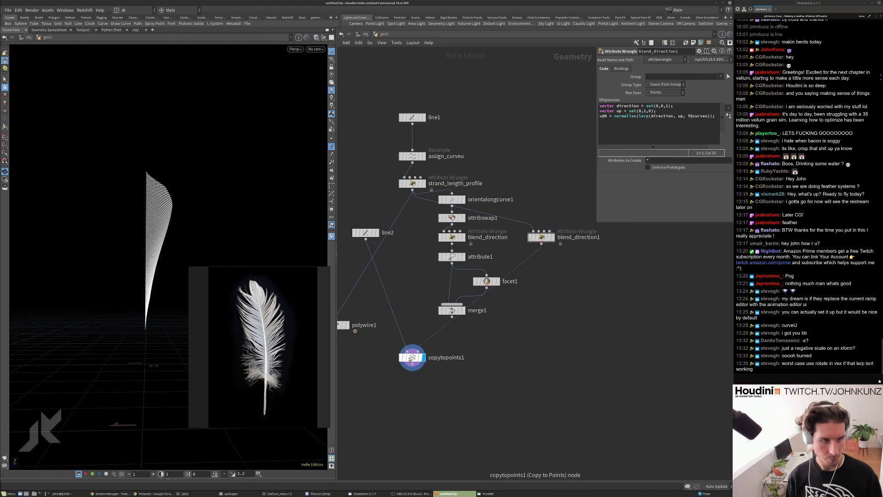
{"action": "left_click_drag", "start_coordinate": [196, 148], "coordinate": [205, 203]}
{"action": "left_click", "coordinate": [365, 232]}
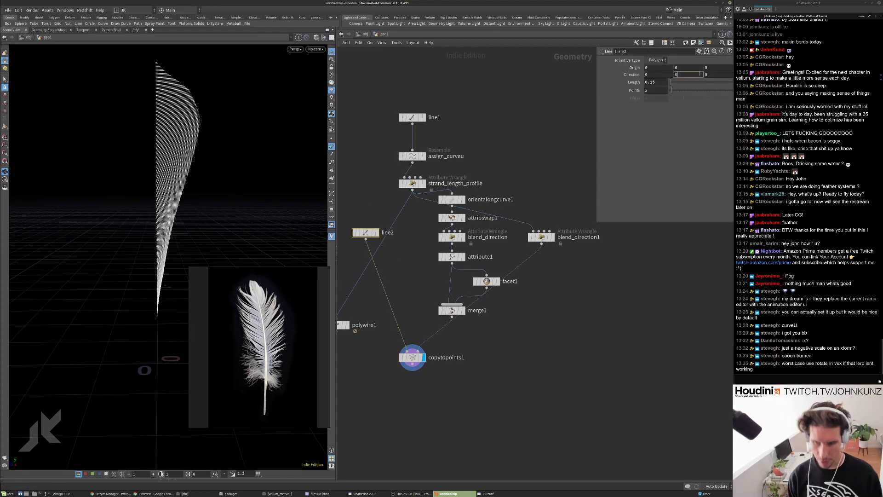
{"action": "left_click", "coordinate": [705, 74]}
{"action": "type", "text": "1"}
{"action": "key", "text": "Return"}
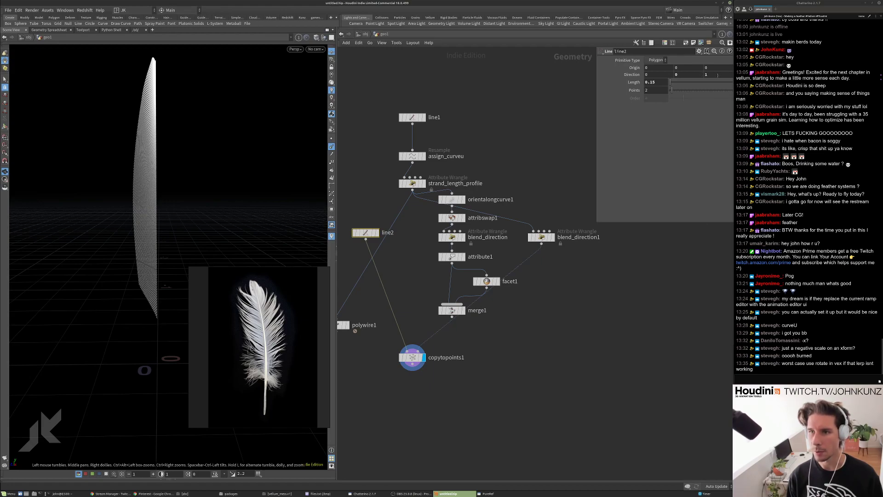
Review blend_direction1's VEX code and orbit around the feather, then return to line2's parameters.
{"action": "left_click", "coordinate": [542, 237]}
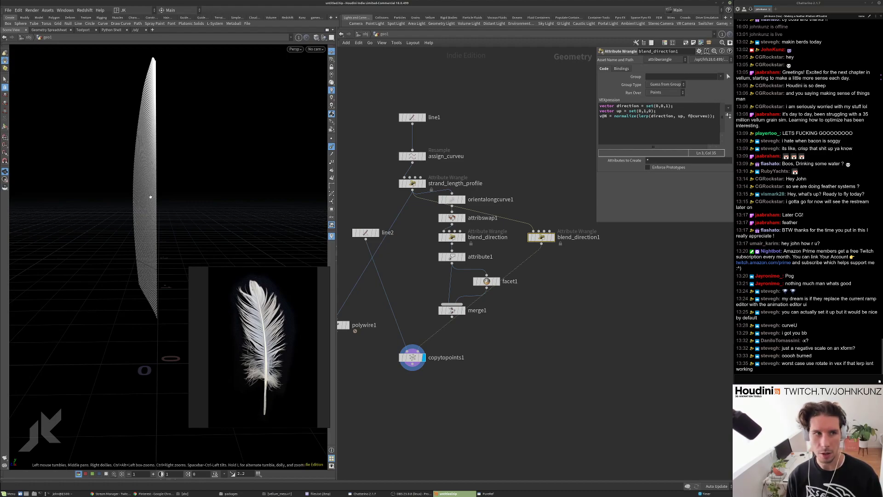
{"action": "left_click_drag", "start_coordinate": [143, 215], "coordinate": [152, 254]}
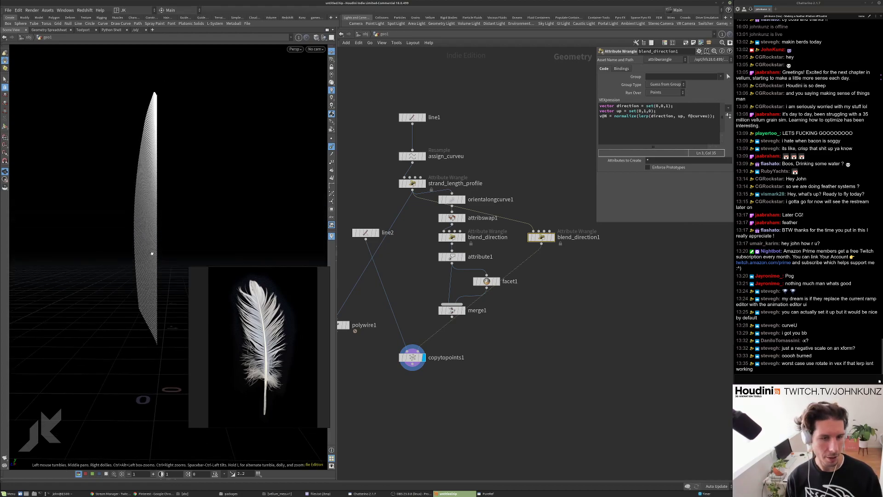
{"action": "left_click", "coordinate": [365, 232]}
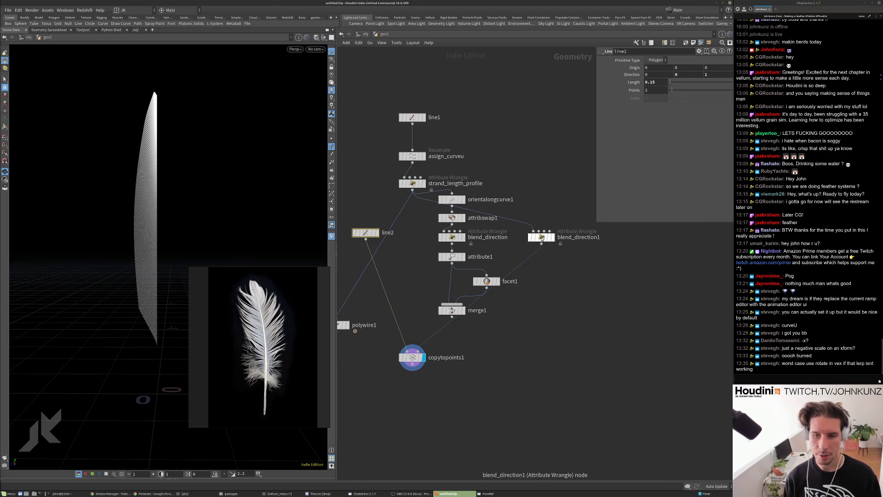
Review blend_direction1's code, highlighting the direction vector and the f@curveu blend factor.
{"action": "left_click", "coordinate": [541, 238]}
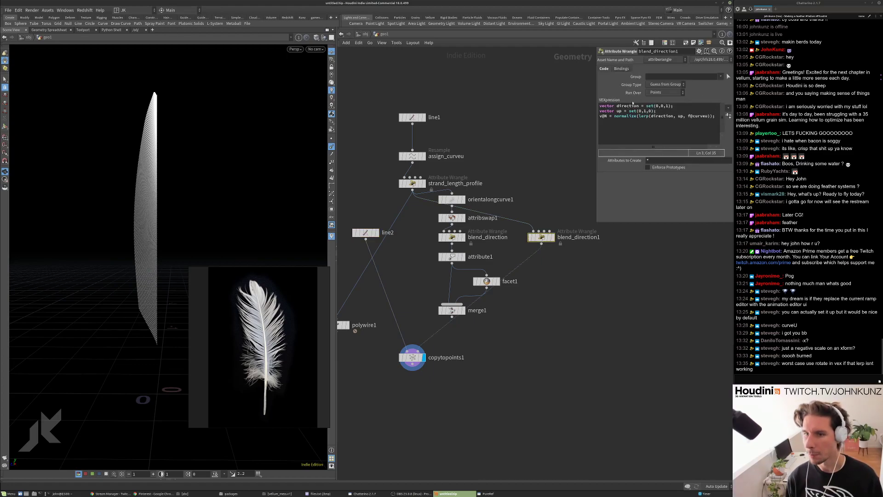
{"action": "left_click_drag", "start_coordinate": [668, 106], "coordinate": [637, 111]}
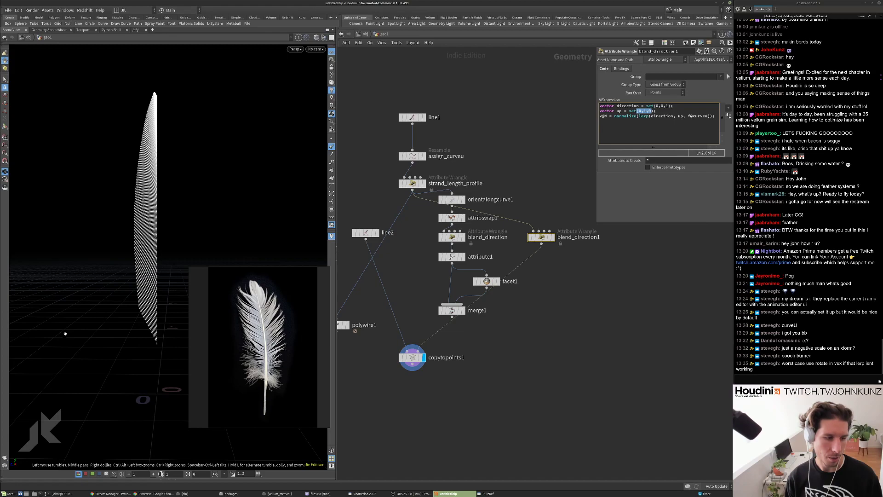
{"action": "left_click", "coordinate": [645, 107]}
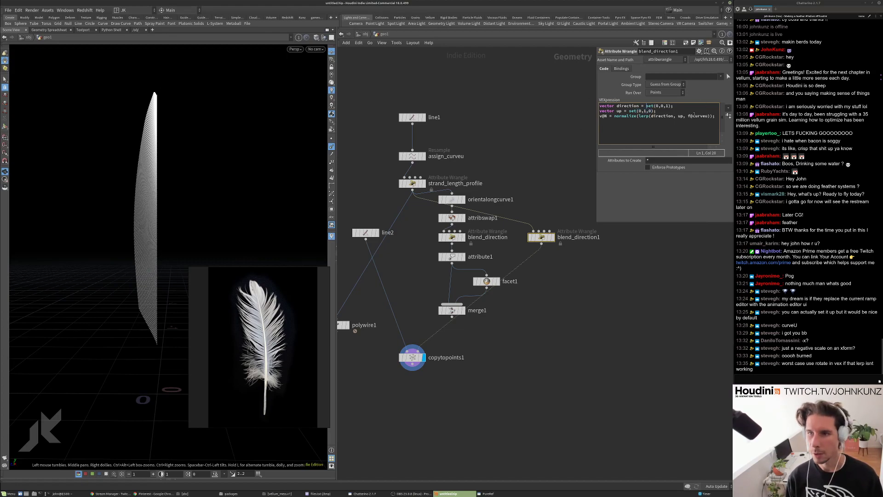
{"action": "left_click_drag", "start_coordinate": [687, 116], "coordinate": [714, 116]}
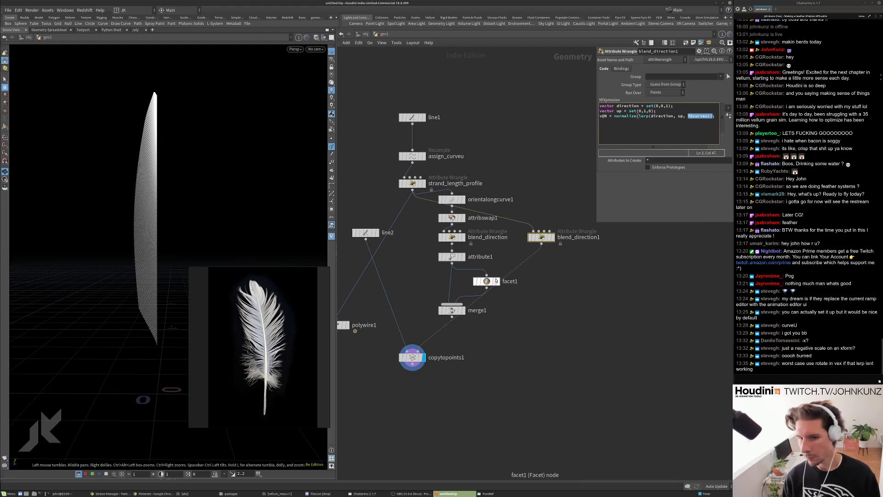
Rewire facet1 into merge1 below blend_direction1, inspect it, then delete facet1.
{"action": "left_click_drag", "start_coordinate": [487, 286], "coordinate": [578, 277]}
{"action": "left_click_drag", "start_coordinate": [452, 310], "coordinate": [541, 308]}
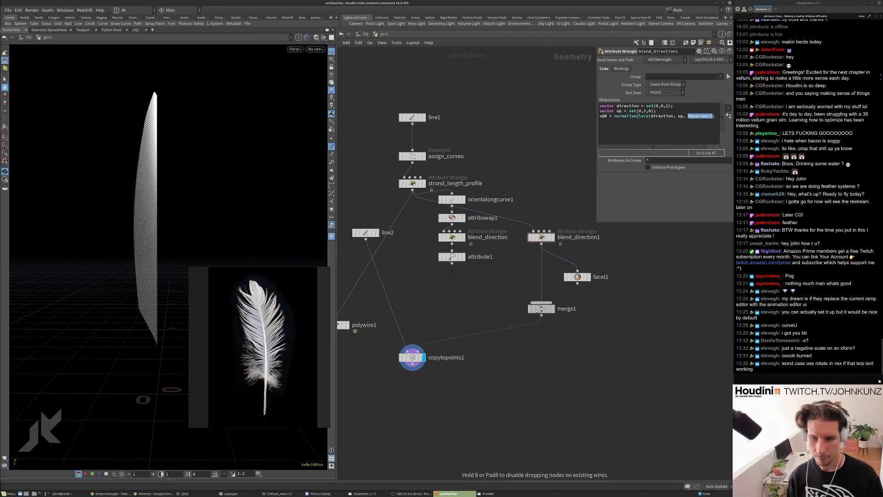
{"action": "left_click_drag", "start_coordinate": [577, 283], "coordinate": [545, 302]}
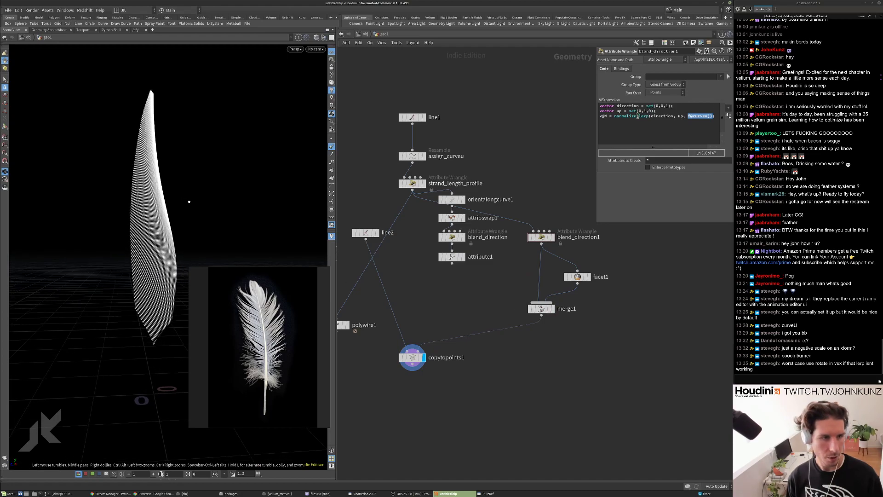
{"action": "left_click", "coordinate": [577, 277]}
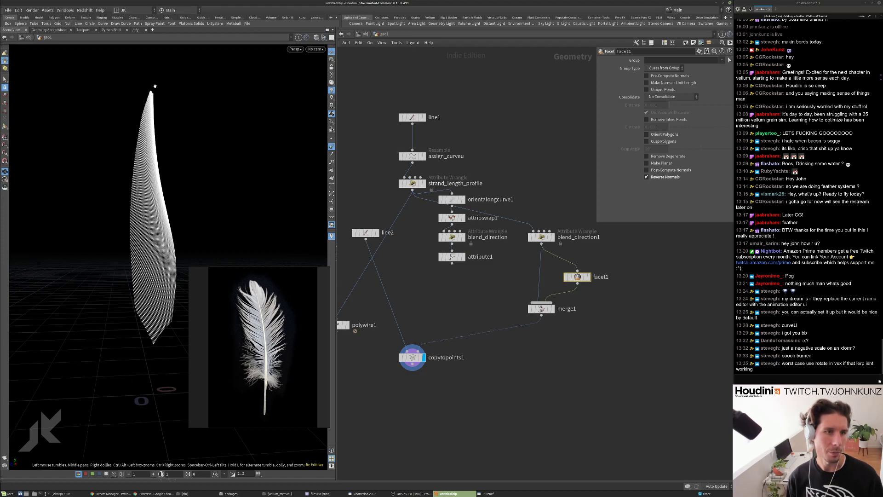
{"action": "left_click", "coordinate": [577, 277]}
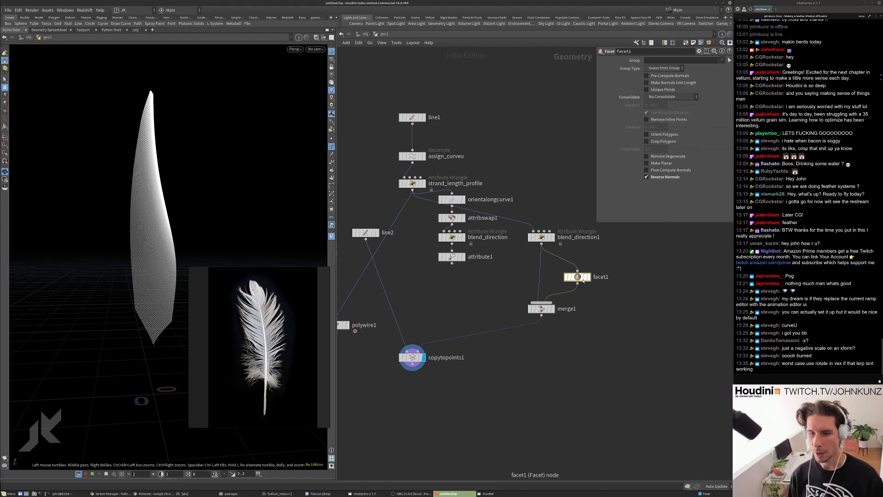
{"action": "key", "text": "Delete"}
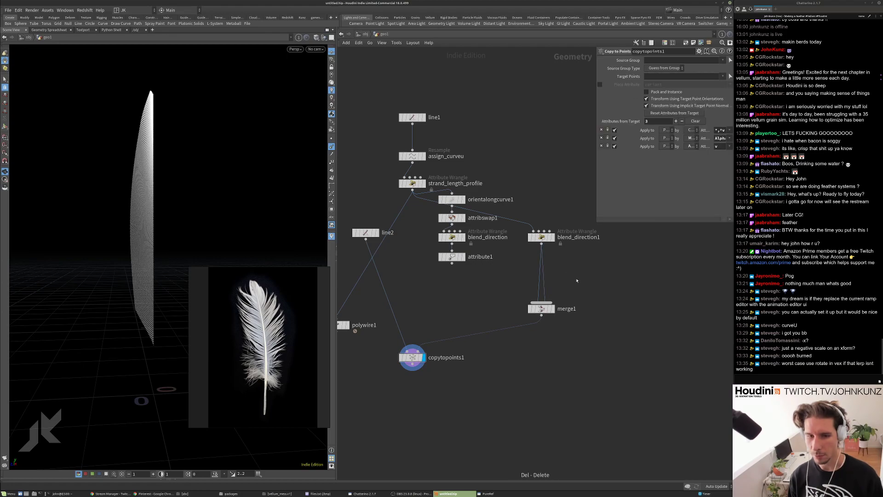
Delete the orient nodes and insert attribwrangle1 after blend_direction1 with v@N *= set(1,1,-1).
{"action": "left_click_drag", "start_coordinate": [435, 191], "coordinate": [523, 269]}
{"action": "key", "text": "Delete"}
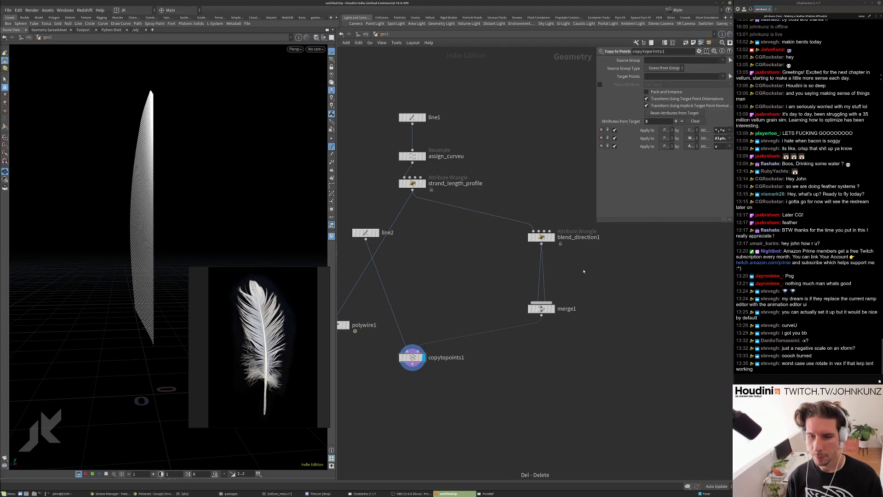
{"action": "key", "text": "Tab"}
{"action": "type", "text": "wr"}
{"action": "left_click_drag", "start_coordinate": [602, 259], "coordinate": [568, 271]}
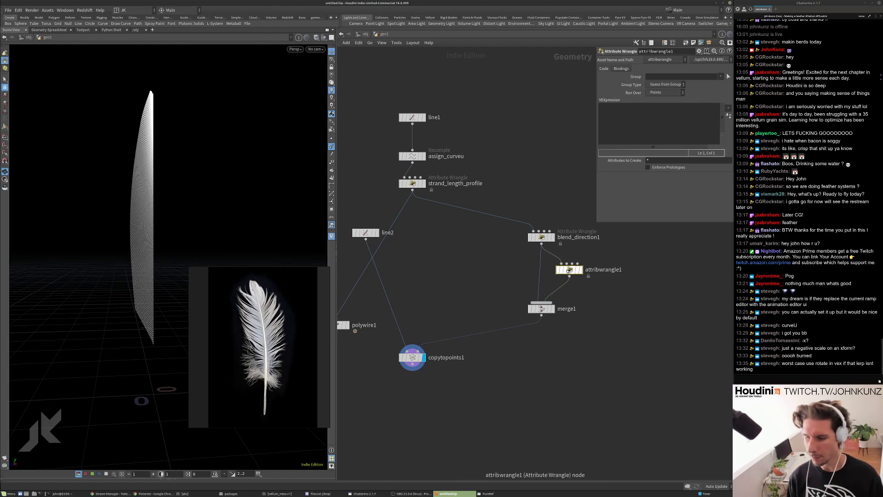
{"action": "left_click", "coordinate": [637, 123]}
{"action": "type", "text": "v@N"}
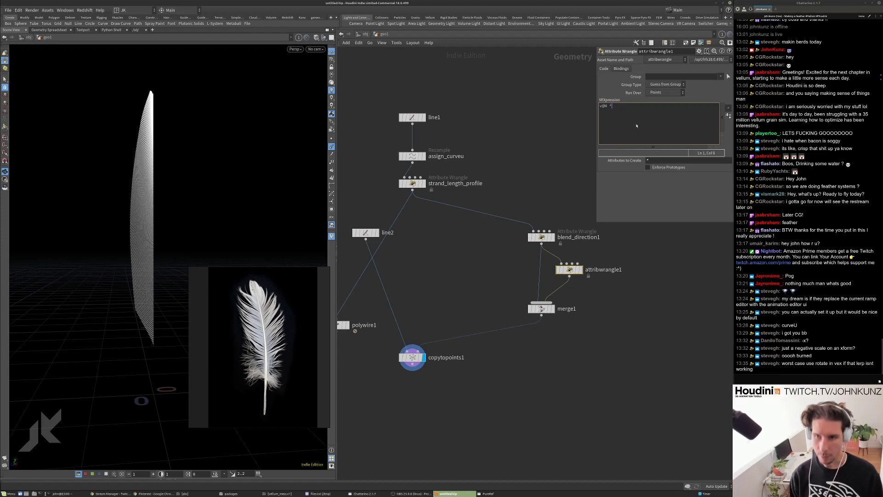
{"action": "type", "text": " *= set(1, 1, -1);"}
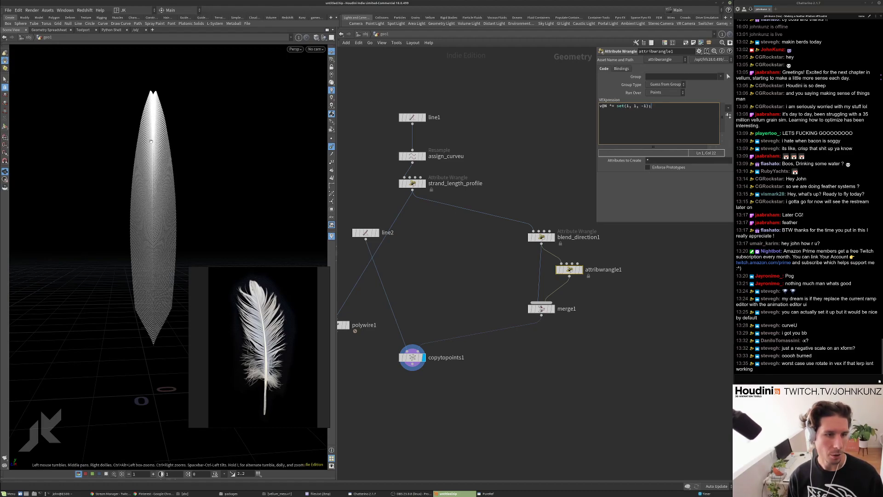
{"action": "left_click_drag", "start_coordinate": [148, 355], "coordinate": [92, 413]}
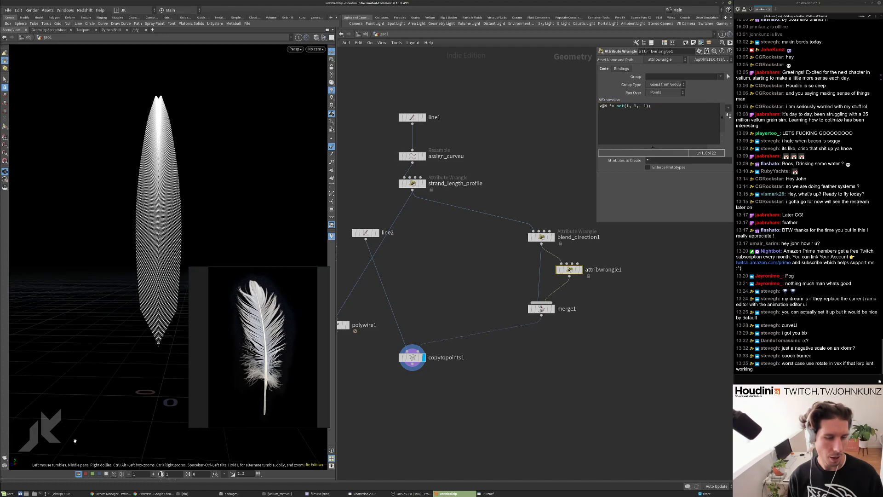
Add a Transform below the bypassed wrangle and test Z scale -1, then restore it to 1.
{"action": "key", "text": "Tab"}
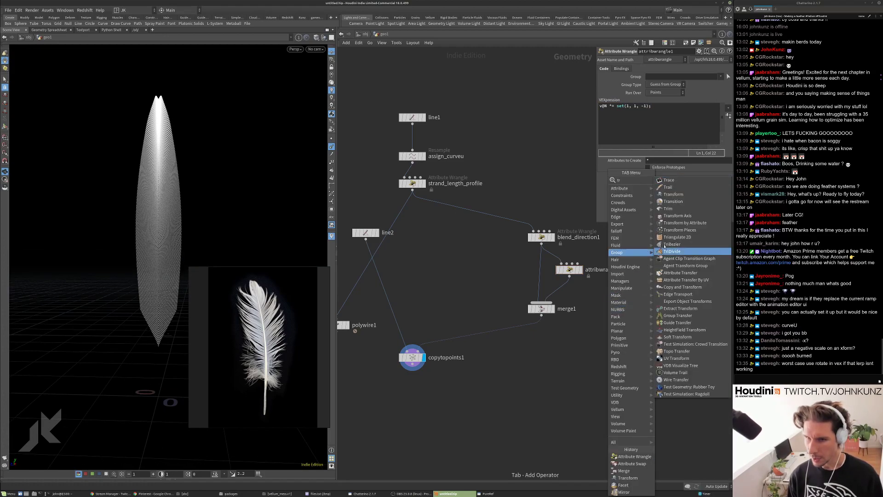
{"action": "key", "text": "Escape"}
{"action": "left_click", "coordinate": [570, 287]}
{"action": "left_click", "coordinate": [558, 269]}
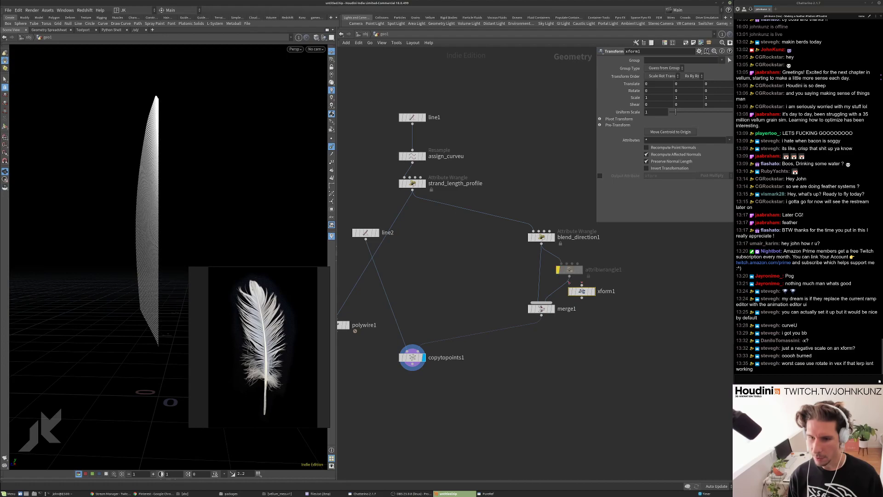
{"action": "left_click", "coordinate": [707, 97]}
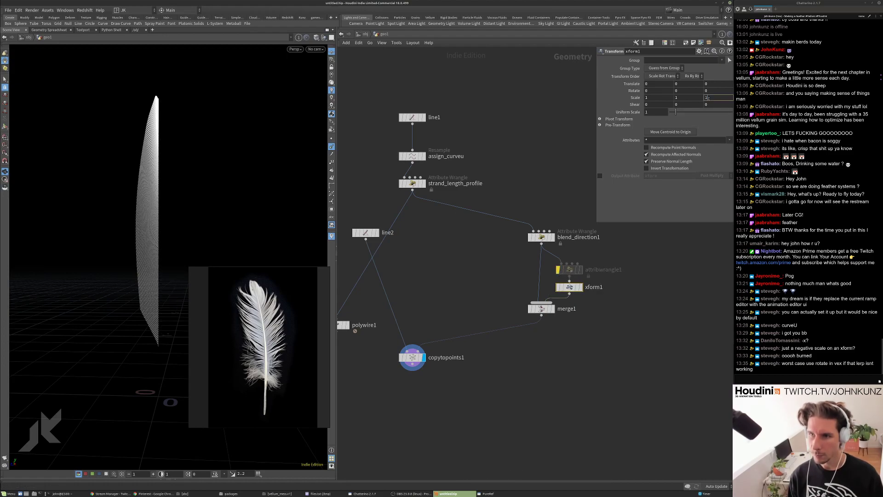
{"action": "type", "text": "-1"}
{"action": "key", "text": "Return"}
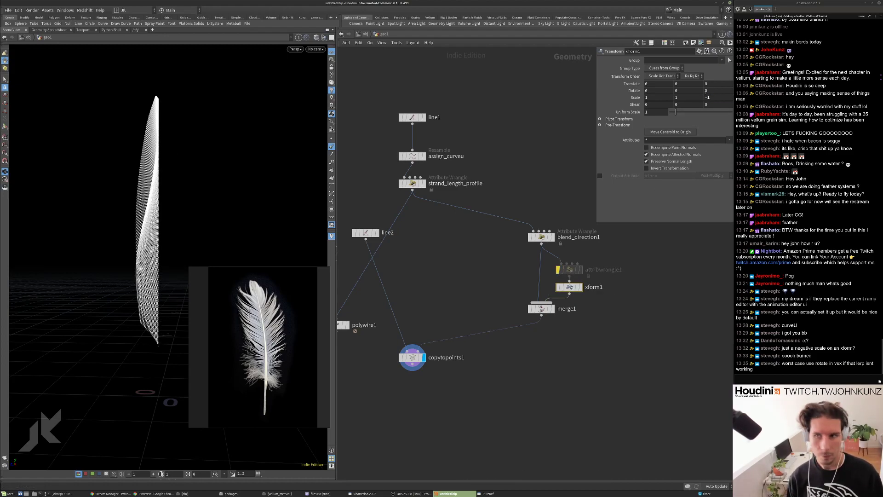
{"action": "left_click", "coordinate": [711, 97]}
{"action": "type", "text": "1"}
{"action": "key", "text": "Return"}
Try an X scale of -1, then delete the Transform and move attribwrangle1 back into place.
{"action": "left_click", "coordinate": [659, 96]}
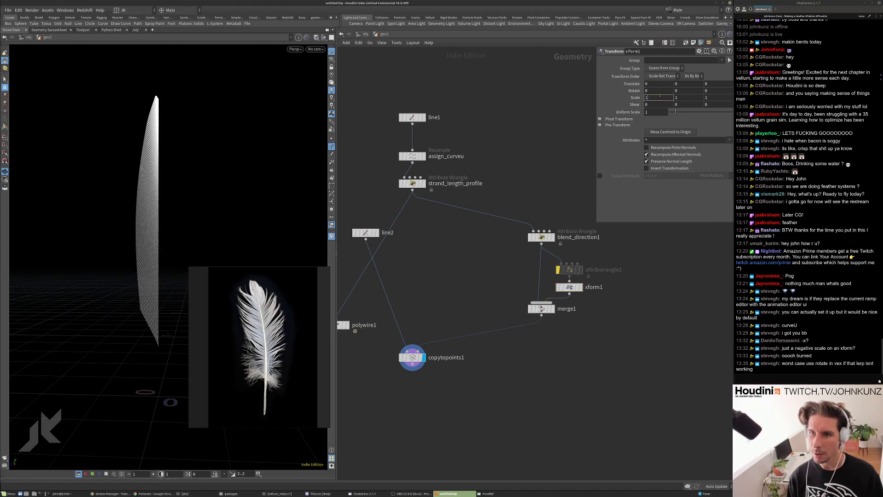
{"action": "type", "text": "-1"}
{"action": "key", "text": "Return"}
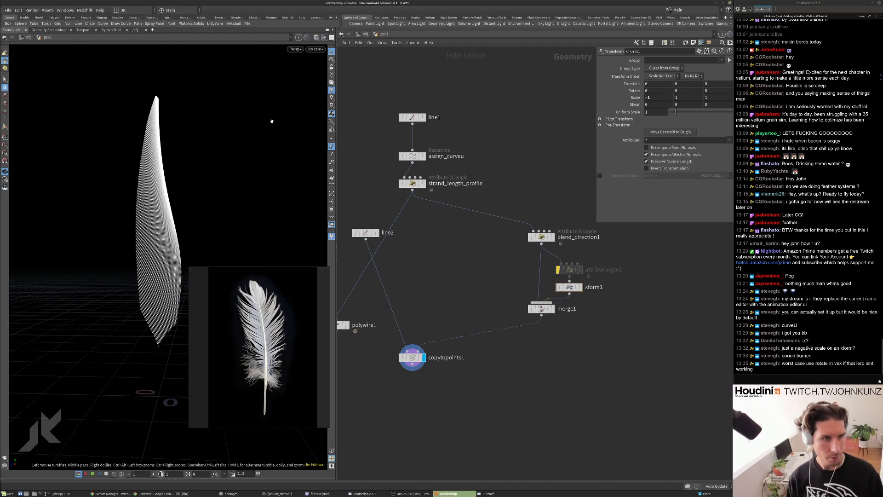
{"action": "key", "text": "Delete"}
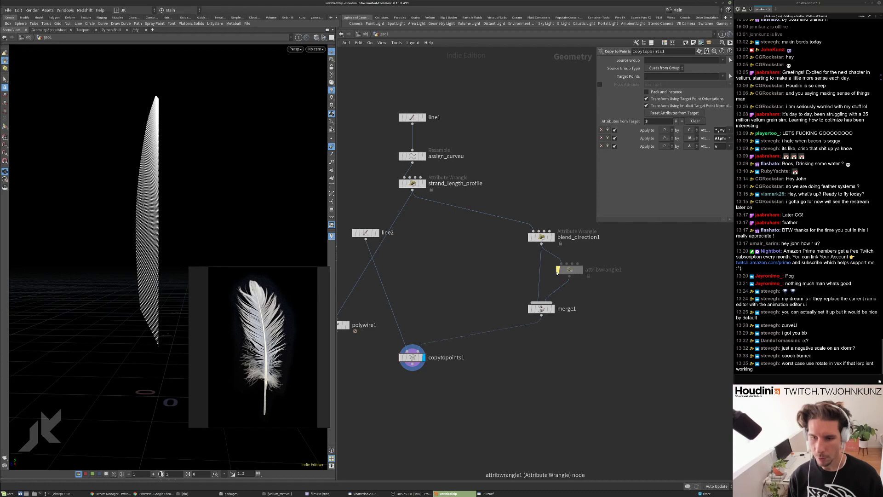
{"action": "left_click_drag", "start_coordinate": [569, 271], "coordinate": [568, 264]}
Raise strand_length_profile's last Profile ramp point from about 0.014 to 0.465.
{"action": "left_click", "coordinate": [541, 237]}
{"action": "middle_click_drag", "start_coordinate": [460, 247], "coordinate": [465, 283]}
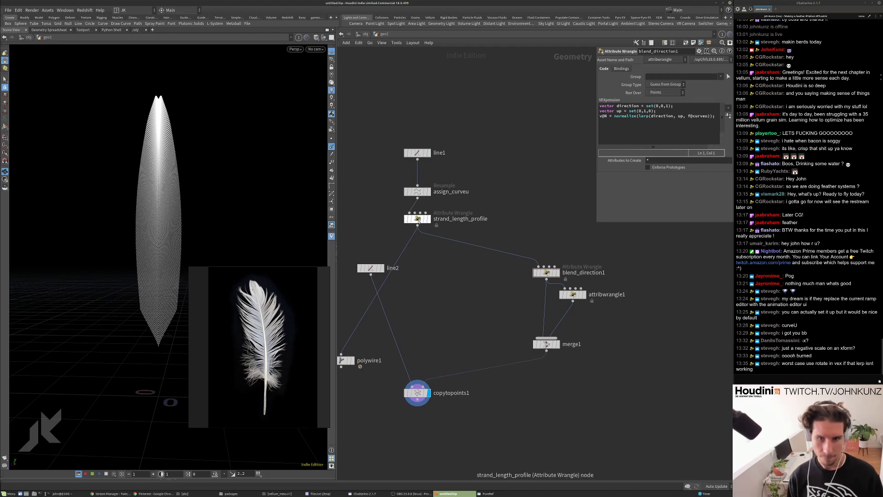
{"action": "left_click", "coordinate": [417, 218]}
{"action": "left_click", "coordinate": [725, 195]}
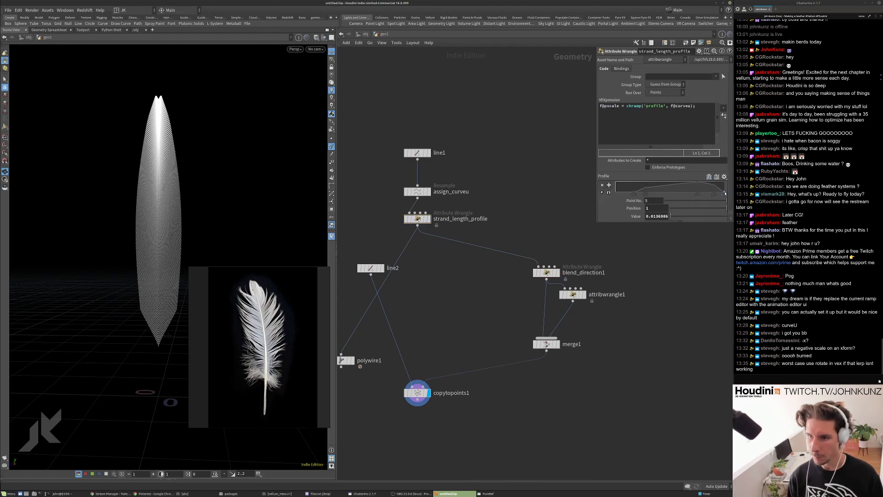
{"action": "left_click_drag", "start_coordinate": [724, 194], "coordinate": [726, 187]}
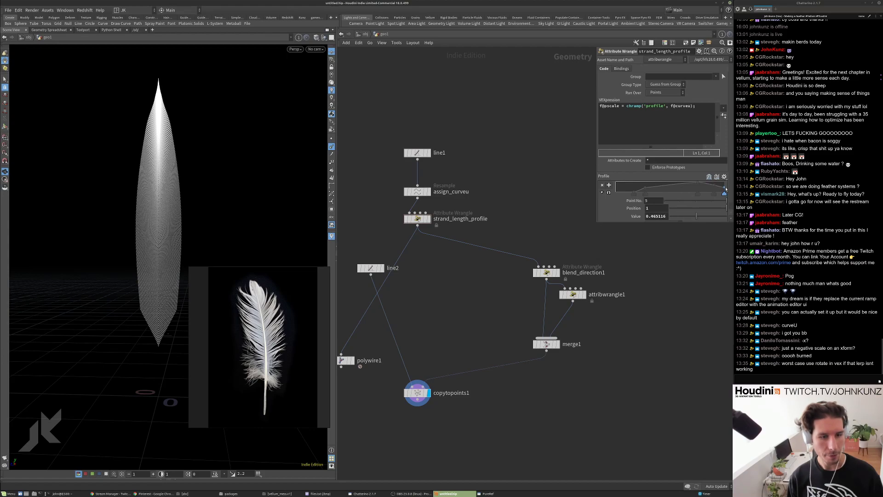
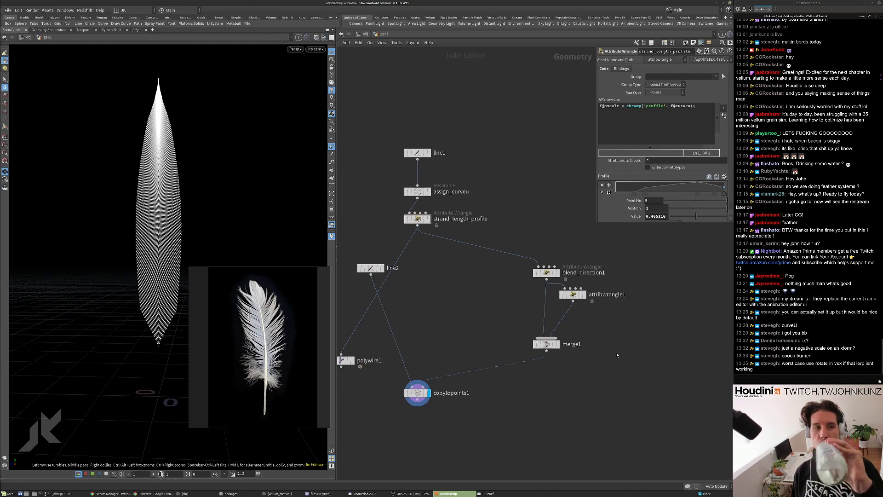
Bring copytopoints1 into view in the network and check its node info.
{"action": "mouse_move", "coordinate": [199, 211]}
{"action": "left_mouse_down"}
{"action": "mouse_move", "coordinate": [239, 201]}
{"action": "mouse_move", "coordinate": [206, 203]}
{"action": "left_mouse_up"}
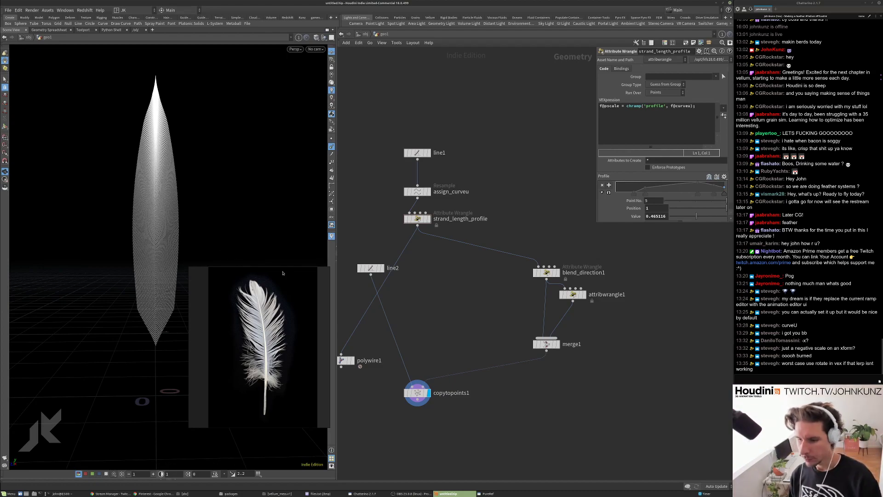
{"action": "middle_click_drag", "start_coordinate": [433, 269], "coordinate": [504, 189]}
{"action": "scroll", "coordinate": [494, 312], "scroll_direction": "up", "scroll_amount": 3}
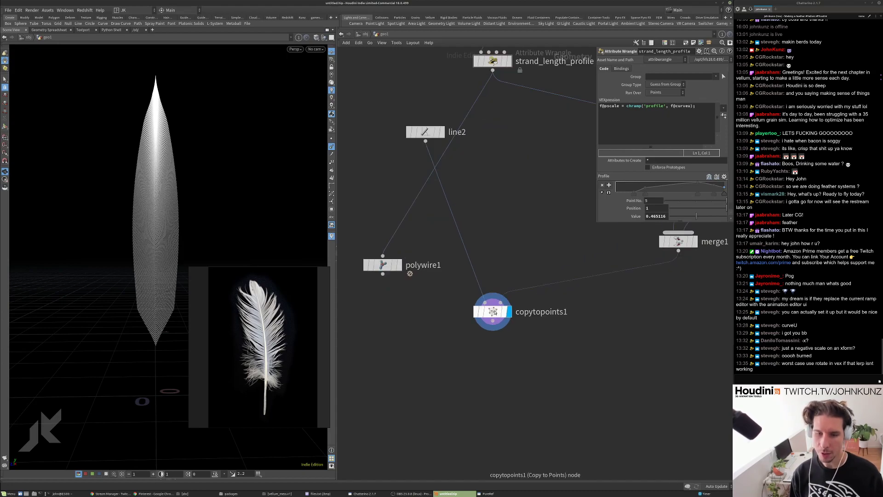
{"action": "middle_click", "coordinate": [494, 312]}
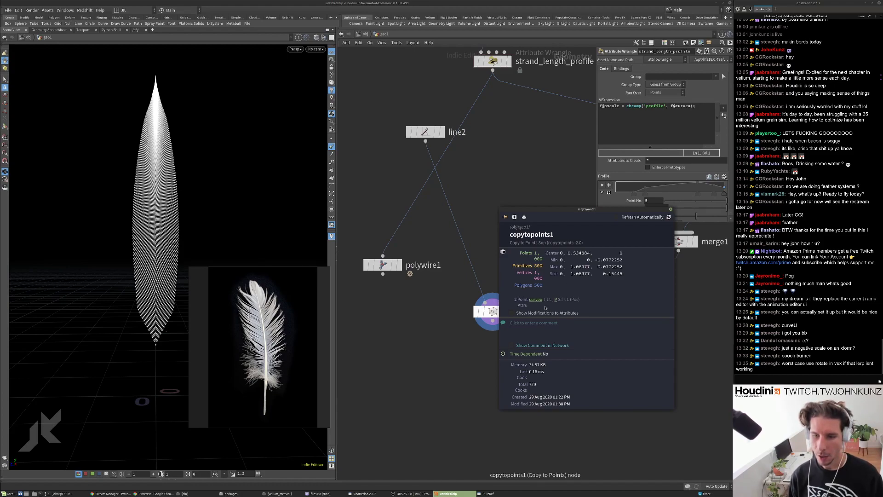
{"action": "left_click", "coordinate": [671, 210]}
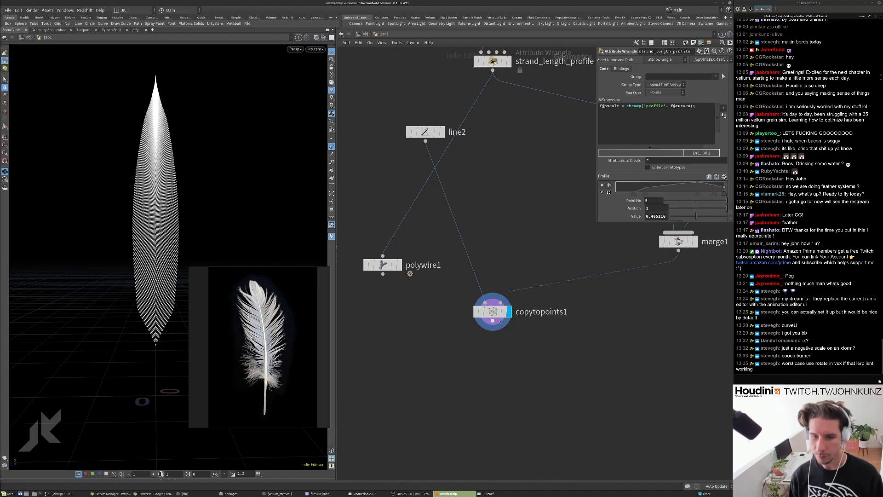
Select copytopoints1 and widen its floating parameter pane so the labels are readable.
{"action": "left_click", "coordinate": [492, 312]}
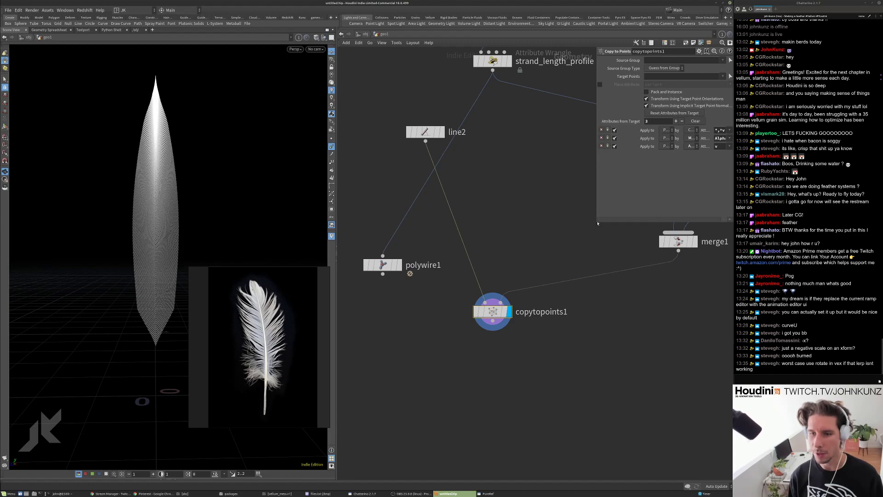
{"action": "left_click_drag", "start_coordinate": [598, 224], "coordinate": [469, 228]}
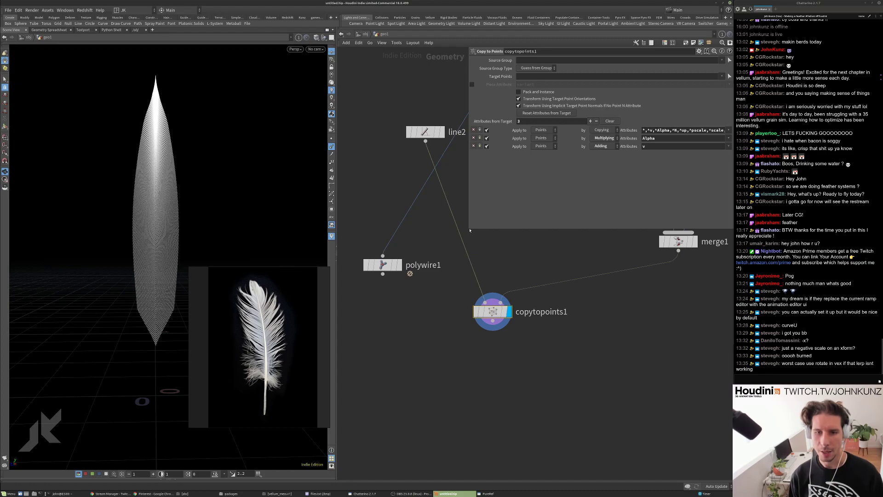
{"action": "left_click_drag", "start_coordinate": [468, 229], "coordinate": [445, 228]}
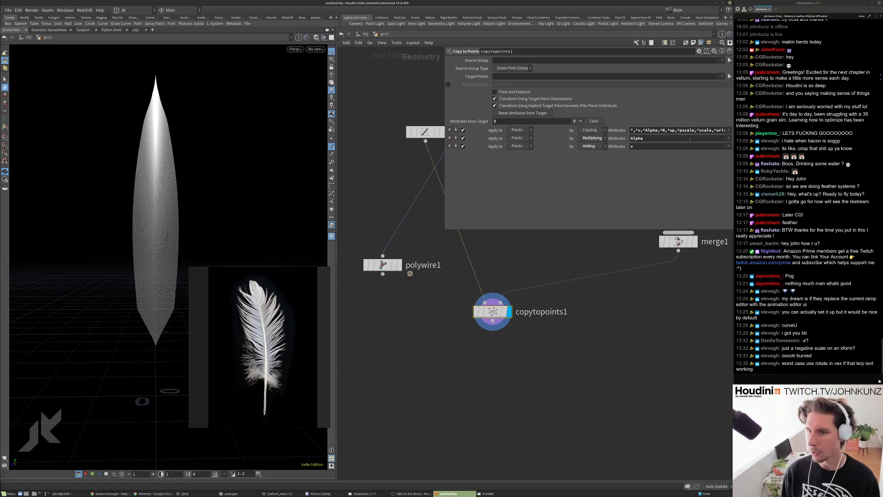
{"action": "left_click_drag", "start_coordinate": [445, 228], "coordinate": [362, 239]}
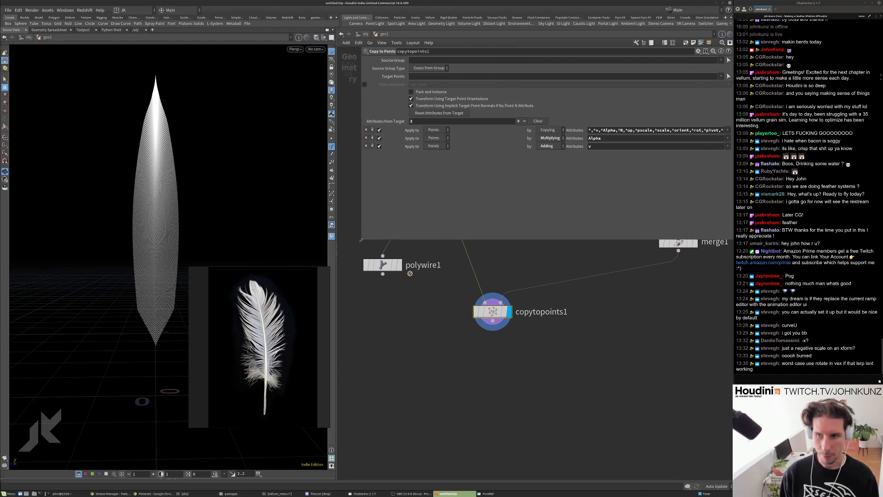
Read the full Attributes list (all except v, Alpha, N, up, pscale, scale, orient, rot, pivot).
{"action": "left_click", "coordinate": [658, 133]}
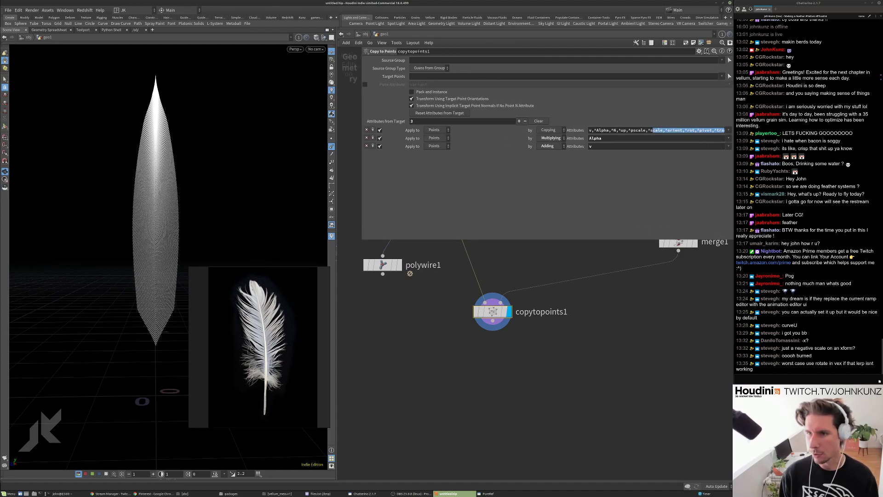
{"action": "double_click", "coordinate": [633, 133]}
{"action": "left_click_drag", "start_coordinate": [634, 136], "coordinate": [690, 130]}
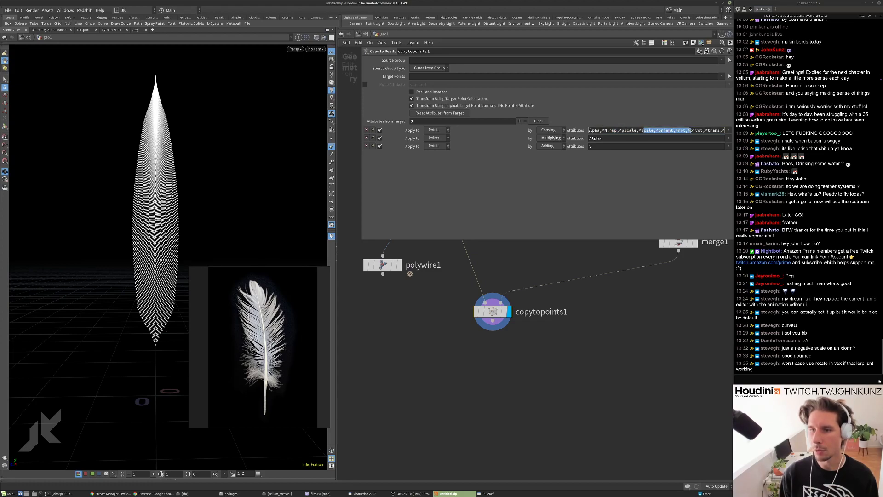
{"action": "left_click_drag", "start_coordinate": [624, 131], "coordinate": [574, 165]}
{"action": "left_click", "coordinate": [549, 347]}
{"action": "scroll", "coordinate": [488, 315], "scroll_direction": "down", "scroll_amount": 3}
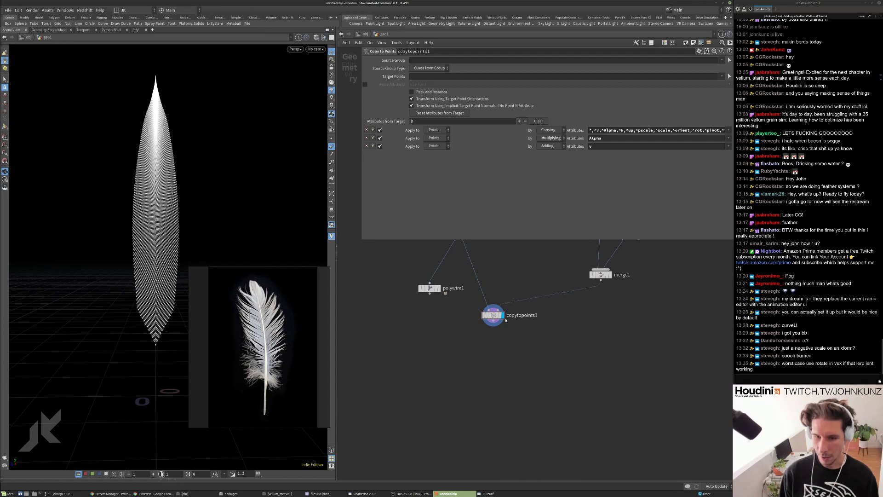
{"action": "middle_click", "coordinate": [492, 317]}
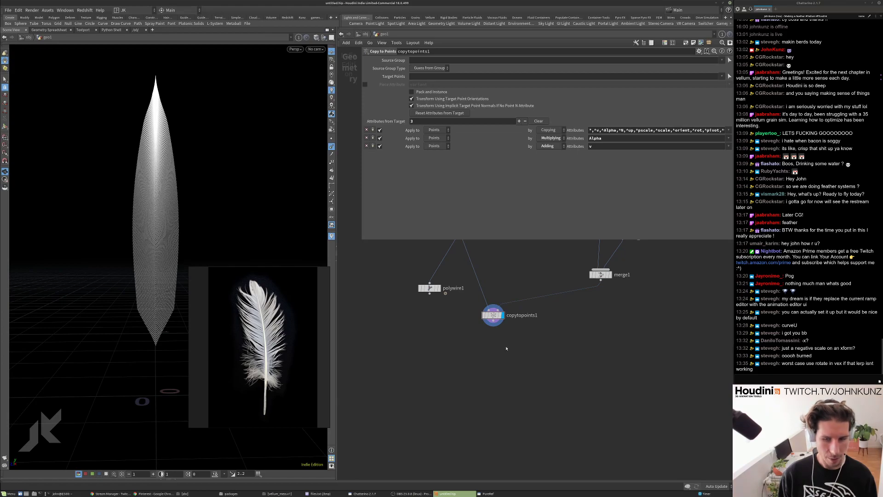
Place line2 beside copytopoints1 and move polywire1 up to shorten its wire.
{"action": "middle_click_drag", "start_coordinate": [513, 354], "coordinate": [520, 399]}
{"action": "scroll", "coordinate": [523, 395], "scroll_direction": "down", "scroll_amount": 3}
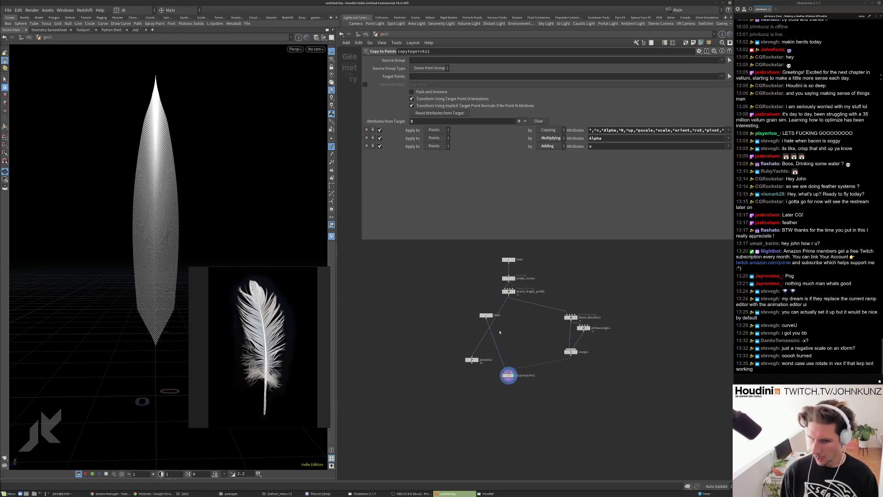
{"action": "scroll", "coordinate": [491, 316], "scroll_direction": "up", "scroll_amount": 2}
{"action": "left_click_drag", "start_coordinate": [488, 316], "coordinate": [484, 406]}
{"action": "middle_click_drag", "start_coordinate": [484, 406], "coordinate": [517, 379]}
{"action": "left_click_drag", "start_coordinate": [487, 393], "coordinate": [487, 348]}
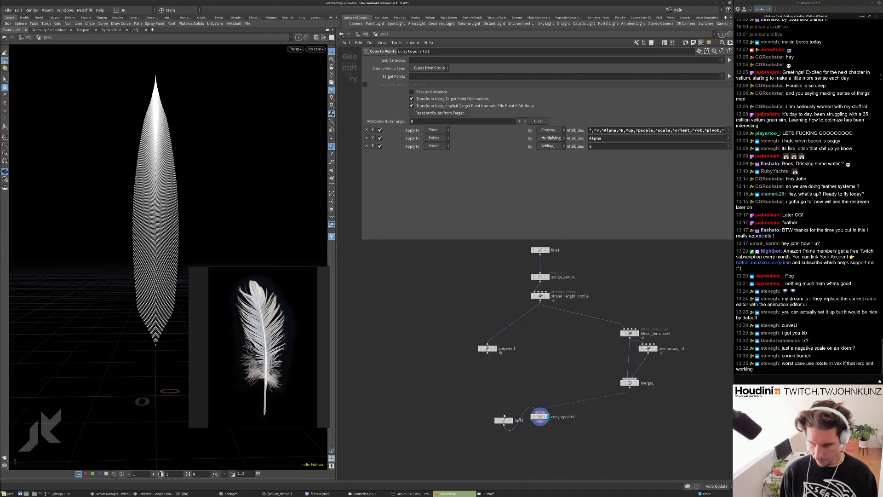
{"action": "left_click_drag", "start_coordinate": [505, 419], "coordinate": [482, 396]}
{"action": "scroll", "coordinate": [677, 350], "scroll_direction": "up", "scroll_amount": 3}
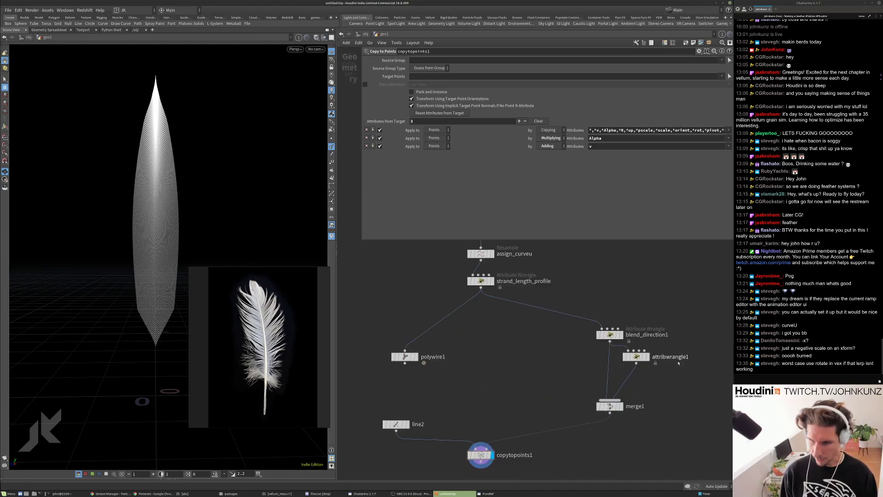
{"action": "middle_click_drag", "start_coordinate": [682, 378], "coordinate": [668, 356]}
Rename attribwrangle1 to mirror_N_along_Z_axis.
{"action": "double_click", "coordinate": [658, 335]}
{"action": "type", "text": "mirror_"}
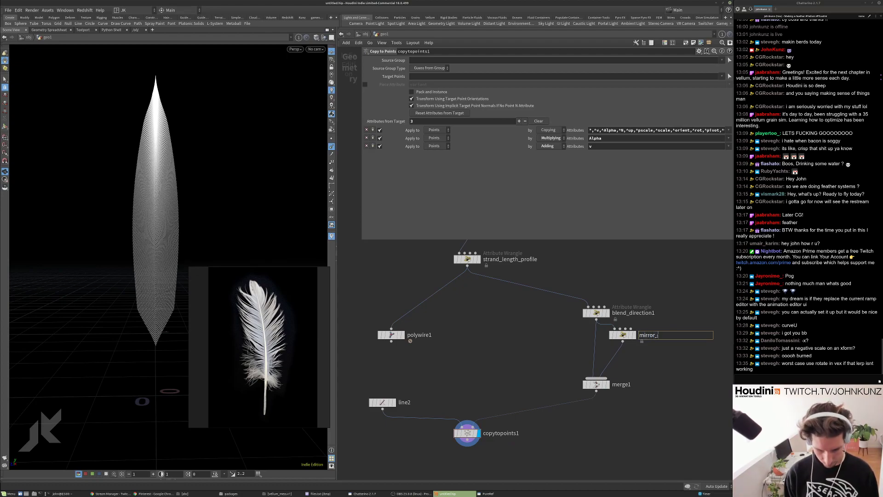
{"action": "type", "text": "N_along_"}
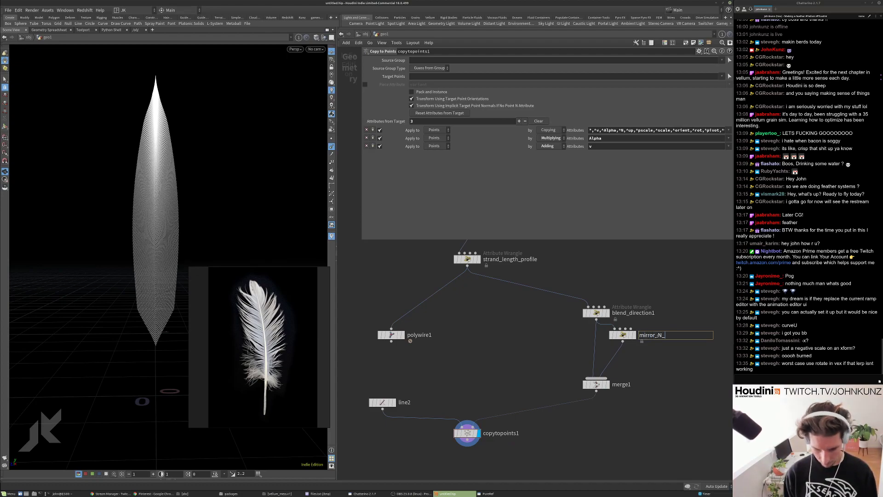
{"action": "type", "text": "Z"}
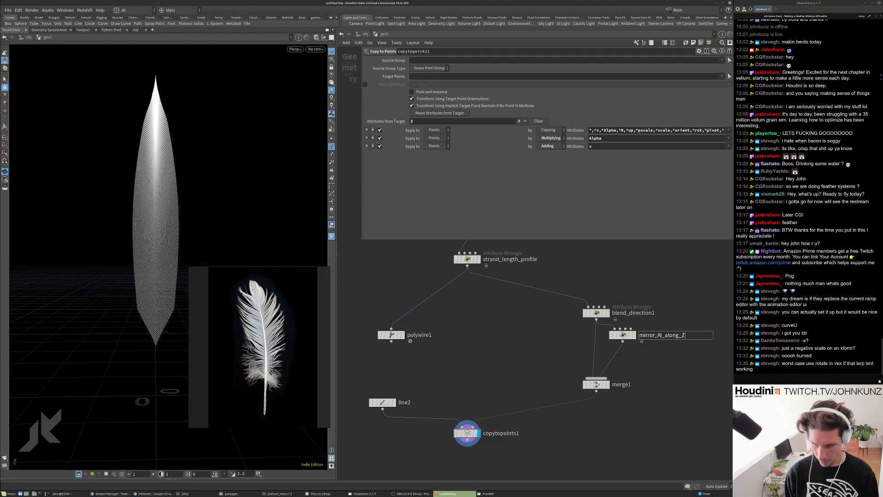
{"action": "type", "text": "_axis"}
{"action": "key", "text": "Return"}
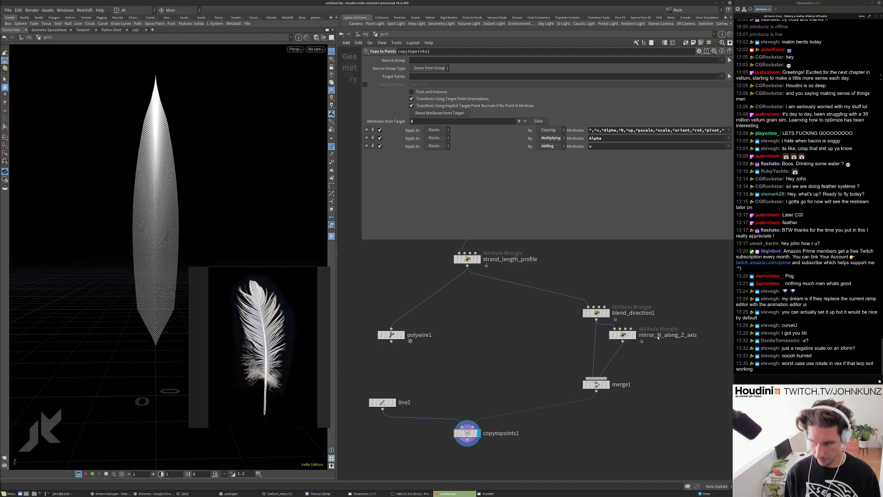
{"action": "scroll", "coordinate": [642, 390], "scroll_direction": "down", "scroll_amount": 4}
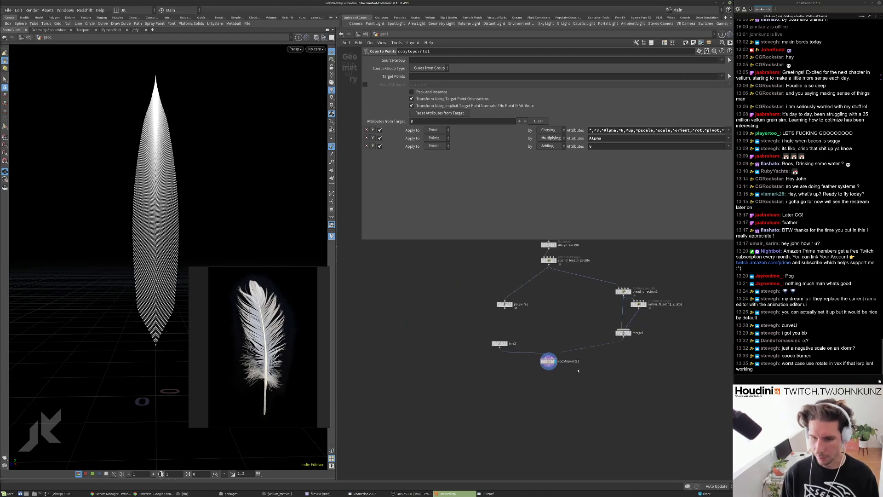
Pan the node graph and orbit the viewport to review the copied feather barbs.
{"action": "scroll", "coordinate": [572, 407], "scroll_direction": "up", "scroll_amount": 3}
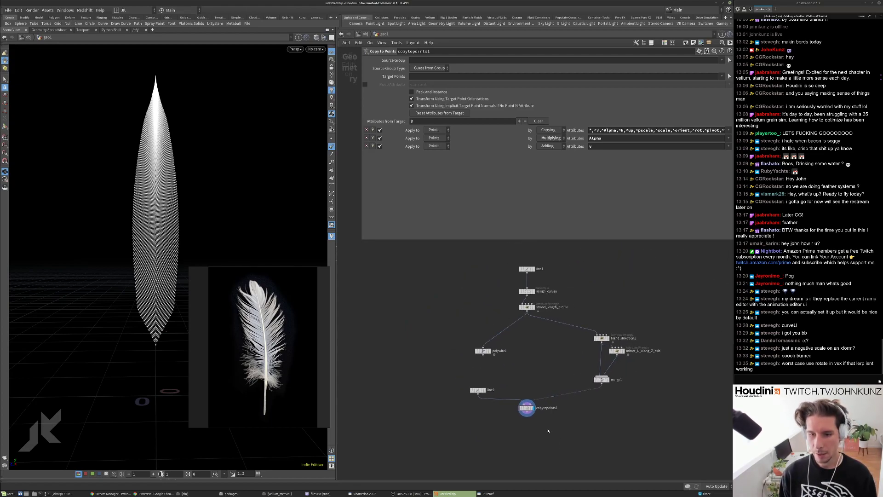
{"action": "middle_click_drag", "start_coordinate": [488, 428], "coordinate": [465, 415]}
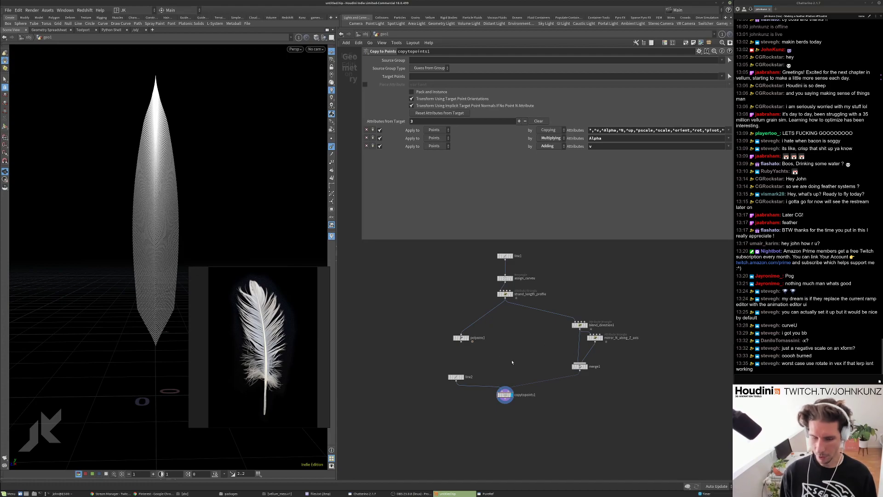
{"action": "middle_click_drag", "start_coordinate": [499, 368], "coordinate": [501, 355]}
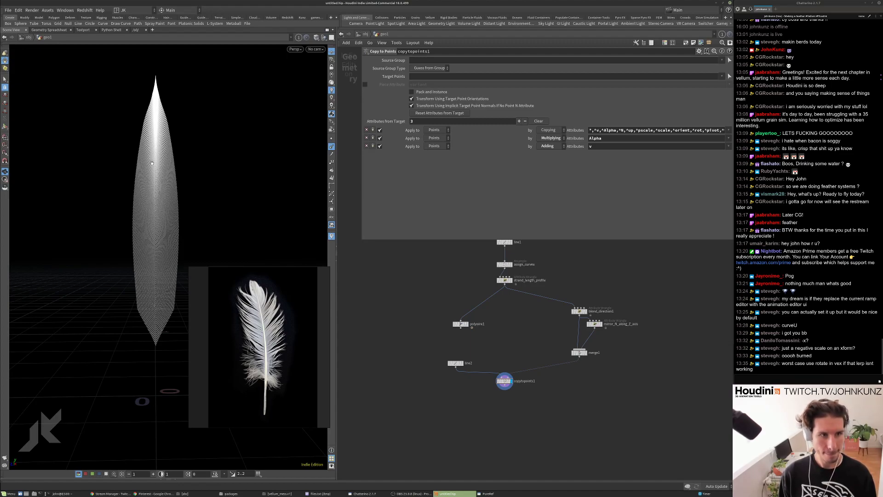
{"action": "left_click_drag", "start_coordinate": [141, 275], "coordinate": [110, 297]}
{"action": "middle_click_drag", "start_coordinate": [535, 413], "coordinate": [535, 394]}
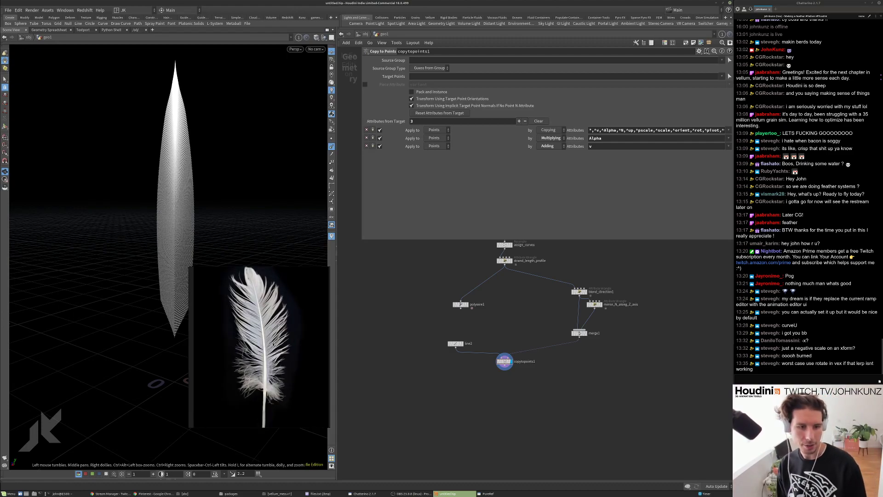
{"action": "scroll", "coordinate": [595, 401], "scroll_direction": "up", "scroll_amount": 3}
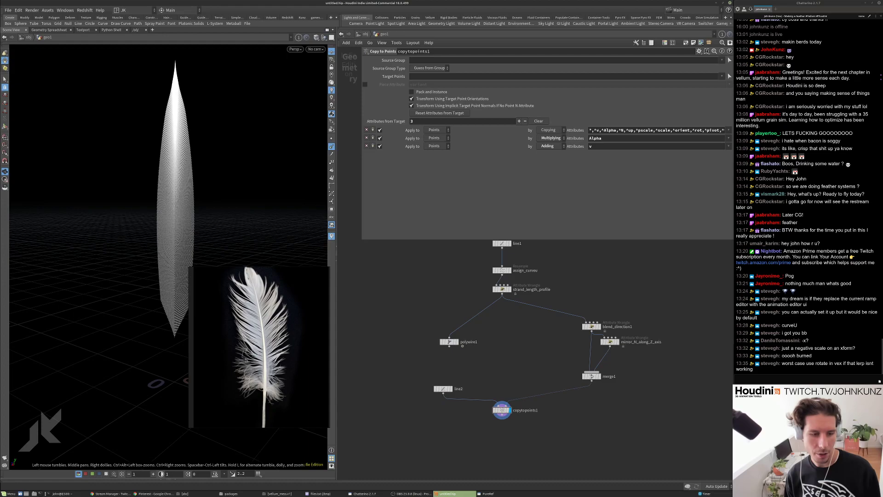
{"action": "scroll", "coordinate": [255, 372], "scroll_direction": "up", "scroll_amount": 3}
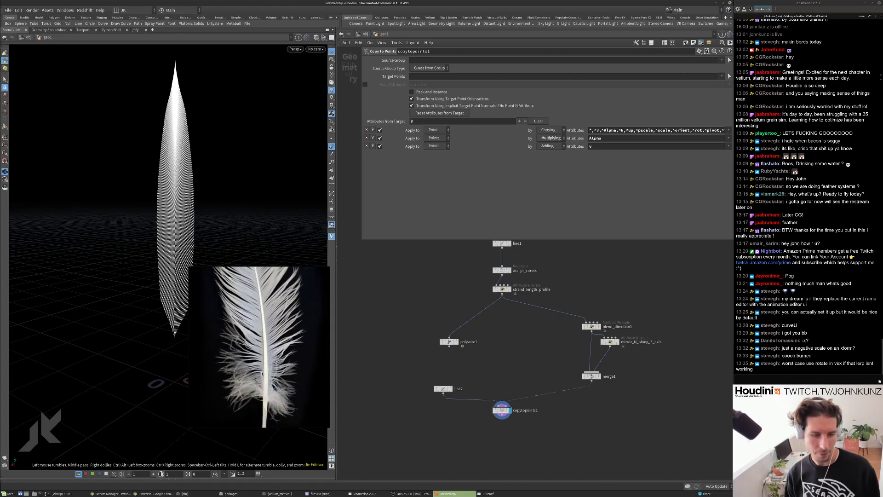
{"action": "scroll", "coordinate": [245, 360], "scroll_direction": "down", "scroll_amount": 1}
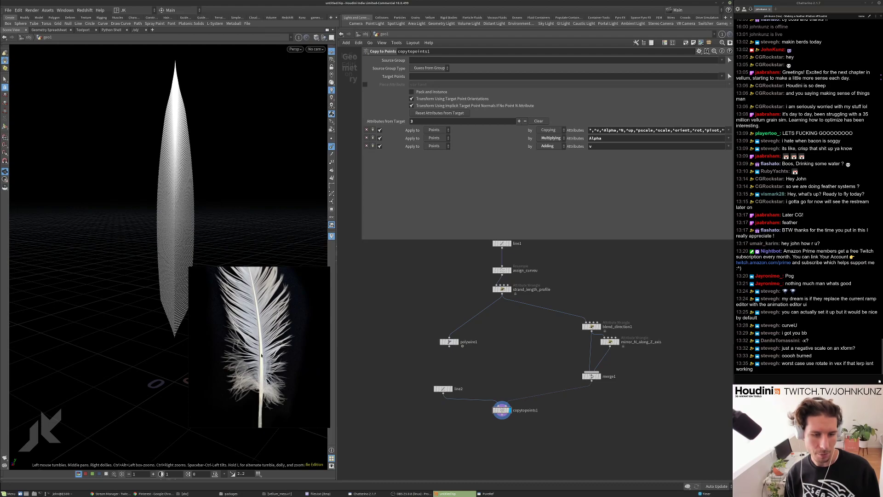
{"action": "scroll", "coordinate": [251, 362], "scroll_direction": "down", "scroll_amount": 1}
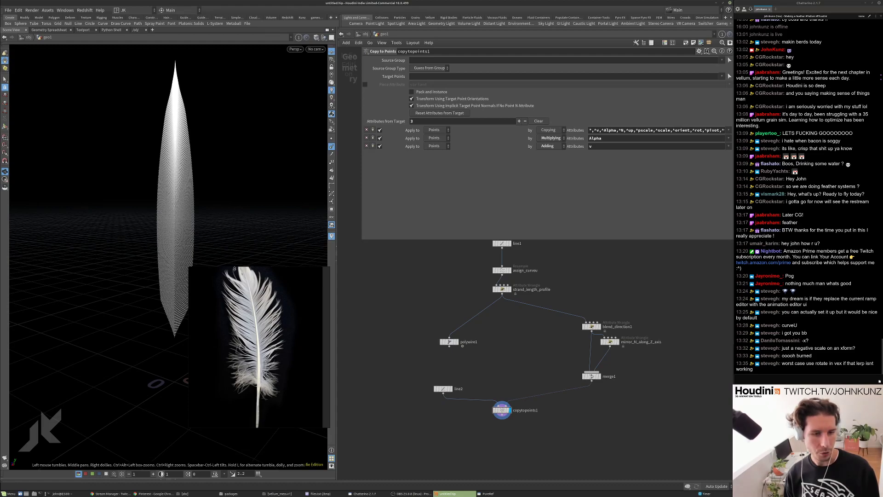
Reveal the nodes above assign_curveu and orbit to face the full feather vane.
{"action": "middle_click_drag", "start_coordinate": [492, 421], "coordinate": [493, 417]}
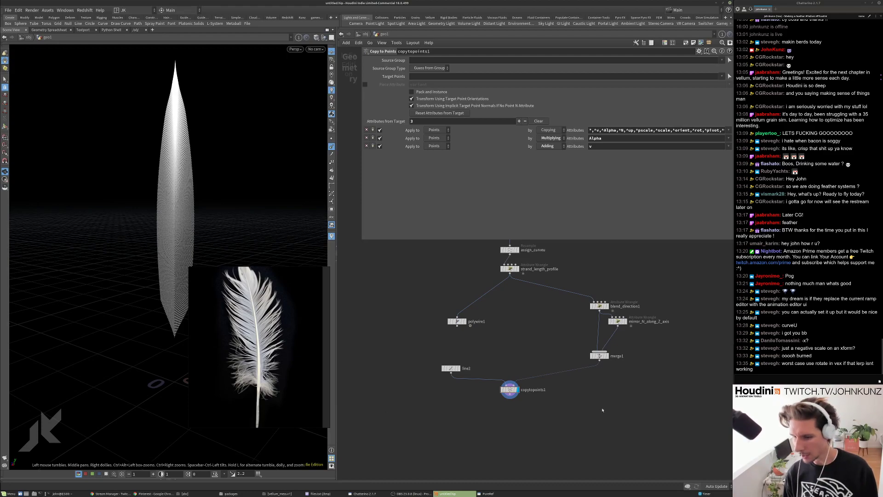
{"action": "middle_click_drag", "start_coordinate": [603, 410], "coordinate": [602, 425]}
{"action": "left_click_drag", "start_coordinate": [185, 247], "coordinate": [211, 240]}
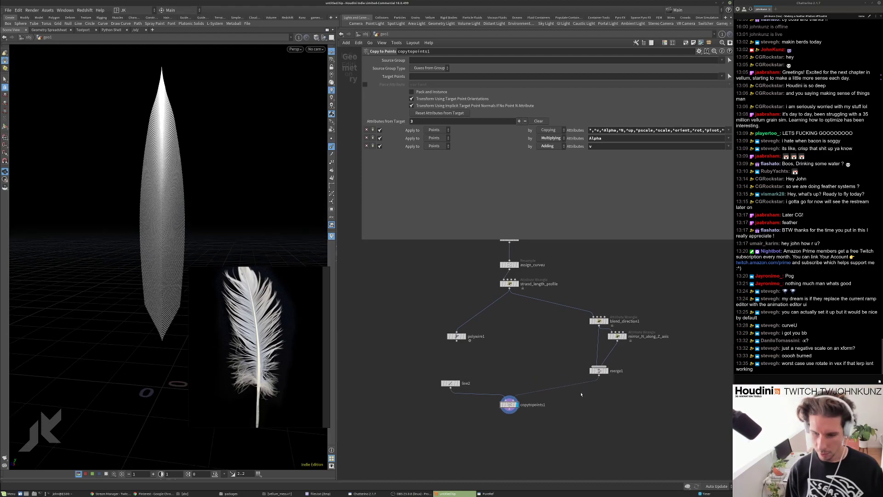
{"action": "middle_click_drag", "start_coordinate": [580, 393], "coordinate": [598, 388]}
{"action": "scroll", "coordinate": [562, 413], "scroll_direction": "up", "scroll_amount": 2}
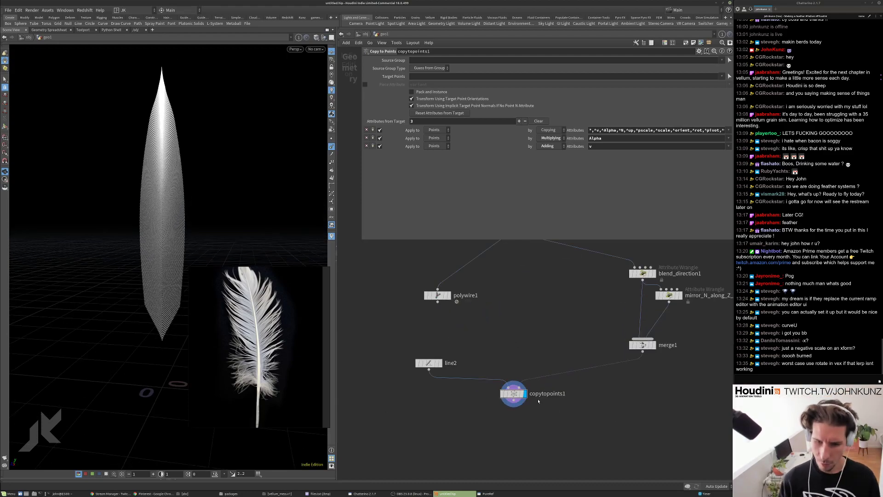
{"action": "scroll", "coordinate": [537, 401], "scroll_direction": "down", "scroll_amount": 2}
{"action": "middle_click_drag", "start_coordinate": [546, 413], "coordinate": [540, 407]}
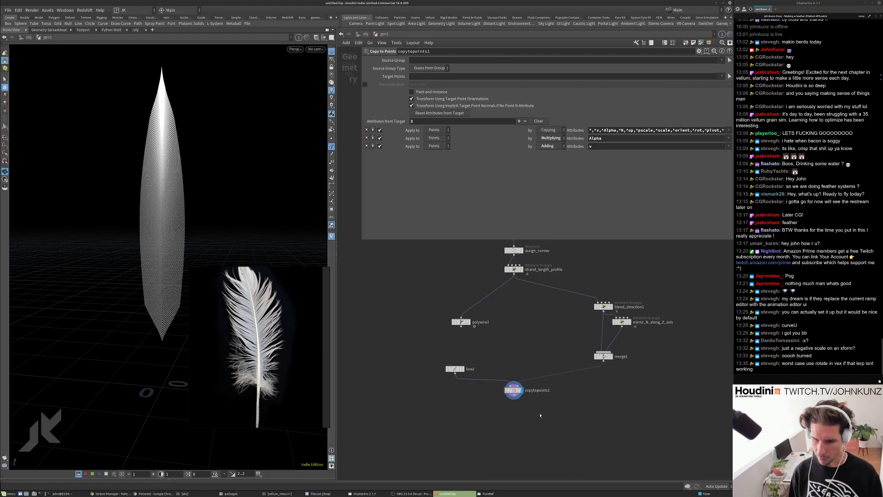
Add a Vellum Configure Hair node, vellumhair1, directly under copytopoints1 and display it.
{"action": "key", "text": "Tab"}
{"action": "type", "text": "vell"}
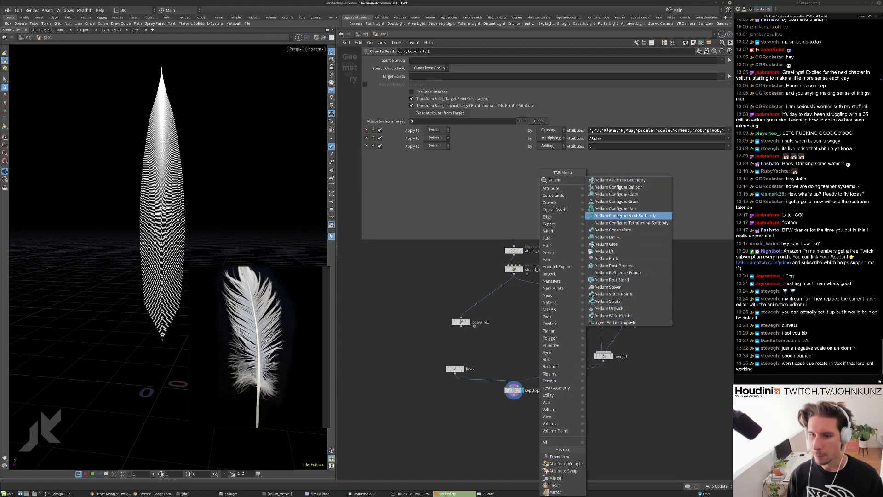
{"action": "left_click", "coordinate": [612, 209]}
{"action": "left_click", "coordinate": [542, 429]}
{"action": "scroll", "coordinate": [541, 429], "scroll_direction": "up", "scroll_amount": 3}
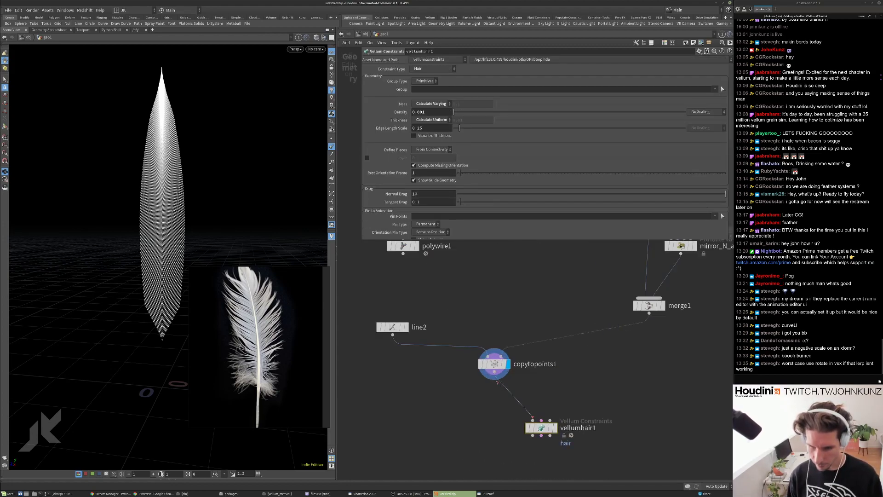
{"action": "left_click", "coordinate": [551, 428]}
{"action": "left_click_drag", "start_coordinate": [542, 428], "coordinate": [495, 417]}
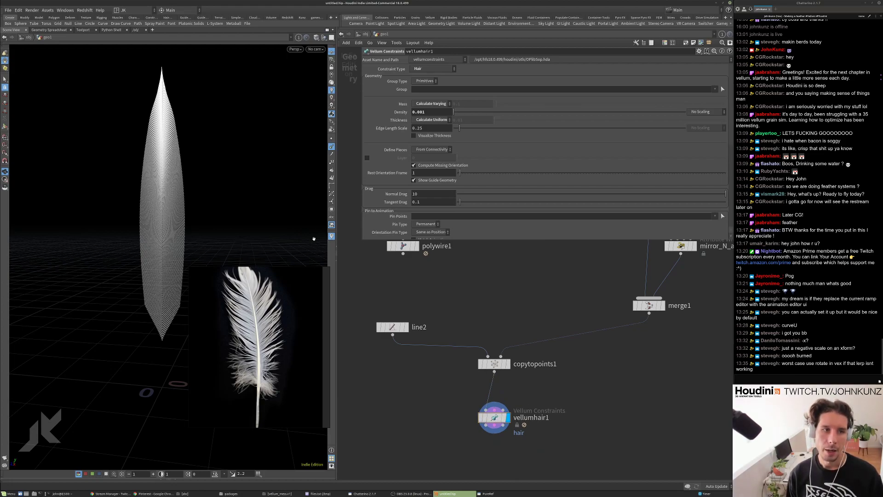
{"action": "scroll", "coordinate": [461, 292], "scroll_direction": "down", "scroll_amount": 2}
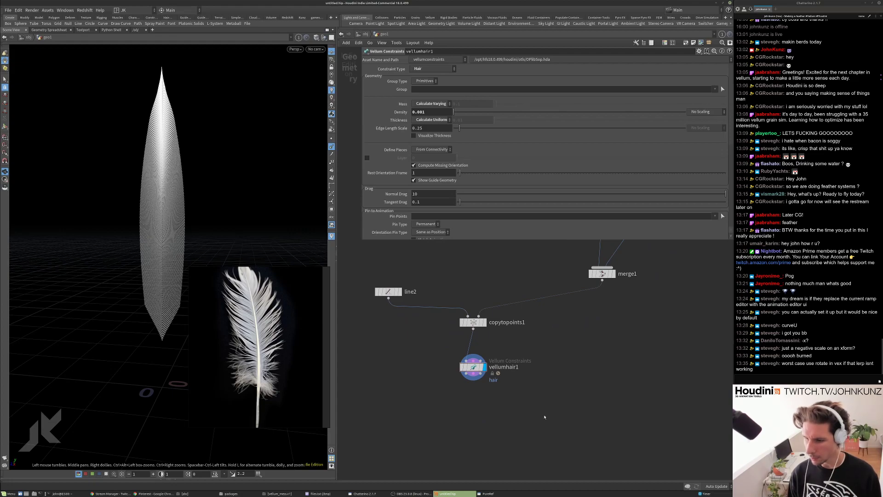
Add a Vellum Solver below vellumhair1 and display its result.
{"action": "key", "text": "Tab"}
{"action": "type", "text": "vellu"}
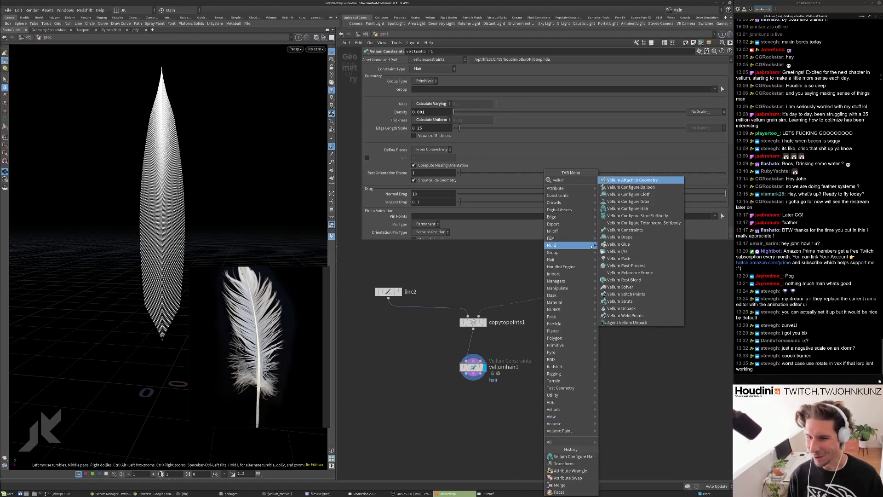
{"action": "left_click", "coordinate": [618, 287]}
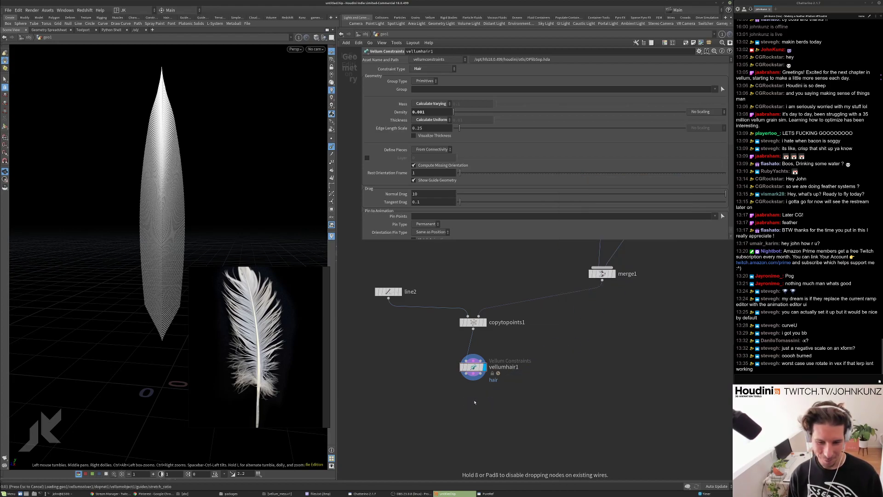
{"action": "left_click", "coordinate": [465, 396]}
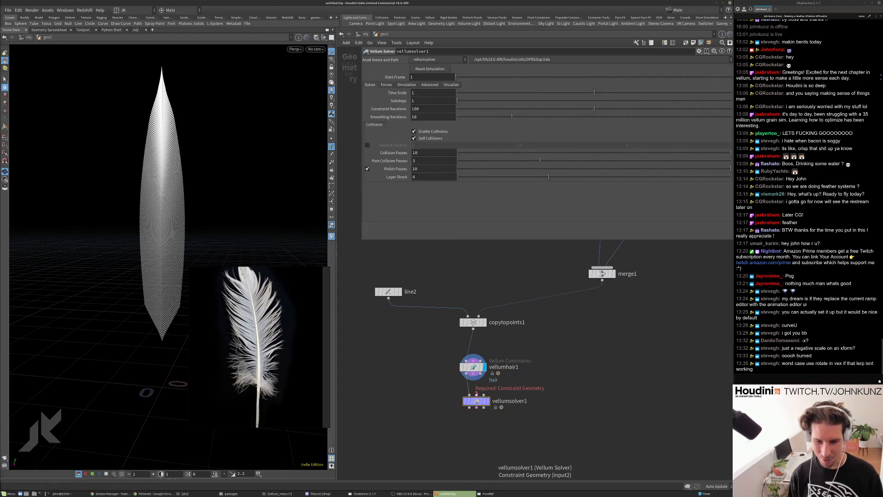
{"action": "left_click", "coordinate": [487, 400]}
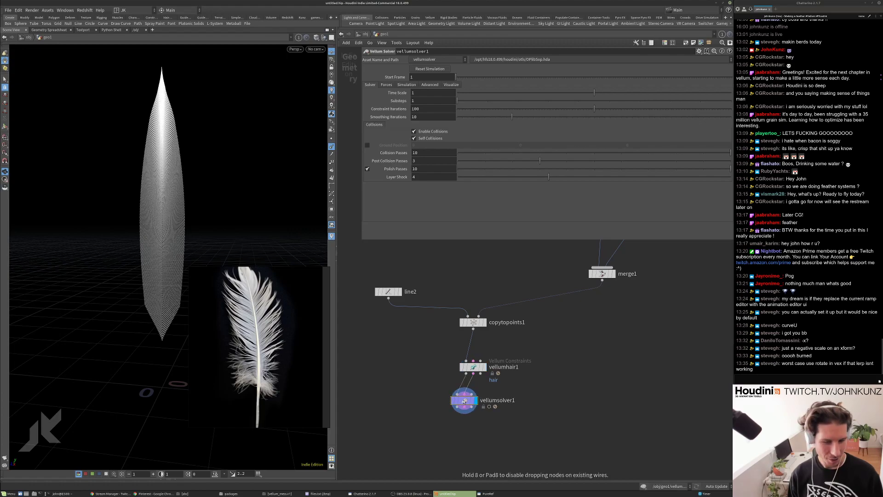
{"action": "left_click_drag", "start_coordinate": [473, 401], "coordinate": [470, 400]}
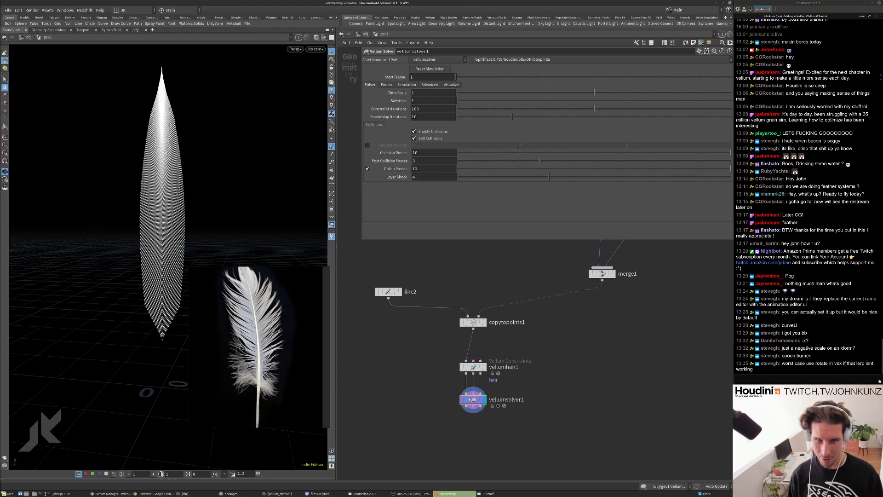
Set vellumsolver1's Gravity Y to 0 on the Forces tab.
{"action": "left_click", "coordinate": [386, 85]}
{"action": "left_click", "coordinate": [571, 92]}
{"action": "type", "text": "0"}
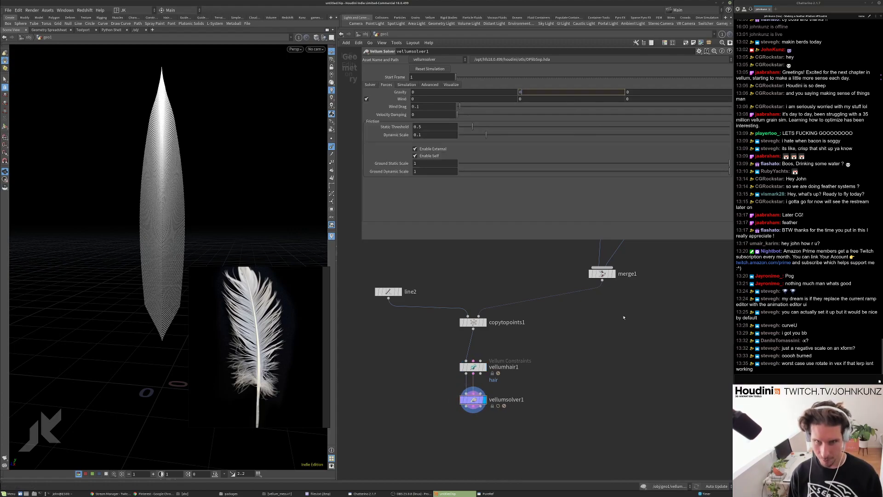
{"action": "key", "text": "Return"}
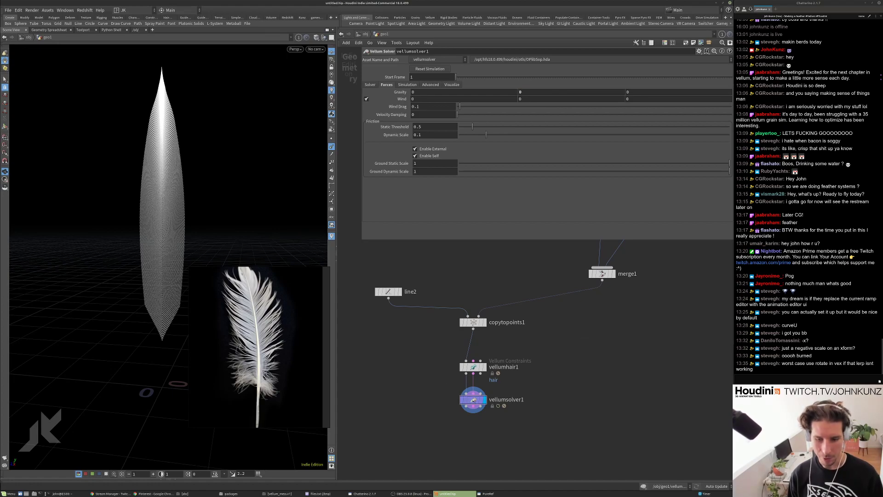
Inside the solver, wire a POP Force with noise Amplitude 1 into force_output.
{"action": "double_click", "coordinate": [473, 399]}
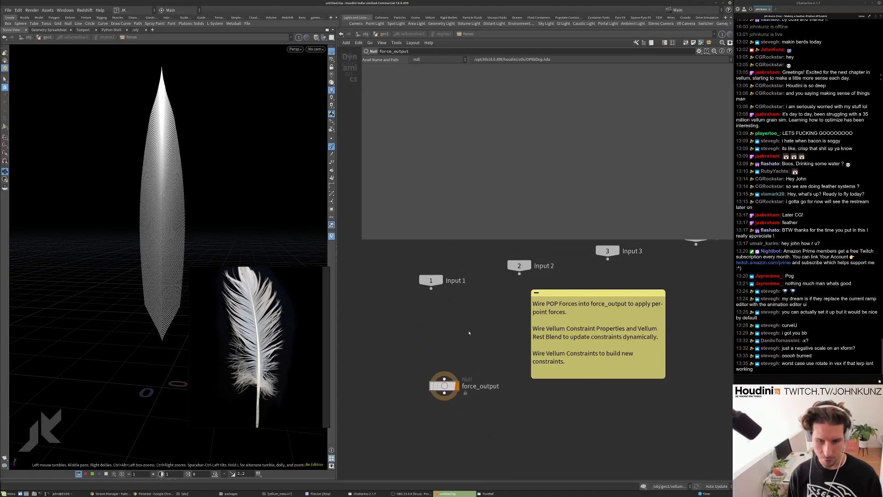
{"action": "key", "text": "Tab"}
{"action": "type", "text": "for"}
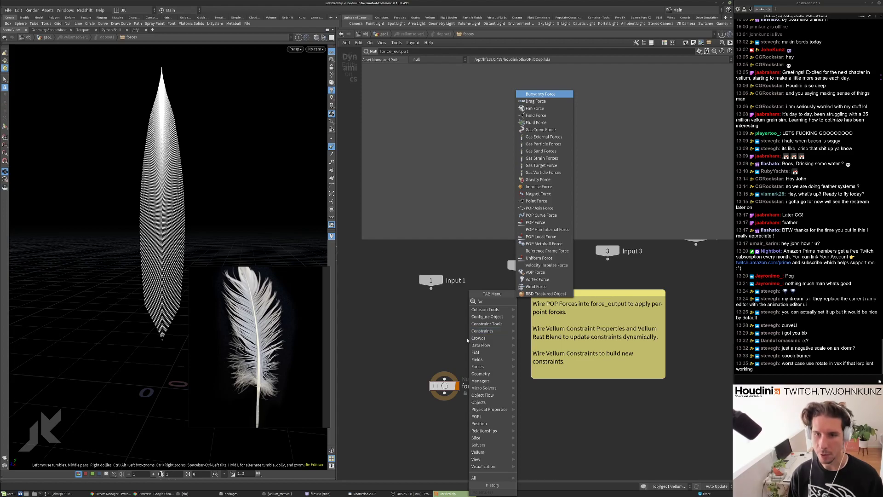
{"action": "left_click", "coordinate": [536, 222]}
{"action": "left_click", "coordinate": [450, 328]}
{"action": "left_click_drag", "start_coordinate": [450, 336], "coordinate": [445, 379]}
{"action": "key", "text": "l"}
{"action": "left_click", "coordinate": [419, 122]}
{"action": "type", "text": "1"}
{"action": "key", "text": "Return"}
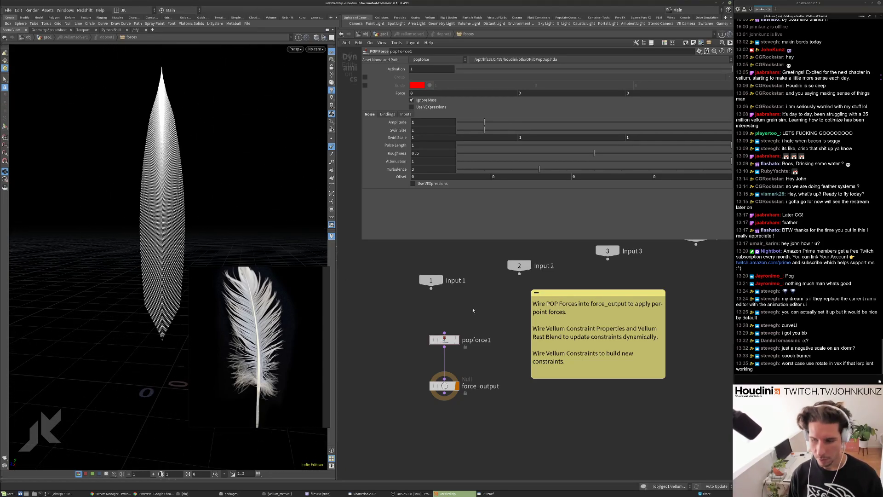
Return to geo1 and tuck vellumhair1 and vellumsolver1 closer under copytopoints1.
{"action": "key", "text": "u"}
{"action": "key", "text": "u"}
{"action": "key", "text": "u"}
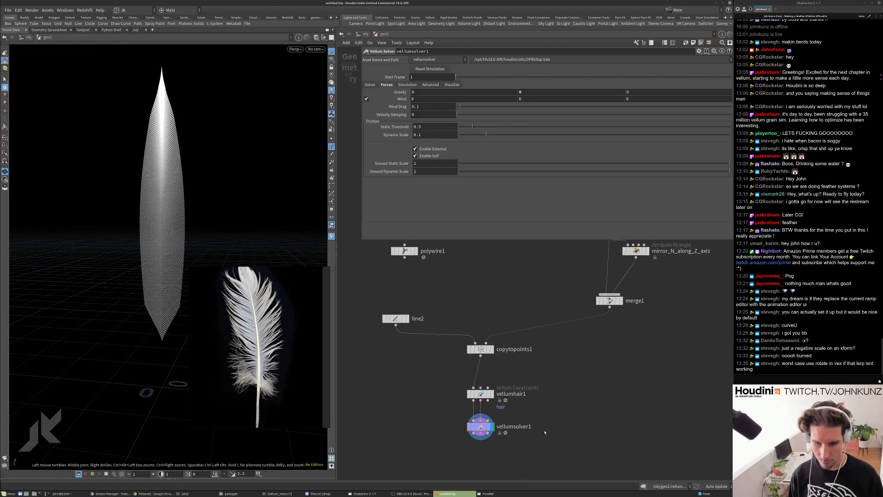
{"action": "left_click_drag", "start_coordinate": [503, 425], "coordinate": [484, 362]}
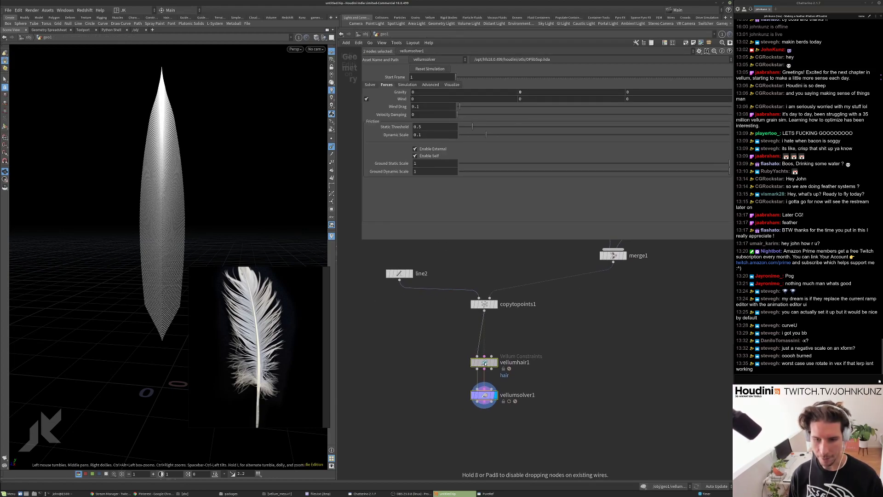
{"action": "left_click", "coordinate": [415, 335]}
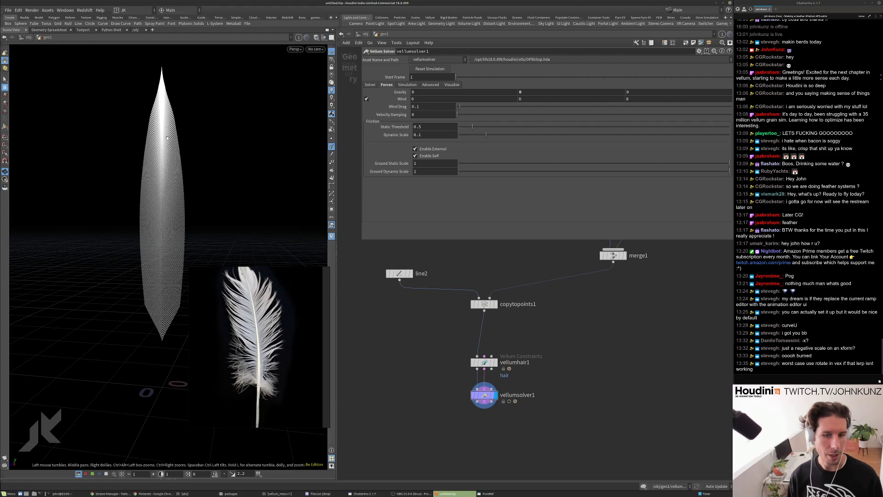
{"action": "left_click_drag", "start_coordinate": [483, 362], "coordinate": [484, 340]}
{"action": "scroll", "coordinate": [378, 145], "scroll_direction": "down", "scroll_amount": 3}
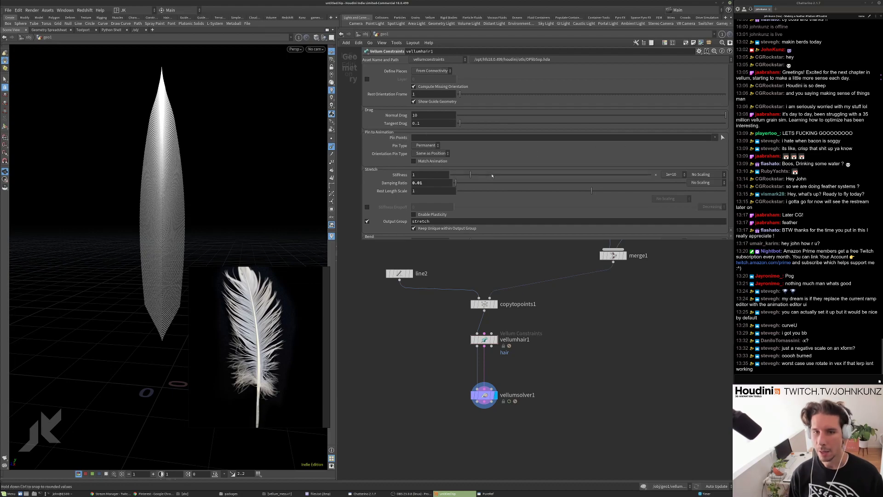
{"action": "scroll", "coordinate": [486, 360], "scroll_direction": "up", "scroll_amount": 3}
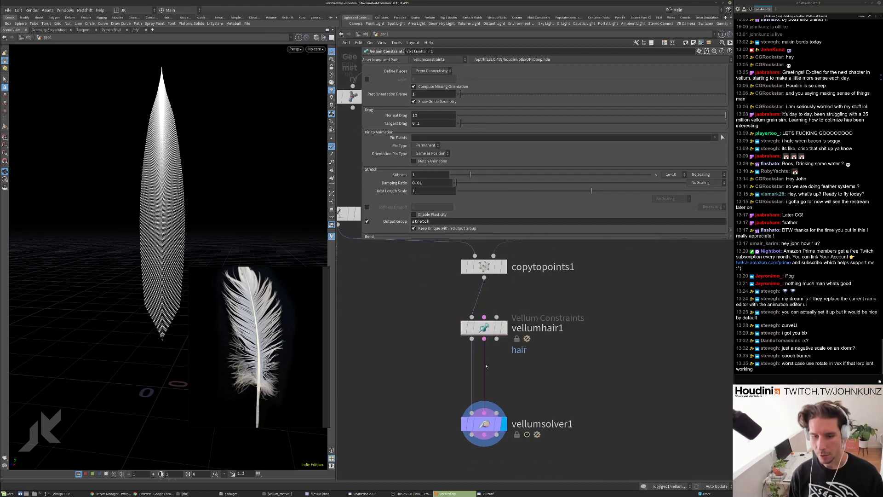
{"action": "scroll", "coordinate": [485, 371], "scroll_direction": "down", "scroll_amount": 3}
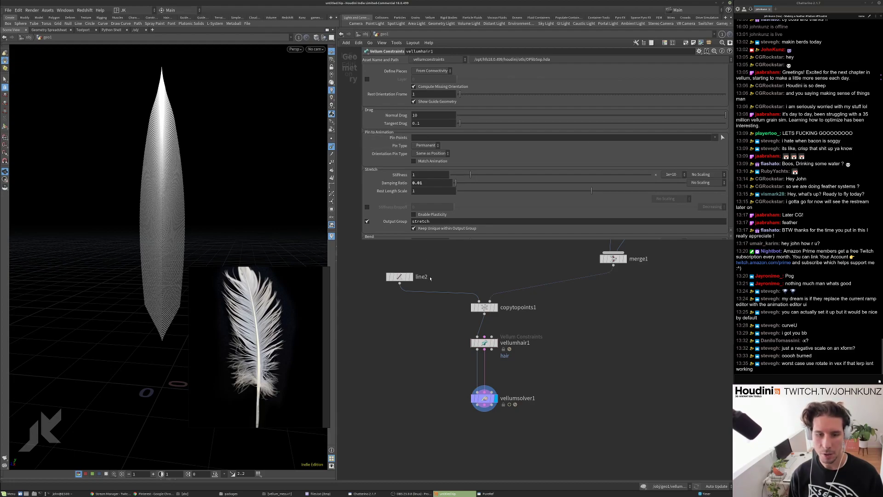
{"action": "scroll", "coordinate": [430, 293], "scroll_direction": "up", "scroll_amount": 3}
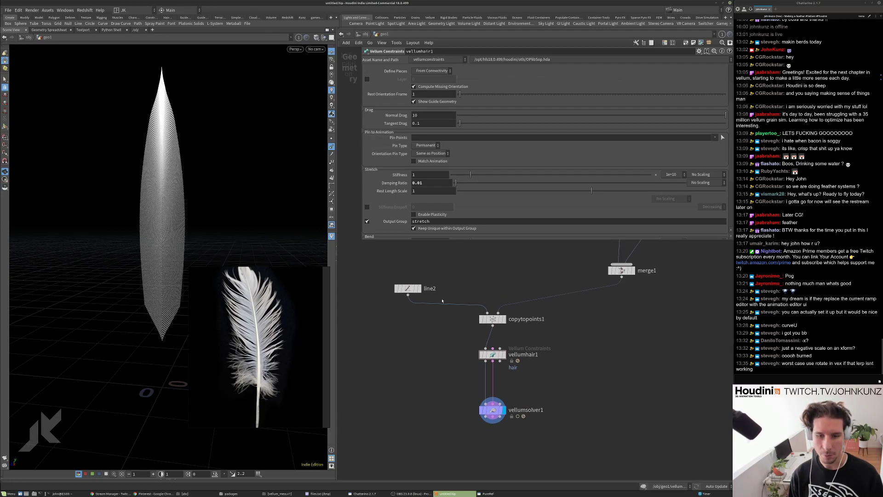
Display and frame line2's two-point base line, then search for a Group node.
{"action": "left_click", "coordinate": [412, 286]}
{"action": "left_click", "coordinate": [396, 286]}
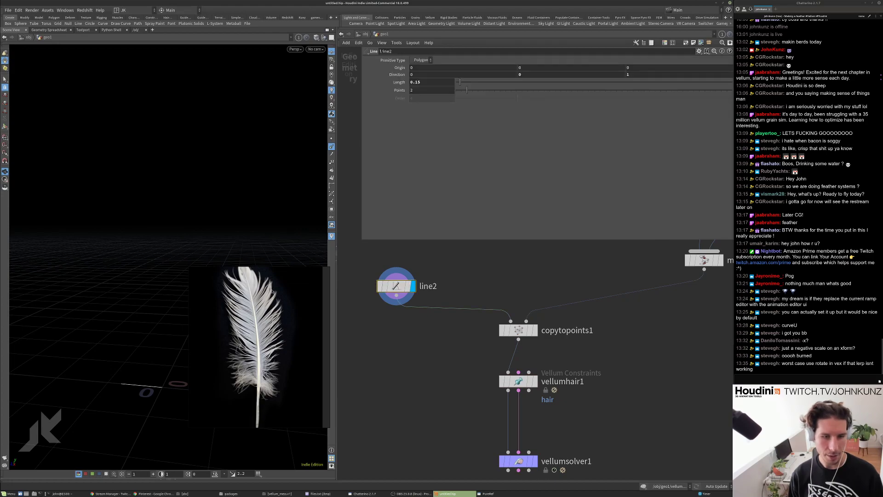
{"action": "key", "text": "g"}
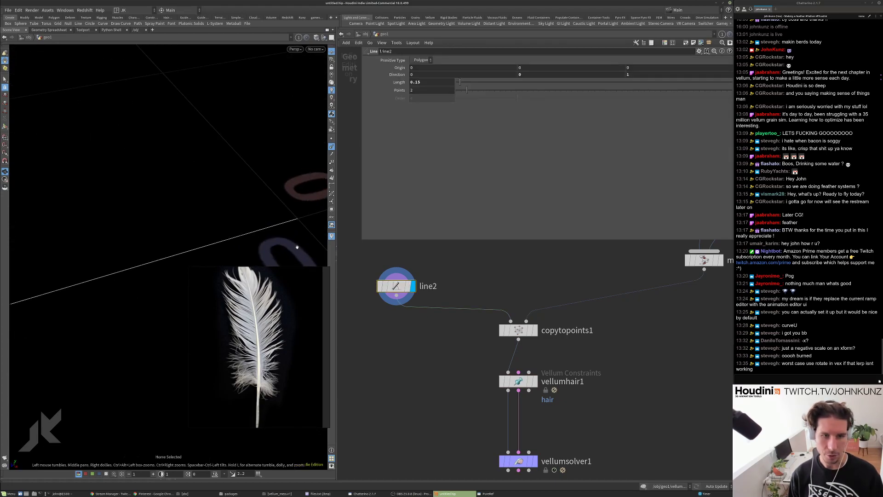
{"action": "key", "text": "Tab"}
{"action": "type", "text": "gr"}
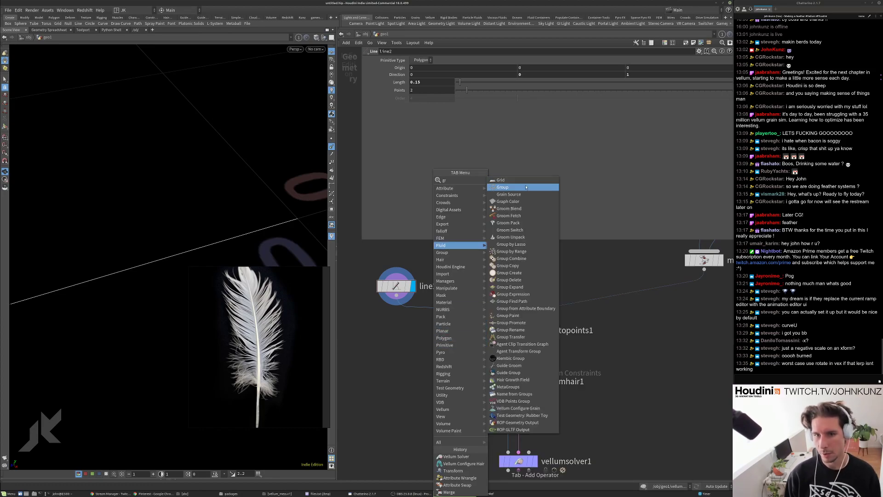
Insert a Group node, group1, between line2 and copytopoints1 and display it.
{"action": "left_click", "coordinate": [525, 187]}
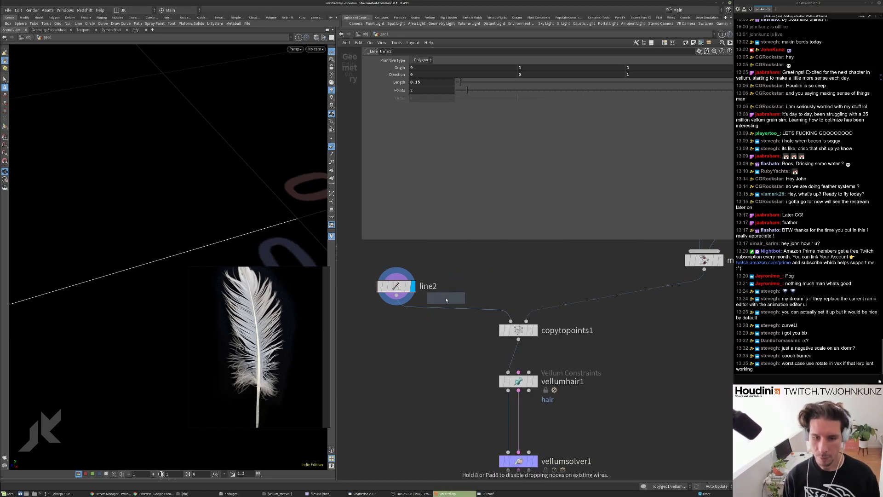
{"action": "left_click", "coordinate": [462, 304]}
{"action": "left_click", "coordinate": [460, 305]}
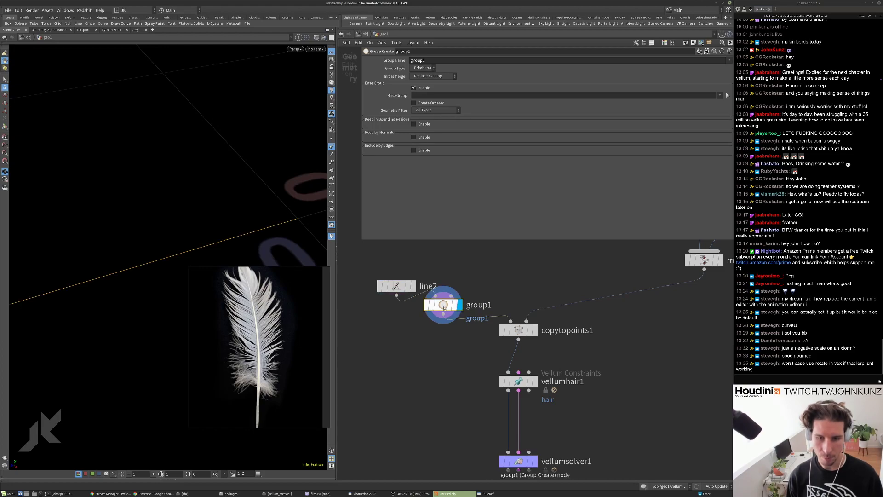
{"action": "left_click_drag", "start_coordinate": [448, 305], "coordinate": [402, 317]}
Make group1 a point group named root containing point 0, then display copytopoints1.
{"action": "double_click", "coordinate": [426, 60]}
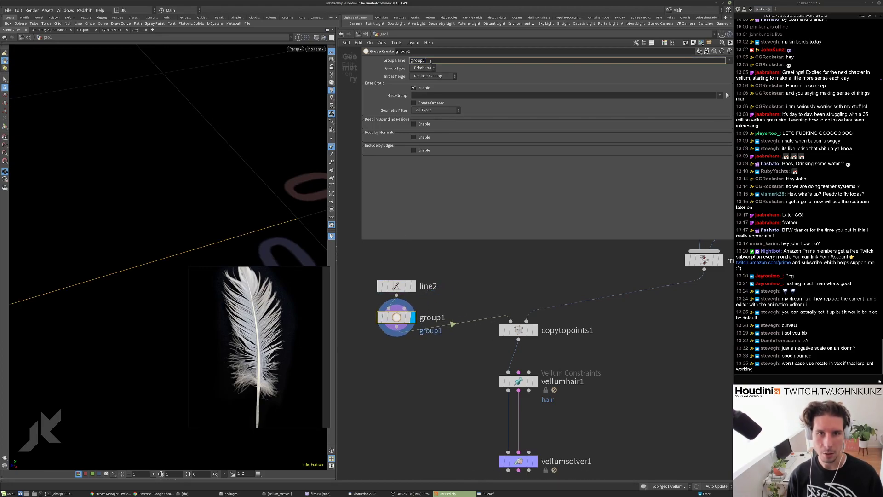
{"action": "type", "text": "root"}
{"action": "key", "text": "Return"}
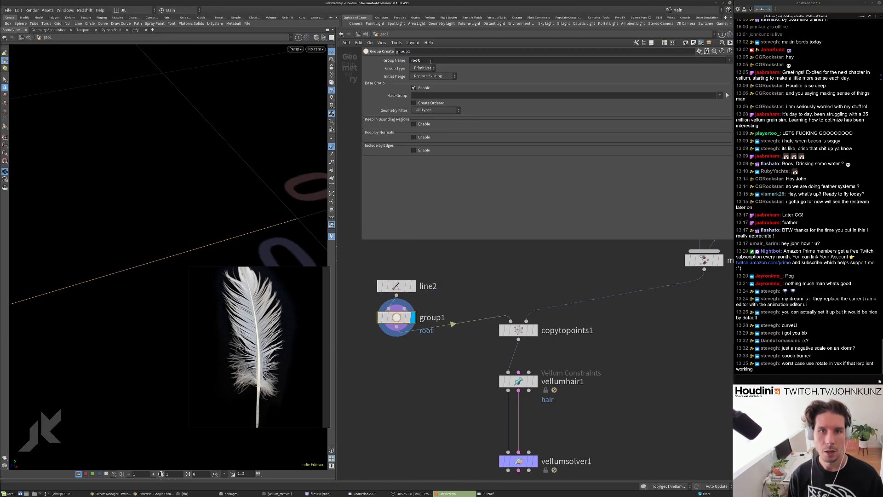
{"action": "left_click", "coordinate": [427, 68]}
{"action": "left_click", "coordinate": [422, 78]}
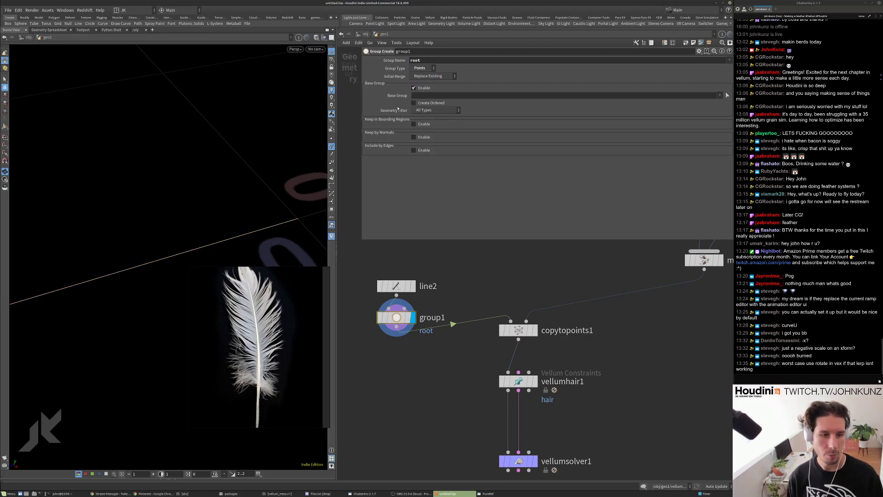
{"action": "left_click_drag", "start_coordinate": [283, 160], "coordinate": [169, 215]}
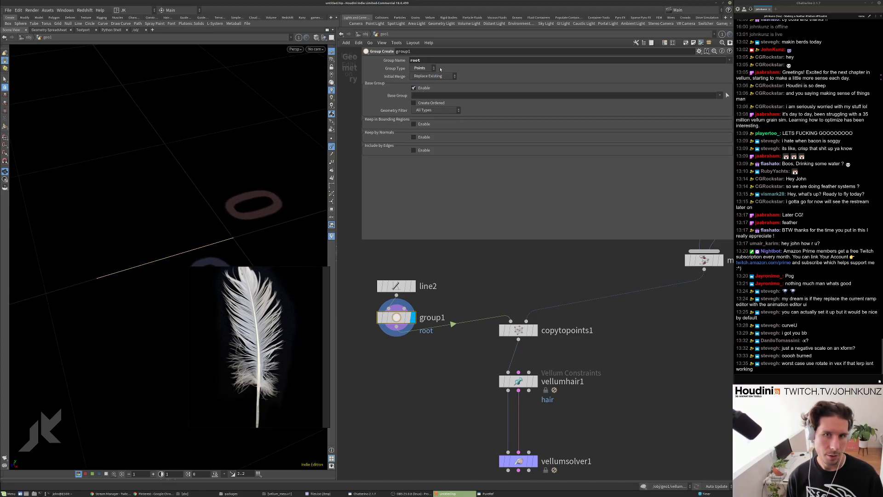
{"action": "left_click", "coordinate": [422, 96]}
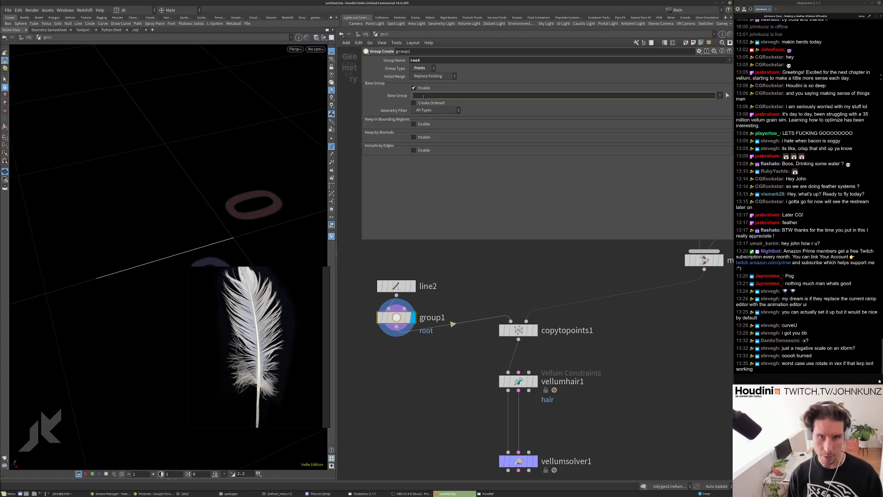
{"action": "type", "text": "0"}
{"action": "key", "text": "Return"}
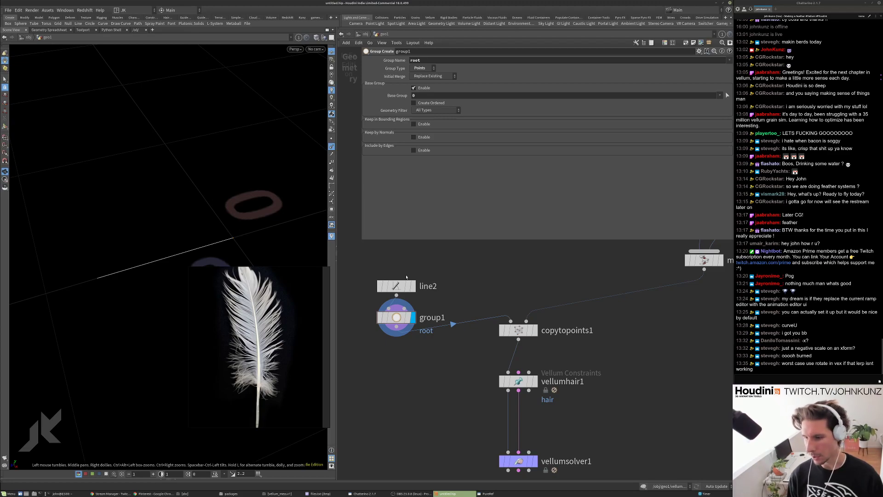
{"action": "left_click", "coordinate": [533, 330]}
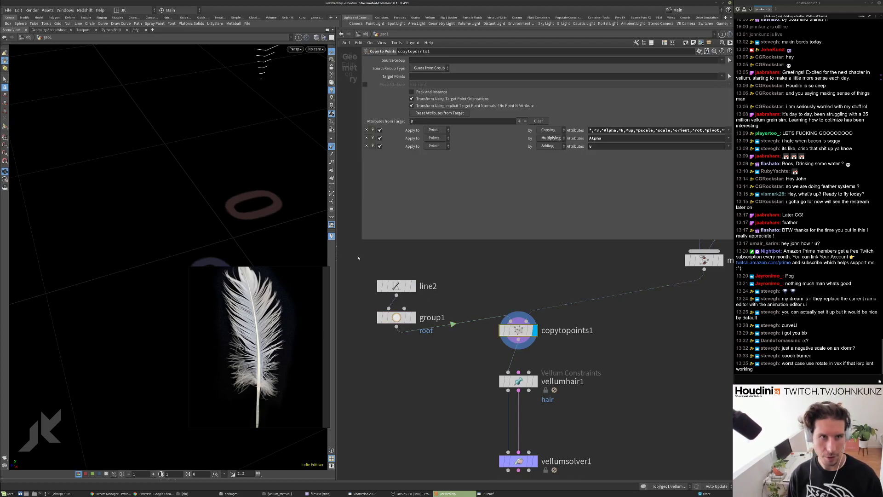
Frame the feather and set vellumhair1's Pin Points to the root group.
{"action": "key", "text": "g"}
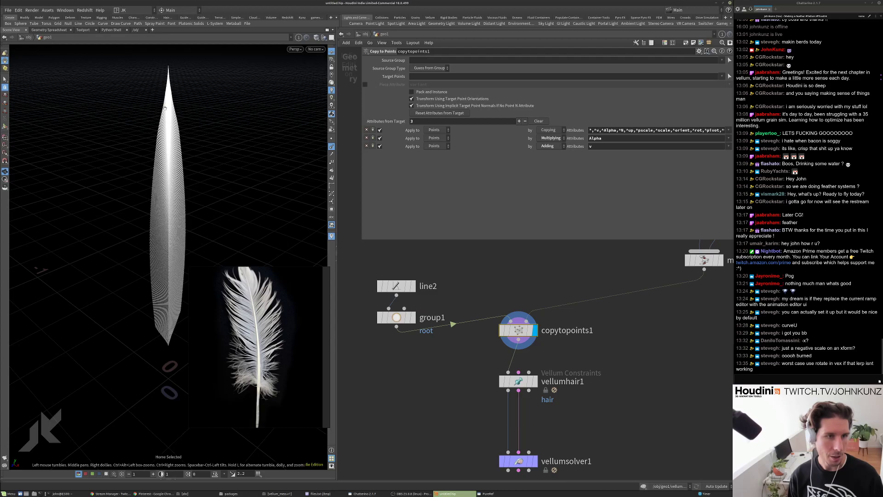
{"action": "left_click_drag", "start_coordinate": [166, 245], "coordinate": [152, 252]}
{"action": "scroll", "coordinate": [152, 252], "scroll_direction": "up", "scroll_amount": 5}
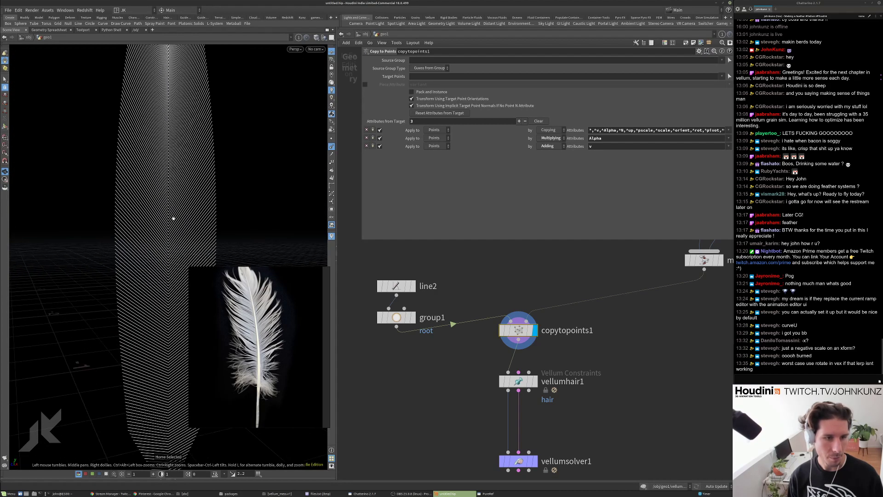
{"action": "left_click_drag", "start_coordinate": [173, 217], "coordinate": [158, 228]}
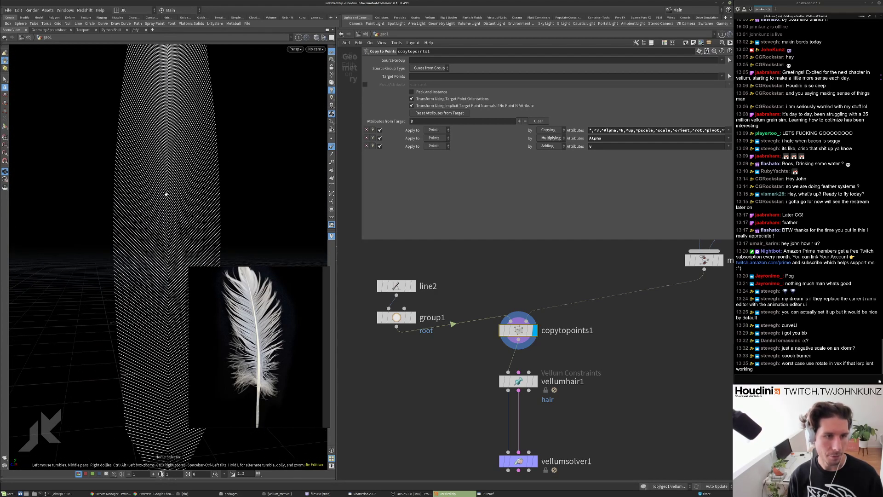
{"action": "middle_click_drag", "start_coordinate": [529, 414], "coordinate": [534, 379]}
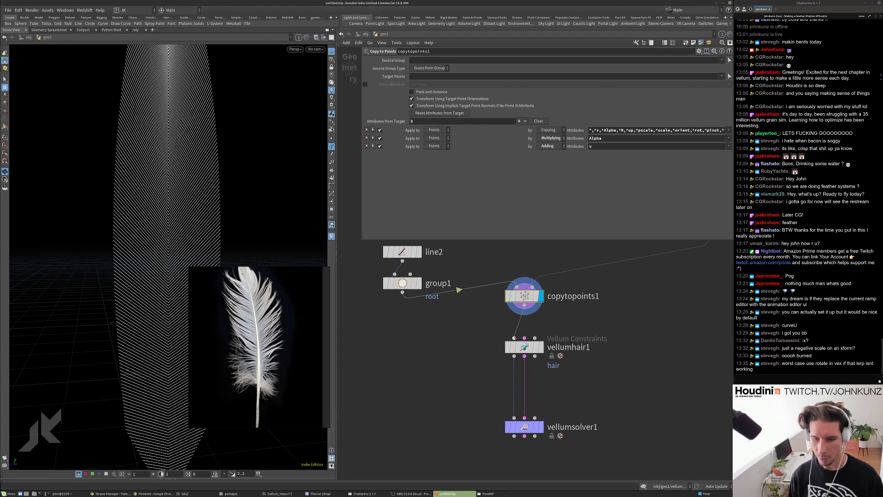
{"action": "left_click", "coordinate": [533, 349]}
{"action": "left_click", "coordinate": [532, 348]}
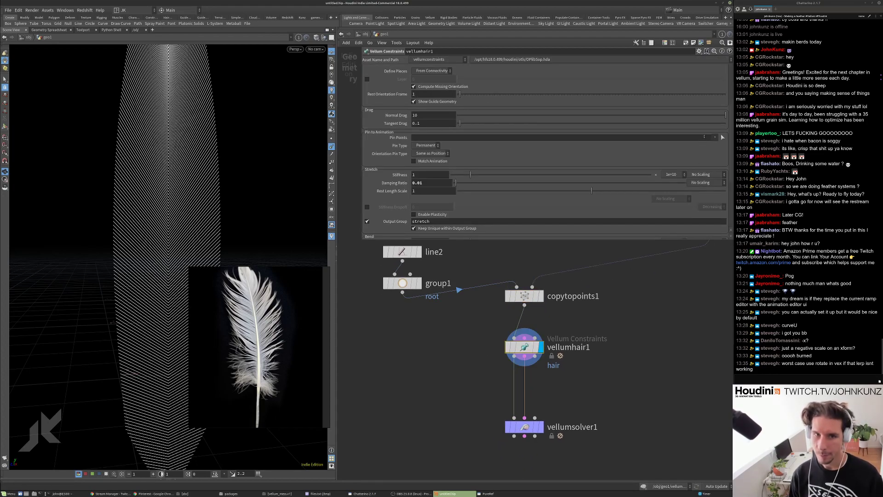
{"action": "left_click", "coordinate": [722, 137]}
{"action": "left_click", "coordinate": [716, 144]}
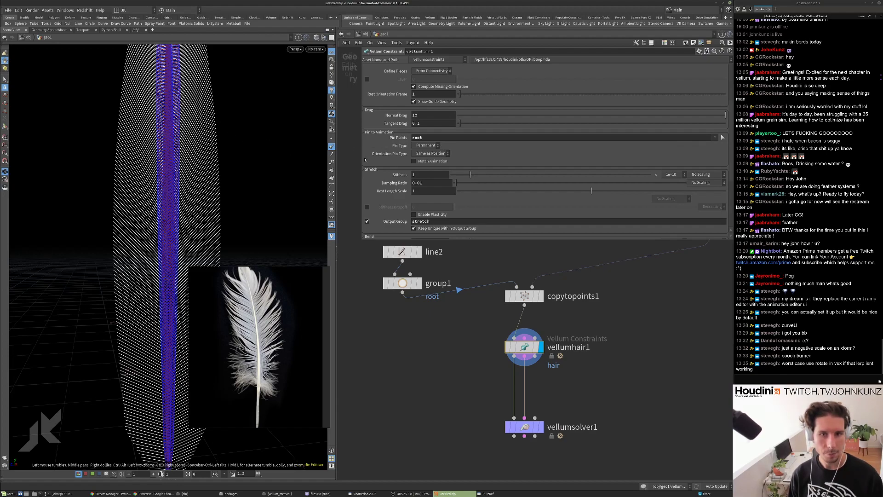
Display vellumsolver1's simulated feather and orbit to see it whole.
{"action": "left_click", "coordinate": [540, 427]}
{"action": "left_click", "coordinate": [525, 427]}
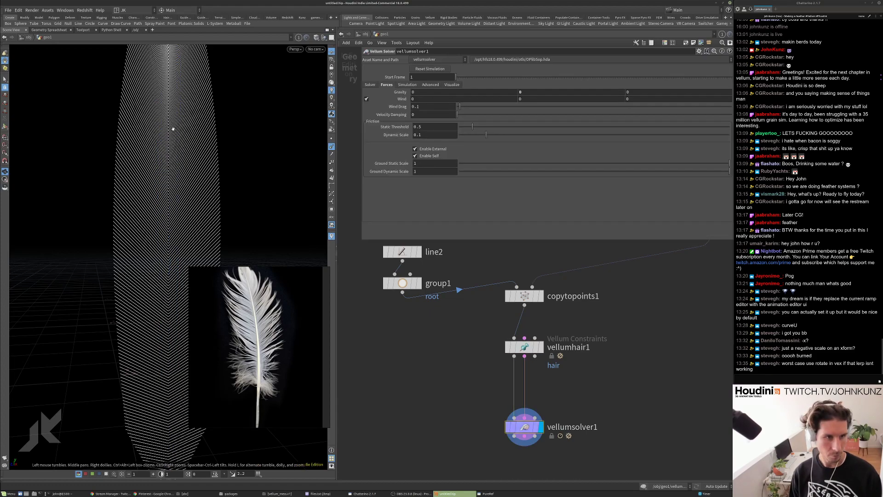
{"action": "scroll", "coordinate": [112, 201], "scroll_direction": "down", "scroll_amount": 5}
{"action": "left_click_drag", "start_coordinate": [112, 201], "coordinate": [150, 184]}
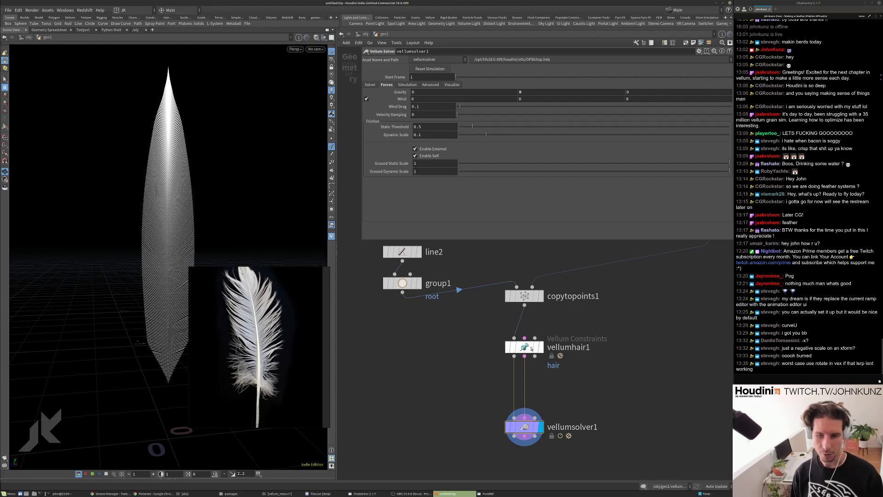
{"action": "left_click", "coordinate": [530, 349]}
{"action": "scroll", "coordinate": [404, 169], "scroll_direction": "down", "scroll_amount": 3}
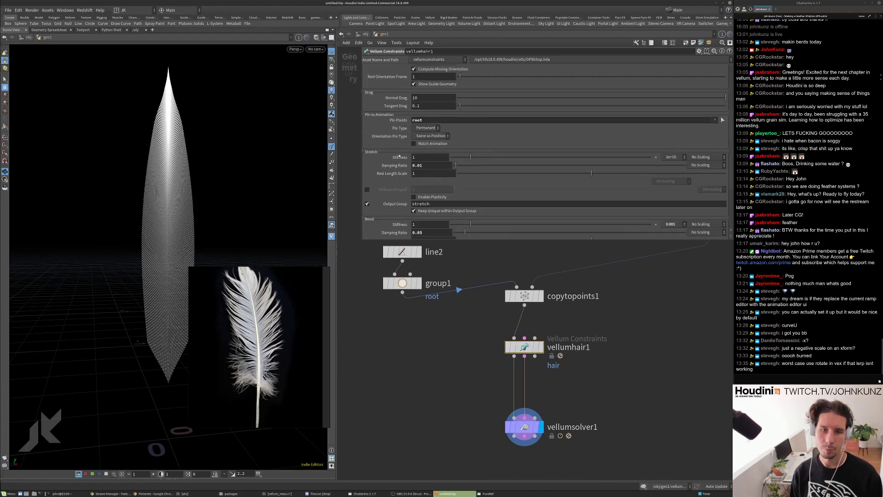
{"action": "scroll", "coordinate": [405, 184], "scroll_direction": "down", "scroll_amount": 2}
{"action": "scroll", "coordinate": [405, 185], "scroll_direction": "down", "scroll_amount": 2}
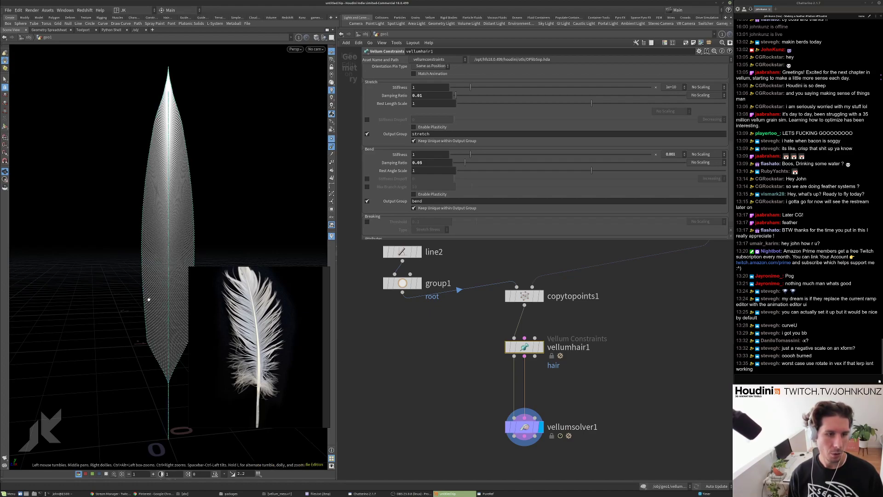
{"action": "scroll", "coordinate": [199, 178], "scroll_direction": "up", "scroll_amount": 6}
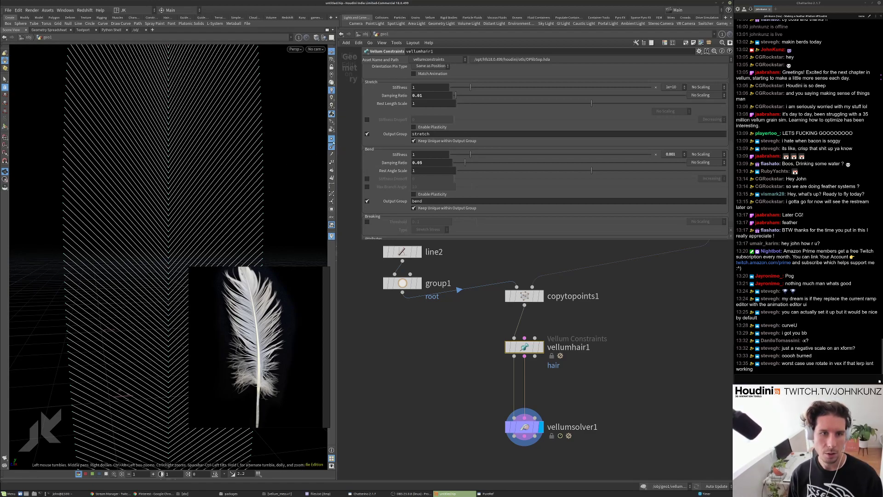
Set line2's Points to 12, then return to vellumhair1's settings.
{"action": "left_click", "coordinate": [405, 253]}
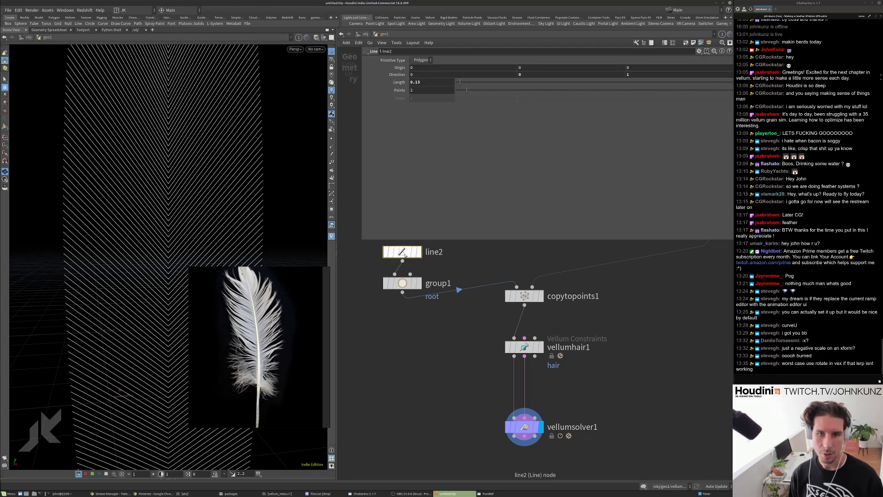
{"action": "double_click", "coordinate": [424, 90]}
{"action": "type", "text": "12"}
{"action": "key", "text": "Return"}
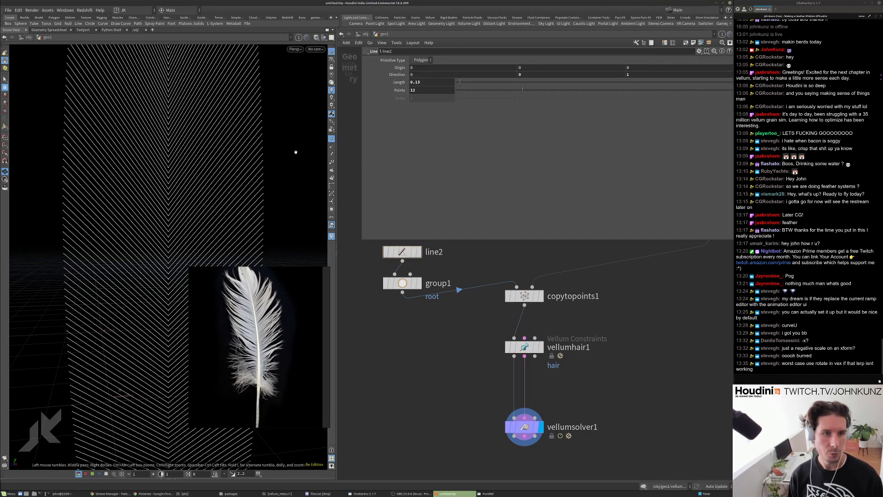
{"action": "left_click_drag", "start_coordinate": [295, 152], "coordinate": [162, 191]}
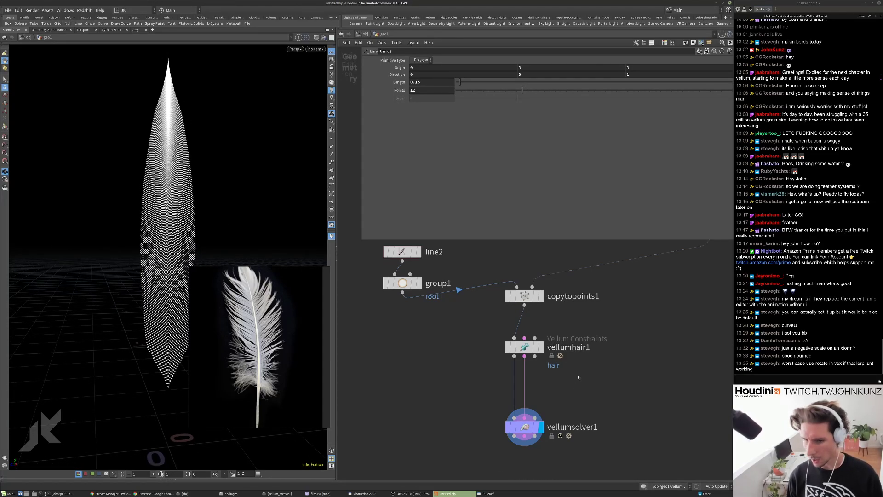
{"action": "left_click", "coordinate": [524, 347]}
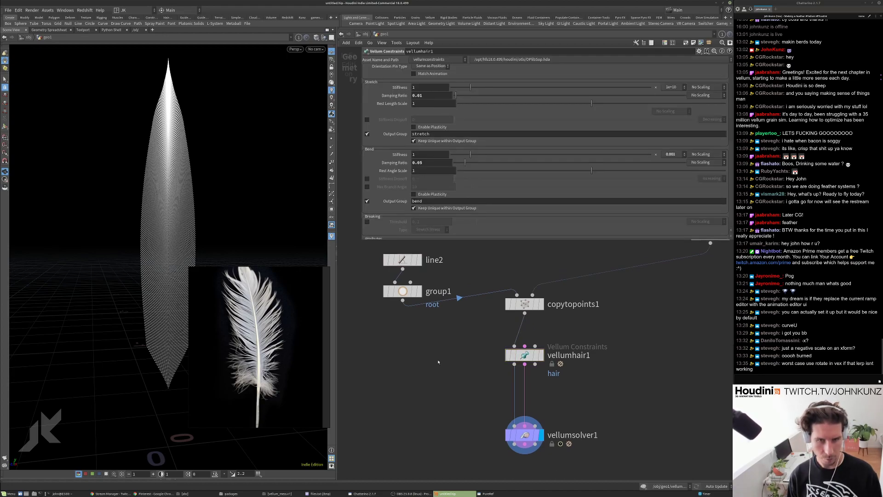
{"action": "scroll", "coordinate": [440, 144], "scroll_direction": "down", "scroll_amount": 1}
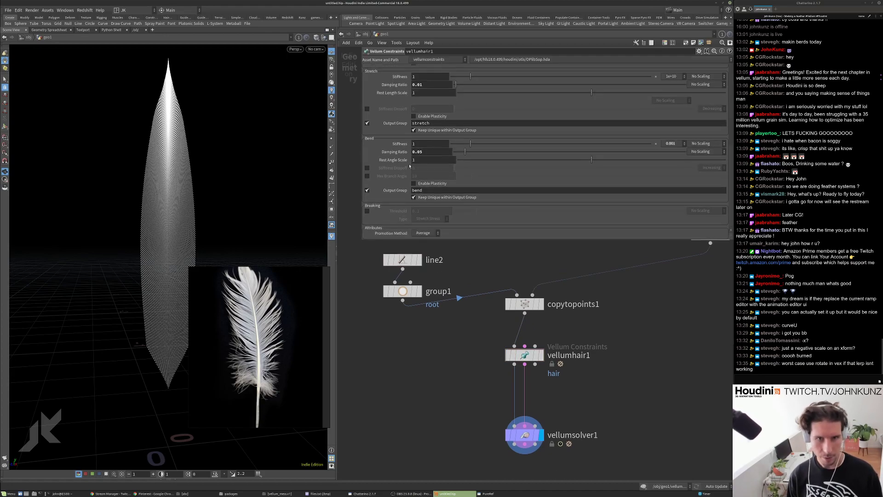
Drop vellumhair1's Bend Stiffness to .1, then further to .01.
{"action": "left_click", "coordinate": [442, 143]}
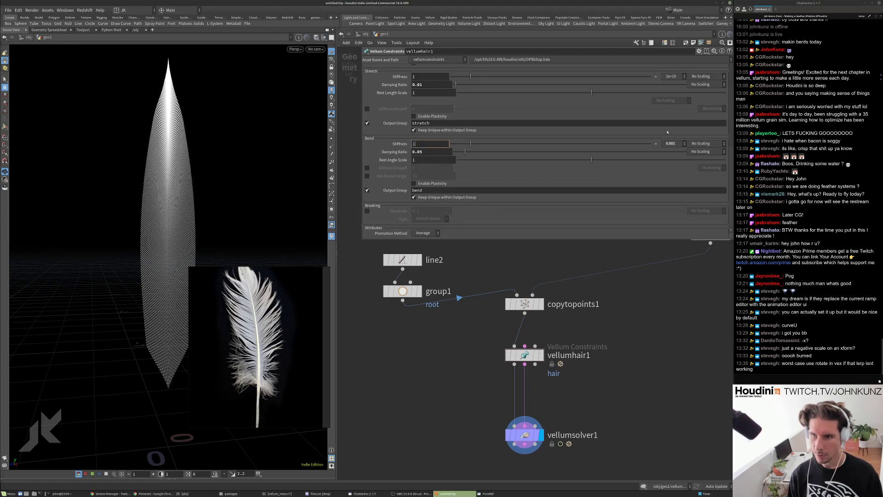
{"action": "type", "text": ".1"}
{"action": "key", "text": "Return"}
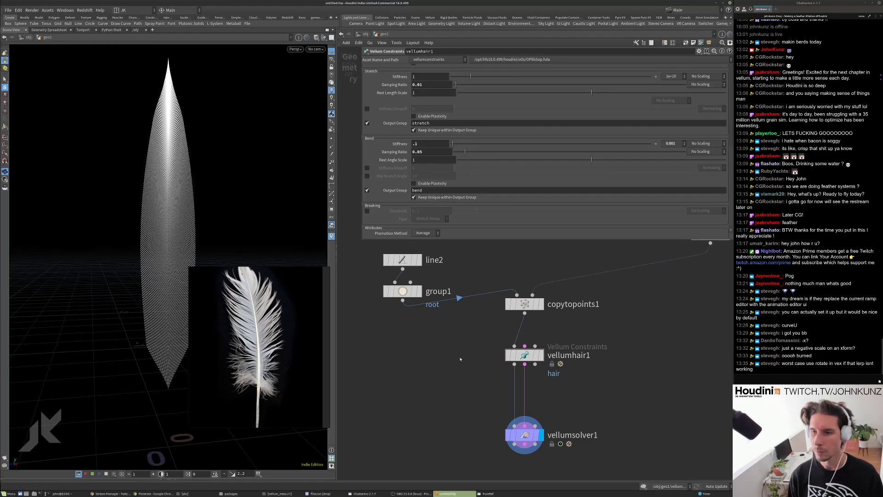
{"action": "key", "text": "h"}
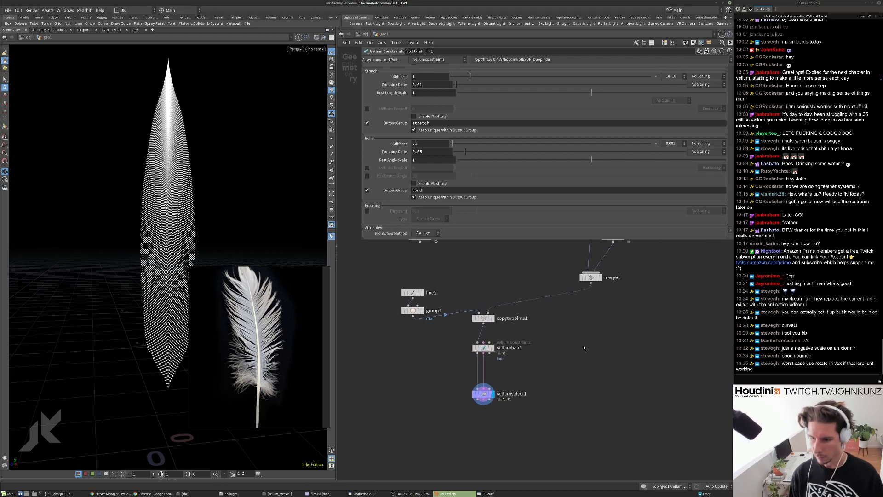
{"action": "scroll", "coordinate": [525, 339], "scroll_direction": "up", "scroll_amount": 3}
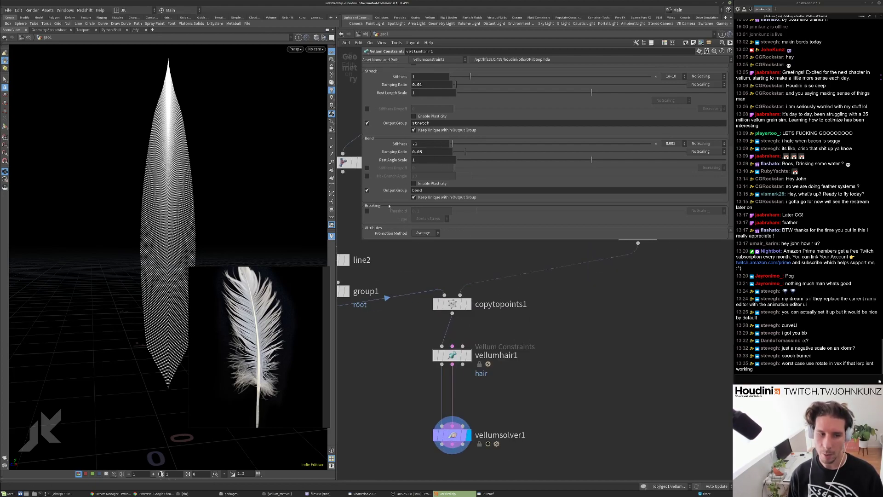
{"action": "left_click", "coordinate": [421, 144]}
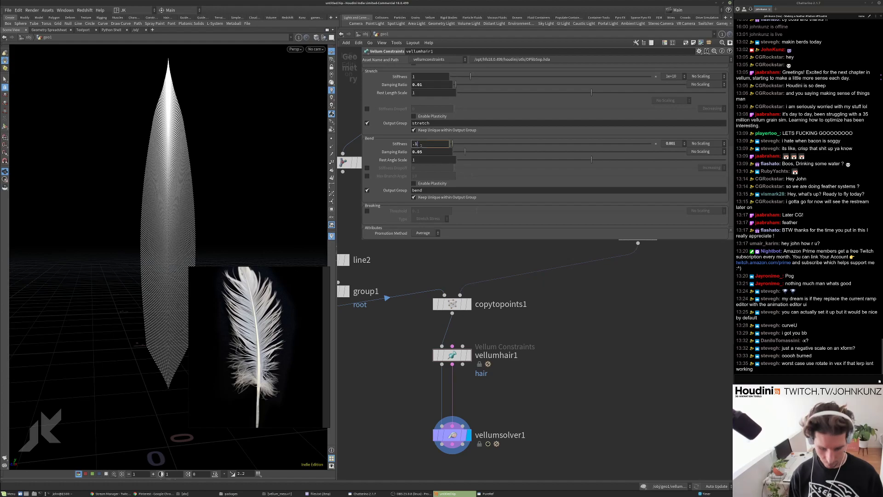
{"action": "key", "text": "Return"}
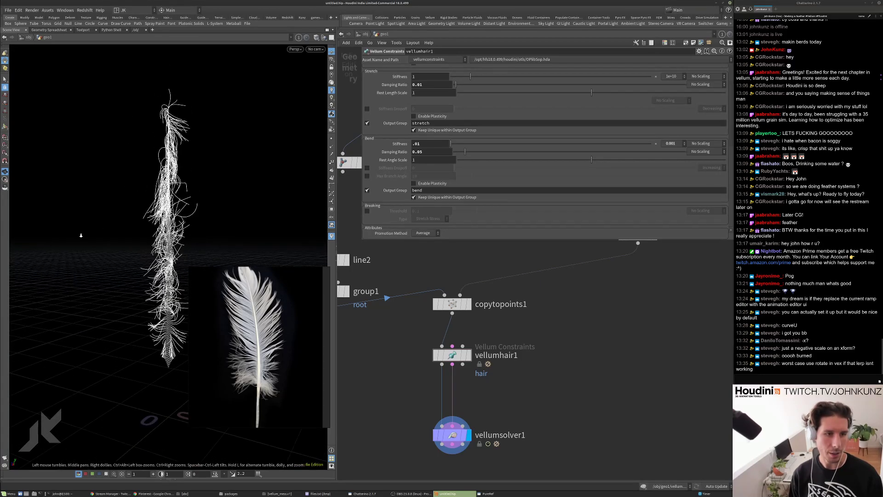
{"action": "right_click_drag", "start_coordinate": [171, 214], "coordinate": [217, 179]}
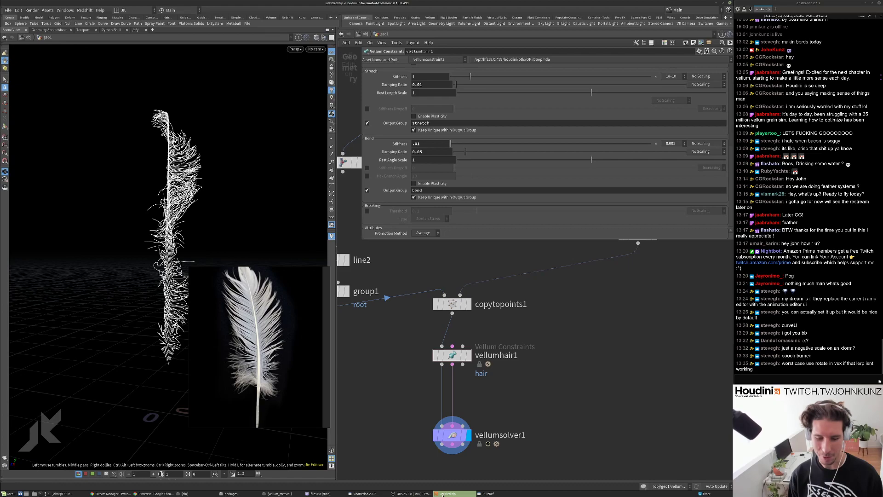
In the Pinterest feed, open the Fish and Wildlife feather pin.
{"action": "left_click", "coordinate": [146, 494]}
{"action": "scroll", "coordinate": [302, 235], "scroll_direction": "down", "scroll_amount": 5}
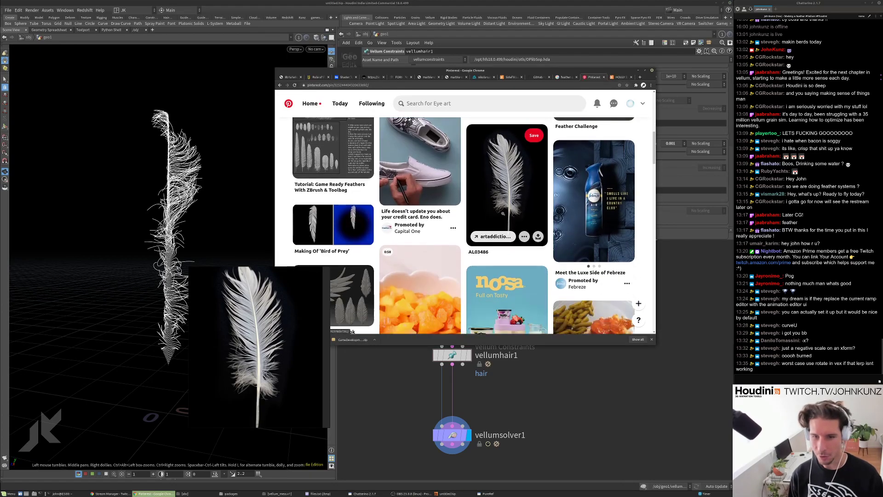
{"action": "scroll", "coordinate": [302, 235], "scroll_direction": "down", "scroll_amount": 3}
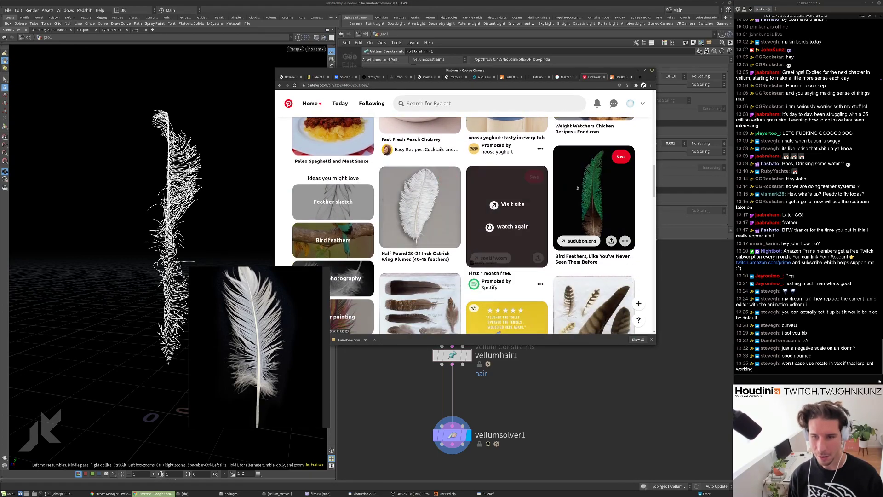
{"action": "scroll", "coordinate": [605, 258], "scroll_direction": "down", "scroll_amount": 3}
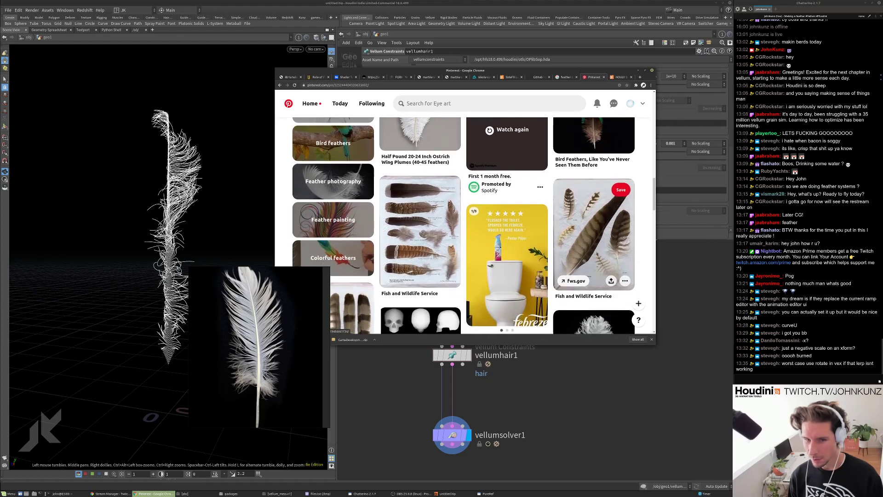
{"action": "left_click", "coordinate": [424, 200]}
Open the Wakinyan feather chart pin from More like this, then return to Houdini.
{"action": "scroll", "coordinate": [432, 212], "scroll_direction": "down", "scroll_amount": 2}
{"action": "scroll", "coordinate": [430, 209], "scroll_direction": "up", "scroll_amount": 1}
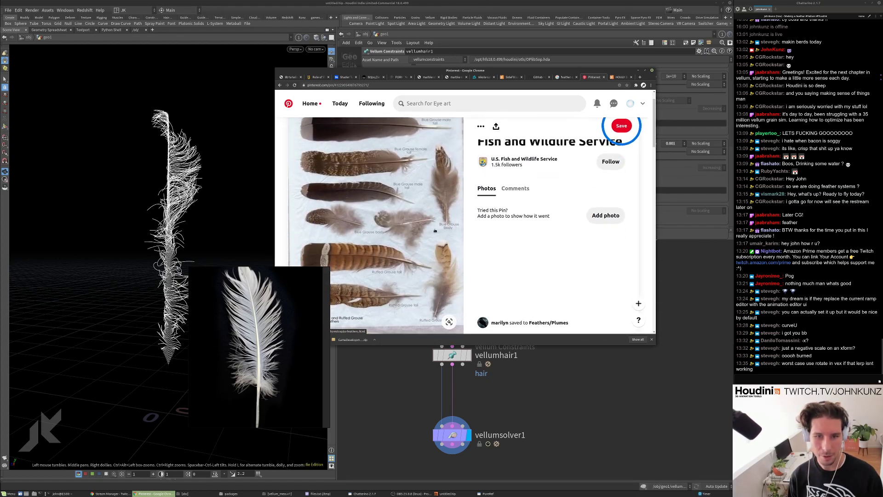
{"action": "scroll", "coordinate": [428, 206], "scroll_direction": "down", "scroll_amount": 2}
{"action": "scroll", "coordinate": [413, 207], "scroll_direction": "up", "scroll_amount": 2}
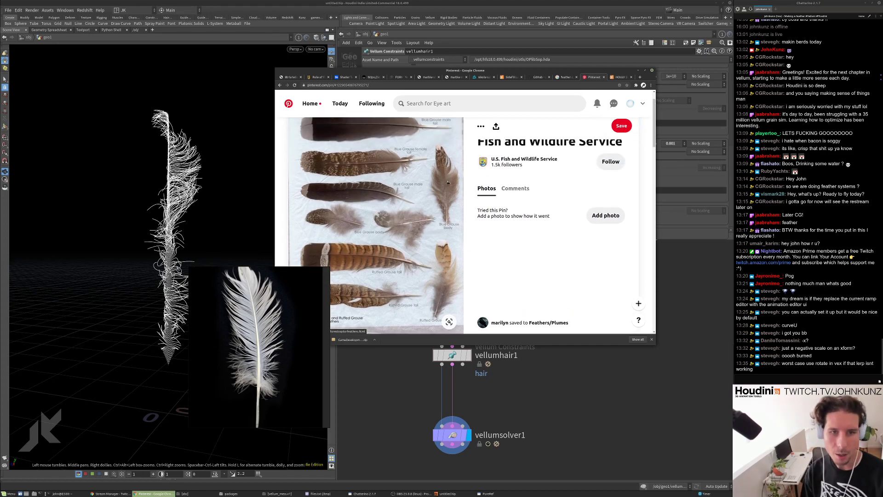
{"action": "scroll", "coordinate": [383, 208], "scroll_direction": "down", "scroll_amount": 5}
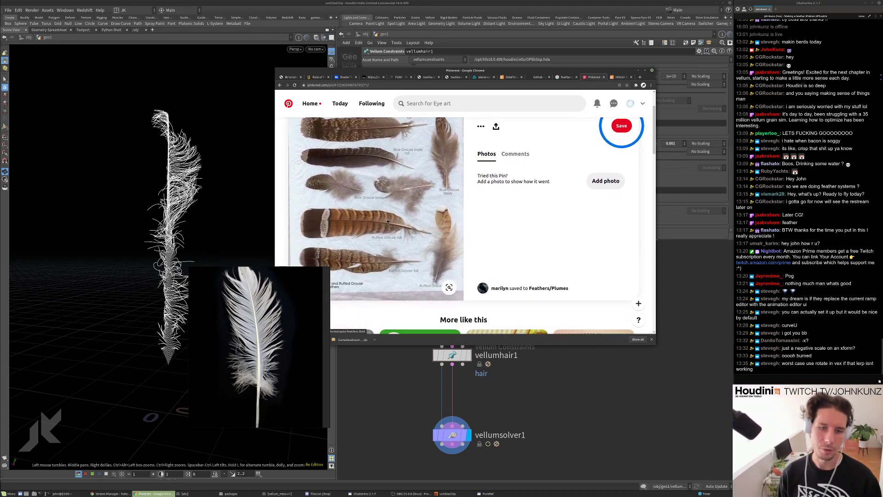
{"action": "scroll", "coordinate": [398, 220], "scroll_direction": "down", "scroll_amount": 3}
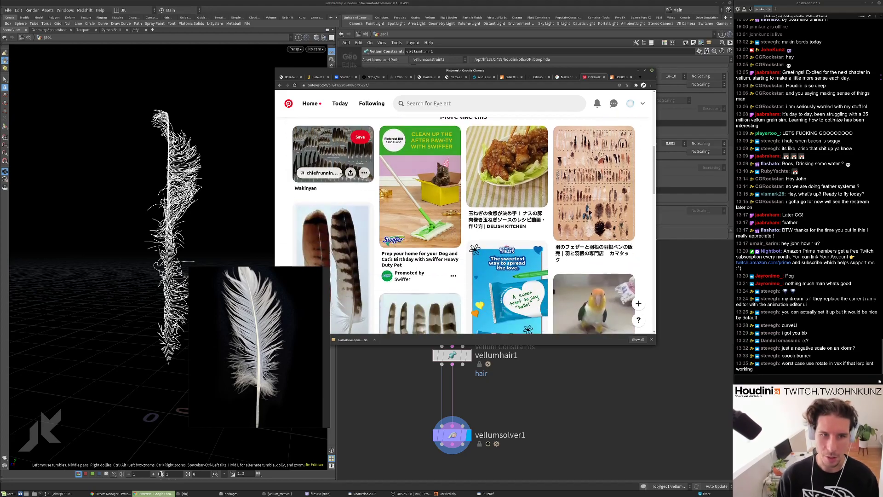
{"action": "left_click", "coordinate": [331, 159]}
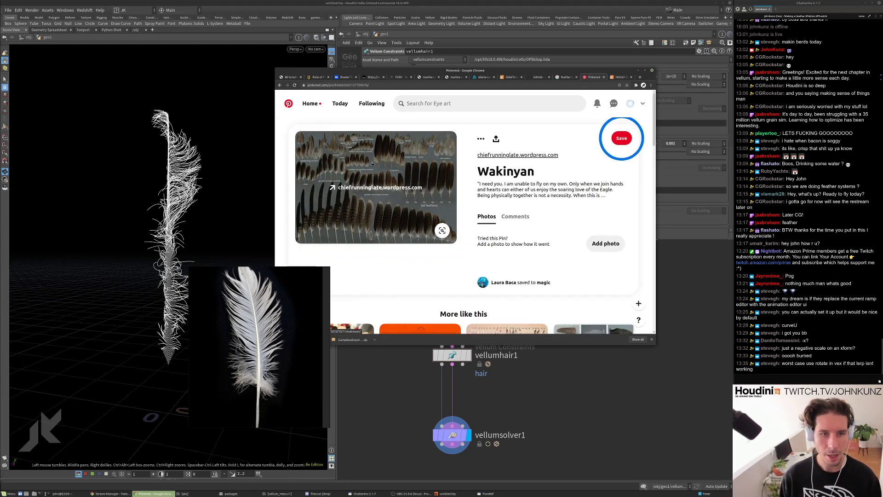
{"action": "left_click", "coordinate": [443, 355]}
{"action": "scroll", "coordinate": [590, 368], "scroll_direction": "down", "scroll_amount": 3}
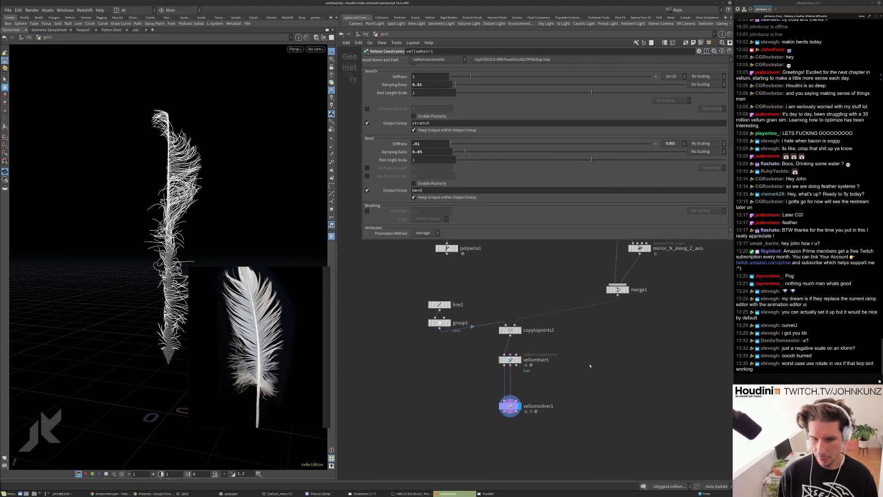
Rename line1, the 250-point Line node above assign_curveu, to set_amount_of_fibers.
{"action": "middle_click_drag", "start_coordinate": [506, 293], "coordinate": [503, 422]}
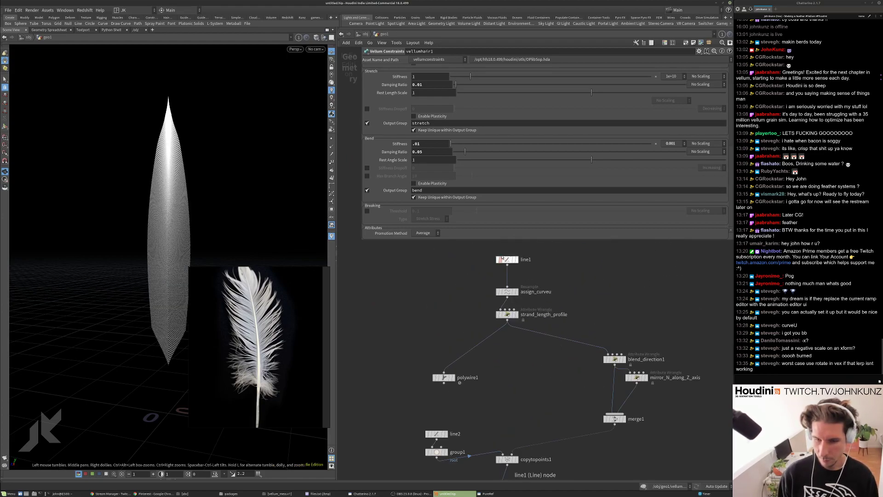
{"action": "left_click", "coordinate": [508, 293]}
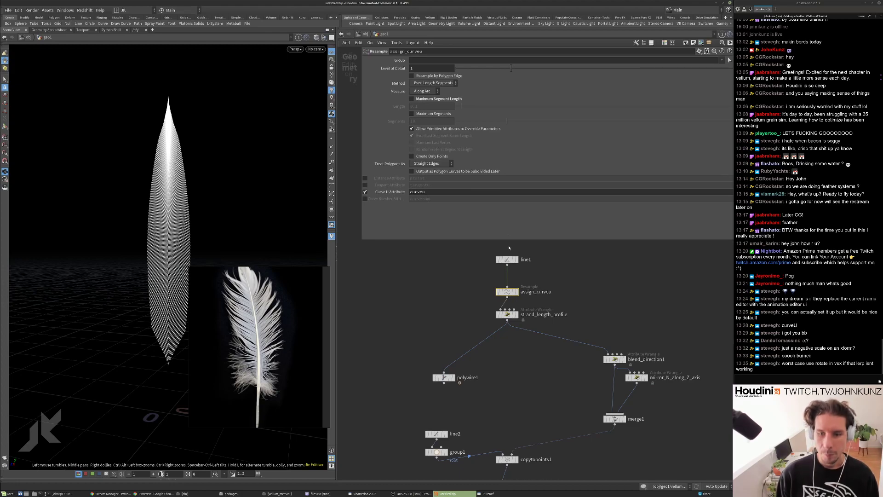
{"action": "key", "text": "Up"}
{"action": "scroll", "coordinate": [547, 262], "scroll_direction": "up", "scroll_amount": 3}
{"action": "double_click", "coordinate": [517, 259]}
{"action": "type", "text": "set_amount_of_fibers"}
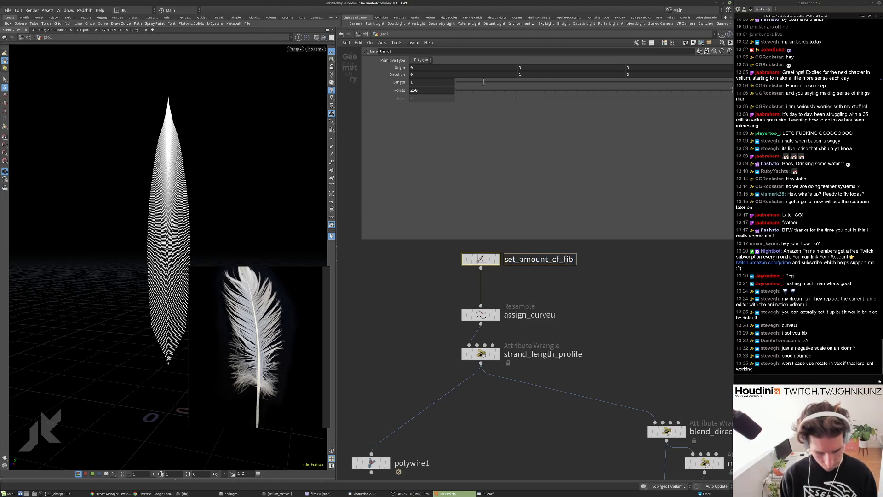
{"action": "key", "text": "Return"}
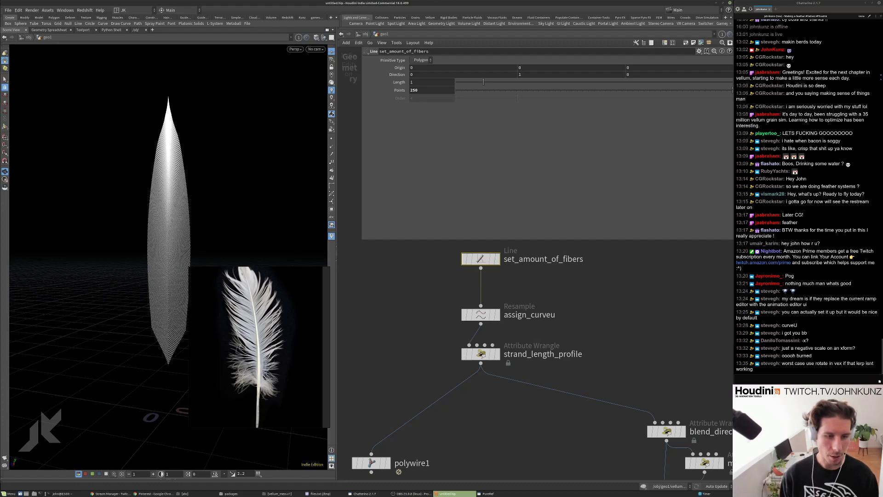
{"action": "key", "text": "h"}
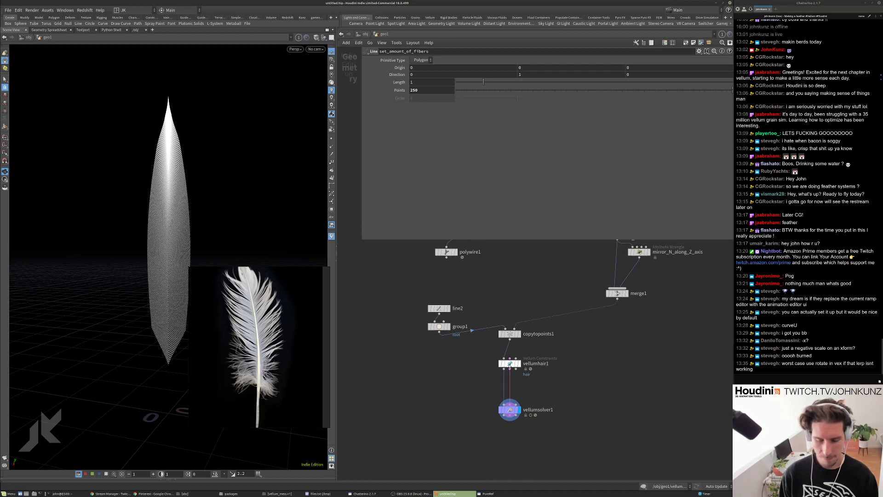
Set line2's Points to 35, then to 8, and reset the feather simulation.
{"action": "left_click", "coordinate": [439, 308]}
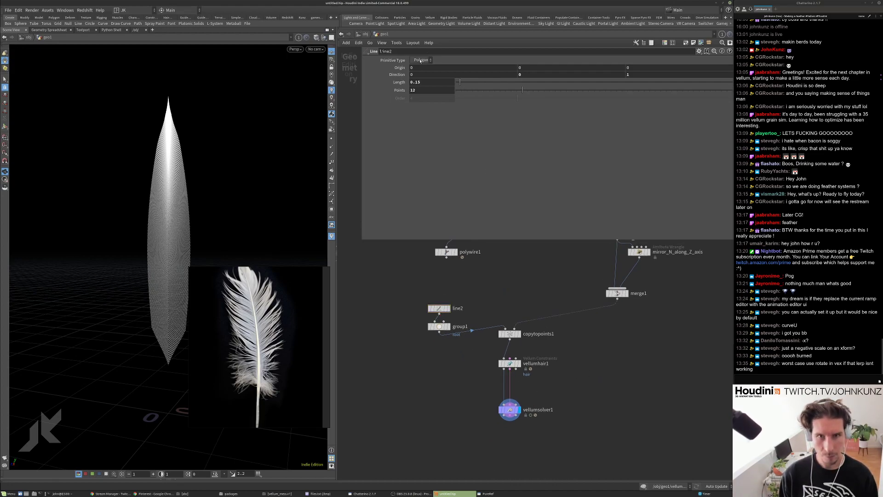
{"action": "left_click", "coordinate": [426, 90]}
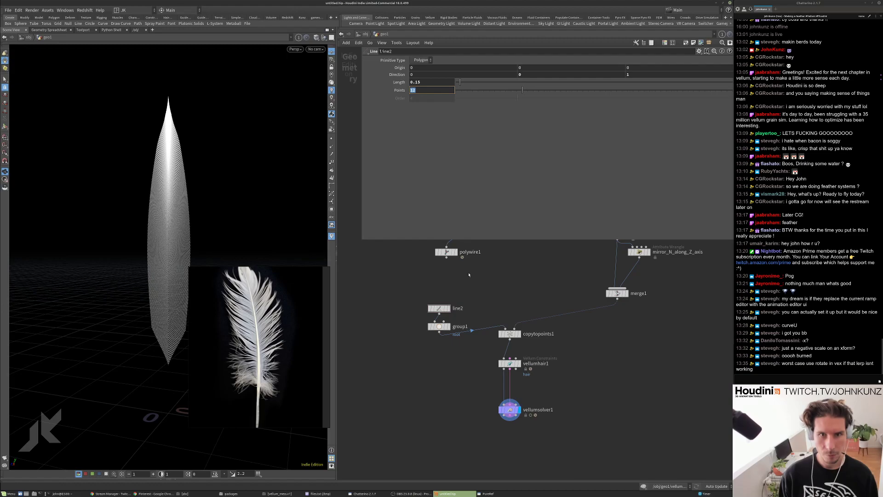
{"action": "type", "text": "35"}
{"action": "key", "text": "Return"}
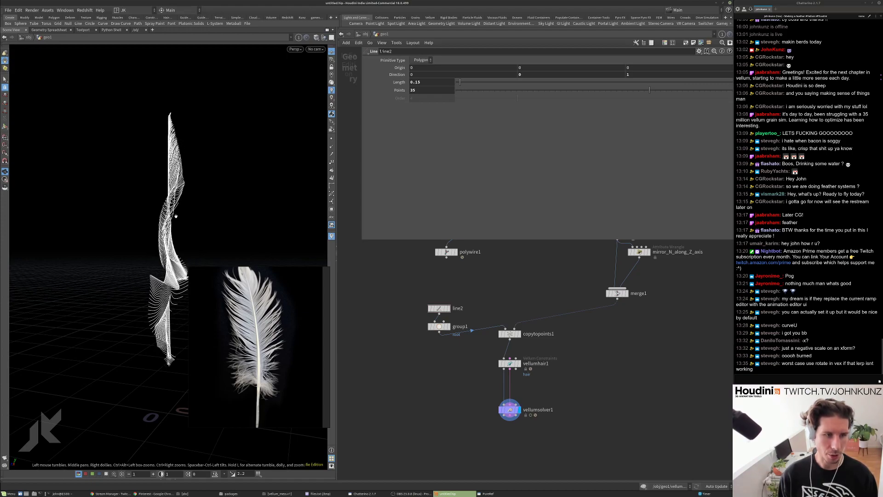
{"action": "left_click", "coordinate": [435, 90]}
{"action": "type", "text": "8"}
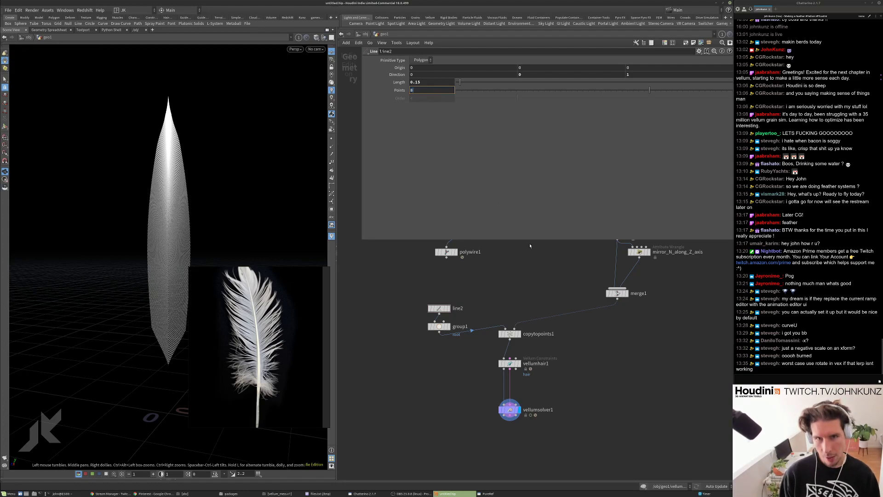
{"action": "key", "text": "Return"}
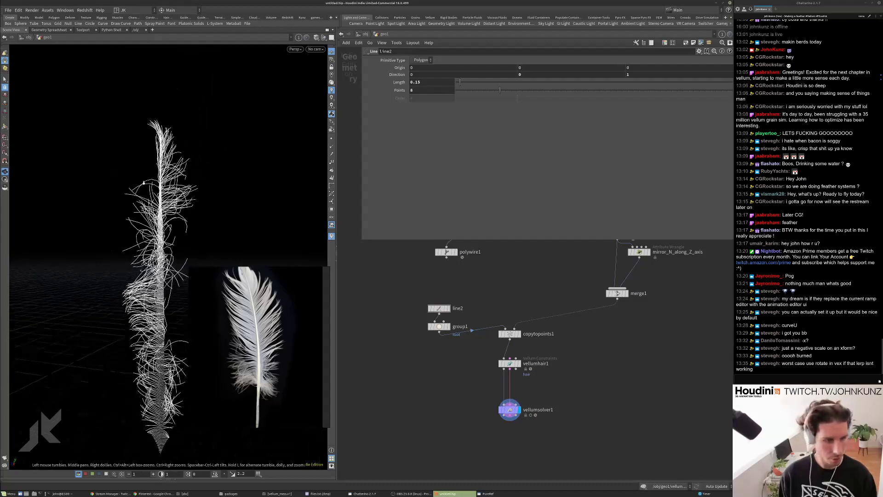
{"action": "middle_click_drag", "start_coordinate": [602, 327], "coordinate": [600, 330]}
{"action": "scroll", "coordinate": [600, 331], "scroll_direction": "up", "scroll_amount": 3}
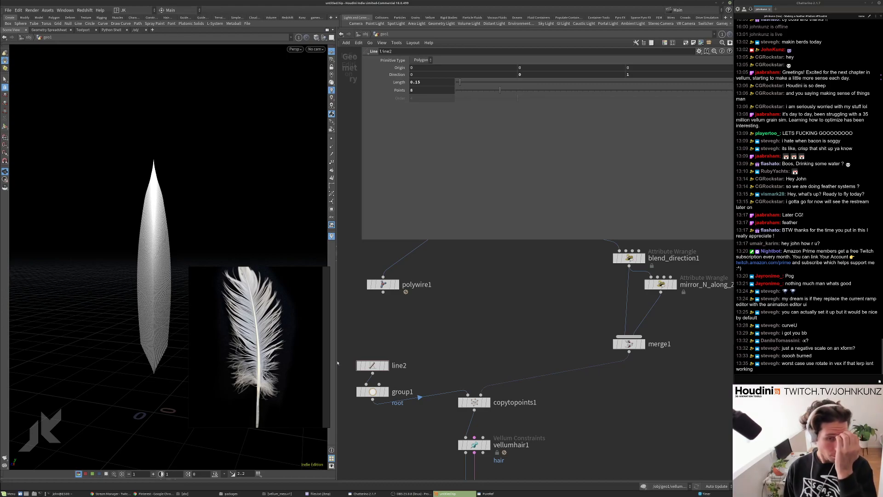
Preview the assign_curveu resampled line, then display merge1's merged output.
{"action": "scroll", "coordinate": [465, 317], "scroll_direction": "down", "scroll_amount": 2}
{"action": "middle_click_drag", "start_coordinate": [508, 296], "coordinate": [515, 317]}
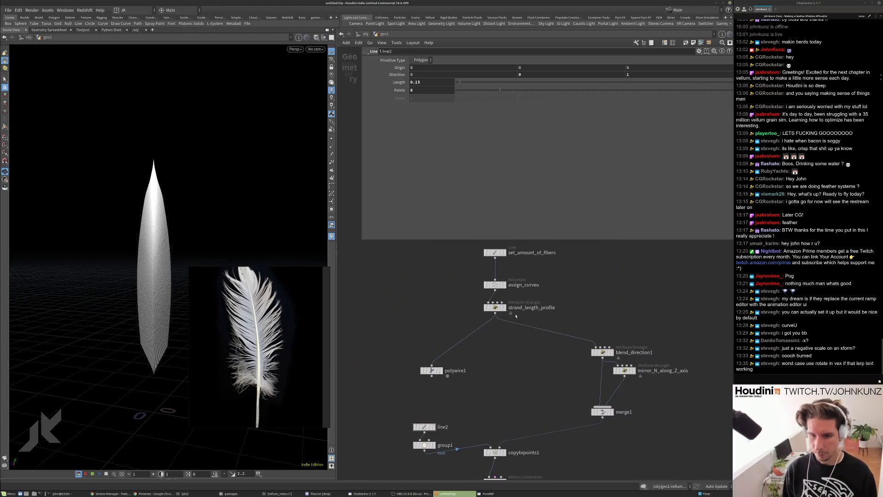
{"action": "scroll", "coordinate": [497, 308], "scroll_direction": "up", "scroll_amount": 2}
{"action": "scroll", "coordinate": [510, 304], "scroll_direction": "down", "scroll_amount": 2}
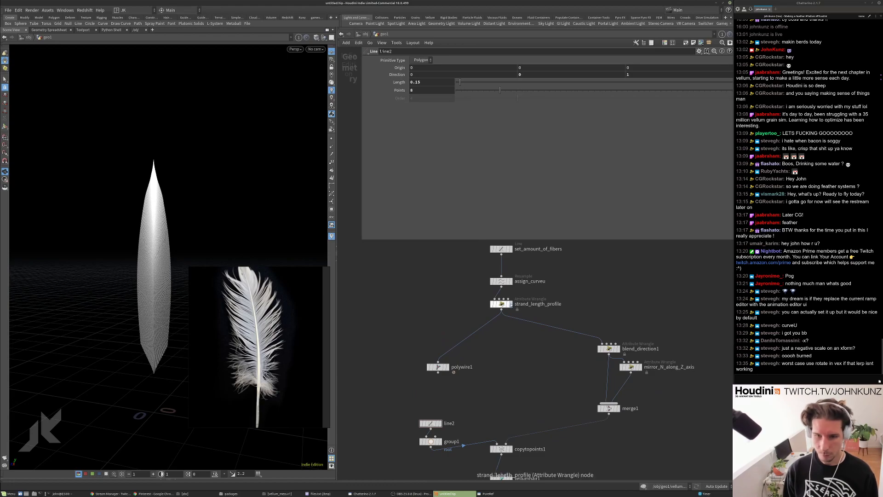
{"action": "left_click", "coordinate": [510, 281]}
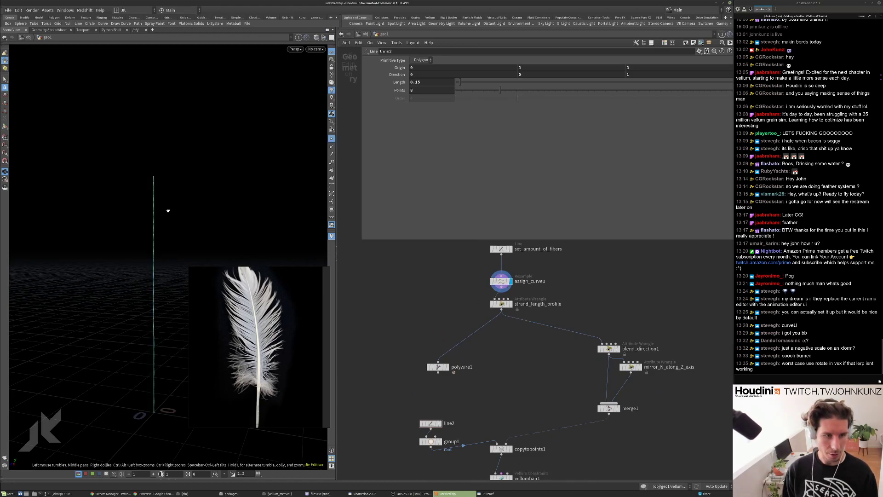
{"action": "middle_click_drag", "start_coordinate": [522, 379], "coordinate": [530, 339]}
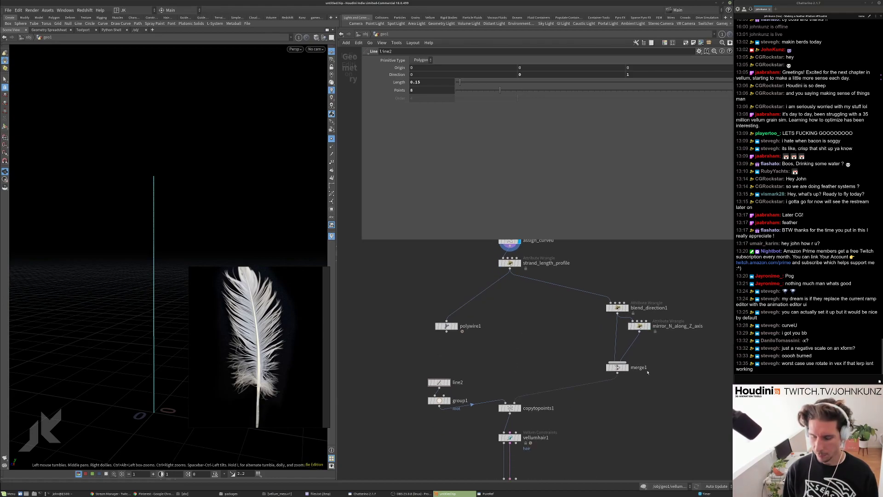
{"action": "scroll", "coordinate": [645, 370], "scroll_direction": "up", "scroll_amount": 1}
{"action": "left_click", "coordinate": [621, 367]}
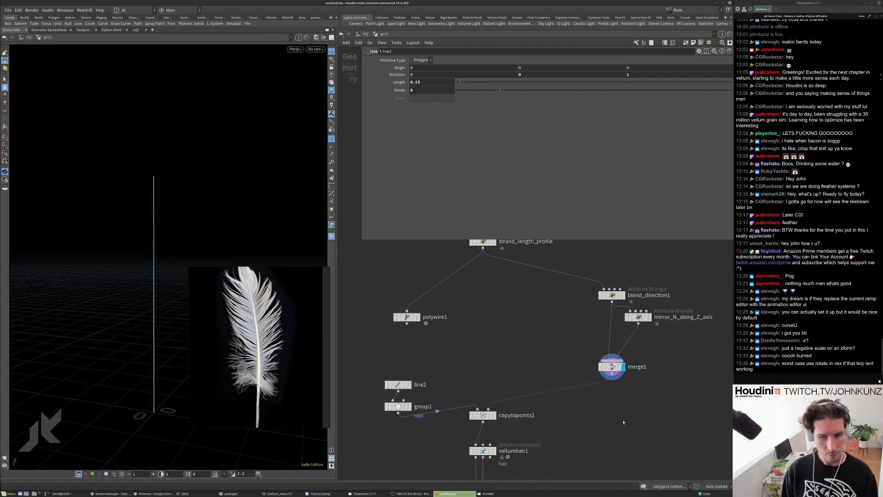
{"action": "scroll", "coordinate": [617, 368], "scroll_direction": "down", "scroll_amount": 2, "text": "ctrl"}
Add an Attribute VOP between merge1 and copytopoints1, display it, and show point normals.
{"action": "key", "text": "Tab"}
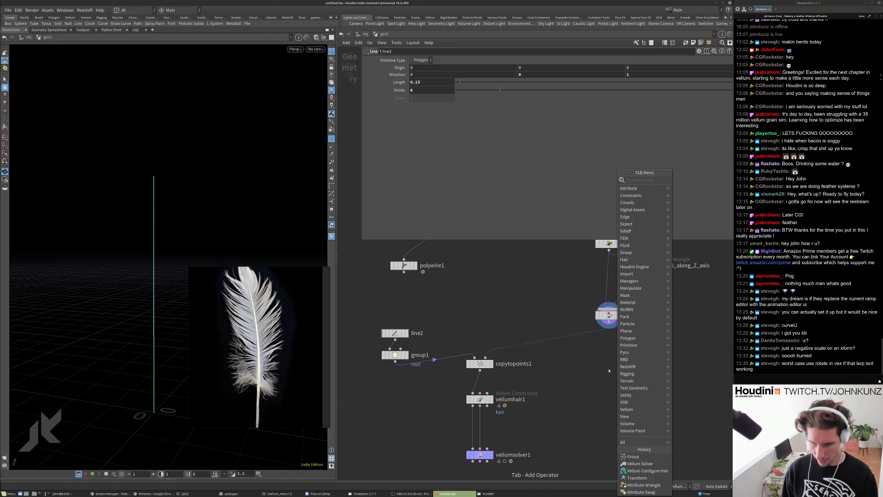
{"action": "type", "text": "vop"}
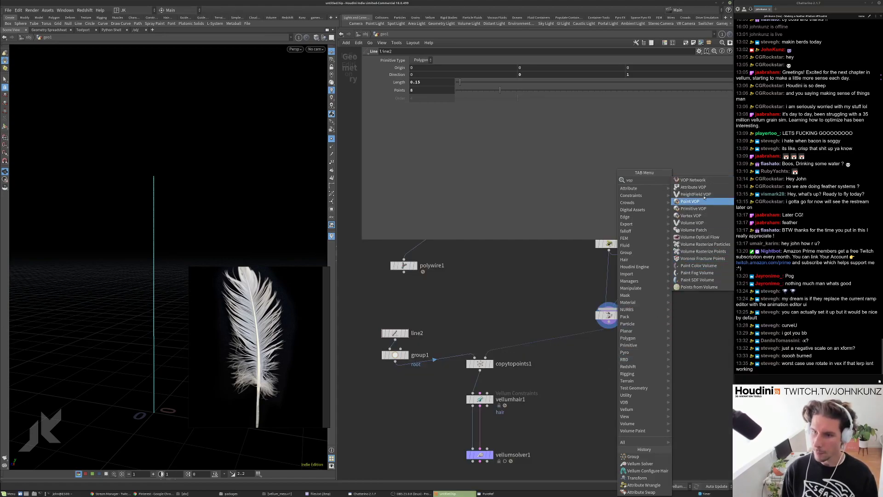
{"action": "left_click", "coordinate": [693, 187]}
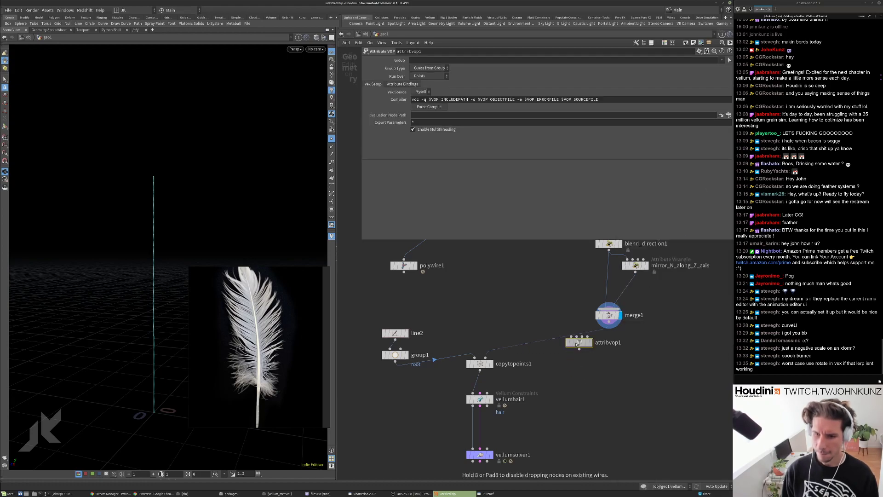
{"action": "left_click", "coordinate": [607, 352]}
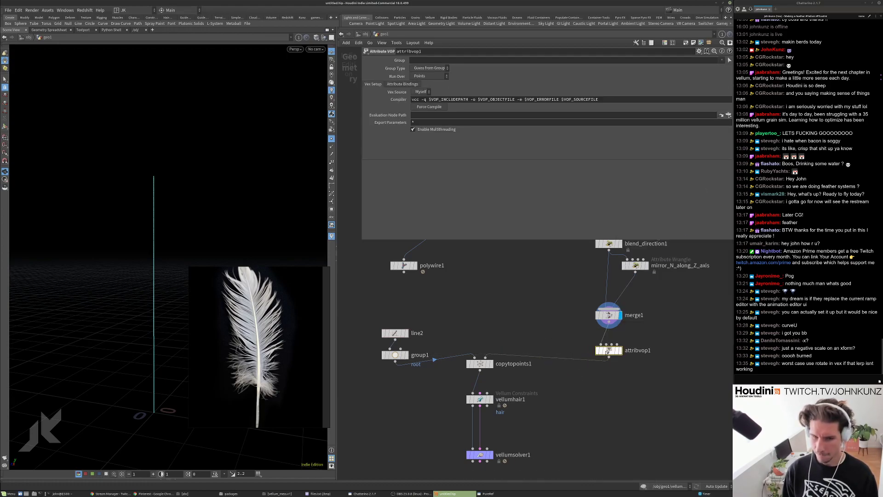
{"action": "left_click", "coordinate": [620, 350]}
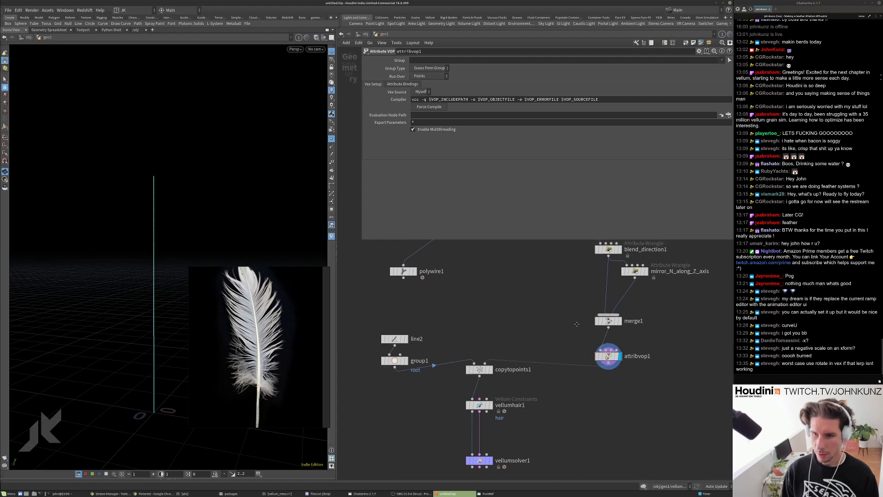
{"action": "left_click", "coordinate": [331, 140]}
{"action": "left_click", "coordinate": [332, 147]}
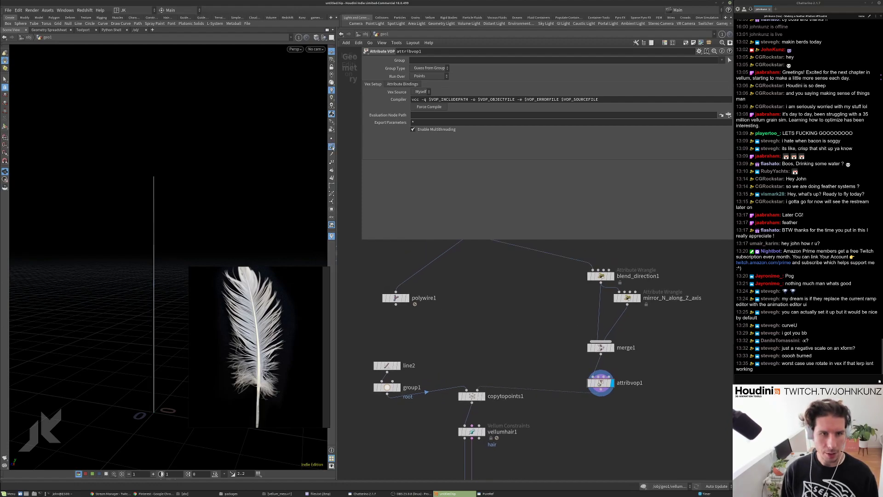
{"action": "left_click_drag", "start_coordinate": [159, 215], "coordinate": [174, 242]}
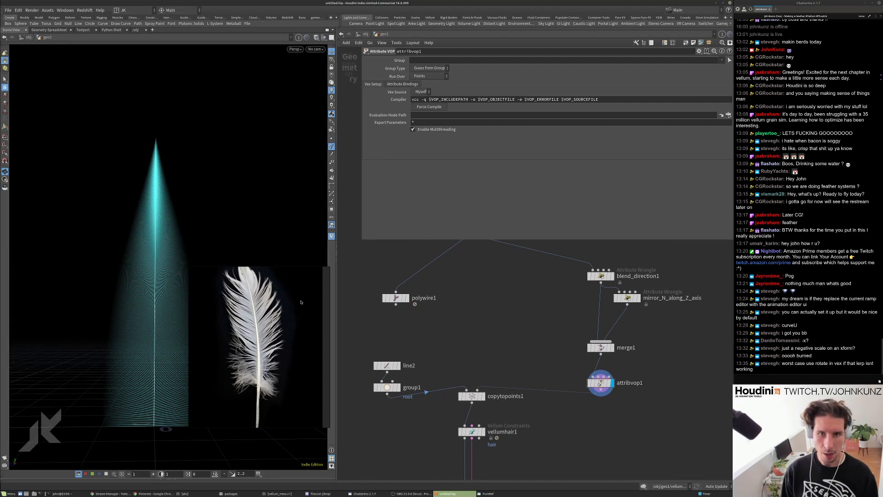
Enable Update Normals If Displaced on the Attribute VOP and dive into its network.
{"action": "left_click", "coordinate": [411, 85]}
{"action": "left_click", "coordinate": [434, 134]}
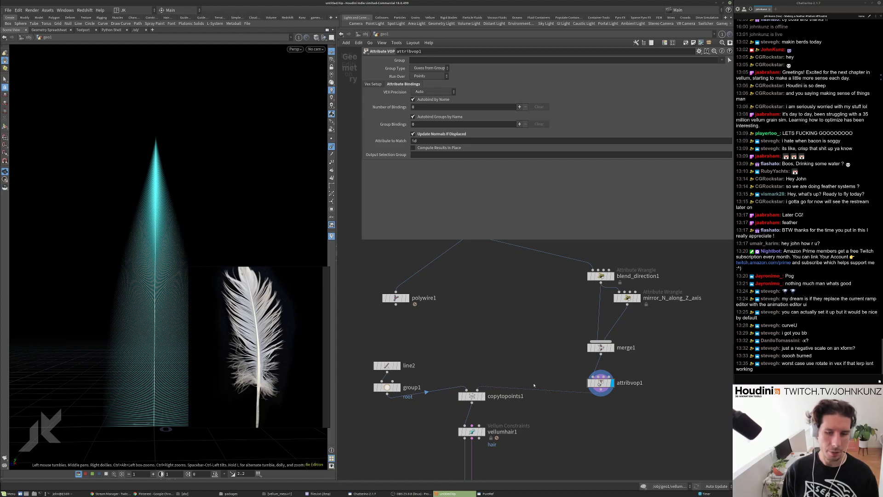
{"action": "double_click", "coordinate": [600, 382]}
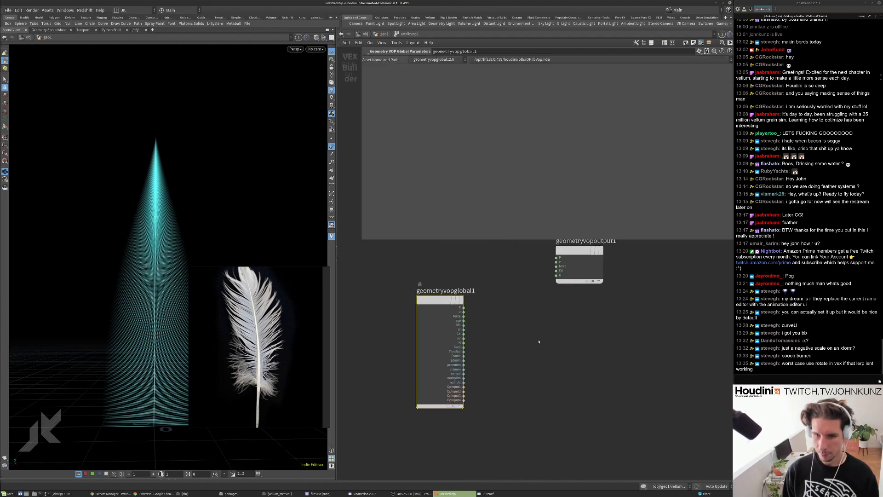
{"action": "key", "text": "Tab"}
{"action": "type", "text": "ant"}
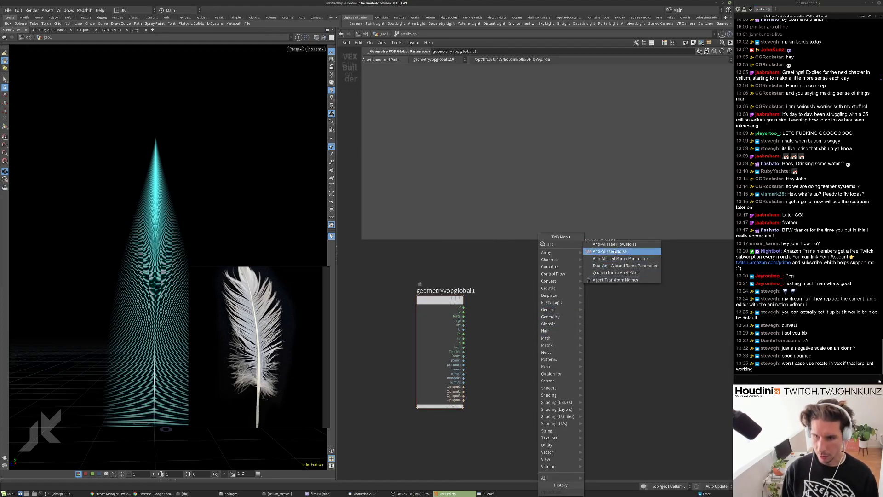
Place an Anti-Aliased Noise and a Vector to Vector4 node, switching the noise to 4D input.
{"action": "left_click", "coordinate": [611, 251]}
{"action": "left_click", "coordinate": [545, 361]}
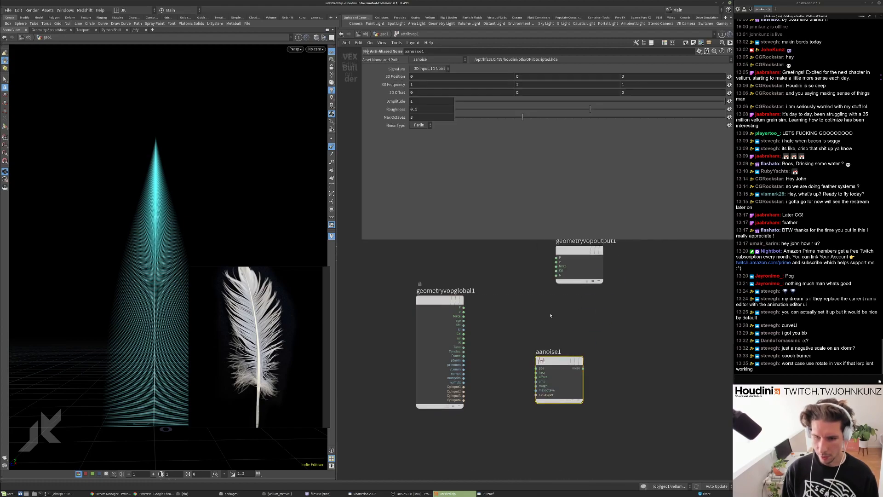
{"action": "key", "text": "Tab"}
{"action": "mouse_move", "coordinate": [550, 317]}
{"action": "type", "text": "vect"}
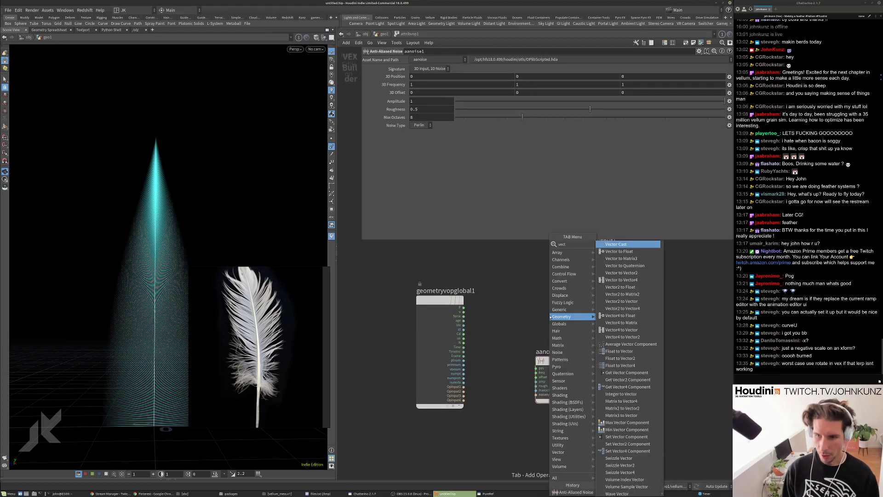
{"action": "left_click", "coordinate": [616, 280]}
{"action": "left_click", "coordinate": [524, 324]}
{"action": "left_click_drag", "start_coordinate": [545, 370], "coordinate": [464, 307]}
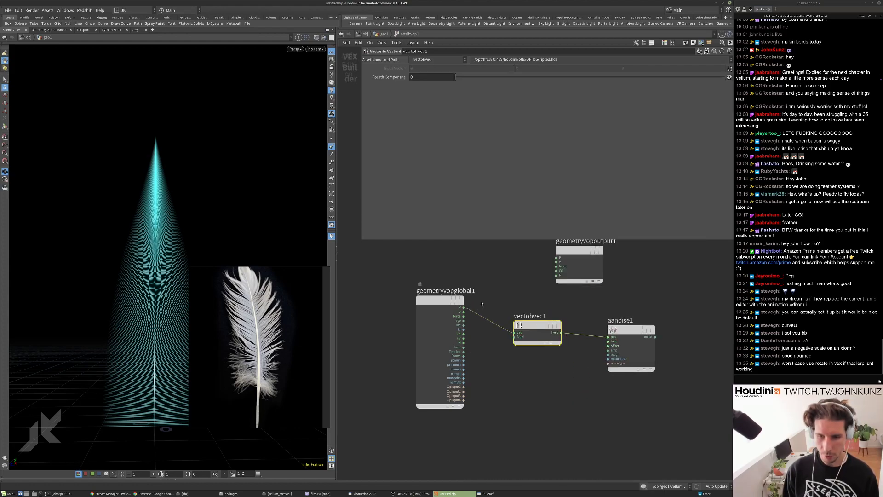
{"action": "left_click_drag", "start_coordinate": [579, 251], "coordinate": [701, 262]}
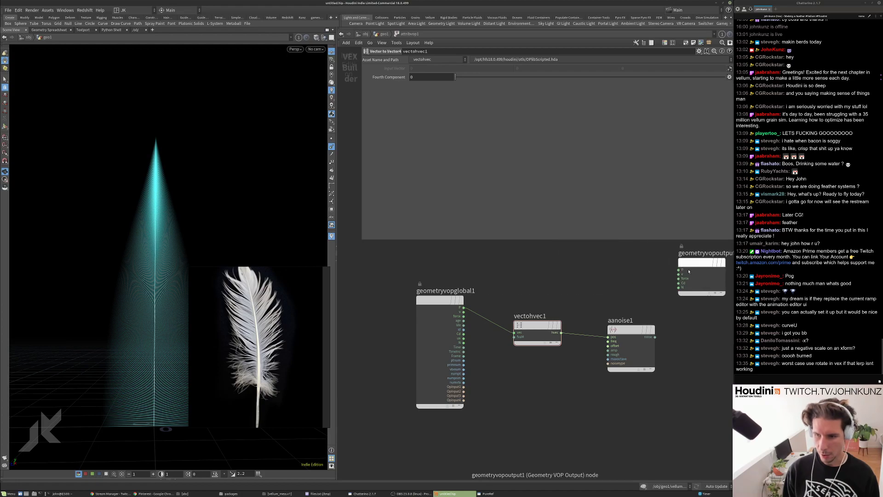
{"action": "left_click", "coordinate": [632, 327]}
{"action": "left_click", "coordinate": [431, 69]}
{"action": "left_click", "coordinate": [446, 73]}
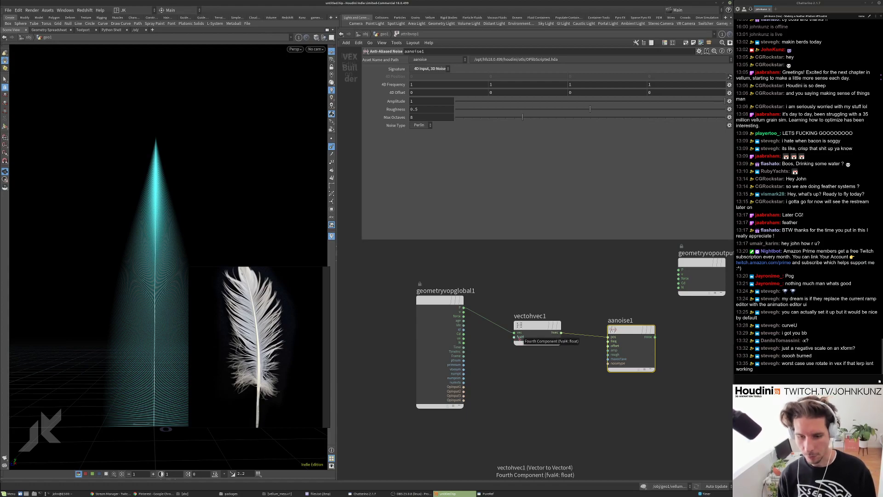
{"action": "middle_click_drag", "start_coordinate": [559, 418], "coordinate": [539, 411]}
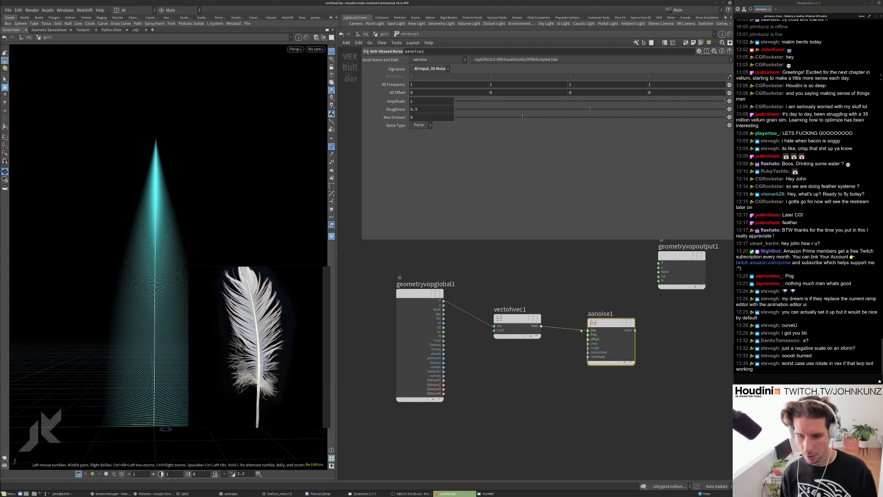
Add P plus the noise with an Add node into output P, then go up a level.
{"action": "key", "text": "Tab"}
{"action": "type", "text": "add"}
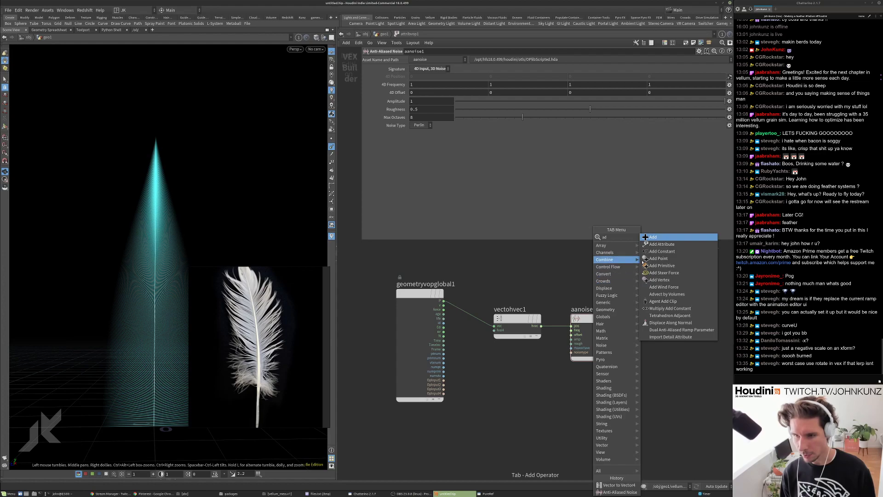
{"action": "key", "text": "Return"}
{"action": "left_click", "coordinate": [555, 273]}
{"action": "left_click_drag", "start_coordinate": [554, 273], "coordinate": [560, 264]}
{"action": "left_click", "coordinate": [540, 272]}
{"action": "left_click", "coordinate": [443, 300]}
{"action": "left_click", "coordinate": [540, 276]}
{"action": "left_click", "coordinate": [617, 325]}
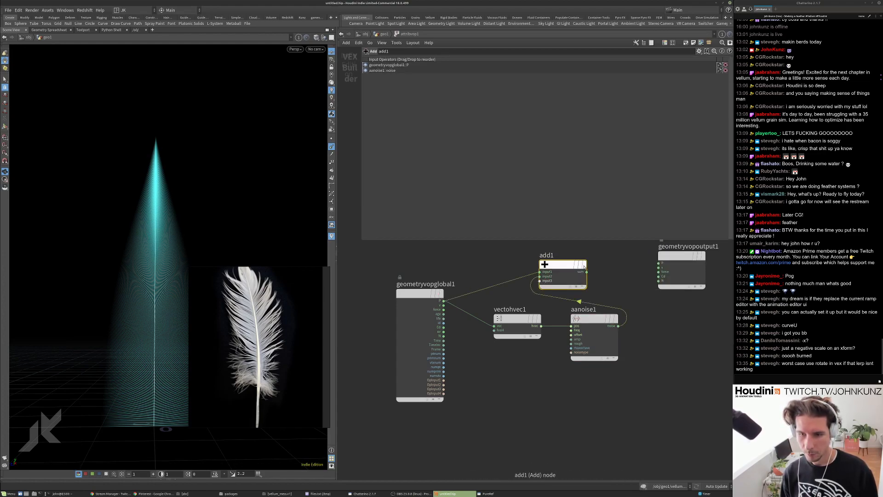
{"action": "left_click", "coordinate": [586, 272]}
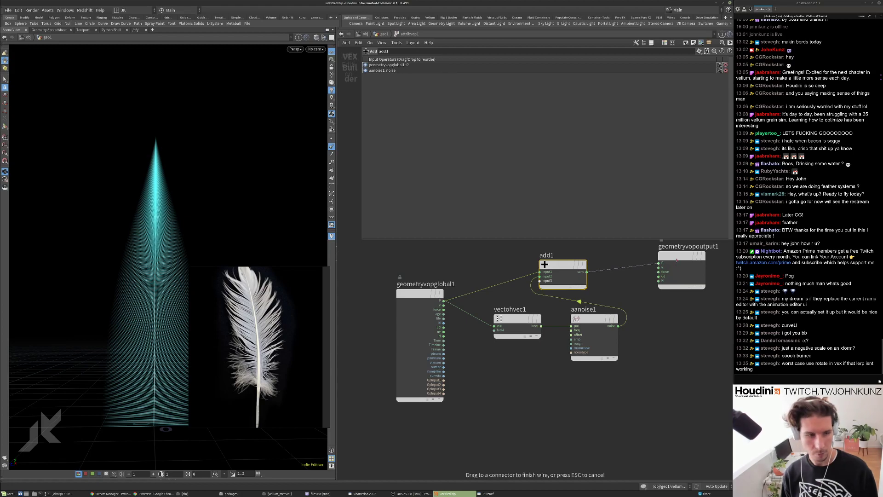
{"action": "left_click", "coordinate": [660, 263]}
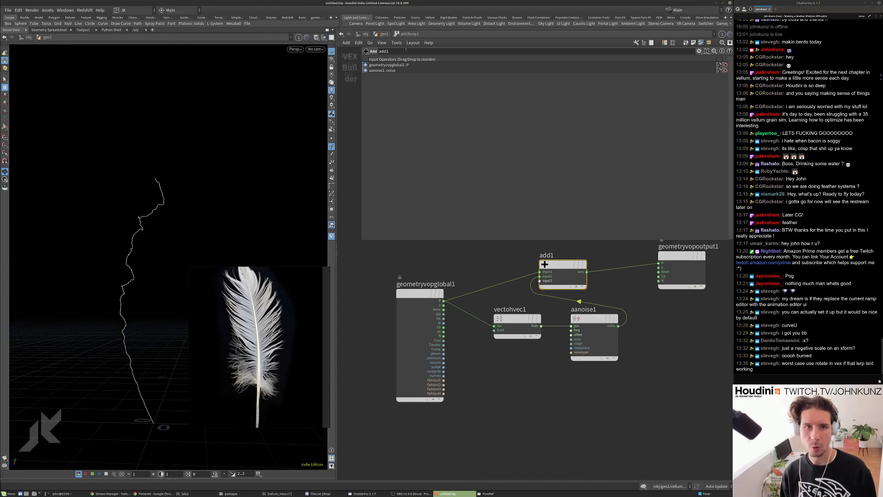
{"action": "left_click", "coordinate": [377, 35]}
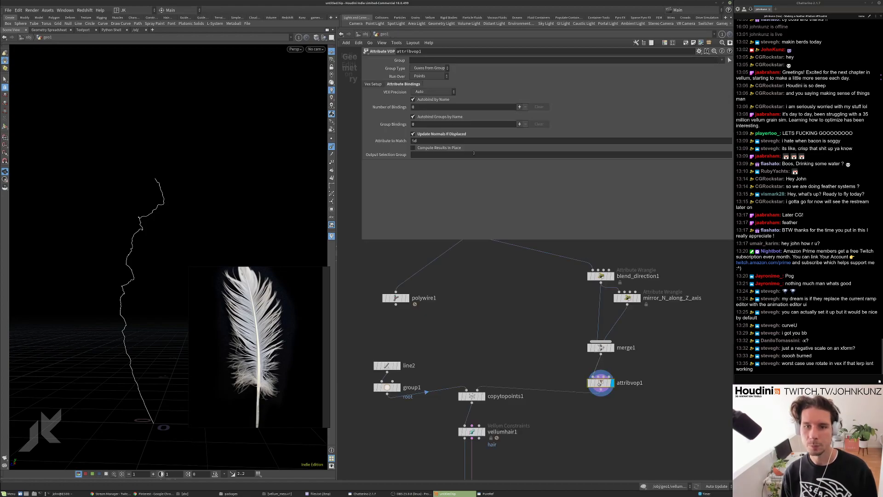
Turn off Update Normals If Displaced on attribvop1 to reveal the jagged feather, then re-enter it.
{"action": "left_click", "coordinate": [431, 134]}
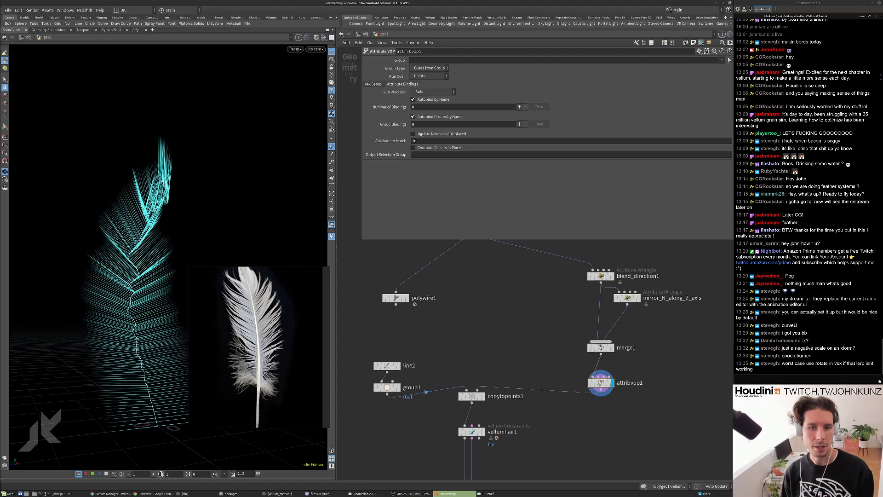
{"action": "left_click", "coordinate": [372, 84]}
{"action": "left_click_drag", "start_coordinate": [164, 317], "coordinate": [141, 218]}
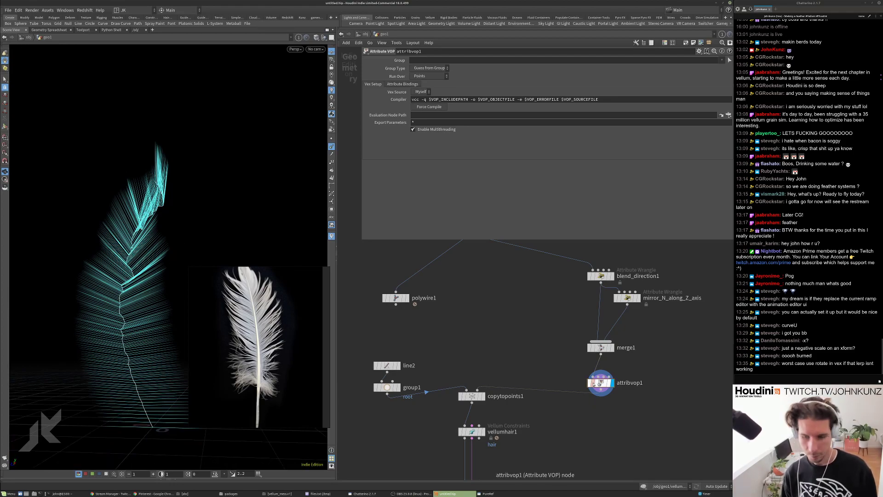
{"action": "double_click", "coordinate": [598, 382]}
Add a Bind node reading the curveu attribute below the noise.
{"action": "key", "text": "Tab"}
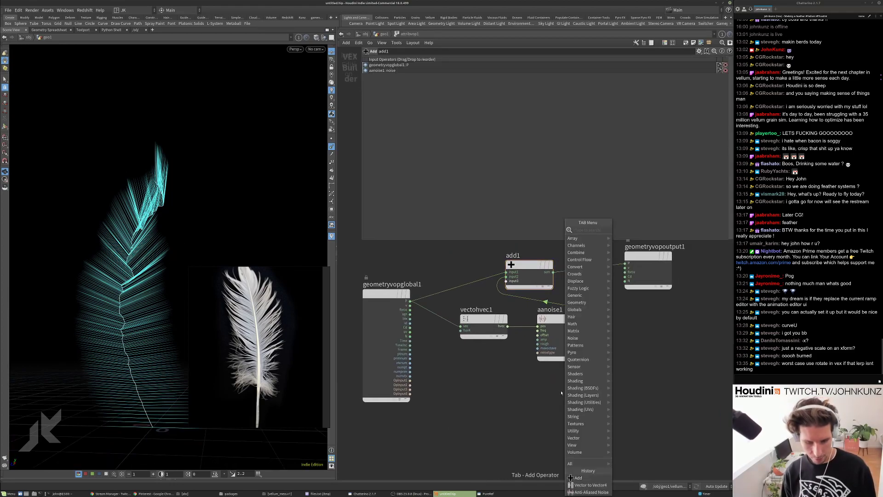
{"action": "type", "text": "bi"}
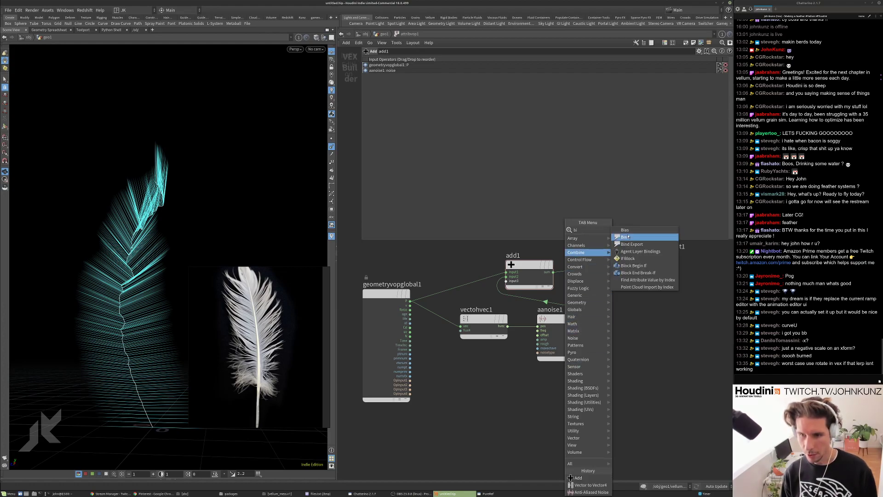
{"action": "left_click", "coordinate": [626, 237]}
{"action": "left_click", "coordinate": [561, 398]}
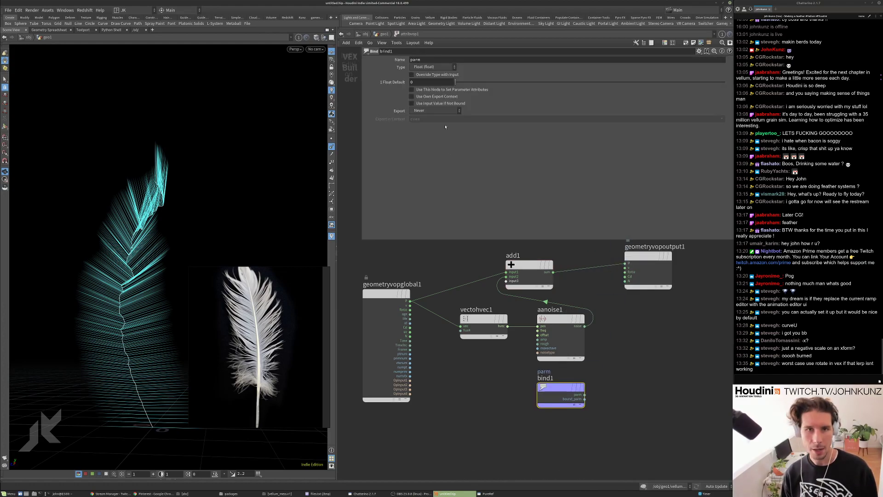
{"action": "double_click", "coordinate": [436, 59]}
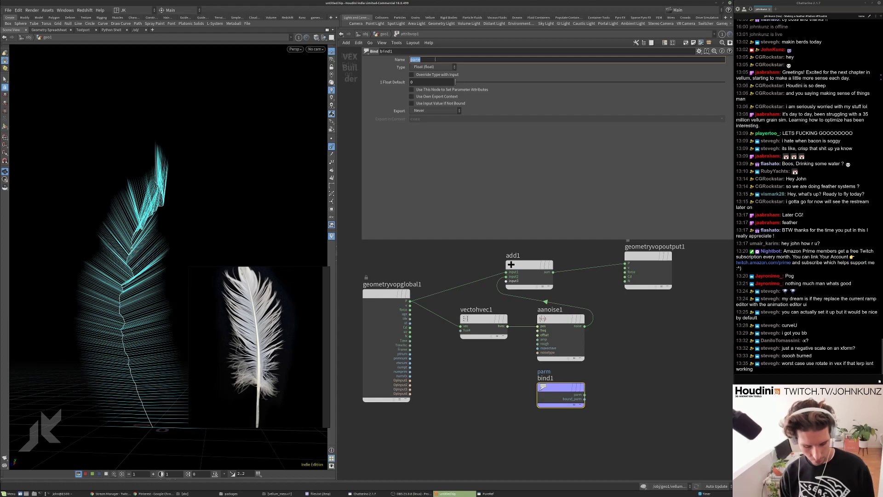
{"action": "type", "text": "curveu"}
{"action": "key", "text": "Return"}
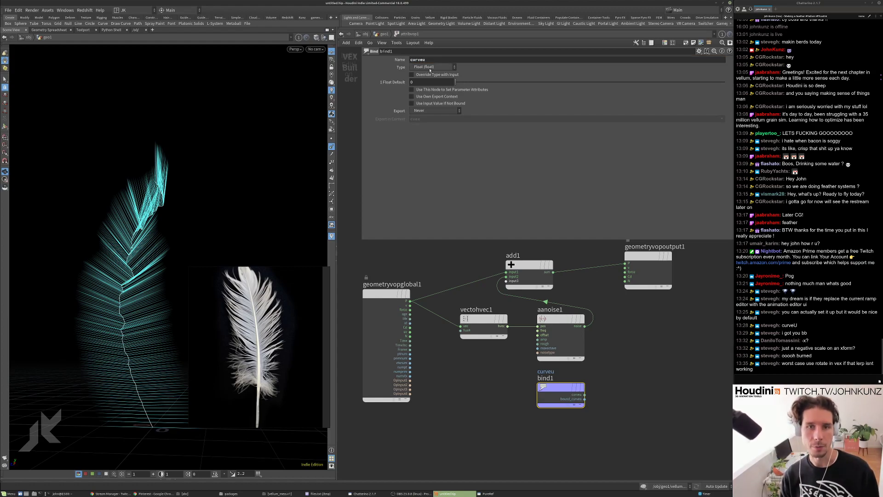
Insert a Multiply between the noise and Add nodes and lower noise Roughness to 0.1807.
{"action": "key", "text": "Tab"}
{"action": "type", "text": "mult"}
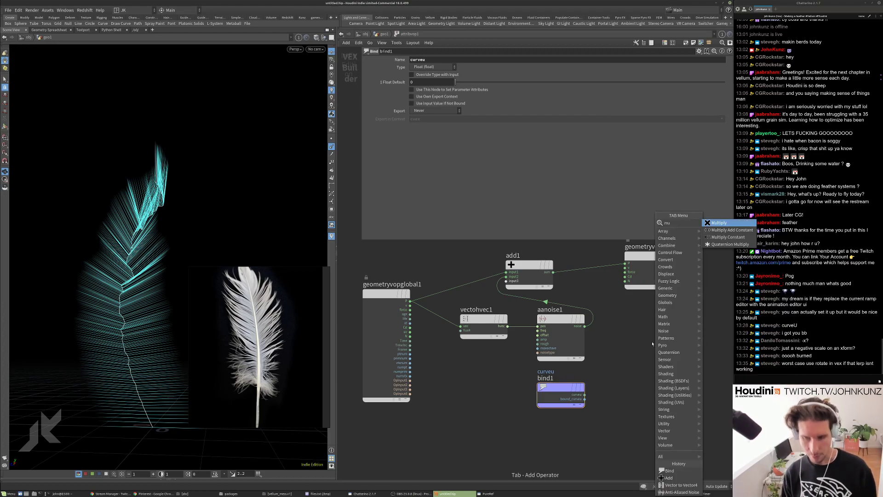
{"action": "left_click", "coordinate": [717, 223]}
{"action": "left_click_drag", "start_coordinate": [621, 353], "coordinate": [585, 394]}
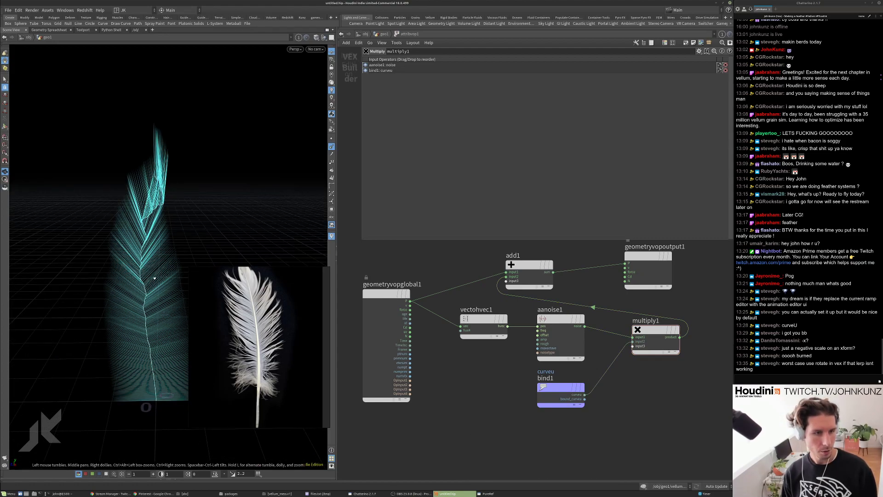
{"action": "left_click", "coordinate": [559, 319]}
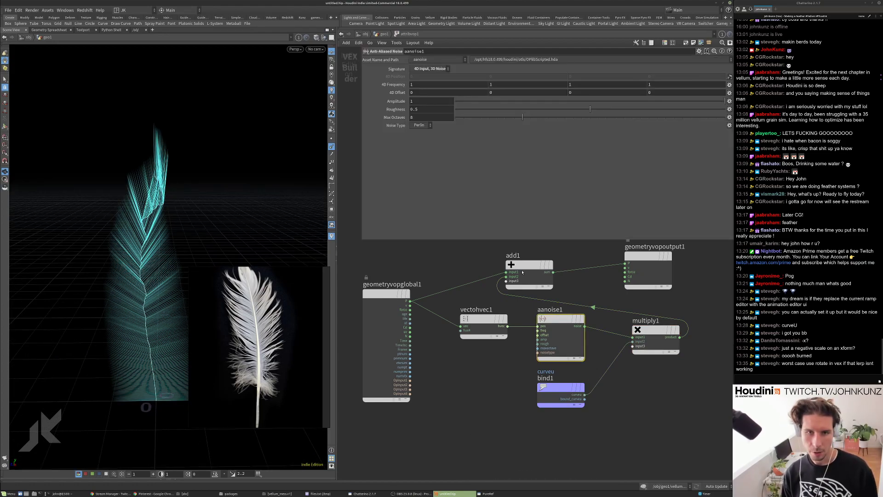
{"action": "left_click", "coordinate": [505, 109]}
{"action": "left_click_drag", "start_coordinate": [190, 252], "coordinate": [128, 203]}
{"action": "scroll", "coordinate": [479, 370], "scroll_direction": "down", "scroll_amount": 2}
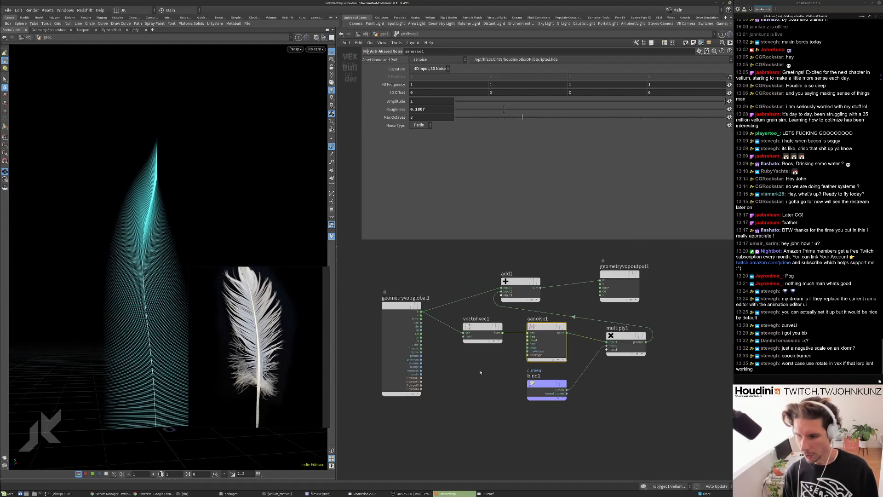
{"action": "middle_click_drag", "start_coordinate": [479, 370], "coordinate": [499, 338]}
{"action": "left_click_drag", "start_coordinate": [566, 354], "coordinate": [525, 398]}
{"action": "middle_click_drag", "start_coordinate": [484, 346], "coordinate": [481, 311]}
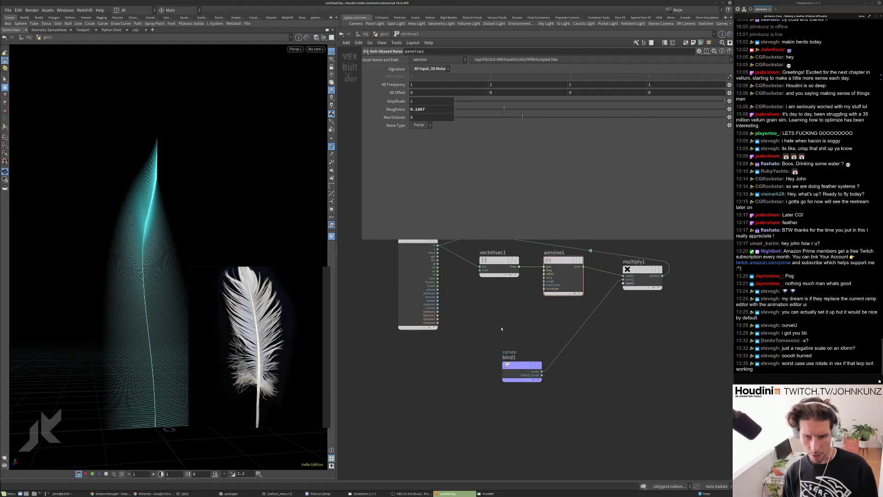
Add a second Add node summing curveu and Time into the converter's fourth component.
{"action": "key", "text": "Tab"}
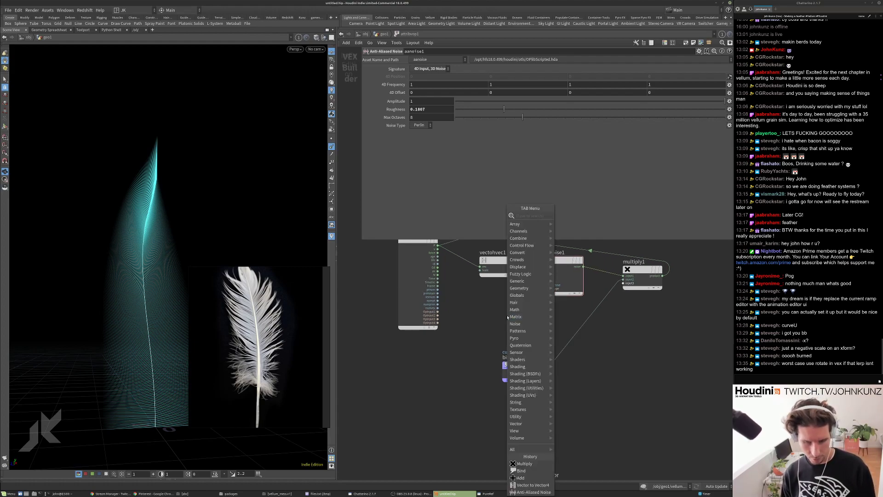
{"action": "type", "text": "ad"}
{"action": "left_click", "coordinate": [567, 215]}
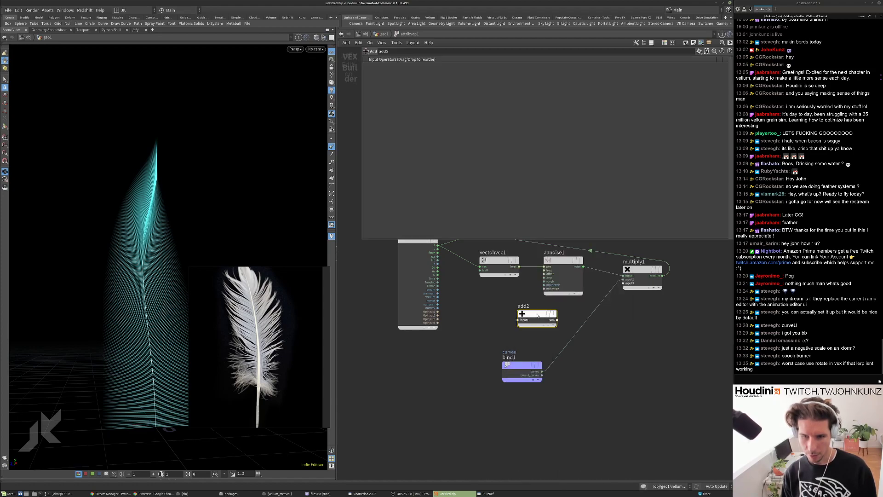
{"action": "left_click", "coordinate": [576, 338]}
{"action": "left_click_drag", "start_coordinate": [576, 338], "coordinate": [488, 313]}
{"action": "left_click_drag", "start_coordinate": [513, 341], "coordinate": [534, 355]}
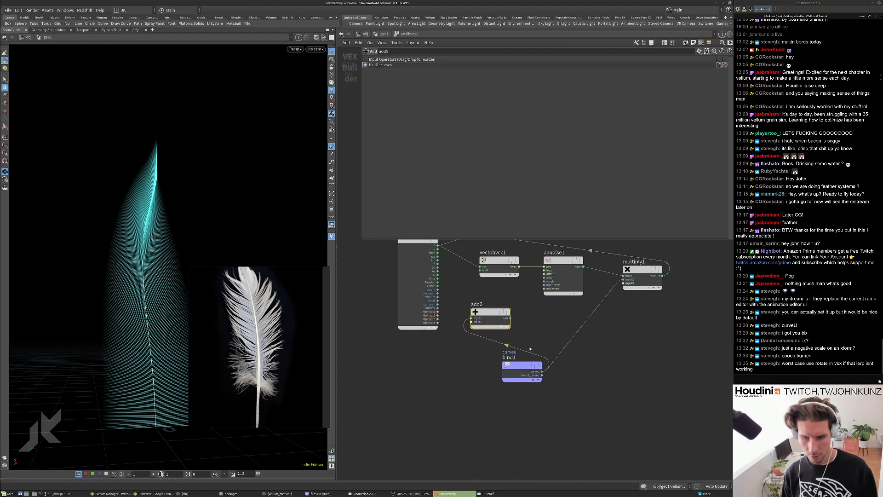
{"action": "left_click_drag", "start_coordinate": [510, 318], "coordinate": [479, 270]}
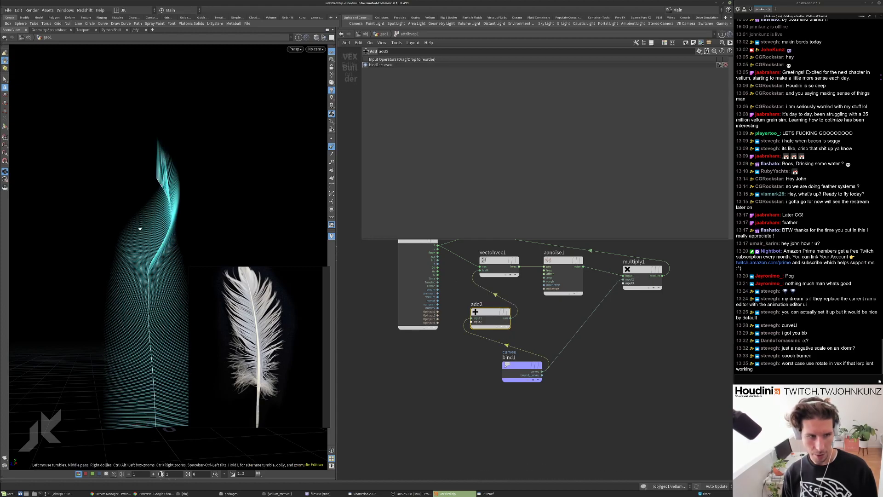
{"action": "middle_click_drag", "start_coordinate": [437, 265], "coordinate": [477, 303]}
{"action": "left_click_drag", "start_coordinate": [478, 316], "coordinate": [512, 360]}
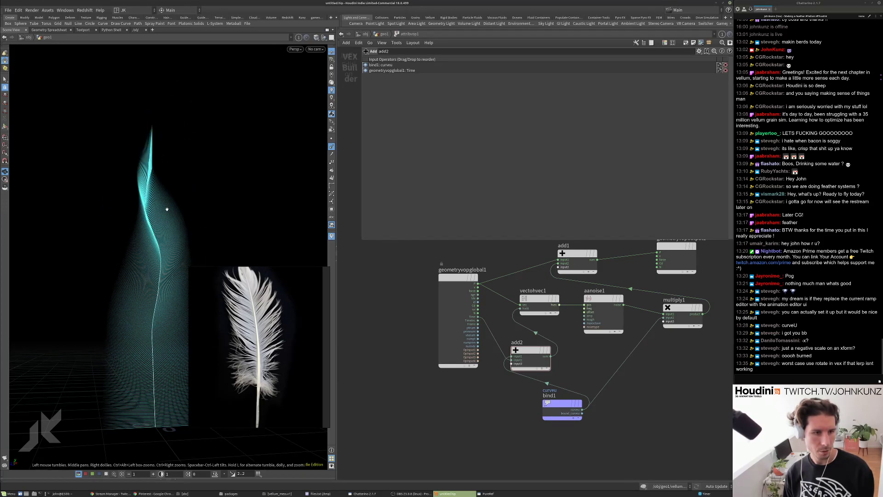
{"action": "left_click", "coordinate": [634, 483]}
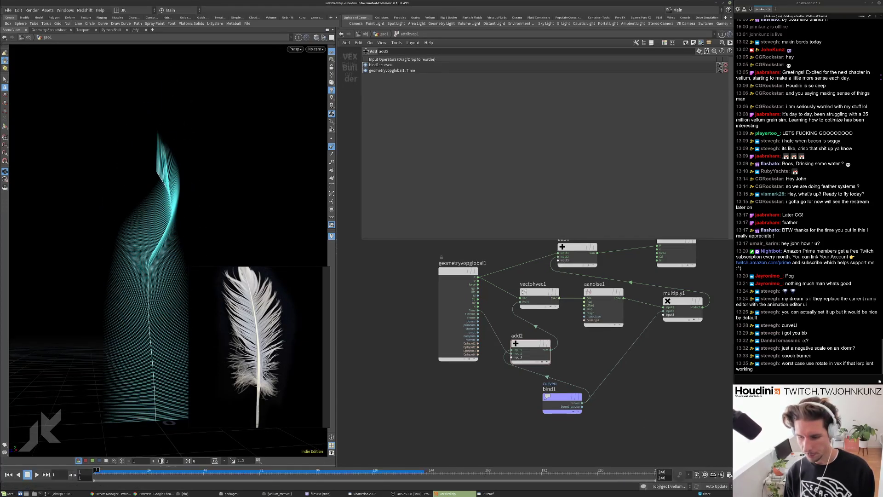
Place a Negate node, preview playback, and rearrange the globals and negate nodes.
{"action": "key", "text": "Tab"}
{"action": "type", "text": "neg"}
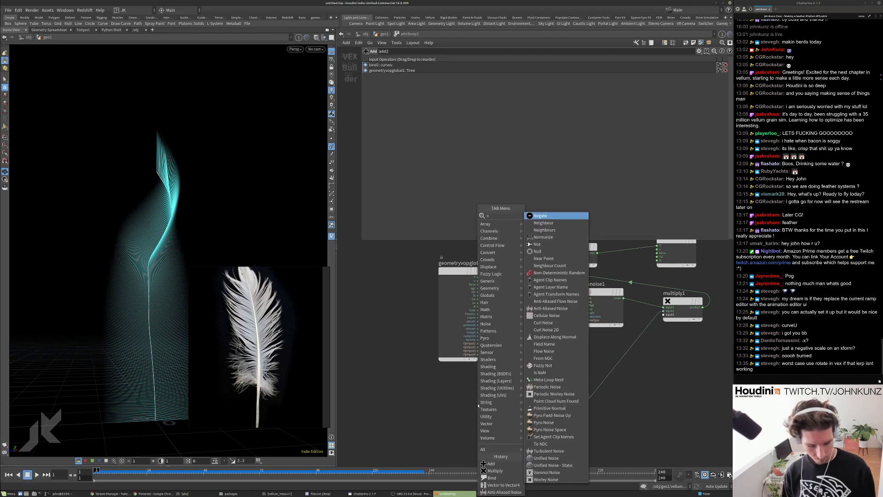
{"action": "left_click", "coordinate": [544, 216]}
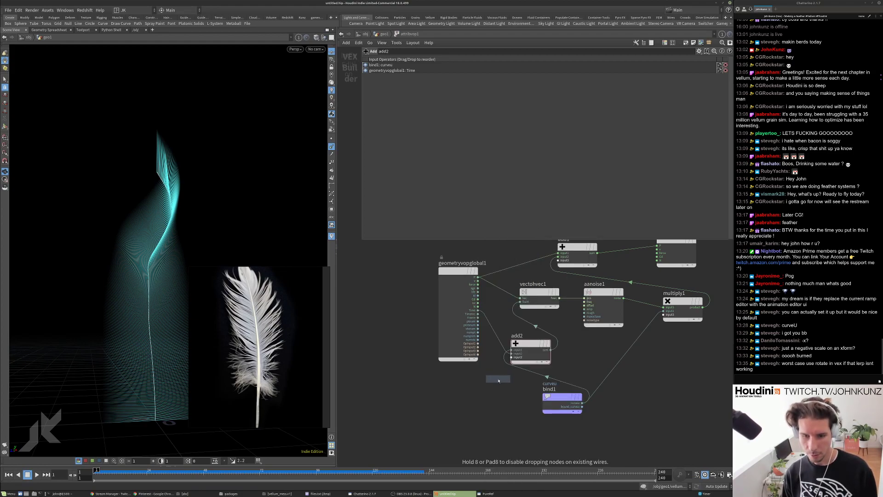
{"action": "left_click", "coordinate": [479, 383]}
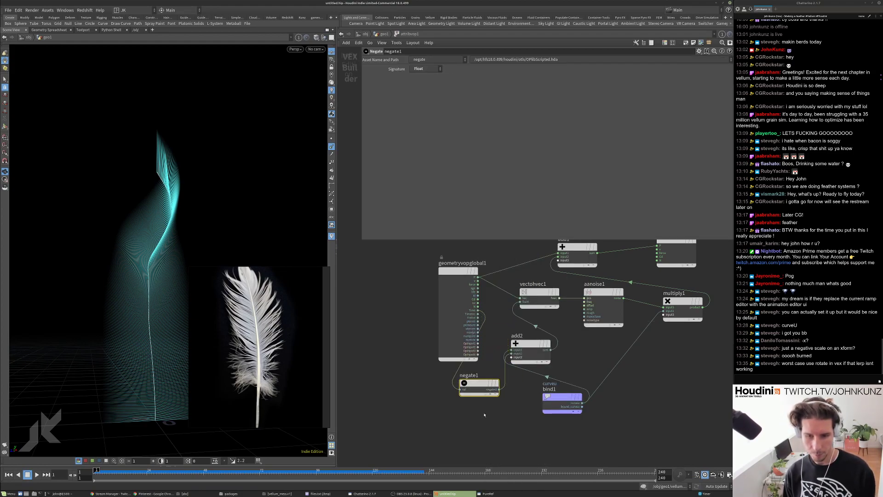
{"action": "key", "text": "Up"}
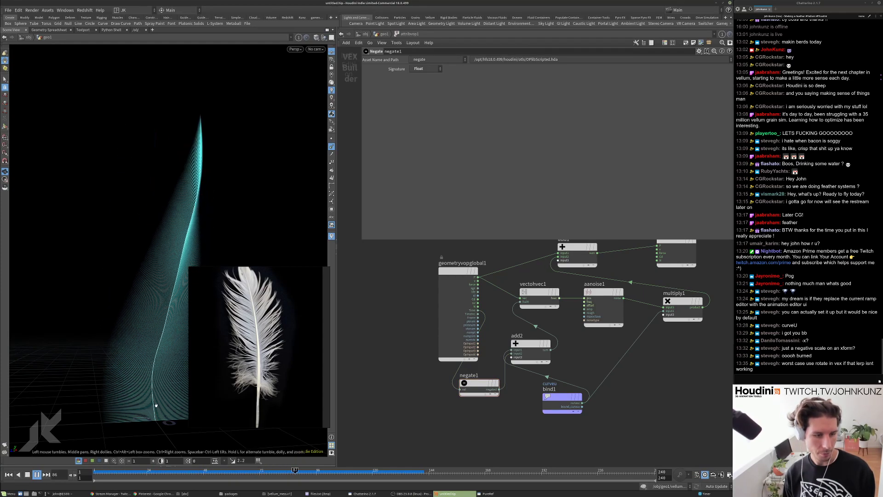
{"action": "key", "text": "ctrl+Up"}
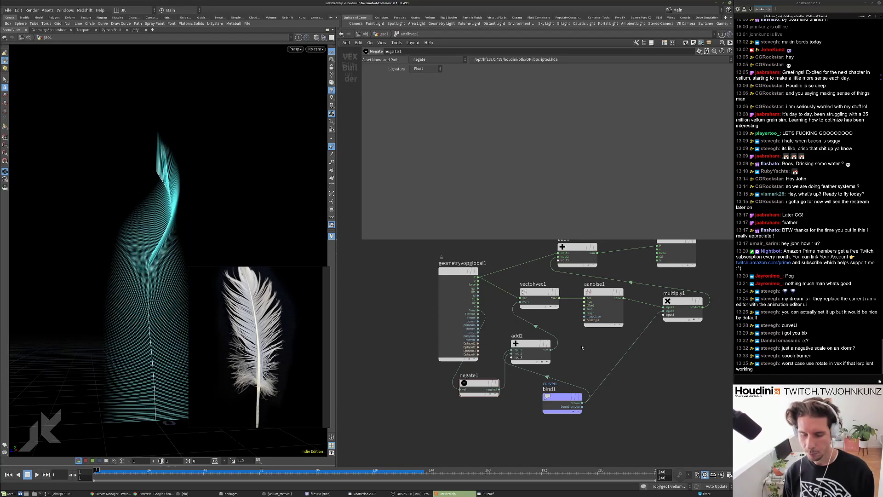
{"action": "scroll", "coordinate": [457, 277], "scroll_direction": "down", "scroll_amount": 3}
{"action": "left_click_drag", "start_coordinate": [459, 273], "coordinate": [420, 267]}
{"action": "left_click_drag", "start_coordinate": [472, 352], "coordinate": [464, 325]}
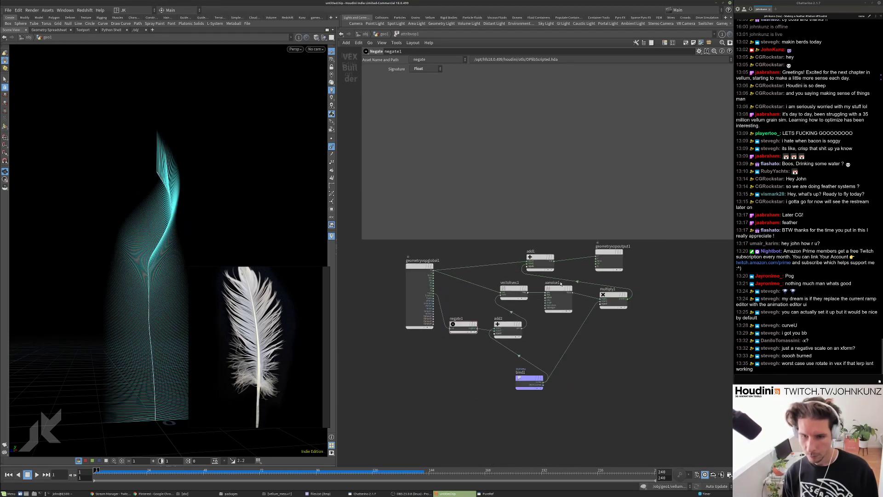
Set aanoise1's fourth 4D Frequency to .25, preview playback, and return to geo1 at frame 1.
{"action": "left_click", "coordinate": [559, 297]}
{"action": "left_click", "coordinate": [660, 84]}
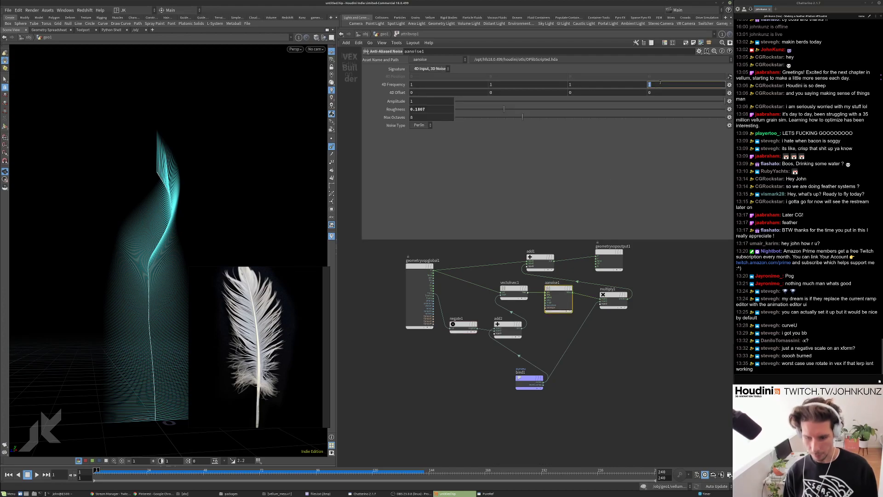
{"action": "type", "text": ".25"}
{"action": "key", "text": "Return"}
{"action": "key", "text": "Up"}
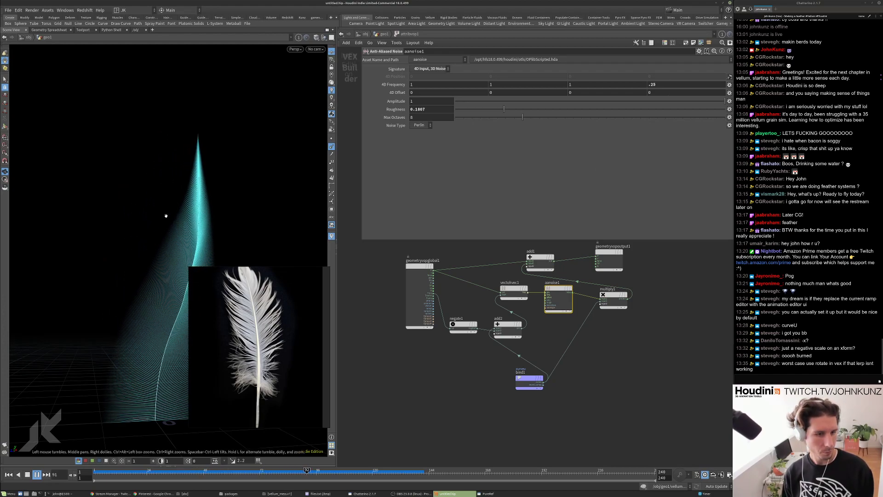
{"action": "key", "text": "Up"}
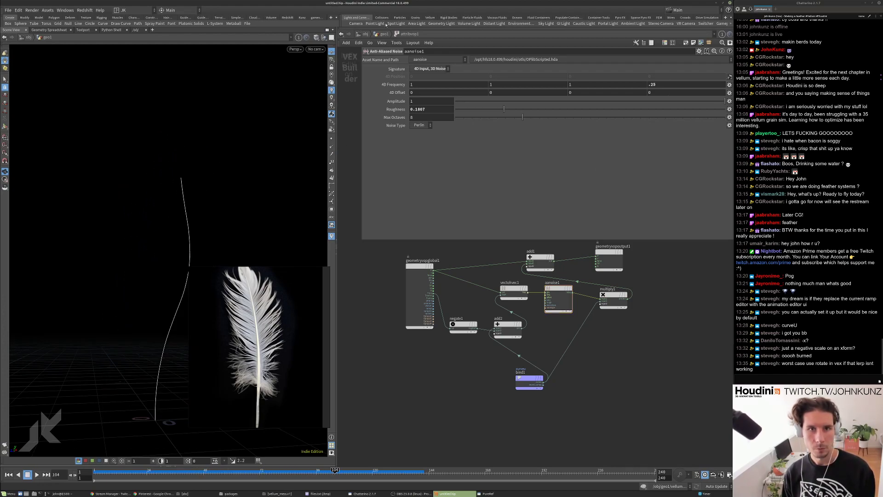
{"action": "key", "text": "u"}
{"action": "key", "text": "ctrl+Up"}
{"action": "scroll", "coordinate": [544, 311], "scroll_direction": "up", "scroll_amount": 3}
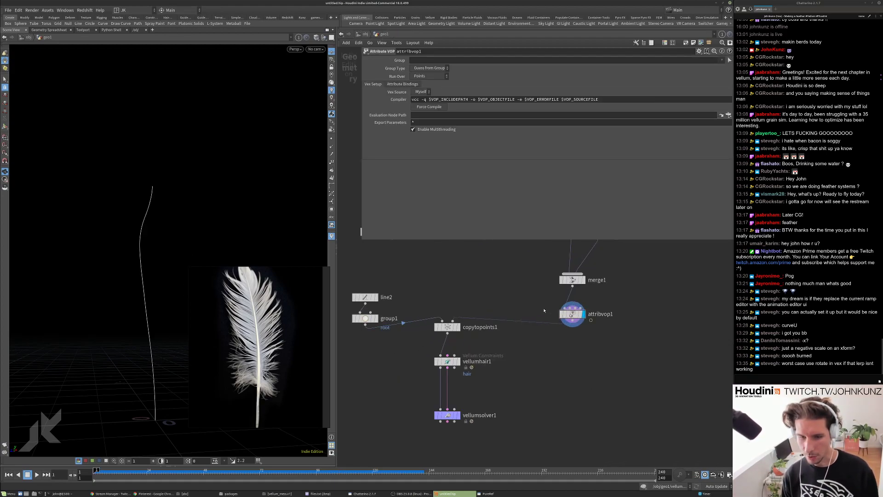
{"action": "scroll", "coordinate": [519, 355], "scroll_direction": "up", "scroll_amount": 3}
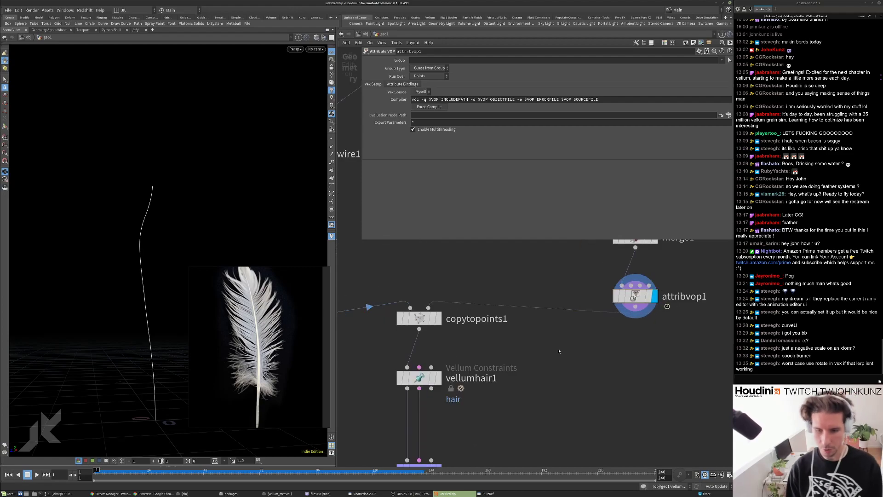
Display vellumsolver1, play the feather simulation twice, and reset to frame 1.
{"action": "left_click", "coordinate": [437, 378]}
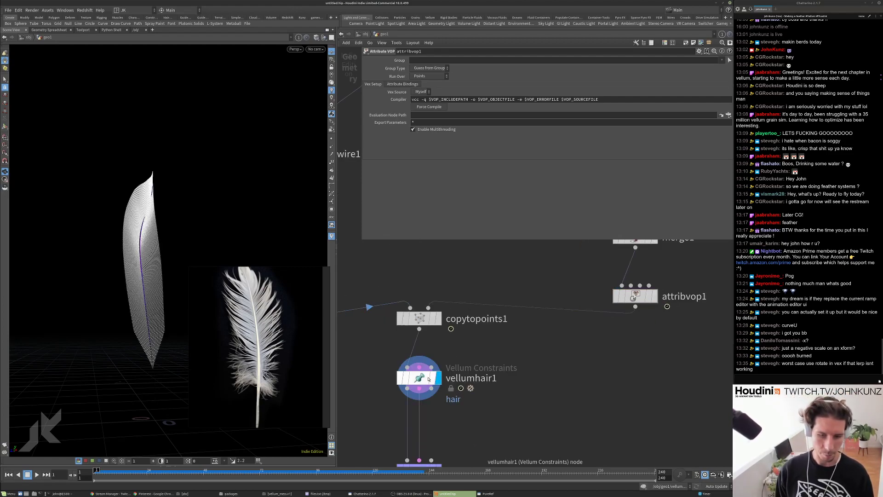
{"action": "left_click", "coordinate": [423, 377]}
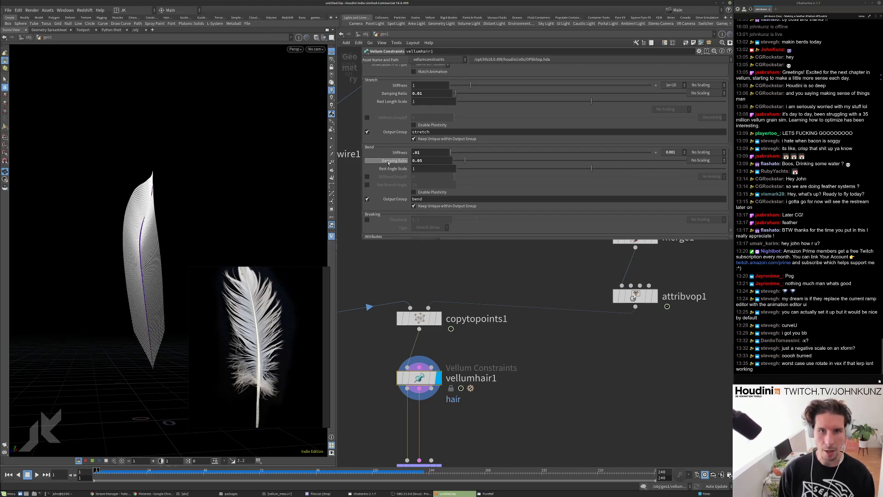
{"action": "scroll", "coordinate": [400, 175], "scroll_direction": "up", "scroll_amount": 4}
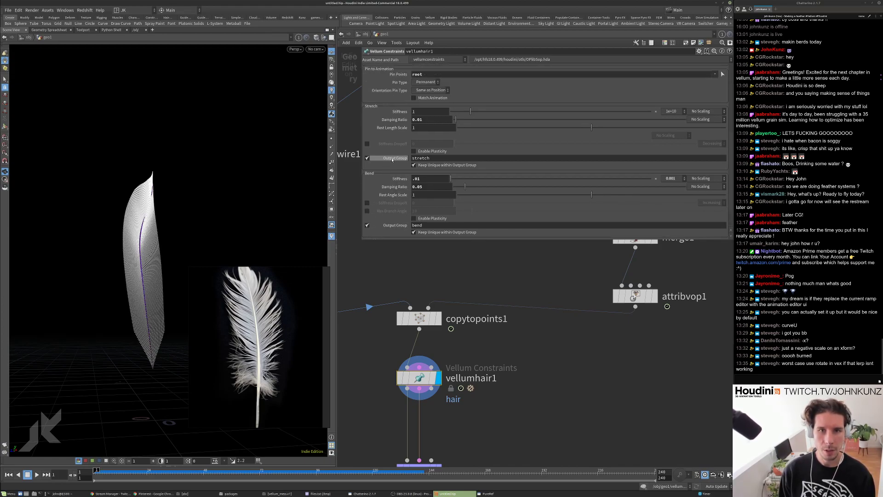
{"action": "middle_click_drag", "start_coordinate": [529, 391], "coordinate": [556, 309]}
{"action": "left_click", "coordinate": [445, 389]}
{"action": "key", "text": "Up"}
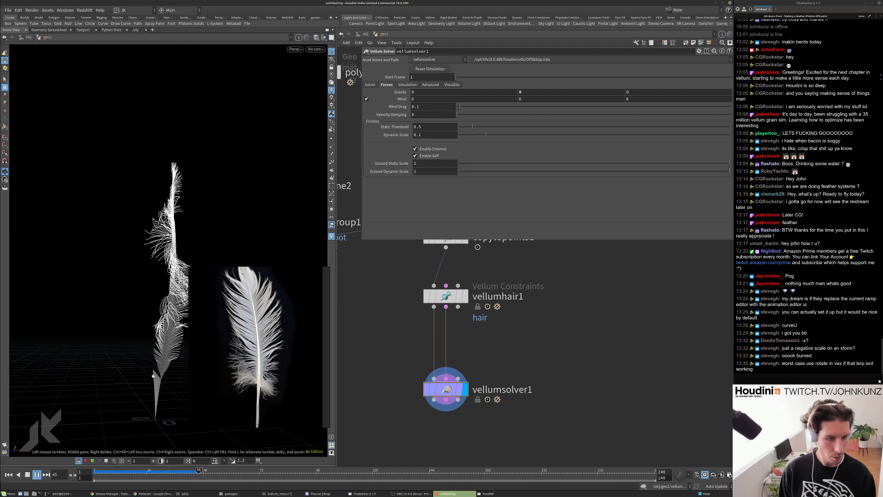
{"action": "key", "text": "ctrl+Up"}
{"action": "key", "text": "Up"}
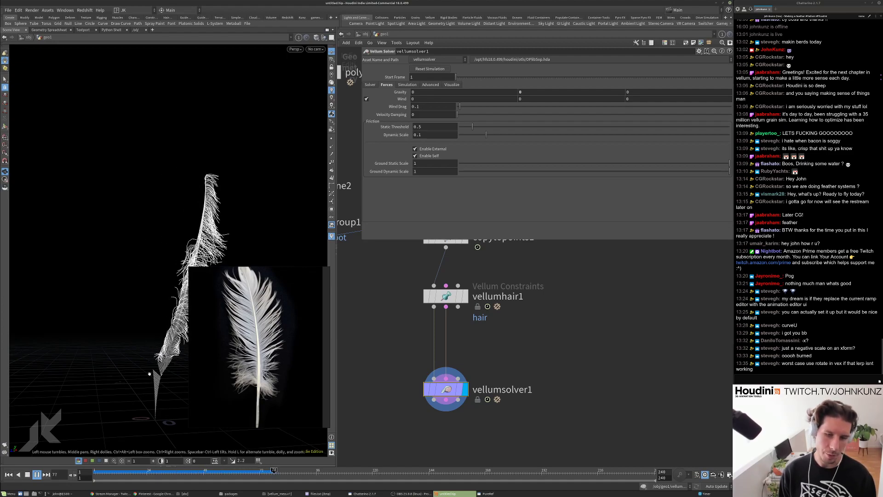
{"action": "key", "text": "ctrl+Up"}
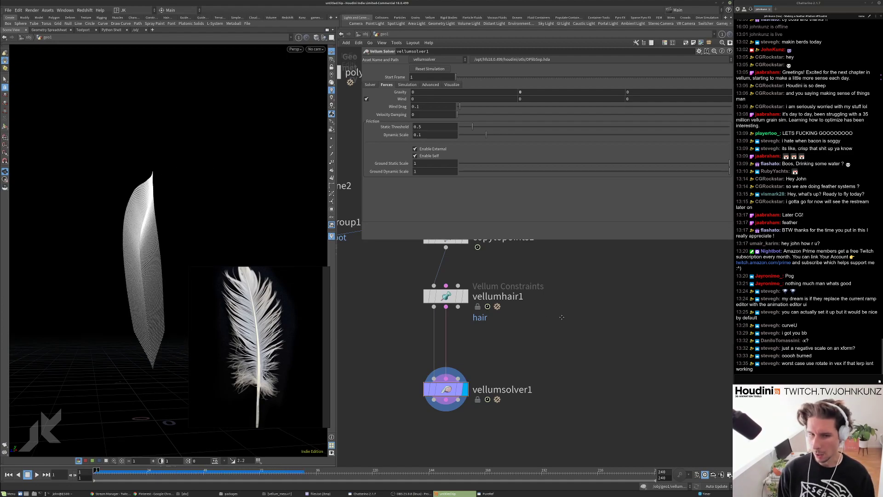
{"action": "middle_click_drag", "start_coordinate": [558, 313], "coordinate": [573, 397]}
{"action": "key", "text": "Tab"}
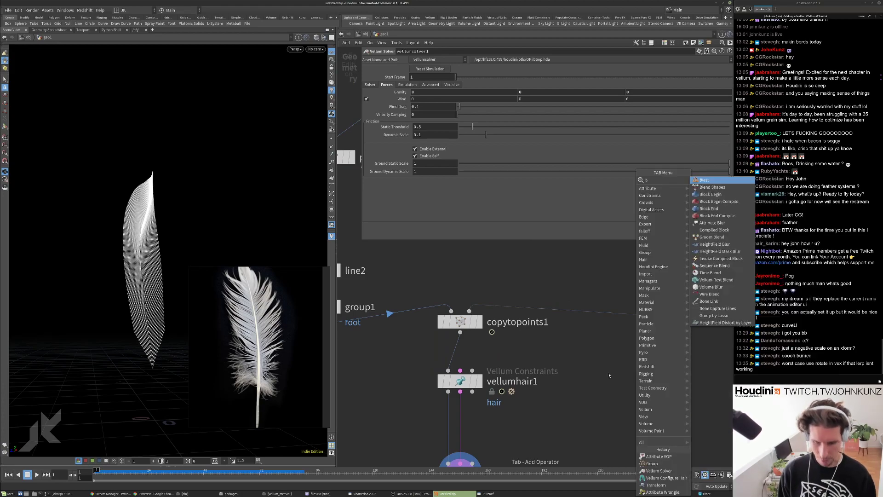
Insert a Blast node between copytopoints1 and attribvop1 and display its output.
{"action": "left_click", "coordinate": [718, 183]}
{"action": "left_click", "coordinate": [587, 322]}
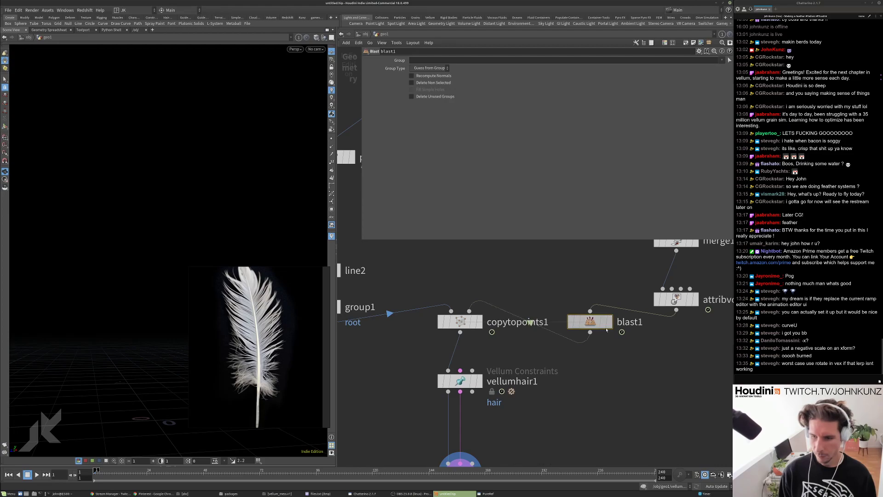
{"action": "left_click_drag", "start_coordinate": [584, 323], "coordinate": [643, 353]}
{"action": "left_click", "coordinate": [625, 352]}
{"action": "left_click_drag", "start_coordinate": [173, 363], "coordinate": [123, 294]}
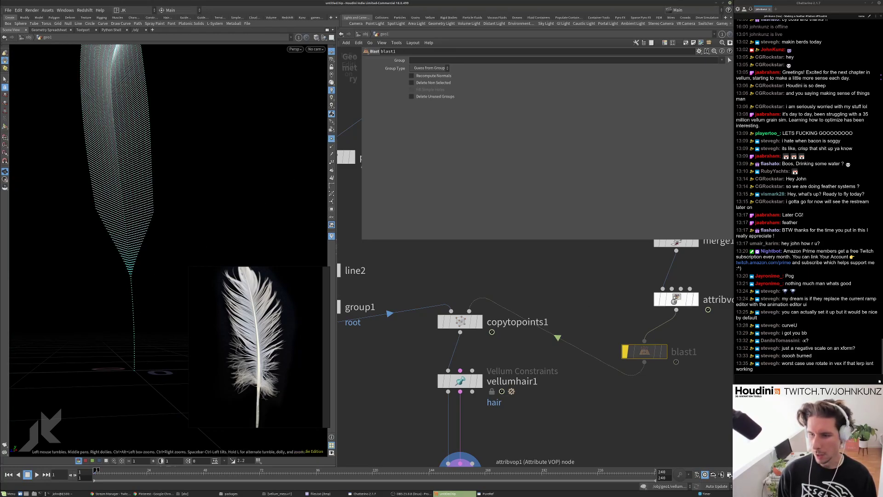
Inspect the upstream attribvop1, blend_direction1 and strand_length_profile pscale ramp nodes.
{"action": "left_click", "coordinate": [675, 299]}
{"action": "key", "text": "h"}
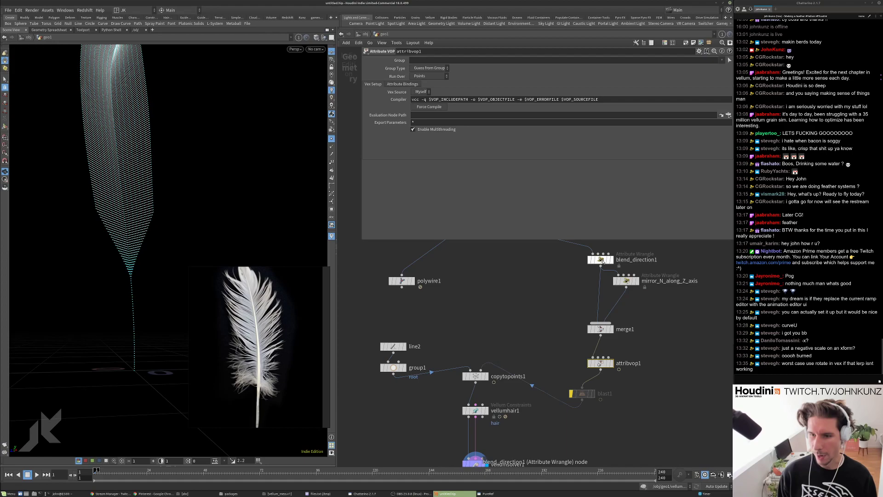
{"action": "left_click", "coordinate": [604, 263]}
{"action": "middle_click_drag", "start_coordinate": [531, 292], "coordinate": [542, 360]}
{"action": "left_click", "coordinate": [484, 277]}
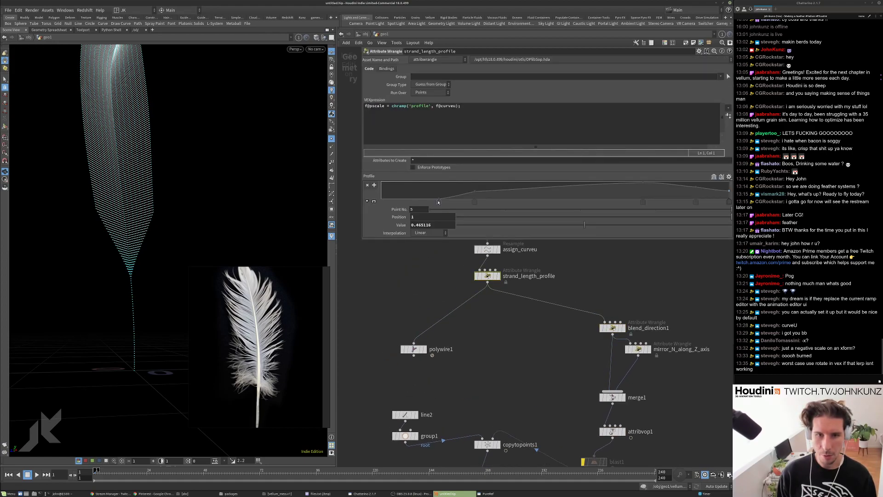
{"action": "middle_click_drag", "start_coordinate": [575, 414], "coordinate": [574, 349]}
{"action": "scroll", "coordinate": [596, 374], "scroll_direction": "up", "scroll_amount": 2}
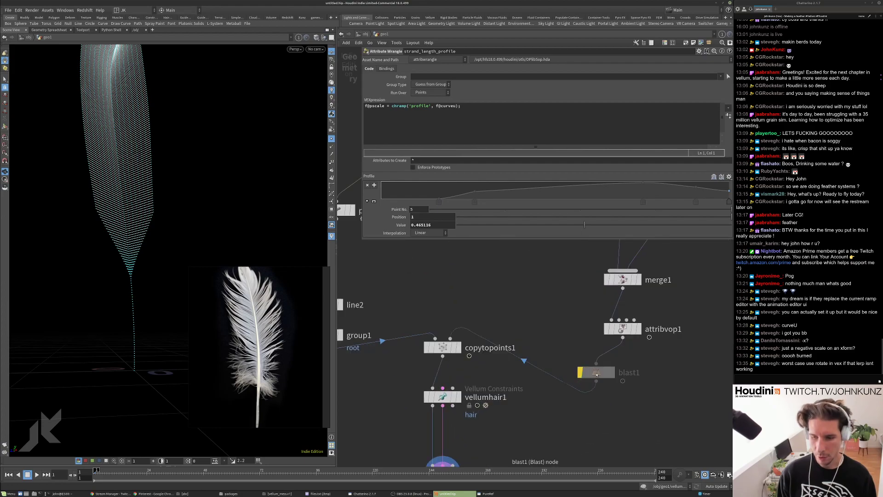
{"action": "left_click", "coordinate": [608, 373]}
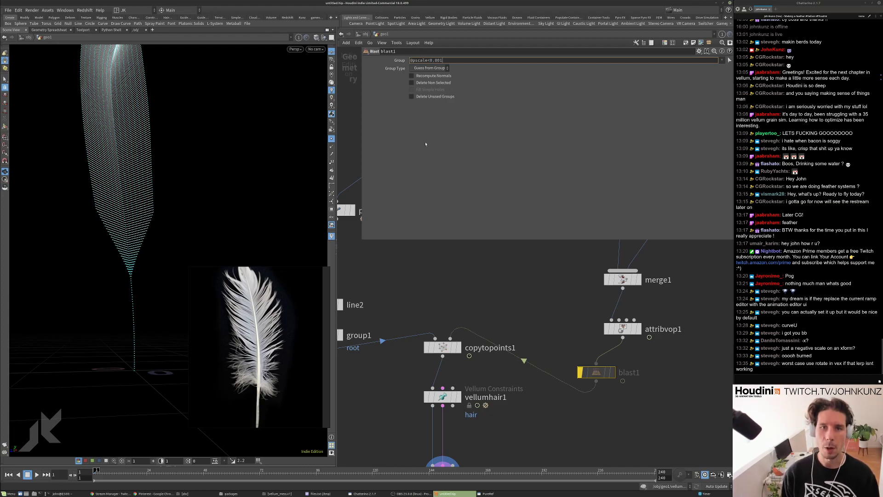
{"action": "key", "text": "Return"}
{"action": "left_click", "coordinate": [580, 372]}
{"action": "left_click_drag", "start_coordinate": [601, 376], "coordinate": [627, 367]}
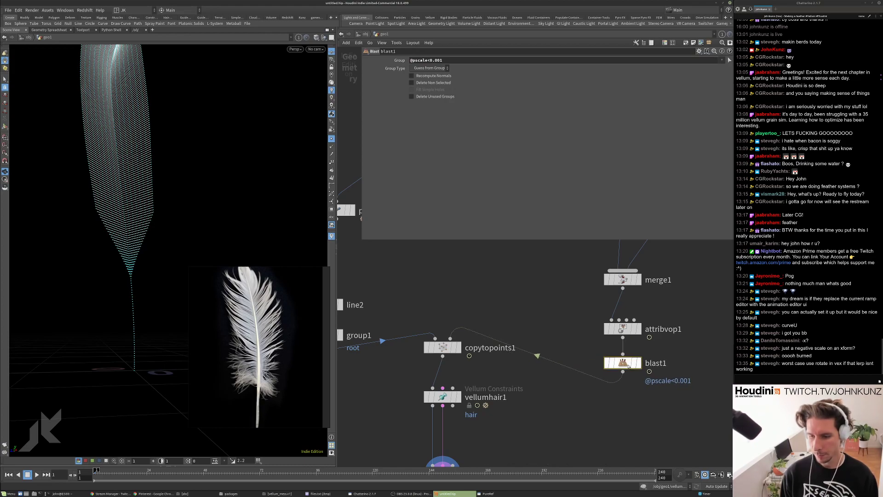
{"action": "left_click", "coordinate": [430, 68]}
{"action": "left_click", "coordinate": [427, 89]}
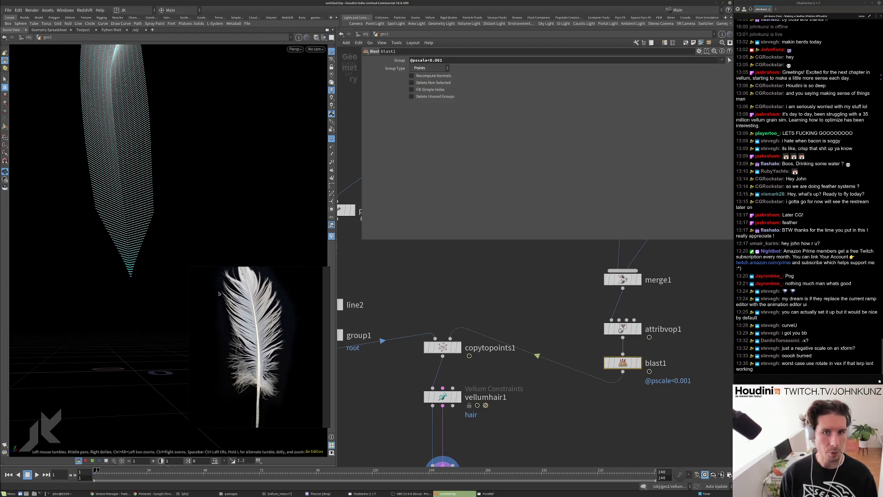
Rename the Blast node to cull_pscale_too_small and play the simulation.
{"action": "middle_click_drag", "start_coordinate": [656, 363], "coordinate": [600, 340]}
{"action": "double_click", "coordinate": [600, 341]}
{"action": "type", "text": "cull_pscale_"}
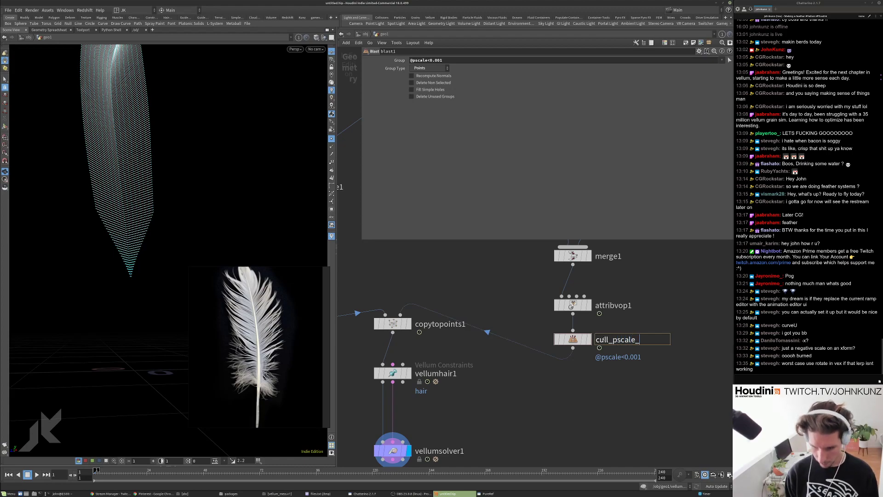
{"action": "type", "text": "too_small"}
{"action": "key", "text": "Return"}
{"action": "scroll", "coordinate": [494, 371], "scroll_direction": "down", "scroll_amount": 3}
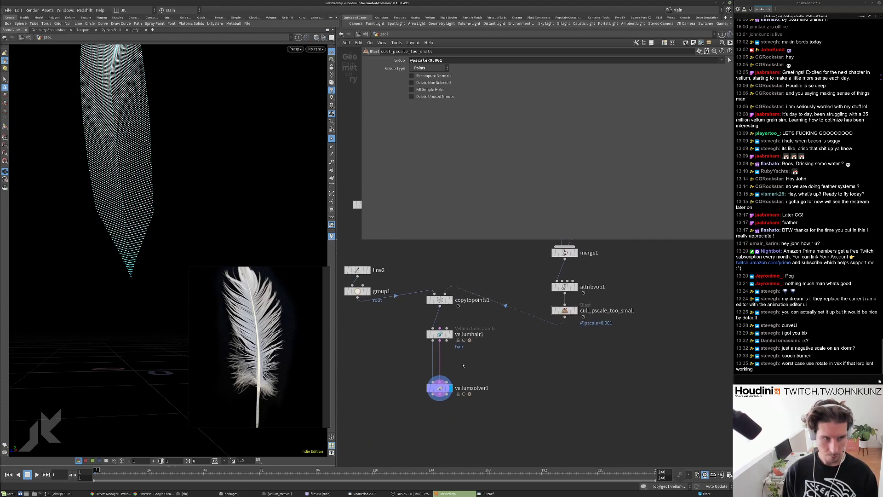
{"action": "key", "text": "Up"}
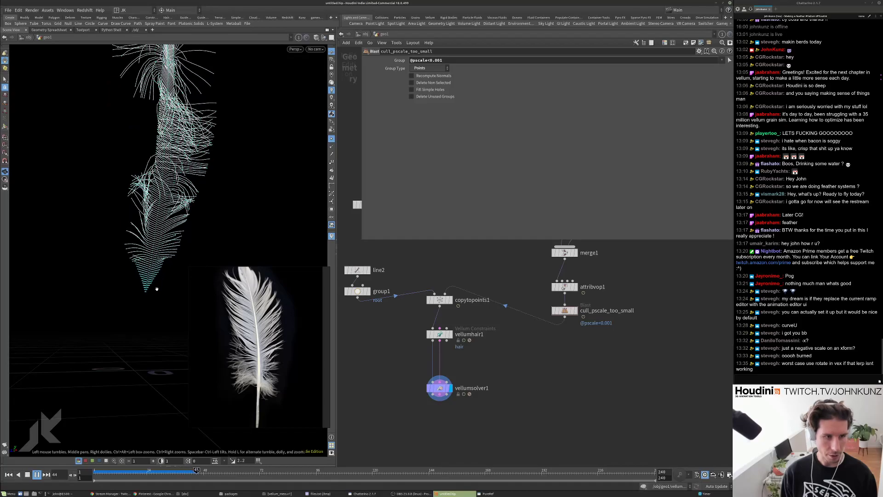
Watch the feather sim from two angles, reset to frame 1, and select vellumhair1.
{"action": "left_click_drag", "start_coordinate": [102, 304], "coordinate": [112, 285]}
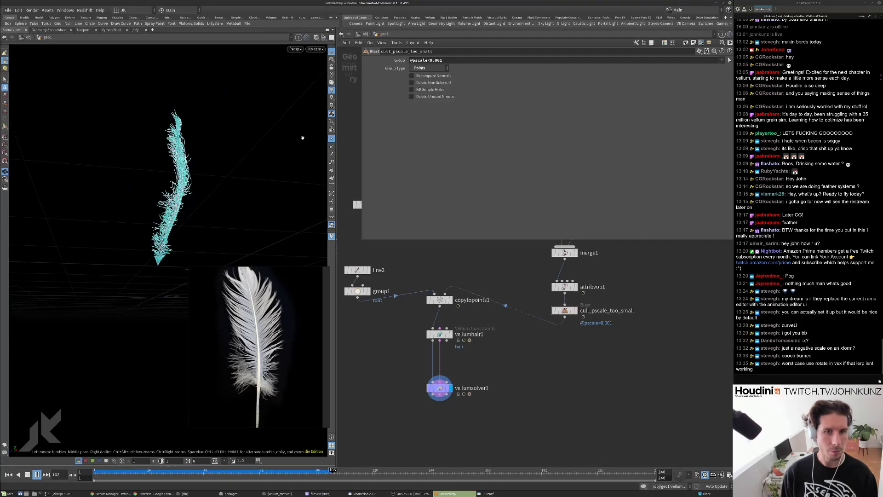
{"action": "left_click_drag", "start_coordinate": [219, 191], "coordinate": [193, 195]}
{"action": "key", "text": "ctrl+Left"}
{"action": "key", "text": "Up"}
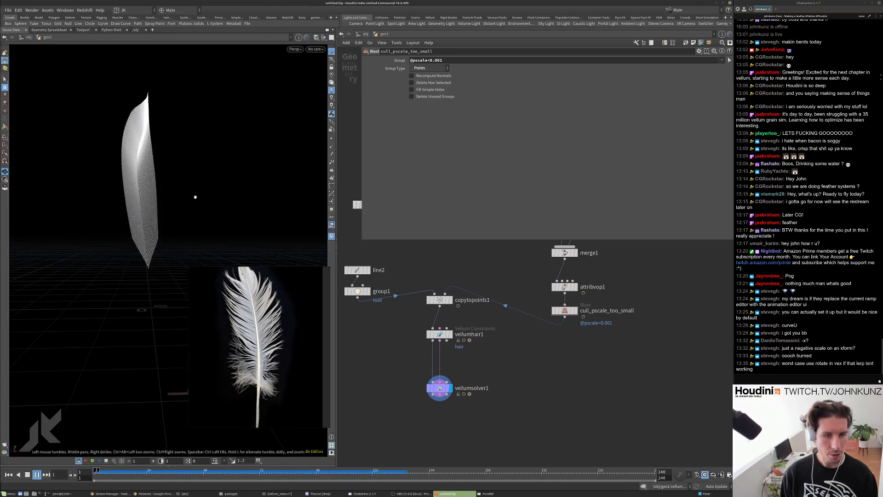
{"action": "key", "text": "ctrl+Left"}
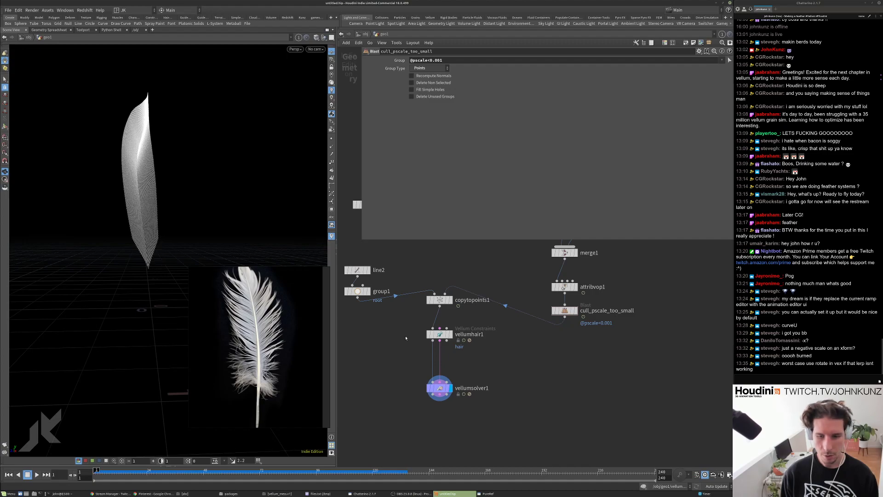
{"action": "left_click", "coordinate": [439, 334]}
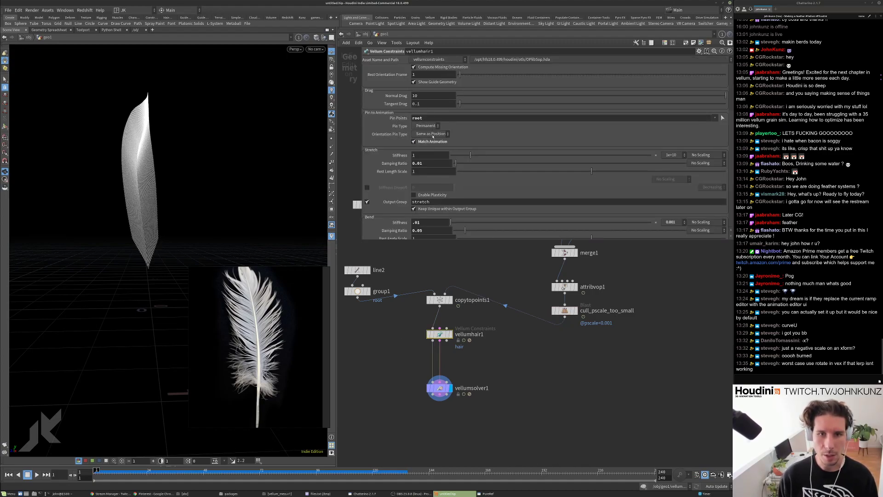
Change vellumhair1's root pin type from permanent to soft and test the simulation.
{"action": "left_click", "coordinate": [428, 126]}
{"action": "left_click", "coordinate": [423, 147]}
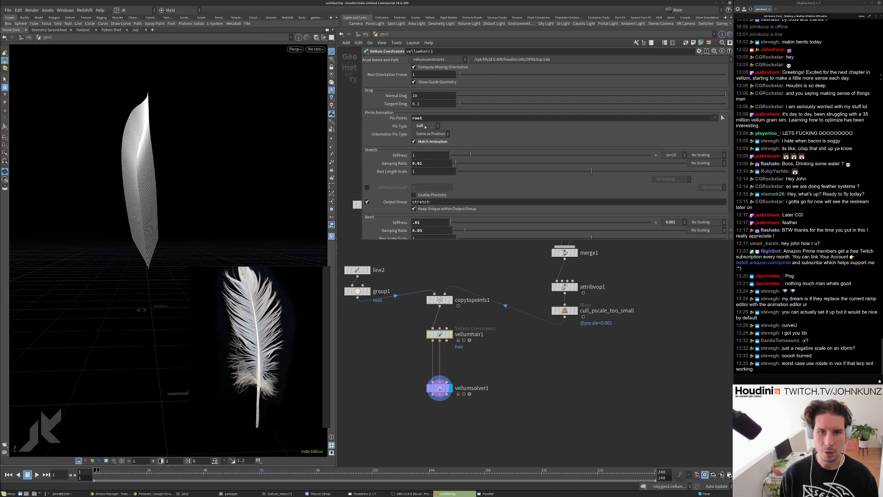
{"action": "key", "text": "Up"}
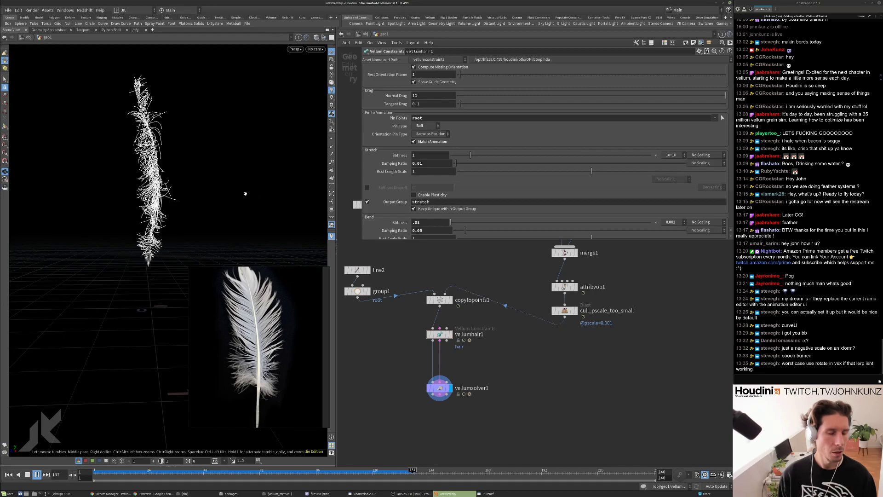
{"action": "key", "text": "ctrl+Up"}
{"action": "key", "text": "ctrl+Up"}
Set Bend Stiffness to .5, replay the sim, then enter attribvop1's VOP network.
{"action": "type", "text": ".5"}
{"action": "key", "text": "Return"}
{"action": "key", "text": "Up"}
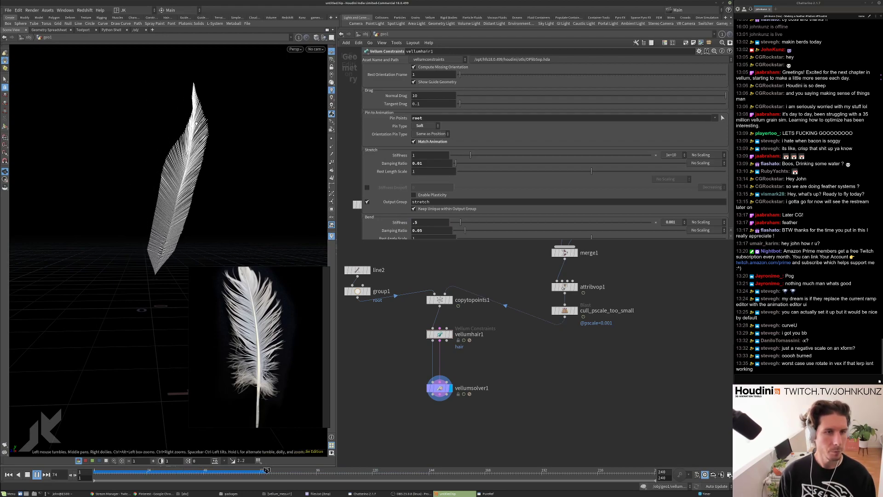
{"action": "key", "text": "ctrl+Up"}
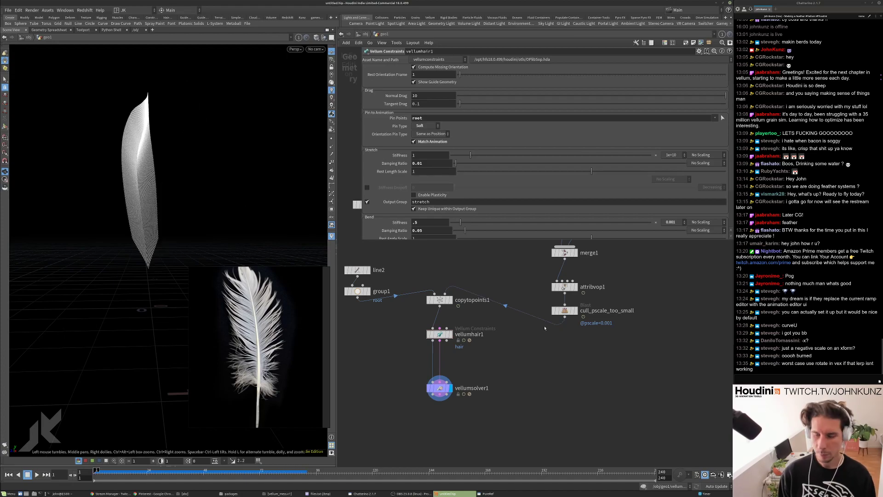
{"action": "double_click", "coordinate": [565, 287]}
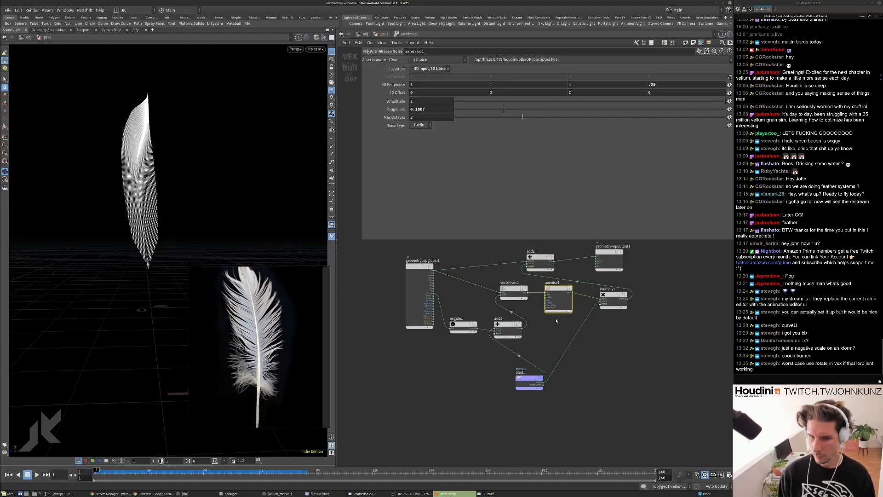
Set aanoise1 Amplitude to 2 and the second 4D Frequency value to 2, then play the sim.
{"action": "left_click", "coordinate": [424, 101]}
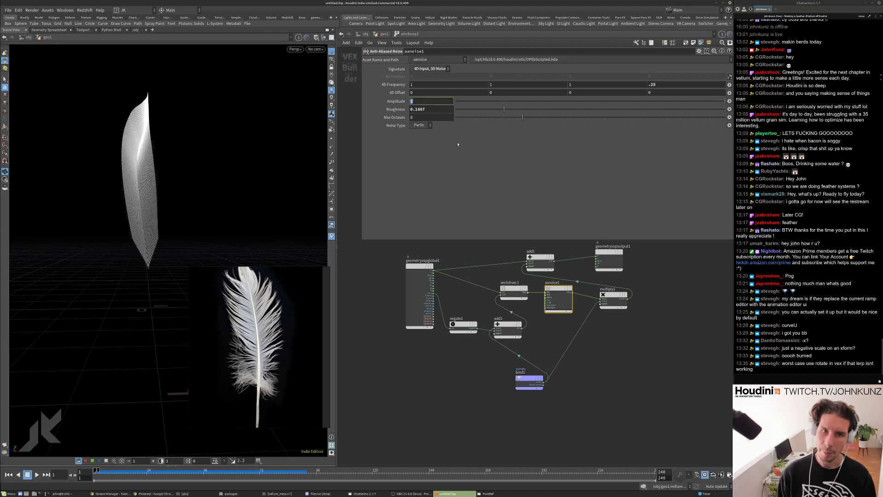
{"action": "type", "text": "2"}
{"action": "key", "text": "Return"}
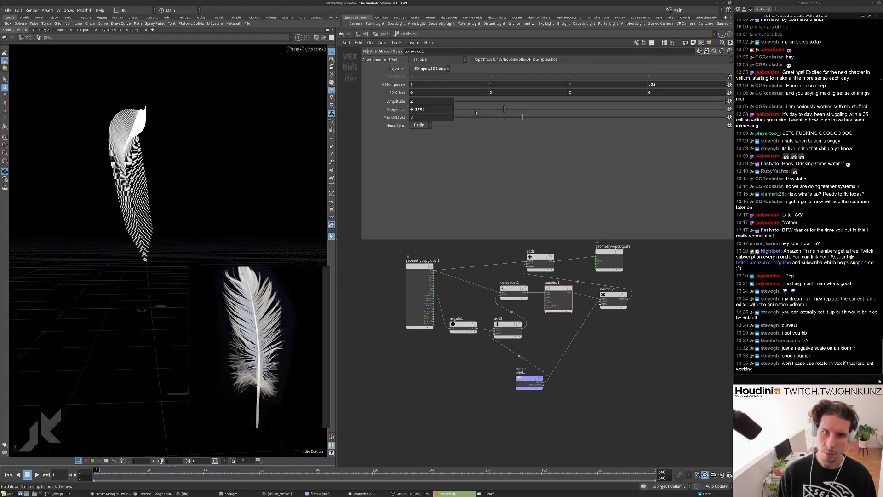
{"action": "left_click", "coordinate": [506, 84]}
{"action": "type", "text": "2"}
{"action": "key", "text": "Return"}
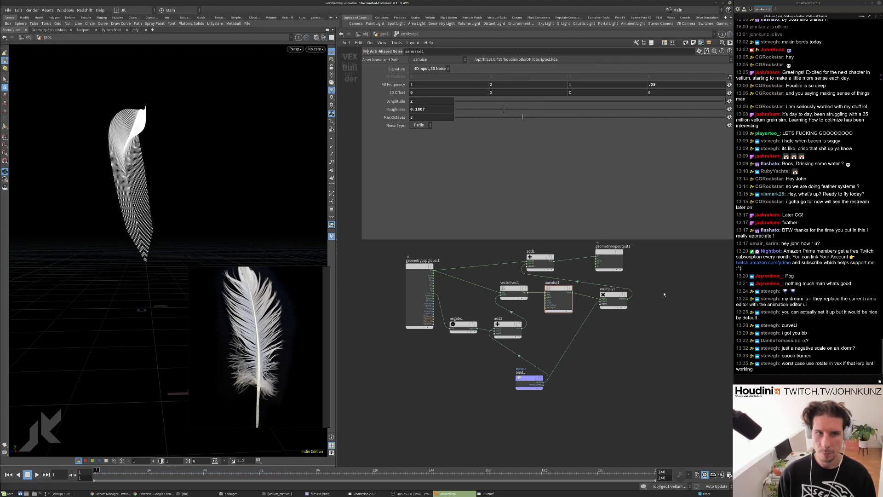
{"action": "key", "text": "Up"}
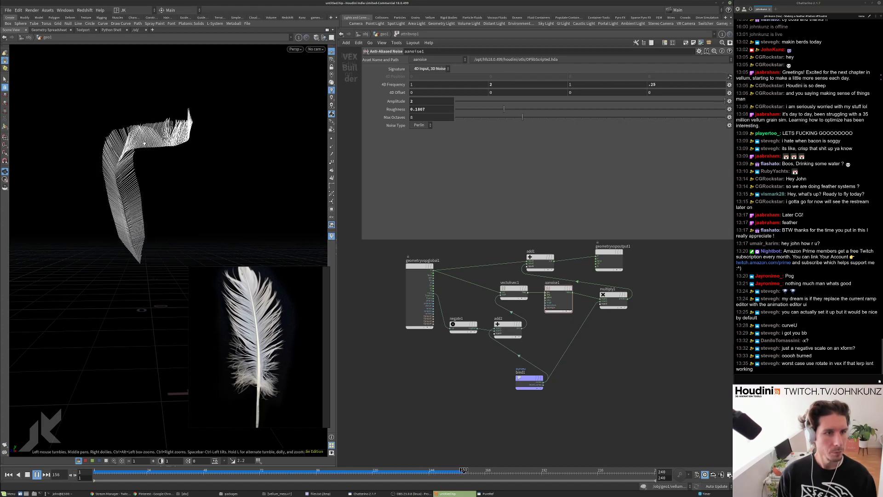
{"action": "key", "text": "ctrl+Up"}
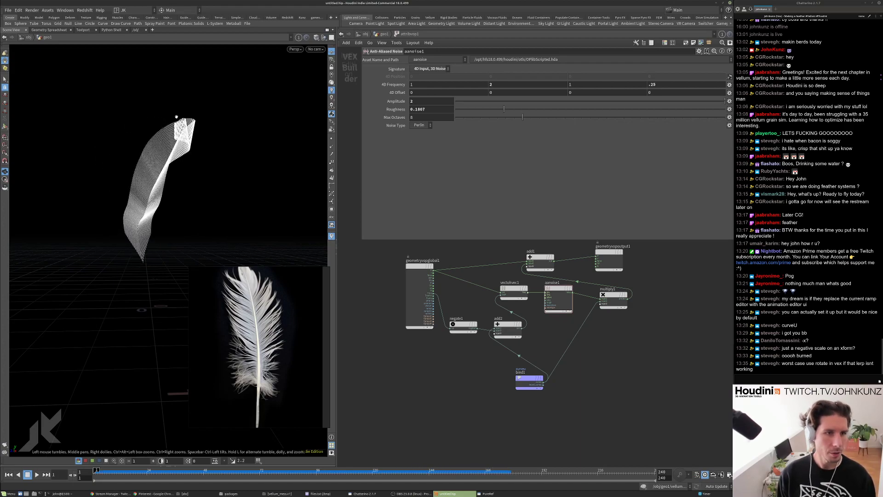
{"action": "key", "text": "Up"}
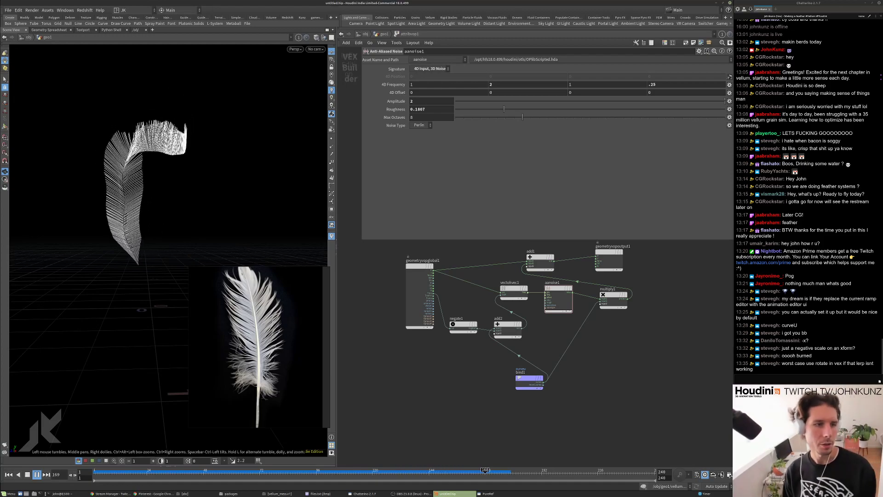
{"action": "key", "text": "Up"}
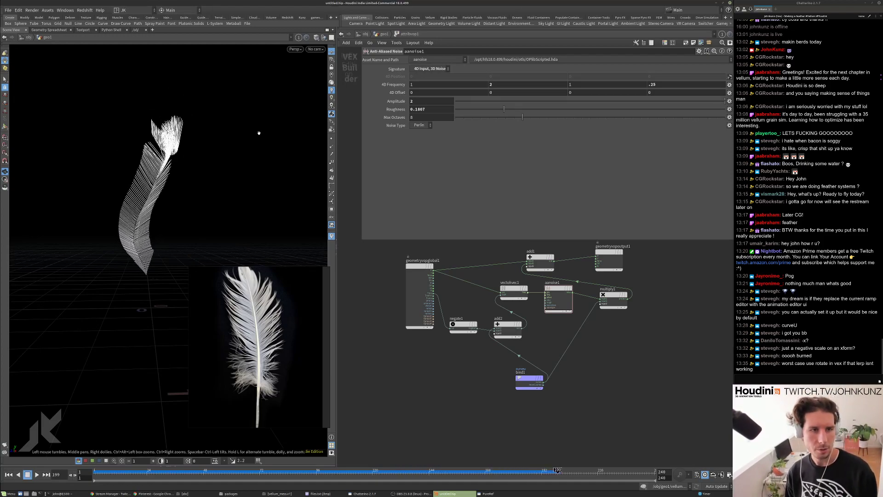
{"action": "key", "text": "ctrl+Up"}
Lower the noise Amplitude to .25, replay the simulation, and bring up feather reference images.
{"action": "left_click", "coordinate": [420, 100]}
{"action": "type", "text": "."}
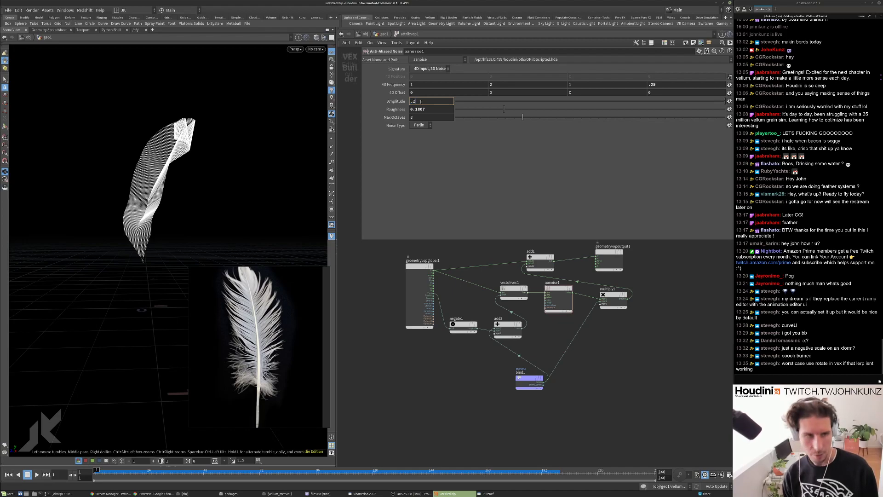
{"action": "type", "text": "25"}
{"action": "key", "text": "Return"}
{"action": "key", "text": "Up"}
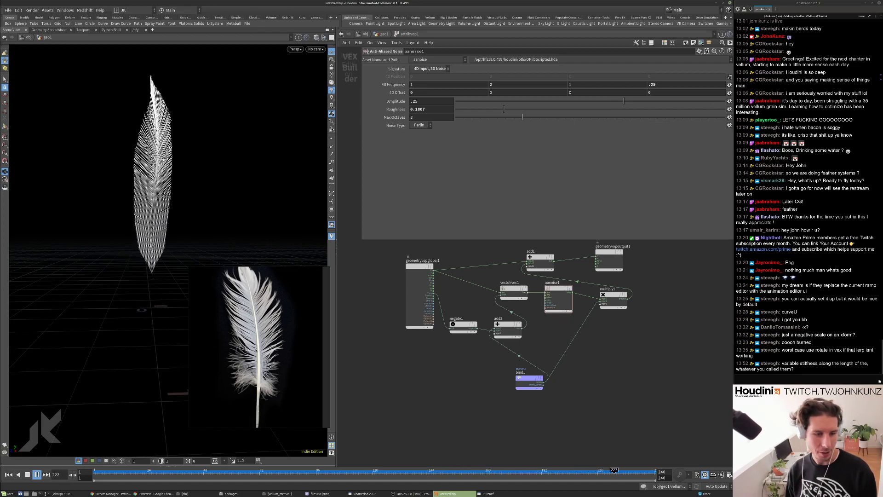
{"action": "key", "text": "ctrl+Up"}
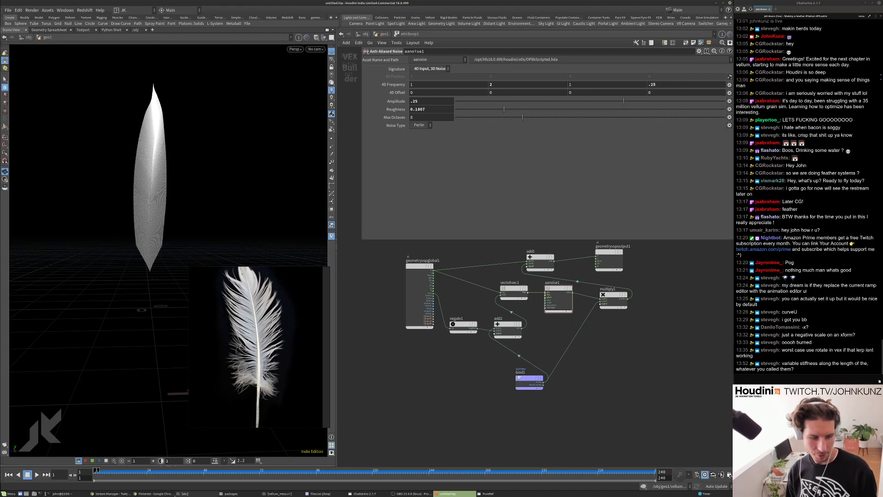
{"action": "left_click", "coordinate": [175, 493]}
{"action": "scroll", "coordinate": [424, 210], "scroll_direction": "down", "scroll_amount": 5}
{"action": "scroll", "coordinate": [423, 210], "scroll_direction": "down", "scroll_amount": 4}
{"action": "scroll", "coordinate": [501, 201], "scroll_direction": "down", "scroll_amount": 6}
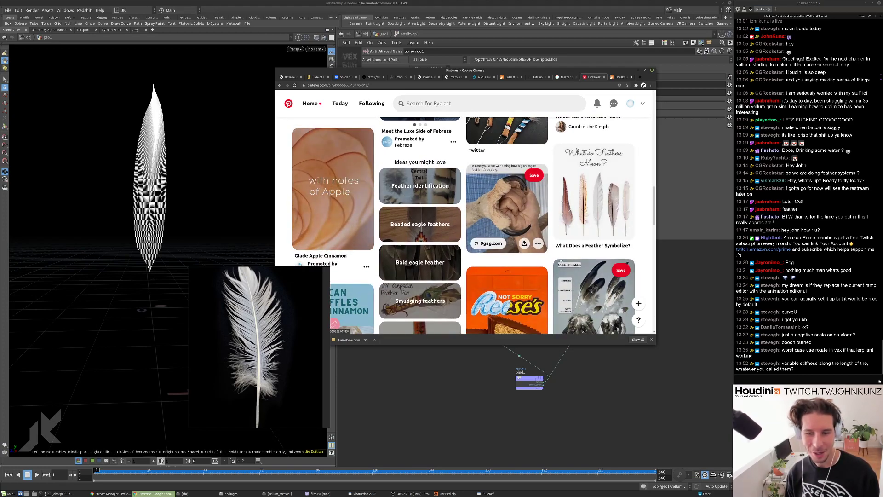
{"action": "scroll", "coordinate": [561, 261], "scroll_direction": "down", "scroll_amount": 2}
{"action": "left_click", "coordinate": [189, 162]}
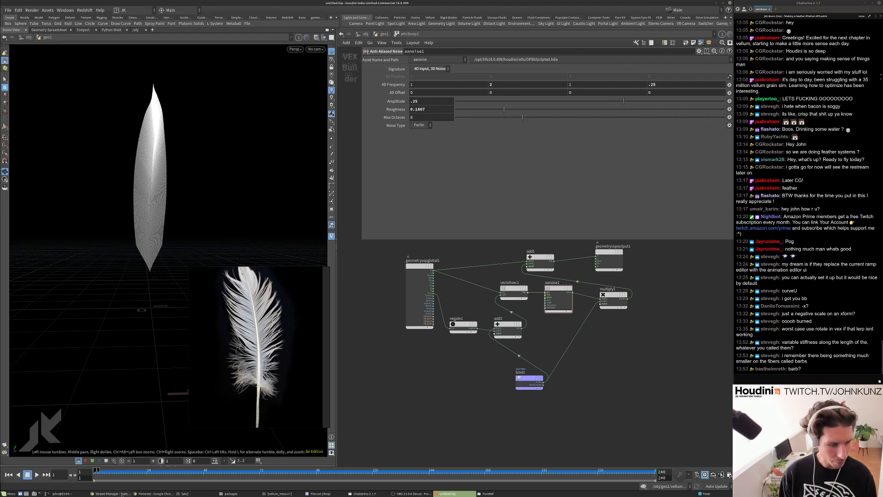
{"action": "left_click", "coordinate": [143, 493]}
{"action": "key", "text": "ctrl+t"}
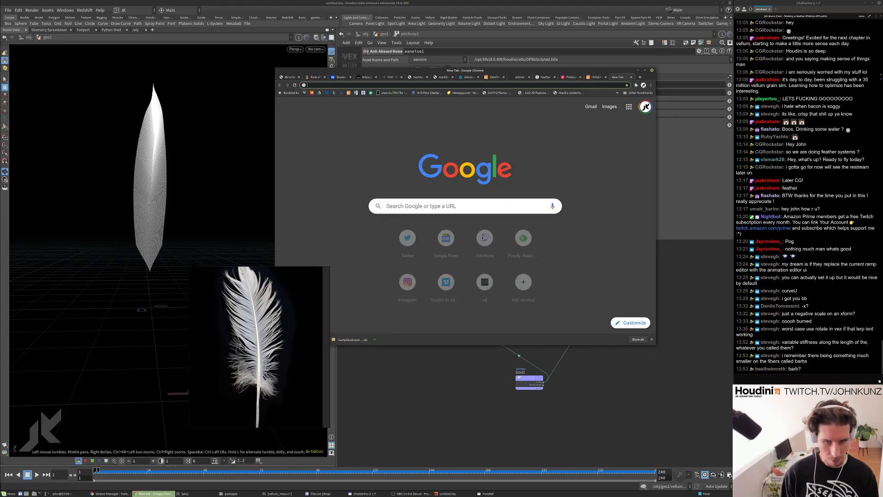
{"action": "type", "text": "feate"}
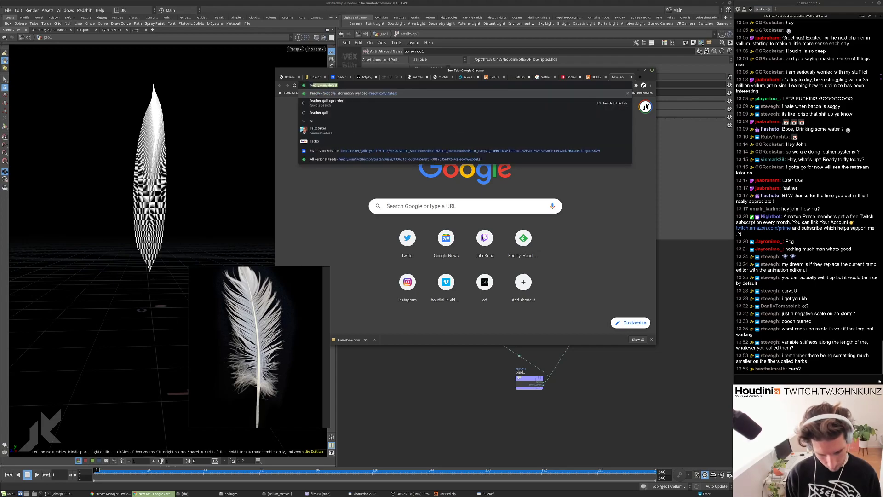
{"action": "key", "text": "BackSpace"}
{"action": "type", "text": "her barb"}
{"action": "key", "text": "Return"}
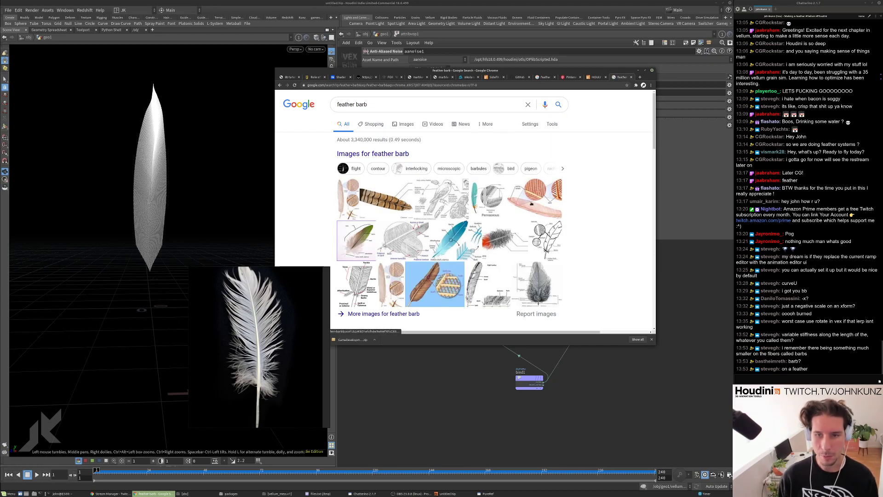
{"action": "left_click", "coordinate": [531, 186]}
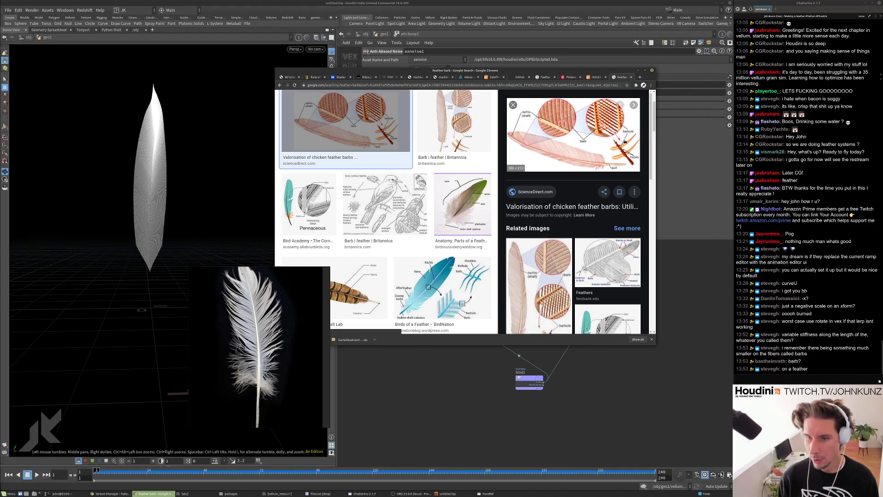
{"action": "left_click", "coordinate": [602, 265]}
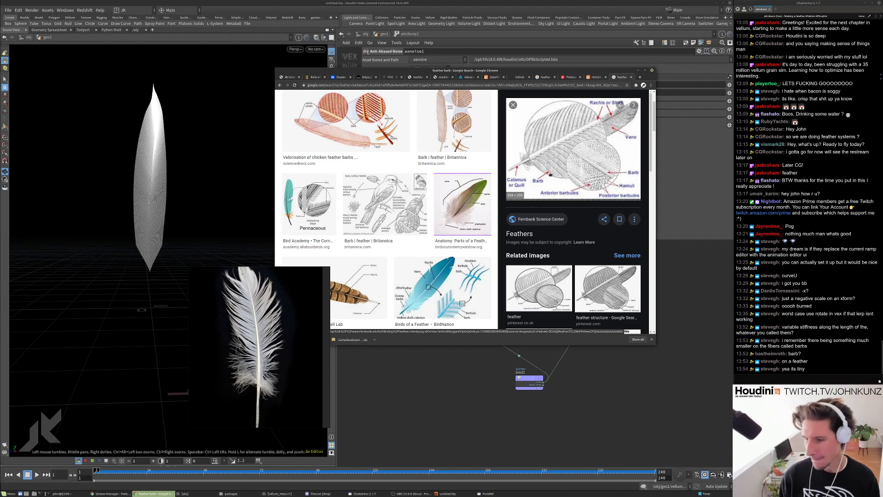
{"action": "scroll", "coordinate": [550, 174], "scroll_direction": "down", "scroll_amount": 3}
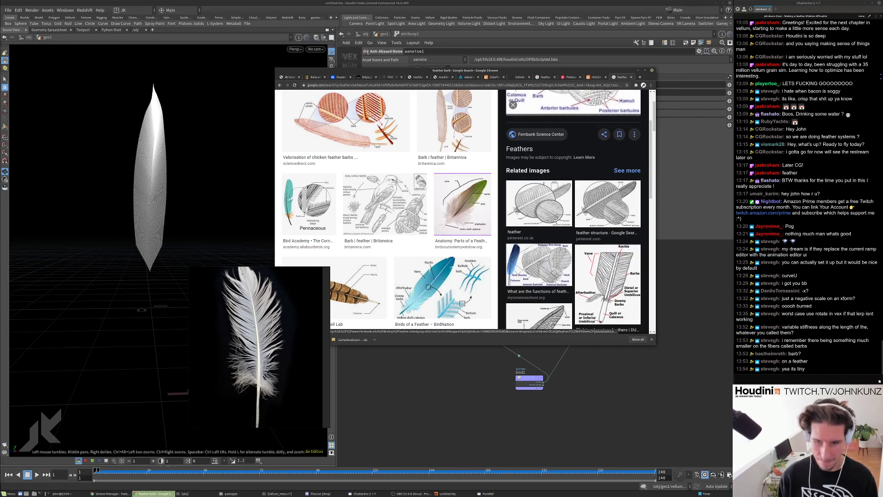
{"action": "left_click", "coordinate": [608, 269]}
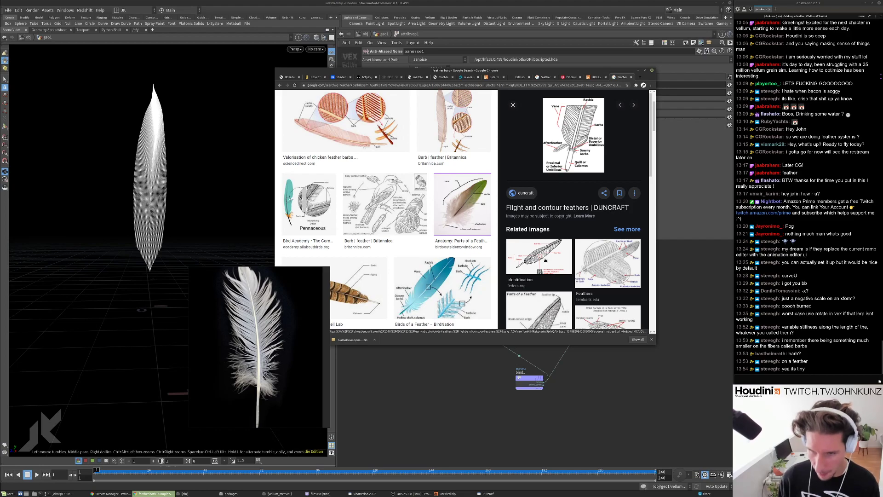
{"action": "scroll", "coordinate": [588, 163], "scroll_direction": "down", "scroll_amount": 2}
{"action": "left_click", "coordinate": [442, 290]}
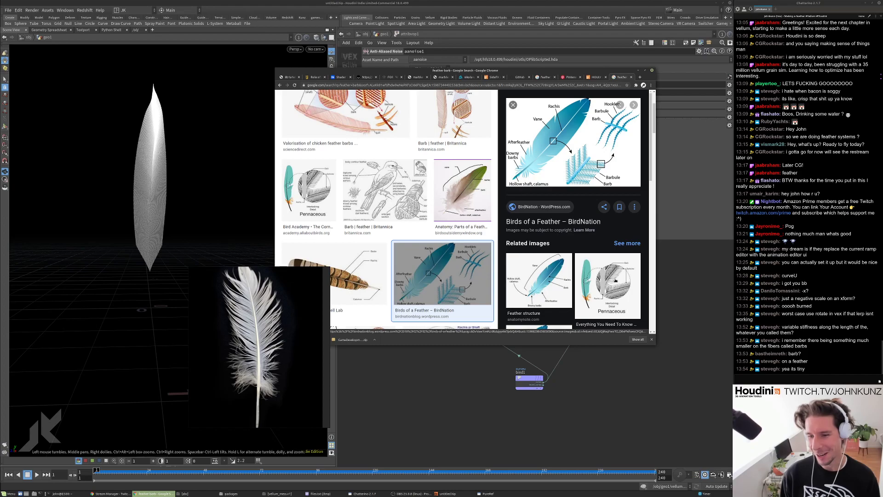
{"action": "left_click", "coordinate": [667, 282]}
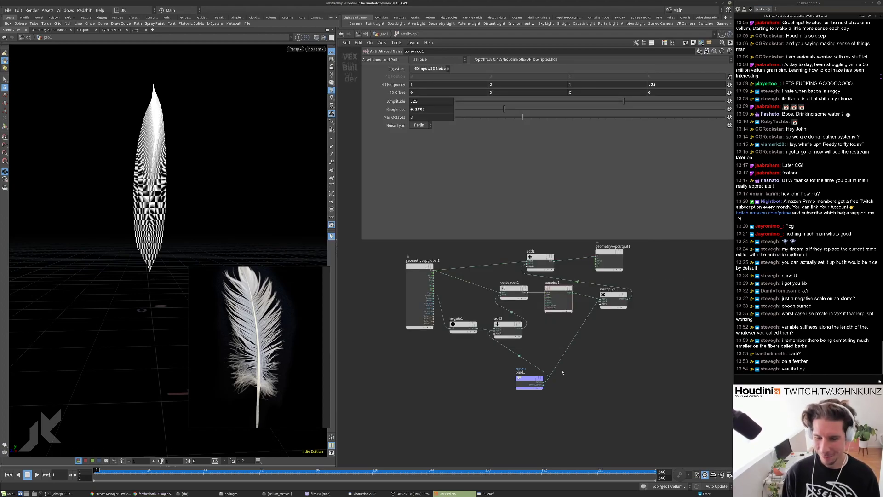
Exit attribvop1 to geo1, display copytopoints1, then move the display flag to group1.
{"action": "left_click_drag", "start_coordinate": [207, 227], "coordinate": [233, 191]}
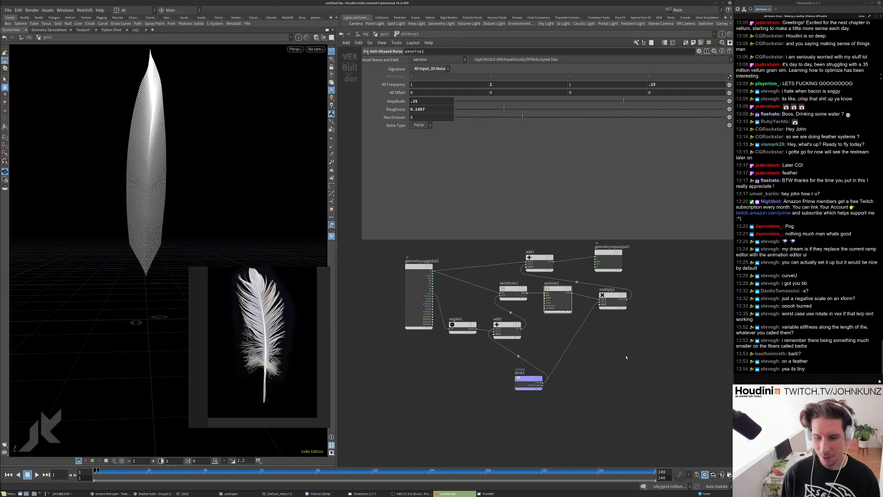
{"action": "key", "text": "u"}
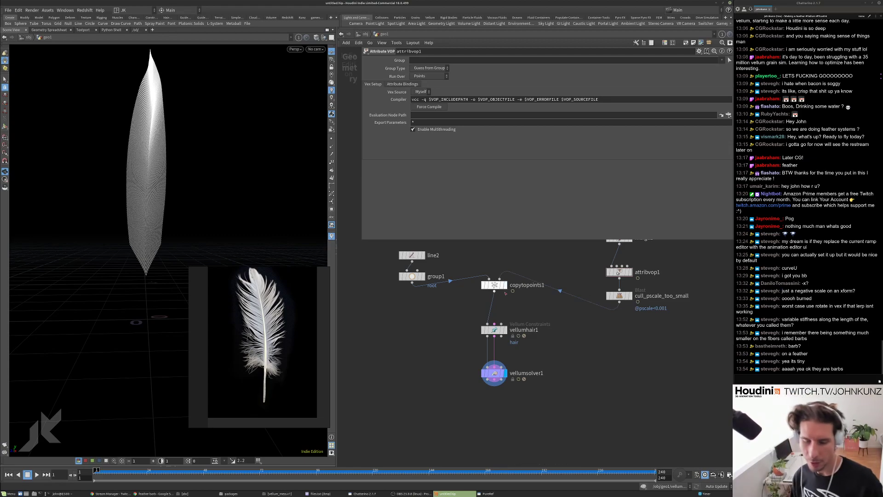
{"action": "left_click", "coordinate": [505, 285]}
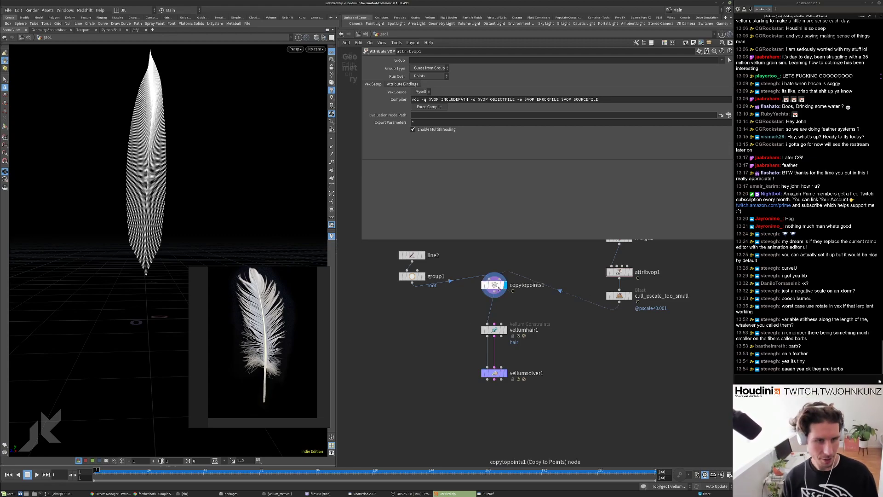
{"action": "left_click", "coordinate": [498, 288]}
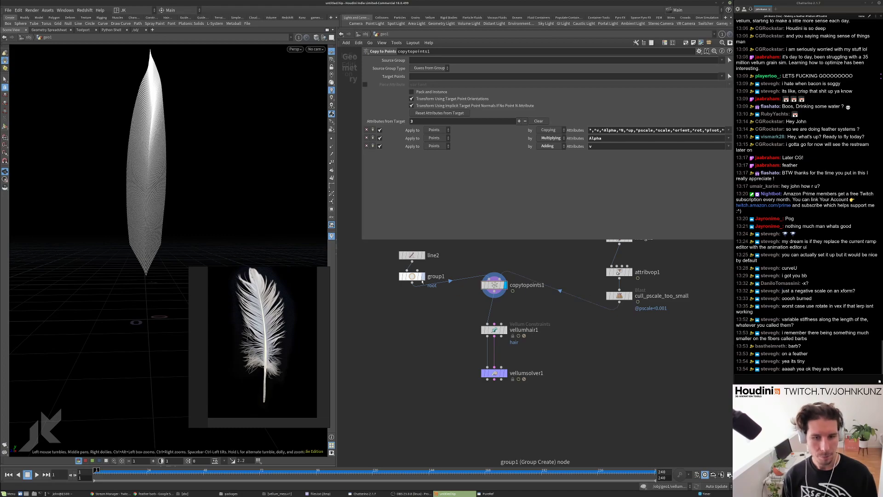
{"action": "left_click", "coordinate": [425, 277]}
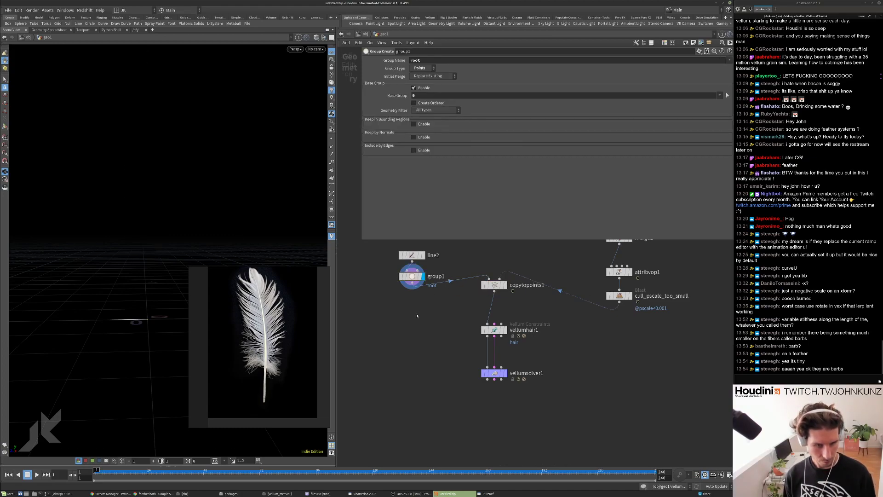
{"action": "scroll", "coordinate": [158, 262], "scroll_direction": "up", "scroll_amount": 5}
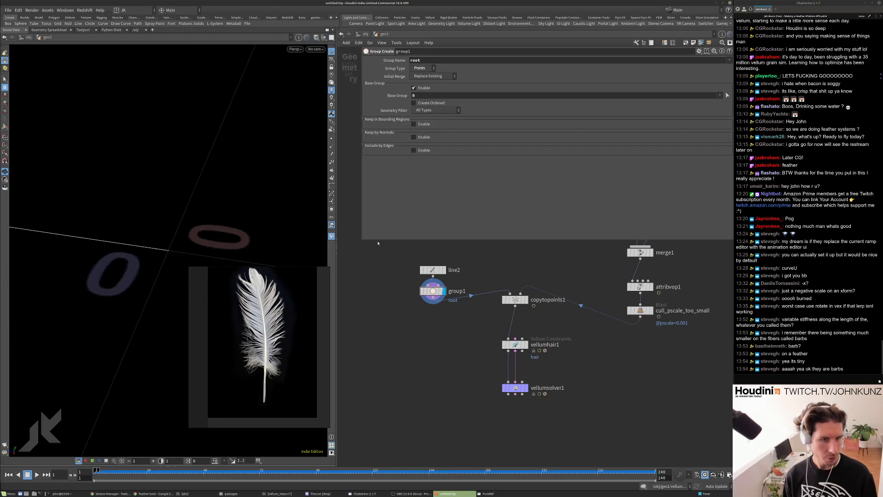
{"action": "left_click_drag", "start_coordinate": [106, 242], "coordinate": [170, 205]}
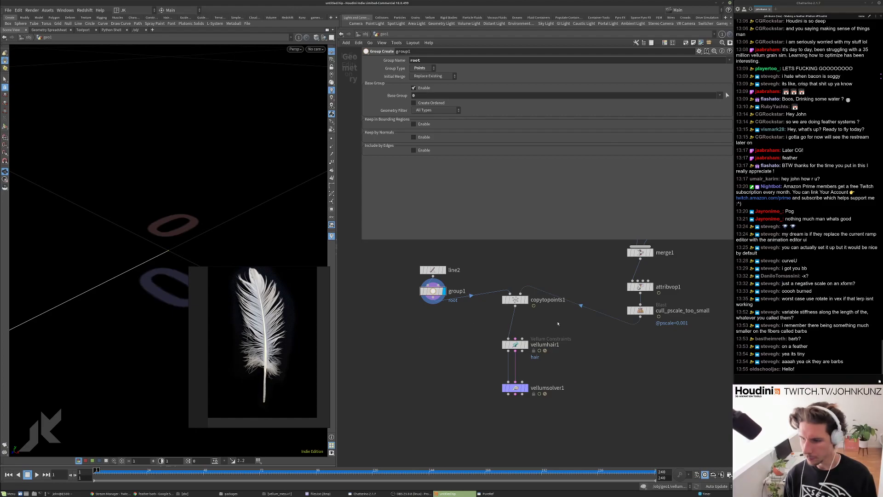
{"action": "scroll", "coordinate": [556, 325], "scroll_direction": "up", "scroll_amount": 3}
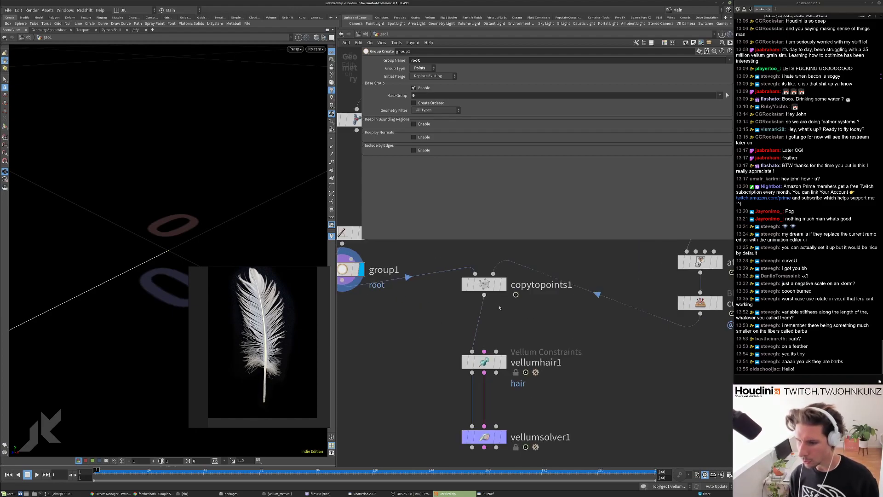
{"action": "left_click", "coordinate": [503, 284]}
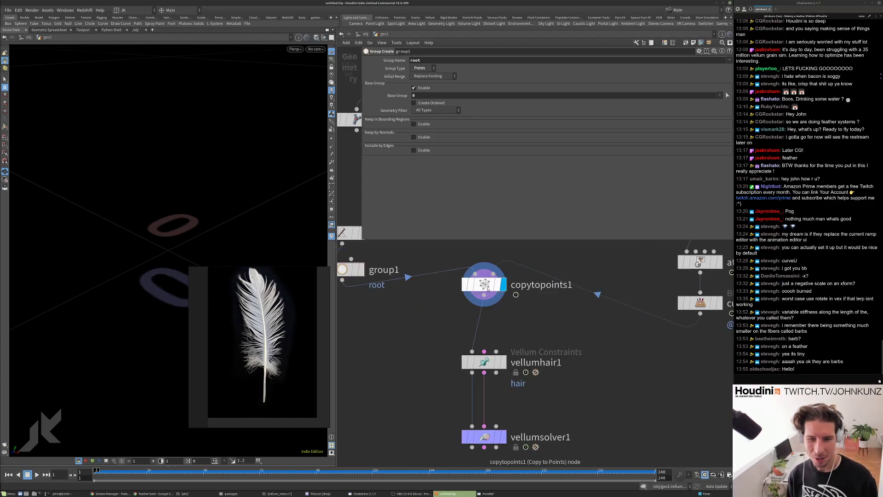
{"action": "left_click_drag", "start_coordinate": [129, 226], "coordinate": [107, 232]}
{"action": "scroll", "coordinate": [597, 276], "scroll_direction": "down", "scroll_amount": 3}
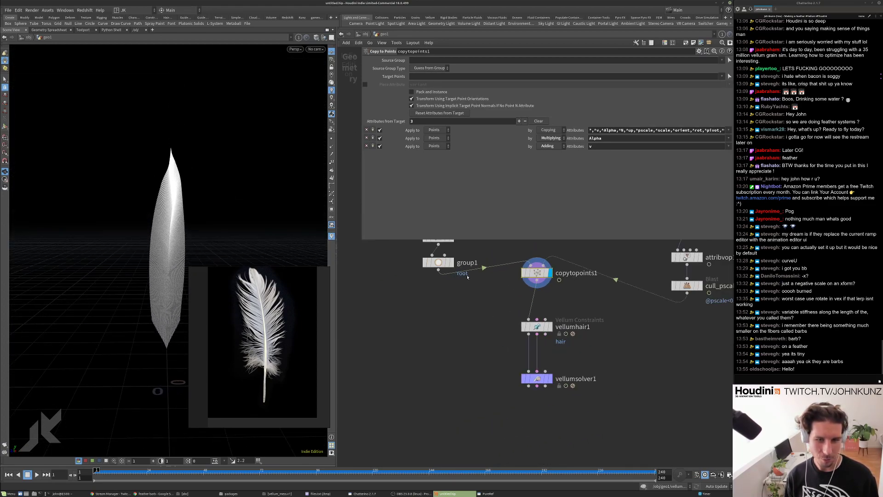
{"action": "left_click", "coordinate": [450, 263]}
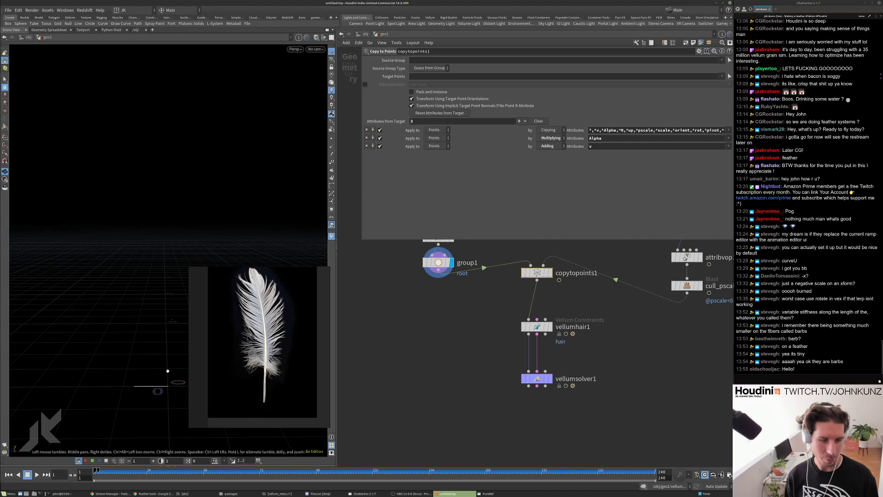
{"action": "left_click_drag", "start_coordinate": [156, 375], "coordinate": [150, 364]}
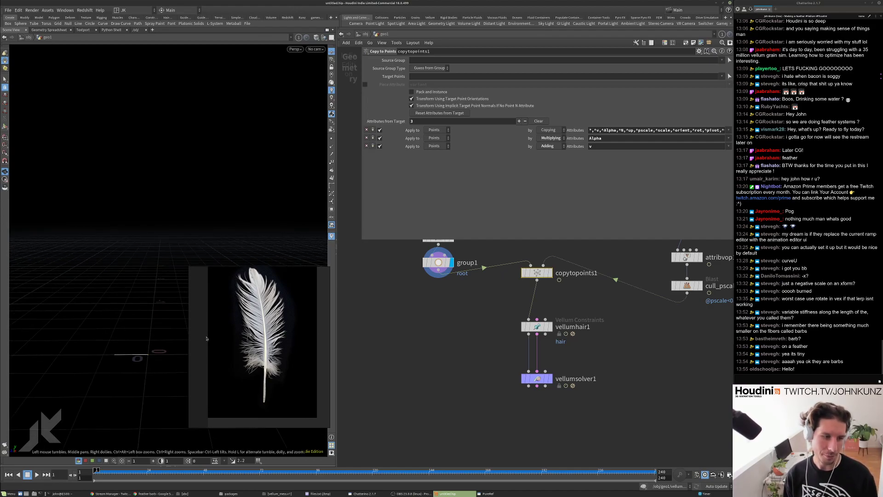
{"action": "middle_click_drag", "start_coordinate": [466, 311], "coordinate": [523, 356]}
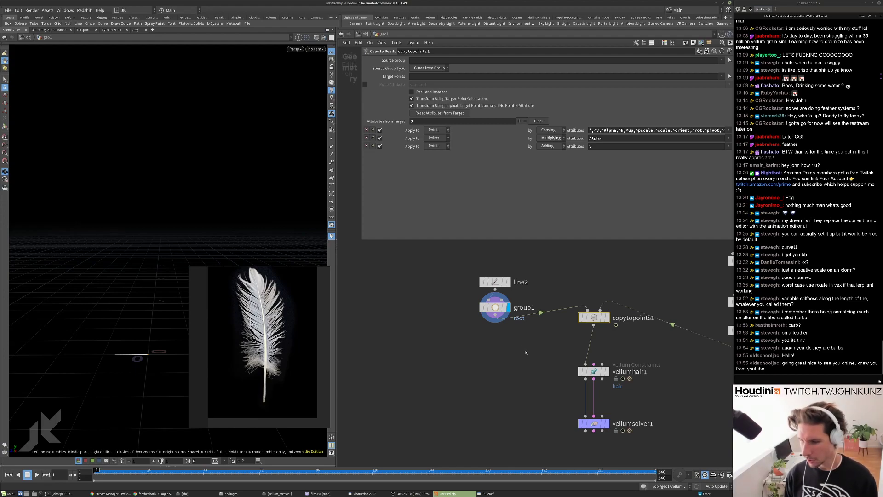
{"action": "left_click", "coordinate": [526, 355]}
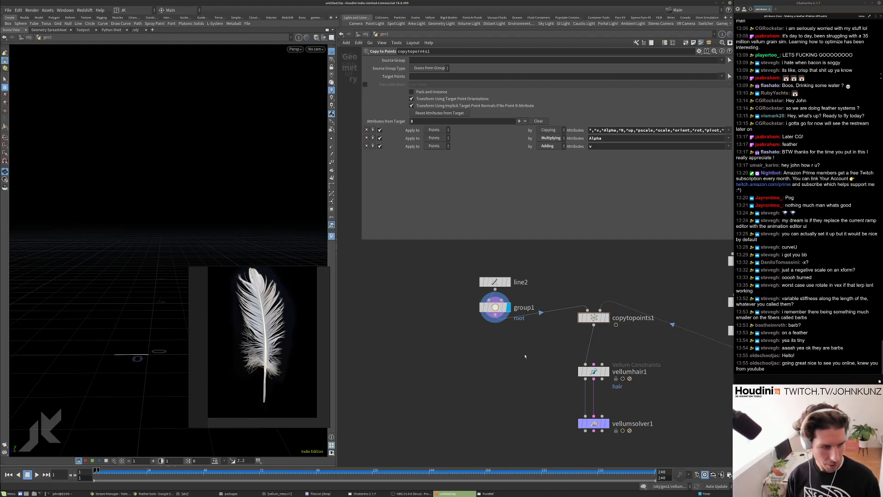
{"action": "key", "text": "Tab"}
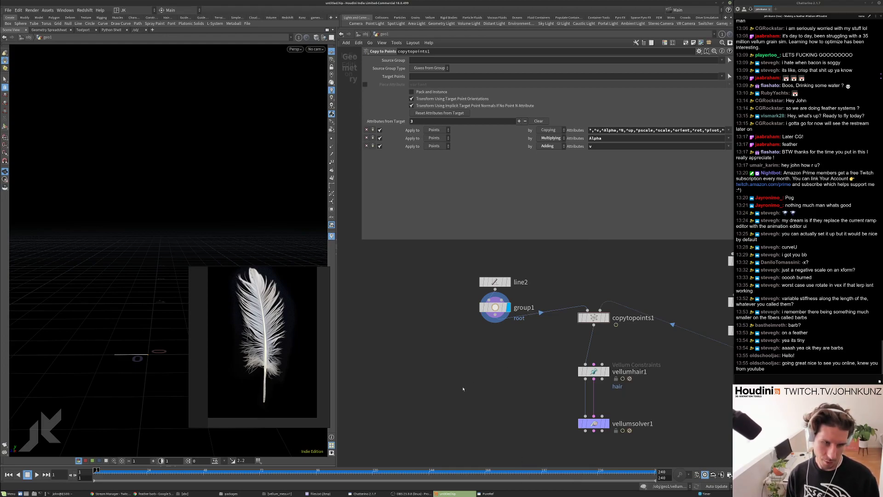
{"action": "scroll", "coordinate": [412, 365], "scroll_direction": "down", "scroll_amount": 4}
{"action": "scroll", "coordinate": [448, 334], "scroll_direction": "up", "scroll_amount": 3}
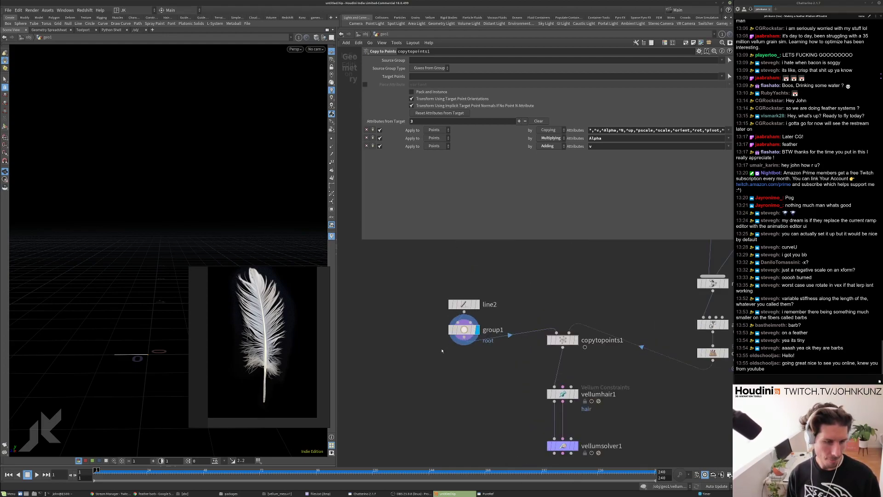
{"action": "scroll", "coordinate": [442, 356], "scroll_direction": "down", "scroll_amount": 3}
{"action": "scroll", "coordinate": [438, 364], "scroll_direction": "down", "scroll_amount": 2}
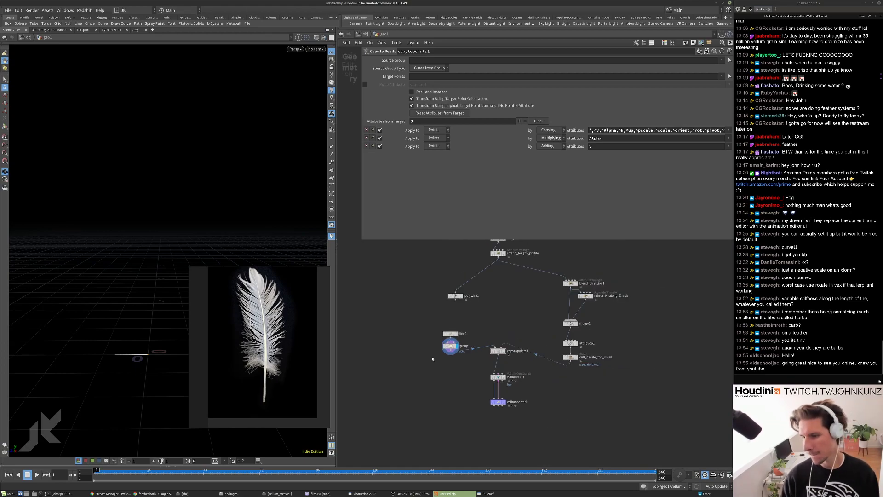
{"action": "scroll", "coordinate": [433, 359], "scroll_direction": "up", "scroll_amount": 1}
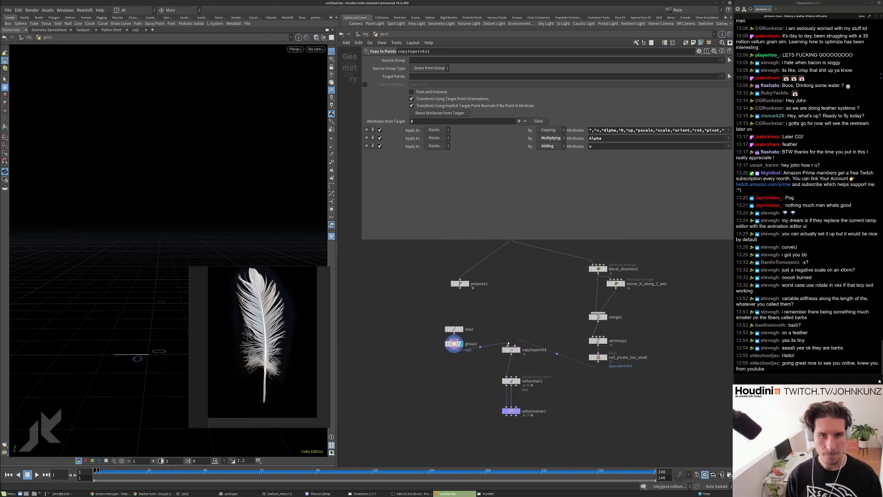
{"action": "middle_click_drag", "start_coordinate": [509, 334], "coordinate": [535, 338]}
{"action": "scroll", "coordinate": [528, 363], "scroll_direction": "down", "scroll_amount": 2}
{"action": "scroll", "coordinate": [536, 356], "scroll_direction": "up", "scroll_amount": 1}
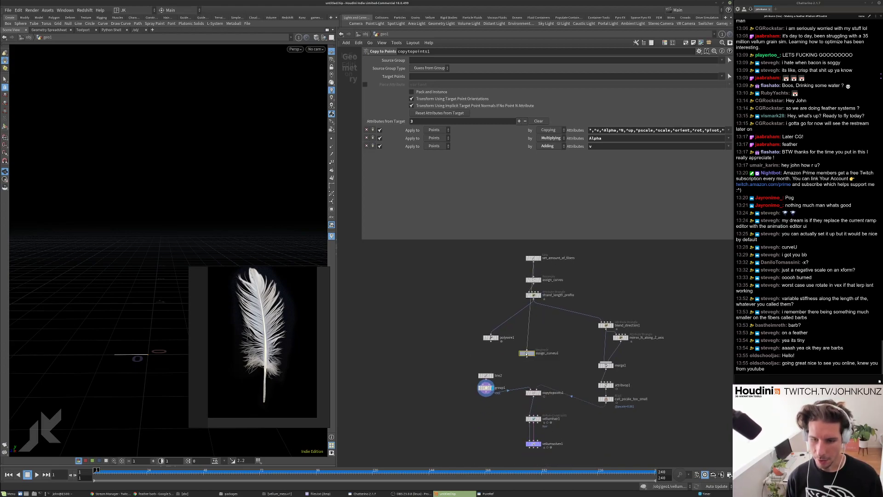
Paste an assign_curveu copy beside group1, check its curveu attribute name, and display copytopoints1.
{"action": "key", "text": "ctrl+v"}
{"action": "left_click_drag", "start_coordinate": [526, 353], "coordinate": [469, 405]}
{"action": "scroll", "coordinate": [472, 403], "scroll_direction": "up", "scroll_amount": 5}
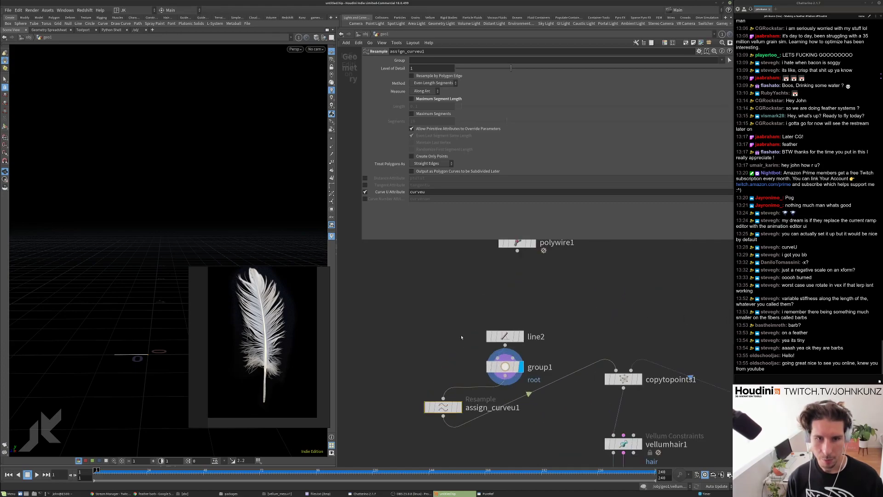
{"action": "middle_click_drag", "start_coordinate": [441, 372], "coordinate": [431, 309]}
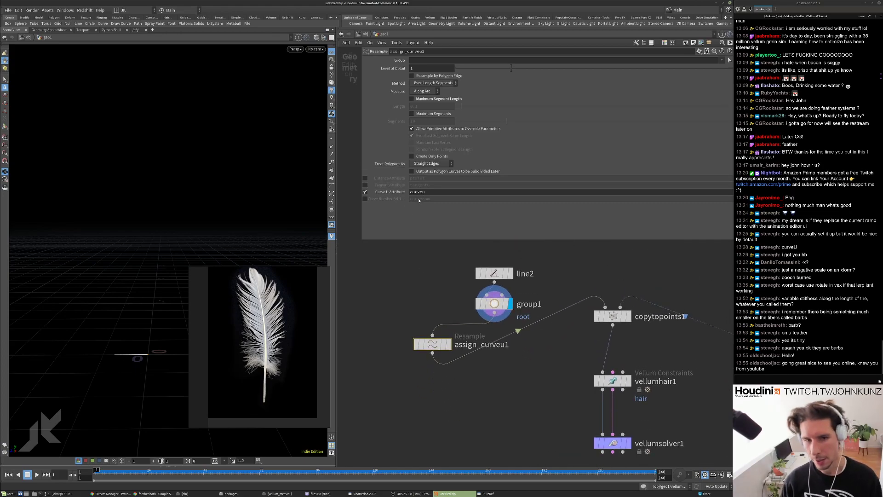
{"action": "double_click", "coordinate": [417, 192]}
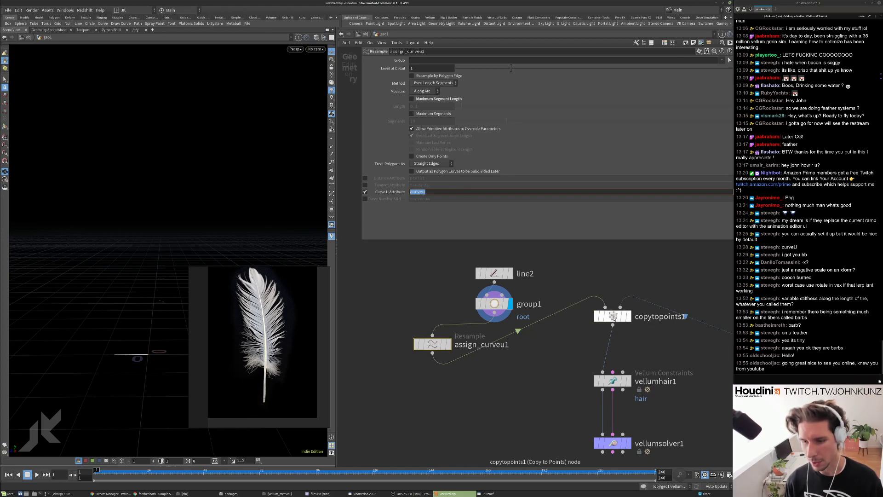
{"action": "scroll", "coordinate": [572, 336], "scroll_direction": "down", "scroll_amount": 3}
{"action": "scroll", "coordinate": [594, 322], "scroll_direction": "up", "scroll_amount": 3}
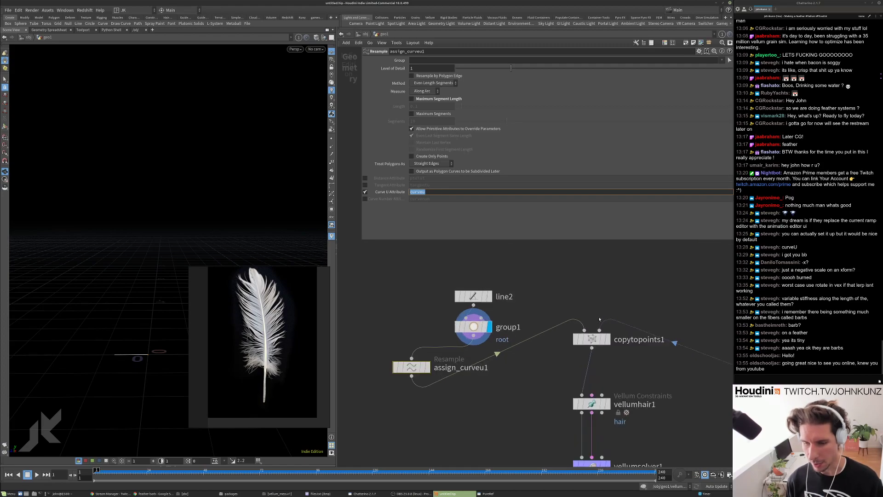
{"action": "key", "text": "r"}
{"action": "left_click", "coordinate": [597, 342]}
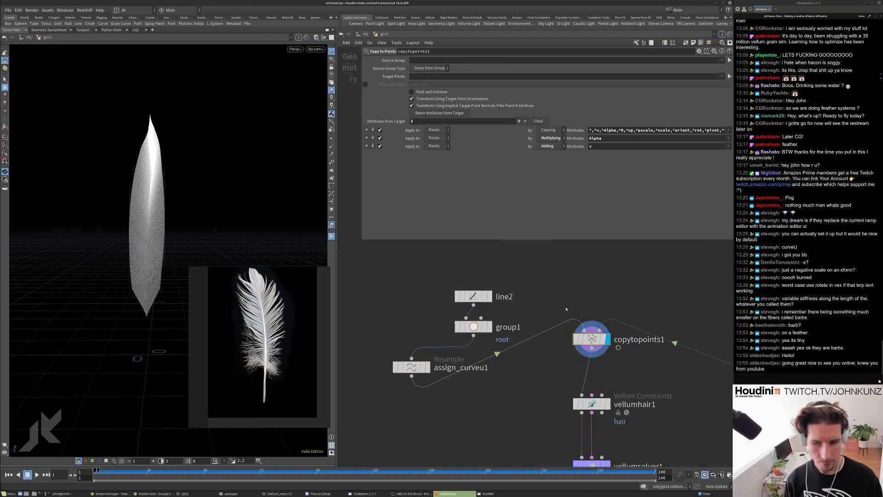
Inspect copytopoints1's info (3,328 points, 416 primitives), visualize curveu, then reframe the network.
{"action": "middle_click", "coordinate": [591, 339]}
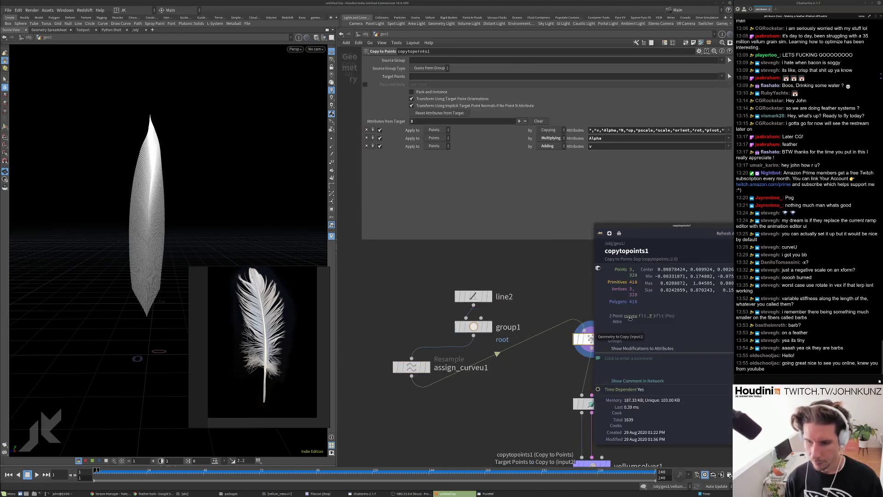
{"action": "left_click", "coordinate": [630, 316]}
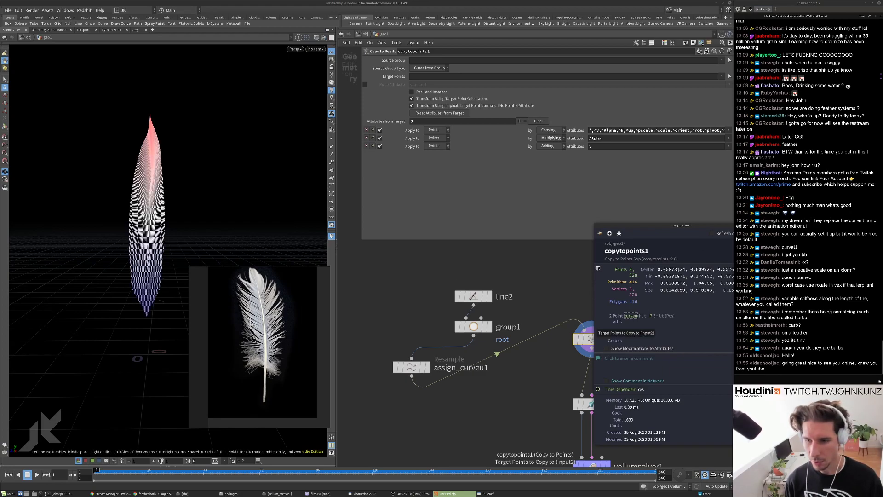
{"action": "scroll", "coordinate": [562, 317], "scroll_direction": "down", "scroll_amount": 2}
{"action": "middle_click_drag", "start_coordinate": [562, 317], "coordinate": [432, 310]}
{"action": "scroll", "coordinate": [432, 310], "scroll_direction": "down", "scroll_amount": 1}
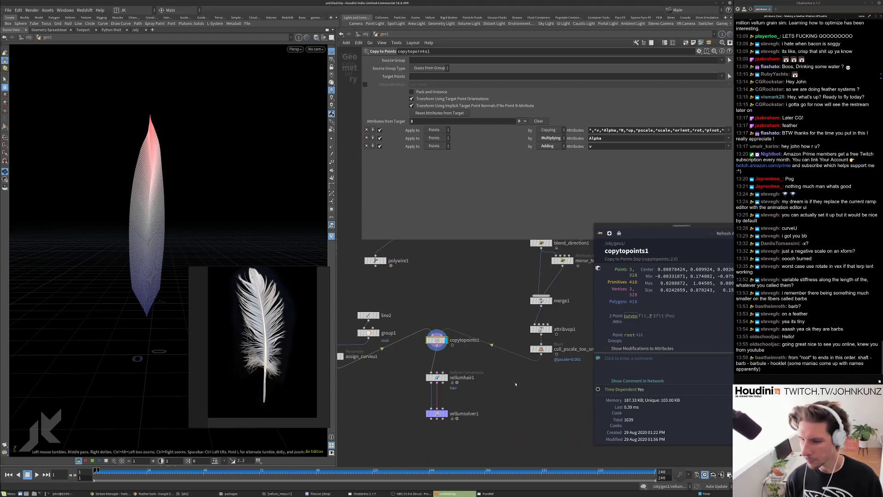
{"action": "middle_click_drag", "start_coordinate": [466, 360], "coordinate": [513, 337]}
{"action": "middle_click_drag", "start_coordinate": [469, 359], "coordinate": [519, 336]}
{"action": "scroll", "coordinate": [467, 358], "scroll_direction": "up", "scroll_amount": 3}
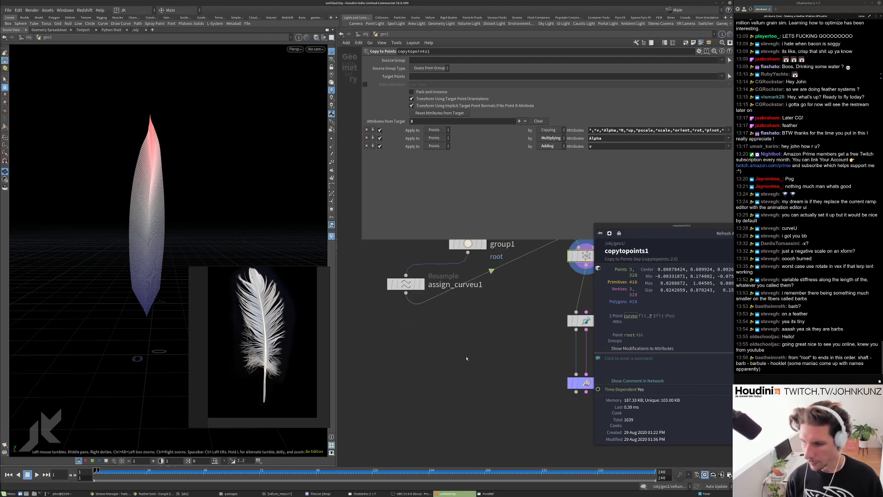
{"action": "scroll", "coordinate": [437, 346], "scroll_direction": "up", "scroll_amount": 1}
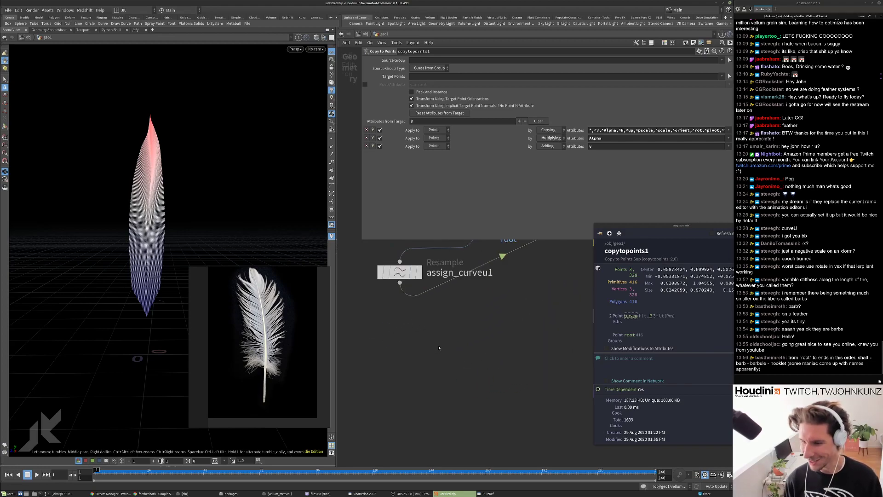
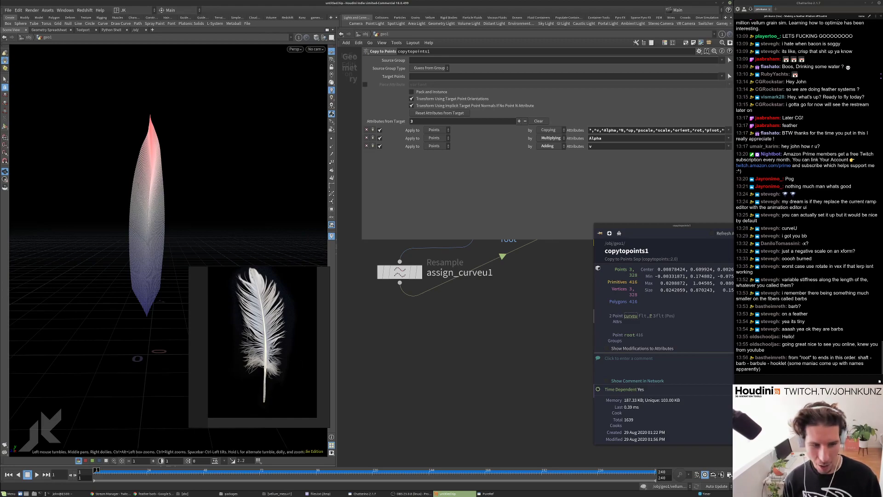
Reposition and zoom into the feather reference image in PureRef.
{"action": "left_click", "coordinate": [287, 336]}
{"action": "left_click_drag", "start_coordinate": [275, 336], "coordinate": [271, 345]}
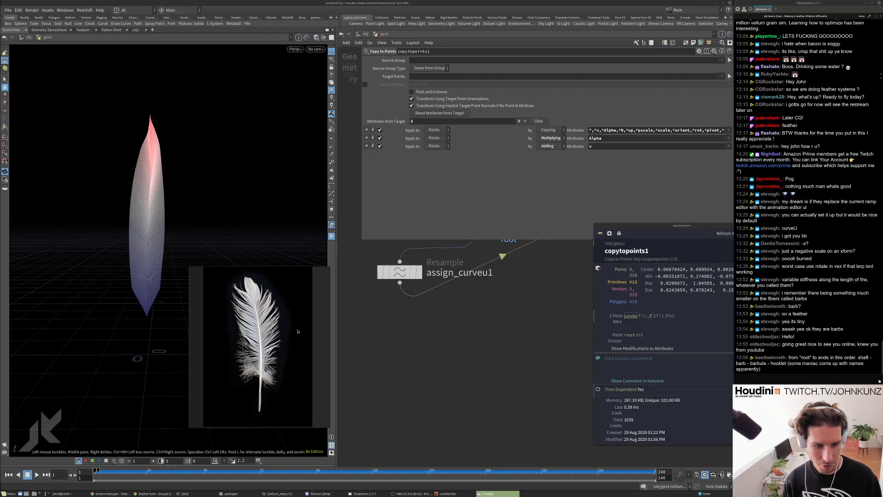
{"action": "middle_click_drag", "start_coordinate": [298, 325], "coordinate": [313, 304]}
{"action": "mouse_move", "coordinate": [275, 329]}
{"action": "right_mouse_down"}
{"action": "mouse_move", "coordinate": [284, 325]}
{"action": "mouse_move", "coordinate": [275, 332]}
{"action": "right_mouse_up"}
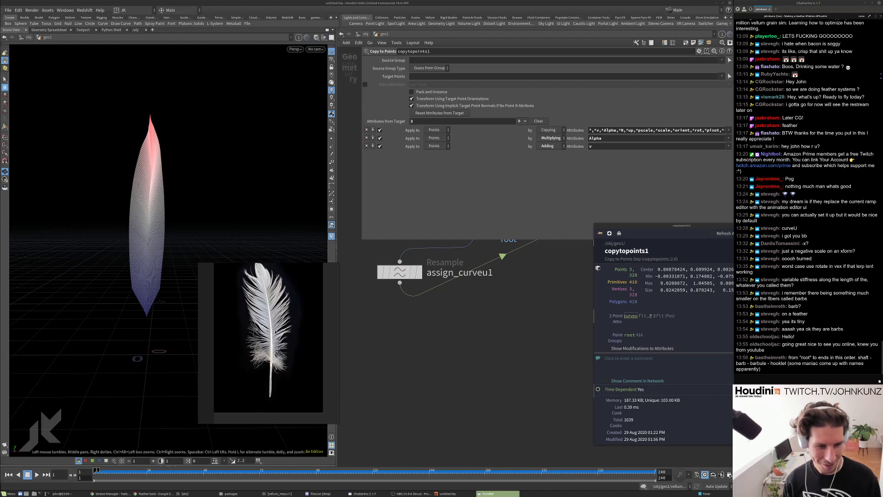
{"action": "middle_click_drag", "start_coordinate": [292, 321], "coordinate": [284, 335]}
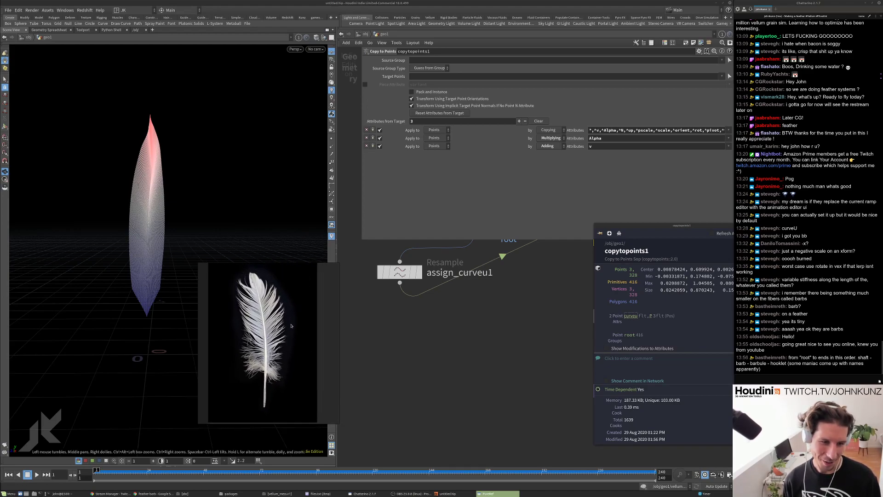
{"action": "scroll", "coordinate": [289, 316], "scroll_direction": "up", "scroll_amount": 8}
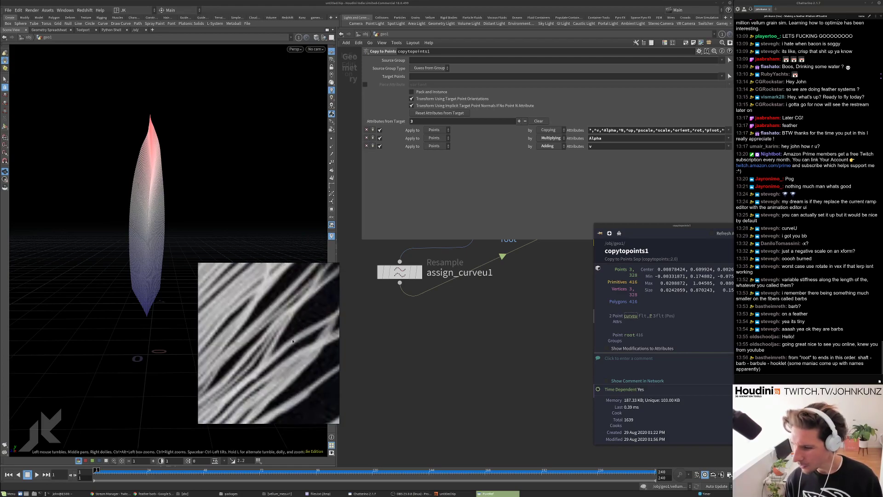
{"action": "scroll", "coordinate": [292, 345], "scroll_direction": "up", "scroll_amount": 4}
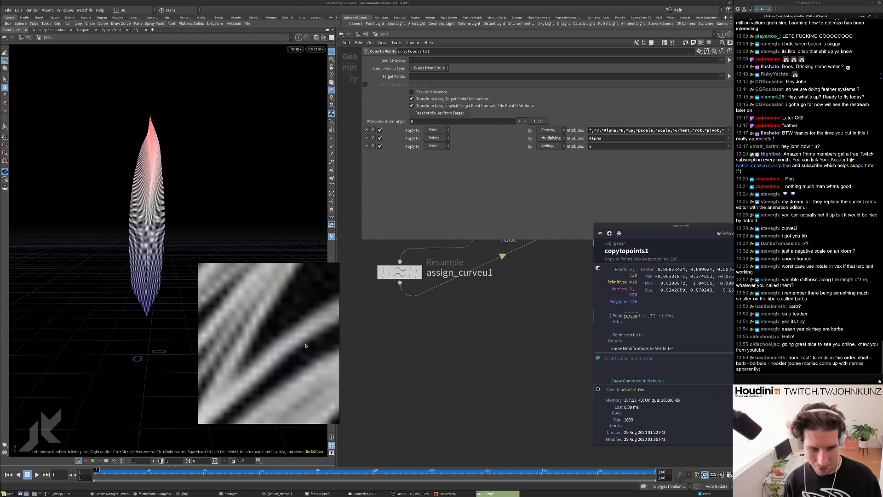
{"action": "scroll", "coordinate": [307, 344], "scroll_direction": "up", "scroll_amount": 6}
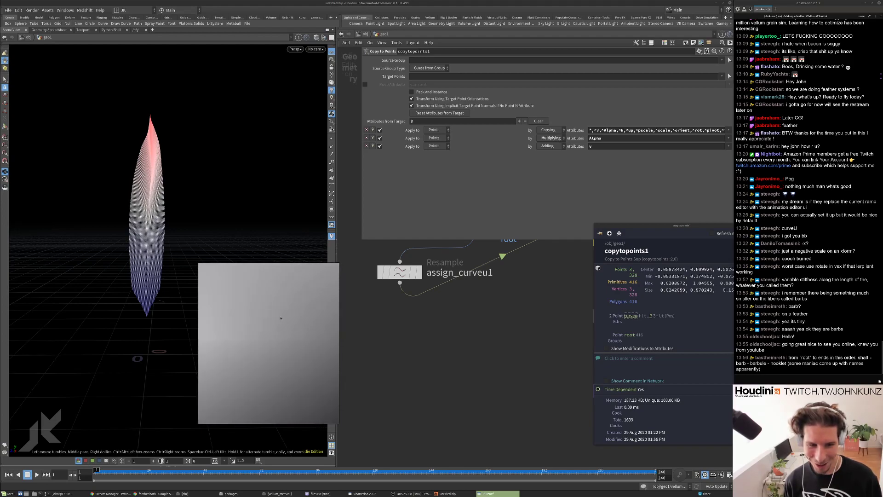
{"action": "scroll", "coordinate": [312, 322], "scroll_direction": "down", "scroll_amount": 5}
{"action": "scroll", "coordinate": [315, 332], "scroll_direction": "down", "scroll_amount": 6}
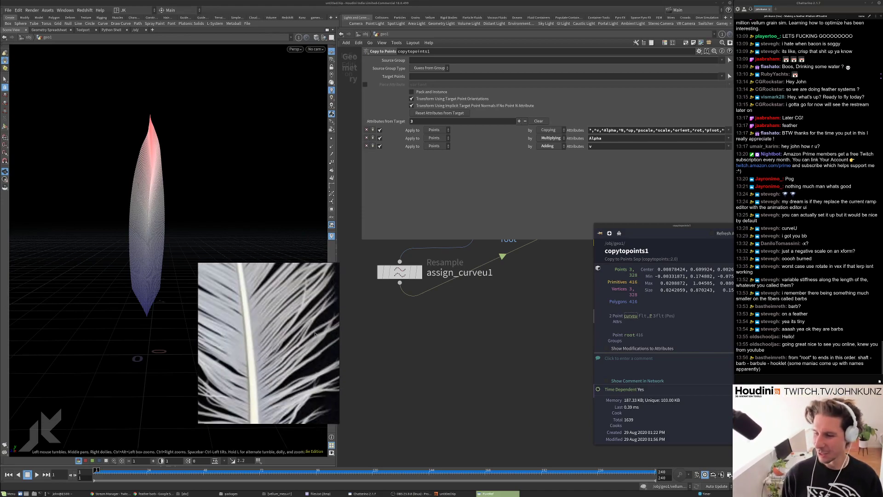
{"action": "scroll", "coordinate": [313, 336], "scroll_direction": "up", "scroll_amount": 4}
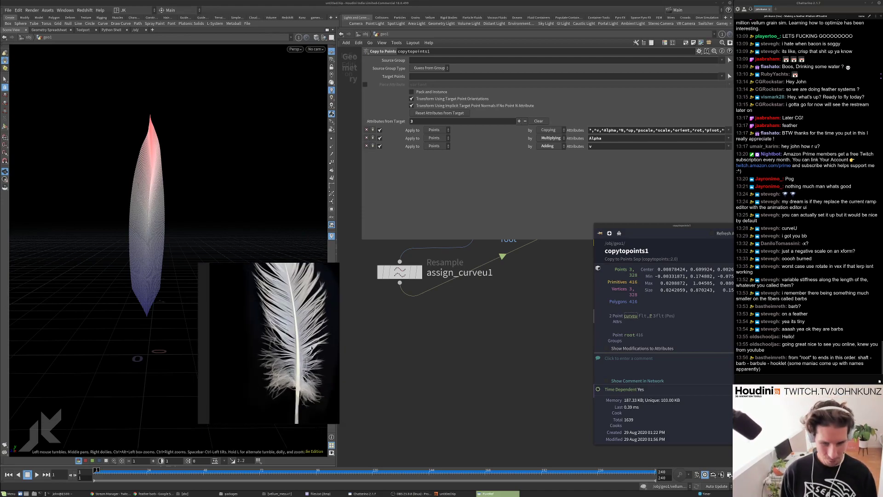
{"action": "scroll", "coordinate": [316, 365], "scroll_direction": "up", "scroll_amount": 2}
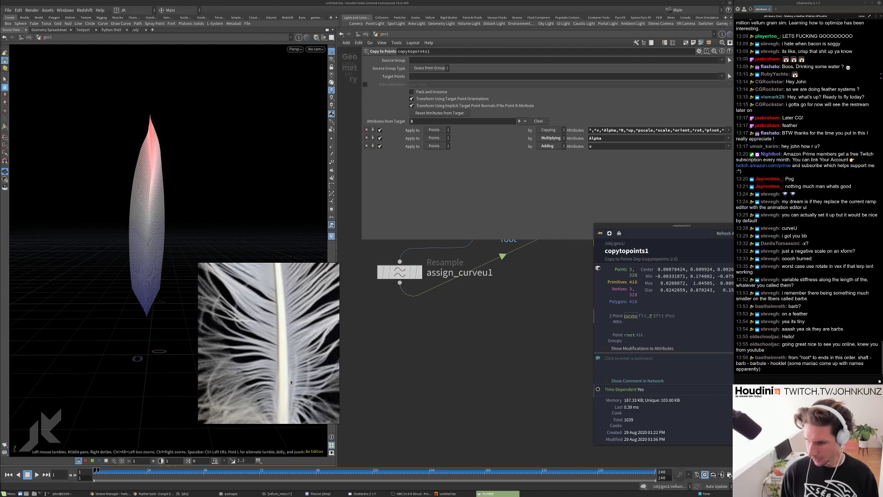
Close the copytopoints1 info window and zoom the network out to show line2 through vellumsolver1.
{"action": "left_click_drag", "start_coordinate": [672, 228], "coordinate": [607, 238]}
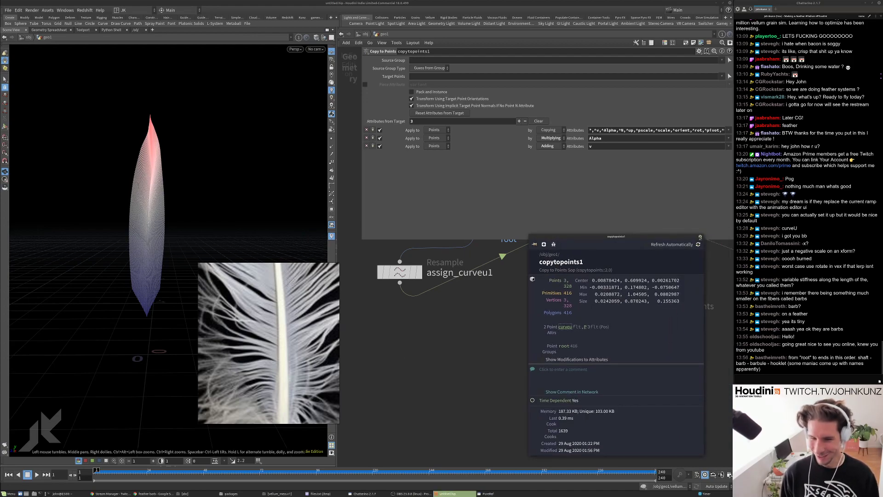
{"action": "left_click", "coordinate": [701, 235]}
{"action": "middle_click_drag", "start_coordinate": [414, 265], "coordinate": [414, 308]}
{"action": "scroll", "coordinate": [411, 307], "scroll_direction": "down", "scroll_amount": 2}
{"action": "scroll", "coordinate": [483, 341], "scroll_direction": "down", "scroll_amount": 1}
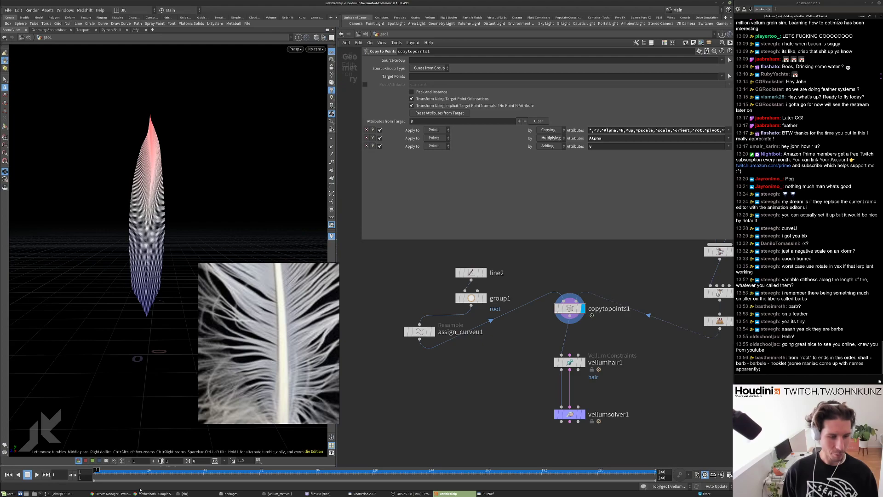
Search 'vex pluralize' in a new Chrome tab and open the SideFX pluralize documentation page.
{"action": "left_click", "coordinate": [153, 494]}
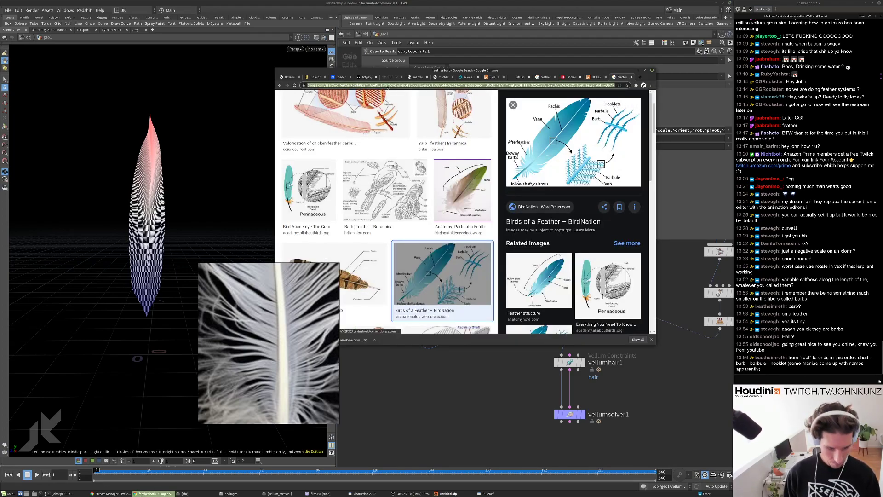
{"action": "key", "text": "ctrl+t"}
{"action": "type", "text": "vex pl"}
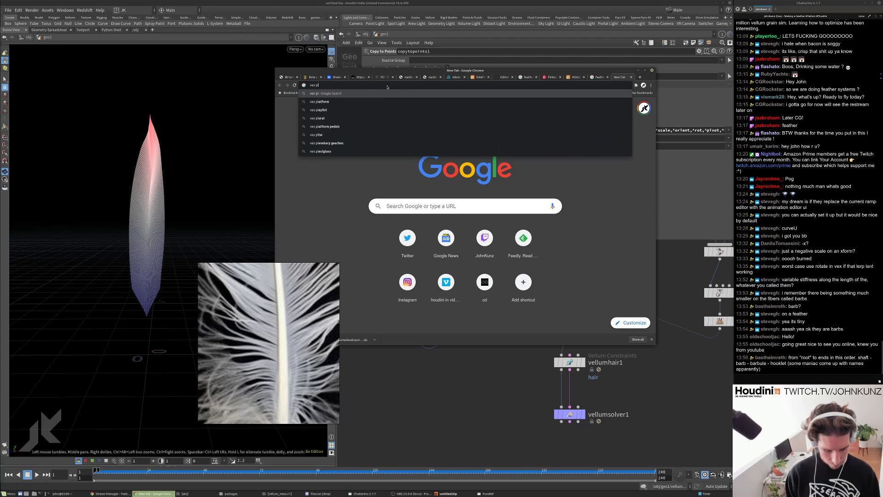
{"action": "type", "text": "uralize"}
{"action": "key", "text": "Return"}
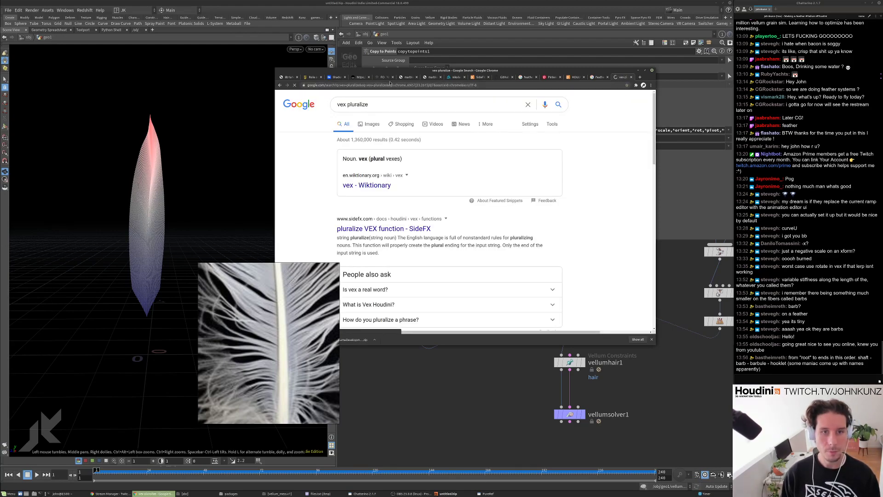
{"action": "left_click", "coordinate": [384, 229]}
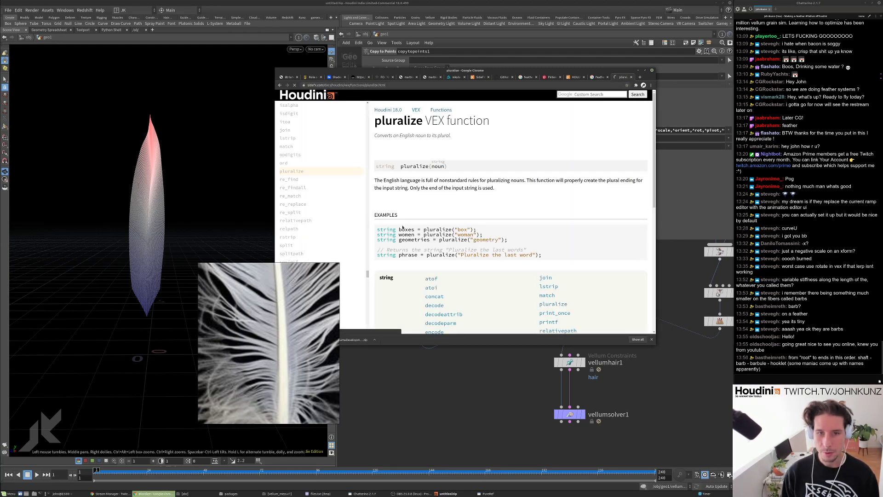
Read through the pluralize description and its usage examples.
{"action": "scroll", "coordinate": [480, 240], "scroll_direction": "down", "scroll_amount": 1}
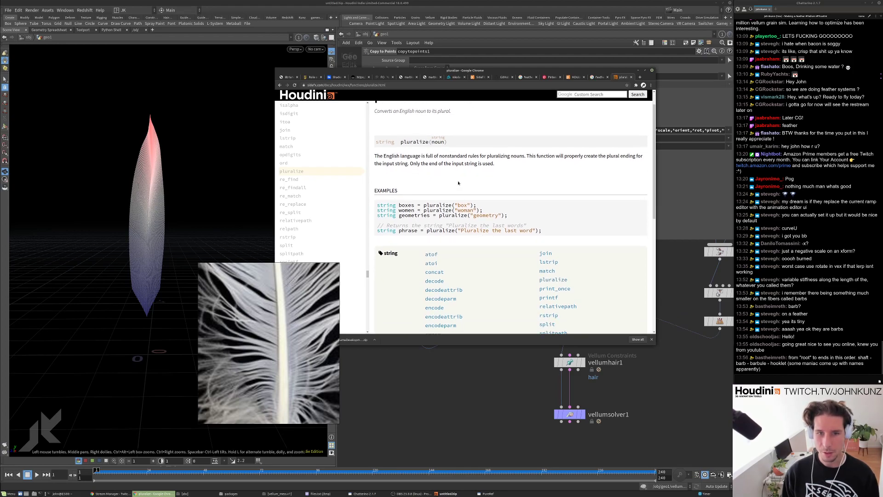
{"action": "double_click", "coordinate": [498, 156]}
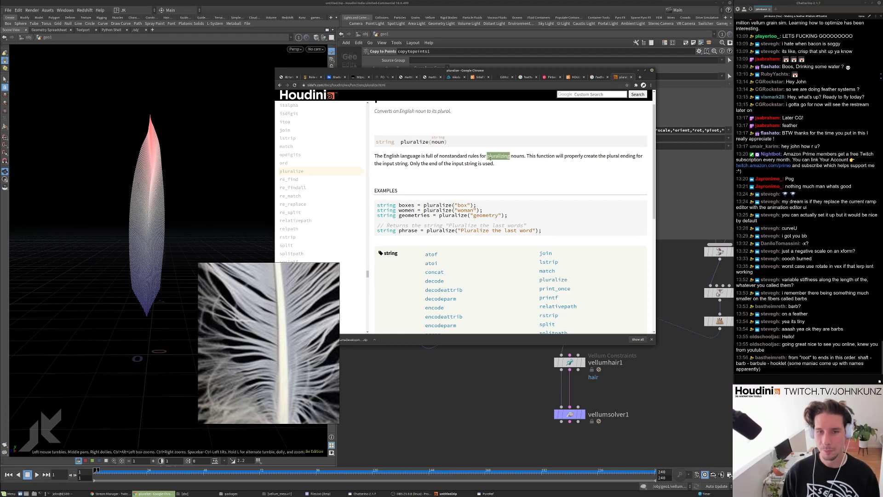
{"action": "scroll", "coordinate": [471, 185], "scroll_direction": "down", "scroll_amount": 3}
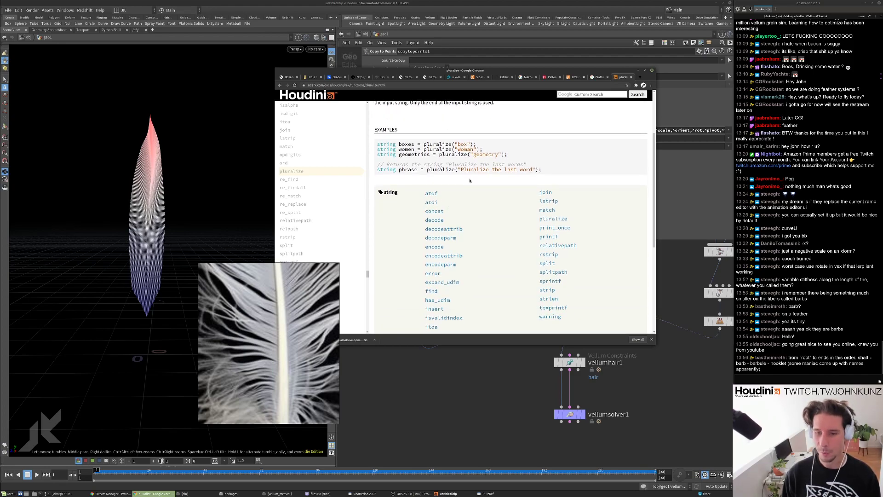
{"action": "scroll", "coordinate": [470, 180], "scroll_direction": "down", "scroll_amount": 2}
{"action": "scroll", "coordinate": [470, 180], "scroll_direction": "up", "scroll_amount": 4}
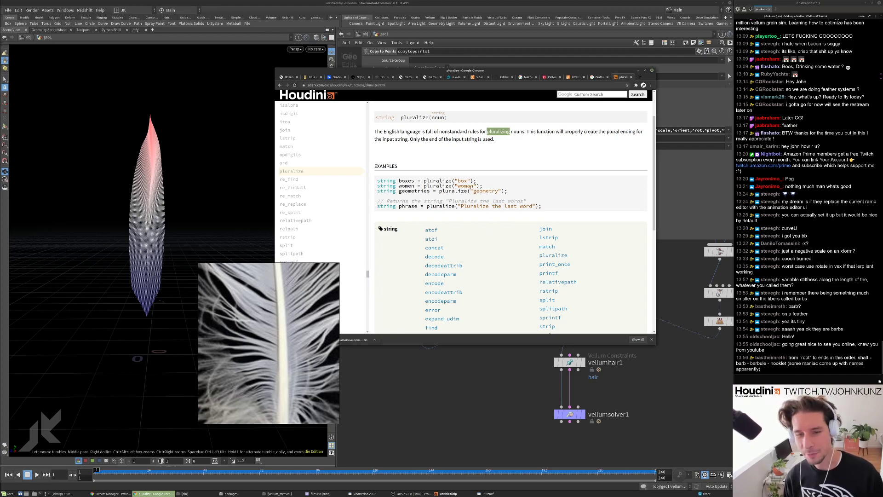
{"action": "scroll", "coordinate": [471, 198], "scroll_direction": "up", "scroll_amount": 1}
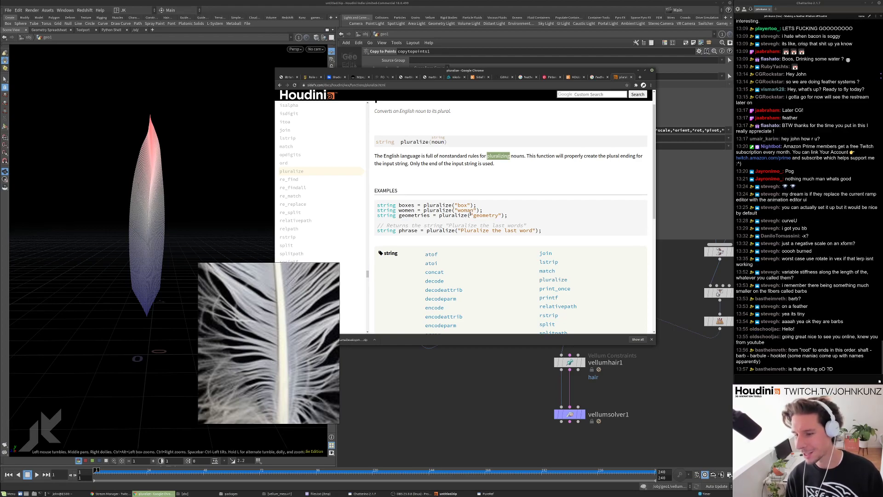
{"action": "scroll", "coordinate": [477, 199], "scroll_direction": "up", "scroll_amount": 1}
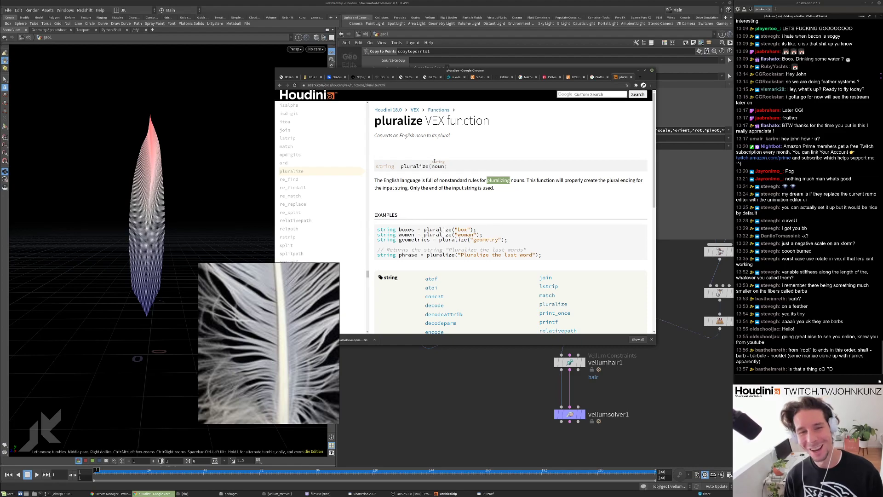
{"action": "scroll", "coordinate": [500, 190], "scroll_direction": "down", "scroll_amount": 9}
{"action": "scroll", "coordinate": [467, 235], "scroll_direction": "up", "scroll_amount": 6}
{"action": "scroll", "coordinate": [472, 177], "scroll_direction": "up", "scroll_amount": 3}
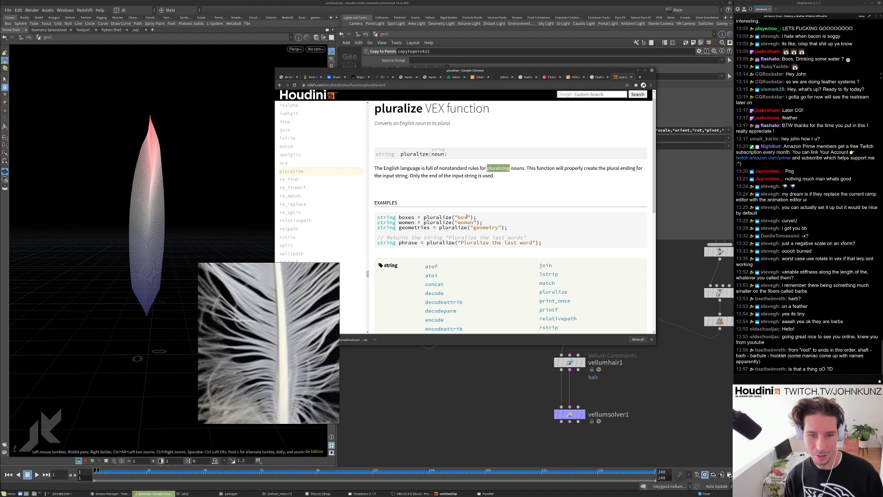
Back in Houdini, rename assign_curveu1's curve U attribute to 'stiffness'.
{"action": "left_click", "coordinate": [488, 421]}
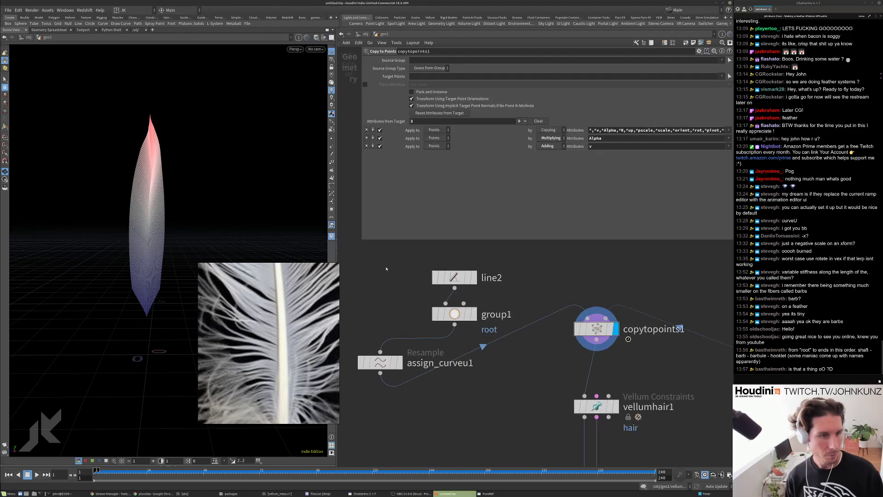
{"action": "scroll", "coordinate": [385, 322], "scroll_direction": "up", "scroll_amount": 3}
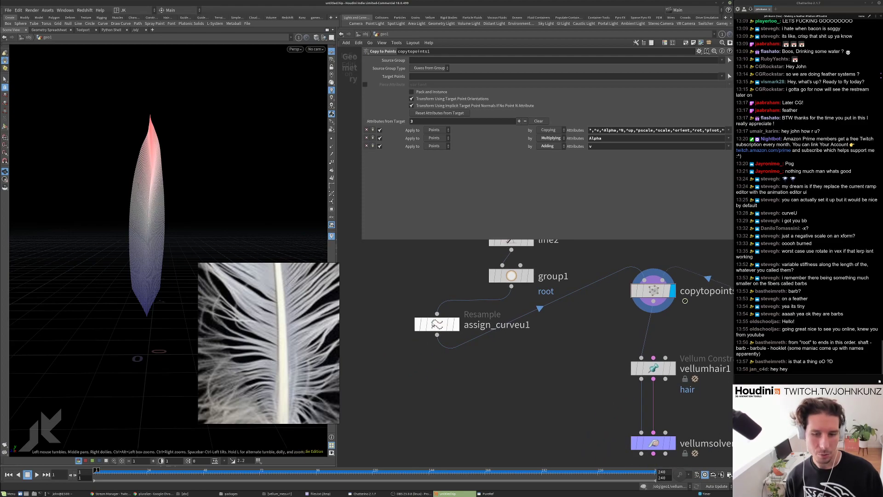
{"action": "left_click", "coordinate": [435, 324]}
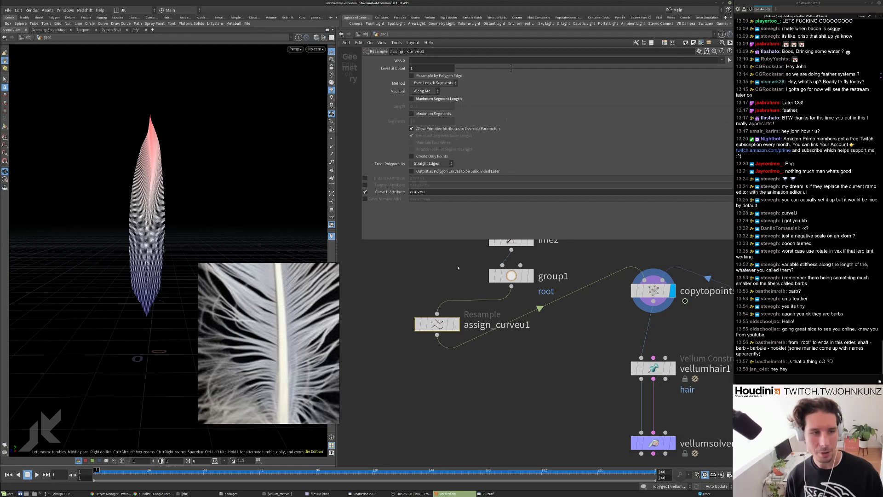
{"action": "double_click", "coordinate": [419, 191]}
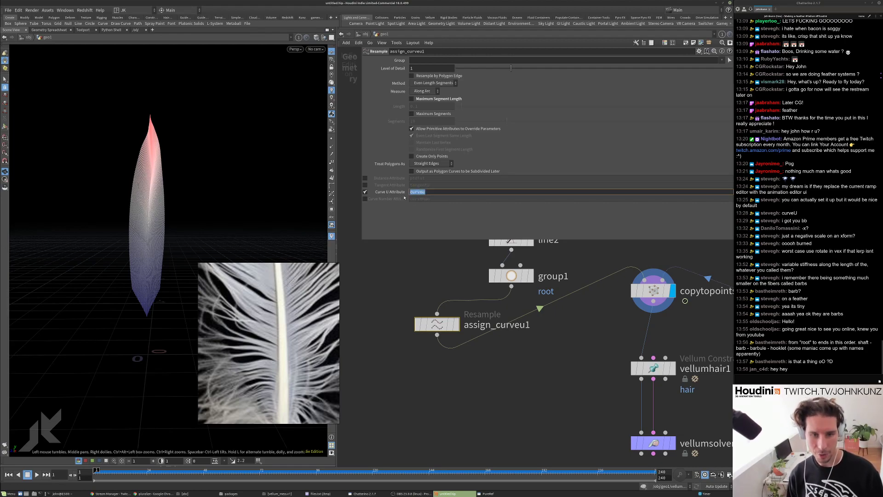
{"action": "type", "text": "stiff"}
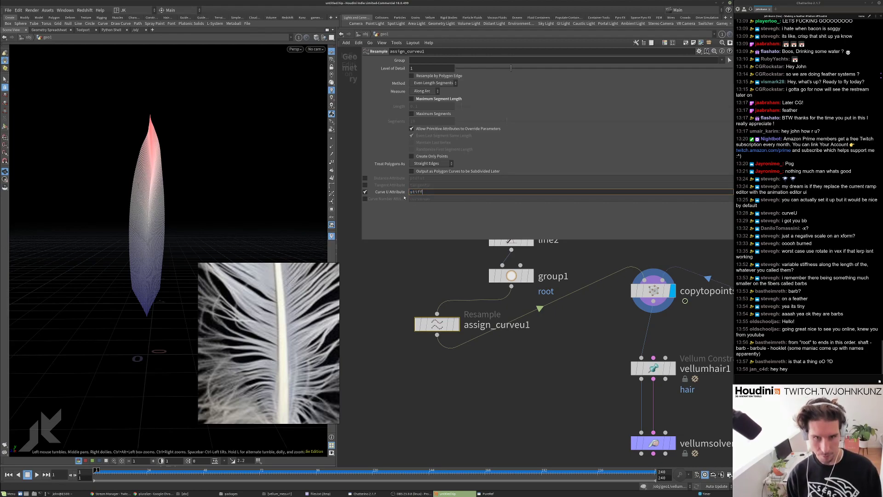
{"action": "type", "text": "ness"}
{"action": "key", "text": "Return"}
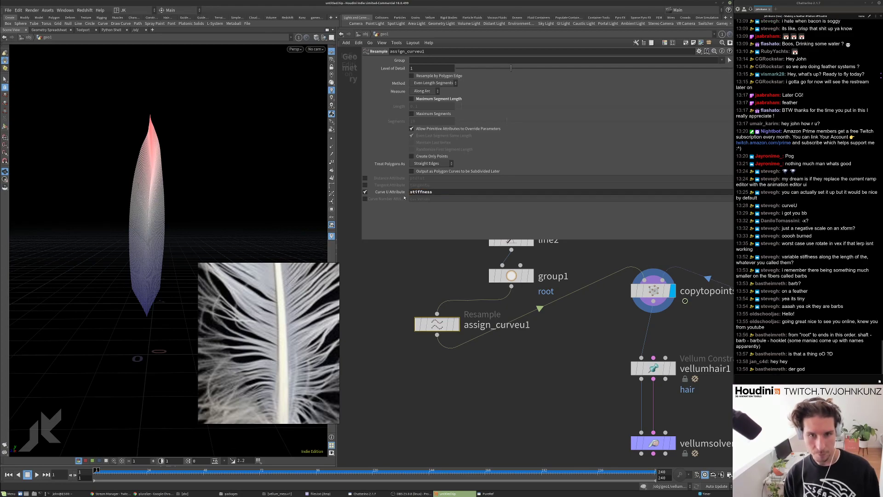
Preview stiffness and curveu colours from copytopoints1's info panel, then close it and reframe the network.
{"action": "middle_click_drag", "start_coordinate": [583, 329], "coordinate": [564, 309]}
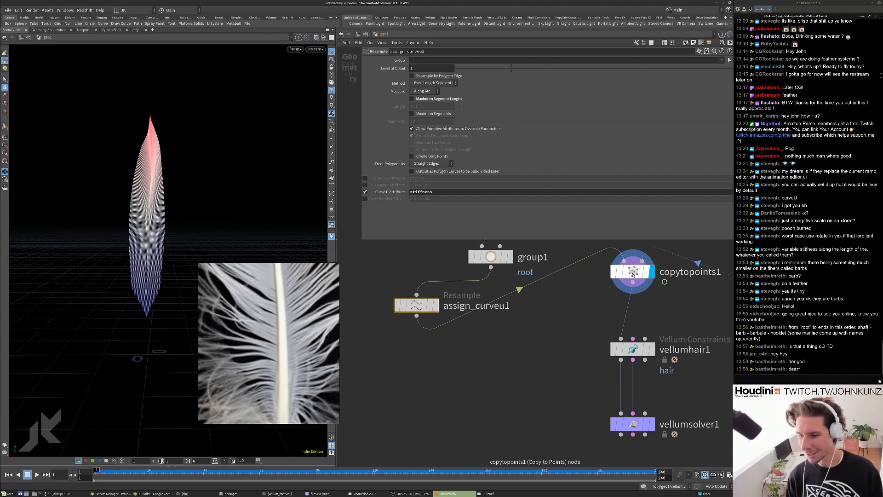
{"action": "middle_click", "coordinate": [632, 276]}
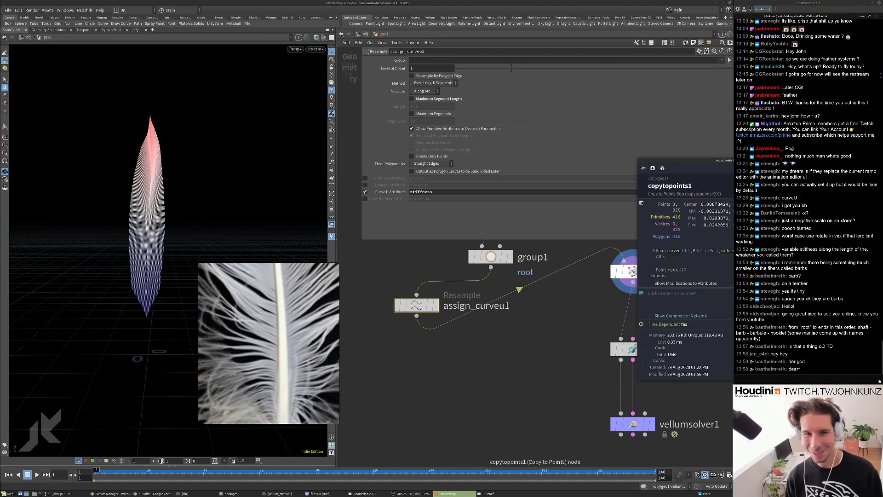
{"action": "left_click_drag", "start_coordinate": [682, 158], "coordinate": [442, 148]}
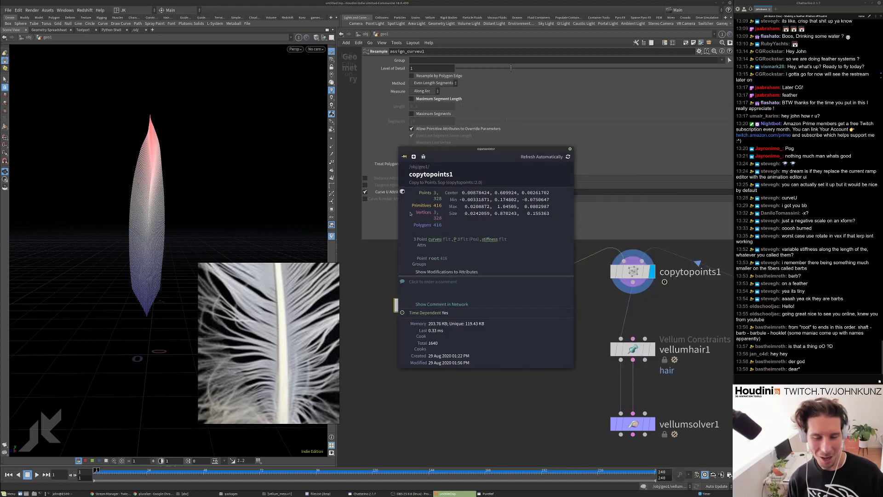
{"action": "left_click", "coordinate": [489, 239]}
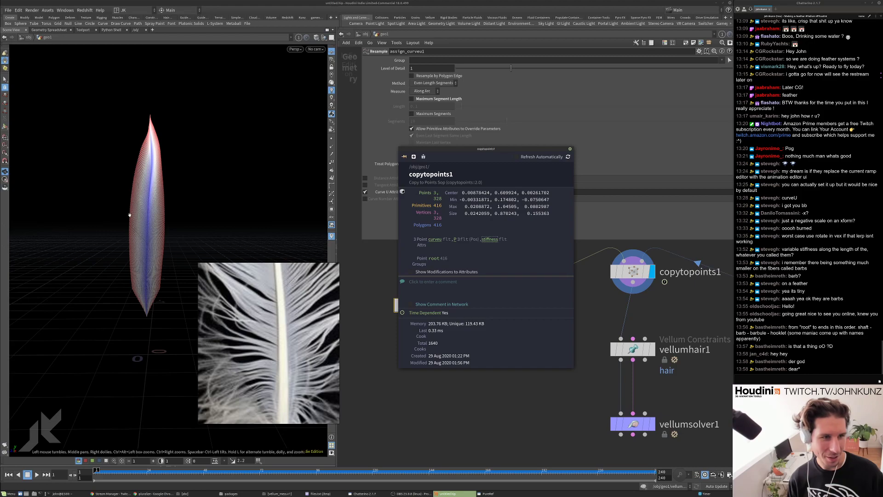
{"action": "left_click", "coordinate": [436, 240]}
{"action": "left_click", "coordinate": [489, 239]}
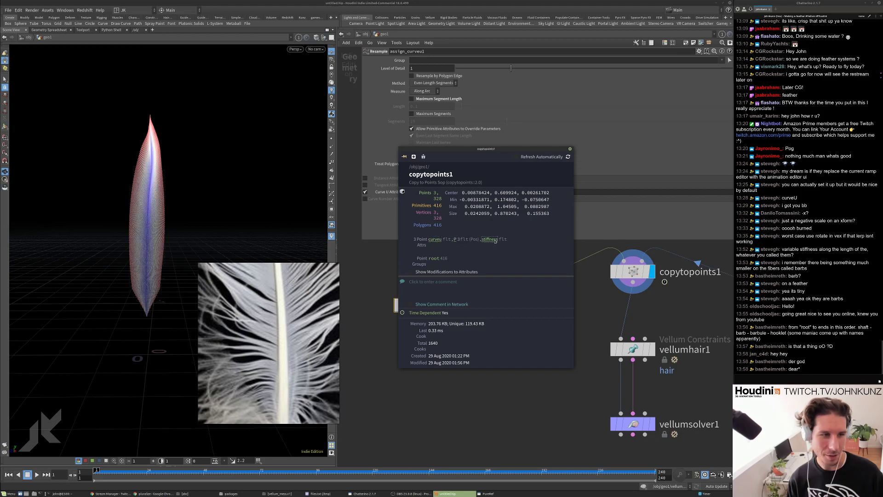
{"action": "left_click", "coordinate": [570, 148]}
{"action": "middle_click_drag", "start_coordinate": [545, 308], "coordinate": [526, 347]}
{"action": "scroll", "coordinate": [287, 314], "scroll_direction": "down", "scroll_amount": 5}
{"action": "scroll", "coordinate": [287, 314], "scroll_direction": "down", "scroll_amount": 2}
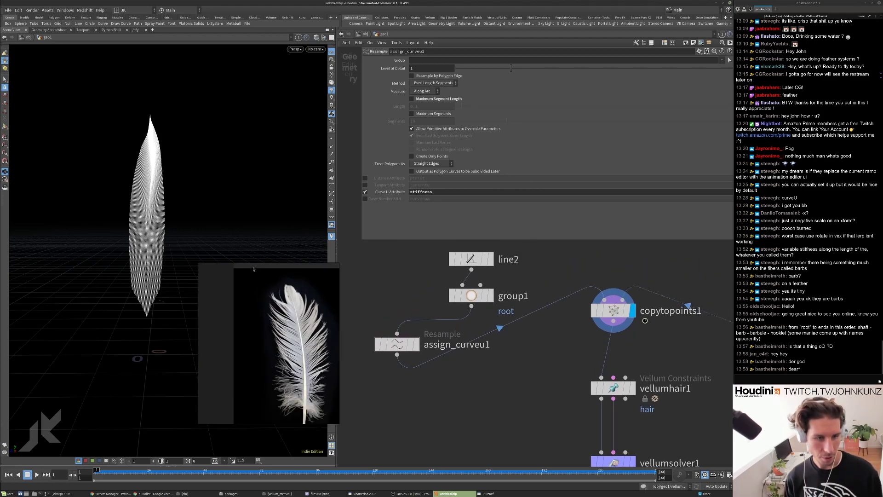
Add an Attribute Remap node via the 'rem' search and step inside to its attribwrangle1.
{"action": "left_click_drag", "start_coordinate": [244, 270], "coordinate": [224, 274]}
{"action": "scroll", "coordinate": [272, 313], "scroll_direction": "up", "scroll_amount": 3}
{"action": "scroll", "coordinate": [562, 410], "scroll_direction": "down", "scroll_amount": 3}
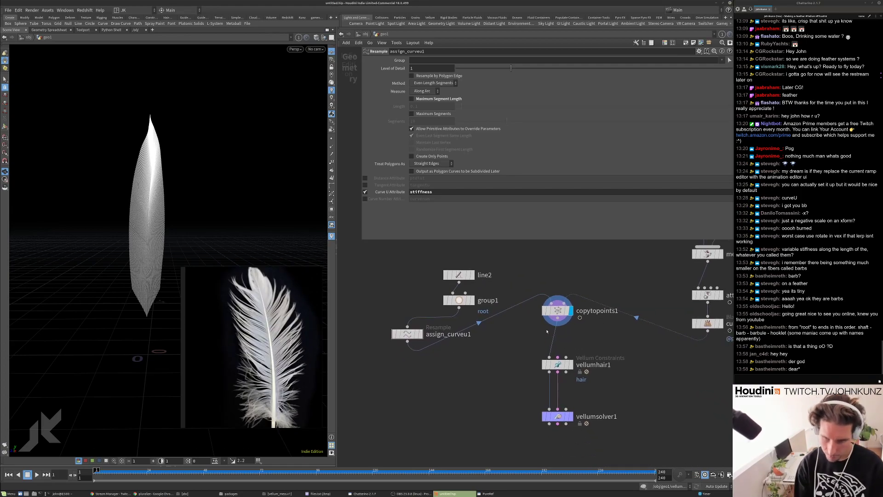
{"action": "key", "text": "Tab"}
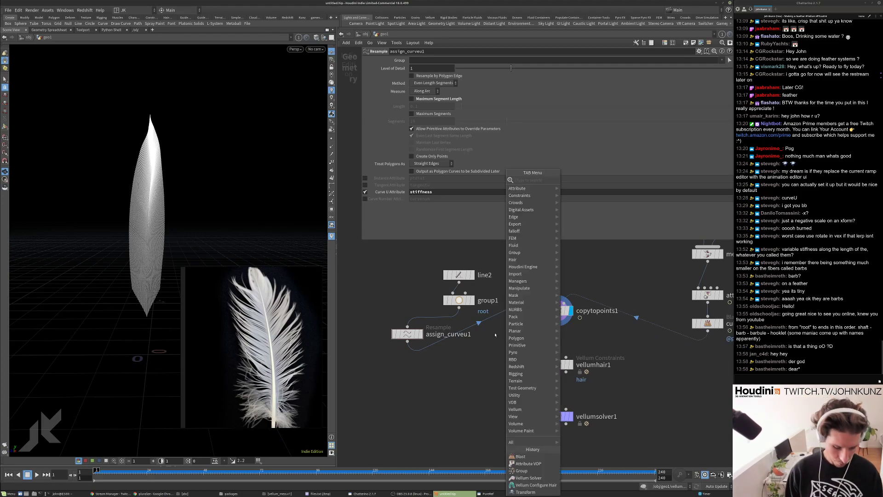
{"action": "type", "text": "rem"}
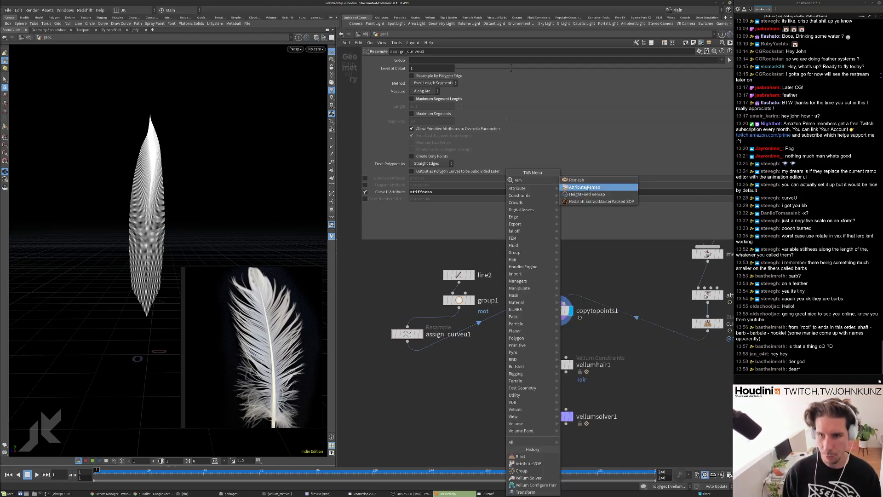
{"action": "left_click", "coordinate": [584, 186]}
{"action": "double_click", "coordinate": [461, 340]}
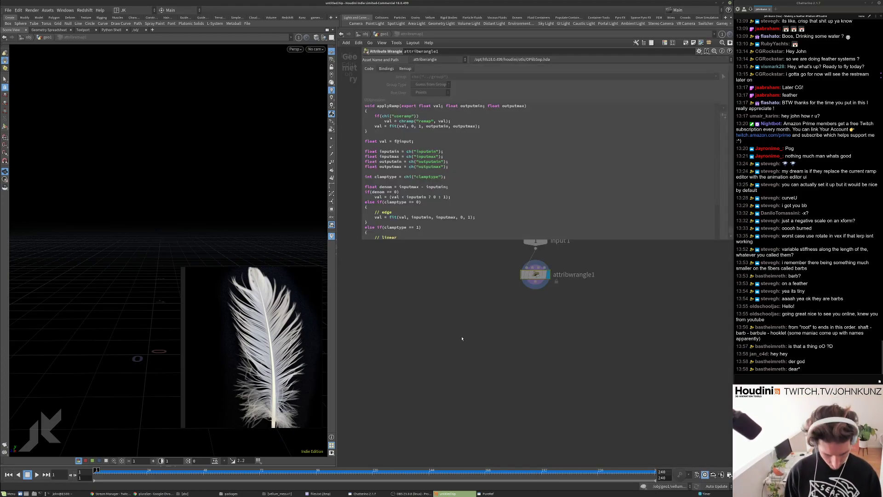
Back in geo1, wire attribremap1 after assign_curveu1 and set it to remap stiffness.
{"action": "key", "text": "u"}
{"action": "left_click_drag", "start_coordinate": [464, 337], "coordinate": [412, 367]}
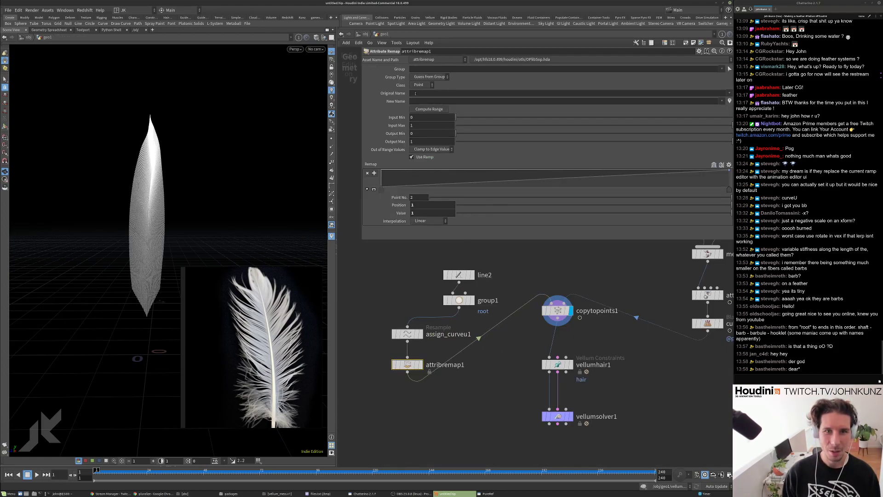
{"action": "left_click", "coordinate": [730, 94]}
{"action": "left_click", "coordinate": [735, 100]}
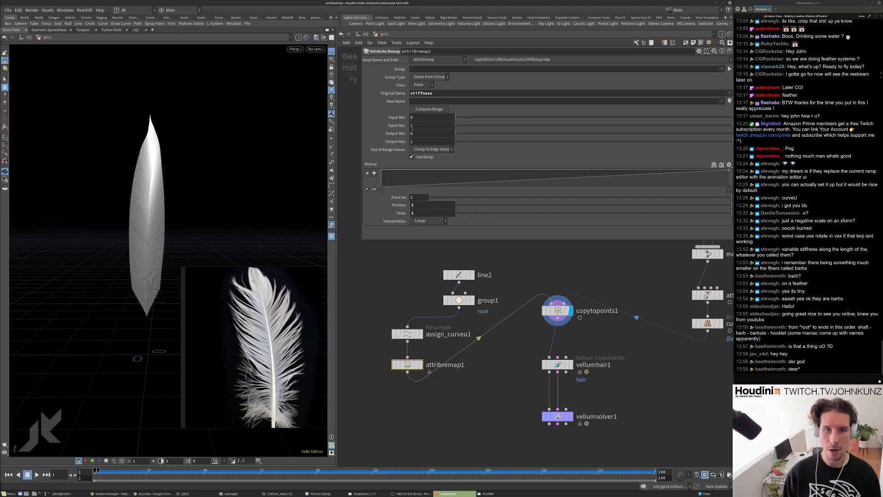
Set attribremap1's Output Min to 1 and Output Max to 0.25.
{"action": "left_click_drag", "start_coordinate": [451, 133], "coordinate": [505, 137]}
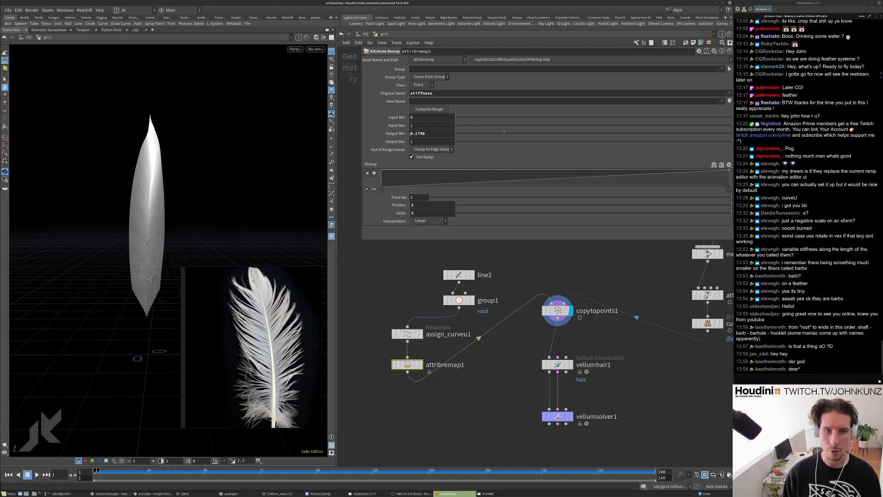
{"action": "left_click_drag", "start_coordinate": [425, 134], "coordinate": [417, 135]}
{"action": "key", "text": "BackSpace"}
{"action": "key", "text": "Return"}
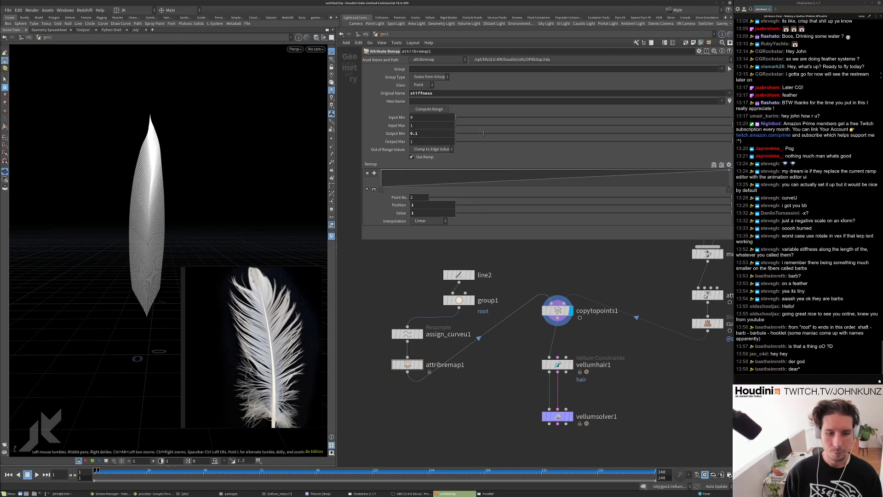
{"action": "double_click", "coordinate": [424, 132]}
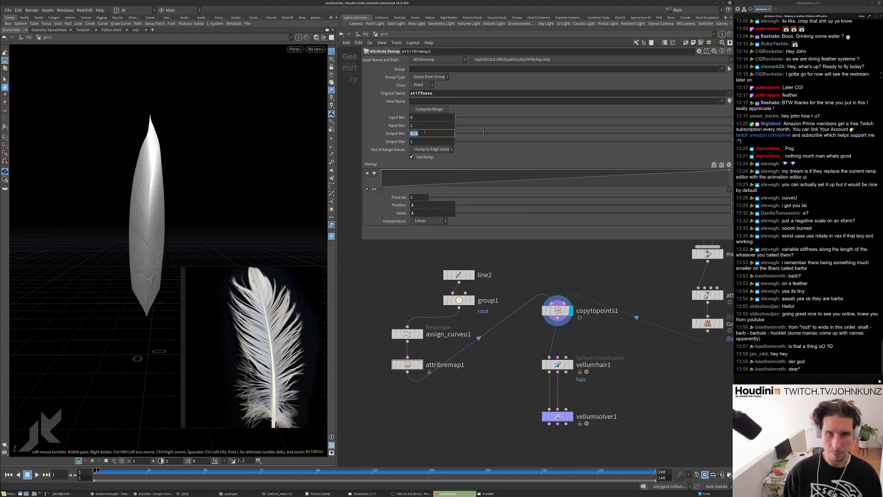
{"action": "type", "text": "1"}
{"action": "key", "text": "Return"}
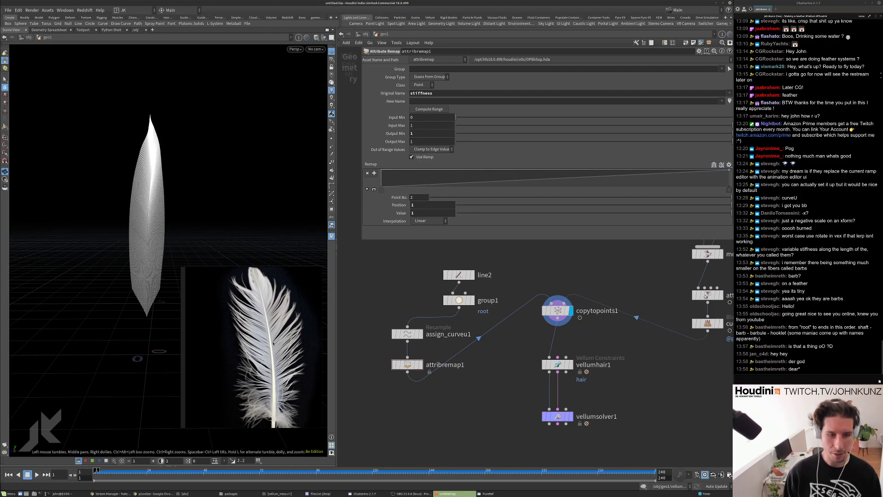
{"action": "double_click", "coordinate": [430, 141]}
{"action": "type", "text": ".25"}
{"action": "key", "text": "Return"}
Move vellumsolver1 lower and display vellumhair1's constraints.
{"action": "scroll", "coordinate": [417, 286], "scroll_direction": "down", "scroll_amount": 3}
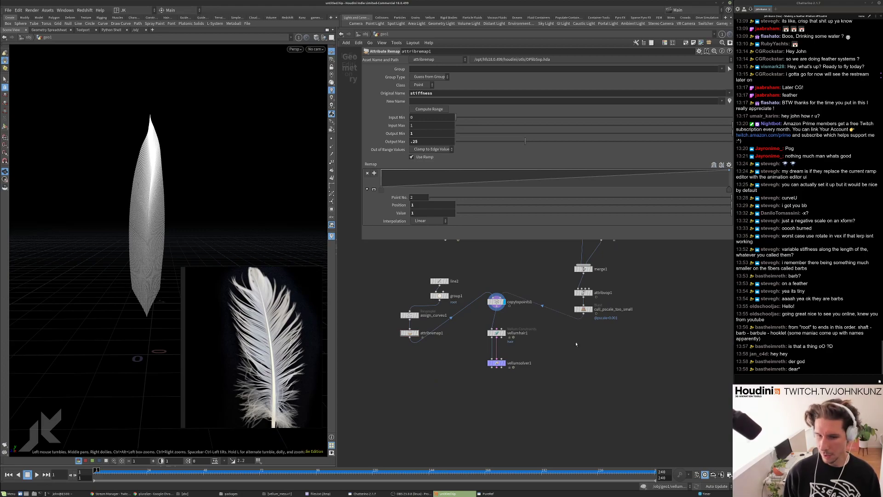
{"action": "scroll", "coordinate": [462, 359], "scroll_direction": "up", "scroll_amount": 3}
{"action": "left_click_drag", "start_coordinate": [516, 368], "coordinate": [516, 398]}
{"action": "left_click", "coordinate": [535, 313]}
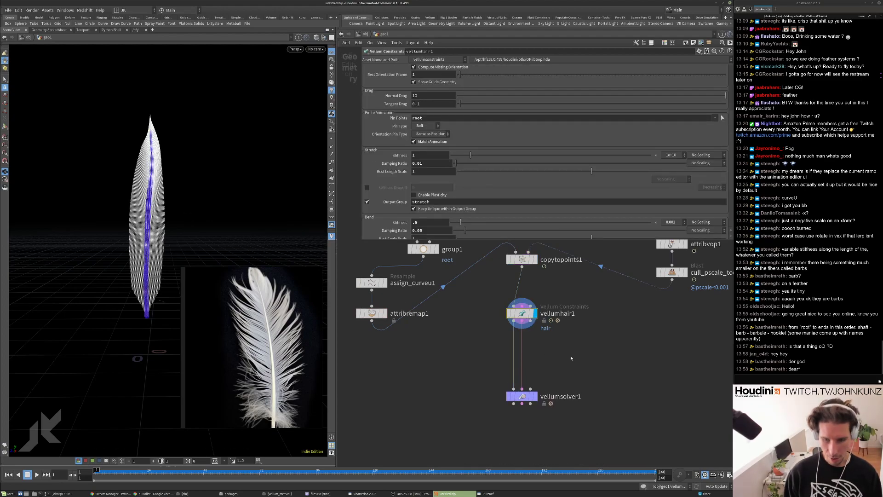
{"action": "key", "text": "Tab"}
Insert null1 between vellumhair1 and vellumsolver1, display it, and orbit close to the feather shaft.
{"action": "key", "text": "Escape"}
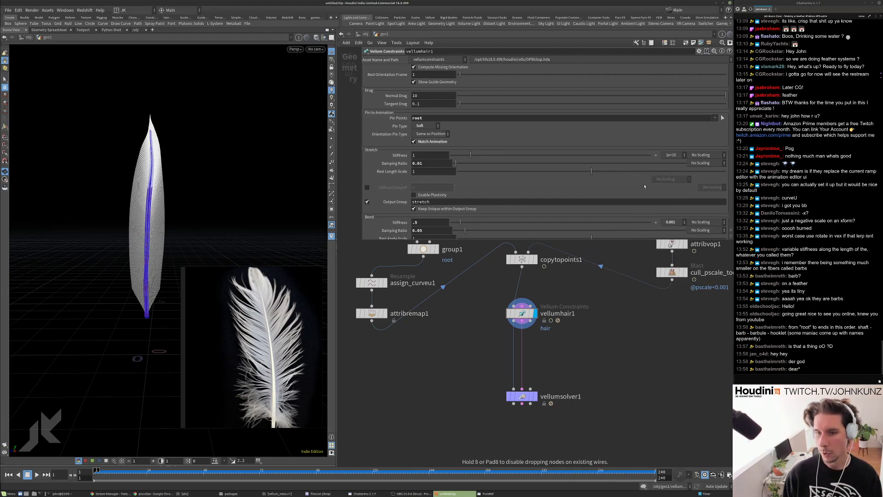
{"action": "left_click", "coordinate": [550, 343]}
{"action": "left_click_drag", "start_coordinate": [550, 343], "coordinate": [530, 352]}
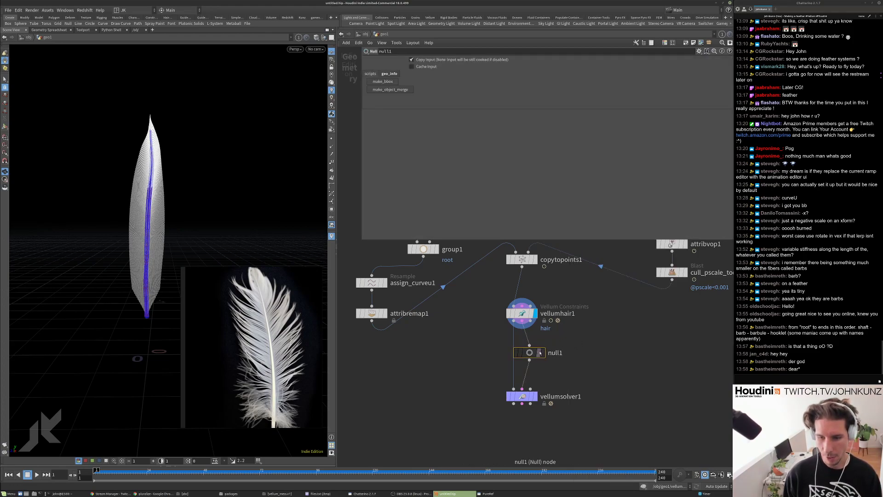
{"action": "left_click", "coordinate": [540, 352]}
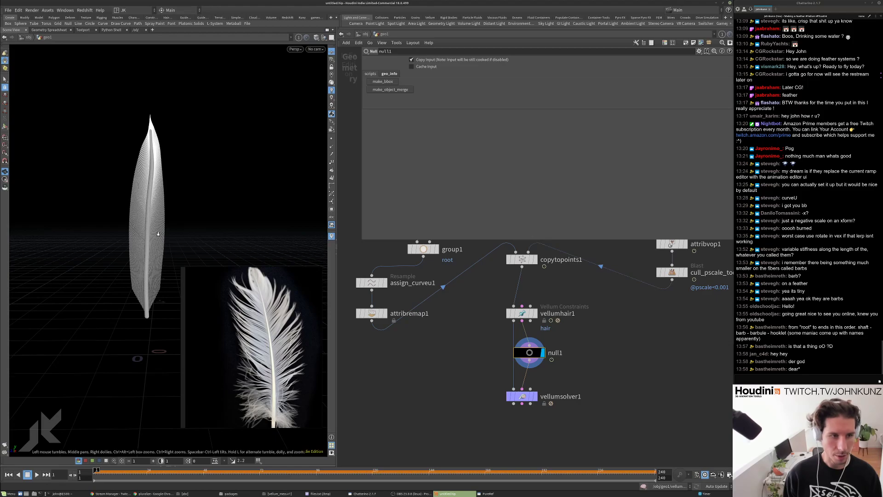
{"action": "left_click_drag", "start_coordinate": [156, 236], "coordinate": [168, 237]}
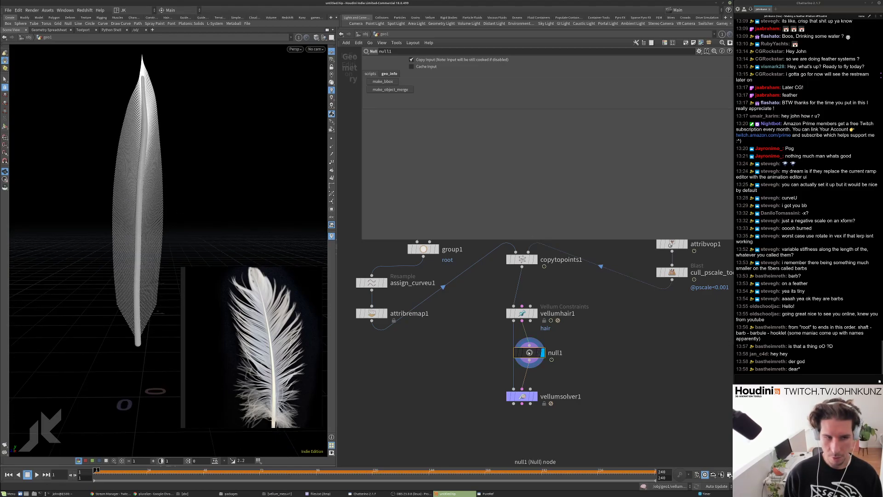
{"action": "scroll", "coordinate": [188, 158], "scroll_direction": "up", "scroll_amount": 10}
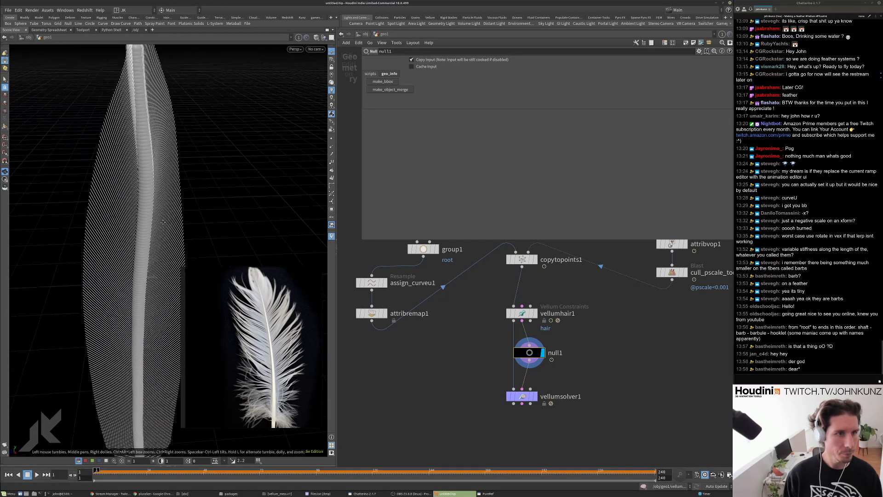
{"action": "left_click_drag", "start_coordinate": [162, 221], "coordinate": [152, 225]}
{"action": "scroll", "coordinate": [129, 156], "scroll_direction": "up", "scroll_amount": 8}
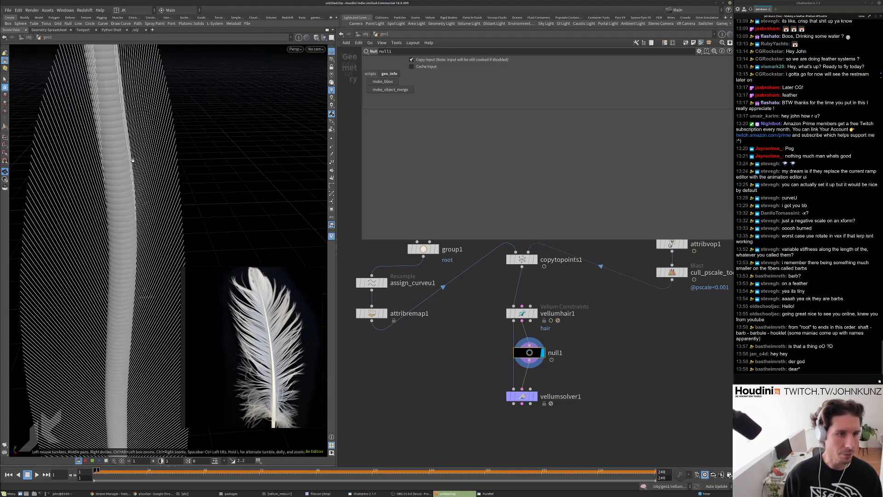
{"action": "left_click_drag", "start_coordinate": [106, 315], "coordinate": [144, 263]}
{"action": "left_click_drag", "start_coordinate": [140, 157], "coordinate": [192, 151]}
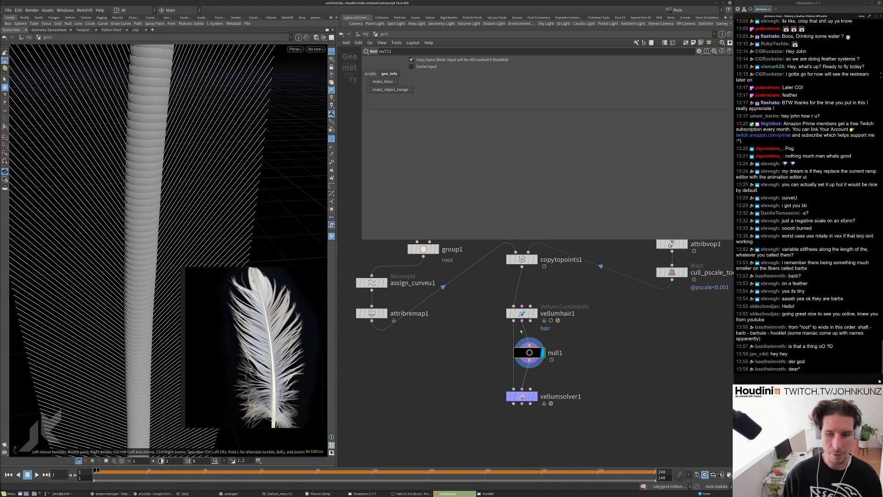
Toggle the stiffness visualization from null1's info panel, close it, and lower vellumsolver1.
{"action": "middle_click", "coordinate": [534, 355]}
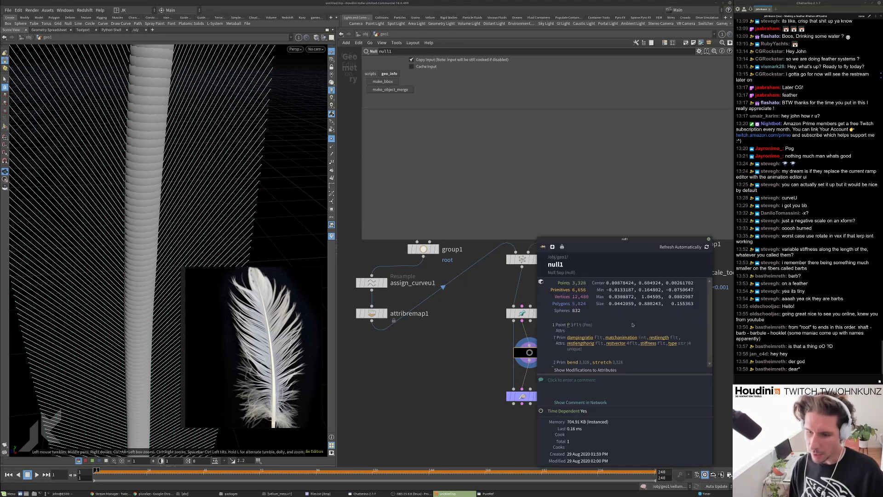
{"action": "scroll", "coordinate": [610, 351], "scroll_direction": "down", "scroll_amount": 1}
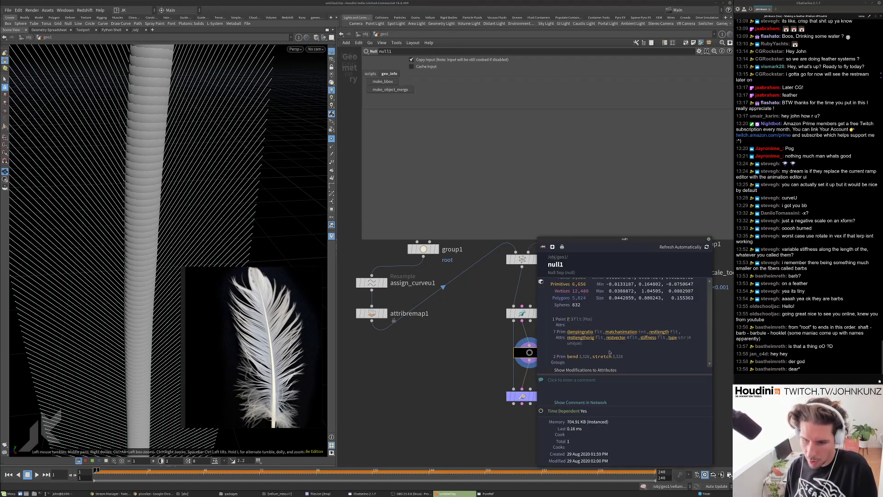
{"action": "left_click", "coordinate": [648, 338]}
{"action": "left_click", "coordinate": [646, 338]}
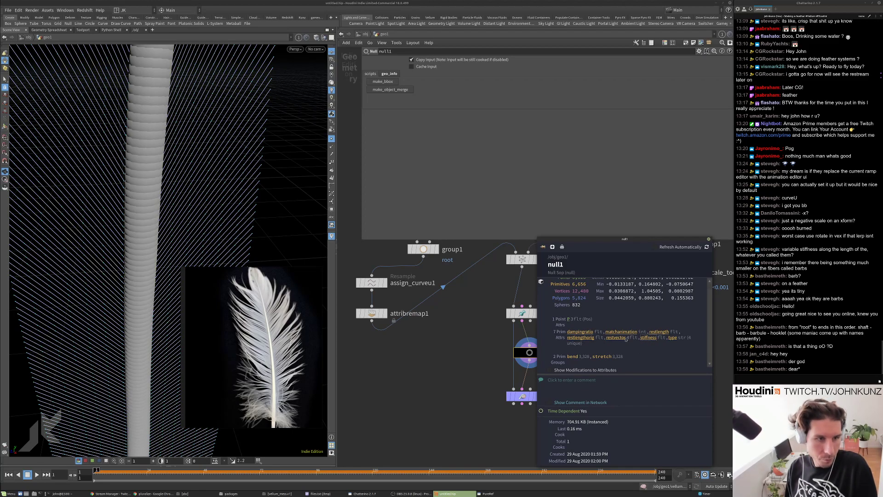
{"action": "left_click", "coordinate": [649, 337]}
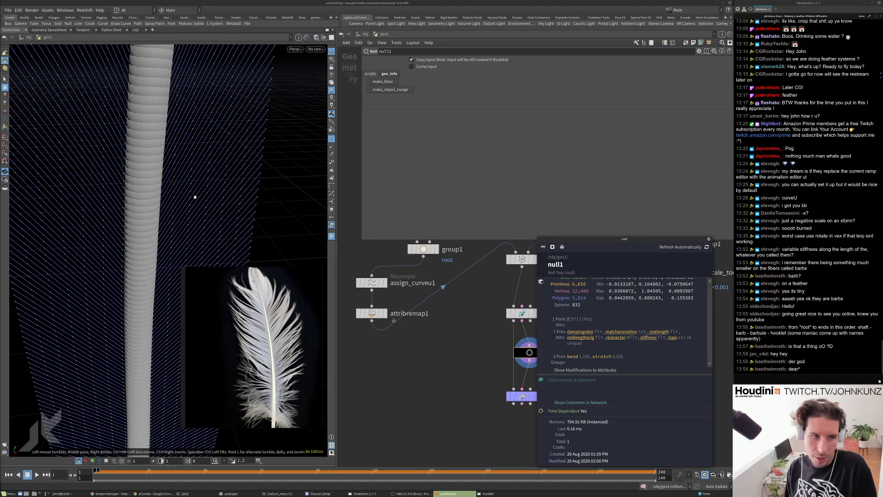
{"action": "left_click", "coordinate": [646, 338]}
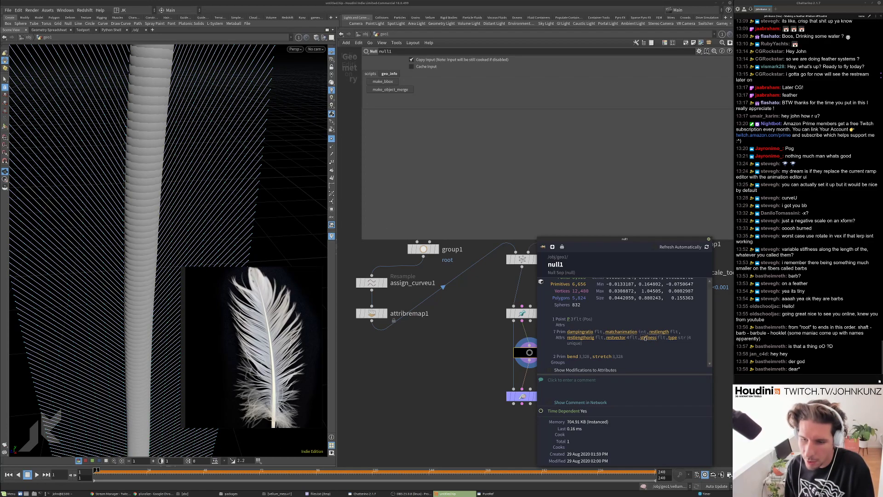
{"action": "left_click", "coordinate": [707, 239]}
{"action": "left_click_drag", "start_coordinate": [518, 401], "coordinate": [519, 423]}
{"action": "key", "text": "Tab"}
Insert a Split node after null1 that splits off the stretch constraint group, and display it.
{"action": "type", "text": "spl"}
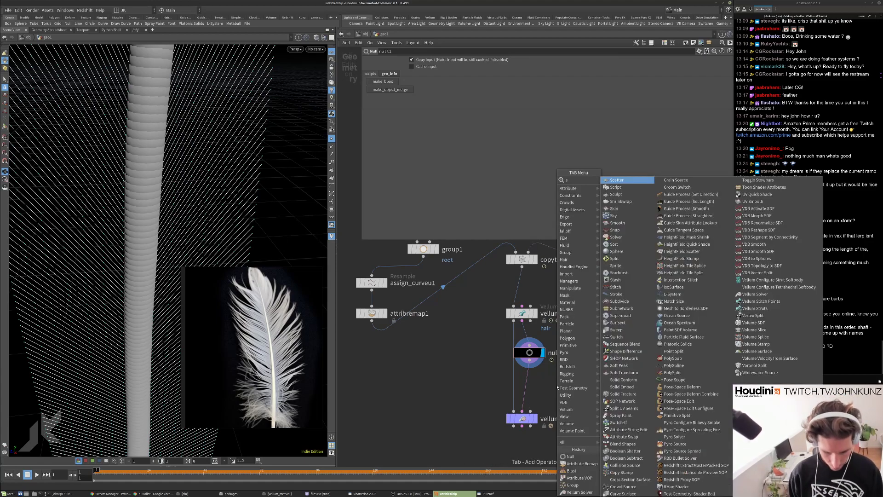
{"action": "key", "text": "Return"}
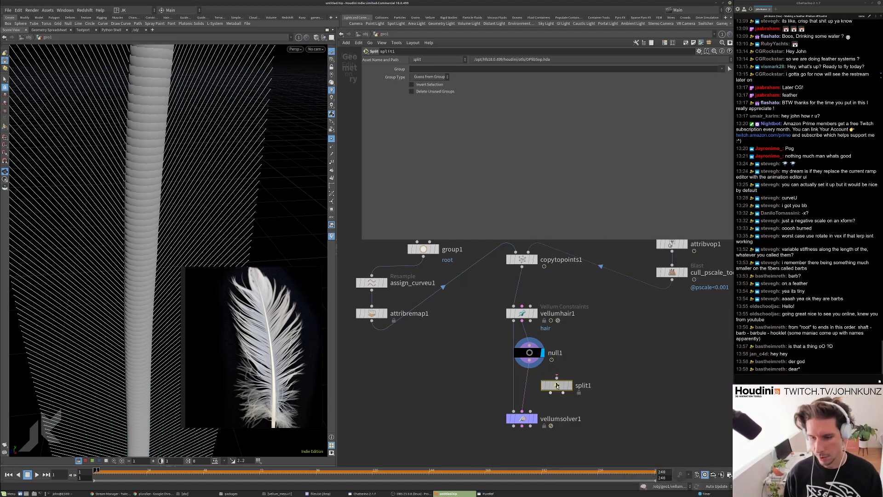
{"action": "left_click", "coordinate": [550, 379]}
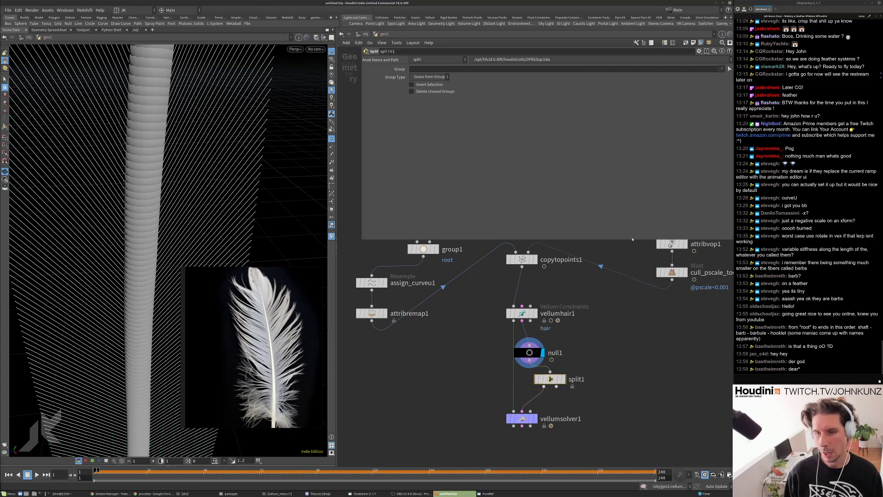
{"action": "left_click", "coordinate": [728, 69]}
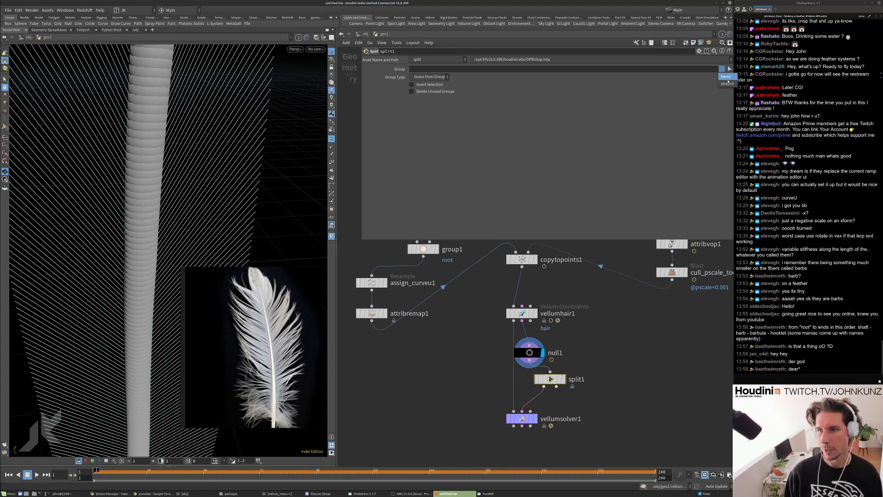
{"action": "left_click", "coordinate": [727, 84]}
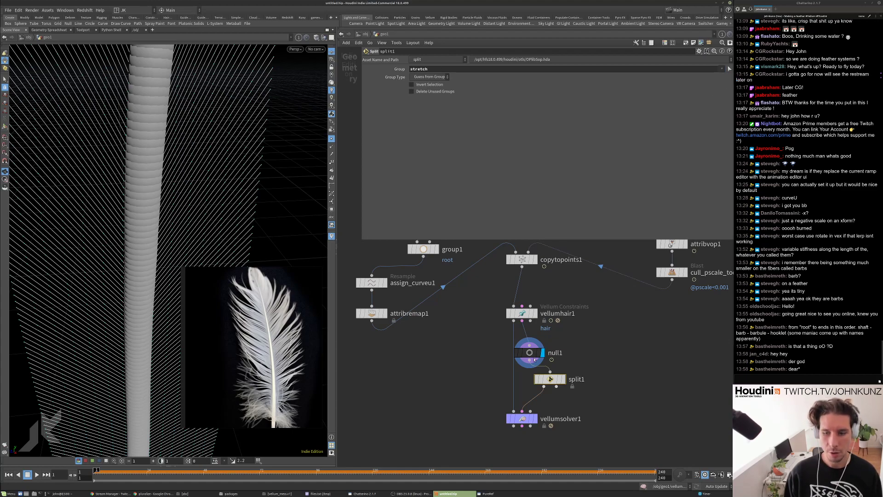
{"action": "left_click", "coordinate": [562, 379]}
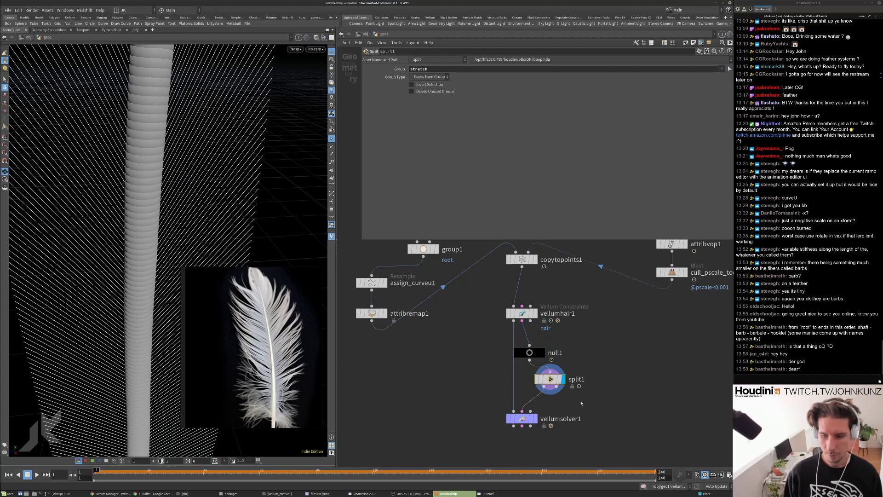
Rearrange split1 and vellumsolver1, and duplicate null1 as null2 below split1.
{"action": "middle_click_drag", "start_coordinate": [549, 379], "coordinate": [549, 317]}
{"action": "left_click_drag", "start_coordinate": [549, 317], "coordinate": [560, 325]}
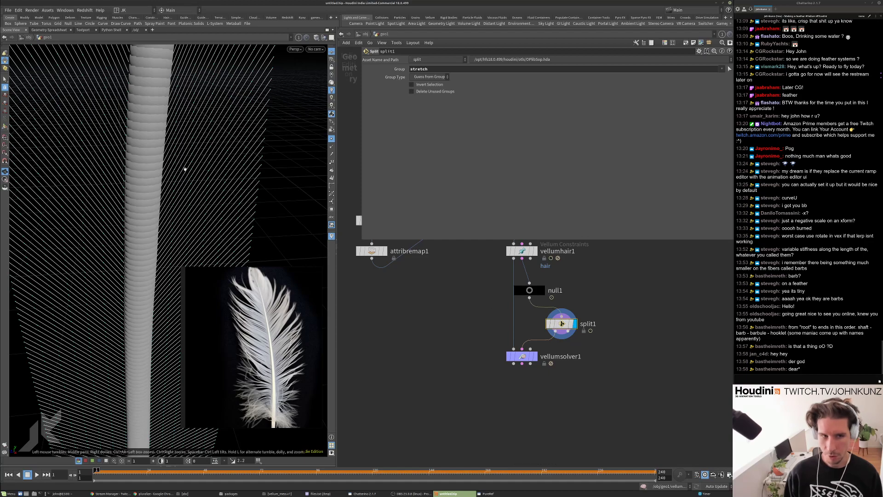
{"action": "left_click_drag", "start_coordinate": [529, 358], "coordinate": [529, 380]}
{"action": "left_click_drag", "start_coordinate": [532, 291], "coordinate": [579, 357], "text": "alt"}
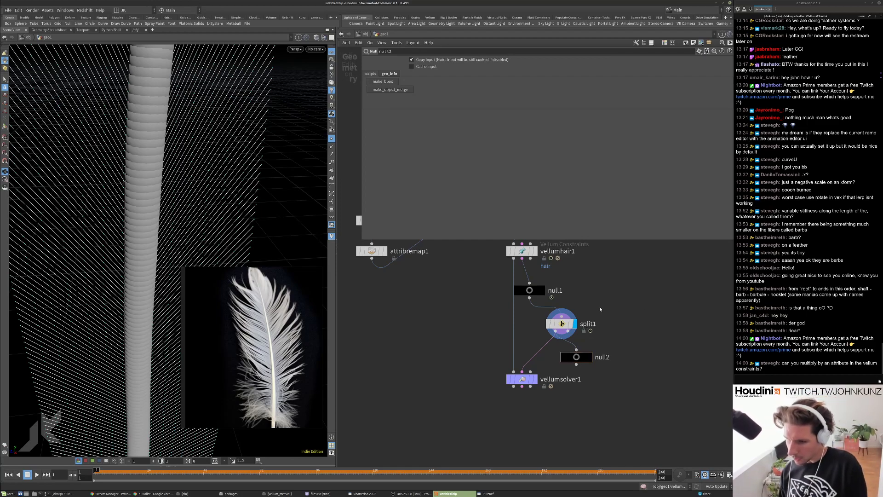
{"action": "scroll", "coordinate": [581, 356], "scroll_direction": "up", "scroll_amount": 2}
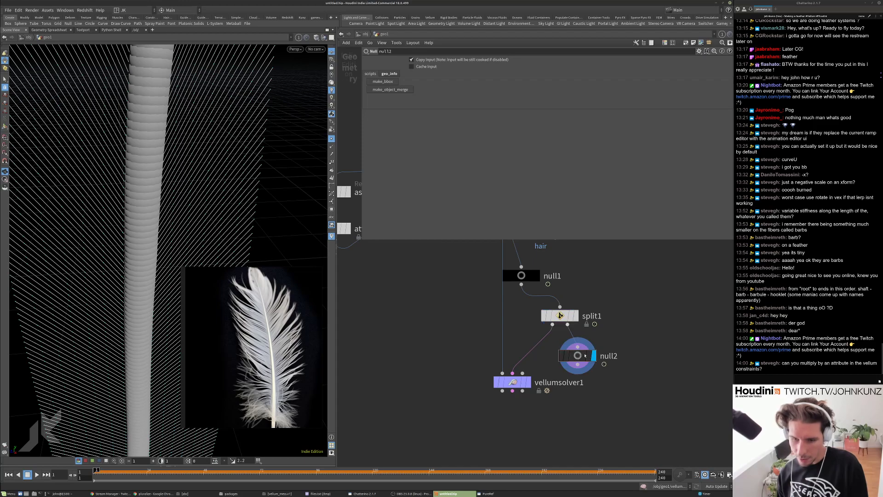
{"action": "middle_click_drag", "start_coordinate": [552, 331], "coordinate": [547, 351]}
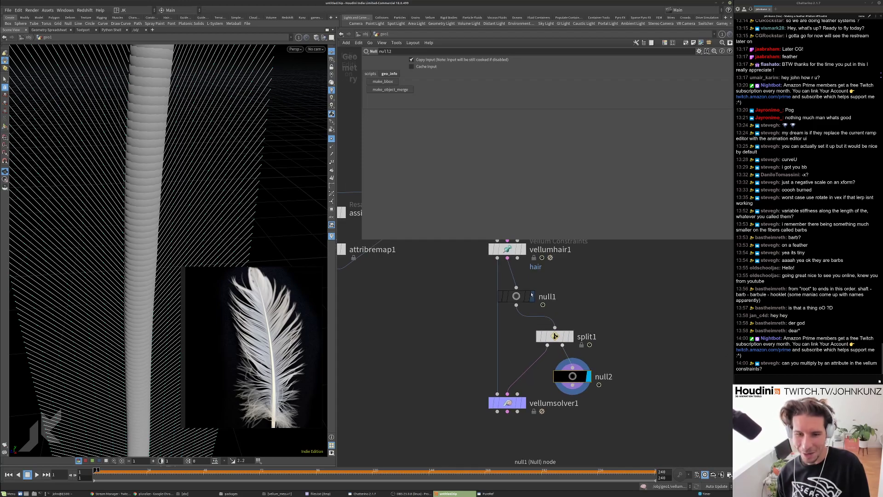
{"action": "middle_click_drag", "start_coordinate": [531, 295], "coordinate": [540, 338]}
{"action": "left_click_drag", "start_coordinate": [539, 339], "coordinate": [561, 340]}
Review vellumhair1's constraint settings, then box-select null1, split1 and null2.
{"action": "left_click", "coordinate": [516, 292]}
{"action": "scroll", "coordinate": [591, 200], "scroll_direction": "down", "scroll_amount": 4}
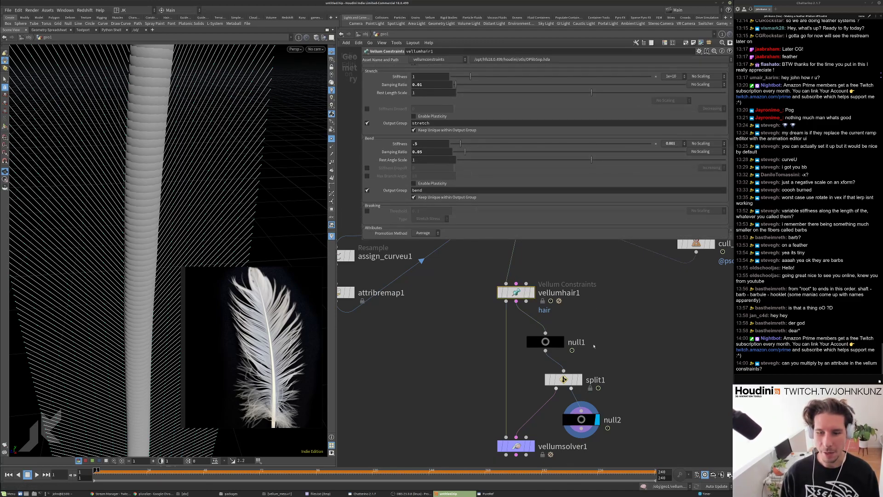
{"action": "scroll", "coordinate": [594, 329], "scroll_direction": "down", "scroll_amount": 2}
{"action": "left_click_drag", "start_coordinate": [619, 409], "coordinate": [545, 329]}
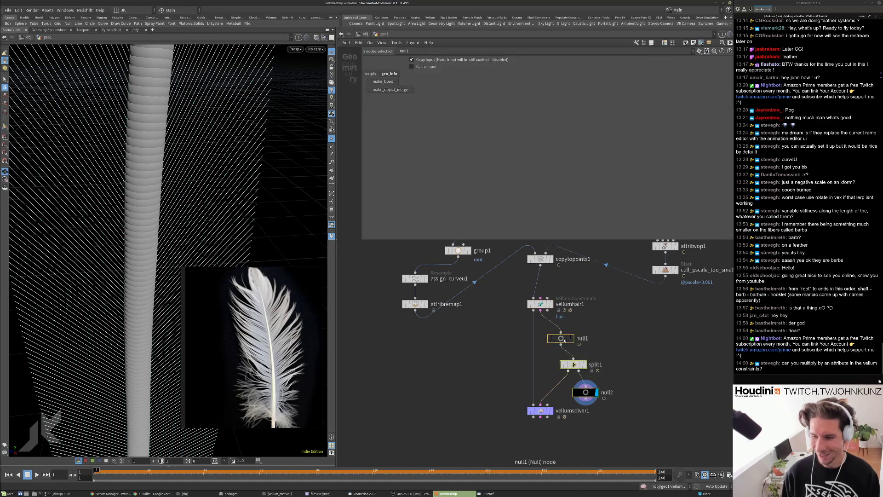
Delete the null and split nodes, and set vellumhair1's Bend Stiffness to Scale by Attribute.
{"action": "key", "text": "Delete"}
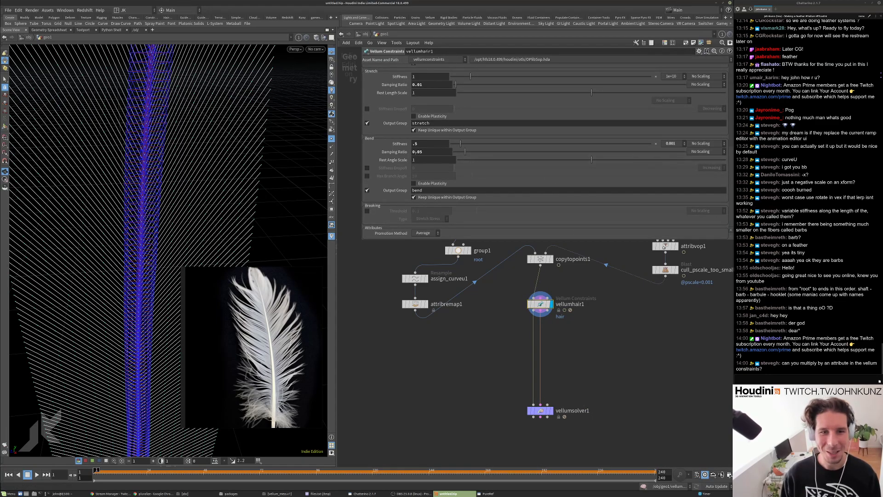
{"action": "scroll", "coordinate": [382, 163], "scroll_direction": "up", "scroll_amount": 2}
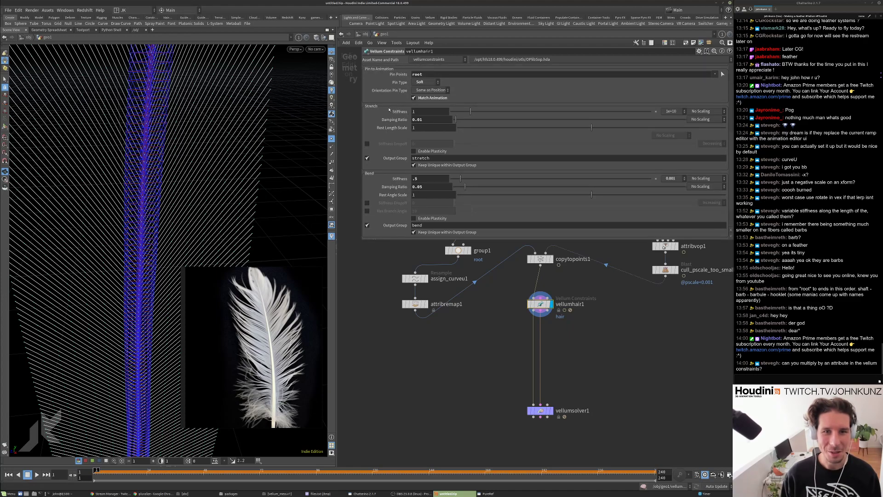
{"action": "left_click", "coordinate": [702, 111]}
{"action": "left_click", "coordinate": [709, 118]}
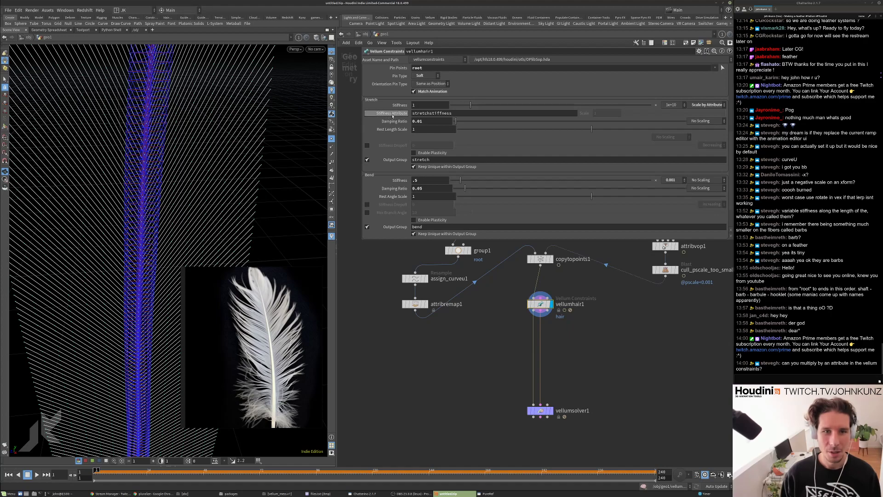
{"action": "left_click", "coordinate": [707, 104]}
{"action": "left_click", "coordinate": [703, 106]}
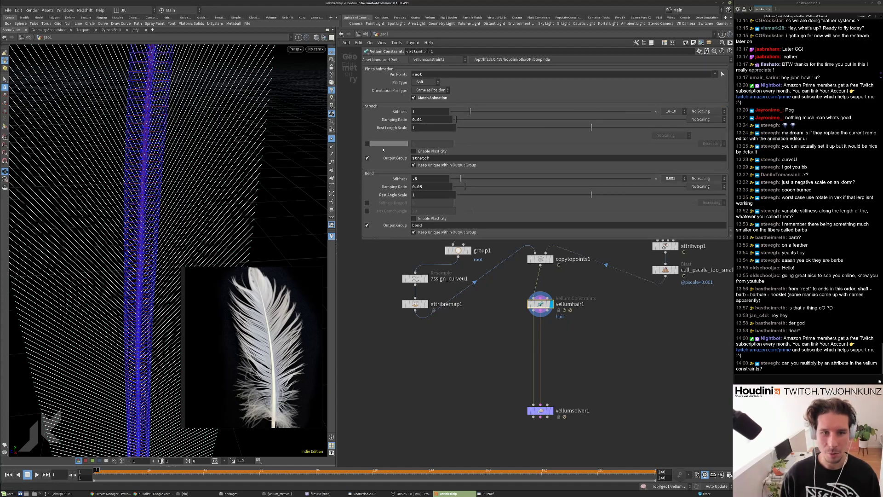
{"action": "scroll", "coordinate": [518, 121], "scroll_direction": "down", "scroll_amount": 1}
{"action": "left_click", "coordinate": [703, 161]}
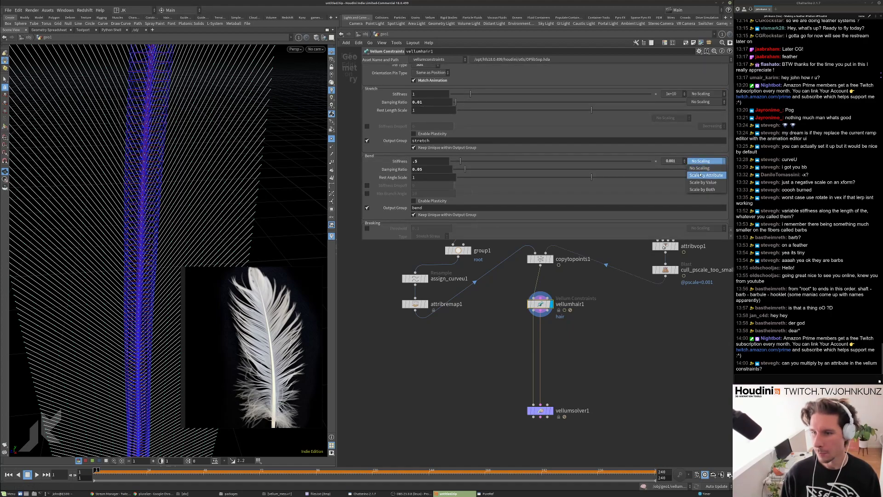
{"action": "left_click", "coordinate": [706, 175]}
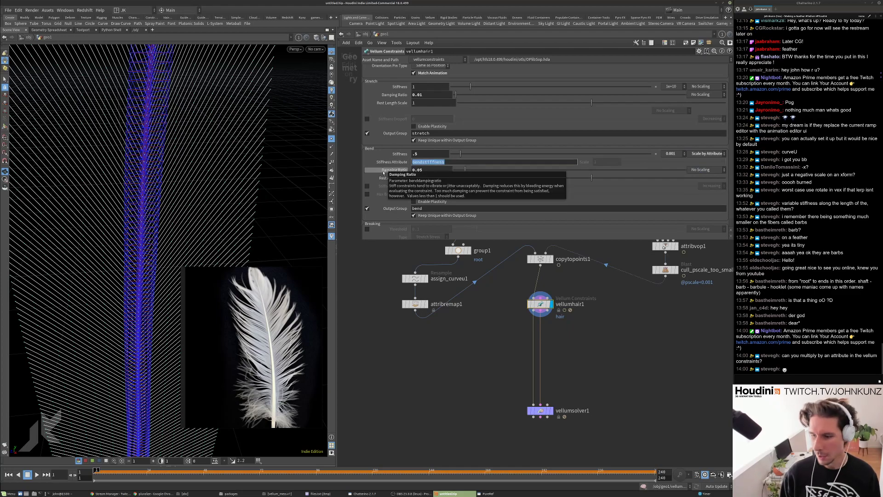
Rename the attribute to bendstiffness on assign_curveu1 and attribremap1's Original Name.
{"action": "scroll", "coordinate": [429, 296], "scroll_direction": "up", "scroll_amount": 3}
{"action": "left_click", "coordinate": [408, 275]}
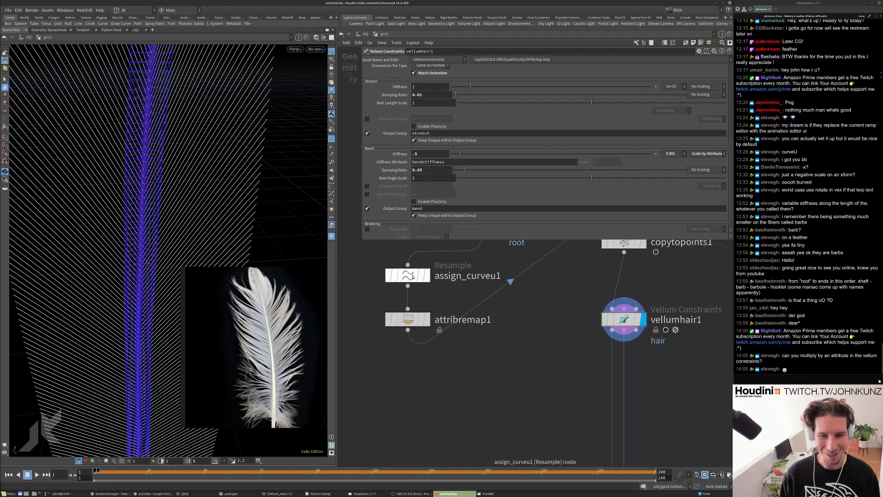
{"action": "left_click", "coordinate": [412, 192]}
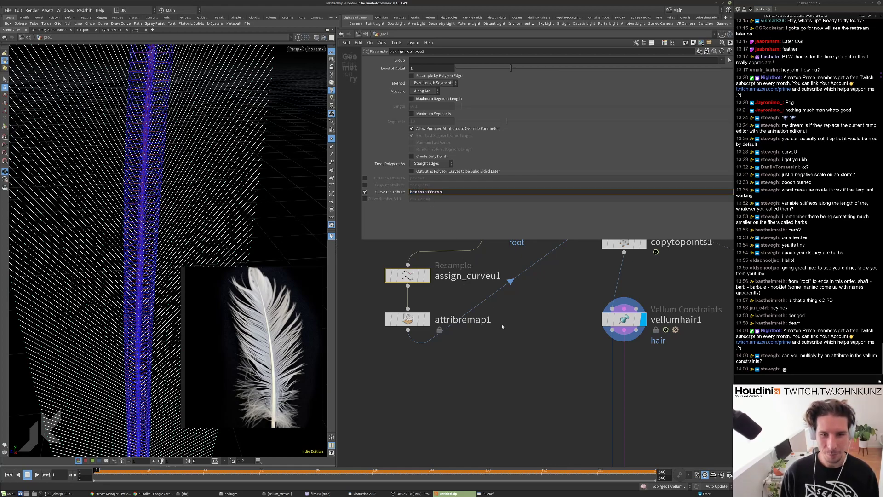
{"action": "left_click", "coordinate": [408, 319]}
{"action": "left_click", "coordinate": [411, 93]}
{"action": "type", "text": "bendstiffness"}
{"action": "key", "text": "Return"}
{"action": "scroll", "coordinate": [539, 341], "scroll_direction": "down", "scroll_amount": 4}
{"action": "scroll", "coordinate": [539, 342], "scroll_direction": "up", "scroll_amount": 3}
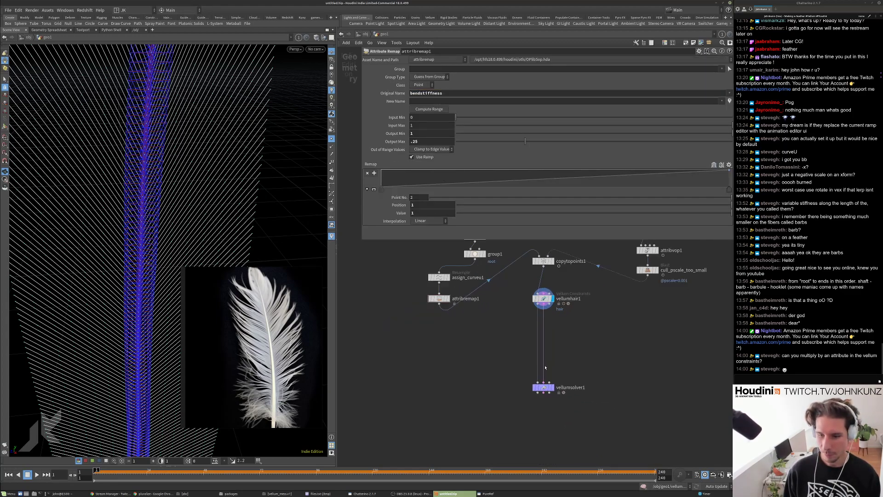
{"action": "left_click", "coordinate": [542, 392]}
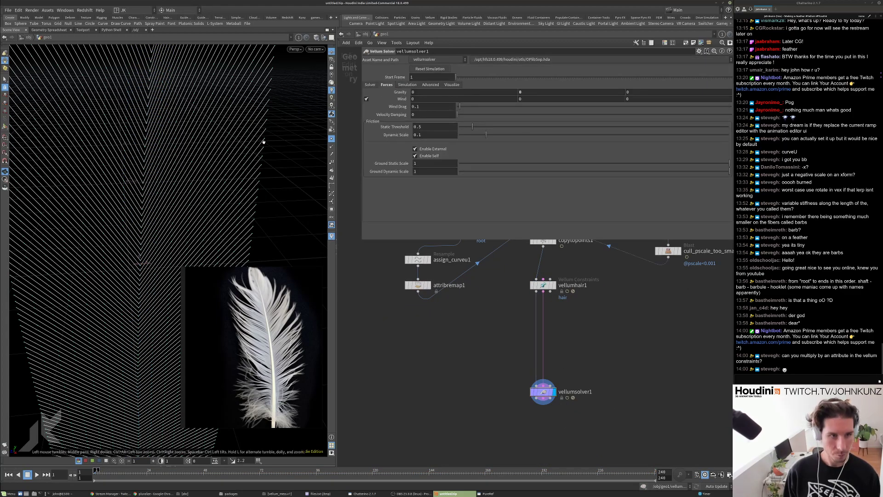
Add an Attribute Transfer node to the network, then delete it again.
{"action": "key", "text": "h"}
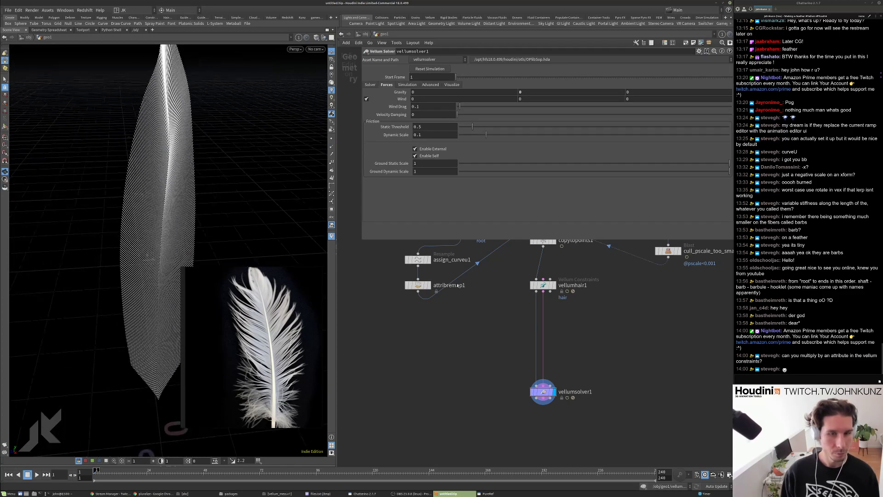
{"action": "scroll", "coordinate": [570, 337], "scroll_direction": "up", "scroll_amount": 2}
{"action": "key", "text": "Tab"}
{"action": "type", "text": "tra"}
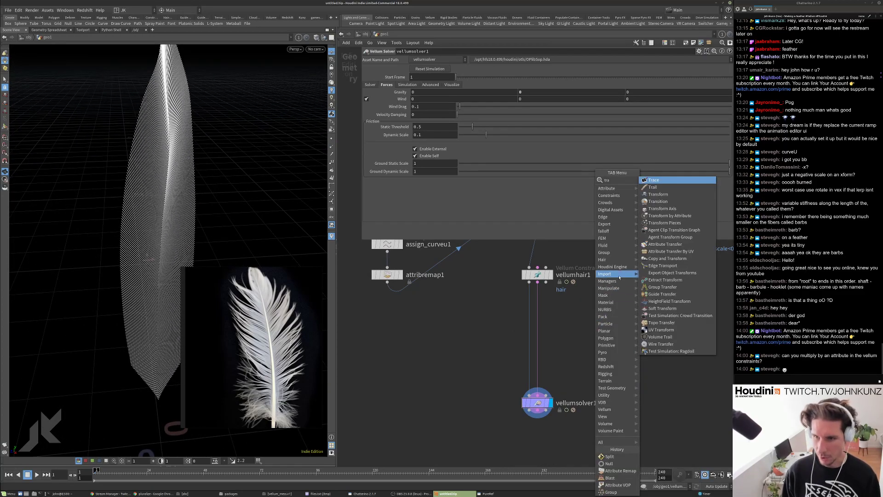
{"action": "left_click", "coordinate": [671, 244]}
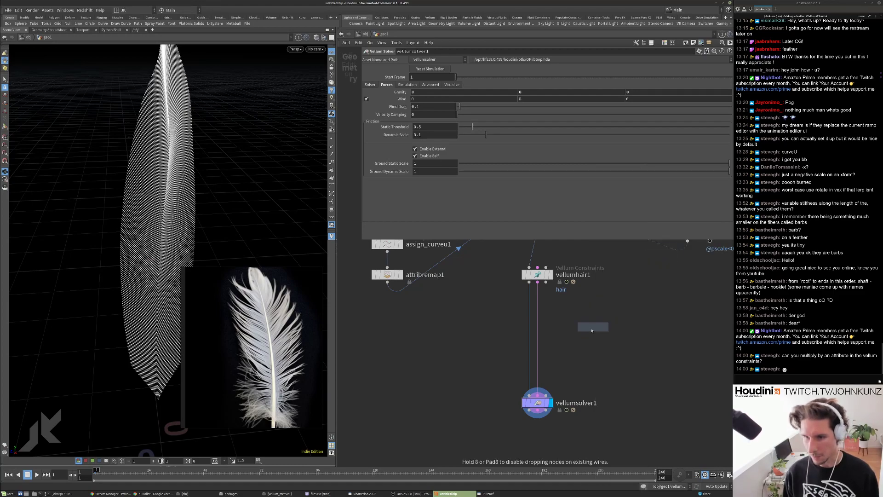
{"action": "left_click", "coordinate": [588, 327]}
{"action": "scroll", "coordinate": [591, 359], "scroll_direction": "down", "scroll_amount": 1}
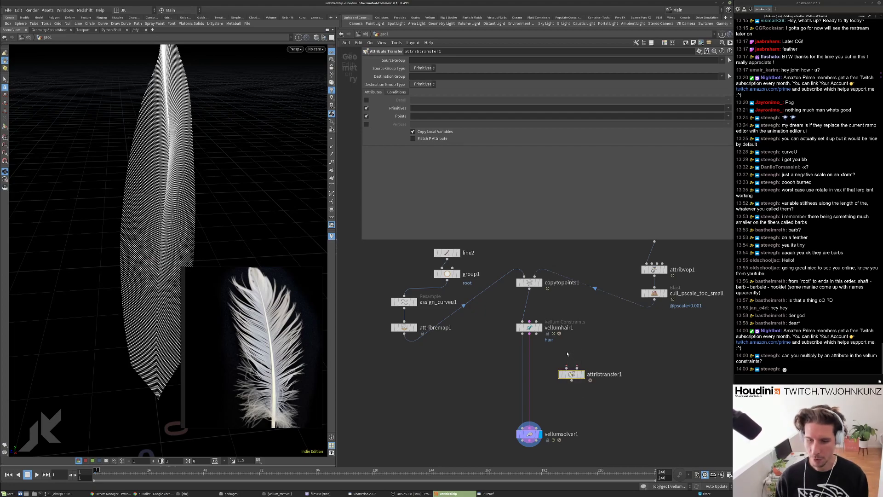
{"action": "key", "text": "Delete"}
Tidy the network: nudge copytopoints1 down and line up assign_curveu1 and attribremap1 under group1.
{"action": "scroll", "coordinate": [550, 339], "scroll_direction": "up", "scroll_amount": 2}
{"action": "left_click", "coordinate": [530, 327]}
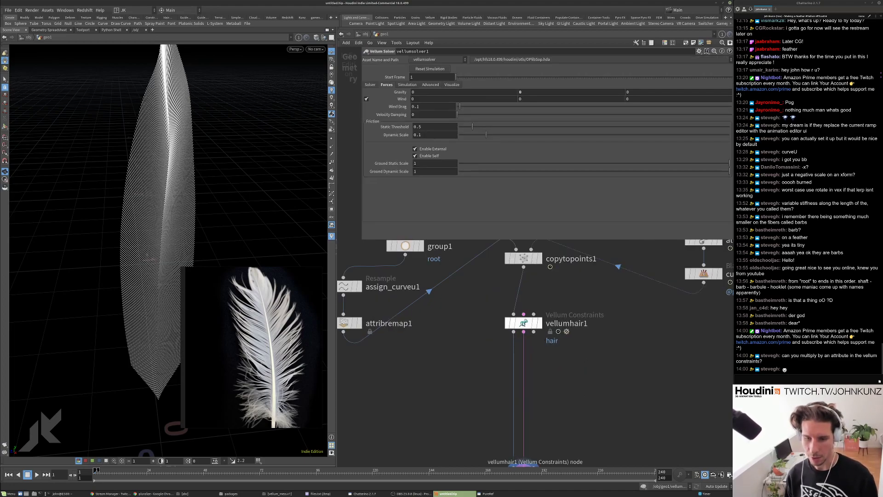
{"action": "scroll", "coordinate": [654, 192], "scroll_direction": "down", "scroll_amount": 1}
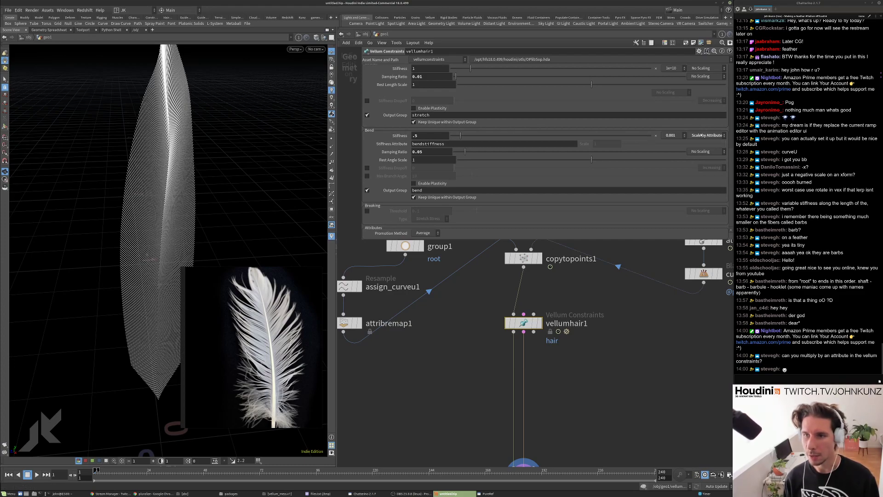
{"action": "scroll", "coordinate": [524, 313], "scroll_direction": "down", "scroll_amount": 3}
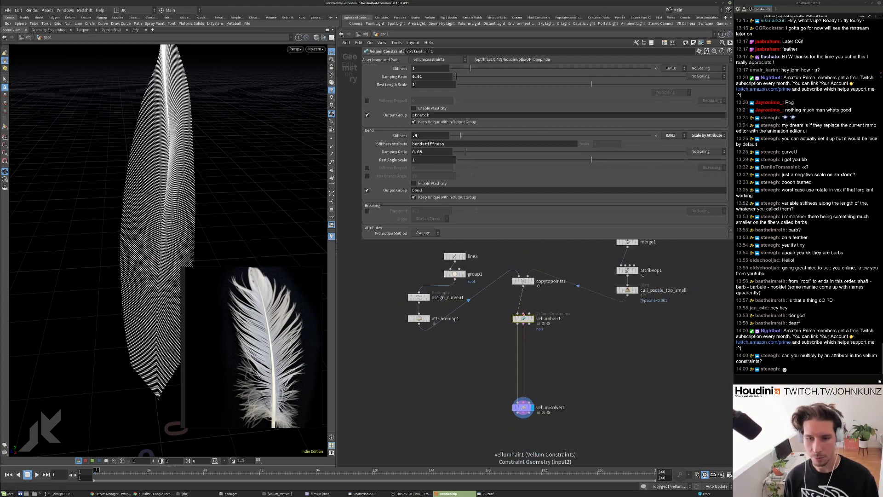
{"action": "left_click_drag", "start_coordinate": [523, 280], "coordinate": [523, 286]}
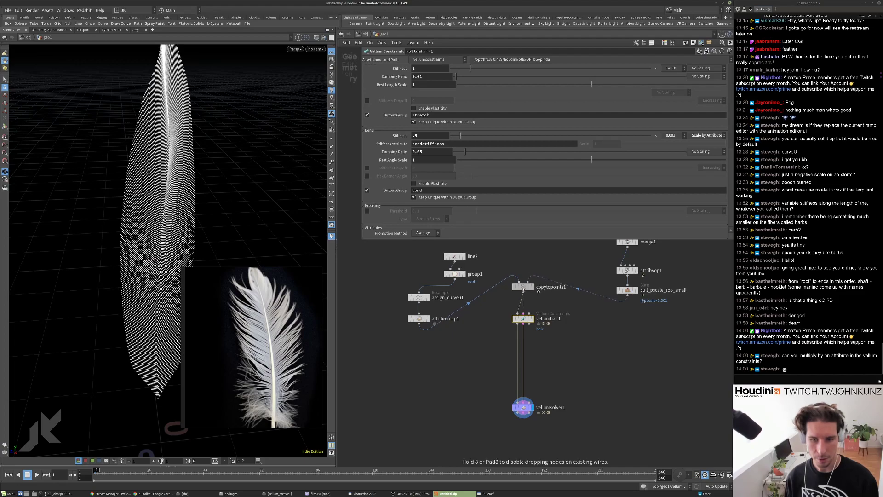
{"action": "scroll", "coordinate": [471, 319], "scroll_direction": "up", "scroll_amount": 2}
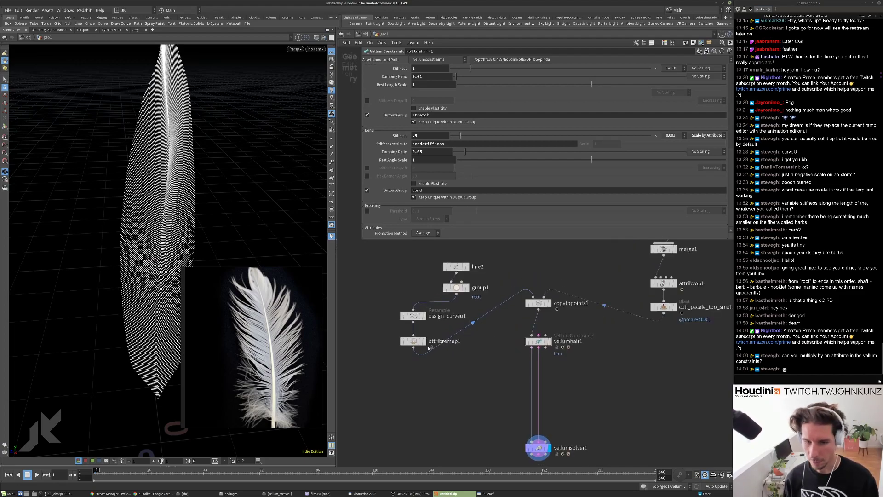
{"action": "scroll", "coordinate": [428, 348], "scroll_direction": "up", "scroll_amount": 1}
{"action": "left_click_drag", "start_coordinate": [403, 362], "coordinate": [420, 305]}
{"action": "key", "text": "l"}
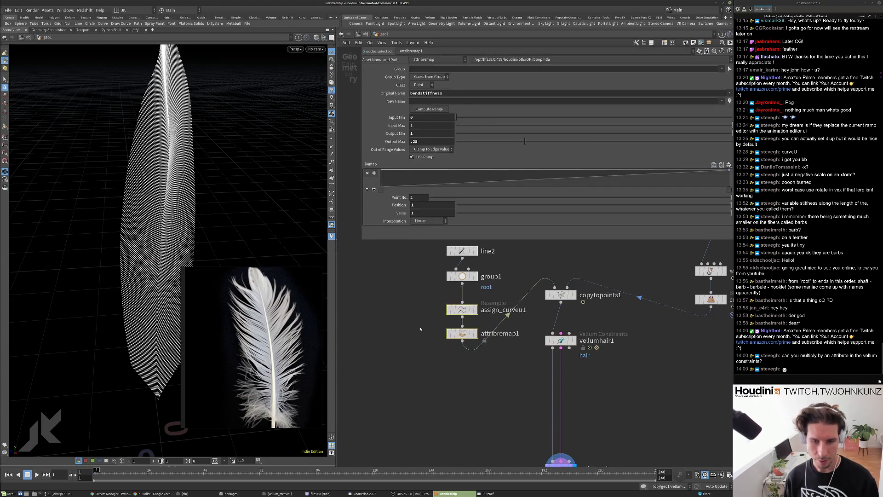
{"action": "left_click", "coordinate": [421, 329]}
Play the feather simulation to see the whole feather, then rewind to frame 1.
{"action": "middle_click_drag", "start_coordinate": [449, 383], "coordinate": [433, 335]}
{"action": "key", "text": "Up"}
{"action": "left_click_drag", "start_coordinate": [170, 174], "coordinate": [196, 179]}
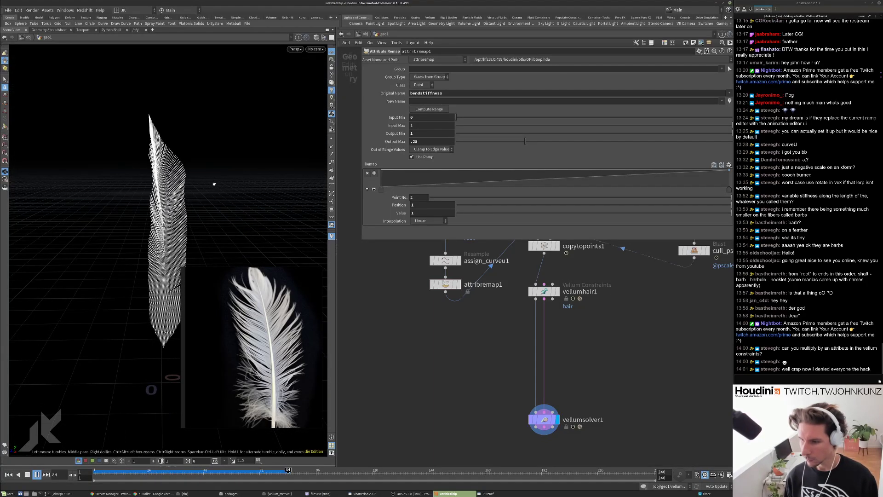
{"action": "key", "text": "ctrl+Up"}
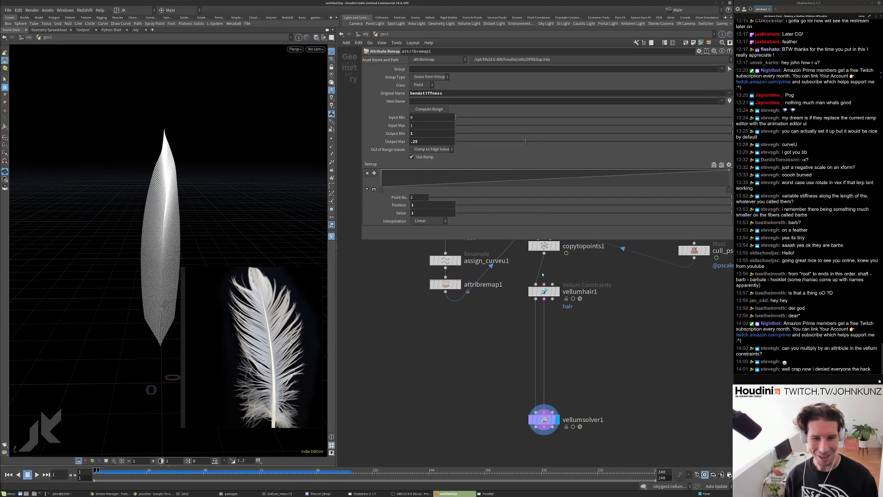
Move vellumhair1 down and start editing its Bend Stiffness value.
{"action": "scroll", "coordinate": [481, 322], "scroll_direction": "up", "scroll_amount": 2}
{"action": "left_click_drag", "start_coordinate": [526, 317], "coordinate": [524, 326]}
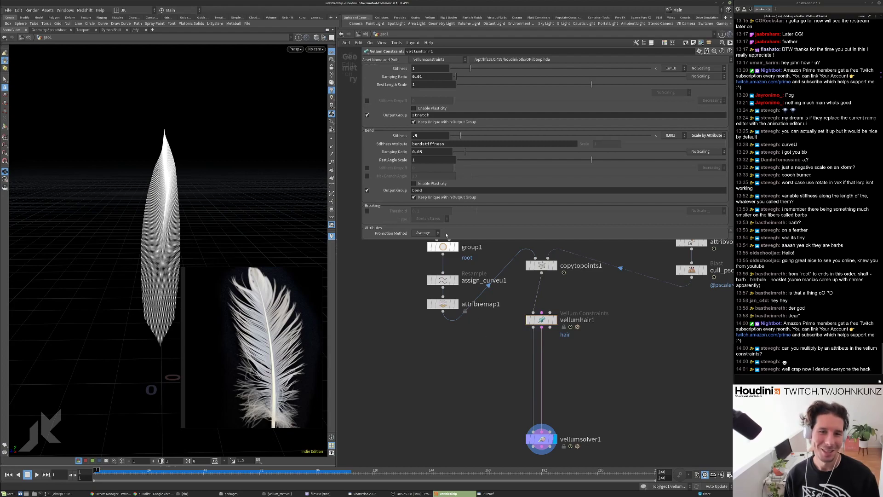
{"action": "left_click", "coordinate": [420, 135]}
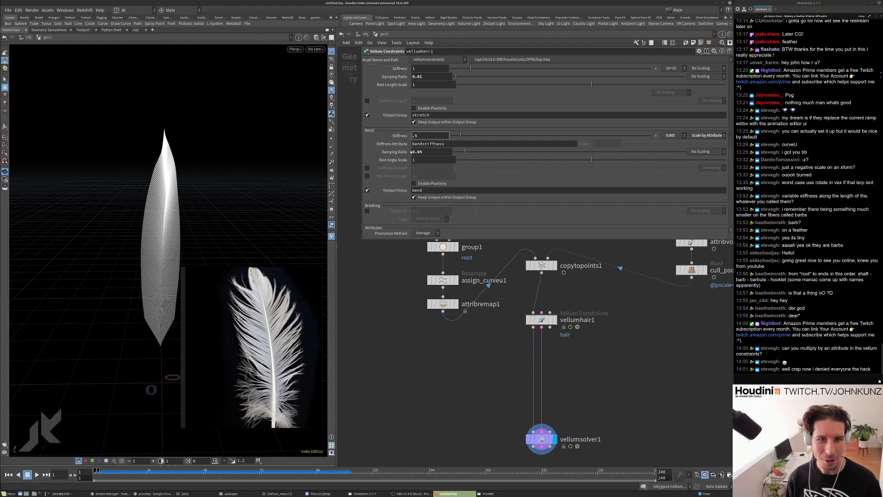
Set vellumhair1's bend stiffness to 2.5 and replay the simulation with stiffer barbs.
{"action": "key", "text": "Return"}
{"action": "key", "text": "Up"}
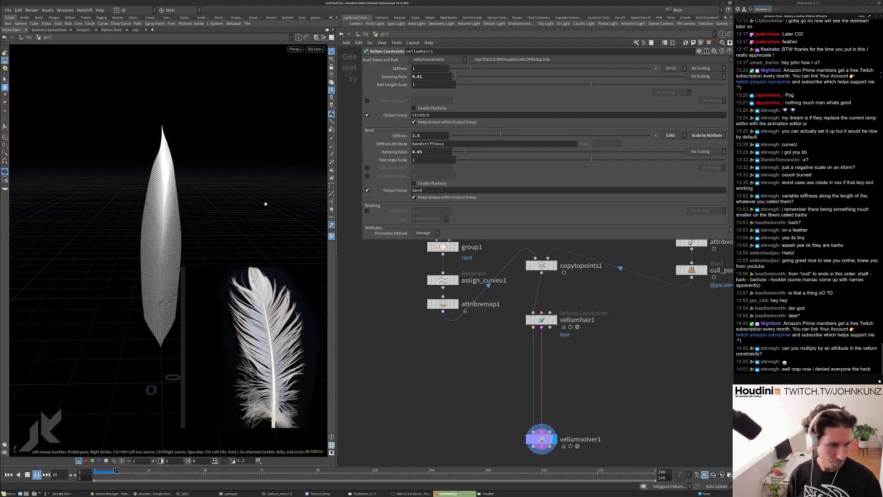
{"action": "key", "text": "ctrl+Up"}
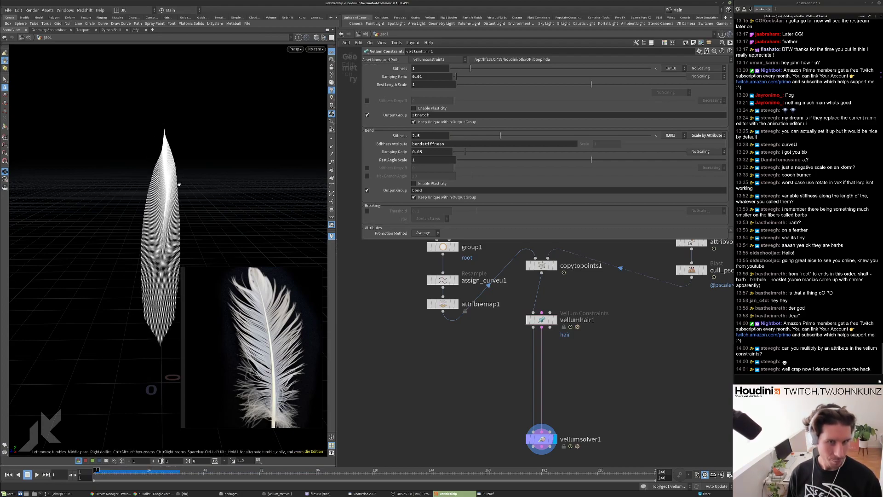
{"action": "double_click", "coordinate": [424, 136]}
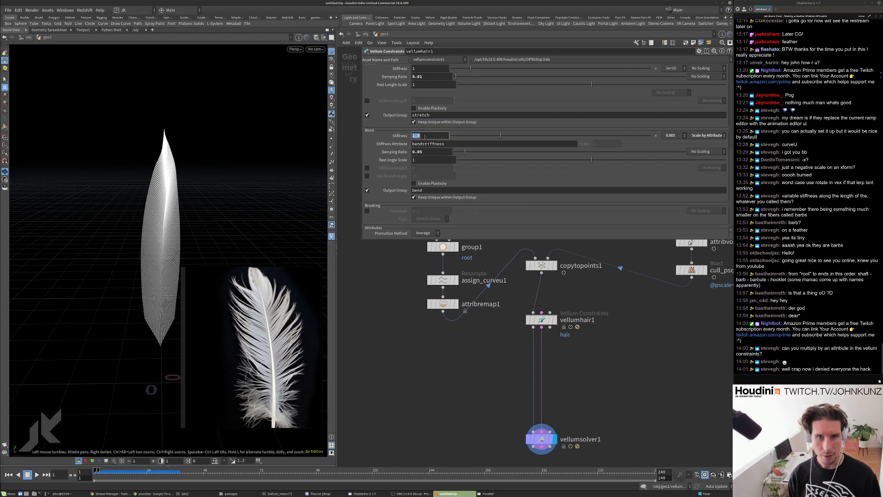
{"action": "key", "text": "Escape"}
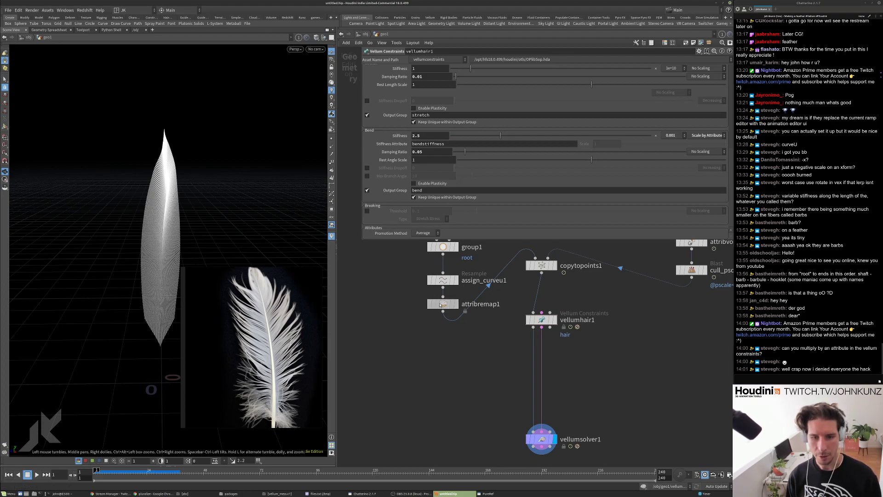
Drop attribremap1's output range to 0.0175–0.0108 and play the simulation.
{"action": "left_click", "coordinate": [441, 304]}
{"action": "left_click", "coordinate": [459, 142]}
{"action": "left_click", "coordinate": [461, 133]}
{"action": "key", "text": "Up"}
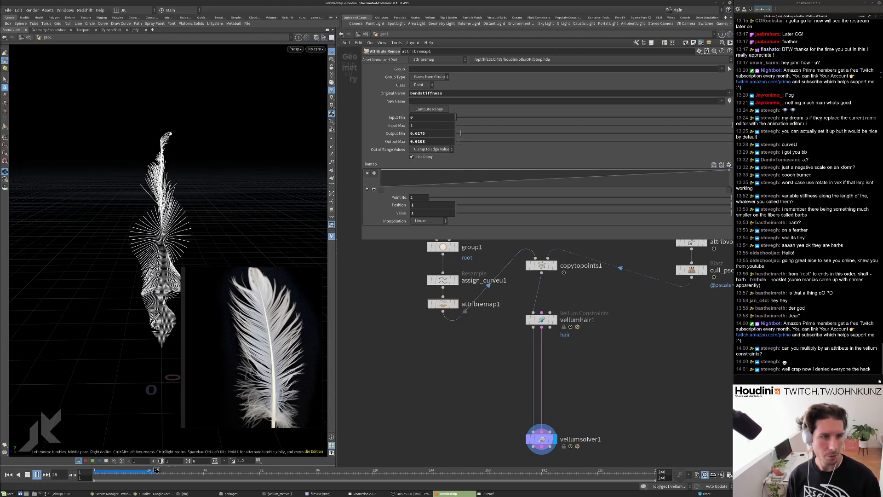
Set attribremap1's Output Min to 1 and replay the feather simulation.
{"action": "key", "text": "ctrl+Up"}
{"action": "left_click", "coordinate": [435, 133]}
{"action": "type", "text": "1"}
{"action": "key", "text": "Return"}
{"action": "key", "text": "Up"}
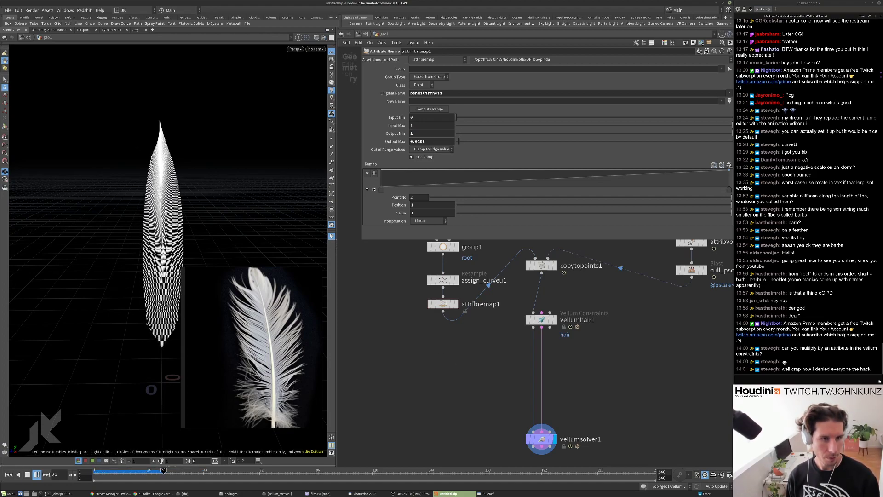
{"action": "key", "text": "ctrl+Up"}
Set the remap's Output Max to 0.05 and bring up vellumhair1's constraint settings.
{"action": "left_click", "coordinate": [429, 142]}
{"action": "key", "text": "BackSpace"}
{"action": "key", "text": "BackSpace"}
{"action": "key", "text": "BackSpace"}
{"action": "key", "text": "BackSpace"}
{"action": "type", "text": "05"}
{"action": "key", "text": "Return"}
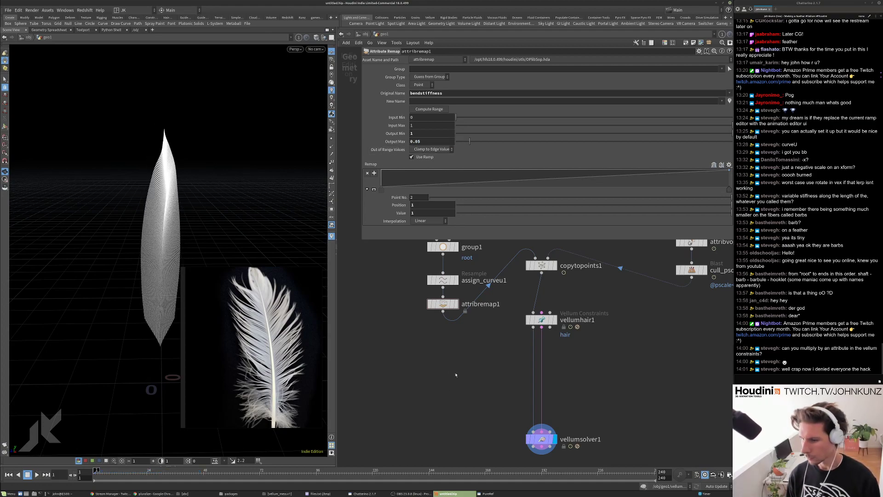
{"action": "left_click", "coordinate": [541, 319]}
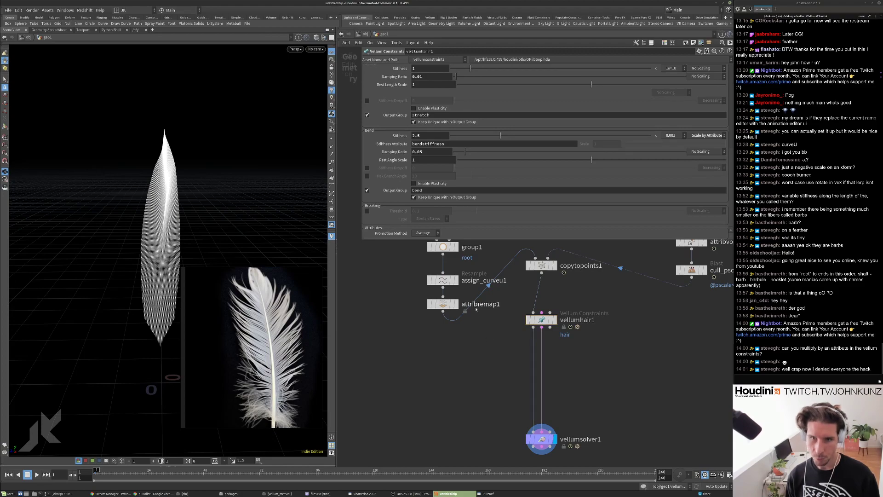
Set vellumhair1's Bend Stiffness to 0.75 and replay the simulation.
{"action": "left_click_drag", "start_coordinate": [422, 151], "coordinate": [417, 160]}
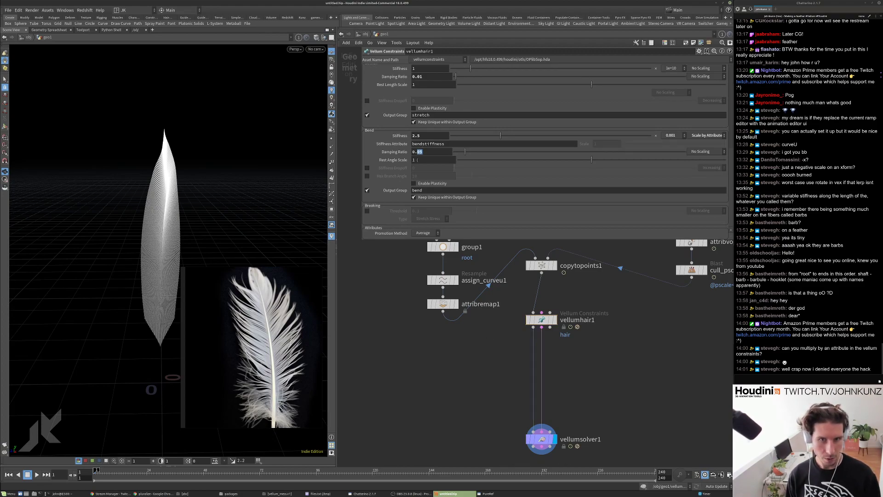
{"action": "key", "text": "ctrl+z"}
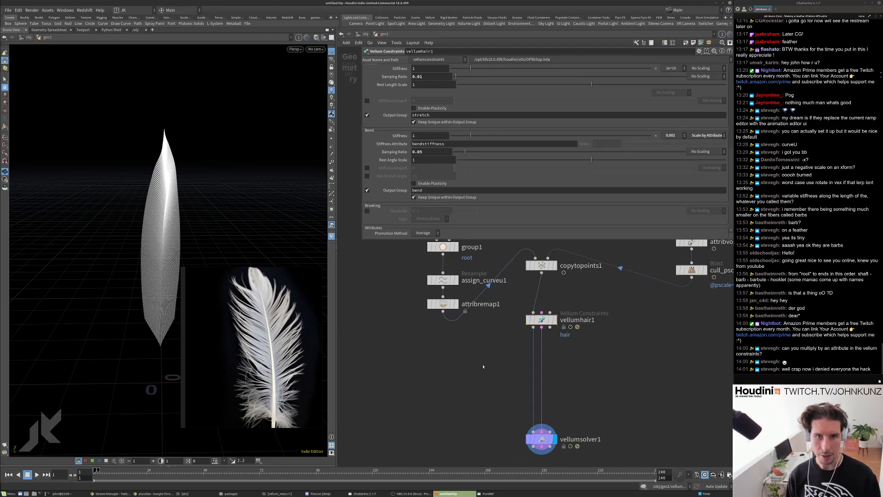
{"action": "left_click", "coordinate": [425, 136]}
{"action": "type", "text": ".75"}
{"action": "key", "text": "Return"}
{"action": "key", "text": "Up"}
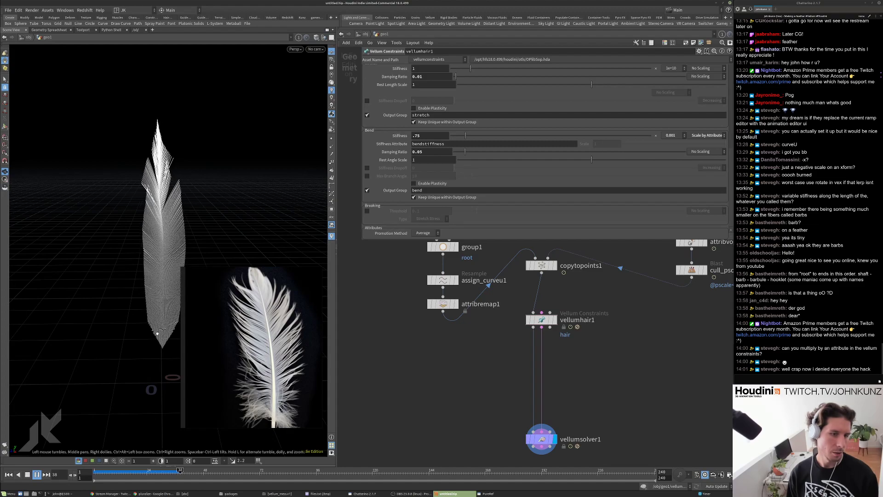
{"action": "key", "text": "ctrl+Up"}
Raise vellumsolver1's Substeps to 4 and replay the feather simulation.
{"action": "left_click", "coordinate": [542, 437]}
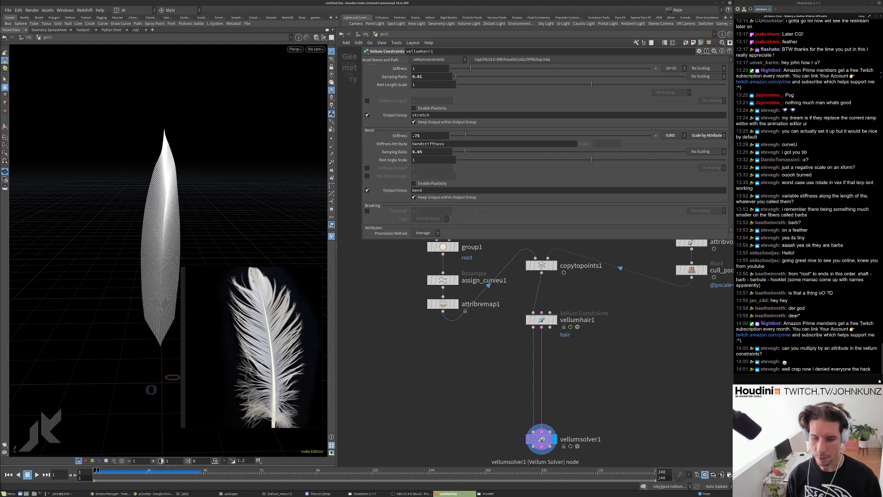
{"action": "left_click", "coordinate": [370, 85]}
{"action": "left_click", "coordinate": [426, 101]}
{"action": "type", "text": "4"}
{"action": "key", "text": "Return"}
{"action": "key", "text": "Up"}
{"action": "middle_click_drag", "start_coordinate": [149, 337], "coordinate": [134, 311]}
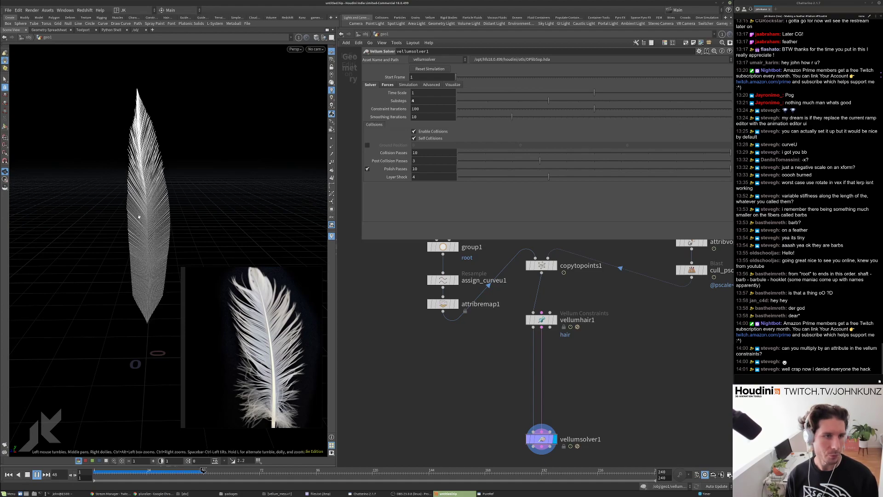
{"action": "key", "text": "ctrl+Up"}
Move vellumhair1 lower to make room for a new node, then open the node list.
{"action": "scroll", "coordinate": [463, 310], "scroll_direction": "down", "scroll_amount": 3}
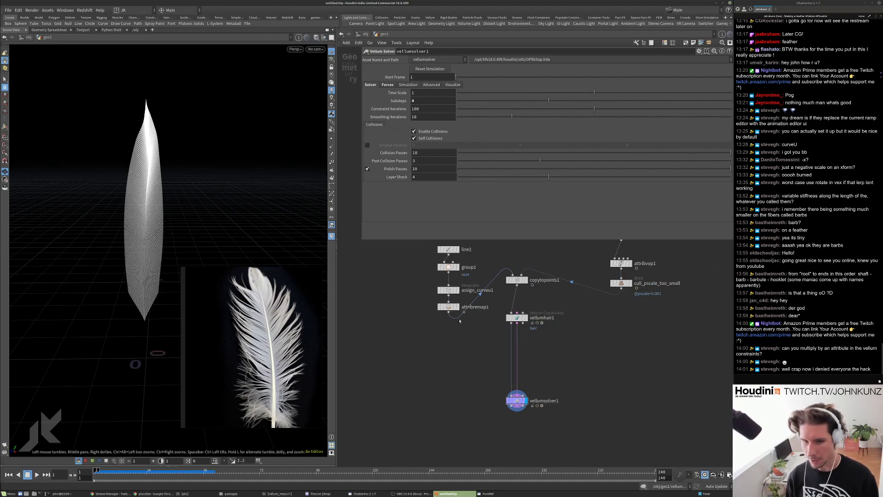
{"action": "scroll", "coordinate": [468, 345], "scroll_direction": "up", "scroll_amount": 3}
{"action": "middle_click_drag", "start_coordinate": [468, 345], "coordinate": [441, 376]}
{"action": "left_click_drag", "start_coordinate": [513, 366], "coordinate": [513, 394]}
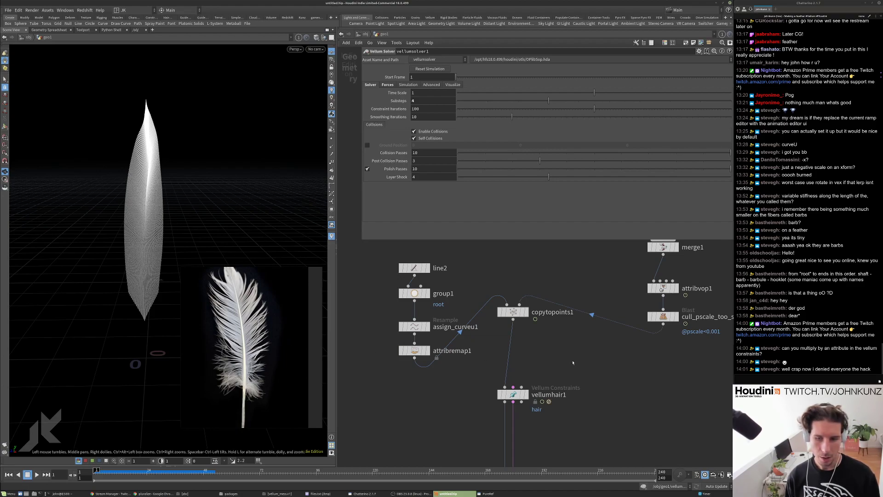
{"action": "middle_click_drag", "start_coordinate": [573, 363], "coordinate": [565, 359]}
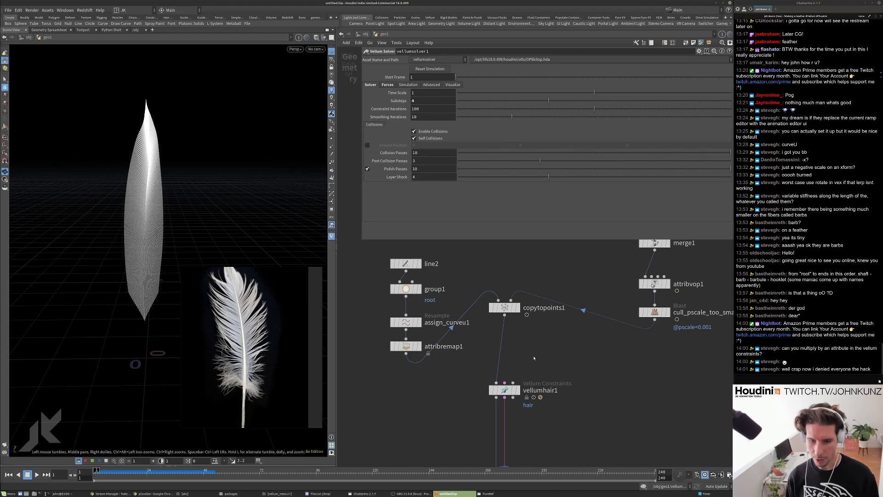
{"action": "key", "text": "Tab"}
Insert an Attribute Wrangle on the copytopoints1–vellumhair1 wire and display its output.
{"action": "left_click", "coordinate": [598, 179]}
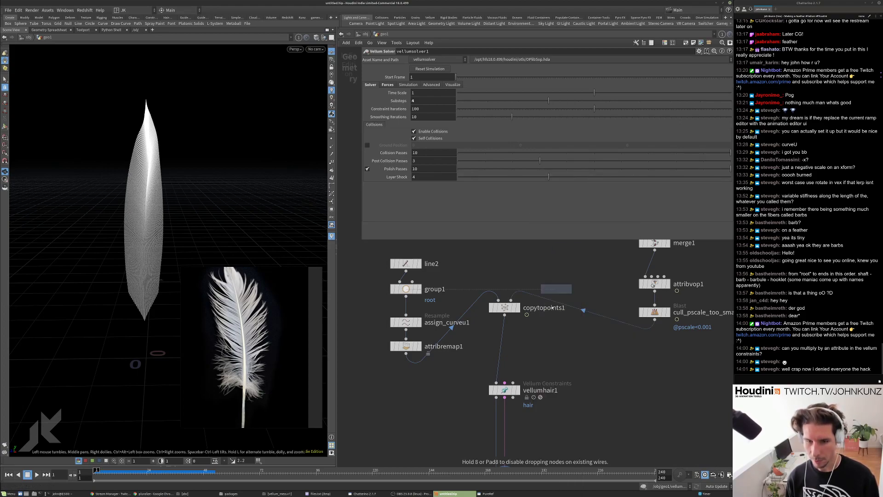
{"action": "left_click", "coordinate": [518, 346]}
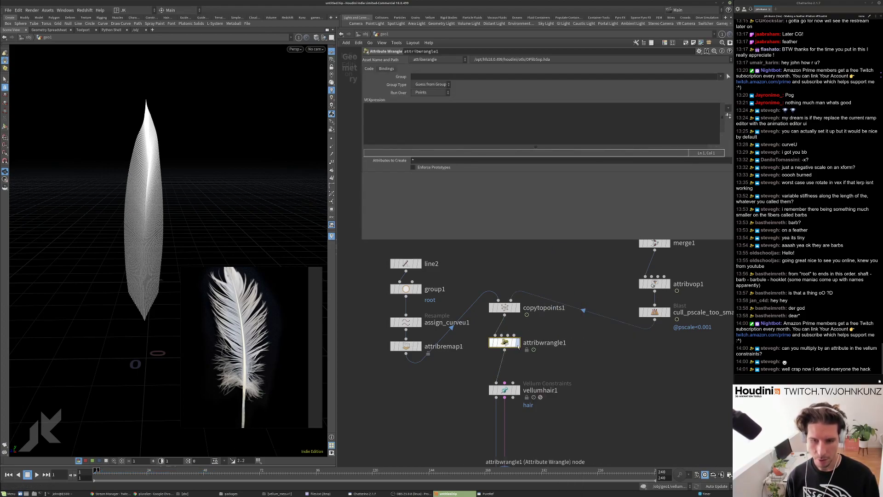
{"action": "left_click", "coordinate": [517, 346]}
Check bendstiffness and curveu on the feather, then enter 'f@bendstiffness *= f@curve;' in the wrangle.
{"action": "middle_click", "coordinate": [505, 344]}
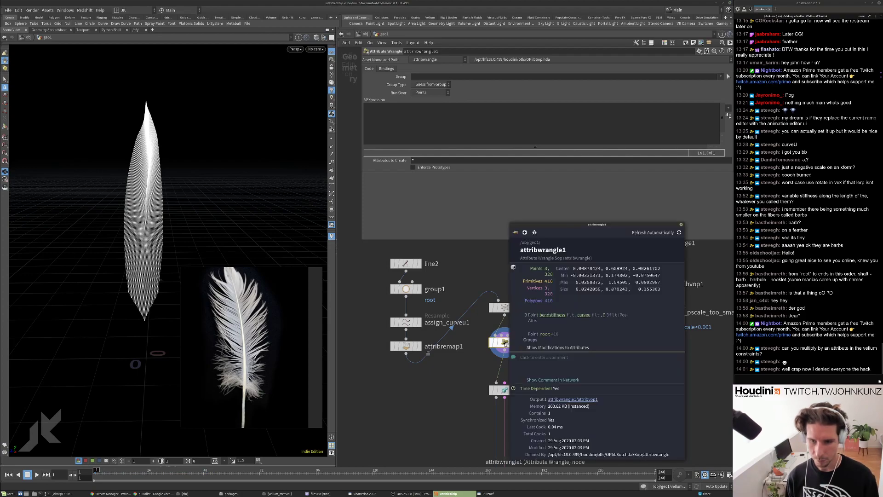
{"action": "left_click", "coordinate": [556, 316]}
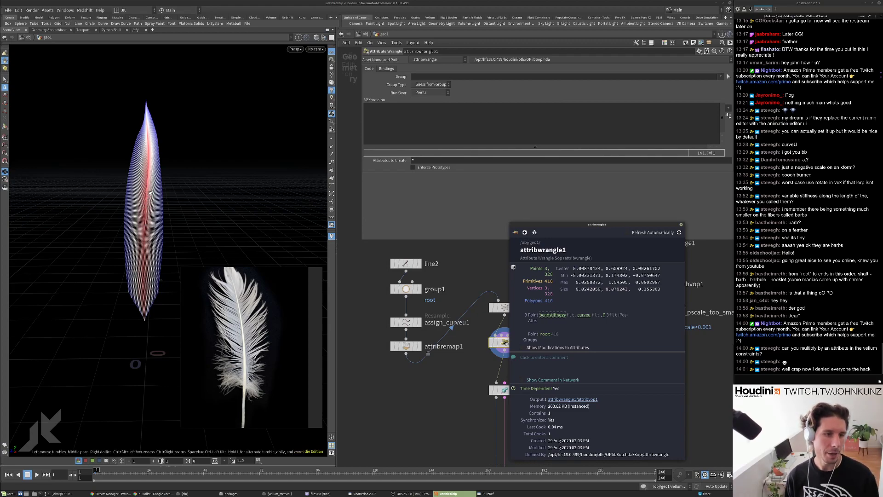
{"action": "left_click", "coordinate": [584, 314]}
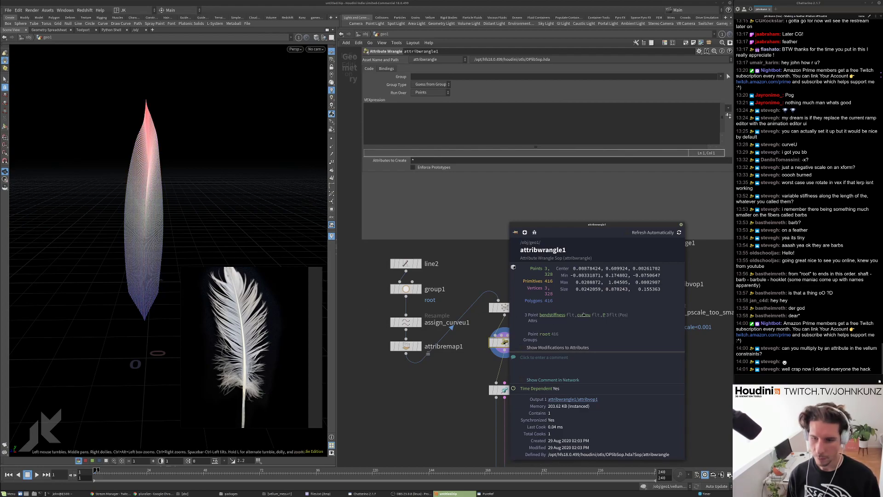
{"action": "left_click", "coordinate": [583, 315]}
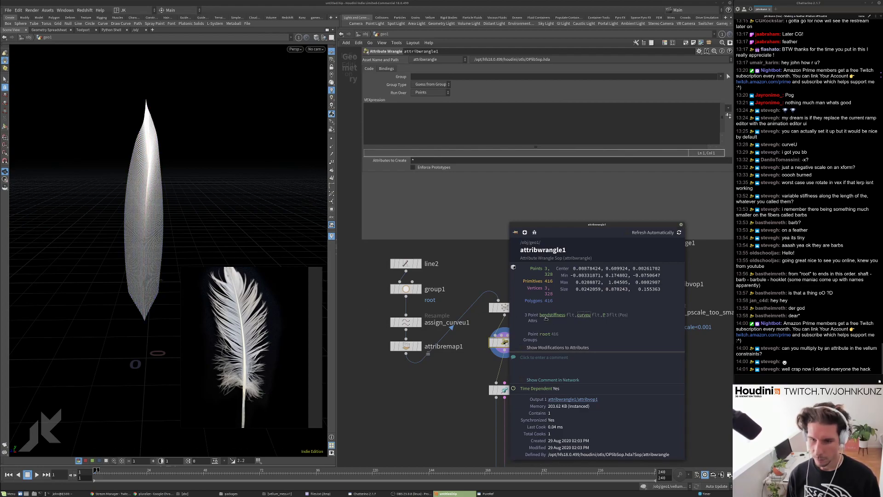
{"action": "left_click", "coordinate": [552, 314]}
{"action": "left_click_drag", "start_coordinate": [557, 225], "coordinate": [407, 191]}
{"action": "left_click", "coordinate": [375, 113]}
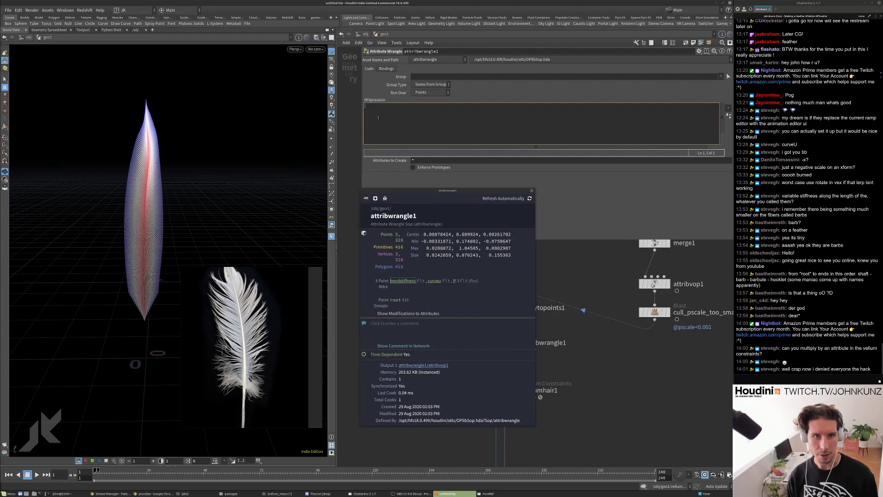
{"action": "type", "text": "f@bendstiffness"}
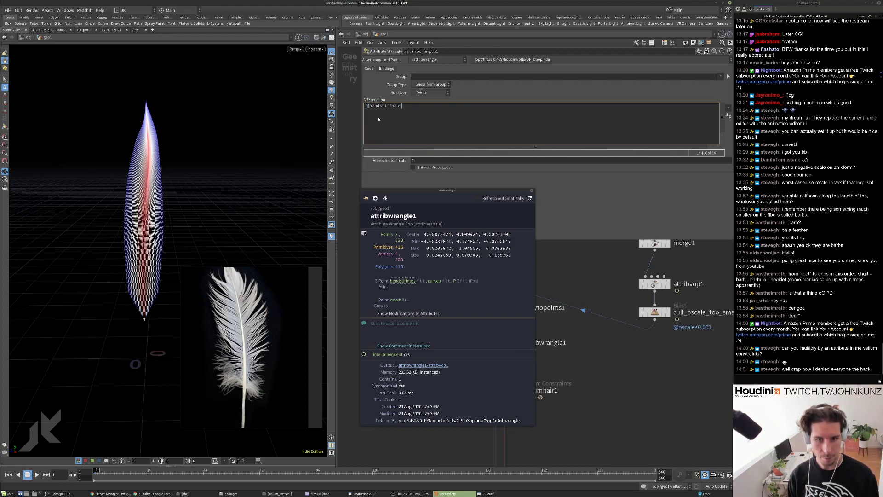
{"action": "type", "text": " *= "}
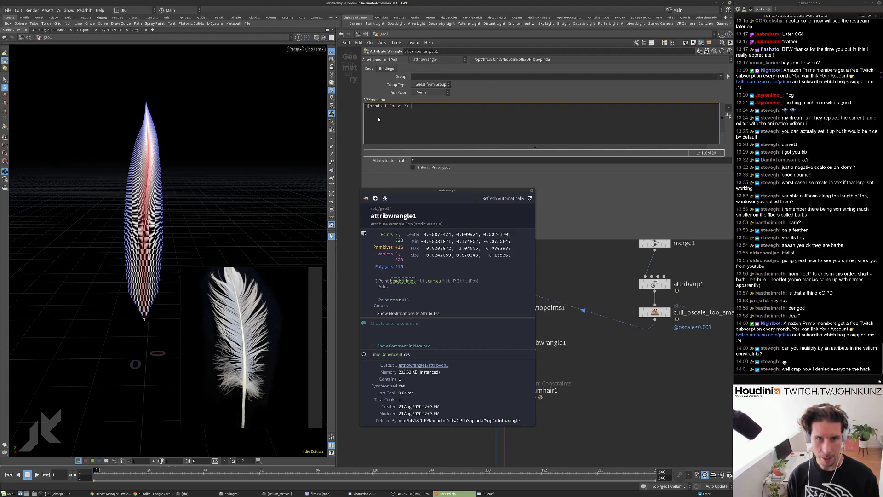
{"action": "type", "text": "f@curve;"}
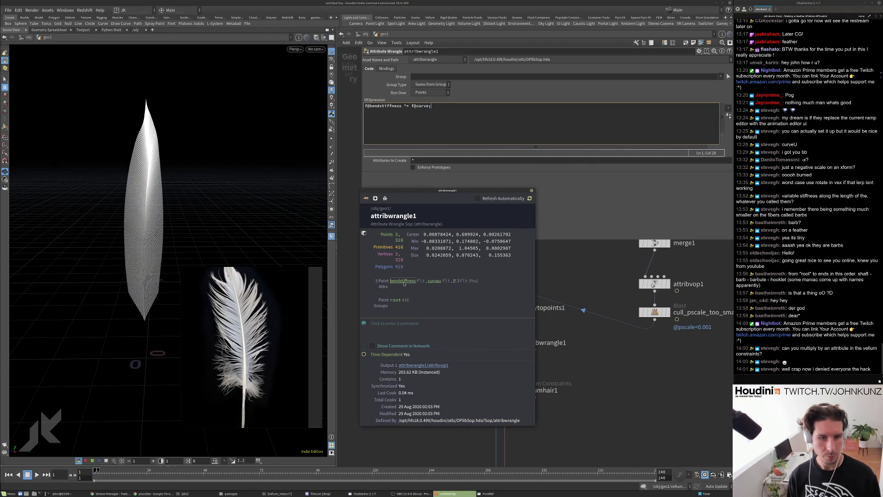
Finish the VEX as 'f@bendstiffness *= f@curveu;' and check the bendstiffness visualization.
{"action": "left_click", "coordinate": [530, 190]}
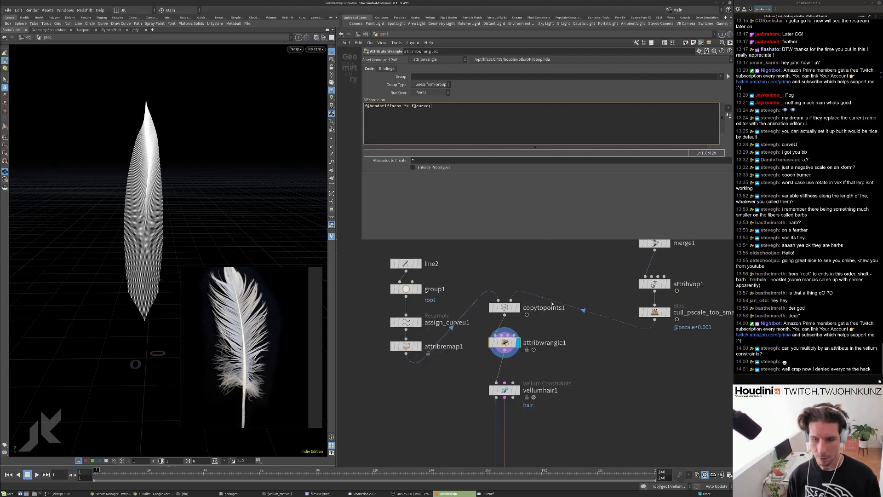
{"action": "middle_click_drag", "start_coordinate": [548, 269], "coordinate": [541, 243]}
{"action": "middle_click", "coordinate": [496, 317]}
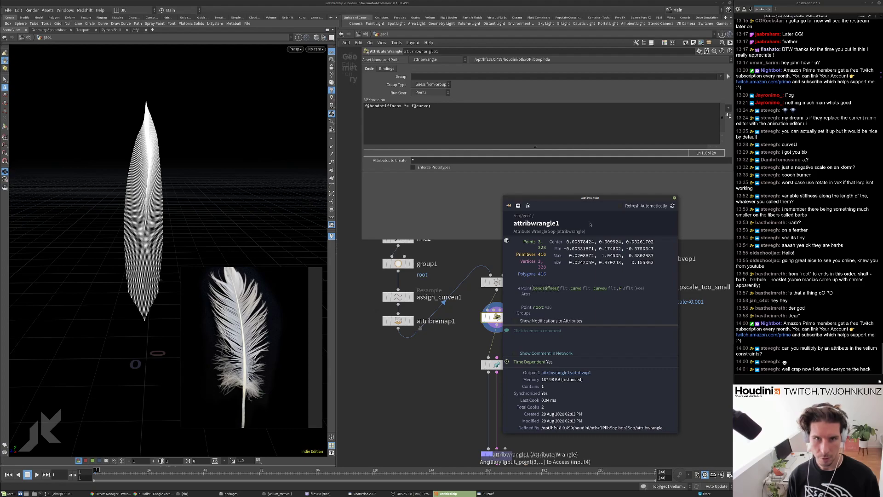
{"action": "left_click", "coordinate": [460, 107]}
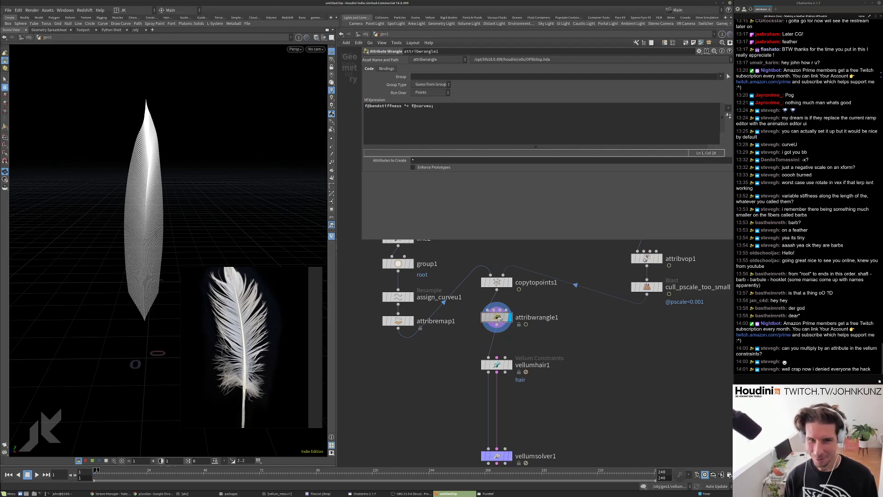
{"action": "middle_click", "coordinate": [501, 317]}
{"action": "left_click", "coordinate": [547, 287]}
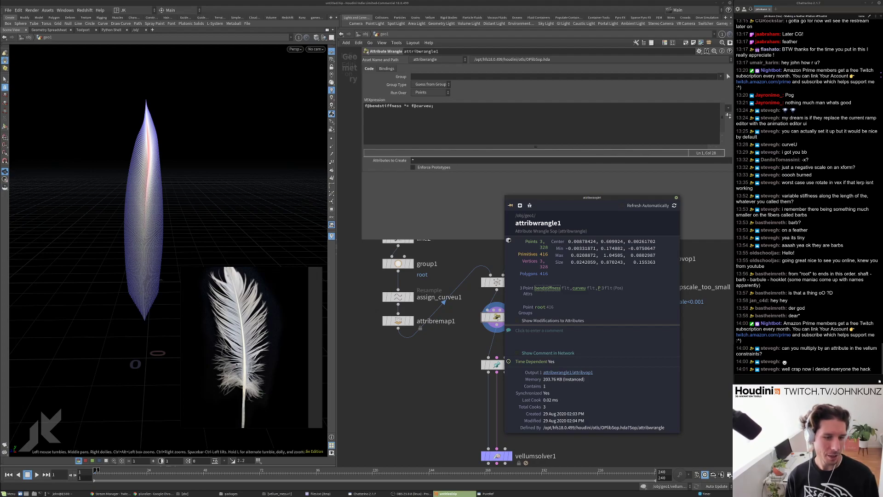
{"action": "left_click", "coordinate": [676, 198]}
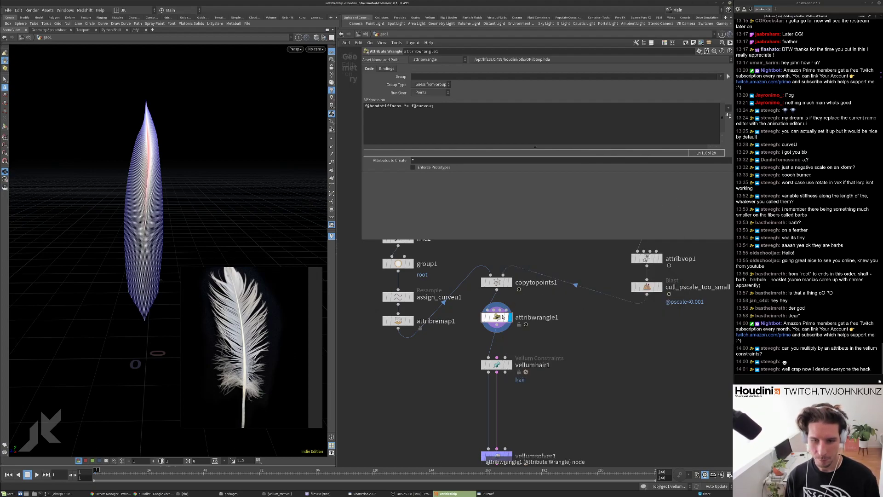
{"action": "middle_click", "coordinate": [496, 317]}
{"action": "left_click", "coordinate": [546, 293]}
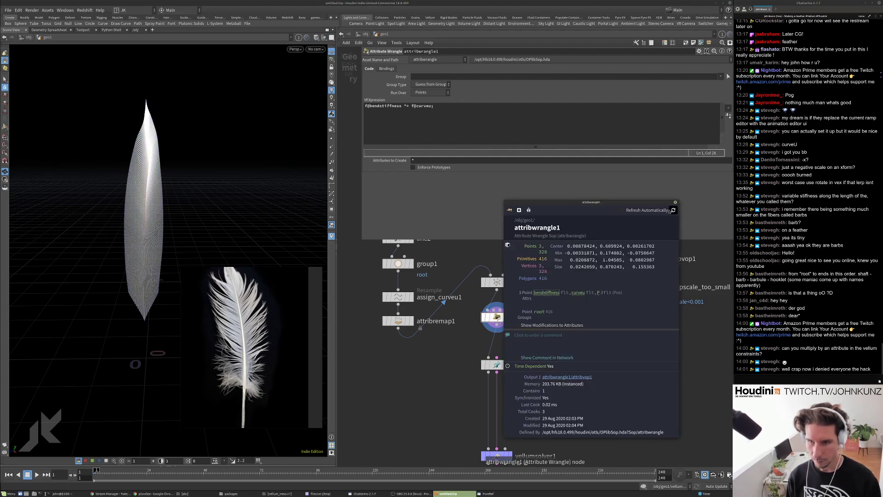
{"action": "left_click", "coordinate": [675, 202]}
Display the vellum solver, play and rewind the simulation, then select attribwrangle1.
{"action": "middle_click_drag", "start_coordinate": [514, 465], "coordinate": [509, 420]}
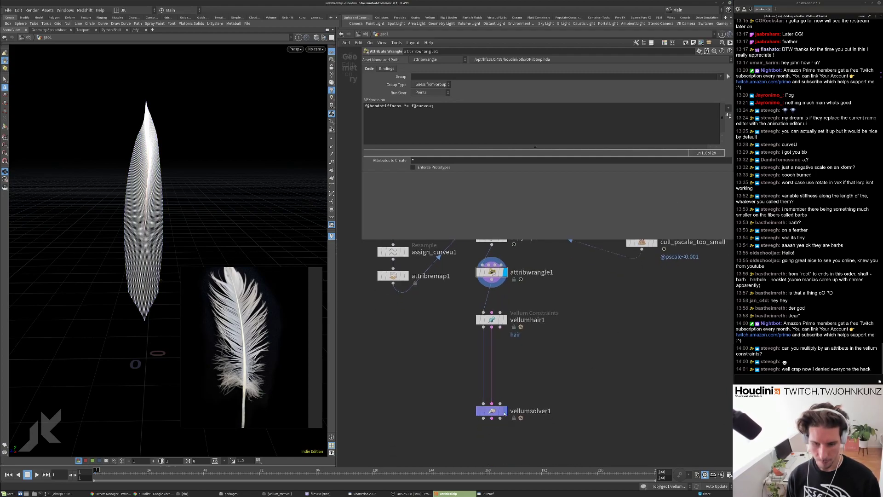
{"action": "left_click", "coordinate": [506, 411]}
{"action": "key", "text": "Up"}
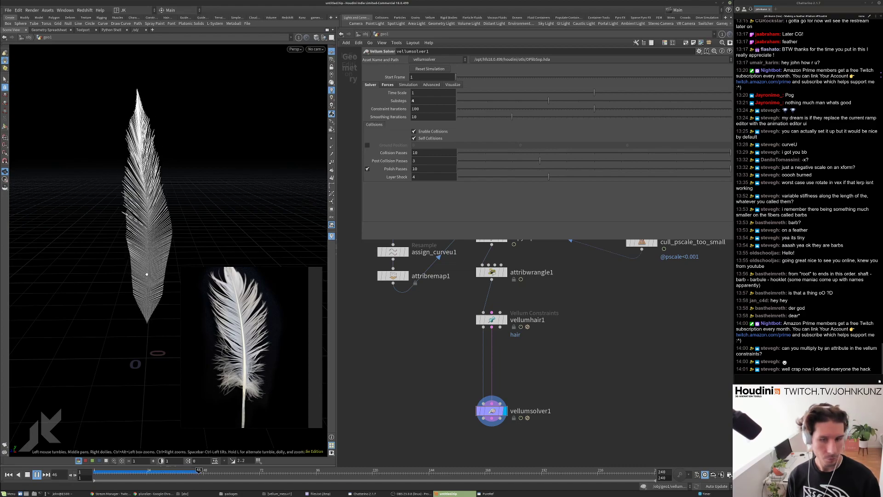
{"action": "key", "text": "ctrl+Up"}
{"action": "left_click", "coordinate": [501, 274]}
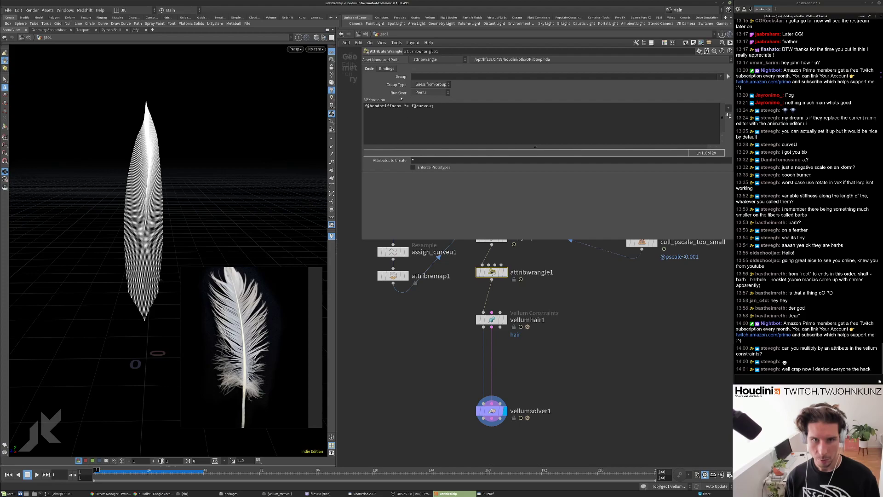
Wrap curveu in fit(f@curveu, 0.25, 0.5, 0, 1) and visualize the resulting bendstiffness.
{"action": "left_click", "coordinate": [465, 144]}
{"action": "type", "text": "fit"}
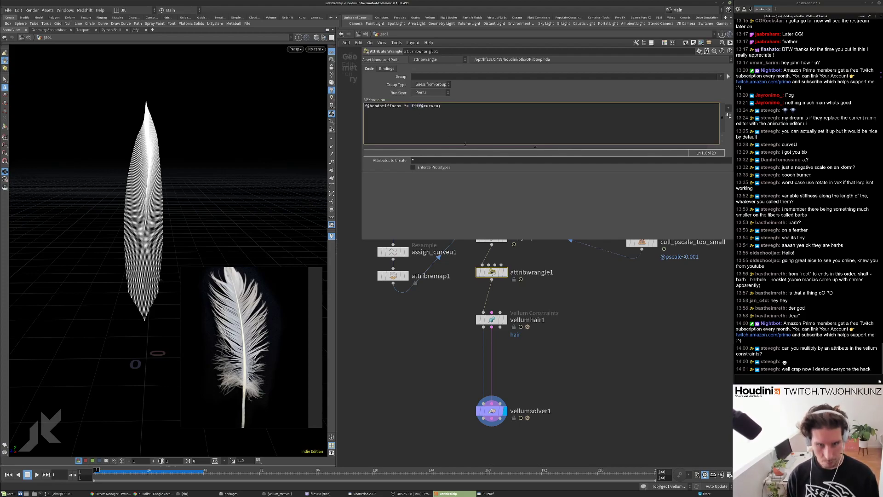
{"action": "type", "text": "("}
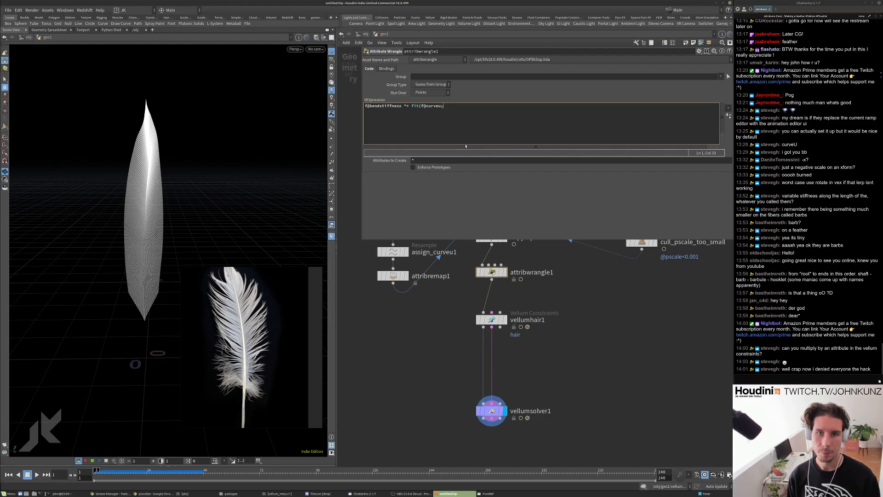
{"action": "type", "text": ")"}
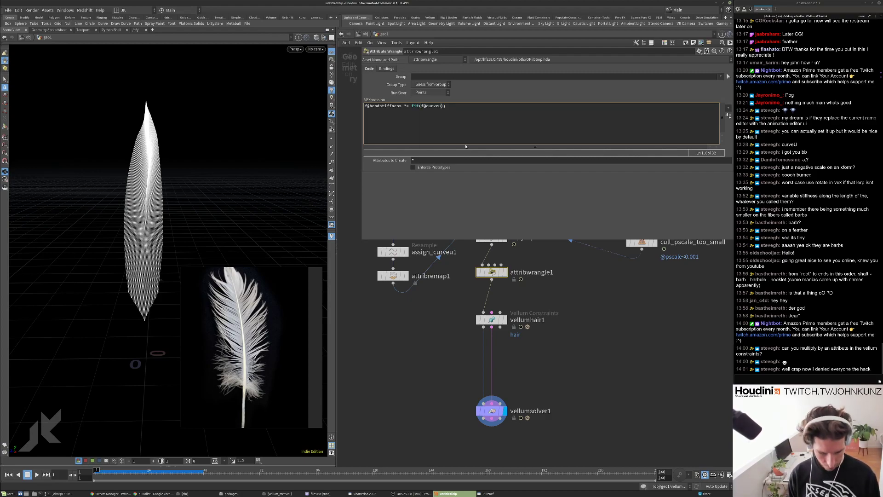
{"action": "type", "text": ","}
{"action": "key", "text": "BackSpace"}
{"action": "key", "text": "BackSpace"}
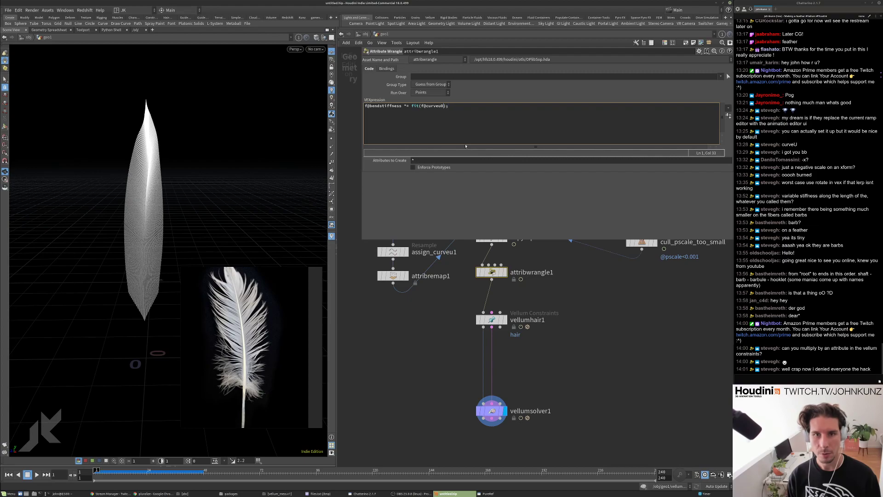
{"action": "type", "text": ", 0.25"}
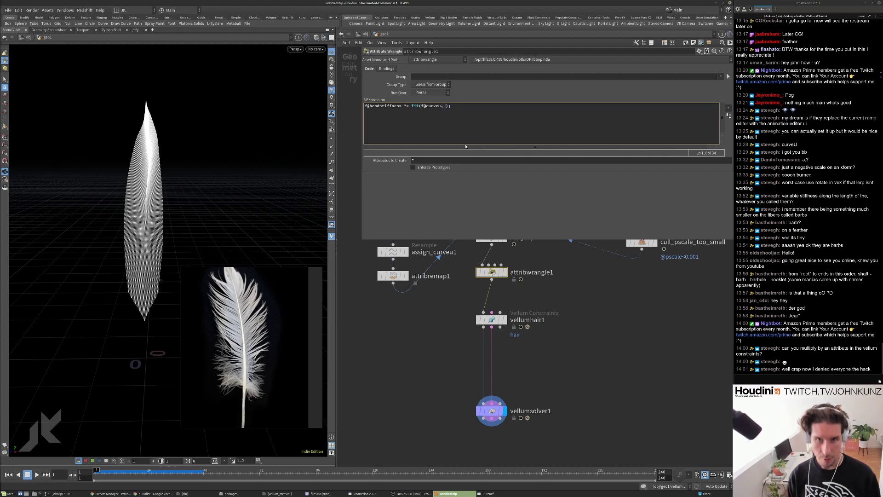
{"action": "type", "text": ", 0.5"}
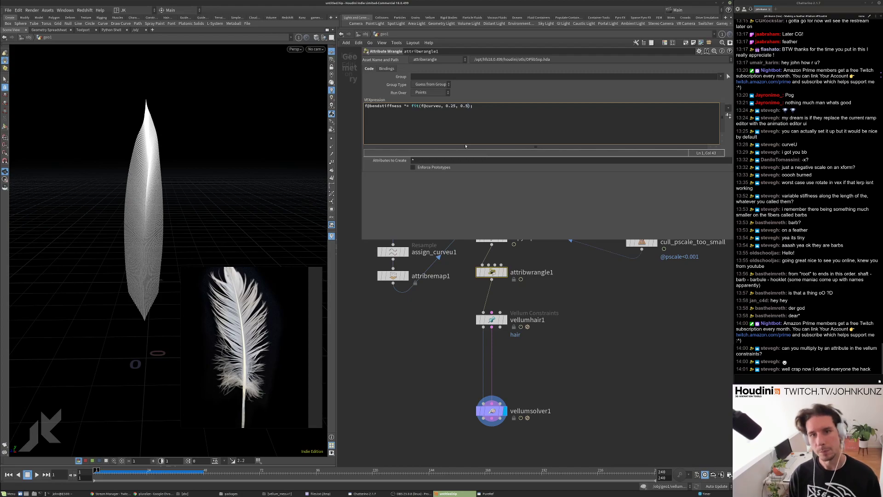
{"action": "type", "text": ", "}
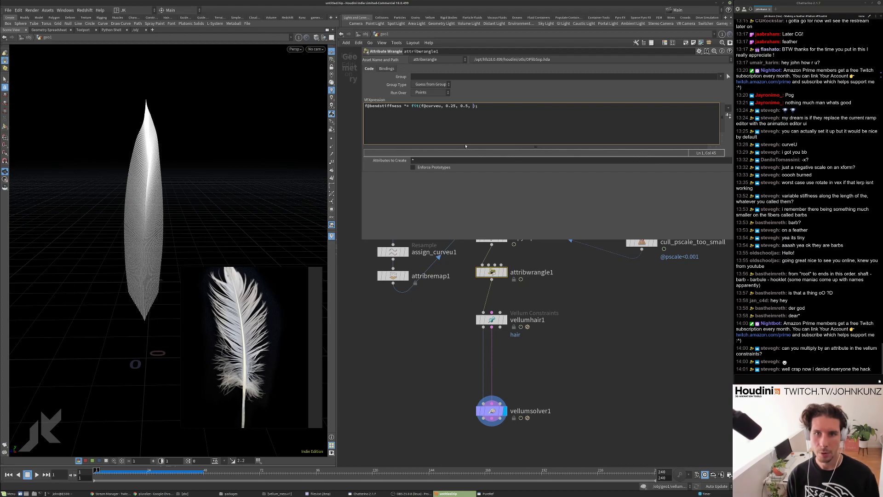
{"action": "type", "text": "0, 1"}
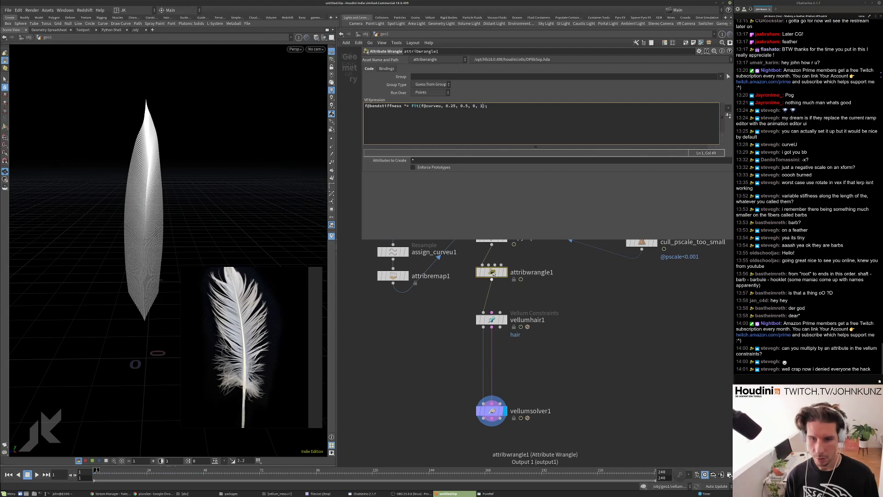
{"action": "middle_click", "coordinate": [493, 274]}
{"action": "left_click", "coordinate": [535, 243]}
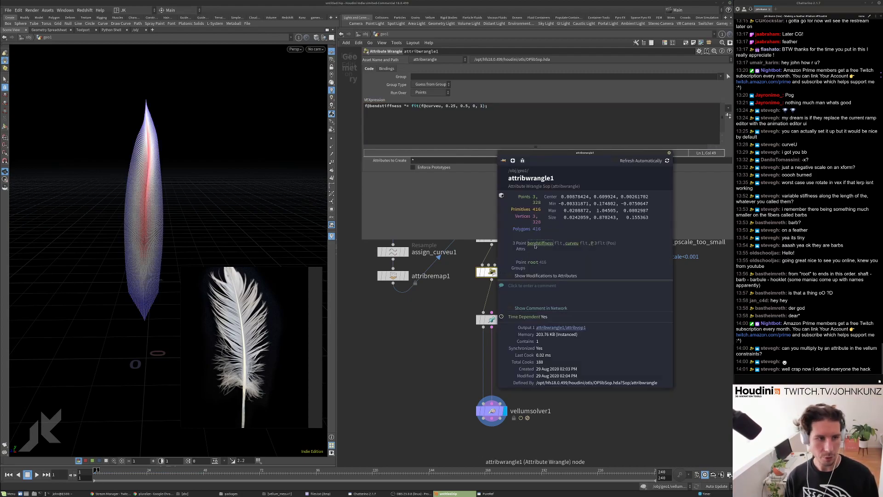
{"action": "left_click_drag", "start_coordinate": [546, 163], "coordinate": [387, 193]}
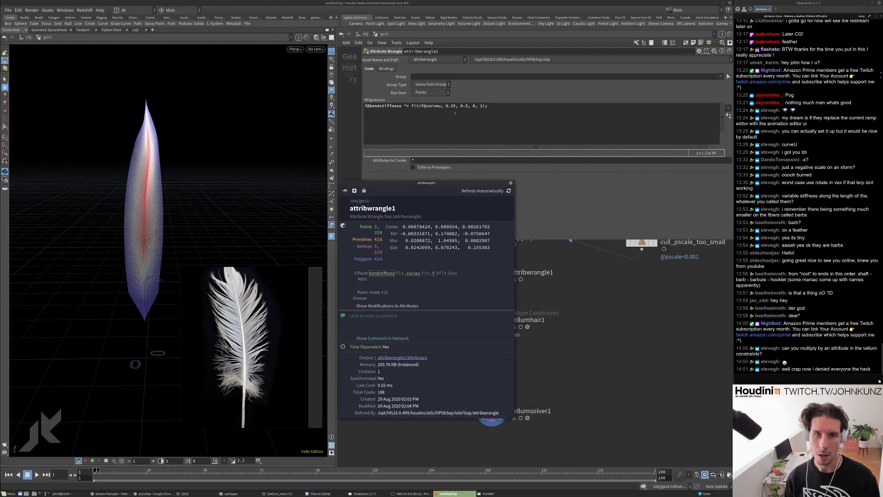
Change the fit's lower source value to 0.2.
{"action": "left_click", "coordinate": [451, 106]}
{"action": "type", "text": "1"}
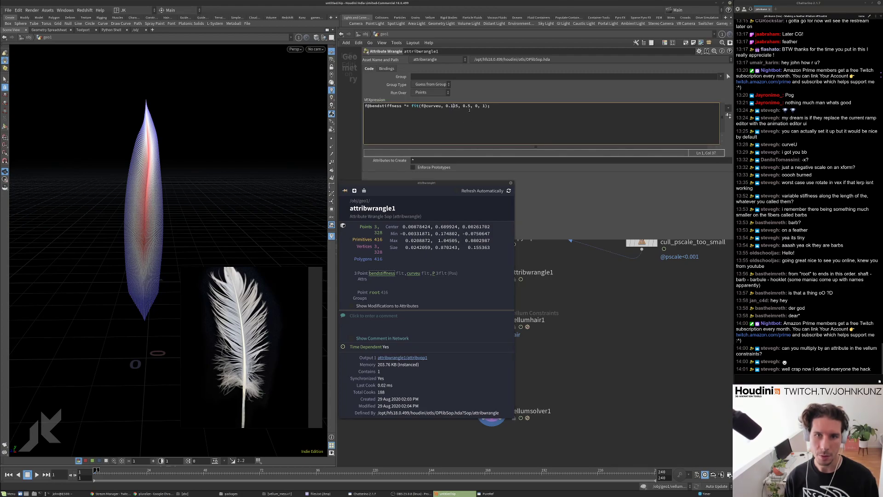
{"action": "left_click", "coordinate": [464, 106]}
{"action": "type", "text": "2"}
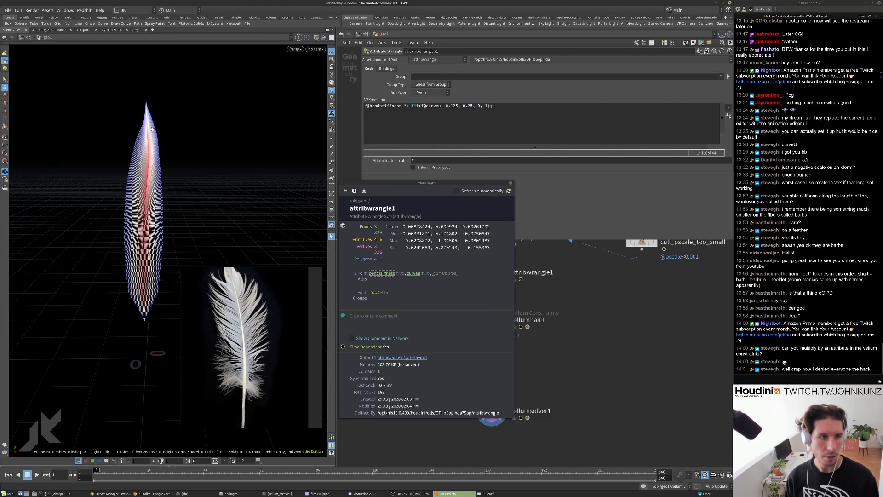
{"action": "left_click", "coordinate": [453, 106]}
{"action": "double_click", "coordinate": [453, 106]}
{"action": "type", "text": "2"}
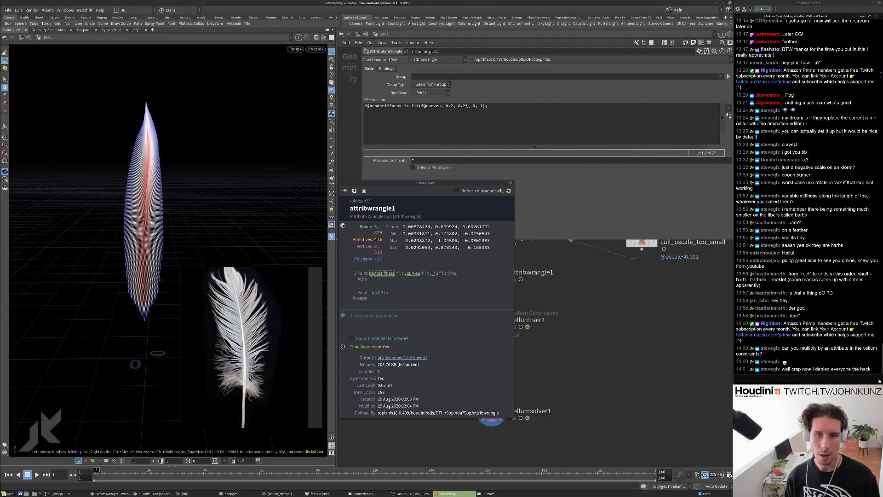
Set the fit's upper source to 0.45 and output minimum to 0.1, then select vellumhair1.
{"action": "left_click", "coordinate": [465, 106]}
{"action": "key", "text": "BackSpace"}
{"action": "type", "text": "3"}
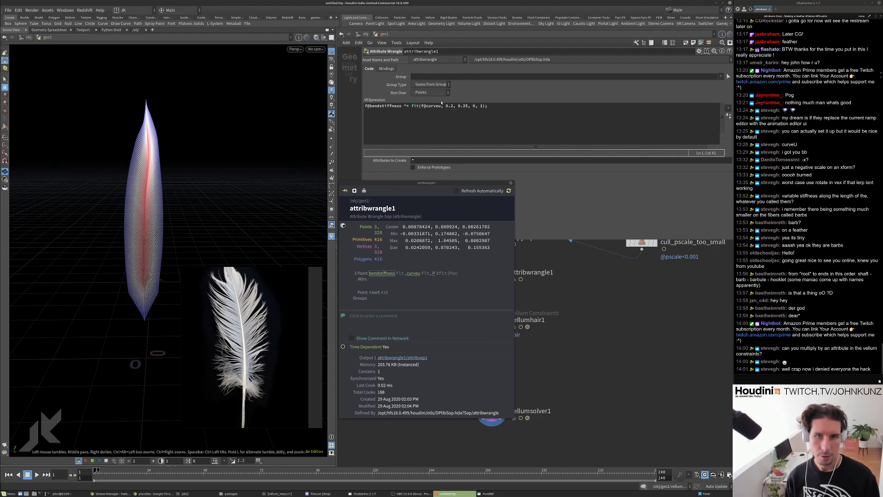
{"action": "left_click_drag", "start_coordinate": [467, 105], "coordinate": [464, 106]}
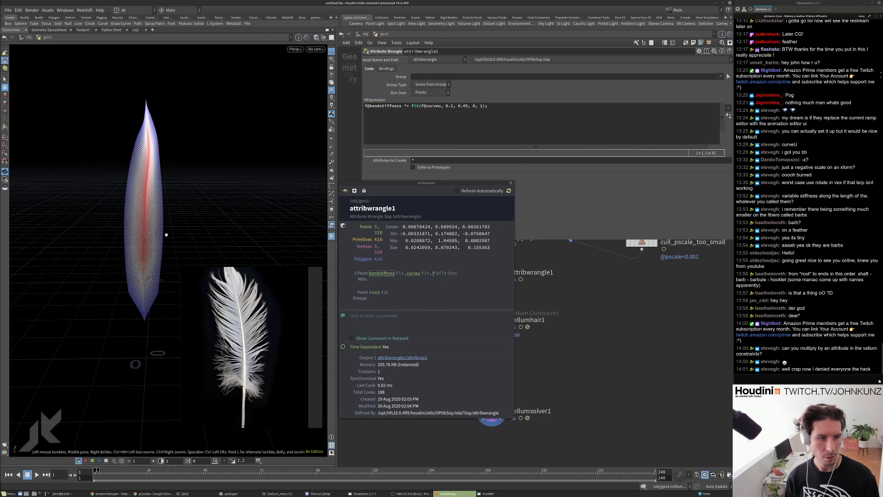
{"action": "left_click", "coordinate": [475, 106]}
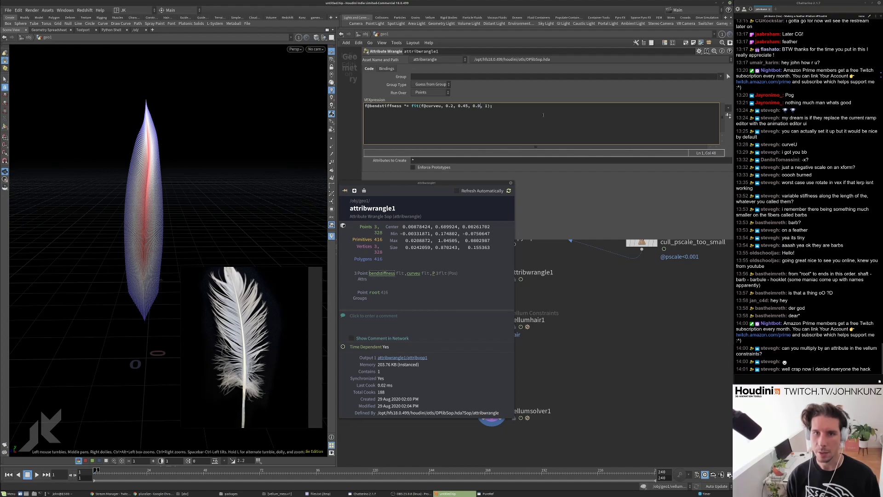
{"action": "type", "text": ".1"}
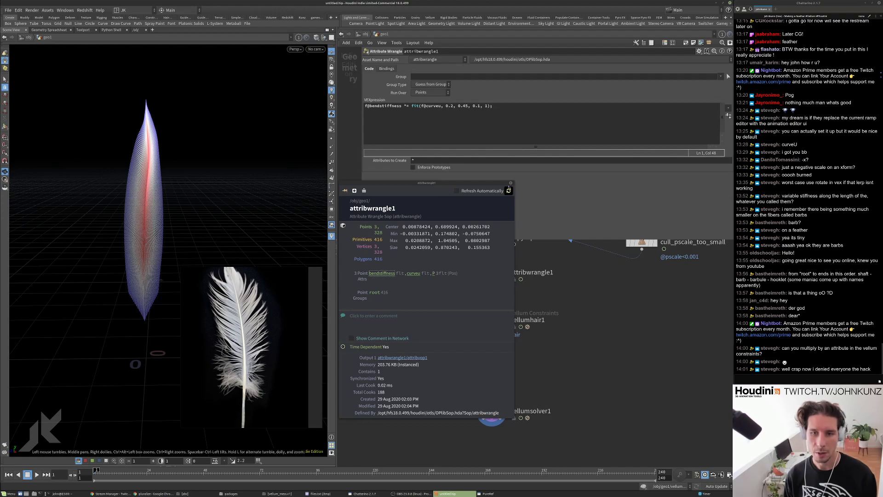
{"action": "left_click", "coordinate": [375, 278]}
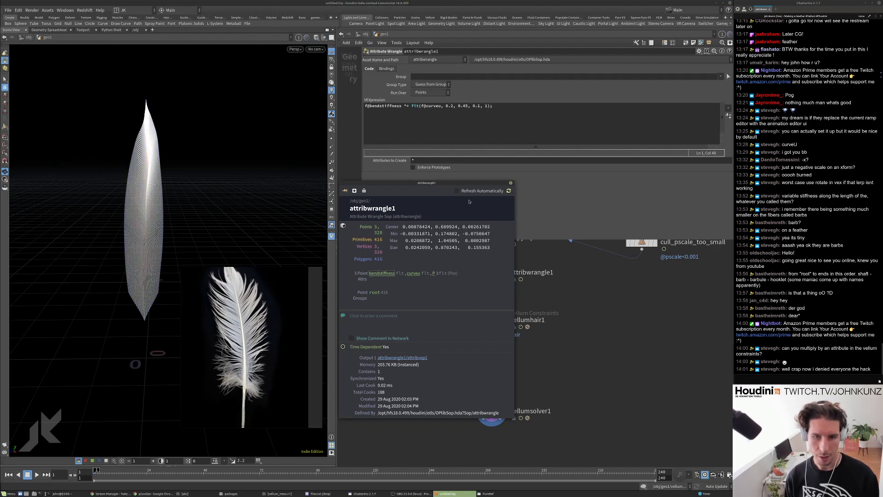
{"action": "left_click", "coordinate": [491, 319]}
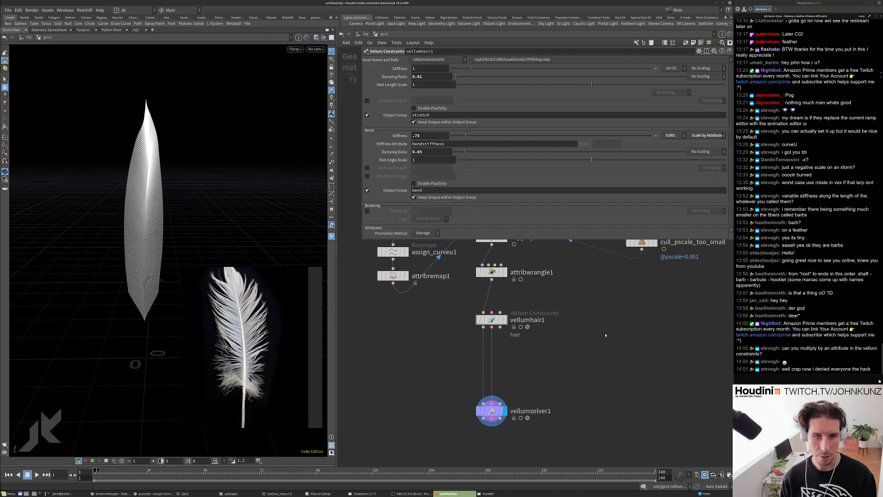
Set Bend Stiffness to .25 and solver Substeps to 2, then play and rewind the feather.
{"action": "scroll", "coordinate": [605, 335], "scroll_direction": "down", "scroll_amount": 1}
{"action": "left_click", "coordinate": [416, 135]}
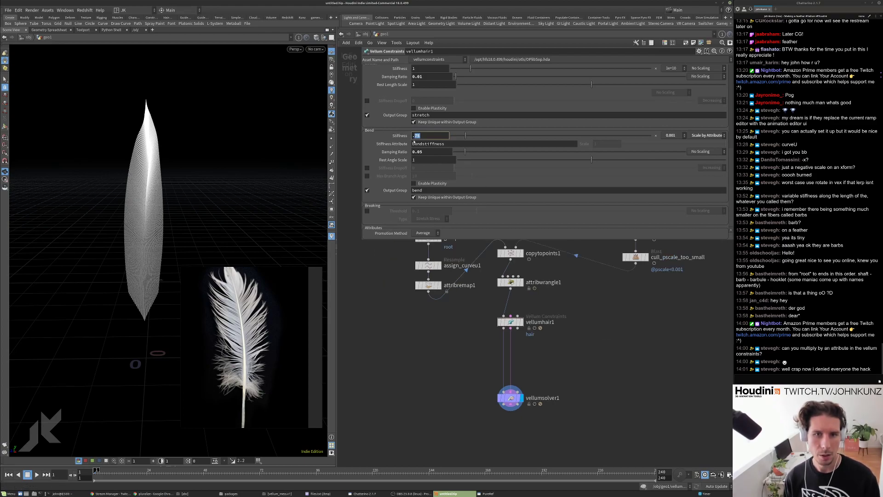
{"action": "left_click", "coordinate": [510, 398]}
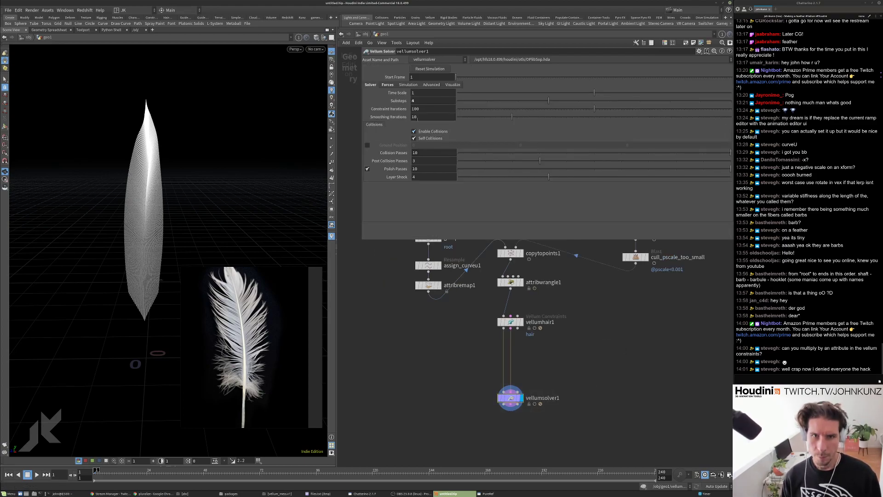
{"action": "left_click", "coordinate": [417, 100]}
{"action": "key", "text": "Return"}
{"action": "key", "text": "Up"}
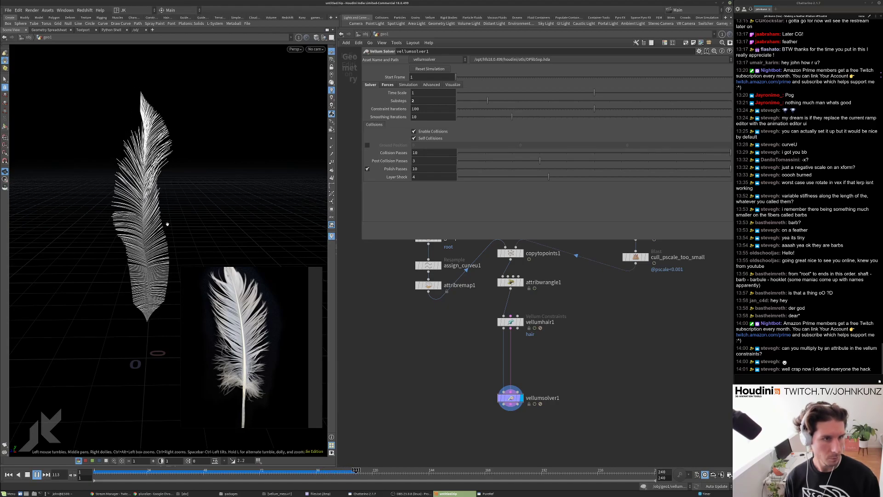
{"action": "key", "text": "ctrl+Up"}
Set vellumhair1's Stretch Stiffness to .01, then play and rewind the simulation.
{"action": "left_click", "coordinate": [510, 322]}
{"action": "scroll", "coordinate": [402, 120], "scroll_direction": "down", "scroll_amount": 5}
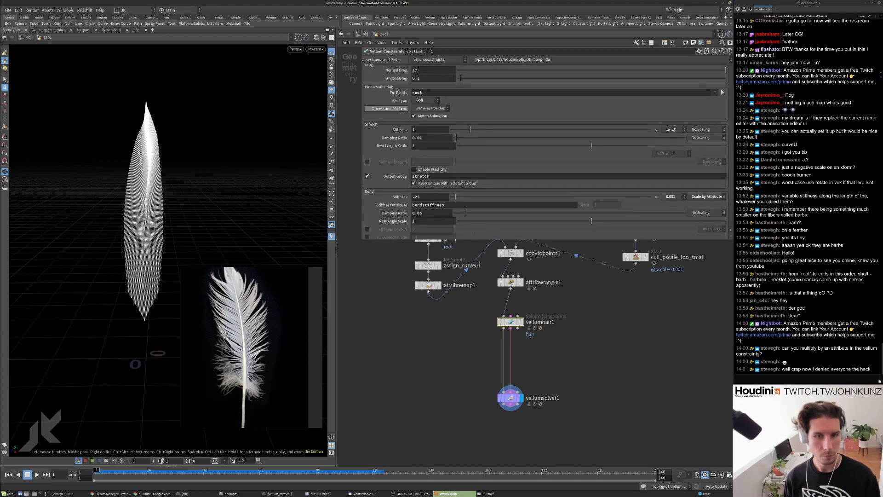
{"action": "scroll", "coordinate": [400, 162], "scroll_direction": "up", "scroll_amount": 2}
{"action": "left_click", "coordinate": [427, 165]}
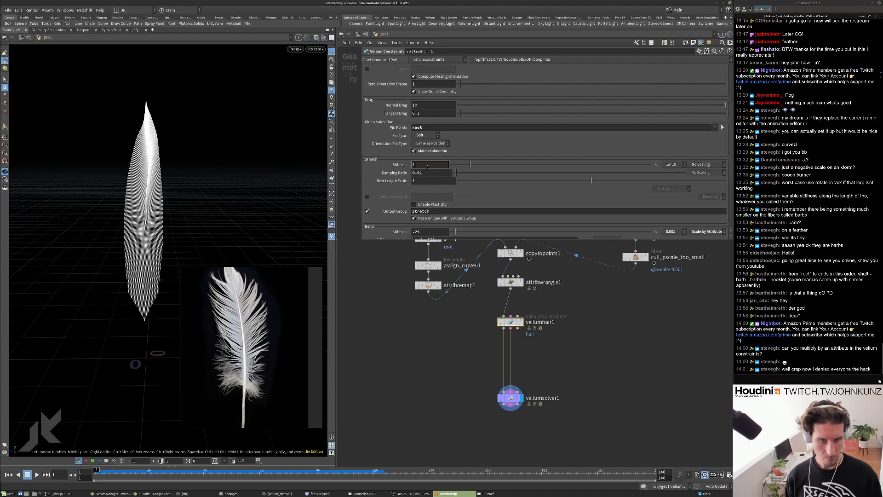
{"action": "type", "text": ".01"}
{"action": "key", "text": "Return"}
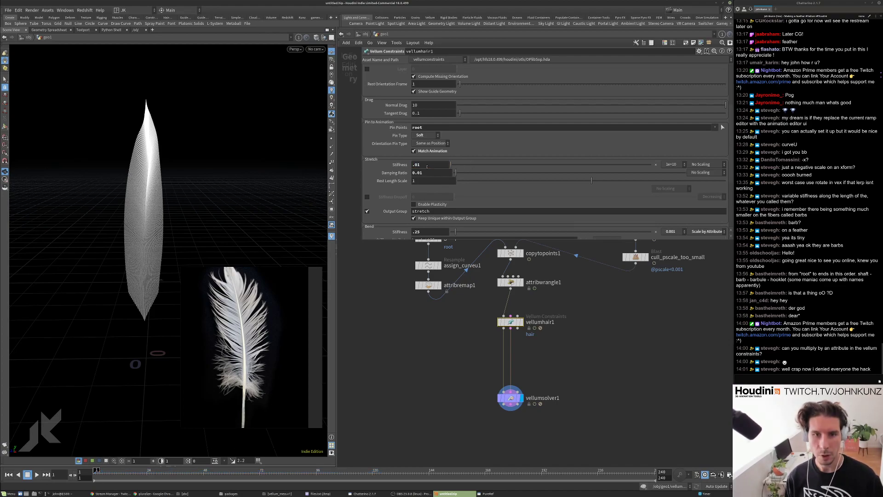
{"action": "key", "text": "Up"}
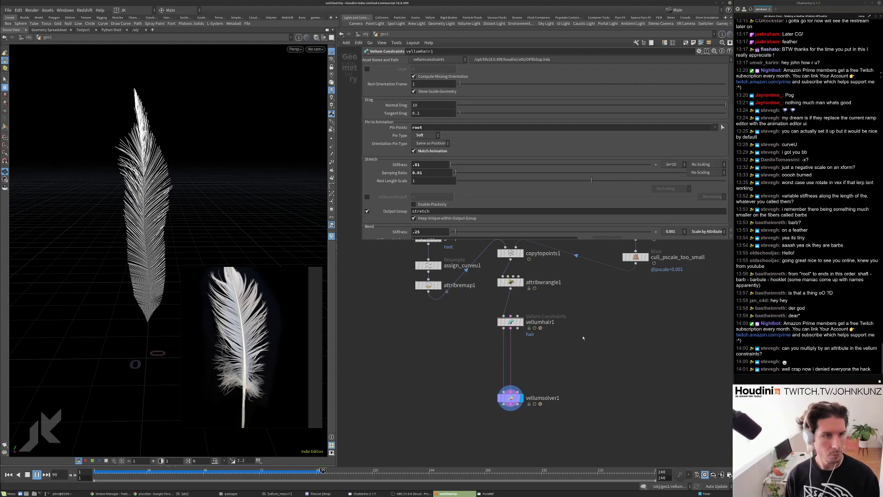
{"action": "key", "text": "ctrl+Up"}
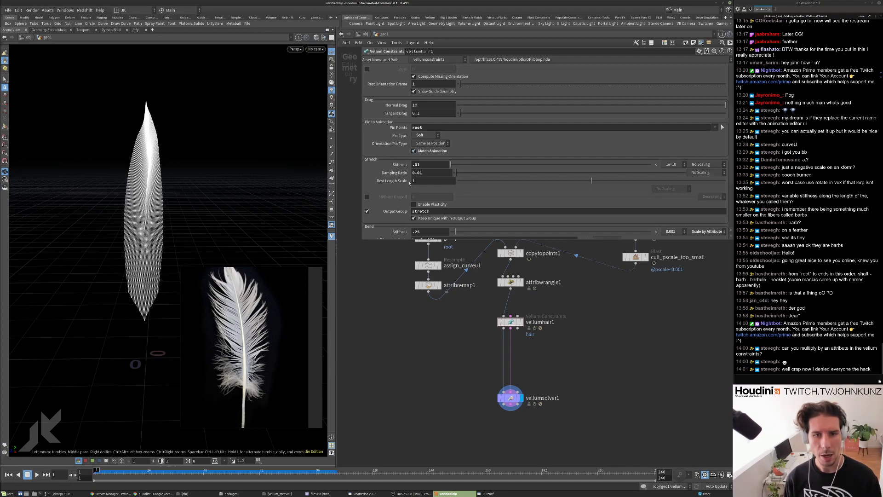
Give the line2 barb line 16 points and replay the feather simulation.
{"action": "scroll", "coordinate": [409, 183], "scroll_direction": "down", "scroll_amount": 5}
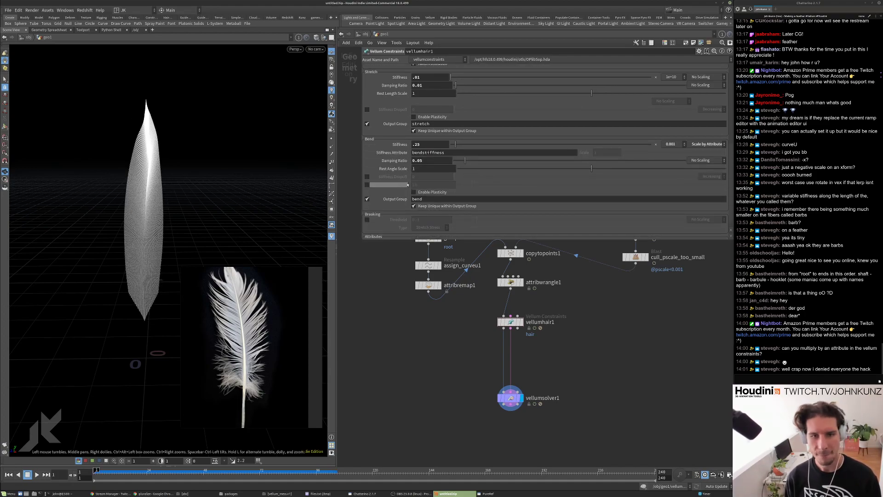
{"action": "scroll", "coordinate": [408, 185], "scroll_direction": "down", "scroll_amount": 1}
{"action": "scroll", "coordinate": [404, 185], "scroll_direction": "up", "scroll_amount": 4}
{"action": "scroll", "coordinate": [404, 185], "scroll_direction": "up", "scroll_amount": 5}
{"action": "middle_click_drag", "start_coordinate": [421, 307], "coordinate": [422, 355]}
{"action": "left_click", "coordinate": [429, 263]}
{"action": "left_click", "coordinate": [424, 90]}
{"action": "key", "text": "Return"}
{"action": "key", "text": "Up"}
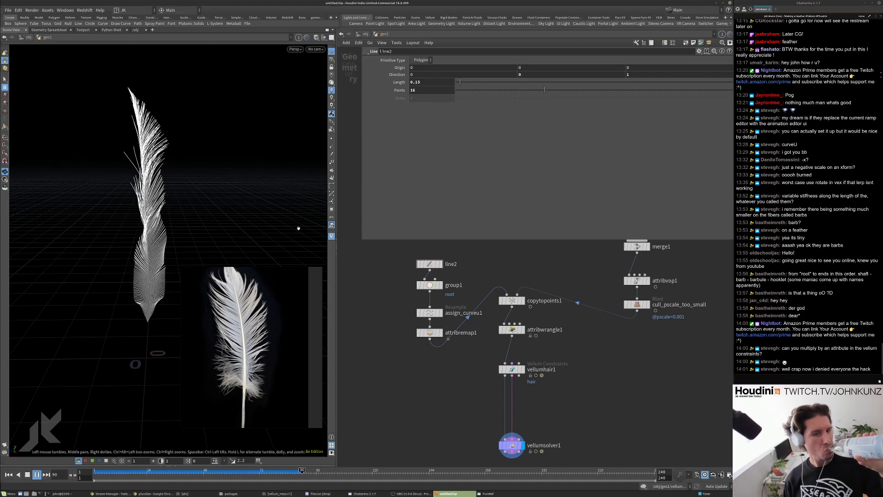
Stop playback at frame 1 and add a displayed Color node wired after attribwrangle1.
{"action": "key", "text": "Escape"}
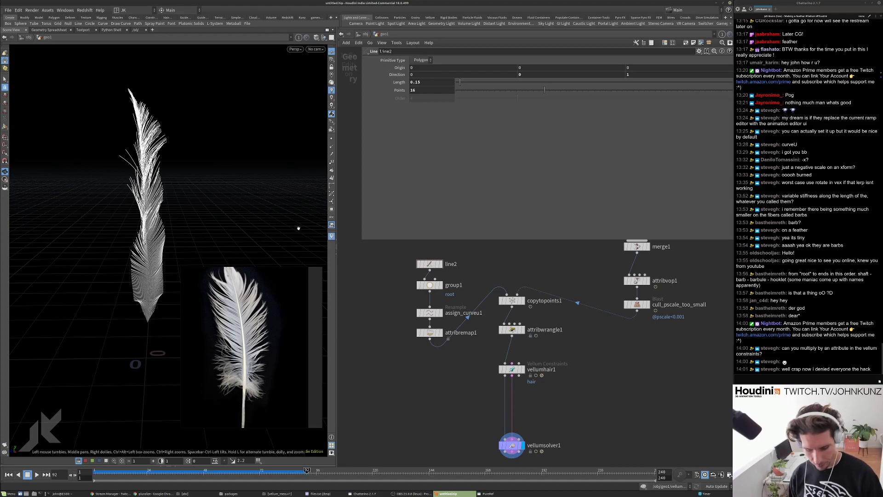
{"action": "key", "text": "ctrl+Up"}
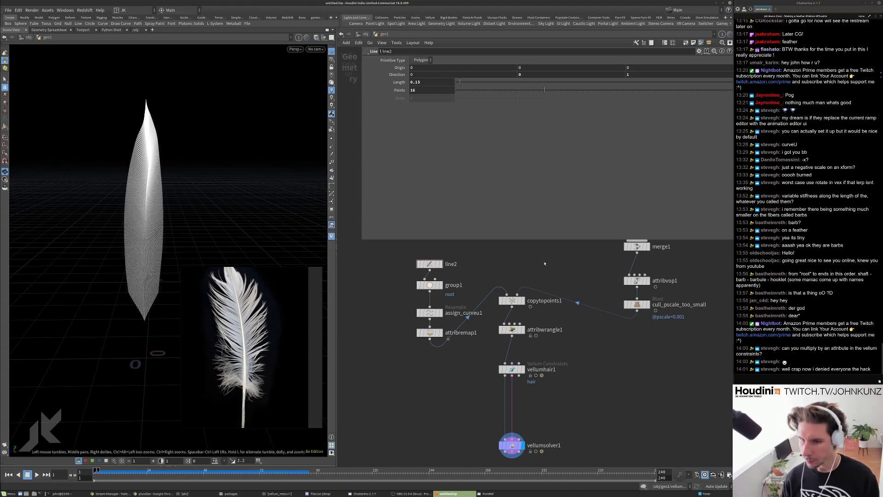
{"action": "scroll", "coordinate": [481, 444], "scroll_direction": "up", "scroll_amount": 3}
{"action": "left_click", "coordinate": [531, 281]}
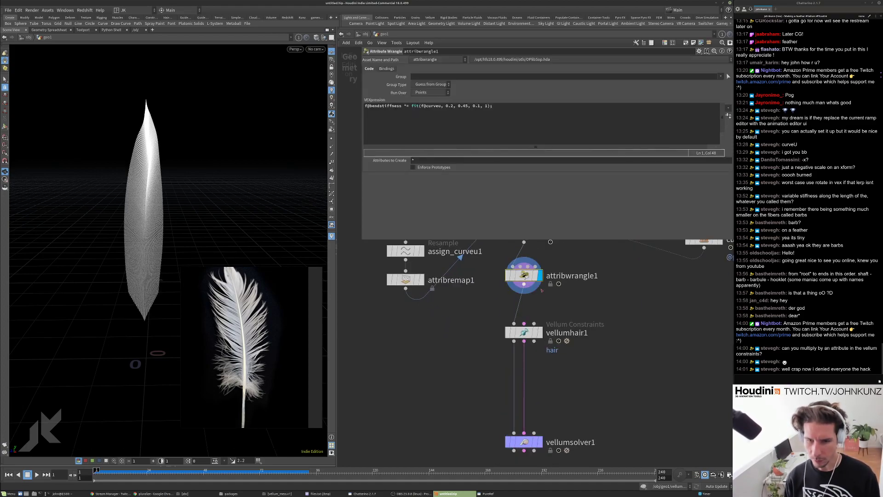
{"action": "key", "text": "Tab"}
{"action": "type", "text": "color"}
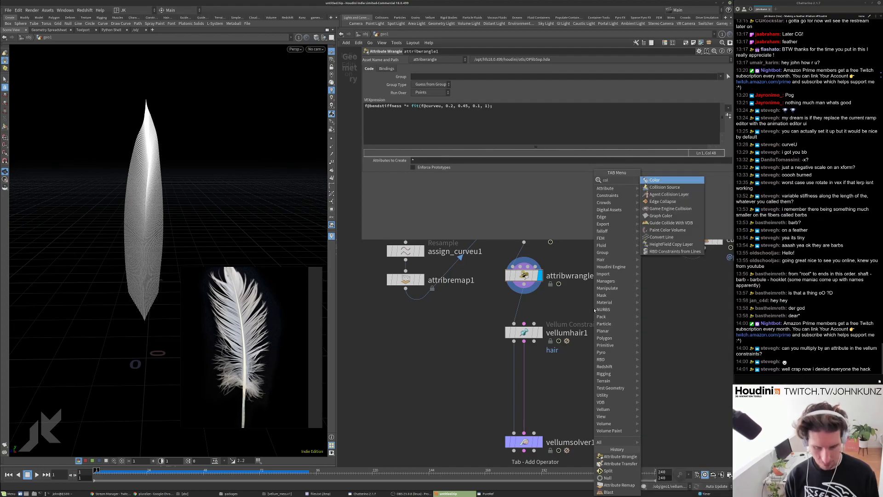
{"action": "key", "text": "Return"}
{"action": "left_click", "coordinate": [594, 307]}
{"action": "left_click_drag", "start_coordinate": [594, 297], "coordinate": [524, 286]}
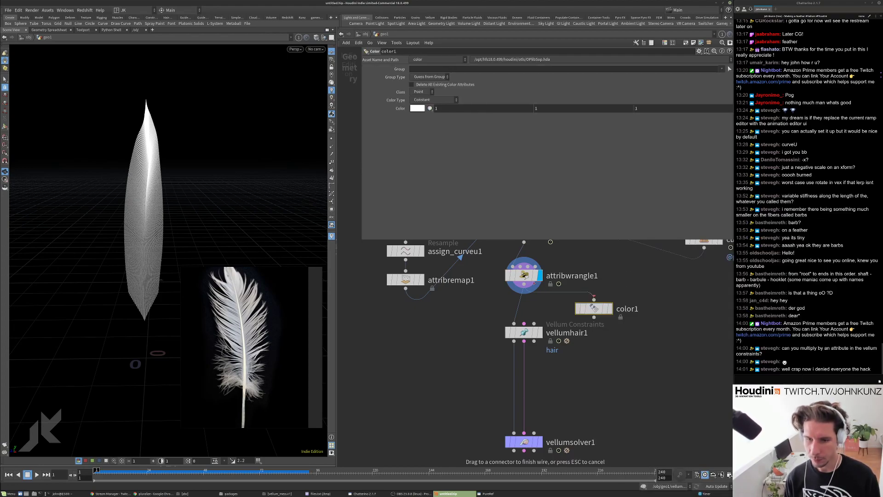
{"action": "left_click", "coordinate": [611, 308]}
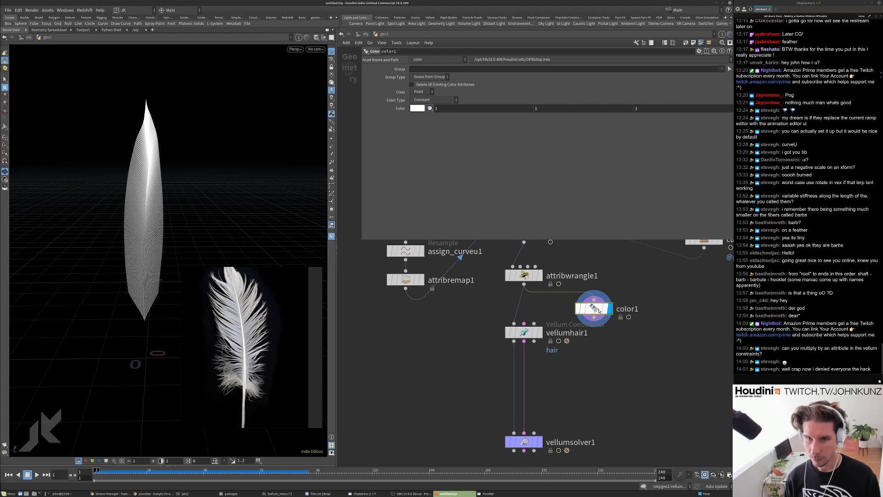
Keep the Point class and set color1 to Ramp from Attribute using bendstiffness.
{"action": "left_click", "coordinate": [431, 92]}
{"action": "left_click", "coordinate": [435, 100]}
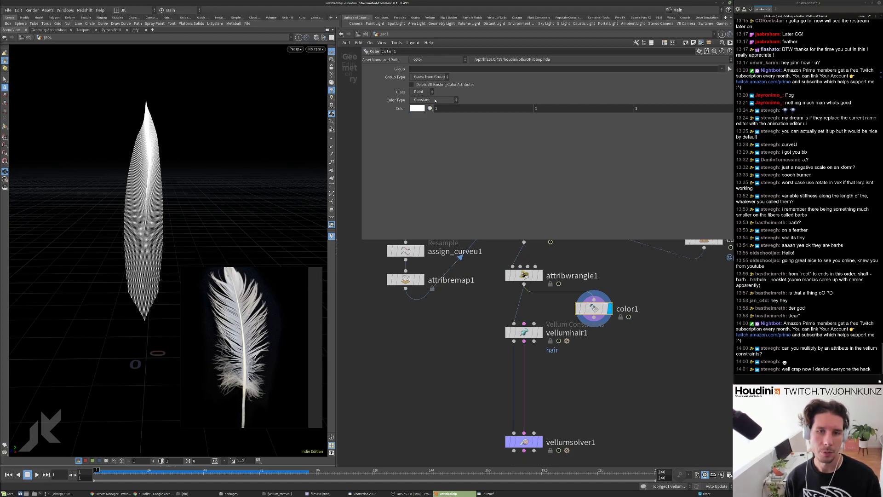
{"action": "left_click", "coordinate": [435, 99]}
{"action": "left_click", "coordinate": [432, 130]}
{"action": "left_click", "coordinate": [729, 107]}
{"action": "left_click", "coordinate": [741, 126]}
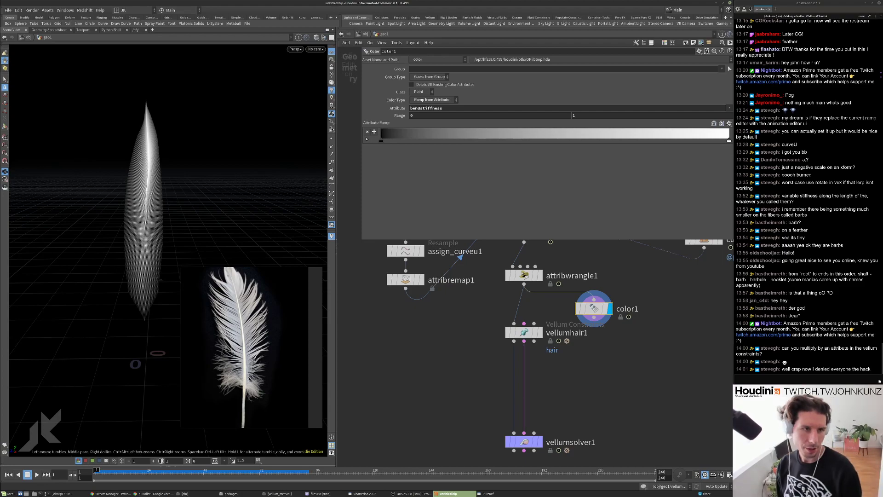
{"action": "scroll", "coordinate": [391, 347], "scroll_direction": "down", "scroll_amount": 3}
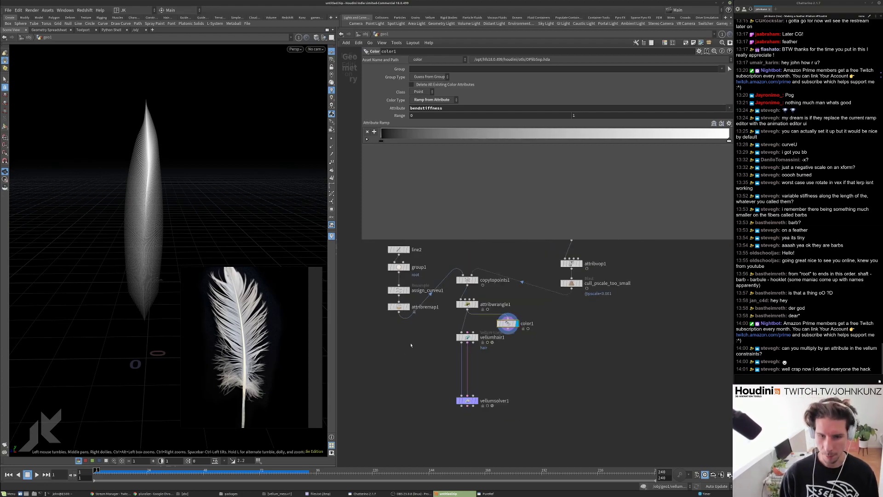
{"action": "left_click", "coordinate": [396, 306]}
Set attribremap1's Output Max to 0.75, then to 0.6.
{"action": "scroll", "coordinate": [393, 307], "scroll_direction": "up", "scroll_amount": 2}
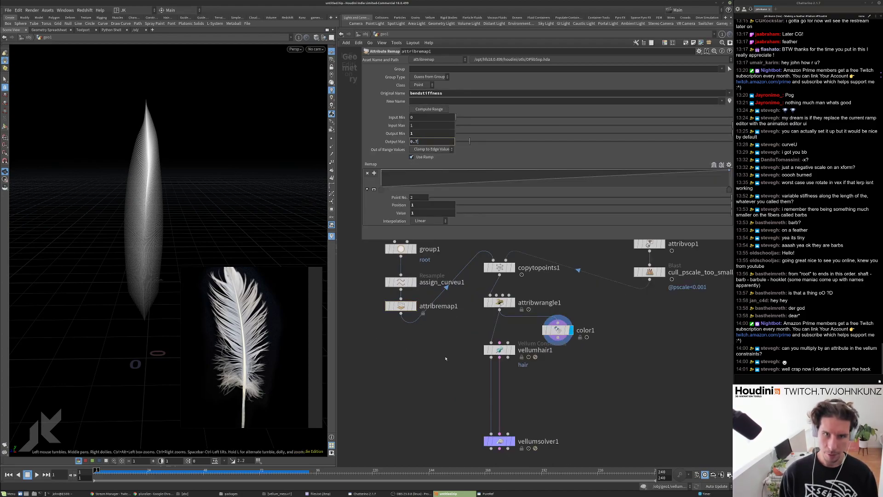
{"action": "type", "text": "5"}
{"action": "key", "text": "Return"}
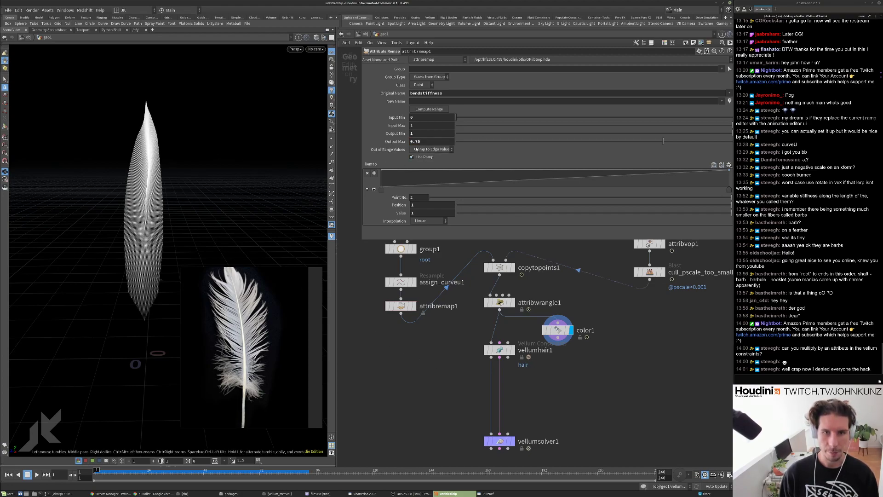
{"action": "double_click", "coordinate": [416, 141]}
{"action": "key", "text": "Return"}
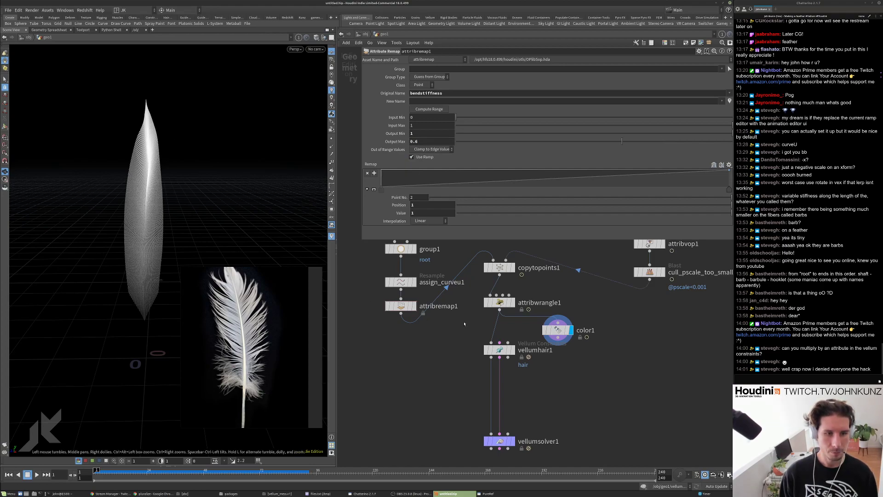
{"action": "middle_click_drag", "start_coordinate": [551, 378], "coordinate": [543, 359]}
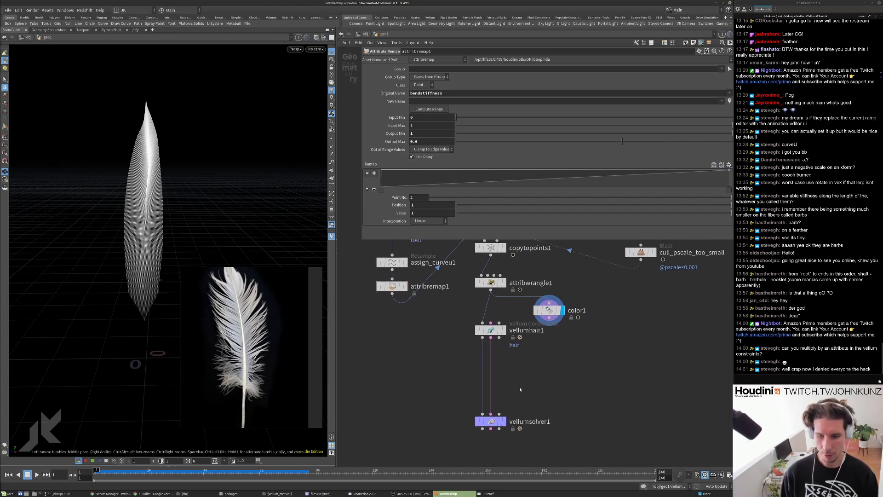
{"action": "left_click", "coordinate": [491, 421]}
Play the feather simulation, then set vellumhair1's bend stiffness to .1 and replay.
{"action": "key", "text": "Up"}
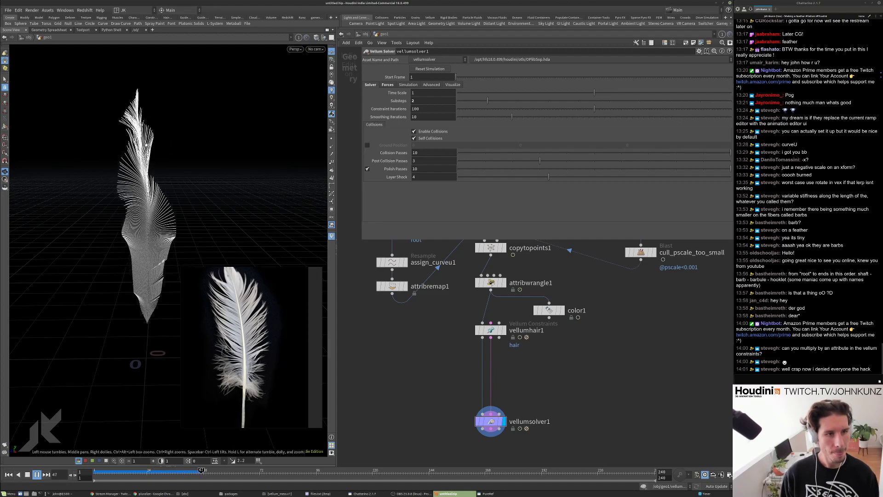
{"action": "key", "text": "ctrl+Up"}
{"action": "left_click", "coordinate": [490, 330]}
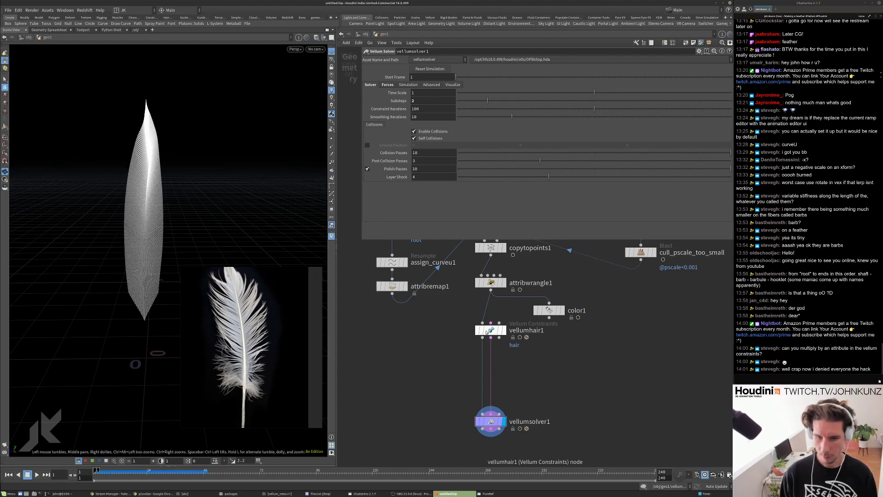
{"action": "scroll", "coordinate": [418, 232], "scroll_direction": "down", "scroll_amount": 4}
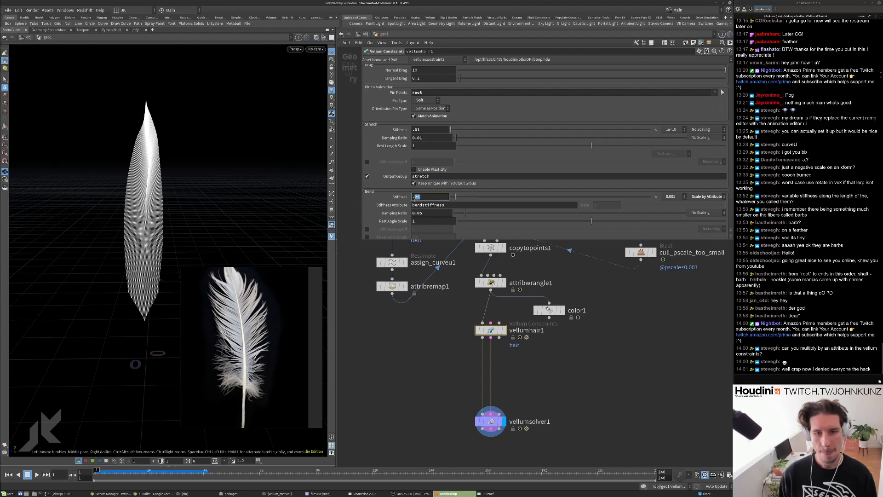
{"action": "key", "text": "Return"}
{"action": "key", "text": "Up"}
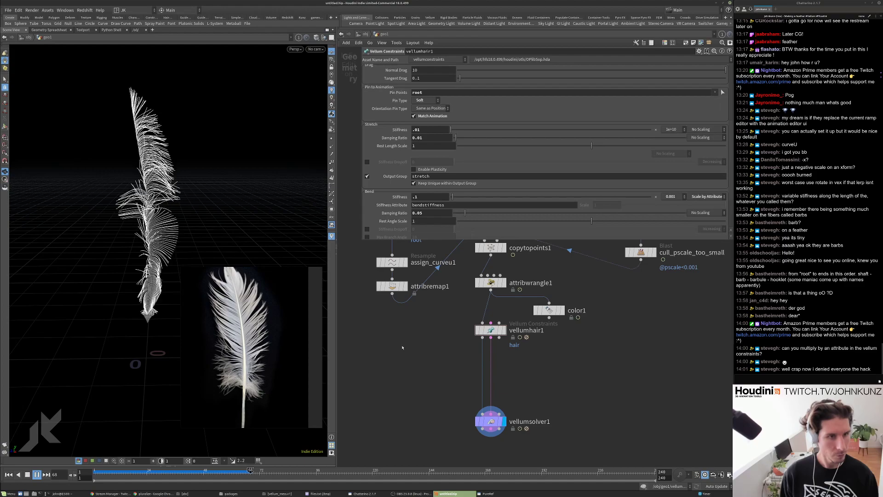
{"action": "key", "text": "ctrl+Up"}
Set the bend stiffness to 10 and replay the simulation with stiffer barbs.
{"action": "left_click", "coordinate": [425, 196]}
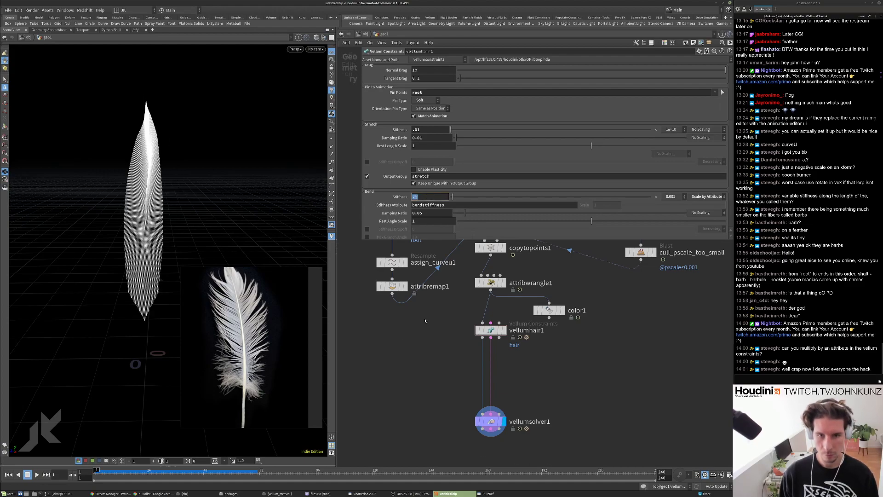
{"action": "type", "text": "10"}
{"action": "key", "text": "Return"}
{"action": "key", "text": "Up"}
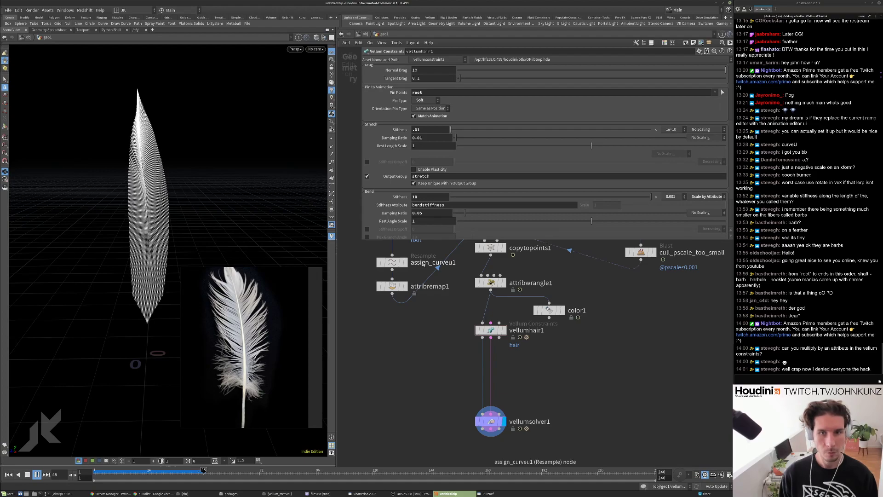
{"action": "key", "text": "ctrl+Up"}
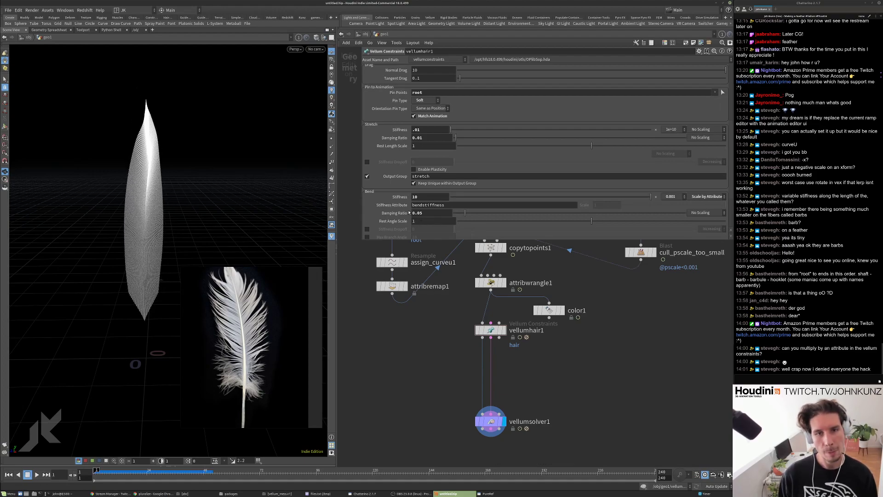
{"action": "scroll", "coordinate": [410, 211], "scroll_direction": "up", "scroll_amount": 2}
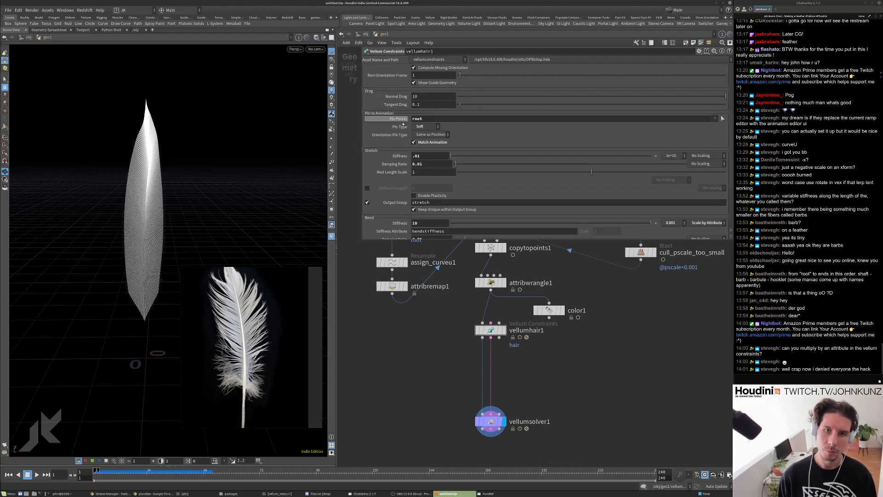
In vellumhair1, clear root from Pin Points, use Permanent pins, and disable Match Animation.
{"action": "scroll", "coordinate": [521, 168], "scroll_direction": "up", "scroll_amount": 2}
{"action": "left_click", "coordinate": [441, 147]}
{"action": "key", "text": "Return"}
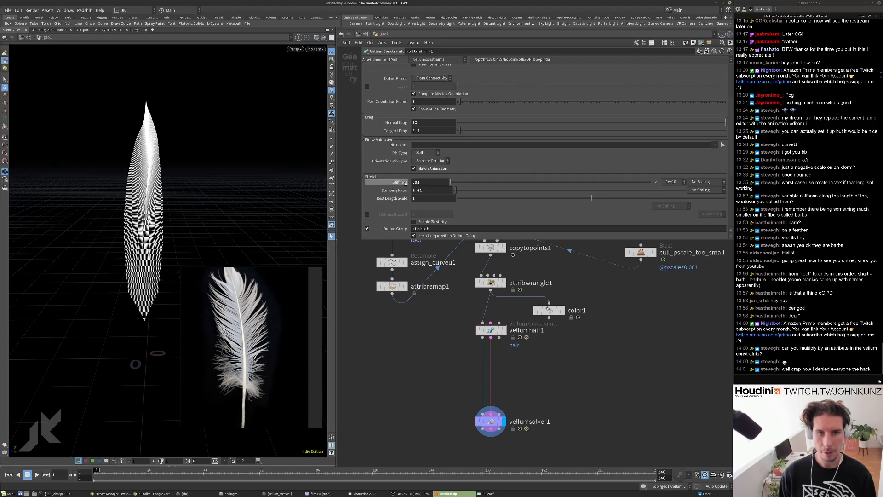
{"action": "left_click", "coordinate": [418, 153]}
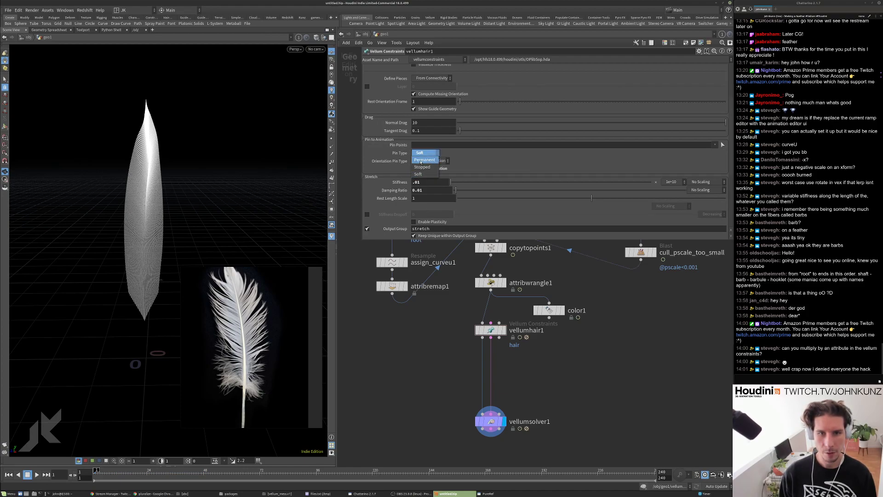
{"action": "left_click", "coordinate": [421, 160]}
{"action": "left_click", "coordinate": [420, 168]}
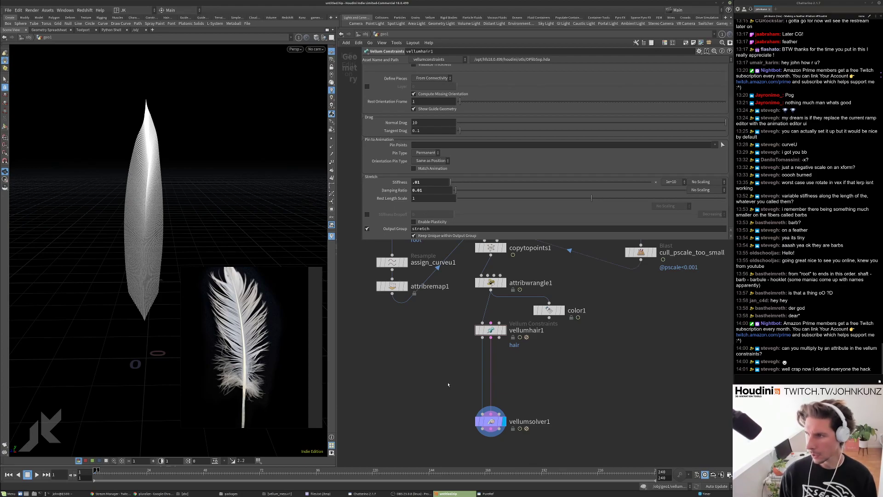
Search the node menu for 'cons' to add a constraints node.
{"action": "middle_click_drag", "start_coordinate": [448, 384], "coordinate": [449, 362]}
{"action": "key", "text": "Tab"}
{"action": "type", "text": "cons"}
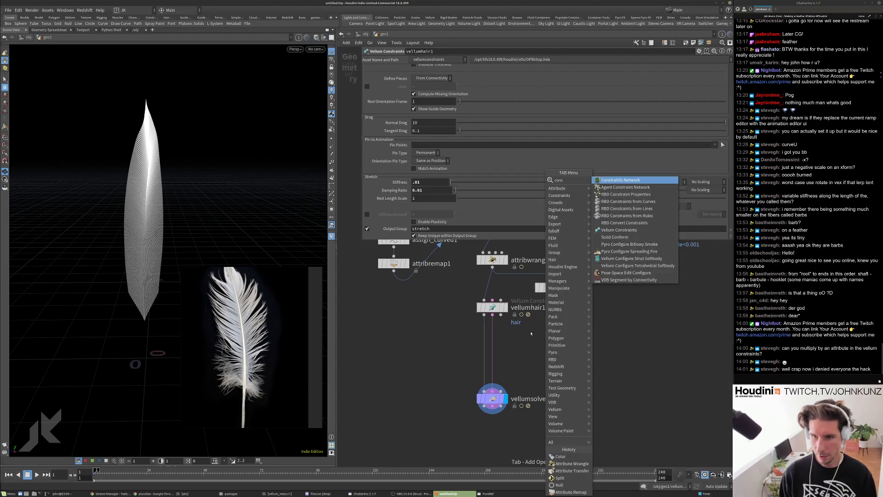
Insert Vellum Constraints between vellumhair1 and vellumsolver1 as Attach to Geometry on Points.
{"action": "key", "text": "Up"}
{"action": "key", "text": "Up"}
{"action": "key", "text": "Up"}
{"action": "key", "text": "Up"}
{"action": "key", "text": "Up"}
{"action": "key", "text": "Up"}
{"action": "key", "text": "Up"}
{"action": "key", "text": "Up"}
{"action": "key", "text": "Return"}
{"action": "left_click", "coordinate": [493, 344]}
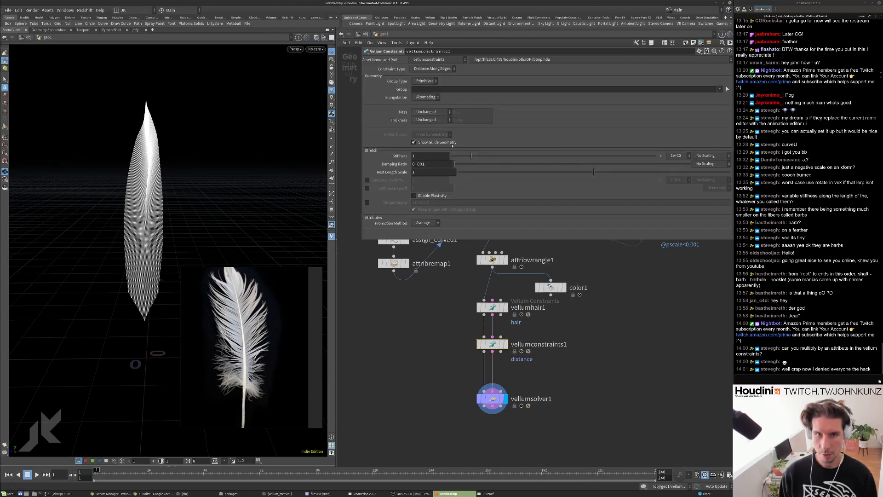
{"action": "left_click", "coordinate": [432, 68]}
{"action": "left_click", "coordinate": [440, 125]}
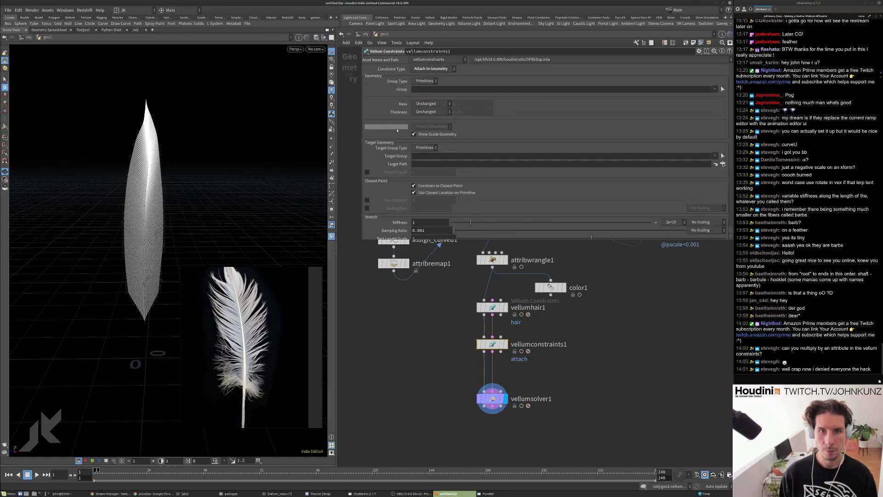
{"action": "left_click", "coordinate": [425, 81]}
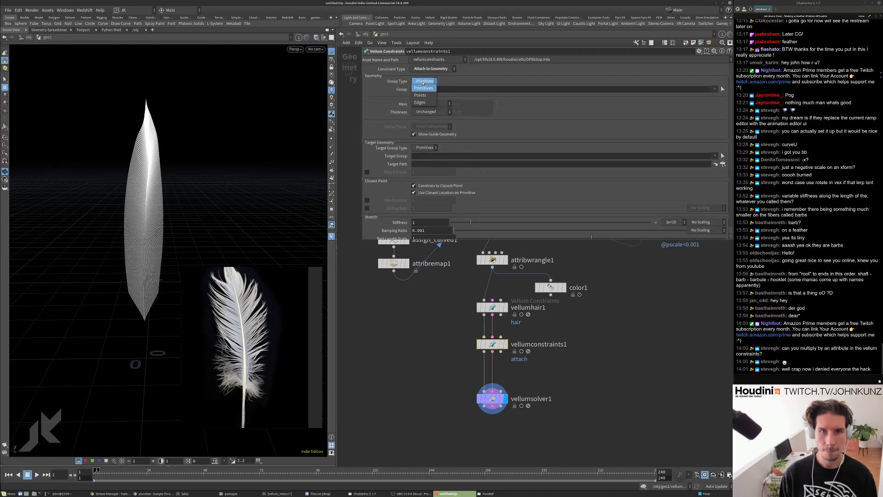
{"action": "left_click", "coordinate": [423, 89]}
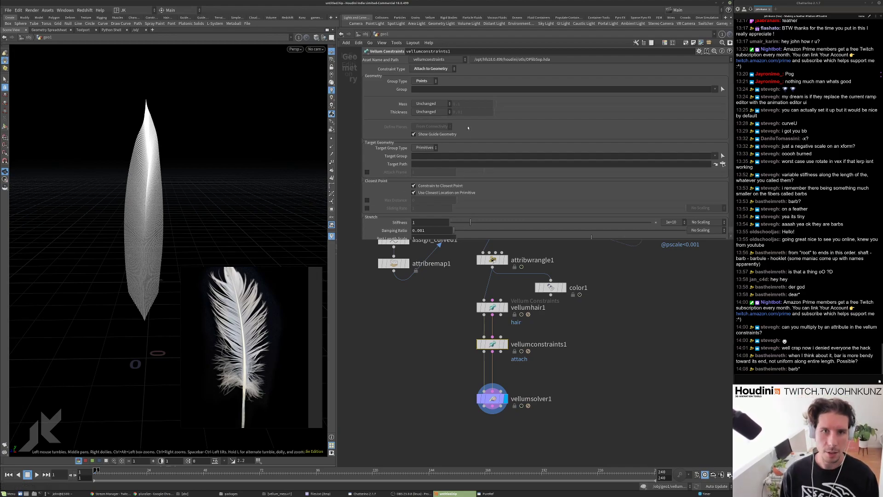
Restrict the attach constraint to the root point group and display its result.
{"action": "left_click", "coordinate": [714, 89]}
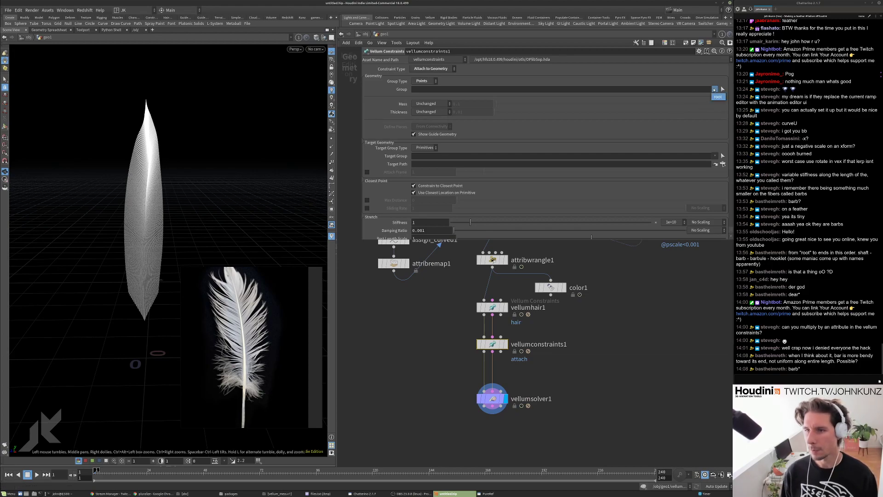
{"action": "left_click", "coordinate": [716, 97]}
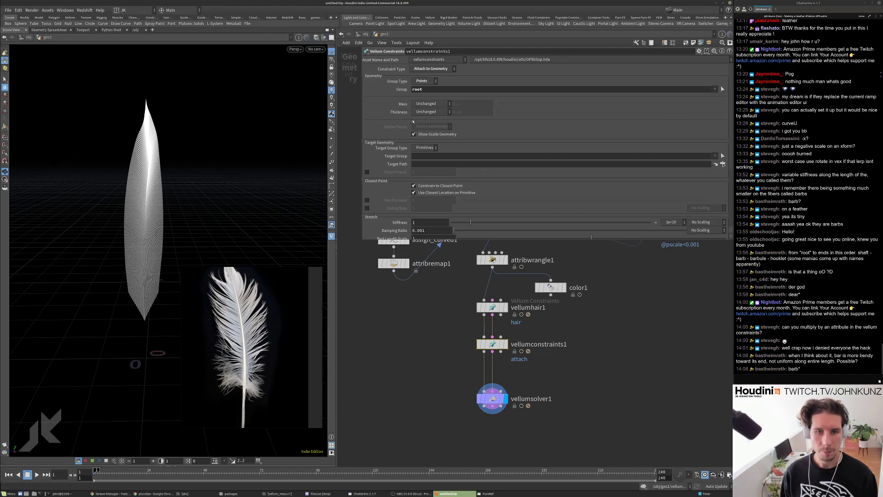
{"action": "scroll", "coordinate": [505, 322], "scroll_direction": "up", "scroll_amount": 3}
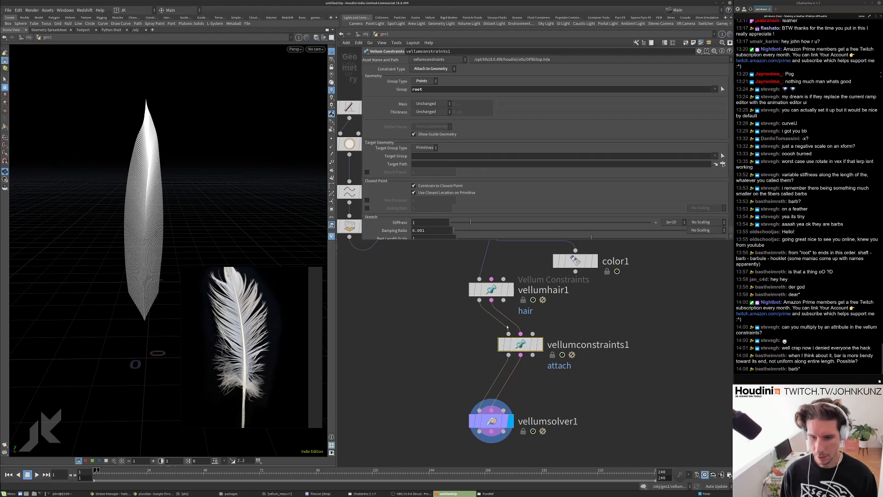
{"action": "left_click", "coordinate": [540, 344]}
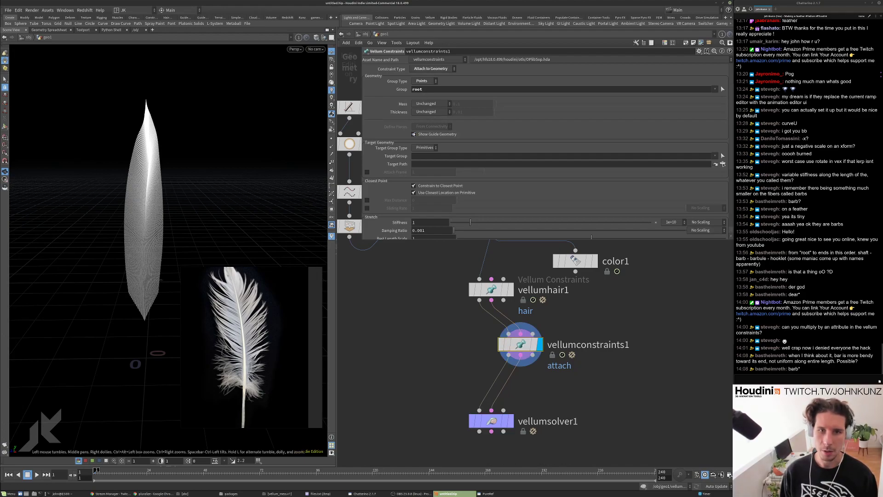
Review the vellumhair1 and vellumconstraints1 settings, then bring up the constraint type choices.
{"action": "scroll", "coordinate": [423, 113], "scroll_direction": "down", "scroll_amount": 3}
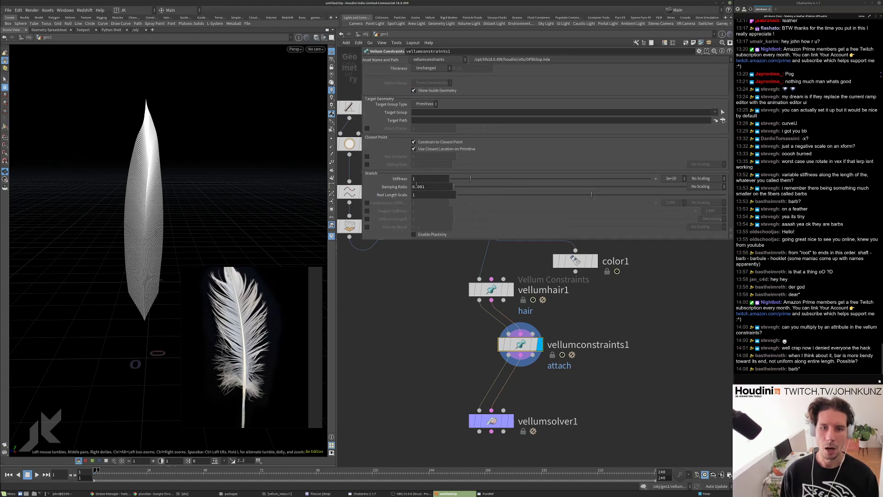
{"action": "left_click", "coordinate": [491, 292]}
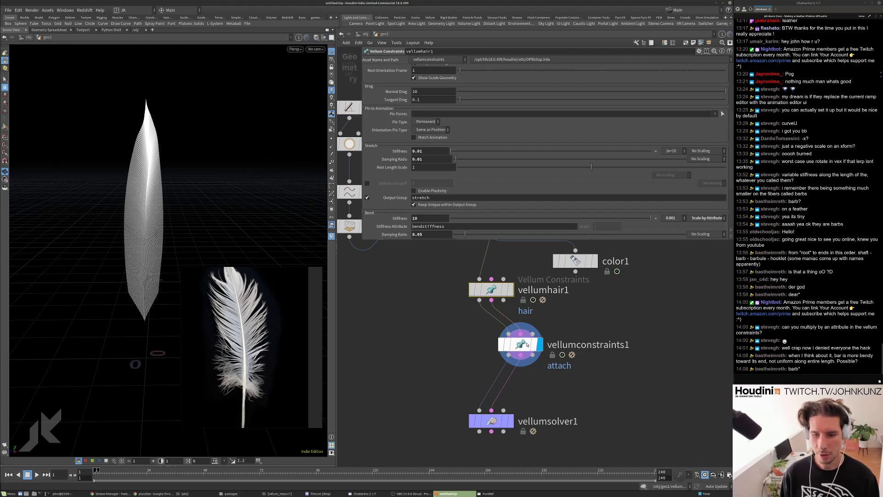
{"action": "left_click", "coordinate": [507, 333]}
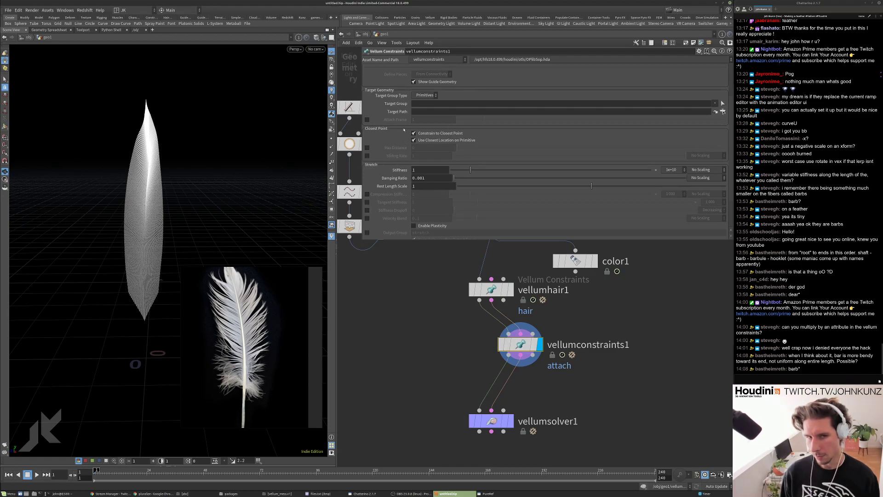
{"action": "scroll", "coordinate": [400, 143], "scroll_direction": "up", "scroll_amount": 3}
{"action": "scroll", "coordinate": [396, 154], "scroll_direction": "down", "scroll_amount": 2}
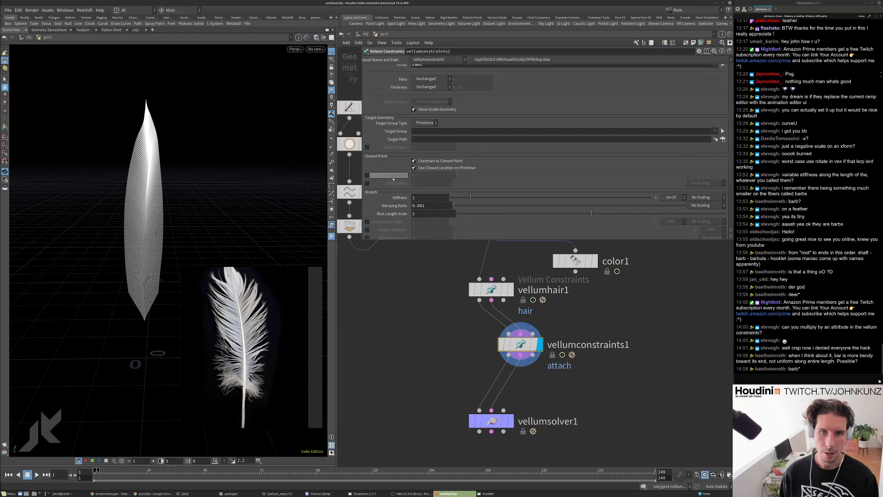
{"action": "scroll", "coordinate": [393, 182], "scroll_direction": "up", "scroll_amount": 2}
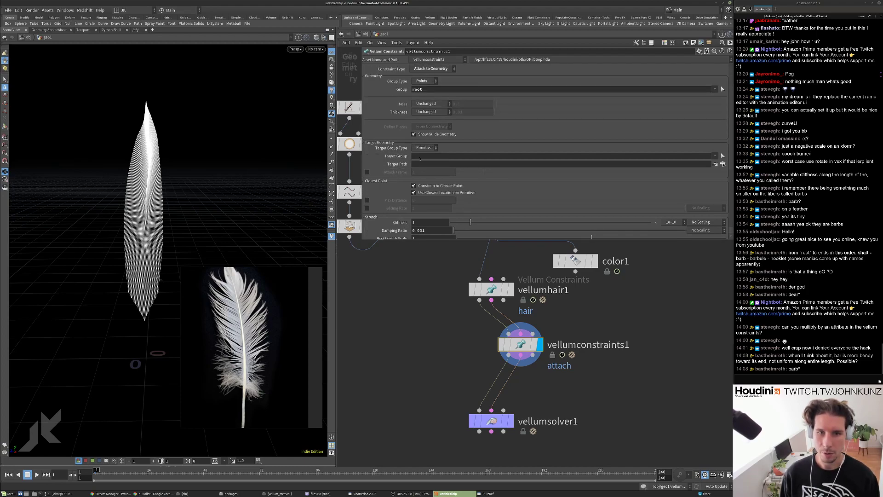
{"action": "left_click", "coordinate": [449, 69]}
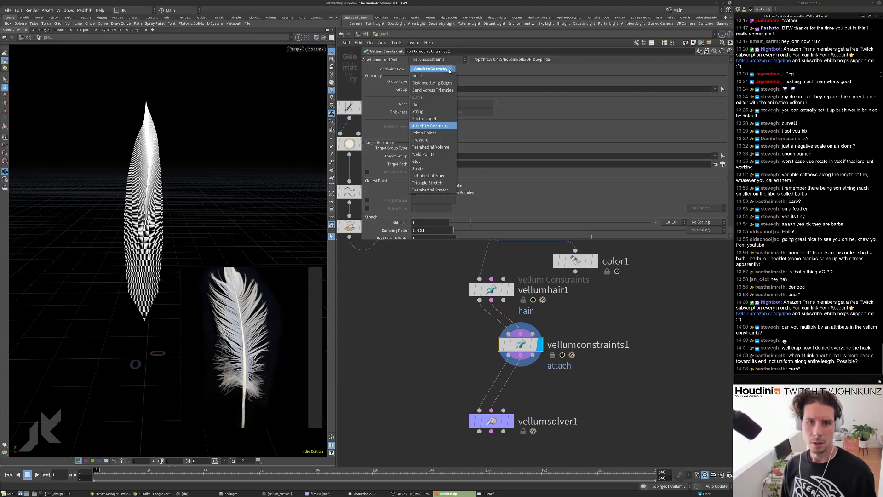
Make vellumconstraints1 a Pin to Target constraint with Soft pins and Match Animation on.
{"action": "left_click", "coordinate": [438, 119]}
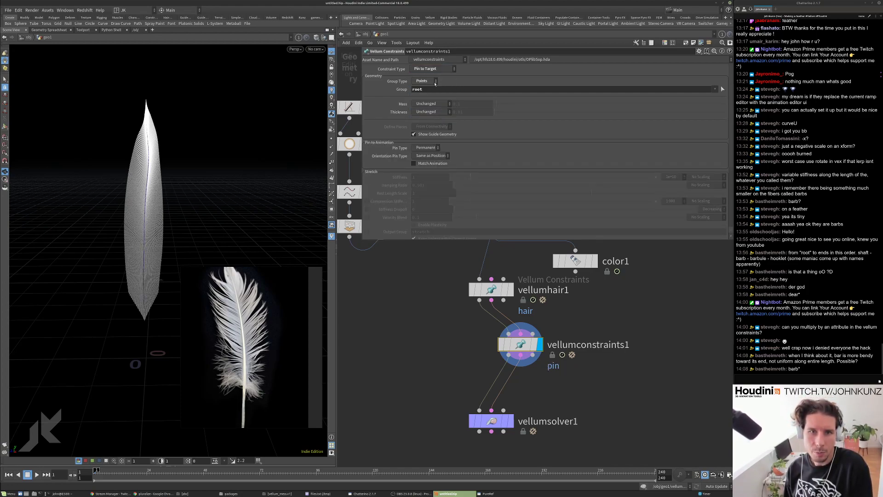
{"action": "left_click", "coordinate": [430, 148]}
{"action": "left_click", "coordinate": [430, 147]}
{"action": "left_click", "coordinate": [430, 148]}
{"action": "left_click", "coordinate": [430, 171]}
{"action": "left_click", "coordinate": [415, 163]}
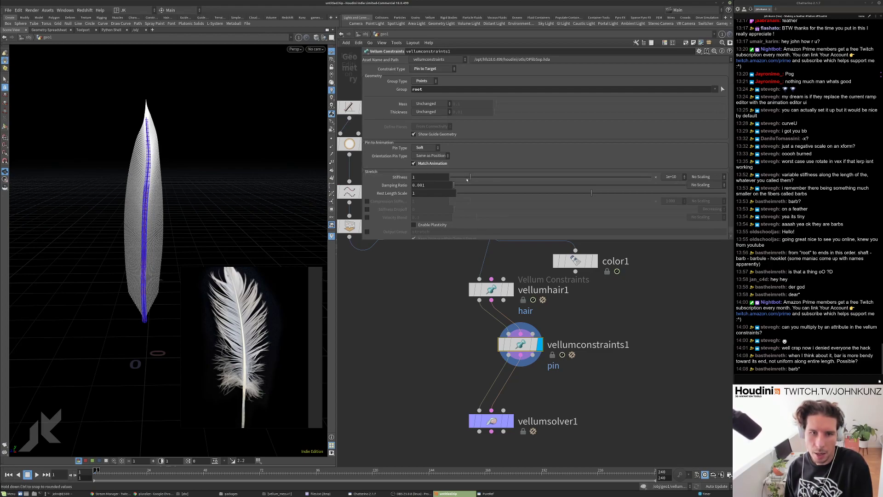
Compare against vellumhair1's settings and lay the nodes out in a straight column.
{"action": "left_click", "coordinate": [491, 290]}
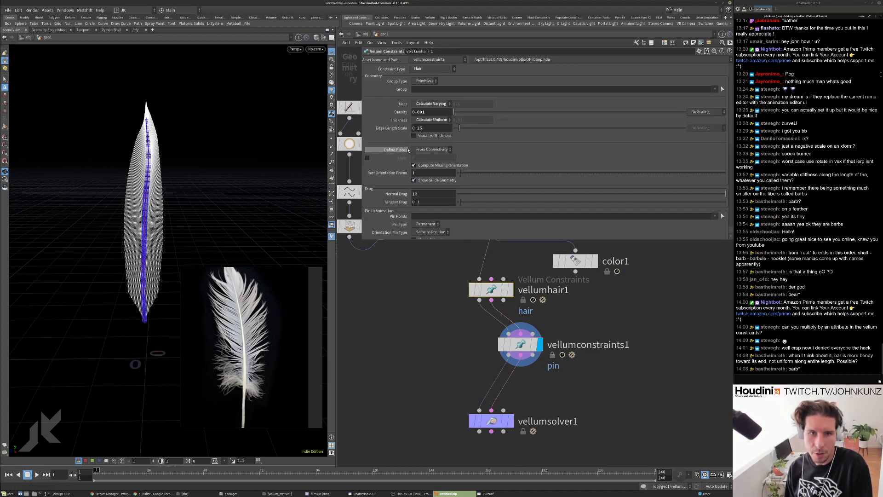
{"action": "scroll", "coordinate": [403, 177], "scroll_direction": "down", "scroll_amount": 3}
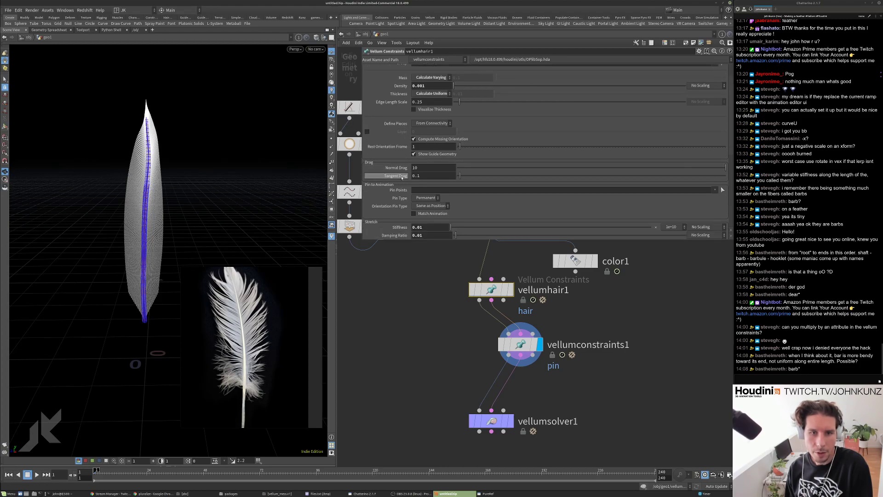
{"action": "scroll", "coordinate": [401, 184], "scroll_direction": "up", "scroll_amount": 3}
{"action": "scroll", "coordinate": [400, 193], "scroll_direction": "down", "scroll_amount": 3}
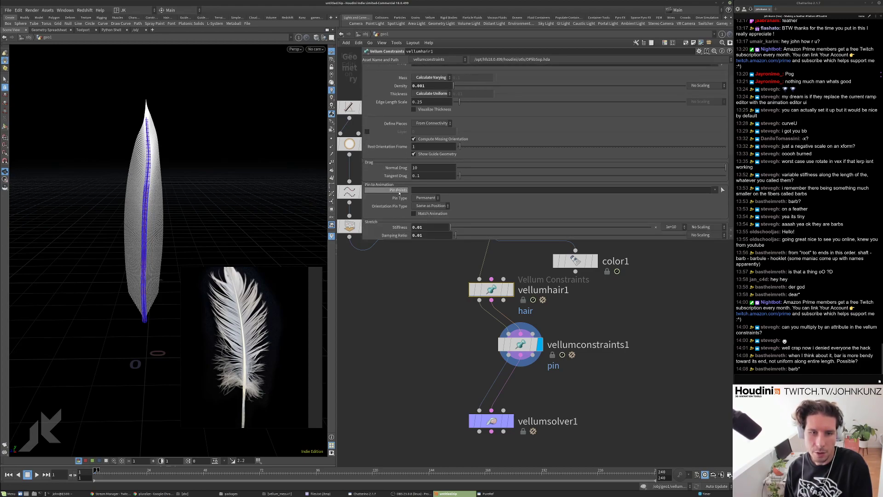
{"action": "scroll", "coordinate": [396, 178], "scroll_direction": "down", "scroll_amount": 4}
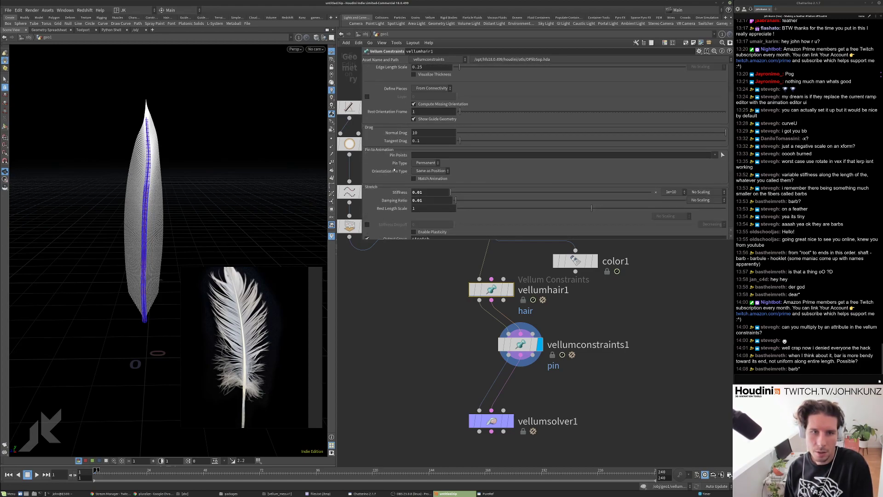
{"action": "scroll", "coordinate": [407, 191], "scroll_direction": "down", "scroll_amount": 1}
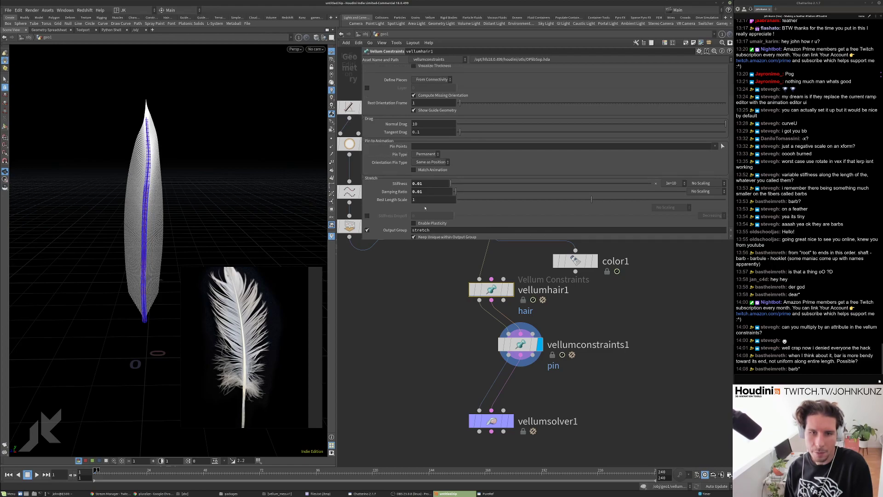
{"action": "key", "text": "l"}
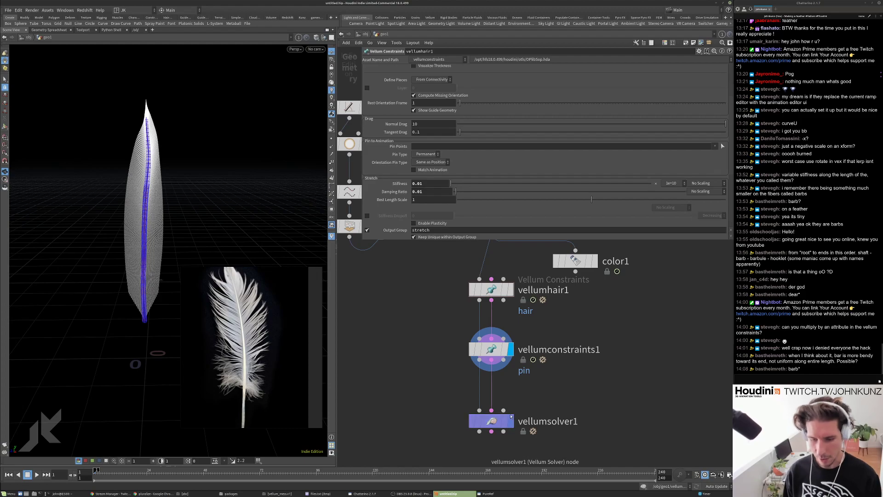
Display vellumsolver1 and play the feather simulation, then reset to frame 1.
{"action": "left_click", "coordinate": [511, 421]}
{"action": "left_click", "coordinate": [504, 420]}
{"action": "key", "text": "Up"}
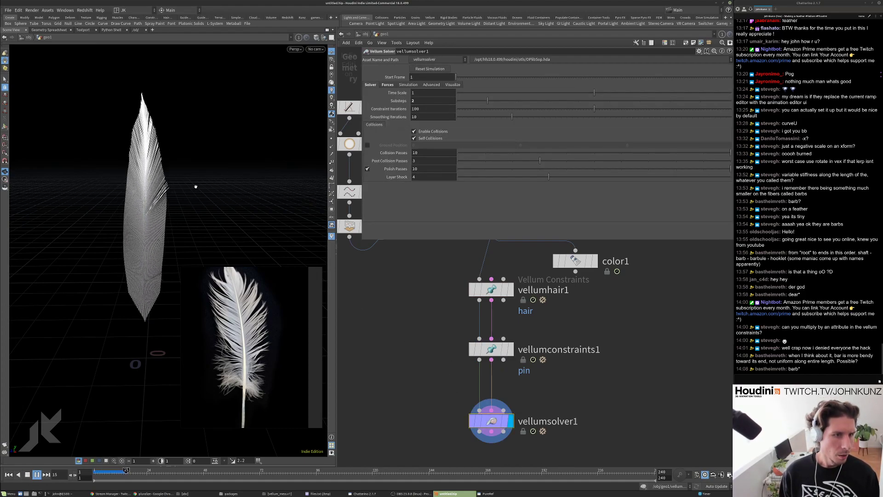
{"action": "key", "text": "ctrl+Up"}
Leave the pin Stretch Stiffness at 1 and display the color1 node.
{"action": "left_click", "coordinate": [491, 349]}
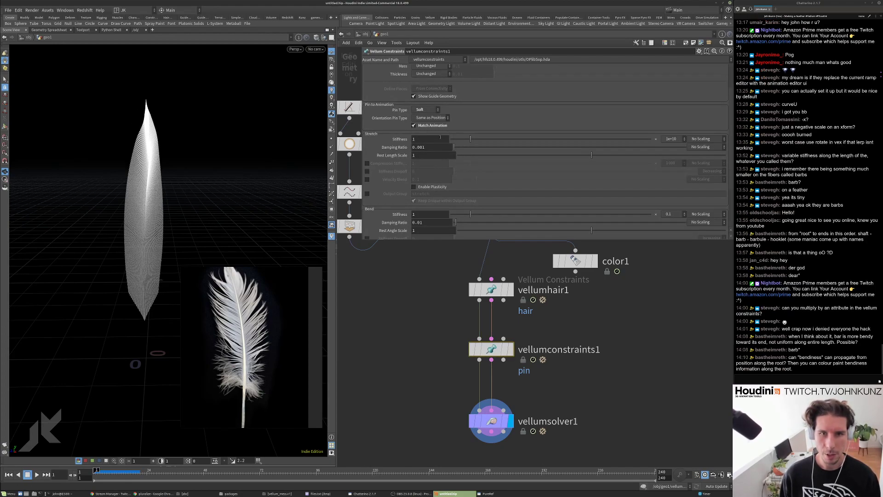
{"action": "left_click", "coordinate": [440, 137]}
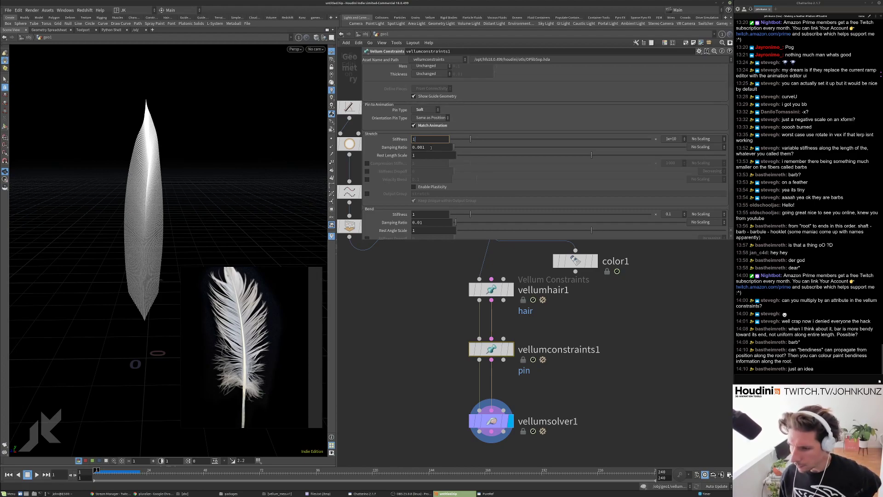
{"action": "key", "text": "Return"}
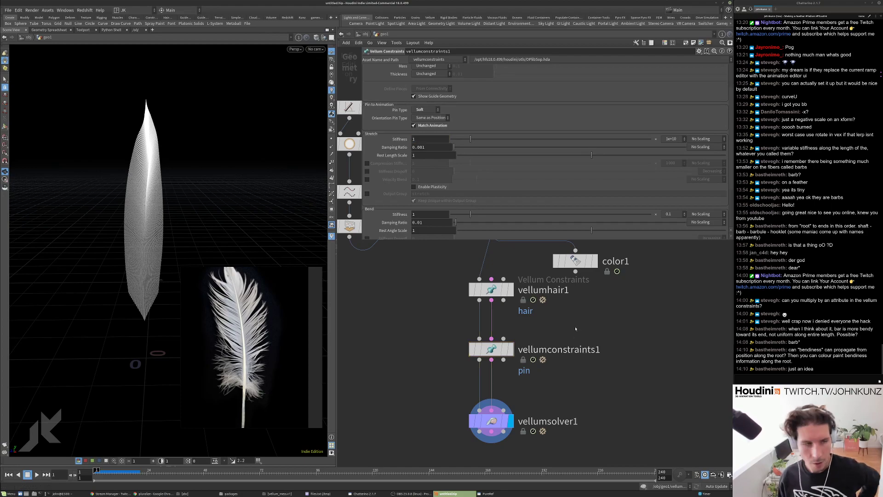
{"action": "middle_click_drag", "start_coordinate": [505, 313], "coordinate": [527, 343]}
{"action": "left_click", "coordinate": [617, 290]}
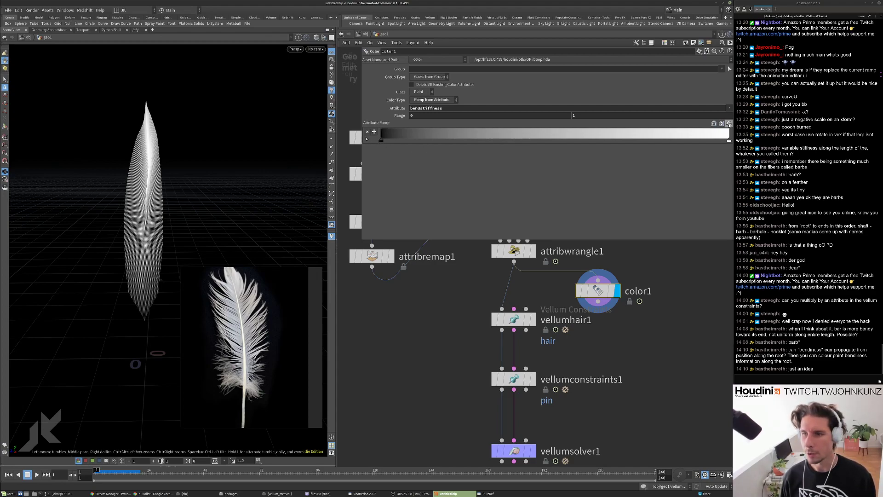
Apply the Infra-Red preset to color1's ramp and inspect the feather's rainbow bendstiffness colours.
{"action": "left_click", "coordinate": [729, 124]}
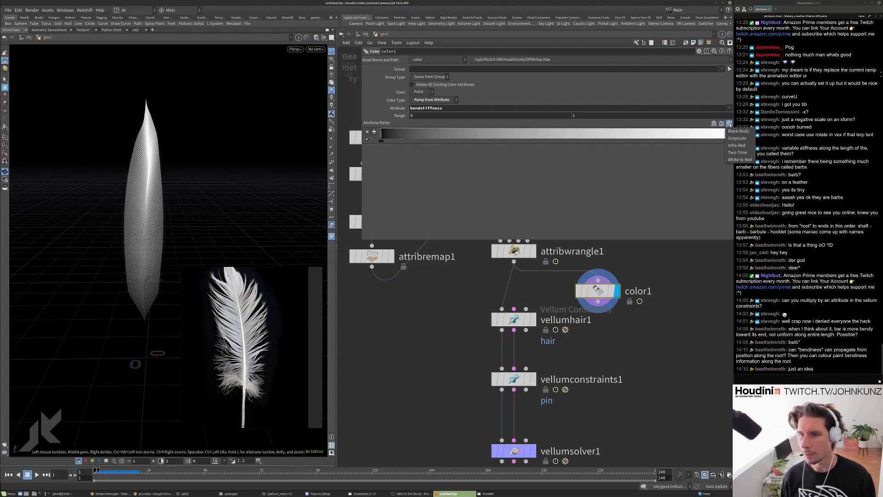
{"action": "left_click", "coordinate": [738, 145]}
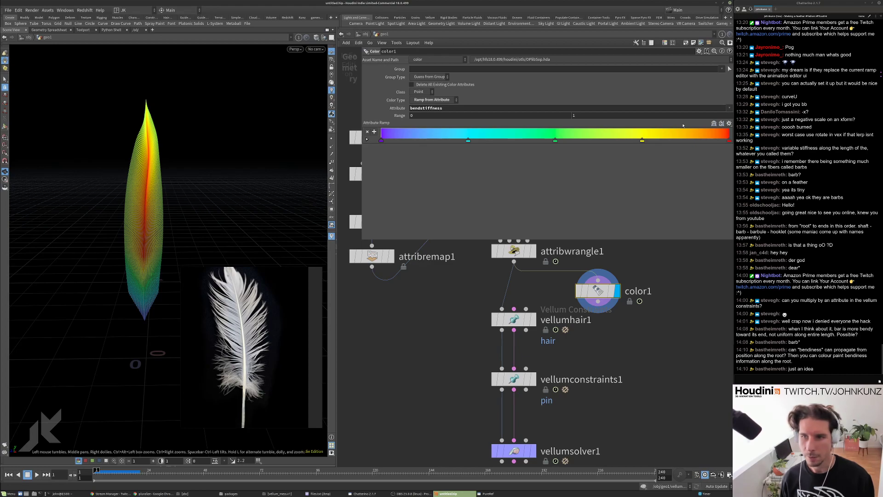
{"action": "left_click_drag", "start_coordinate": [150, 133], "coordinate": [183, 144]}
{"action": "scroll", "coordinate": [413, 266], "scroll_direction": "down", "scroll_amount": 3}
{"action": "middle_click_drag", "start_coordinate": [413, 266], "coordinate": [424, 305]}
{"action": "left_click", "coordinate": [405, 309]}
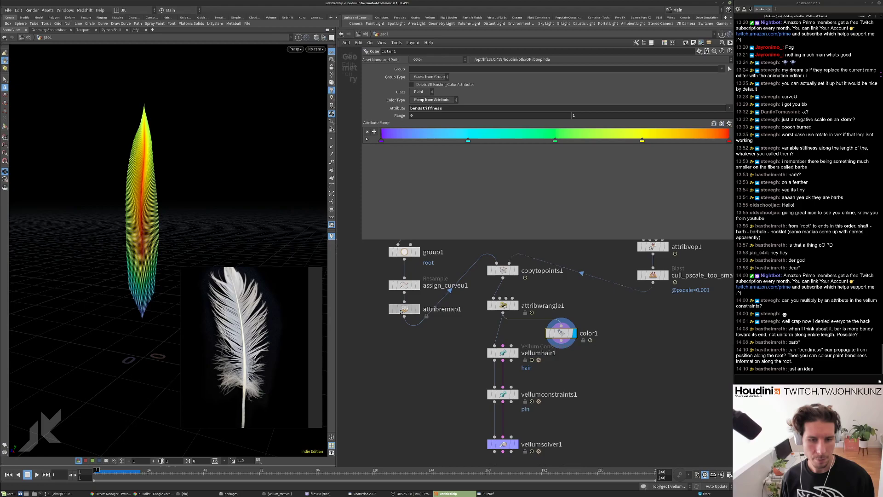
{"action": "left_click_drag", "start_coordinate": [626, 143], "coordinate": [594, 179]}
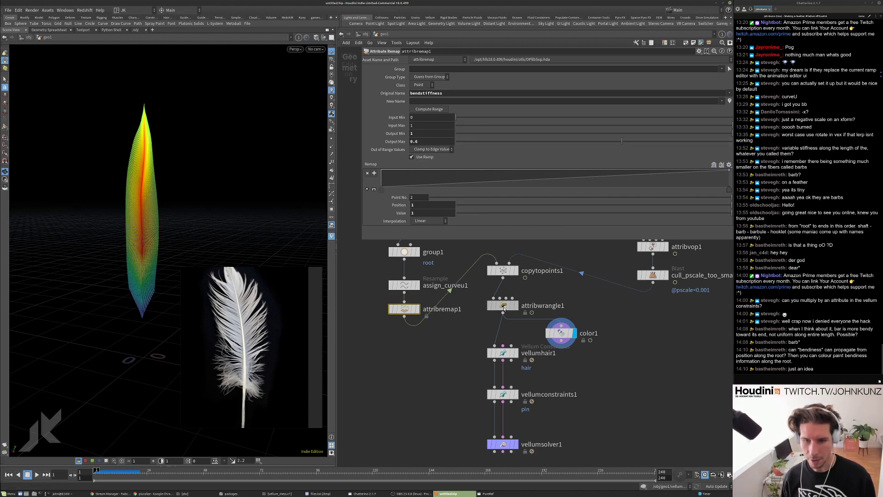
Rename attribremap1 to stiffness_along_barb.
{"action": "left_click", "coordinate": [503, 307]}
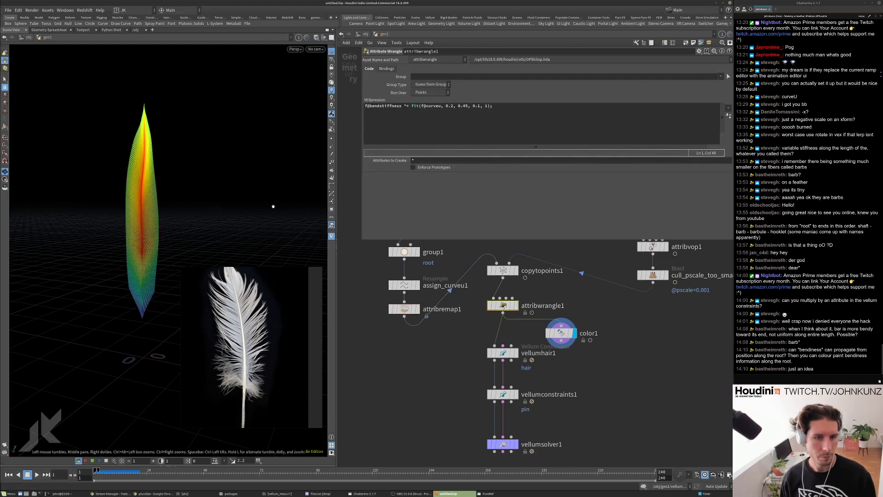
{"action": "left_click", "coordinate": [411, 306]}
{"action": "scroll", "coordinate": [436, 313], "scroll_direction": "up", "scroll_amount": 2}
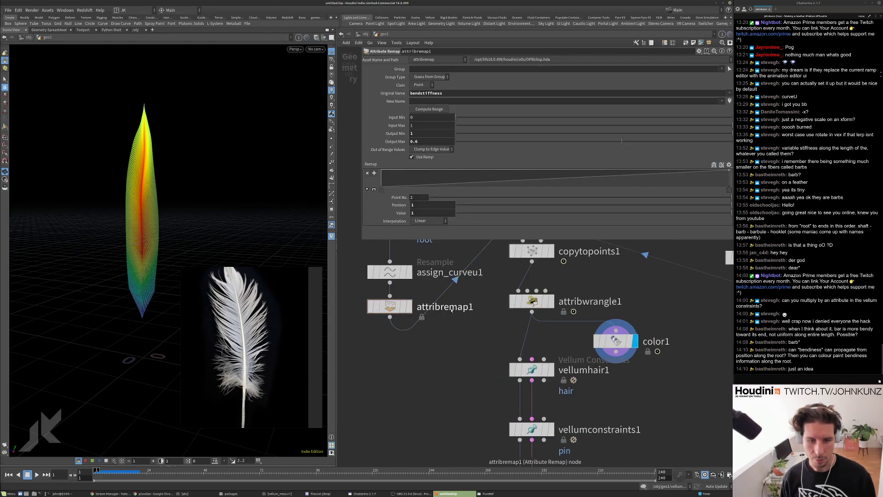
{"action": "double_click", "coordinate": [450, 307]}
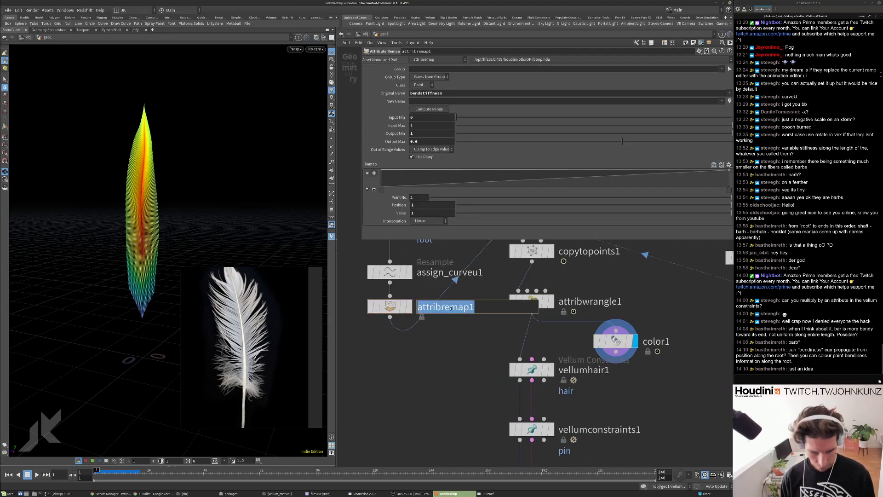
{"action": "type", "text": "stiffne"}
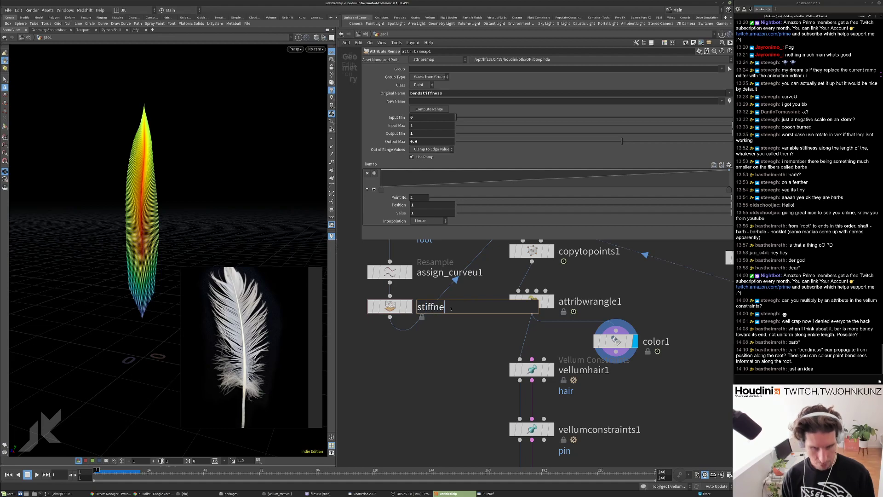
{"action": "type", "text": "ss_along_ba"}
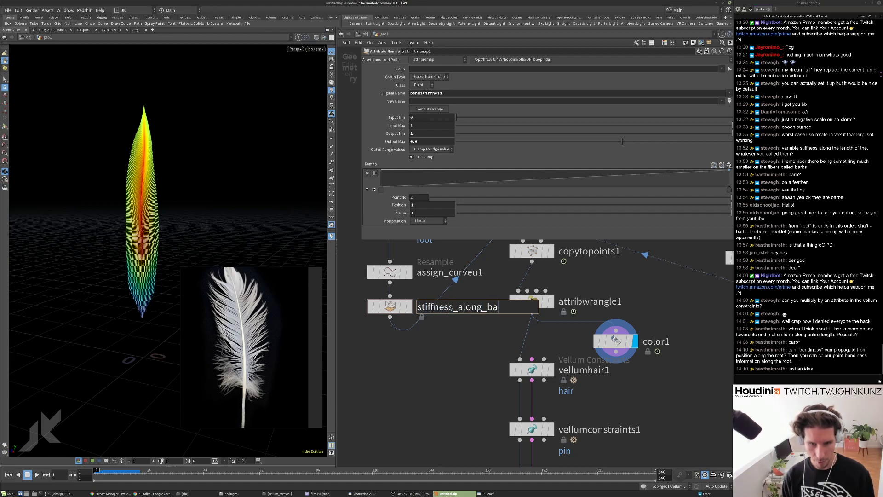
{"action": "type", "text": "rb"}
{"action": "key", "text": "Return"}
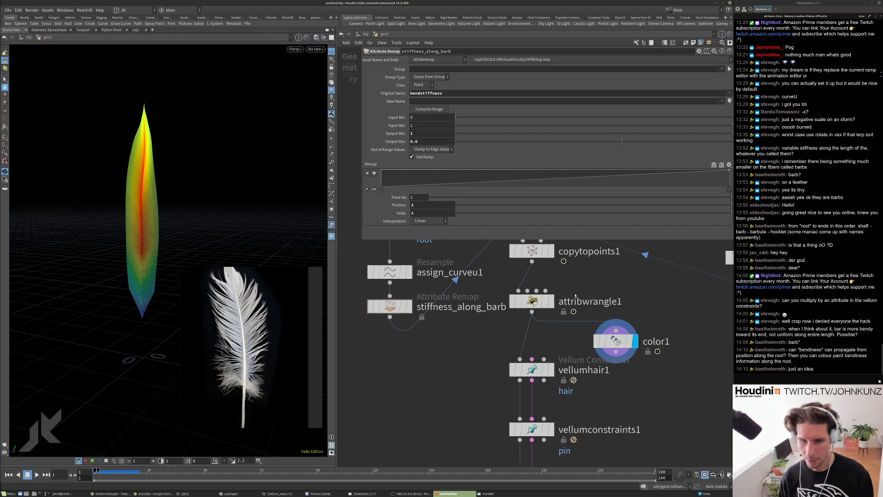
Rename attribwrangle1 to stiffness_along_shaft.
{"action": "left_click", "coordinate": [547, 308]}
{"action": "double_click", "coordinate": [576, 302]}
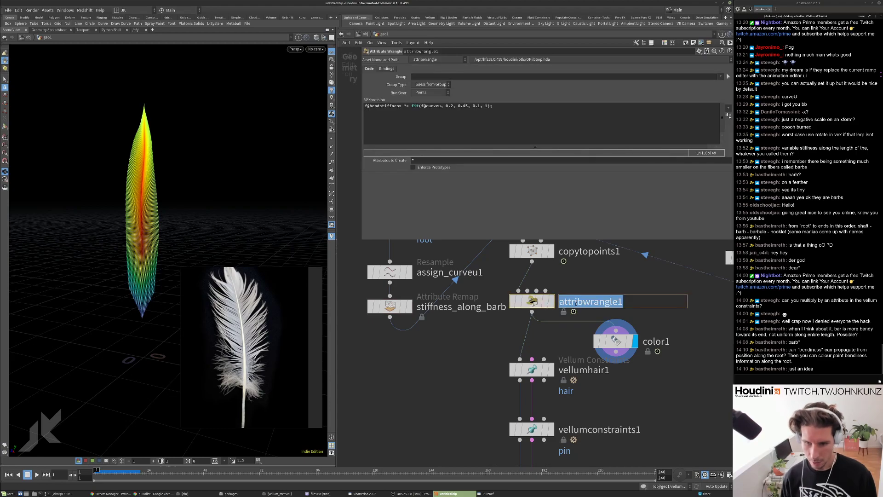
{"action": "type", "text": "stiff"}
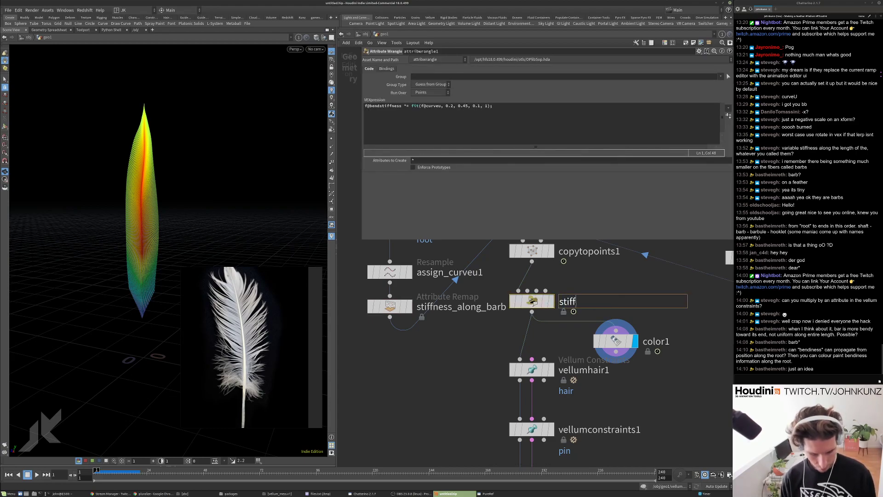
{"action": "type", "text": "ness_along_"}
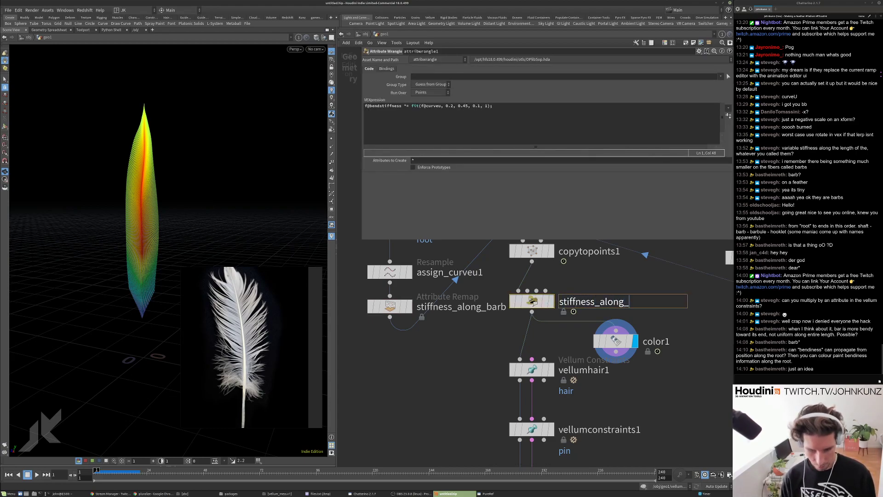
{"action": "type", "text": "shaft"}
{"action": "key", "text": "Return"}
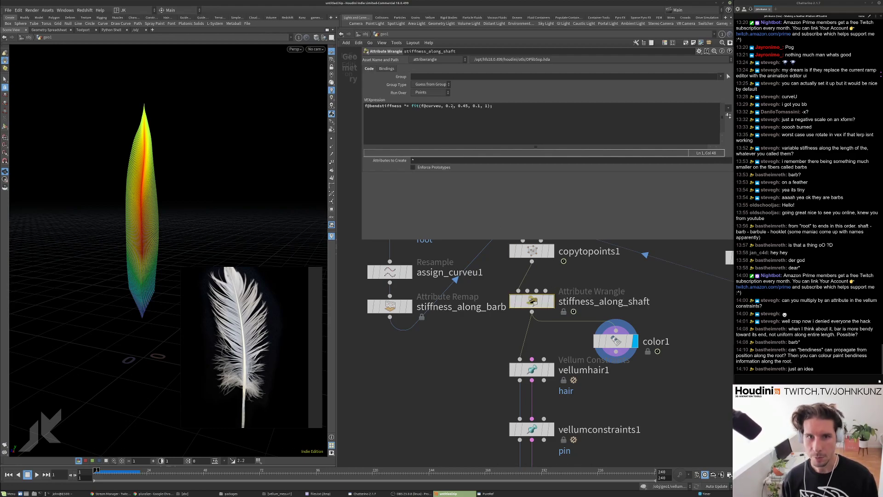
{"action": "left_click", "coordinate": [480, 106]}
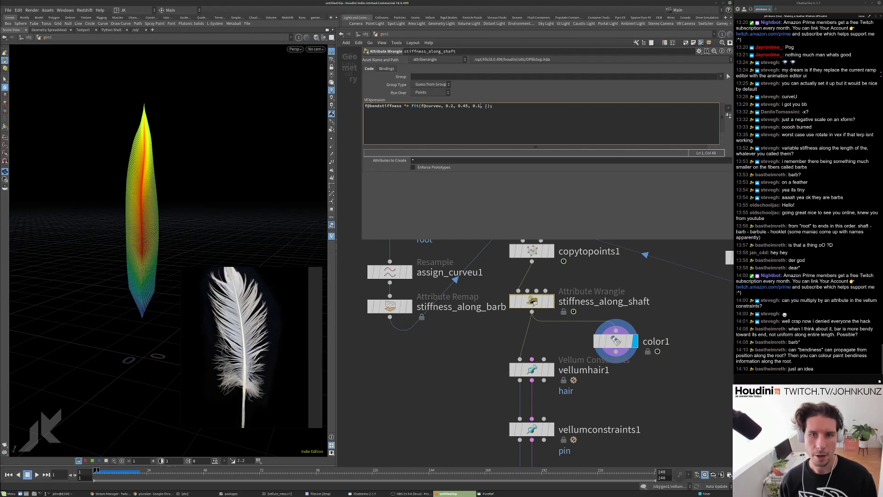
Change the wrangle's curveu fit range to 0.12–0.145 and bypass vellumconstraints1.
{"action": "type", "text": "1"}
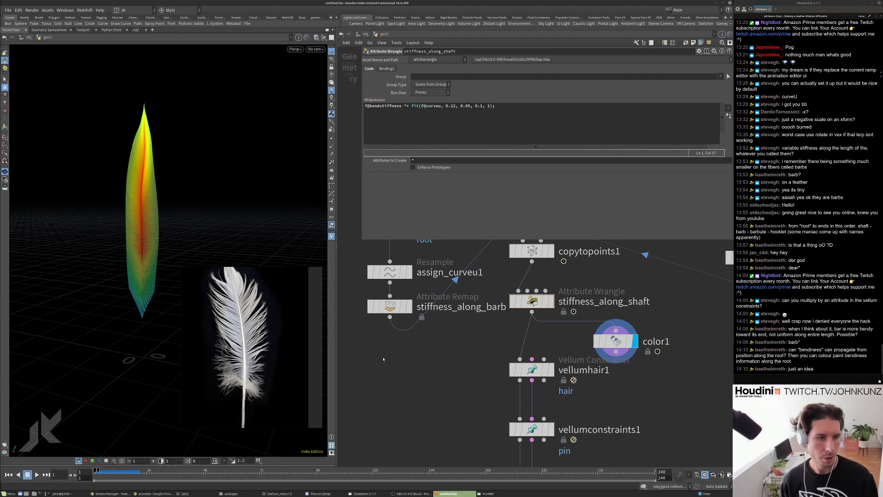
{"action": "left_click", "coordinate": [465, 106]}
{"action": "type", "text": "1"}
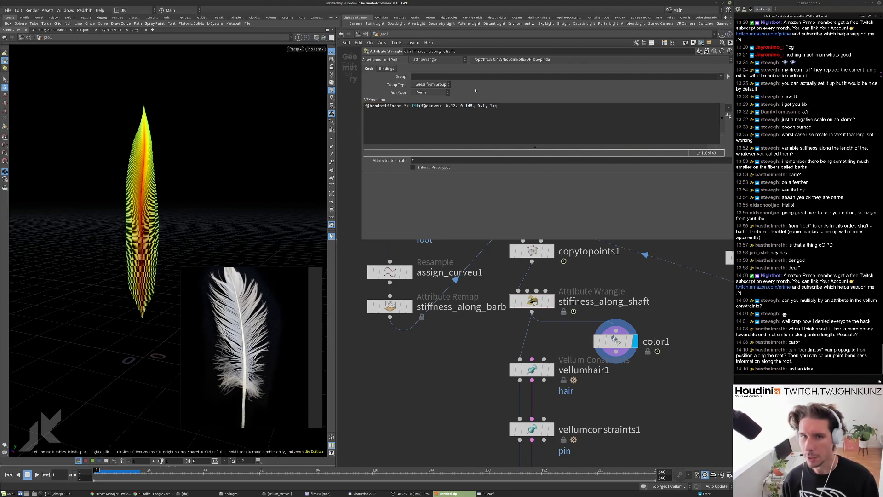
{"action": "scroll", "coordinate": [557, 318], "scroll_direction": "down", "scroll_amount": 3}
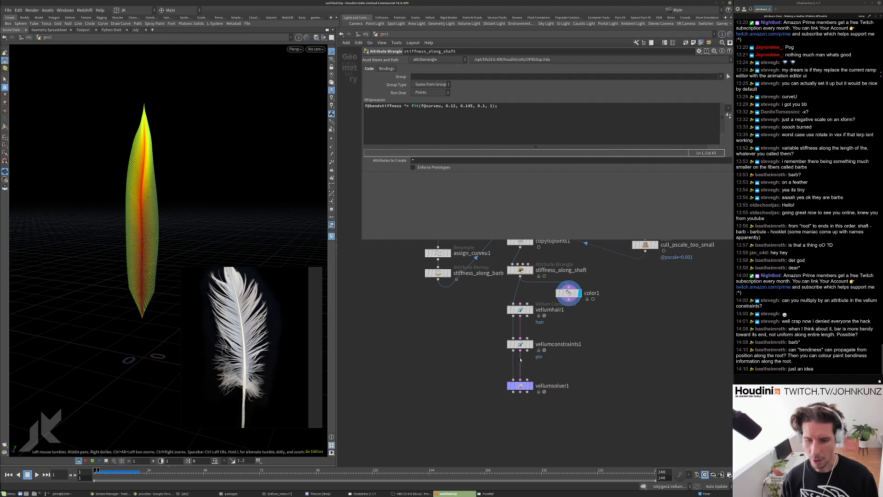
{"action": "scroll", "coordinate": [528, 331], "scroll_direction": "up", "scroll_amount": 2}
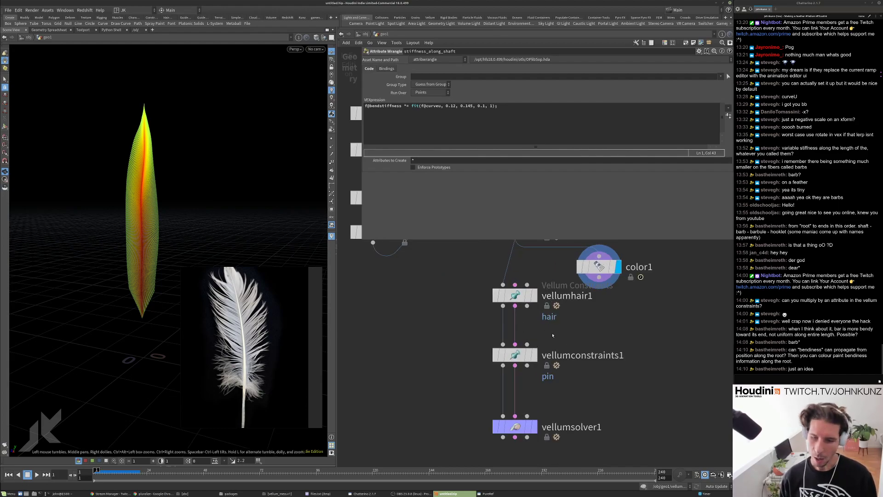
{"action": "left_click", "coordinate": [496, 355]}
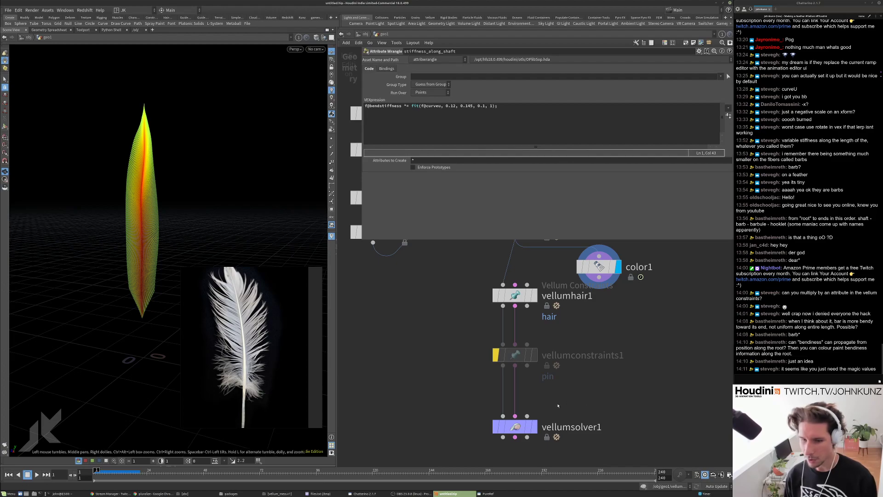
Display vellumsolver1 in the viewport and play the feather simulation back from frame 1.
{"action": "left_click", "coordinate": [532, 426]}
{"action": "left_click", "coordinate": [515, 426]}
{"action": "key", "text": "Up"}
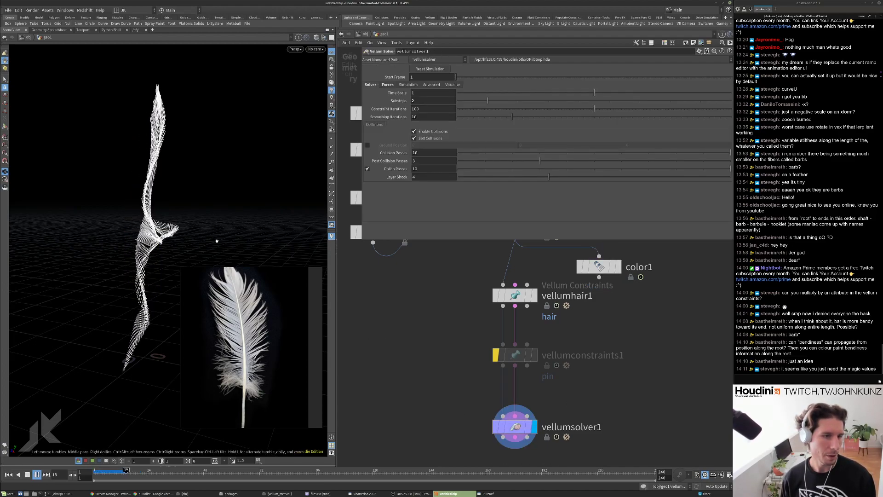
{"action": "key", "text": "ctrl+Up"}
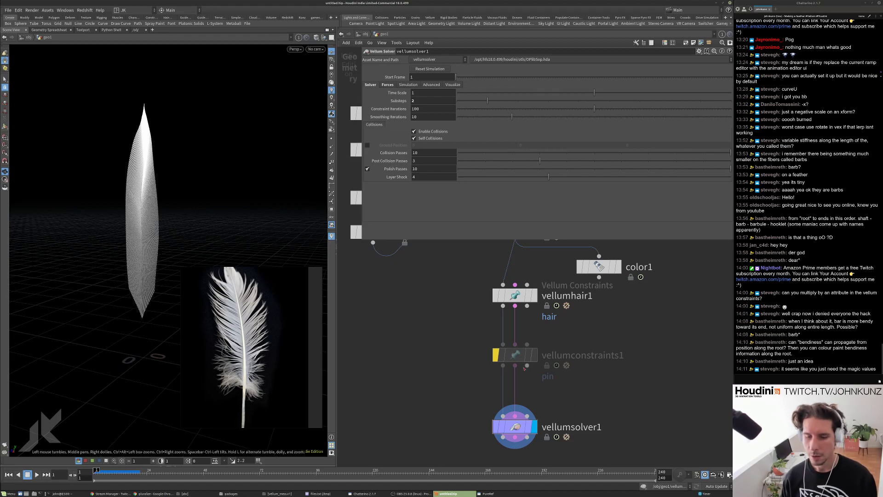
Pin vellumhair1's root points using the Permanent pin type.
{"action": "left_click", "coordinate": [514, 295]}
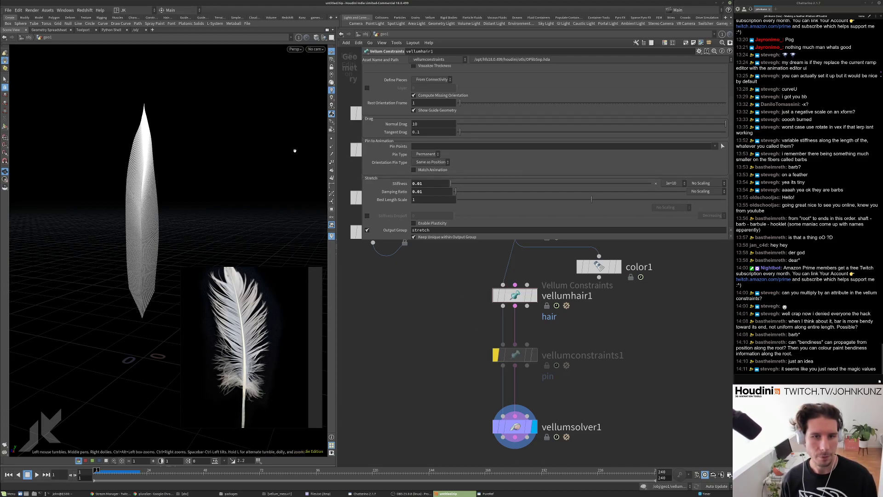
{"action": "left_click", "coordinate": [442, 154]}
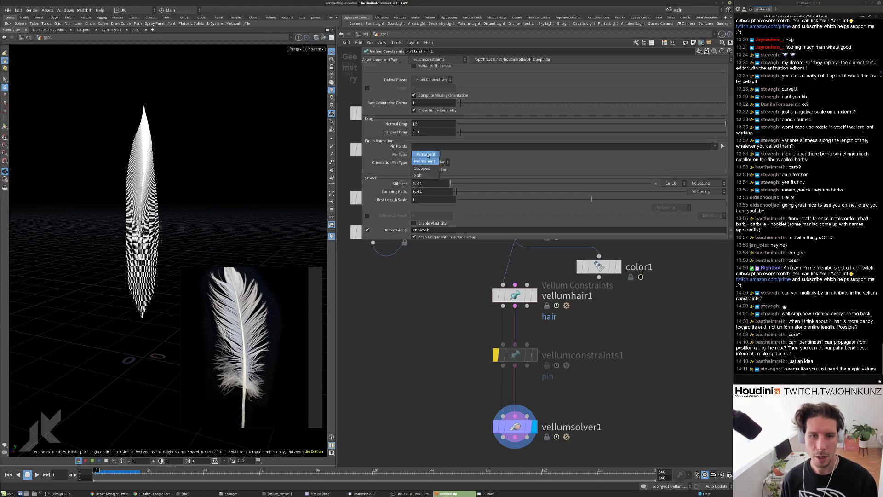
{"action": "left_click", "coordinate": [426, 155]}
{"action": "left_click", "coordinate": [715, 146]}
{"action": "left_click", "coordinate": [717, 156]}
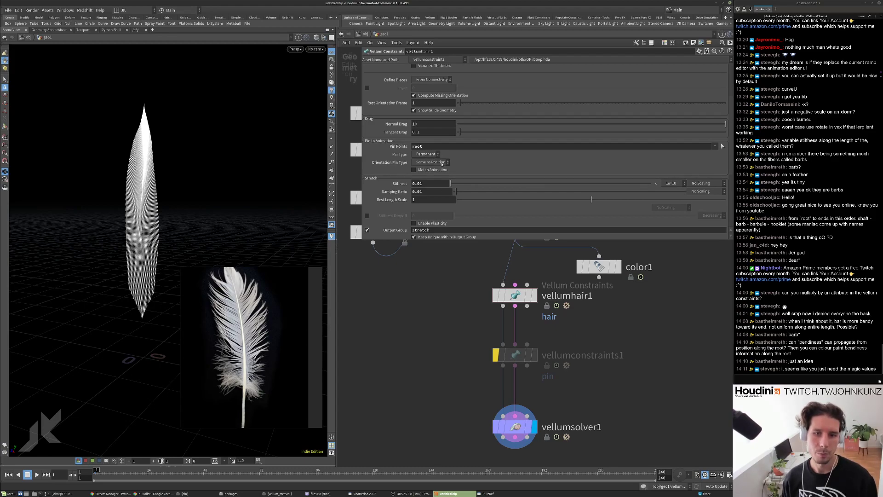
Play the simulation with roots pinned and Match Animation turned on, then rewind.
{"action": "key", "text": "Up"}
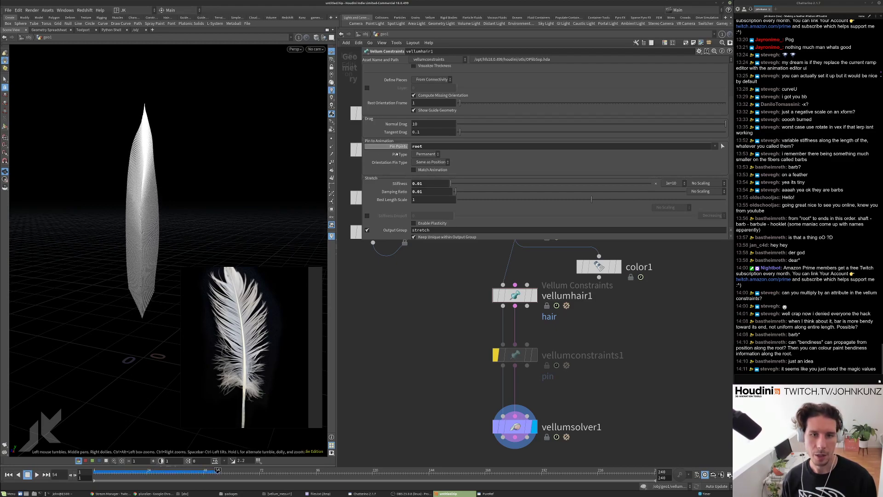
{"action": "left_click", "coordinate": [414, 170]}
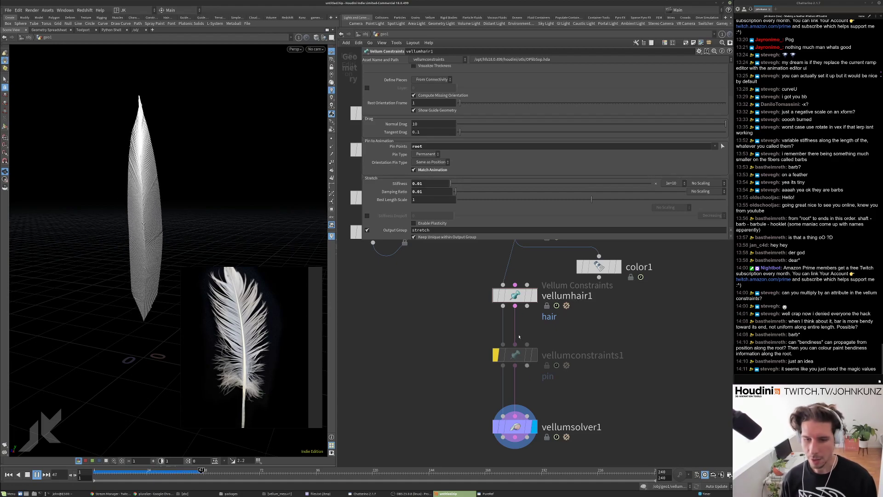
{"action": "left_click_drag", "start_coordinate": [152, 161], "coordinate": [180, 174]}
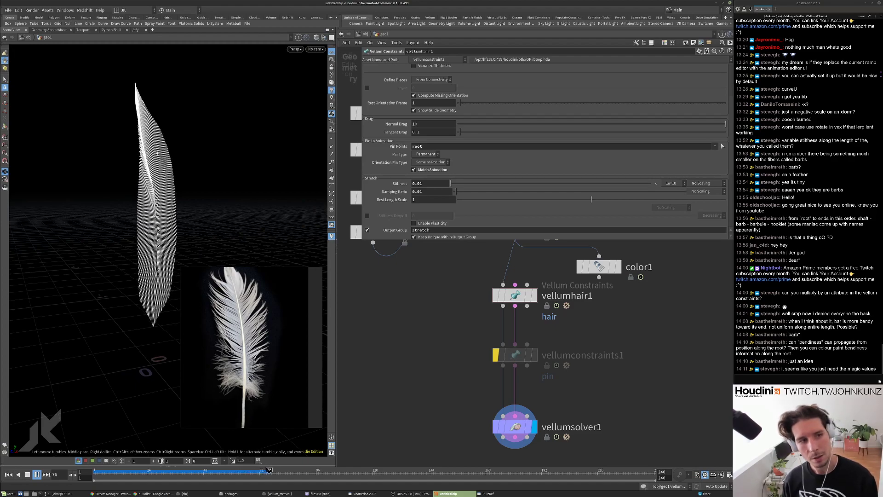
{"action": "key", "text": "ctrl+Up"}
Turn Match Animation off, clear the root pin points, and re-enable vellumconstraints1.
{"action": "left_click", "coordinate": [420, 171]}
{"action": "double_click", "coordinate": [448, 146]}
{"action": "key", "text": "BackSpace"}
{"action": "left_click", "coordinate": [503, 356]}
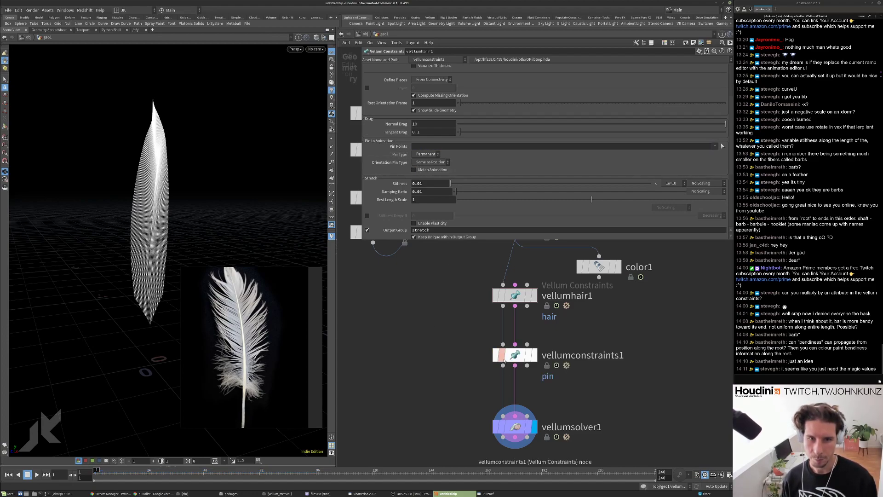
Review vellumconstraints1's settings and bring the upper feather nodes into view.
{"action": "left_click", "coordinate": [509, 360]}
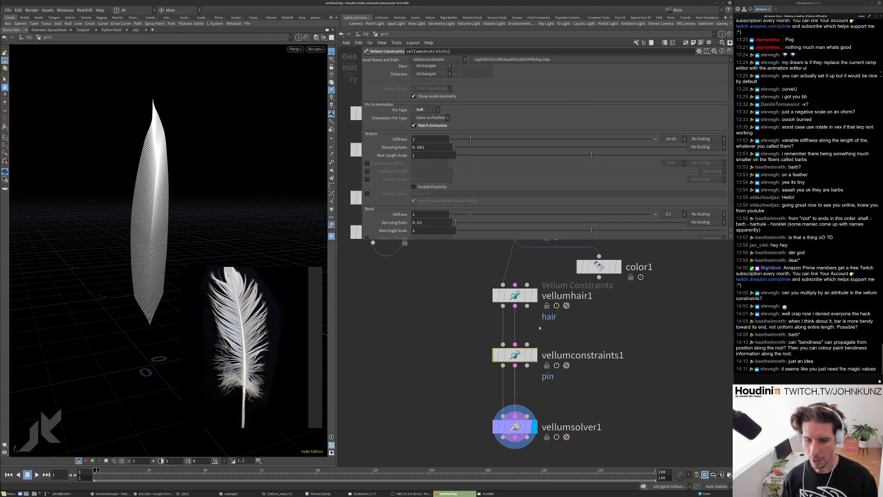
{"action": "scroll", "coordinate": [524, 322], "scroll_direction": "down", "scroll_amount": 3}
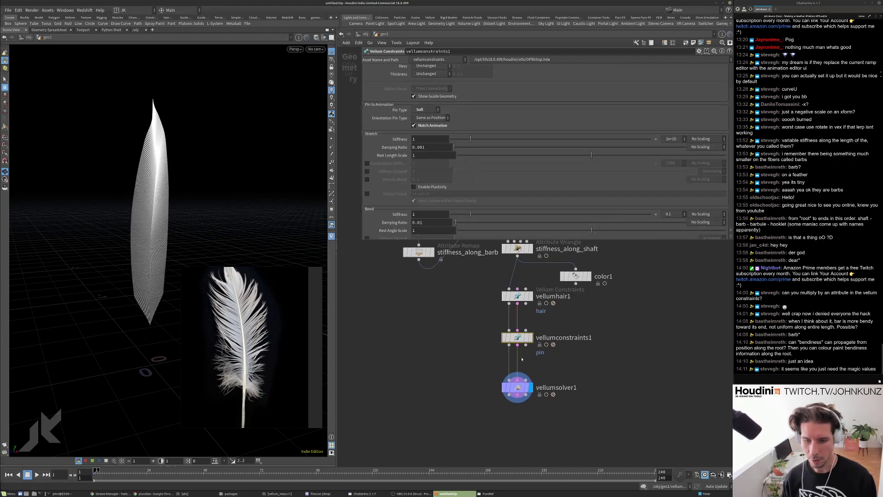
{"action": "right_click", "coordinate": [506, 336]}
{"action": "key", "text": "Escape"}
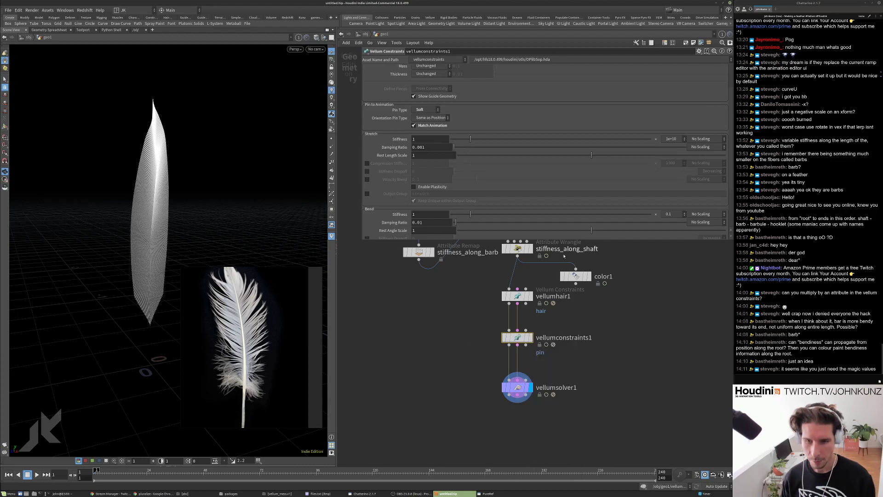
{"action": "middle_click_drag", "start_coordinate": [595, 329], "coordinate": [589, 355]}
Try placing a For-Each Number block in the network, then undo it.
{"action": "right_click", "coordinate": [579, 391]}
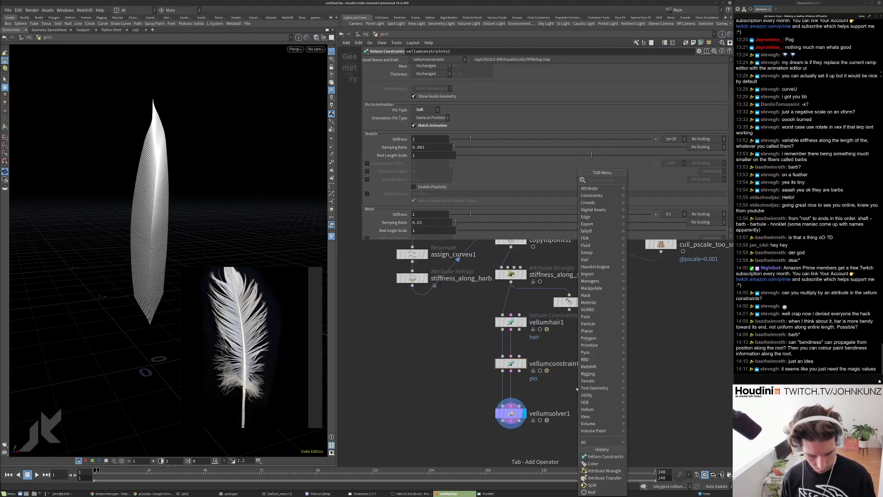
{"action": "left_click", "coordinate": [649, 184]}
{"action": "left_click", "coordinate": [546, 374]}
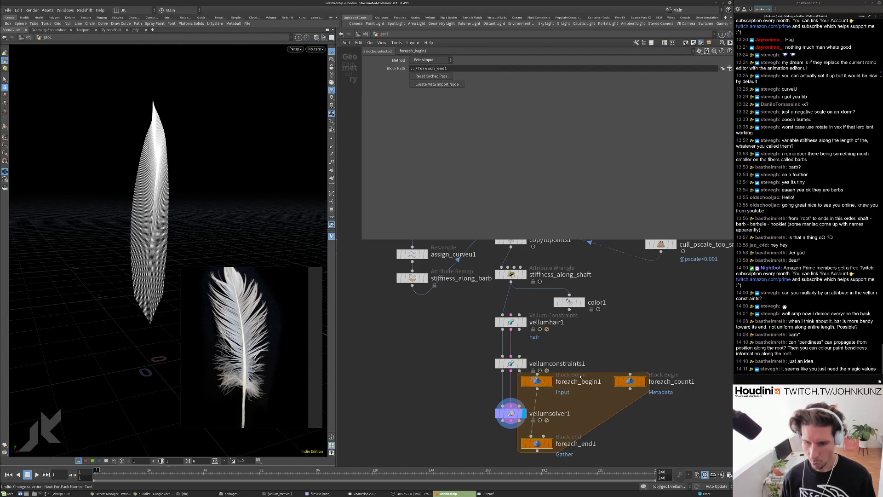
{"action": "key", "text": "ctrl+z"}
Add a Null node on the wire above vellumsolver1 and check its geometry info.
{"action": "key", "text": "Tab"}
{"action": "type", "text": "nu"}
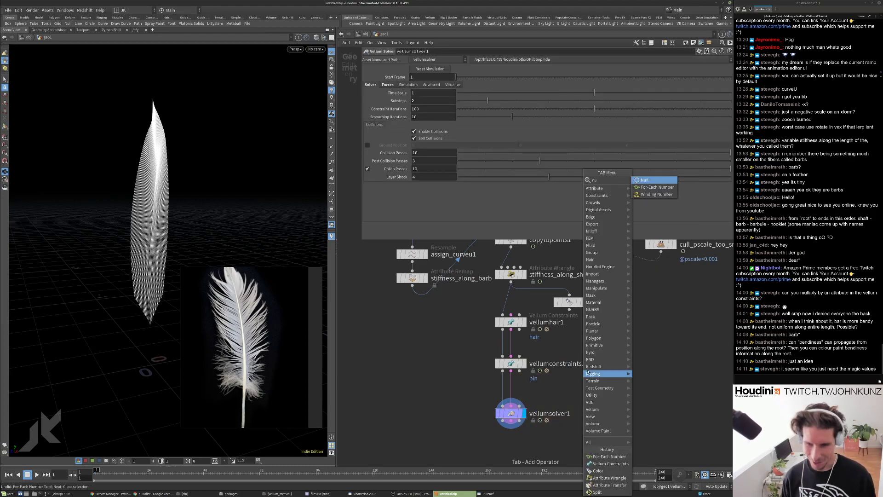
{"action": "left_click", "coordinate": [644, 180]}
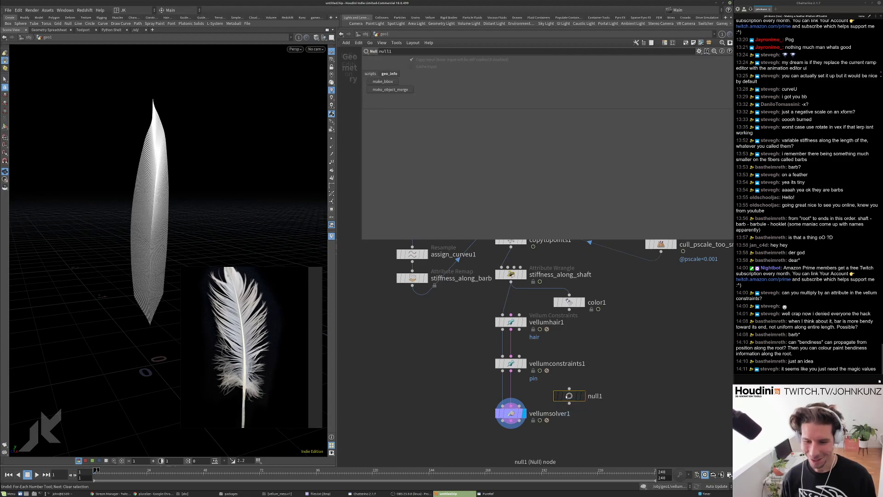
{"action": "left_click", "coordinate": [538, 389]}
{"action": "middle_click", "coordinate": [540, 389]}
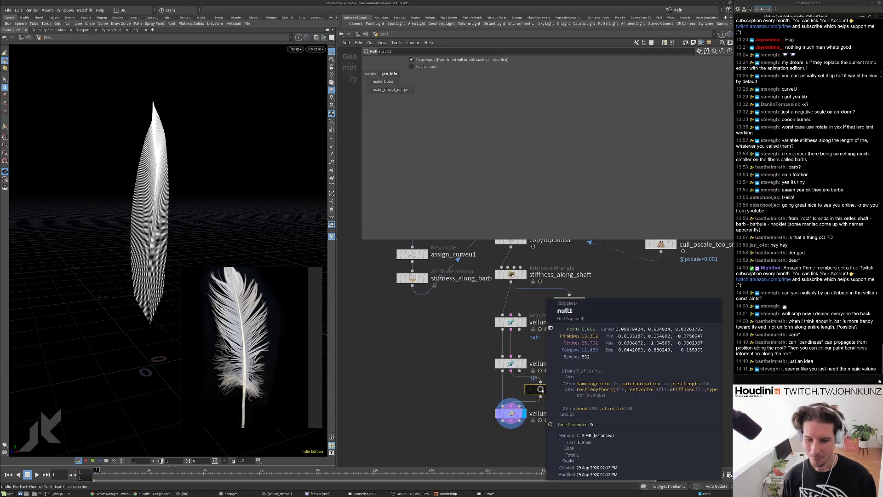
Inspect null1's primitive attributes in a floating Geometry Spreadsheet.
{"action": "right_click", "coordinate": [541, 389]}
{"action": "left_click", "coordinate": [555, 391]}
{"action": "left_click_drag", "start_coordinate": [541, 358], "coordinate": [286, 125]}
{"action": "left_click", "coordinate": [287, 251]}
{"action": "left_click_drag", "start_coordinate": [373, 242], "coordinate": [415, 241]}
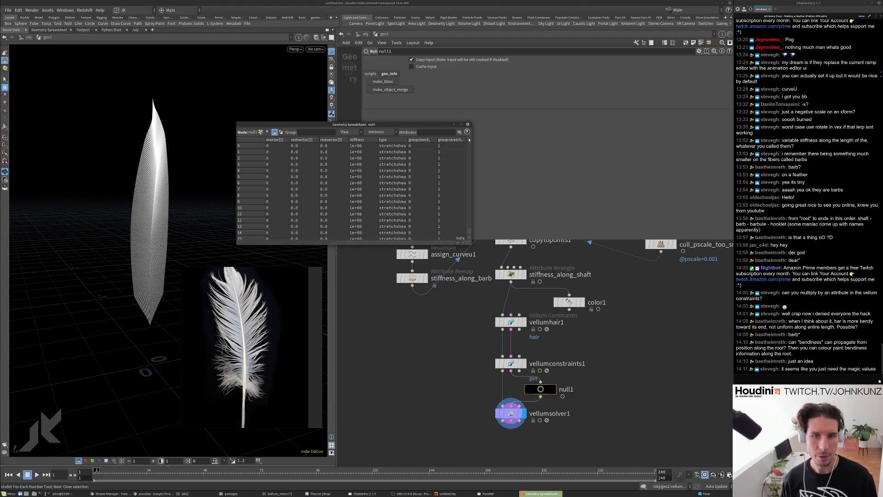
{"action": "left_click_drag", "start_coordinate": [469, 143], "coordinate": [462, 244]}
Close the spreadsheet and place null1 between vellumhair1 and vellumconstraints1.
{"action": "scroll", "coordinate": [459, 228], "scroll_direction": "up", "scroll_amount": 15}
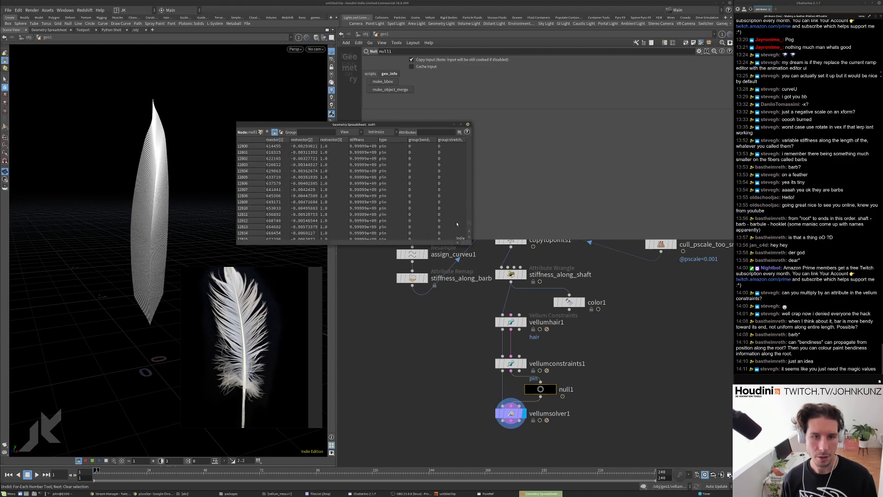
{"action": "scroll", "coordinate": [392, 157], "scroll_direction": "up", "scroll_amount": 2}
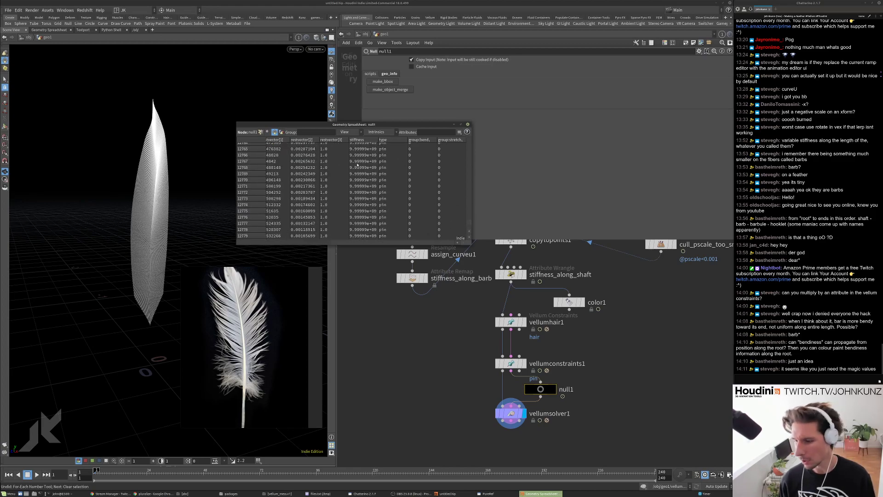
{"action": "left_click", "coordinate": [468, 125]}
{"action": "left_click_drag", "start_coordinate": [540, 381], "coordinate": [560, 344]}
{"action": "left_click", "coordinate": [511, 322]}
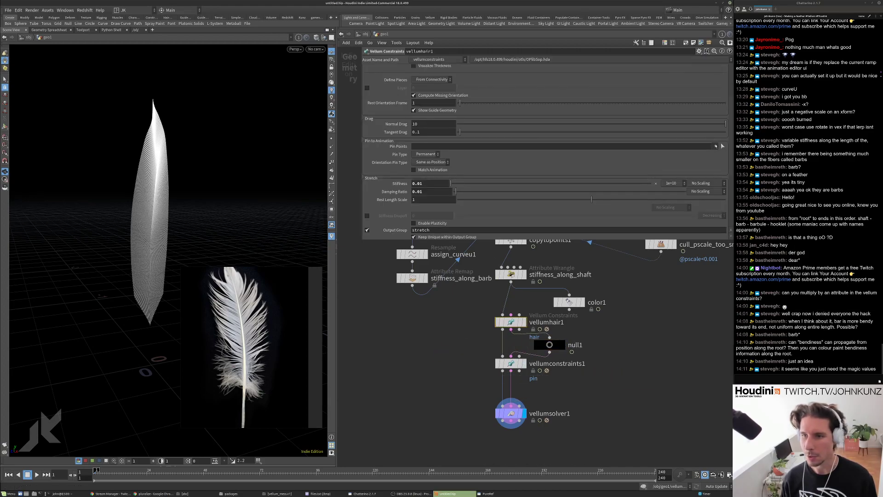
Pin vellumhair1's root points, then check null1's geometry in a spreadsheet.
{"action": "left_click", "coordinate": [716, 146]}
{"action": "left_click", "coordinate": [719, 154]}
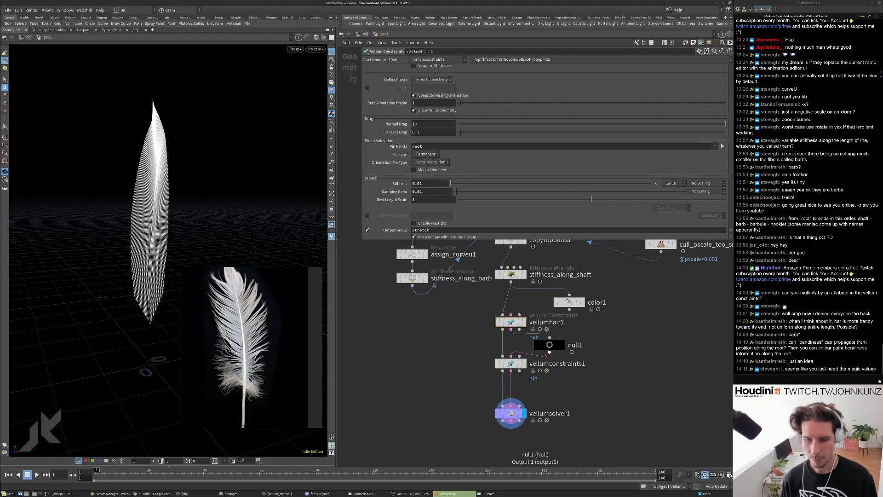
{"action": "left_click", "coordinate": [549, 346]}
{"action": "right_click", "coordinate": [548, 345]}
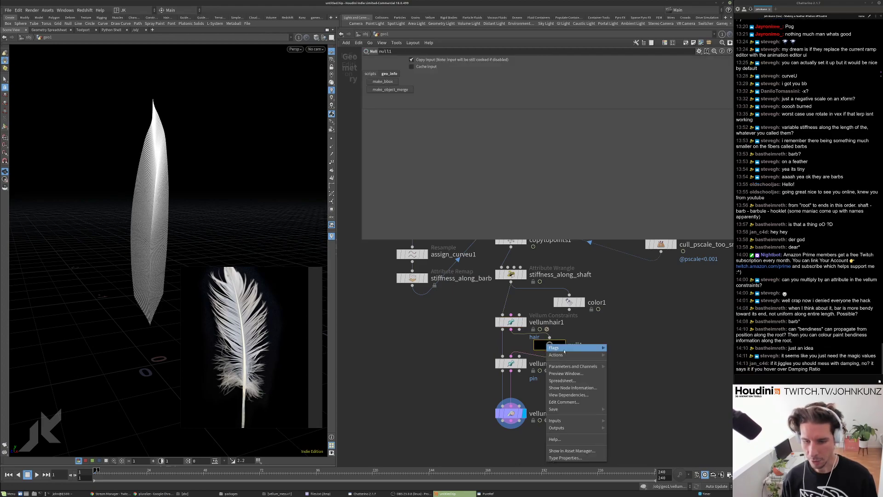
{"action": "left_click", "coordinate": [565, 381]}
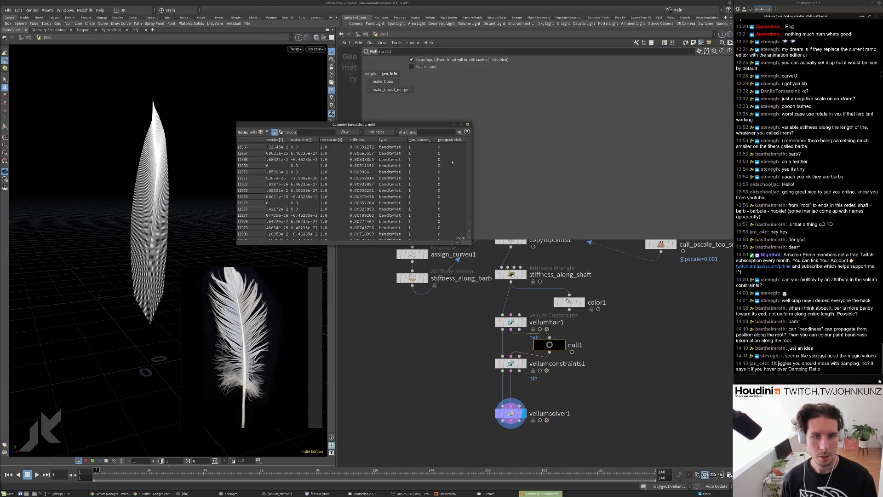
{"action": "left_click_drag", "start_coordinate": [470, 223], "coordinate": [462, 125]}
{"action": "left_click", "coordinate": [468, 124]}
Move null1 further left and reopen its Geometry Spreadsheet to review the attributes.
{"action": "left_click_drag", "start_coordinate": [547, 346], "coordinate": [483, 344]}
{"action": "right_click", "coordinate": [483, 345]}
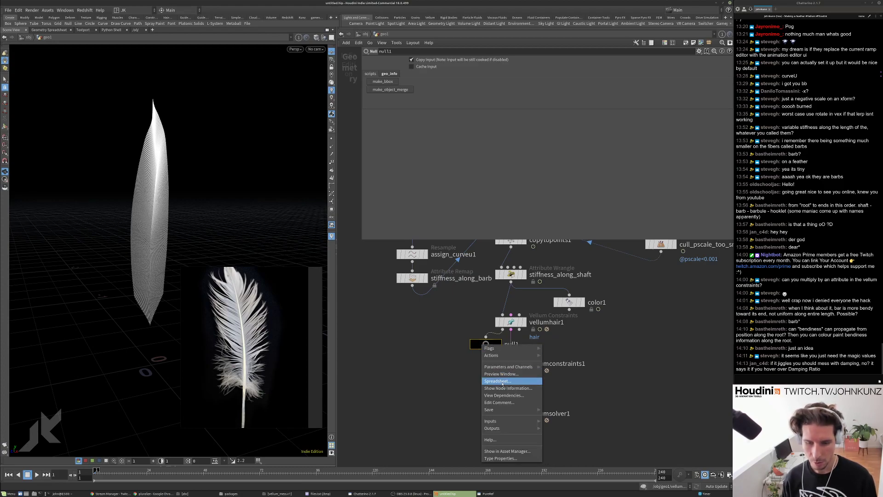
{"action": "left_click", "coordinate": [498, 381]}
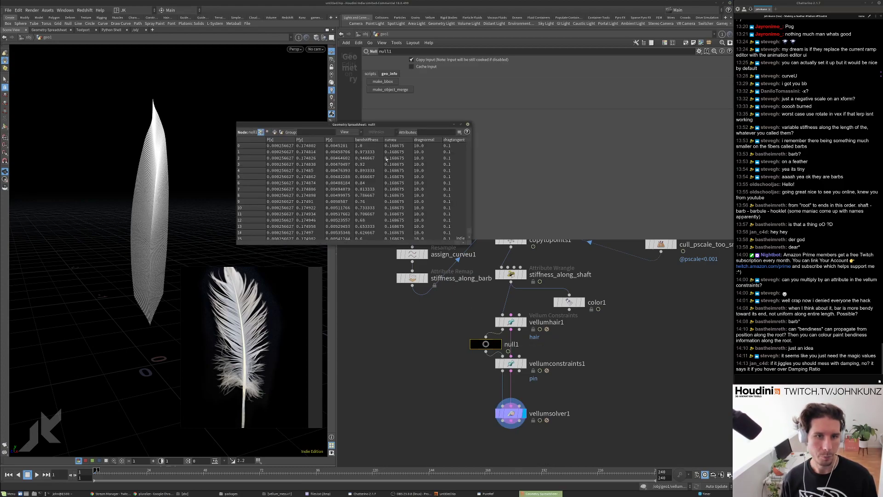
{"action": "scroll", "coordinate": [383, 173], "scroll_direction": "down", "scroll_amount": 5}
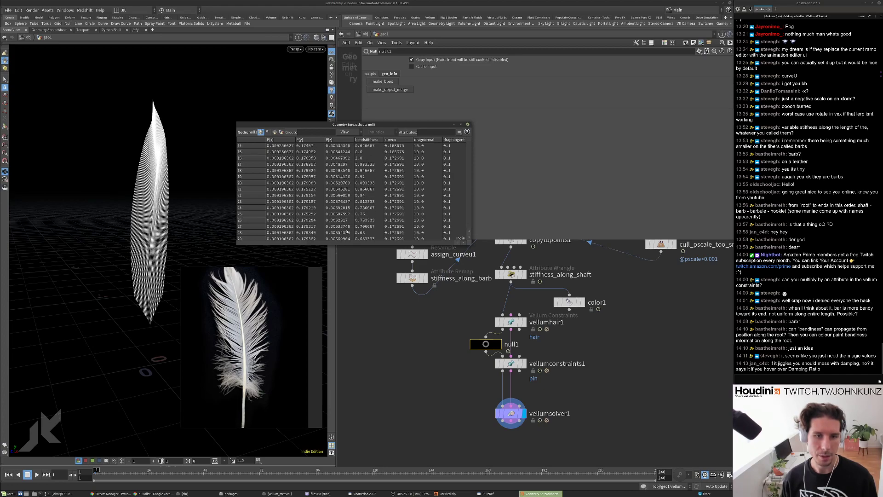
{"action": "left_click_drag", "start_coordinate": [303, 242], "coordinate": [364, 237]}
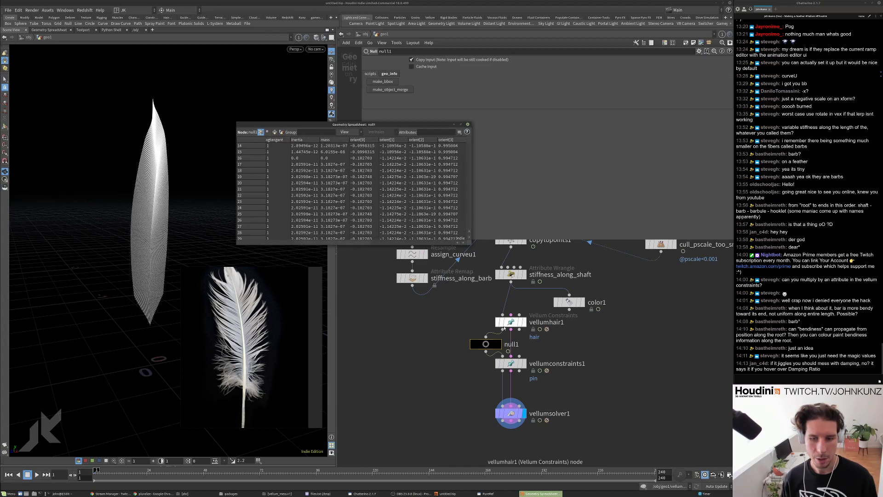
Show vellumhair1's constraint parameters and close the floating attribute spreadsheet.
{"action": "left_click", "coordinate": [516, 318]}
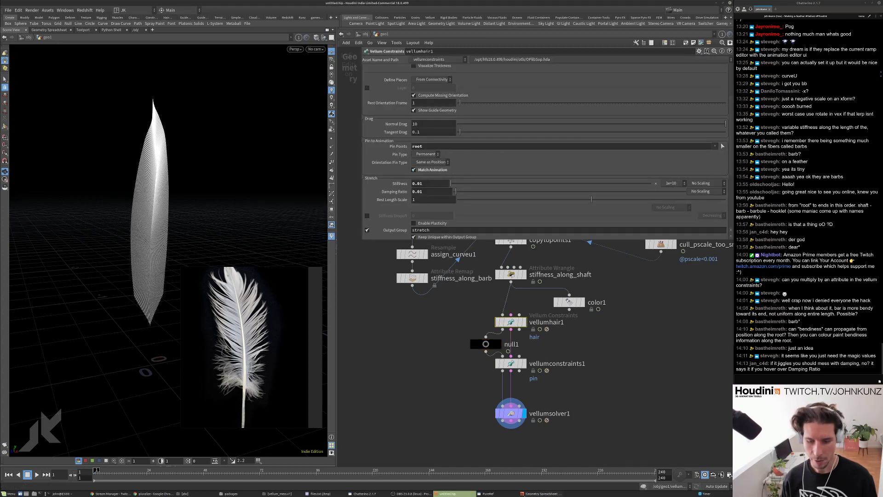
{"action": "left_click", "coordinate": [540, 493]}
{"action": "left_click_drag", "start_coordinate": [354, 243], "coordinate": [338, 243]}
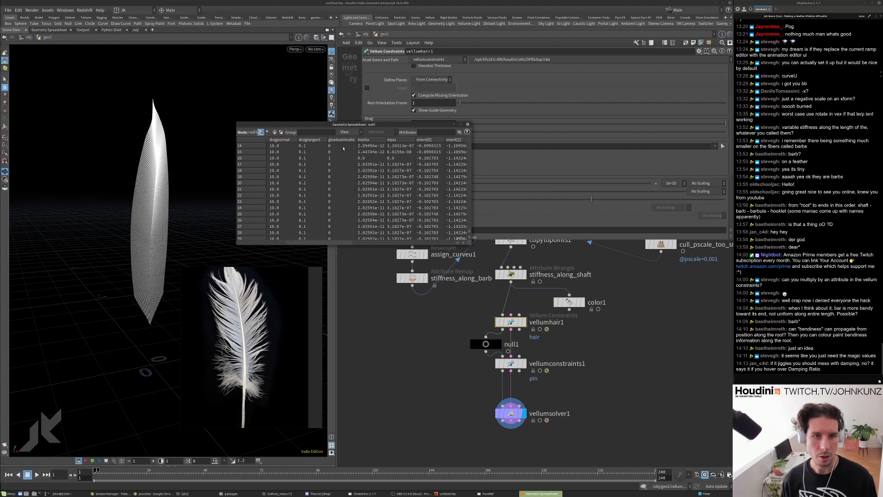
{"action": "left_click", "coordinate": [468, 124]}
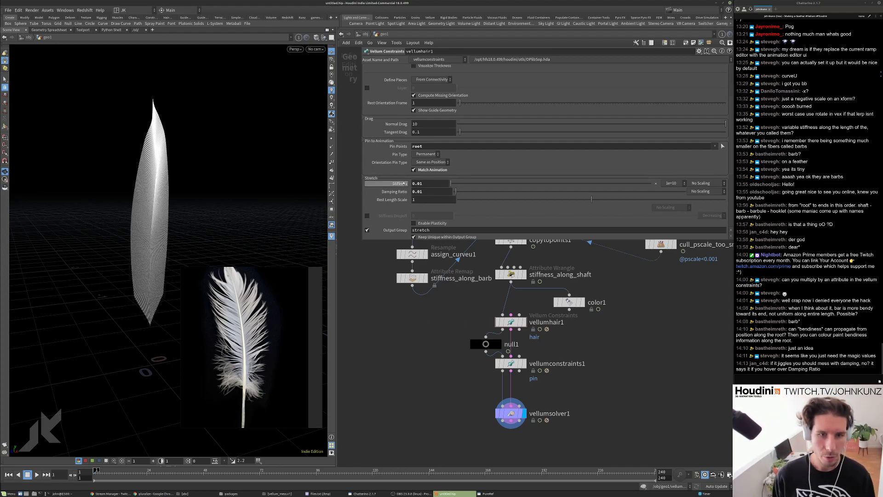
Delete 'root' from vellumhair1's Pin Points, then bring up vellumconstraints1's pin settings.
{"action": "scroll", "coordinate": [389, 186], "scroll_direction": "down", "scroll_amount": 4}
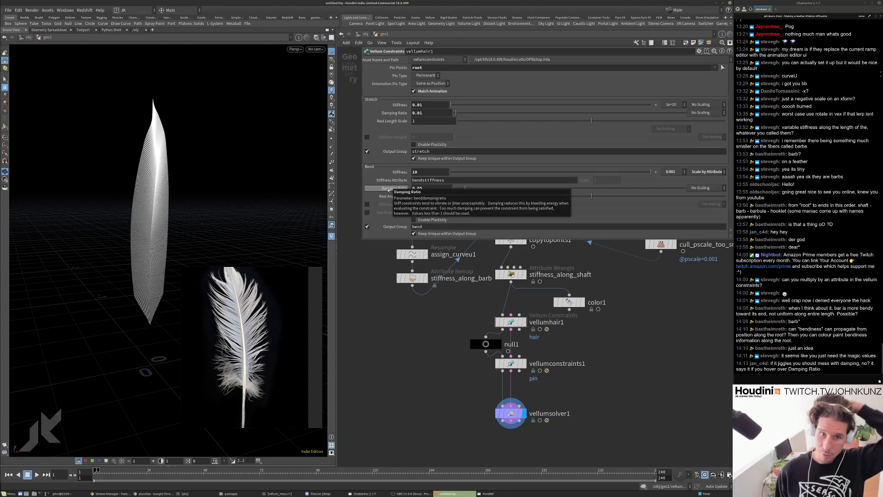
{"action": "scroll", "coordinate": [401, 106], "scroll_direction": "up", "scroll_amount": 3}
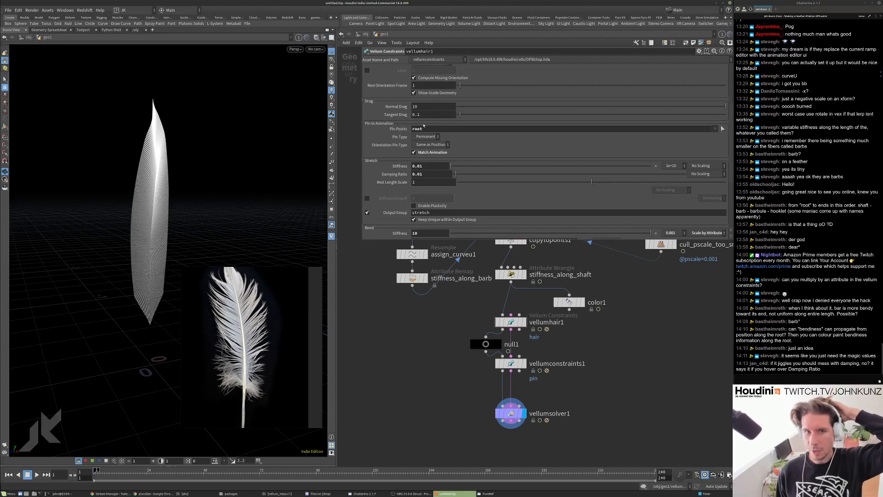
{"action": "double_click", "coordinate": [417, 129]}
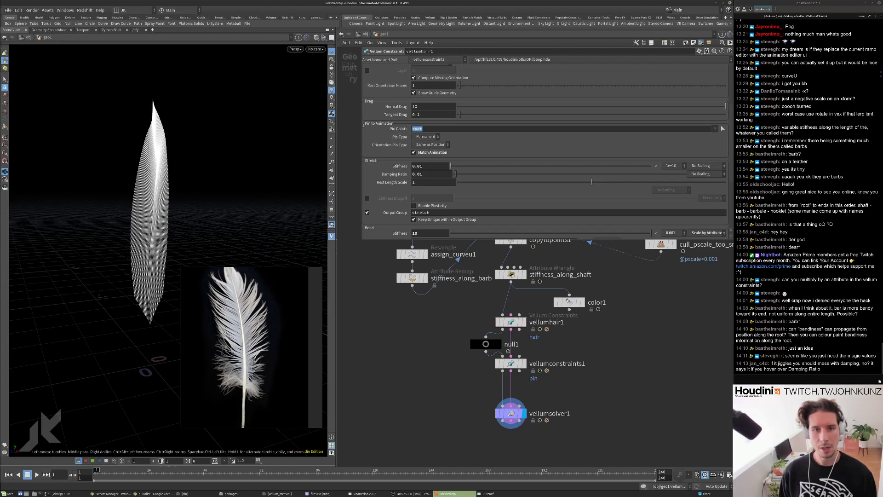
{"action": "key", "text": "BackSpace"}
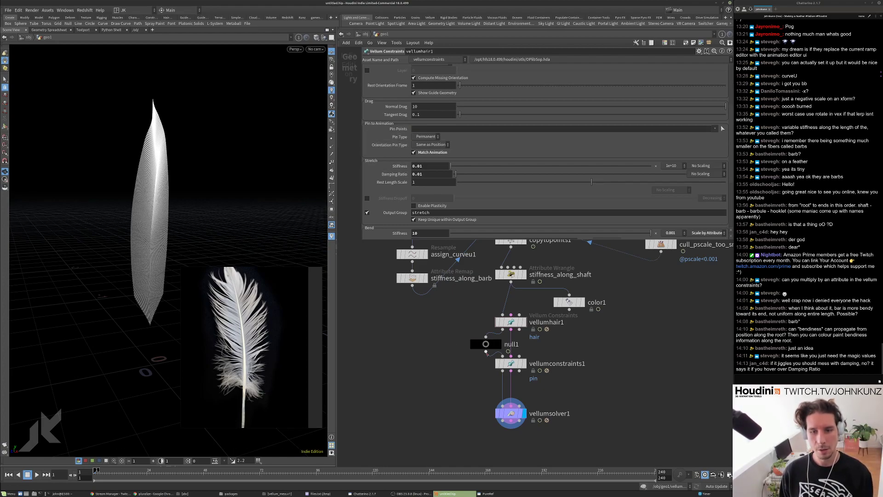
{"action": "left_click", "coordinate": [510, 364]}
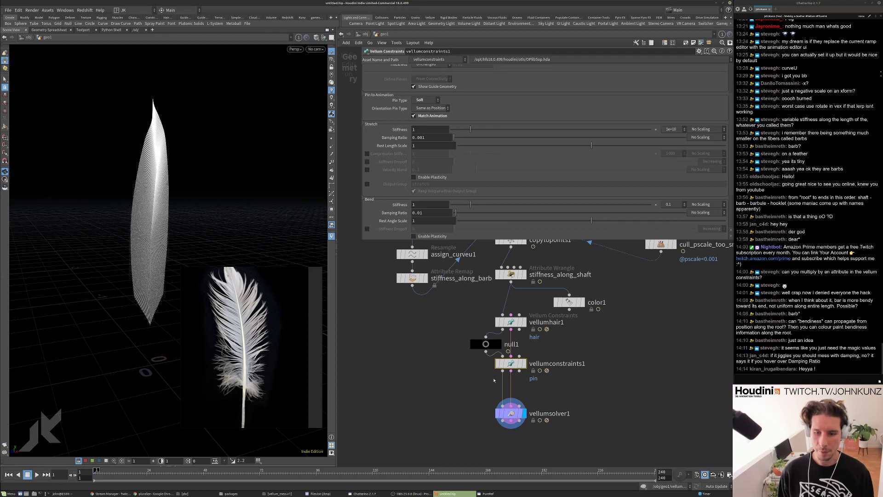
Pull null1 off the vellum wire and realign vellumconstraints1 beneath vellumhair1.
{"action": "left_click_drag", "start_coordinate": [485, 344], "coordinate": [578, 338]}
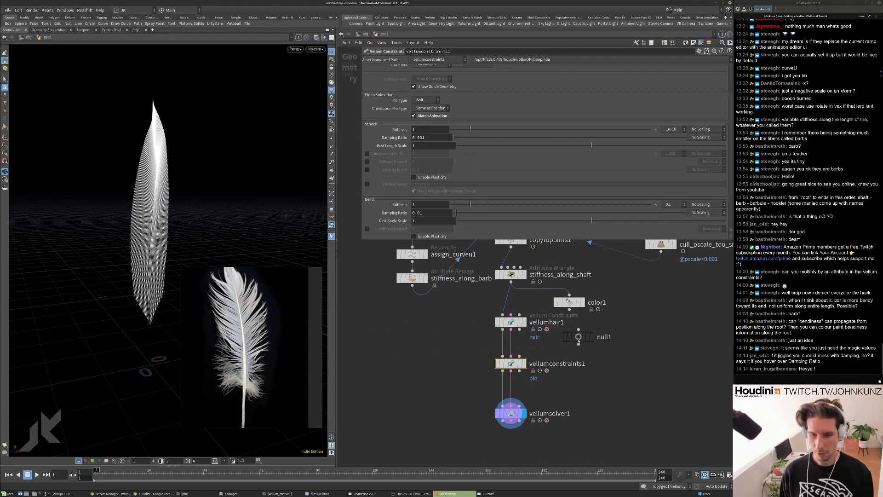
{"action": "scroll", "coordinate": [527, 400], "scroll_direction": "up", "scroll_amount": 3}
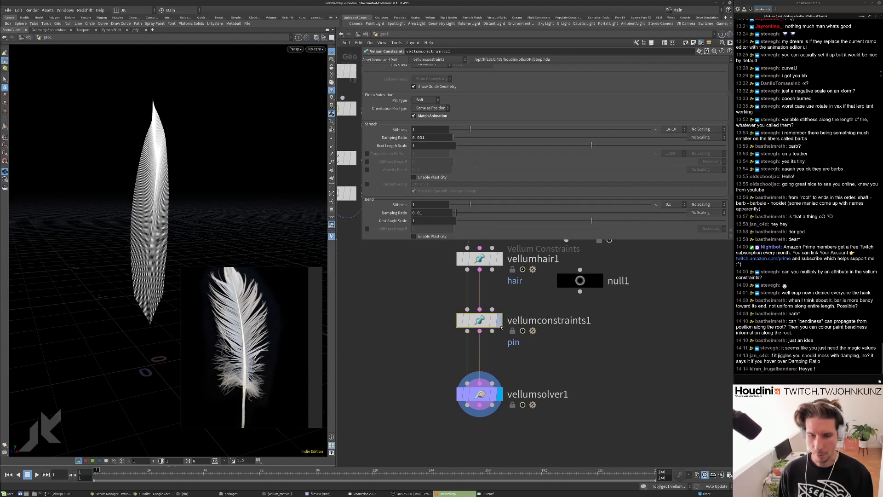
{"action": "scroll", "coordinate": [486, 335], "scroll_direction": "down", "scroll_amount": 3}
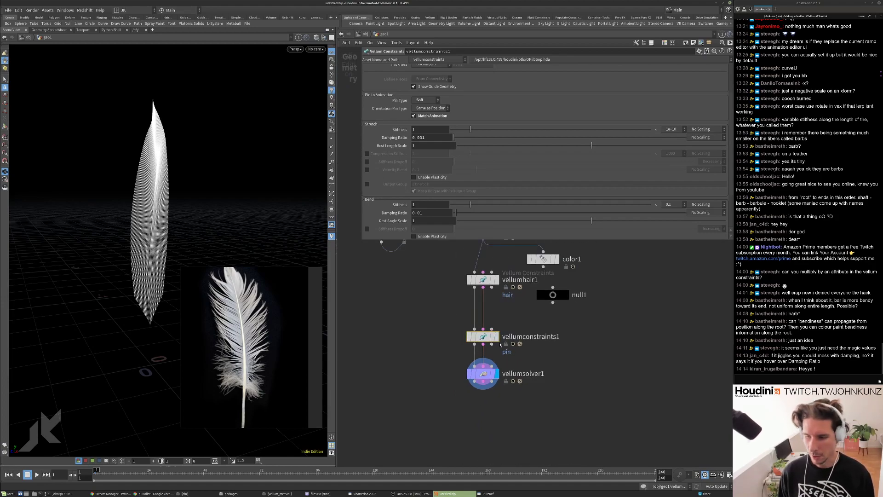
{"action": "scroll", "coordinate": [500, 343], "scroll_direction": "up", "scroll_amount": 1}
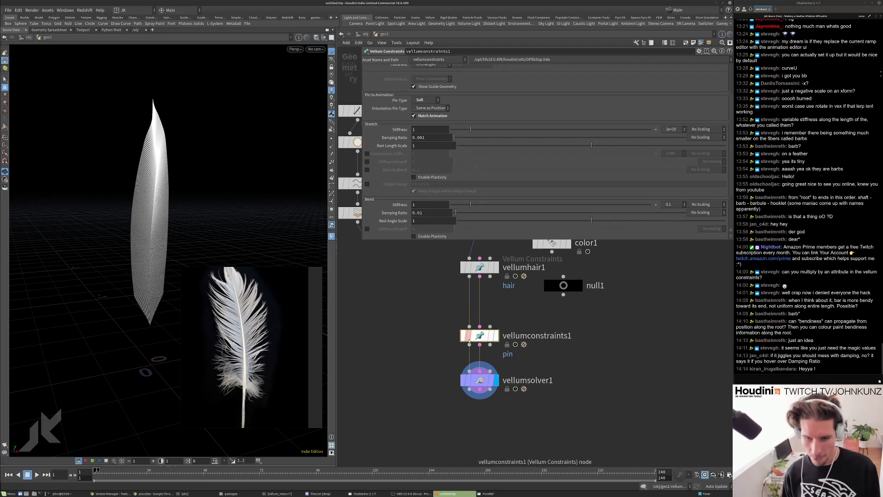
{"action": "left_click_drag", "start_coordinate": [467, 337], "coordinate": [459, 334]}
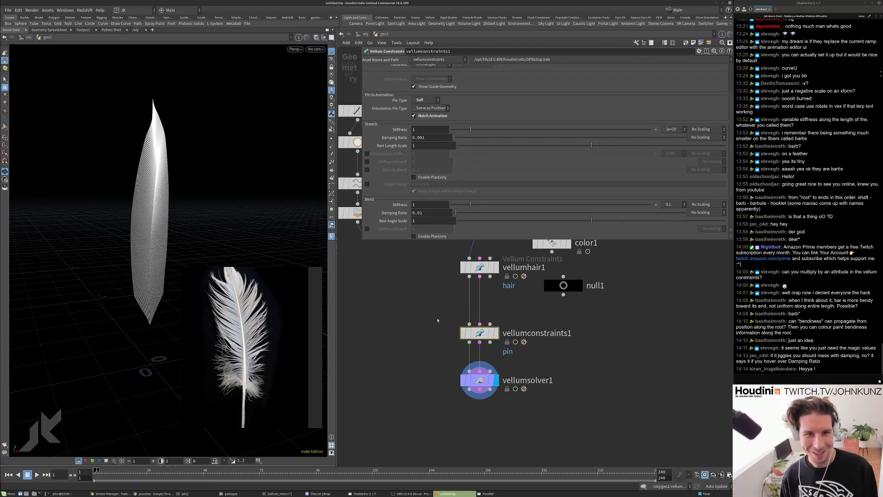
{"action": "scroll", "coordinate": [458, 333], "scroll_direction": "down", "scroll_amount": 8}
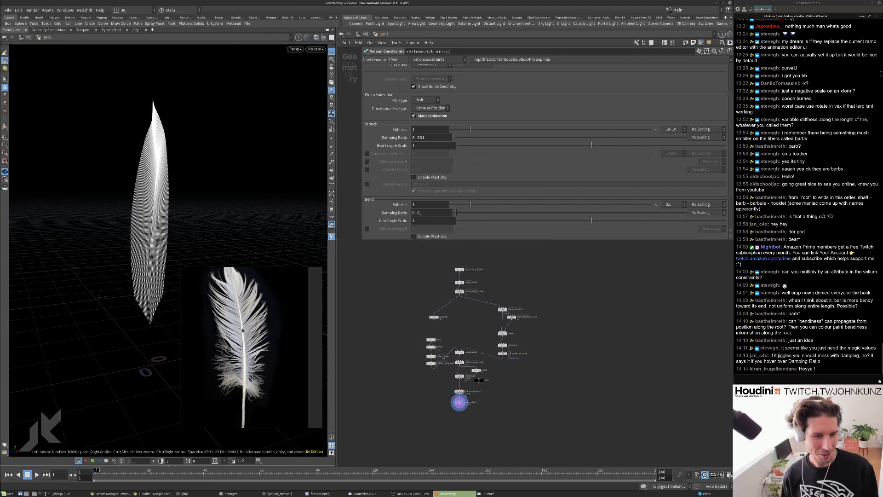
{"action": "scroll", "coordinate": [239, 312], "scroll_direction": "down", "scroll_amount": 2}
{"action": "scroll", "coordinate": [227, 318], "scroll_direction": "up", "scroll_amount": 3}
{"action": "scroll", "coordinate": [248, 369], "scroll_direction": "down", "scroll_amount": 1}
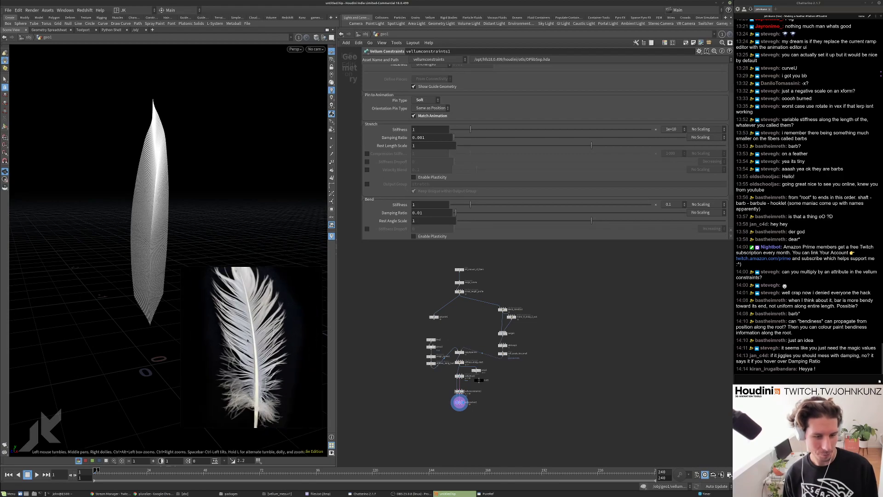
{"action": "scroll", "coordinate": [465, 391], "scroll_direction": "up", "scroll_amount": 3}
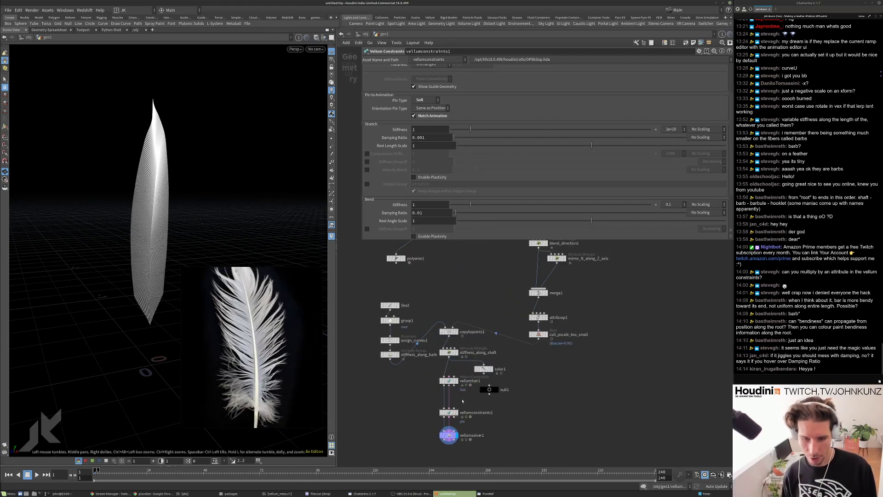
{"action": "scroll", "coordinate": [440, 441], "scroll_direction": "up", "scroll_amount": 3}
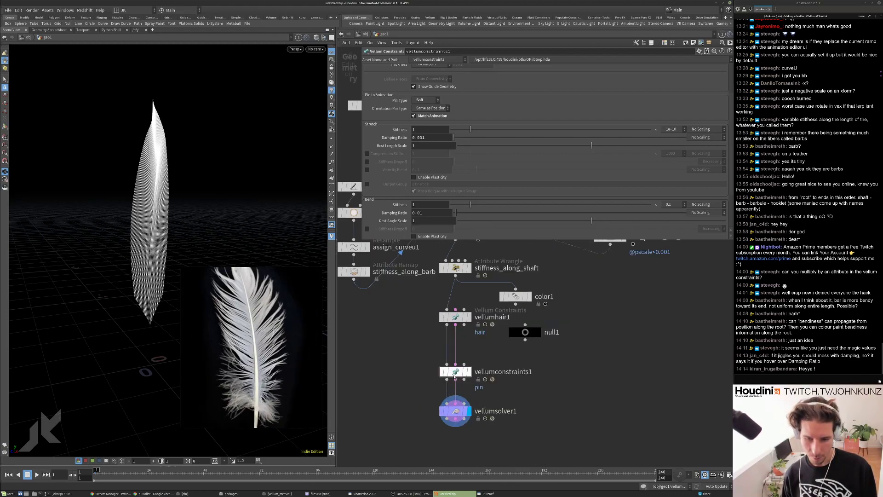
Set the pin constraint's Stretch Stiffness to .1 and replay the simulation.
{"action": "key", "text": "Up"}
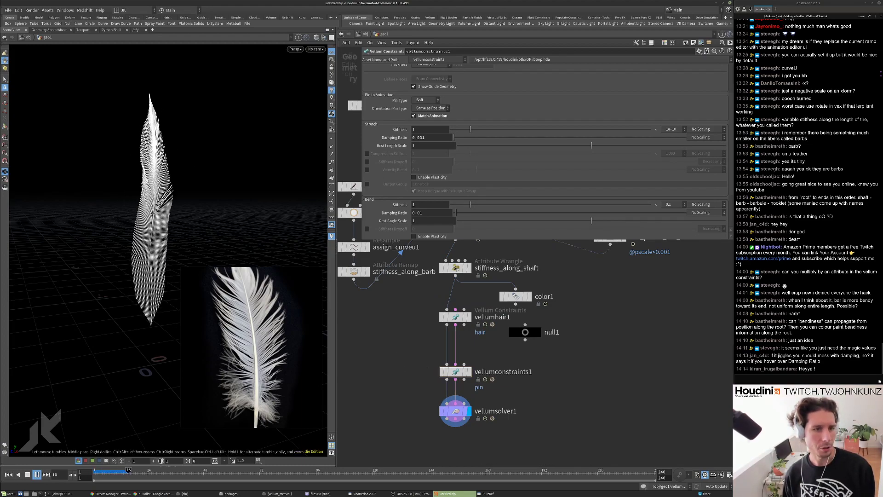
{"action": "key", "text": "ctrl+Up"}
{"action": "left_click", "coordinate": [436, 130]}
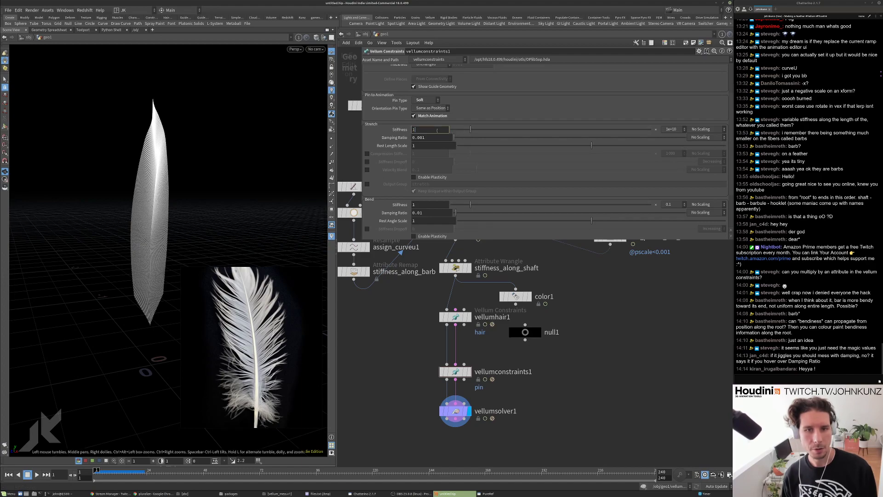
{"action": "type", "text": ".1"}
{"action": "key", "text": "Return"}
{"action": "key", "text": "Up"}
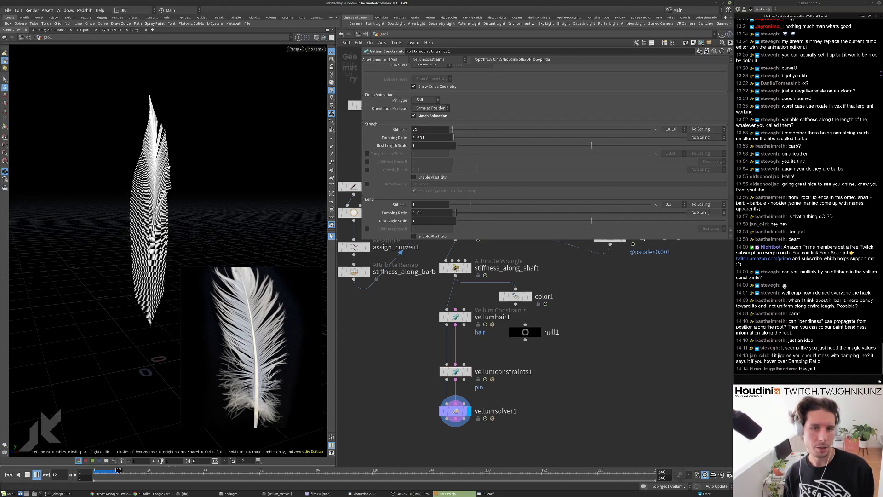
{"action": "key", "text": "ctrl+Up"}
Lower the Damping Ratio to 0.00001 and replay the feather simulation from frame 1.
{"action": "left_click", "coordinate": [431, 137]}
{"action": "key", "text": "Left"}
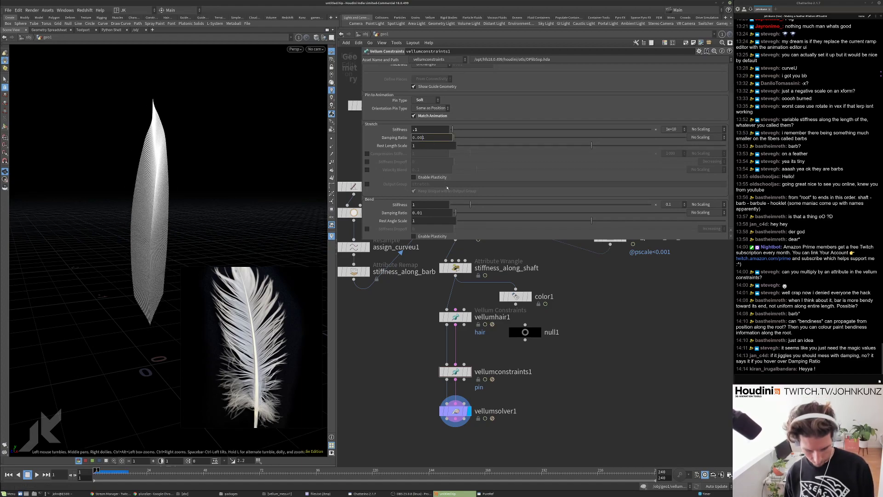
{"action": "key", "text": "Return"}
{"action": "key", "text": "Up"}
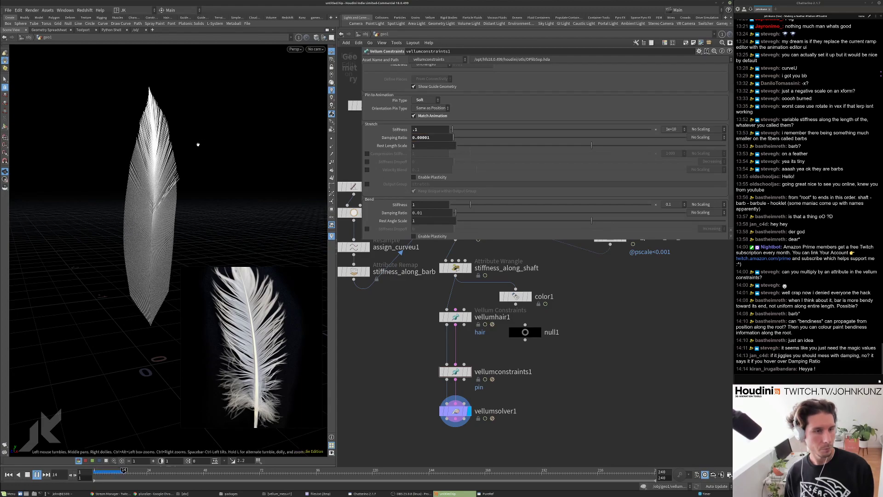
{"action": "key", "text": "Up"}
{"action": "key", "text": "ctrl+Up"}
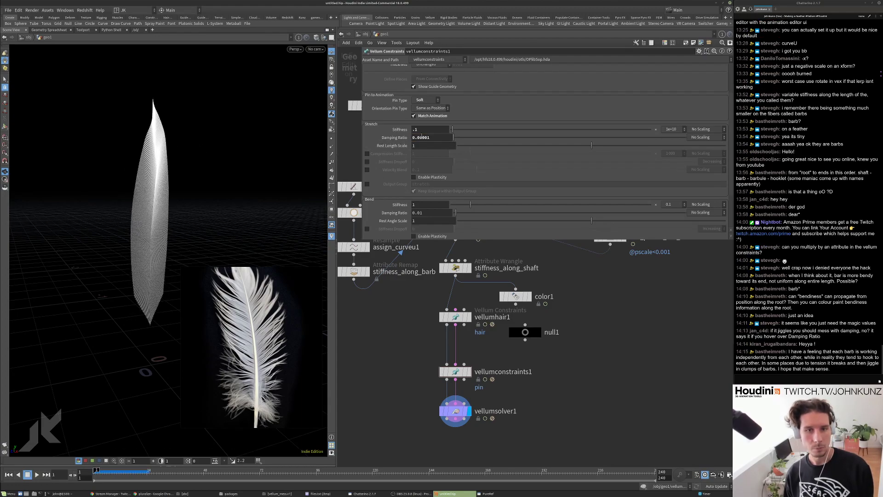
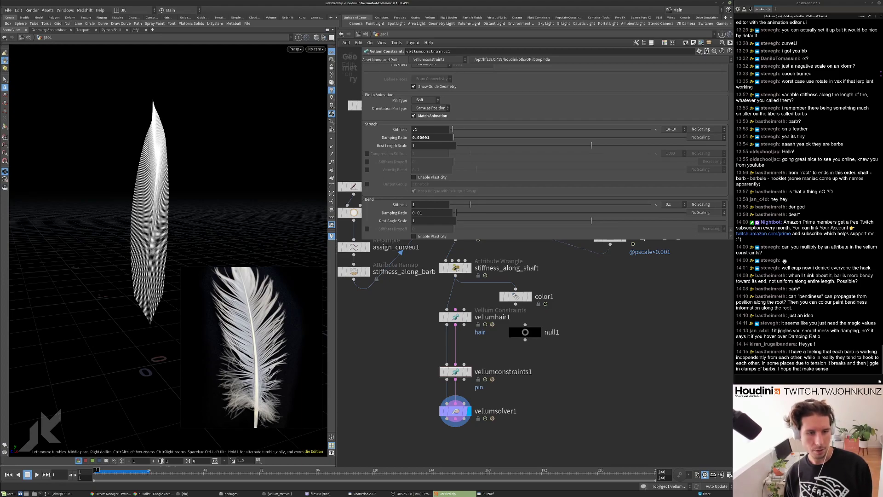
Lower the pin's bend stiffness and set its bend damping ratio to 0.001, then replay.
{"action": "scroll", "coordinate": [269, 369], "scroll_direction": "down", "scroll_amount": 2}
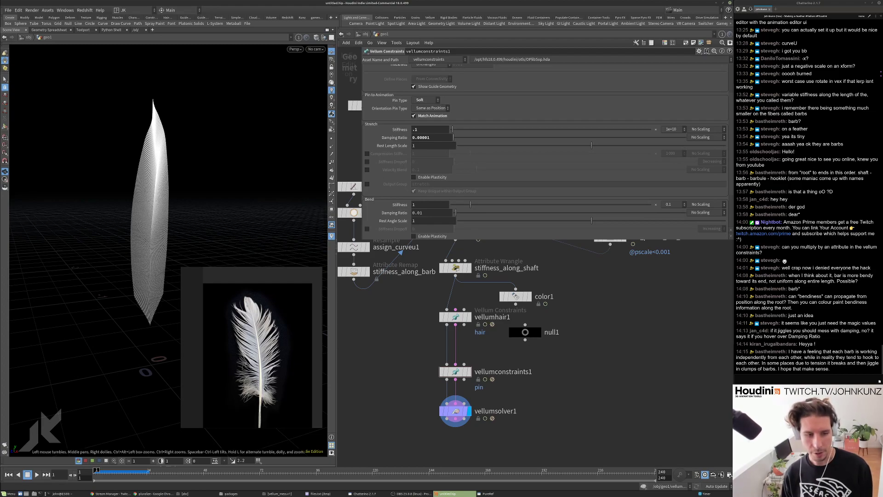
{"action": "scroll", "coordinate": [400, 349], "scroll_direction": "up", "scroll_amount": 2}
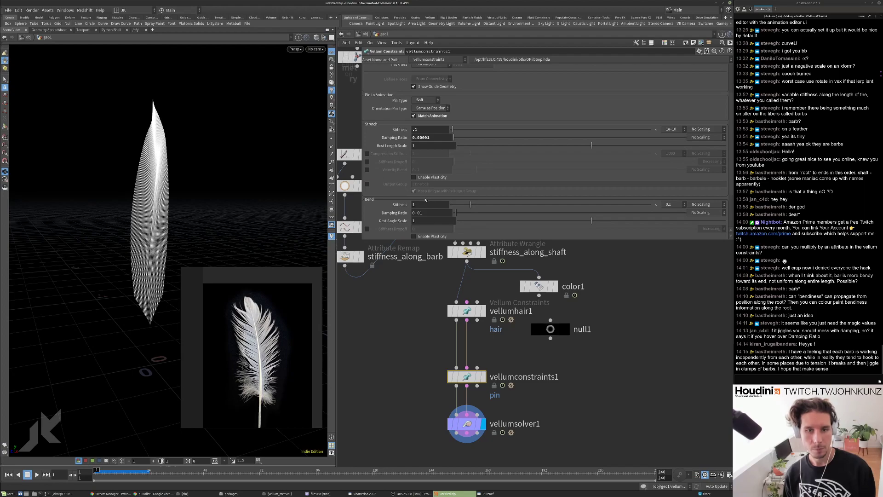
{"action": "scroll", "coordinate": [388, 205], "scroll_direction": "down", "scroll_amount": 1}
{"action": "scroll", "coordinate": [397, 206], "scroll_direction": "up", "scroll_amount": 1}
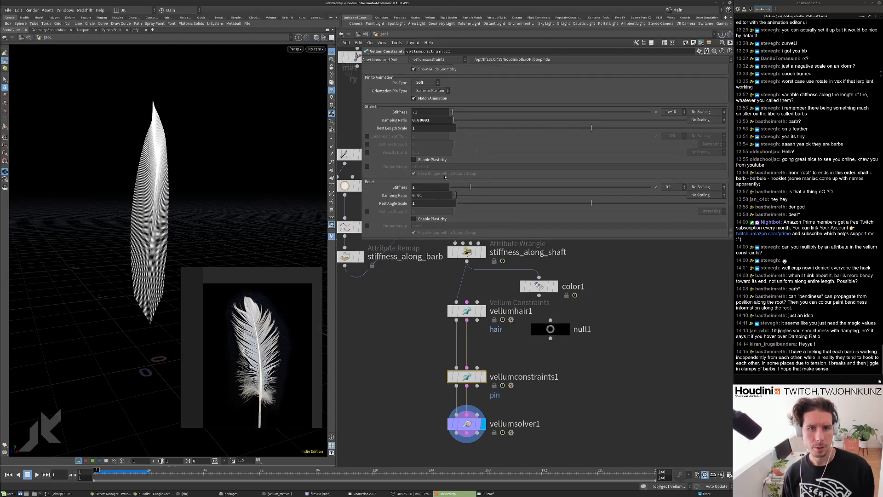
{"action": "left_click_drag", "start_coordinate": [455, 188], "coordinate": [453, 189]}
{"action": "left_click", "coordinate": [428, 196]}
{"action": "type", "text": "0"}
{"action": "key", "text": "Return"}
{"action": "key", "text": "Up"}
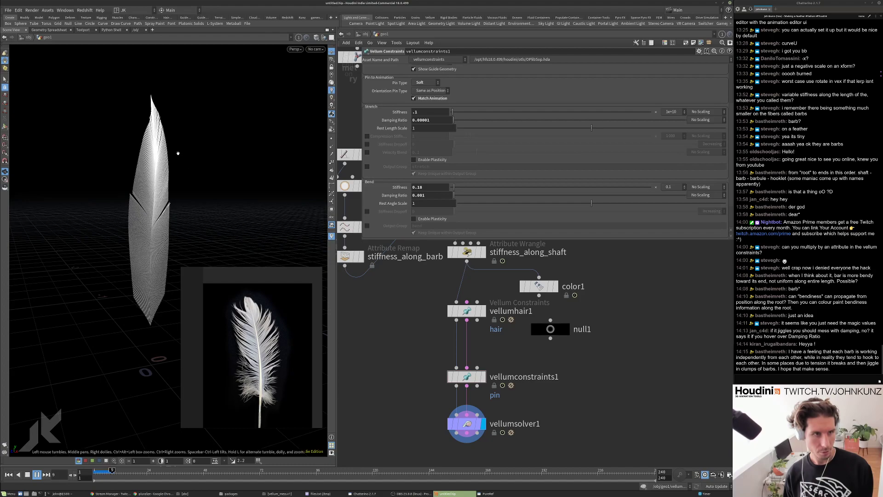
{"action": "key", "text": "ctrl+Up"}
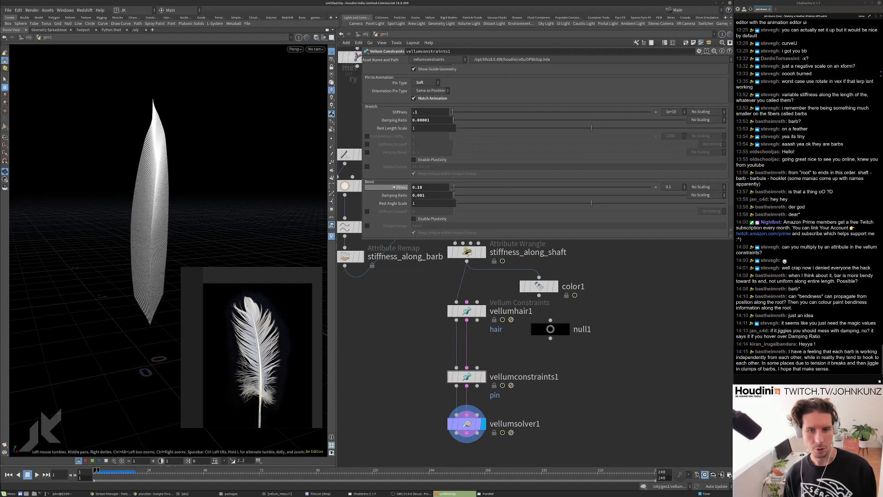
Set bend damping ratio to 0.0001 and bend stiffness to 0.01, then replay the simulation.
{"action": "left_click", "coordinate": [440, 195]}
{"action": "type", "text": "0"}
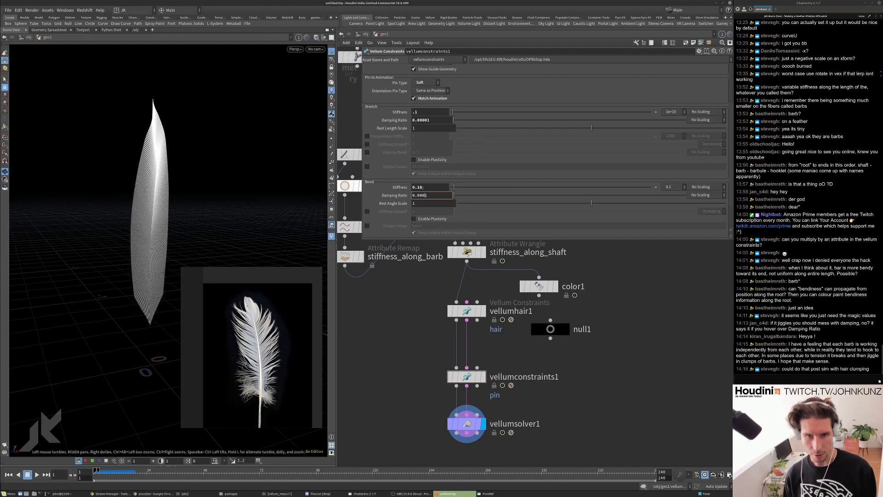
{"action": "left_click", "coordinate": [424, 188]}
{"action": "key", "text": "BackSpace"}
{"action": "type", "text": "0"}
{"action": "key", "text": "Return"}
{"action": "key", "text": "Up"}
{"action": "key", "text": "ctrl+Up"}
Set the pin constraint's Stretch Stiffness to .01.
{"action": "left_click", "coordinate": [424, 111]}
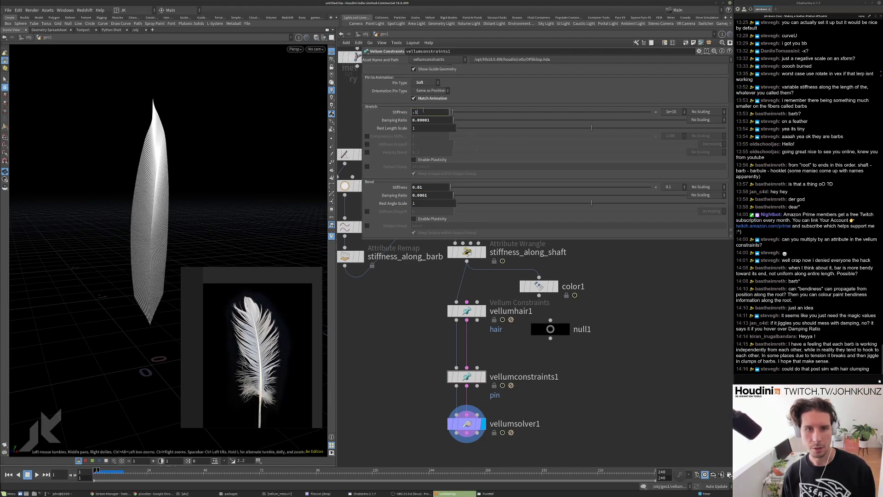
{"action": "type", "text": "0"}
{"action": "key", "text": "Return"}
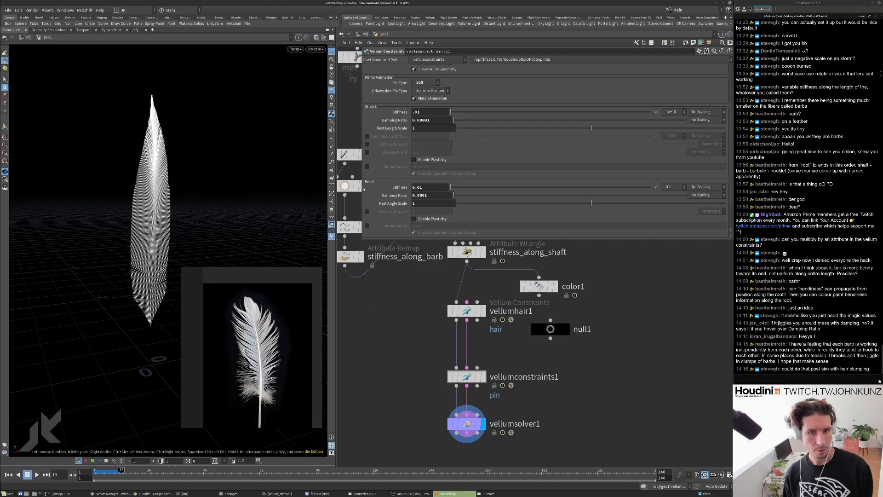
{"action": "scroll", "coordinate": [393, 183], "scroll_direction": "down", "scroll_amount": 3}
{"action": "scroll", "coordinate": [395, 185], "scroll_direction": "up", "scroll_amount": 7}
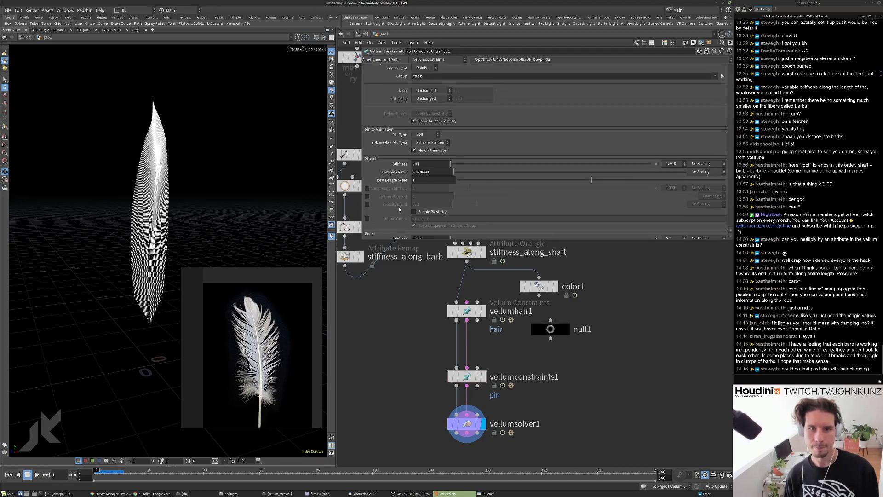
Change the pin type from Soft to Permanent and replay the simulation.
{"action": "left_click", "coordinate": [421, 135]}
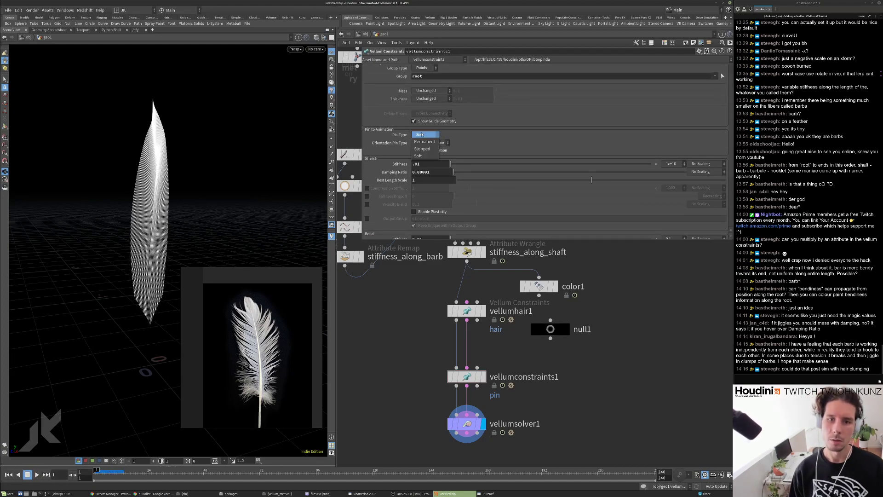
{"action": "left_click", "coordinate": [424, 141]}
{"action": "key", "text": "Up"}
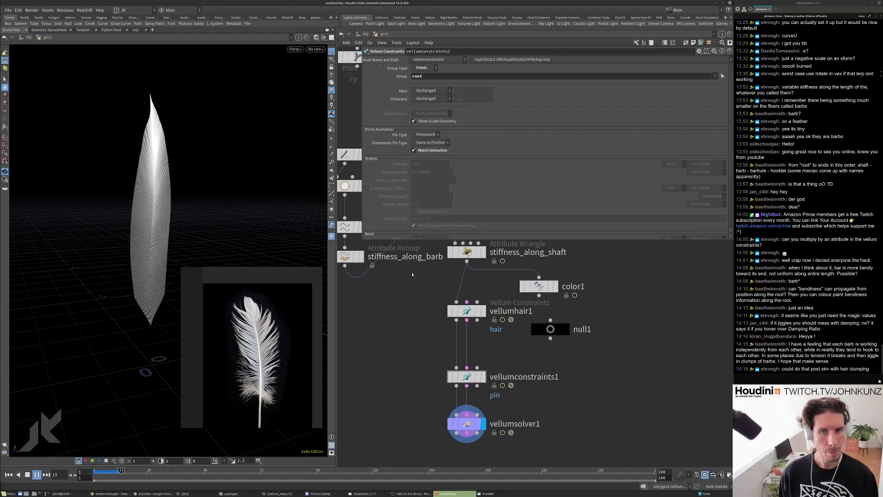
{"action": "key", "text": "ctrl+Up"}
Pan the network and select vellumsolver1 to show its solver settings.
{"action": "scroll", "coordinate": [406, 177], "scroll_direction": "up", "scroll_amount": 1}
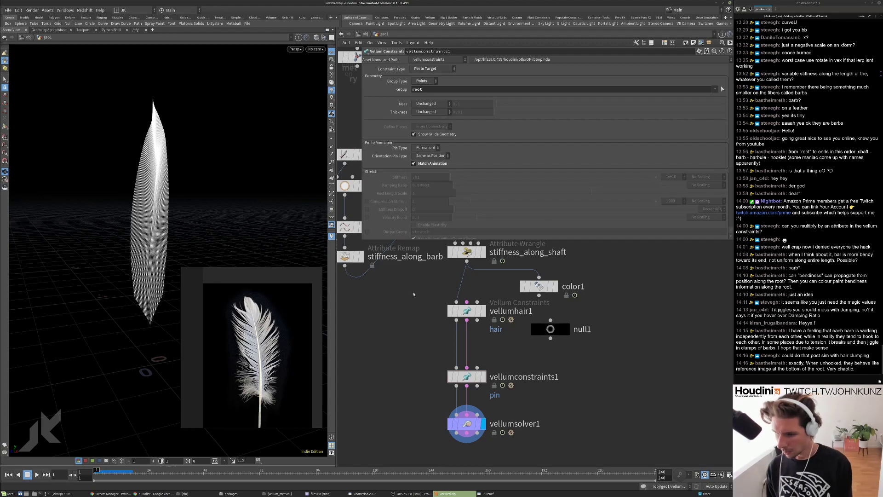
{"action": "scroll", "coordinate": [268, 350], "scroll_direction": "up", "scroll_amount": 3}
{"action": "scroll", "coordinate": [267, 350], "scroll_direction": "down", "scroll_amount": 2}
{"action": "scroll", "coordinate": [258, 347], "scroll_direction": "up", "scroll_amount": 6}
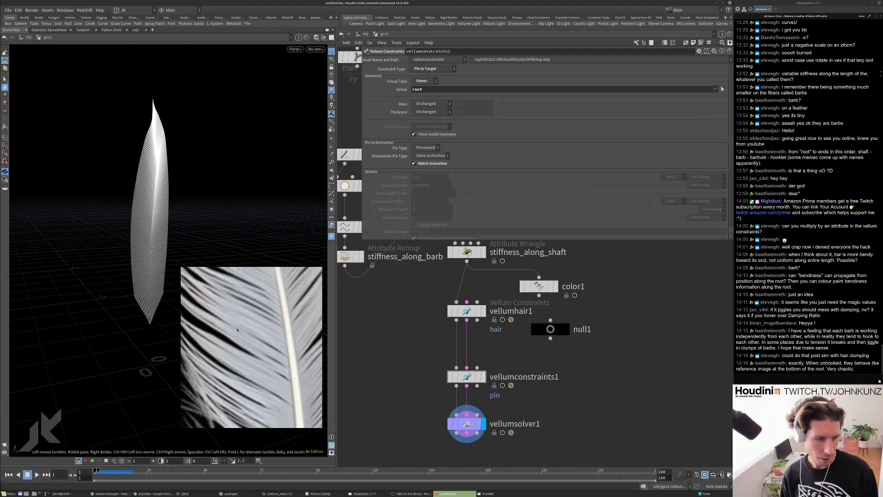
{"action": "scroll", "coordinate": [226, 364], "scroll_direction": "down", "scroll_amount": 3}
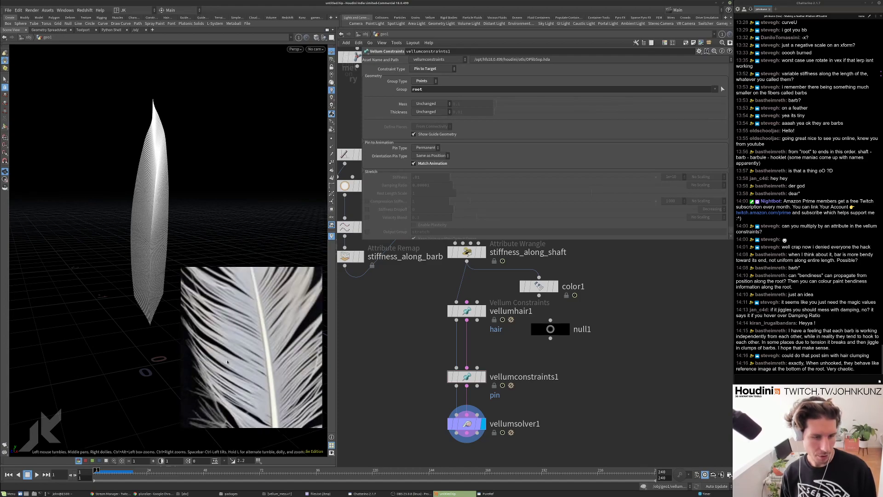
{"action": "scroll", "coordinate": [227, 363], "scroll_direction": "down", "scroll_amount": 2}
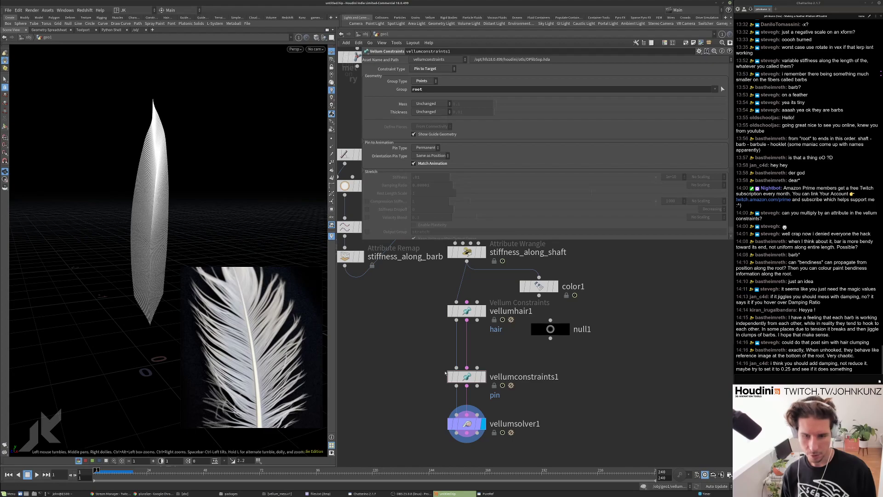
{"action": "middle_click_drag", "start_coordinate": [447, 374], "coordinate": [446, 346]}
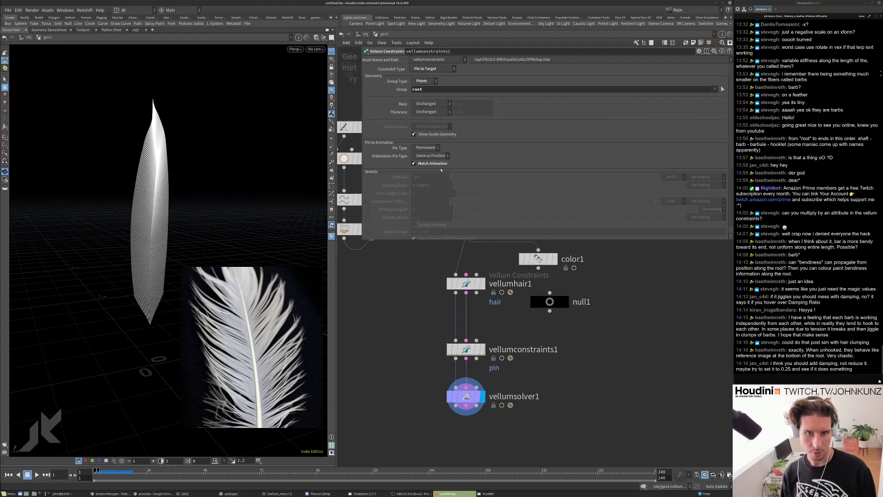
{"action": "left_click", "coordinate": [466, 396]}
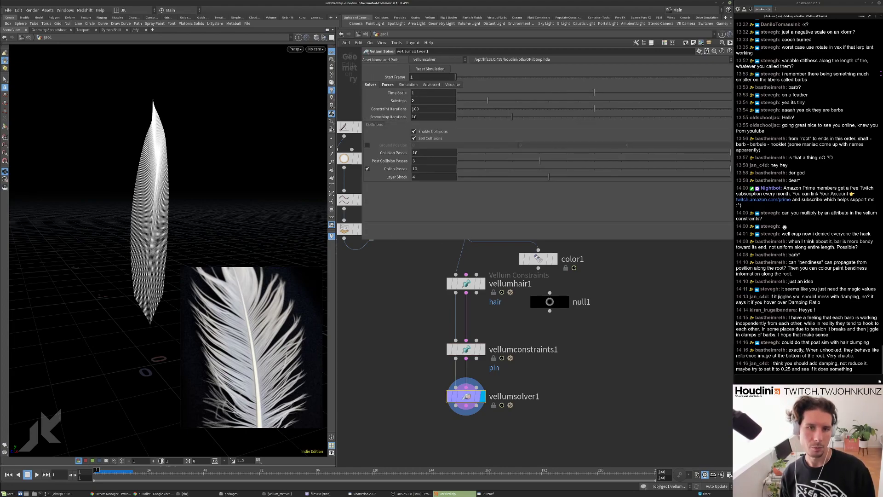
Select vellumhair1 and briefly toggle its thickness visualization on and off.
{"action": "scroll", "coordinate": [479, 374], "scroll_direction": "down", "scroll_amount": 5}
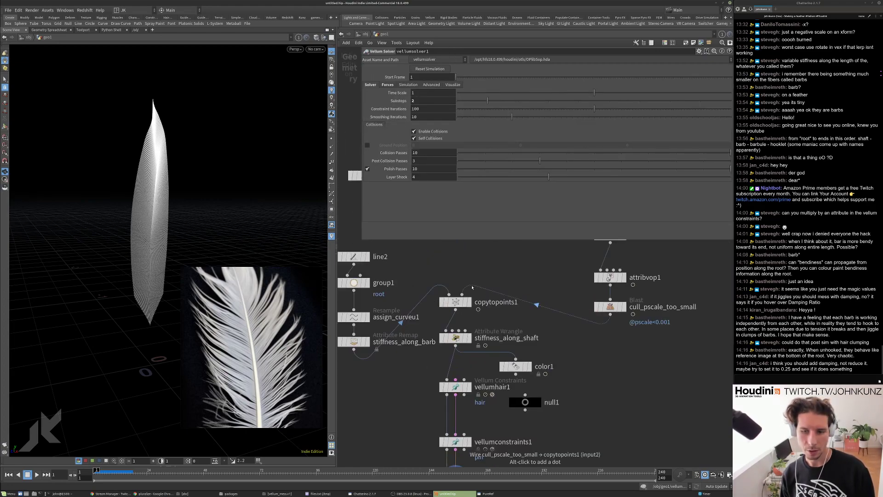
{"action": "left_click", "coordinate": [459, 370]}
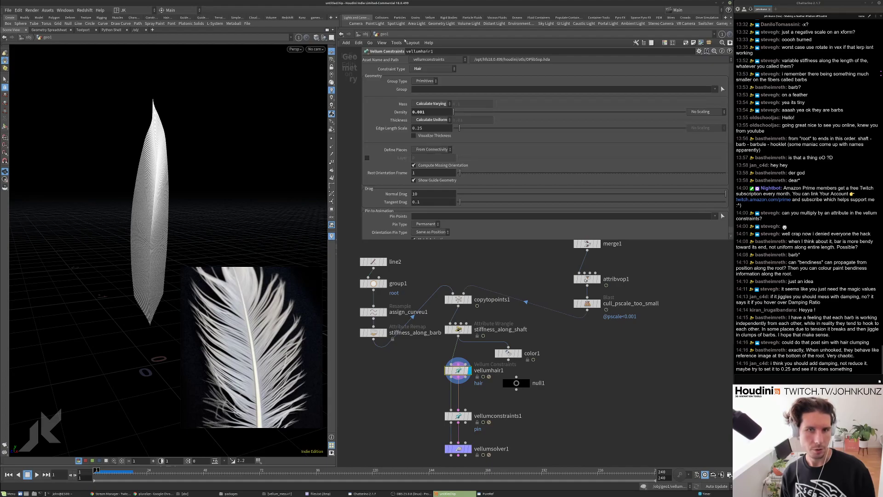
{"action": "left_click", "coordinate": [414, 135]}
{"action": "scroll", "coordinate": [198, 128], "scroll_direction": "up", "scroll_amount": 6}
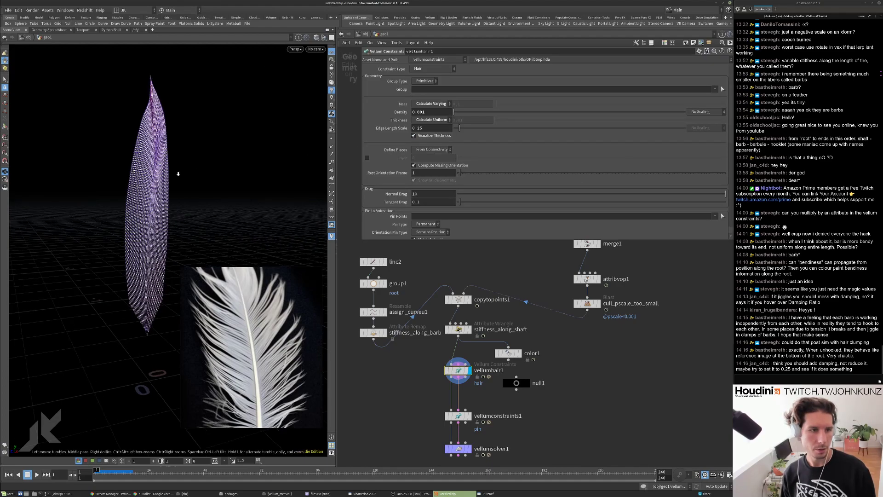
{"action": "scroll", "coordinate": [196, 128], "scroll_direction": "up", "scroll_amount": 4}
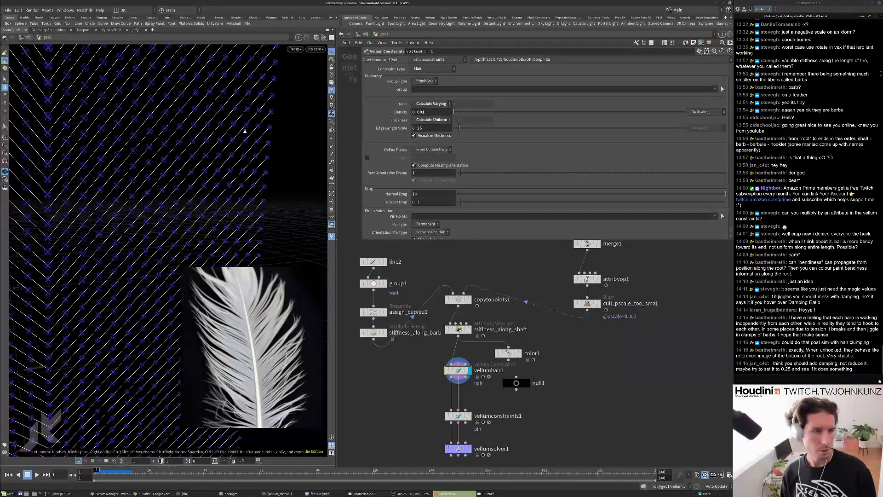
{"action": "scroll", "coordinate": [244, 131], "scroll_direction": "down", "scroll_amount": 4}
{"action": "left_click", "coordinate": [429, 136]}
{"action": "scroll", "coordinate": [252, 138], "scroll_direction": "down", "scroll_amount": 5}
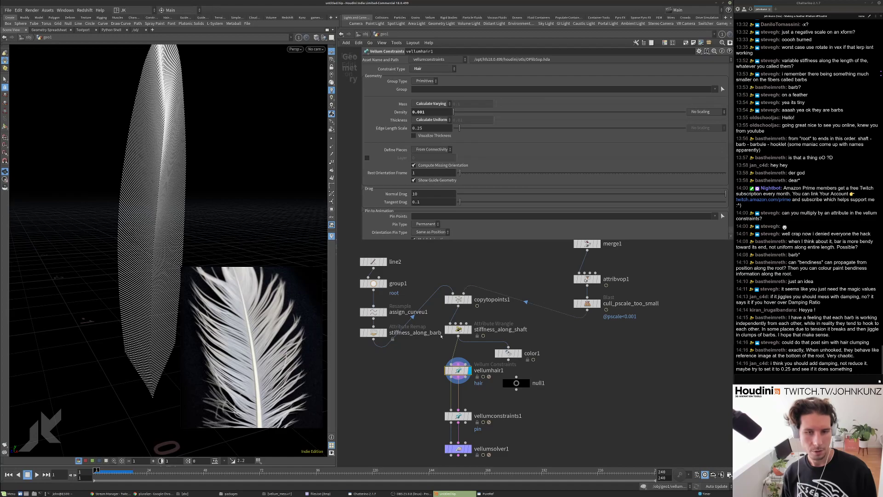
{"action": "scroll", "coordinate": [453, 390], "scroll_direction": "down", "scroll_amount": 2}
Bypass the vellumconstraints1 pin node and replay the vellumsolver1 result without it.
{"action": "middle_click_drag", "start_coordinate": [462, 413], "coordinate": [478, 369]}
{"action": "key", "text": "q"}
{"action": "left_click", "coordinate": [478, 370]}
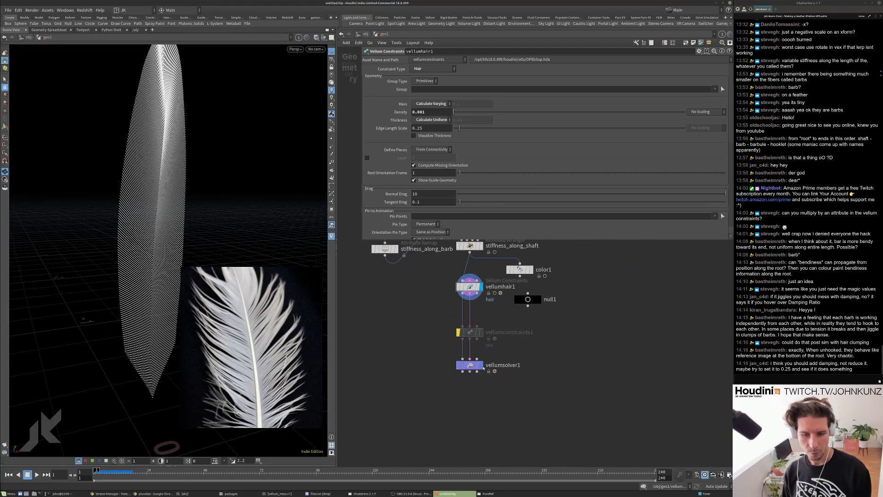
{"action": "key", "text": "Up"}
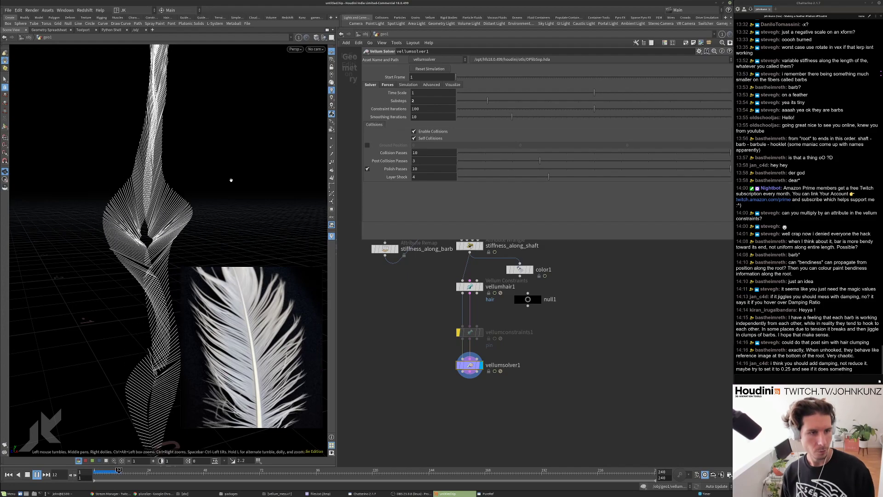
{"action": "key", "text": "ctrl+Up"}
Pin vellumhair1 to the root group with Match Animation off and replay the simulation.
{"action": "left_click", "coordinate": [469, 287]}
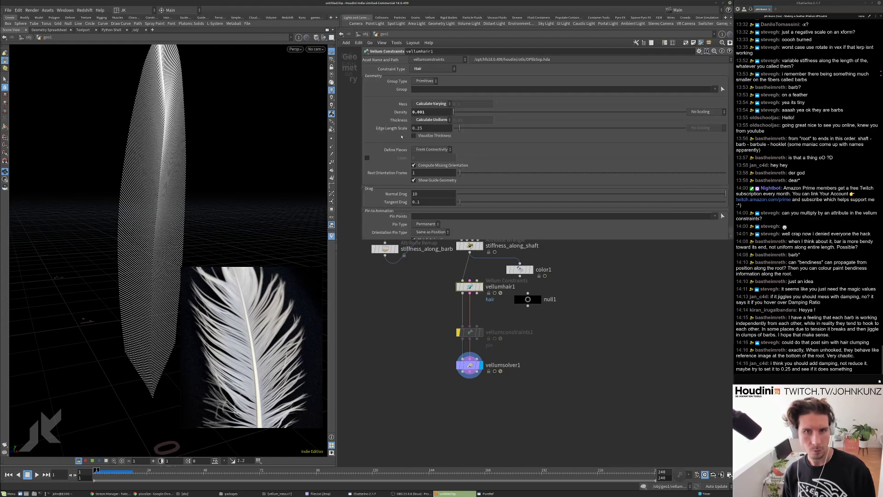
{"action": "scroll", "coordinate": [389, 179], "scroll_direction": "down", "scroll_amount": 3}
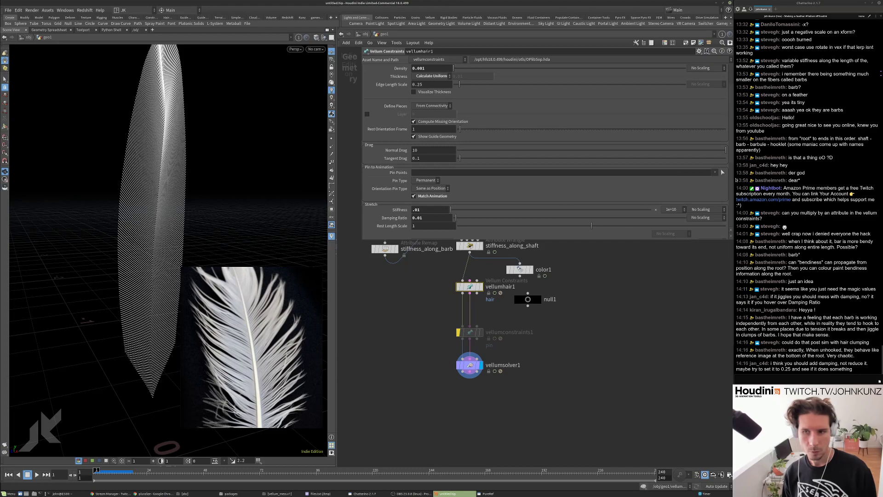
{"action": "left_click", "coordinate": [714, 172]}
{"action": "left_click", "coordinate": [718, 180]}
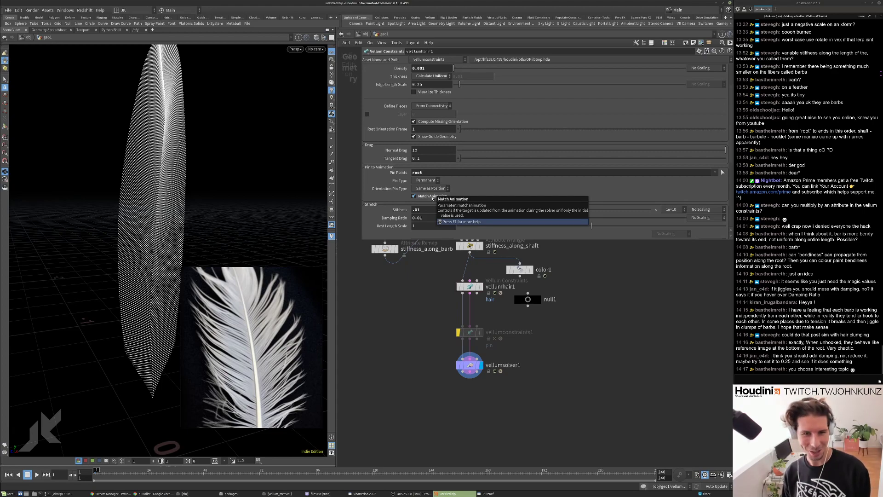
{"action": "left_click", "coordinate": [432, 198]}
{"action": "key", "text": "Up"}
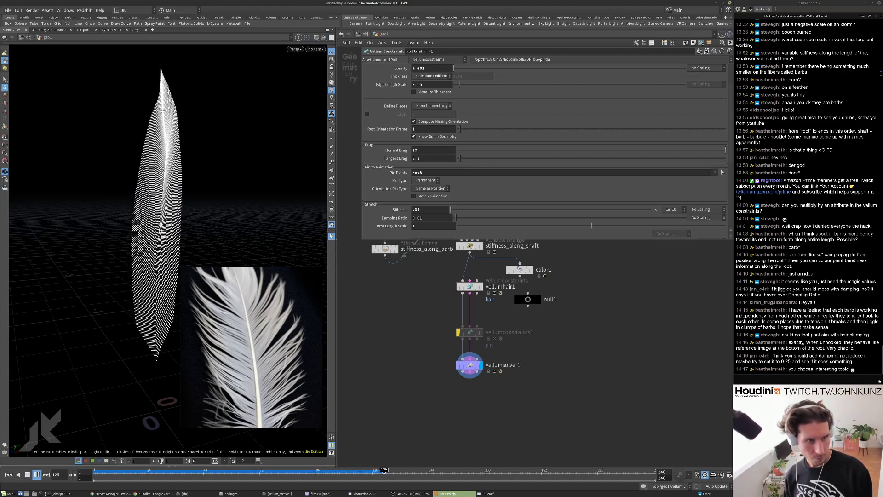
{"action": "key", "text": "ctrl+Up"}
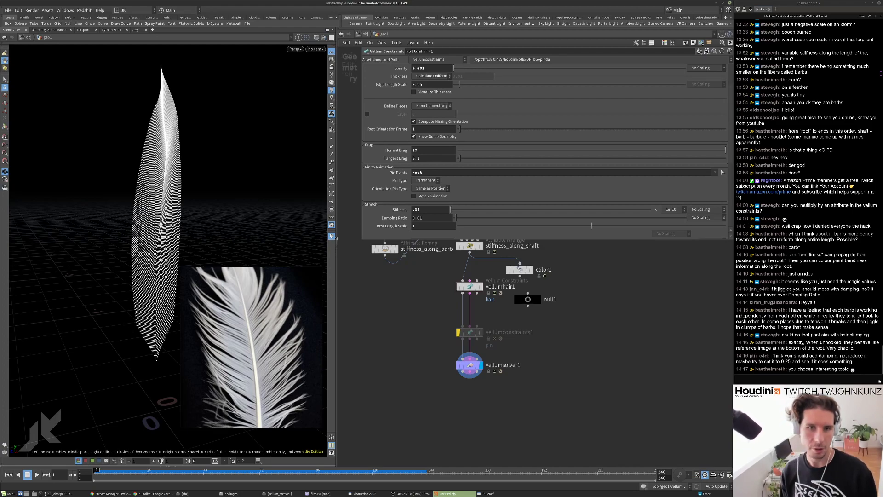
{"action": "scroll", "coordinate": [401, 181], "scroll_direction": "up", "scroll_amount": 3}
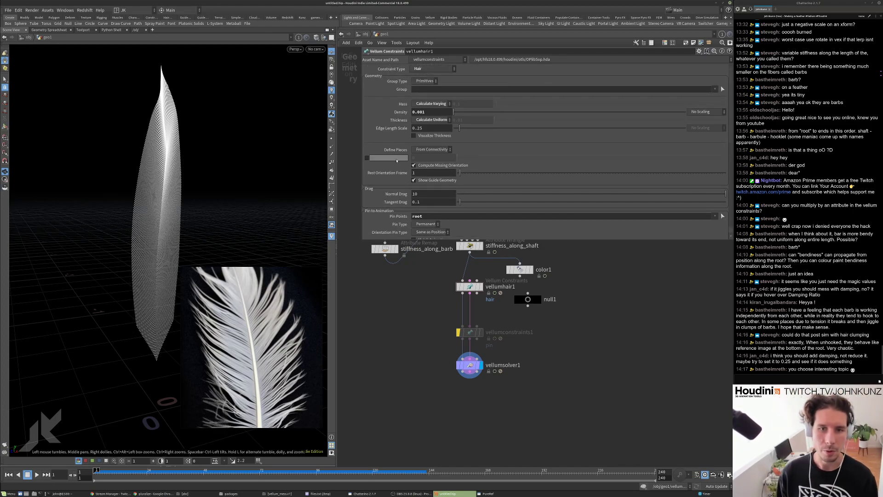
{"action": "scroll", "coordinate": [395, 165], "scroll_direction": "down", "scroll_amount": 1}
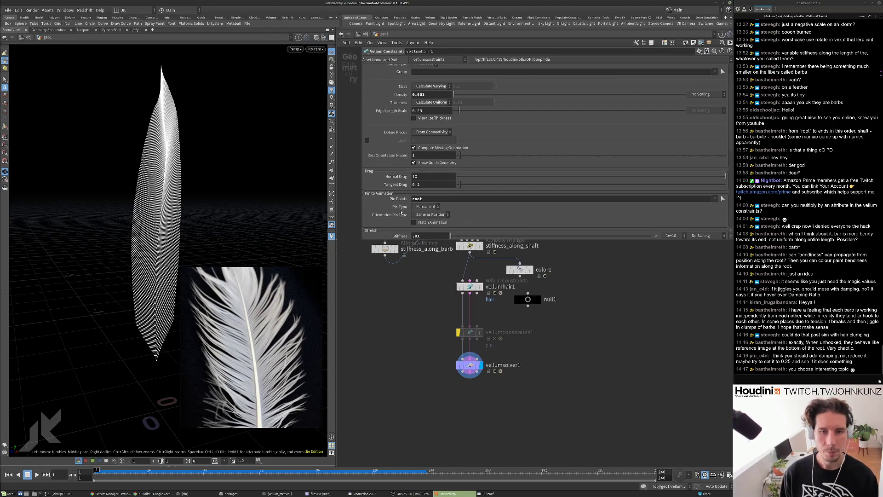
{"action": "scroll", "coordinate": [410, 155], "scroll_direction": "down", "scroll_amount": 3}
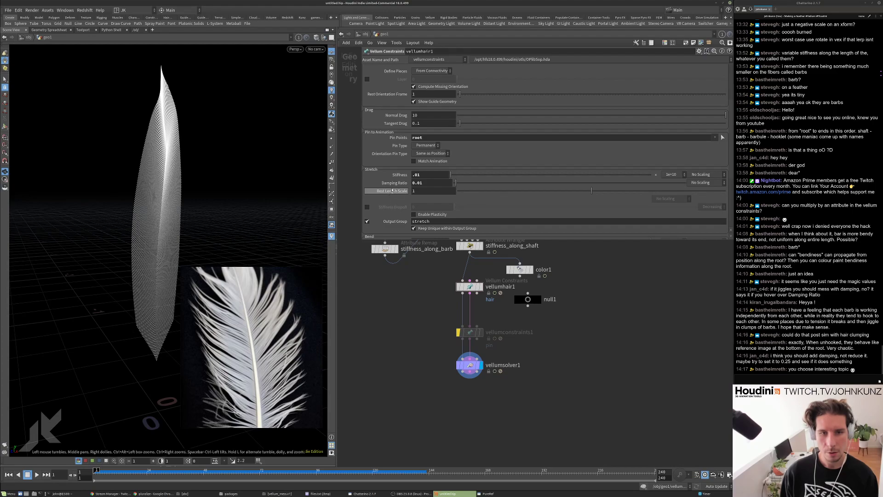
Set vellumhair1 bend stiffness to 1, then .1, and replay to test the bending.
{"action": "scroll", "coordinate": [395, 187], "scroll_direction": "down", "scroll_amount": 3}
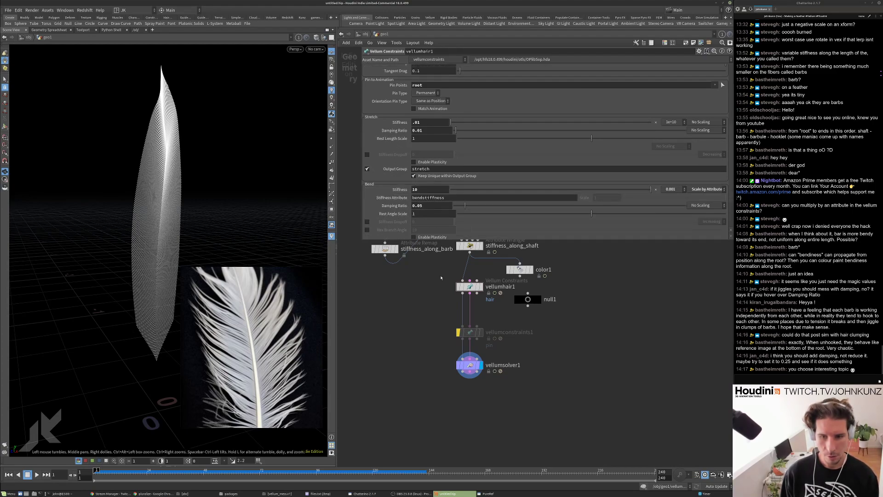
{"action": "double_click", "coordinate": [420, 189]}
{"action": "type", "text": "1"}
{"action": "key", "text": "Return"}
{"action": "left_click", "coordinate": [421, 191]}
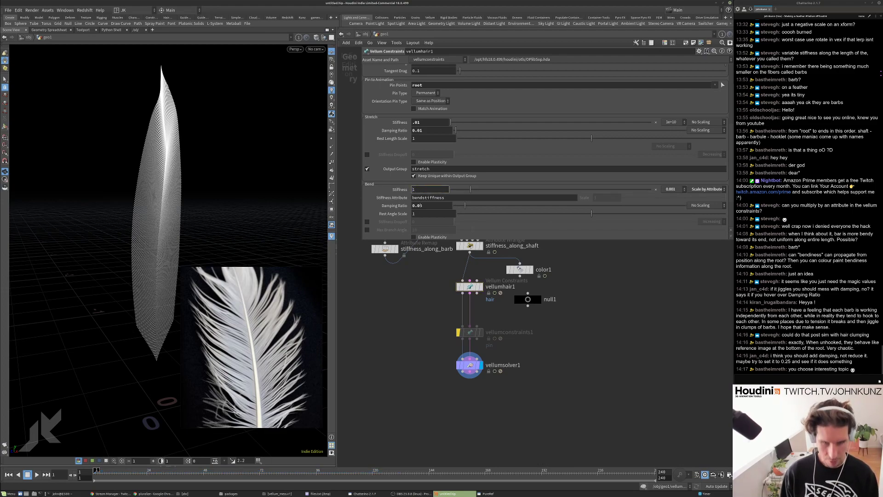
{"action": "type", "text": "."}
{"action": "key", "text": "Return"}
{"action": "key", "text": "Up"}
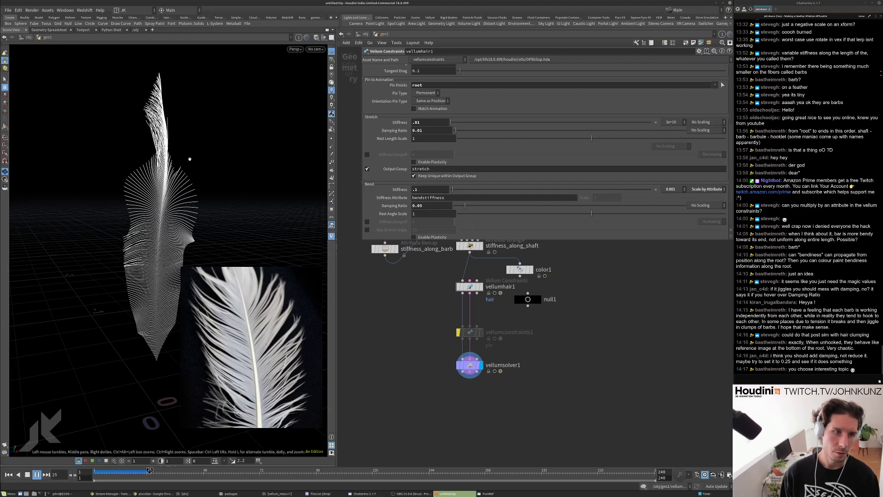
{"action": "scroll", "coordinate": [406, 177], "scroll_direction": "up", "scroll_amount": 2}
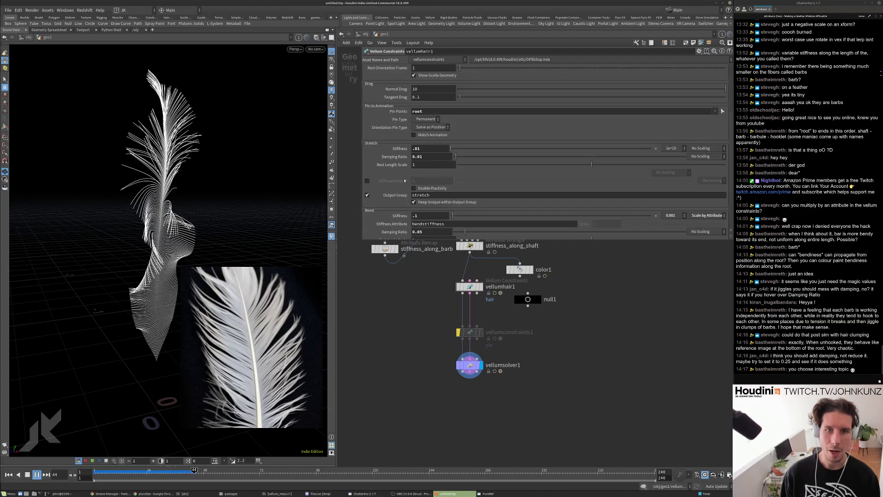
{"action": "key", "text": "ctrl+Up"}
Enable Match Animation, then try None and Soft orientation pinning, replaying each.
{"action": "left_click", "coordinate": [428, 135]}
{"action": "key", "text": "Up"}
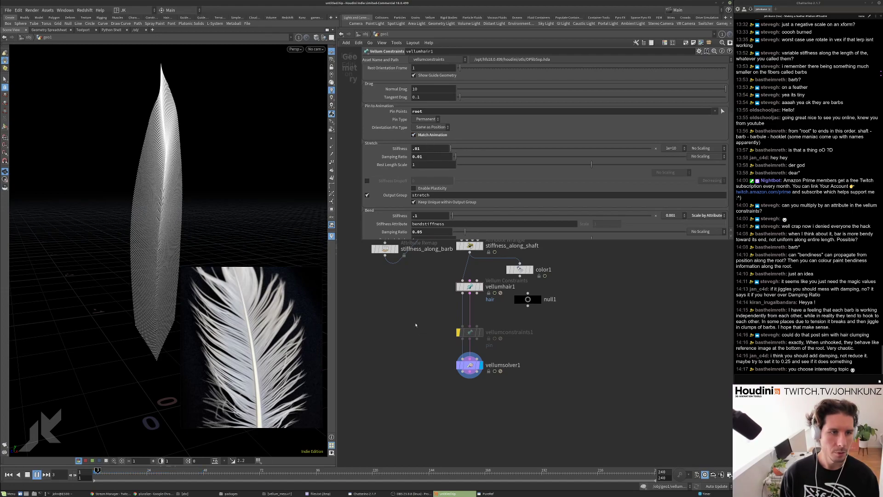
{"action": "key", "text": "ctrl+Up"}
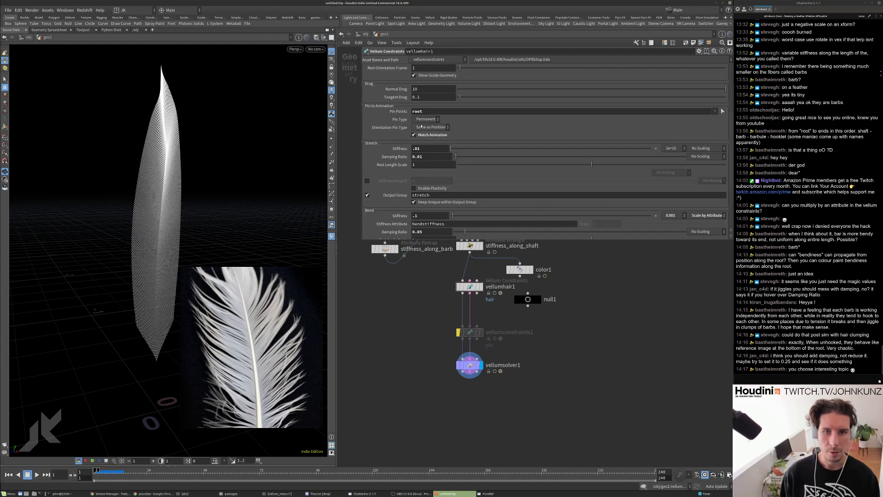
{"action": "left_click", "coordinate": [430, 127]}
{"action": "left_click", "coordinate": [430, 127]}
{"action": "left_click", "coordinate": [430, 127]}
{"action": "left_click", "coordinate": [425, 125]}
{"action": "key", "text": "Up"}
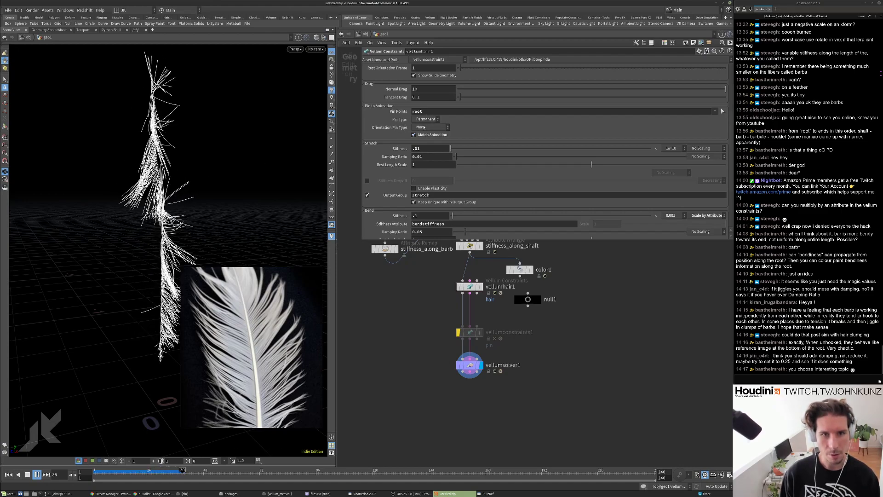
{"action": "key", "text": "ctrl+Up"}
{"action": "left_click", "coordinate": [424, 129]}
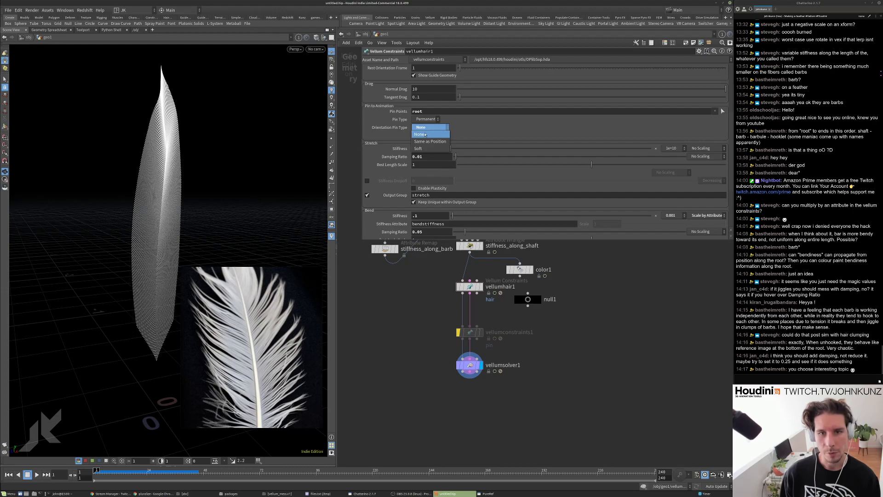
{"action": "left_click", "coordinate": [421, 137]}
{"action": "key", "text": "Up"}
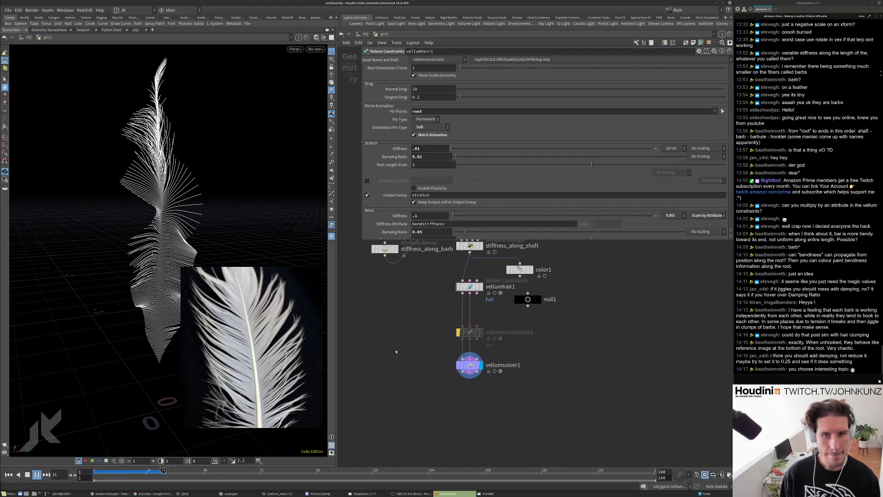
Compare Same as Position and Soft orientation pinning by replaying the simulation.
{"action": "left_click", "coordinate": [430, 127]}
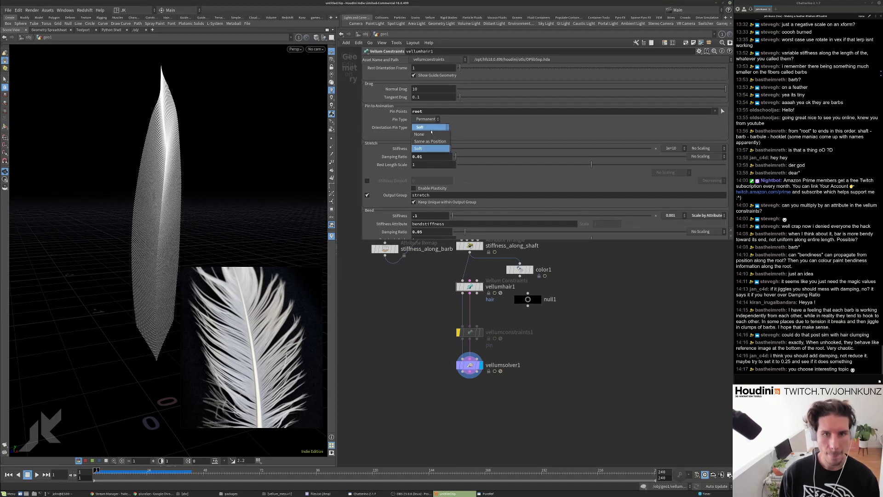
{"action": "left_click", "coordinate": [430, 141]}
{"action": "key", "text": "Up"}
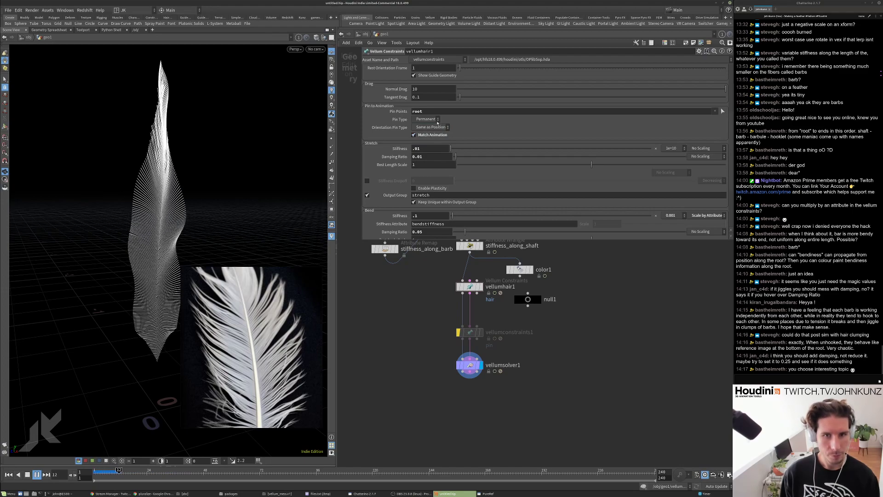
{"action": "key", "text": "ctrl+Up"}
{"action": "left_click", "coordinate": [436, 127]}
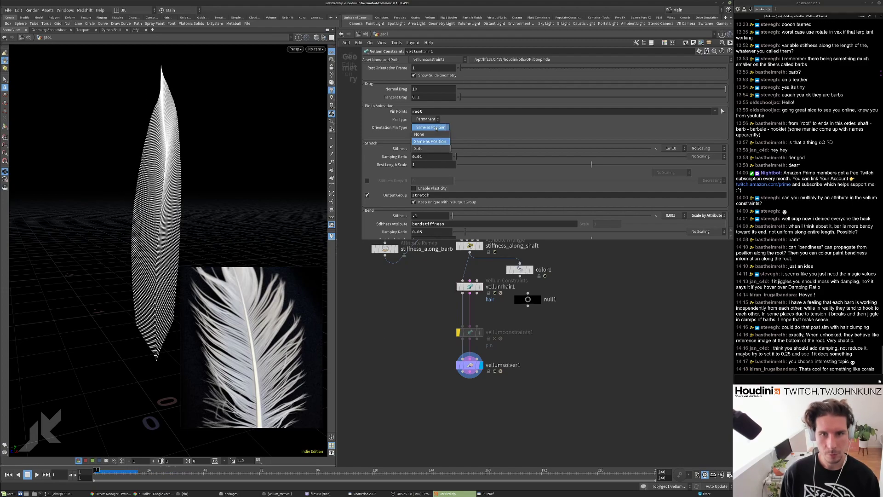
{"action": "left_click", "coordinate": [419, 148]}
{"action": "key", "text": "Up"}
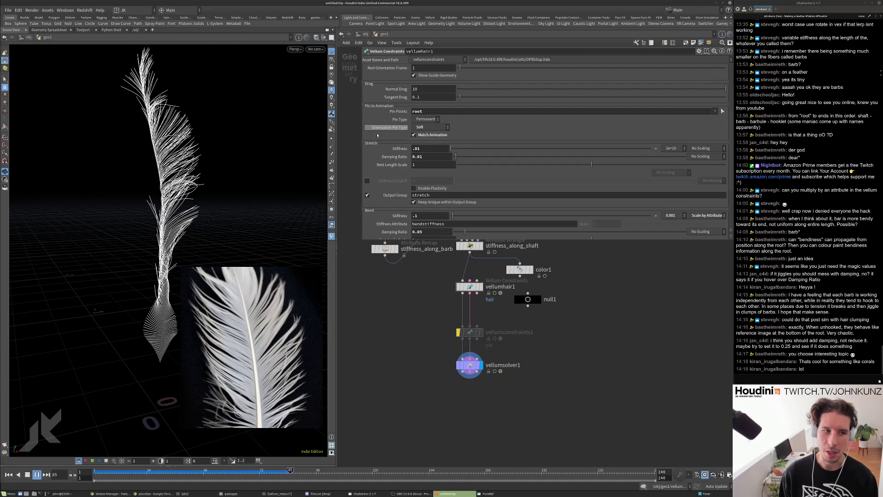
{"action": "key", "text": "Escape"}
Preview the cull_pscale_too_small output, then display vellumsolver1 again and replay.
{"action": "middle_click_drag", "start_coordinate": [603, 264], "coordinate": [594, 331]}
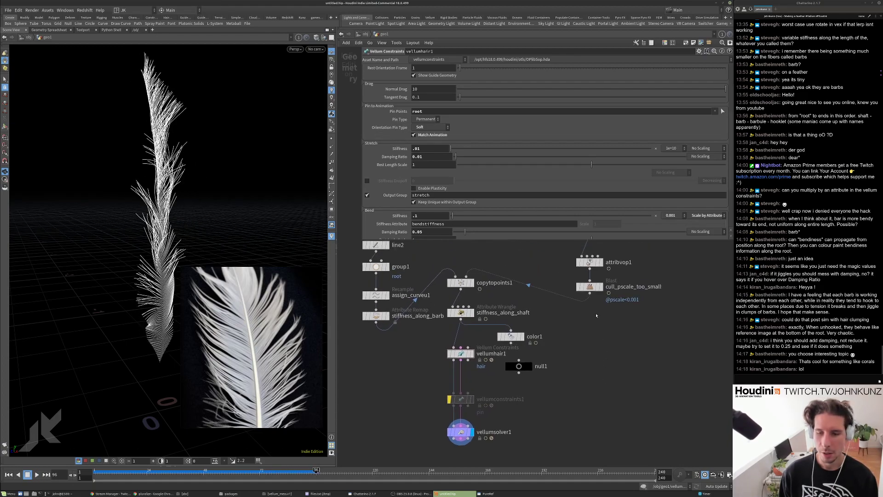
{"action": "left_click", "coordinate": [602, 286]}
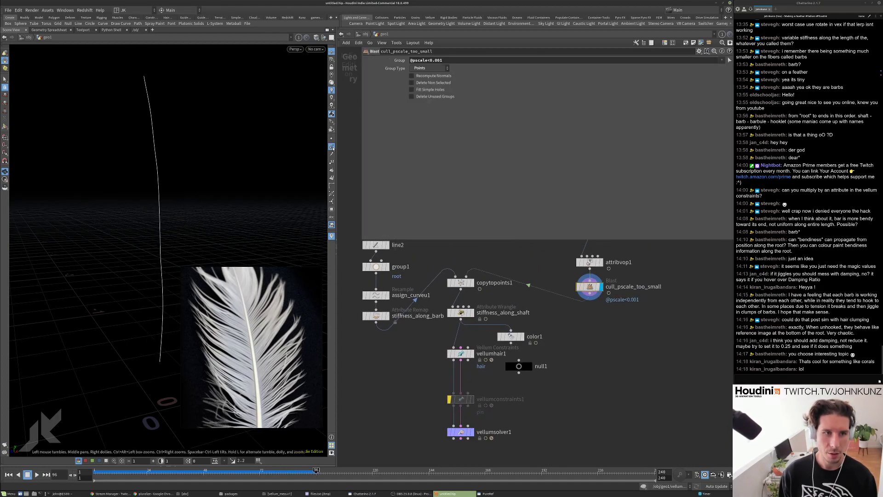
{"action": "key", "text": "Up"}
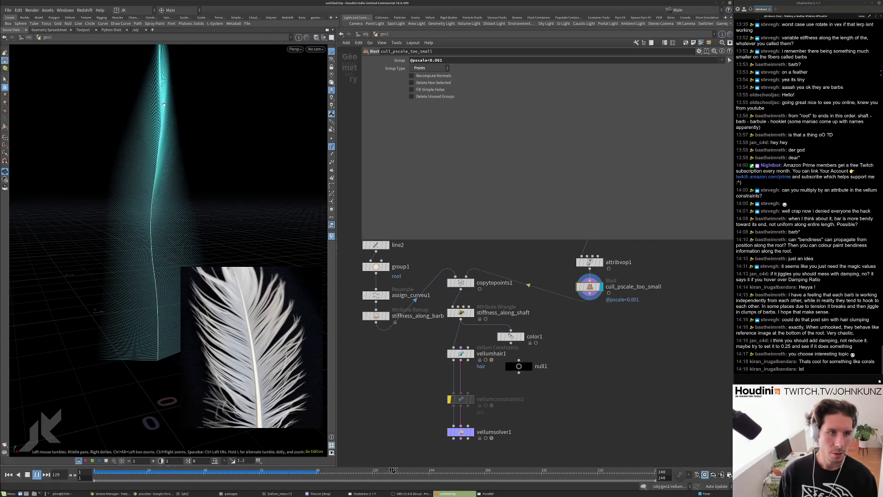
{"action": "key", "text": "ctrl+Up"}
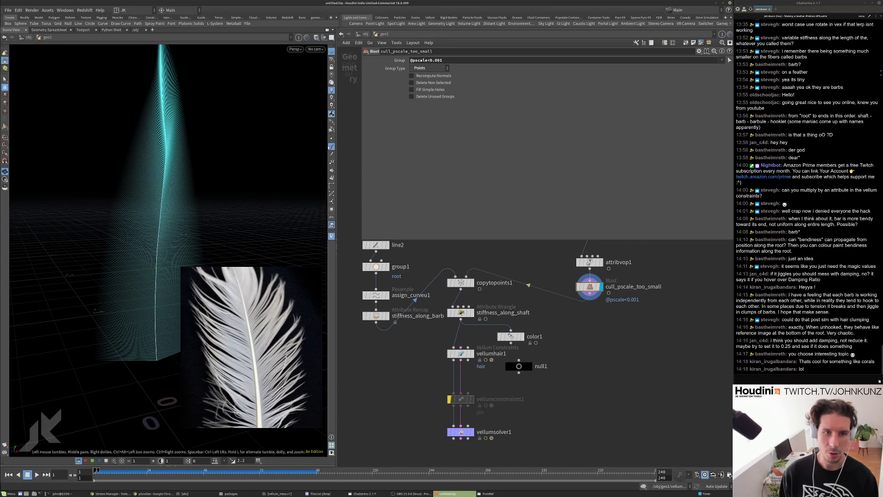
{"action": "middle_click_drag", "start_coordinate": [411, 394], "coordinate": [410, 366]}
{"action": "left_click", "coordinate": [459, 405]}
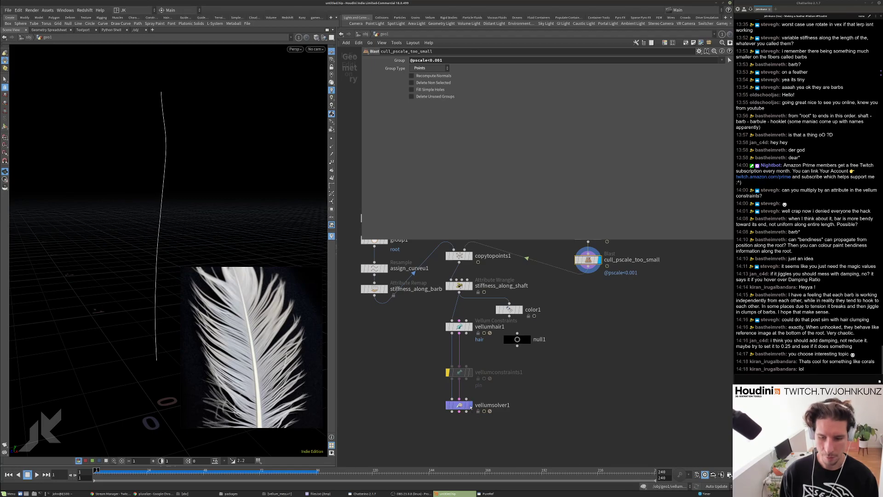
{"action": "key", "text": "Up"}
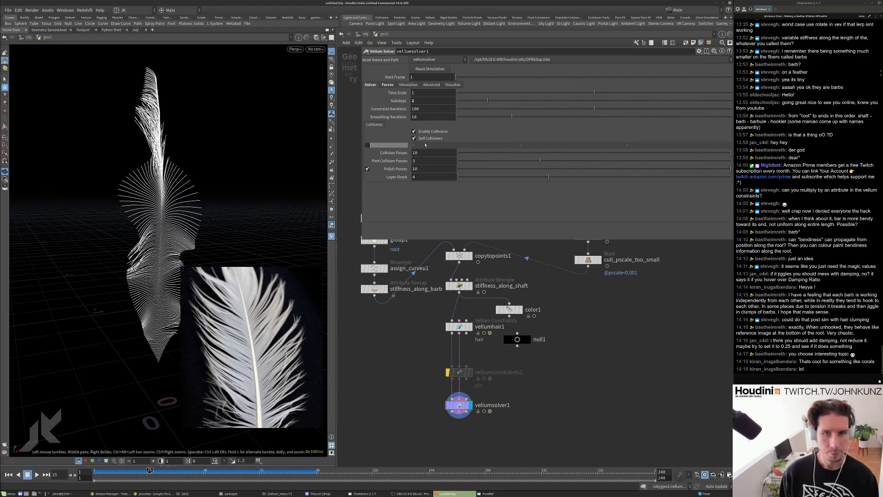
{"action": "key", "text": "ctrl+Up"}
On vellumhair1, switch orientation pinning to Same as Position, then back to Soft, and replay.
{"action": "left_click", "coordinate": [462, 328]}
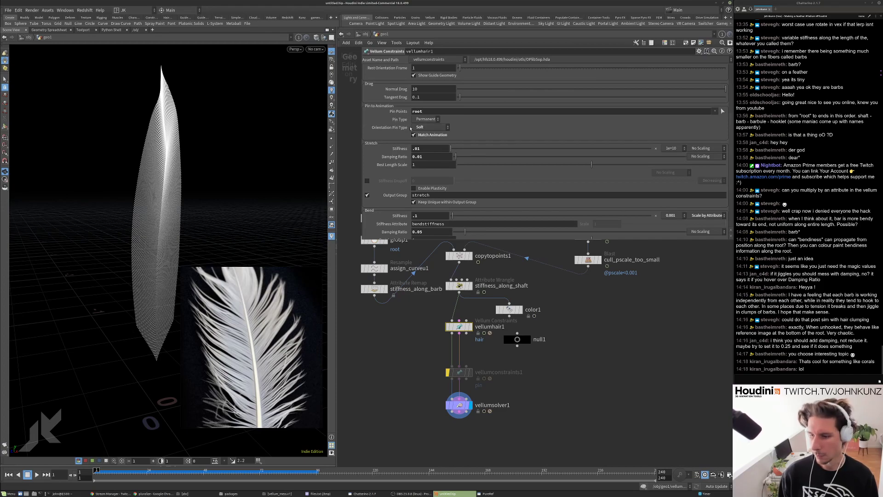
{"action": "left_click", "coordinate": [428, 127]}
{"action": "left_click", "coordinate": [419, 136]}
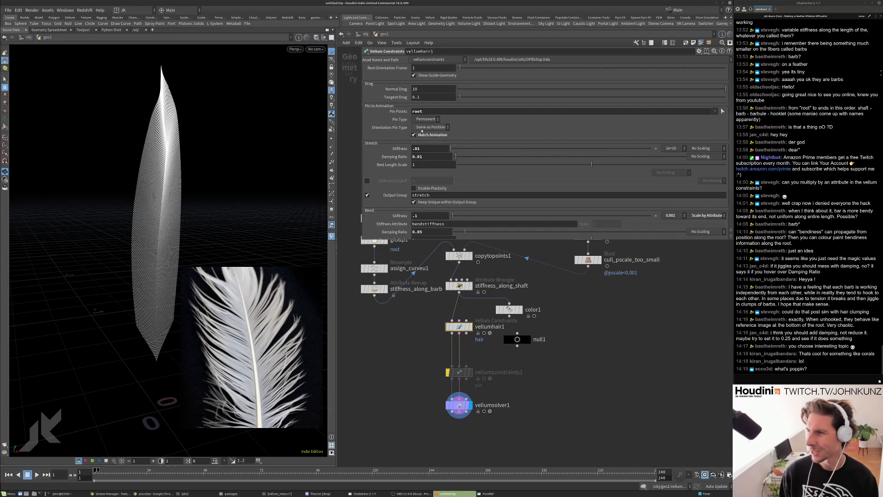
{"action": "left_click", "coordinate": [423, 128]}
{"action": "left_click", "coordinate": [420, 136]}
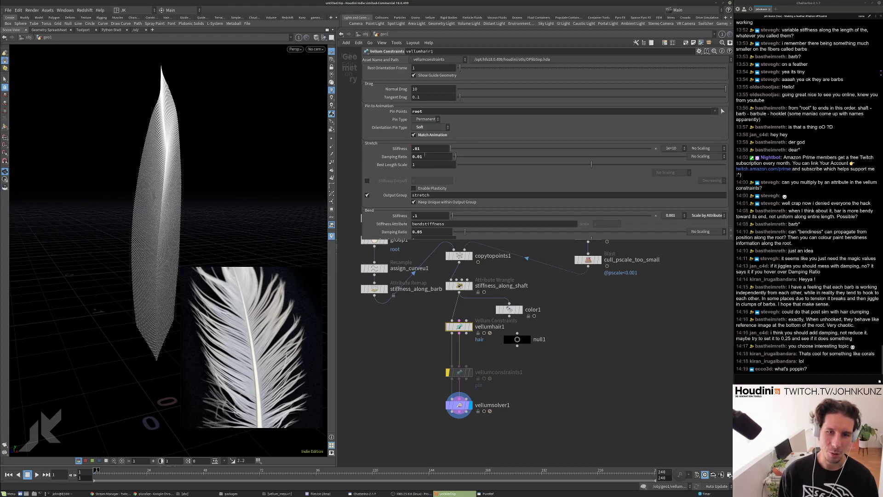
{"action": "scroll", "coordinate": [424, 184], "scroll_direction": "down", "scroll_amount": 1}
{"action": "key", "text": "Up"}
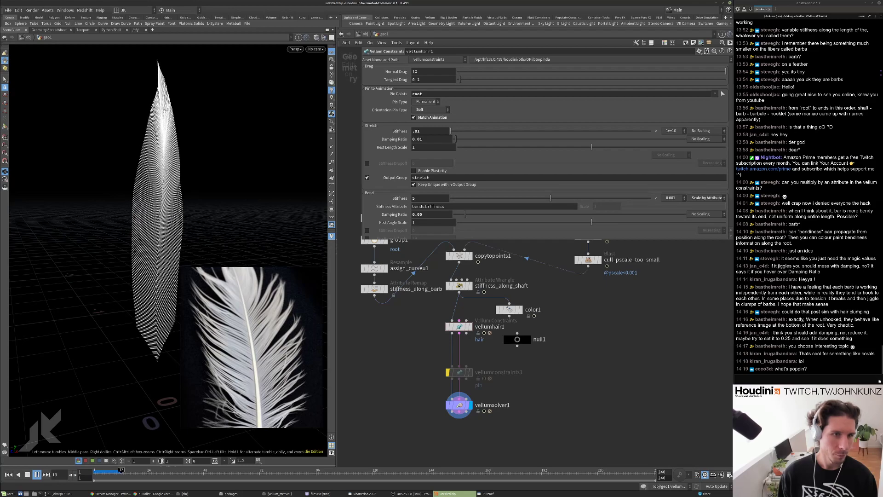
{"action": "key", "text": "ctrl+Up"}
Set vellumhair1 bend stiffness back to 1 and replay the simulation.
{"action": "left_click", "coordinate": [415, 198]}
{"action": "key", "text": "BackSpace"}
{"action": "type", "text": "1"}
{"action": "key", "text": "Return"}
{"action": "key", "text": "Up"}
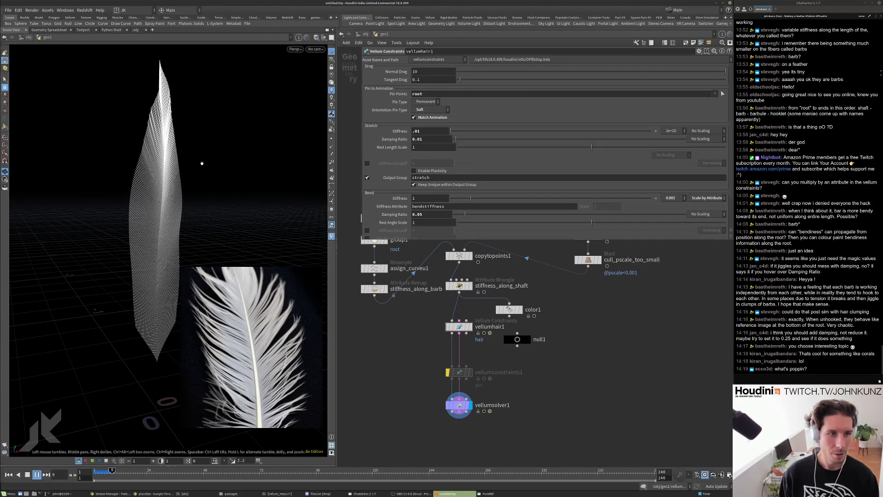
{"action": "key", "text": "ctrl+Up"}
{"action": "scroll", "coordinate": [395, 344], "scroll_direction": "down", "scroll_amount": 3}
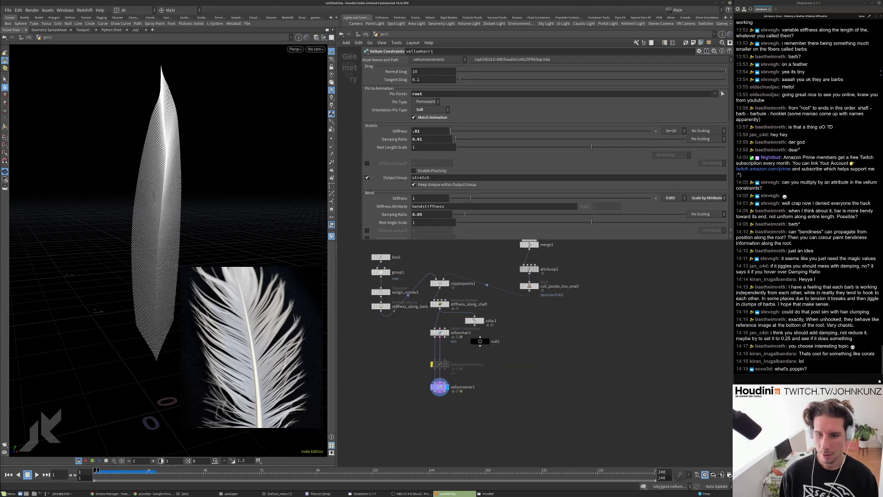
{"action": "double_click", "coordinate": [529, 270]}
{"action": "left_click", "coordinate": [665, 85]}
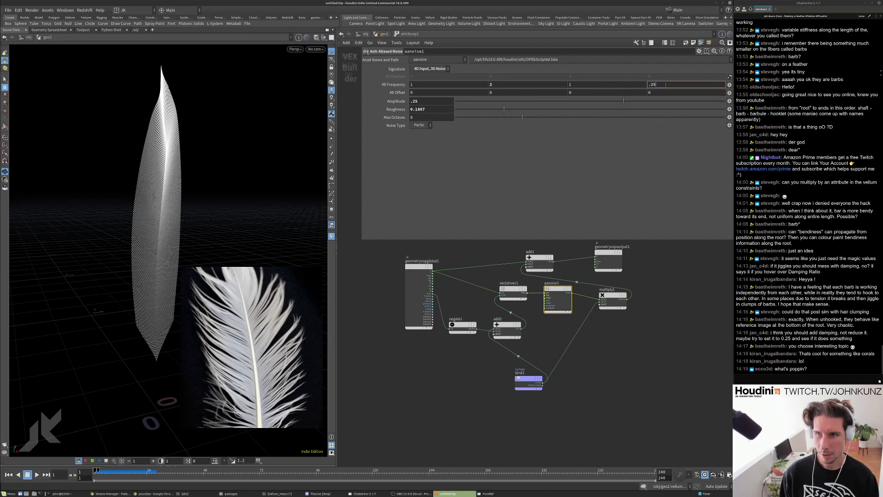
{"action": "type", "text": "0"}
{"action": "key", "text": "Return"}
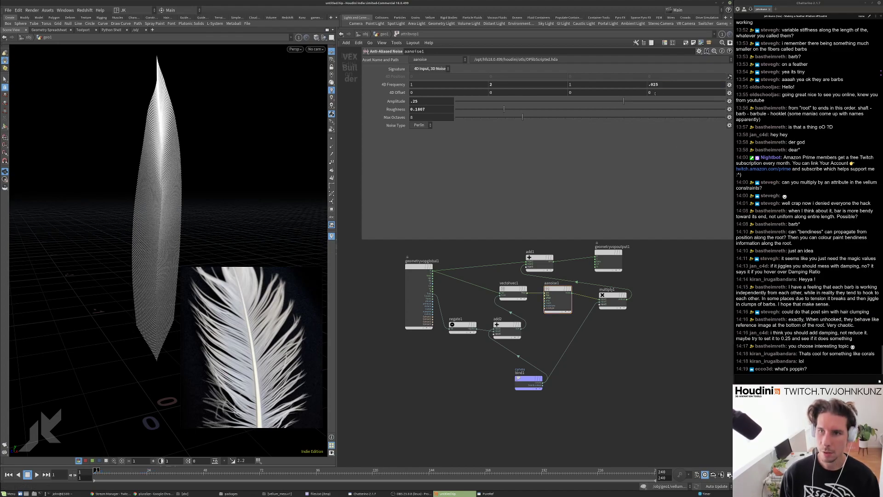
{"action": "left_click", "coordinate": [388, 34]}
{"action": "key", "text": "Up"}
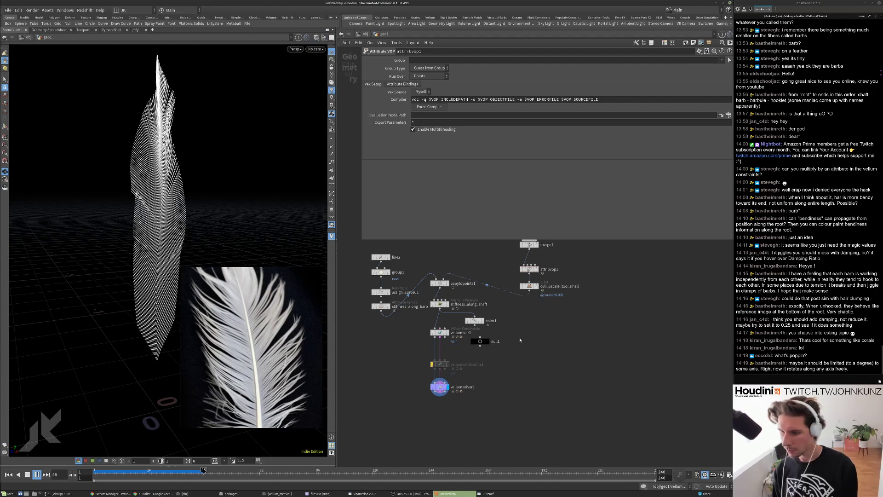
{"action": "key", "text": "Up"}
{"action": "key", "text": "ctrl+Up"}
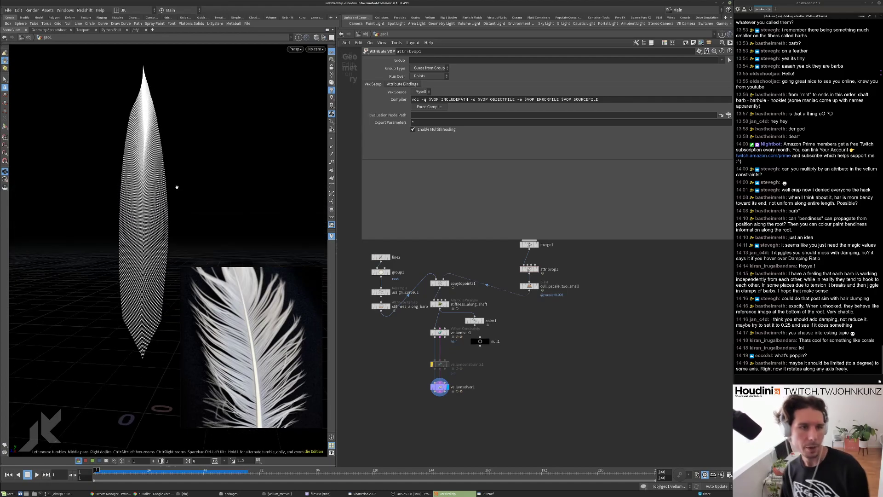
{"action": "scroll", "coordinate": [241, 172], "scroll_direction": "up", "scroll_amount": 3}
{"action": "left_click_drag", "start_coordinate": [241, 172], "coordinate": [146, 229]}
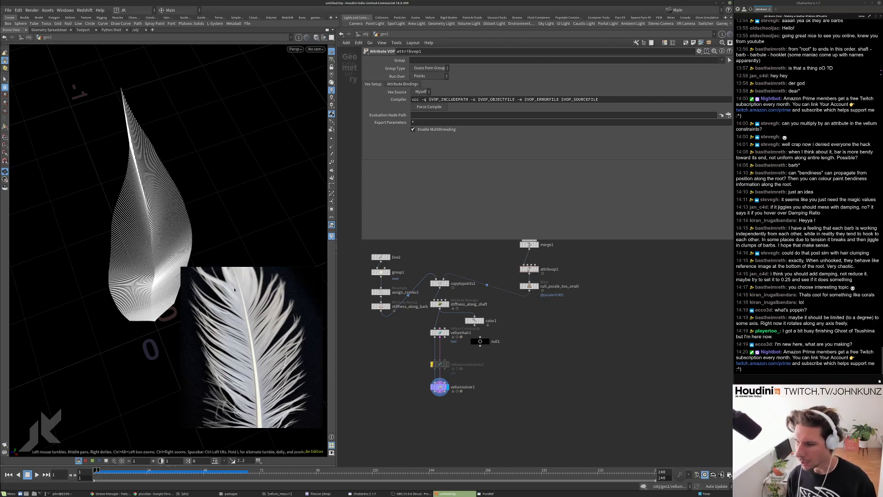
{"action": "middle_click_drag", "start_coordinate": [483, 308], "coordinate": [509, 426]}
{"action": "left_click_drag", "start_coordinate": [109, 146], "coordinate": [139, 173]}
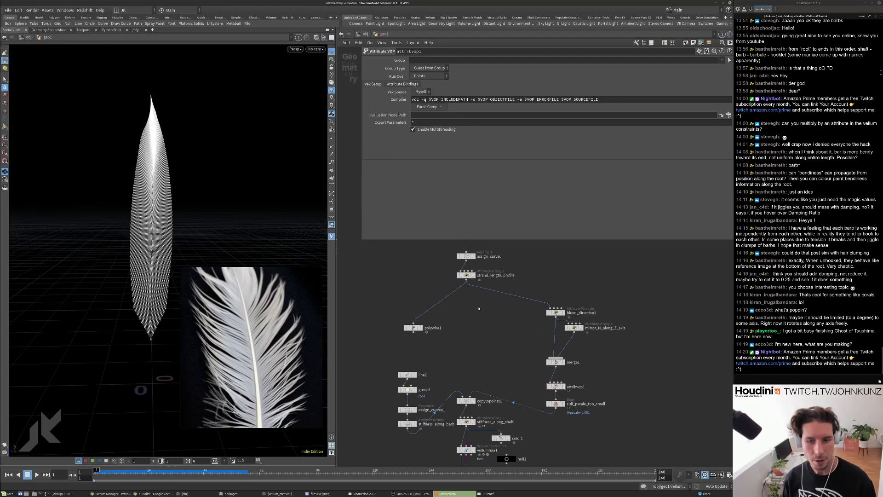
Drag strand_length_profile ramp points 3 and 2, one to position 0.26768, value 0.780822.
{"action": "scroll", "coordinate": [421, 275], "scroll_direction": "up", "scroll_amount": 3}
{"action": "scroll", "coordinate": [431, 278], "scroll_direction": "down", "scroll_amount": 3}
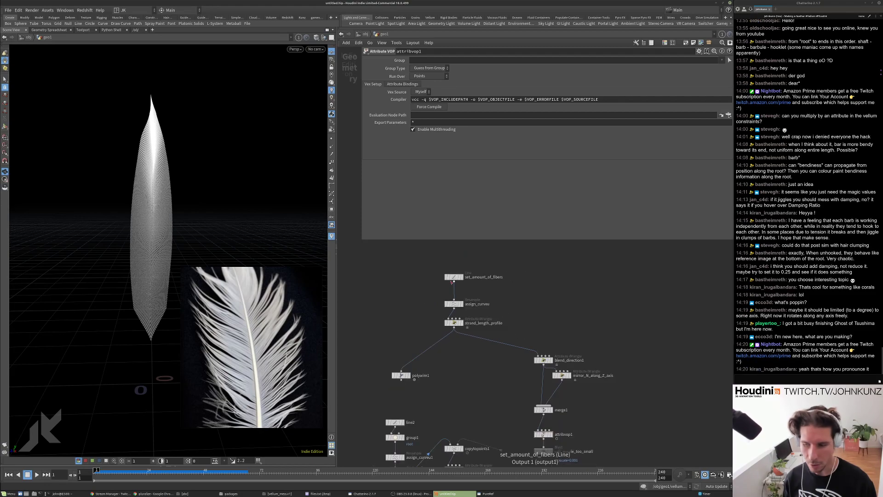
{"action": "scroll", "coordinate": [451, 296], "scroll_direction": "up", "scroll_amount": 4}
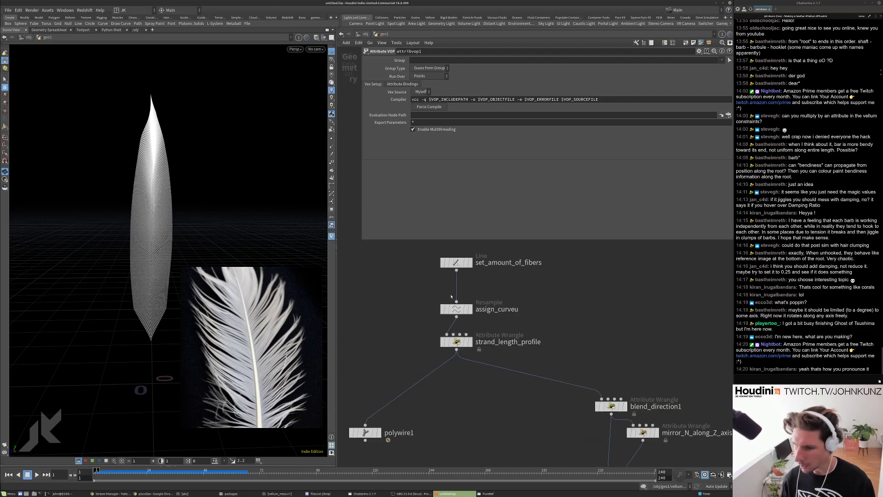
{"action": "scroll", "coordinate": [451, 296], "scroll_direction": "down", "scroll_amount": 4}
{"action": "scroll", "coordinate": [452, 318], "scroll_direction": "up", "scroll_amount": 3}
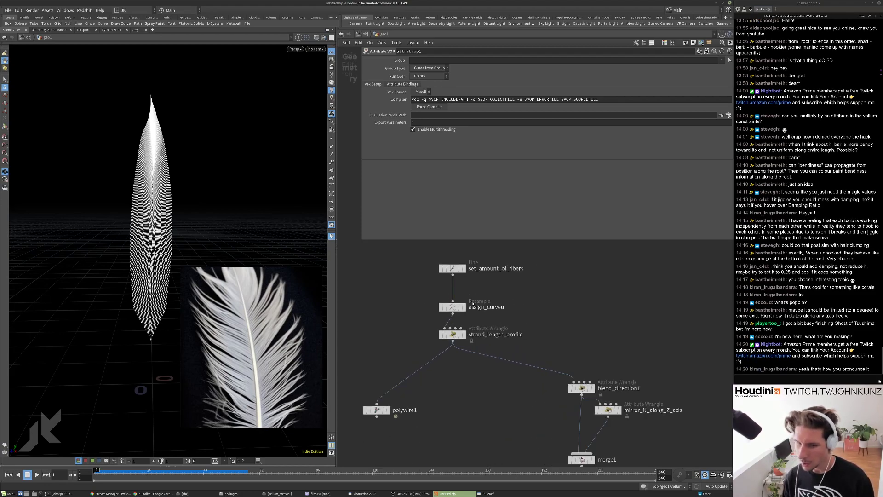
{"action": "left_click", "coordinate": [453, 333]}
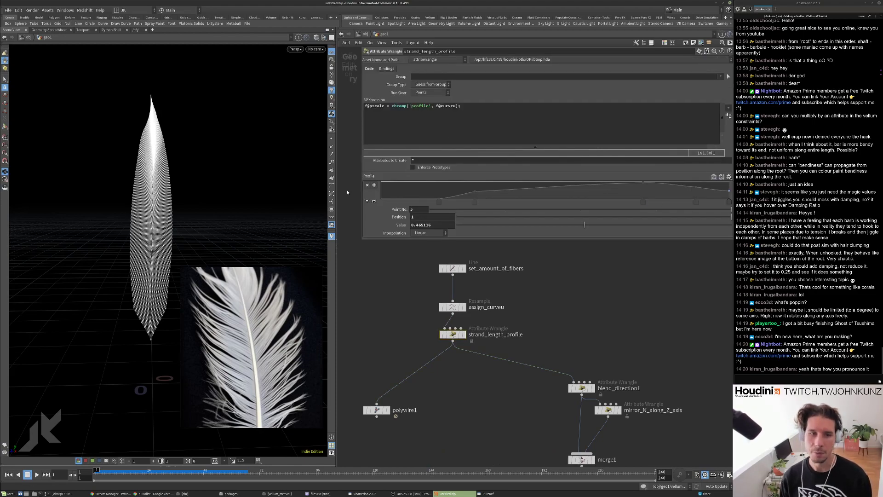
{"action": "left_click_drag", "start_coordinate": [642, 183], "coordinate": [638, 178]}
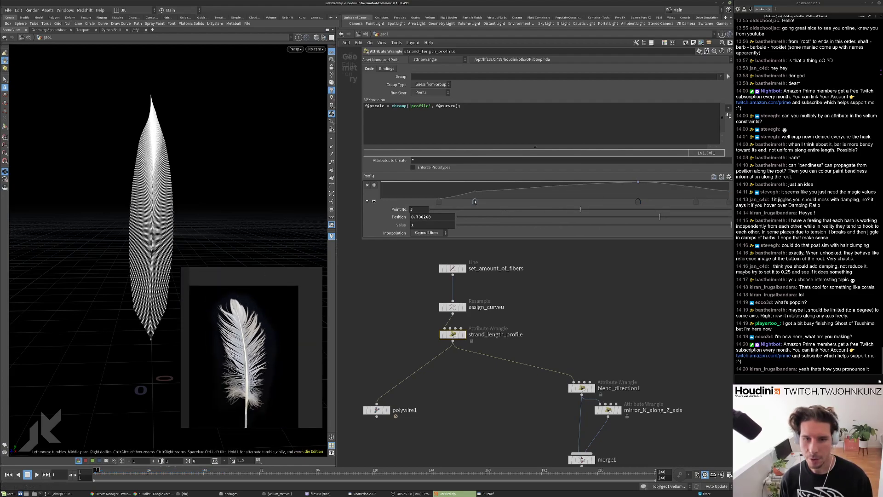
{"action": "left_click_drag", "start_coordinate": [475, 192], "coordinate": [474, 185]}
Recentre the reshaped feather in the viewport and play the simulation.
{"action": "scroll", "coordinate": [121, 215], "scroll_direction": "down", "scroll_amount": 3}
{"action": "middle_click_drag", "start_coordinate": [121, 215], "coordinate": [118, 184]}
{"action": "scroll", "coordinate": [520, 338], "scroll_direction": "down", "scroll_amount": 5}
{"action": "middle_click_drag", "start_coordinate": [518, 355], "coordinate": [524, 277]}
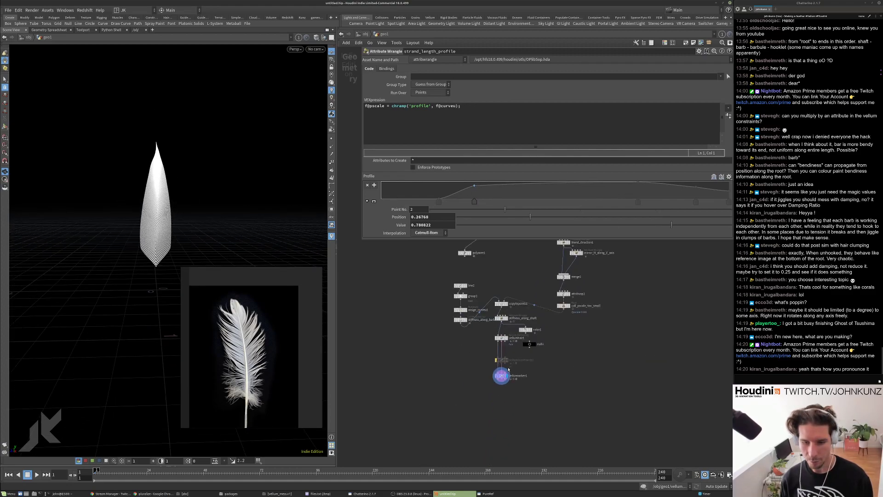
{"action": "scroll", "coordinate": [504, 375], "scroll_direction": "up", "scroll_amount": 7}
{"action": "key", "text": "Up"}
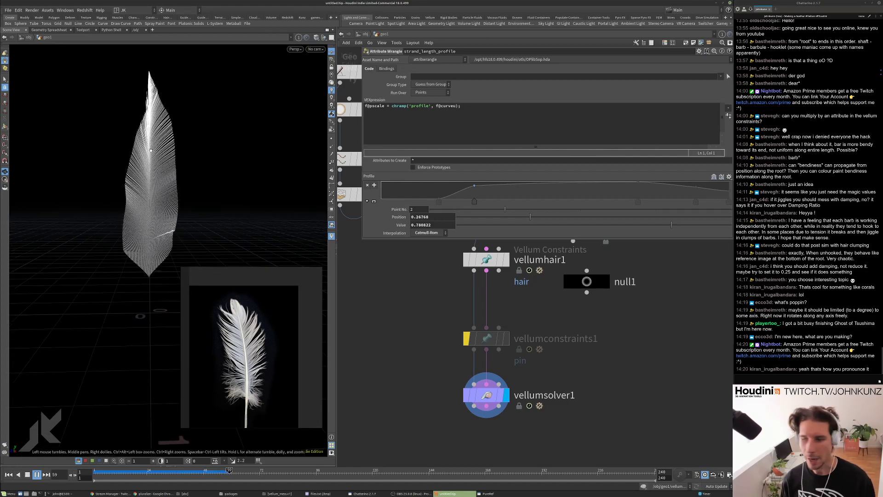
{"action": "left_click_drag", "start_coordinate": [146, 191], "coordinate": [173, 188]}
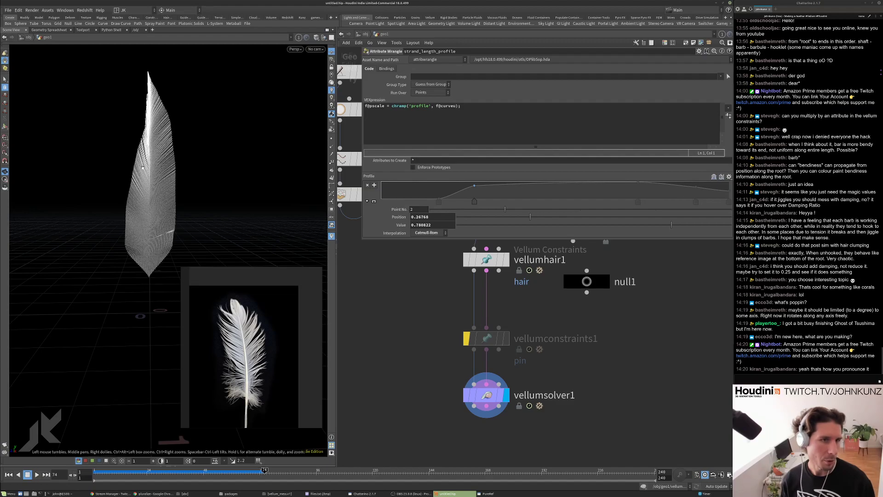
{"action": "key", "text": "Up"}
{"action": "right_click_drag", "start_coordinate": [173, 189], "coordinate": [198, 113]}
{"action": "middle_click_drag", "start_coordinate": [198, 113], "coordinate": [194, 211]}
{"action": "left_click_drag", "start_coordinate": [194, 211], "coordinate": [173, 197]}
{"action": "right_click_drag", "start_coordinate": [173, 196], "coordinate": [198, 190]}
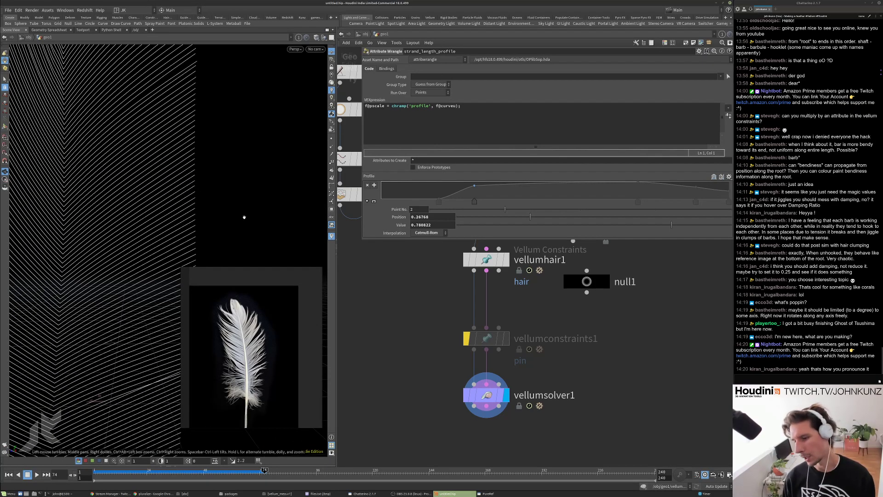
{"action": "left_click_drag", "start_coordinate": [165, 200], "coordinate": [239, 170]}
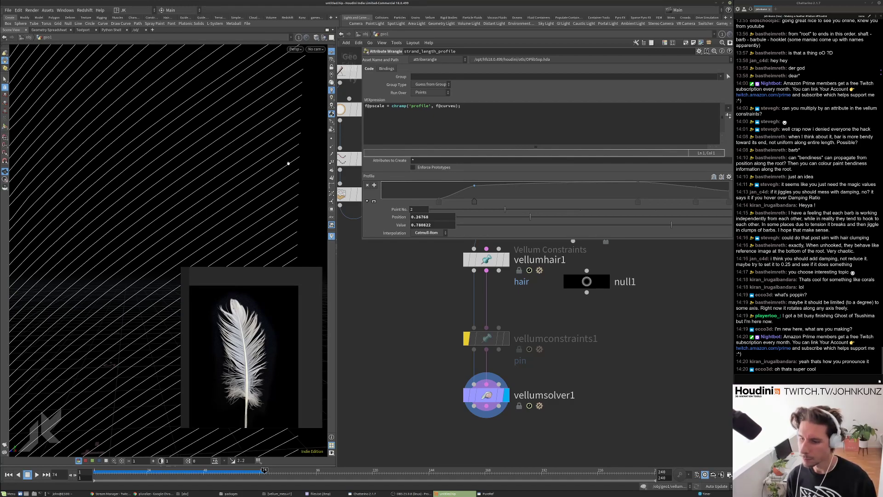
{"action": "left_click_drag", "start_coordinate": [243, 144], "coordinate": [185, 82]}
{"action": "left_click_drag", "start_coordinate": [190, 164], "coordinate": [201, 90]}
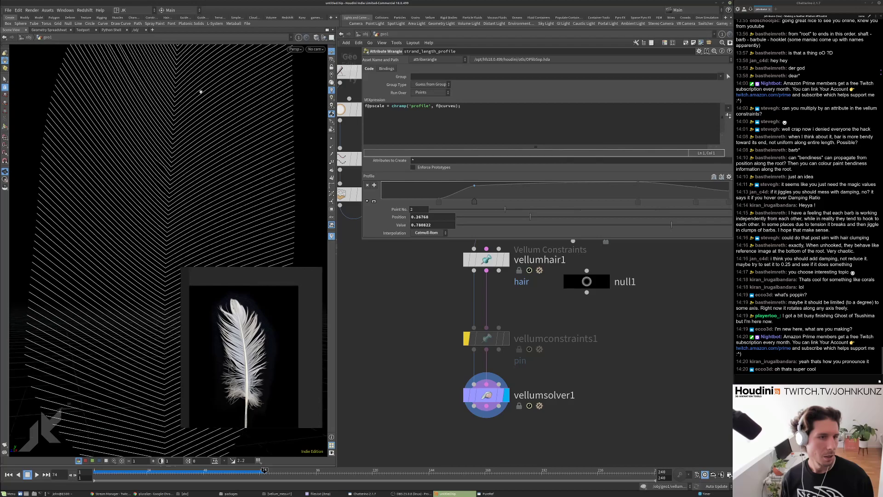
{"action": "mouse_move", "coordinate": [178, 148]}
{"action": "left_mouse_down"}
{"action": "mouse_move", "coordinate": [197, 138]}
{"action": "mouse_move", "coordinate": [152, 162]}
{"action": "mouse_move", "coordinate": [168, 118]}
{"action": "mouse_move", "coordinate": [176, 146]}
{"action": "left_mouse_up"}
{"action": "key", "text": "Up"}
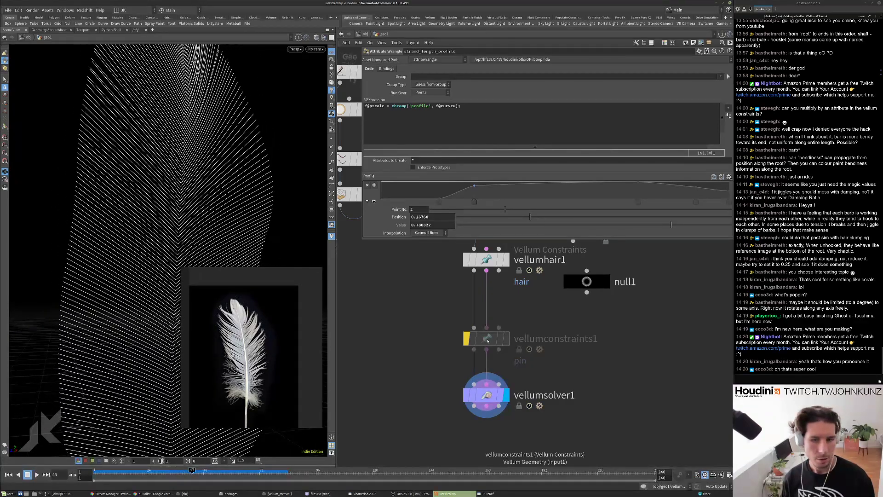
{"action": "key", "text": "ctrl+Up"}
{"action": "scroll", "coordinate": [486, 342], "scroll_direction": "down", "scroll_amount": 3}
Check vellumsolver1's Forces tab, set Solver Substeps to 4, and replay the feather.
{"action": "left_click", "coordinate": [487, 371]}
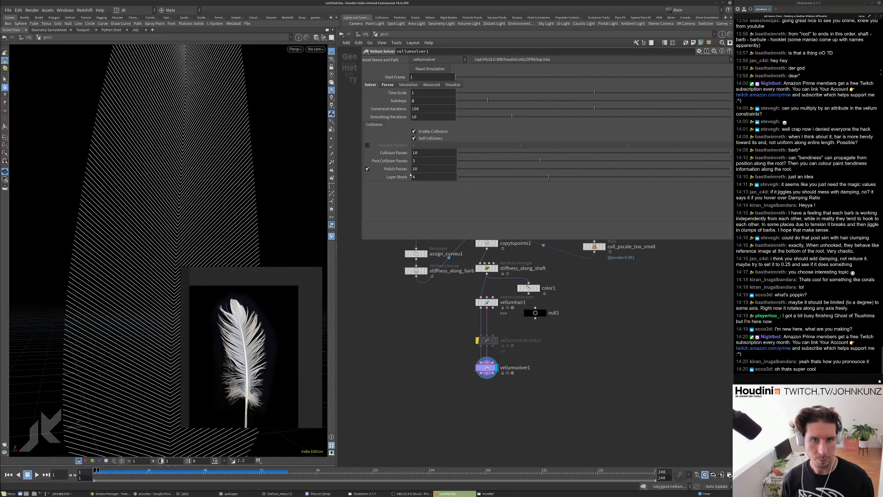
{"action": "left_click", "coordinate": [388, 86]}
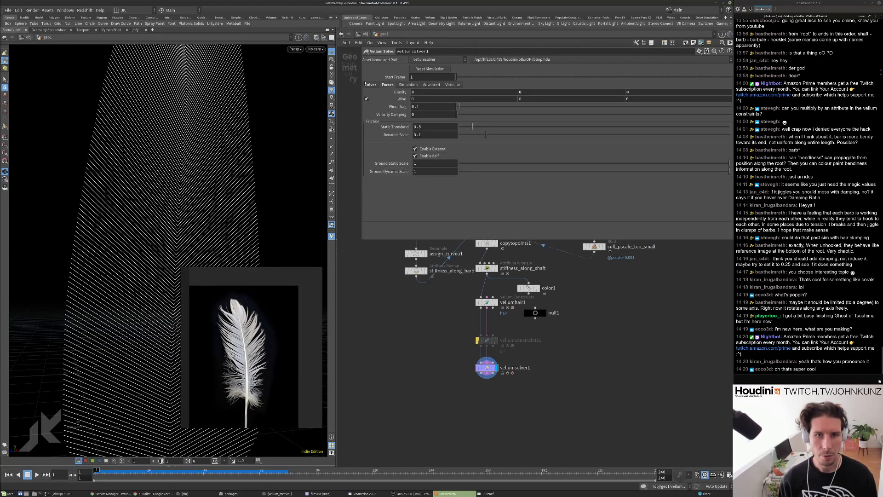
{"action": "left_click", "coordinate": [371, 85]}
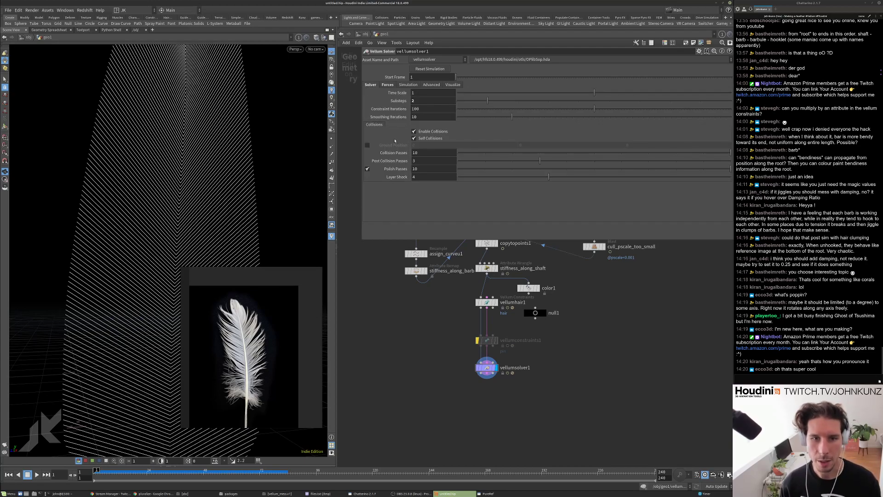
{"action": "key", "text": "Return"}
{"action": "key", "text": "Up"}
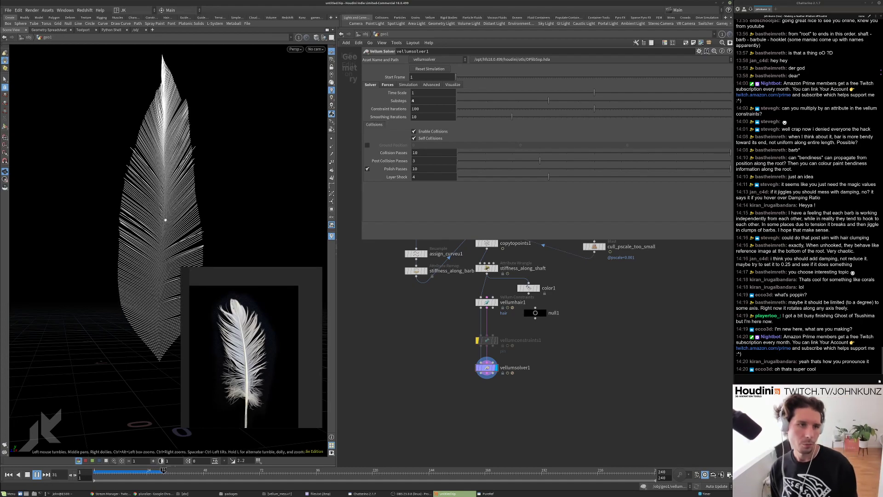
{"action": "key", "text": "Escape"}
{"action": "scroll", "coordinate": [425, 345], "scroll_direction": "up", "scroll_amount": 3}
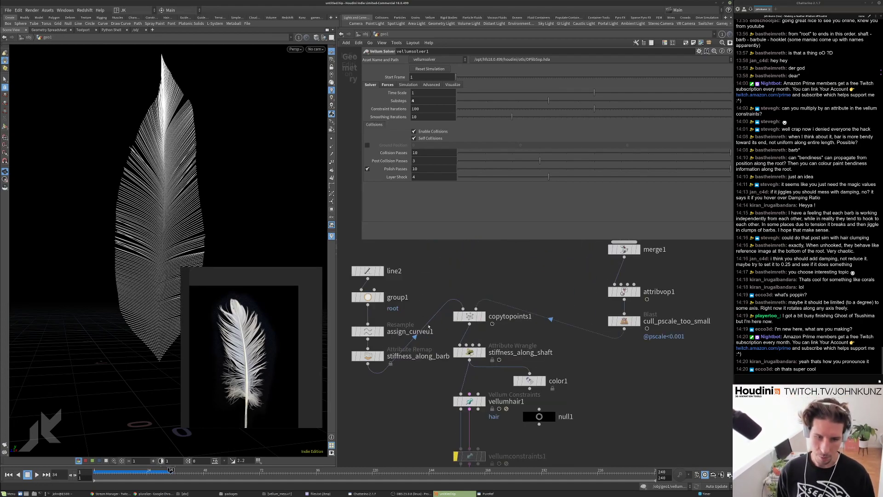
{"action": "middle_click_drag", "start_coordinate": [420, 319], "coordinate": [439, 300]}
{"action": "middle_click", "coordinate": [492, 300]}
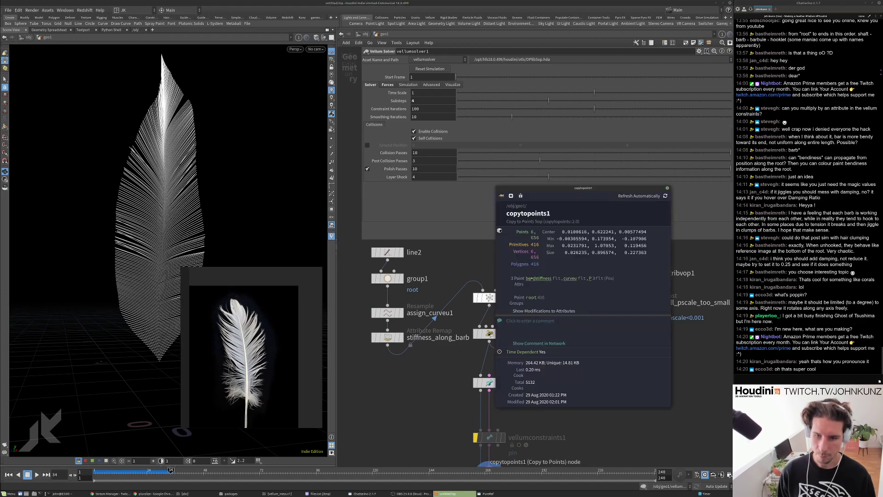
{"action": "left_click", "coordinate": [533, 278]}
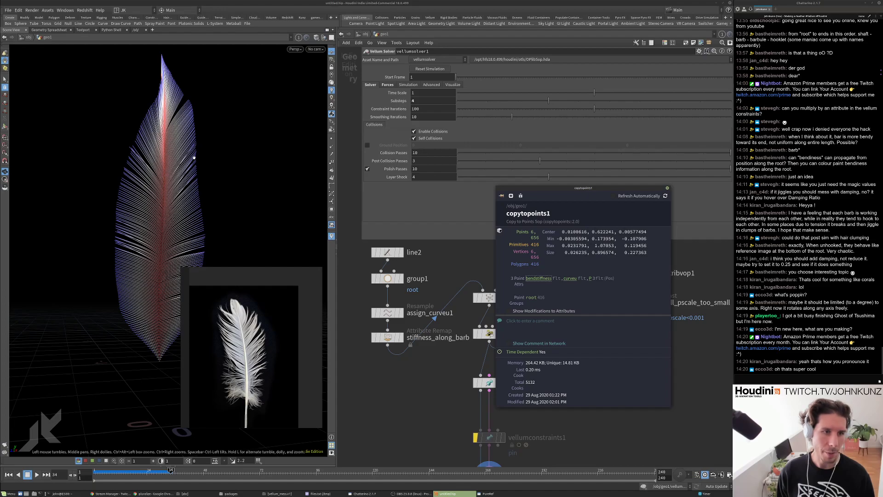
{"action": "left_click_drag", "start_coordinate": [179, 175], "coordinate": [235, 225]}
{"action": "middle_click_drag", "start_coordinate": [449, 346], "coordinate": [392, 275]}
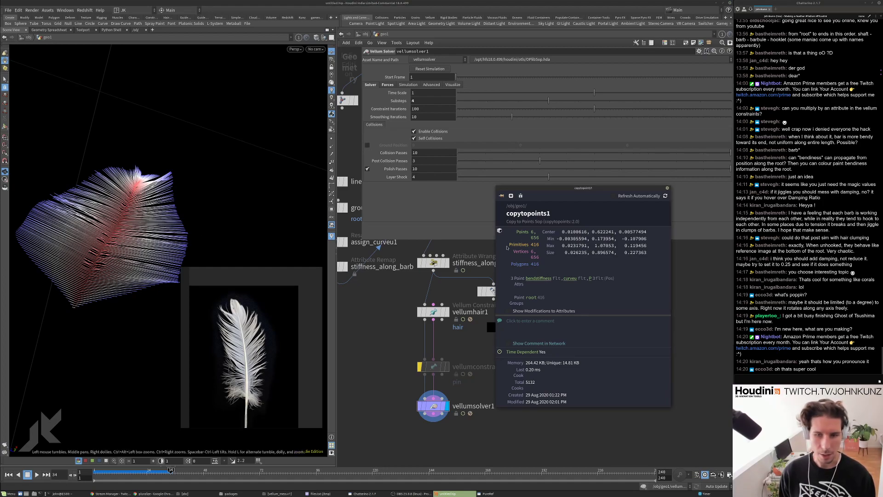
{"action": "left_click", "coordinate": [537, 278]}
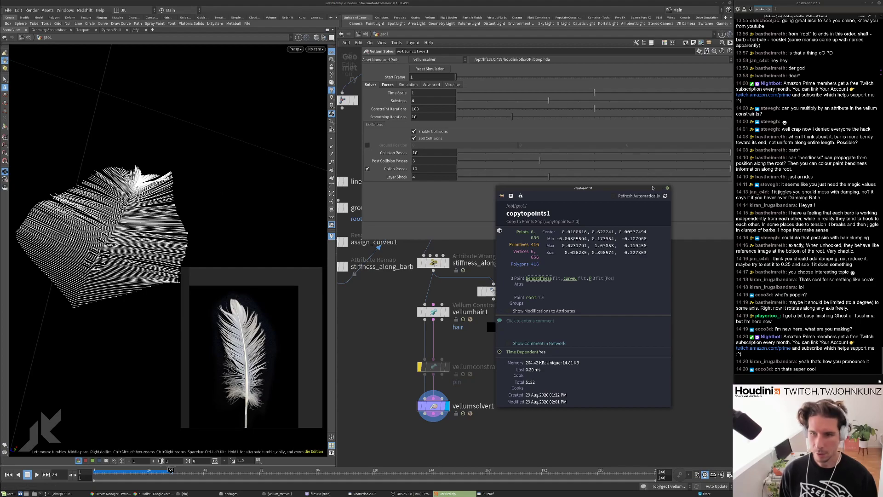
{"action": "left_click", "coordinate": [668, 188]}
{"action": "middle_click_drag", "start_coordinate": [418, 312], "coordinate": [445, 291]}
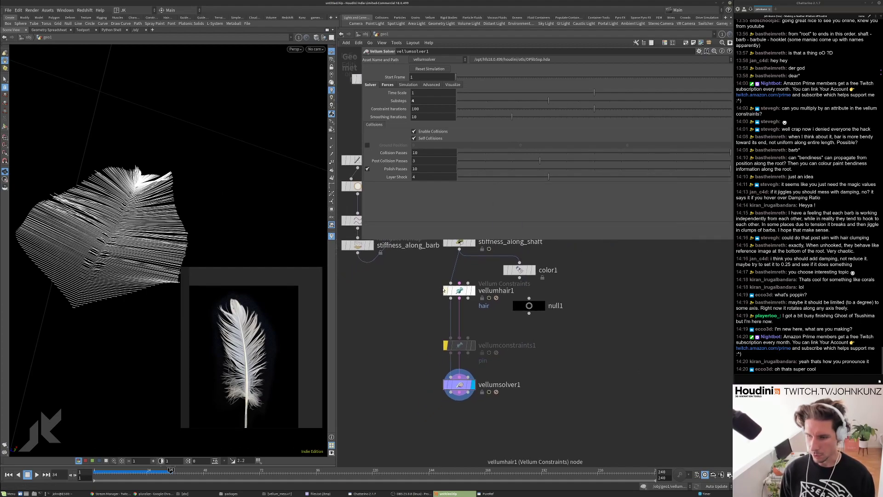
Rewind to frame 1 and set vellumhair1's Bend Stiffness to 0.35.
{"action": "middle_click_drag", "start_coordinate": [477, 317], "coordinate": [487, 348]}
{"action": "key", "text": "ctrl+Left"}
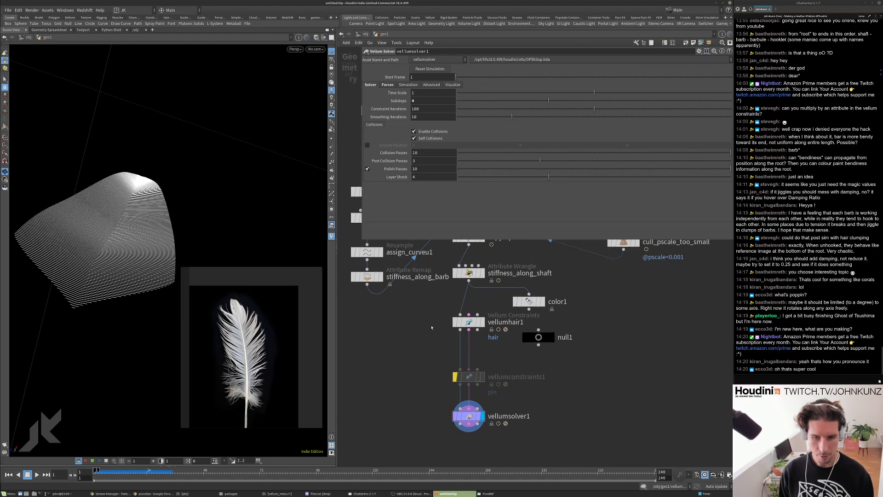
{"action": "scroll", "coordinate": [449, 328], "scroll_direction": "up", "scroll_amount": 2}
{"action": "left_click", "coordinate": [477, 320]}
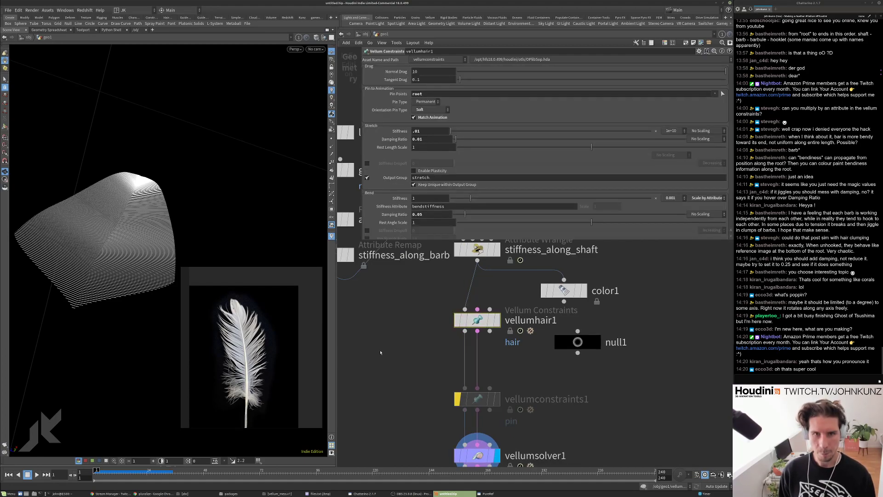
{"action": "scroll", "coordinate": [437, 175], "scroll_direction": "down", "scroll_amount": 3}
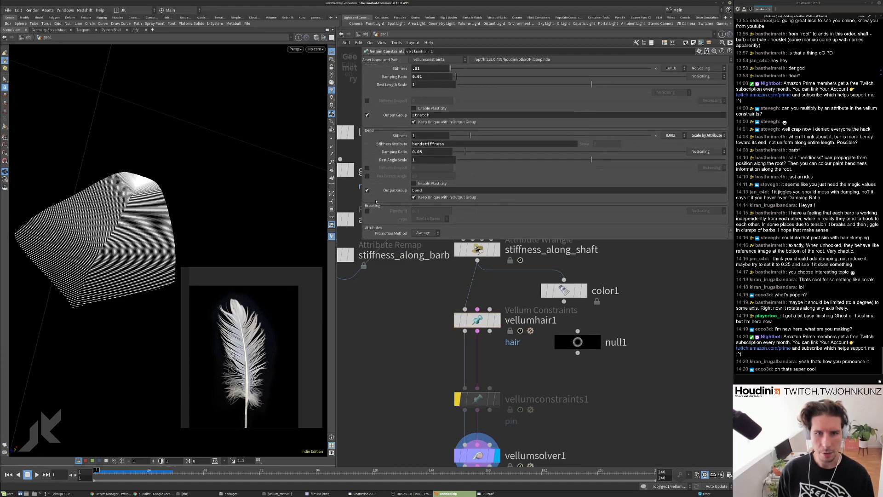
{"action": "left_click", "coordinate": [421, 135]}
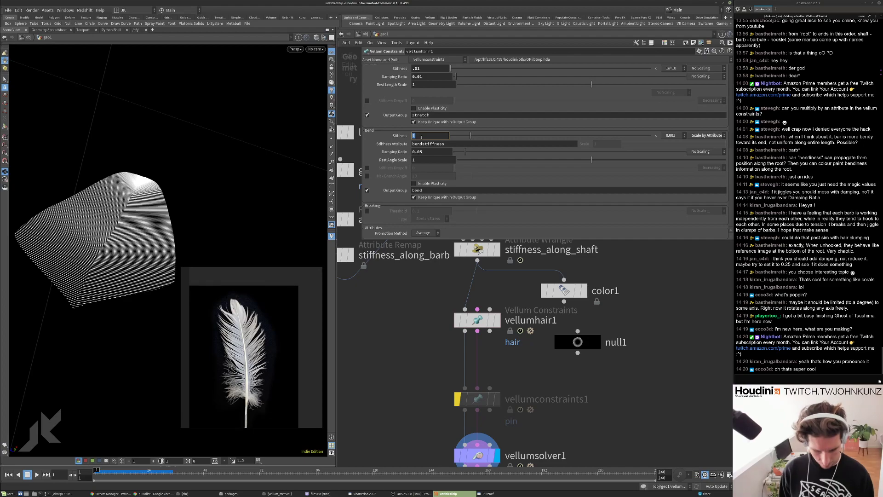
{"action": "key", "text": "Return"}
Play the feather simulation with softer bending, then stop and rewind to frame 1.
{"action": "key", "text": "Up"}
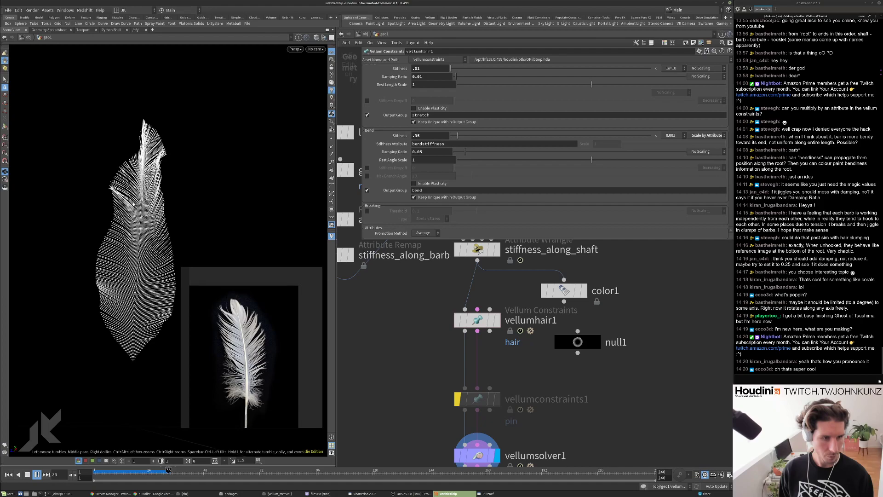
{"action": "key", "text": "ctrl+Up"}
{"action": "scroll", "coordinate": [431, 307], "scroll_direction": "down", "scroll_amount": 5}
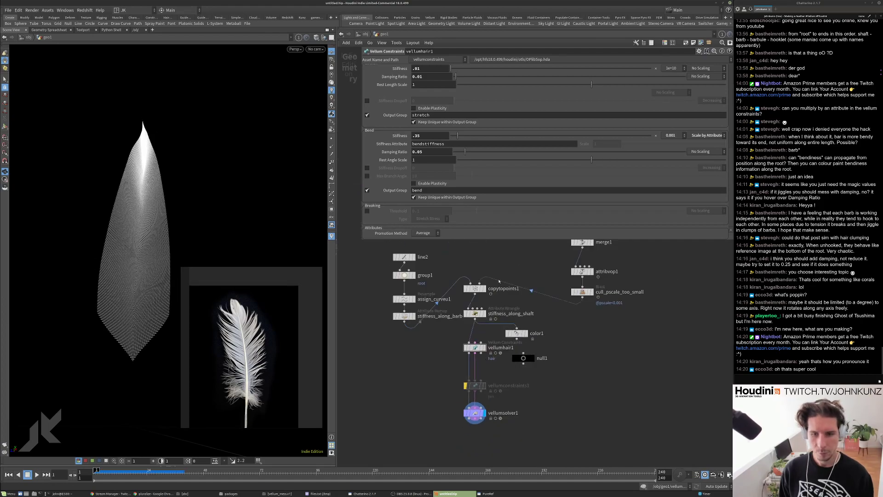
{"action": "middle_click_drag", "start_coordinate": [488, 258], "coordinate": [481, 324]}
Move the strand_length_profile ramp's second point to position 0.1706.
{"action": "left_click", "coordinate": [479, 273]}
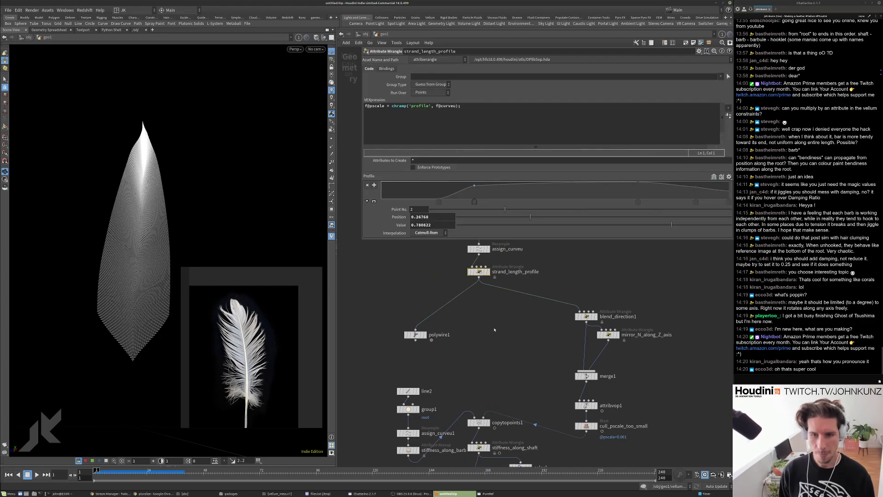
{"action": "left_click", "coordinate": [516, 218]}
{"action": "left_click_drag", "start_coordinate": [506, 218], "coordinate": [504, 218]}
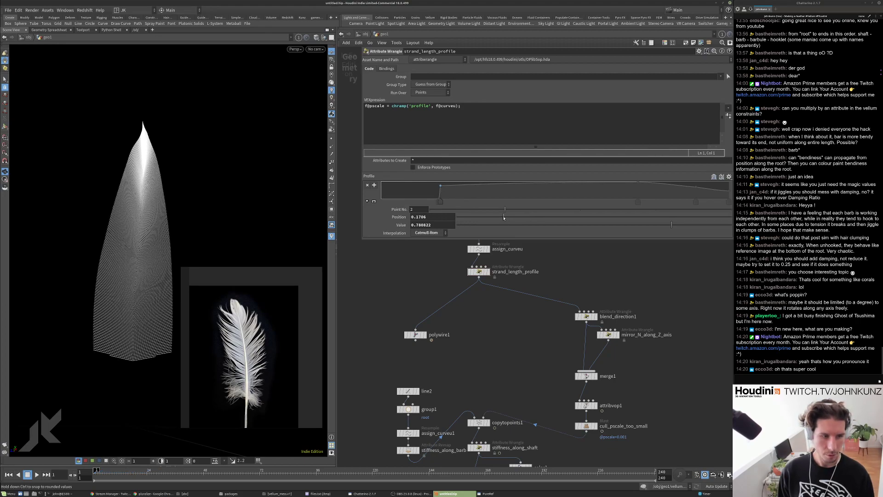
Play the feather simulation with the new profile, stop it, and reset to frame 1.
{"action": "key", "text": "Up"}
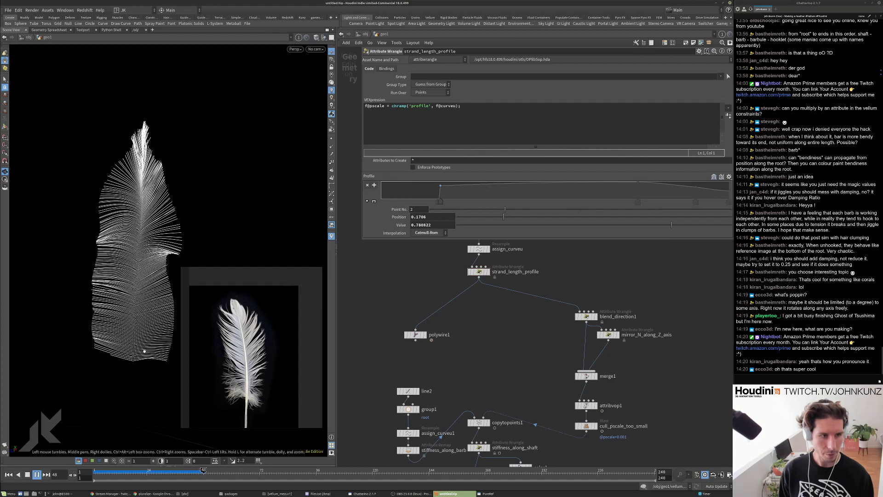
{"action": "key", "text": "Escape"}
{"action": "scroll", "coordinate": [497, 339], "scroll_direction": "down", "scroll_amount": 2}
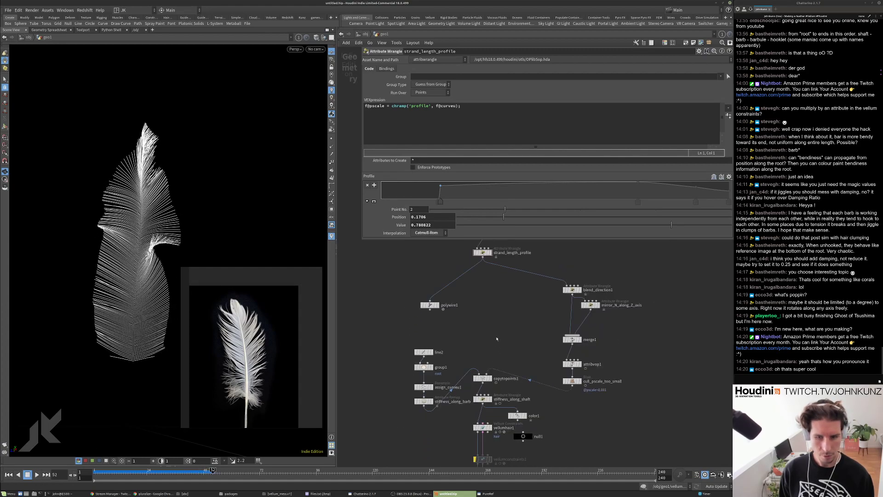
{"action": "key", "text": "ctrl+Left"}
{"action": "scroll", "coordinate": [460, 391], "scroll_direction": "up", "scroll_amount": 3}
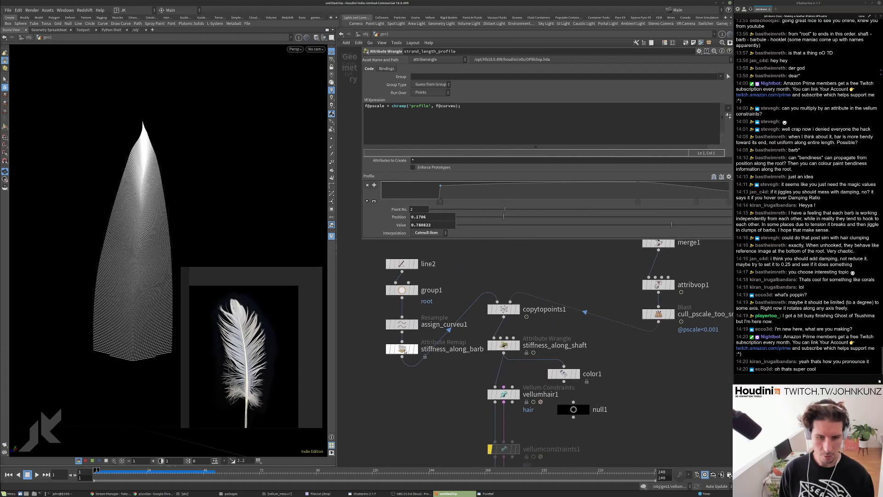
Set the stiffness_along_barb remap's Output Max to 1.
{"action": "left_click", "coordinate": [406, 351]}
{"action": "double_click", "coordinate": [429, 141]}
{"action": "type", "text": "1"}
{"action": "key", "text": "Return"}
Play the simulation and orbit the feather, then reset to frame 1 and frame all nodes.
{"action": "key", "text": "Up"}
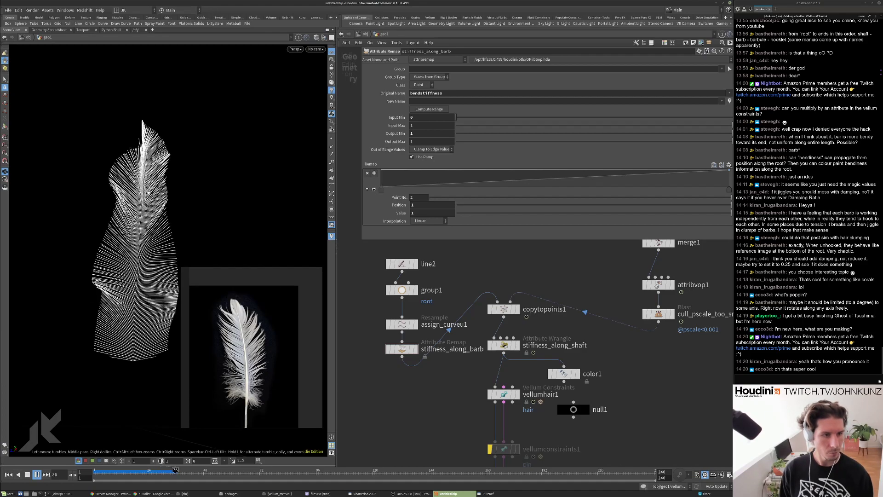
{"action": "left_click_drag", "start_coordinate": [129, 294], "coordinate": [144, 315]}
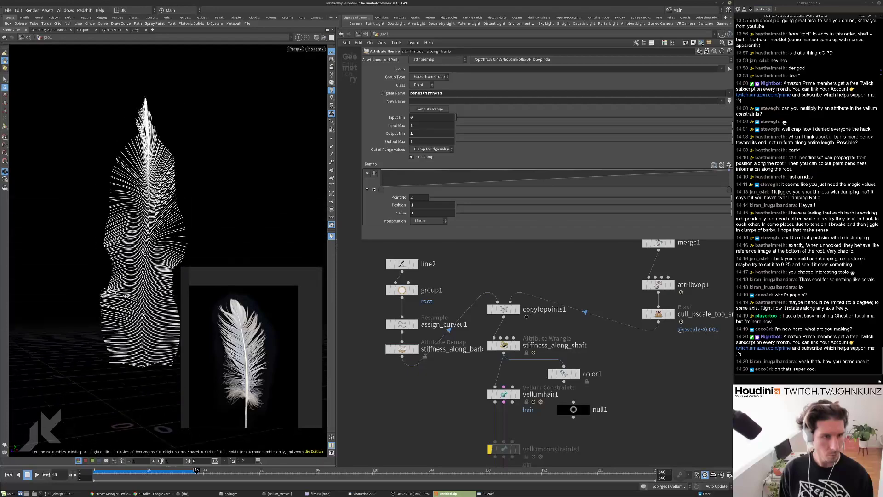
{"action": "key", "text": "ctrl+Up"}
{"action": "key", "text": "h"}
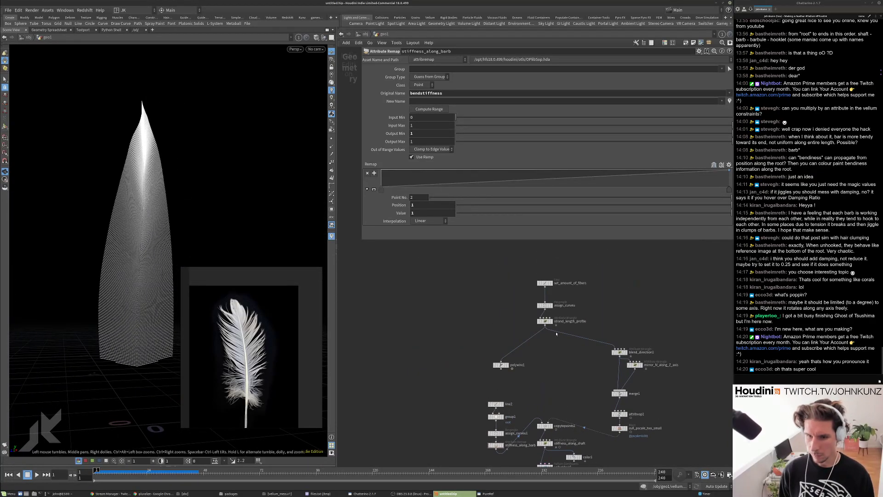
{"action": "scroll", "coordinate": [543, 331], "scroll_direction": "up", "scroll_amount": 2}
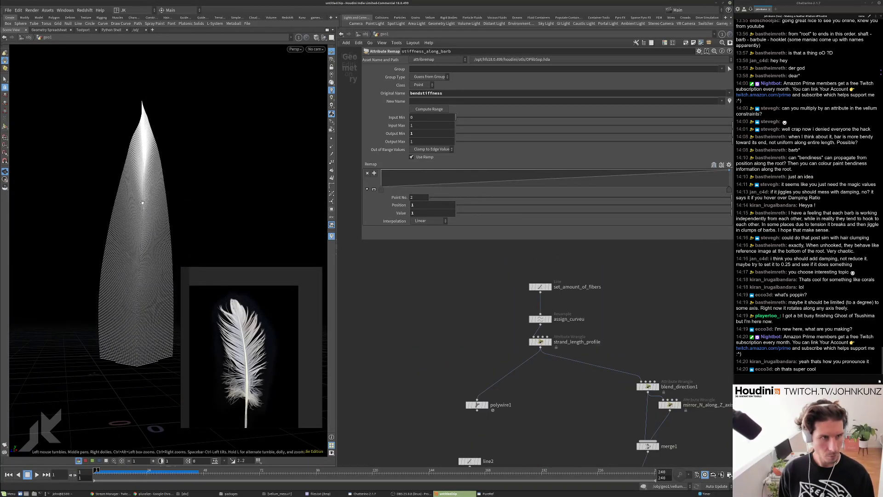
Raise the strand_length_profile ramp's end point (point 5) to value 1.
{"action": "scroll", "coordinate": [487, 315], "scroll_direction": "up", "scroll_amount": 1}
{"action": "middle_click_drag", "start_coordinate": [542, 363], "coordinate": [525, 331]}
{"action": "left_click", "coordinate": [522, 305]}
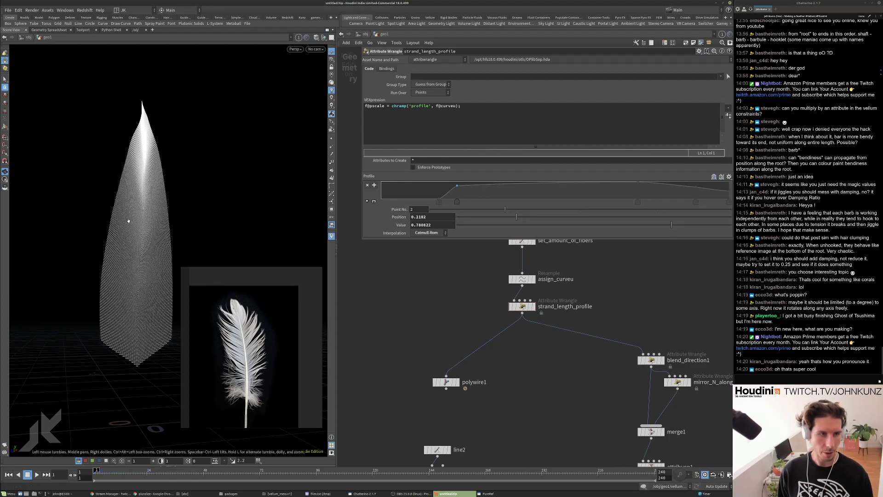
{"action": "left_click", "coordinate": [694, 201]}
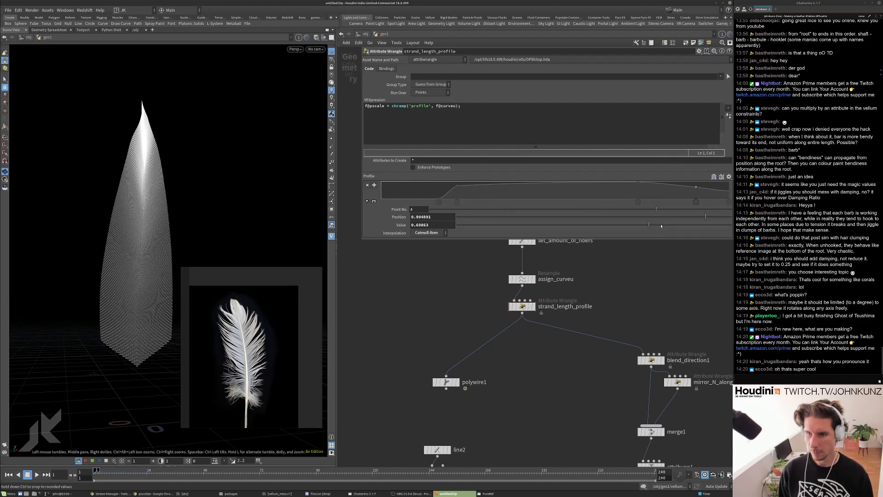
{"action": "left_click", "coordinate": [729, 202]}
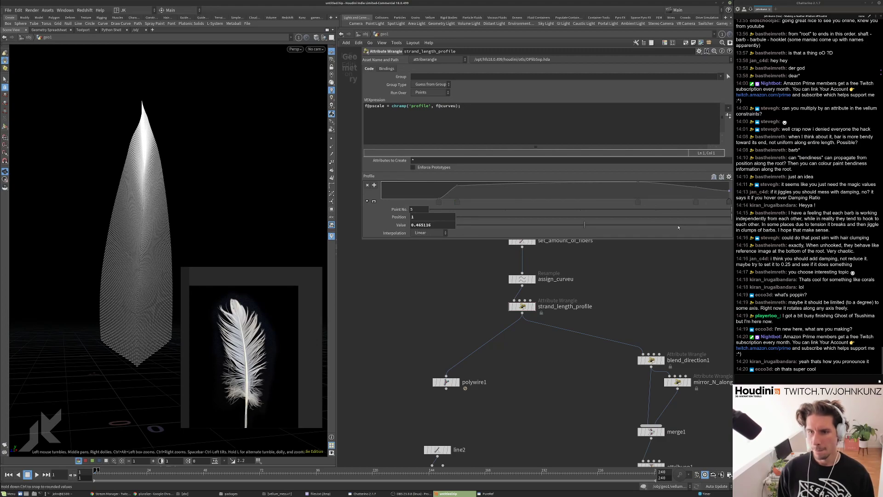
{"action": "left_click_drag", "start_coordinate": [530, 226], "coordinate": [736, 227]}
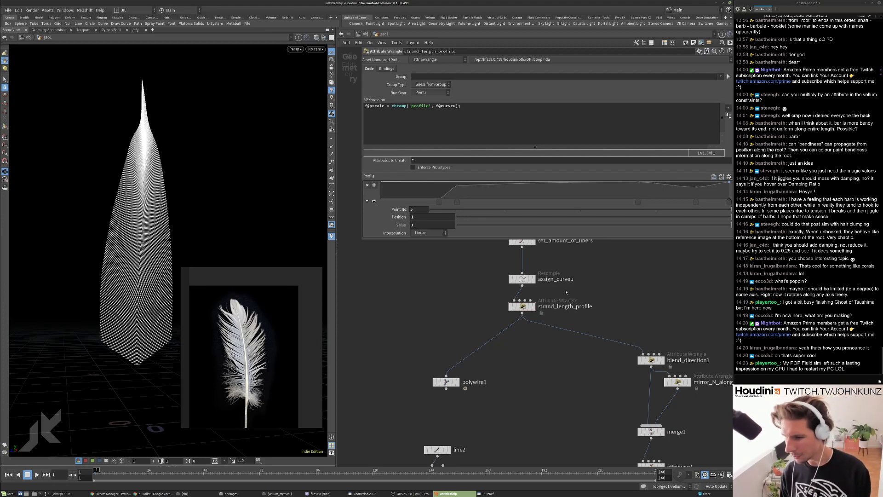
{"action": "key", "text": "Up"}
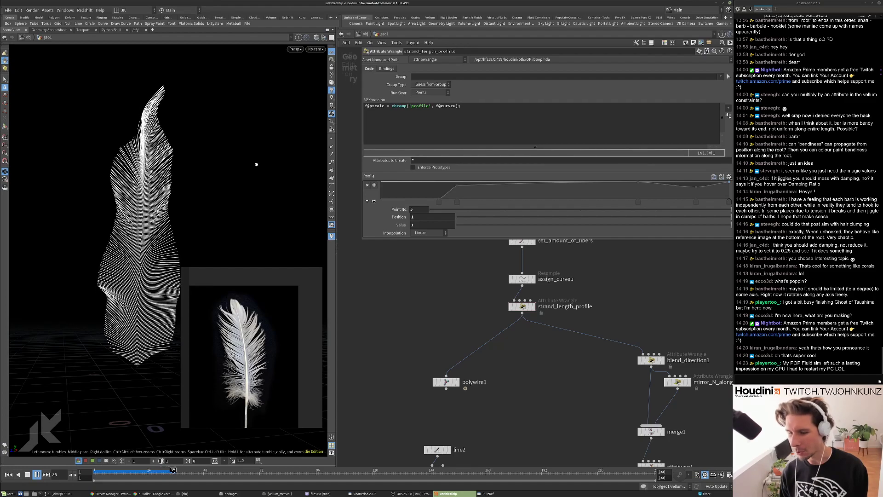
{"action": "key", "text": "Up"}
{"action": "key", "text": "ctrl+Up"}
{"action": "key", "text": "Up"}
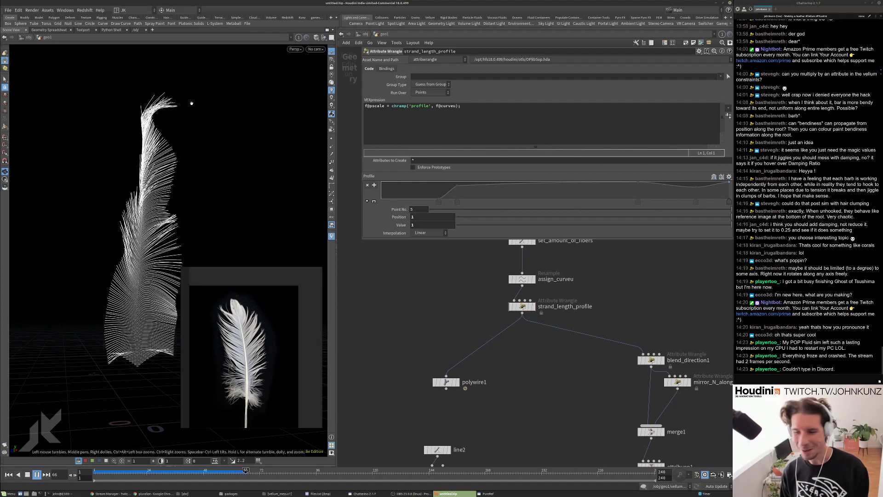
{"action": "key", "text": "ctrl+Up"}
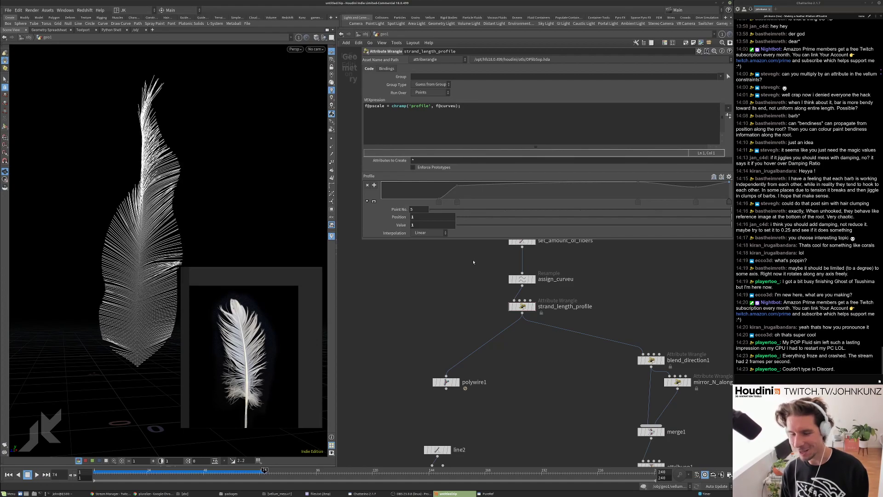
{"action": "scroll", "coordinate": [468, 261], "scroll_direction": "down", "scroll_amount": 2}
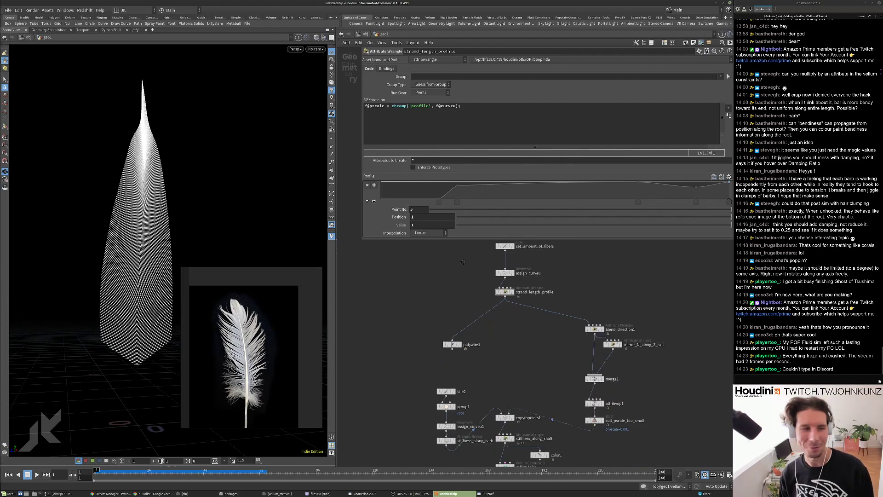
Reposition the null1 node just to the right of color1 in the network.
{"action": "middle_click_drag", "start_coordinate": [463, 263], "coordinate": [455, 245]}
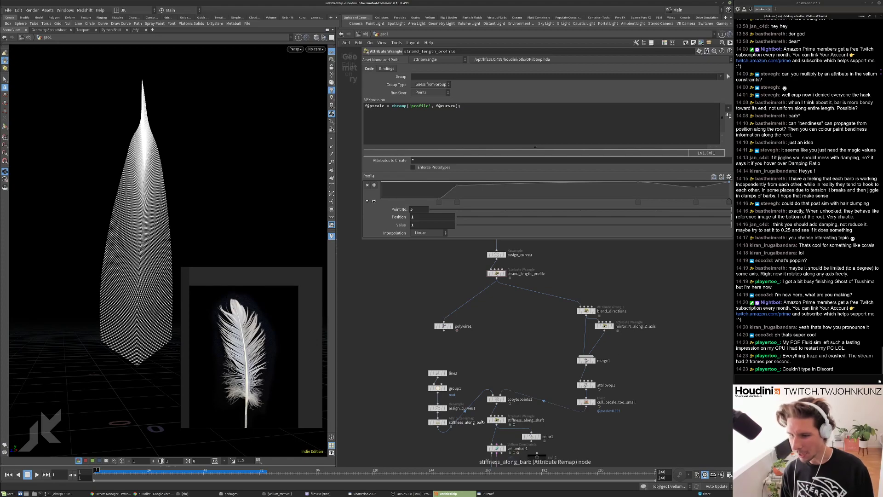
{"action": "scroll", "coordinate": [476, 336], "scroll_direction": "down", "scroll_amount": 2}
{"action": "mouse_move", "coordinate": [476, 336]}
{"action": "middle_mouse_down"}
{"action": "mouse_move", "coordinate": [480, 373]}
{"action": "mouse_move", "coordinate": [484, 323]}
{"action": "middle_mouse_up"}
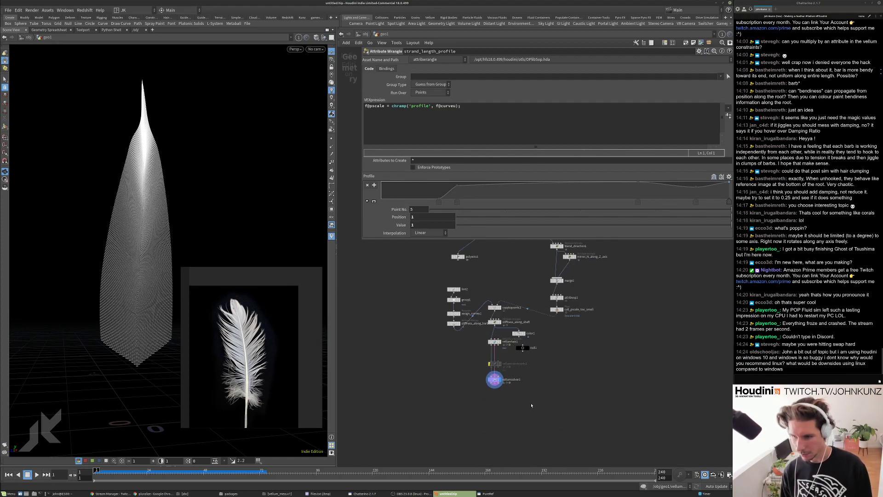
{"action": "scroll", "coordinate": [531, 403], "scroll_direction": "up", "scroll_amount": 3}
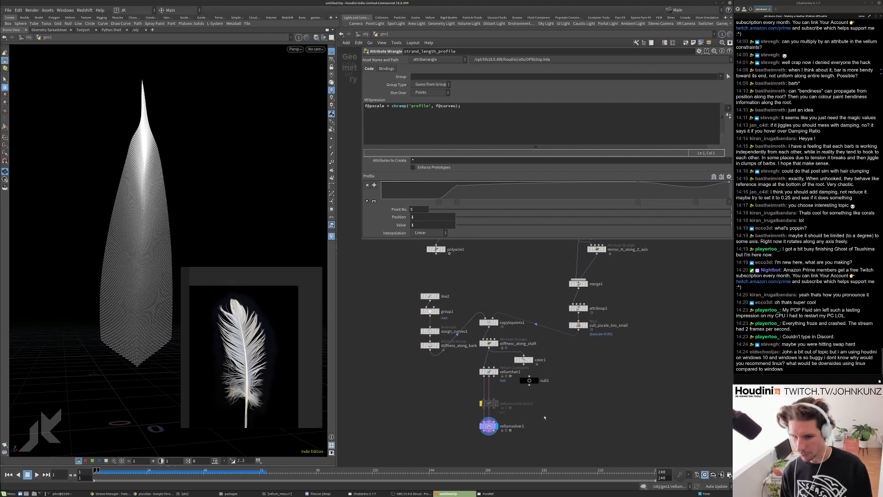
{"action": "left_click_drag", "start_coordinate": [529, 380], "coordinate": [561, 362]}
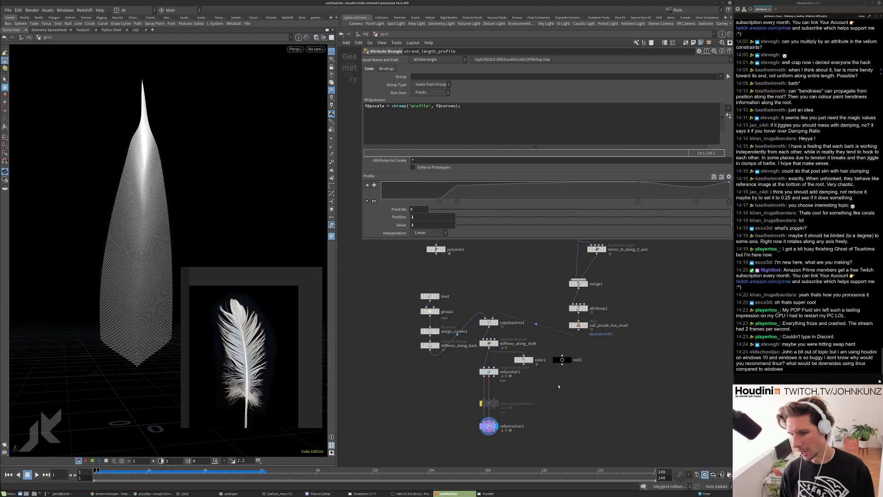
{"action": "scroll", "coordinate": [558, 387], "scroll_direction": "down", "scroll_amount": 2}
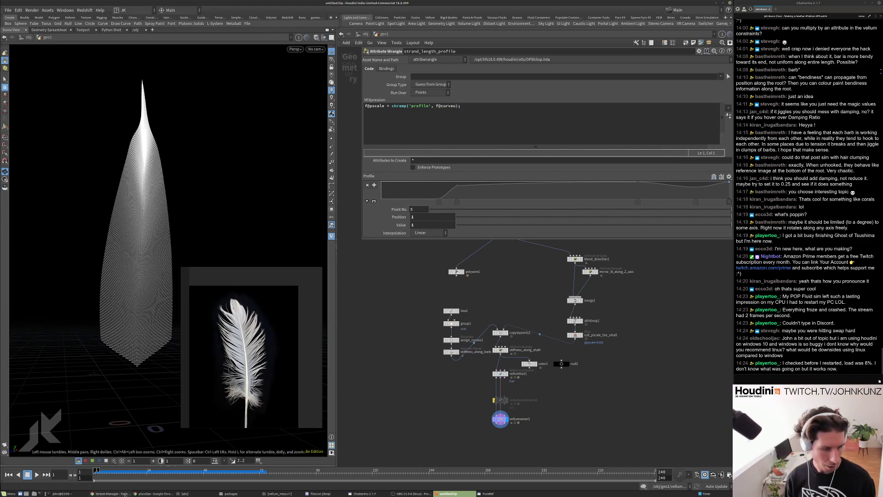
In a new Chrome tab, search Google for 'vrf arabia twitter'.
{"action": "left_click", "coordinate": [153, 494]}
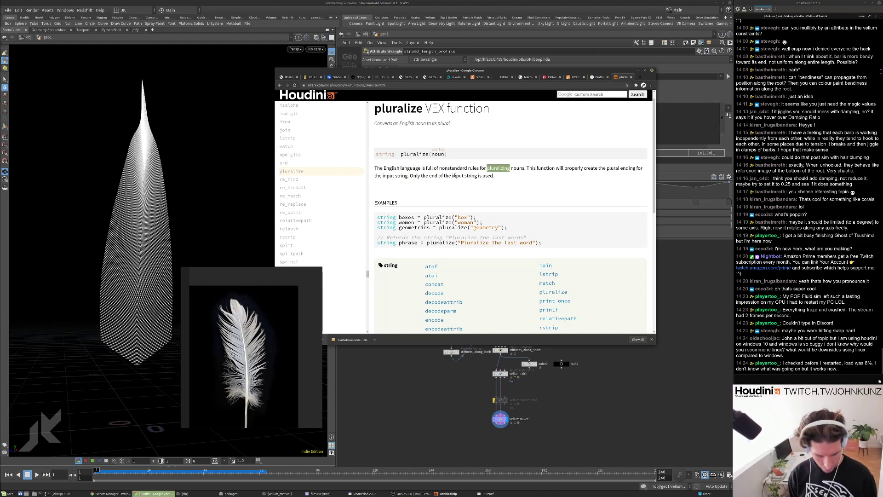
{"action": "key", "text": "ctrl+t"}
{"action": "type", "text": "vrf"}
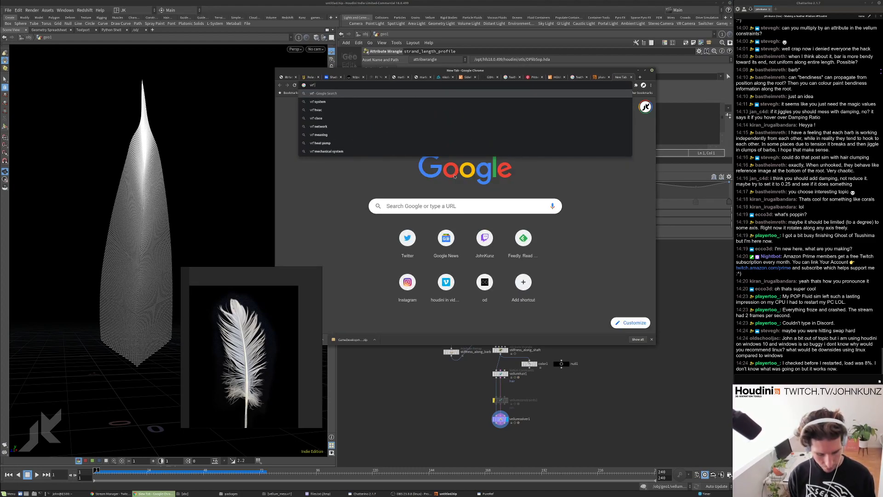
{"action": "type", "text": " arabia tw"}
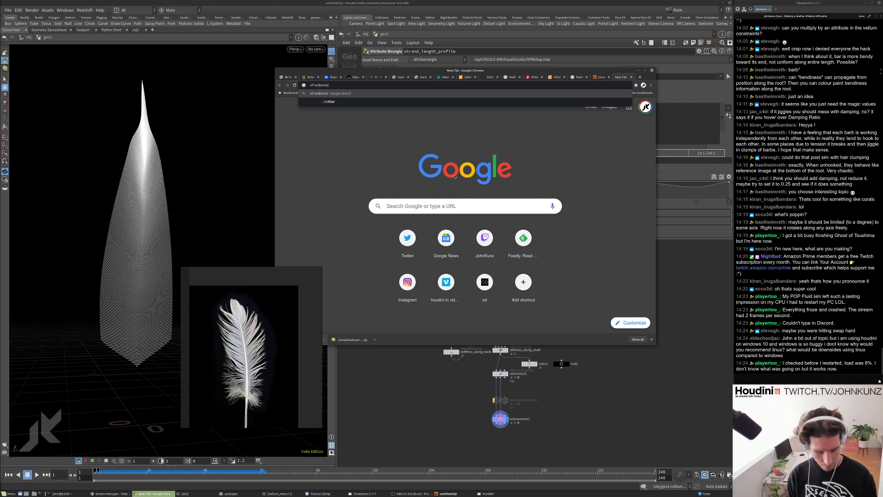
{"action": "type", "text": "itter"}
{"action": "key", "text": "Return"}
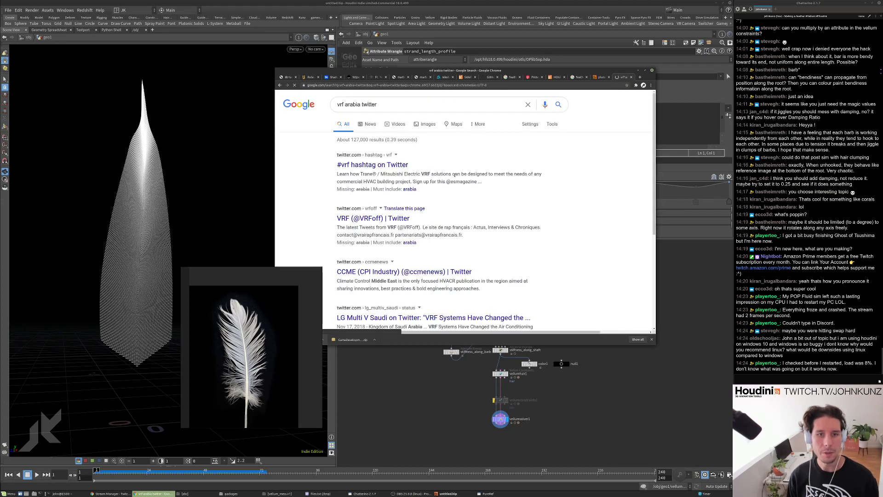
Correct the search to 'vfx arabia twitter' and open the vfx arabia community profile.
{"action": "double_click", "coordinate": [341, 105]}
{"action": "type", "text": "vfx"}
{"action": "key", "text": "Return"}
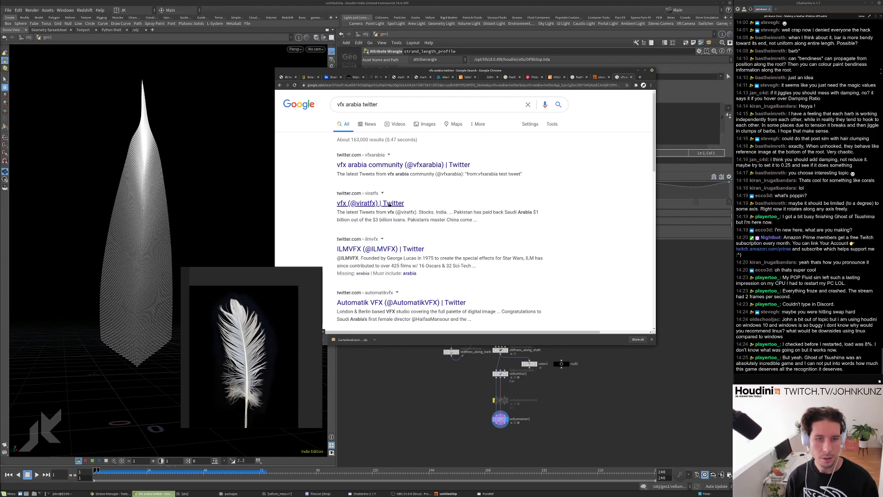
{"action": "left_click", "coordinate": [383, 164]}
{"action": "scroll", "coordinate": [380, 231], "scroll_direction": "down", "scroll_amount": 3}
{"action": "scroll", "coordinate": [380, 231], "scroll_direction": "up", "scroll_amount": 5}
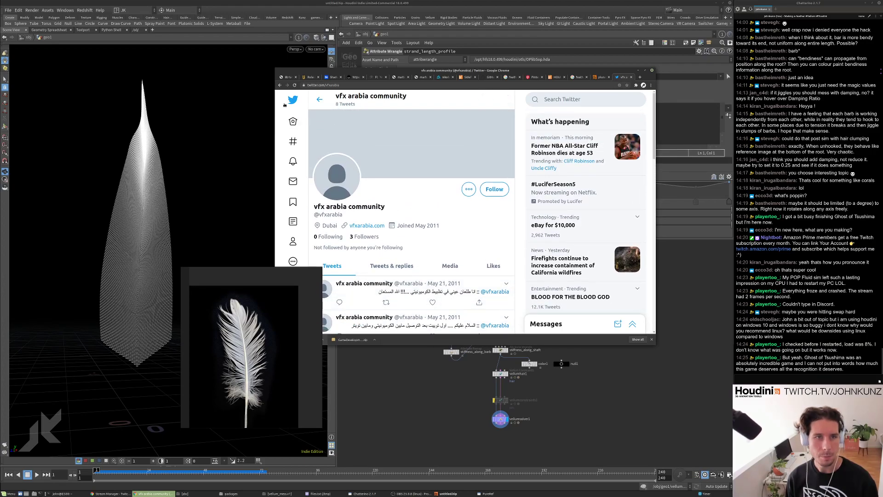
Search Google for 'houdini linux windows' and skim the results.
{"action": "left_click", "coordinate": [279, 85]}
{"action": "triple_click", "coordinate": [368, 105]}
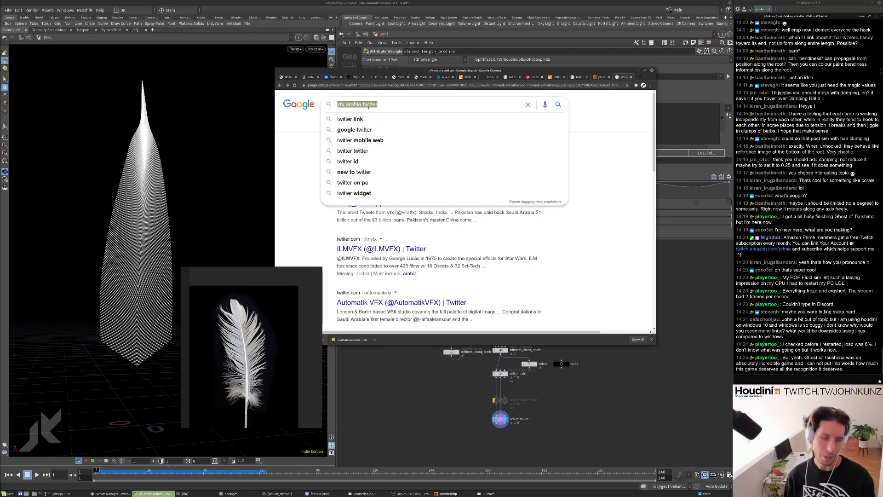
{"action": "type", "text": "houdin"}
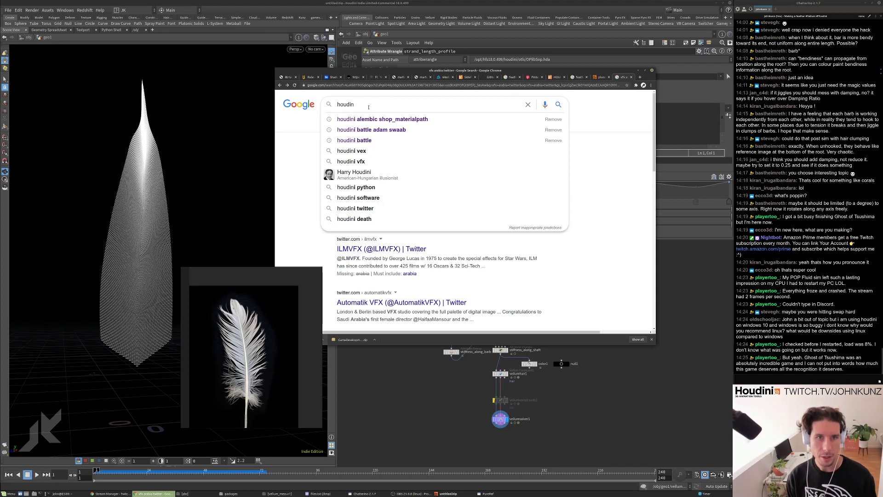
{"action": "type", "text": "i lin"}
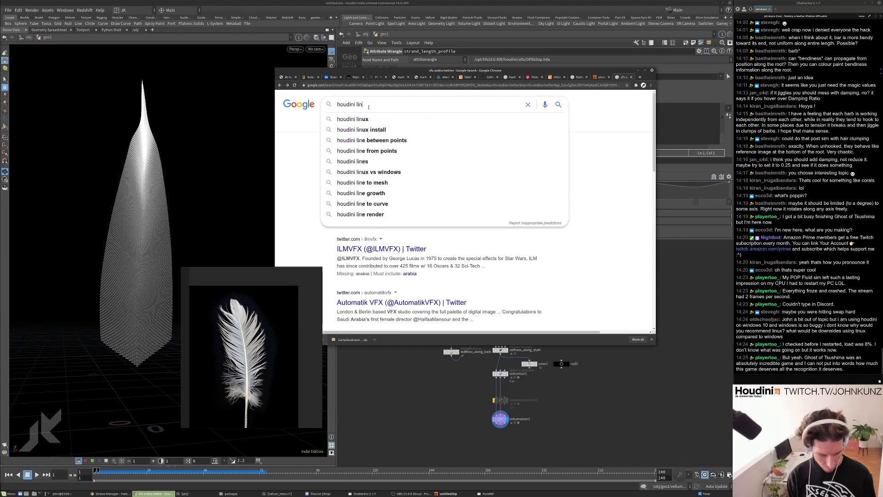
{"action": "type", "text": "ux windows"}
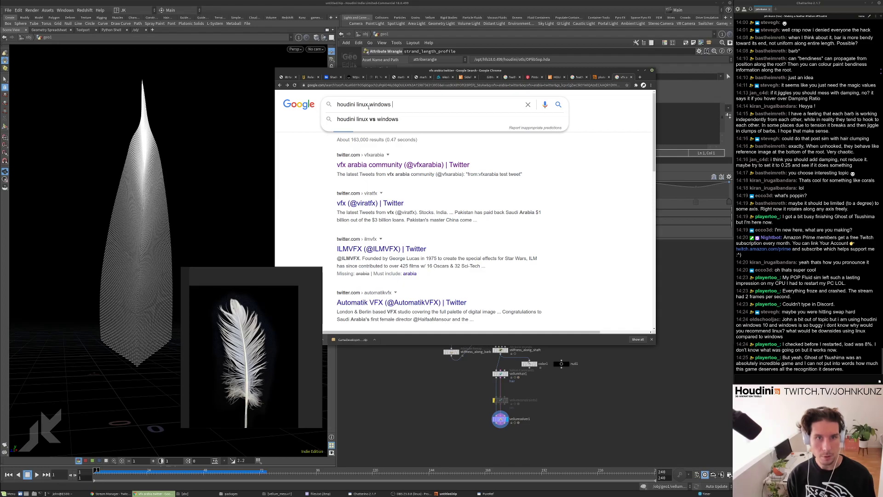
{"action": "left_click", "coordinate": [367, 119]}
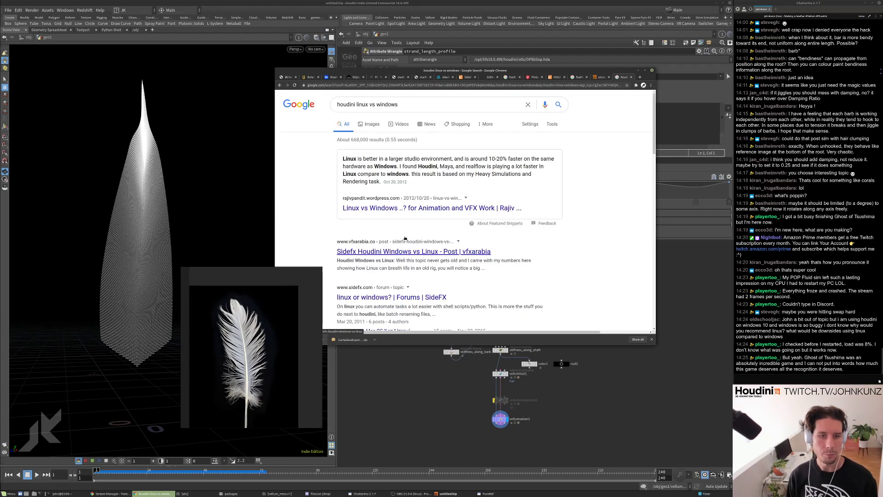
{"action": "scroll", "coordinate": [394, 230], "scroll_direction": "down", "scroll_amount": 3}
{"action": "scroll", "coordinate": [395, 230], "scroll_direction": "down", "scroll_amount": 10}
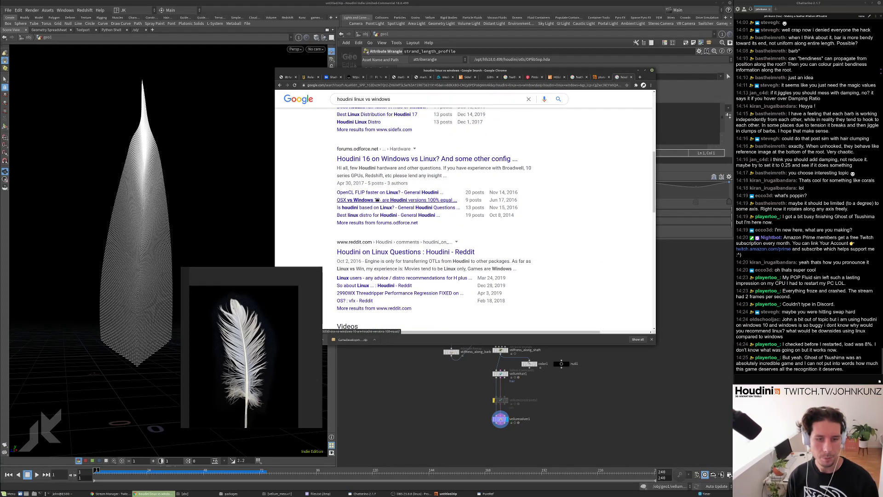
{"action": "scroll", "coordinate": [391, 225], "scroll_direction": "down", "scroll_amount": 5}
{"action": "scroll", "coordinate": [389, 262], "scroll_direction": "up", "scroll_amount": 10}
{"action": "scroll", "coordinate": [387, 116], "scroll_direction": "up", "scroll_amount": 4}
Add 'twitter' to the search and view the Houdini++ tweet and its photo.
{"action": "left_click", "coordinate": [405, 104]}
{"action": "type", "text": "twitter"}
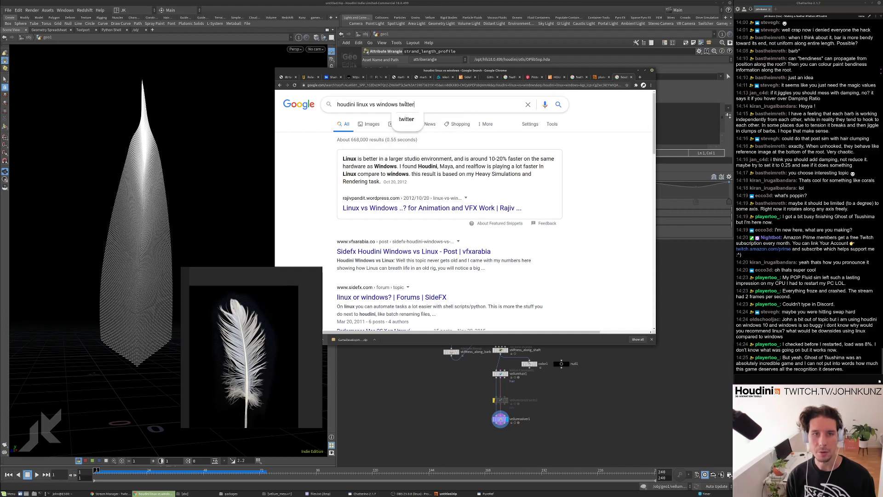
{"action": "key", "text": "Return"}
{"action": "scroll", "coordinate": [411, 198], "scroll_direction": "down", "scroll_amount": 2}
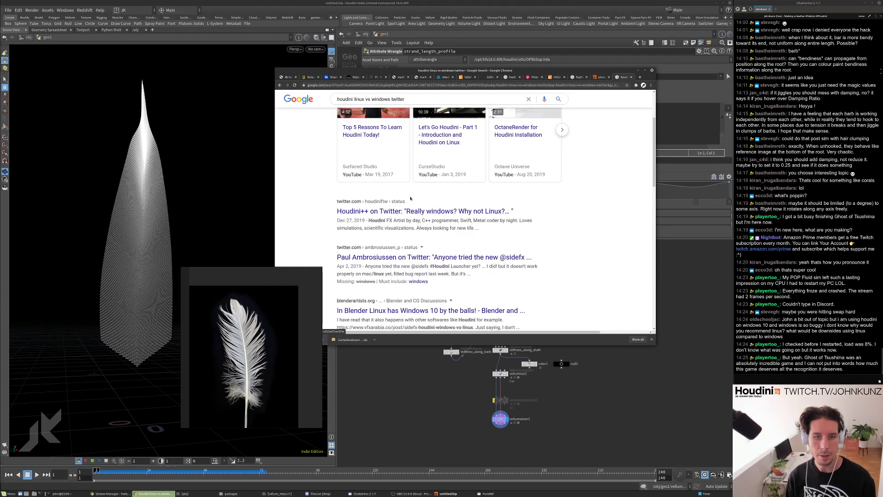
{"action": "left_click", "coordinate": [412, 210]}
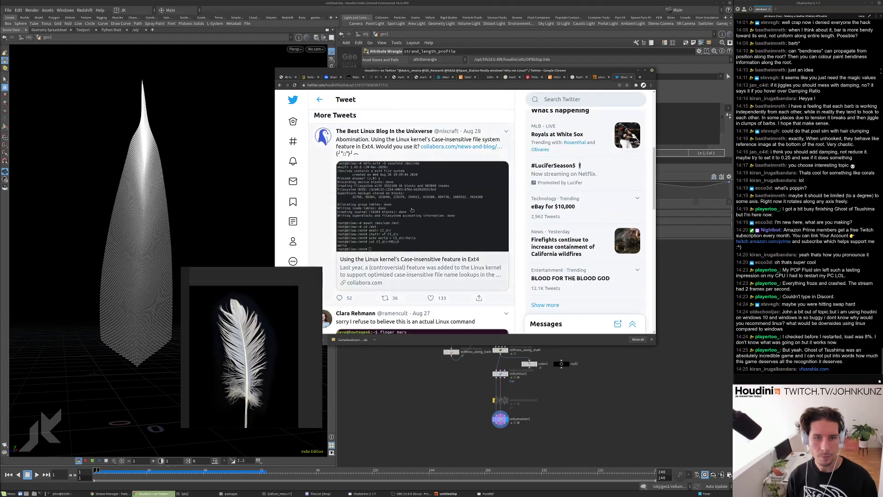
{"action": "scroll", "coordinate": [413, 215], "scroll_direction": "up", "scroll_amount": 2}
{"action": "left_click", "coordinate": [445, 210]}
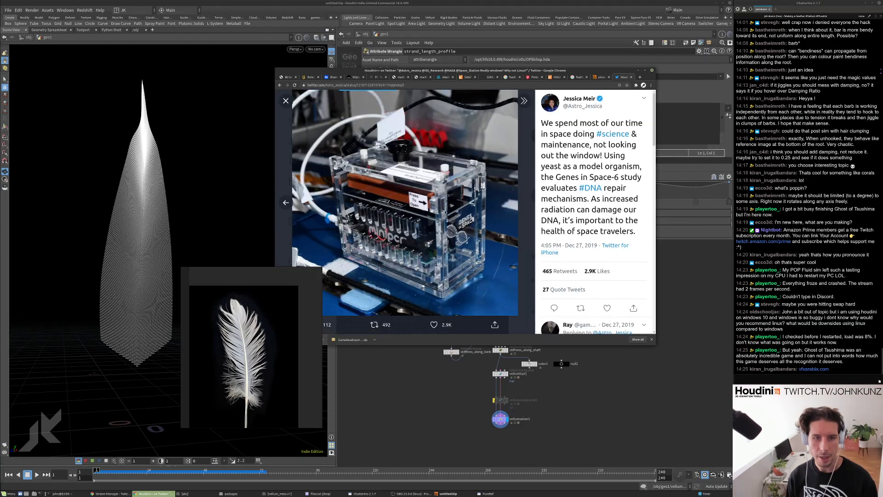
{"action": "key", "text": "Escape"}
{"action": "scroll", "coordinate": [437, 217], "scroll_direction": "down", "scroll_amount": 10}
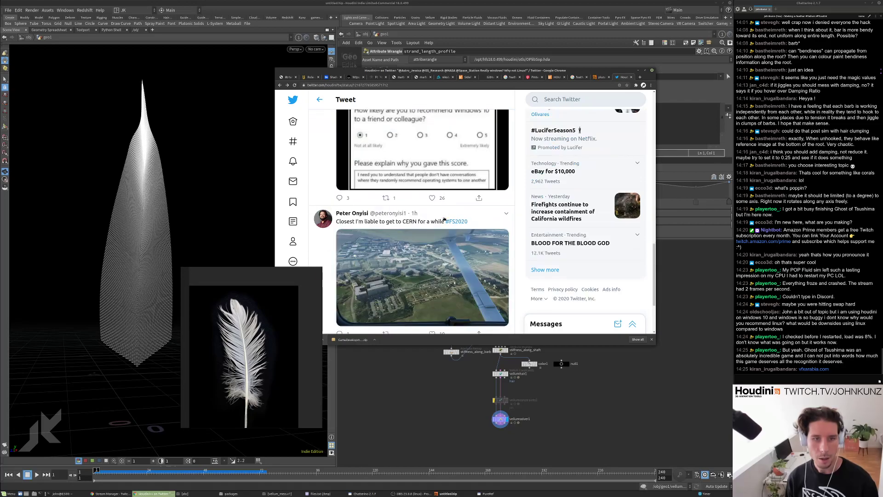
Try the vfxarabia.com link from chat, then close the domain-for-sale page.
{"action": "left_click", "coordinate": [279, 85]}
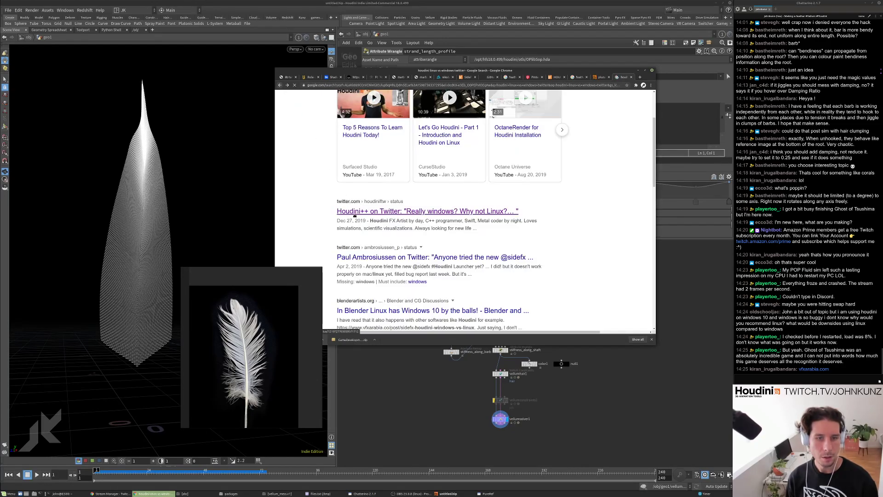
{"action": "scroll", "coordinate": [357, 224], "scroll_direction": "down", "scroll_amount": 5}
{"action": "scroll", "coordinate": [459, 258], "scroll_direction": "up", "scroll_amount": 8}
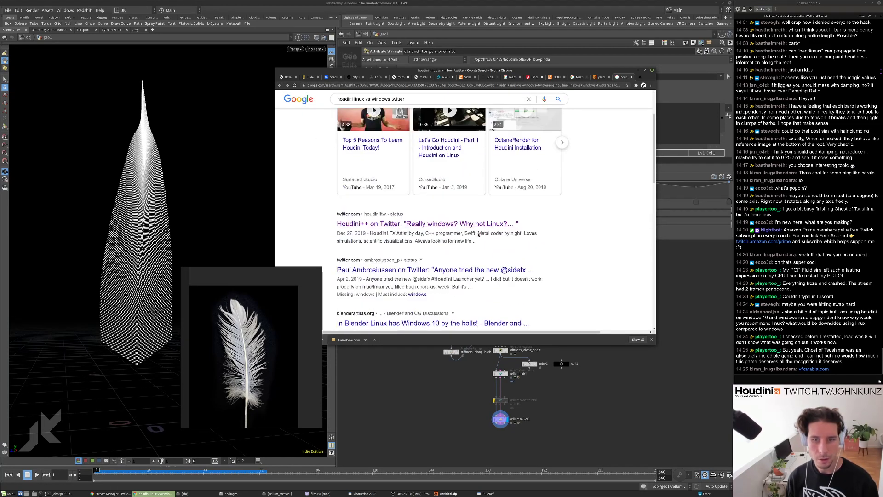
{"action": "scroll", "coordinate": [477, 271], "scroll_direction": "down", "scroll_amount": 2}
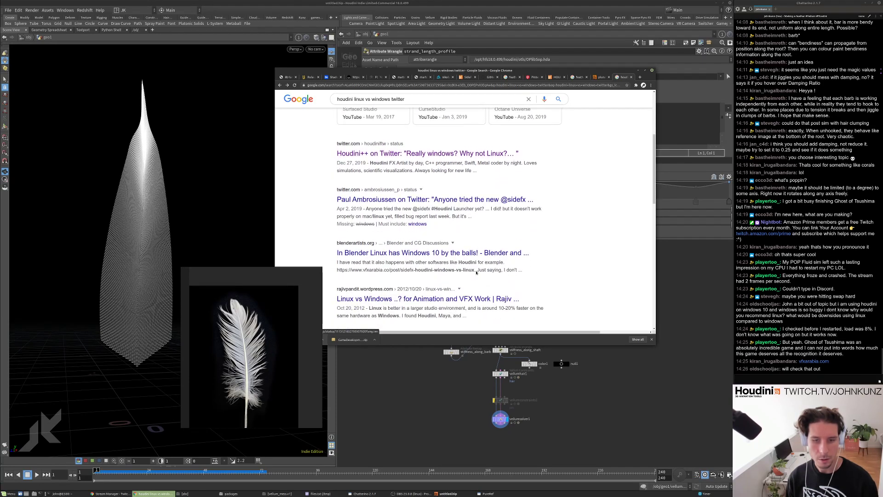
{"action": "scroll", "coordinate": [476, 272], "scroll_direction": "down", "scroll_amount": 2}
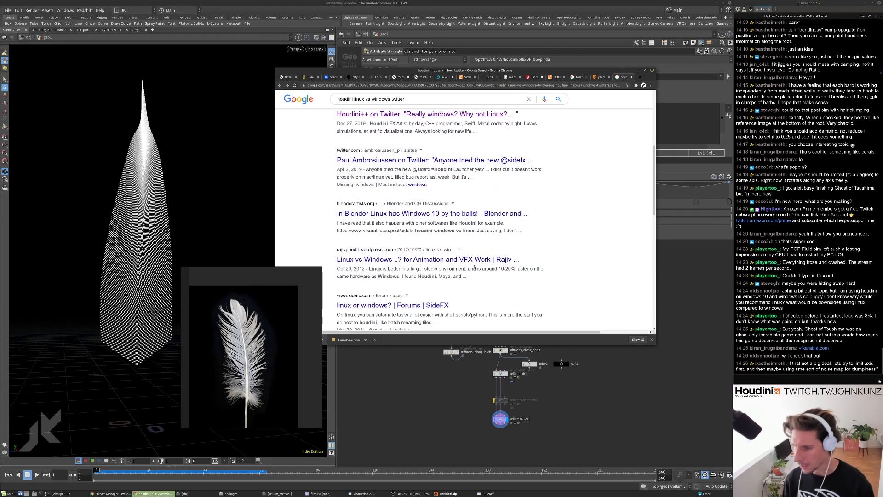
{"action": "left_click", "coordinate": [817, 349]}
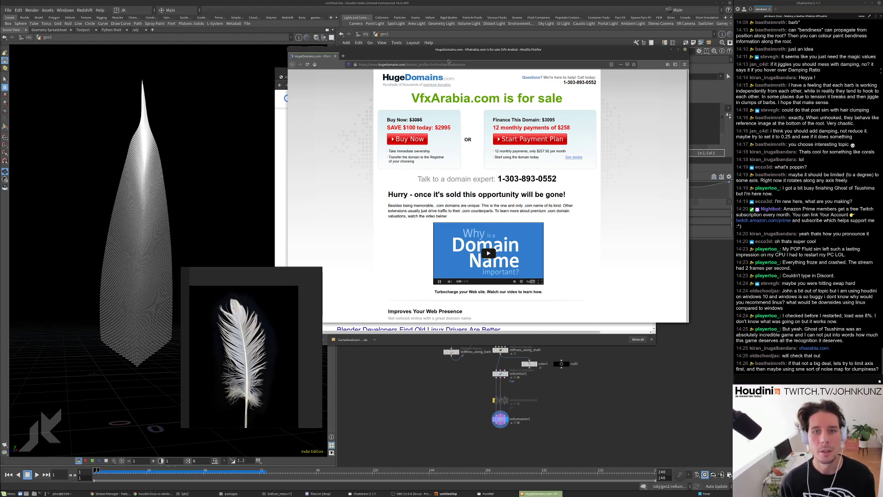
{"action": "left_click", "coordinate": [471, 62]}
{"action": "left_click", "coordinate": [441, 66], "text": "shift"}
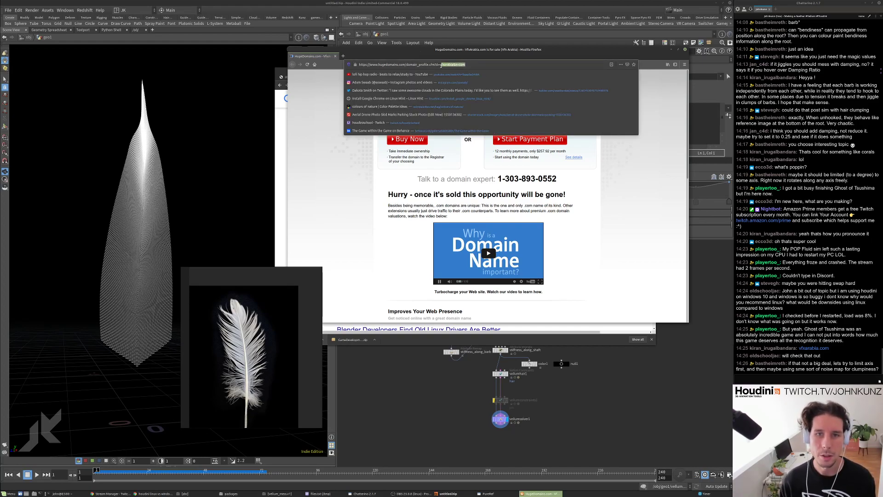
{"action": "left_click", "coordinate": [684, 49]}
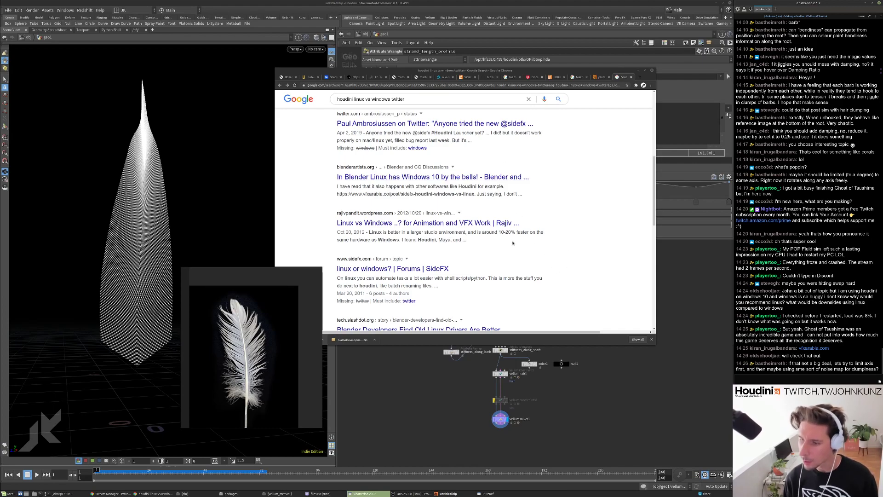
Search Google for 'vfx arabia' and open the VFXArabia site.
{"action": "triple_click", "coordinate": [438, 97]}
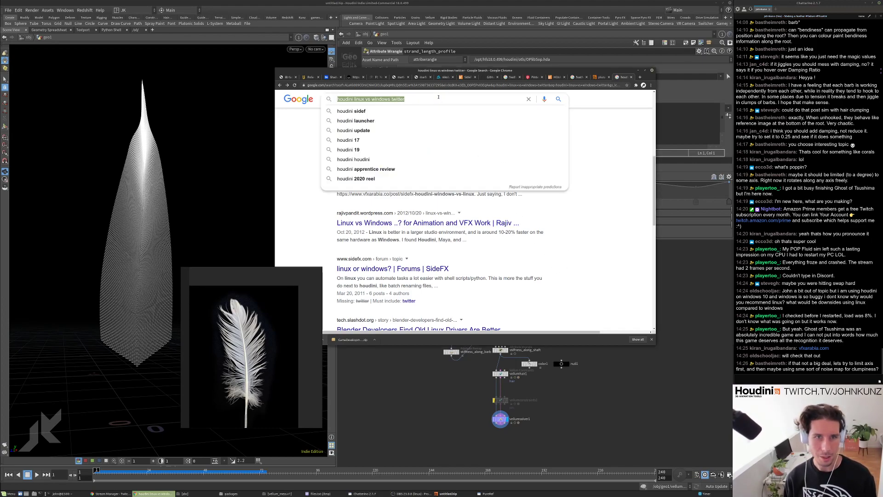
{"action": "key", "text": "BackSpace"}
{"action": "type", "text": "v"}
{"action": "key", "text": "BackSpace"}
{"action": "type", "text": "vfx arabia"}
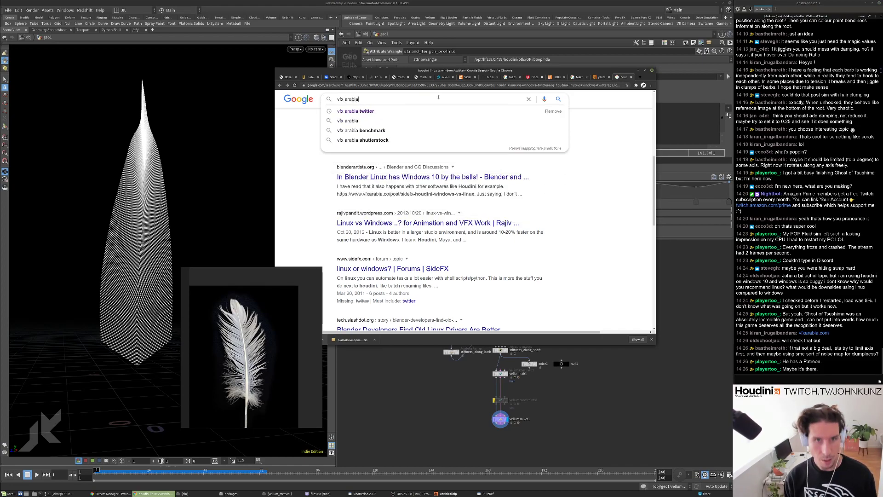
{"action": "key", "text": "Return"}
{"action": "left_click", "coordinate": [349, 164]}
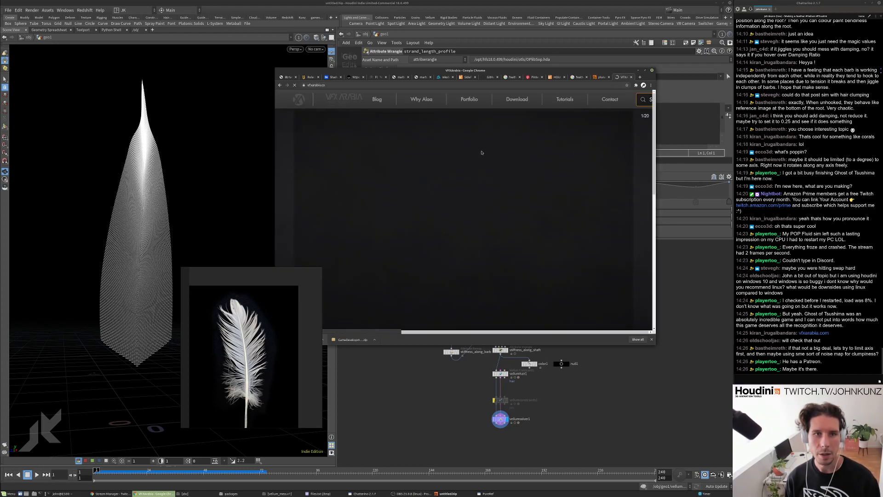
Open the VFXArabia blog and dismiss the HURRY UP! promo popup.
{"action": "left_click", "coordinate": [389, 98]}
{"action": "scroll", "coordinate": [445, 295], "scroll_direction": "down", "scroll_amount": 1}
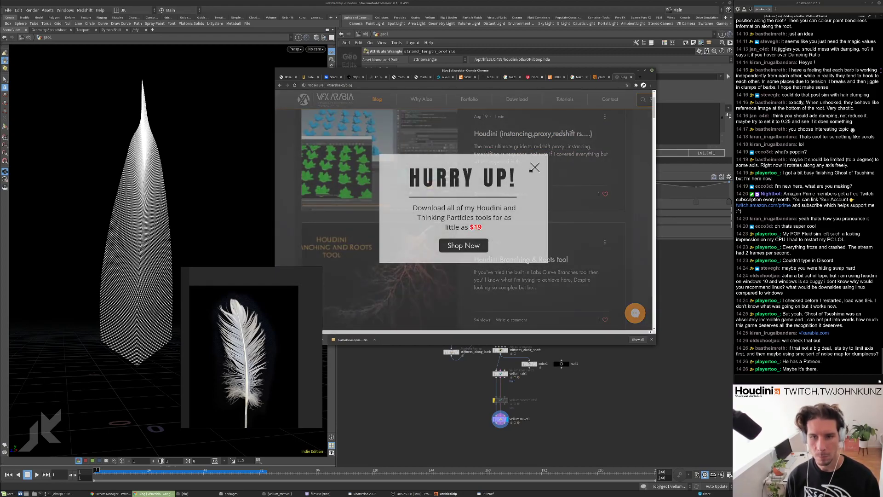
{"action": "left_click", "coordinate": [534, 168]}
{"action": "scroll", "coordinate": [523, 192], "scroll_direction": "down", "scroll_amount": 10}
{"action": "scroll", "coordinate": [523, 191], "scroll_direction": "down", "scroll_amount": 6}
{"action": "scroll", "coordinate": [515, 205], "scroll_direction": "up", "scroll_amount": 5}
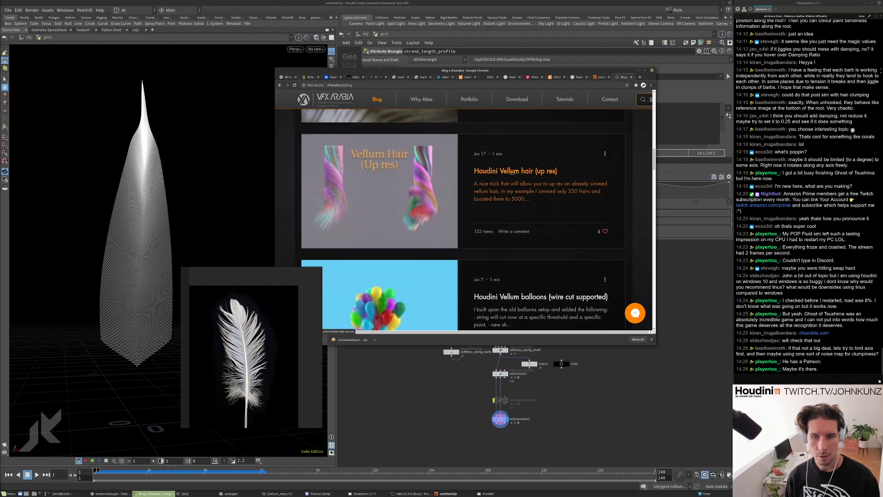
Scroll through the blog's Houdini posts, such as 'Houdini Branching & Roots tool'.
{"action": "scroll", "coordinate": [512, 172], "scroll_direction": "down", "scroll_amount": 9}
{"action": "scroll", "coordinate": [483, 254], "scroll_direction": "down", "scroll_amount": 15}
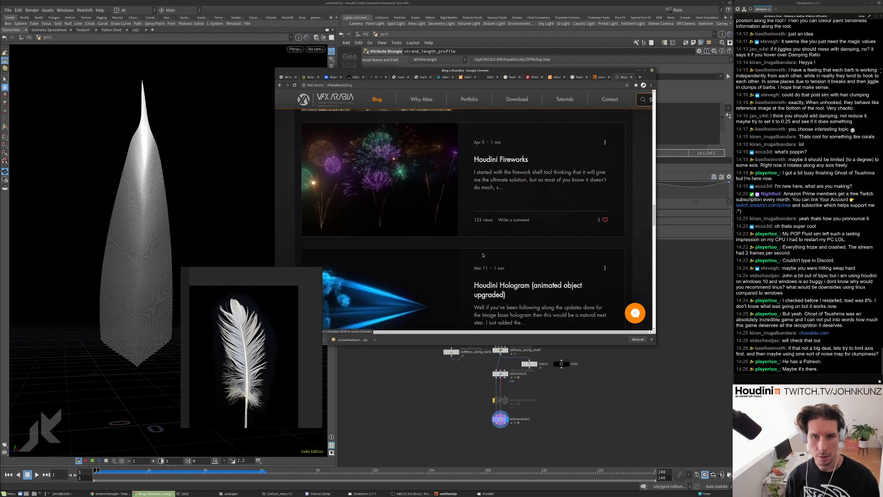
{"action": "scroll", "coordinate": [483, 255], "scroll_direction": "down", "scroll_amount": 8}
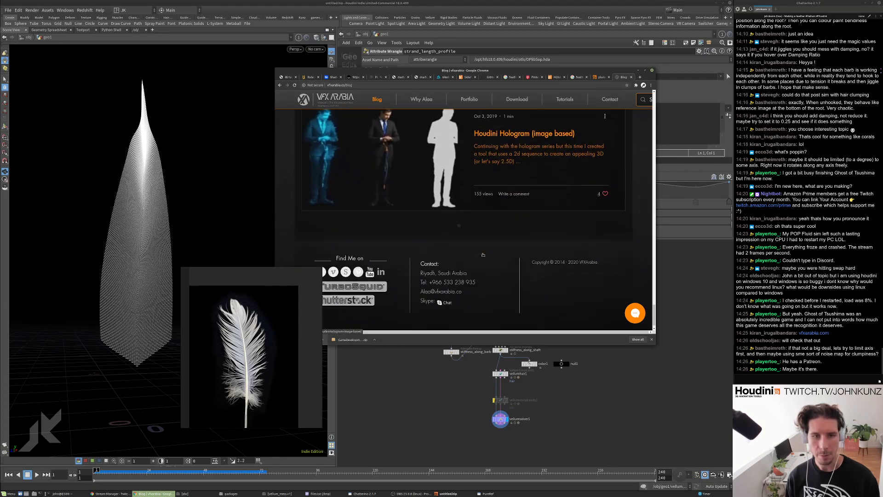
{"action": "scroll", "coordinate": [483, 255], "scroll_direction": "up", "scroll_amount": 6}
{"action": "scroll", "coordinate": [413, 276], "scroll_direction": "down", "scroll_amount": 10}
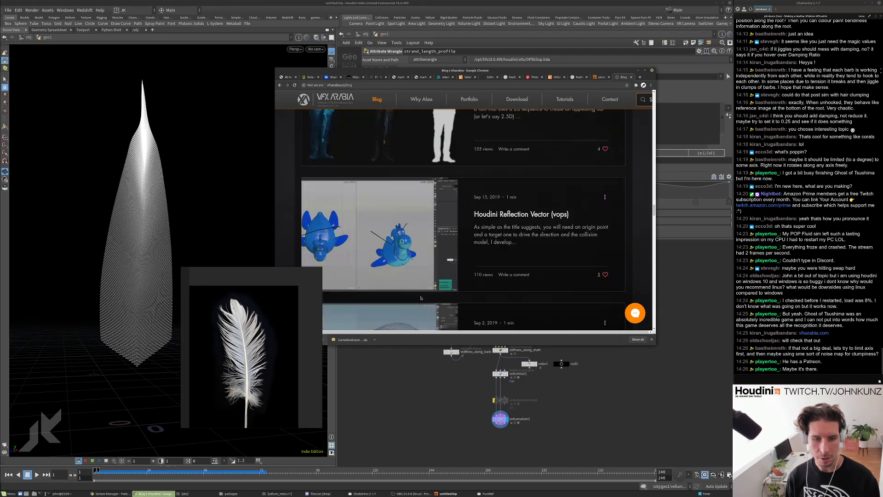
{"action": "scroll", "coordinate": [406, 292], "scroll_direction": "down", "scroll_amount": 10}
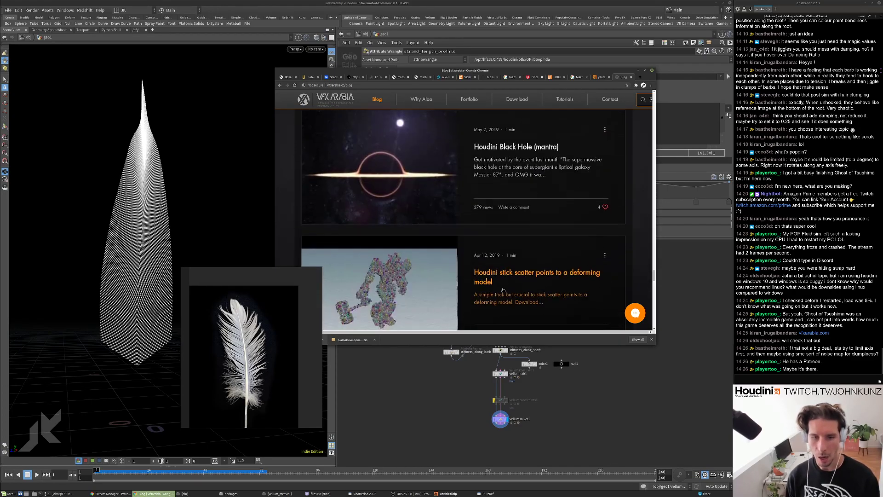
{"action": "scroll", "coordinate": [503, 294], "scroll_direction": "down", "scroll_amount": 10}
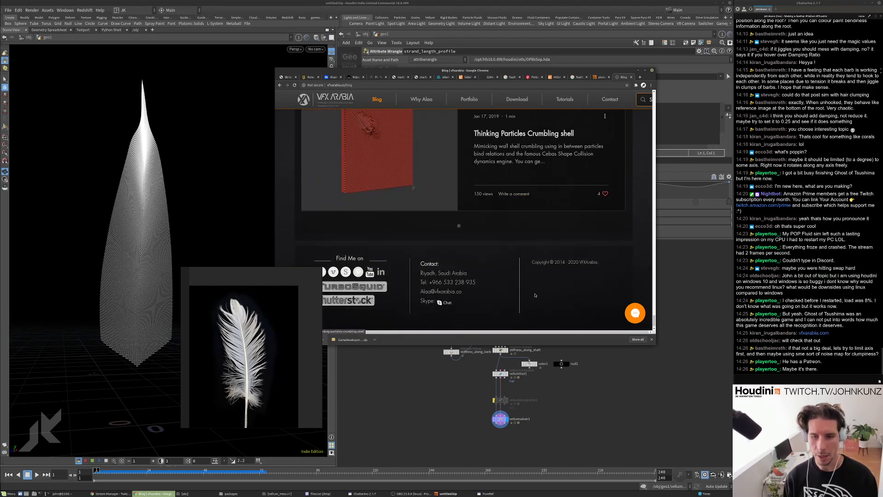
{"action": "scroll", "coordinate": [377, 262], "scroll_direction": "down", "scroll_amount": 15}
{"action": "scroll", "coordinate": [400, 267], "scroll_direction": "down", "scroll_amount": 15}
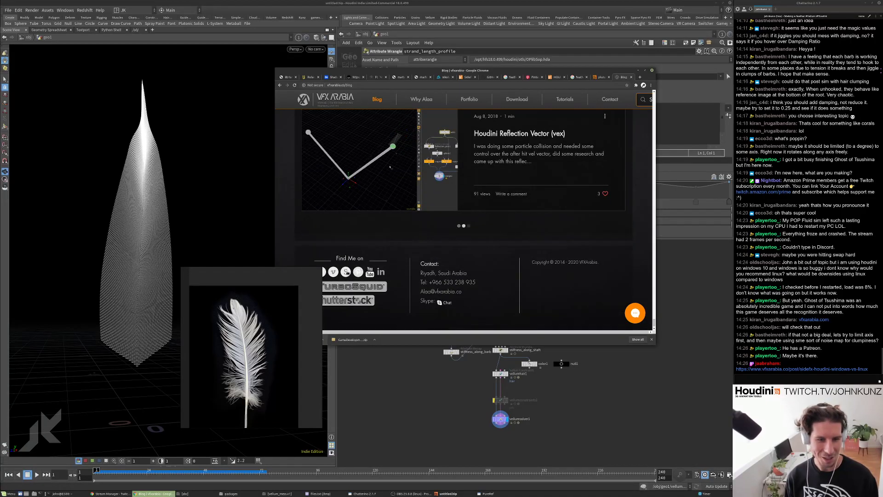
{"action": "scroll", "coordinate": [395, 161], "scroll_direction": "down", "scroll_amount": 5}
{"action": "left_click_drag", "start_coordinate": [654, 285], "coordinate": [666, 133]}
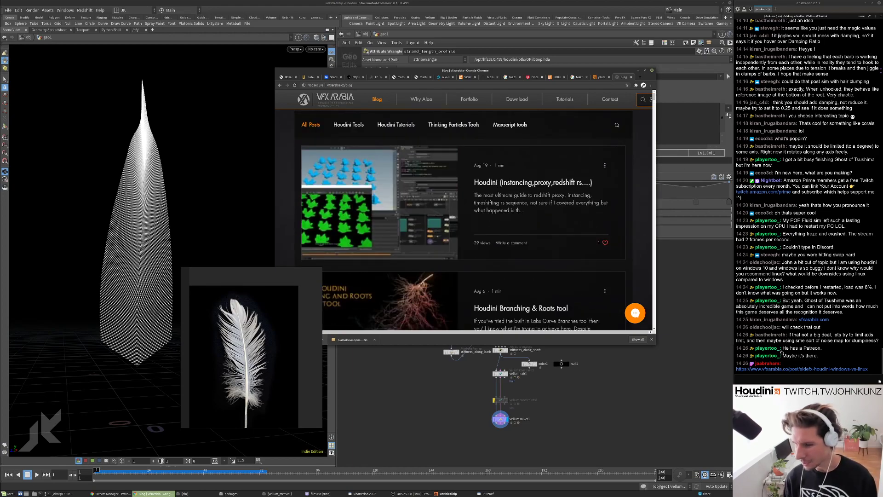
Copy the chat message with the article link and paste it into Chrome's address bar.
{"action": "right_click", "coordinate": [789, 369]}
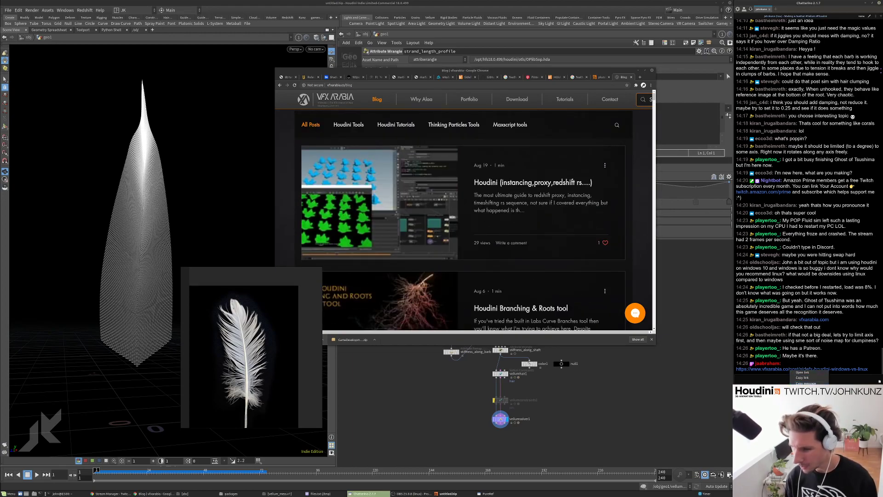
{"action": "left_click", "coordinate": [803, 383]}
{"action": "left_click", "coordinate": [389, 85]}
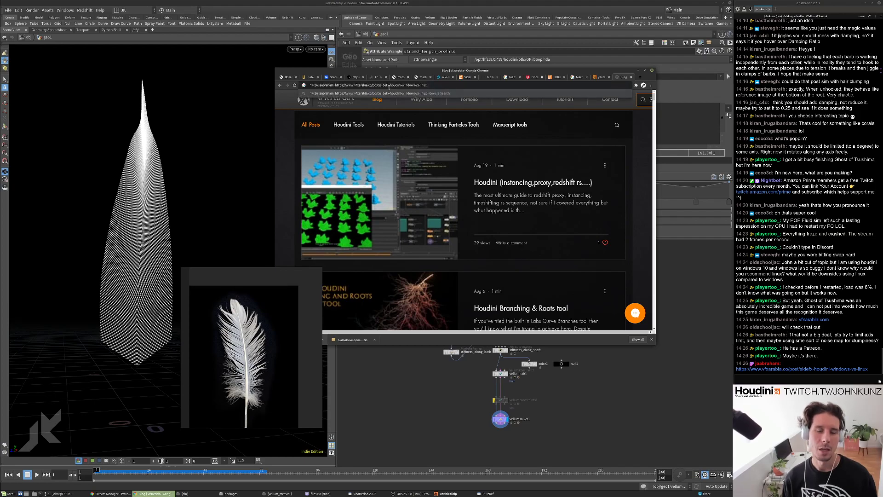
{"action": "key", "text": "Return"}
Search the bare article address, open 'Sidefx Houdini Windows vs Linux', and close the promo popup.
{"action": "left_click", "coordinate": [380, 105]}
{"action": "key", "text": "shift+Home"}
{"action": "key", "text": "BackSpace"}
{"action": "key", "text": "Return"}
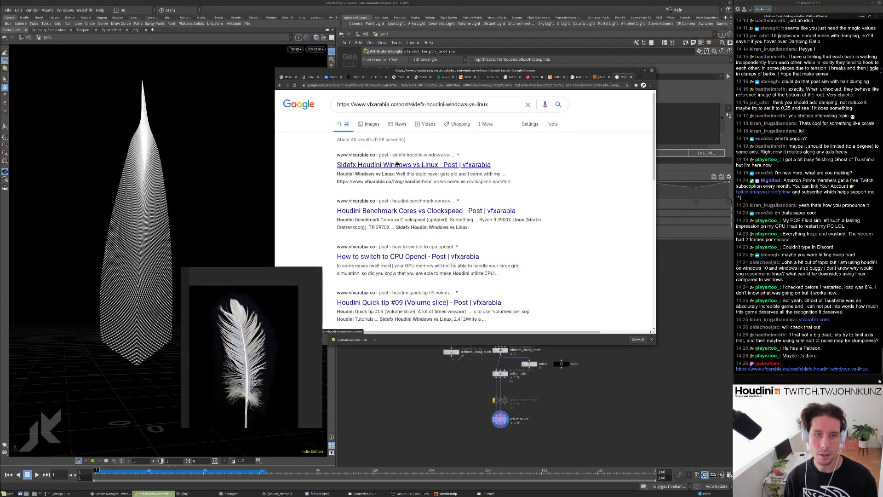
{"action": "left_click", "coordinate": [397, 164]}
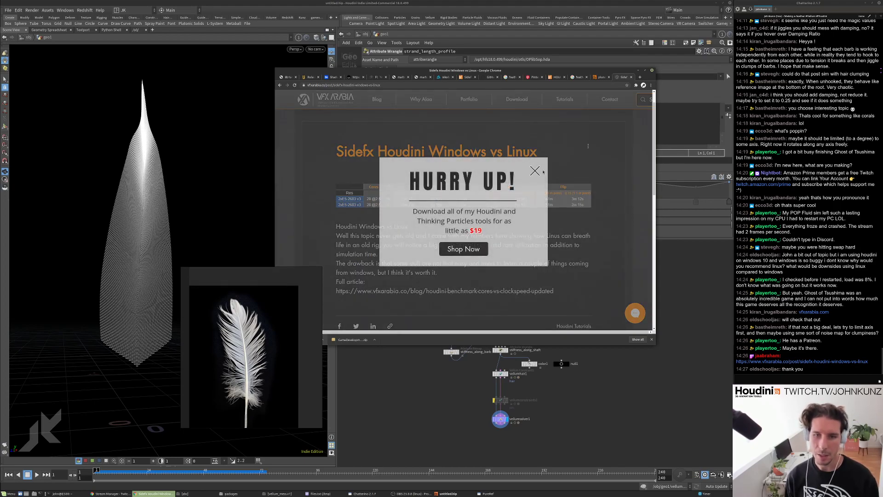
{"action": "left_click", "coordinate": [534, 171]}
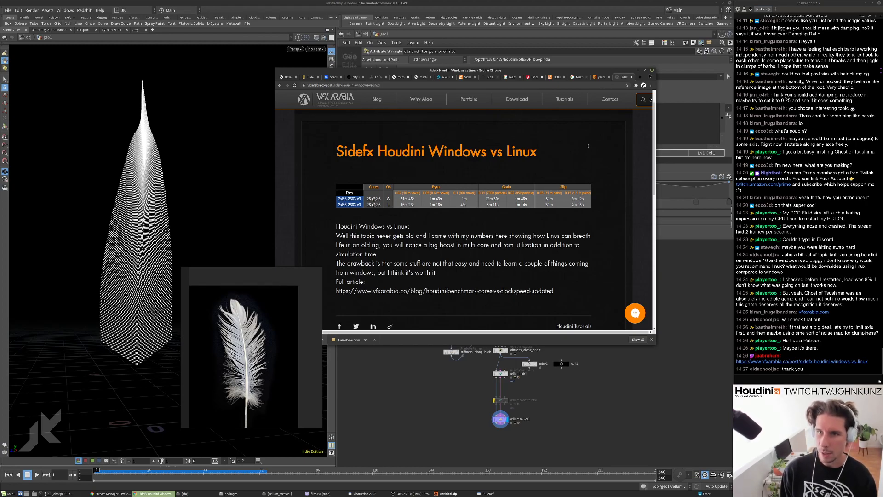
Get a fresh prompt in the terminal, then return to the Houdini network.
{"action": "left_click", "coordinate": [610, 408]}
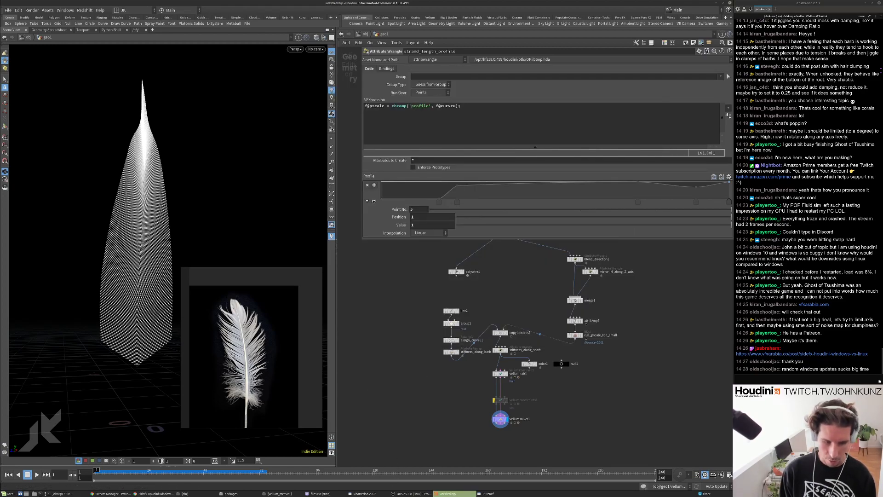
{"action": "left_click", "coordinate": [79, 494]}
{"action": "key", "text": "Return"}
{"action": "key", "text": "Return"}
{"action": "key", "text": "Return"}
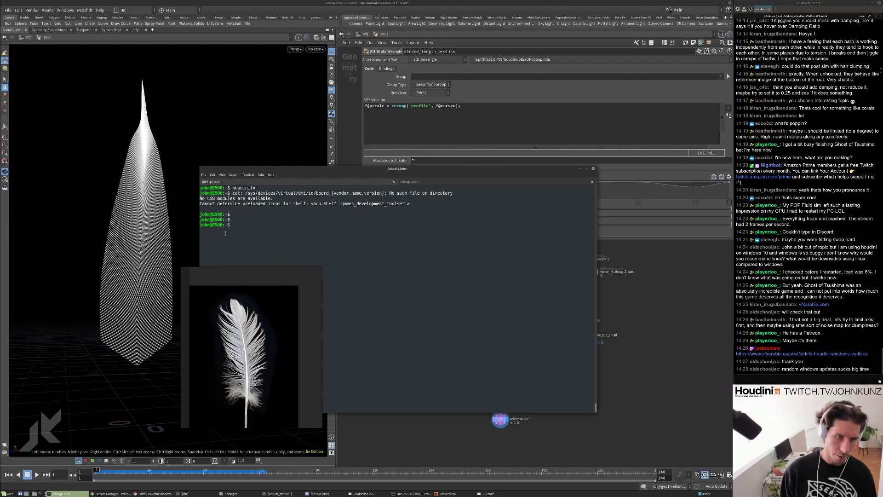
{"action": "left_click", "coordinate": [706, 342]}
Zoom the network onto the Vellum nodes and nudge vellumsolver1 slightly lower.
{"action": "middle_click_drag", "start_coordinate": [506, 336], "coordinate": [558, 314]}
{"action": "scroll", "coordinate": [564, 346], "scroll_direction": "up", "scroll_amount": 3}
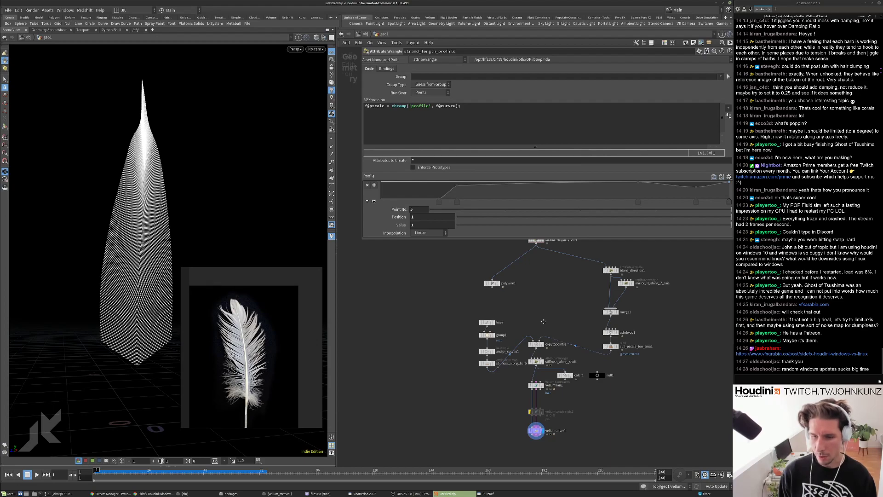
{"action": "scroll", "coordinate": [544, 323], "scroll_direction": "down", "scroll_amount": 3}
{"action": "middle_click_drag", "start_coordinate": [534, 308], "coordinate": [533, 340]}
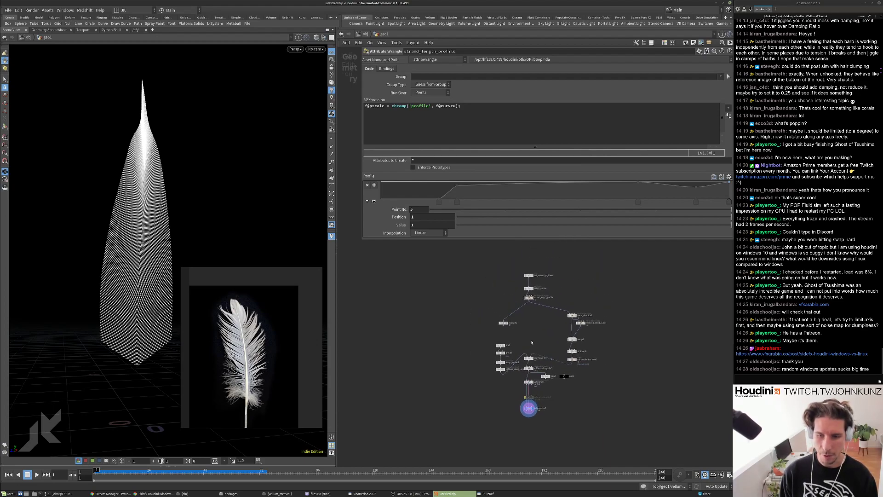
{"action": "scroll", "coordinate": [533, 341], "scroll_direction": "up", "scroll_amount": 2}
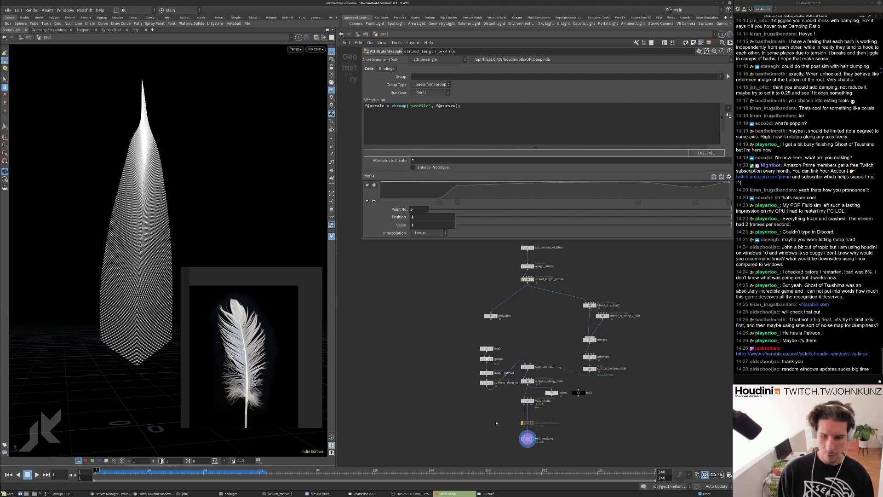
{"action": "scroll", "coordinate": [547, 432], "scroll_direction": "up", "scroll_amount": 5}
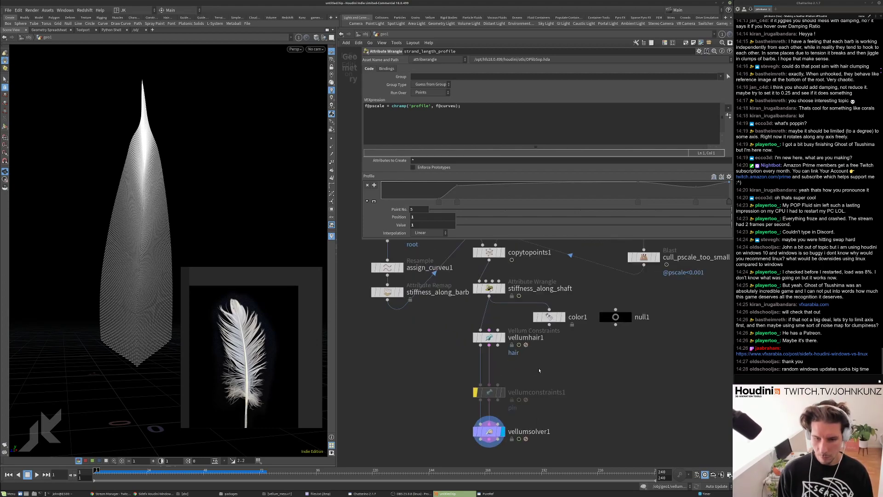
{"action": "middle_click_drag", "start_coordinate": [535, 370], "coordinate": [532, 335]}
{"action": "left_click_drag", "start_coordinate": [484, 410], "coordinate": [484, 415]}
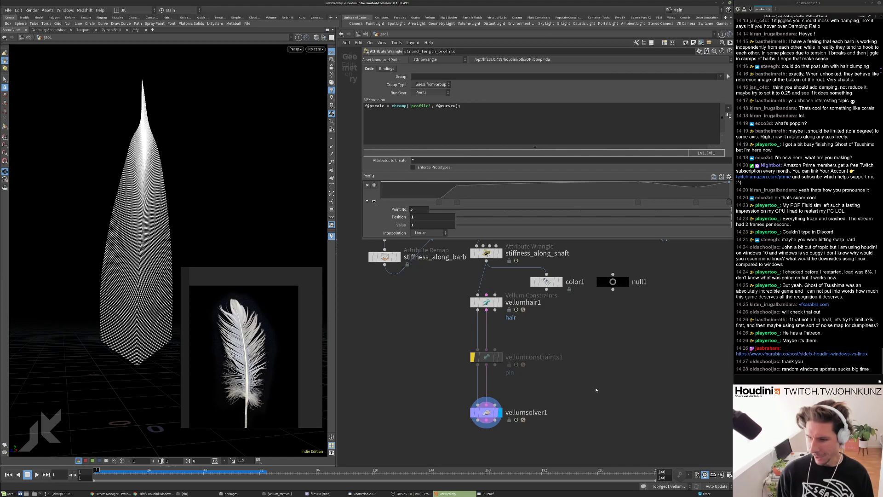
Move vellumconstraints1 up and pan to review the evenly spaced Vellum chain.
{"action": "left_click_drag", "start_coordinate": [523, 359], "coordinate": [524, 348]}
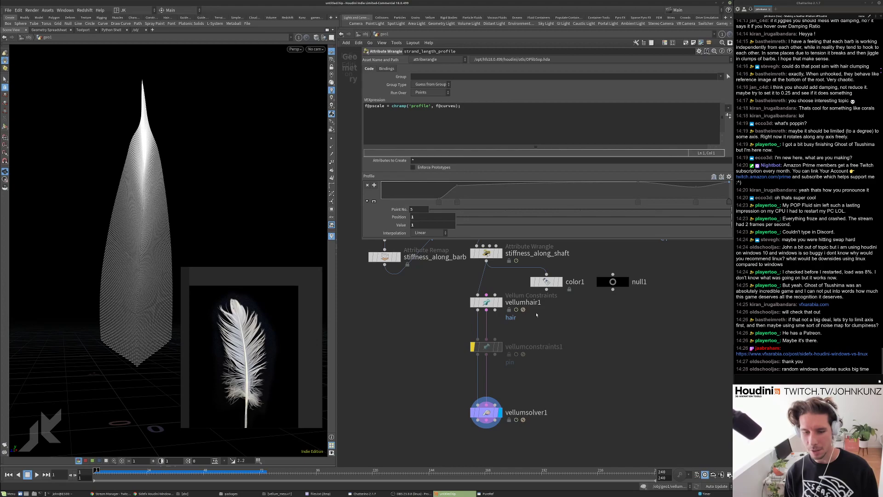
{"action": "scroll", "coordinate": [506, 368], "scroll_direction": "up", "scroll_amount": 3}
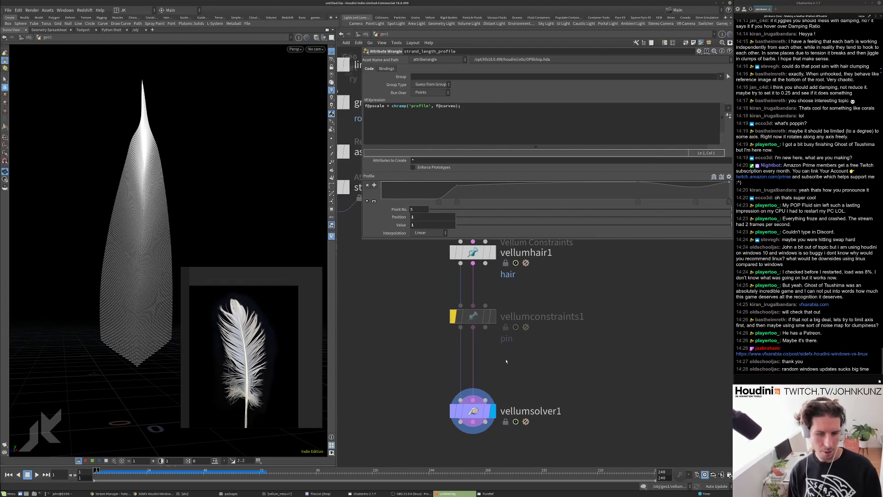
{"action": "scroll", "coordinate": [502, 378], "scroll_direction": "down", "scroll_amount": 4}
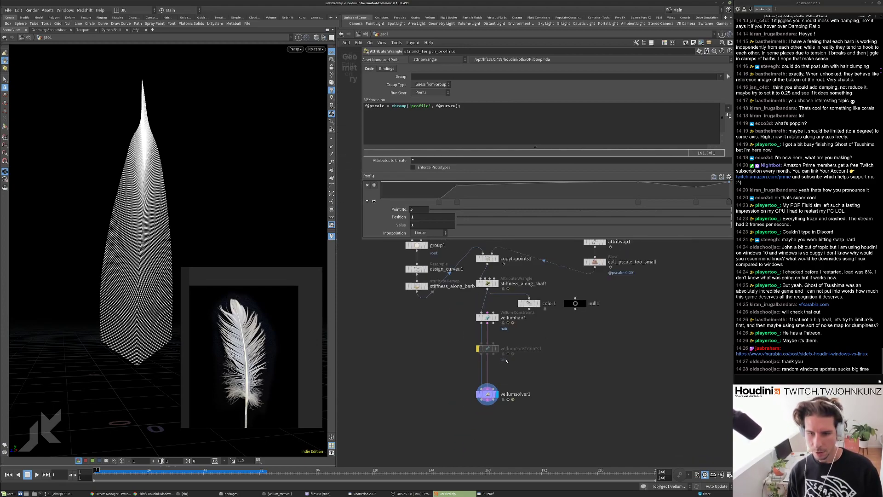
{"action": "middle_click_drag", "start_coordinate": [506, 362], "coordinate": [506, 394]}
{"action": "scroll", "coordinate": [506, 384], "scroll_direction": "down", "scroll_amount": 3}
{"action": "scroll", "coordinate": [504, 377], "scroll_direction": "up", "scroll_amount": 4}
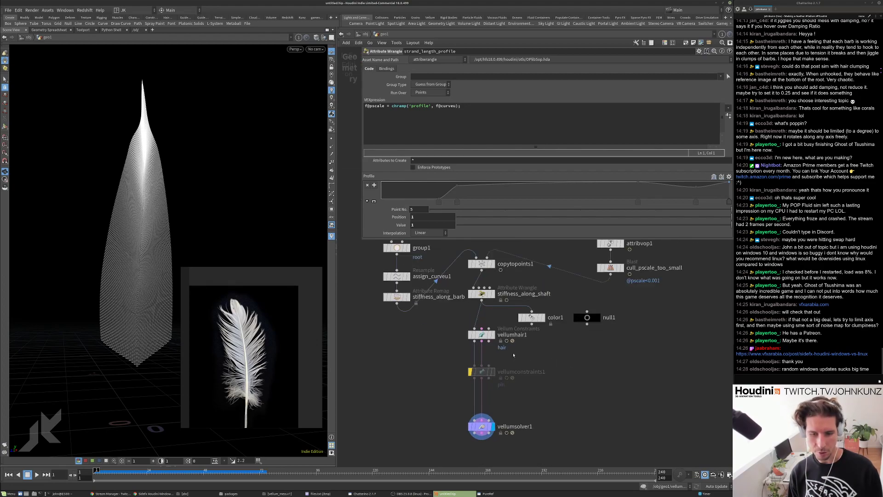
{"action": "scroll", "coordinate": [505, 378], "scroll_direction": "down", "scroll_amount": 3}
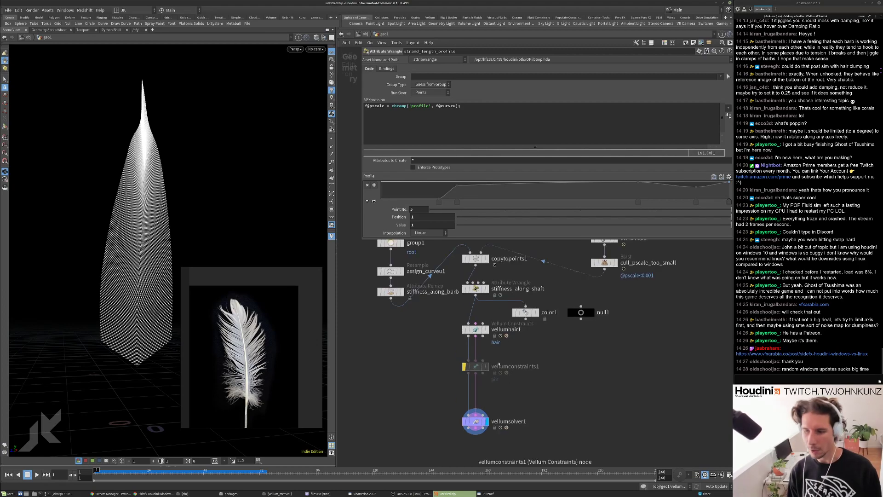
{"action": "scroll", "coordinate": [505, 359], "scroll_direction": "up", "scroll_amount": 5}
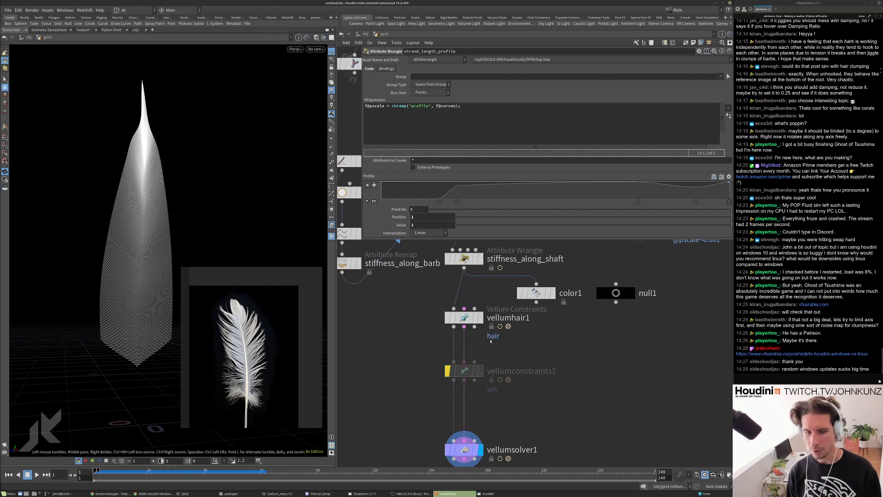
{"action": "scroll", "coordinate": [491, 341], "scroll_direction": "down", "scroll_amount": 2}
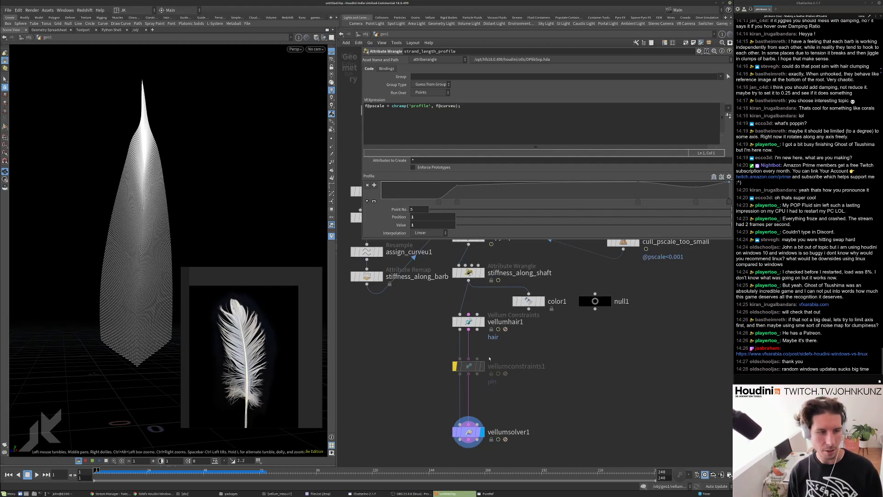
{"action": "middle_click_drag", "start_coordinate": [489, 362], "coordinate": [480, 346]}
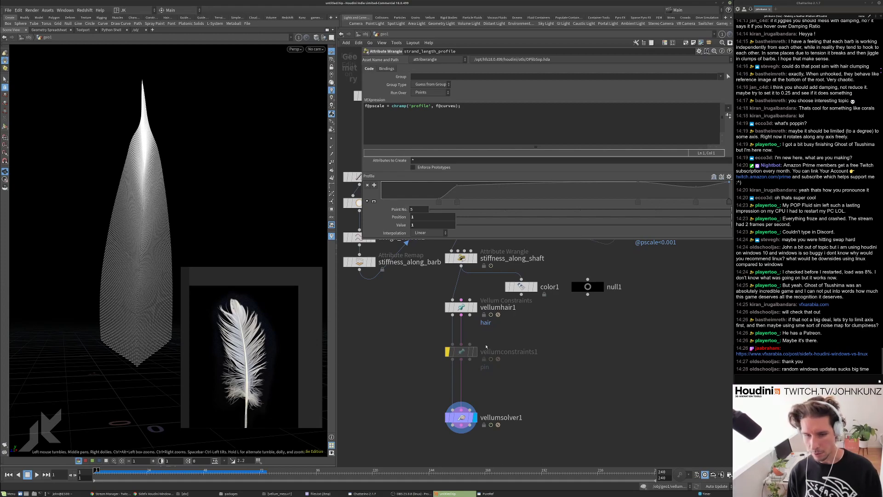
{"action": "middle_click_drag", "start_coordinate": [481, 345], "coordinate": [479, 322]}
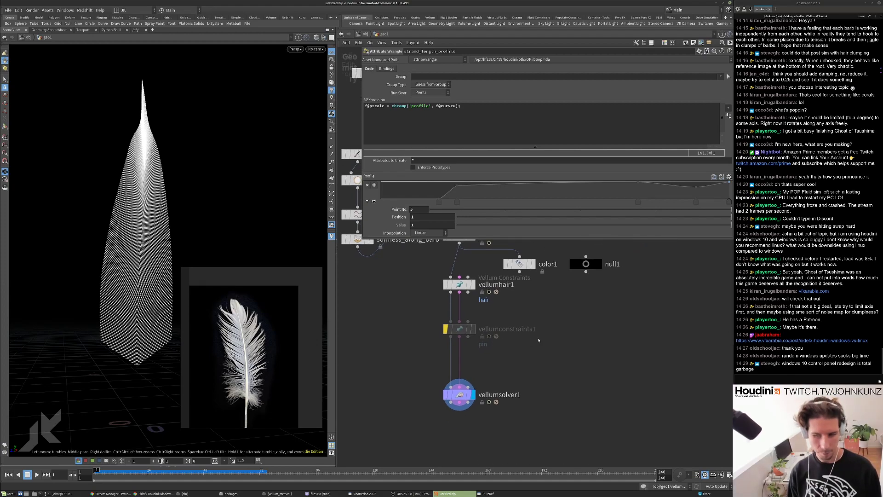
Add a Connect Adjacent Pieces node via 'conn' and place it beside vellumconstraints1.
{"action": "key", "text": "Tab"}
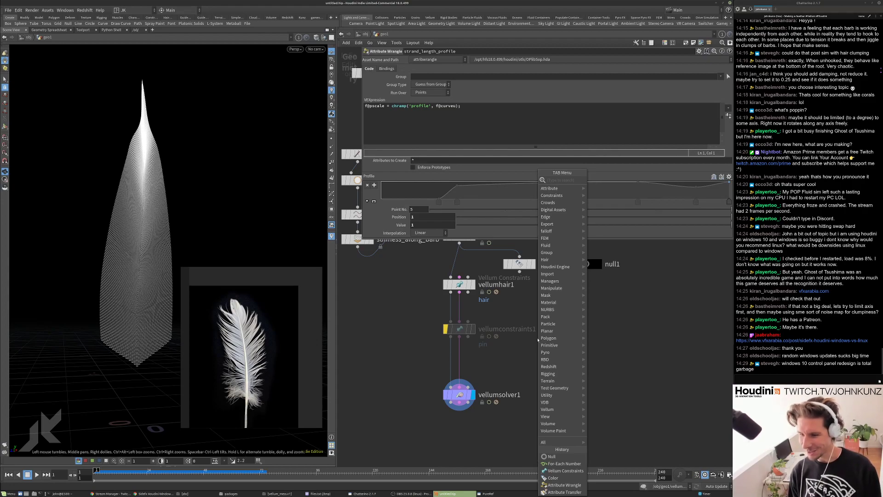
{"action": "key", "text": "Escape"}
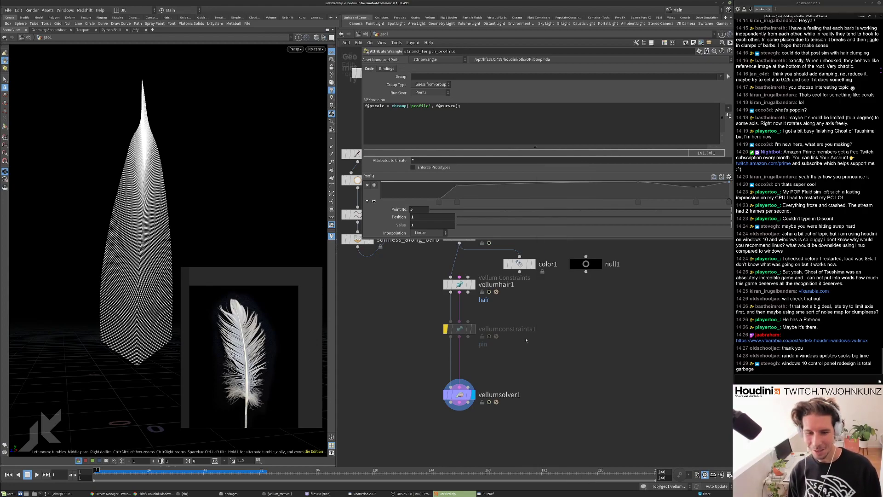
{"action": "key", "text": "Tab"}
{"action": "type", "text": "co"}
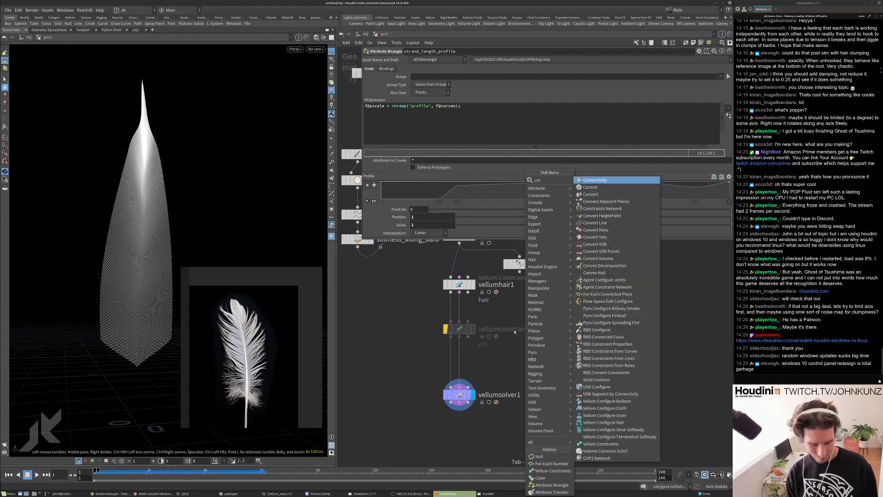
{"action": "type", "text": "nn"}
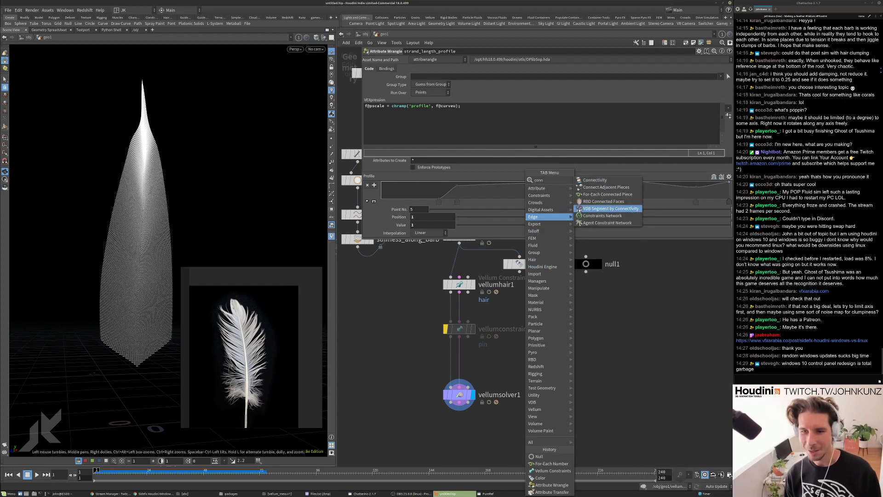
{"action": "left_click", "coordinate": [595, 188]}
{"action": "left_click", "coordinate": [535, 330]}
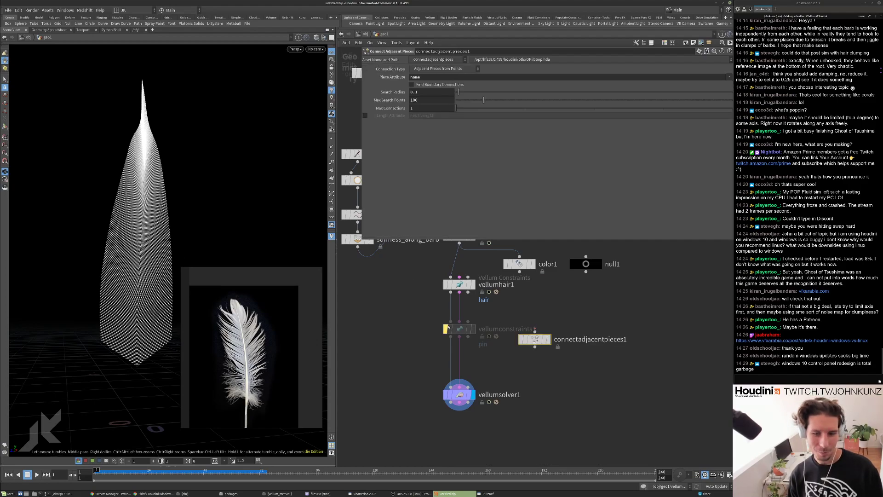
{"action": "scroll", "coordinate": [436, 354], "scroll_direction": "down", "scroll_amount": 3}
{"action": "middle_click_drag", "start_coordinate": [482, 278], "coordinate": [485, 366]}
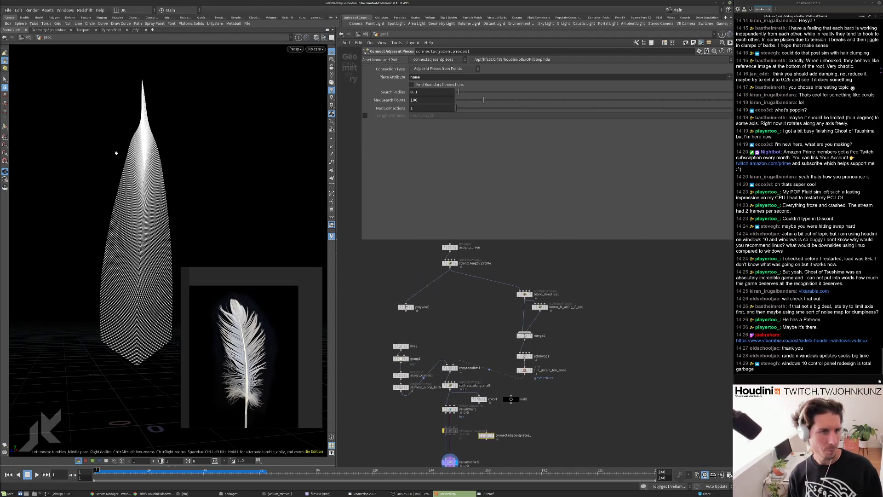
{"action": "scroll", "coordinate": [526, 317], "scroll_direction": "up", "scroll_amount": 3}
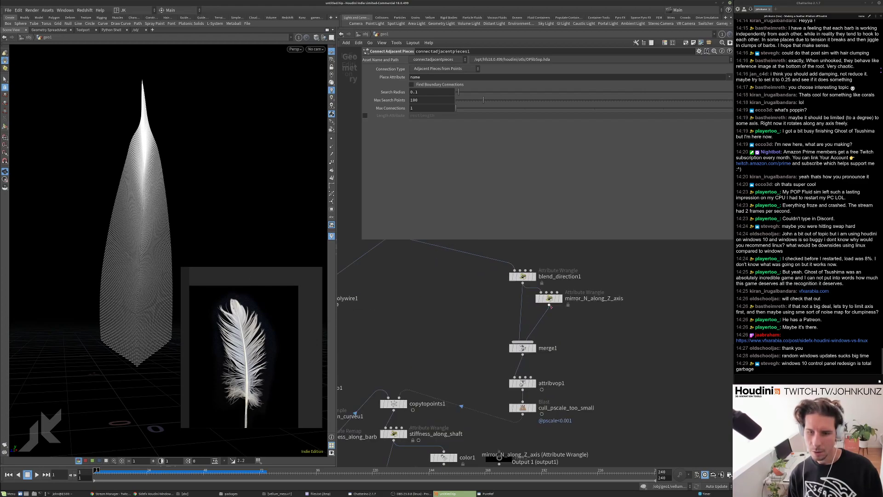
Inspect the VEX code of the mirror_N_along_Z_axis and blend_direction1 wrangles.
{"action": "left_click", "coordinate": [554, 300]}
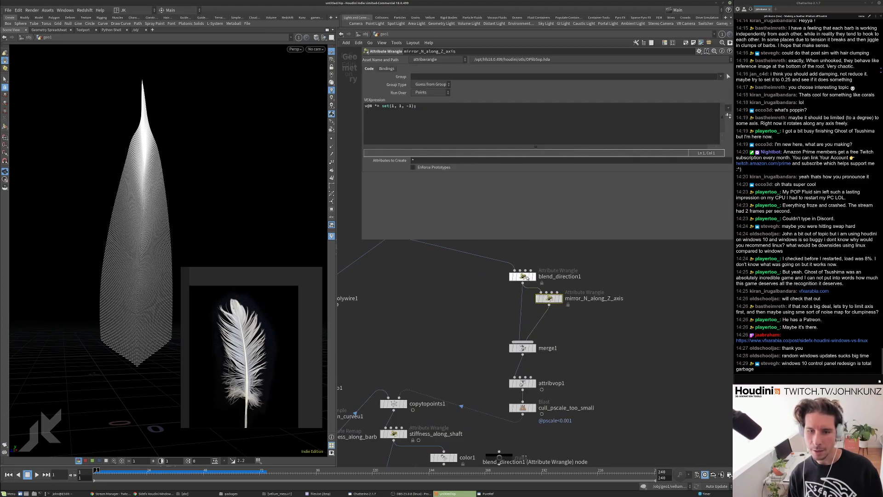
{"action": "left_click", "coordinate": [522, 277]}
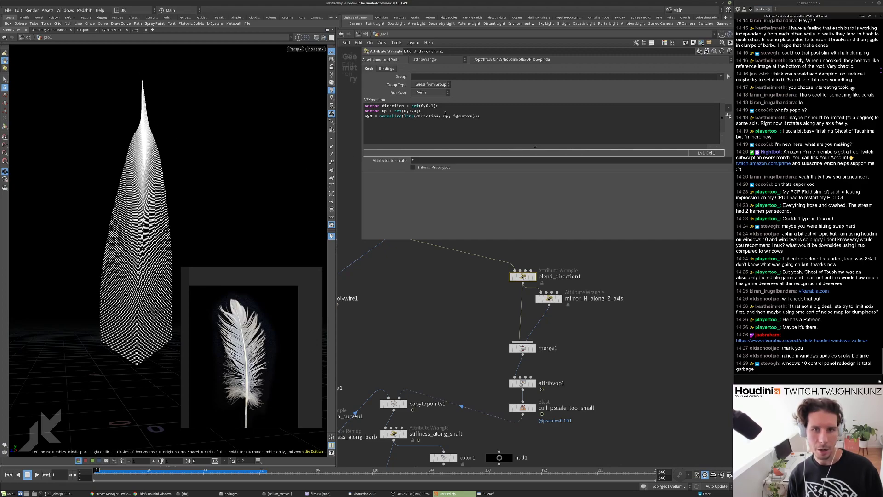
{"action": "left_click", "coordinate": [475, 118]}
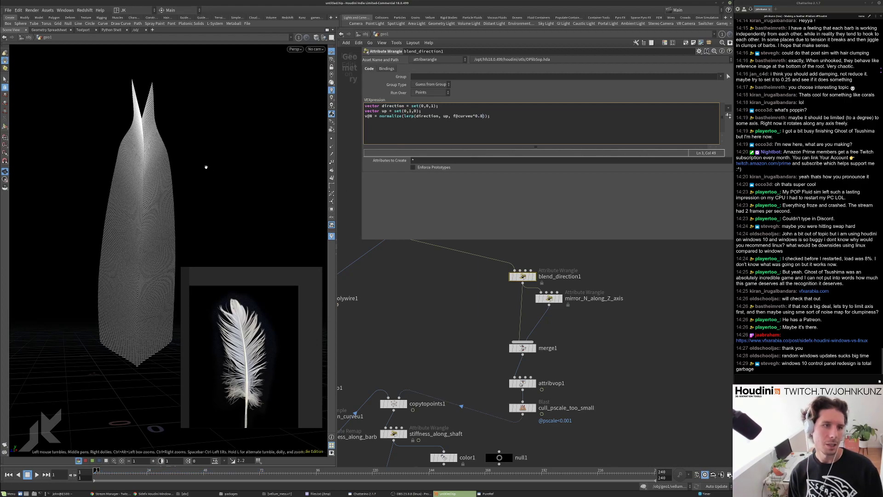
Reshape the tip with the strand_length_profile ramp's end points, then play the simulation.
{"action": "left_click_drag", "start_coordinate": [179, 153], "coordinate": [160, 159]}
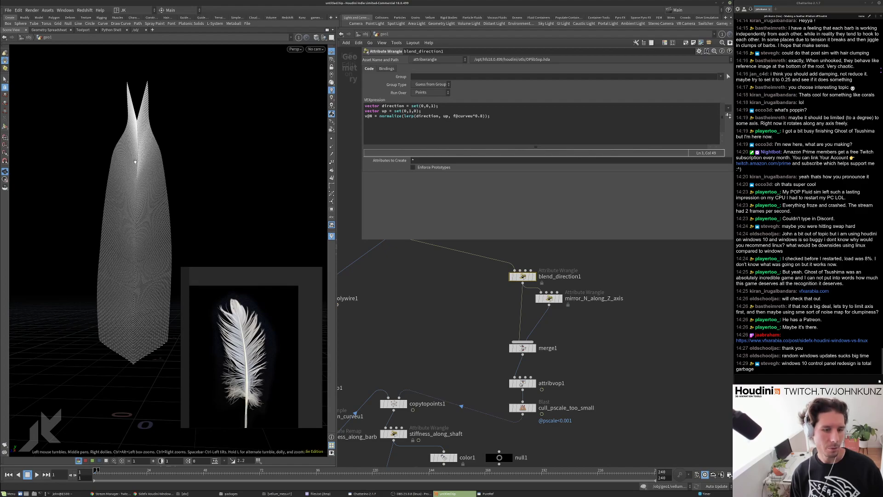
{"action": "middle_click_drag", "start_coordinate": [394, 276], "coordinate": [409, 313]}
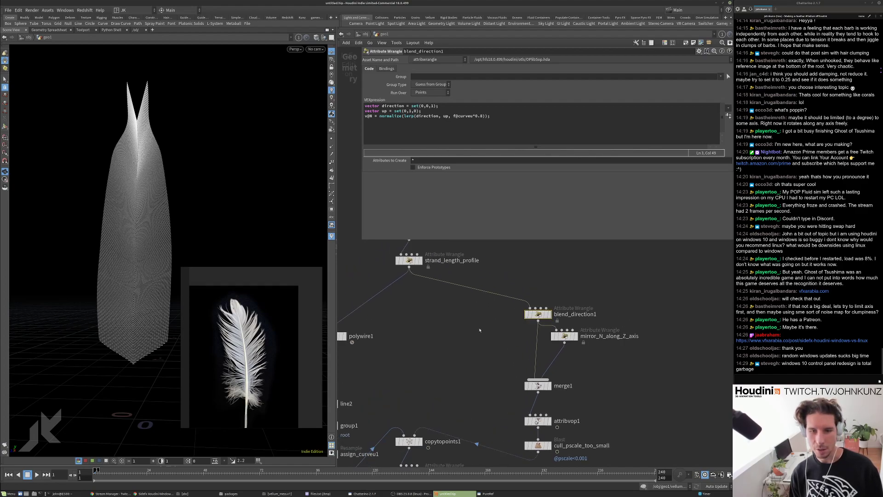
{"action": "left_click", "coordinate": [409, 260]}
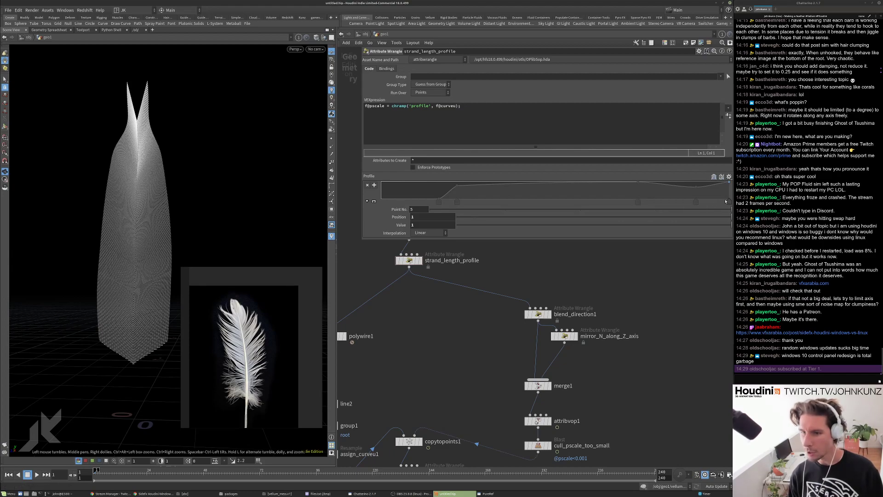
{"action": "left_click_drag", "start_coordinate": [540, 225], "coordinate": [235, 171]}
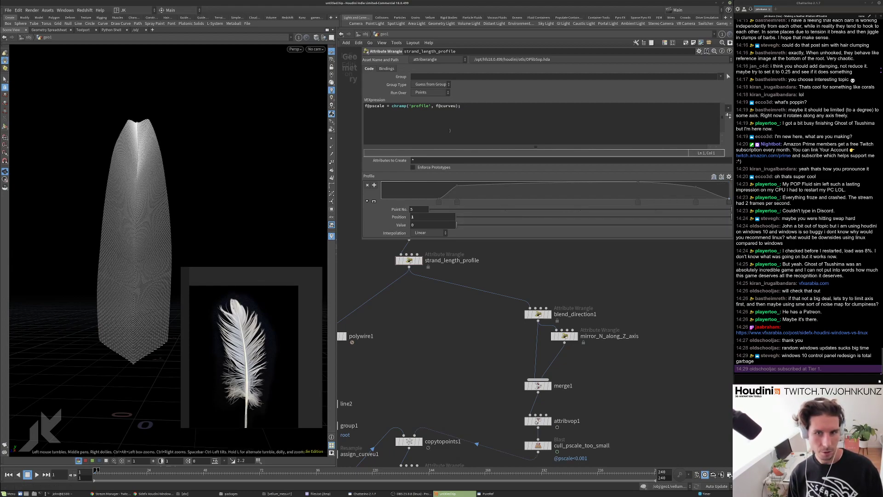
{"action": "mouse_move", "coordinate": [697, 201]}
{"action": "left_mouse_down"}
{"action": "mouse_move", "coordinate": [622, 202]}
{"action": "mouse_move", "coordinate": [688, 204]}
{"action": "left_mouse_up"}
{"action": "key", "text": "Up"}
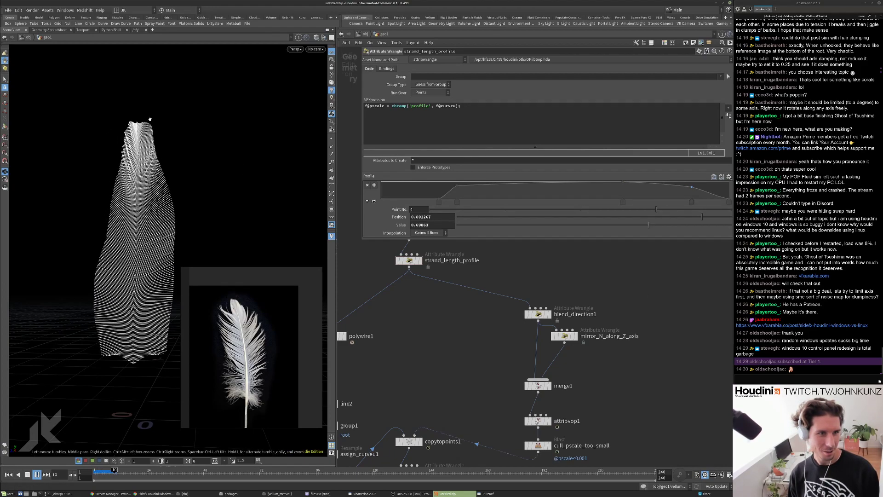
{"action": "key", "text": "ctrl+Up"}
Remove the *0.4 after f@curveu and raise the last Profile key to about 0.479.
{"action": "left_click", "coordinate": [539, 314]}
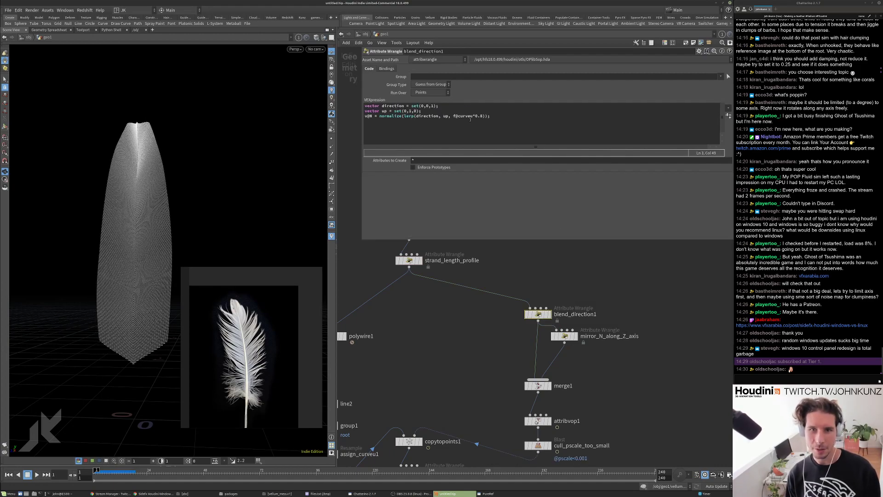
{"action": "key", "text": "BackSpace"}
{"action": "key", "text": "BackSpace"}
{"action": "key", "text": "BackSpace"}
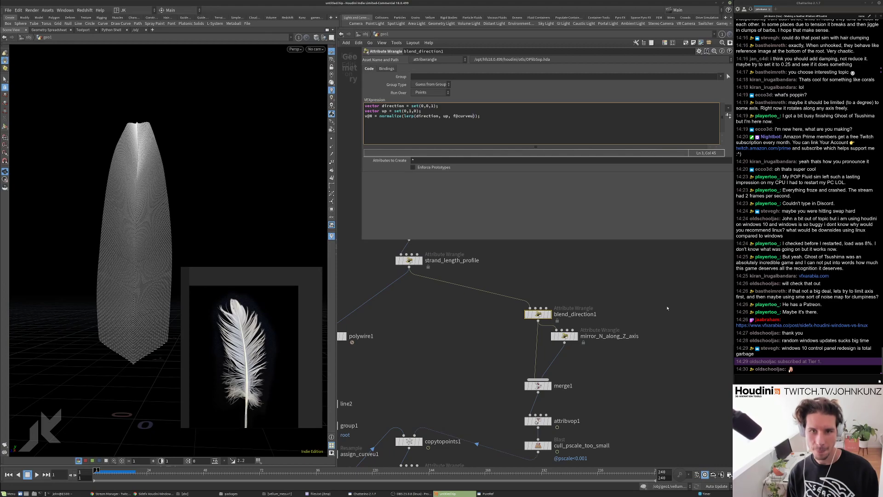
{"action": "left_click", "coordinate": [409, 260]}
{"action": "middle_click_drag", "start_coordinate": [435, 290], "coordinate": [441, 321]}
{"action": "left_click", "coordinate": [729, 198]}
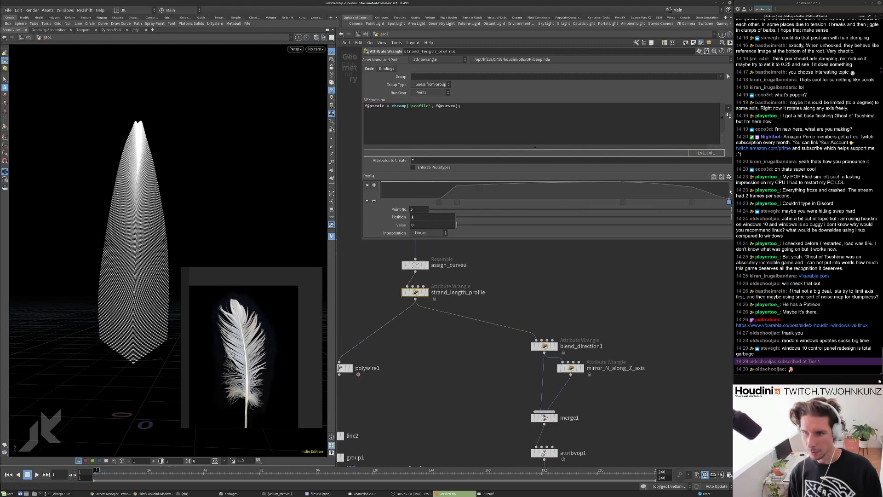
{"action": "left_click_drag", "start_coordinate": [730, 199], "coordinate": [728, 191]}
Wire vellumconstraints1 into connectadjacentpieces1 and bypass it for now.
{"action": "scroll", "coordinate": [596, 303], "scroll_direction": "down", "scroll_amount": 5}
{"action": "middle_click_drag", "start_coordinate": [545, 417], "coordinate": [556, 347]}
{"action": "scroll", "coordinate": [556, 347], "scroll_direction": "up", "scroll_amount": 6}
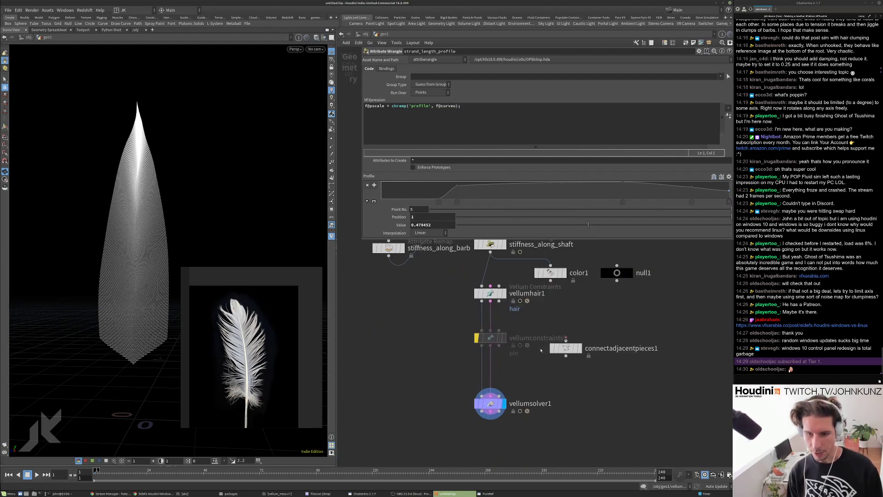
{"action": "left_click_drag", "start_coordinate": [565, 341], "coordinate": [506, 353]}
{"action": "left_click", "coordinate": [578, 348]}
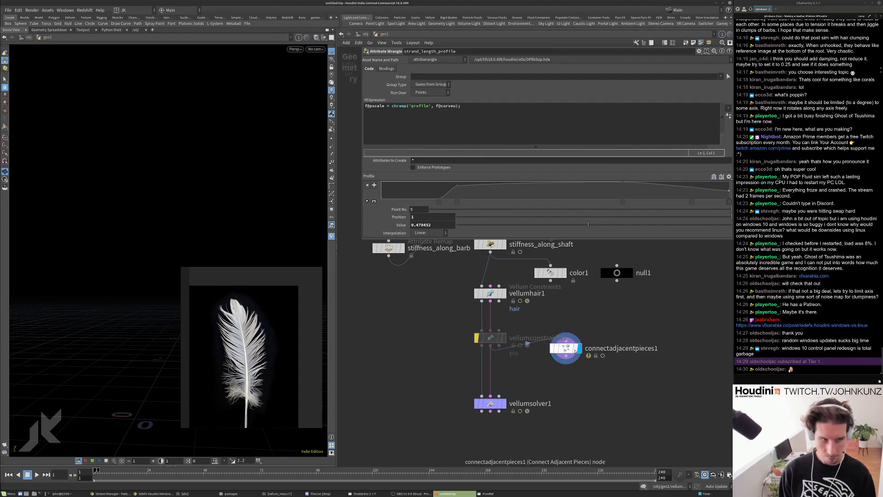
{"action": "left_click", "coordinate": [571, 351]}
{"action": "key", "text": "b"}
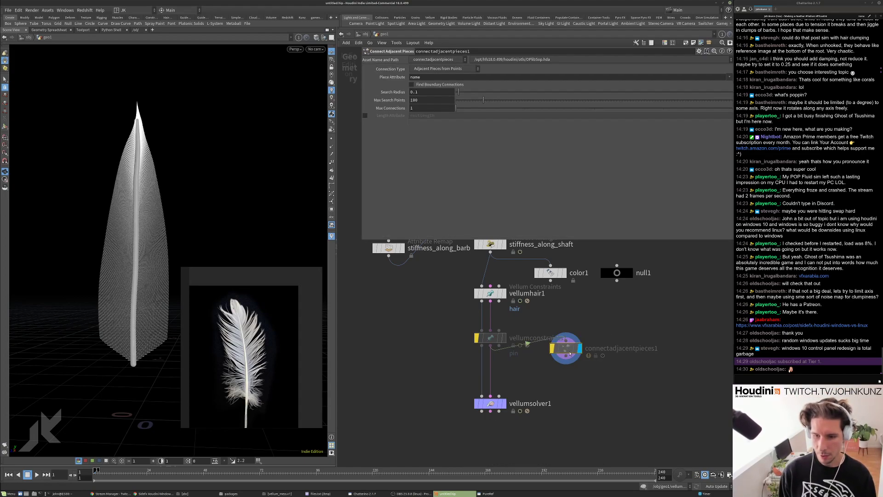
Insert an Add node before it set to Delete Geometry But Keep the Points.
{"action": "scroll", "coordinate": [187, 158], "scroll_direction": "up", "scroll_amount": 10}
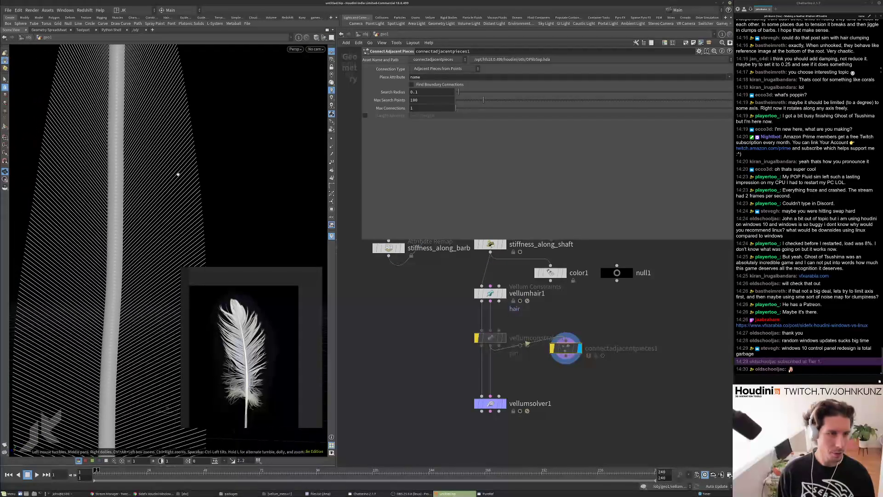
{"action": "left_click_drag", "start_coordinate": [565, 348], "coordinate": [574, 362]}
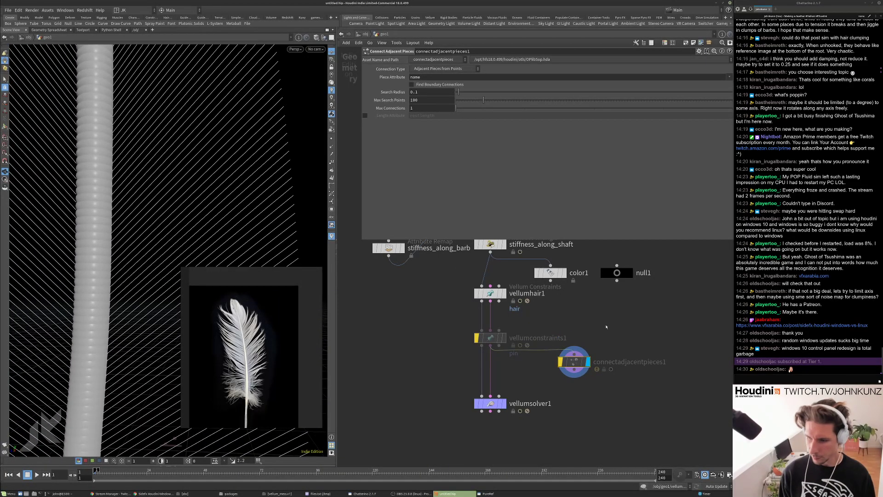
{"action": "key", "text": "Tab"}
{"action": "type", "text": "ad"}
{"action": "left_click", "coordinate": [685, 180]}
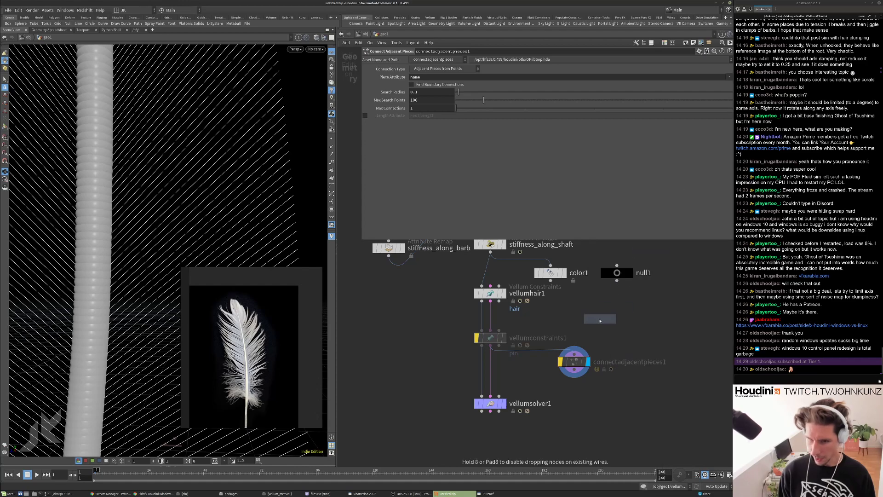
{"action": "left_click", "coordinate": [575, 328]}
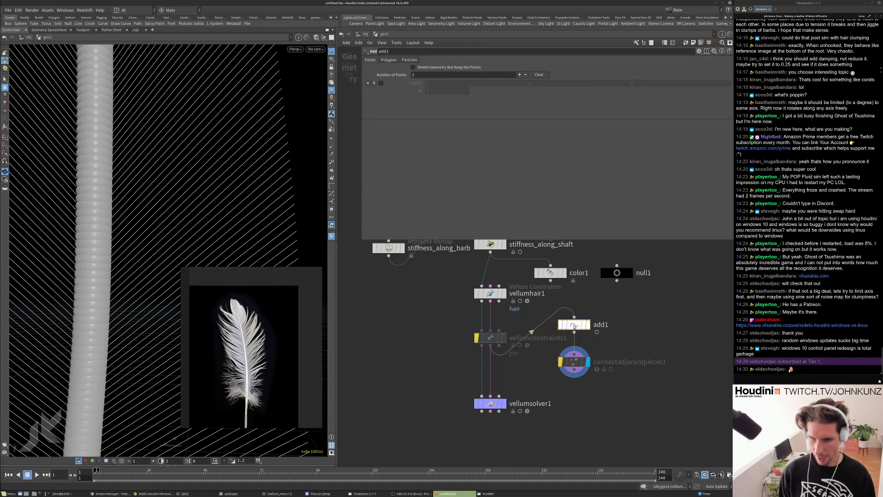
{"action": "left_click", "coordinate": [413, 67]}
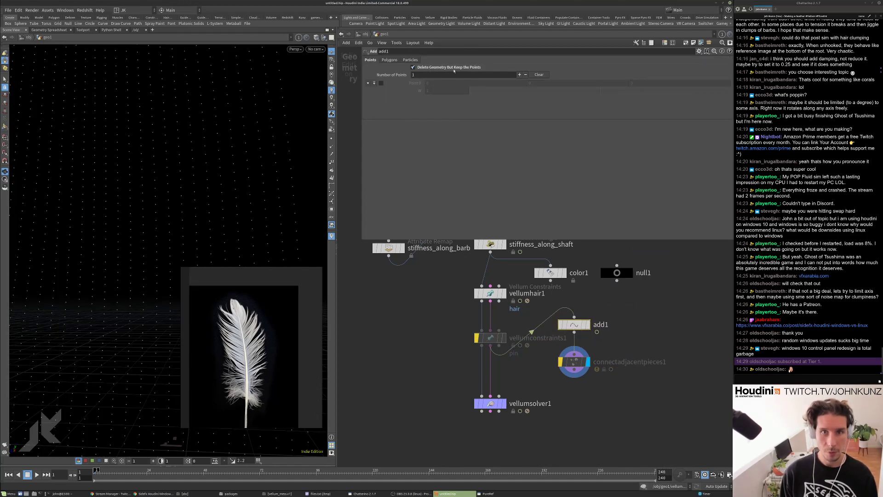
Check add1's remaining points in the viewport, node info and geometry spreadsheet.
{"action": "left_click_drag", "start_coordinate": [250, 120], "coordinate": [127, 194]}
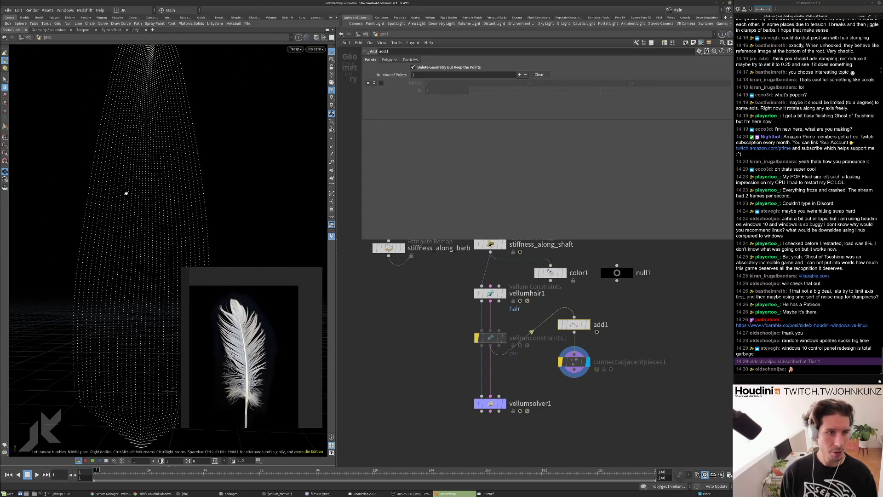
{"action": "left_click_drag", "start_coordinate": [99, 330], "coordinate": [104, 200]}
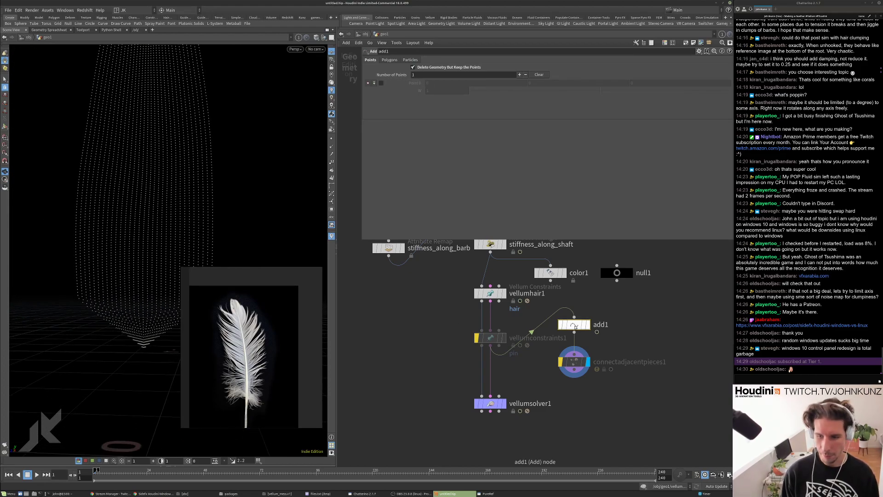
{"action": "middle_click", "coordinate": [583, 324]}
{"action": "middle_click_drag", "start_coordinate": [618, 320], "coordinate": [557, 313]}
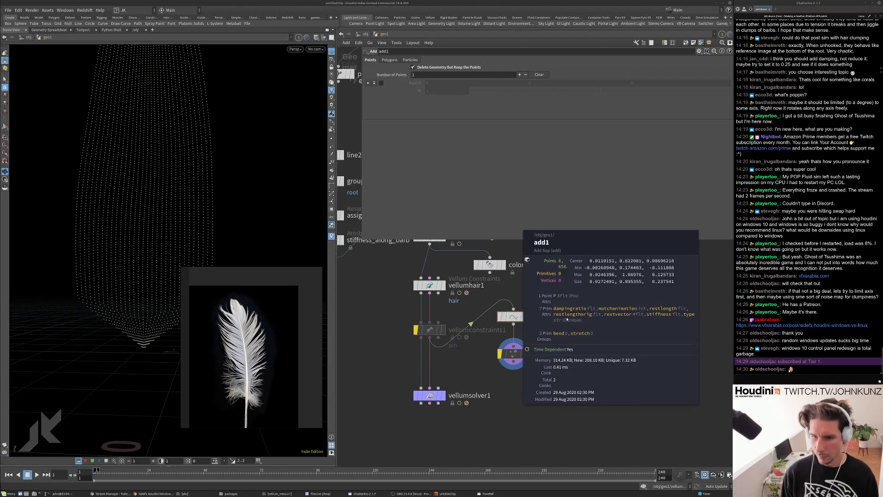
{"action": "right_click", "coordinate": [513, 316]}
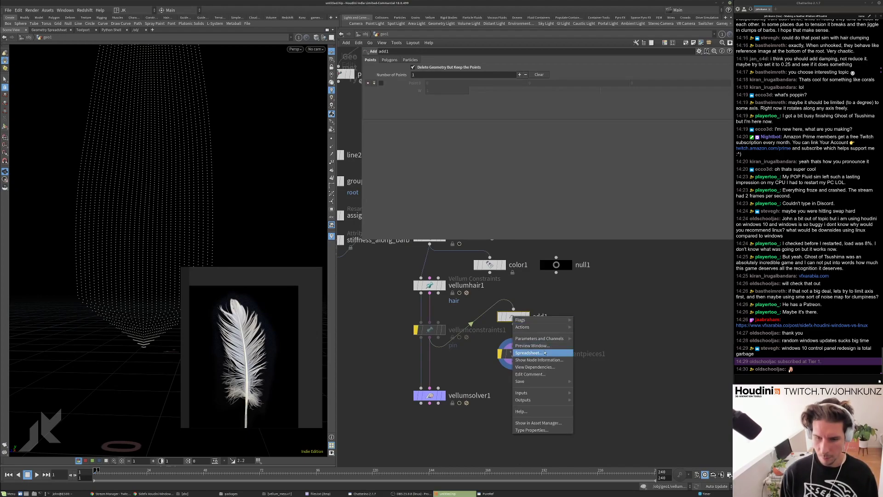
{"action": "left_click", "coordinate": [536, 353]}
{"action": "scroll", "coordinate": [260, 151], "scroll_direction": "up", "scroll_amount": 5}
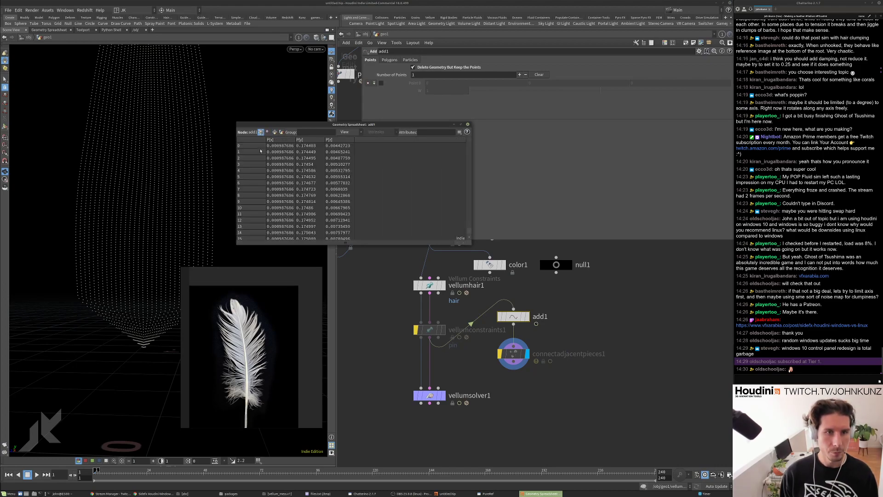
{"action": "left_click", "coordinate": [467, 124]}
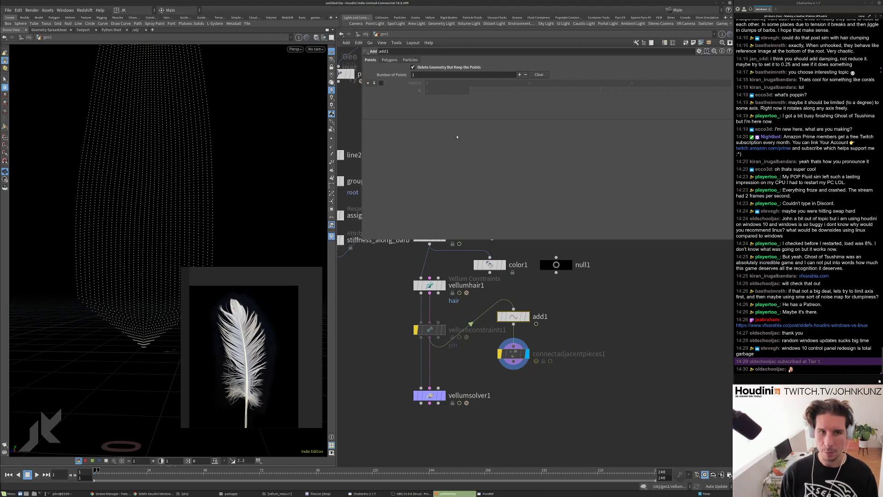
{"action": "left_click", "coordinate": [513, 353]}
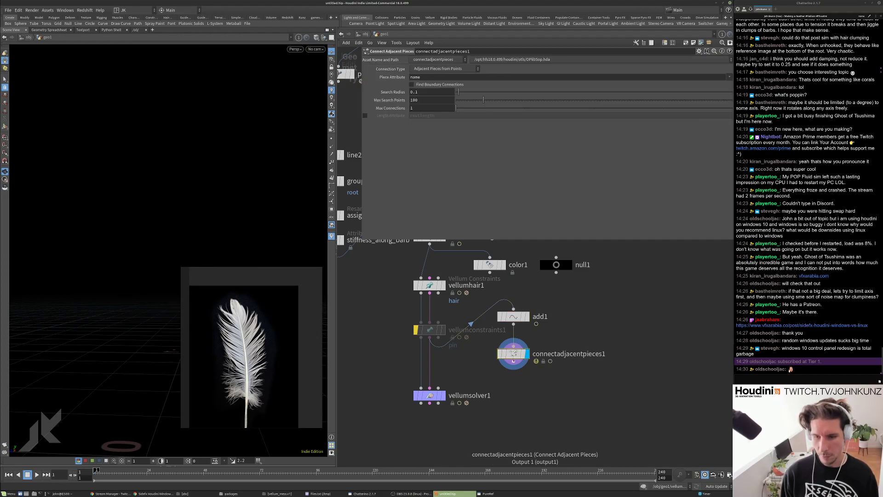
Switch Connection Type to Adjacent Points and lower Max Search Points.
{"action": "left_click", "coordinate": [440, 69]}
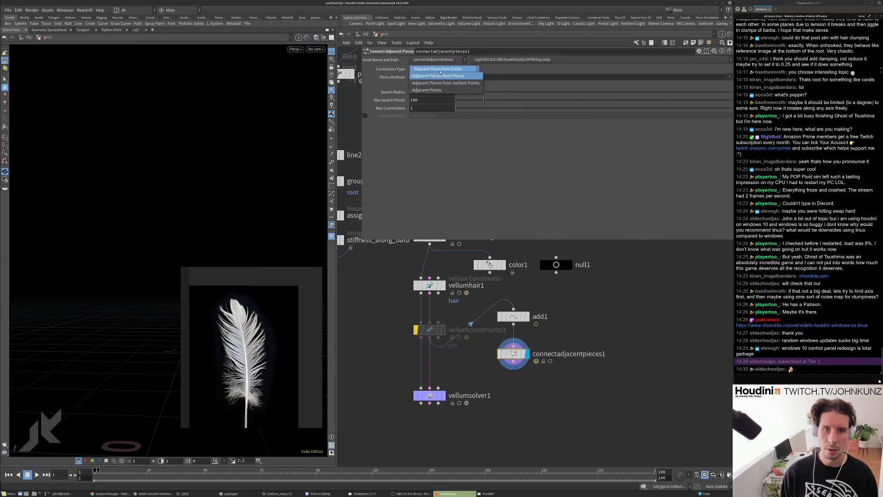
{"action": "left_click", "coordinate": [440, 90]}
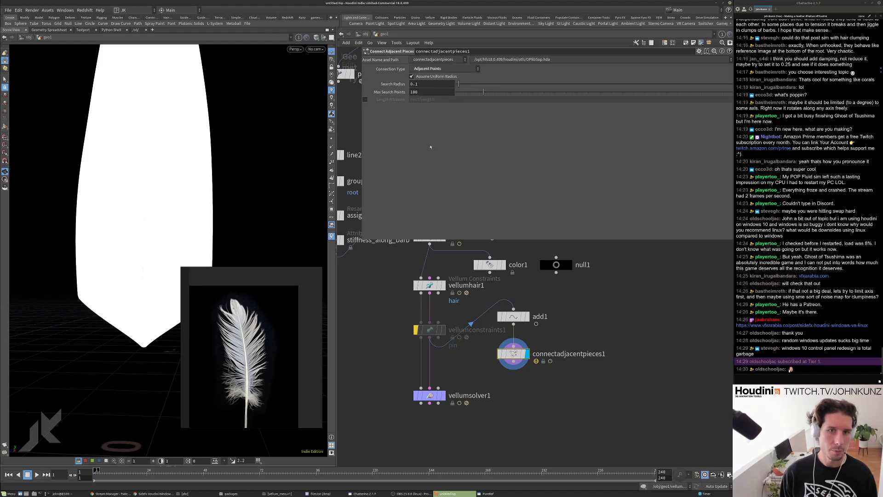
{"action": "left_click_drag", "start_coordinate": [469, 95], "coordinate": [458, 95]}
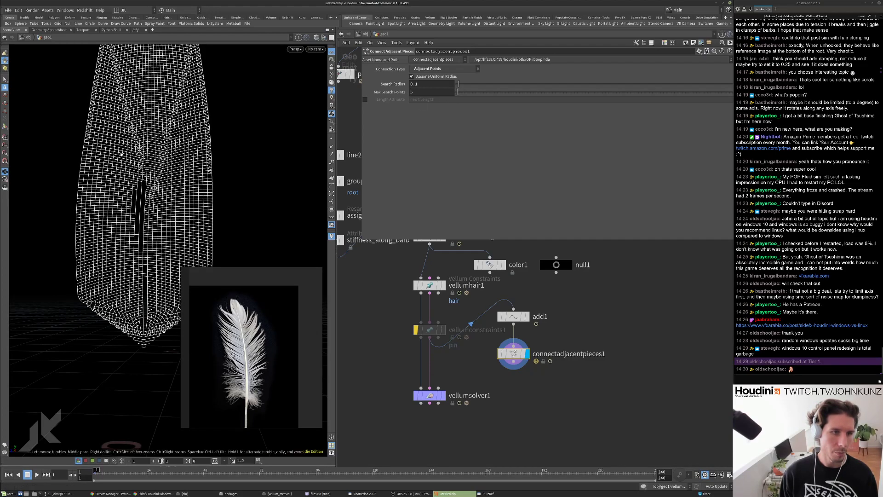
{"action": "scroll", "coordinate": [222, 227], "scroll_direction": "up", "scroll_amount": 5}
{"action": "left_click_drag", "start_coordinate": [224, 228], "coordinate": [293, 130]}
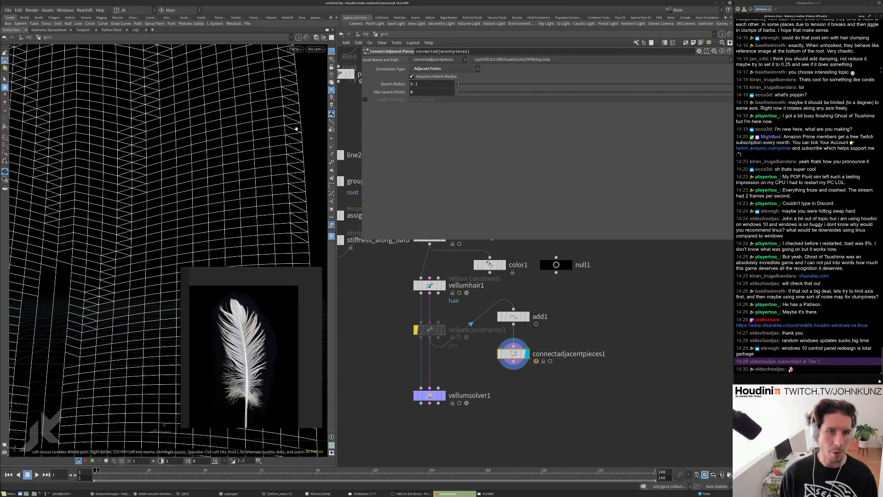
Try Max Search Points values of 9 and 3, settling on 4 for the grid.
{"action": "left_click_drag", "start_coordinate": [457, 92], "coordinate": [458, 93]}
{"action": "scroll", "coordinate": [61, 182], "scroll_direction": "down", "scroll_amount": 5}
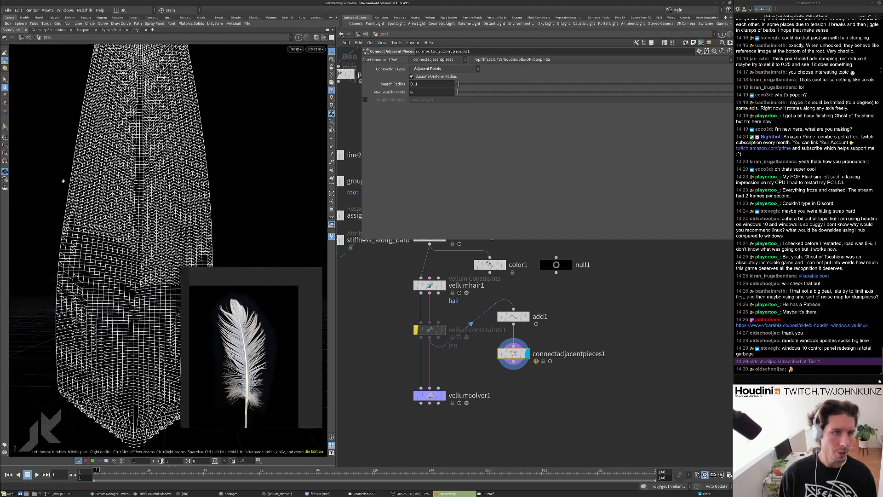
{"action": "left_click_drag", "start_coordinate": [103, 104], "coordinate": [133, 96]}
{"action": "left_click_drag", "start_coordinate": [183, 185], "coordinate": [180, 158]}
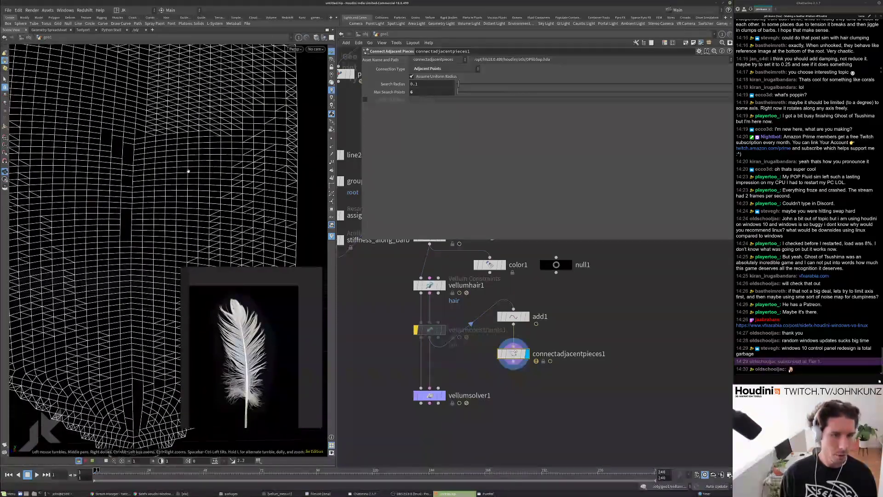
{"action": "scroll", "coordinate": [180, 158], "scroll_direction": "down", "scroll_amount": 5}
{"action": "double_click", "coordinate": [433, 92]}
{"action": "type", "text": "3"}
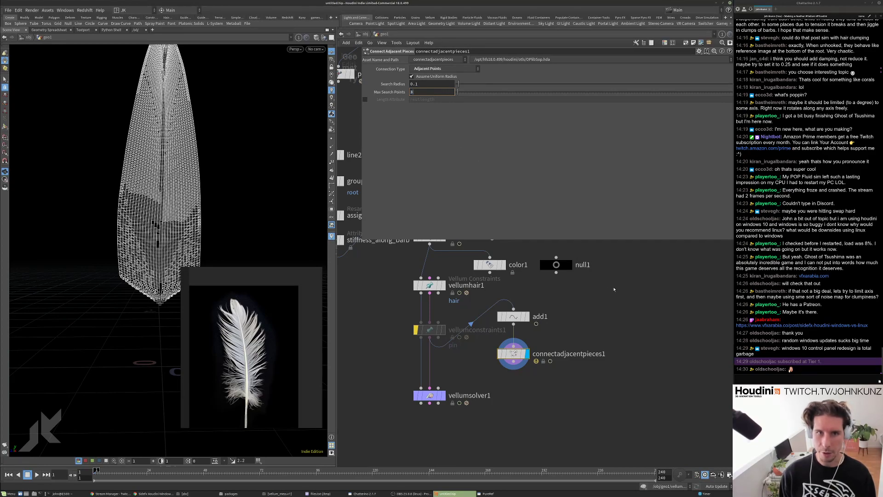
{"action": "key", "text": "Return"}
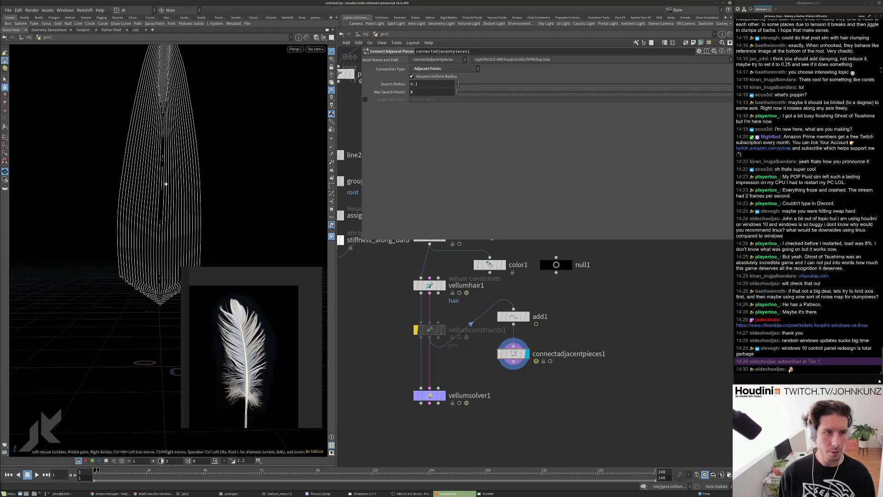
{"action": "left_click", "coordinate": [436, 93]}
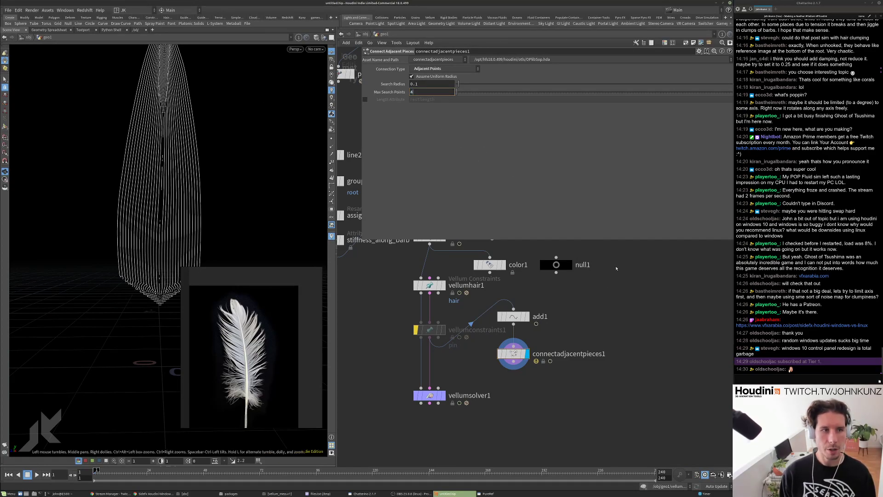
{"action": "type", "text": "4"}
{"action": "key", "text": "Return"}
{"action": "right_click_drag", "start_coordinate": [167, 151], "coordinate": [98, 201]}
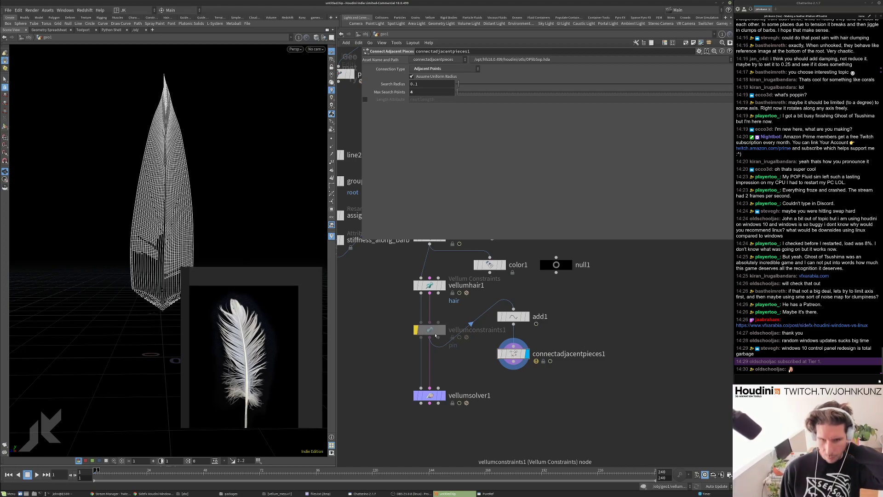
Connect color1 to null1 and open null1's Geometry Spreadsheet.
{"action": "left_click", "coordinate": [556, 257]}
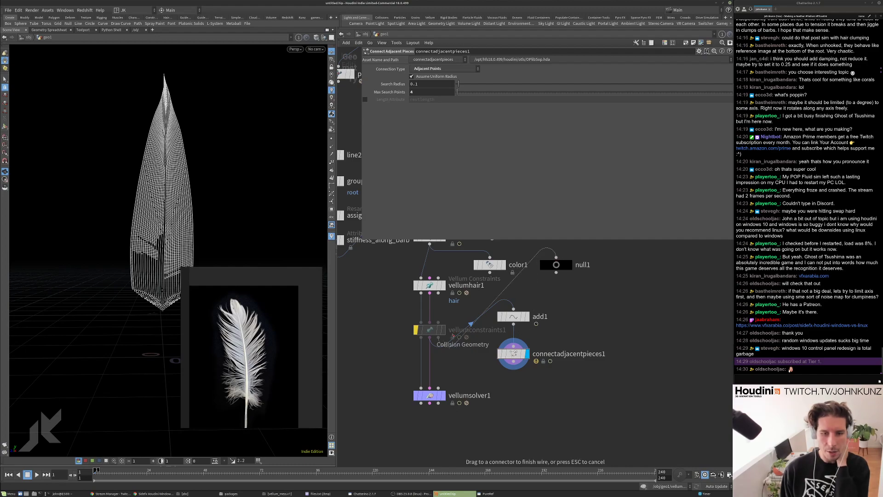
{"action": "left_click", "coordinate": [490, 272]}
{"action": "right_click", "coordinate": [562, 267]}
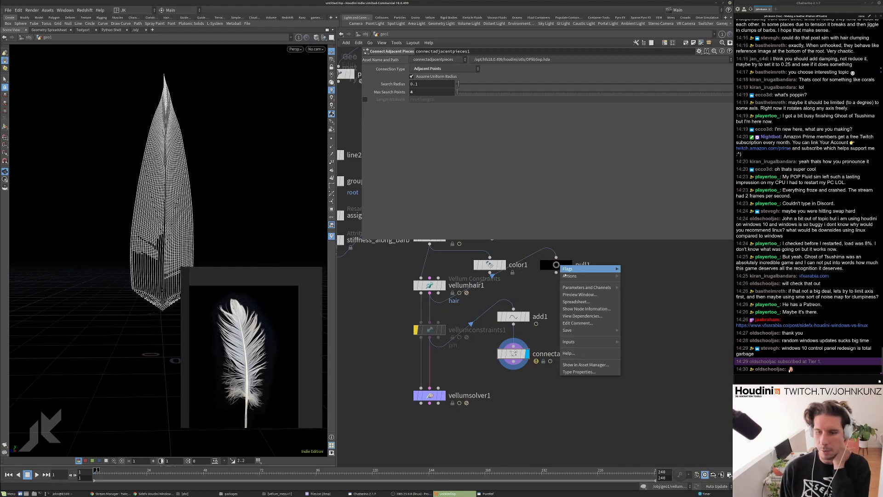
{"action": "left_click", "coordinate": [575, 301]}
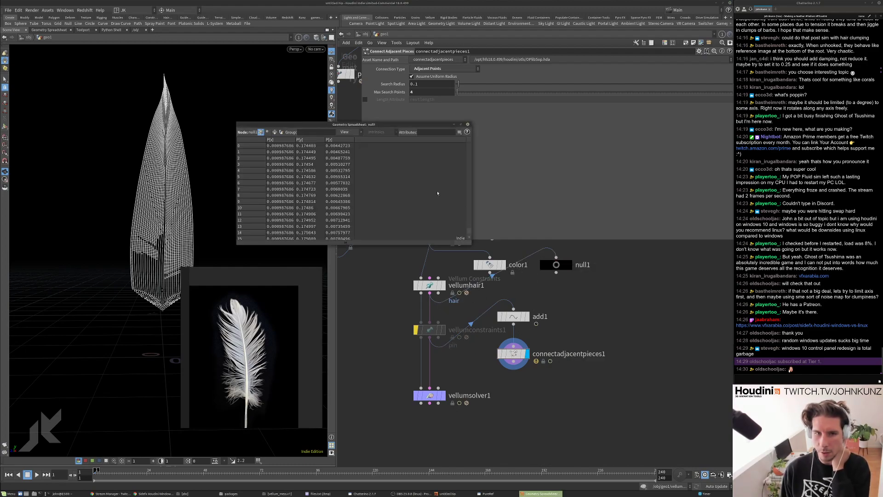
Show primitive attributes and widen the type column to read the stretchshear constraints.
{"action": "left_click", "coordinate": [275, 132]}
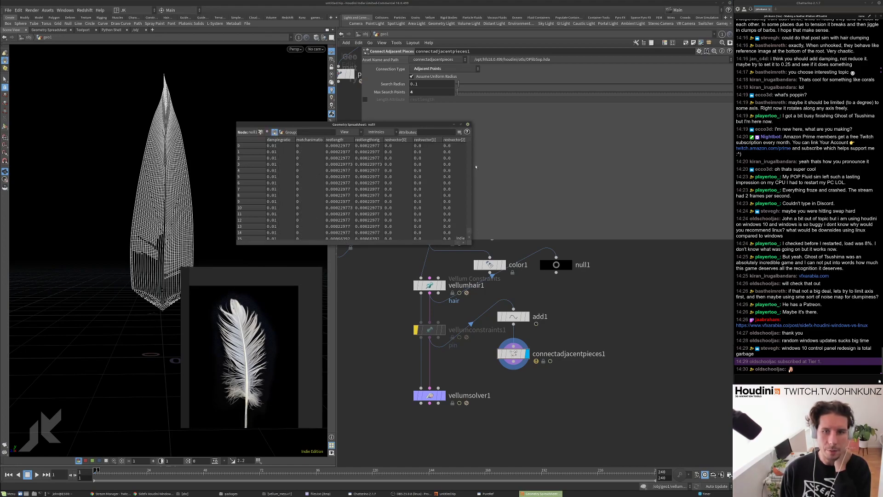
{"action": "left_click_drag", "start_coordinate": [472, 166], "coordinate": [680, 164]}
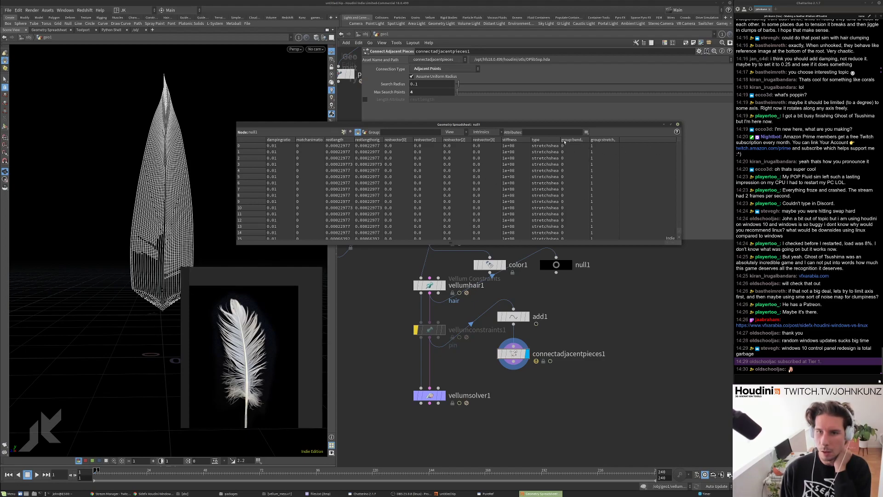
{"action": "left_click_drag", "start_coordinate": [559, 140], "coordinate": [568, 139]}
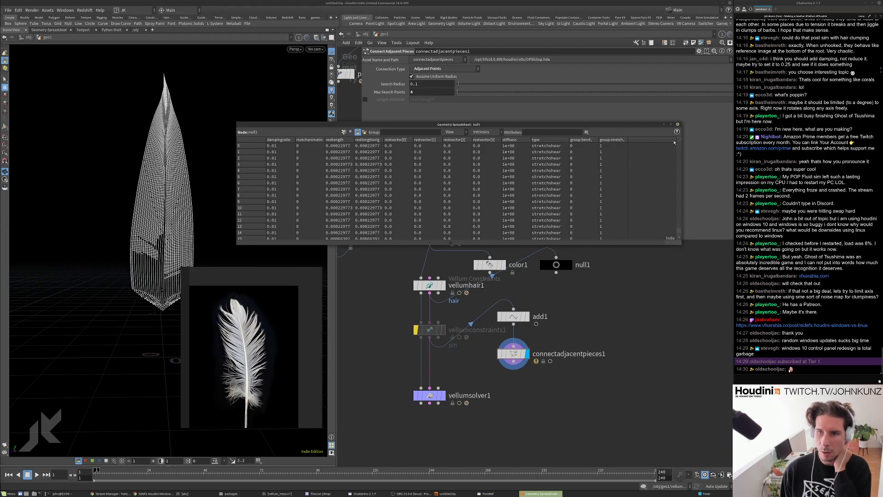
{"action": "left_click_drag", "start_coordinate": [678, 142], "coordinate": [665, 228]}
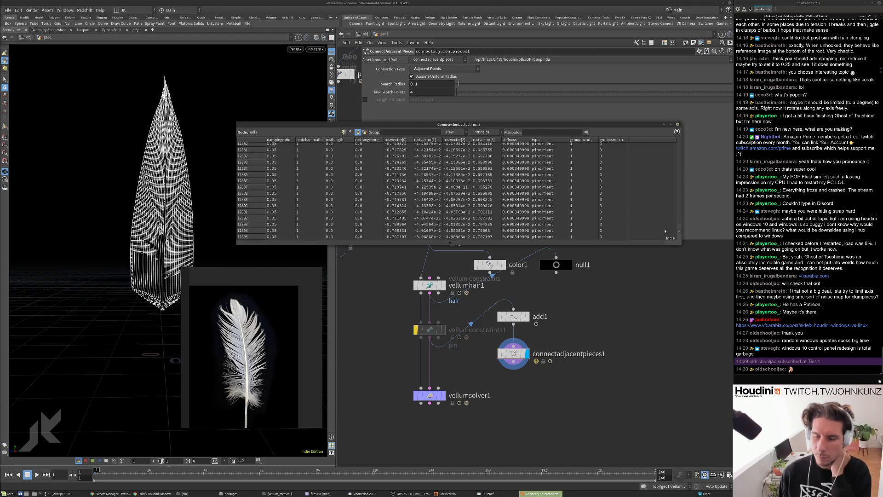
{"action": "left_click_drag", "start_coordinate": [664, 231], "coordinate": [650, 182]}
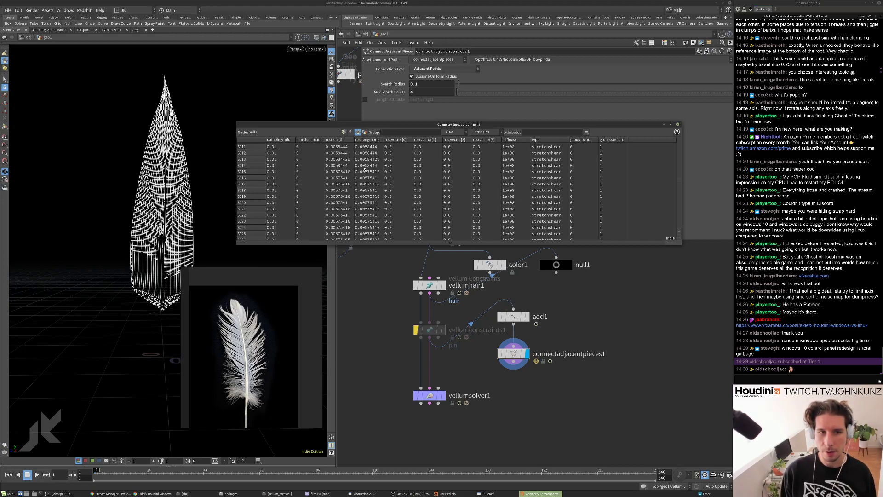
Close the spreadsheet and enable Length Attribute restlength on connectadjacentpieces1.
{"action": "left_click", "coordinate": [677, 124]}
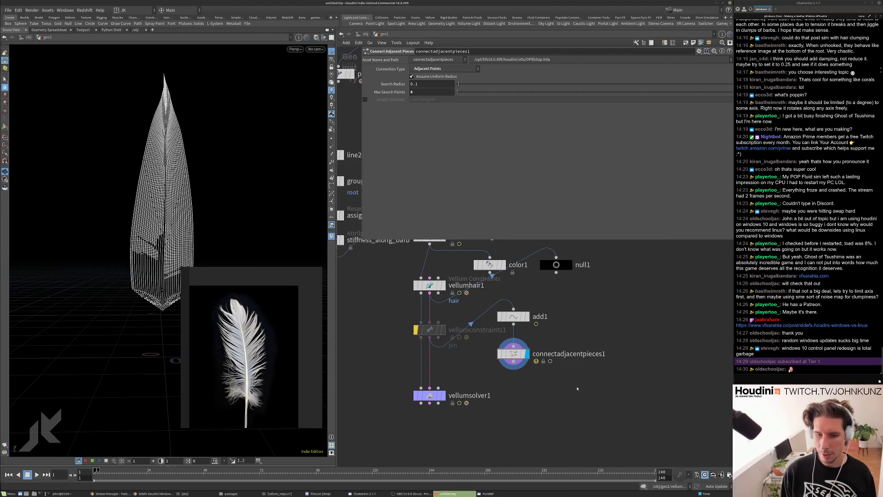
{"action": "scroll", "coordinate": [551, 372], "scroll_direction": "up", "scroll_amount": 2}
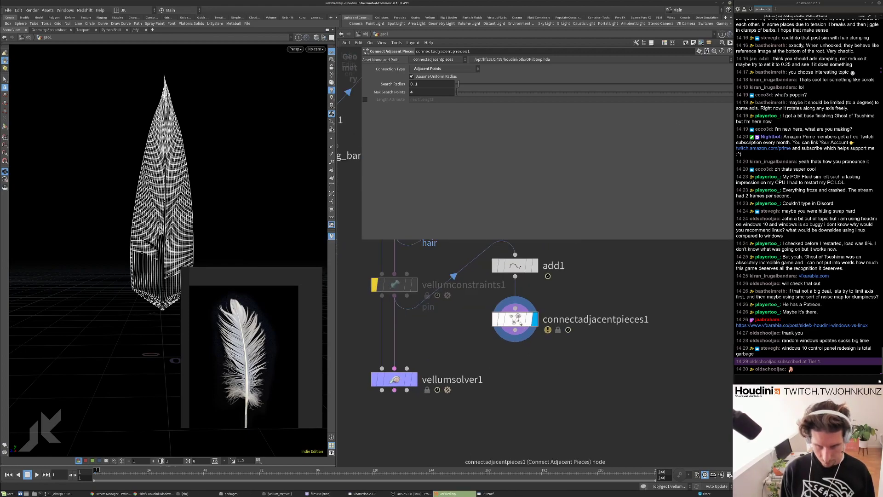
{"action": "middle_click", "coordinate": [521, 324]}
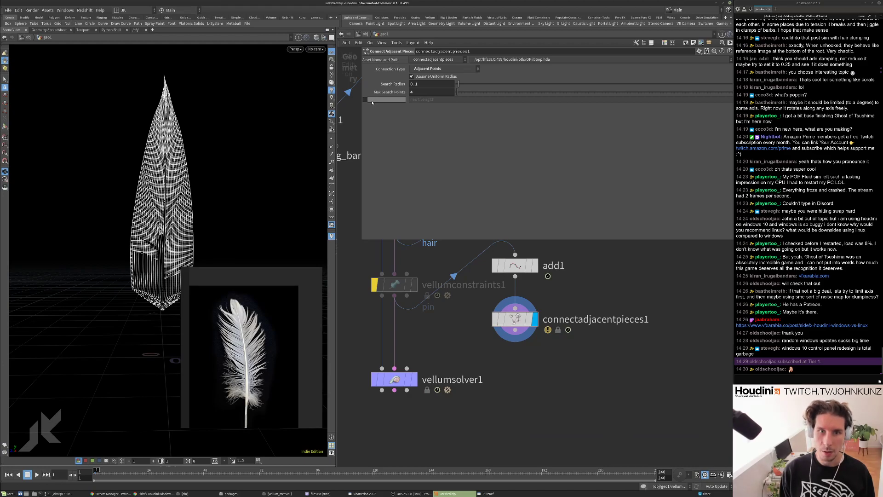
{"action": "left_click", "coordinate": [364, 99]}
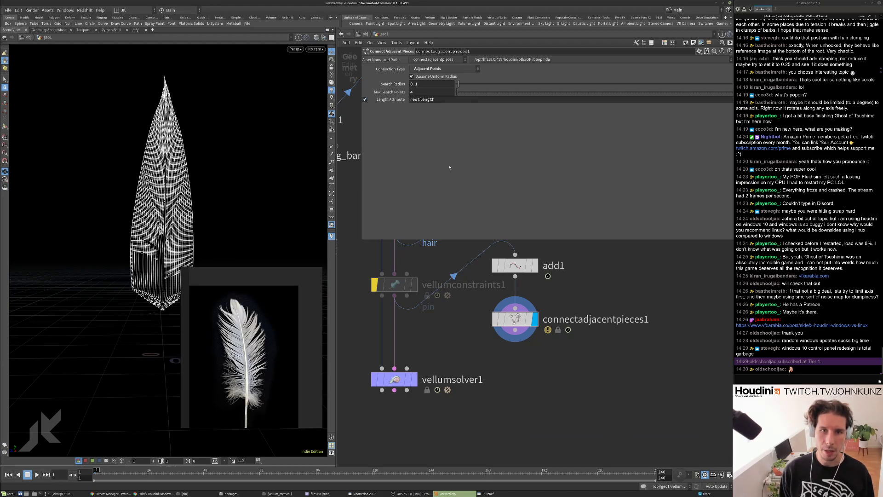
{"action": "scroll", "coordinate": [206, 154], "scroll_direction": "up", "scroll_amount": 6}
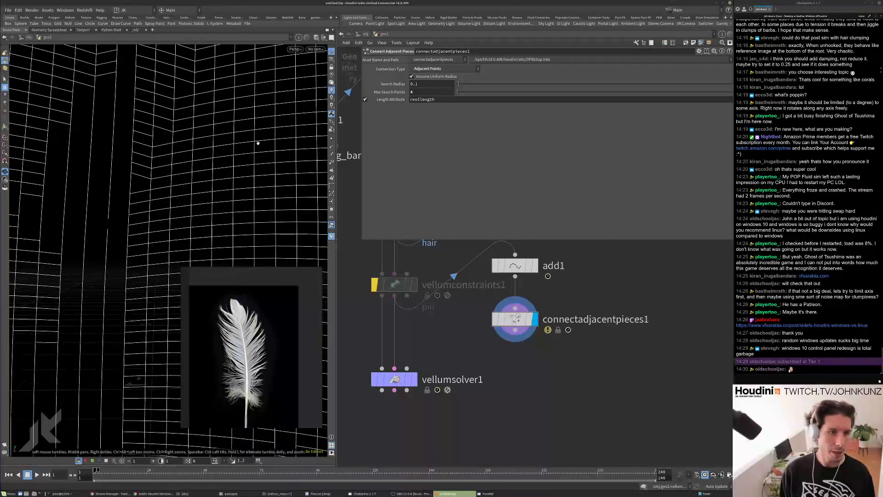
{"action": "scroll", "coordinate": [249, 156], "scroll_direction": "down", "scroll_amount": 6}
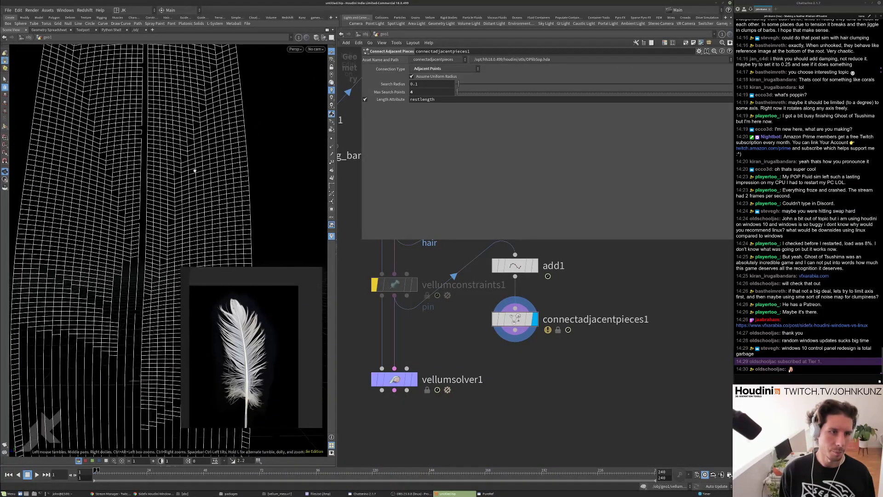
{"action": "scroll", "coordinate": [413, 345], "scroll_direction": "down", "scroll_amount": 2}
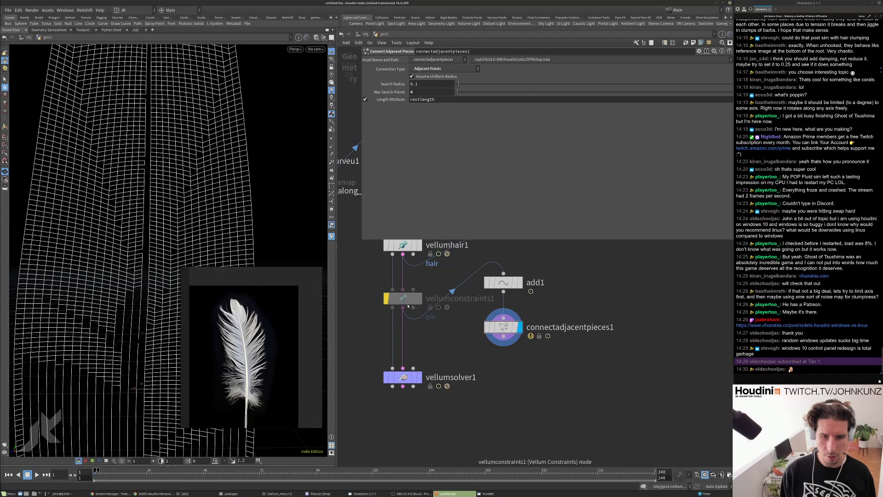
{"action": "scroll", "coordinate": [414, 346], "scroll_direction": "down", "scroll_amount": 2}
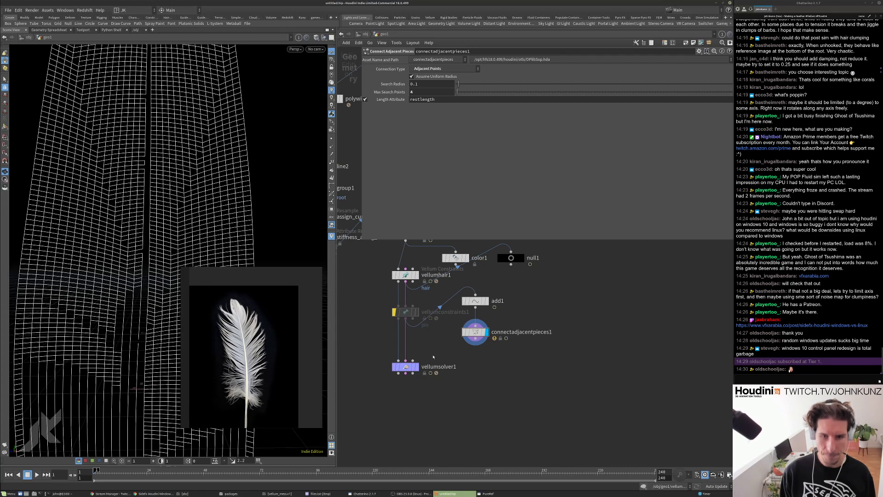
Wire connectadjacentpieces1 into vellumsolver1's second input and play the simulation.
{"action": "middle_click_drag", "start_coordinate": [433, 356], "coordinate": [441, 339]}
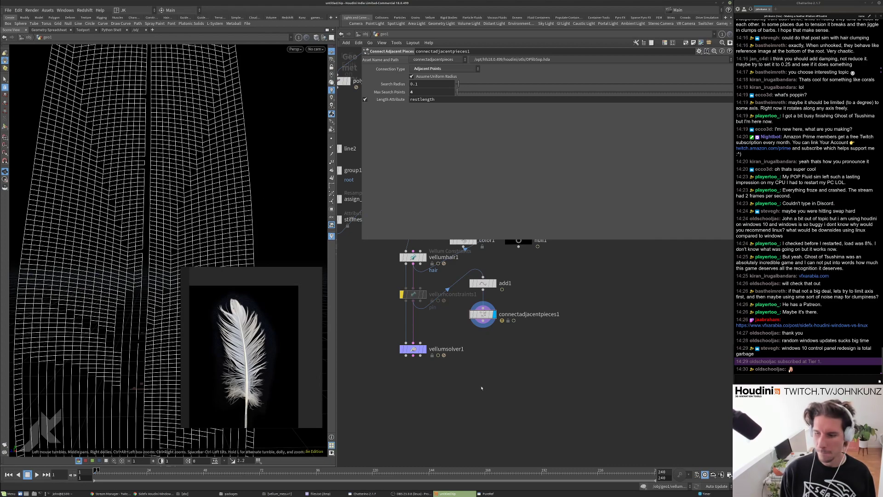
{"action": "scroll", "coordinate": [445, 336], "scroll_direction": "up", "scroll_amount": 2}
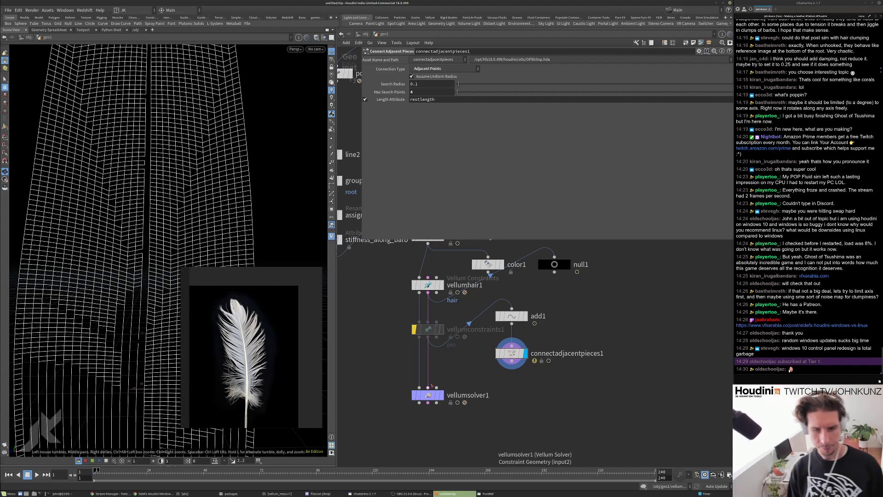
{"action": "left_click_drag", "start_coordinate": [431, 385], "coordinate": [511, 362]}
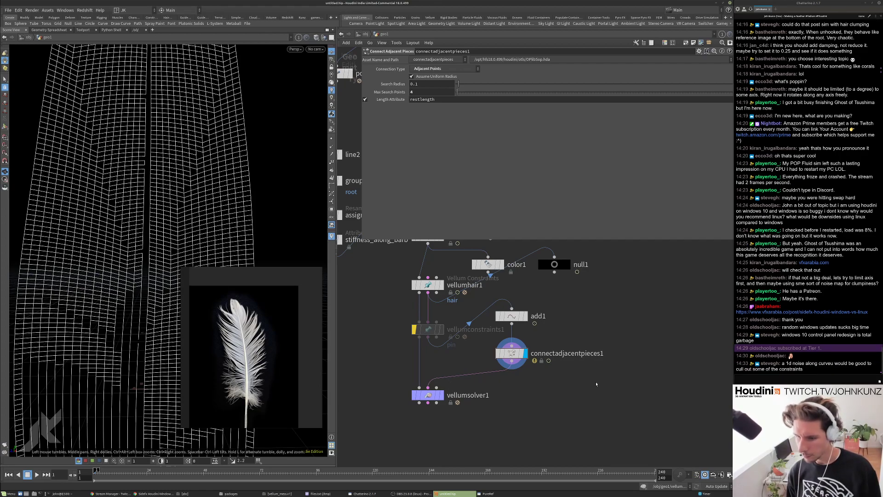
{"action": "scroll", "coordinate": [596, 384], "scroll_direction": "down", "scroll_amount": 4}
{"action": "left_click_drag", "start_coordinate": [250, 179], "coordinate": [206, 206]}
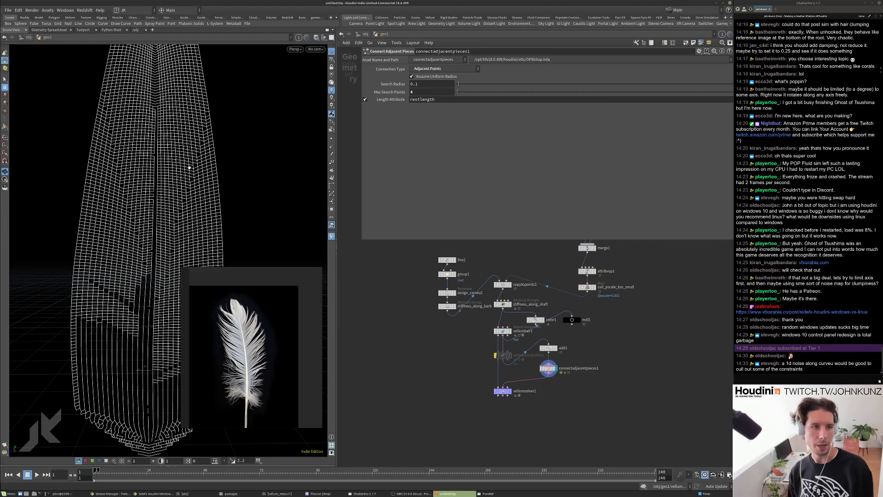
{"action": "scroll", "coordinate": [220, 165], "scroll_direction": "up", "scroll_amount": 6}
{"action": "scroll", "coordinate": [221, 167], "scroll_direction": "down", "scroll_amount": 8}
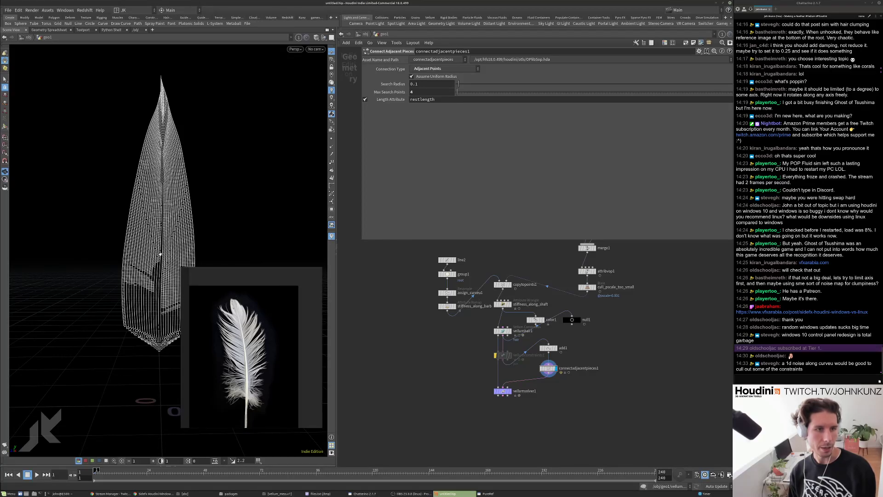
{"action": "scroll", "coordinate": [205, 130], "scroll_direction": "up", "scroll_amount": 5}
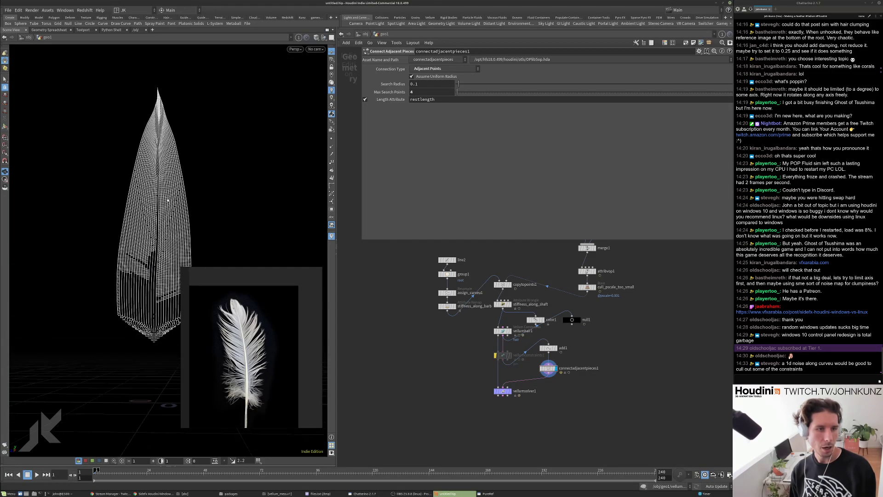
{"action": "scroll", "coordinate": [545, 370], "scroll_direction": "up", "scroll_amount": 3}
{"action": "left_click", "coordinate": [36, 474]}
Display vellumsolver1's output and replay the simulation from frame 1.
{"action": "key", "text": "ctrl+Up"}
{"action": "left_click", "coordinate": [470, 405]}
{"action": "left_click", "coordinate": [483, 405]}
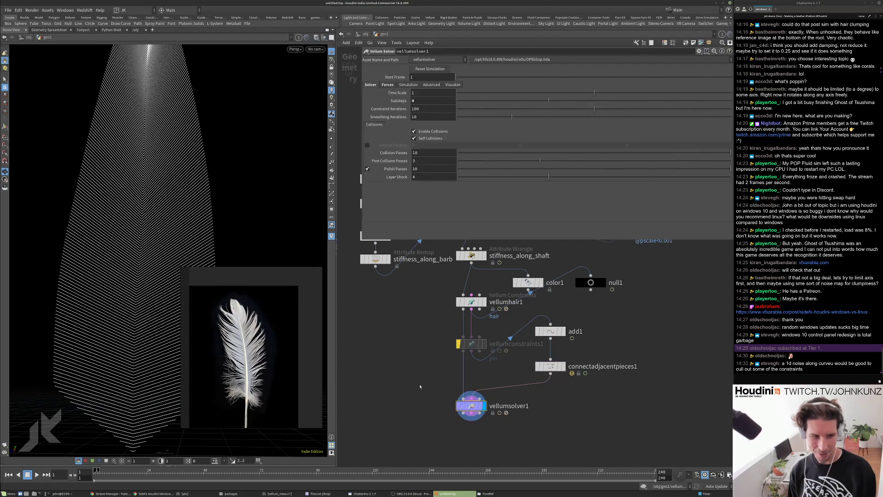
{"action": "scroll", "coordinate": [112, 236], "scroll_direction": "down", "scroll_amount": 5}
{"action": "key", "text": "Up"}
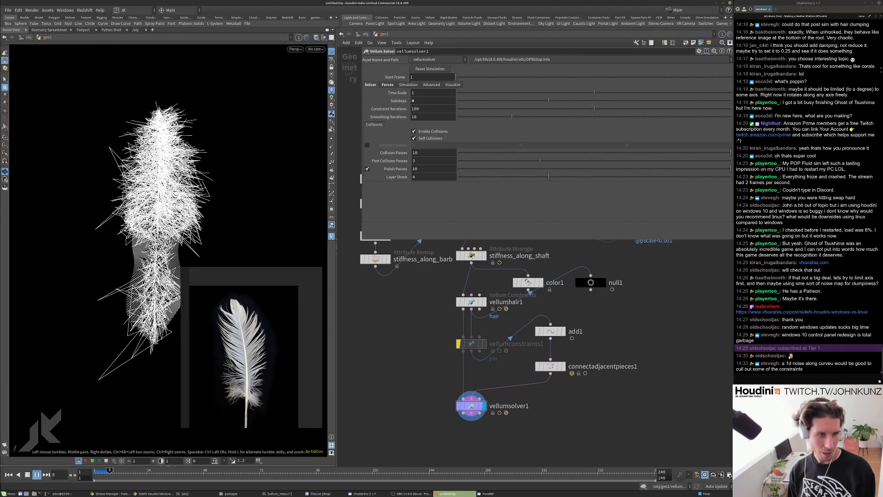
{"action": "key", "text": "ctrl+Up"}
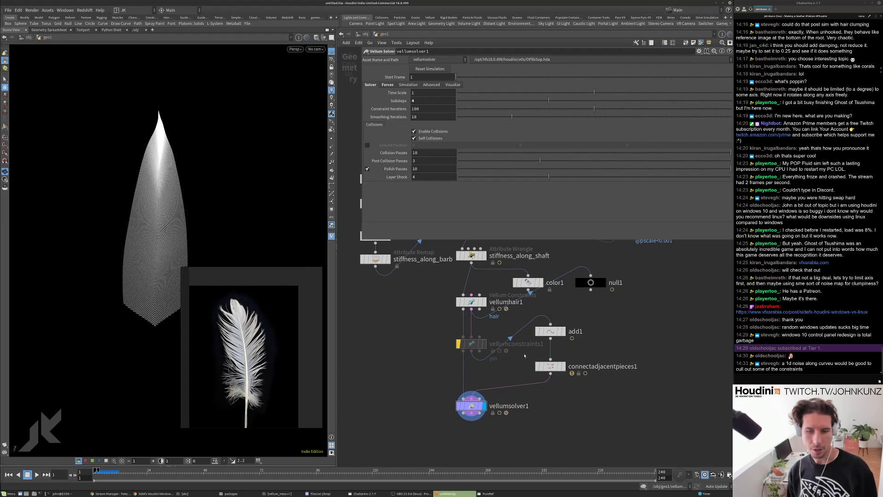
{"action": "scroll", "coordinate": [525, 356], "scroll_direction": "up", "scroll_amount": 3}
{"action": "scroll", "coordinate": [535, 365], "scroll_direction": "down", "scroll_amount": 3}
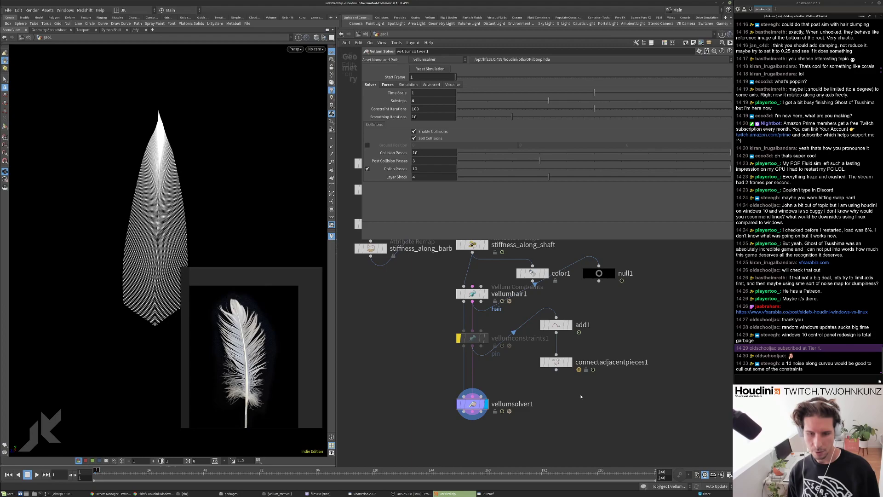
Insert merge2 before vellumsolver1, merging vellumconstraints1 with connectadjacentpieces1.
{"action": "key", "text": "Tab"}
{"action": "type", "text": "merge"}
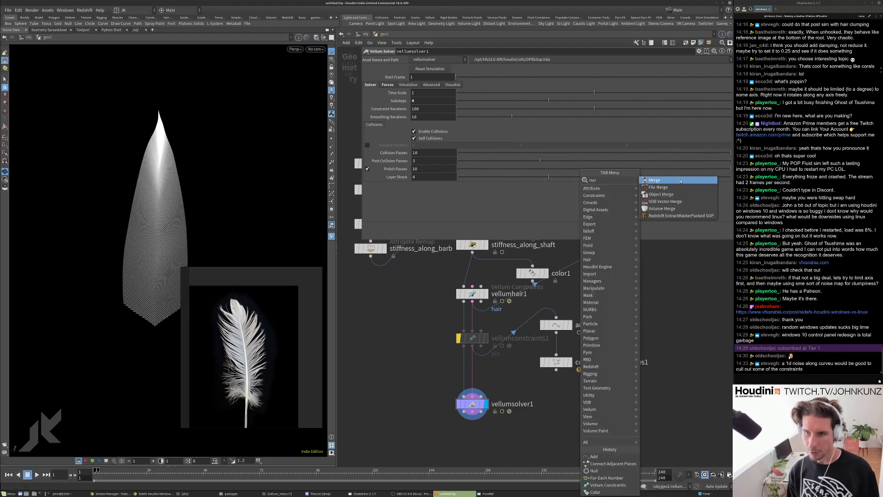
{"action": "key", "text": "Return"}
{"action": "left_click", "coordinate": [514, 375]}
{"action": "left_click_drag", "start_coordinate": [513, 377], "coordinate": [490, 382]}
{"action": "left_click_drag", "start_coordinate": [556, 369], "coordinate": [496, 373]}
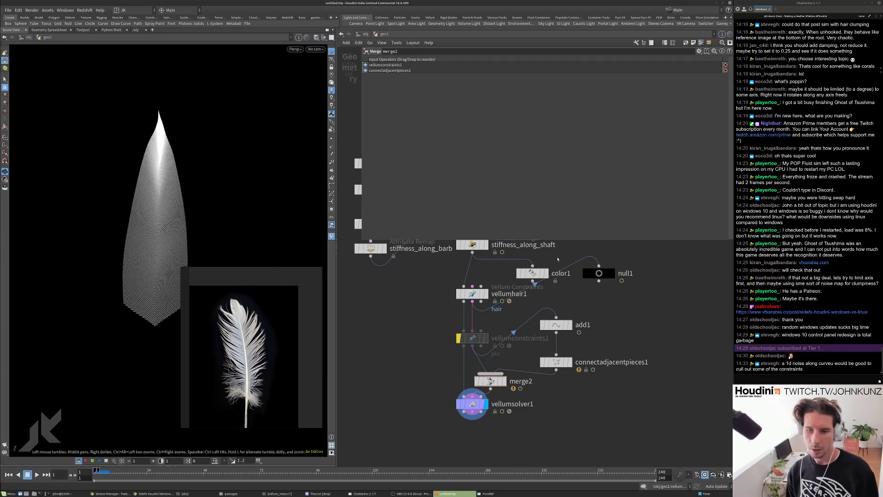
Check null1's node info and its Geometry Spreadsheet constraint rows.
{"action": "left_click", "coordinate": [599, 273]}
{"action": "left_click", "coordinate": [609, 286]}
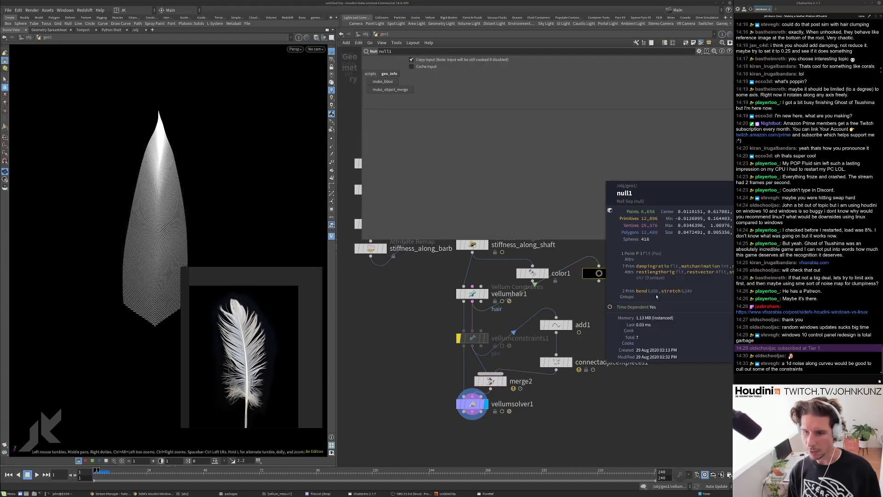
{"action": "middle_click_drag", "start_coordinate": [657, 297], "coordinate": [538, 300]}
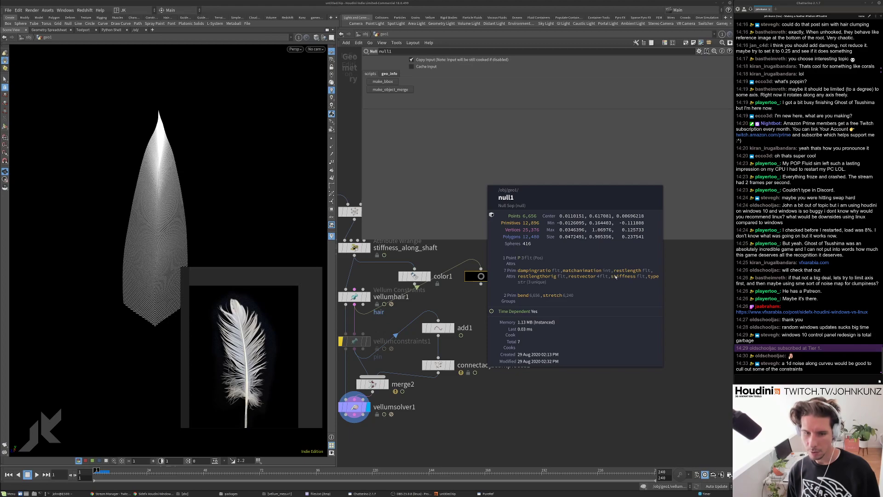
{"action": "middle_click", "coordinate": [482, 285]}
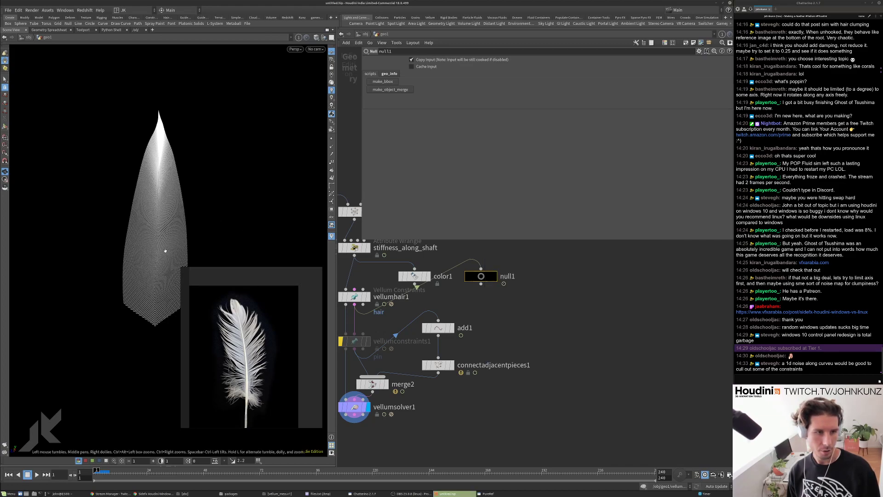
{"action": "right_click", "coordinate": [481, 284]}
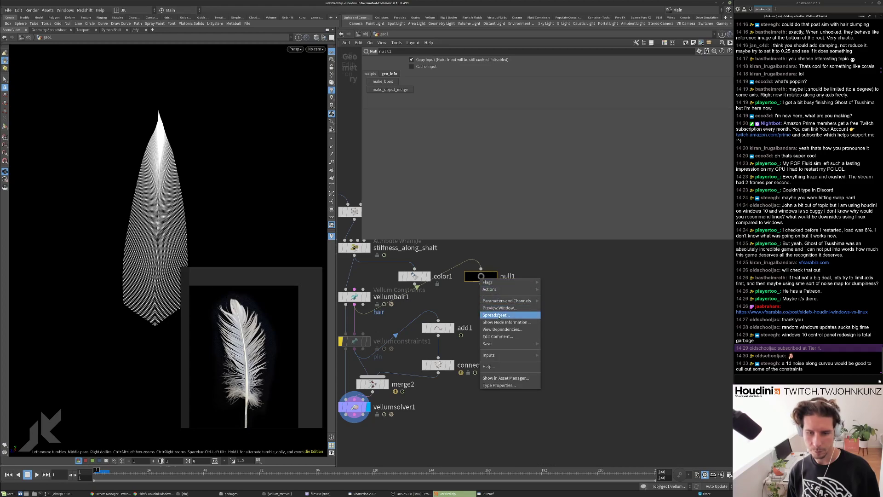
{"action": "left_click", "coordinate": [503, 311]}
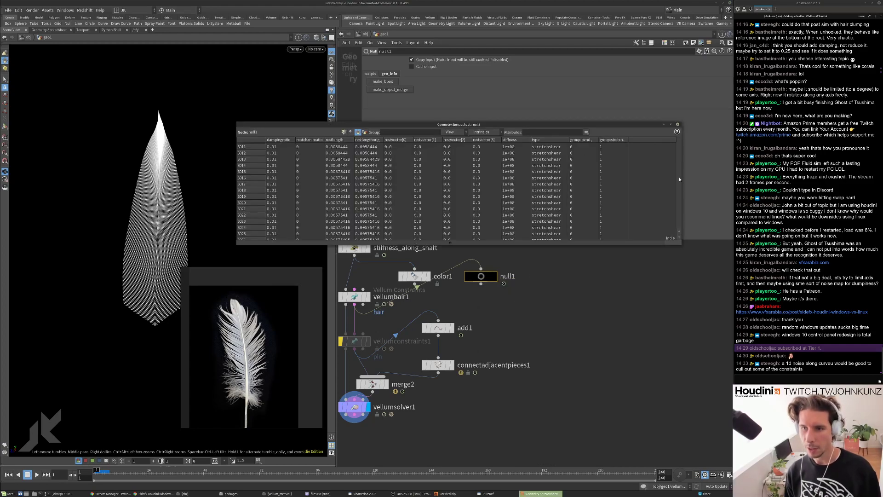
{"action": "scroll", "coordinate": [680, 180], "scroll_direction": "down", "scroll_amount": 20}
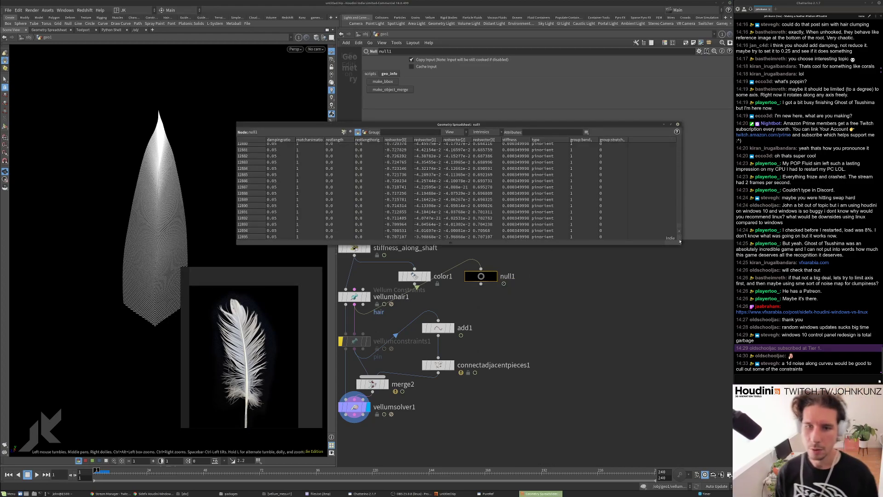
{"action": "scroll", "coordinate": [667, 182], "scroll_direction": "up", "scroll_amount": 20}
{"action": "left_click", "coordinate": [561, 146]}
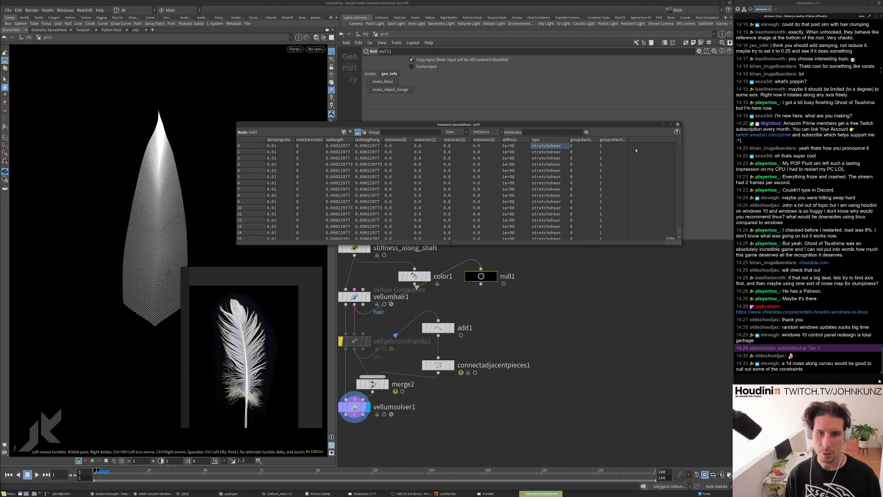
Add an Attribute Create node between connectadjacentpieces1 and merge2.
{"action": "left_click", "coordinate": [677, 124]}
{"action": "key", "text": "Tab"}
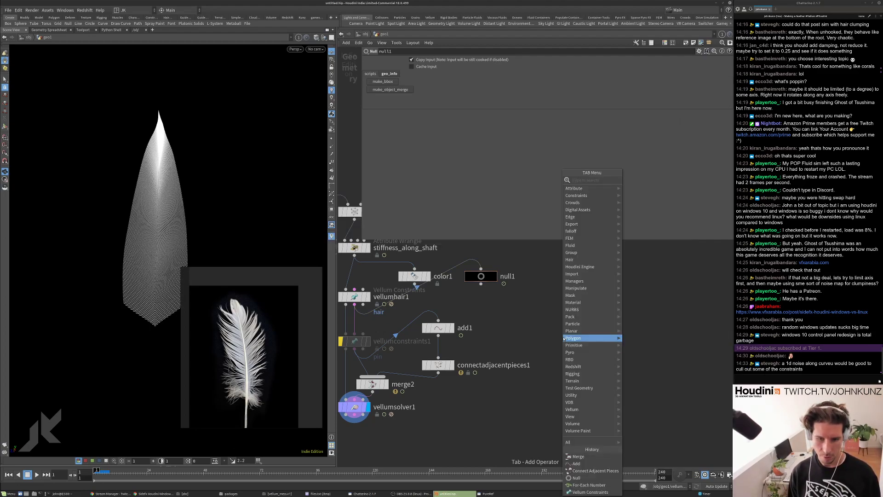
{"action": "type", "text": "attribcreate"}
{"action": "key", "text": "Return"}
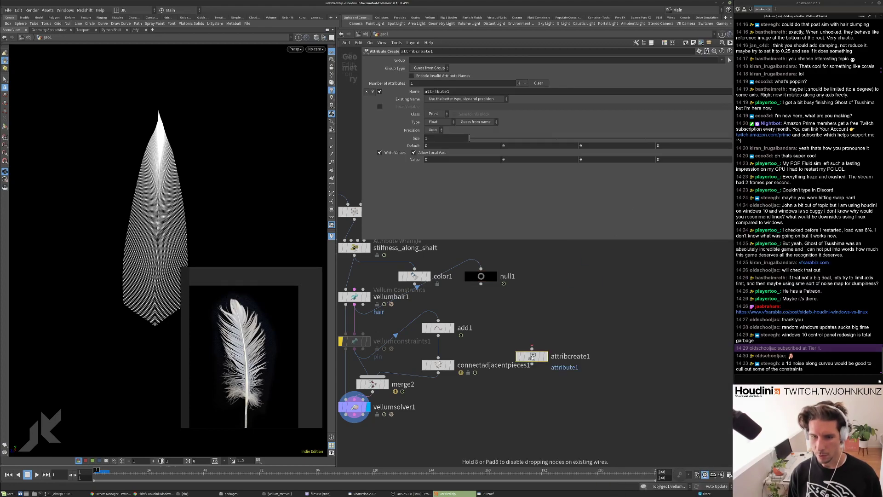
{"action": "left_click", "coordinate": [435, 392]}
Create a primitive attribute named stiffness with a value of 100000.
{"action": "double_click", "coordinate": [445, 92]}
{"action": "left_click", "coordinate": [433, 115]}
{"action": "left_click", "coordinate": [434, 122]}
{"action": "left_click", "coordinate": [449, 159]}
{"action": "double_click", "coordinate": [448, 91]}
{"action": "type", "text": "stiffness"}
{"action": "key", "text": "Return"}
{"action": "double_click", "coordinate": [450, 160]}
{"action": "type", "text": "1"}
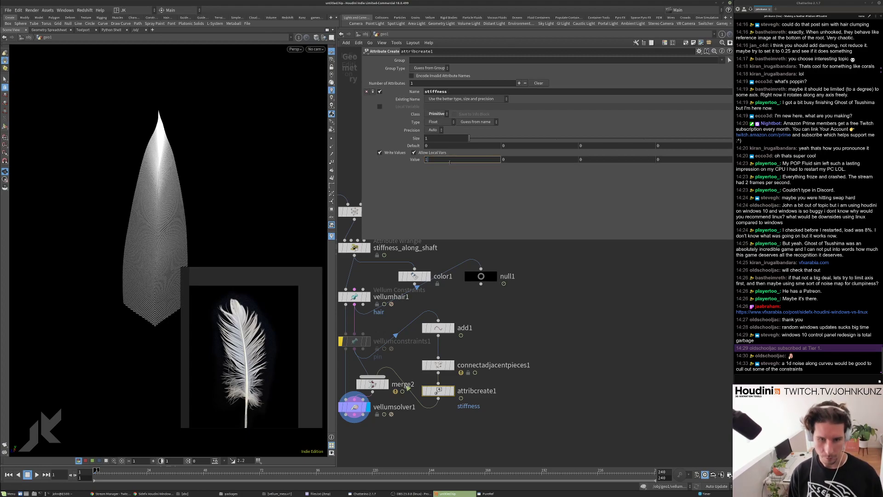
{"action": "type", "text": "00000"}
{"action": "key", "text": "Return"}
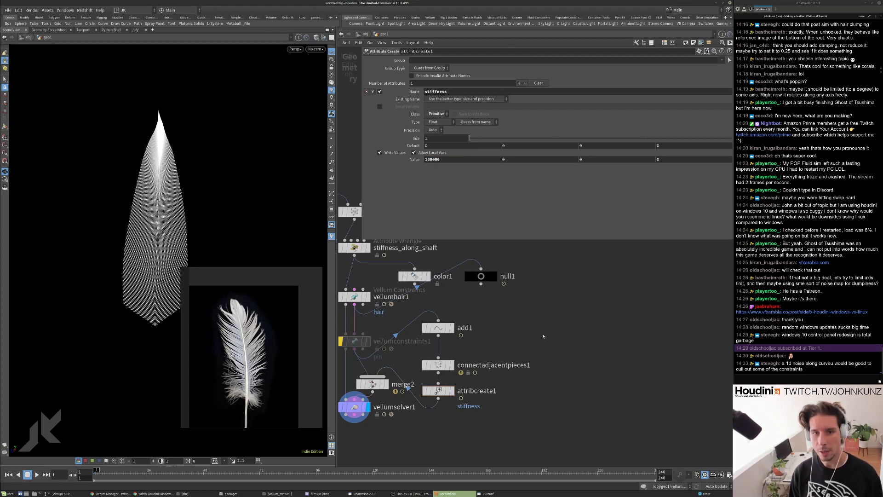
Wire attribcreate1's output into vellumsolver1 and test-play the simulation.
{"action": "left_click_drag", "start_coordinate": [388, 333], "coordinate": [388, 359]}
{"action": "left_click", "coordinate": [394, 351]}
{"action": "left_click", "coordinate": [472, 326]}
{"action": "key", "text": "Up"}
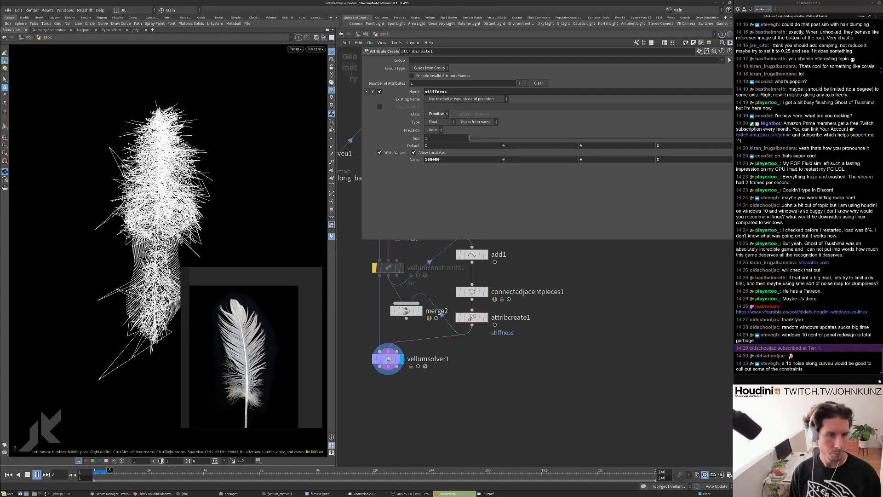
{"action": "key", "text": "ctrl+Up"}
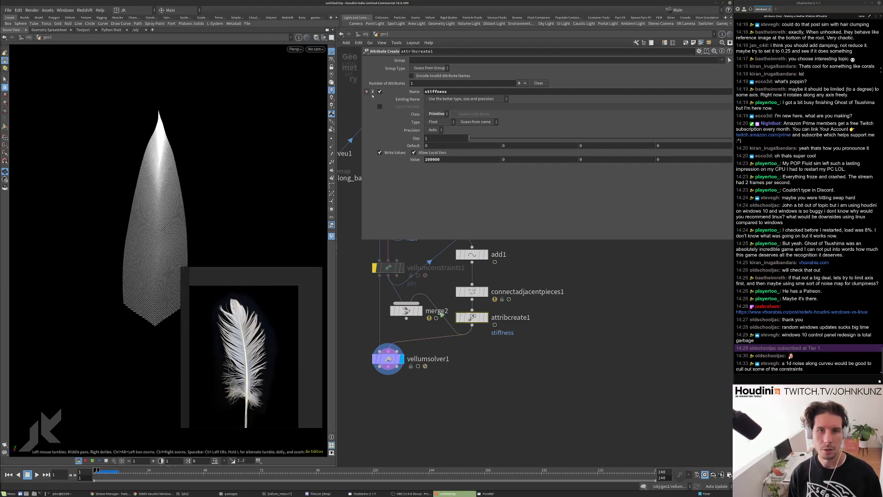
Add a second primitive string attribute named type with the value stretch.
{"action": "left_click", "coordinate": [372, 91]}
{"action": "left_click", "coordinate": [437, 115]}
{"action": "left_click", "coordinate": [438, 127]}
{"action": "left_click", "coordinate": [437, 122]}
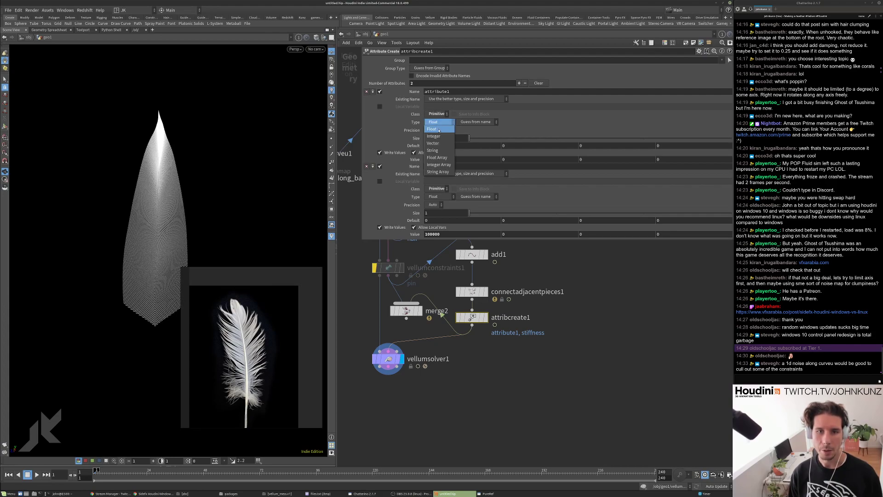
{"action": "left_click", "coordinate": [440, 153]}
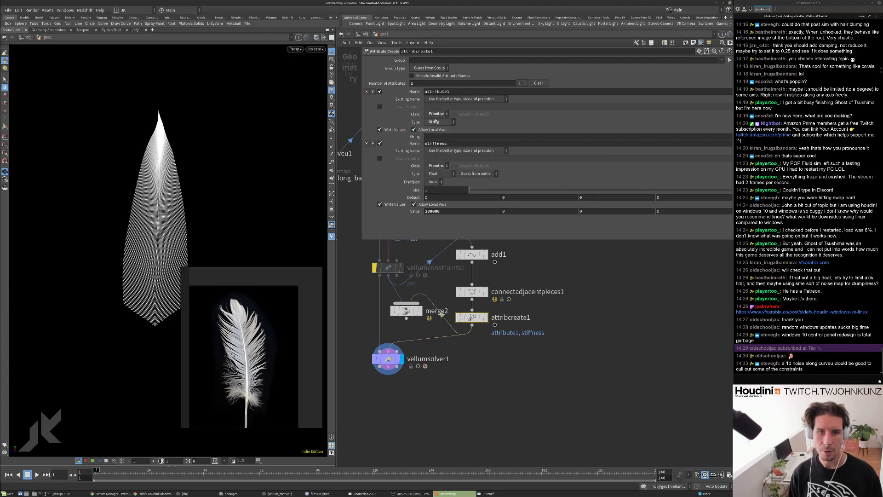
{"action": "double_click", "coordinate": [437, 92]}
{"action": "type", "text": "type"}
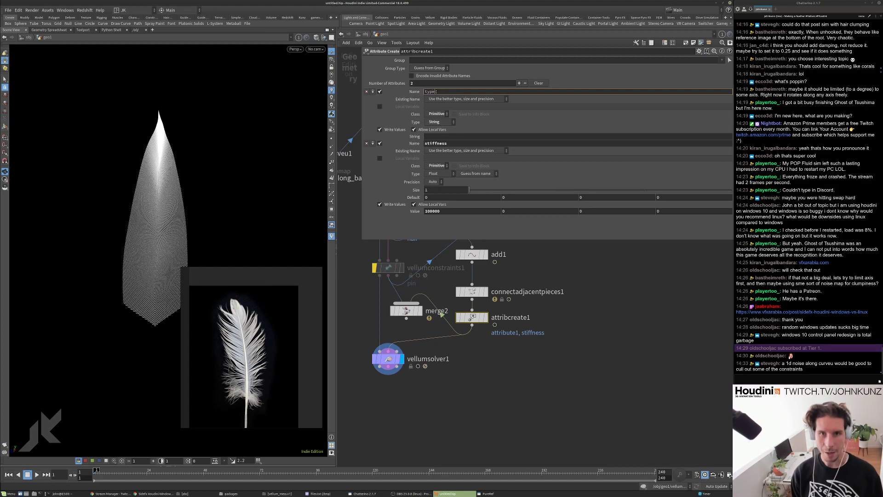
{"action": "key", "text": "Return"}
{"action": "left_click", "coordinate": [434, 137]}
{"action": "type", "text": "stretch"}
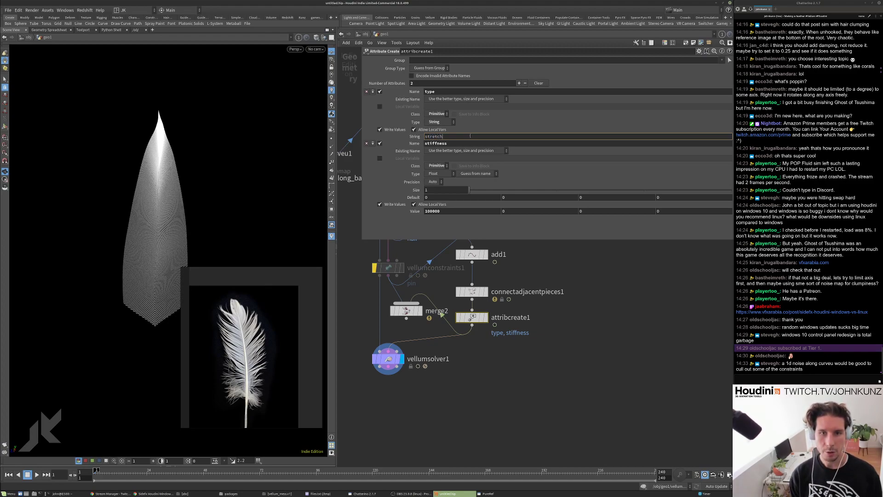
{"action": "key", "text": "Return"}
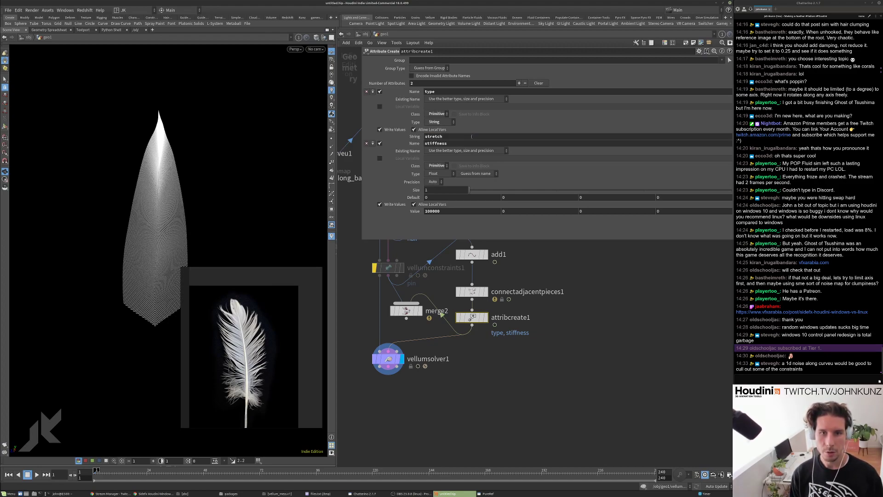
Change the type string to stretchshear and replay the simulation.
{"action": "key", "text": "Up"}
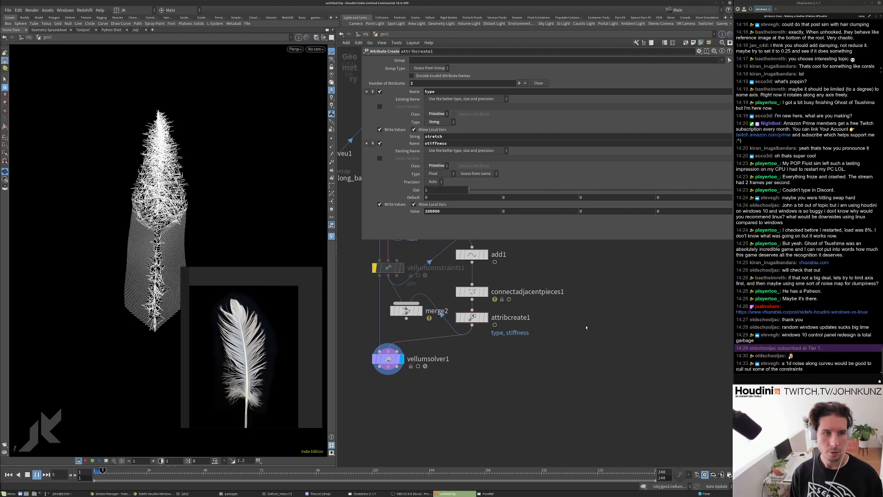
{"action": "key", "text": "ctrl+Up"}
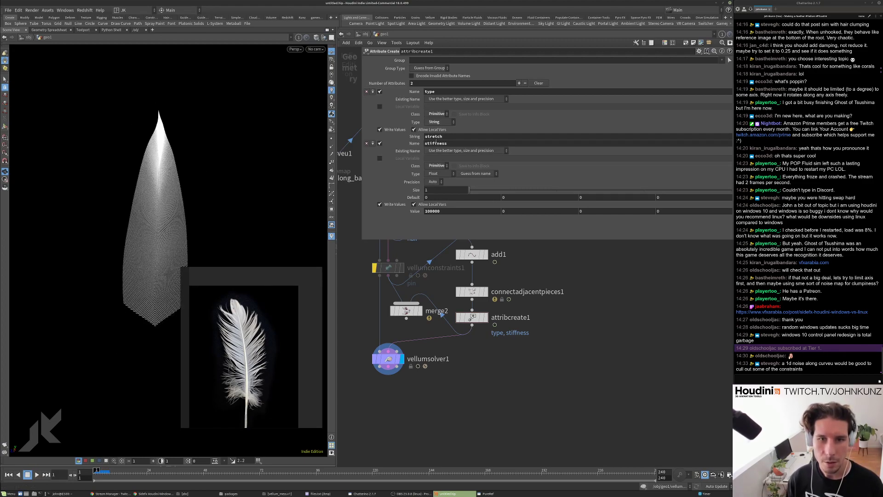
{"action": "left_click", "coordinate": [455, 136]}
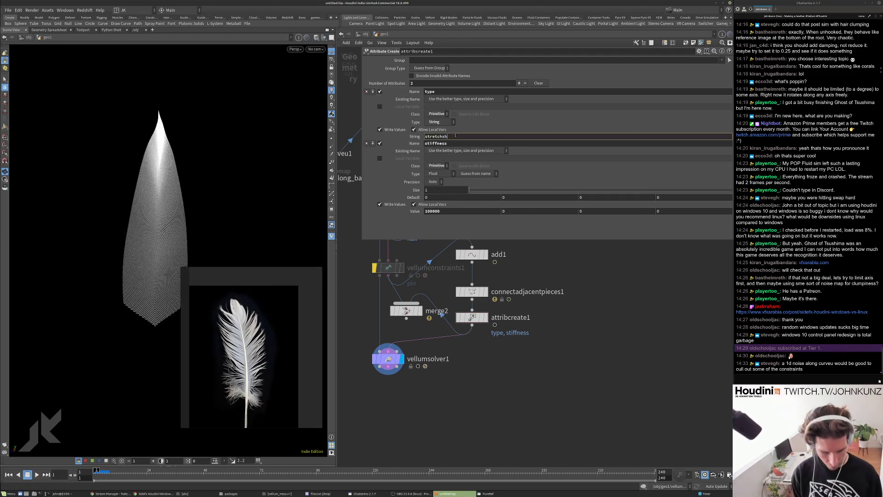
{"action": "key", "text": "Return"}
{"action": "key", "text": "Up"}
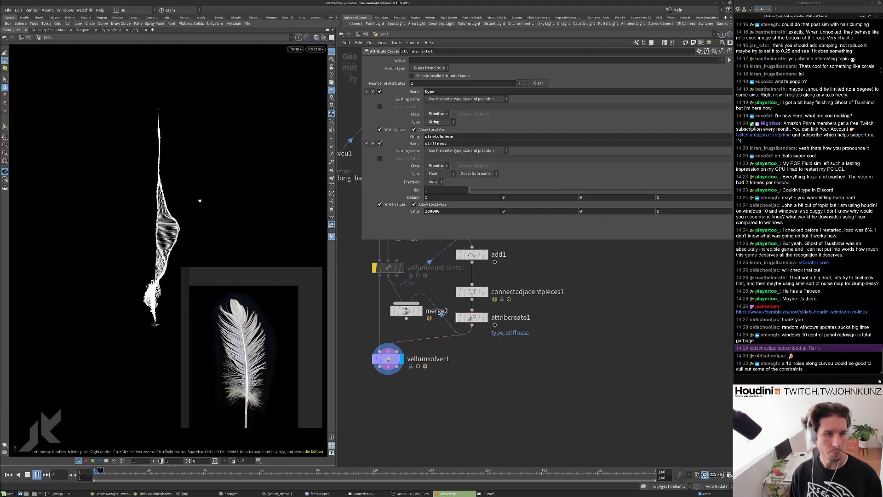
{"action": "key", "text": "ctrl+Up"}
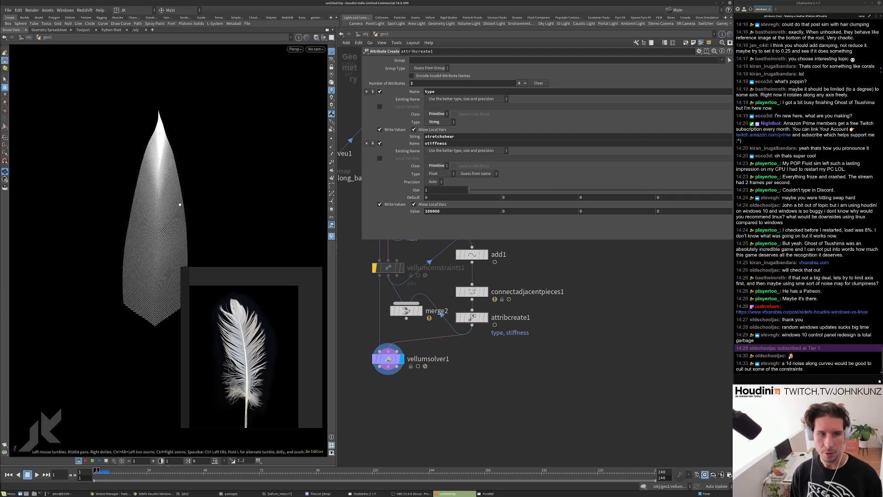
{"action": "key", "text": "Up"}
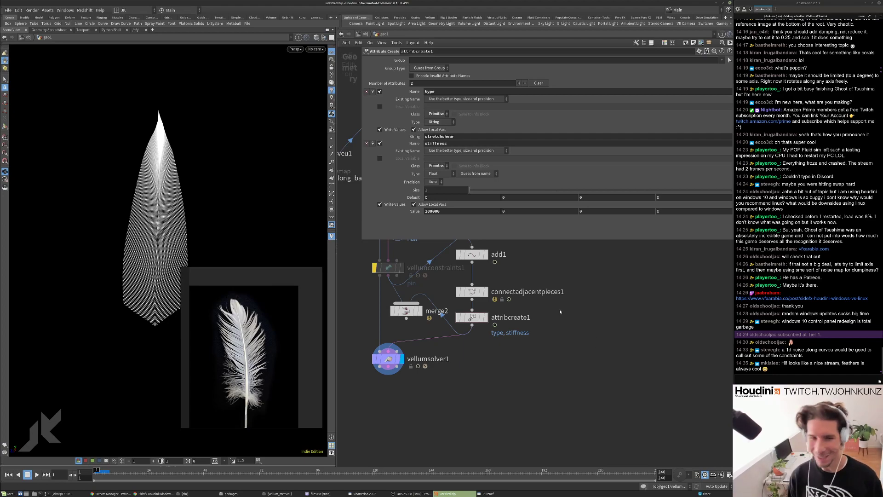
Lower the stiffness value to 1000 and replay the simulation.
{"action": "left_click", "coordinate": [450, 210]}
{"action": "key", "text": "Return"}
{"action": "key", "text": "Up"}
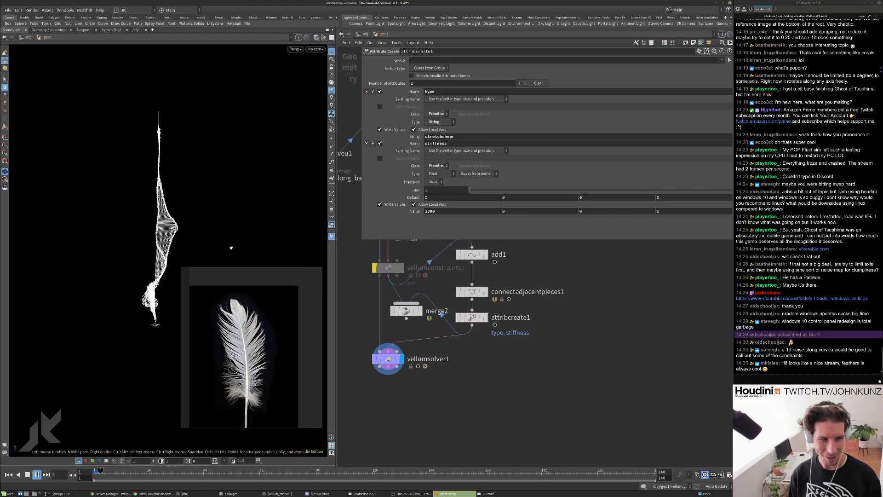
{"action": "key", "text": "ctrl+Up"}
Feed vellumsolver1's constraint input from merge2 and replay.
{"action": "left_click_drag", "start_coordinate": [407, 318], "coordinate": [389, 351]}
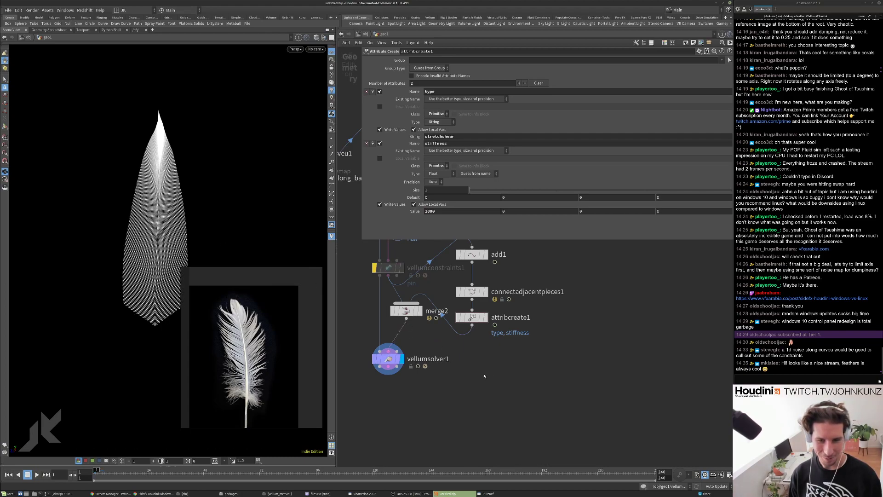
{"action": "key", "text": "Up"}
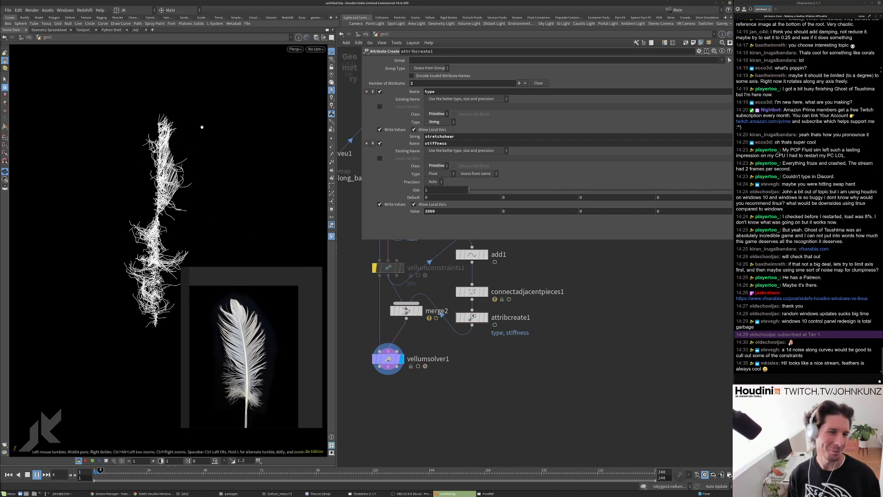
{"action": "key", "text": "ctrl+Up"}
Raise the stiffness to 1000000 and replay the simulation from the start.
{"action": "scroll", "coordinate": [241, 135], "scroll_direction": "up", "scroll_amount": 3}
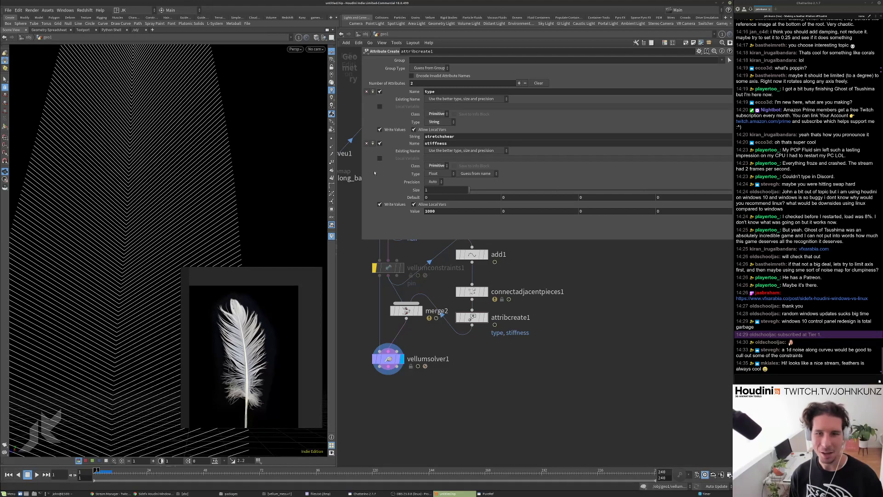
{"action": "left_click", "coordinate": [437, 204]}
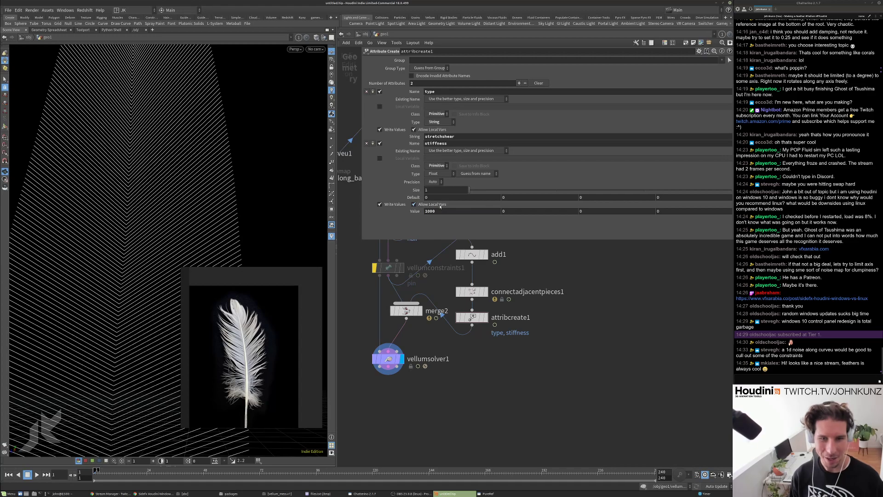
{"action": "type", "text": "00"}
{"action": "key", "text": "Return"}
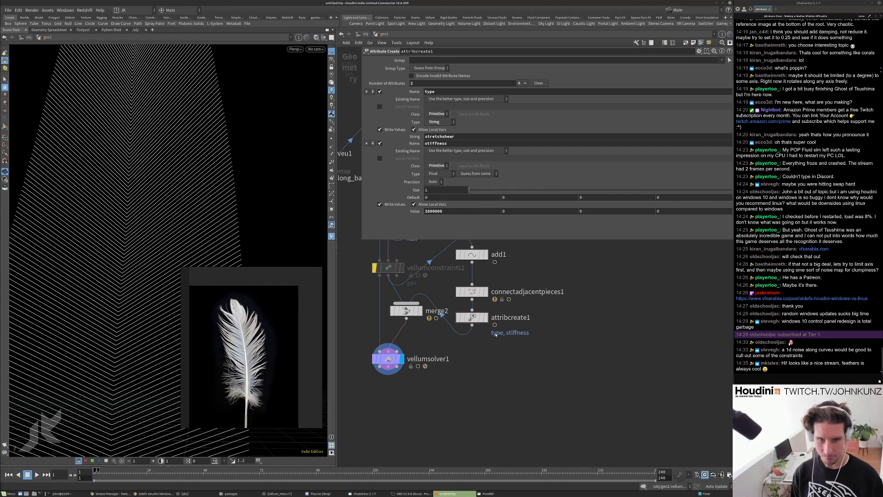
{"action": "key", "text": "Up"}
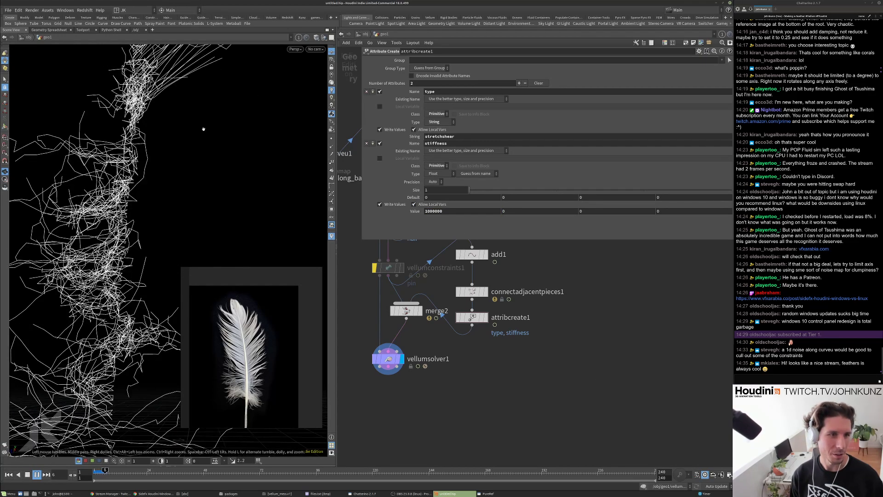
{"action": "key", "text": "ctrl+Up"}
{"action": "key", "text": "Up"}
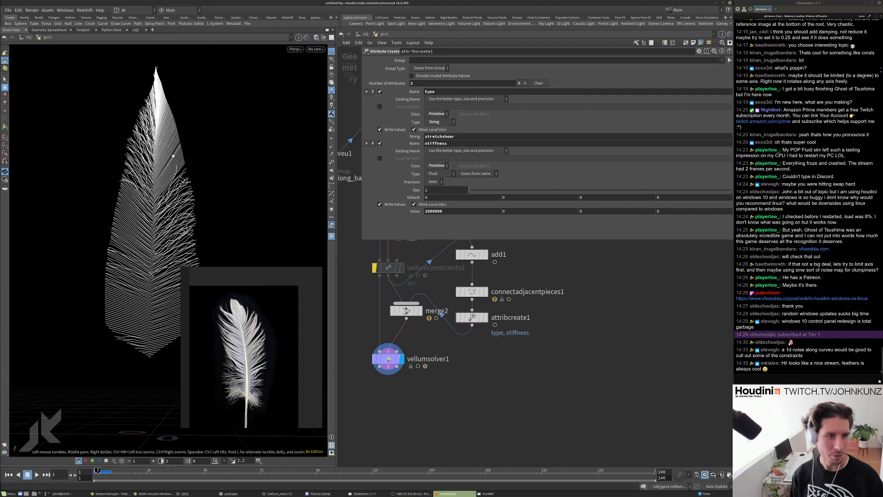
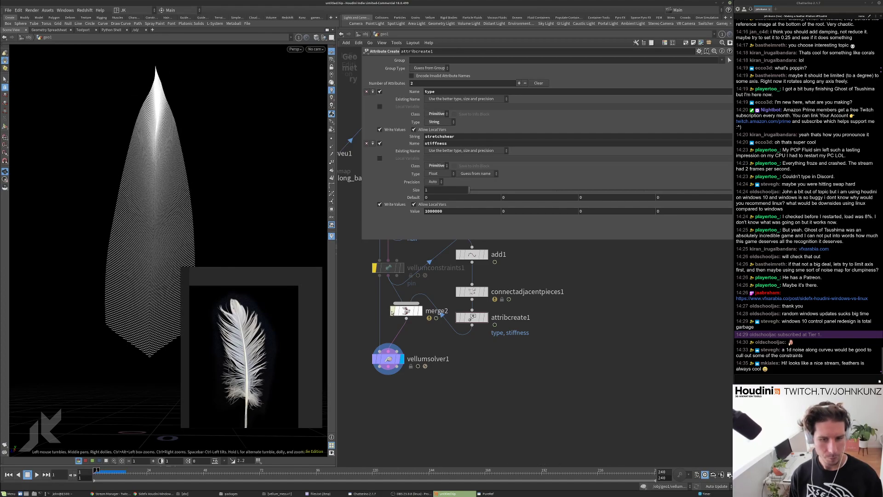
Bypass merge2, run the feather simulation, then rewind to frame 1 and bring vellumhair1 into view.
{"action": "left_click", "coordinate": [392, 311]}
{"action": "key", "text": "Up"}
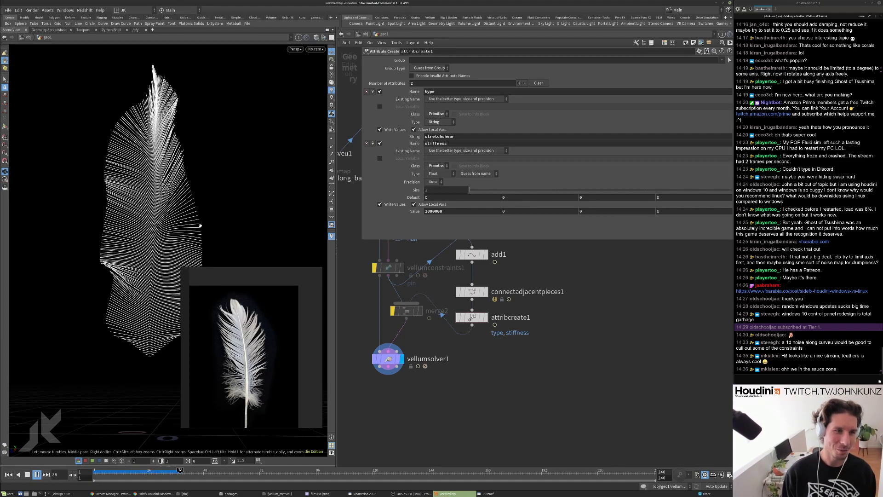
{"action": "key", "text": "Down"}
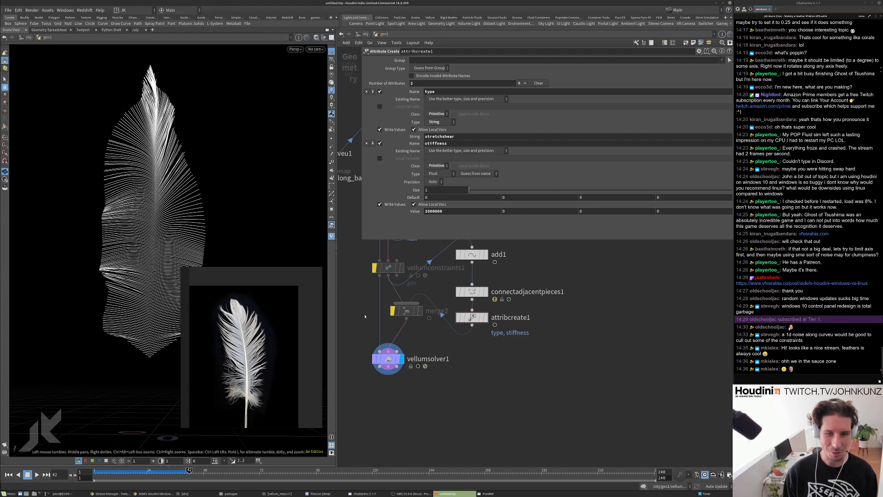
{"action": "key", "text": "ctrl+Up"}
{"action": "middle_click_drag", "start_coordinate": [364, 318], "coordinate": [386, 359]}
{"action": "scroll", "coordinate": [396, 322], "scroll_direction": "up", "scroll_amount": 2}
Dive into vellumhair1 and inspect the store_restlengthorig wrangle's code.
{"action": "left_click", "coordinate": [406, 284]}
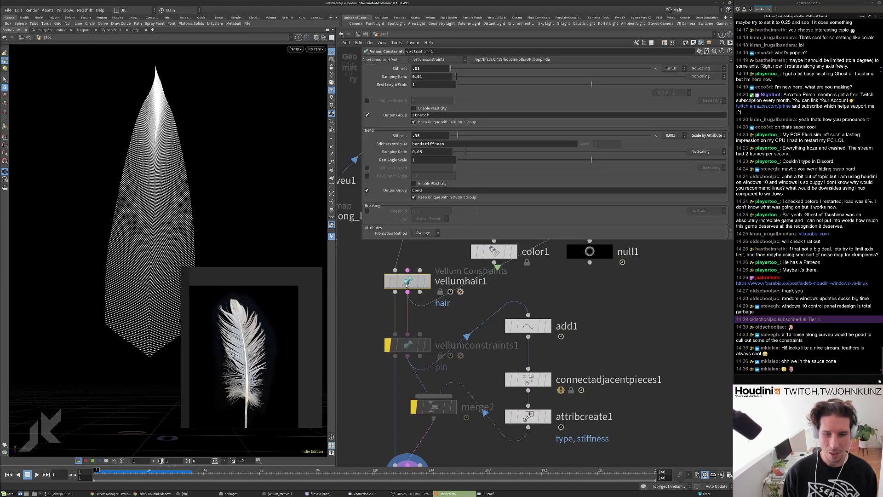
{"action": "double_click", "coordinate": [407, 284]}
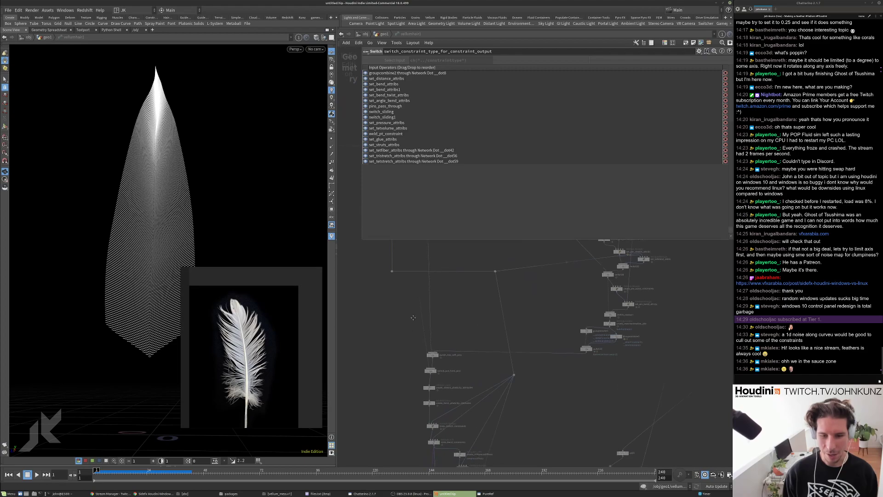
{"action": "middle_click_drag", "start_coordinate": [413, 323], "coordinate": [317, 321]}
{"action": "scroll", "coordinate": [387, 319], "scroll_direction": "up", "scroll_amount": 4}
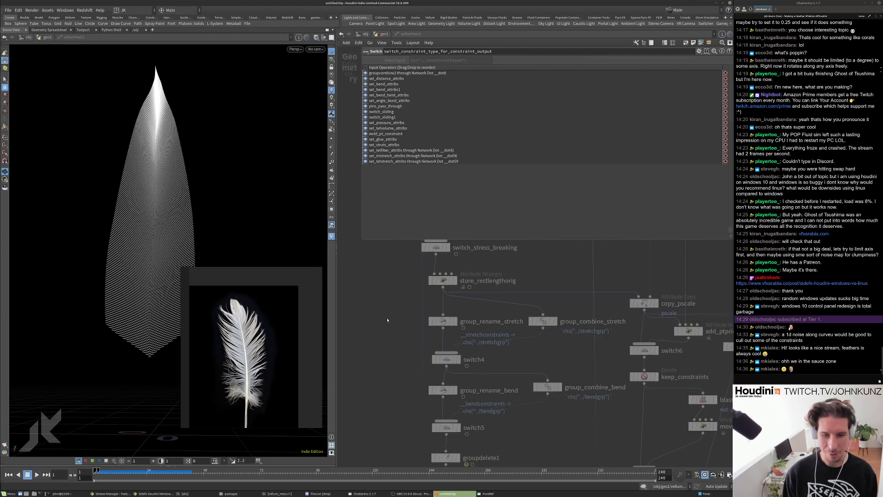
{"action": "scroll", "coordinate": [416, 315], "scroll_direction": "down", "scroll_amount": 3}
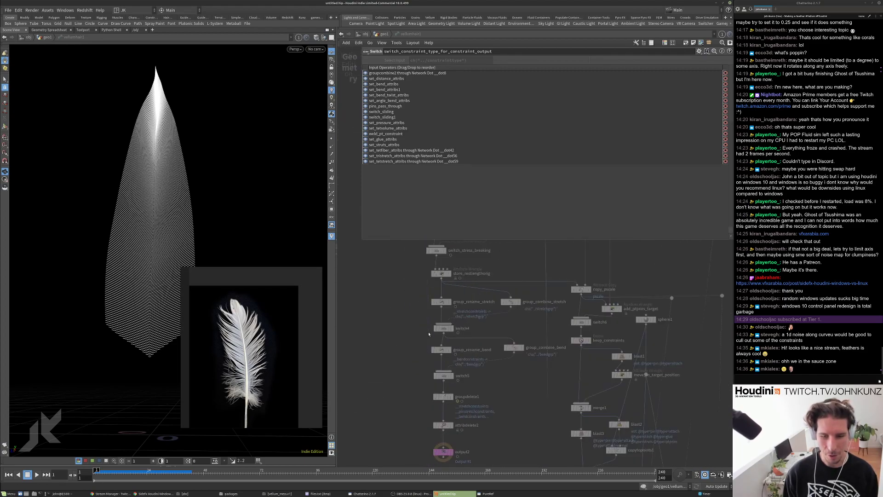
{"action": "left_click", "coordinate": [441, 273]}
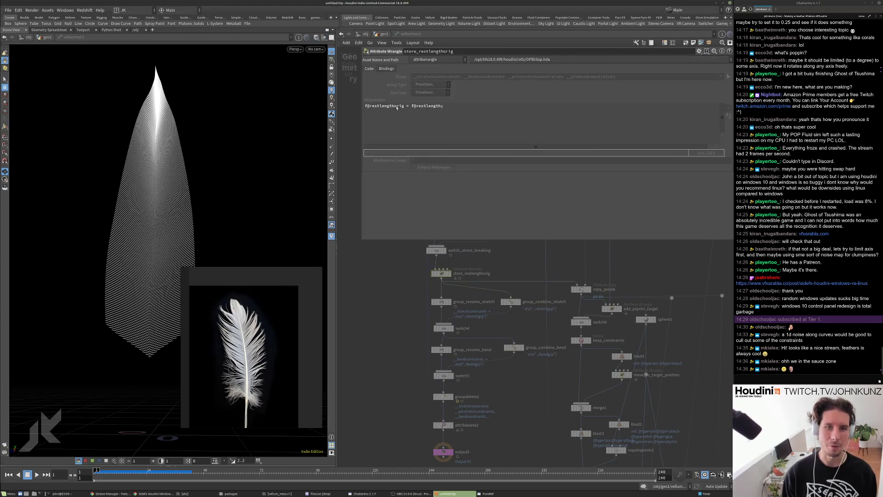
Return to geo1 and nudge connectadjacentpieces1 up to make room above attribcreate1.
{"action": "left_click", "coordinate": [384, 35]}
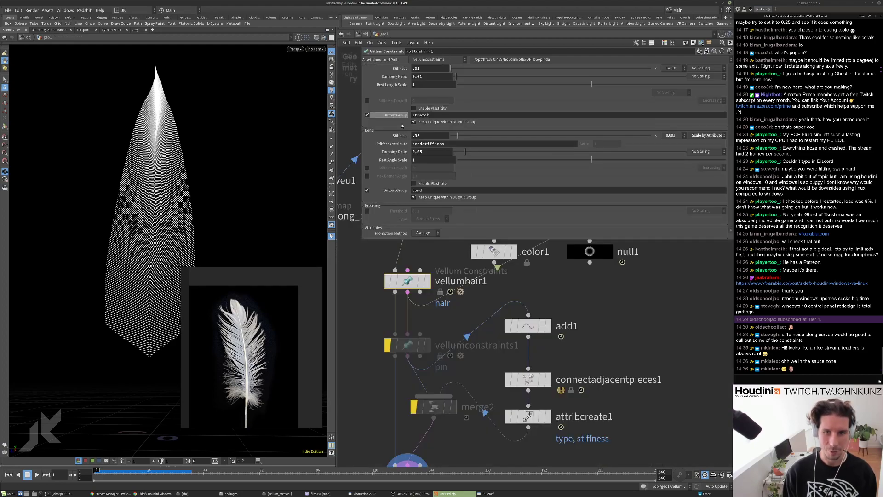
{"action": "scroll", "coordinate": [497, 370], "scroll_direction": "down", "scroll_amount": 2}
{"action": "scroll", "coordinate": [496, 371], "scroll_direction": "up", "scroll_amount": 2}
{"action": "left_click", "coordinate": [497, 370]}
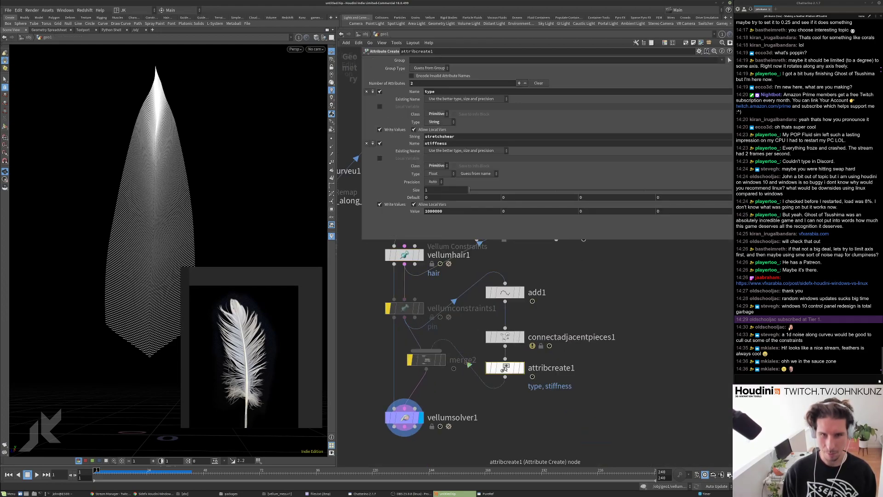
{"action": "left_click_drag", "start_coordinate": [504, 337], "coordinate": [504, 327]}
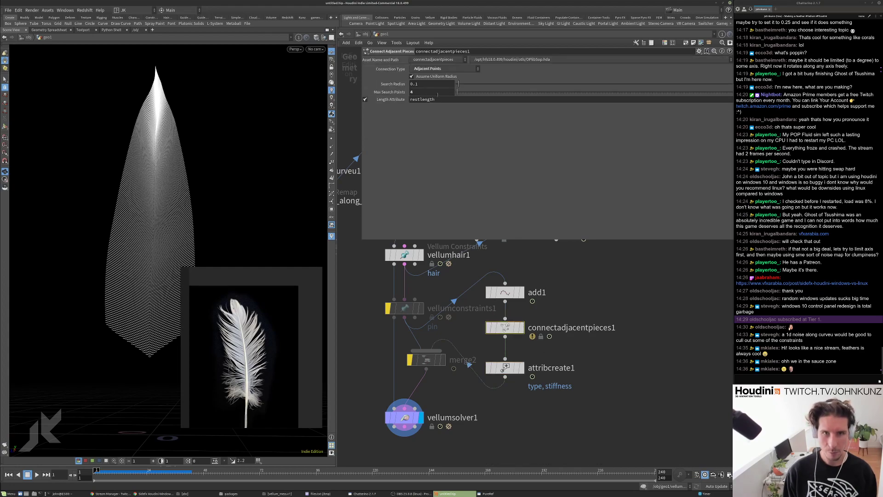
Insert an Attribute Swap node between connectadjacentpieces1 and attribcreate1.
{"action": "key", "text": "Tab"}
{"action": "type", "text": "swap"}
{"action": "key", "text": "Return"}
{"action": "left_click", "coordinate": [528, 344]}
{"action": "left_click", "coordinate": [523, 349]}
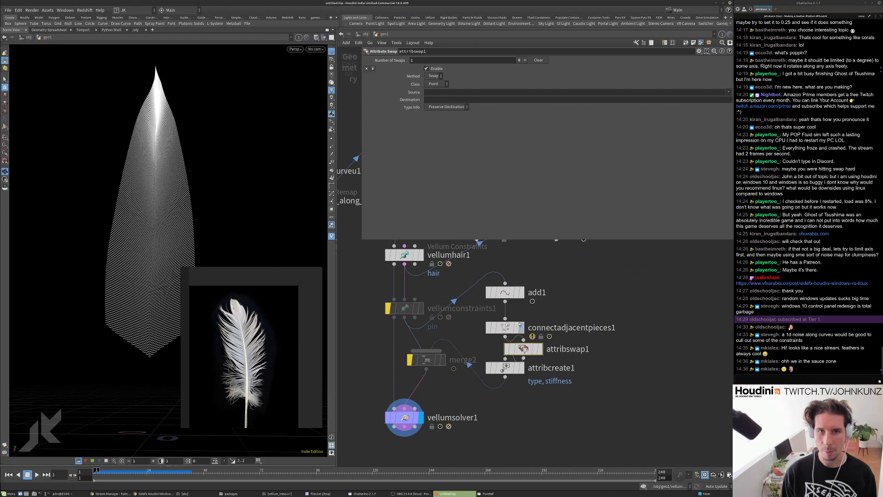
Set attribswap1 to Copy restlength into restlengthorig, then re-enable merge2.
{"action": "type", "text": "restlength"}
{"action": "key", "text": "Tab"}
{"action": "type", "text": "restlength"}
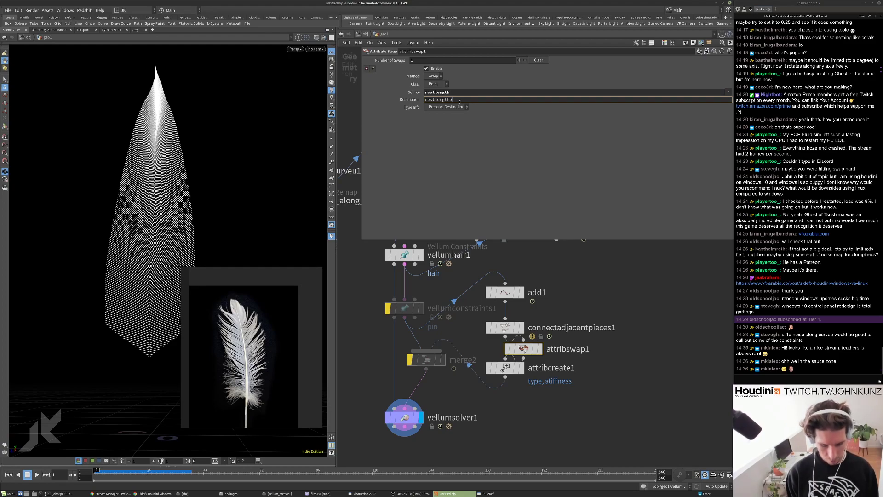
{"action": "key", "text": "Return"}
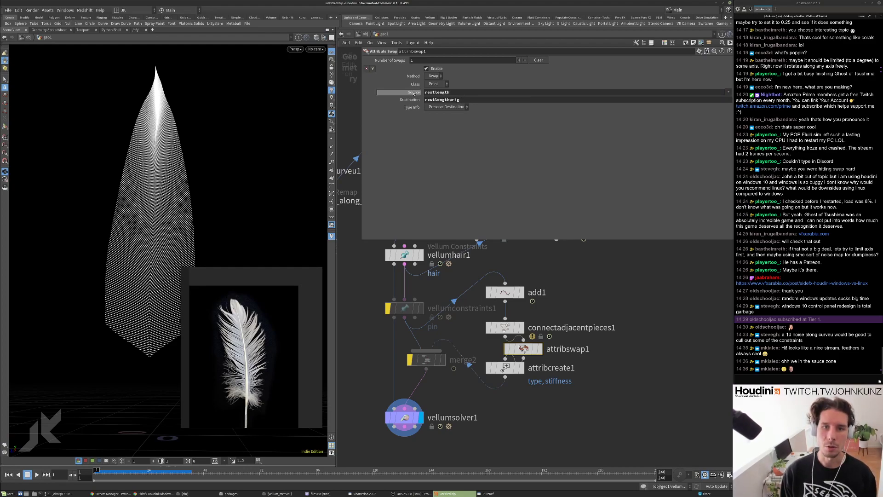
{"action": "left_click", "coordinate": [435, 76]}
{"action": "left_click", "coordinate": [438, 90]}
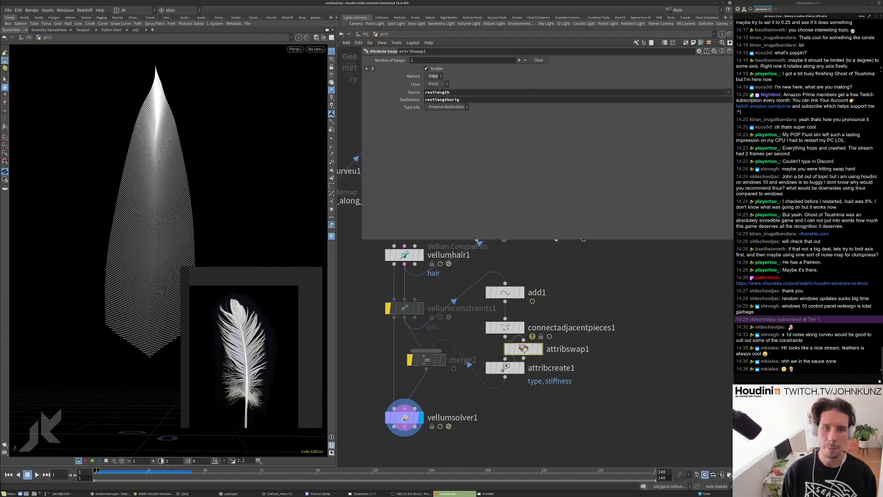
{"action": "middle_click_drag", "start_coordinate": [541, 418], "coordinate": [543, 388]}
{"action": "left_click", "coordinate": [411, 331]}
Set attribswap1's class to Primitive and replay the simulation from frame 1.
{"action": "key", "text": "Up"}
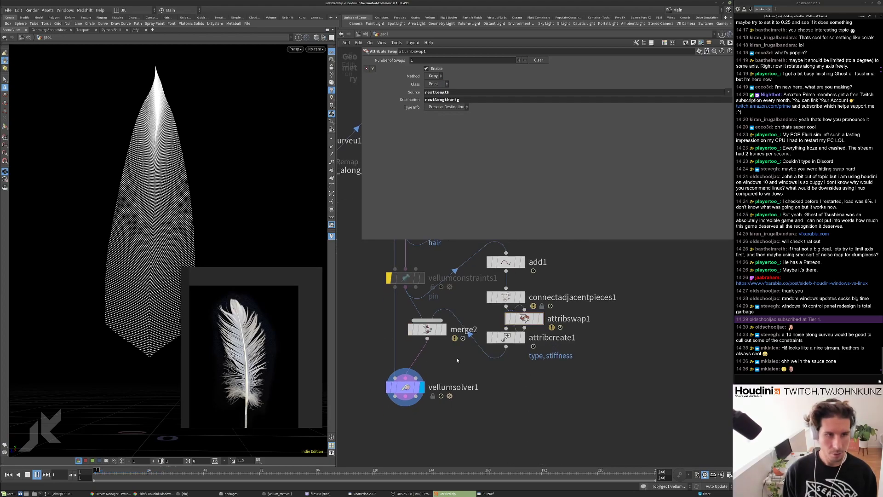
{"action": "key", "text": "ctrl+Up"}
{"action": "left_click_drag", "start_coordinate": [525, 318], "coordinate": [557, 317]}
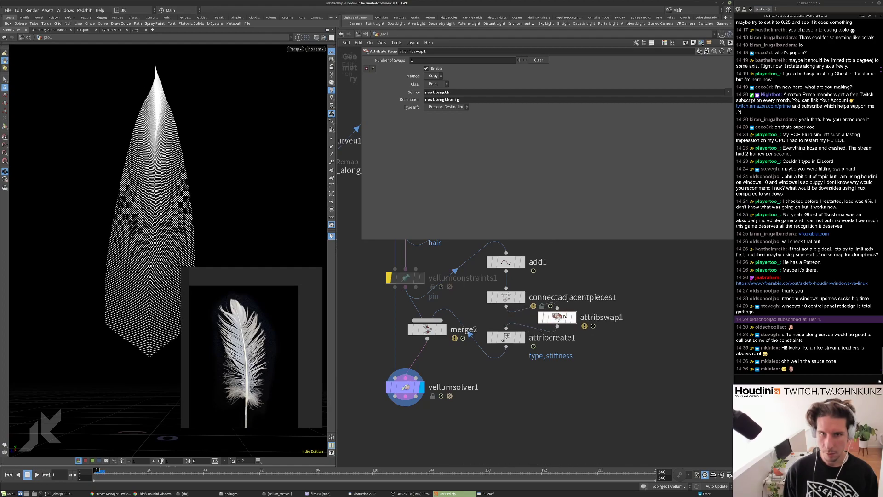
{"action": "left_click", "coordinate": [437, 84]}
{"action": "left_click", "coordinate": [435, 98]}
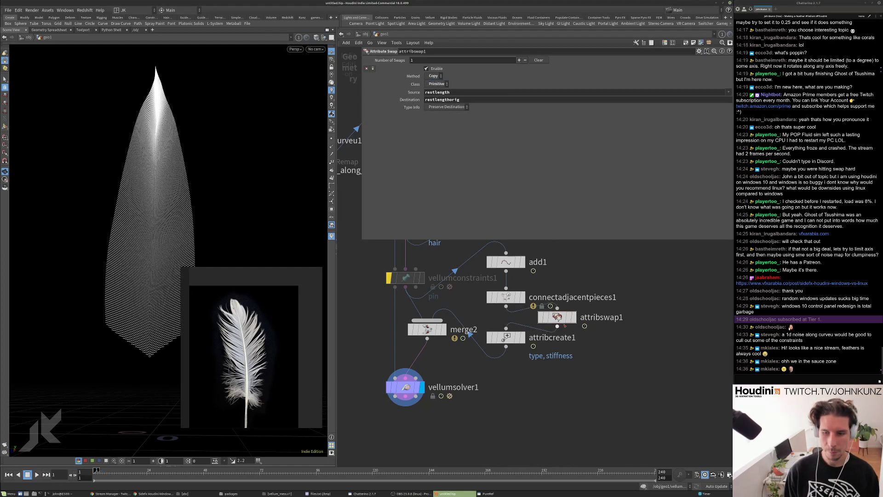
{"action": "key", "text": "Up"}
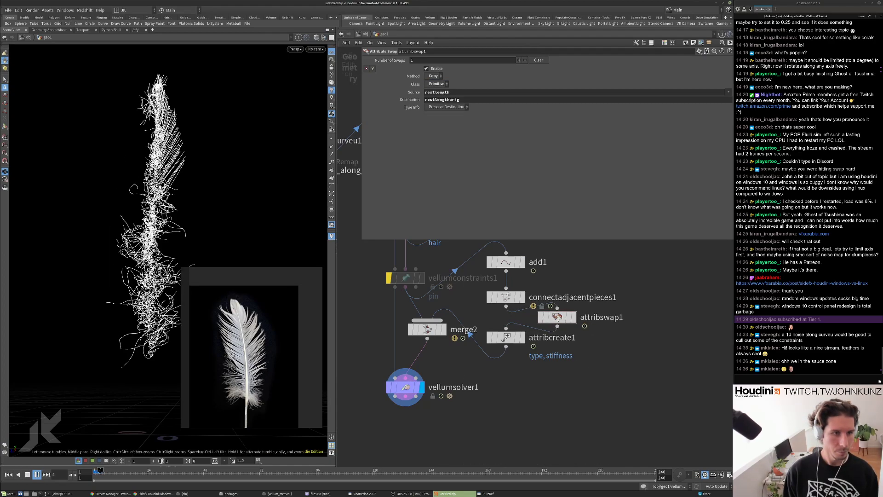
{"action": "key", "text": "ctrl+Up"}
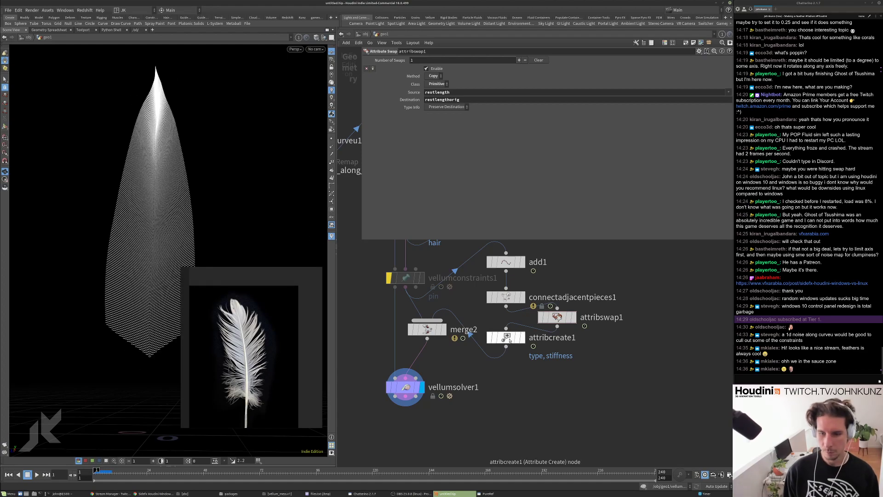
Confirm attribcreate1's stiffness of 1000000 and replay the simulation.
{"action": "left_click", "coordinate": [506, 337]}
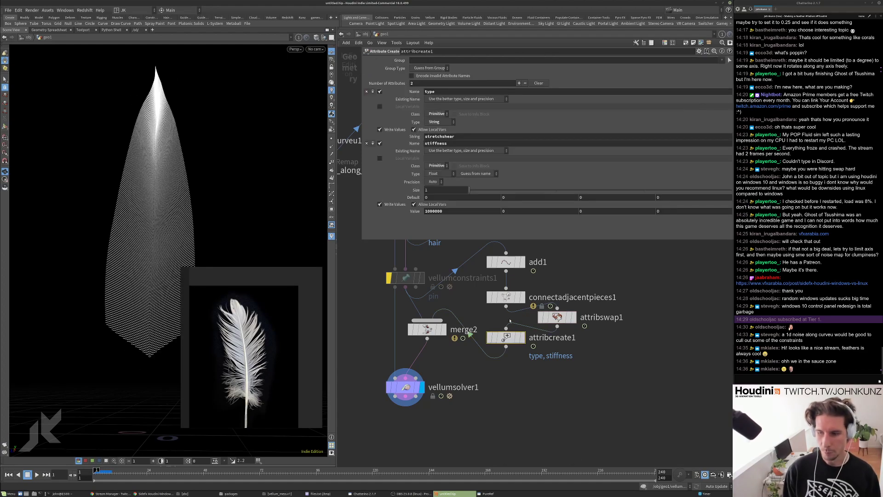
{"action": "left_click", "coordinate": [466, 209]}
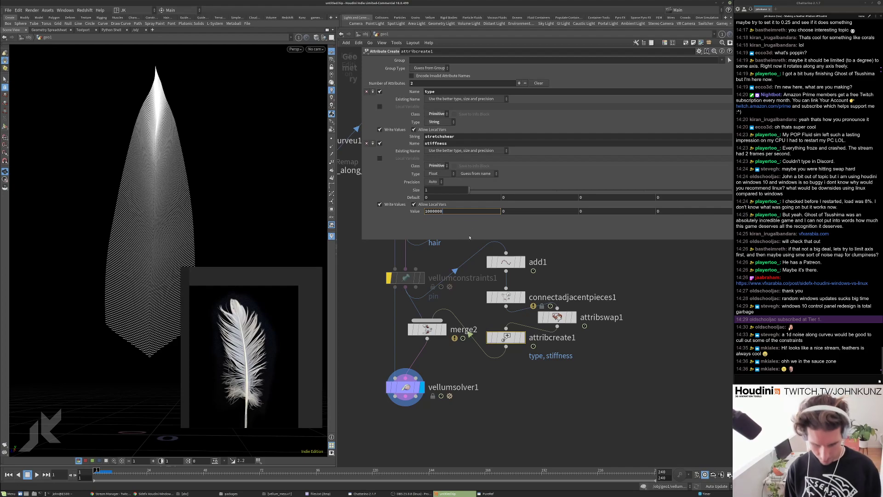
{"action": "key", "text": "Return"}
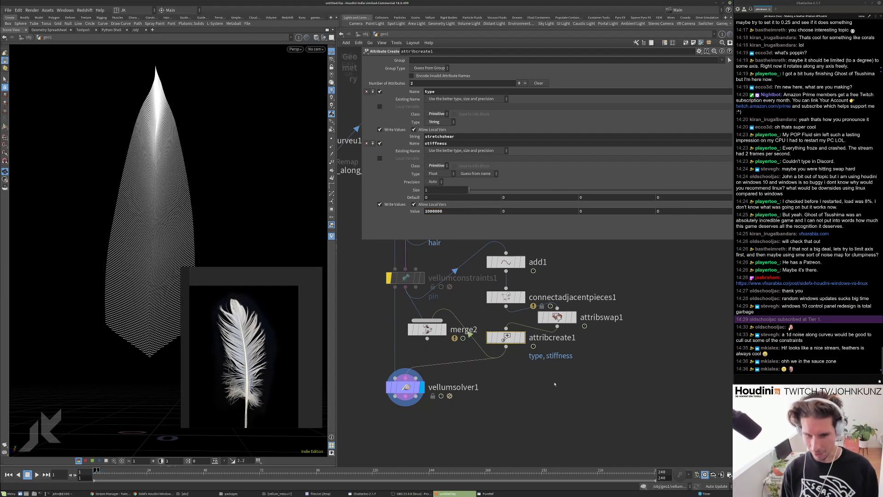
{"action": "key", "text": "Up"}
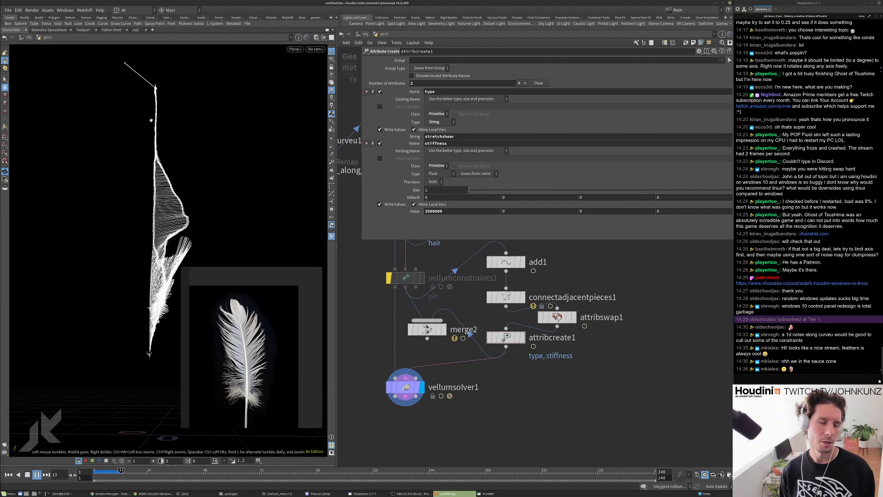
{"action": "key", "text": "ctrl+Up"}
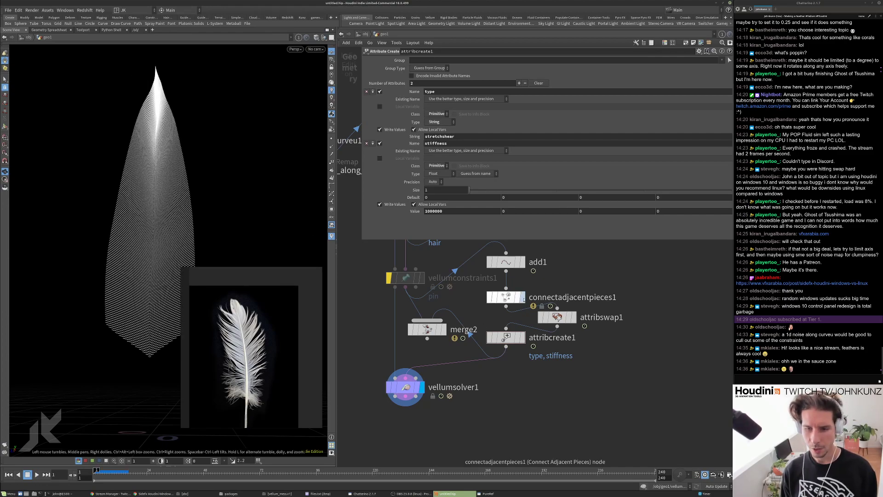
Raise connectadjacentpieces1's Max Search Points to 12, then display vellumsolver1 and replay.
{"action": "left_click", "coordinate": [522, 297]}
{"action": "double_click", "coordinate": [414, 92]}
{"action": "type", "text": "12"}
{"action": "key", "text": "Return"}
{"action": "key", "text": "h"}
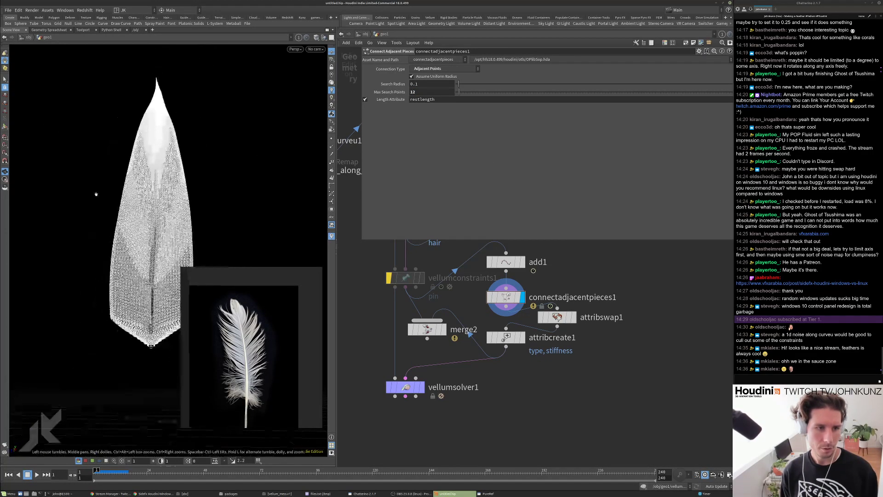
{"action": "left_click", "coordinate": [421, 388]}
{"action": "key", "text": "Up"}
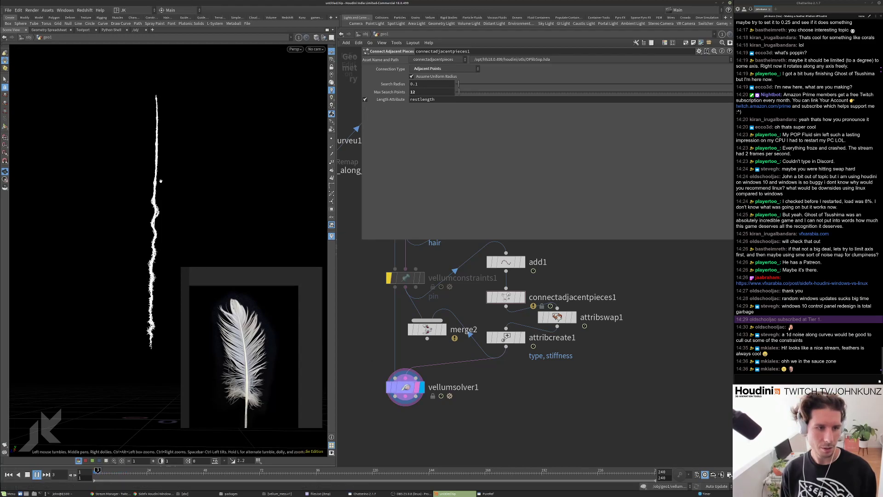
{"action": "key", "text": "ctrl+Up"}
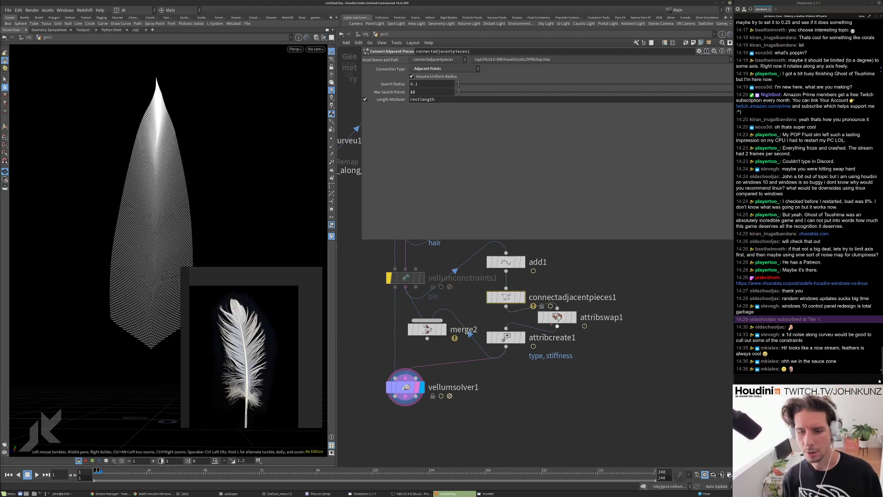
Move connectadjacentpieces1 up and left and search for a Convert Line node.
{"action": "left_click_drag", "start_coordinate": [516, 300], "coordinate": [511, 288]}
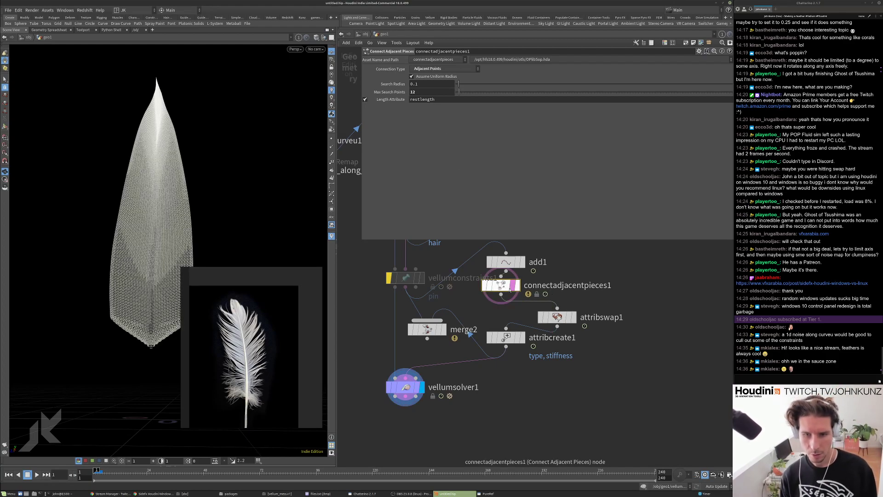
{"action": "key", "text": "Tab"}
{"action": "type", "text": "conve"}
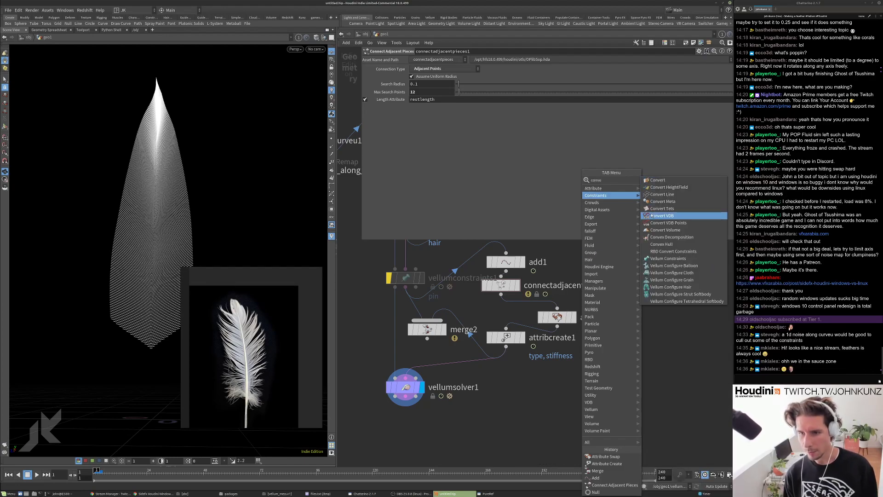
Add convertline1 and an add2 node after connectadjacentpieces1 and show add2's polygon settings.
{"action": "key", "text": "Escape"}
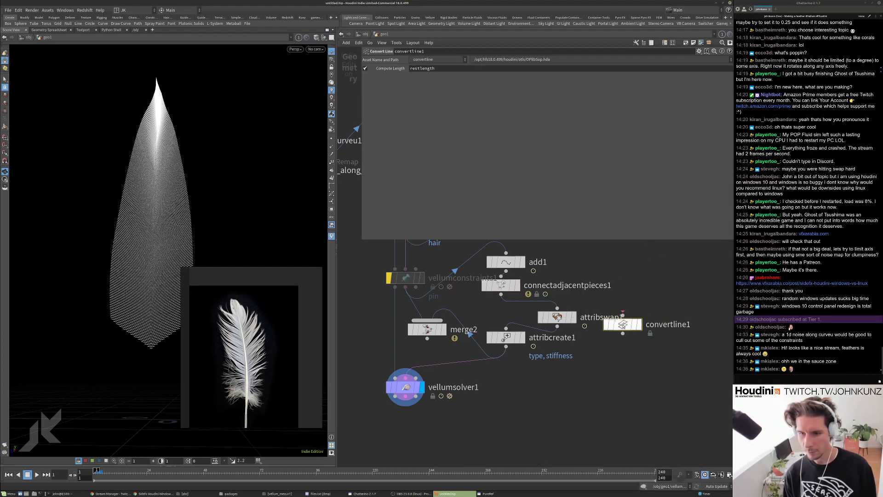
{"action": "left_click", "coordinate": [599, 279]}
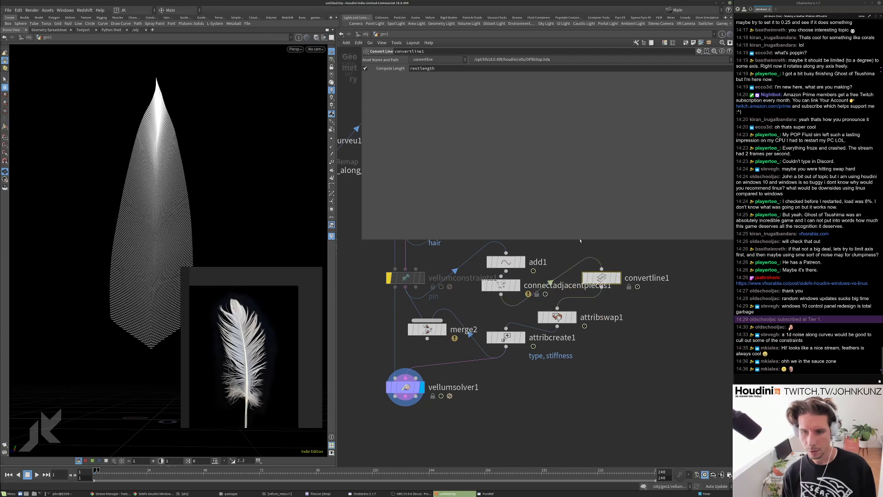
{"action": "key", "text": "Tab"}
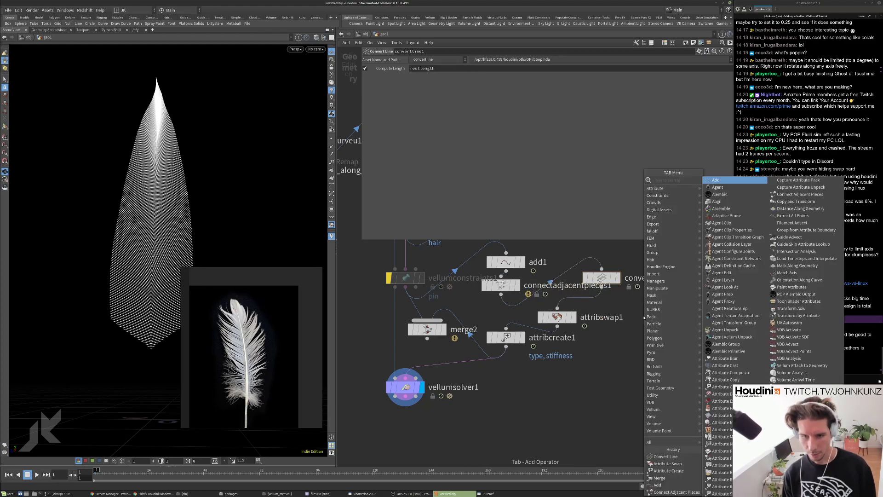
{"action": "type", "text": "add"}
{"action": "key", "text": "Return"}
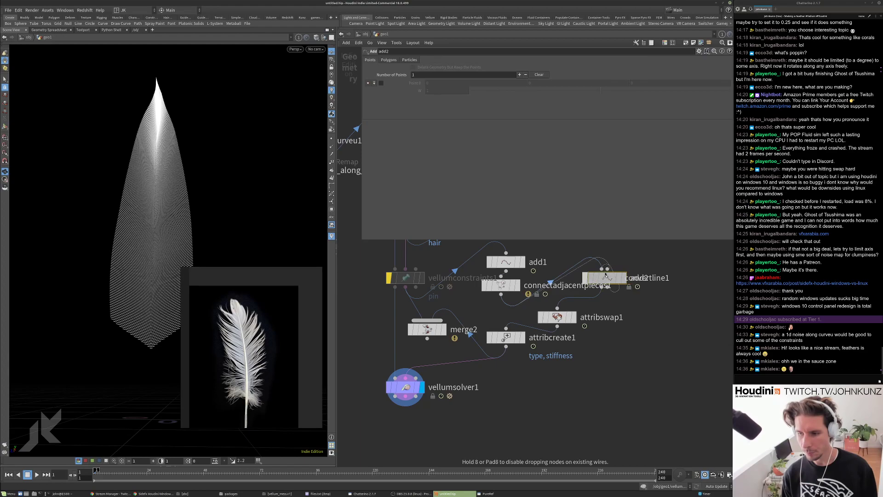
{"action": "left_click", "coordinate": [587, 255]}
{"action": "left_click", "coordinate": [386, 61]}
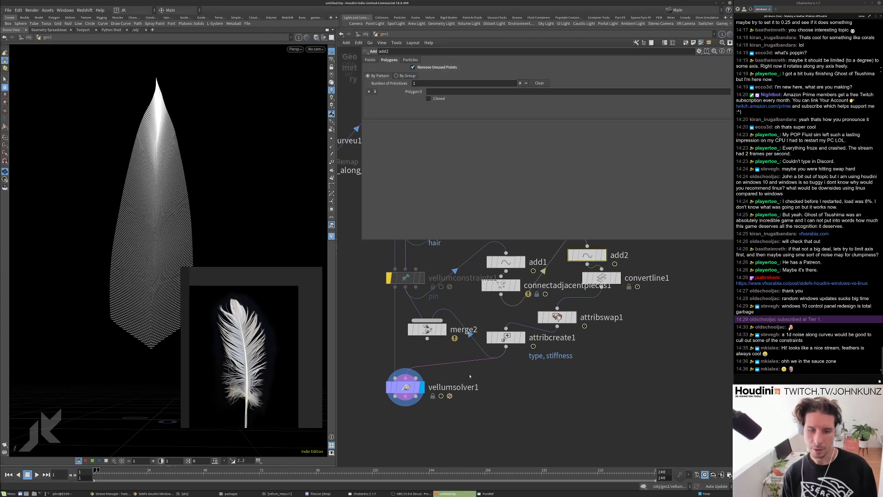
Lower attribcreate1's stiffness value to 100 and replay the simulation.
{"action": "key", "text": "Up"}
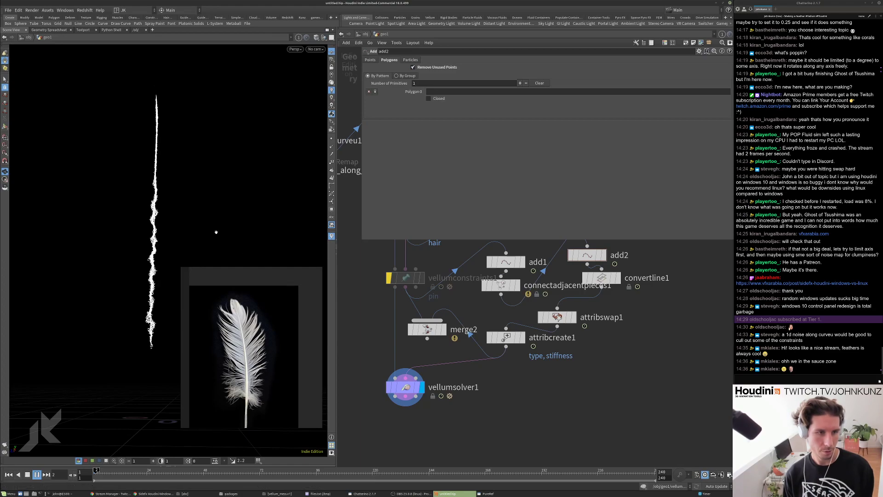
{"action": "key", "text": "ctrl+Up"}
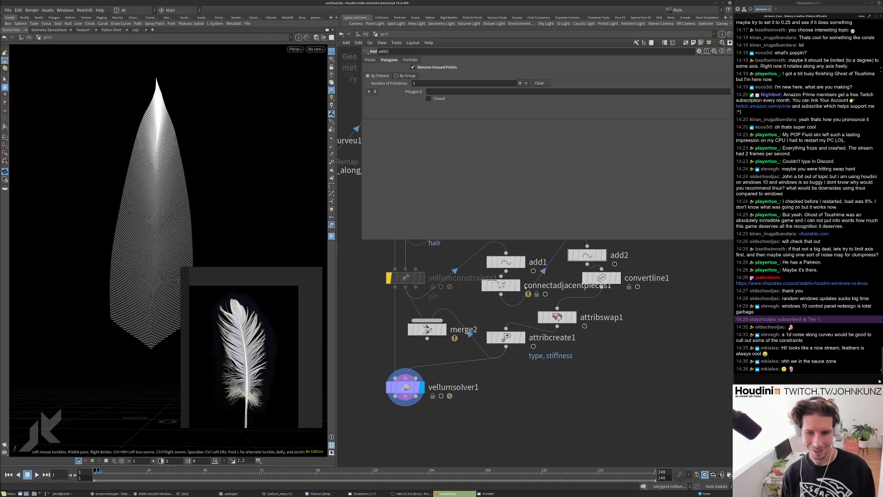
{"action": "left_click", "coordinate": [506, 337]}
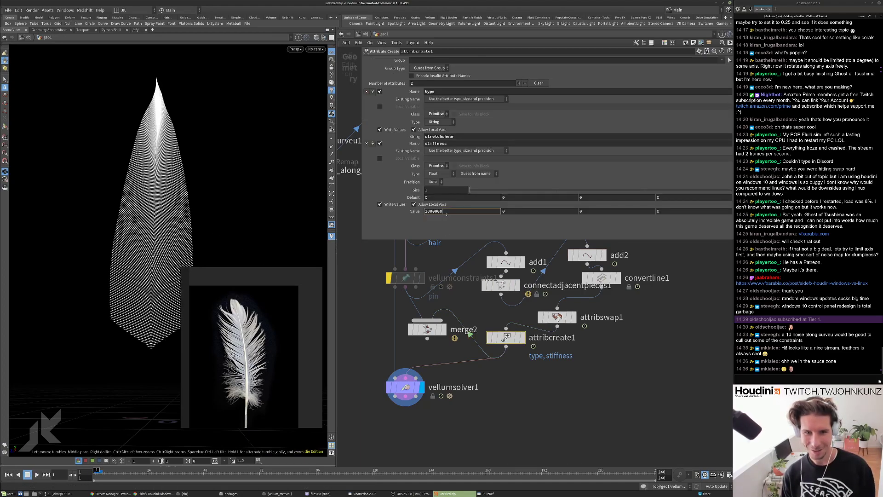
{"action": "key", "text": "BackSpace"}
{"action": "key", "text": "BackSpace"}
{"action": "key", "text": "Return"}
{"action": "key", "text": "Up"}
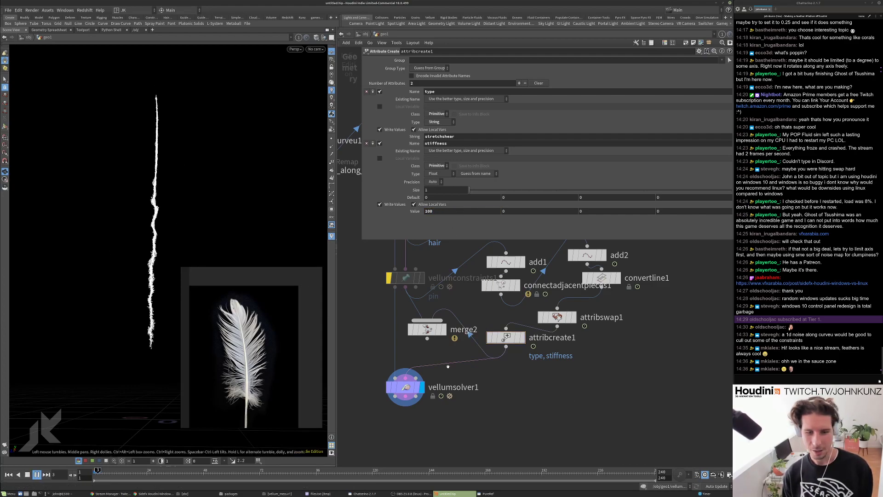
Feed vellumsolver1 from merge2, bypass merge2, and replay the simulation to frame 12.
{"action": "left_click_drag", "start_coordinate": [451, 365], "coordinate": [427, 340]}
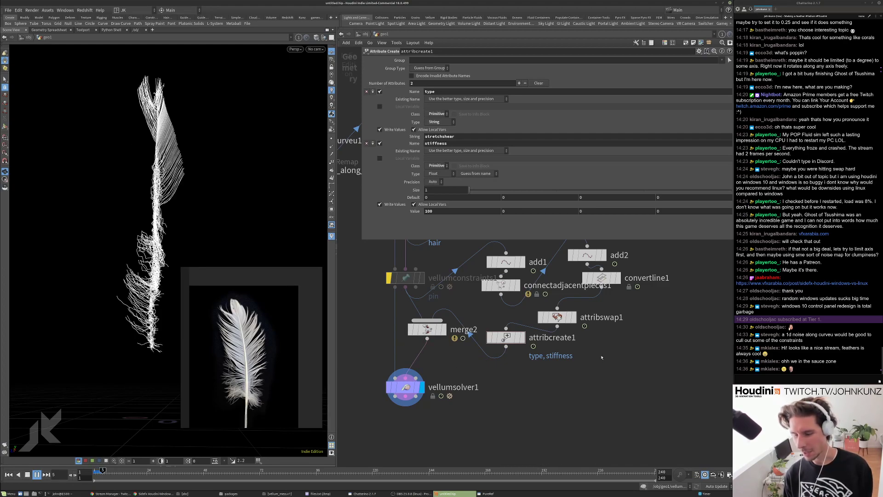
{"action": "key", "text": "Up"}
{"action": "key", "text": "ctrl+Up"}
{"action": "left_click", "coordinate": [412, 330]}
{"action": "left_click_drag", "start_coordinate": [425, 330], "coordinate": [434, 350]}
{"action": "key", "text": "Up"}
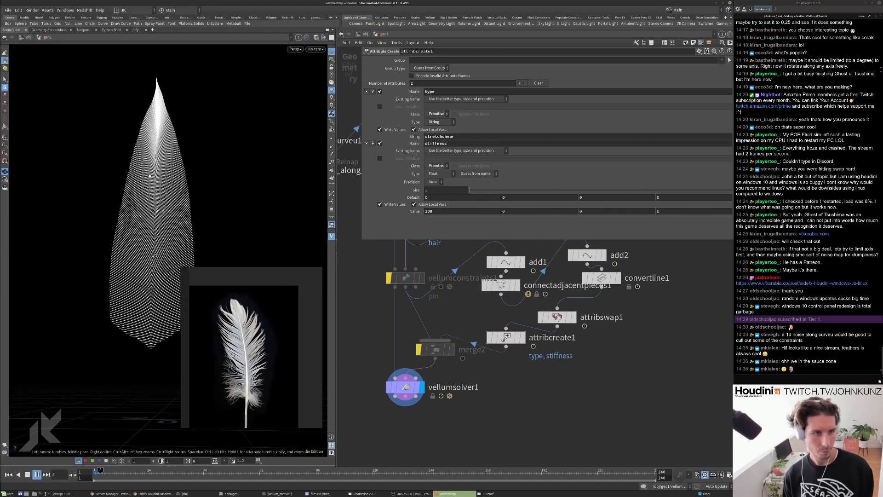
{"action": "key", "text": "Up"}
{"action": "scroll", "coordinate": [413, 332], "scroll_direction": "down", "scroll_amount": 3}
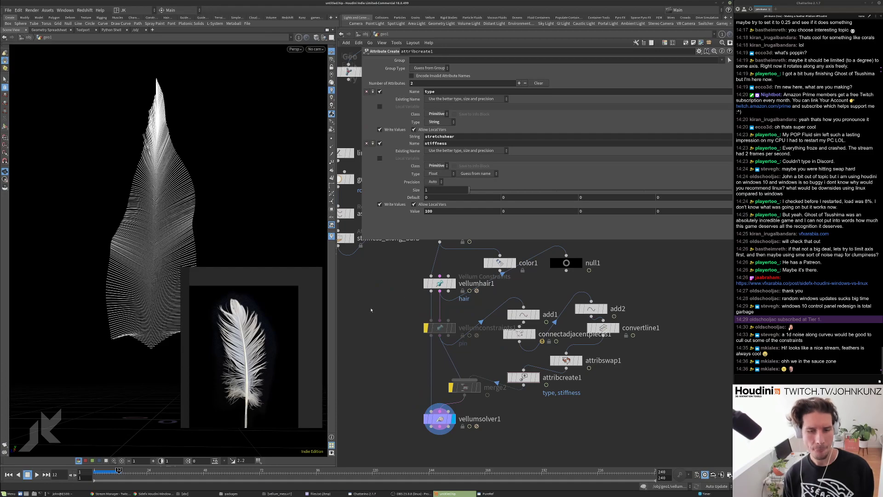
Move attribcreate1 aside and drop a merge3 node onto the stiffness_along_shaft wire.
{"action": "middle_click_drag", "start_coordinate": [371, 310], "coordinate": [372, 336]}
{"action": "right_click_drag", "start_coordinate": [142, 202], "coordinate": [215, 135]}
{"action": "left_click_drag", "start_coordinate": [215, 134], "coordinate": [249, 193]}
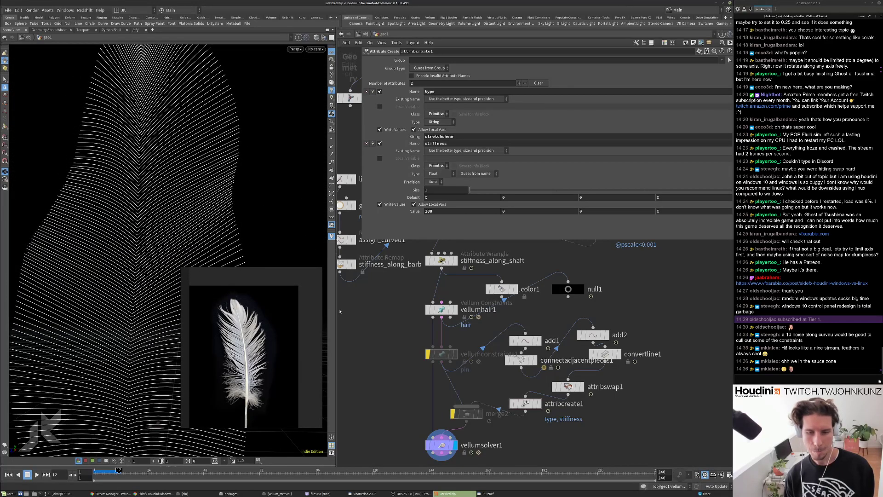
{"action": "scroll", "coordinate": [340, 311], "scroll_direction": "down", "scroll_amount": 3}
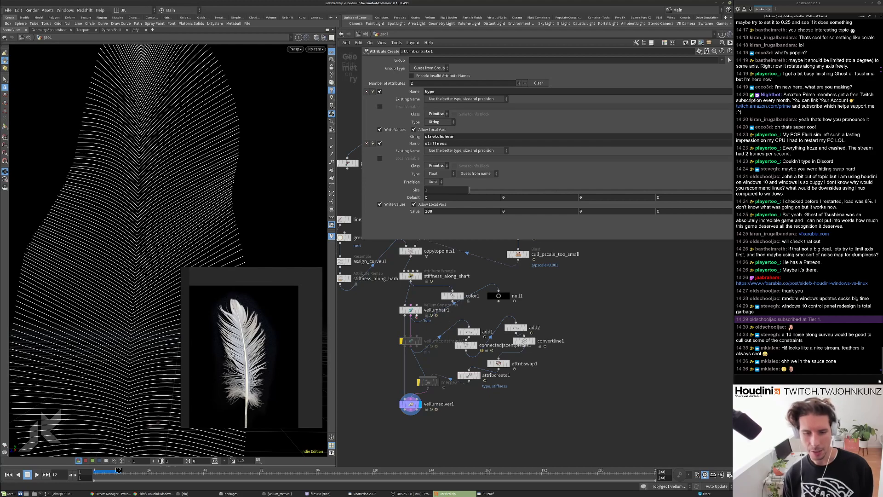
{"action": "scroll", "coordinate": [418, 317], "scroll_direction": "up", "scroll_amount": 1}
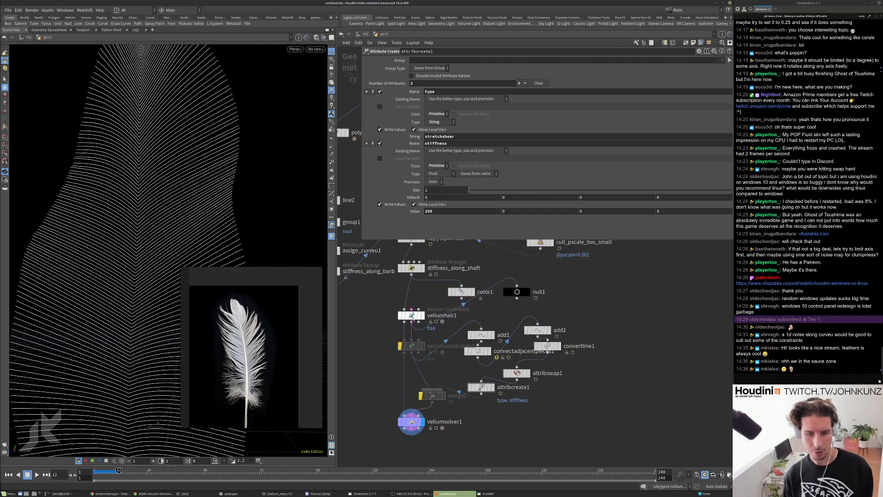
{"action": "left_click_drag", "start_coordinate": [481, 388], "coordinate": [550, 407]}
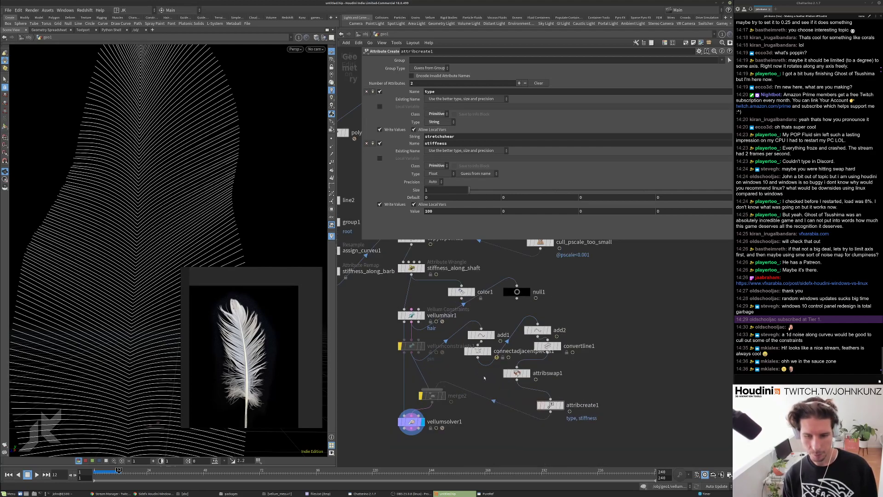
{"action": "key", "text": "Tab"}
{"action": "type", "text": "attrib"}
{"action": "key", "text": "Return"}
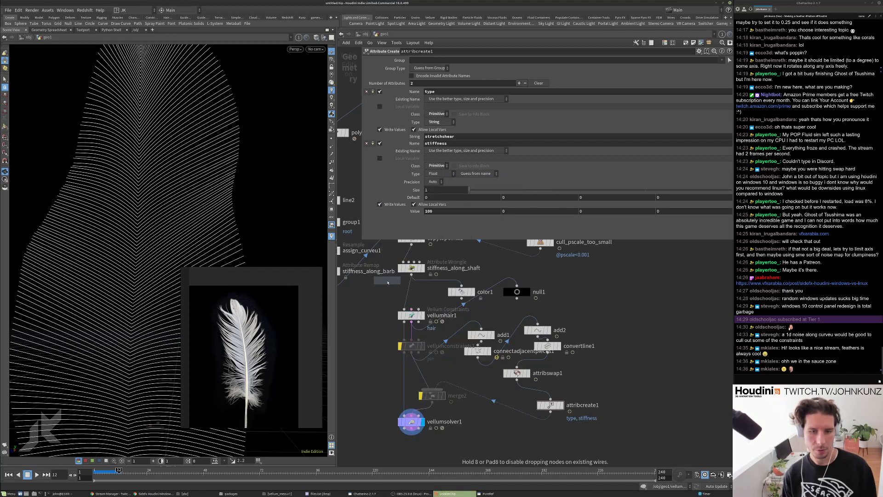
{"action": "left_click", "coordinate": [403, 297]}
{"action": "left_click", "coordinate": [421, 305]}
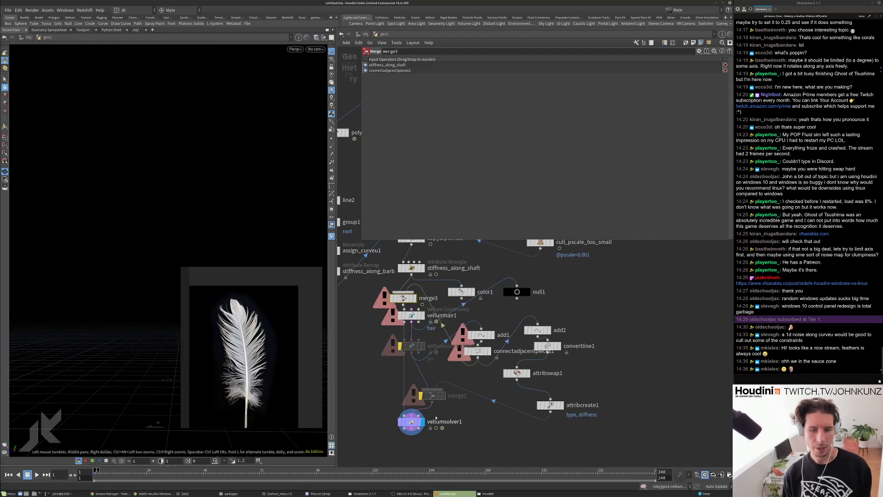
{"action": "left_click_drag", "start_coordinate": [403, 298], "coordinate": [396, 292]}
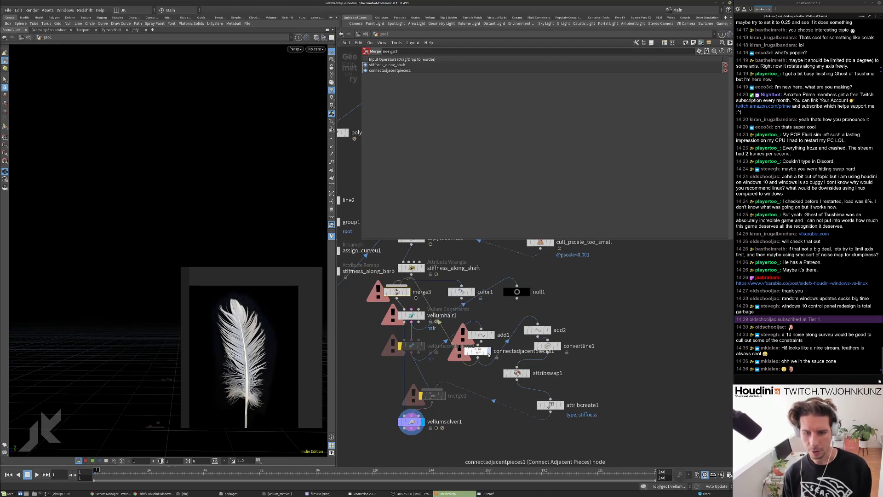
Disconnect vellumconstraints1 from add1, pull merge3 out of the shaft wire, and replay to frame 50.
{"action": "right_click", "coordinate": [463, 329]}
{"action": "left_click", "coordinate": [469, 349]}
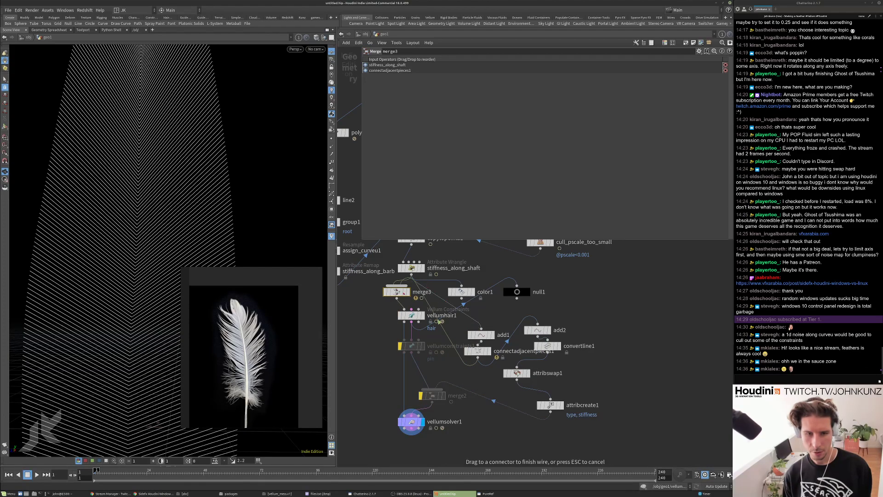
{"action": "key", "text": "Up"}
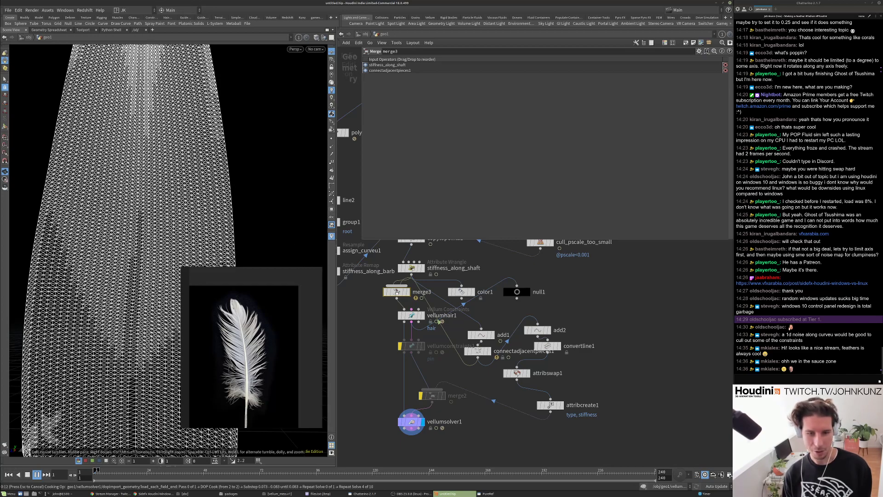
{"action": "left_click_drag", "start_coordinate": [396, 291], "coordinate": [668, 299]}
{"action": "middle_click_drag", "start_coordinate": [452, 396], "coordinate": [461, 354]}
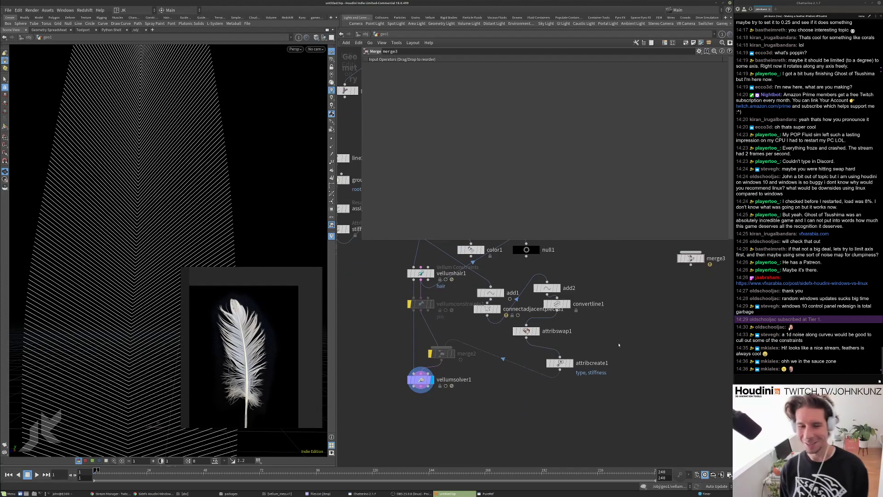
{"action": "scroll", "coordinate": [421, 194], "scroll_direction": "up", "scroll_amount": 2}
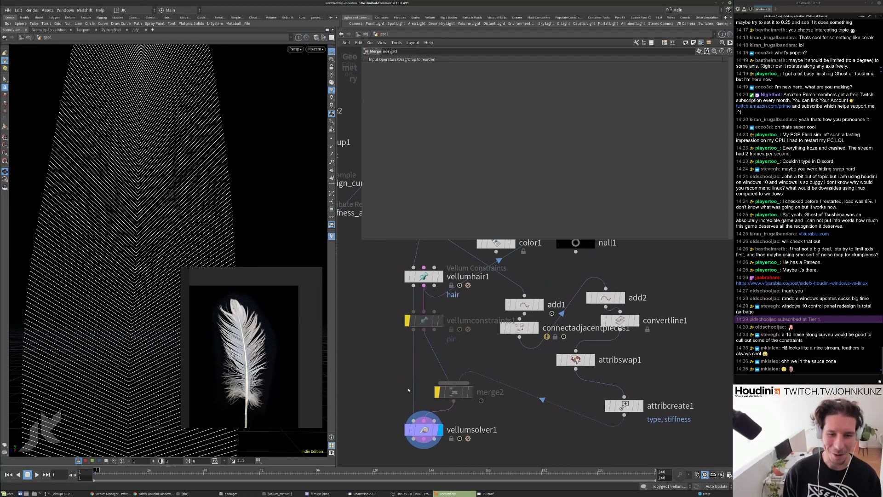
{"action": "key", "text": "Up"}
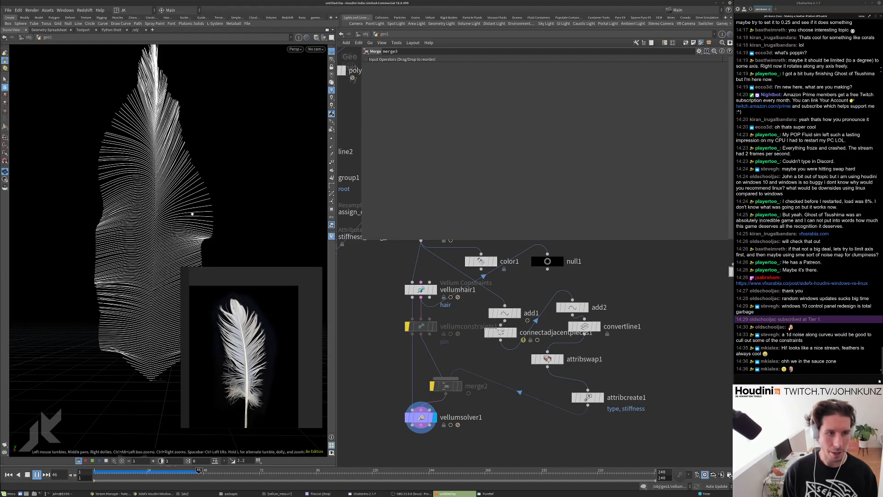
{"action": "key", "text": "Up"}
Tidy merge2 and vellumhair1 in the network, inspect the feather sideways, and rewind to frame 1.
{"action": "middle_click_drag", "start_coordinate": [374, 362], "coordinate": [373, 322]}
{"action": "scroll", "coordinate": [375, 325], "scroll_direction": "down", "scroll_amount": 2}
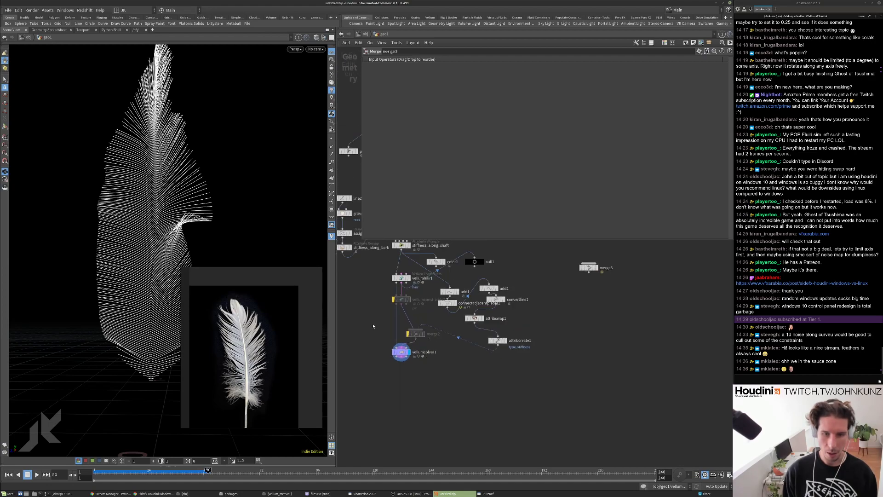
{"action": "scroll", "coordinate": [392, 315], "scroll_direction": "up", "scroll_amount": 3}
{"action": "left_click_drag", "start_coordinate": [437, 348], "coordinate": [431, 335]}
{"action": "middle_click_drag", "start_coordinate": [418, 254], "coordinate": [414, 284]}
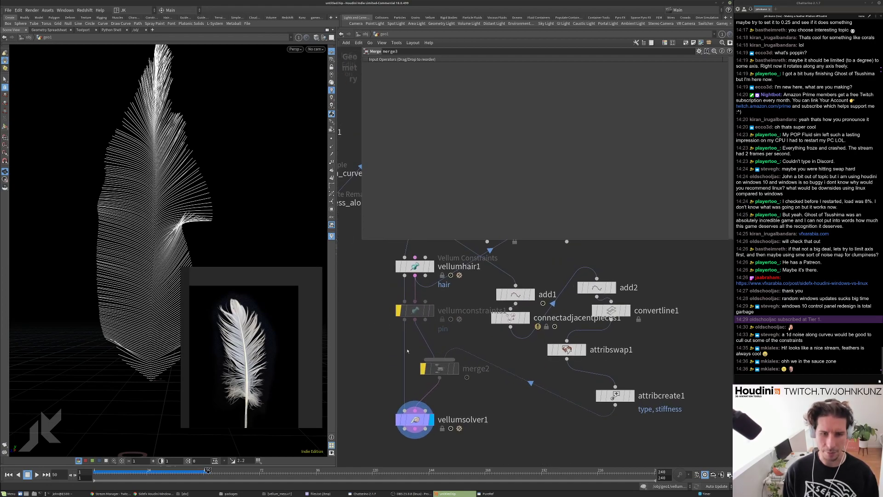
{"action": "middle_click_drag", "start_coordinate": [380, 343], "coordinate": [387, 347]}
{"action": "scroll", "coordinate": [386, 304], "scroll_direction": "down", "scroll_amount": 2}
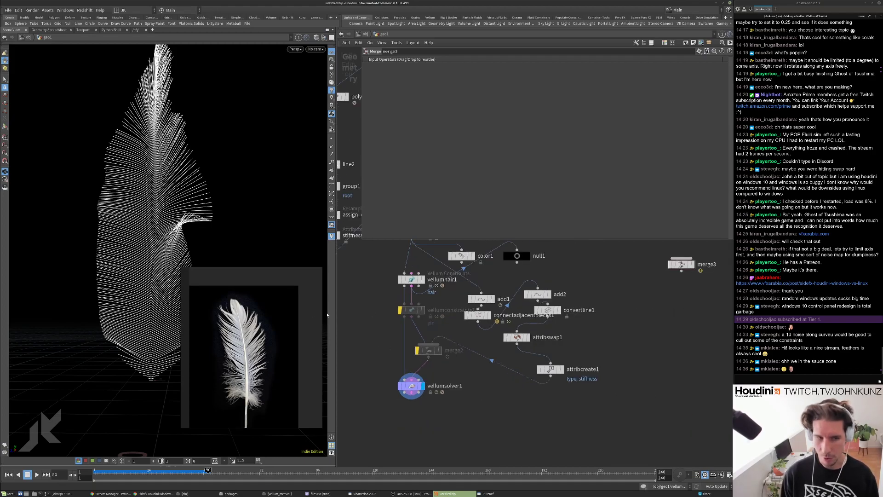
{"action": "mouse_move", "coordinate": [197, 239]}
{"action": "left_mouse_down"}
{"action": "mouse_move", "coordinate": [233, 248]}
{"action": "mouse_move", "coordinate": [190, 250]}
{"action": "left_mouse_up"}
{"action": "key", "text": "ctrl+Up"}
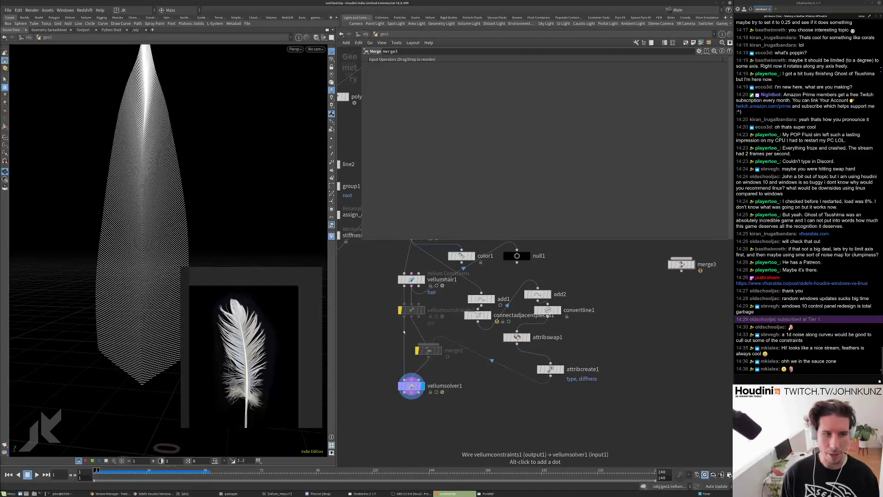
Set set_amount_of_fibers to 350 points and replay the denser feather simulation.
{"action": "scroll", "coordinate": [400, 336], "scroll_direction": "down", "scroll_amount": 3}
{"action": "middle_click_drag", "start_coordinate": [400, 336], "coordinate": [429, 432]}
{"action": "middle_click_drag", "start_coordinate": [462, 311], "coordinate": [466, 376]}
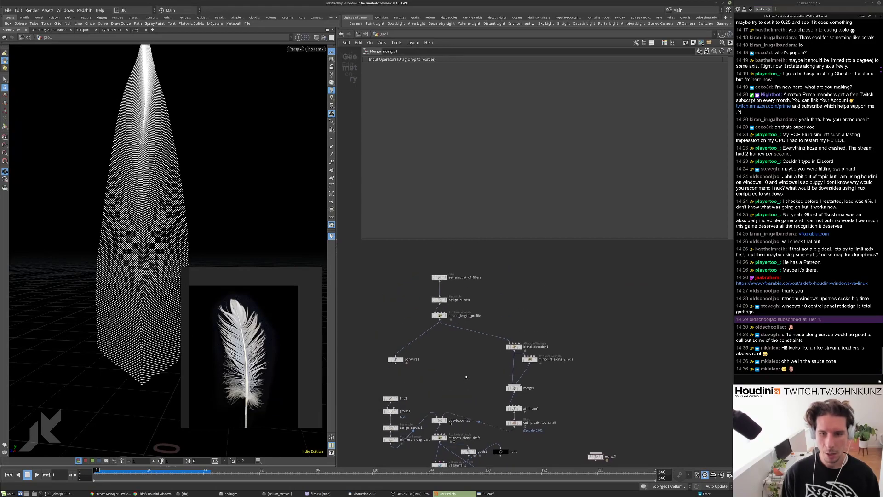
{"action": "scroll", "coordinate": [442, 285], "scroll_direction": "up", "scroll_amount": 2}
{"action": "left_click", "coordinate": [439, 276]}
{"action": "type", "text": "3"}
{"action": "key", "text": "Return"}
{"action": "key", "text": "Up"}
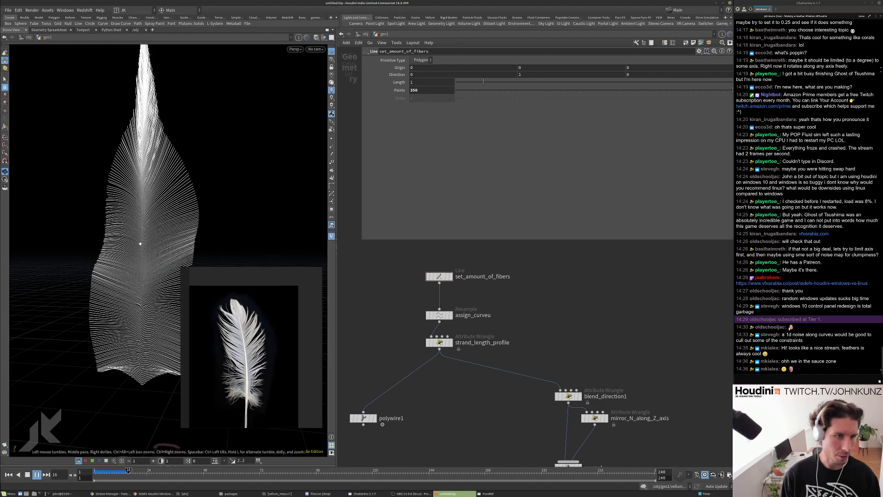
{"action": "key", "text": "Up"}
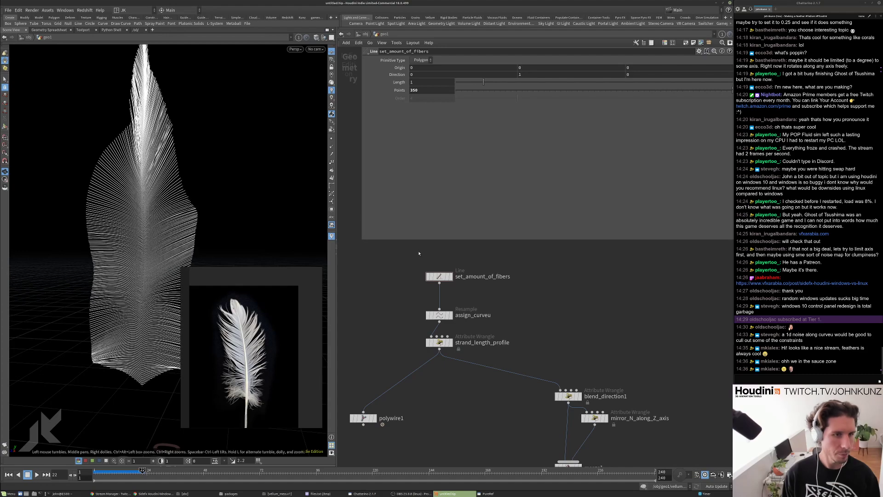
Bring the vellum nodes into view and rewind the simulation to frame 1.
{"action": "scroll", "coordinate": [420, 337], "scroll_direction": "down", "scroll_amount": 4}
{"action": "middle_click_drag", "start_coordinate": [372, 407], "coordinate": [369, 293]}
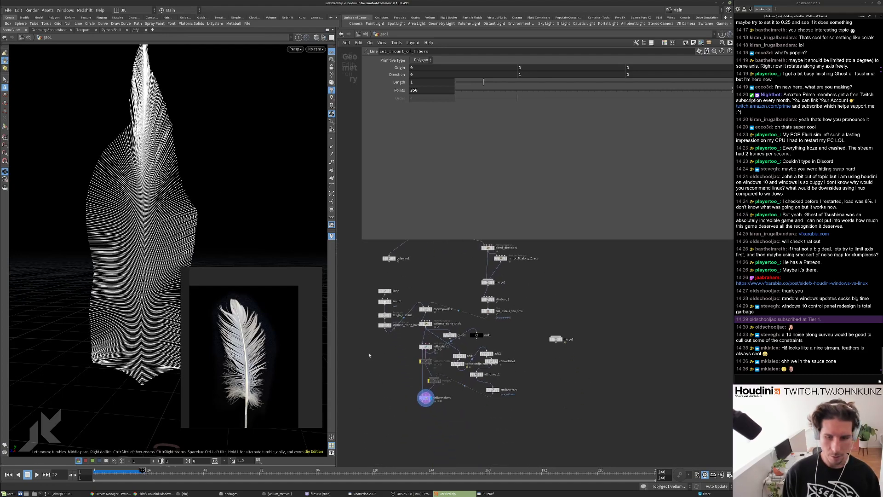
{"action": "scroll", "coordinate": [410, 366], "scroll_direction": "up", "scroll_amount": 4}
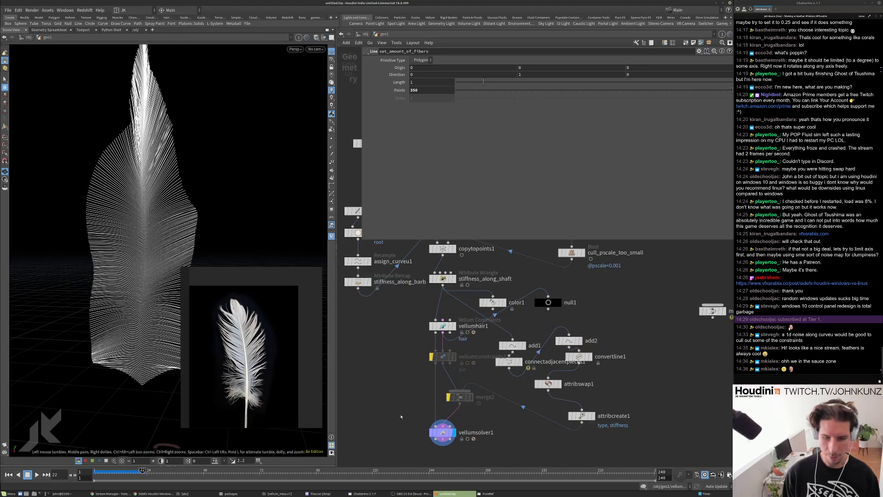
{"action": "key", "text": "ctrl+Up"}
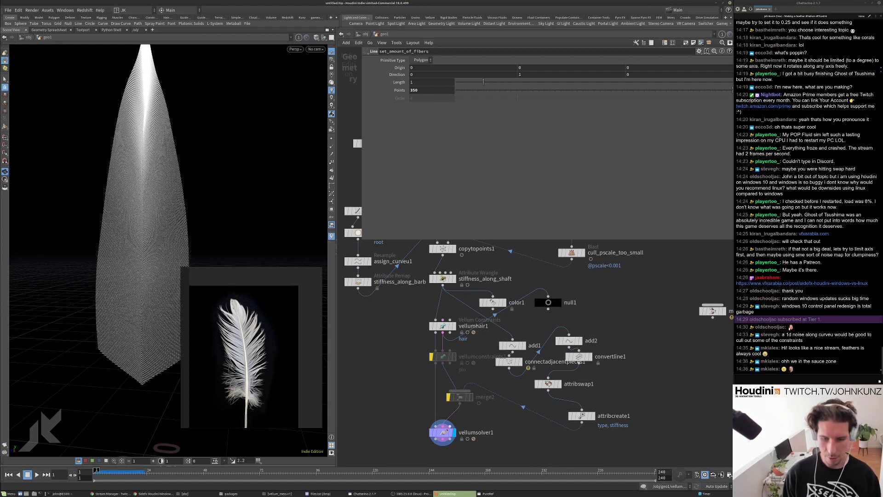
Inside vellumsolver1, set popforce1's Swirl Size to .25, play the feather, then rewind to frame 1.
{"action": "double_click", "coordinate": [442, 432]}
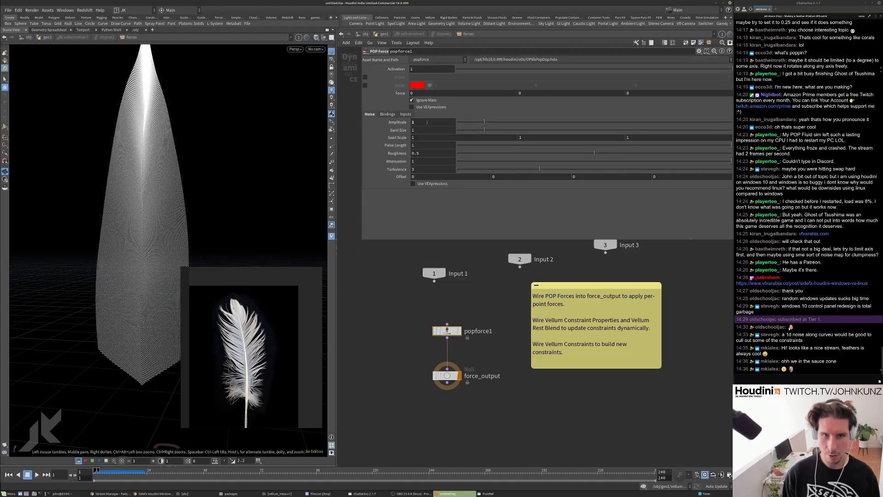
{"action": "type", "text": "."}
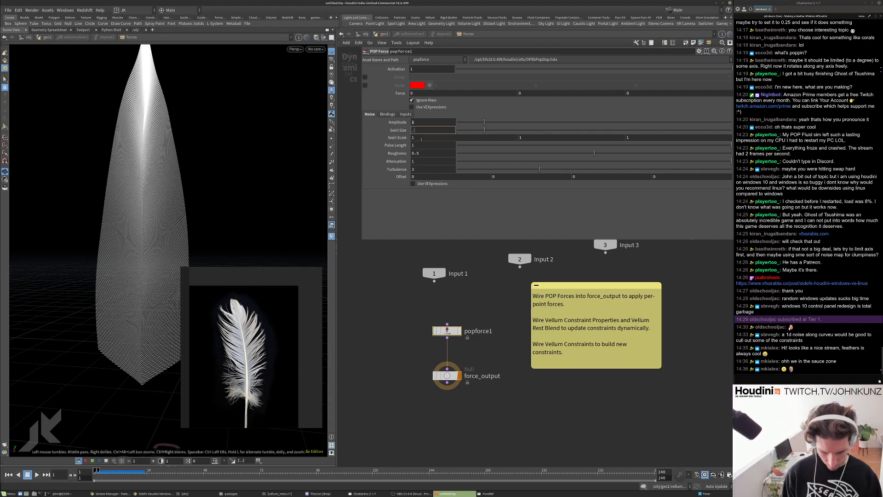
{"action": "type", "text": "25"}
{"action": "key", "text": "Return"}
{"action": "key", "text": "Up"}
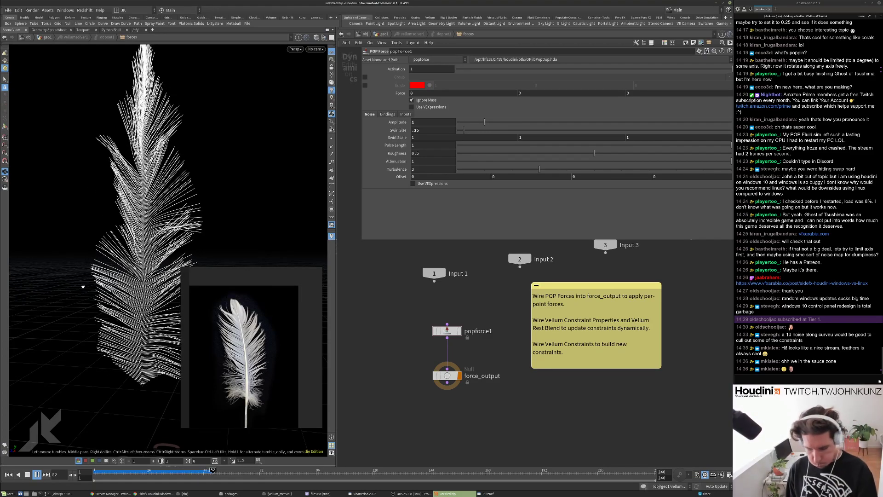
{"action": "left_click_drag", "start_coordinate": [83, 288], "coordinate": [90, 313]}
{"action": "key", "text": "ctrl+Up"}
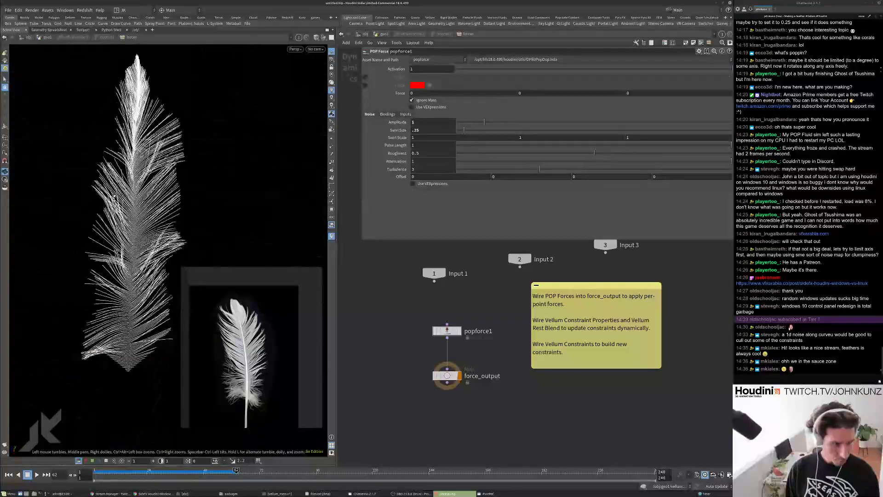
Back in geo1, set the stiffness_along_barb remap Output Max to .2.
{"action": "left_click", "coordinate": [384, 34]}
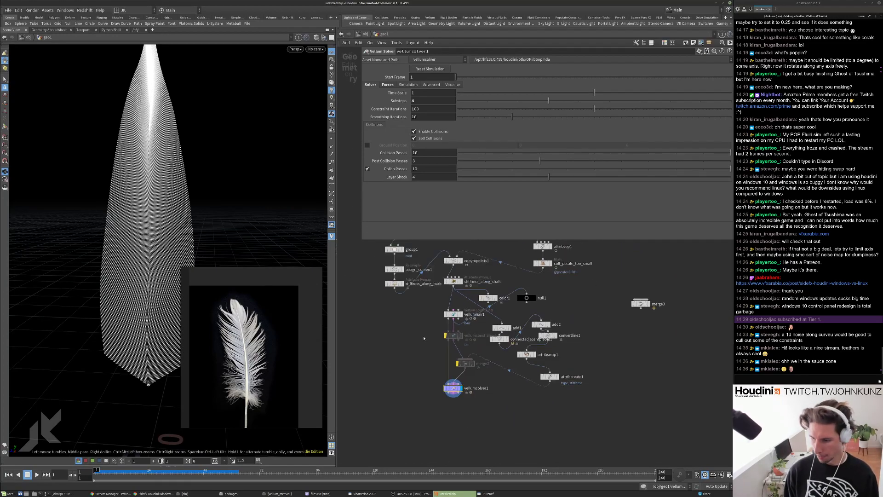
{"action": "scroll", "coordinate": [425, 331], "scroll_direction": "up", "scroll_amount": 4}
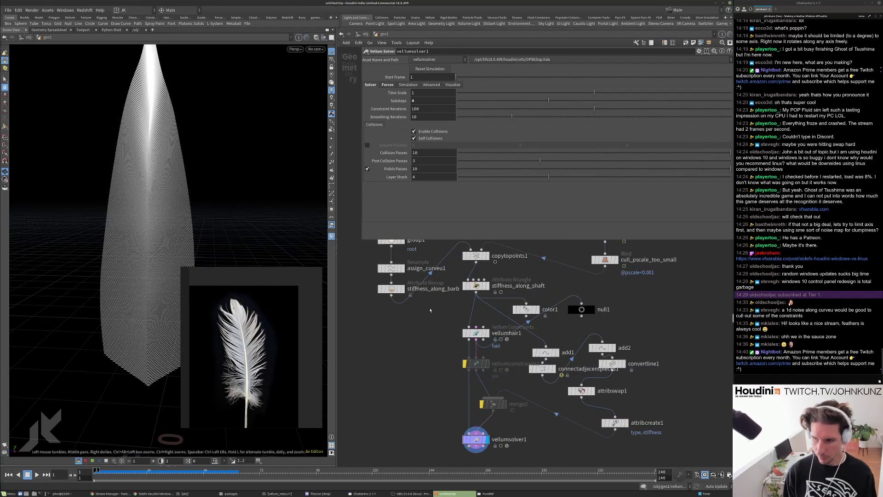
{"action": "left_click_drag", "start_coordinate": [480, 286], "coordinate": [480, 294]}
{"action": "left_click", "coordinate": [395, 290]}
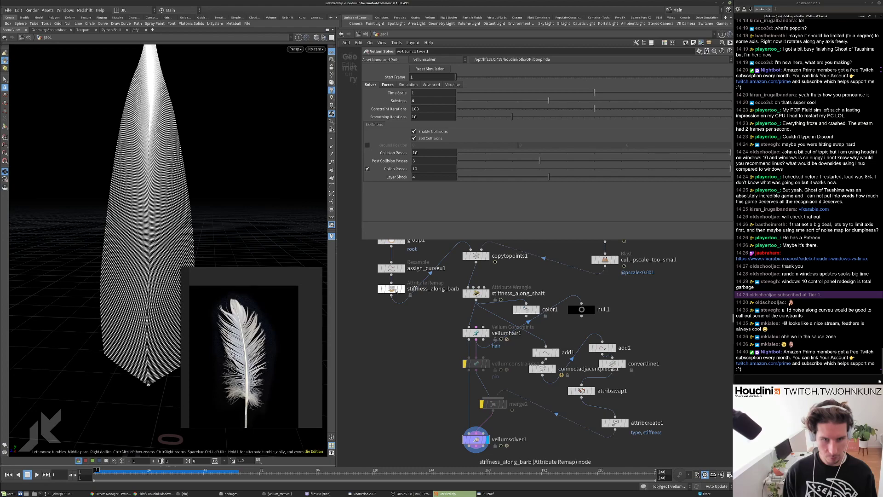
{"action": "left_click", "coordinate": [427, 134]}
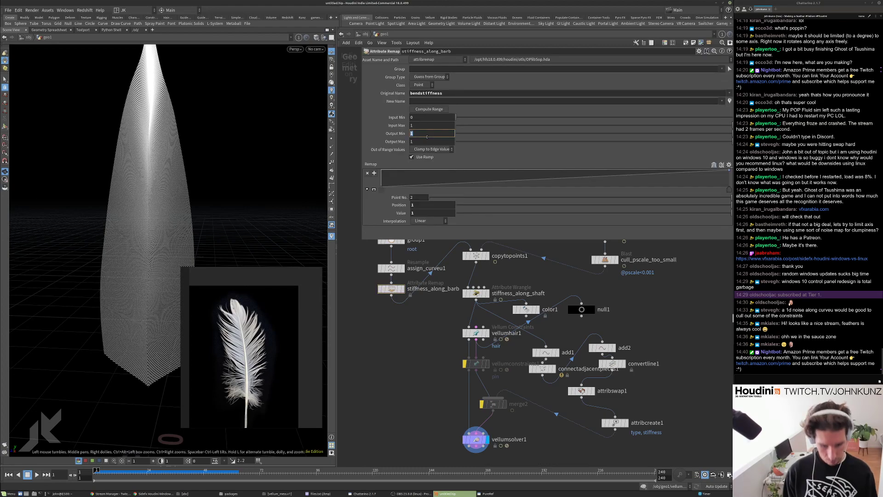
{"action": "left_click", "coordinate": [427, 141]}
{"action": "type", "text": ".2"}
{"action": "key", "text": "Return"}
Play the simulation, then review the shaft wrangle, vellumhair1 and barb remap settings.
{"action": "key", "text": "Up"}
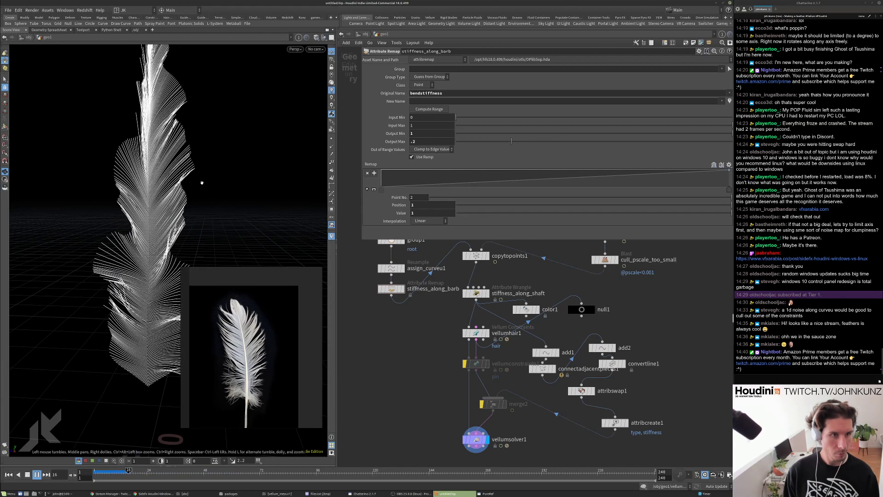
{"action": "key", "text": "Up"}
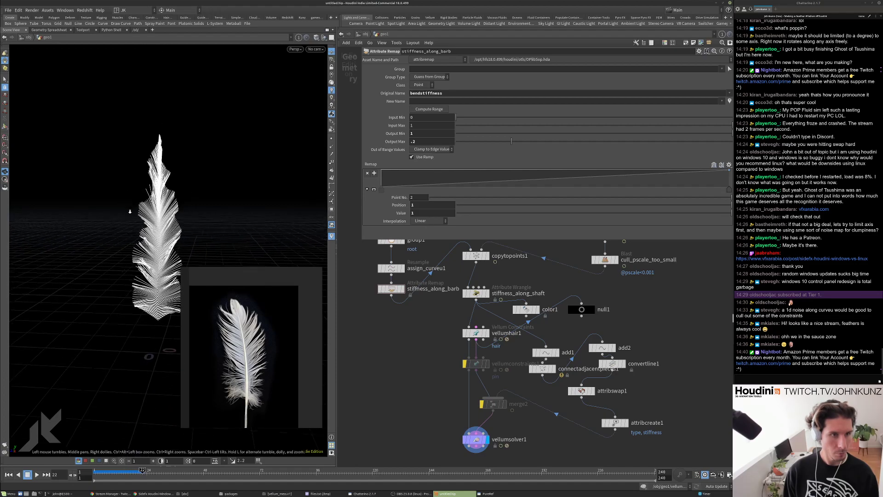
{"action": "left_click", "coordinate": [476, 293]}
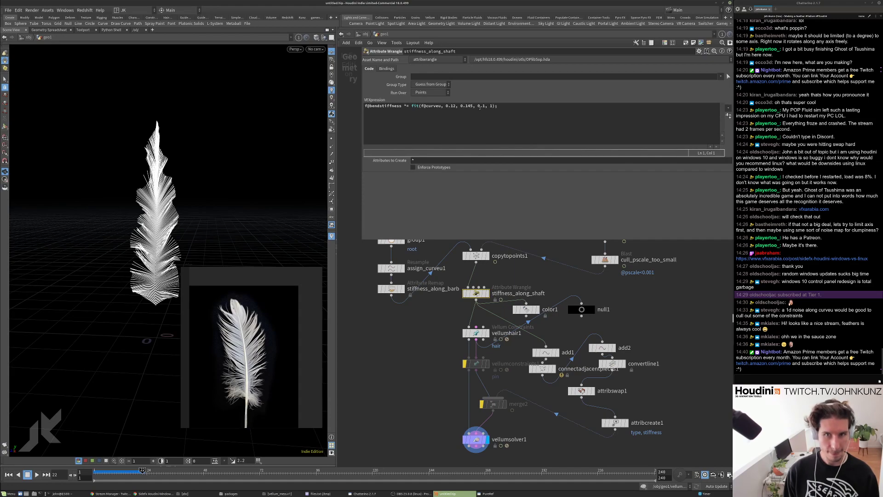
{"action": "key", "text": "ctrl+Up"}
{"action": "left_click", "coordinate": [476, 333]}
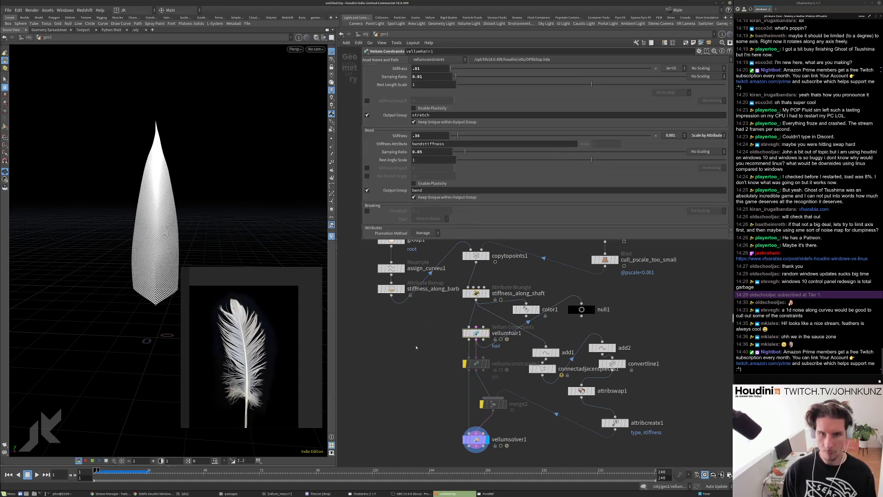
{"action": "left_click", "coordinate": [391, 289]}
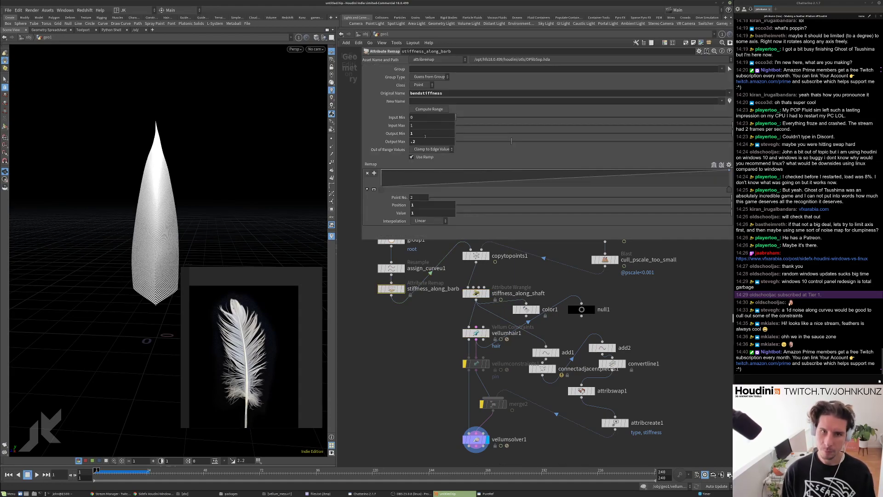
{"action": "key", "text": "Return"}
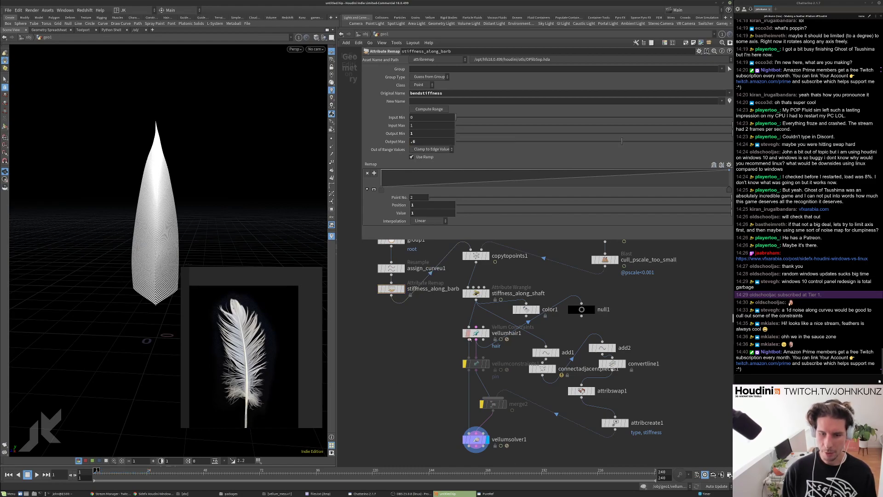
Set vellumhair1 Bend Stiffness to 5 and play the simulation.
{"action": "left_click", "coordinate": [476, 333]}
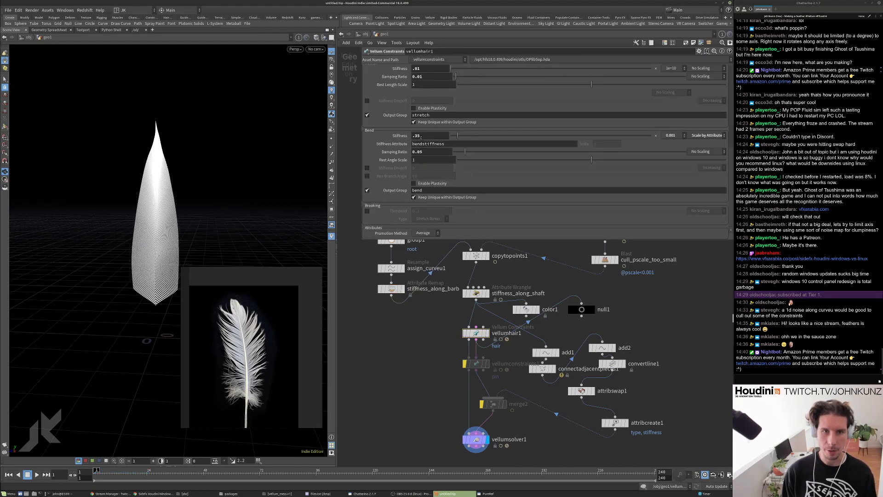
{"action": "left_click", "coordinate": [414, 136]}
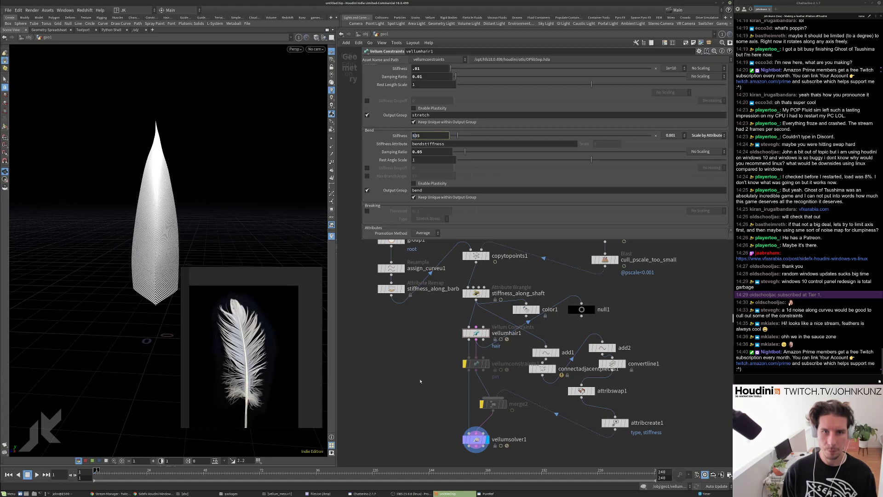
{"action": "type", "text": "5"}
{"action": "key", "text": "Return"}
{"action": "key", "text": "Up"}
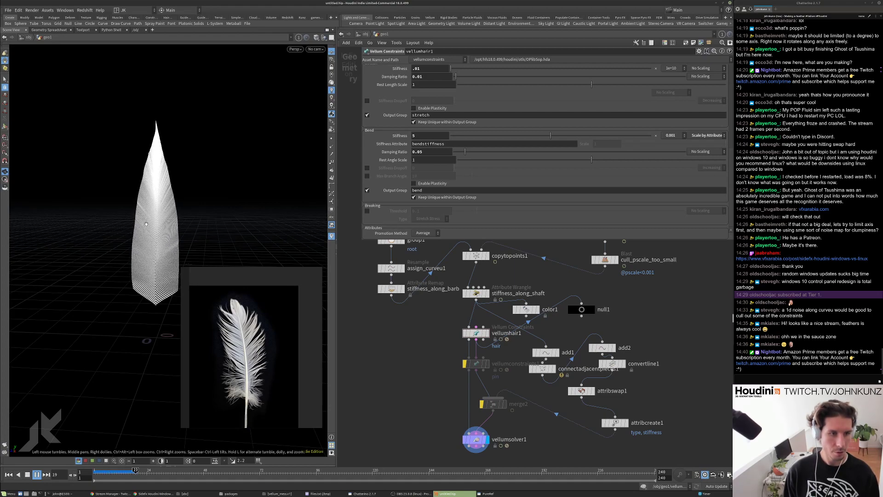
{"action": "key", "text": "ctrl+Up"}
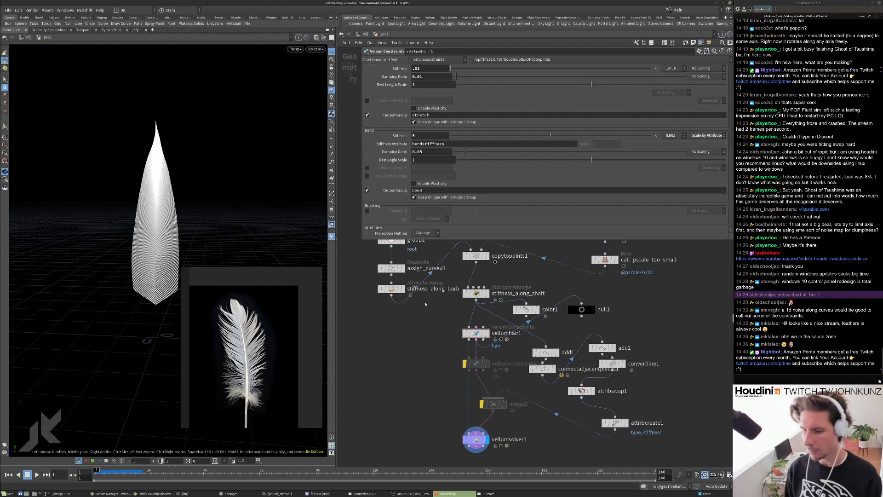
Revisit the barb remap's maximum output, then bring up the stiffness_along_shaft wrangle code.
{"action": "scroll", "coordinate": [419, 305], "scroll_direction": "up", "scroll_amount": 3}
{"action": "left_click", "coordinate": [381, 284]}
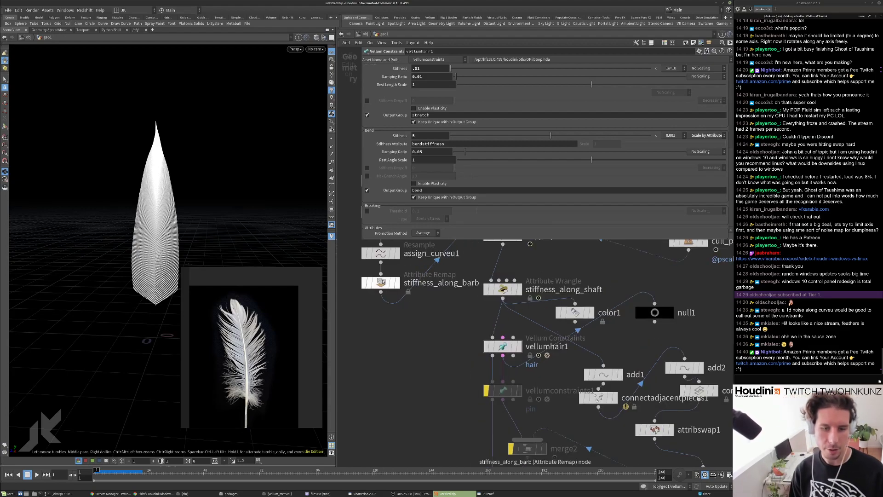
{"action": "middle_click_drag", "start_coordinate": [401, 342], "coordinate": [402, 360]}
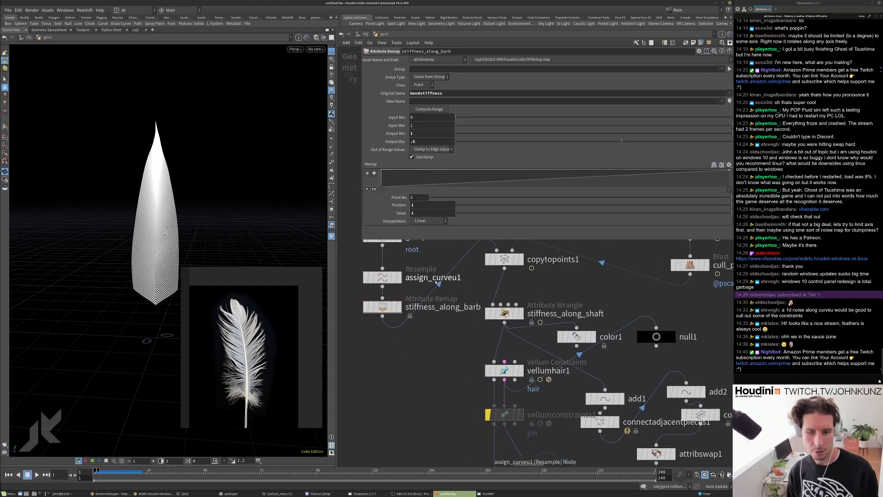
{"action": "left_click", "coordinate": [414, 141]}
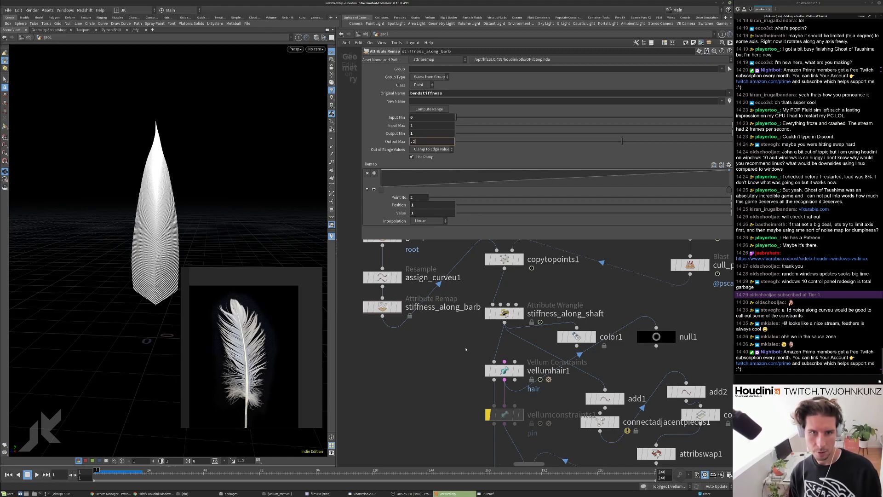
{"action": "left_click", "coordinate": [505, 314]}
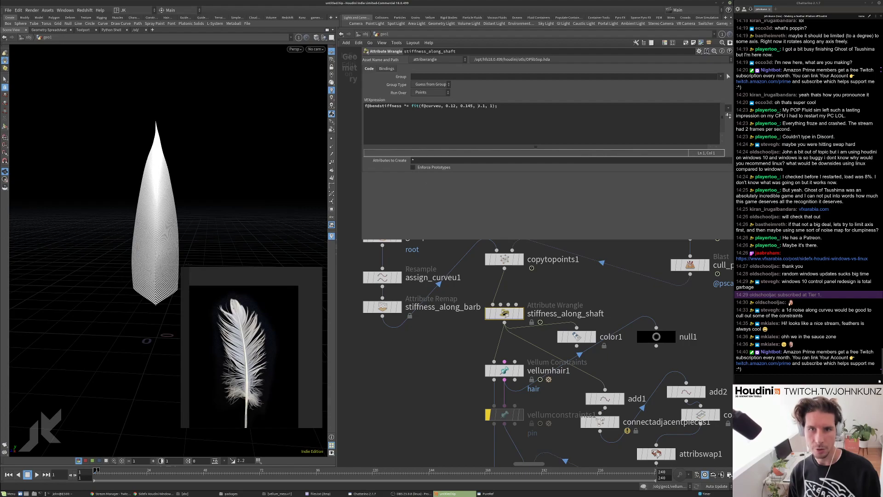
Edit the 0.1 value in the stiffness_along_shaft fit expression and replay the simulation.
{"action": "left_click", "coordinate": [481, 106]}
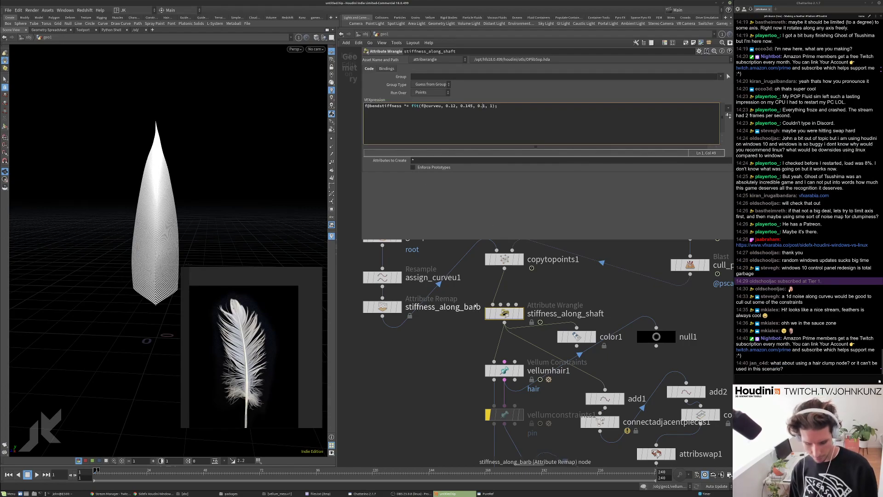
{"action": "type", "text": "0"}
{"action": "key", "text": "Up"}
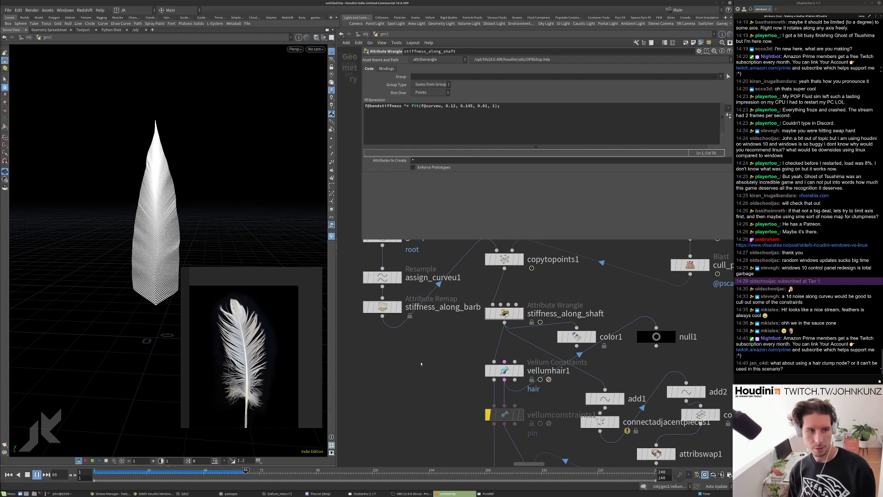
{"action": "key", "text": "Escape"}
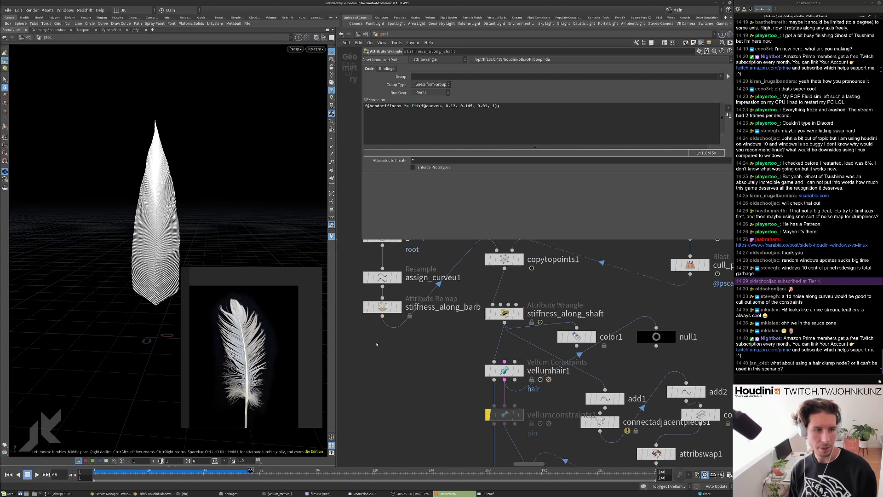
{"action": "key", "text": "ctrl+Left"}
{"action": "key", "text": "Up"}
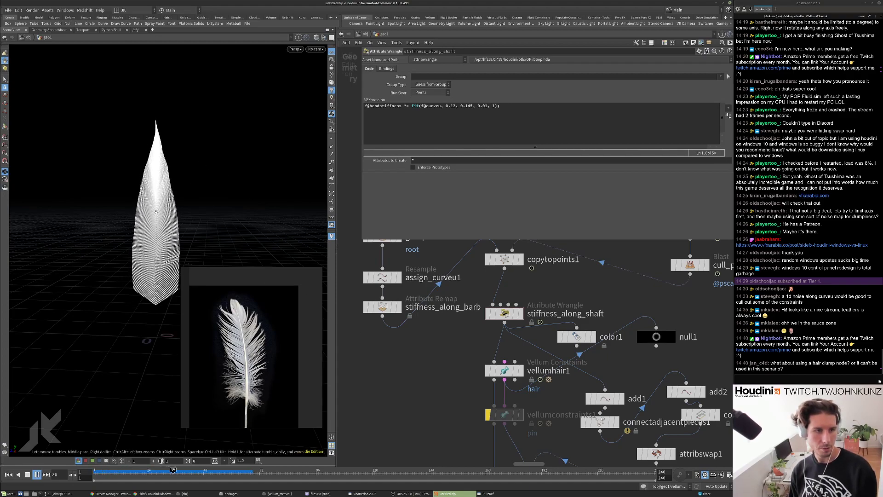
{"action": "key", "text": "Escape"}
{"action": "key", "text": "ctrl+Left"}
{"action": "key", "text": "h"}
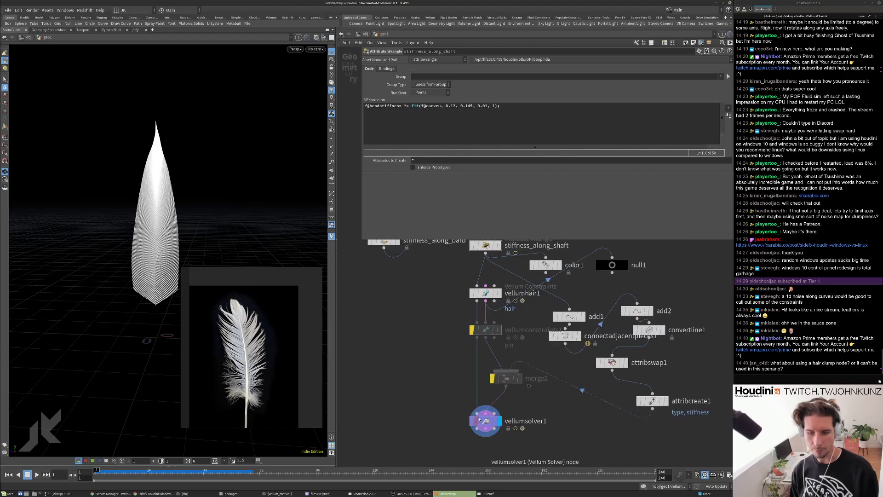
Set vellumhair1 Bend Stiffness to 1, play the feather simulation, and reset to frame 1.
{"action": "scroll", "coordinate": [479, 420], "scroll_direction": "up", "scroll_amount": 2}
{"action": "left_click", "coordinate": [486, 268]}
{"action": "double_click", "coordinate": [419, 135]}
{"action": "type", "text": "1"}
{"action": "key", "text": "Return"}
{"action": "key", "text": "Up"}
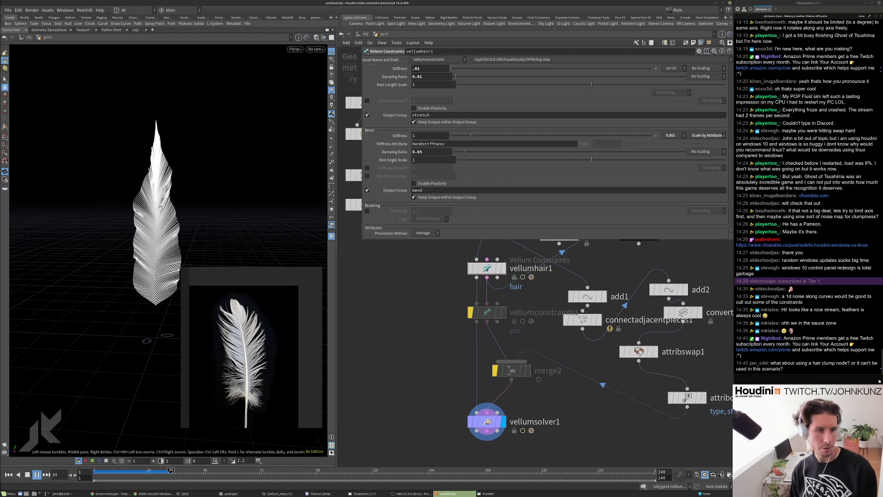
{"action": "key", "text": "ctrl+Up"}
Inside vellumsolver1, set popforce1's Pulse Length to 15, preview the simulation, and return to geo1.
{"action": "double_click", "coordinate": [476, 422]}
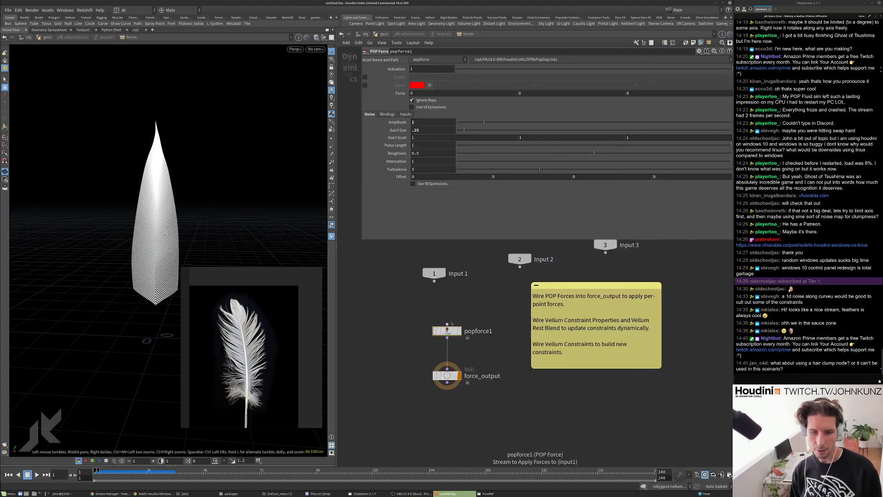
{"action": "double_click", "coordinate": [415, 145]}
{"action": "type", "text": "5"}
{"action": "key", "text": "Return"}
{"action": "key", "text": "Up"}
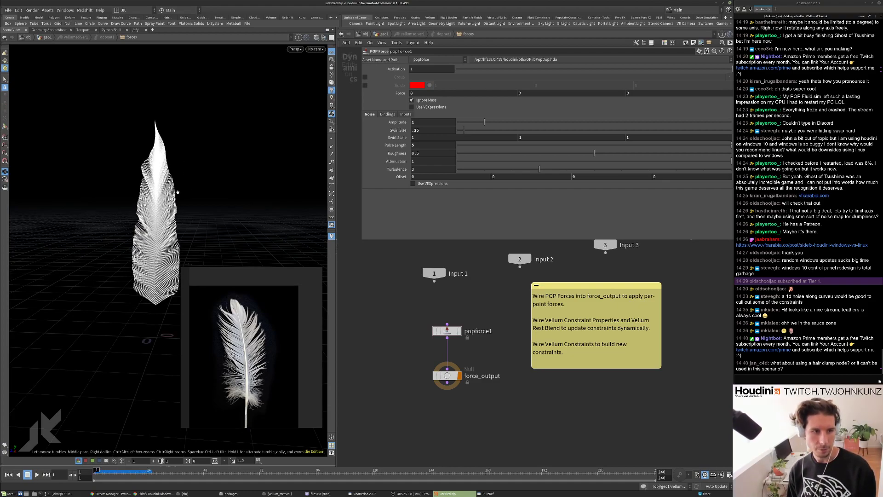
{"action": "key", "text": "ctrl+Up"}
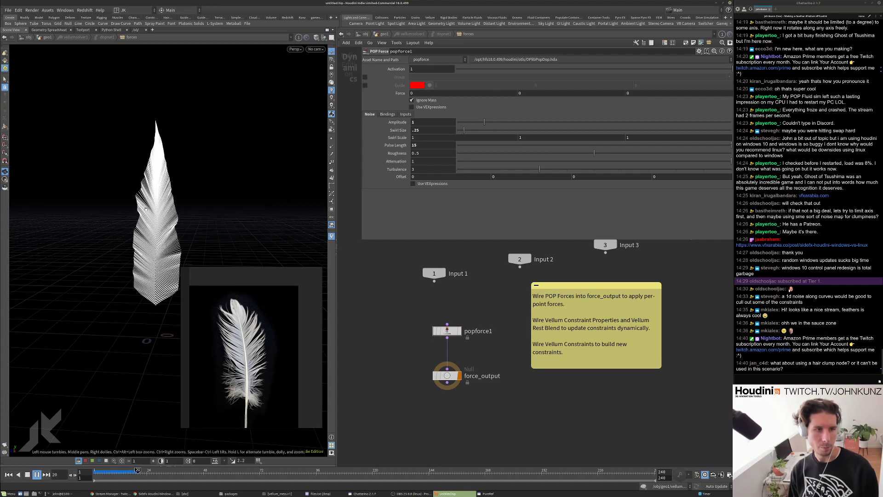
{"action": "key", "text": "ctrl+Up"}
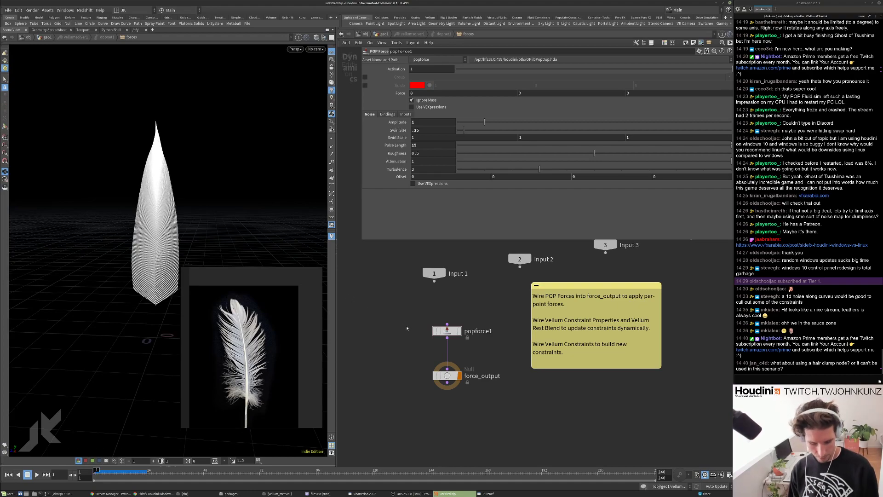
{"action": "key", "text": "u"}
{"action": "key", "text": "u"}
{"action": "key", "text": "u"}
{"action": "key", "text": "Tab"}
Add a Grid node to the network and display it.
{"action": "type", "text": "grid"}
{"action": "key", "text": "Return"}
{"action": "left_click", "coordinate": [667, 280]}
{"action": "scroll", "coordinate": [671, 283], "scroll_direction": "up", "scroll_amount": 3}
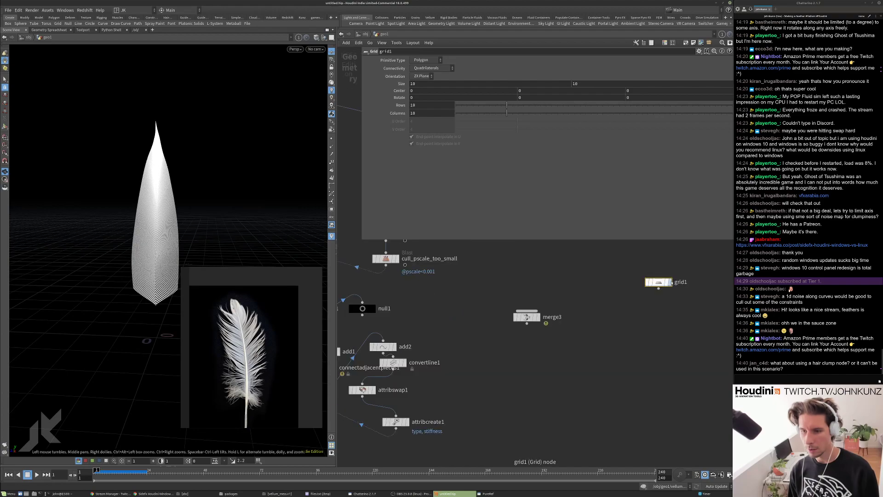
{"action": "left_click", "coordinate": [659, 284]}
{"action": "middle_click_drag", "start_coordinate": [656, 318], "coordinate": [602, 311]}
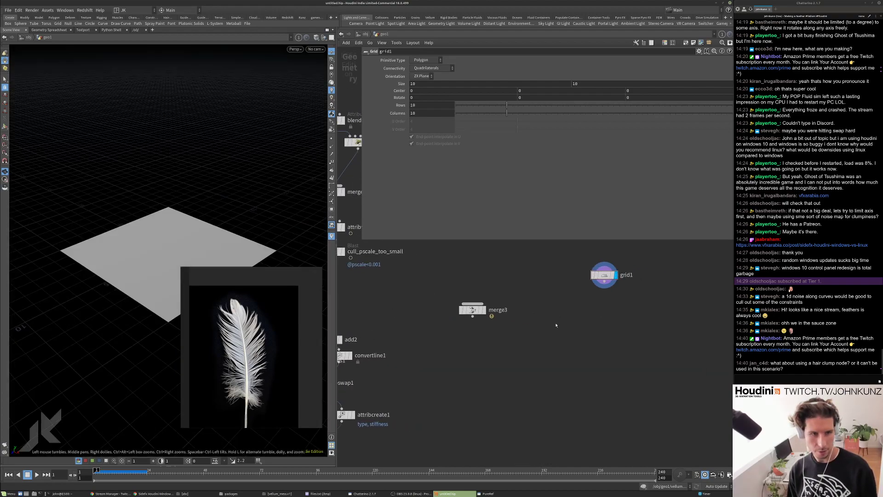
Append a displayed Hair Generate node to the grid with unguided hair Length 0.5.
{"action": "key", "text": "Tab"}
{"action": "type", "text": "hai"}
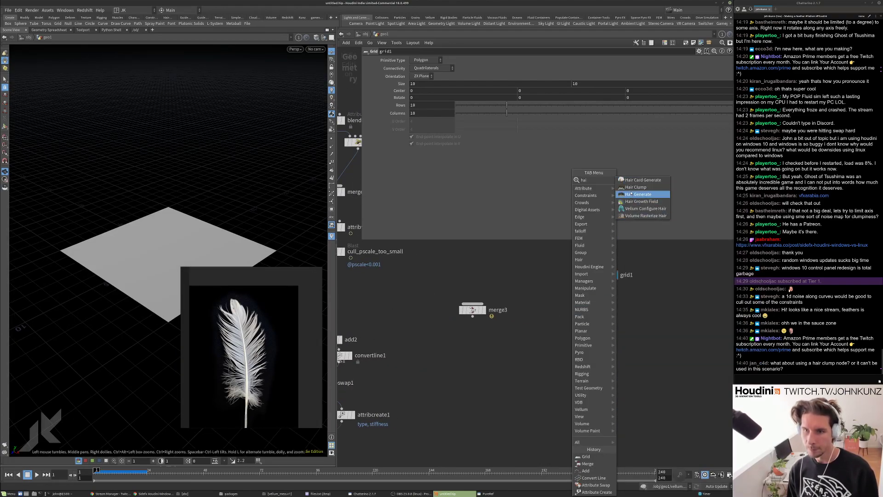
{"action": "left_click", "coordinate": [638, 194]}
{"action": "left_click", "coordinate": [634, 307]}
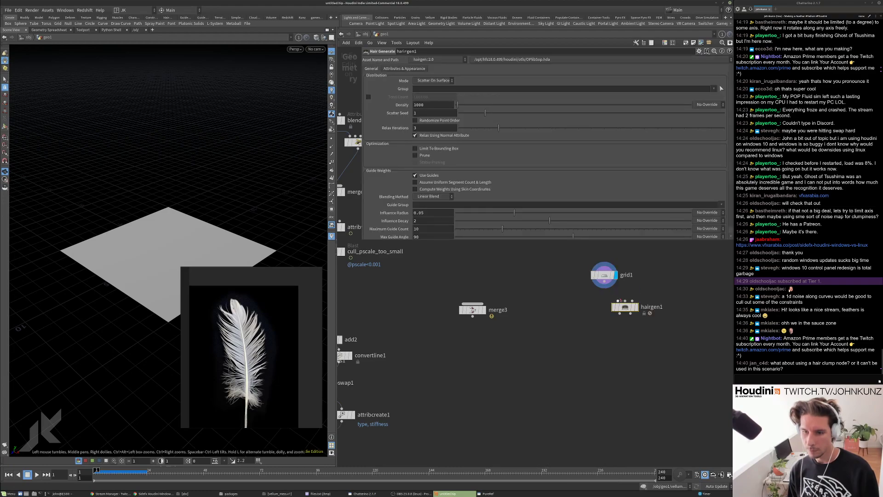
{"action": "left_click", "coordinate": [636, 307]}
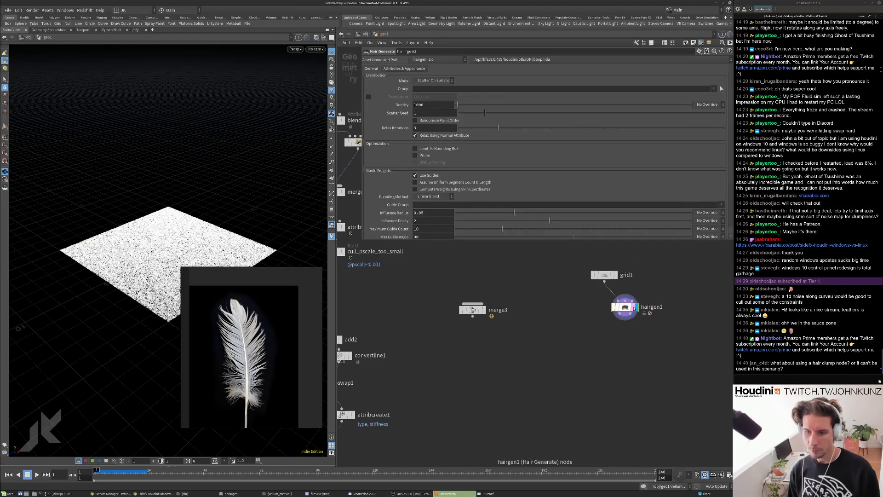
{"action": "key", "text": "g"}
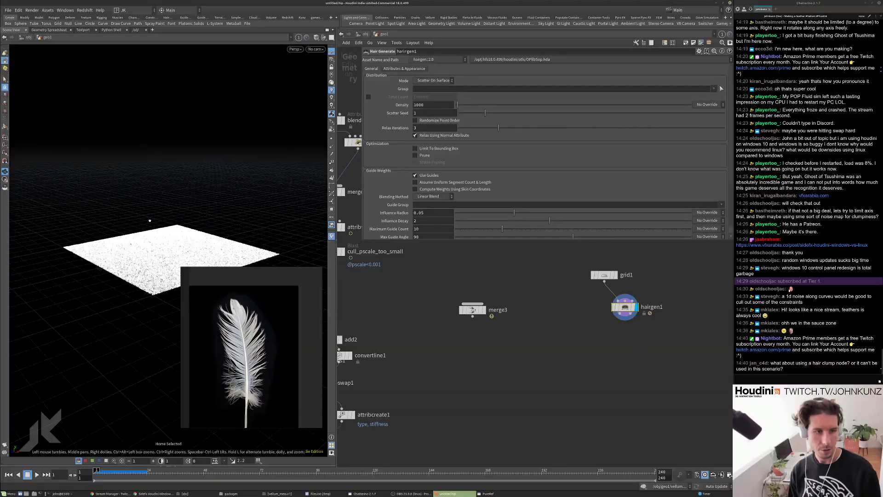
{"action": "mouse_move", "coordinate": [191, 183]}
{"action": "left_mouse_down"}
{"action": "mouse_move", "coordinate": [190, 211]}
{"action": "mouse_move", "coordinate": [192, 186]}
{"action": "left_mouse_up"}
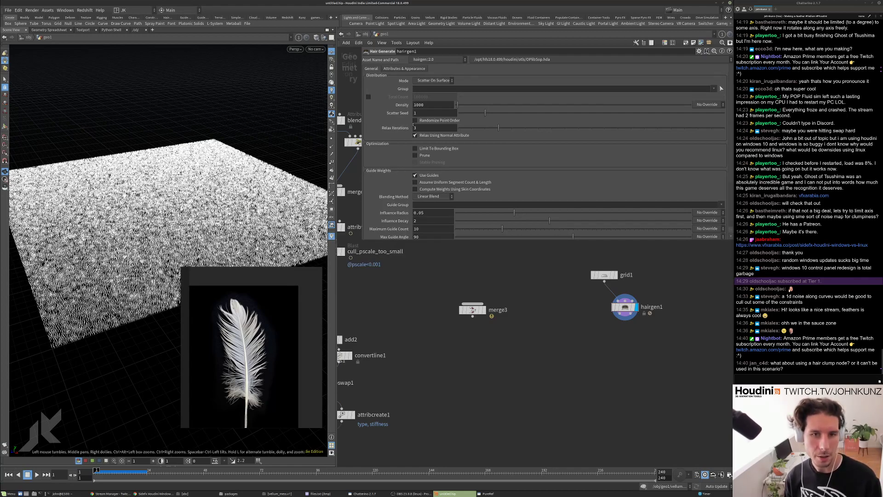
{"action": "scroll", "coordinate": [431, 200], "scroll_direction": "down", "scroll_amount": 3}
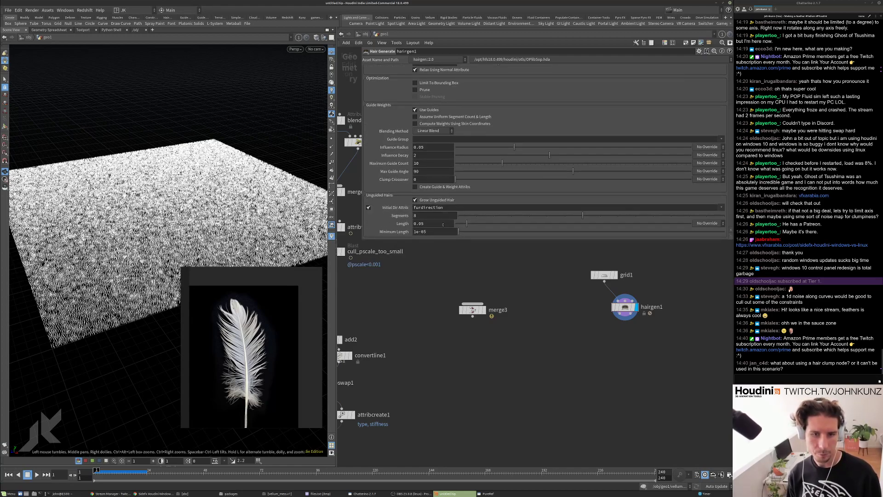
{"action": "key", "text": "Return"}
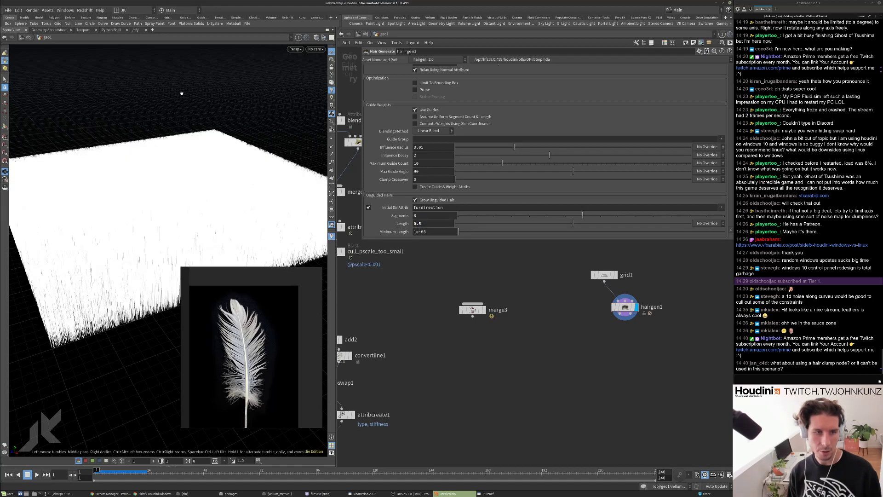
{"action": "scroll", "coordinate": [575, 276], "scroll_direction": "up", "scroll_amount": 3}
Search the node menu for a Hair Clump node.
{"action": "key", "text": "Tab"}
{"action": "type", "text": "c"}
{"action": "key", "text": "BackSpace"}
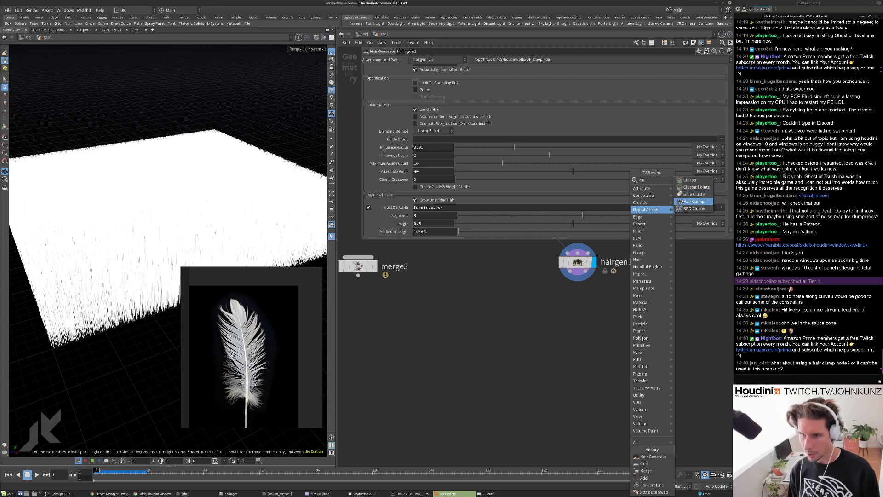
{"action": "key", "text": "Escape"}
Place a Hair Clump node below hairgen1 and wire both hair and guide outputs into it.
{"action": "left_click", "coordinate": [578, 307]}
{"action": "left_click_drag", "start_coordinate": [568, 297], "coordinate": [569, 272]}
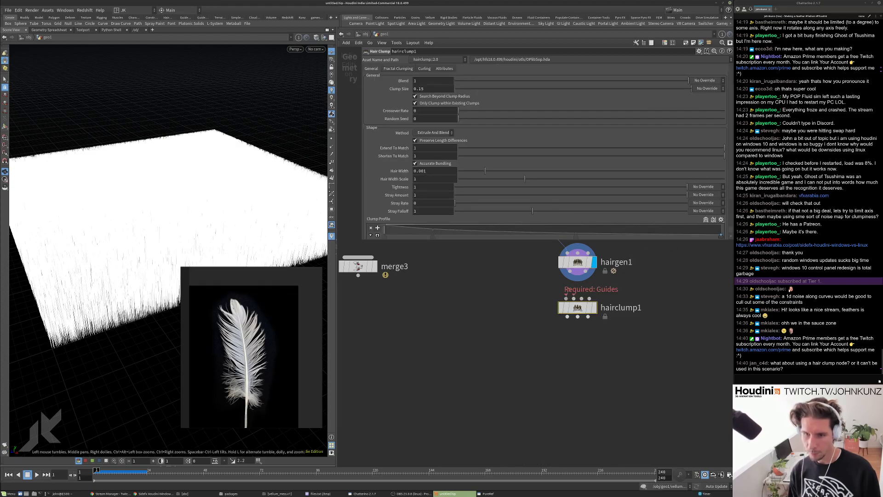
{"action": "key", "text": "r"}
{"action": "left_click_drag", "start_coordinate": [581, 310], "coordinate": [564, 315]}
{"action": "middle_click_drag", "start_coordinate": [578, 290], "coordinate": [569, 304]}
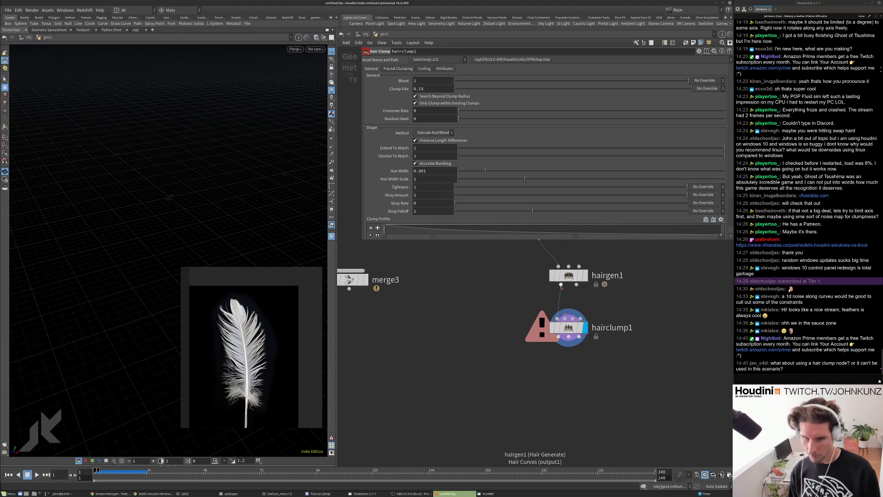
{"action": "left_click_drag", "start_coordinate": [576, 285], "coordinate": [569, 318]}
{"action": "left_click_drag", "start_coordinate": [244, 220], "coordinate": [197, 138]}
{"action": "scroll", "coordinate": [232, 251], "scroll_direction": "up", "scroll_amount": 5}
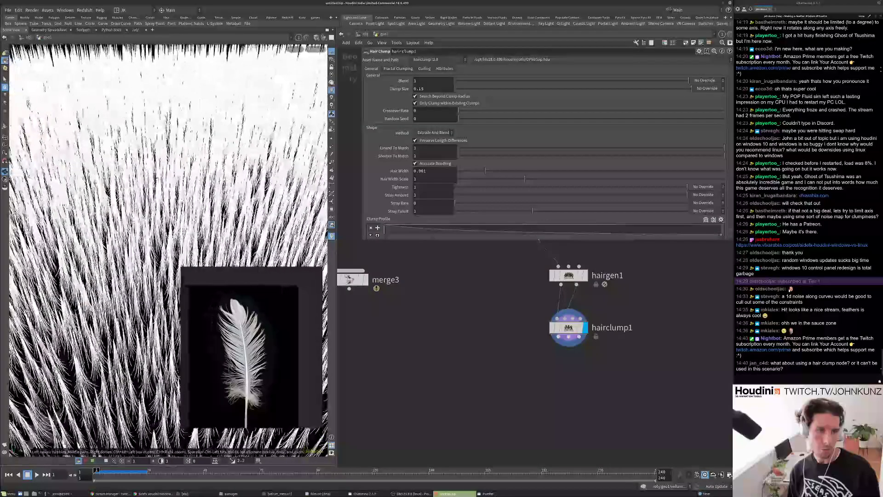
Set hairgen1's density to 255 and inspect the clumped hair.
{"action": "left_click", "coordinate": [568, 275]}
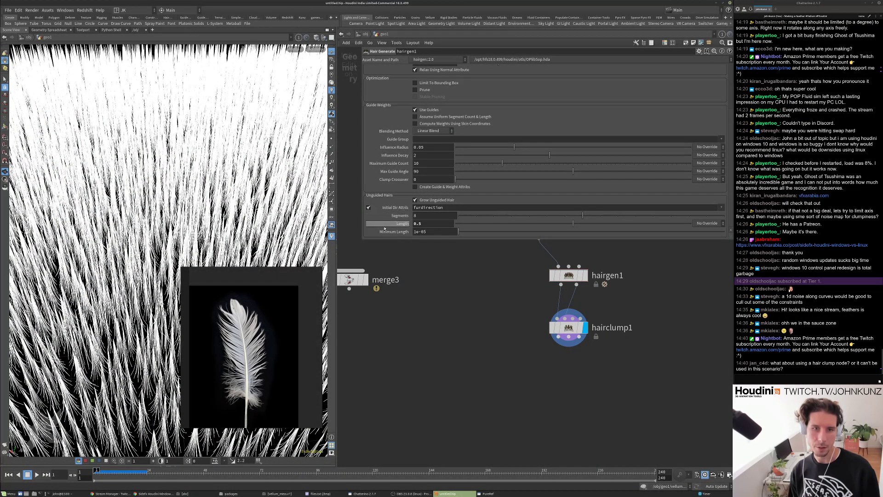
{"action": "scroll", "coordinate": [384, 227], "scroll_direction": "up", "scroll_amount": 5}
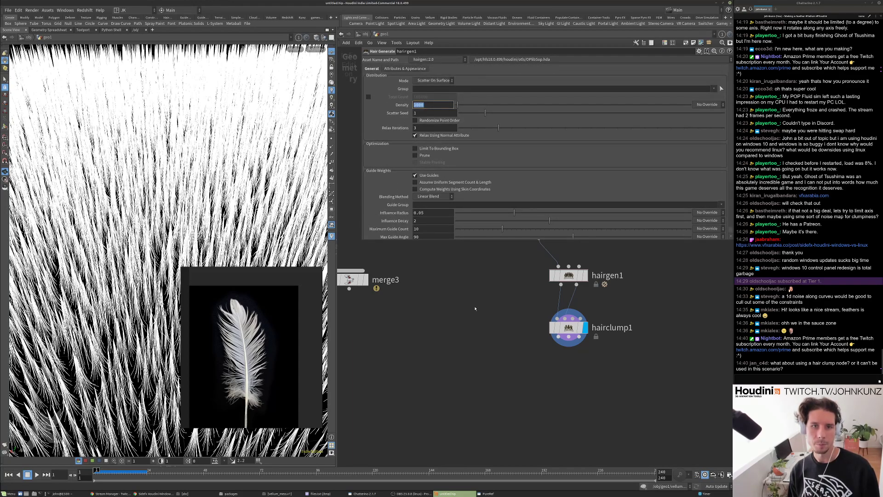
{"action": "key", "text": "Return"}
{"action": "key", "text": "h"}
{"action": "left_click_drag", "start_coordinate": [138, 230], "coordinate": [159, 355]}
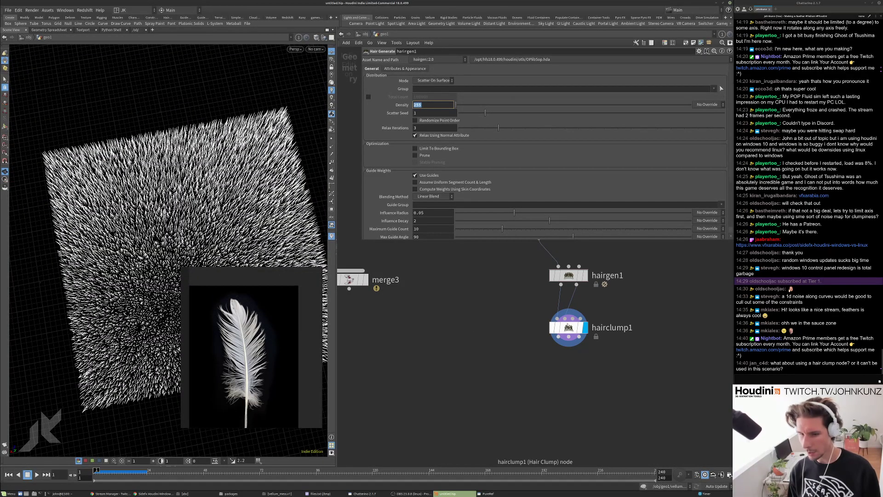
{"action": "left_click", "coordinate": [567, 325]}
{"action": "left_click_drag", "start_coordinate": [258, 207], "coordinate": [281, 108]}
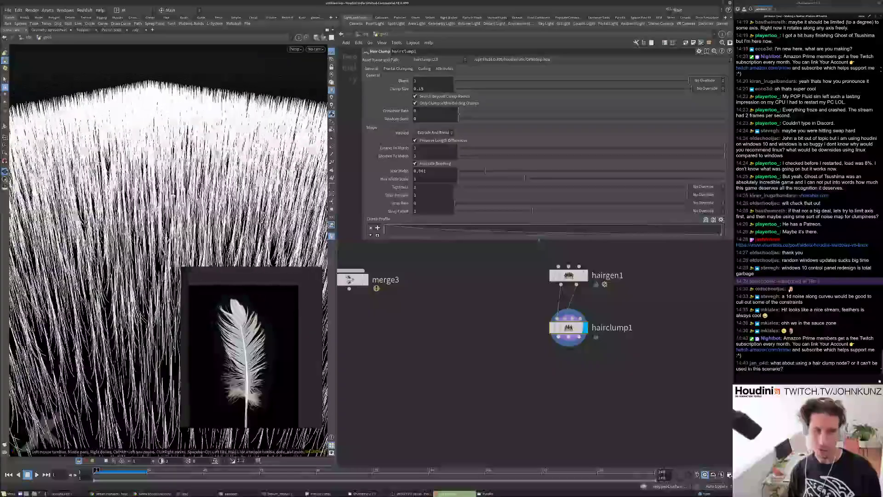
{"action": "scroll", "coordinate": [484, 347], "scroll_direction": "down", "scroll_amount": 3}
{"action": "middle_click_drag", "start_coordinate": [485, 346], "coordinate": [537, 339]}
{"action": "middle_click_drag", "start_coordinate": [632, 326], "coordinate": [648, 323]}
Feed hairclump1 into vellumhair1 and check the solver and vellum hair settings.
{"action": "left_click", "coordinate": [378, 302]}
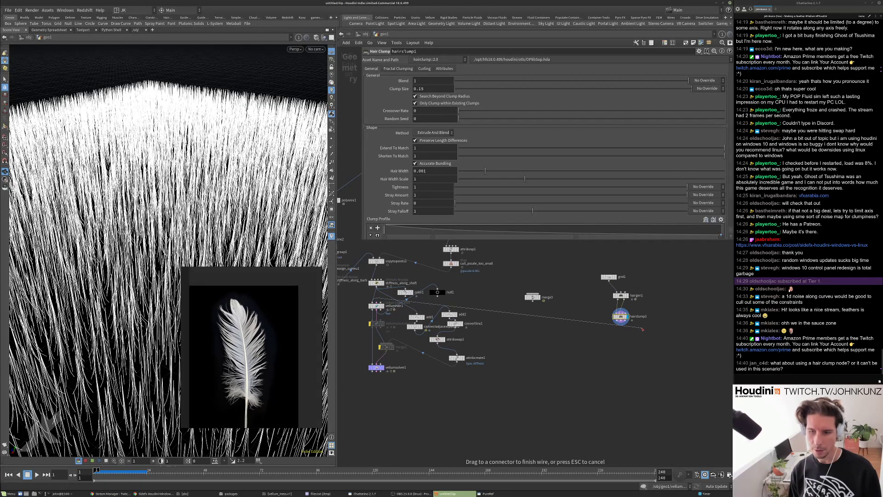
{"action": "left_click", "coordinate": [612, 326]}
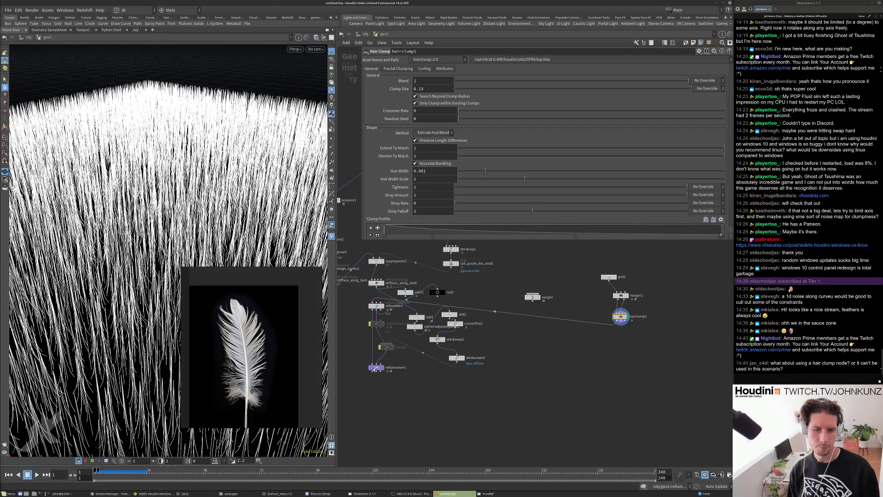
{"action": "left_click", "coordinate": [375, 367]}
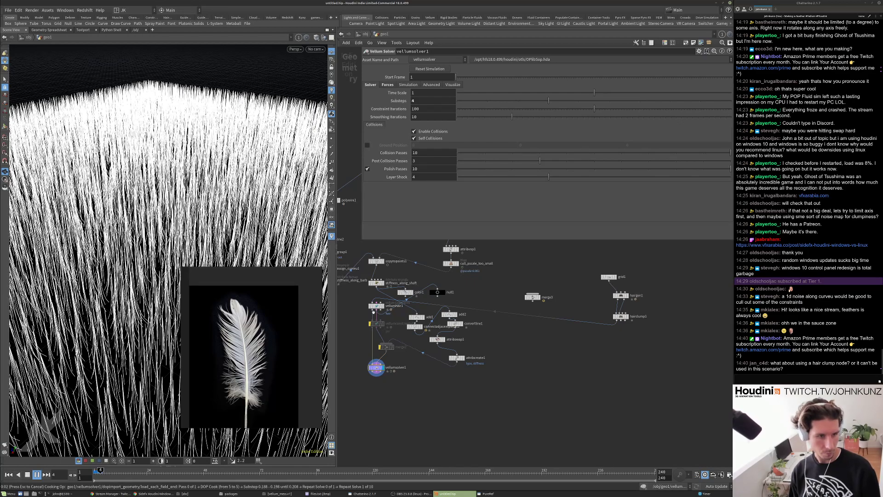
{"action": "scroll", "coordinate": [376, 313], "scroll_direction": "up", "scroll_amount": 5}
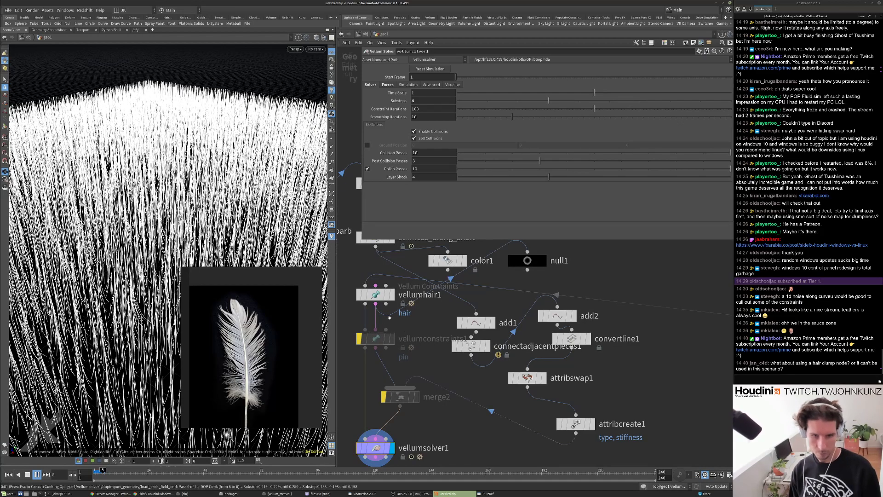
{"action": "left_click", "coordinate": [381, 300]}
{"action": "key", "text": "Escape"}
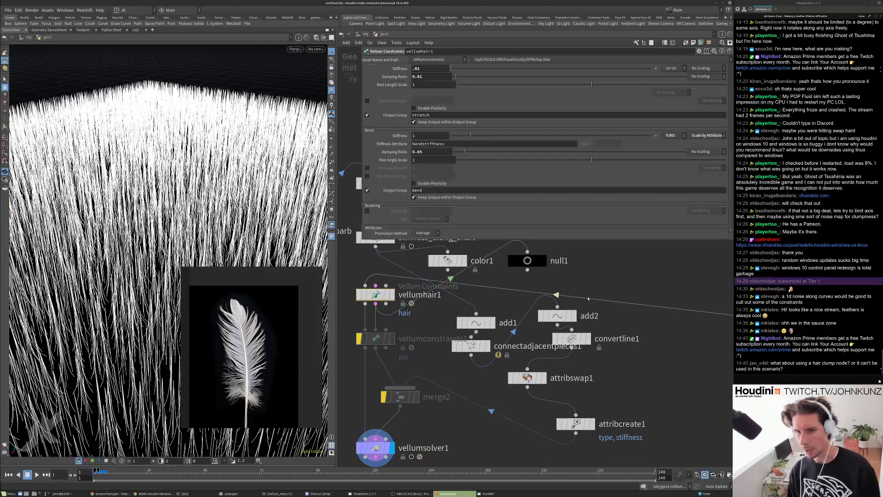
{"action": "scroll", "coordinate": [534, 307], "scroll_direction": "down", "scroll_amount": 5}
Change grid1's size to 1 and frame the resulting hair strip.
{"action": "left_click_drag", "start_coordinate": [673, 281], "coordinate": [673, 282]}
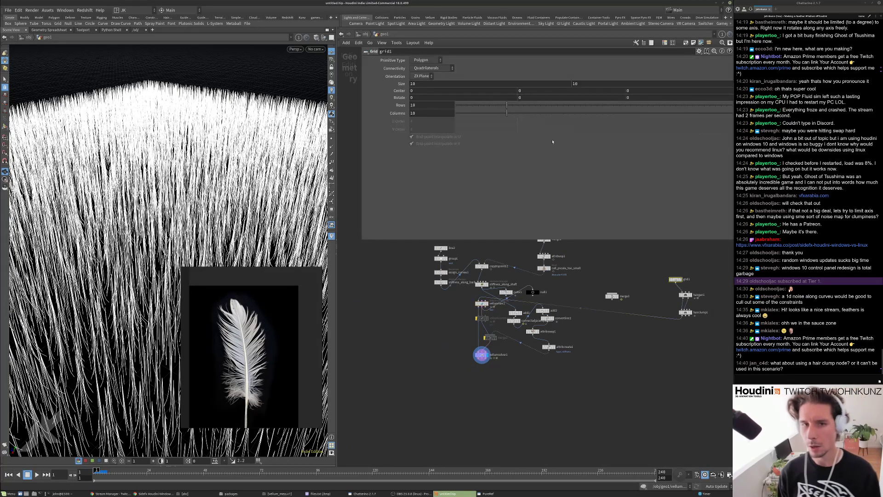
{"action": "double_click", "coordinate": [468, 84]}
{"action": "type", "text": "2"}
{"action": "key", "text": "Return"}
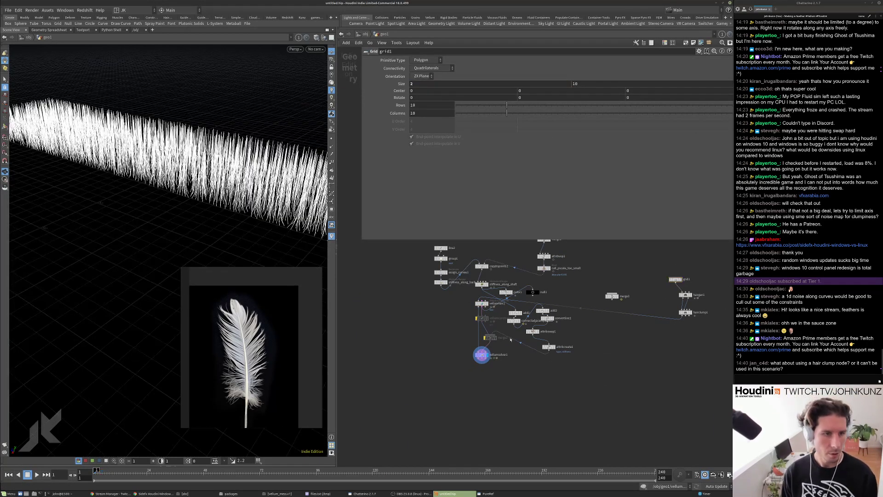
{"action": "double_click", "coordinate": [422, 84]}
{"action": "type", "text": "1"}
{"action": "key", "text": "Return"}
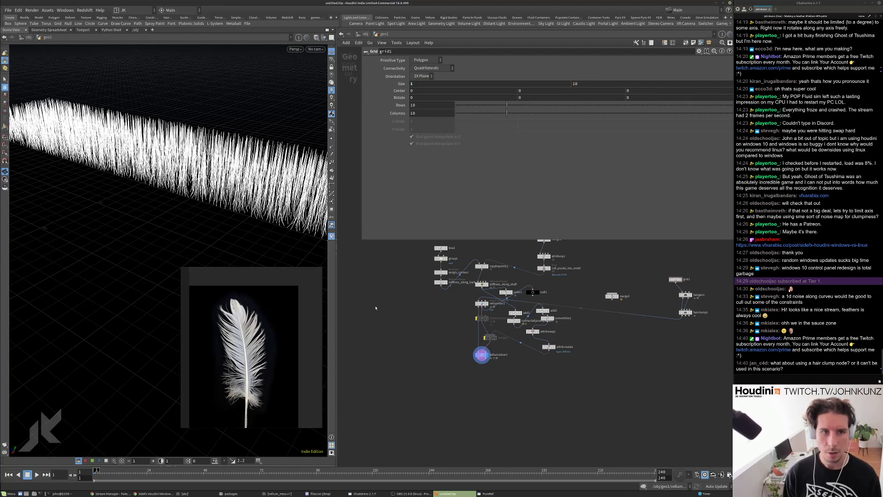
{"action": "key", "text": "g"}
{"action": "mouse_move", "coordinate": [182, 198]}
{"action": "left_mouse_down"}
{"action": "mouse_move", "coordinate": [256, 156]}
{"action": "mouse_move", "coordinate": [185, 172]}
{"action": "mouse_move", "coordinate": [168, 198]}
{"action": "left_mouse_up"}
{"action": "right_click_drag", "start_coordinate": [168, 198], "coordinate": [238, 156]}
{"action": "left_click_drag", "start_coordinate": [237, 155], "coordinate": [239, 175]}
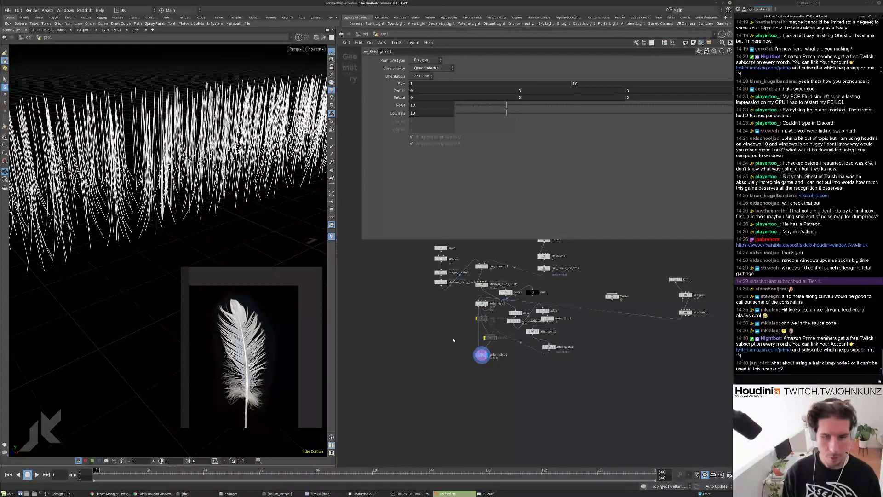
{"action": "scroll", "coordinate": [468, 302], "scroll_direction": "up", "scroll_amount": 5}
{"action": "scroll", "coordinate": [486, 325], "scroll_direction": "up", "scroll_amount": 1}
Set vellumhair1's bend stiffness scaling to No Scaling and replay the sim from frame 1.
{"action": "left_click", "coordinate": [492, 303]}
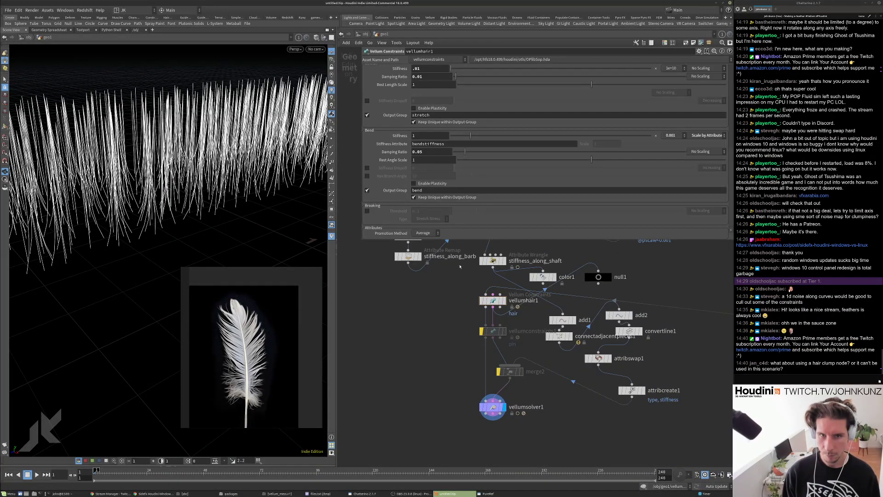
{"action": "left_click", "coordinate": [703, 135]}
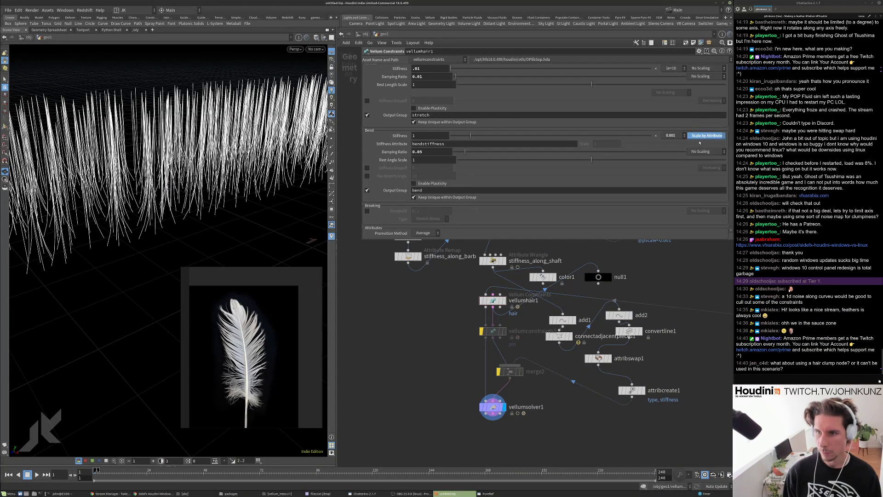
{"action": "left_click", "coordinate": [700, 143]}
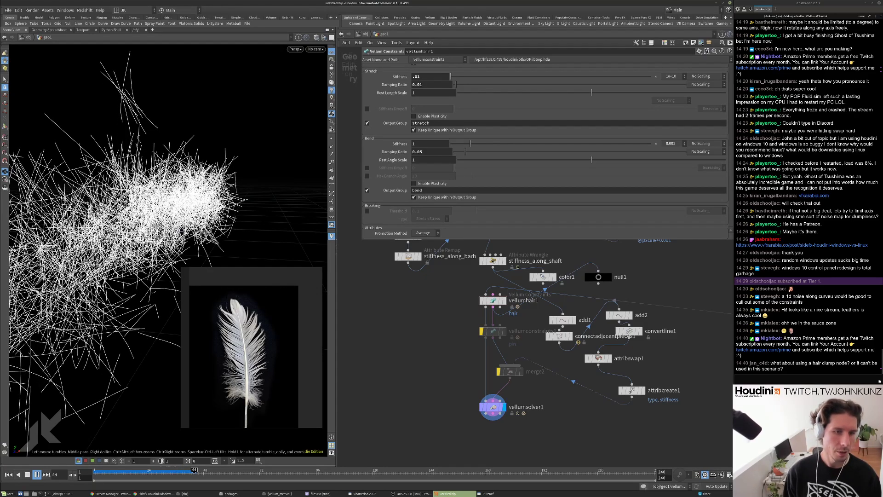
{"action": "key", "text": "ctrl+Up"}
Wire stiffness_along_shaft into vellumhair1's first input and view the feather.
{"action": "left_click_drag", "start_coordinate": [184, 230], "coordinate": [152, 207]}
{"action": "middle_click_drag", "start_coordinate": [433, 302], "coordinate": [421, 321]}
{"action": "left_click_drag", "start_coordinate": [474, 315], "coordinate": [482, 288]}
{"action": "left_click_drag", "start_coordinate": [251, 201], "coordinate": [233, 166]}
{"action": "scroll", "coordinate": [233, 166], "scroll_direction": "up", "scroll_amount": 5}
Move hairclump1 and connect hairgen1's Skin output into its second input.
{"action": "scroll", "coordinate": [206, 183], "scroll_direction": "up", "scroll_amount": 5}
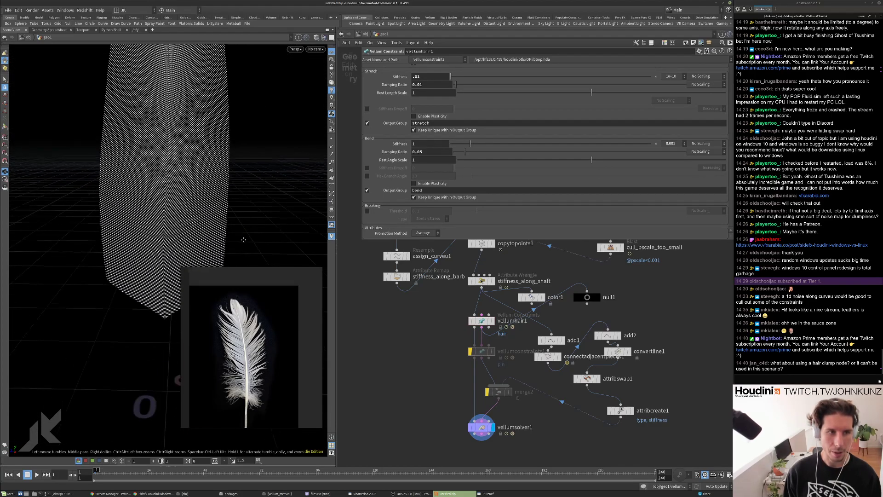
{"action": "left_click_drag", "start_coordinate": [207, 191], "coordinate": [217, 223]}
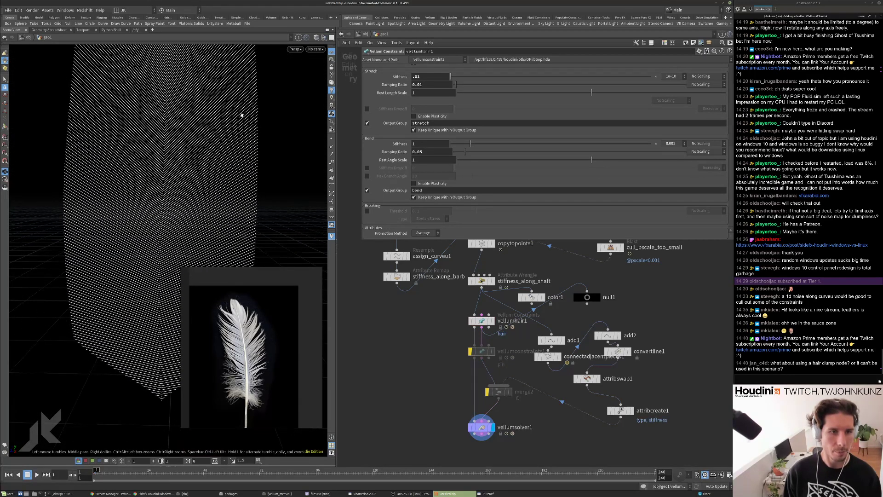
{"action": "left_click_drag", "start_coordinate": [253, 116], "coordinate": [233, 154]}
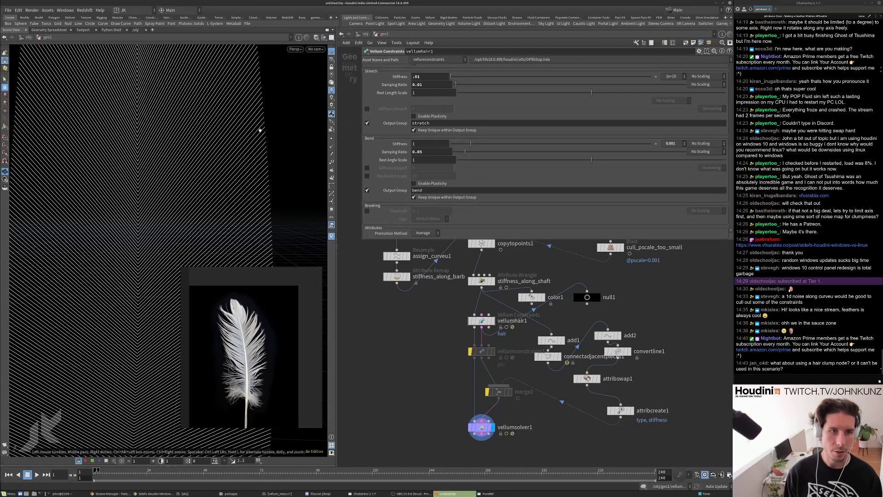
{"action": "left_click_drag", "start_coordinate": [254, 188], "coordinate": [249, 152]}
{"action": "scroll", "coordinate": [456, 354], "scroll_direction": "down", "scroll_amount": 4}
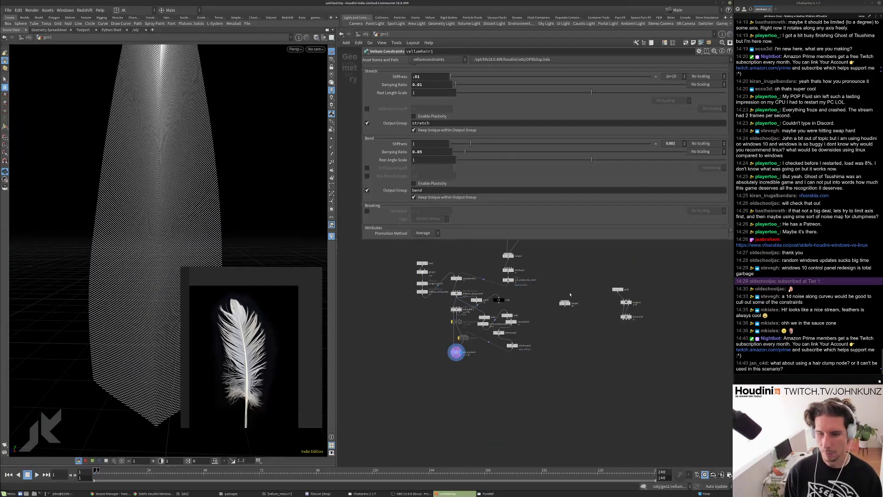
{"action": "scroll", "coordinate": [653, 337], "scroll_direction": "up", "scroll_amount": 3}
{"action": "left_click_drag", "start_coordinate": [674, 332], "coordinate": [500, 353]}
{"action": "scroll", "coordinate": [649, 319], "scroll_direction": "up", "scroll_amount": 2}
{"action": "left_click", "coordinate": [644, 317]}
Place hairclump1 between copytopoints1 and stiffness_along_shaft, then select copytopoints1.
{"action": "key", "text": "h"}
{"action": "scroll", "coordinate": [574, 376], "scroll_direction": "up", "scroll_amount": 3}
{"action": "left_click_drag", "start_coordinate": [615, 367], "coordinate": [494, 319]}
{"action": "middle_click_drag", "start_coordinate": [446, 304], "coordinate": [509, 344]}
{"action": "left_click_drag", "start_coordinate": [558, 358], "coordinate": [453, 344]}
{"action": "scroll", "coordinate": [429, 324], "scroll_direction": "up", "scroll_amount": 2}
{"action": "left_click", "coordinate": [422, 320]}
Wire polywire1's curves into hairclump1 and set hairclump1's display flag.
{"action": "scroll", "coordinate": [442, 321], "scroll_direction": "down", "scroll_amount": 2}
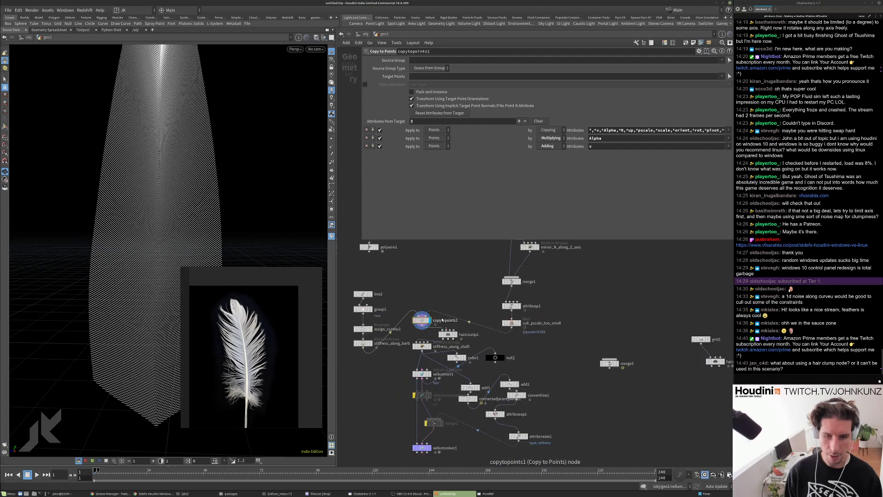
{"action": "middle_click_drag", "start_coordinate": [442, 321], "coordinate": [486, 362]}
{"action": "scroll", "coordinate": [428, 329], "scroll_direction": "up", "scroll_amount": 2}
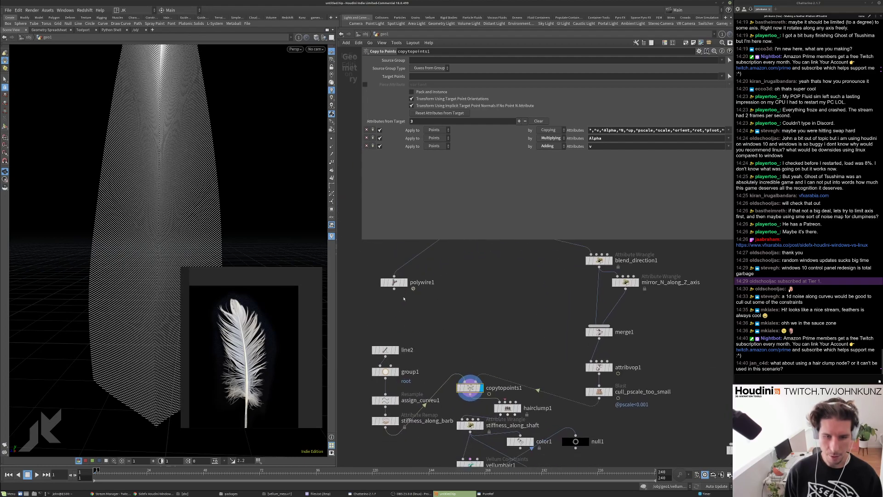
{"action": "left_click", "coordinate": [475, 382]}
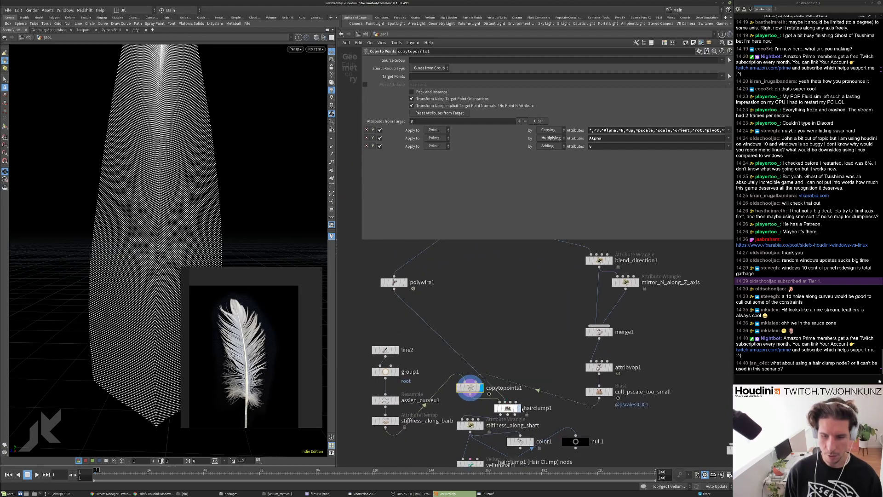
{"action": "left_click", "coordinate": [518, 408]}
{"action": "left_click", "coordinate": [514, 409]}
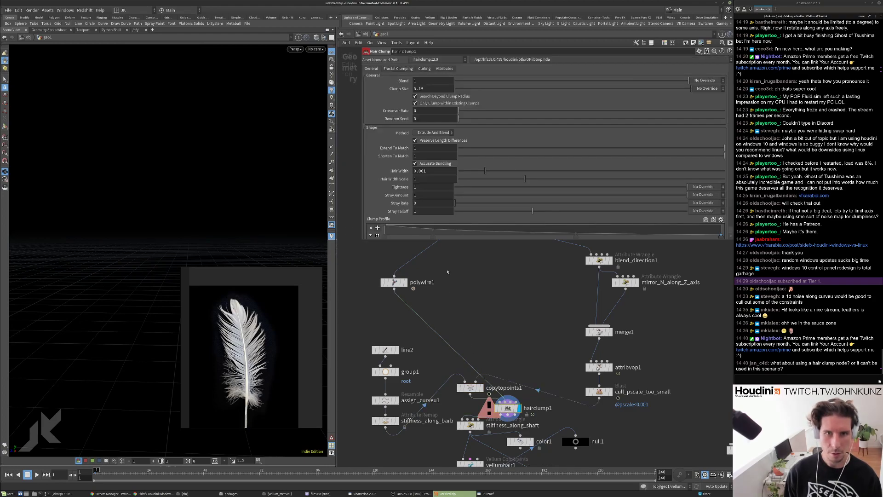
Move the erroring hairclump1 node back beneath hairgen1.
{"action": "scroll", "coordinate": [511, 407], "scroll_direction": "up", "scroll_amount": 2}
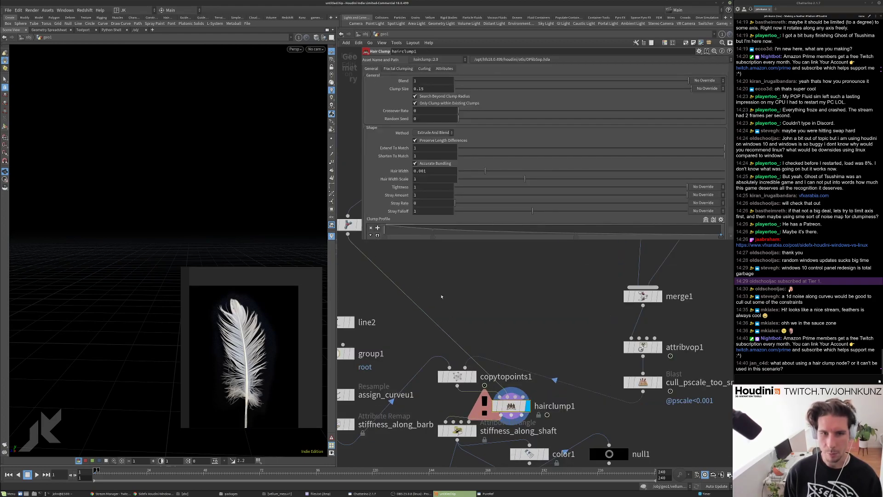
{"action": "scroll", "coordinate": [444, 301], "scroll_direction": "down", "scroll_amount": 3}
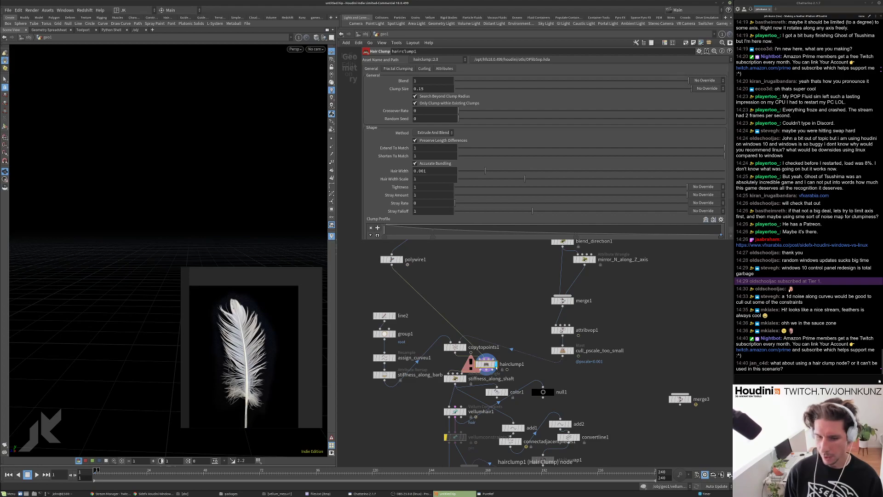
{"action": "scroll", "coordinate": [502, 370], "scroll_direction": "down", "scroll_amount": 4}
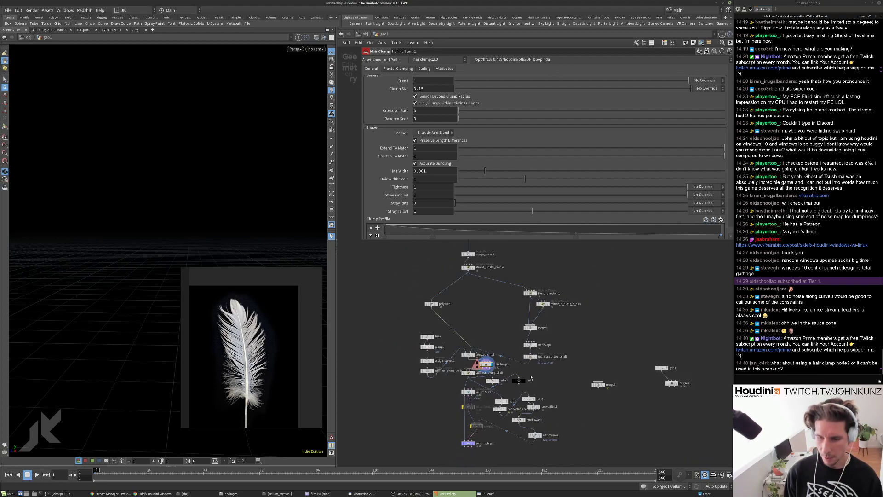
{"action": "scroll", "coordinate": [615, 358], "scroll_direction": "up", "scroll_amount": 4}
{"action": "scroll", "coordinate": [501, 368], "scroll_direction": "down", "scroll_amount": 3}
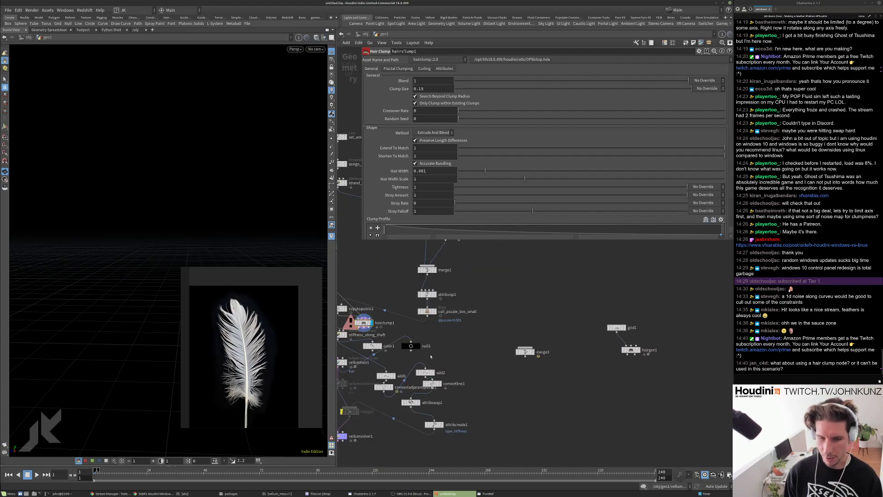
{"action": "left_click_drag", "start_coordinate": [364, 322], "coordinate": [628, 375]}
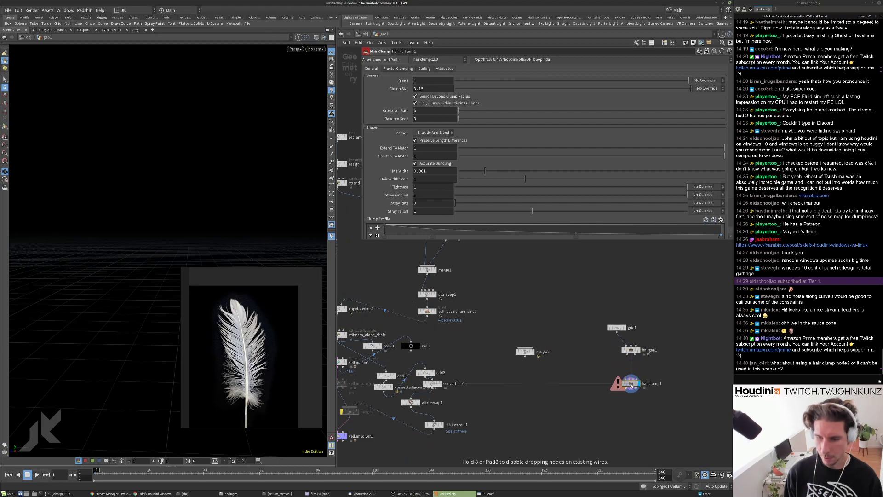
{"action": "scroll", "coordinate": [639, 347], "scroll_direction": "up", "scroll_amount": 3}
Display hairgen1, add null2 below it and make a wired null3 copy.
{"action": "left_click", "coordinate": [639, 348]}
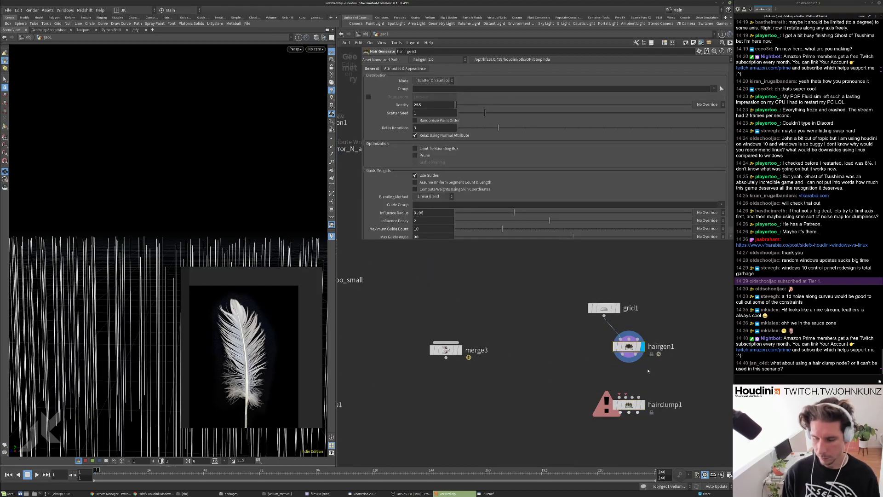
{"action": "key", "text": "Tab"}
{"action": "type", "text": "null"}
{"action": "key", "text": "Return"}
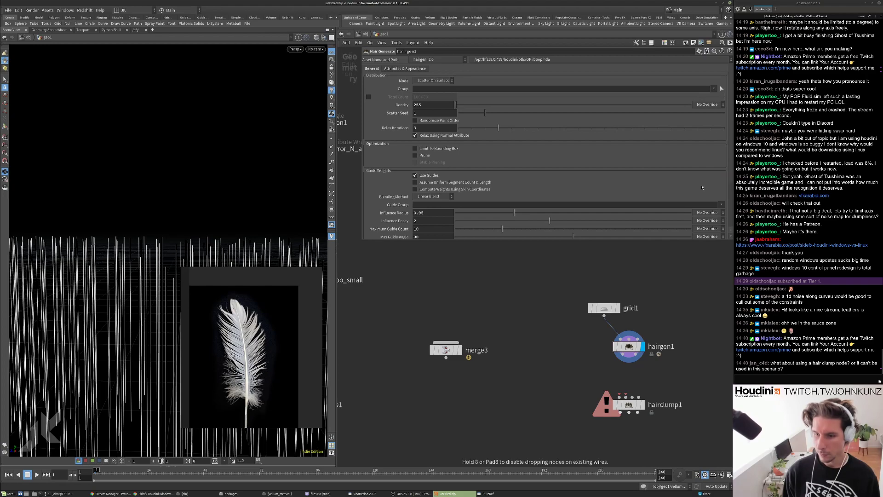
{"action": "left_click", "coordinate": [666, 365]}
{"action": "left_click_drag", "start_coordinate": [673, 371], "coordinate": [615, 377], "text": "alt"}
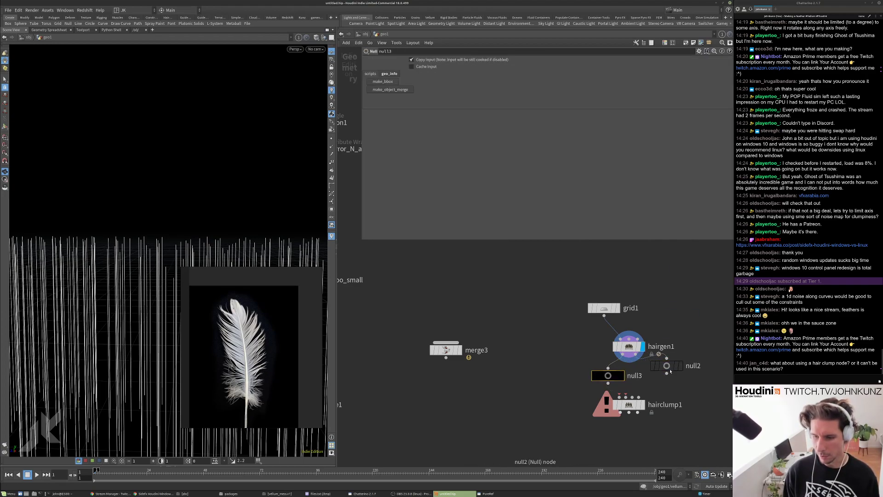
Check the point and primitive counts on null2 and null3.
{"action": "middle_click_drag", "start_coordinate": [689, 343], "coordinate": [482, 347]}
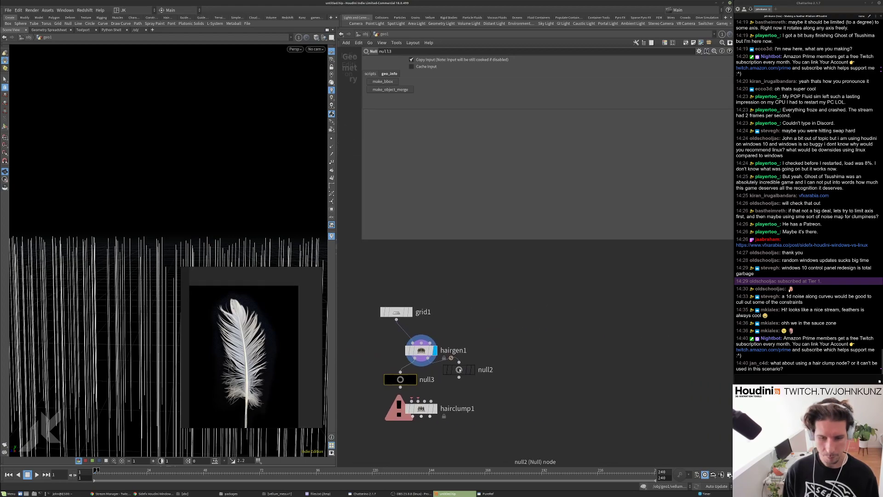
{"action": "middle_click", "coordinate": [460, 370]}
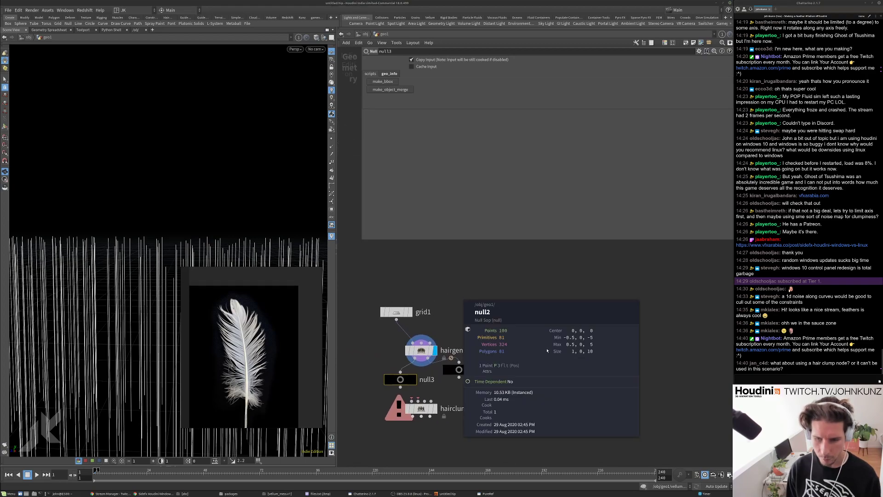
{"action": "middle_click", "coordinate": [401, 379]}
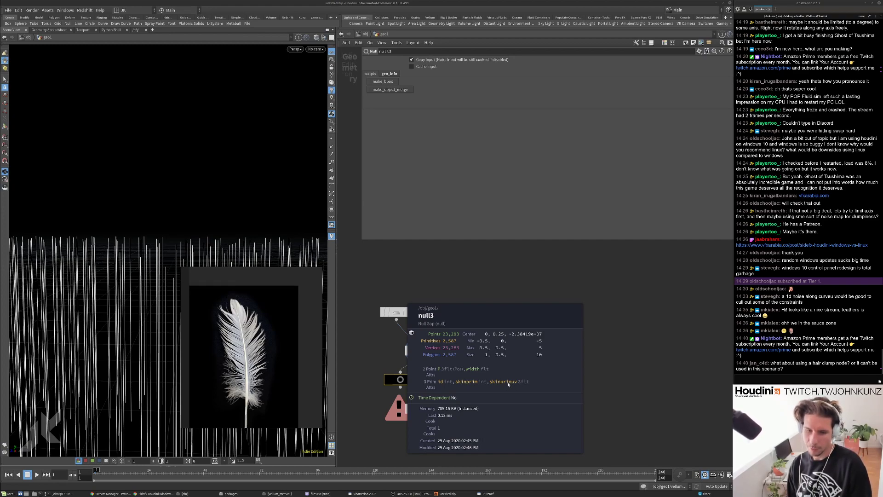
Display vellumsolver1's feather simulation again, play it and return to frame 1.
{"action": "scroll", "coordinate": [520, 399], "scroll_direction": "down", "scroll_amount": 4}
{"action": "middle_click_drag", "start_coordinate": [377, 402], "coordinate": [548, 398]}
{"action": "scroll", "coordinate": [547, 398], "scroll_direction": "down", "scroll_amount": 6}
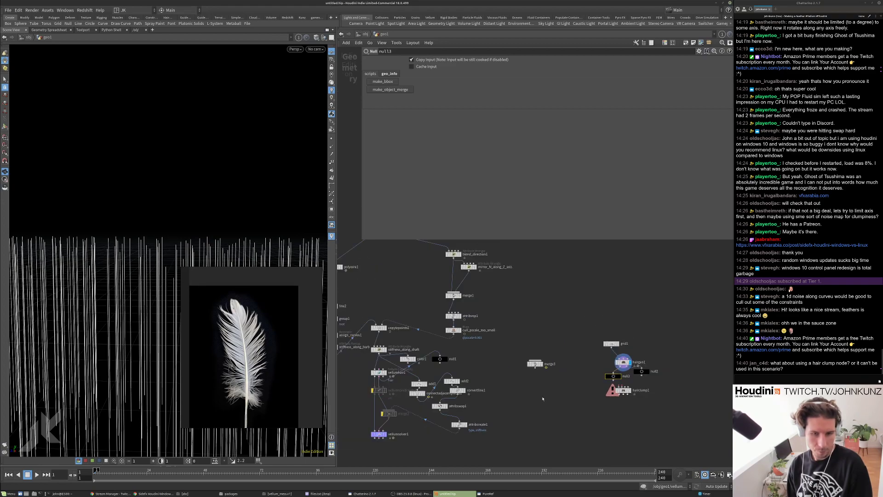
{"action": "scroll", "coordinate": [431, 348], "scroll_direction": "up", "scroll_amount": 3}
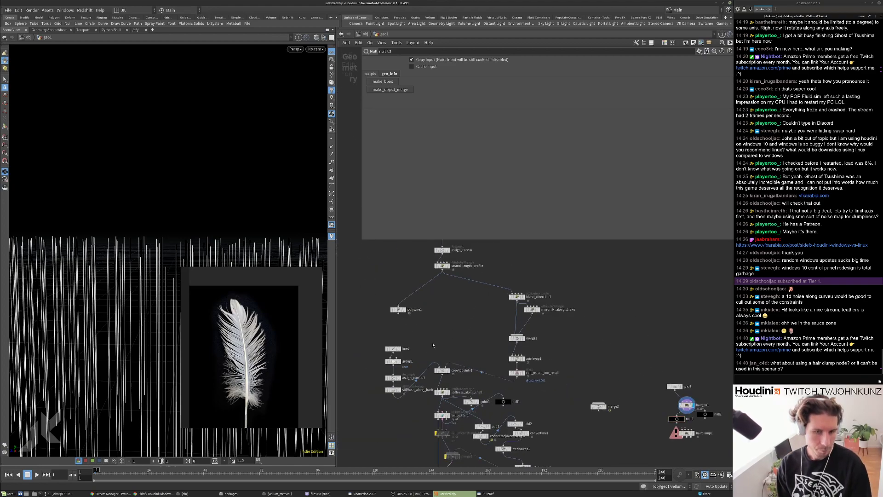
{"action": "middle_click_drag", "start_coordinate": [433, 344], "coordinate": [440, 330]}
{"action": "scroll", "coordinate": [440, 330], "scroll_direction": "down", "scroll_amount": 2}
{"action": "scroll", "coordinate": [438, 385], "scroll_direction": "up", "scroll_amount": 4}
{"action": "middle_click_drag", "start_coordinate": [438, 386], "coordinate": [443, 348]}
{"action": "scroll", "coordinate": [443, 350], "scroll_direction": "down", "scroll_amount": 3}
{"action": "scroll", "coordinate": [491, 388], "scroll_direction": "up", "scroll_amount": 3}
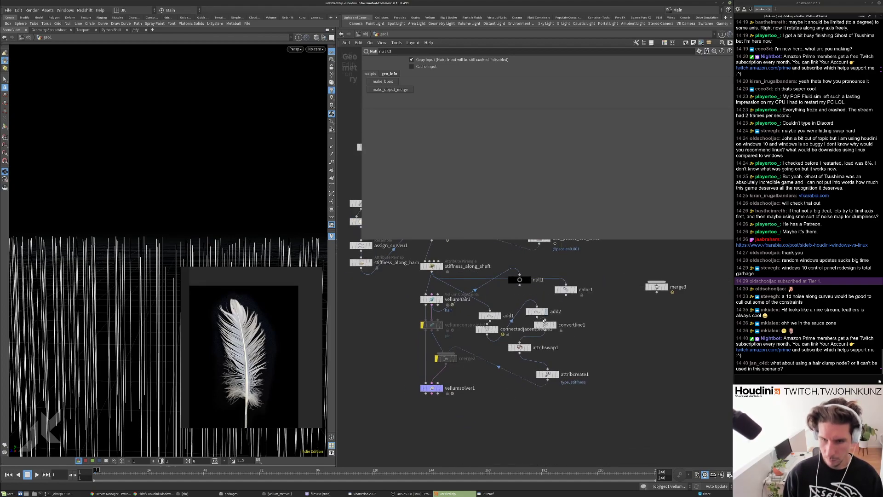
{"action": "left_click", "coordinate": [444, 388]}
{"action": "key", "text": "Up"}
{"action": "key", "text": "ctrl+Up"}
On vellumhair1, scale bend stiffness by the bendstiffness attribute.
{"action": "scroll", "coordinate": [400, 296], "scroll_direction": "up", "scroll_amount": 3}
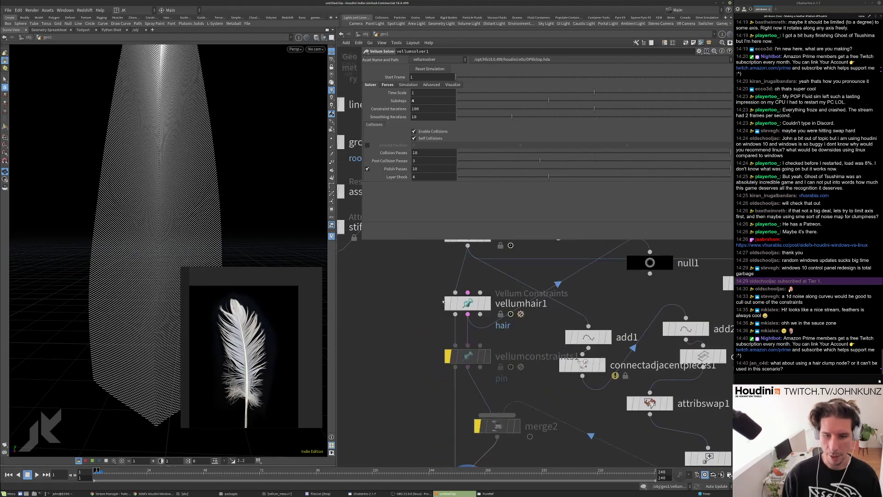
{"action": "left_click", "coordinate": [468, 303]}
{"action": "left_click", "coordinate": [705, 143]}
{"action": "left_click", "coordinate": [706, 151]}
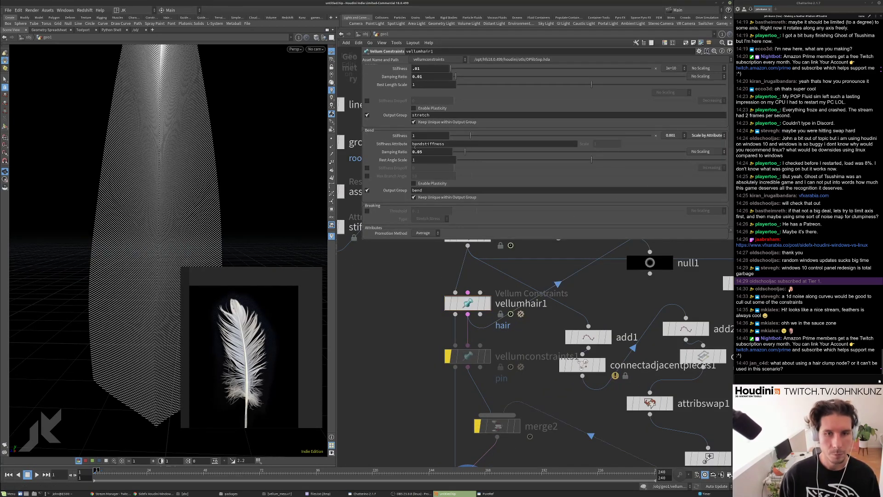
Reset the bend damping ratio to its default value.
{"action": "right_click", "coordinate": [431, 155]}
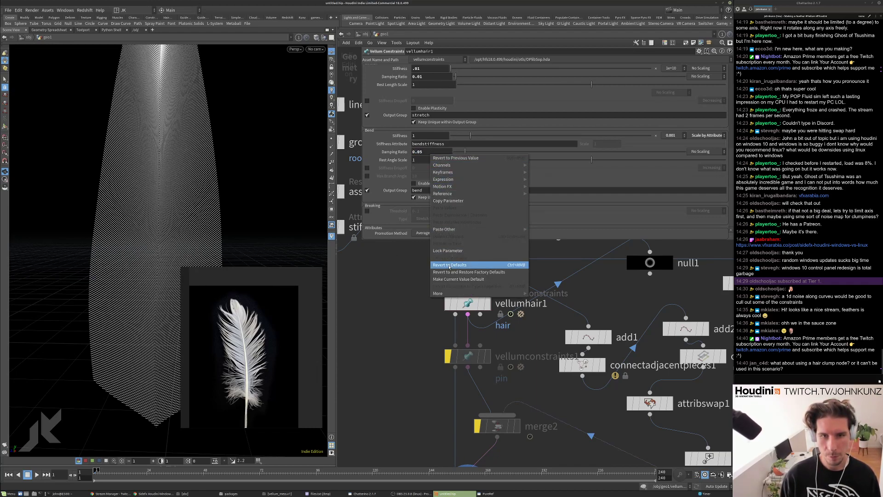
{"action": "left_click", "coordinate": [449, 265]}
{"action": "scroll", "coordinate": [427, 120], "scroll_direction": "up", "scroll_amount": 2}
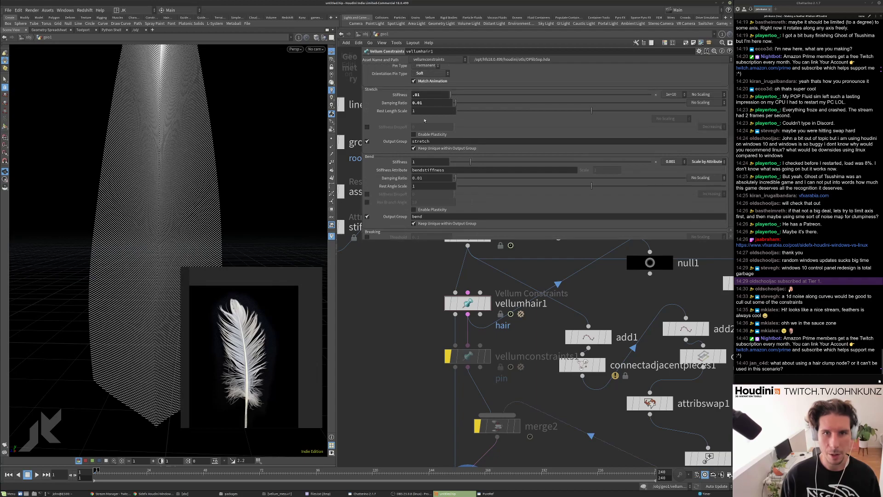
{"action": "right_click", "coordinate": [427, 103]}
{"action": "left_click", "coordinate": [385, 254]}
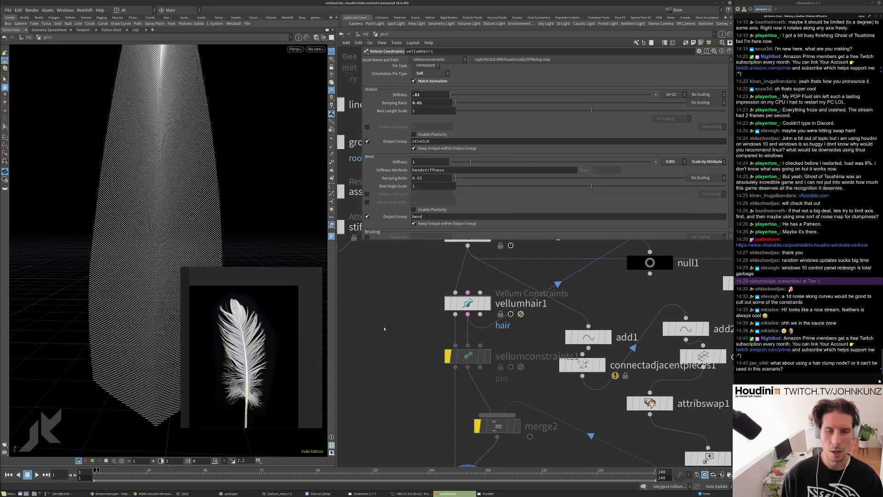
{"action": "scroll", "coordinate": [428, 120], "scroll_direction": "up", "scroll_amount": 3}
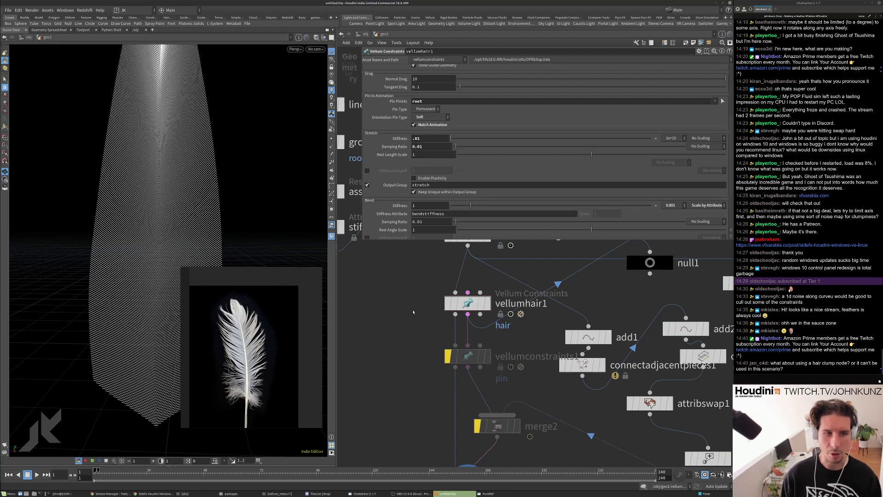
Play the feather simulation, then stop and rewind to the first frame.
{"action": "key", "text": "Up"}
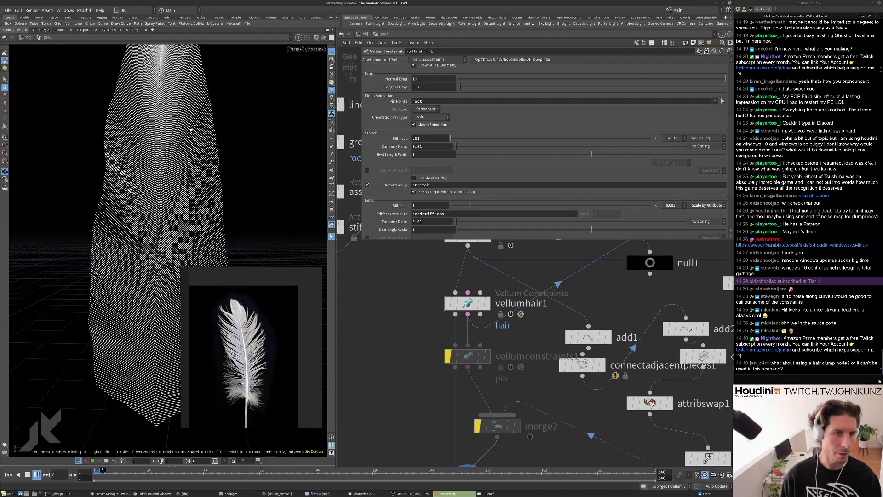
{"action": "key", "text": "Up"}
{"action": "key", "text": "Up"}
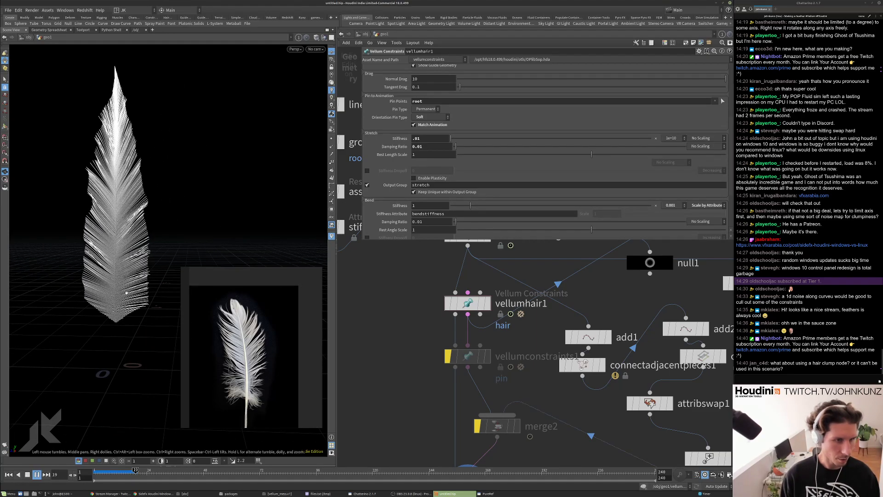
{"action": "key", "text": "Up"}
{"action": "scroll", "coordinate": [394, 204], "scroll_direction": "down", "scroll_amount": 4}
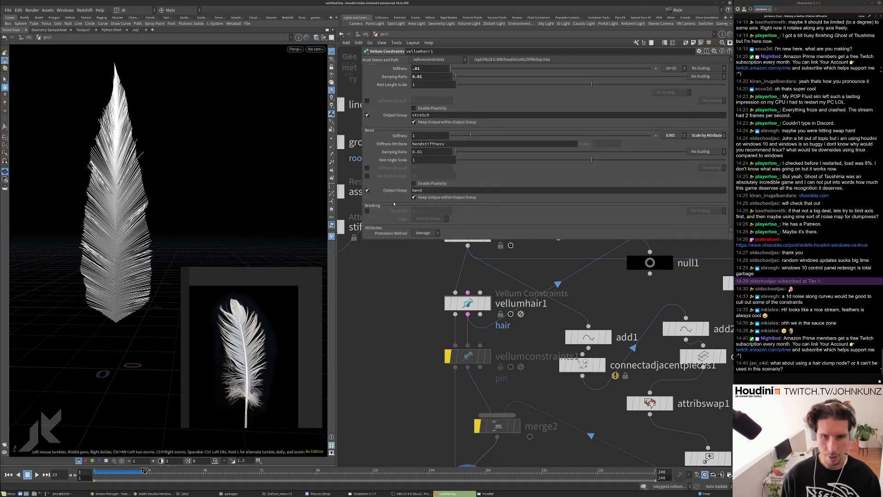
{"action": "key", "text": "ctrl+Up"}
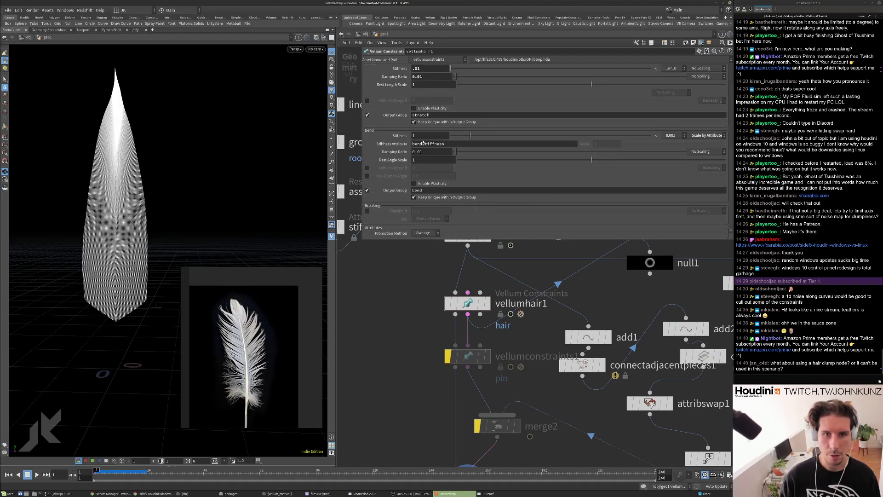
Set bend stiffness to .25 and replay the simulation with softer barbs.
{"action": "left_click", "coordinate": [422, 137]}
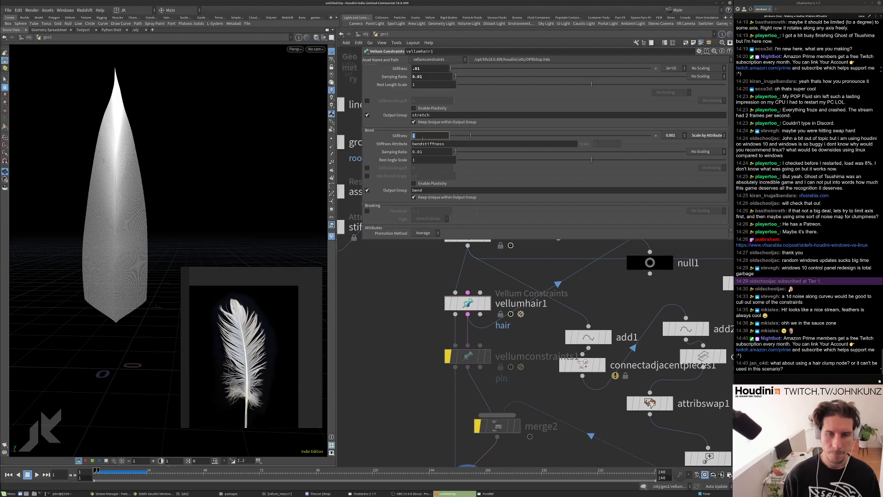
{"action": "type", "text": ".25"}
{"action": "key", "text": "Return"}
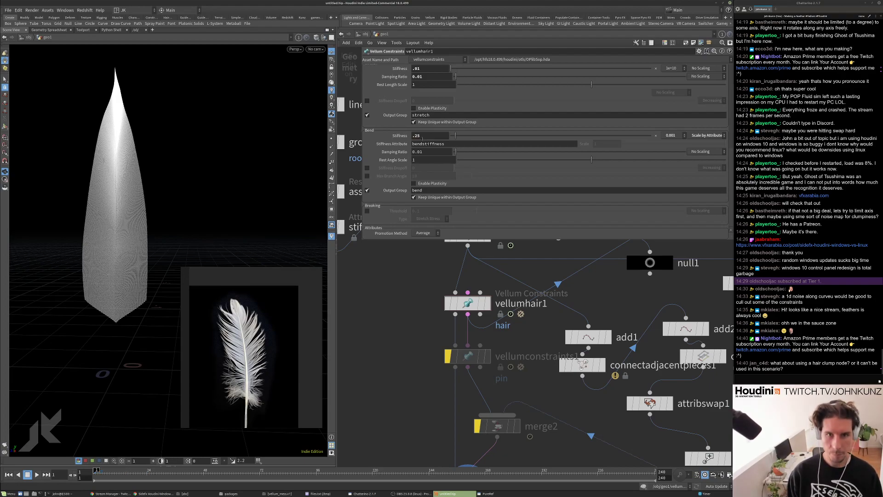
{"action": "key", "text": "Up"}
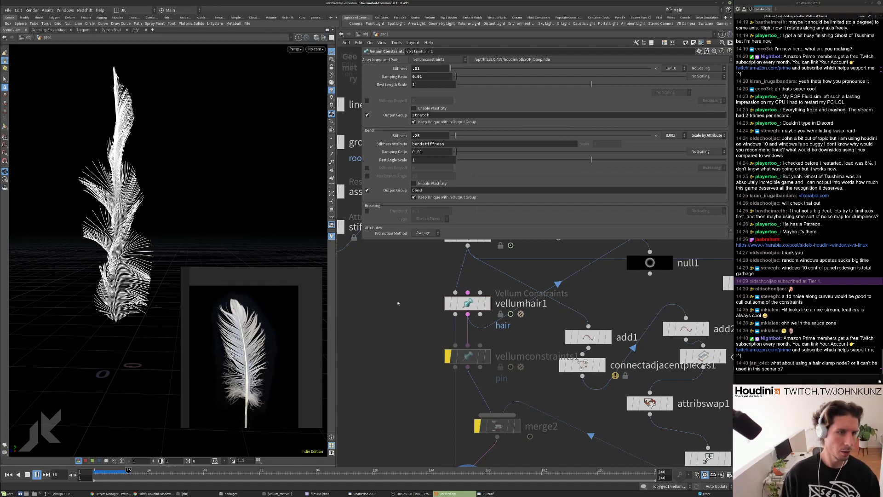
{"action": "key", "text": "ctrl+Up"}
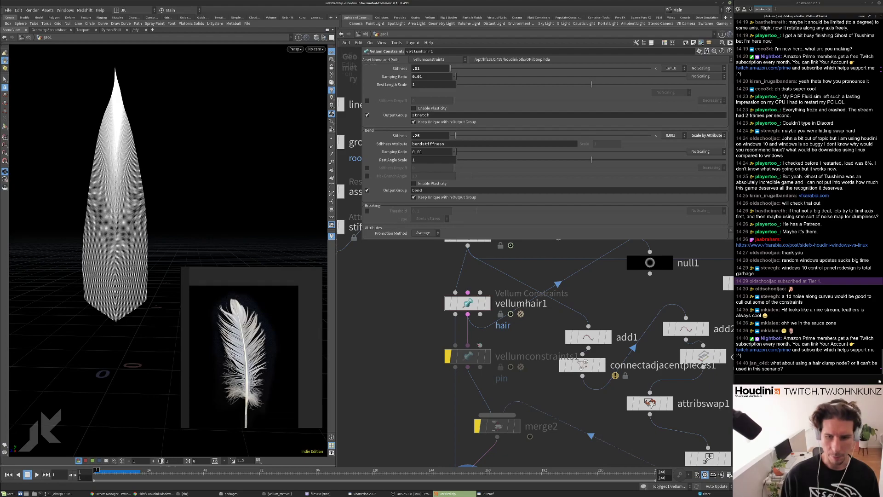
Dive into vellumsolver1's forces network.
{"action": "scroll", "coordinate": [467, 308], "scroll_direction": "down", "scroll_amount": 5}
{"action": "scroll", "coordinate": [464, 379], "scroll_direction": "up", "scroll_amount": 3}
{"action": "double_click", "coordinate": [466, 389]}
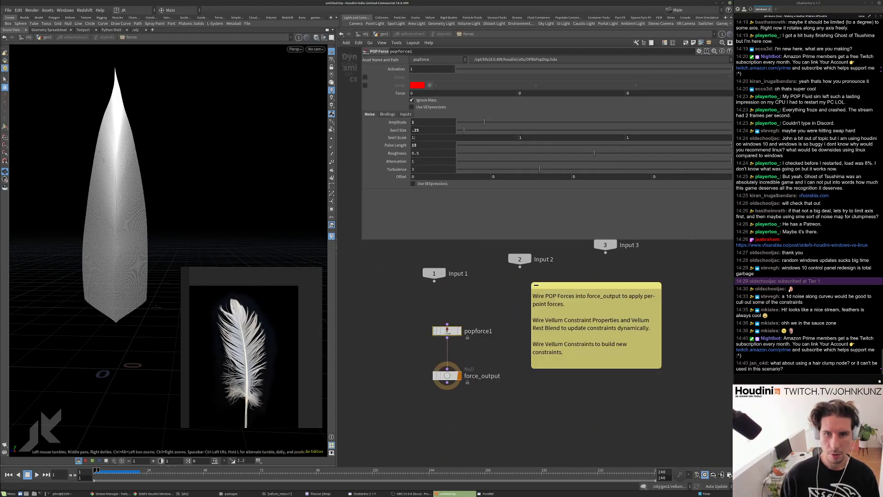
Set popforce1's middle Swirl Scale to 5, then play and stop the simulation.
{"action": "left_click", "coordinate": [570, 136]}
{"action": "type", "text": "5"}
{"action": "key", "text": "Return"}
{"action": "key", "text": "Up"}
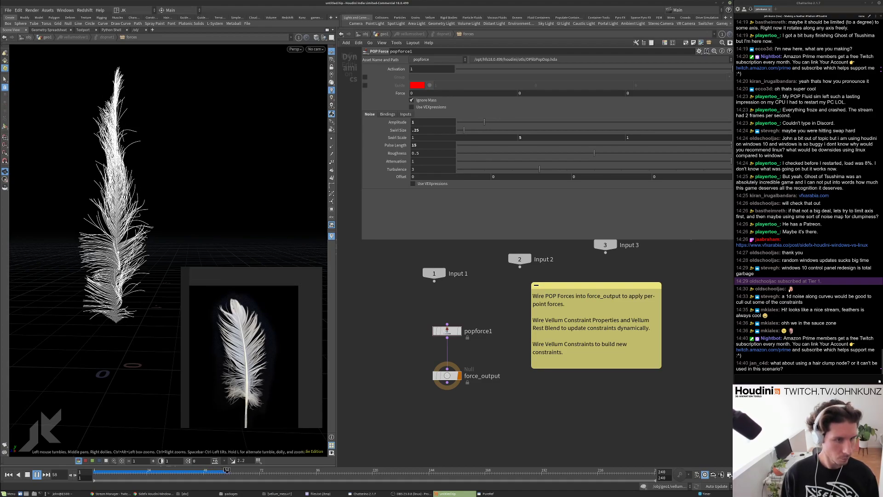
{"action": "key", "text": "Down"}
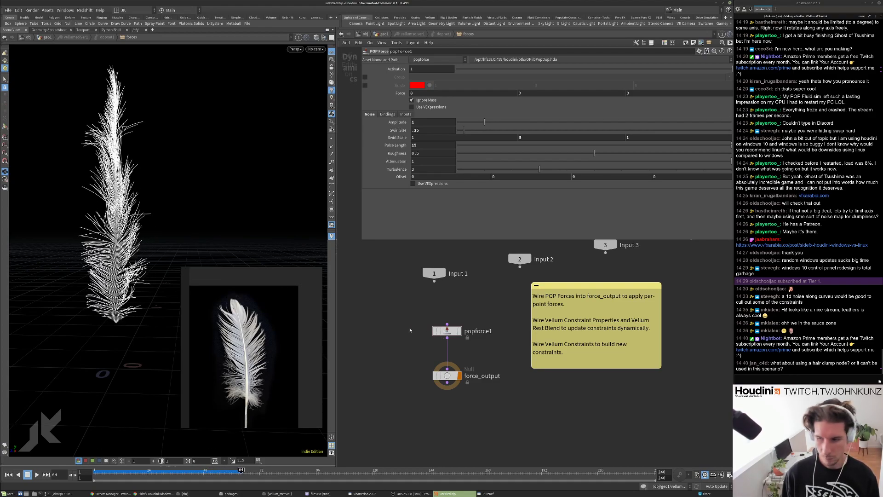
Return to the feather geometry network, rewind, and view vellumhair1's parameters.
{"action": "key", "text": "u"}
{"action": "key", "text": "u"}
{"action": "key", "text": "u"}
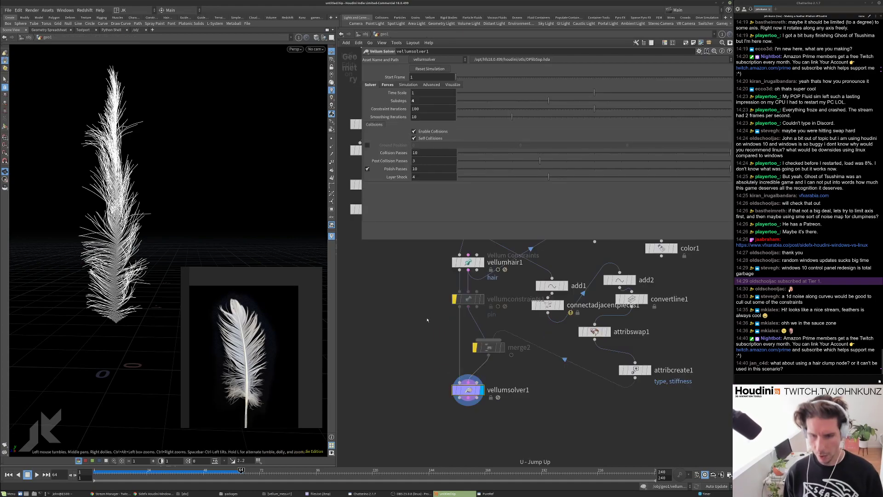
{"action": "key", "text": "ctrl+Up"}
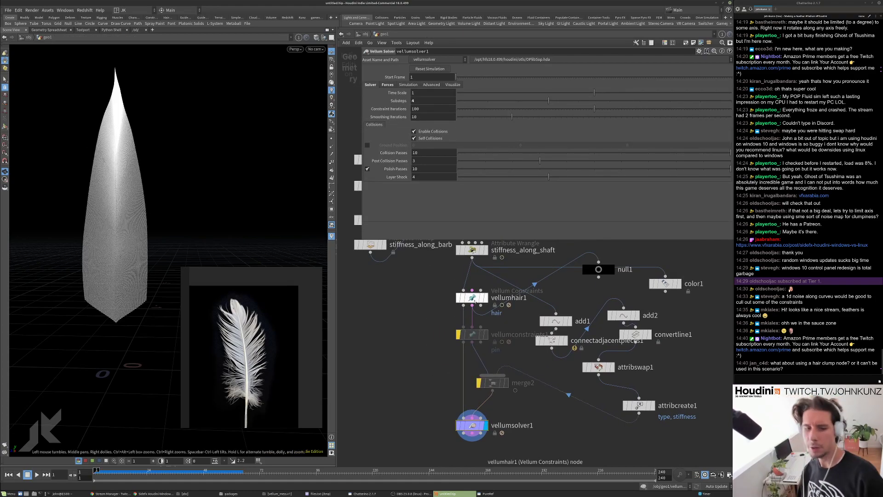
{"action": "left_click", "coordinate": [471, 296]}
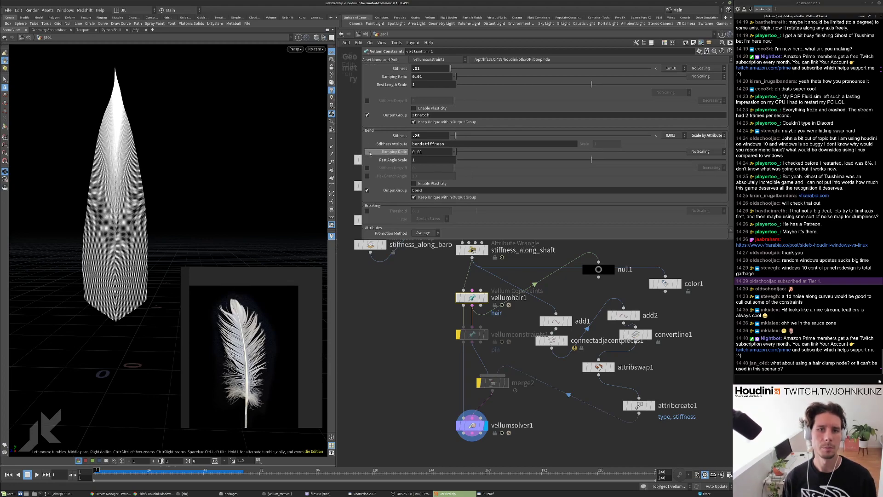
{"action": "scroll", "coordinate": [389, 169], "scroll_direction": "up", "scroll_amount": 2}
{"action": "scroll", "coordinate": [389, 168], "scroll_direction": "down", "scroll_amount": 2}
{"action": "middle_click_drag", "start_coordinate": [488, 252], "coordinate": [501, 289]}
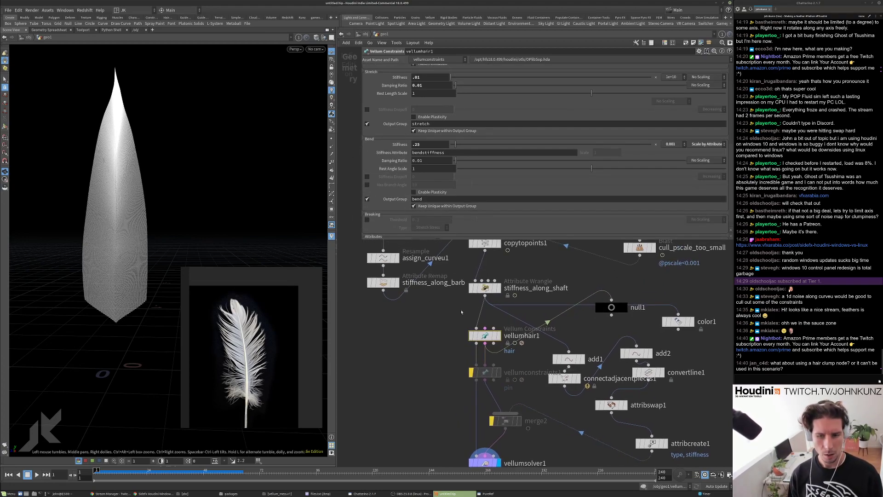
Inspect stiffness_along_shaft's attributes and visualise bendstiffness on the feather.
{"action": "left_click", "coordinate": [496, 288]}
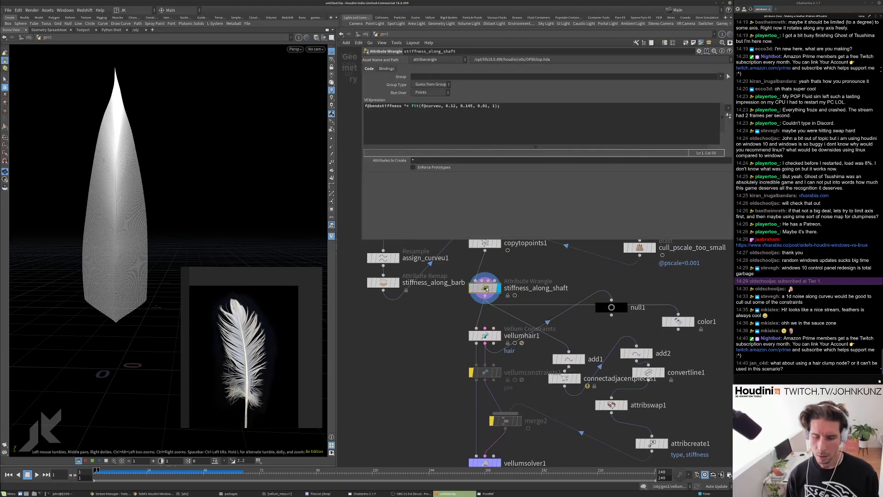
{"action": "middle_click", "coordinate": [492, 283]}
{"action": "left_click", "coordinate": [529, 260]}
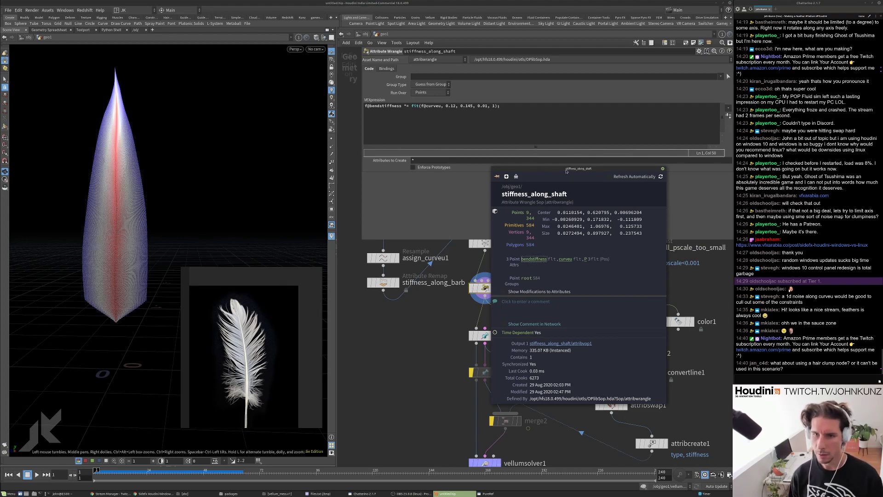
{"action": "left_click_drag", "start_coordinate": [567, 170], "coordinate": [614, 175]}
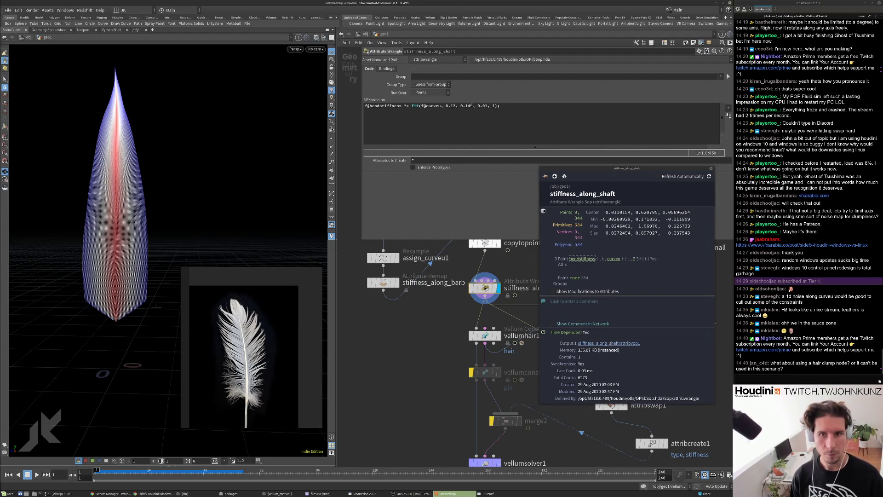
Change the wrangle's fit() upper bound for curveu from 0.145 to 0.6.
{"action": "left_click", "coordinate": [473, 106]}
{"action": "type", "text": "4"}
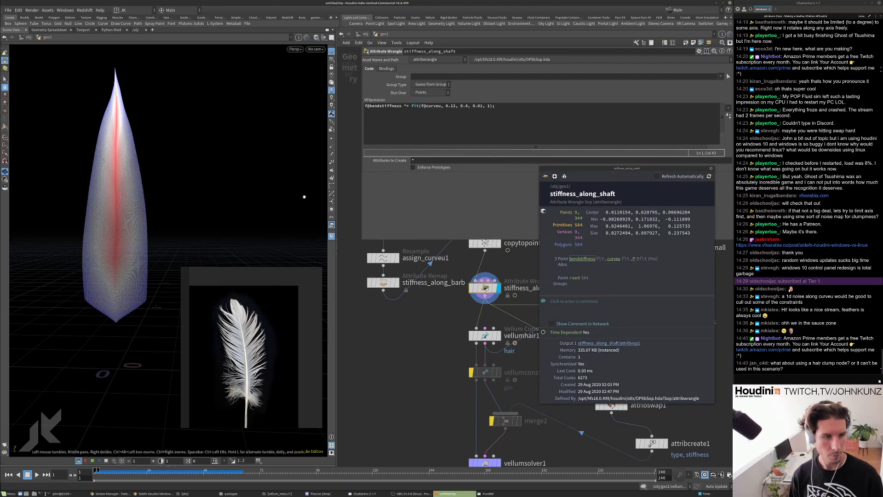
{"action": "double_click", "coordinate": [467, 106]}
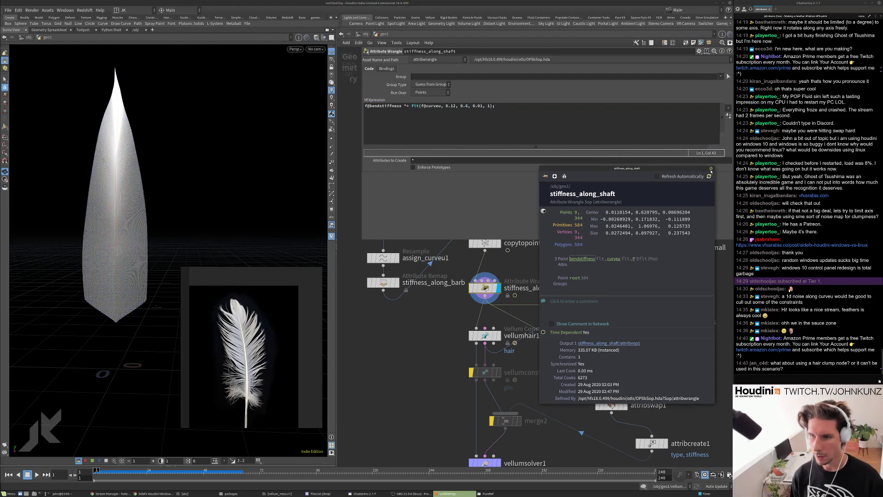
{"action": "middle_click_drag", "start_coordinate": [459, 380], "coordinate": [448, 316]}
{"action": "left_click", "coordinate": [473, 399]}
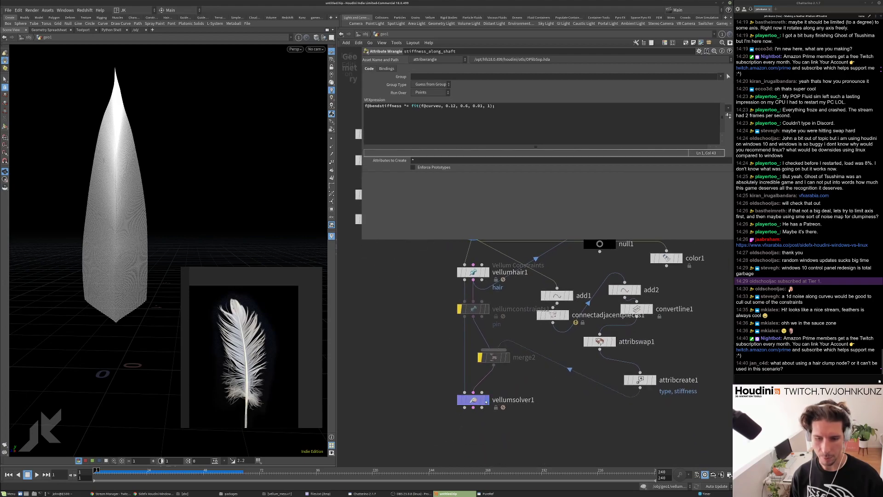
Replay with the new stiffness ramp, then set bend stiffness to .85 and replay.
{"action": "key", "text": "Up"}
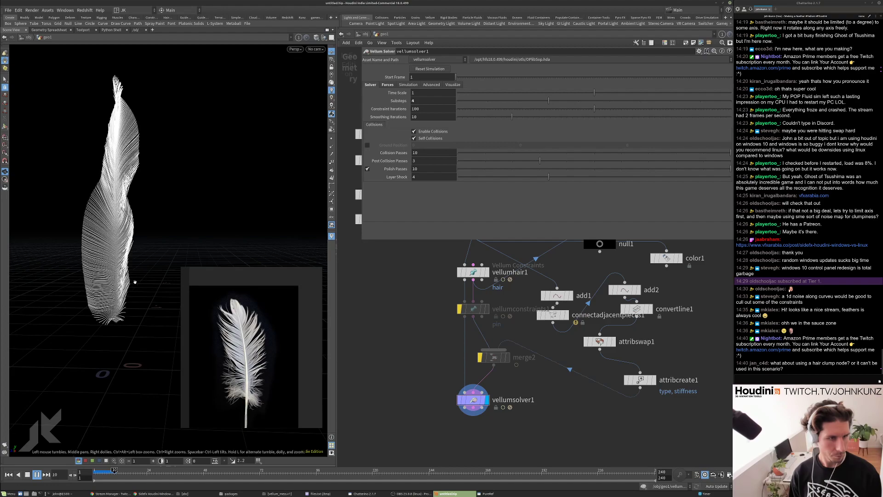
{"action": "key", "text": "ctrl+Up"}
{"action": "key", "text": "Up"}
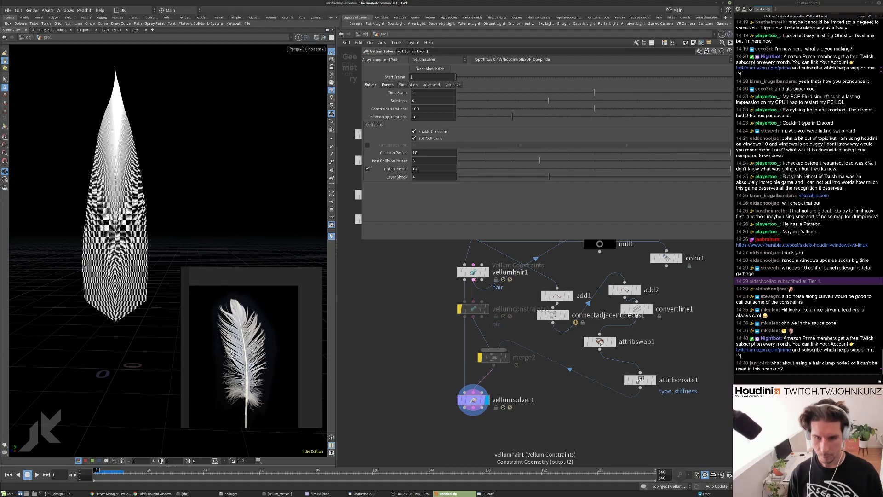
{"action": "key", "text": "Up"}
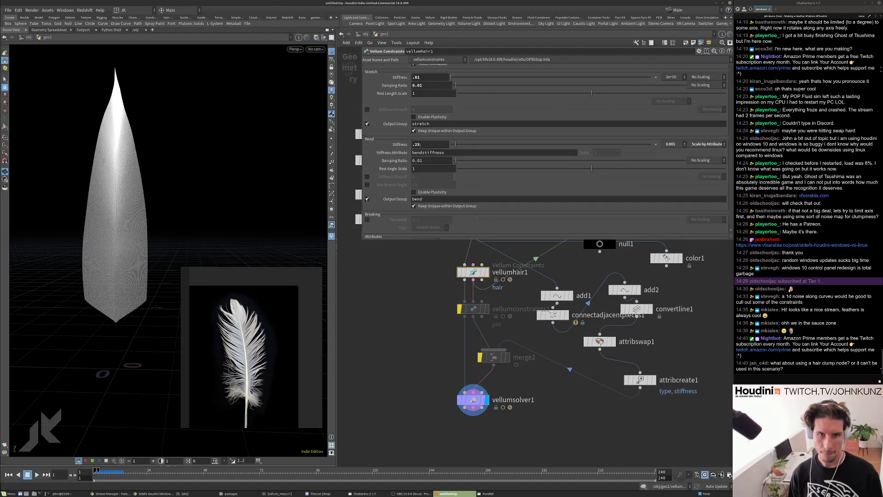
{"action": "type", "text": ".85"}
{"action": "key", "text": "Return"}
{"action": "key", "text": "Up"}
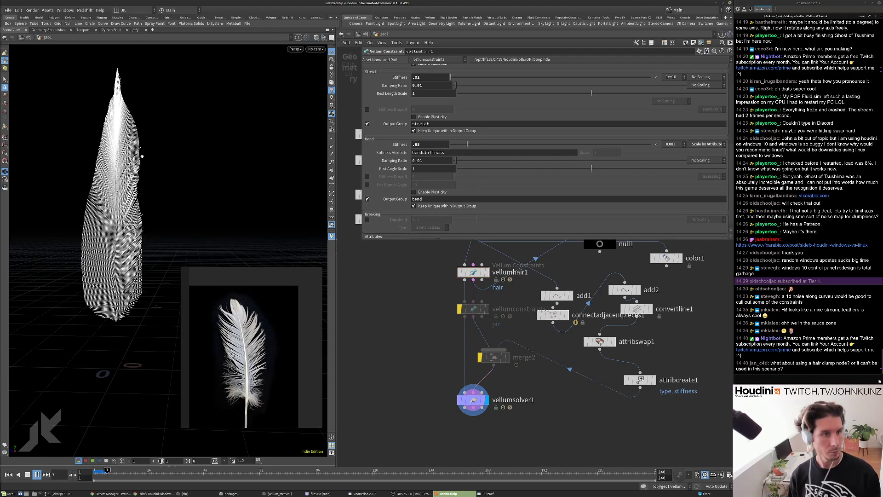
{"action": "key", "text": "ctrl+Up"}
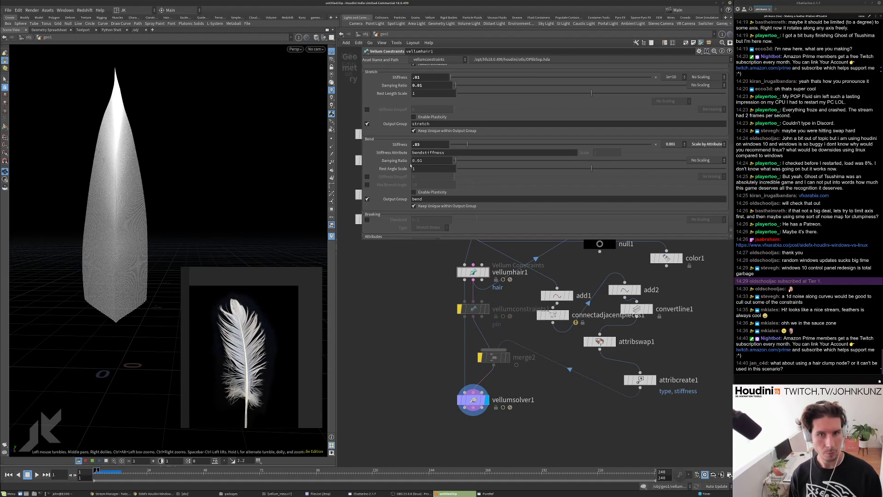
Set vellumhair1's bend stiffness to 5 and play the simulation again.
{"action": "double_click", "coordinate": [429, 144]}
{"action": "type", "text": "5"}
{"action": "key", "text": "Return"}
{"action": "key", "text": "Up"}
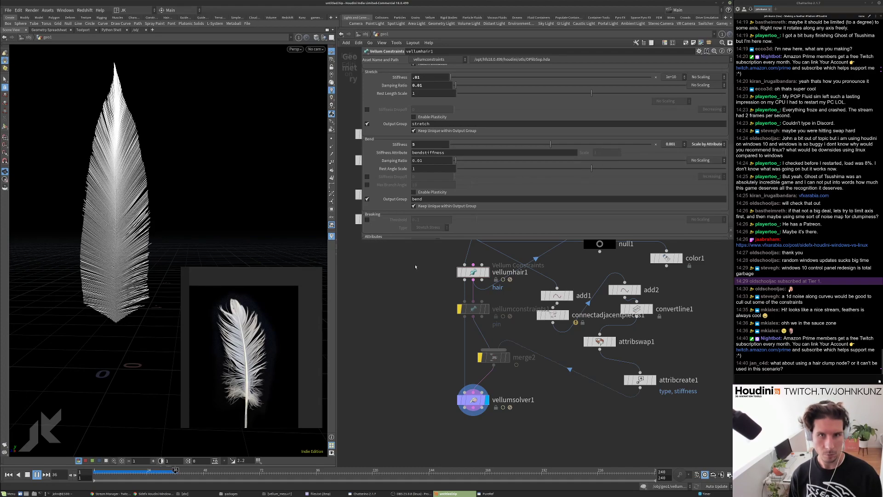
{"action": "middle_click_drag", "start_coordinate": [415, 286], "coordinate": [414, 376]}
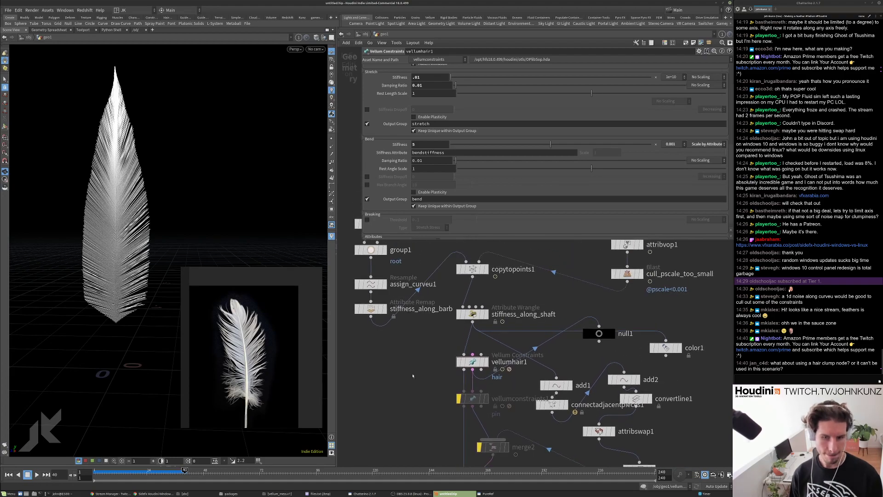
Insert an Attribute Promote node between stiffness_along_shaft and vellumhair1.
{"action": "key", "text": "ctrl+Up"}
{"action": "left_click_drag", "start_coordinate": [473, 314], "coordinate": [475, 305]}
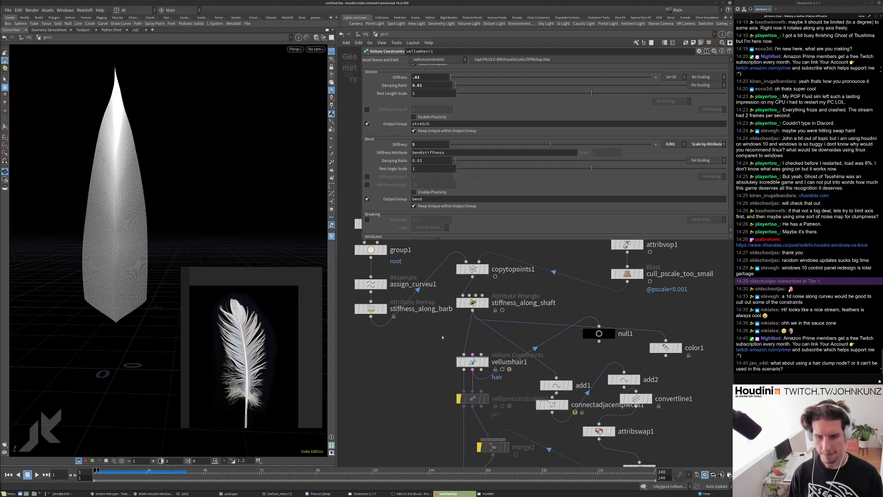
{"action": "key", "text": "Tab"}
{"action": "type", "text": "attribpro"}
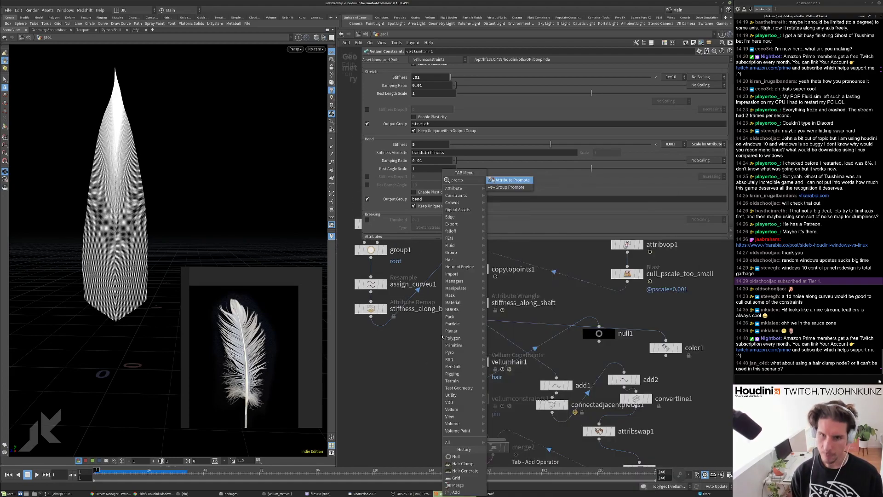
{"action": "key", "text": "Return"}
{"action": "left_click", "coordinate": [454, 334]}
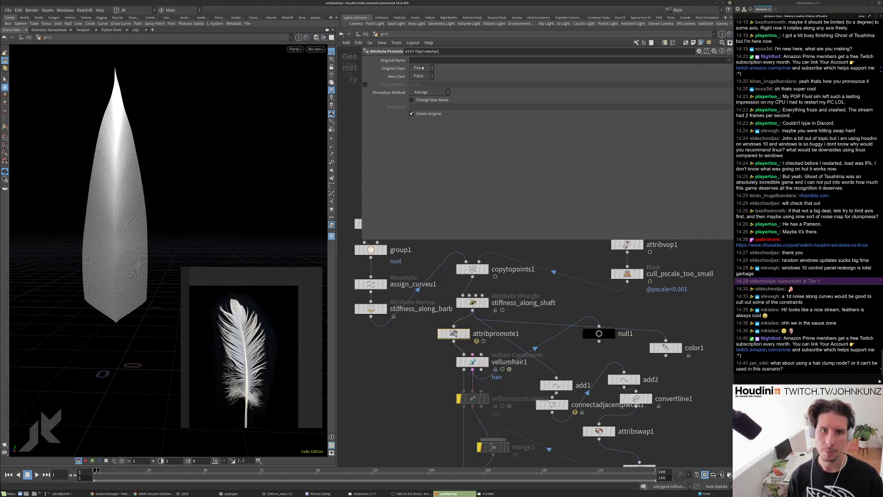
Promote bendstiffness from Point to Primitive, test-play, then bypass attribpromote1.
{"action": "left_click", "coordinate": [422, 69]}
{"action": "left_click", "coordinate": [420, 76]}
{"action": "left_click", "coordinate": [419, 85]}
{"action": "left_click", "coordinate": [728, 63]}
{"action": "left_click", "coordinate": [741, 79]}
{"action": "key", "text": "Up"}
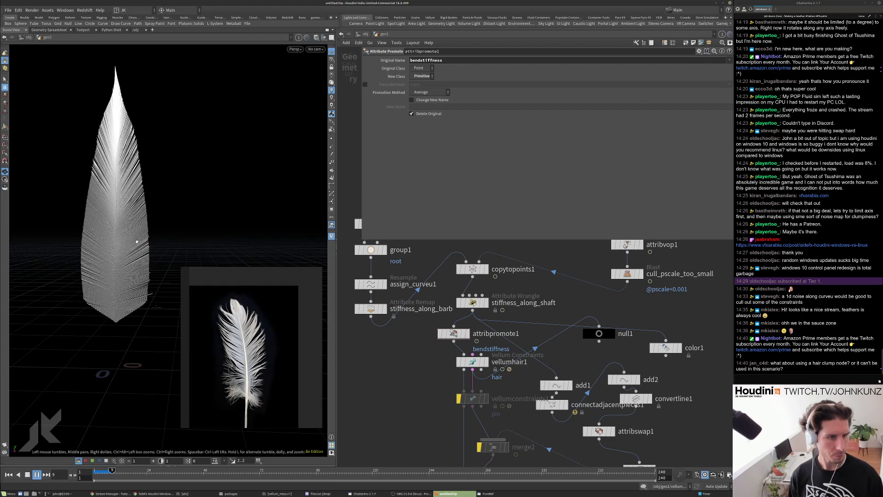
{"action": "key", "text": "ctrl+Up"}
{"action": "left_click", "coordinate": [440, 333]}
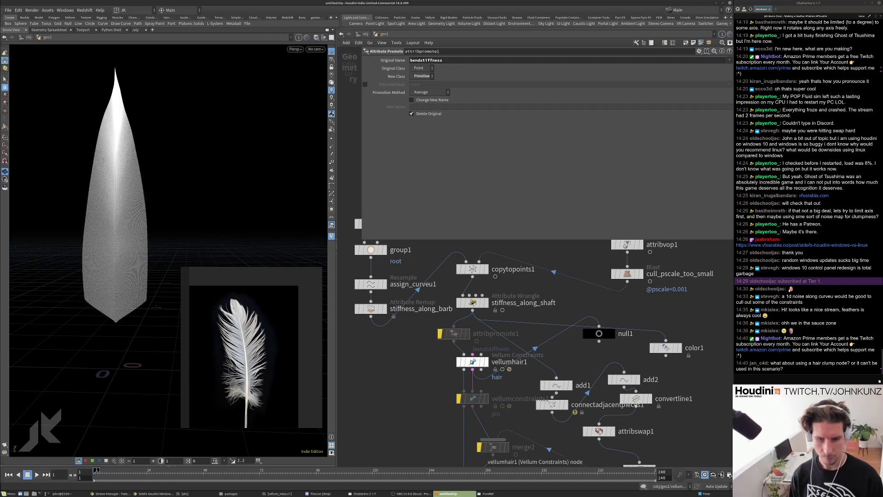
Set vellumhair1's bend stiffness to .75, play the simulation and rewind.
{"action": "left_click", "coordinate": [472, 362]}
{"action": "left_click", "coordinate": [420, 144]}
{"action": "type", "text": ".75"}
{"action": "key", "text": "Return"}
{"action": "key", "text": "Up"}
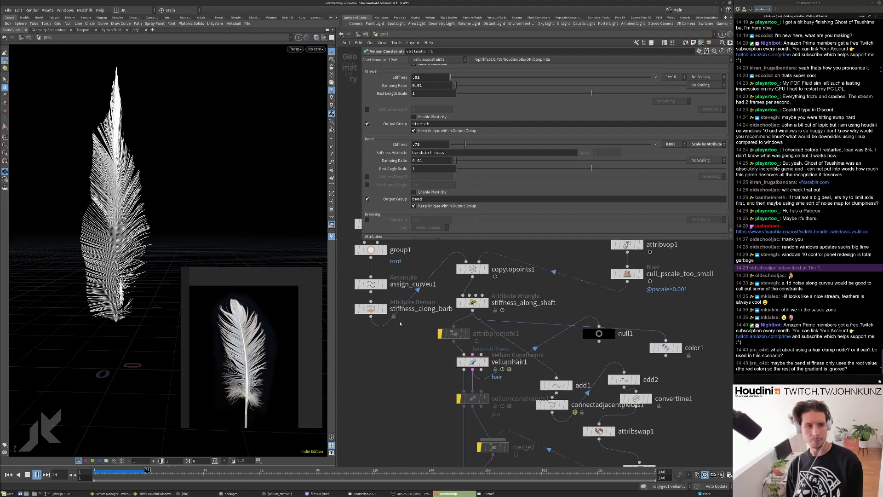
{"action": "scroll", "coordinate": [400, 324], "scroll_direction": "up", "scroll_amount": 3}
{"action": "key", "text": "ctrl+Up"}
Position null1 beside vellumhair1, display it and check its geometry info.
{"action": "scroll", "coordinate": [470, 348], "scroll_direction": "up", "scroll_amount": 2}
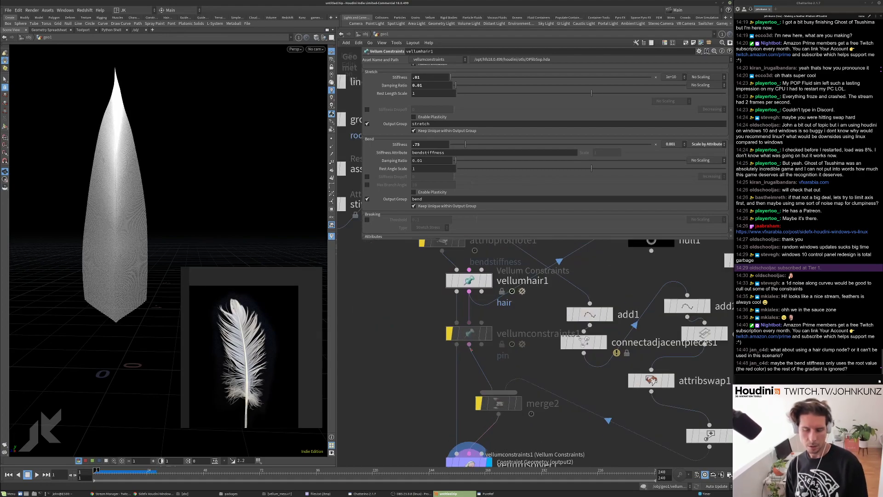
{"action": "scroll", "coordinate": [470, 348], "scroll_direction": "down", "scroll_amount": 4}
{"action": "left_click_drag", "start_coordinate": [569, 280], "coordinate": [437, 342]}
{"action": "scroll", "coordinate": [441, 338], "scroll_direction": "up", "scroll_amount": 2}
{"action": "key", "text": "r"}
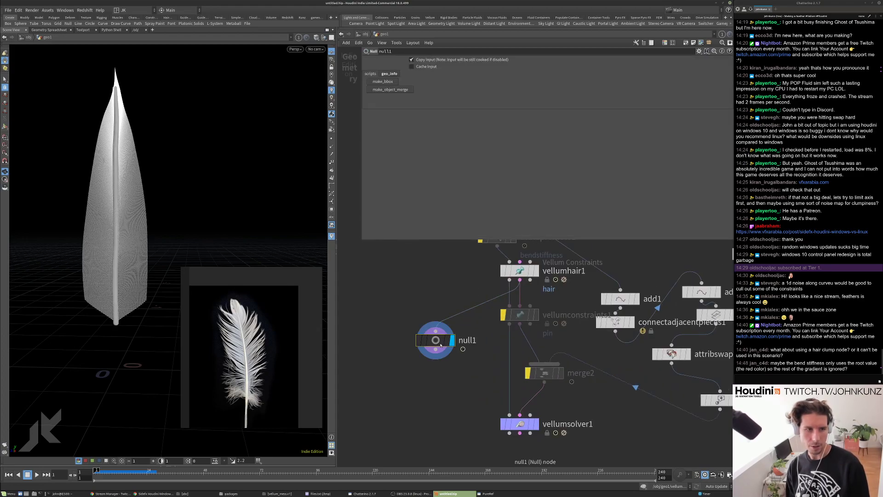
{"action": "middle_click", "coordinate": [440, 344]}
{"action": "scroll", "coordinate": [439, 372], "scroll_direction": "down", "scroll_amount": 2}
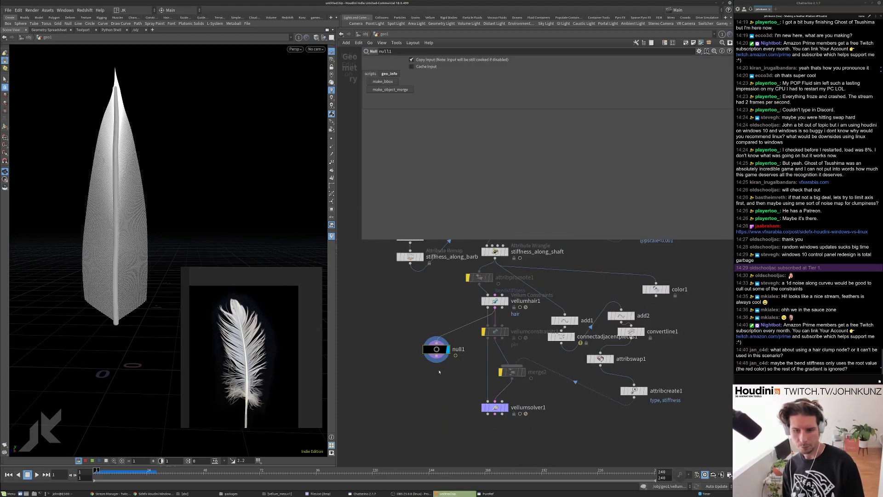
{"action": "scroll", "coordinate": [440, 374], "scroll_direction": "down", "scroll_amount": 1}
Append a Blast node below null1 and display its result.
{"action": "key", "text": "Tab"}
{"action": "type", "text": "bl"}
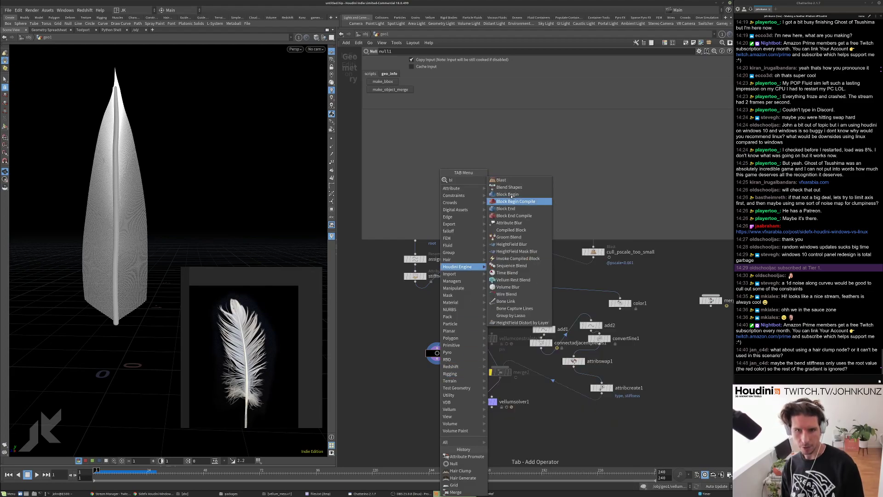
{"action": "left_click", "coordinate": [502, 179]}
{"action": "left_click", "coordinate": [434, 397]}
{"action": "scroll", "coordinate": [449, 398], "scroll_direction": "up", "scroll_amount": 2}
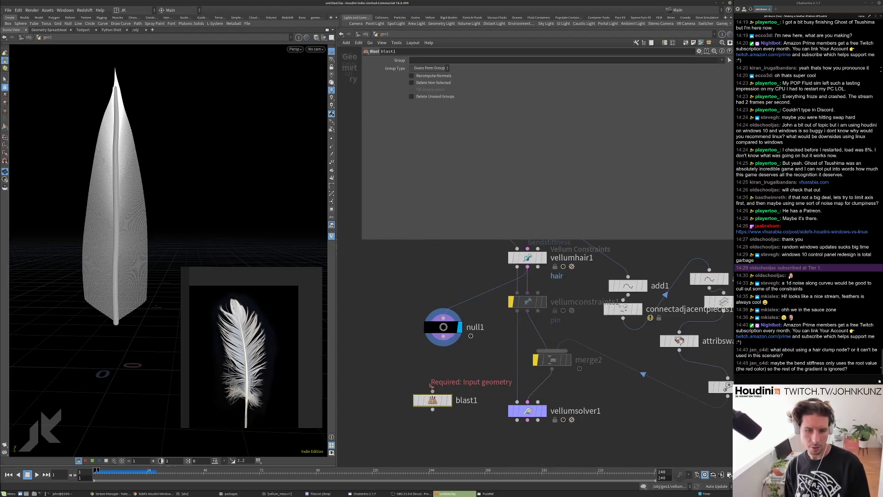
{"action": "left_click", "coordinate": [450, 399]}
{"action": "left_click_drag", "start_coordinate": [440, 372], "coordinate": [440, 367]}
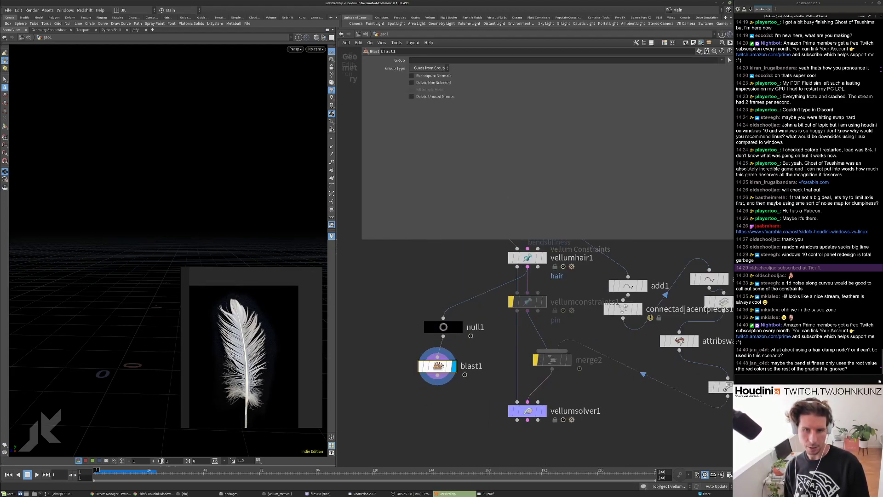
Set blast1's group to bend and keep only those constraints.
{"action": "left_click", "coordinate": [722, 60]}
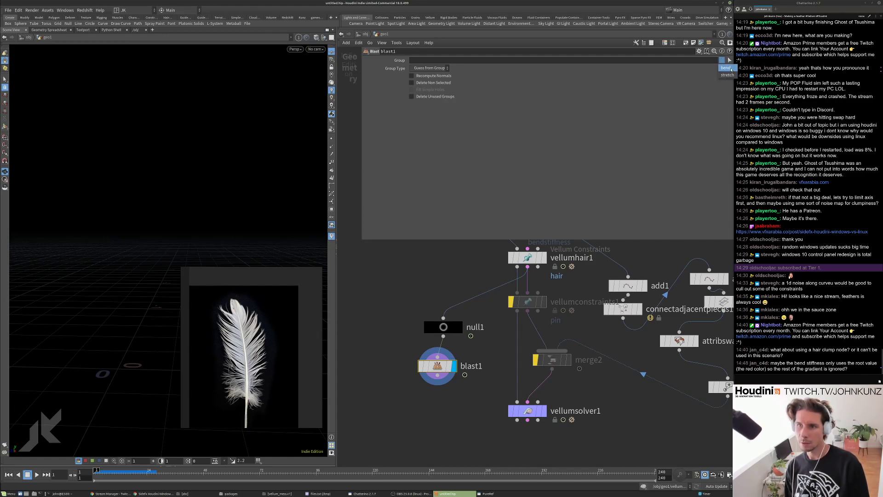
{"action": "left_click", "coordinate": [726, 68]}
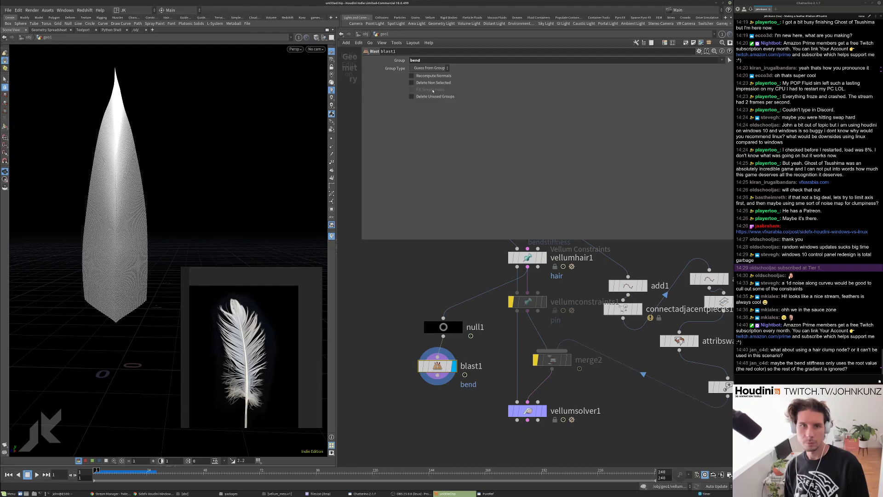
{"action": "left_click", "coordinate": [411, 82]}
{"action": "right_click_drag", "start_coordinate": [170, 171], "coordinate": [211, 181]}
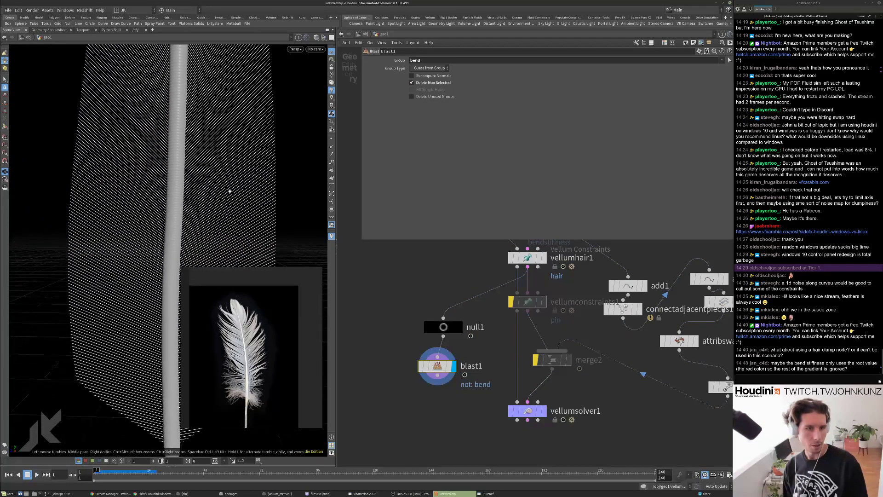
Inspect blast1's bend constraint stiffness values in the Geometry Spreadsheet.
{"action": "middle_click", "coordinate": [445, 367]}
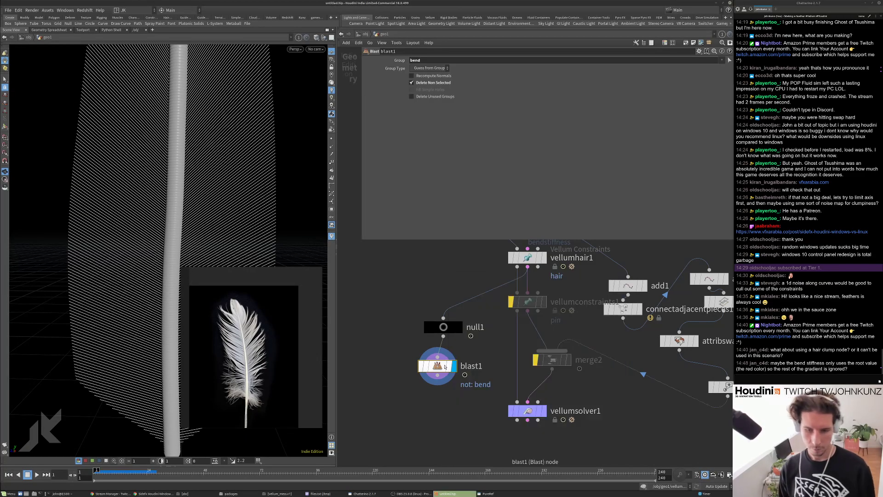
{"action": "right_click", "coordinate": [445, 367]}
{"action": "left_click", "coordinate": [460, 403]}
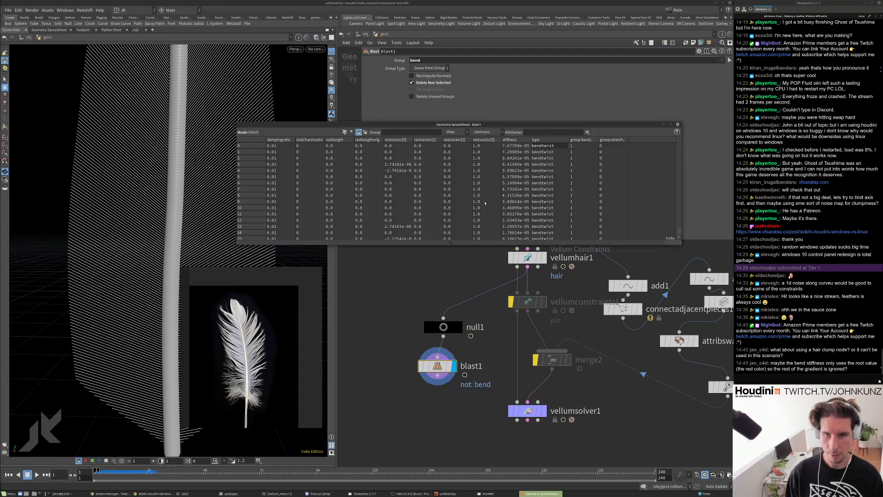
{"action": "scroll", "coordinate": [660, 233], "scroll_direction": "down", "scroll_amount": 20}
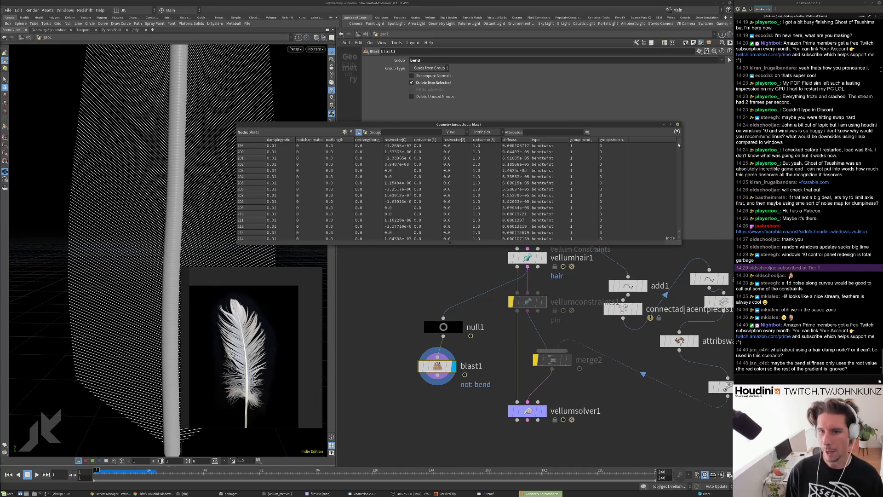
{"action": "scroll", "coordinate": [448, 171], "scroll_direction": "up", "scroll_amount": 20}
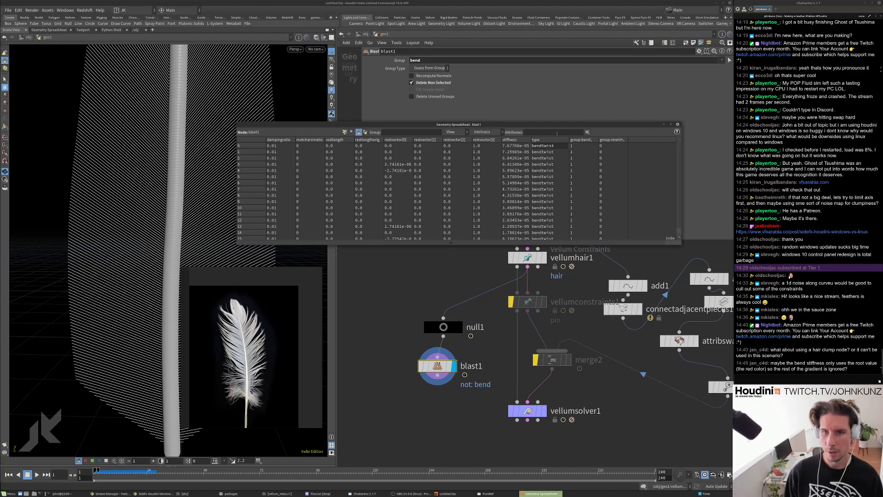
{"action": "left_click", "coordinate": [678, 124]}
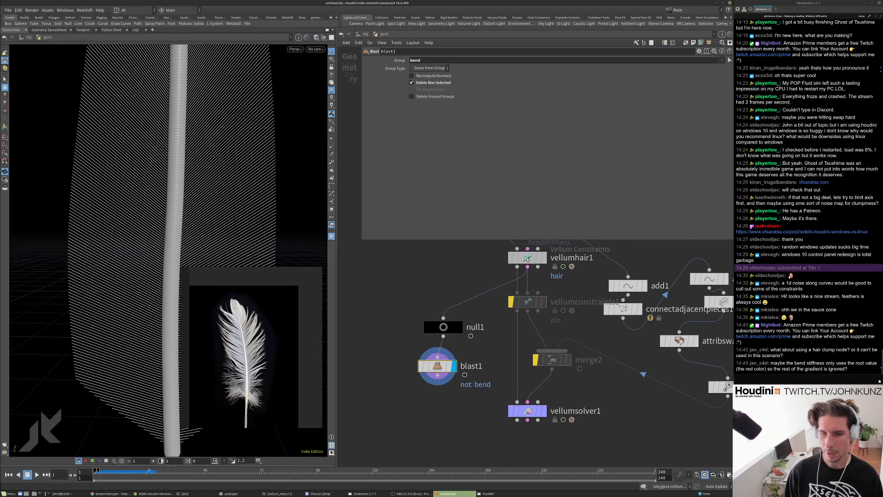
{"action": "left_click", "coordinate": [527, 258]}
{"action": "scroll", "coordinate": [402, 167], "scroll_direction": "down", "scroll_amount": 1}
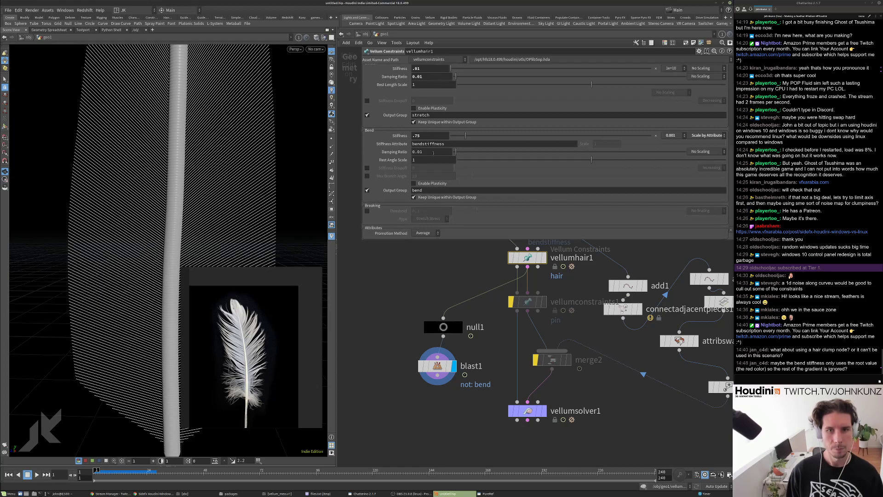
Inspect blast1's geometry info and visualize constraint stiffness values on the whole feather.
{"action": "middle_click", "coordinate": [437, 366]}
{"action": "left_click", "coordinate": [521, 357]}
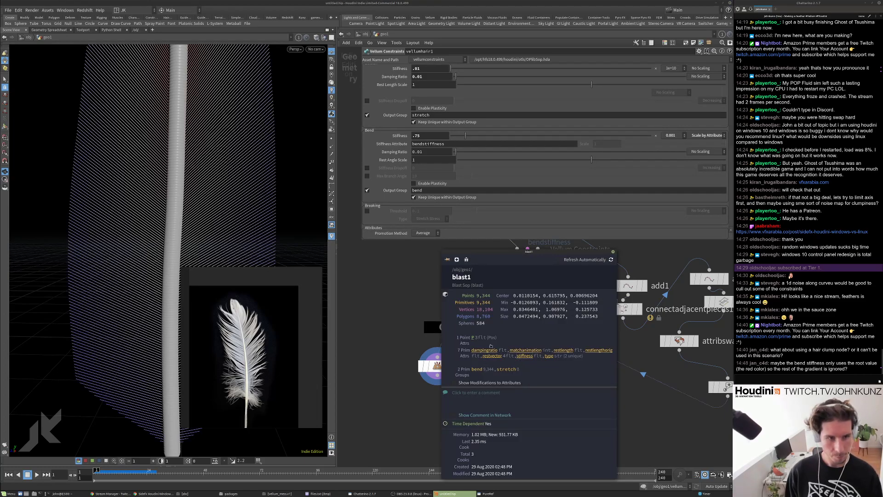
{"action": "right_click_drag", "start_coordinate": [225, 127], "coordinate": [116, 190], "text": "alt"}
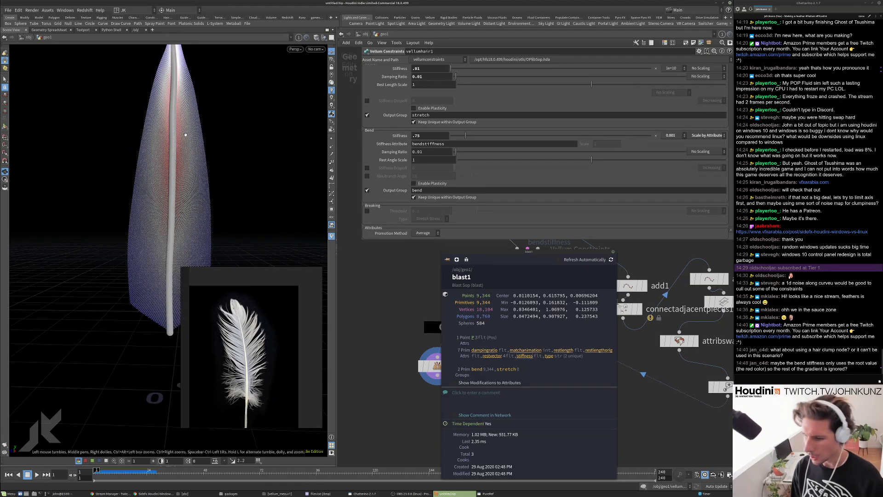
{"action": "left_click_drag", "start_coordinate": [163, 197], "coordinate": [163, 178], "text": "alt"}
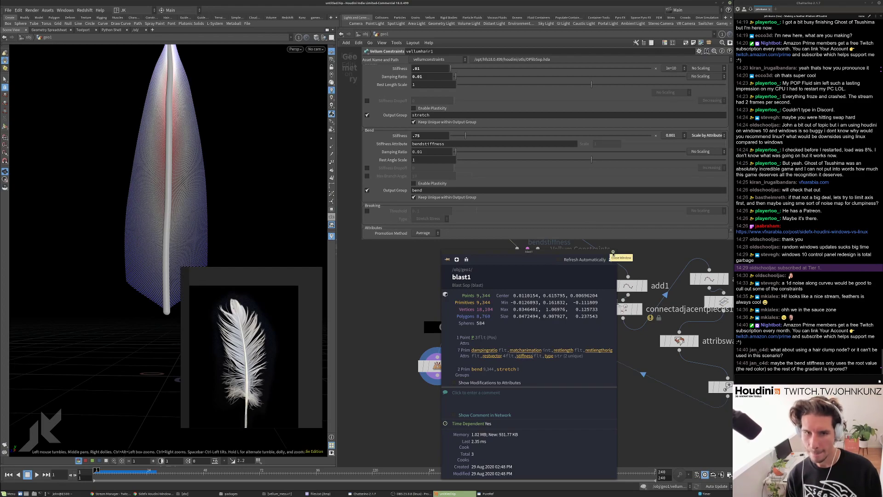
{"action": "left_click", "coordinate": [613, 252]}
Display vellumsolver1's result and show its settings.
{"action": "left_click", "coordinate": [544, 411]}
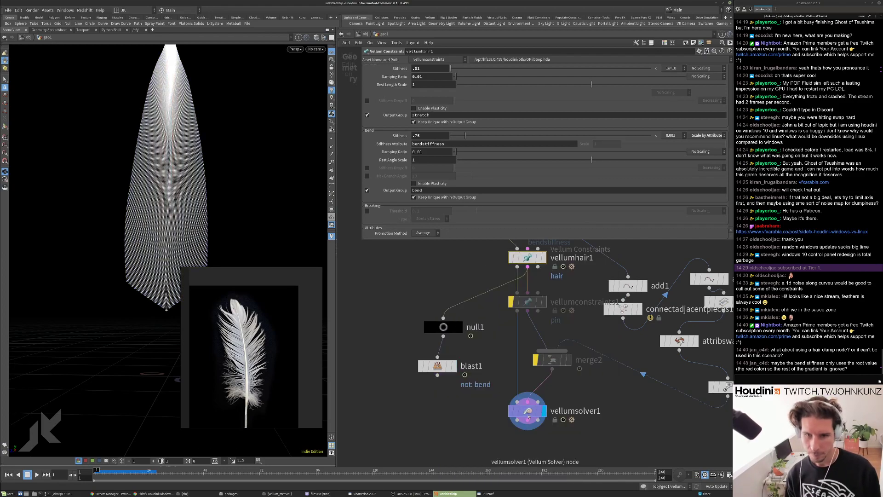
{"action": "left_click", "coordinate": [529, 410]}
{"action": "scroll", "coordinate": [460, 345], "scroll_direction": "down", "scroll_amount": 4}
Set line2's number of points to 6.
{"action": "left_click", "coordinate": [451, 294]}
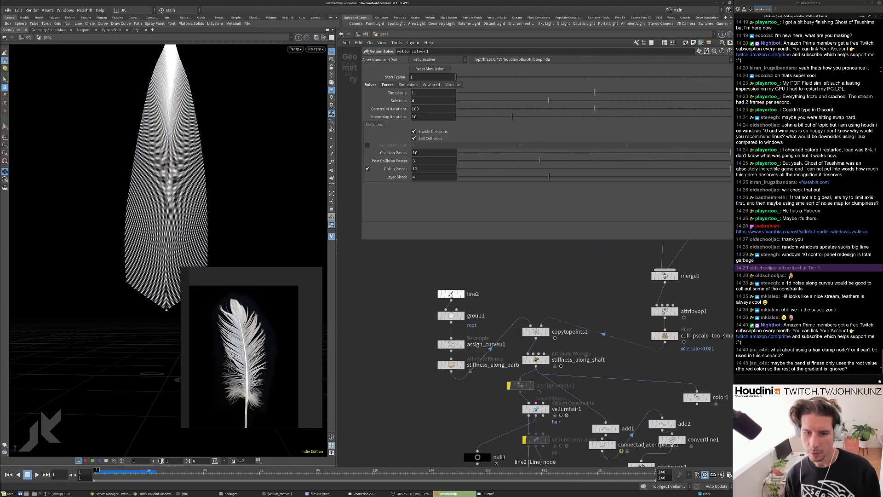
{"action": "left_click", "coordinate": [432, 90]}
{"action": "type", "text": "6"}
{"action": "key", "text": "Return"}
Play the feather simulation, then stop and rewind to frame 1.
{"action": "key", "text": "Up"}
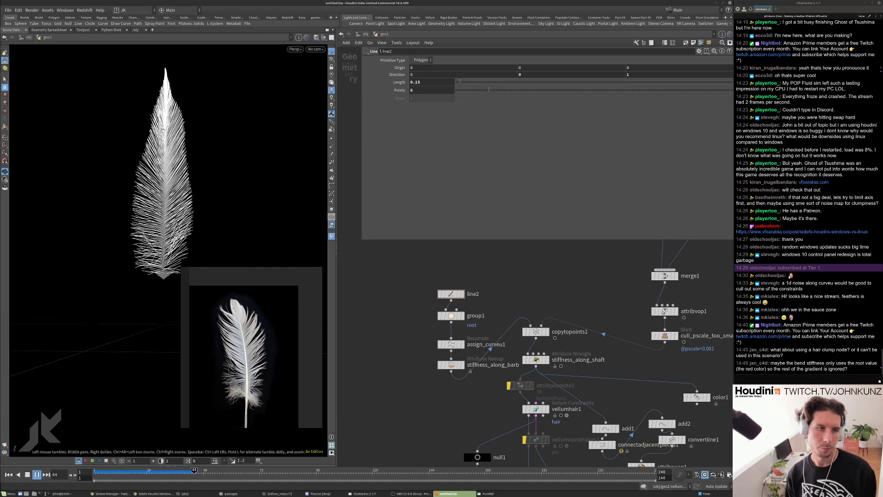
{"action": "key", "text": "ctrl+Up"}
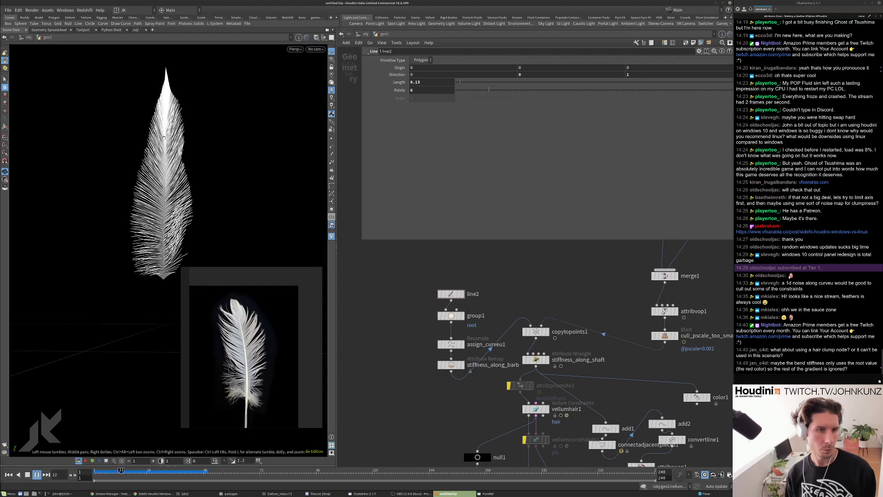
{"action": "key", "text": "Up"}
{"action": "key", "text": "ctrl+Up"}
{"action": "scroll", "coordinate": [473, 280], "scroll_direction": "down", "scroll_amount": 3}
{"action": "scroll", "coordinate": [508, 411], "scroll_direction": "up", "scroll_amount": 4}
Raise vellumsolver1's substeps to 8.
{"action": "left_click", "coordinate": [506, 421]}
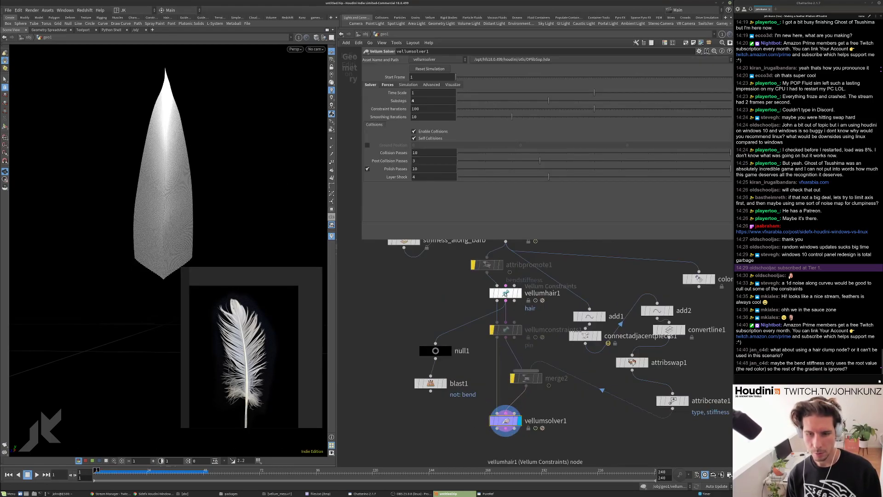
{"action": "left_click", "coordinate": [426, 98]}
{"action": "key", "text": "Return"}
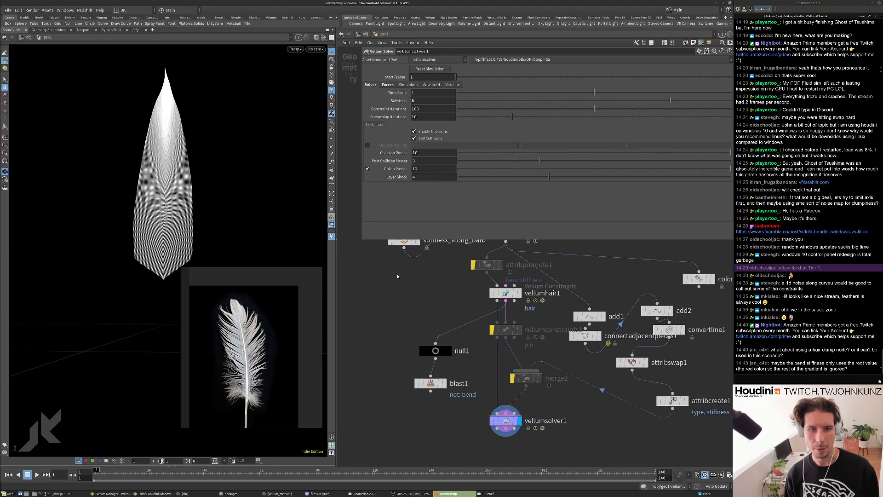
Set vellumhair1 Bend Stiffness to .25 and play the simulation, then rewind.
{"action": "left_click", "coordinate": [506, 294]}
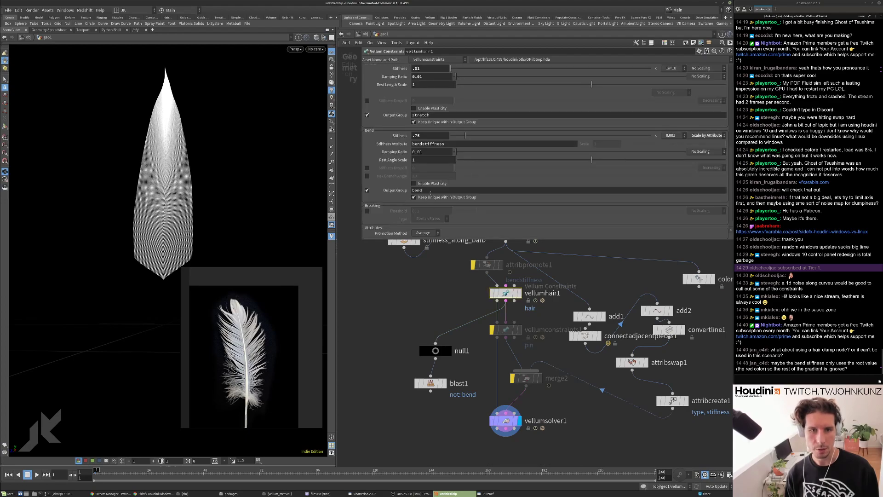
{"action": "double_click", "coordinate": [440, 136]}
{"action": "type", "text": ".25"}
{"action": "key", "text": "Return"}
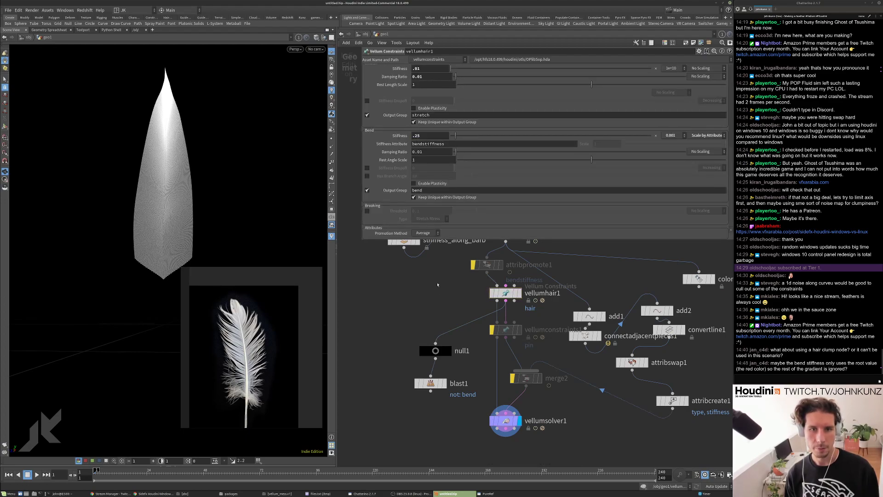
{"action": "scroll", "coordinate": [390, 196], "scroll_direction": "up", "scroll_amount": 2}
{"action": "scroll", "coordinate": [390, 196], "scroll_direction": "up", "scroll_amount": 3}
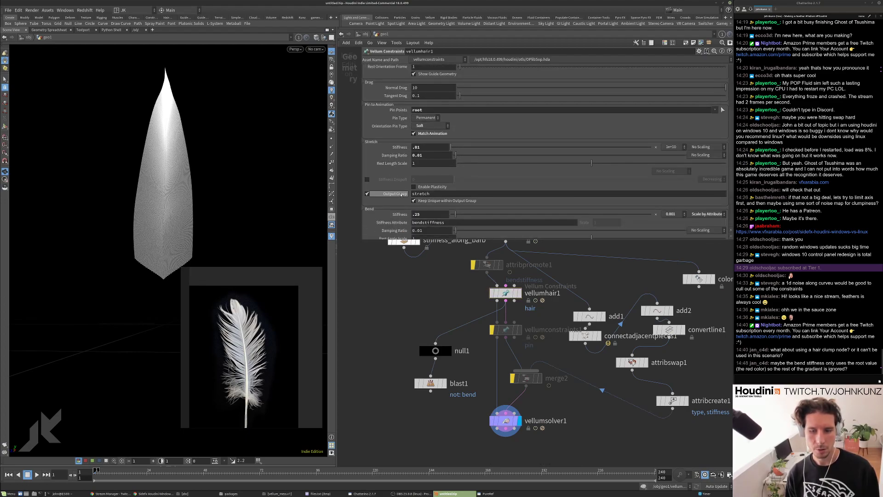
{"action": "key", "text": "Up"}
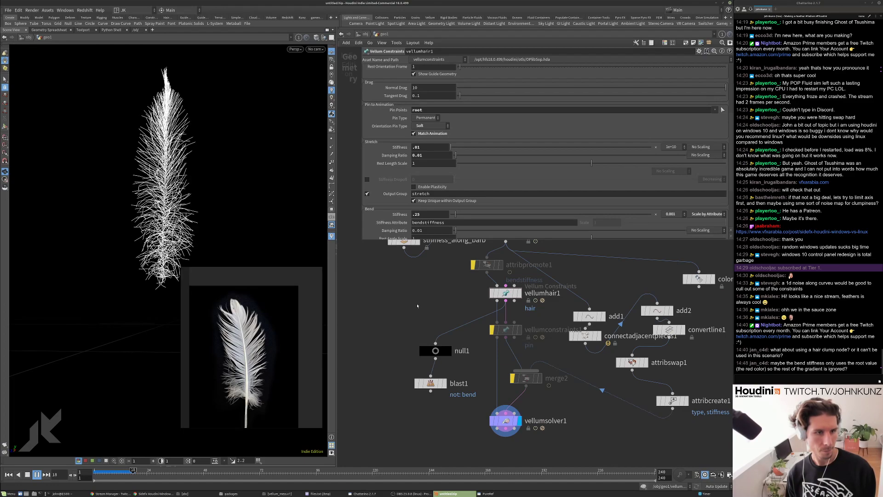
{"action": "key", "text": "ctrl+Up"}
Change Bend Stiffness to 1 and replay the simulation to compare.
{"action": "scroll", "coordinate": [412, 212], "scroll_direction": "down", "scroll_amount": 2}
{"action": "key", "text": "BackSpace"}
{"action": "key", "text": "BackSpace"}
{"action": "key", "text": "BackSpace"}
{"action": "type", "text": "1"}
{"action": "key", "text": "Return"}
{"action": "key", "text": "Up"}
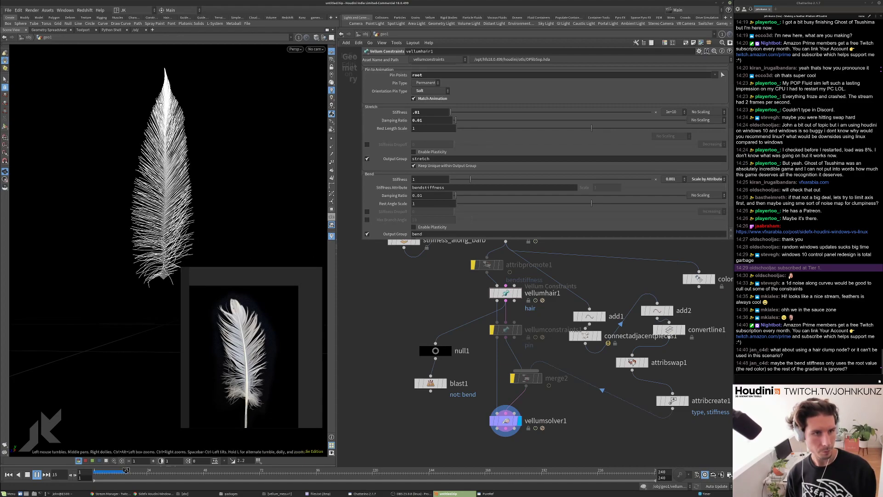
{"action": "key", "text": "ctrl+Up"}
{"action": "key", "text": "Up"}
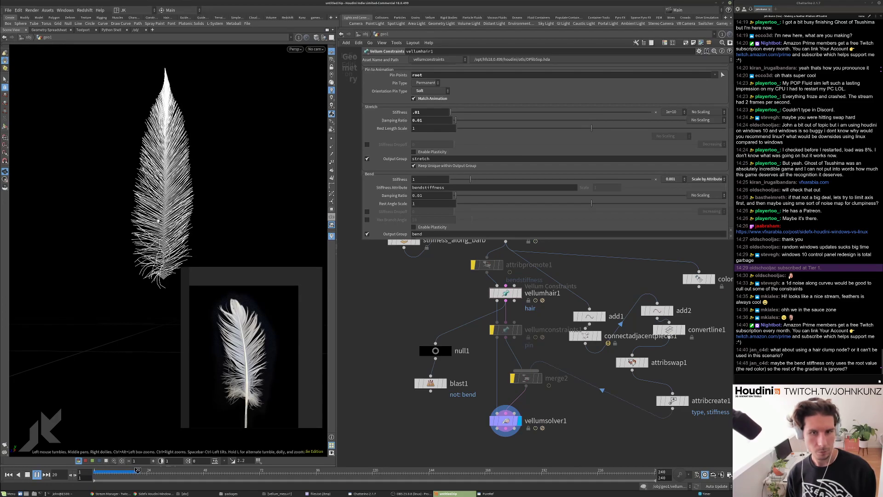
Set Bend Stiffness to 5 and run the simulation, then rewind.
{"action": "double_click", "coordinate": [430, 179]}
{"action": "type", "text": "5"}
{"action": "key", "text": "Return"}
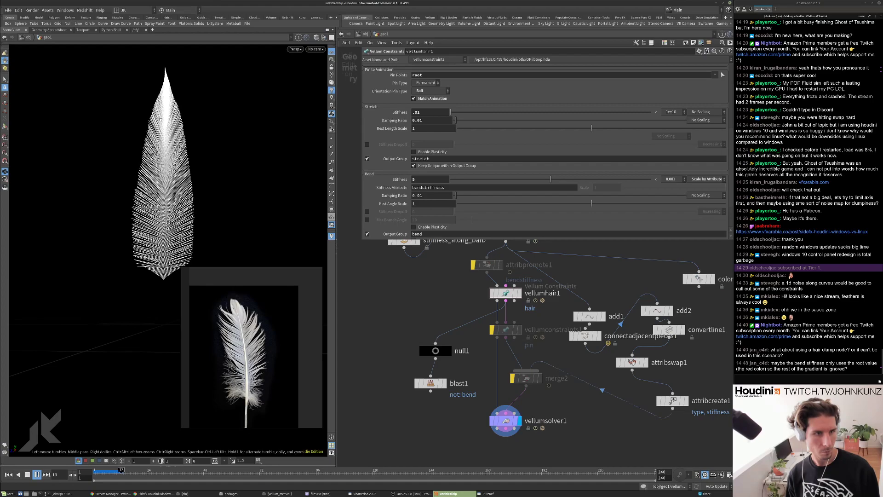
{"action": "key", "text": "ctrl+Up"}
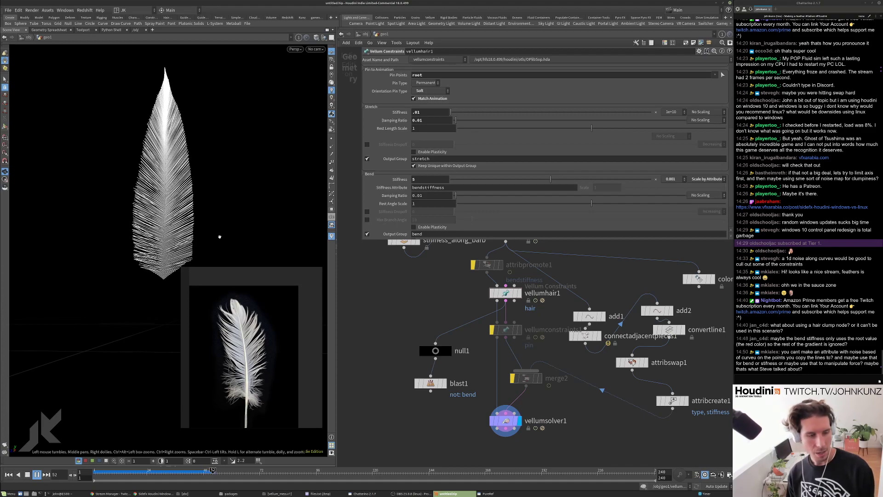
{"action": "key", "text": "ctrl+Up"}
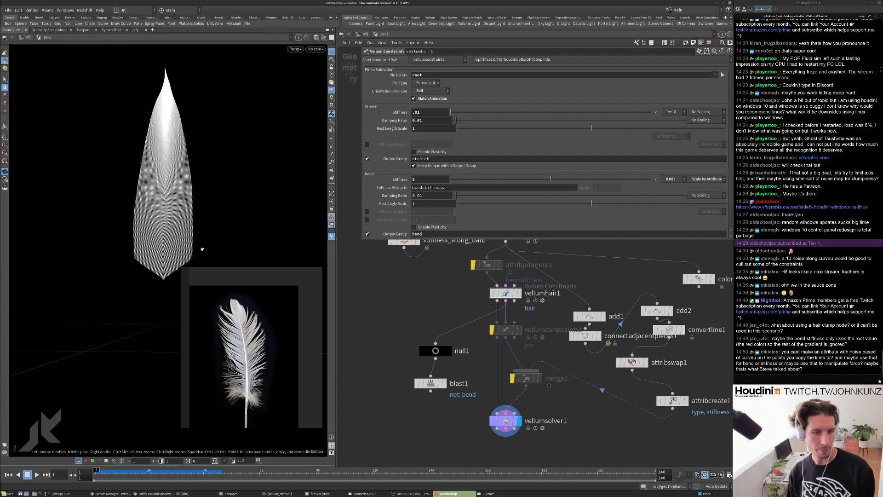
Reframe the feather and replay the stiffness-5 simulation to judge the droop.
{"action": "scroll", "coordinate": [232, 336], "scroll_direction": "up", "scroll_amount": 5}
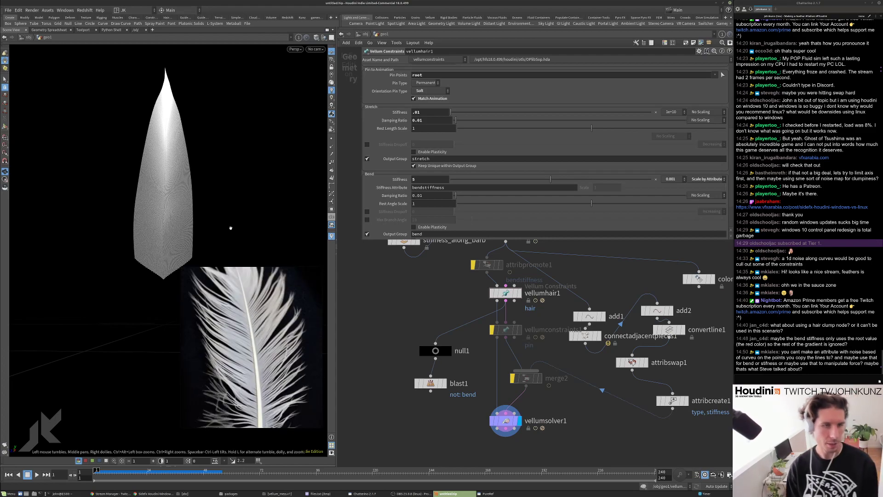
{"action": "scroll", "coordinate": [230, 211], "scroll_direction": "up", "scroll_amount": 2}
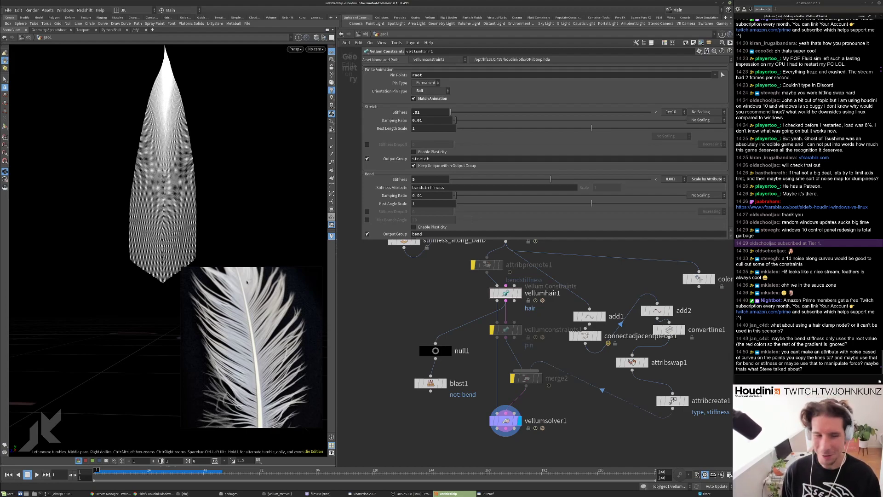
{"action": "scroll", "coordinate": [193, 221], "scroll_direction": "up", "scroll_amount": 3}
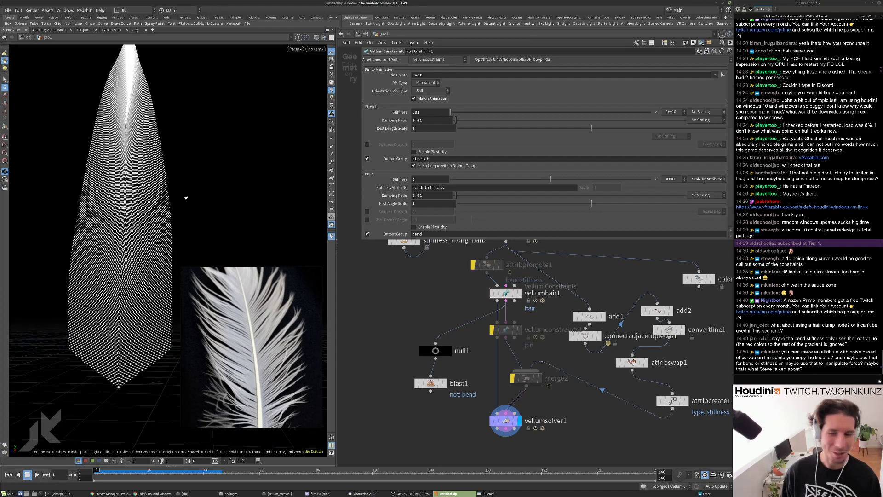
{"action": "middle_click_drag", "start_coordinate": [179, 204], "coordinate": [191, 217]}
{"action": "right_click_drag", "start_coordinate": [192, 216], "coordinate": [99, 244]}
{"action": "key", "text": "Up"}
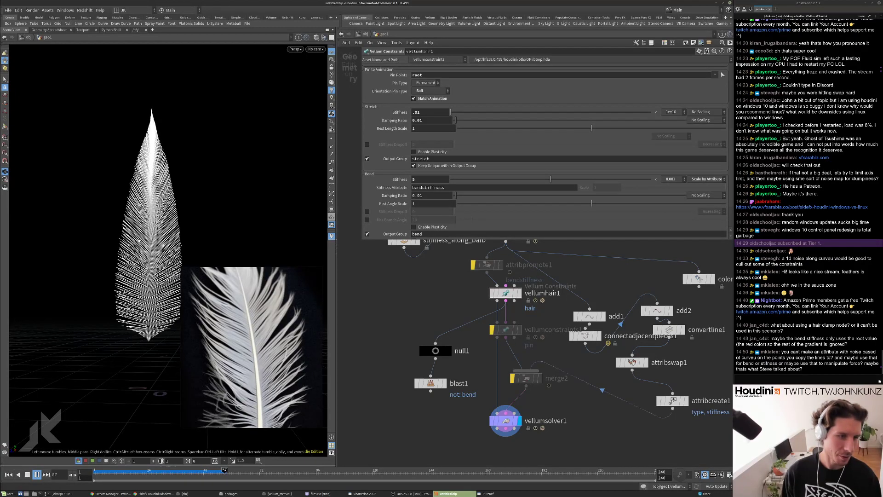
{"action": "key", "text": "ctrl+Up"}
{"action": "middle_click_drag", "start_coordinate": [395, 290], "coordinate": [389, 271]}
Tidy copytopoints1 and stiffness_along_shaft in the network and show bendstiffness as colour.
{"action": "scroll", "coordinate": [389, 271], "scroll_direction": "up", "scroll_amount": 2}
{"action": "middle_click_drag", "start_coordinate": [496, 246], "coordinate": [504, 279]}
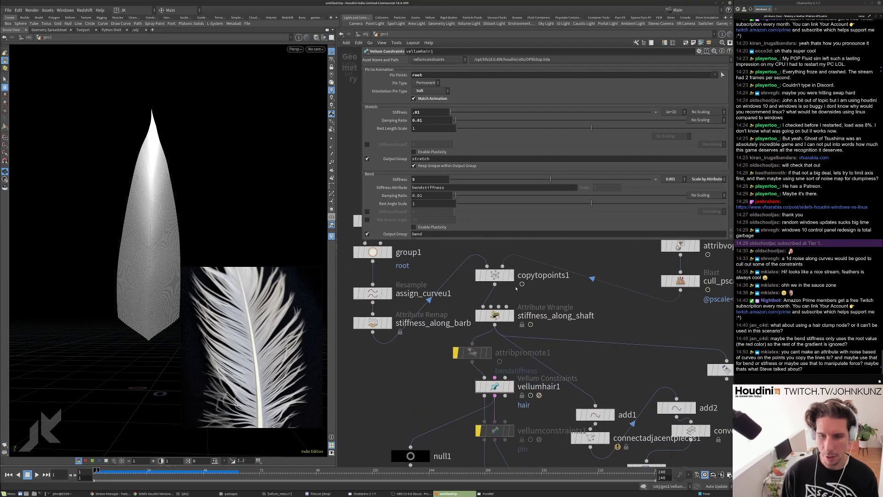
{"action": "left_click_drag", "start_coordinate": [504, 279], "coordinate": [504, 268]}
{"action": "left_click_drag", "start_coordinate": [502, 317], "coordinate": [502, 309]}
{"action": "middle_click", "coordinate": [502, 308]}
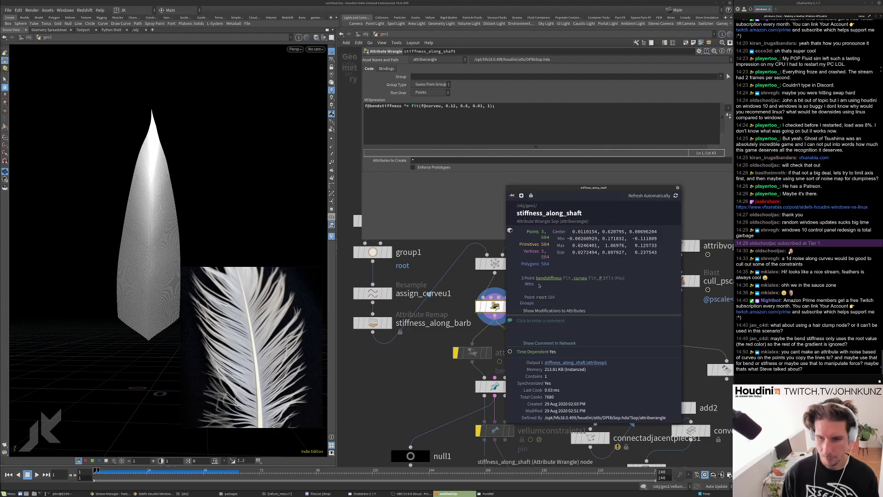
{"action": "left_click", "coordinate": [555, 278]}
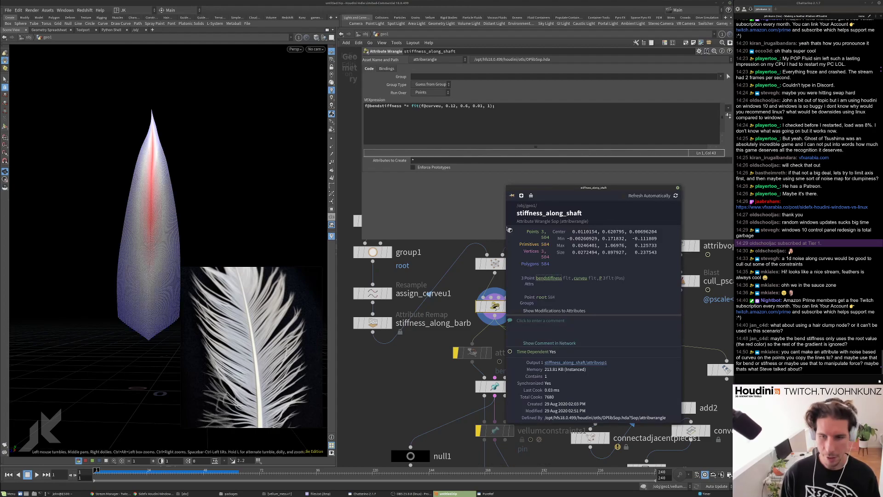
{"action": "middle_click_drag", "start_coordinate": [492, 286], "coordinate": [409, 284]}
Add an Attribute Noise node above stiffness_along_shaft.
{"action": "key", "text": "Tab"}
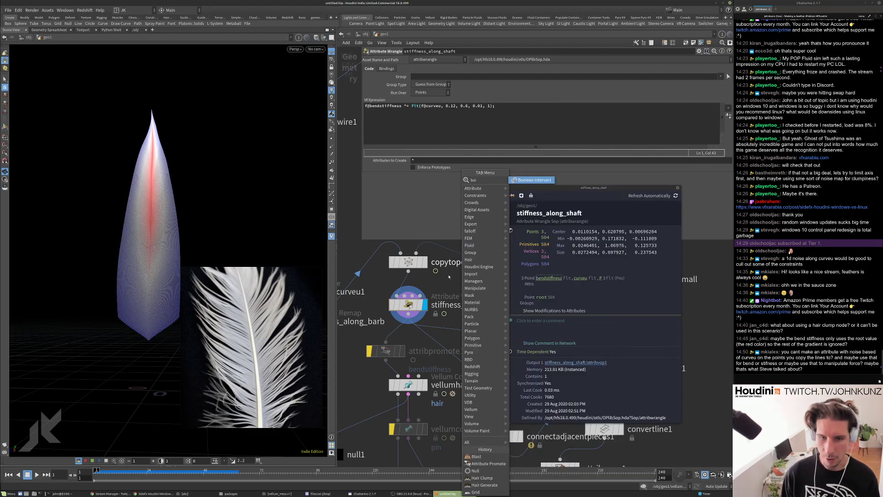
{"action": "key", "text": "Escape"}
{"action": "key", "text": "Tab"}
{"action": "type", "text": "noise"}
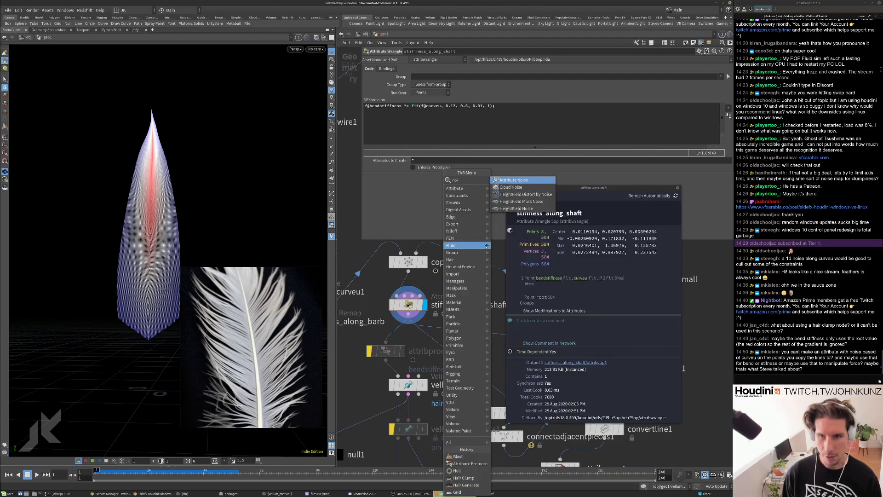
{"action": "key", "text": "Return"}
{"action": "left_click", "coordinate": [409, 286]}
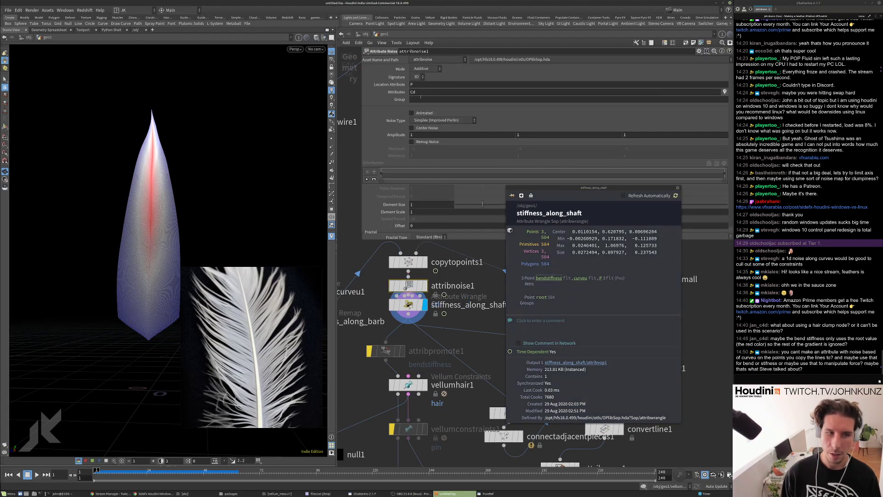
Set the noise to Multiplicative, 1D signature, applied to bendstiffness.
{"action": "left_click", "coordinate": [427, 70]}
{"action": "left_click", "coordinate": [431, 77]}
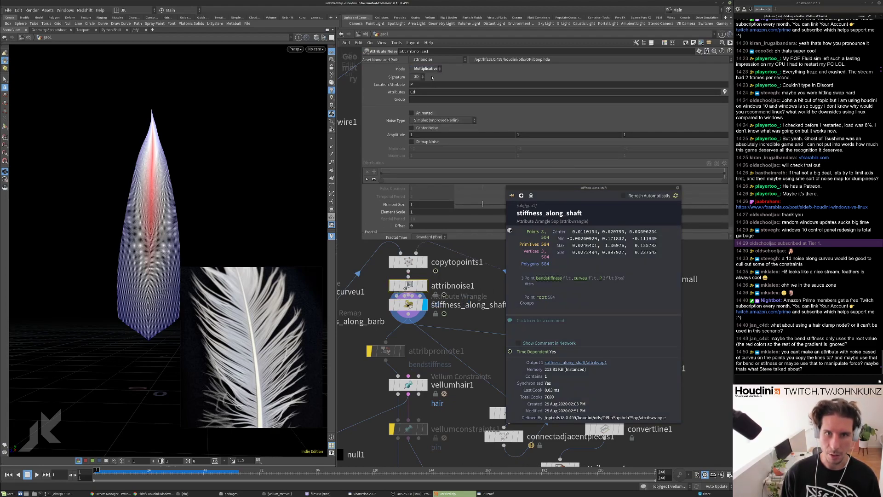
{"action": "left_click", "coordinate": [417, 77]}
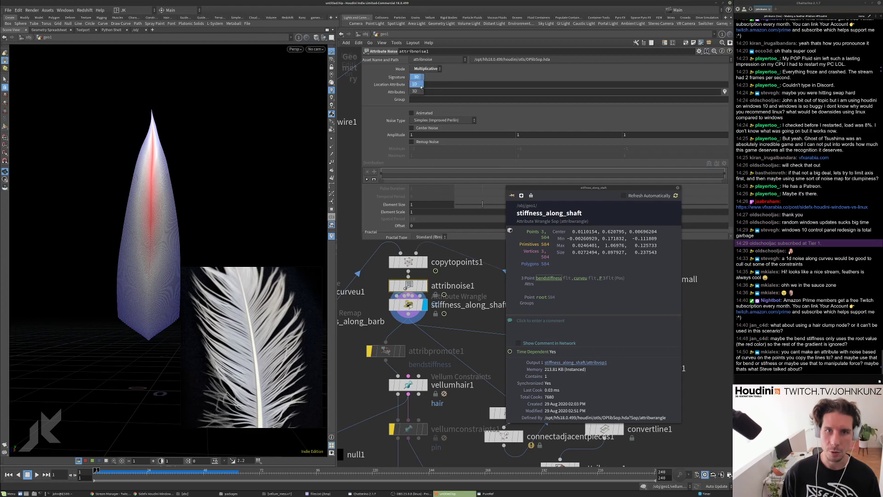
{"action": "left_click", "coordinate": [418, 79]}
{"action": "double_click", "coordinate": [418, 92]}
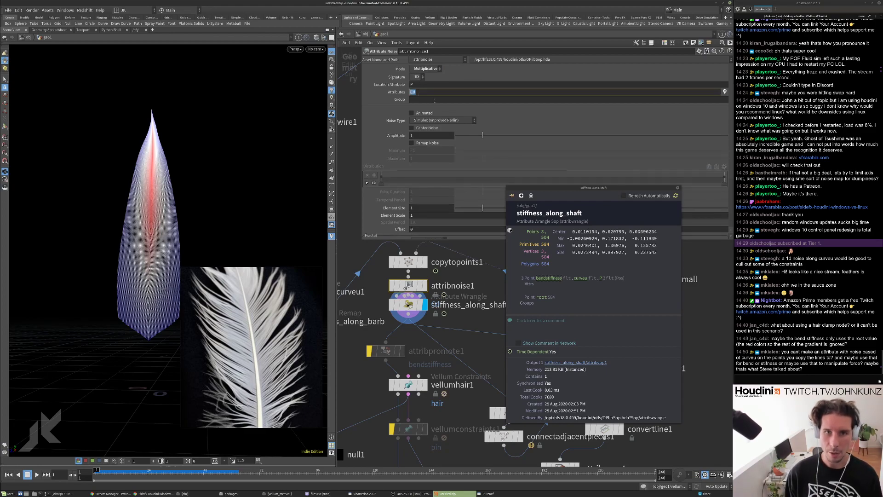
{"action": "type", "text": "bendst"}
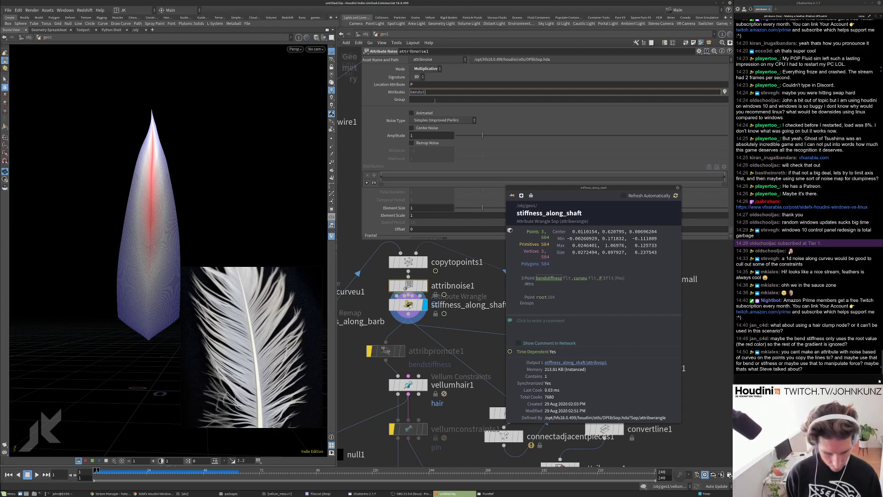
{"action": "type", "text": "iffness"}
{"action": "key", "text": "Return"}
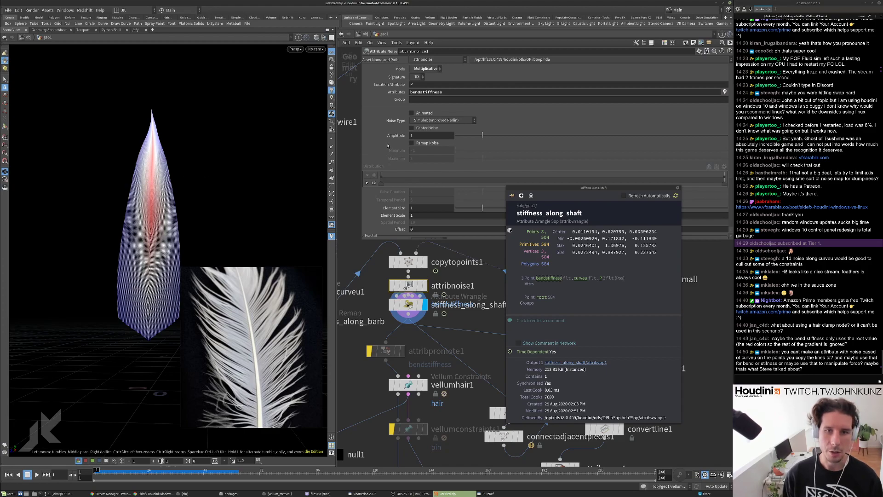
Set the noise Element Size to 0.059.
{"action": "scroll", "coordinate": [390, 158], "scroll_direction": "down", "scroll_amount": 1}
{"action": "scroll", "coordinate": [390, 171], "scroll_direction": "down", "scroll_amount": 3}
{"action": "left_click_drag", "start_coordinate": [390, 170], "coordinate": [457, 176]}
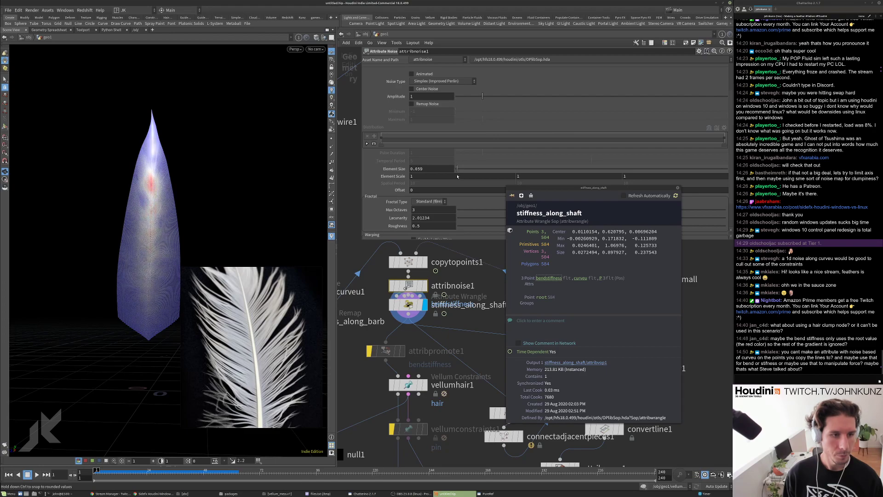
{"action": "scroll", "coordinate": [434, 239], "scroll_direction": "down", "scroll_amount": 1}
{"action": "scroll", "coordinate": [434, 243], "scroll_direction": "down", "scroll_amount": 2}
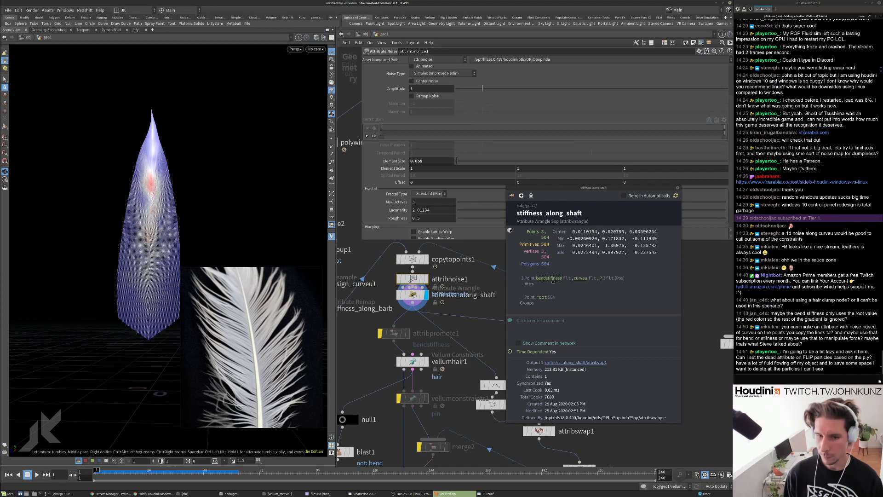
Select vellumsolver1 and play the simulation with noisy bend stiffness.
{"action": "left_click", "coordinate": [678, 188]}
{"action": "scroll", "coordinate": [637, 292], "scroll_direction": "down", "scroll_amount": 3}
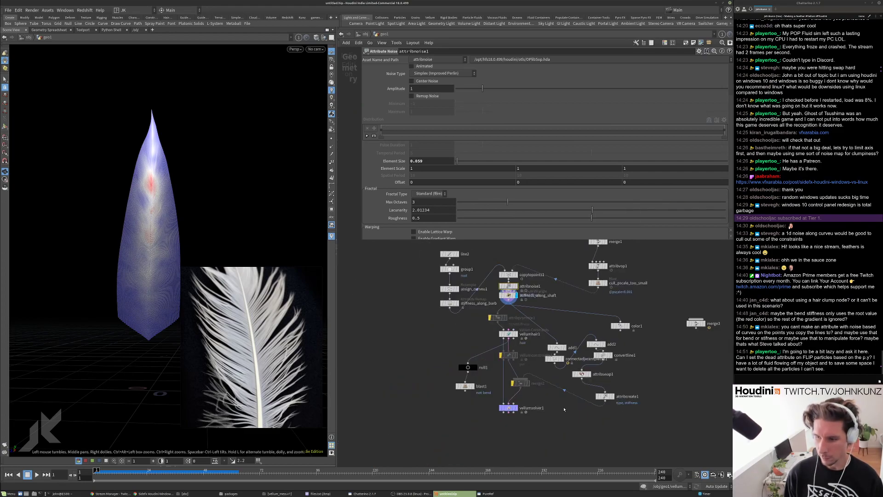
{"action": "scroll", "coordinate": [547, 406], "scroll_direction": "up", "scroll_amount": 4}
{"action": "left_click", "coordinate": [474, 408]}
{"action": "key", "text": "Up"}
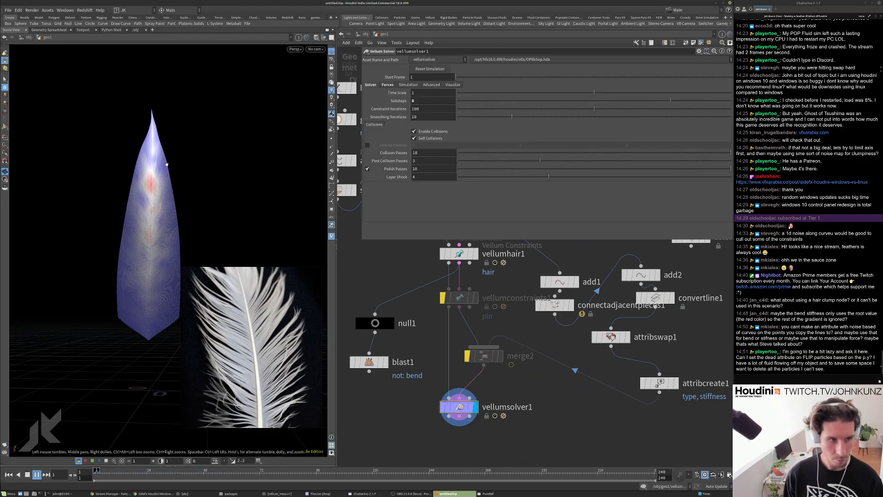
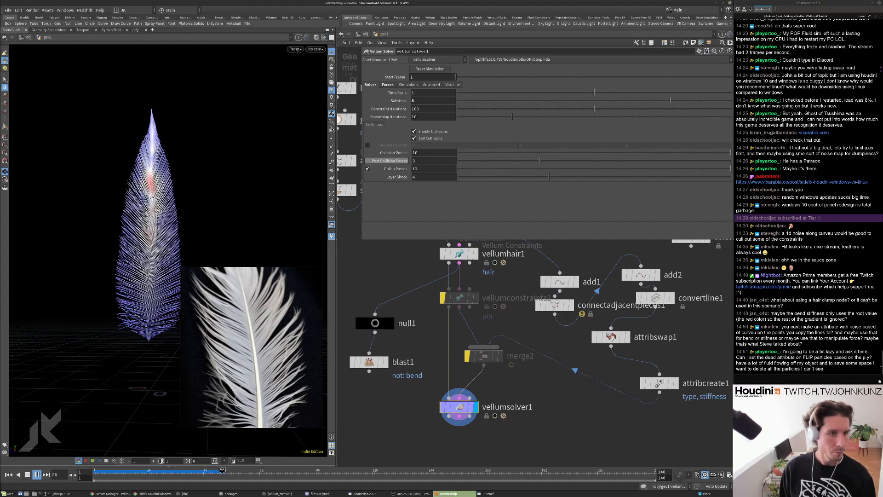
Reset the simulation and set stiffness_along_barb's Output Max to 0.5.
{"action": "key", "text": "ctrl+Up"}
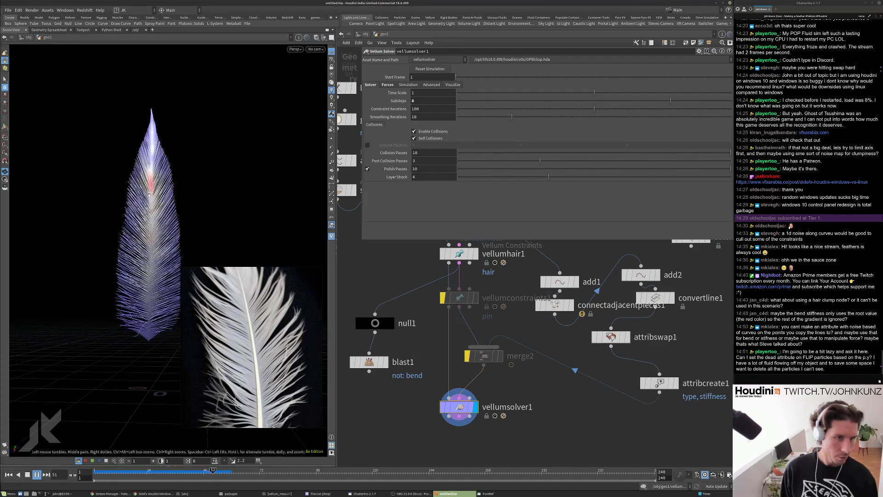
{"action": "key", "text": "ctrl+Up"}
{"action": "scroll", "coordinate": [416, 343], "scroll_direction": "down", "scroll_amount": 3}
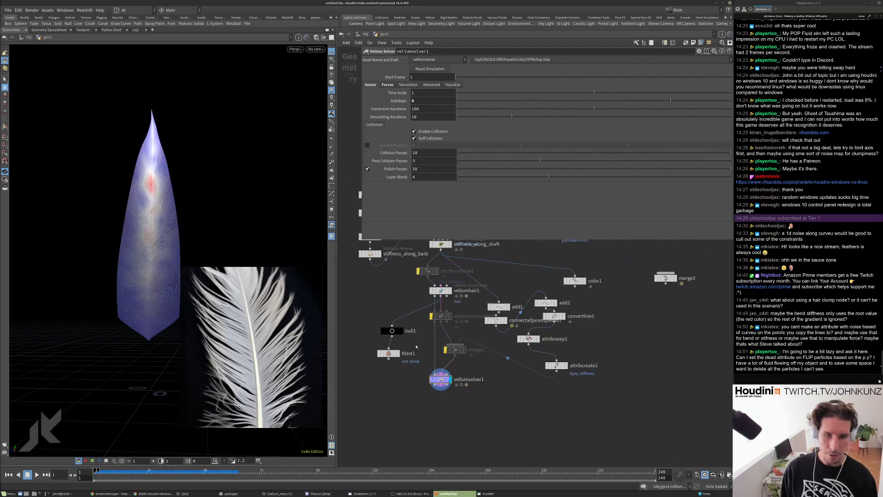
{"action": "scroll", "coordinate": [415, 347], "scroll_direction": "up", "scroll_amount": 2}
{"action": "left_click", "coordinate": [377, 278]}
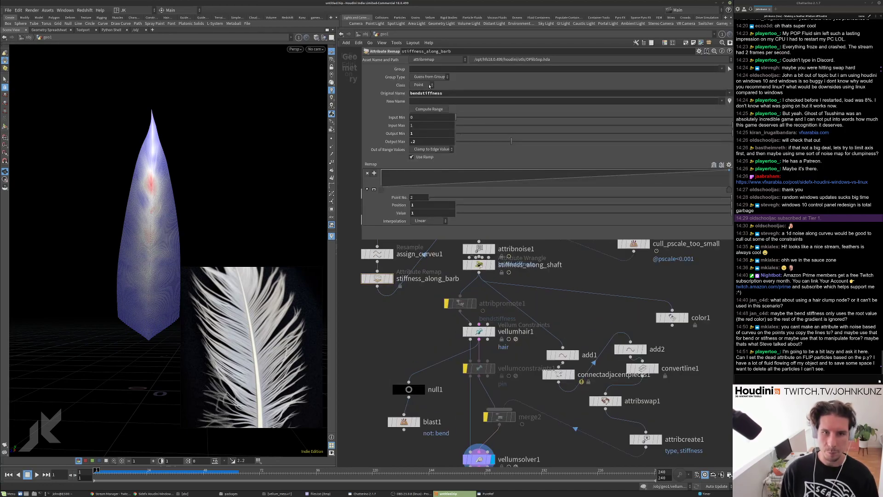
{"action": "double_click", "coordinate": [413, 141]}
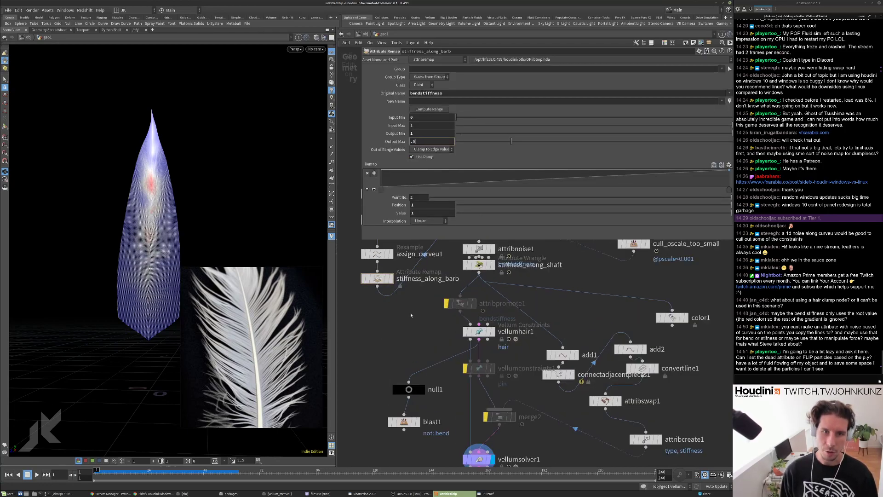
{"action": "key", "text": "Return"}
Change 0.01 to 0.1 in stiffness_along_shaft's VEXpression and replay the simulation.
{"action": "left_click_drag", "start_coordinate": [479, 264], "coordinate": [479, 271]}
{"action": "left_click", "coordinate": [481, 107]}
{"action": "key", "text": "BackSpace"}
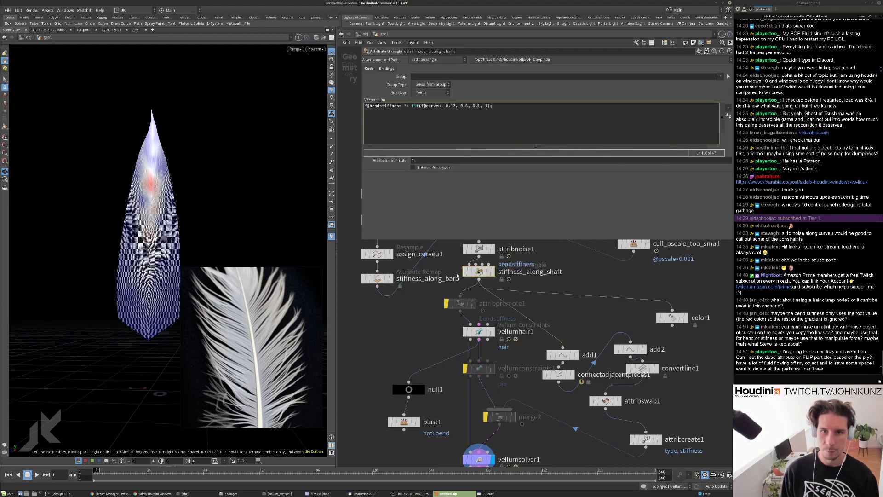
{"action": "key", "text": "Up"}
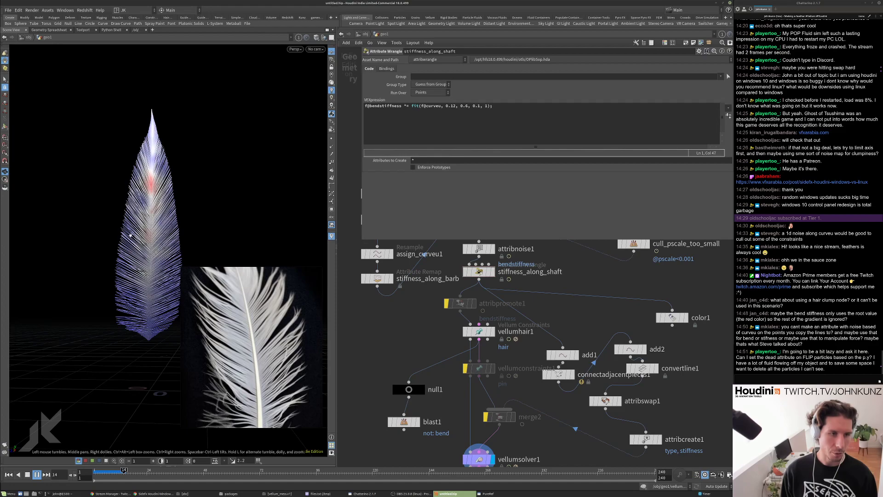
{"action": "key", "text": "ctrl+Up"}
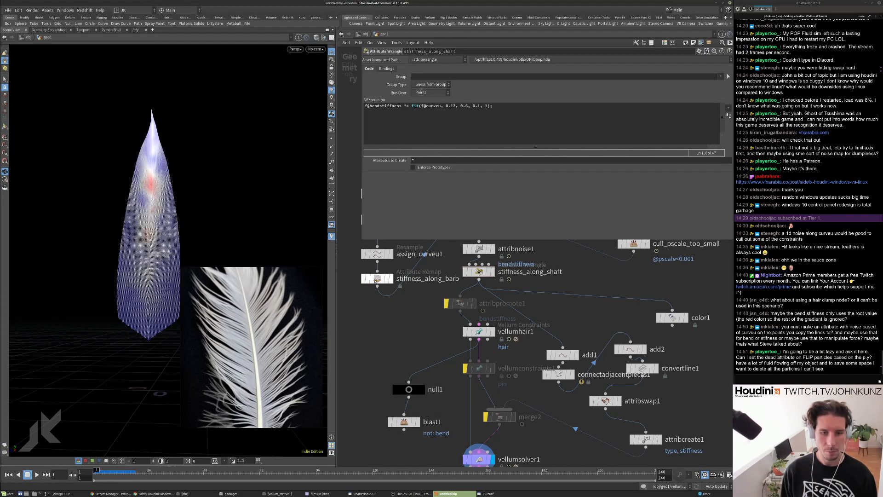
Bypass the stiffness_along_shaft wrangle and replay the feather simulation.
{"action": "left_click", "coordinate": [377, 279]}
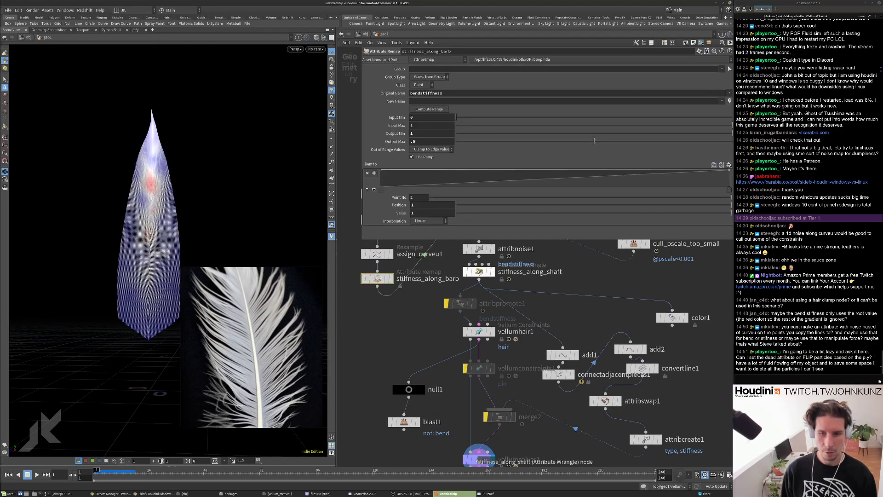
{"action": "left_click", "coordinate": [473, 273]}
{"action": "left_click", "coordinate": [466, 272]}
{"action": "key", "text": "Up"}
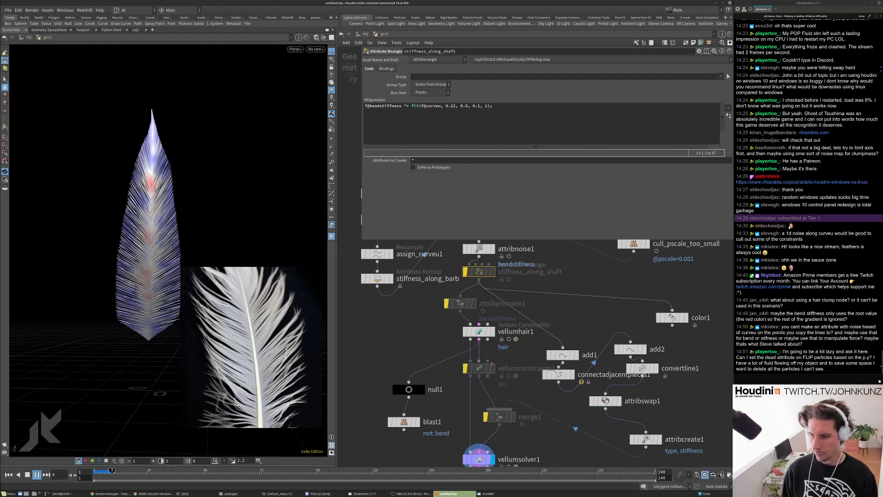
{"action": "key", "text": "ctrl+Up"}
{"action": "scroll", "coordinate": [558, 444], "scroll_direction": "down", "scroll_amount": 3}
Add a DOP Network, dopnet1, to geo1 and step inside it.
{"action": "middle_click_drag", "start_coordinate": [557, 409], "coordinate": [554, 364]}
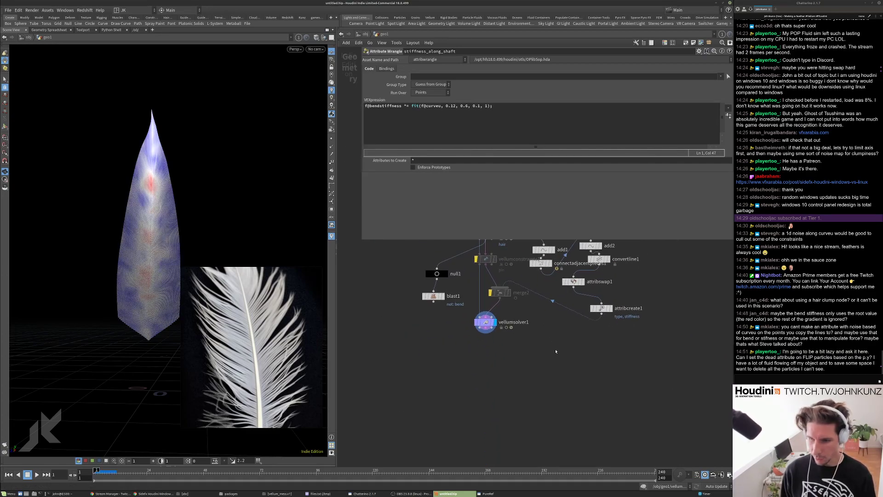
{"action": "key", "text": "Tab"}
{"action": "type", "text": "dopnet"}
{"action": "key", "text": "Return"}
{"action": "left_click", "coordinate": [573, 367]}
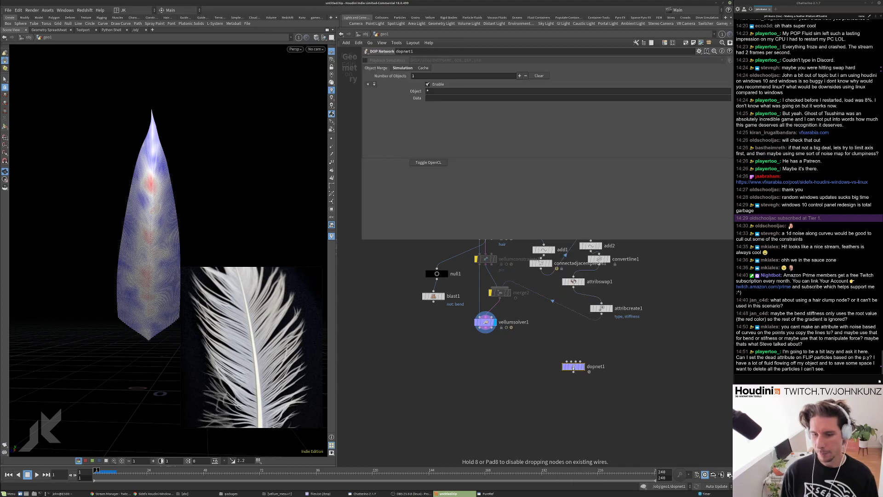
{"action": "double_click", "coordinate": [573, 366]}
Add a FLIP Solver and reset its reap particles option to default.
{"action": "key", "text": "Tab"}
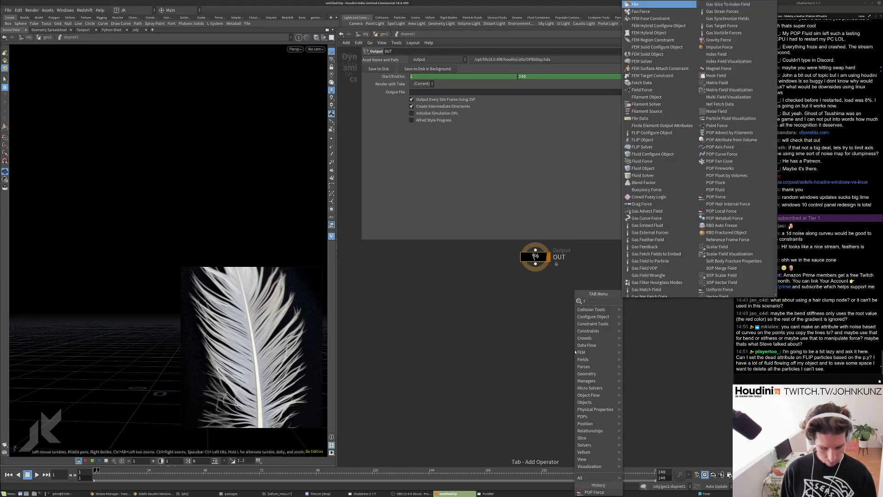
{"action": "key", "text": "Escape"}
{"action": "left_click", "coordinate": [628, 316]}
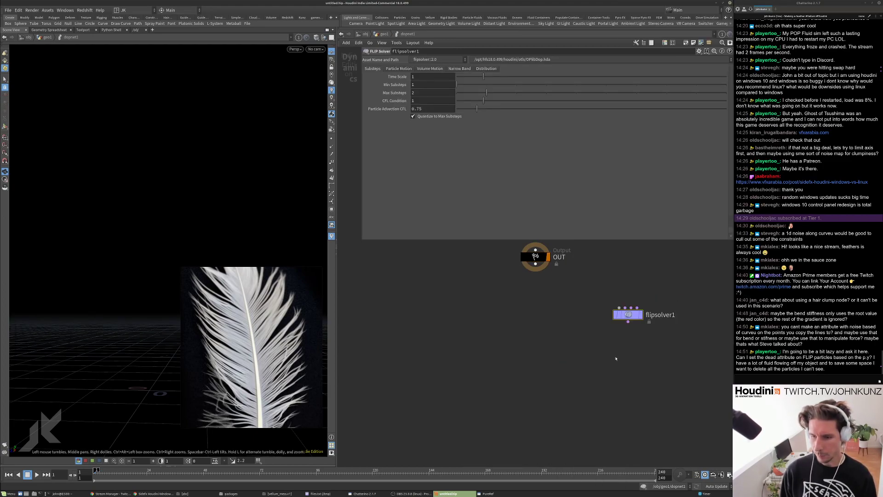
{"action": "left_click", "coordinate": [409, 68]}
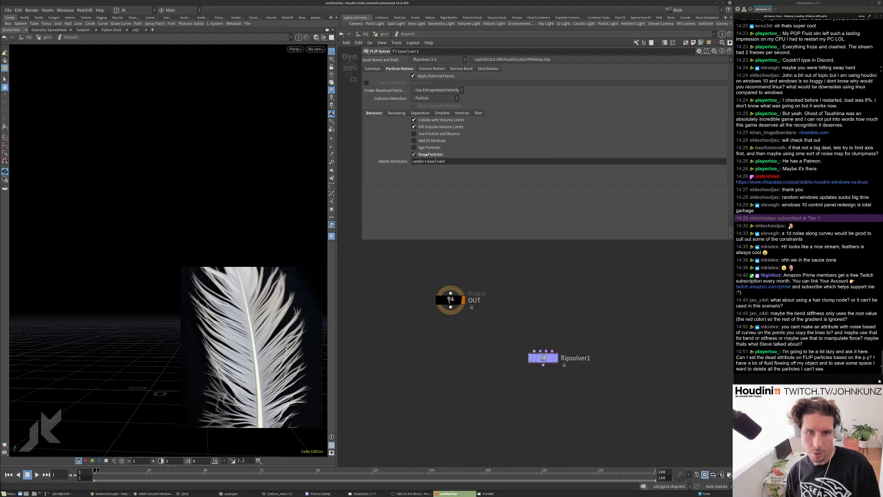
{"action": "left_click", "coordinate": [423, 155]}
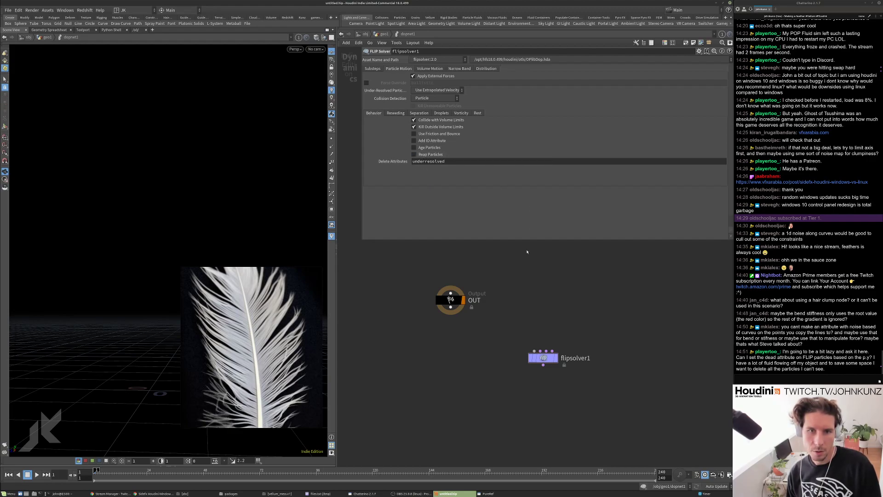
{"action": "scroll", "coordinate": [529, 330], "scroll_direction": "up", "scroll_amount": 2}
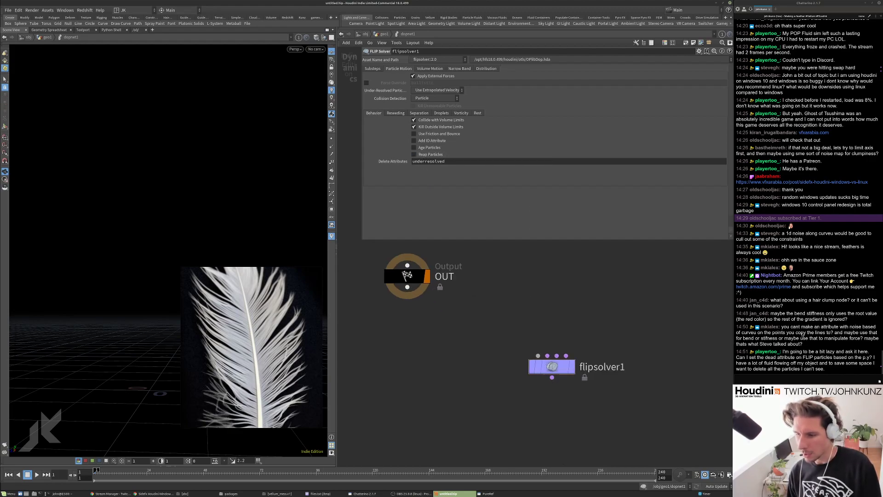
Inspect the FLIP solver's internal POP solver update settings.
{"action": "double_click", "coordinate": [552, 367]}
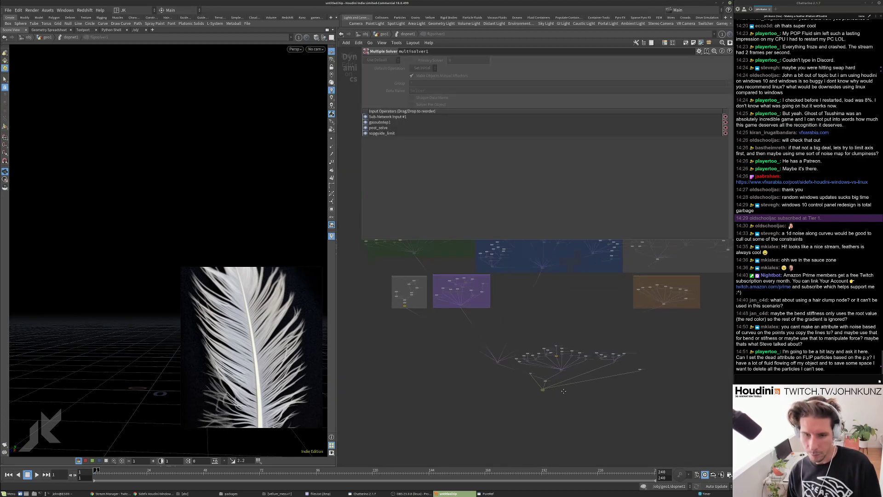
{"action": "scroll", "coordinate": [508, 337], "scroll_direction": "up", "scroll_amount": 6}
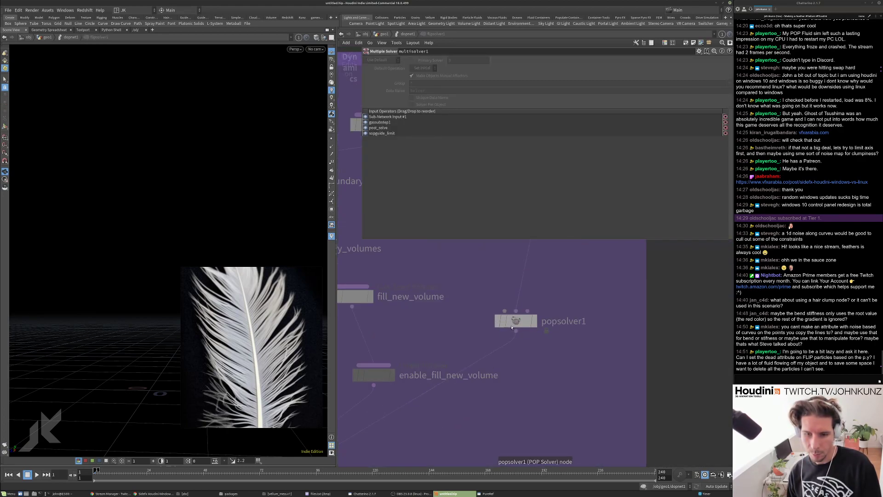
{"action": "left_click", "coordinate": [515, 321]}
{"action": "left_click", "coordinate": [389, 69]}
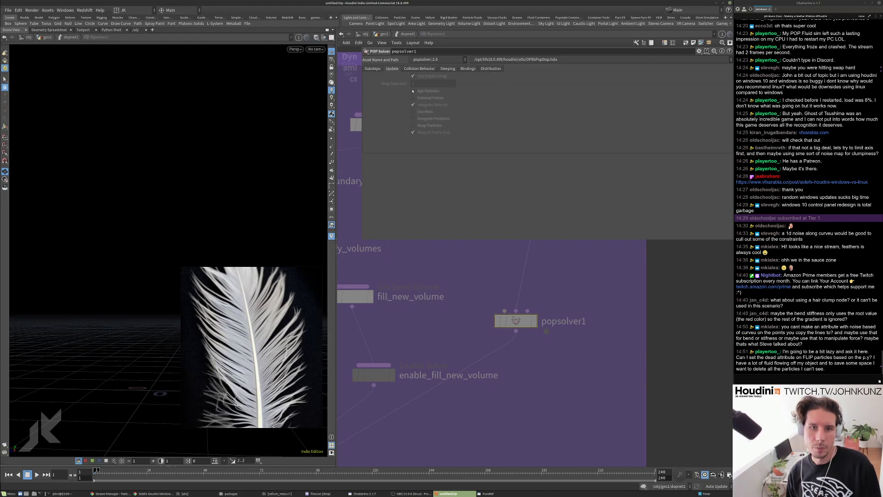
{"action": "mouse_move", "coordinate": [421, 134]}
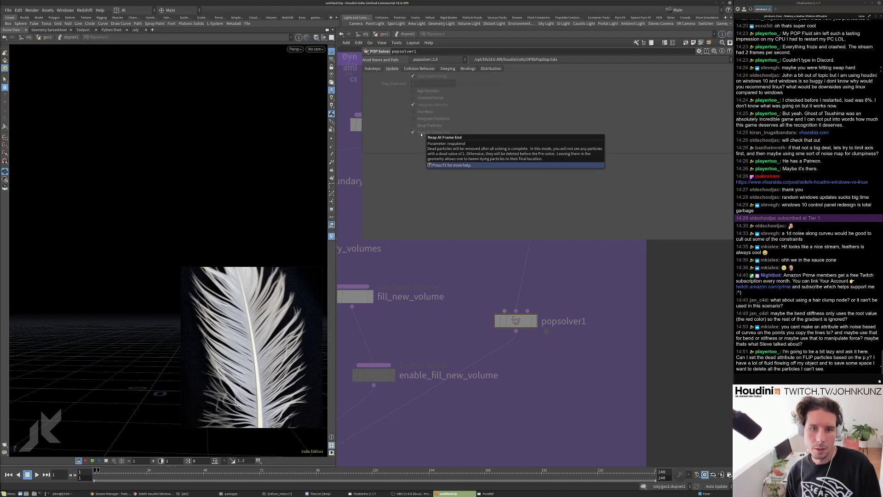
{"action": "scroll", "coordinate": [562, 328], "scroll_direction": "down", "scroll_amount": 10}
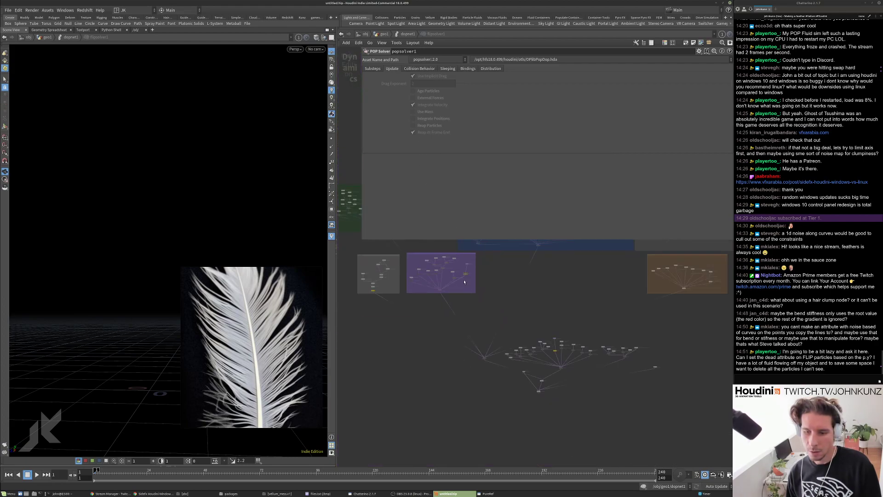
{"action": "scroll", "coordinate": [571, 345], "scroll_direction": "up", "scroll_amount": 10}
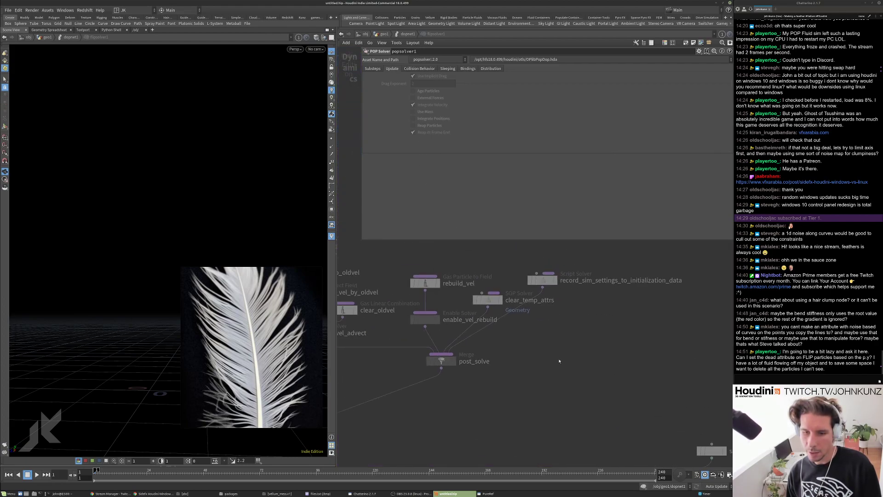
{"action": "scroll", "coordinate": [554, 336], "scroll_direction": "down", "scroll_amount": 3}
Browse the FLIP solver's sourcing, advect and kill_underresolved nodes, then return to geo1.
{"action": "middle_click_drag", "start_coordinate": [423, 363], "coordinate": [485, 368]}
{"action": "middle_click_drag", "start_coordinate": [408, 355], "coordinate": [493, 369]}
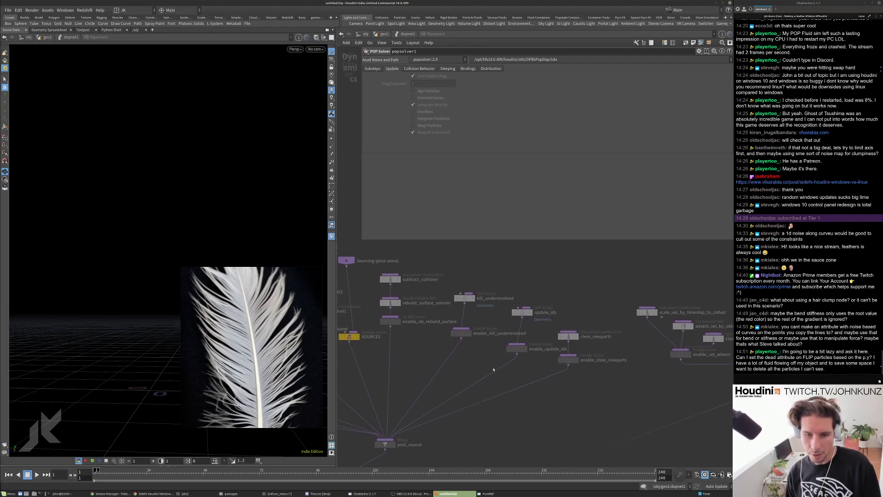
{"action": "middle_click_drag", "start_coordinate": [431, 355], "coordinate": [555, 339]}
{"action": "middle_click_drag", "start_coordinate": [481, 362], "coordinate": [520, 346]}
{"action": "middle_click_drag", "start_coordinate": [432, 374], "coordinate": [510, 368]}
{"action": "scroll", "coordinate": [510, 368], "scroll_direction": "down", "scroll_amount": 4}
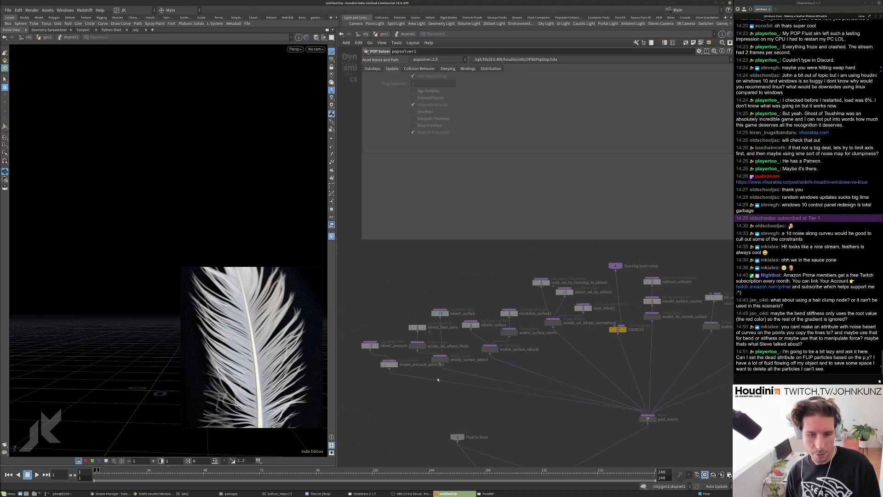
{"action": "scroll", "coordinate": [591, 303], "scroll_direction": "up", "scroll_amount": 4}
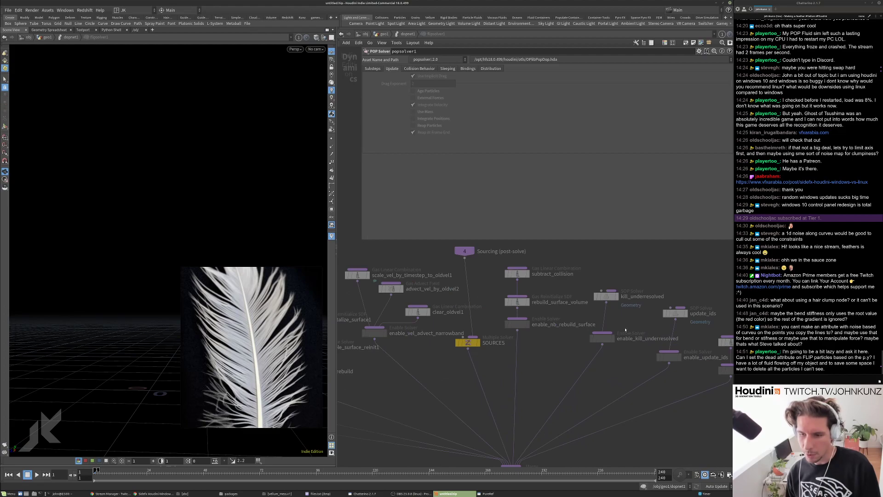
{"action": "double_click", "coordinate": [591, 303]}
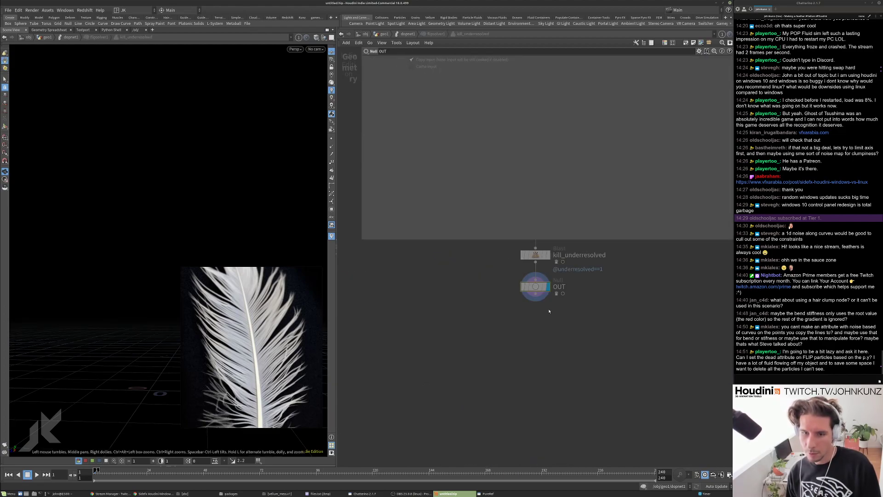
{"action": "left_click", "coordinate": [510, 317]}
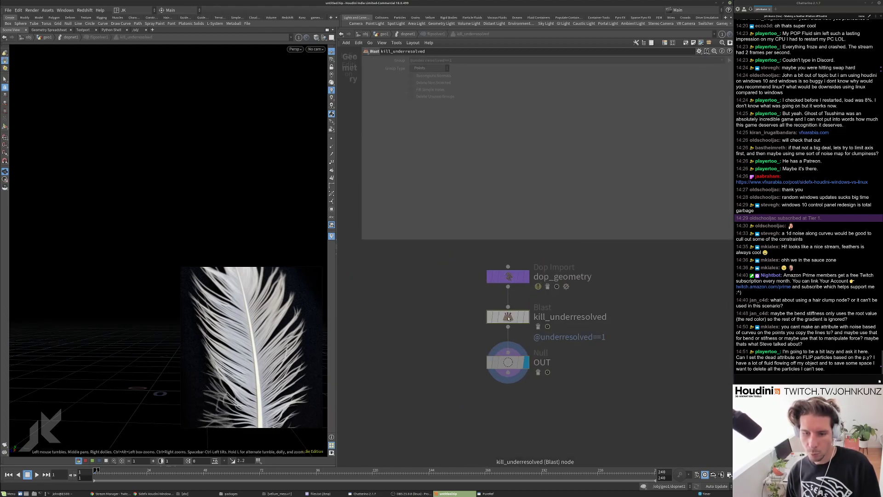
{"action": "key", "text": "u"}
{"action": "key", "text": "u"}
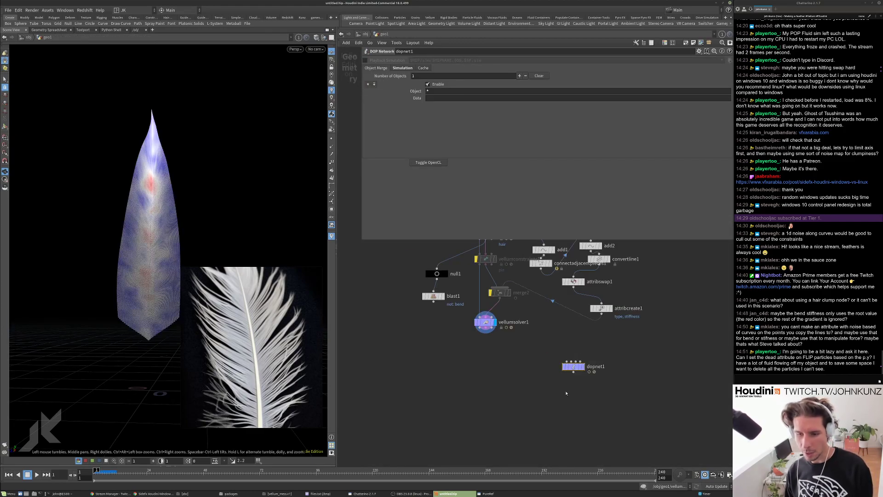
Delete dopnet1, then test vellumsolver1 Substeps at 2 before settling on 12.
{"action": "key", "text": "Delete"}
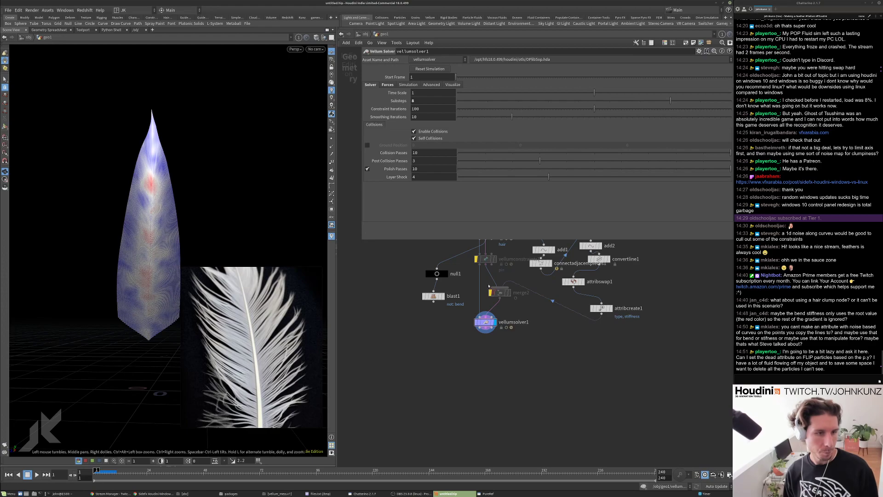
{"action": "left_click_drag", "start_coordinate": [101, 175], "coordinate": [193, 186]}
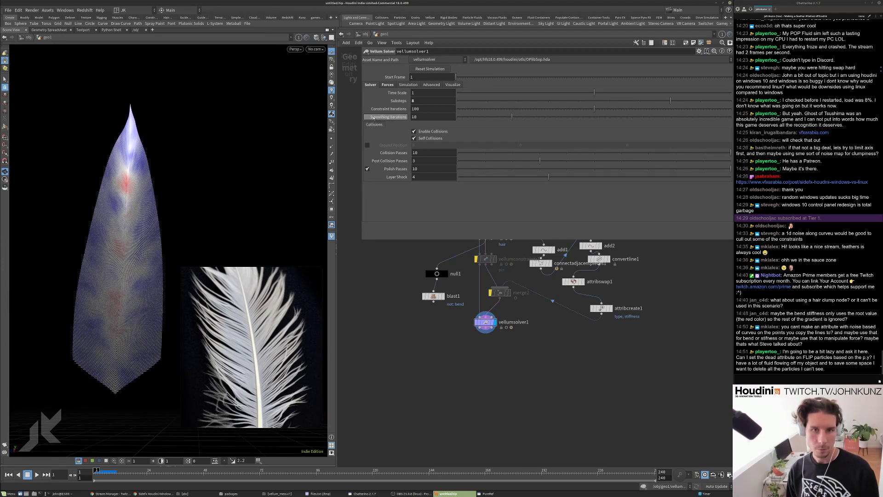
{"action": "left_click", "coordinate": [432, 100]}
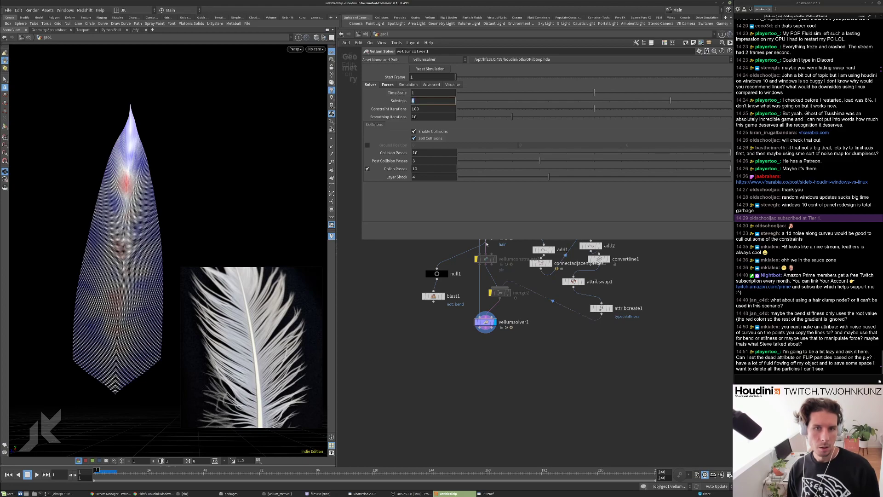
{"action": "type", "text": "2"}
{"action": "key", "text": "Return"}
{"action": "key", "text": "Up"}
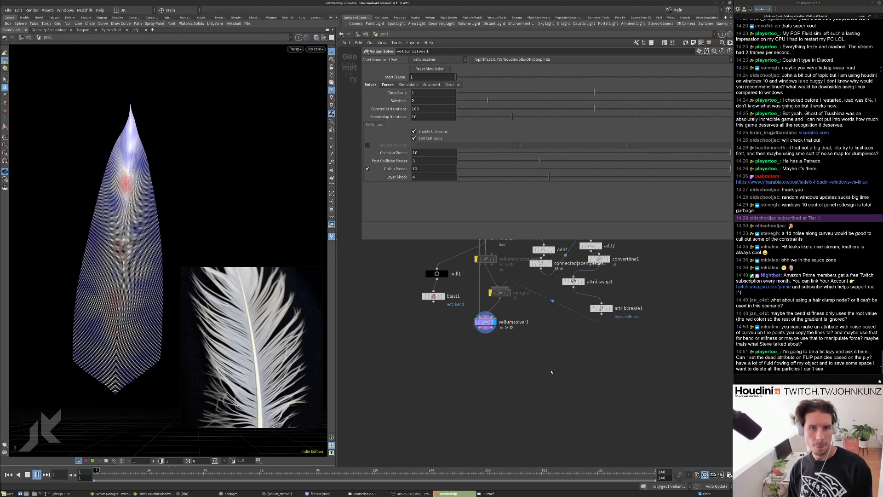
{"action": "left_click_drag", "start_coordinate": [160, 261], "coordinate": [160, 260]}
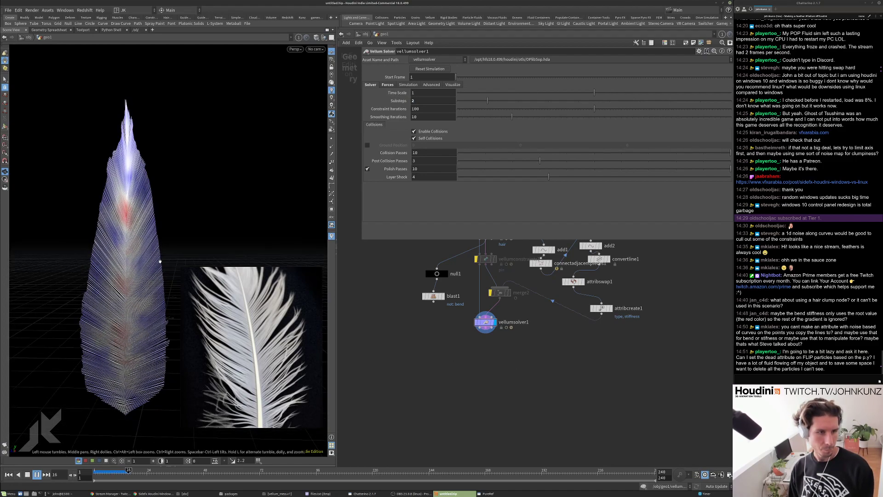
{"action": "key", "text": "ctrl+Up"}
{"action": "double_click", "coordinate": [417, 100]}
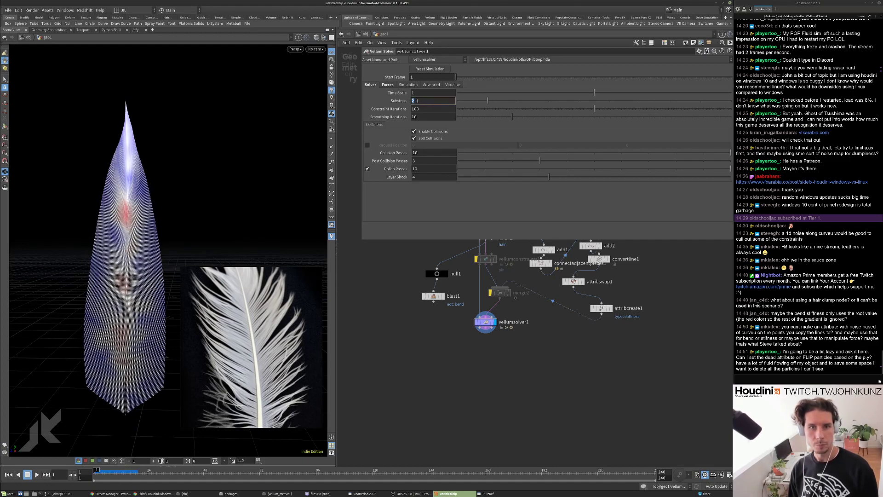
{"action": "key", "text": "Return"}
{"action": "key", "text": "Up"}
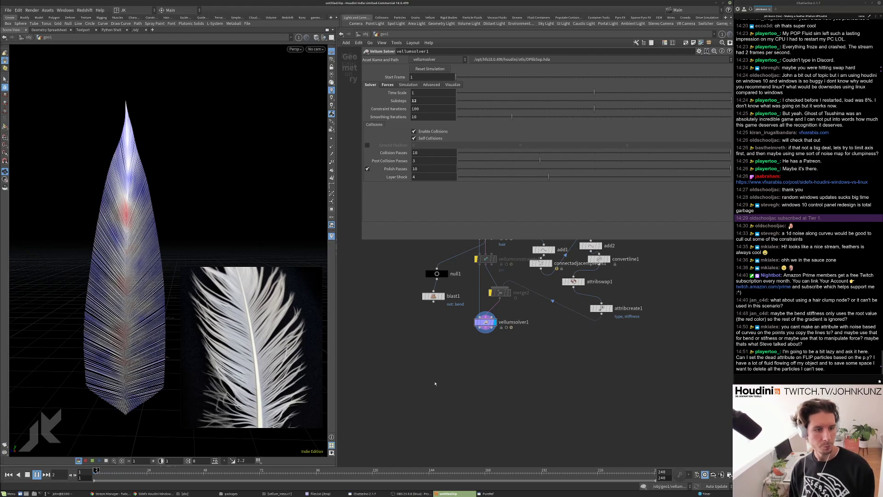
{"action": "key", "text": "ctrl+Up"}
Set Wind Drag to 0.25 and Velocity Damping to 0.05, then replay.
{"action": "left_click", "coordinate": [389, 86]}
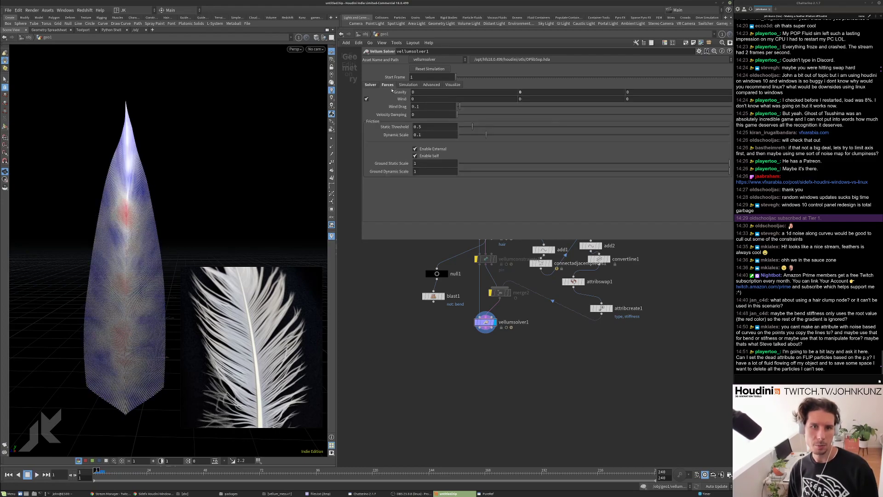
{"action": "double_click", "coordinate": [416, 107]}
{"action": "type", "text": "0.25"}
{"action": "key", "text": "Return"}
{"action": "double_click", "coordinate": [421, 115]}
{"action": "type", "text": "0.05"}
{"action": "key", "text": "Return"}
{"action": "key", "text": "Up"}
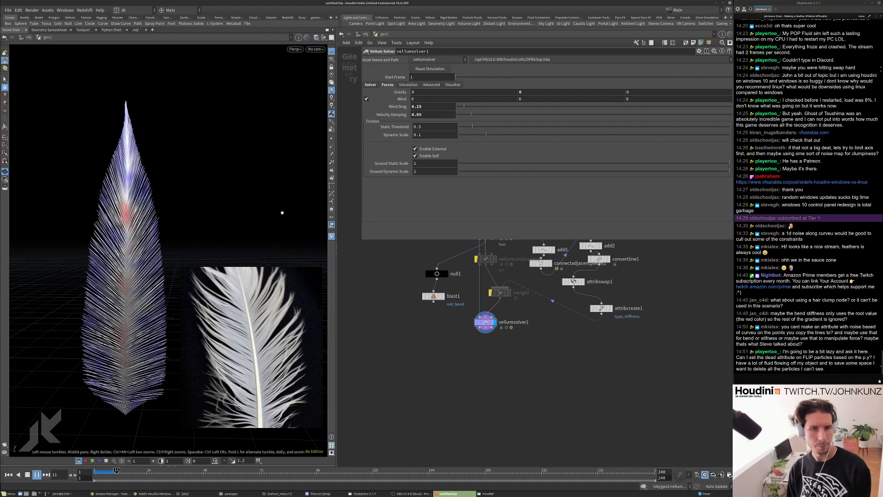
{"action": "key", "text": "ctrl+Up"}
{"action": "scroll", "coordinate": [485, 310], "scroll_direction": "up", "scroll_amount": 3}
Set vellumhair1 Bend Stiffness to .5 and test the simulation.
{"action": "left_click", "coordinate": [490, 265]}
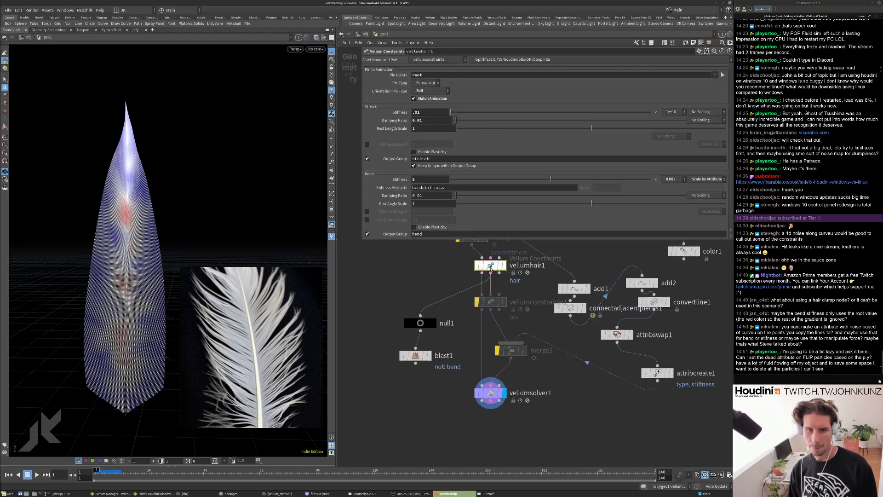
{"action": "scroll", "coordinate": [411, 209], "scroll_direction": "down", "scroll_amount": 3}
{"action": "left_click", "coordinate": [419, 136]}
{"action": "type", "text": ".5"}
{"action": "key", "text": "Return"}
{"action": "key", "text": "Up"}
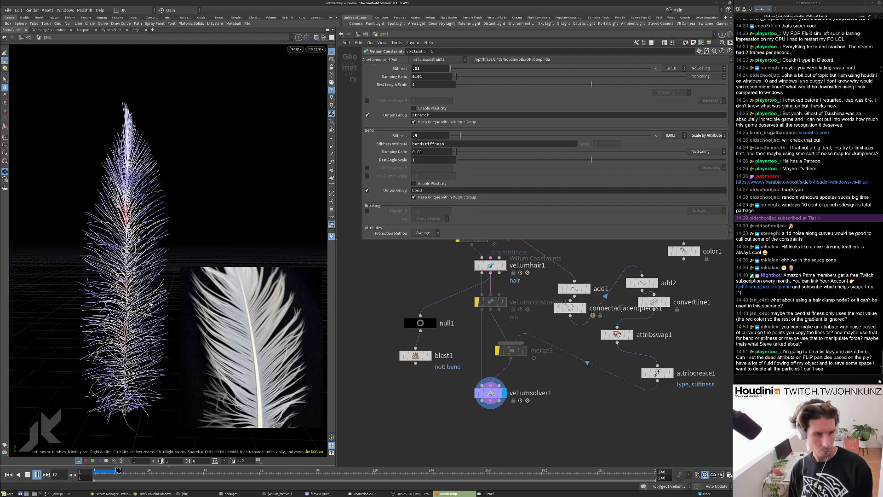
{"action": "key", "text": "ctrl+Up"}
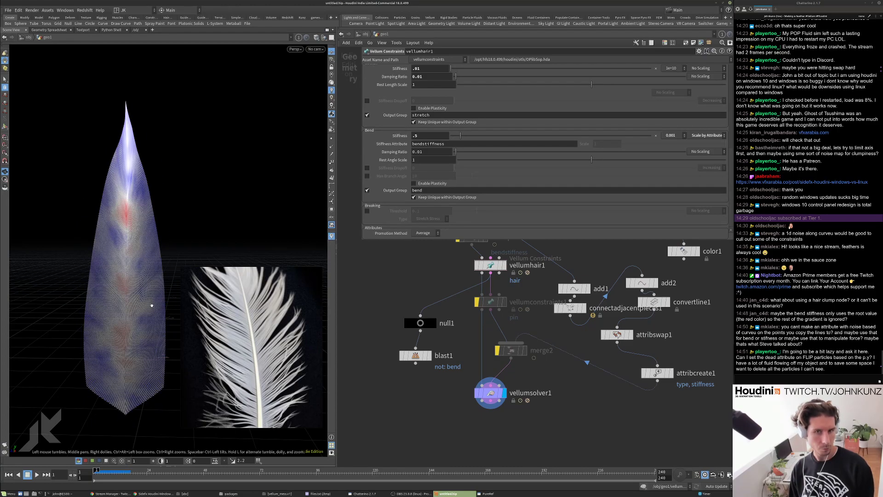
Raise Bend Stiffness to 1 and replay the simulation.
{"action": "double_click", "coordinate": [430, 136]}
{"action": "type", "text": "1"}
{"action": "key", "text": "Return"}
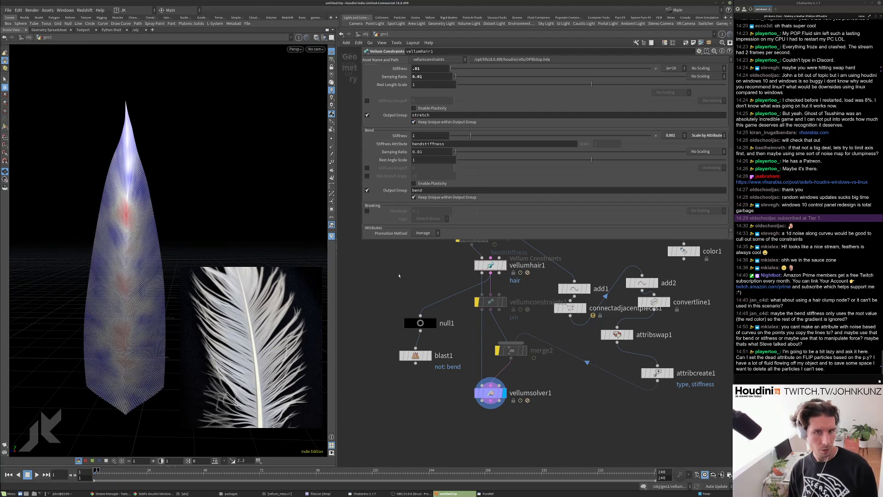
{"action": "middle_click_drag", "start_coordinate": [407, 243], "coordinate": [409, 288]}
{"action": "key", "text": "Up"}
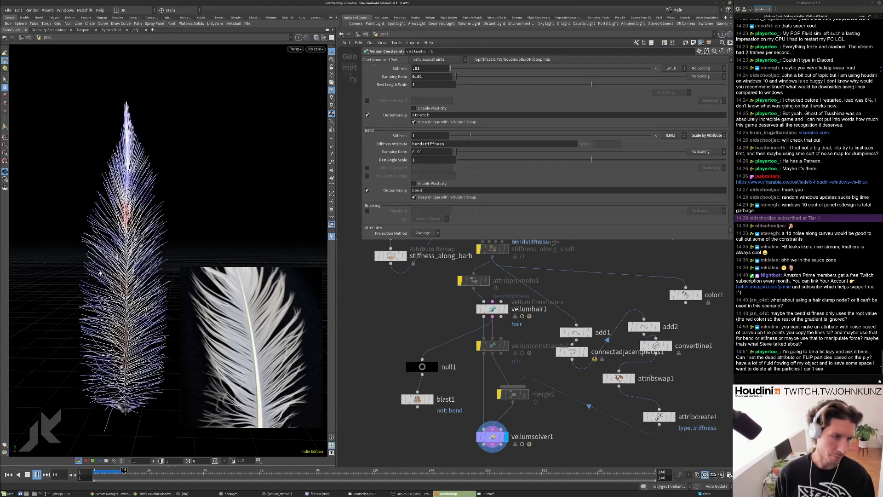
{"action": "key", "text": "ctrl+Up"}
Bypass attribnoise1, play, and review the stiffness_along_barb remap.
{"action": "scroll", "coordinate": [472, 288], "scroll_direction": "up", "scroll_amount": 5}
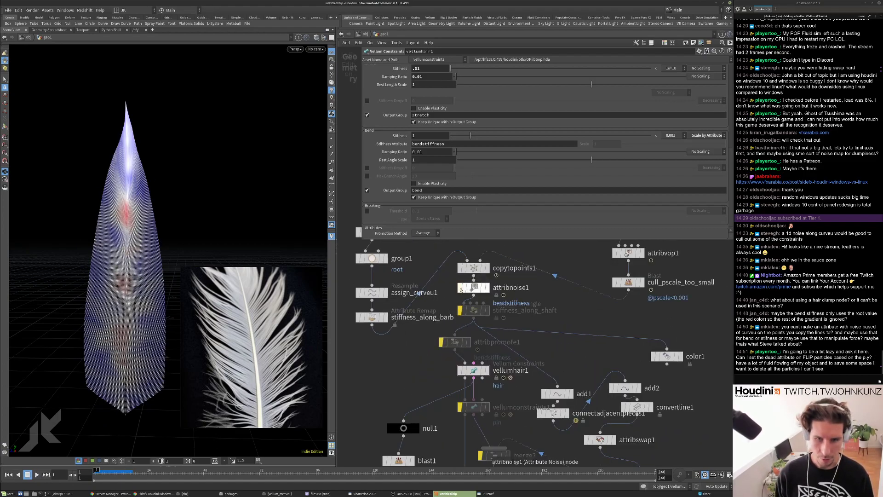
{"action": "left_click", "coordinate": [461, 287]}
{"action": "key", "text": "Up"}
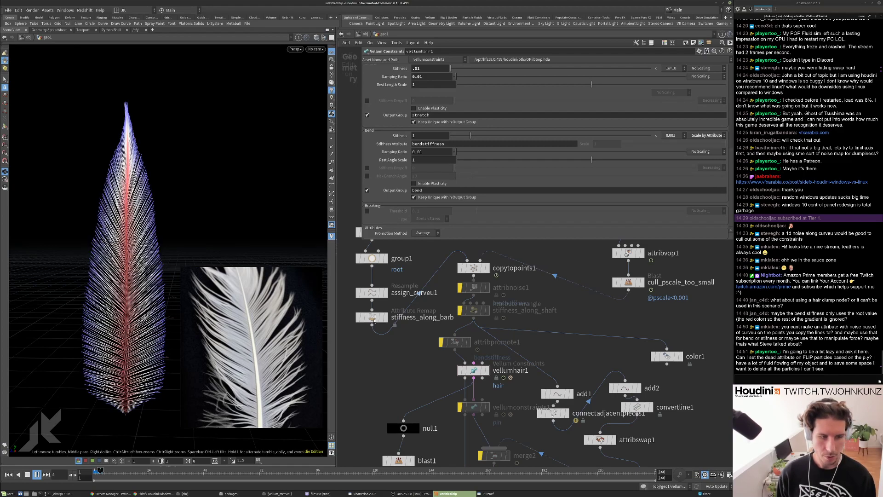
{"action": "left_click", "coordinate": [374, 320]}
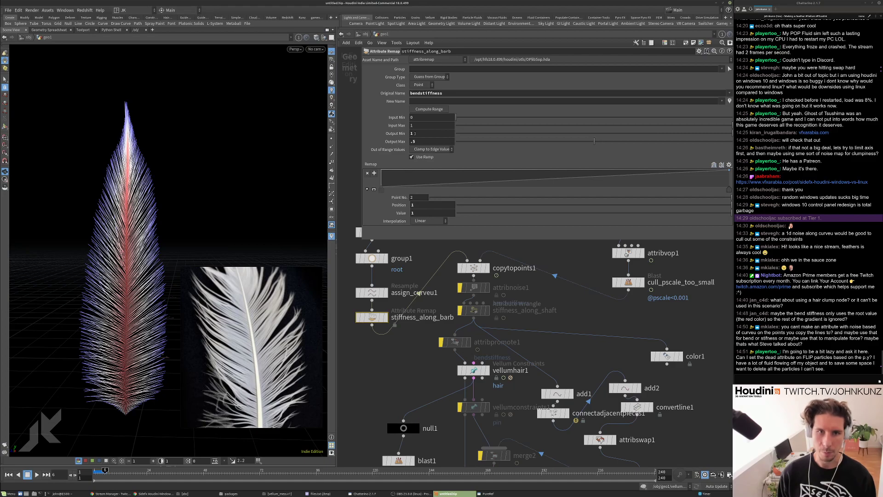
{"action": "scroll", "coordinate": [385, 322], "scroll_direction": "down", "scroll_amount": 4}
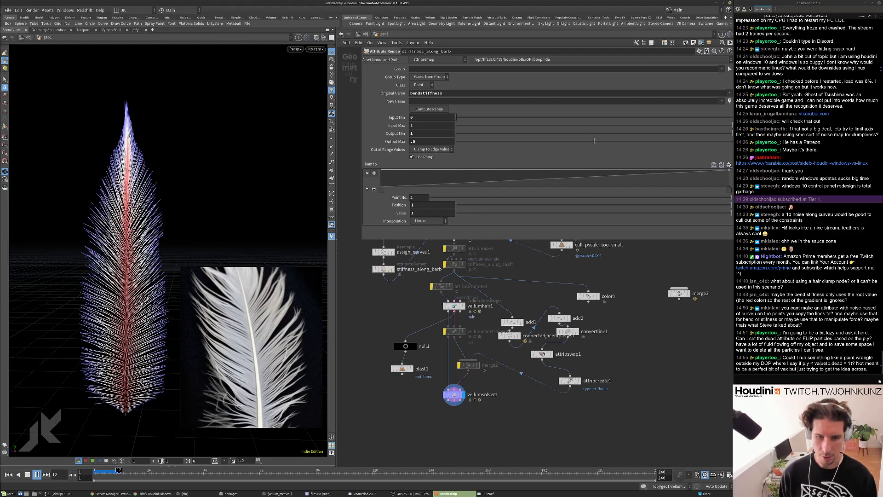
Set Bend Stiffness to 2, replay, and re-enable the stiffness_along_shaft wrangle.
{"action": "left_click", "coordinate": [454, 306]}
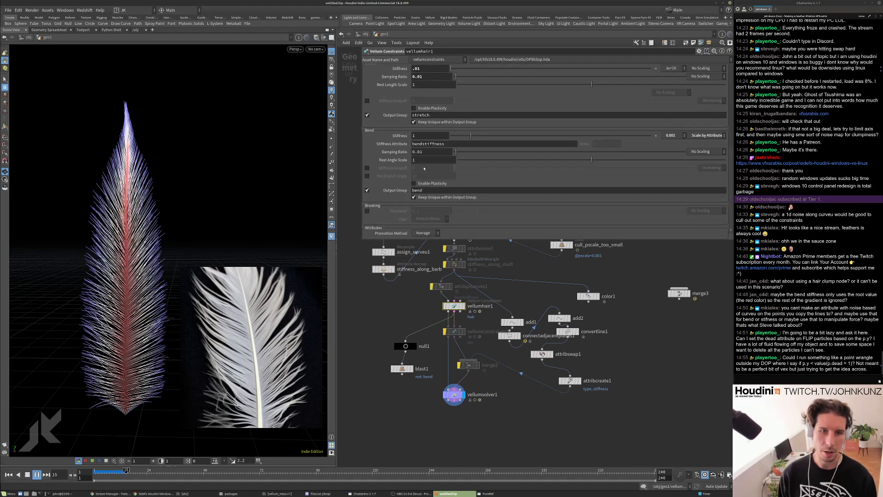
{"action": "double_click", "coordinate": [420, 136]}
{"action": "type", "text": "2"}
{"action": "key", "text": "Return"}
{"action": "key", "text": "Up"}
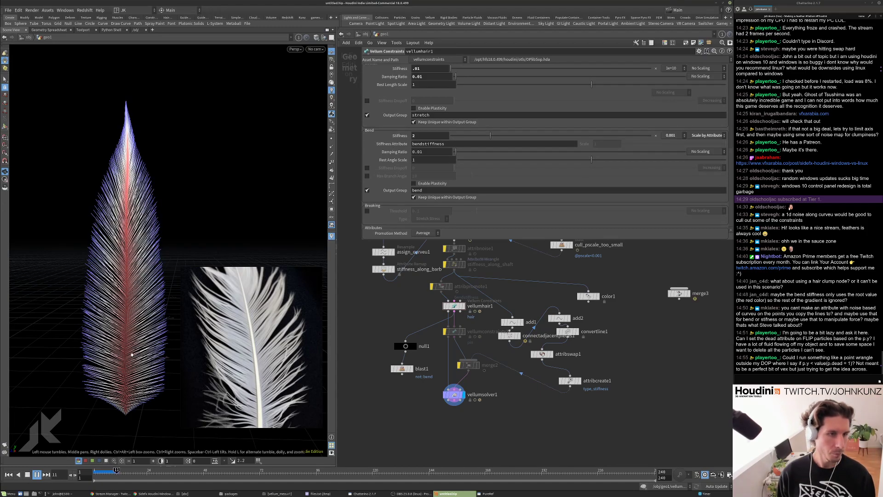
{"action": "key", "text": "ctrl+Up"}
{"action": "scroll", "coordinate": [453, 265], "scroll_direction": "up", "scroll_amount": 1}
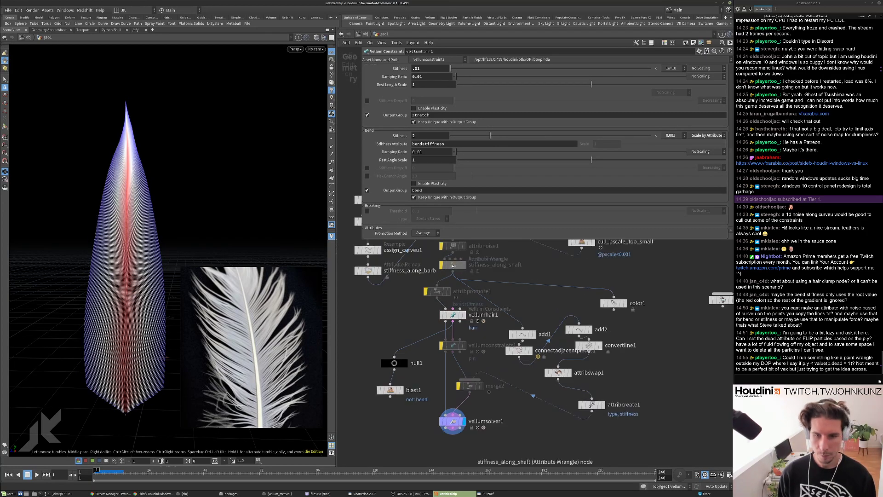
{"action": "left_click", "coordinate": [442, 266]}
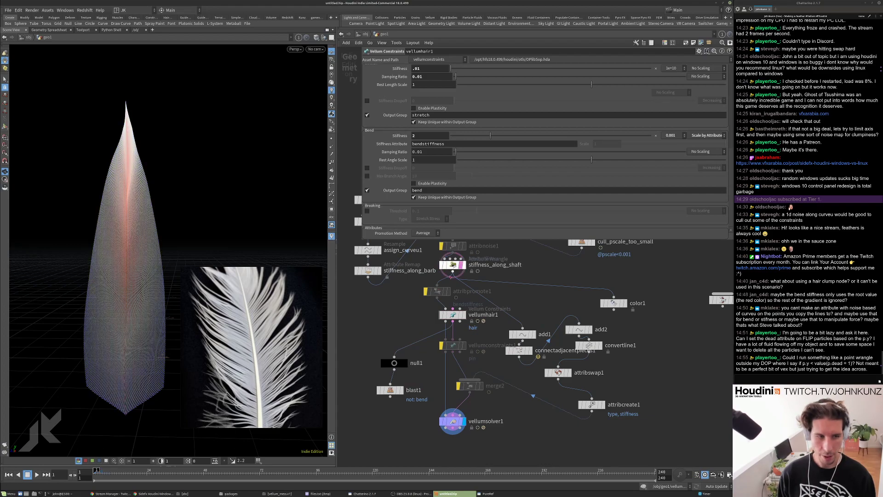
Change the wrangle's fit new-min from 0.1 to 0.5 and play the feather simulation.
{"action": "left_click", "coordinate": [461, 265]}
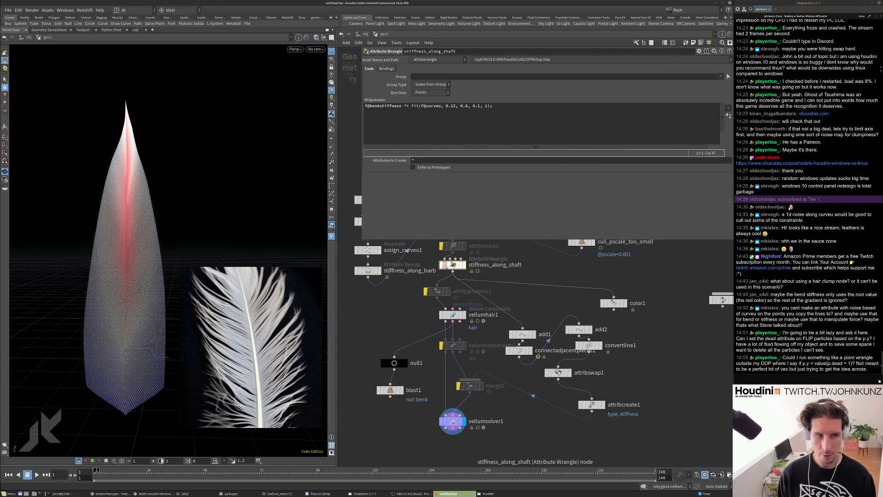
{"action": "key", "text": "Delete"}
{"action": "type", "text": "5"}
{"action": "key", "text": "Up"}
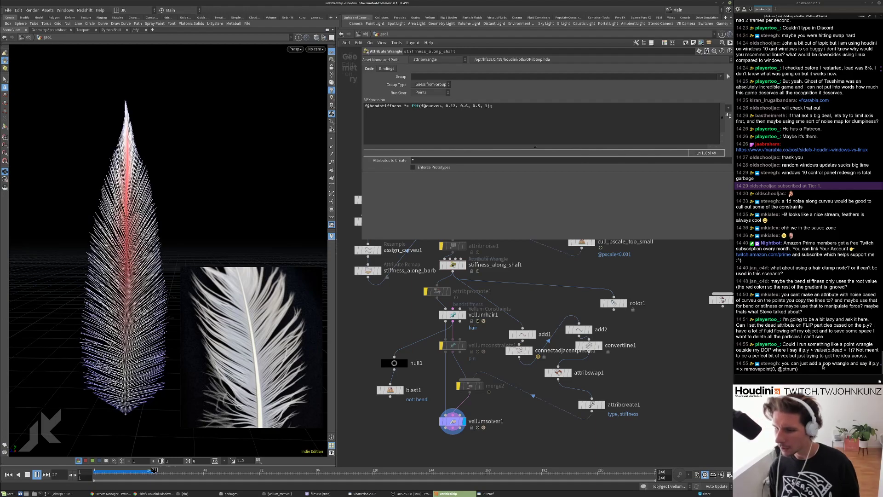
{"action": "double_click", "coordinate": [833, 350]}
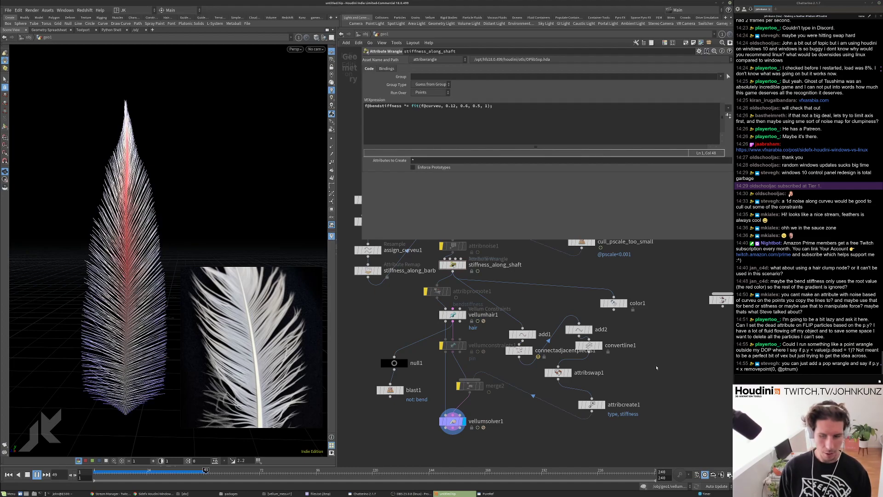
{"action": "middle_click_drag", "start_coordinate": [658, 367], "coordinate": [635, 364]}
{"action": "key", "text": "Escape"}
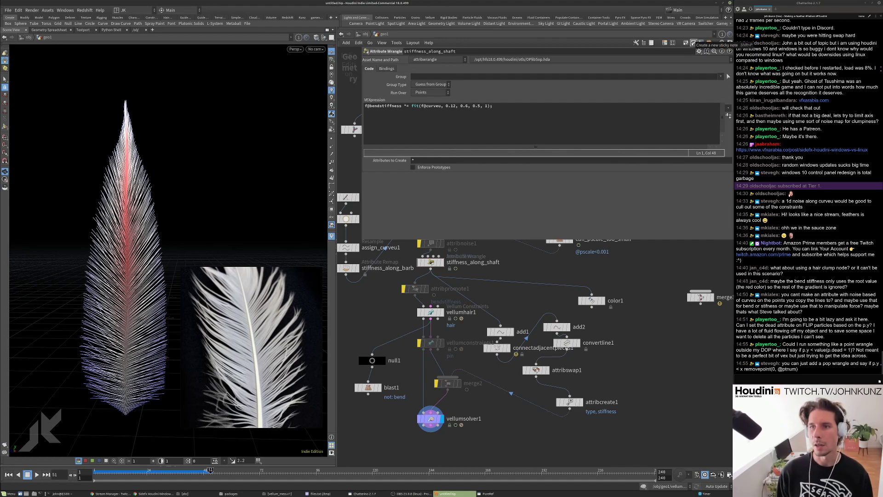
{"action": "left_click", "coordinate": [694, 42]}
{"action": "scroll", "coordinate": [575, 289], "scroll_direction": "down", "scroll_amount": 3}
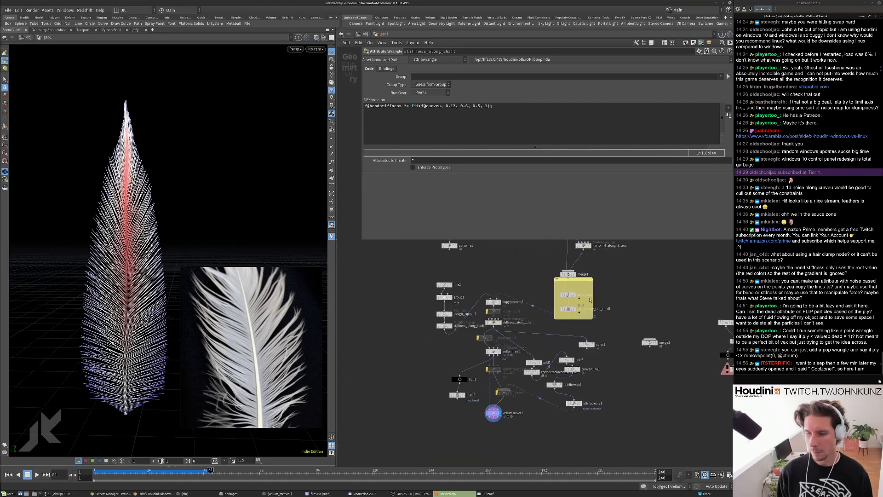
{"action": "left_click_drag", "start_coordinate": [575, 289], "coordinate": [618, 373]}
{"action": "scroll", "coordinate": [619, 373], "scroll_direction": "up", "scroll_amount": 5}
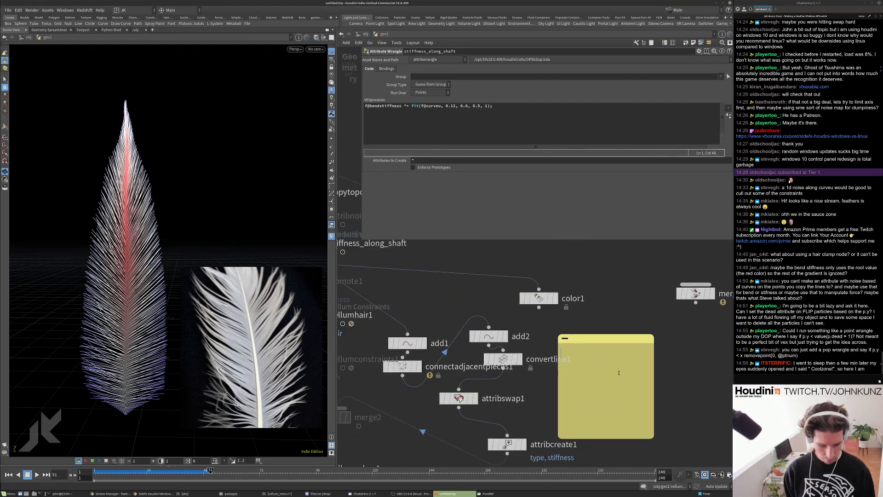
{"action": "type", "text": "f@"}
{"action": "key", "text": "BackSpace"}
{"action": "key", "text": "BackSpace"}
{"action": "type", "text": "i@"}
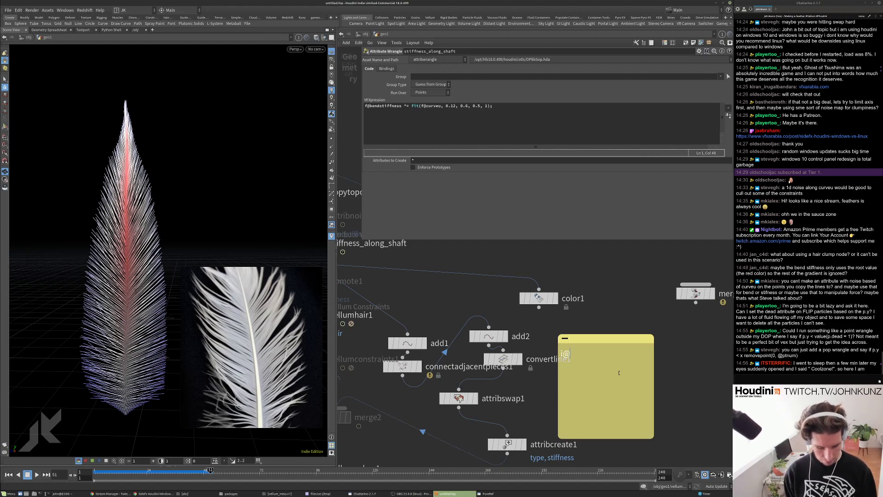
{"action": "type", "text": "dead="}
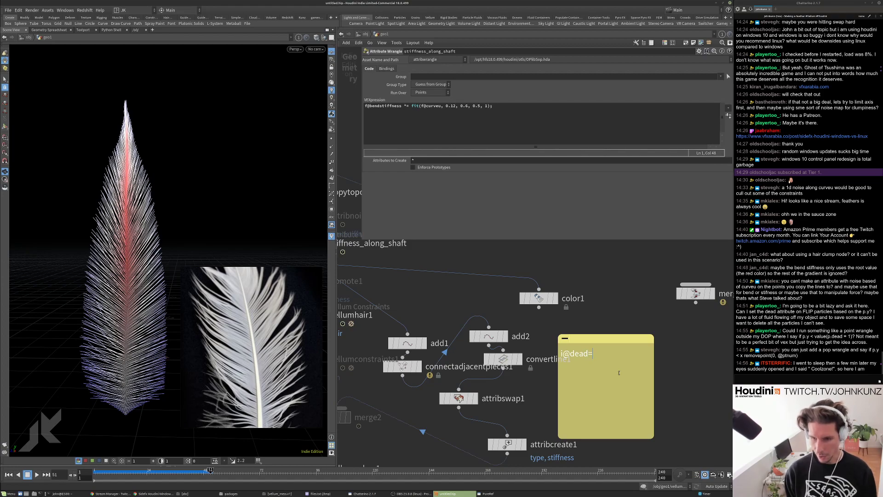
{"action": "type", "text": "@P."}
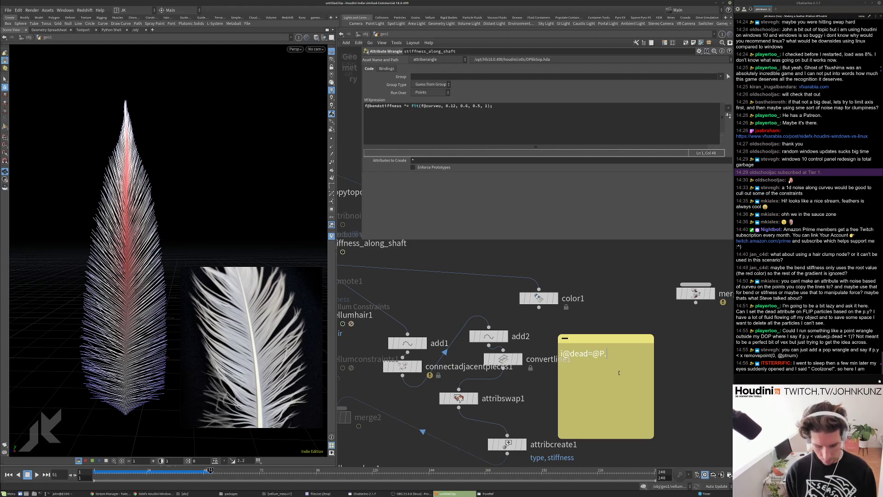
{"action": "type", "text": "y>1"}
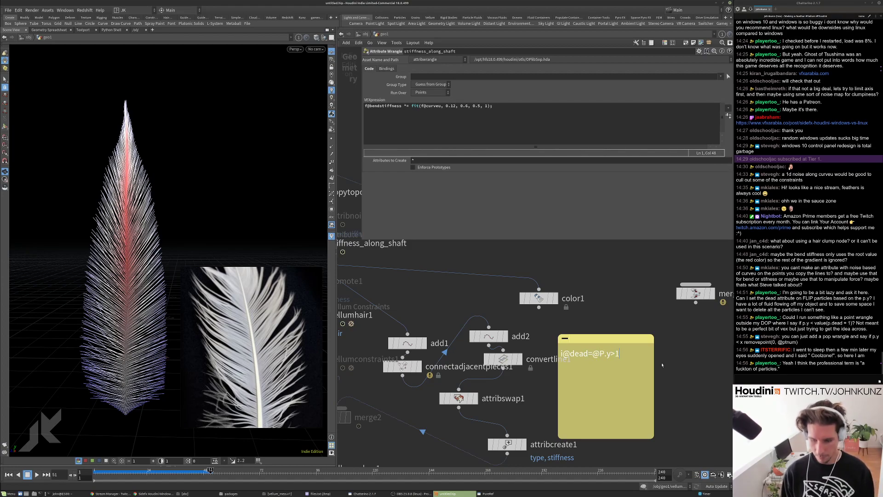
{"action": "type", "text": ";"}
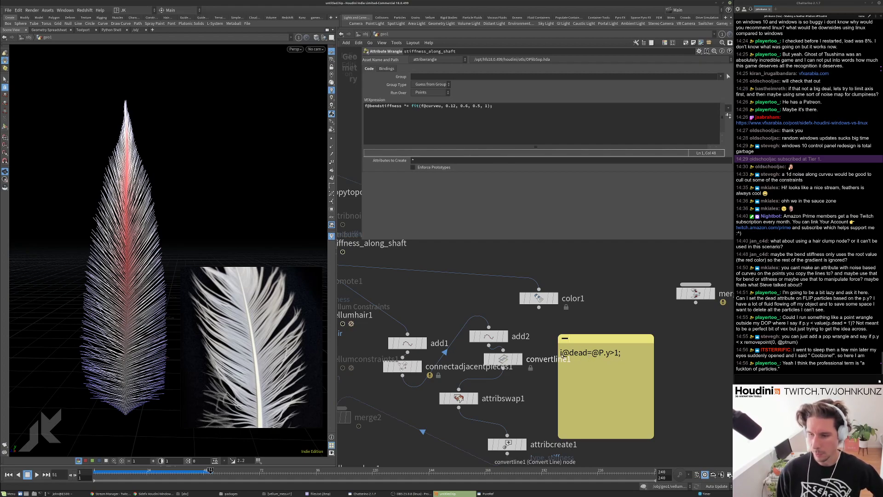
Move the sticky note aside, then rewind to frame 1 and replay the simulation.
{"action": "scroll", "coordinate": [585, 354], "scroll_direction": "down", "scroll_amount": 4}
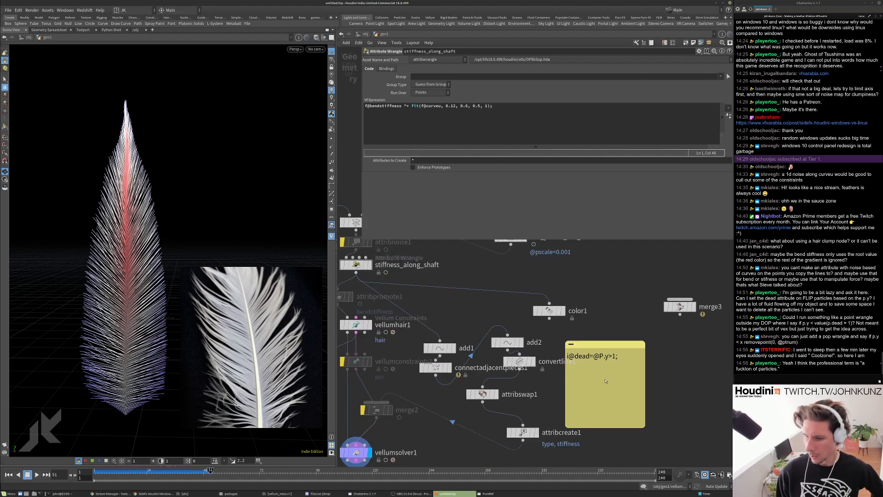
{"action": "left_click_drag", "start_coordinate": [601, 341], "coordinate": [633, 364]}
{"action": "scroll", "coordinate": [652, 391], "scroll_direction": "up", "scroll_amount": 2}
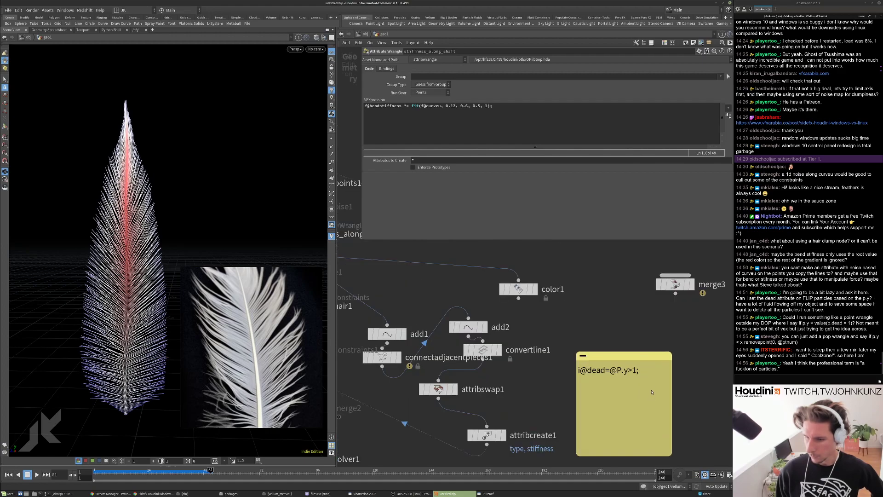
{"action": "middle_click_drag", "start_coordinate": [675, 382], "coordinate": [653, 368]}
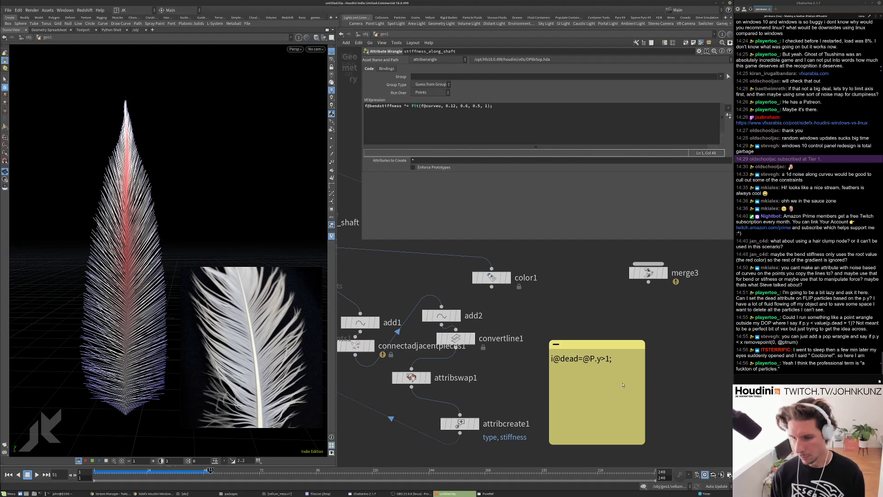
{"action": "scroll", "coordinate": [623, 385], "scroll_direction": "down", "scroll_amount": 5}
{"action": "scroll", "coordinate": [621, 360], "scroll_direction": "up", "scroll_amount": 4}
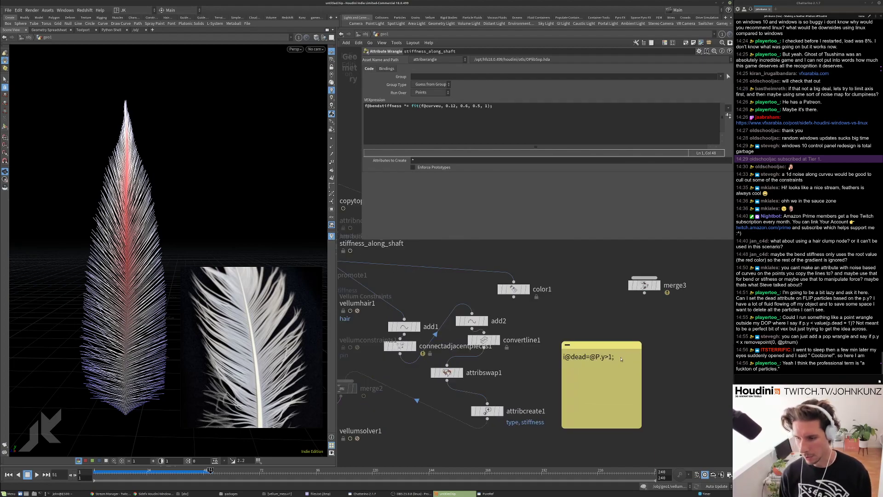
{"action": "scroll", "coordinate": [620, 362], "scroll_direction": "down", "scroll_amount": 1}
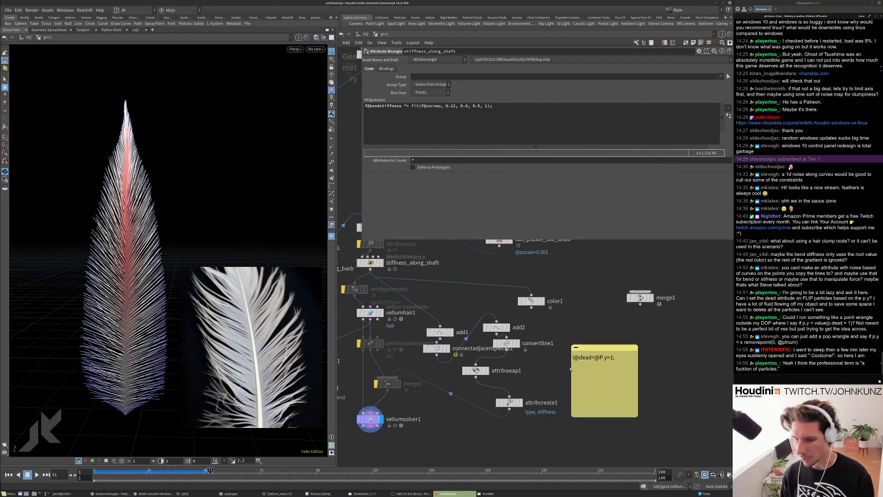
{"action": "scroll", "coordinate": [571, 351], "scroll_direction": "up", "scroll_amount": 3}
{"action": "scroll", "coordinate": [572, 351], "scroll_direction": "down", "scroll_amount": 3}
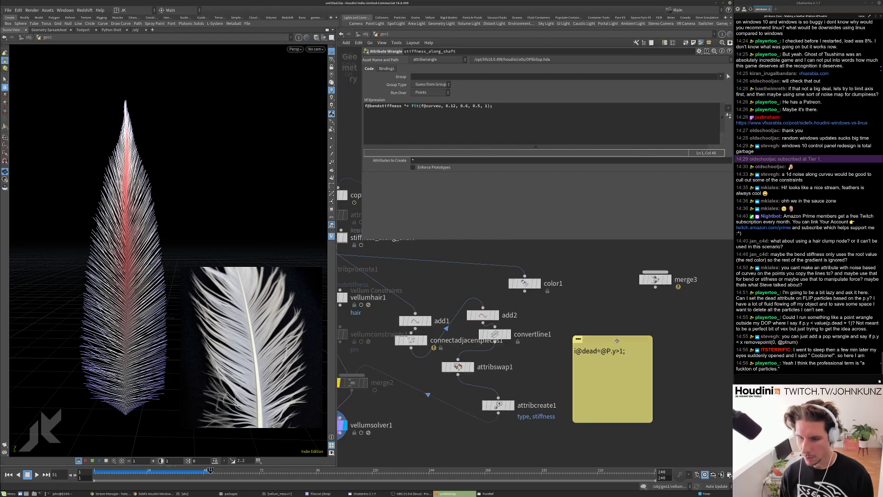
{"action": "scroll", "coordinate": [661, 348], "scroll_direction": "up", "scroll_amount": 1}
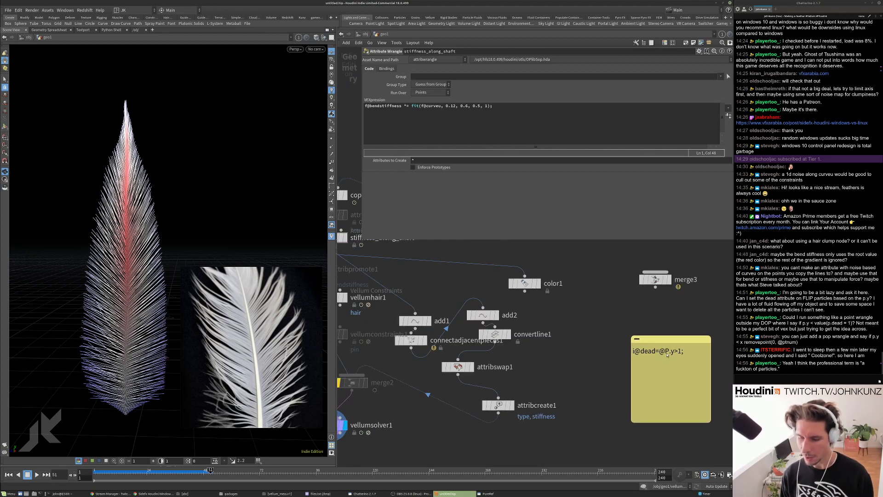
{"action": "scroll", "coordinate": [657, 351], "scroll_direction": "up", "scroll_amount": 2}
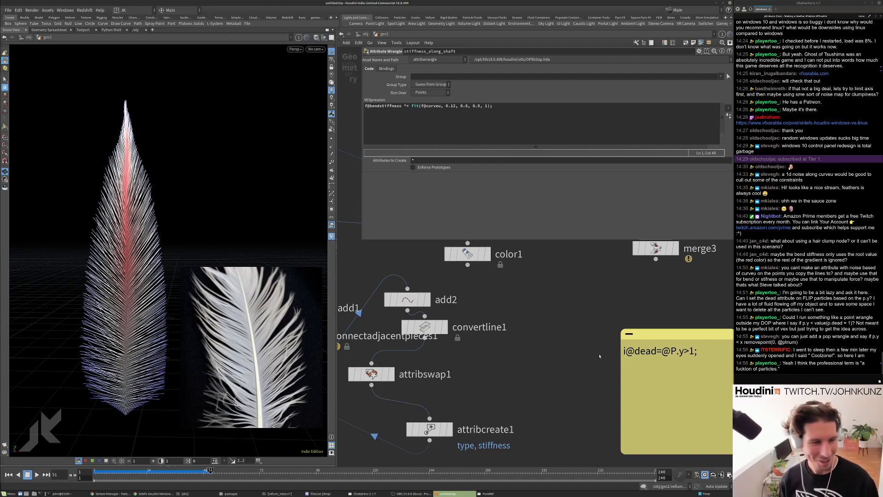
{"action": "scroll", "coordinate": [580, 358], "scroll_direction": "down", "scroll_amount": 5}
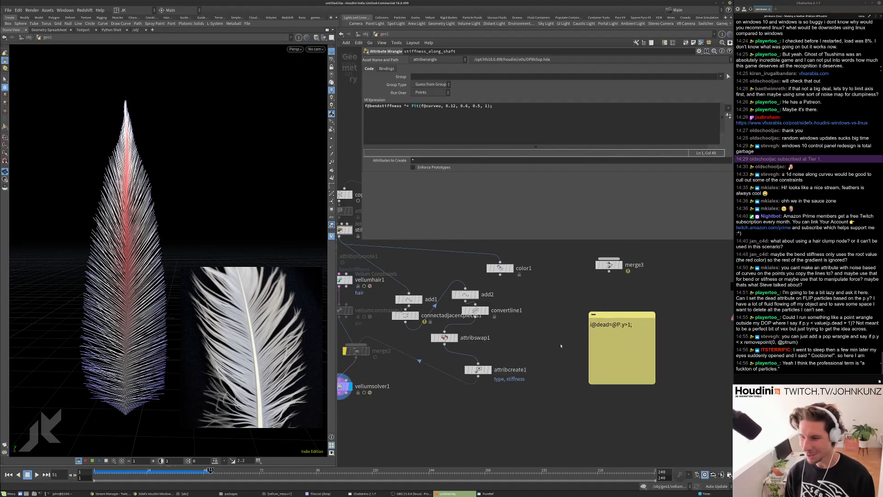
{"action": "key", "text": "ctrl+Up"}
{"action": "key", "text": "Up"}
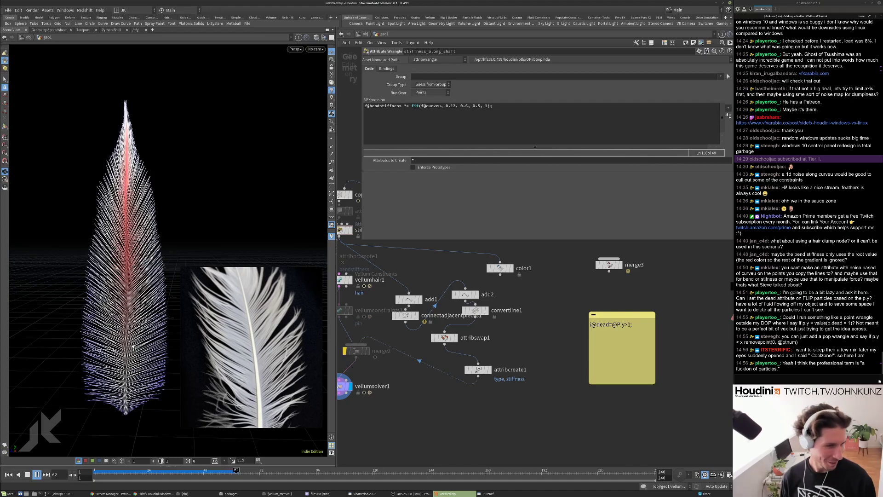
Set set_amount_of_fibers Points to 150 and play the simulation.
{"action": "middle_click_drag", "start_coordinate": [422, 280], "coordinate": [486, 377]}
{"action": "key", "text": "ctrl+Up"}
{"action": "scroll", "coordinate": [486, 377], "scroll_direction": "down", "scroll_amount": 5}
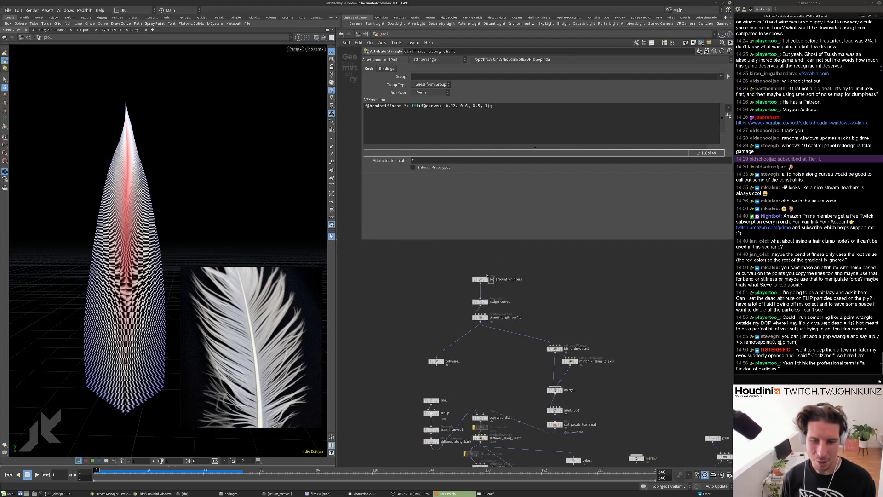
{"action": "left_click", "coordinate": [481, 279]}
{"action": "type", "text": "150"}
{"action": "key", "text": "Return"}
{"action": "key", "text": "Up"}
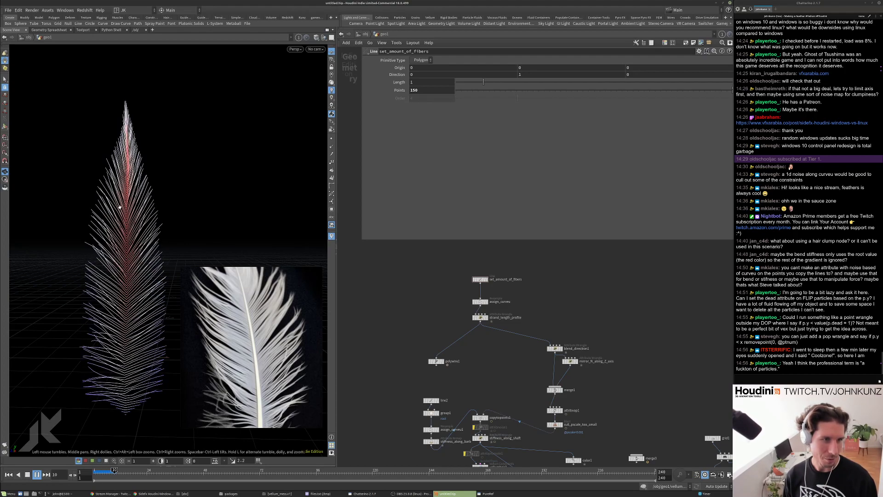
{"action": "key", "text": "ctrl+Up"}
Change set_amount_of_fibers Points to 450.
{"action": "scroll", "coordinate": [445, 325], "scroll_direction": "down", "scroll_amount": 4}
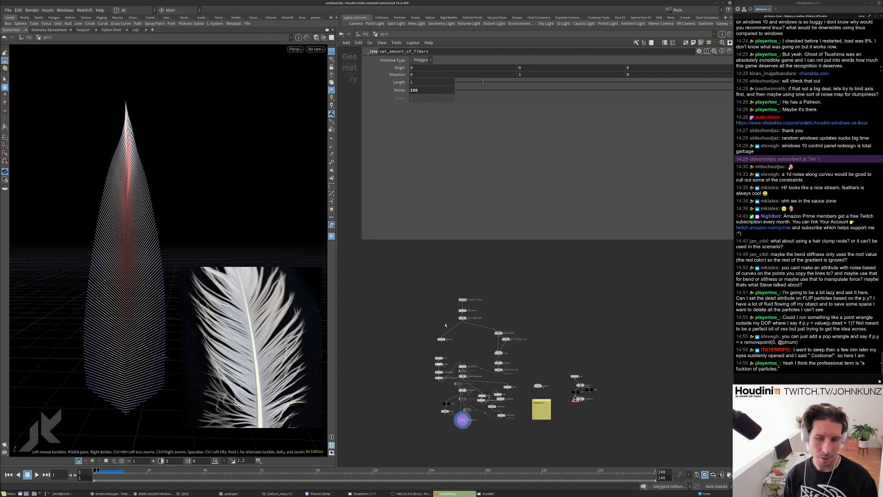
{"action": "scroll", "coordinate": [445, 325], "scroll_direction": "up", "scroll_amount": 3}
{"action": "double_click", "coordinate": [414, 90]}
{"action": "type", "text": "450"}
{"action": "key", "text": "Return"}
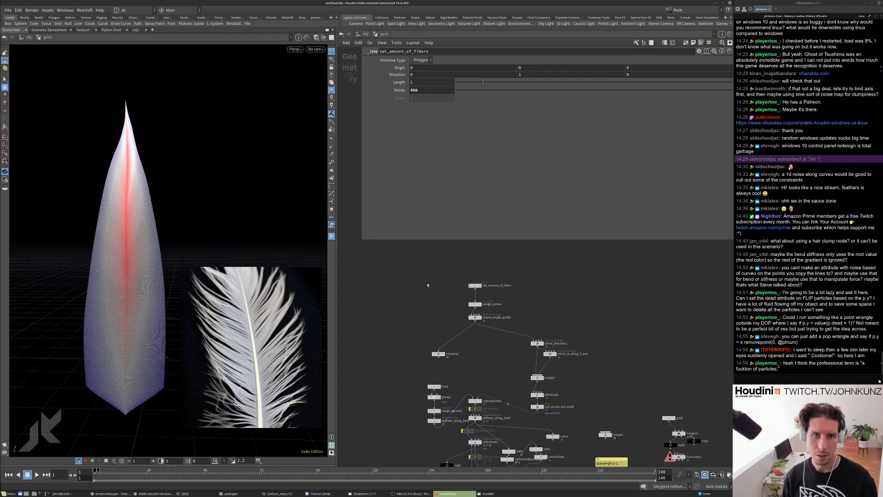
{"action": "scroll", "coordinate": [483, 359], "scroll_direction": "up", "scroll_amount": 2}
Uncheck Enable Self in vellumsolver1 and replay the feather simulation without self-collision.
{"action": "left_click", "coordinate": [449, 358]}
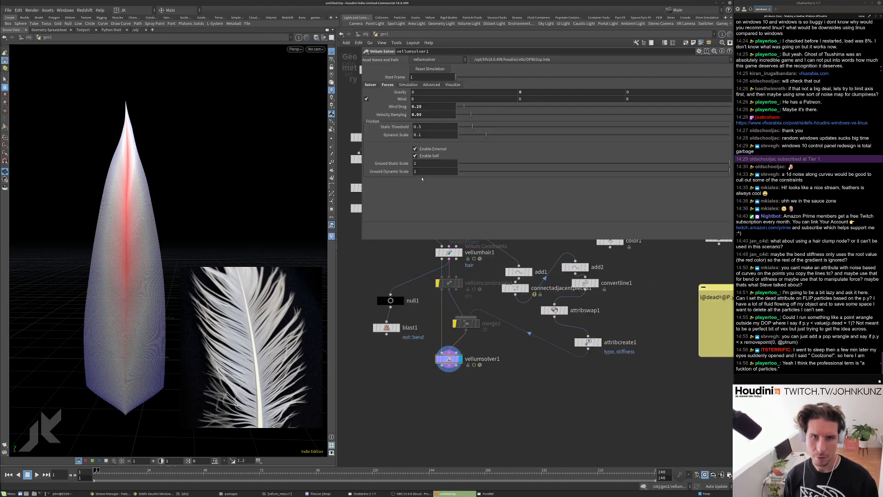
{"action": "left_click", "coordinate": [422, 156]}
{"action": "key", "text": "Up"}
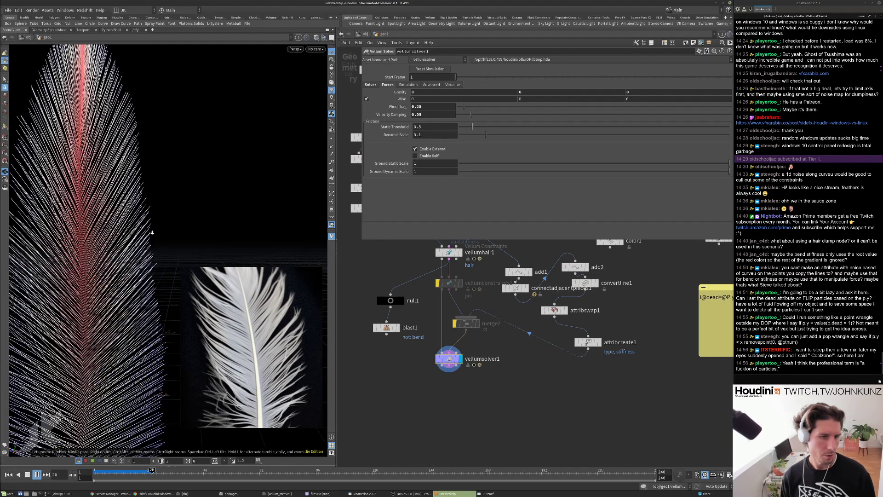
{"action": "key", "text": "g"}
{"action": "left_click_drag", "start_coordinate": [169, 228], "coordinate": [183, 160]}
{"action": "right_click_drag", "start_coordinate": [182, 161], "coordinate": [184, 179]}
{"action": "left_click_drag", "start_coordinate": [184, 180], "coordinate": [168, 144]}
{"action": "key", "text": "ctrl+Up"}
{"action": "key", "text": "Up"}
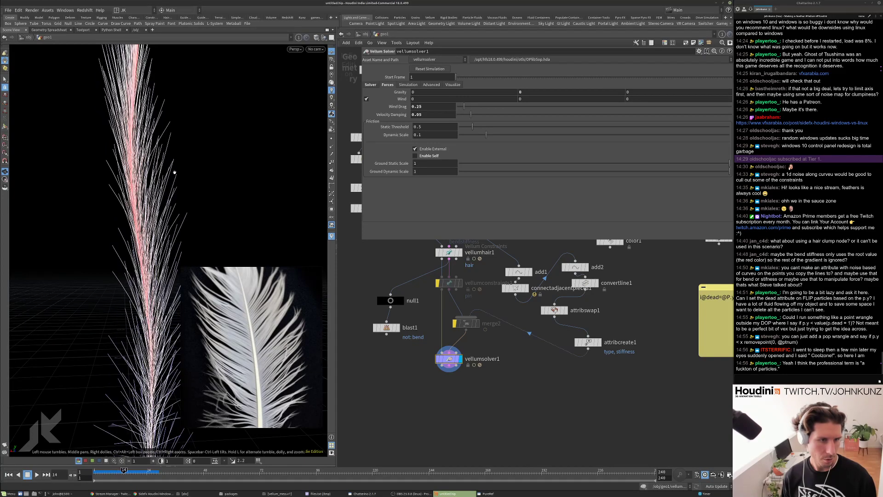
{"action": "key", "text": "ctrl+Up"}
Bypass popforce1 inside the solver's forces network, replay, and return to geo1.
{"action": "scroll", "coordinate": [452, 320], "scroll_direction": "up", "scroll_amount": 3}
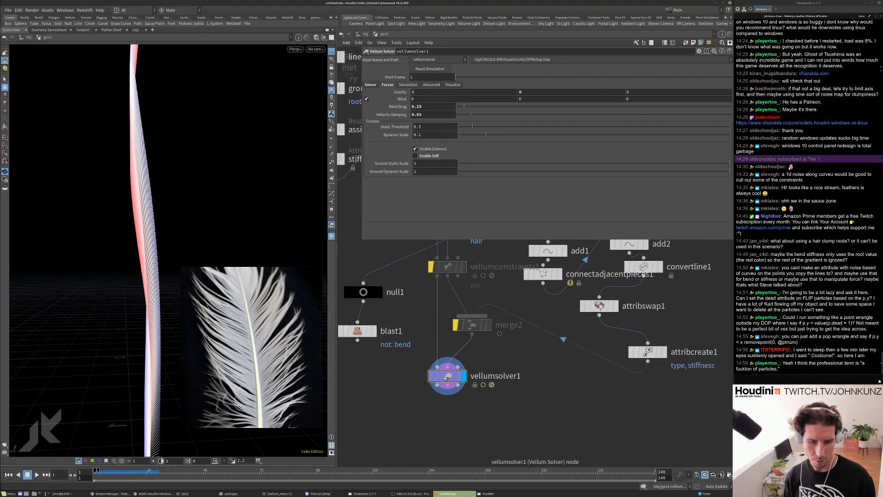
{"action": "double_click", "coordinate": [445, 378]}
{"action": "scroll", "coordinate": [469, 340], "scroll_direction": "up", "scroll_amount": 3}
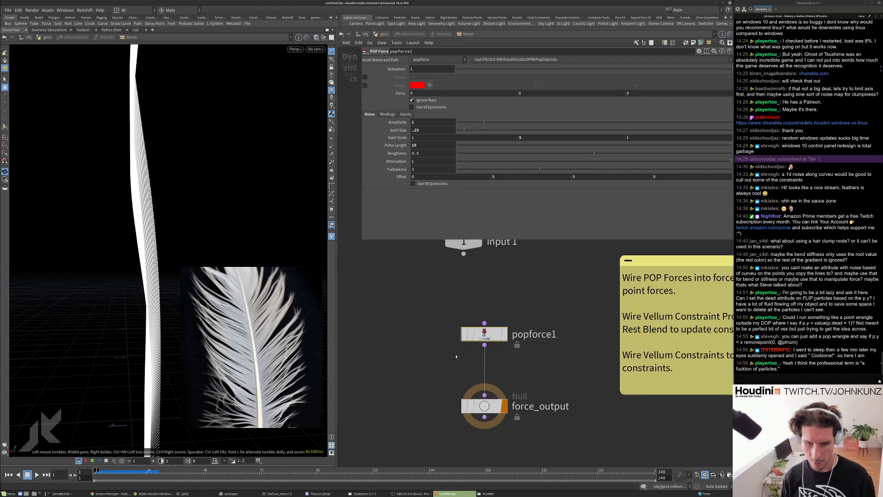
{"action": "left_click", "coordinate": [465, 333]}
{"action": "key", "text": "Up"}
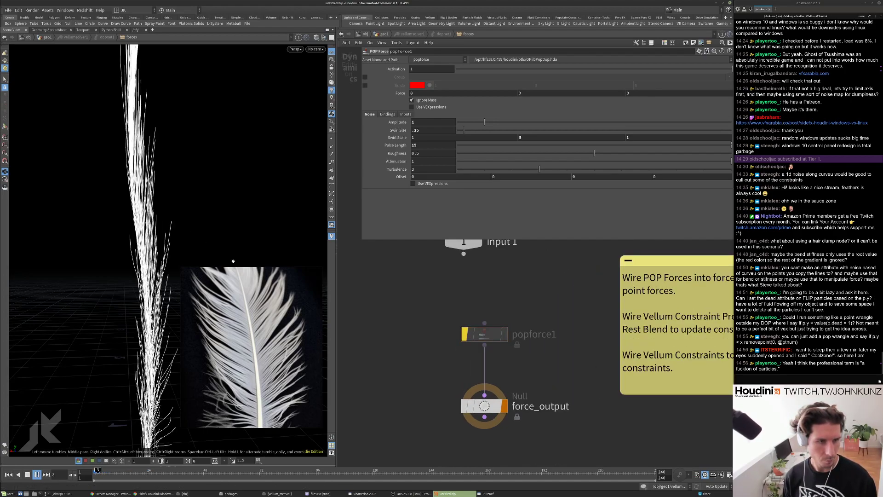
{"action": "key", "text": "Up"}
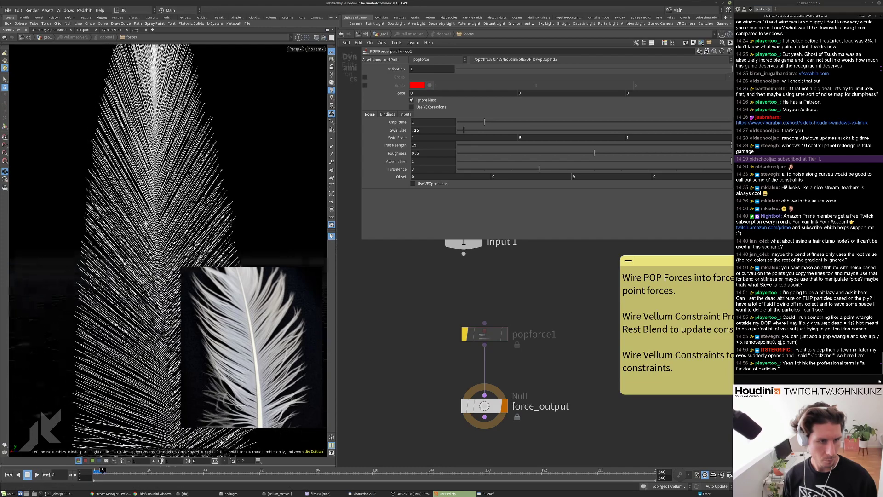
{"action": "left_click", "coordinate": [409, 34]}
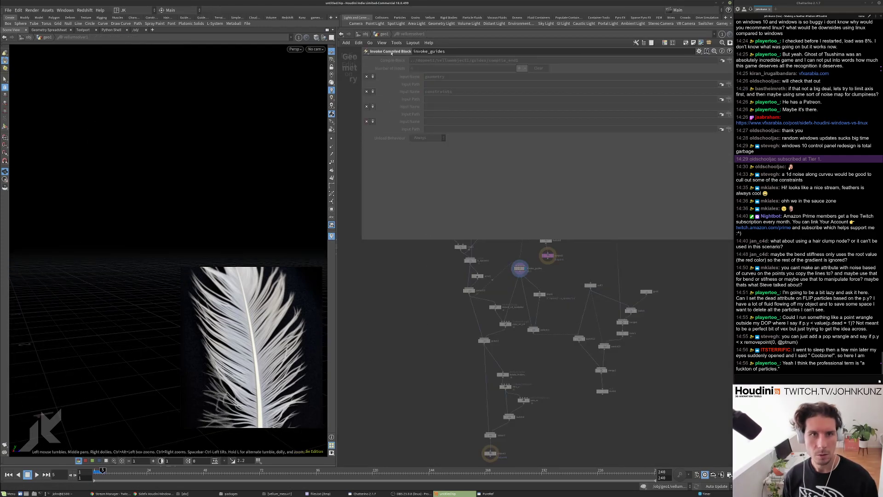
{"action": "key", "text": "u"}
{"action": "scroll", "coordinate": [533, 362], "scroll_direction": "down", "scroll_amount": 4}
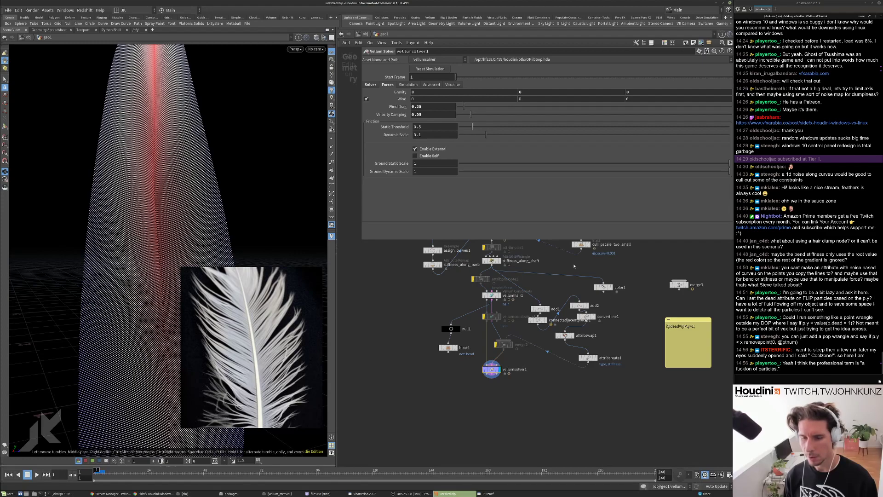
Duplicate attribvop1 as attribvop2 and display its output.
{"action": "middle_click_drag", "start_coordinate": [574, 266], "coordinate": [563, 299]}
{"action": "scroll", "coordinate": [564, 299], "scroll_direction": "up", "scroll_amount": 2}
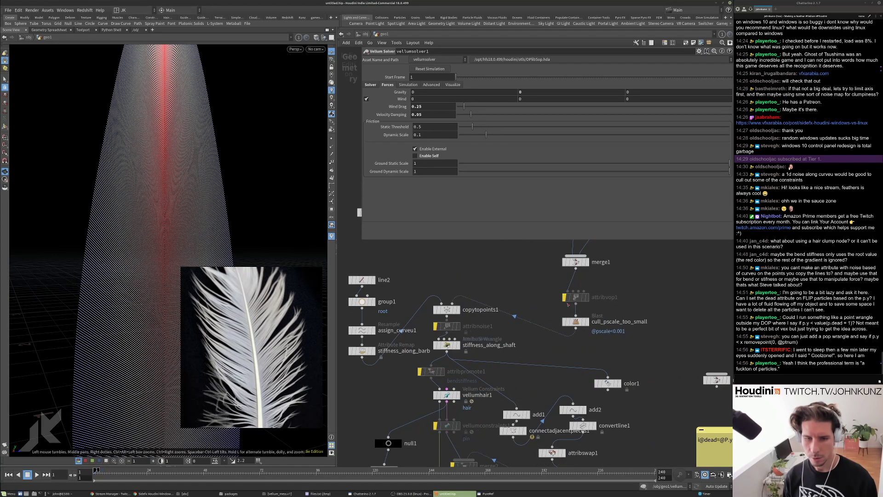
{"action": "scroll", "coordinate": [564, 299], "scroll_direction": "down", "scroll_amount": 4}
{"action": "scroll", "coordinate": [538, 294], "scroll_direction": "up", "scroll_amount": 2}
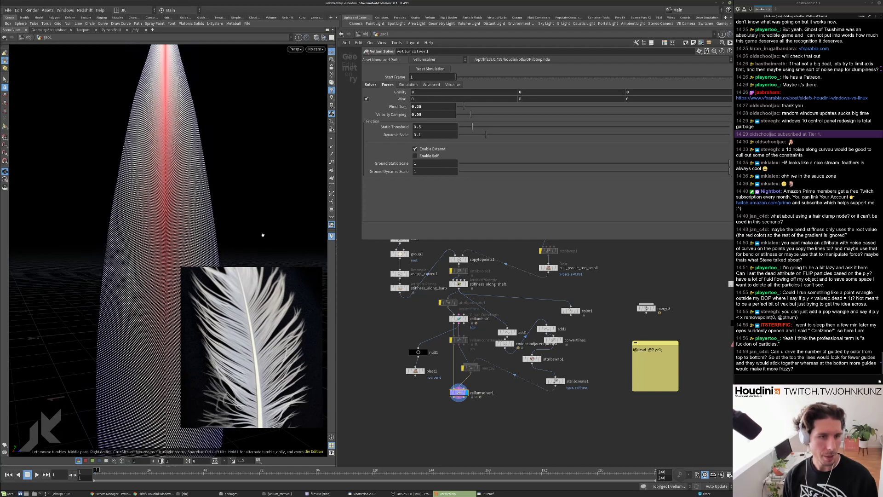
{"action": "scroll", "coordinate": [448, 362], "scroll_direction": "up", "scroll_amount": 5}
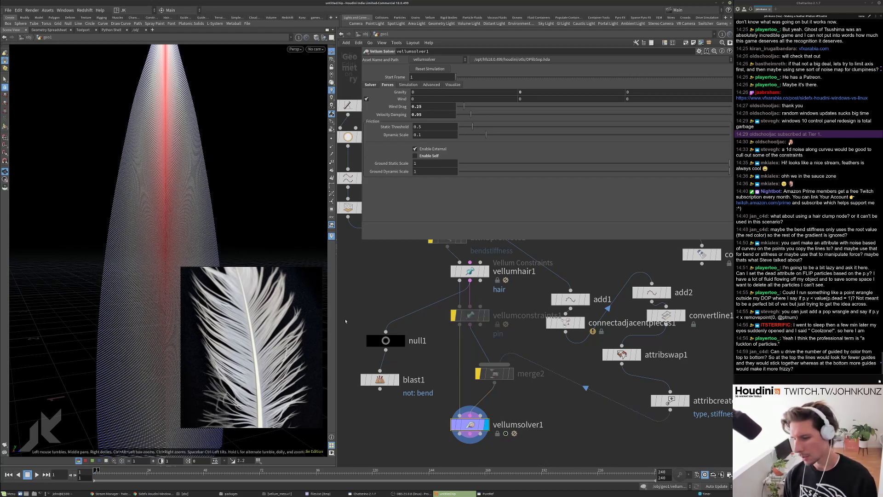
{"action": "scroll", "coordinate": [256, 234], "scroll_direction": "down", "scroll_amount": 5}
{"action": "left_click_drag", "start_coordinate": [255, 234], "coordinate": [107, 288]}
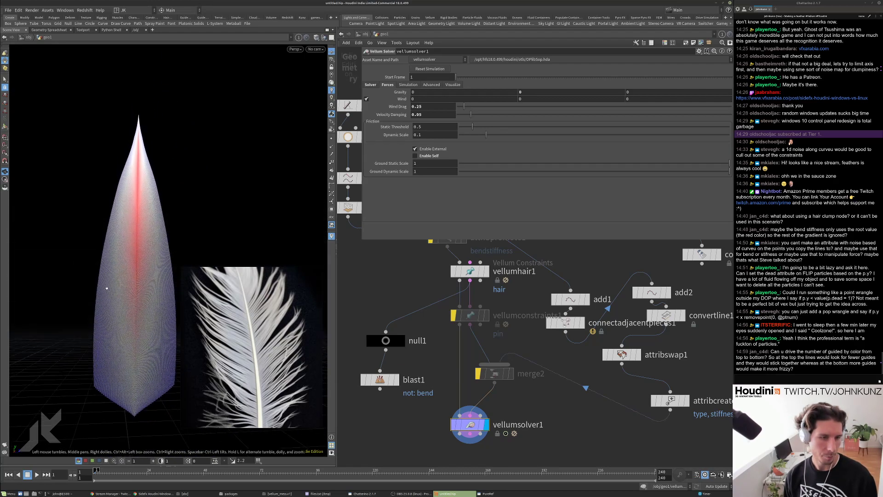
{"action": "scroll", "coordinate": [429, 307], "scroll_direction": "down", "scroll_amount": 4}
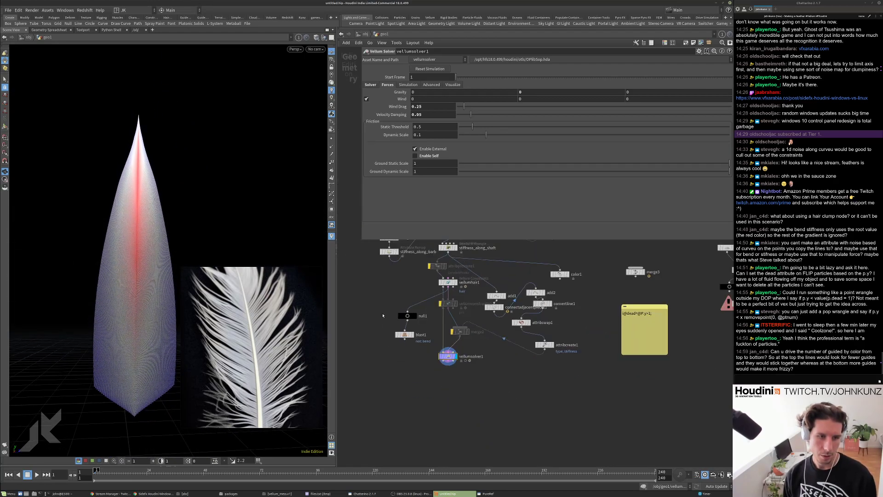
{"action": "scroll", "coordinate": [257, 368], "scroll_direction": "down", "scroll_amount": 3}
{"action": "scroll", "coordinate": [265, 385], "scroll_direction": "up", "scroll_amount": 3}
{"action": "scroll", "coordinate": [261, 354], "scroll_direction": "down", "scroll_amount": 1}
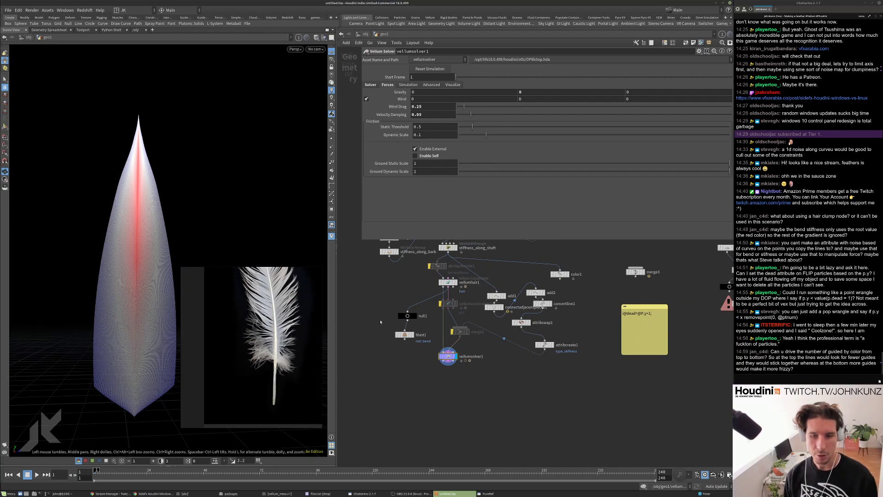
{"action": "scroll", "coordinate": [506, 322], "scroll_direction": "up", "scroll_amount": 3}
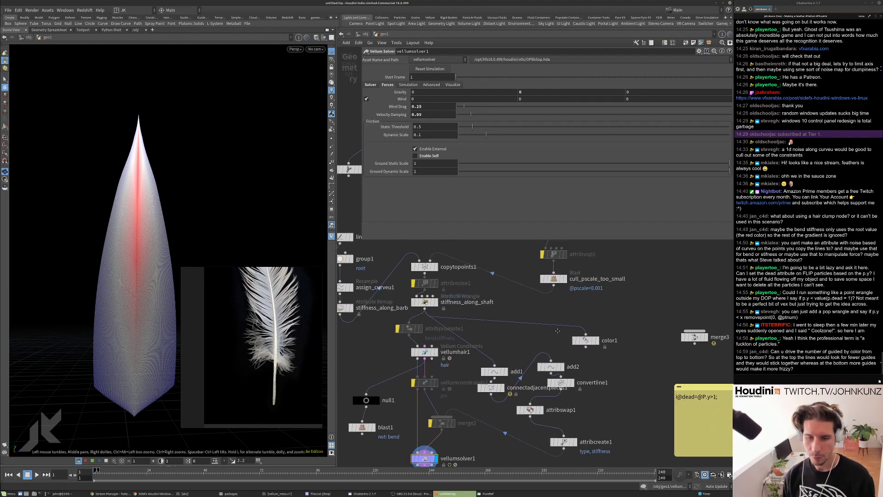
{"action": "middle_click_drag", "start_coordinate": [534, 262], "coordinate": [477, 316]}
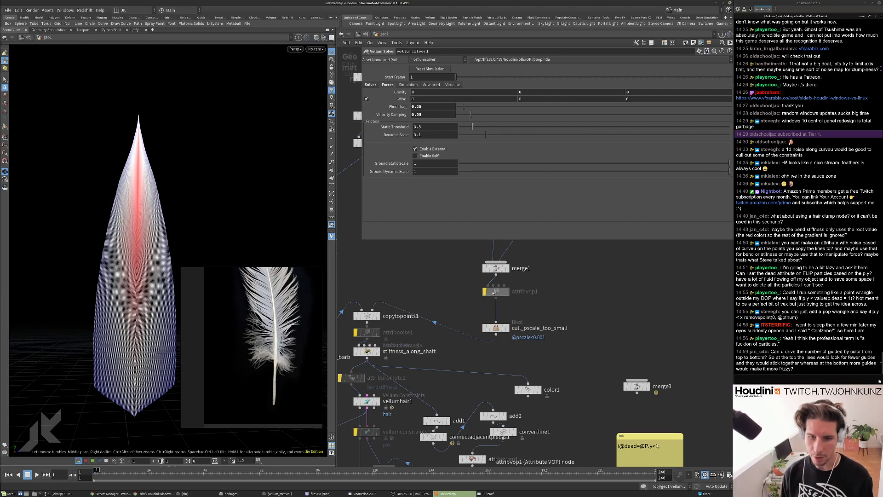
{"action": "left_click_drag", "start_coordinate": [499, 293], "coordinate": [521, 311], "text": "alt"}
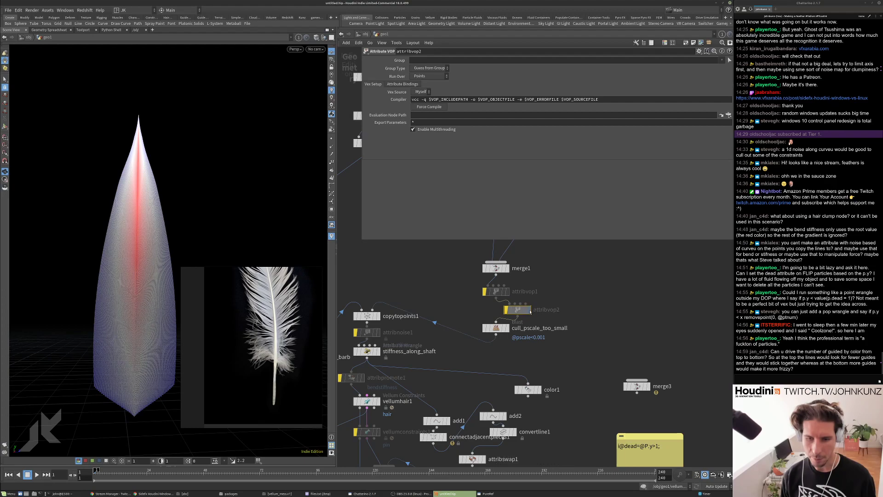
{"action": "left_click", "coordinate": [529, 310]}
{"action": "key", "text": "g"}
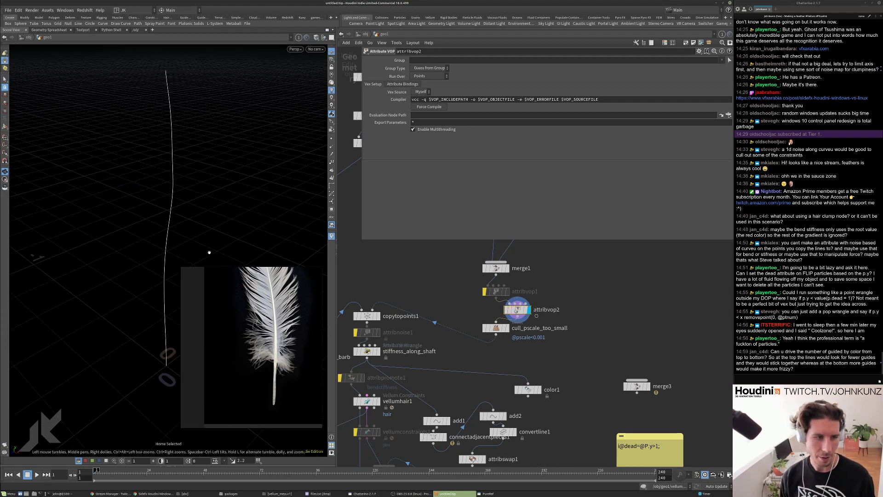
{"action": "key", "text": "h"}
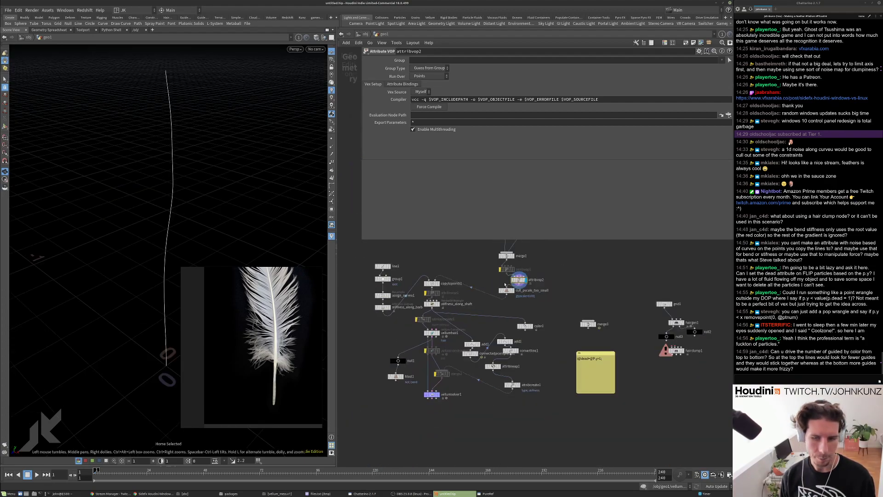
Wire attribvop2 in between stiffness_along_barb and attribpromote1.
{"action": "left_click_drag", "start_coordinate": [512, 281], "coordinate": [398, 319]}
{"action": "left_click_drag", "start_coordinate": [166, 193], "coordinate": [127, 188]}
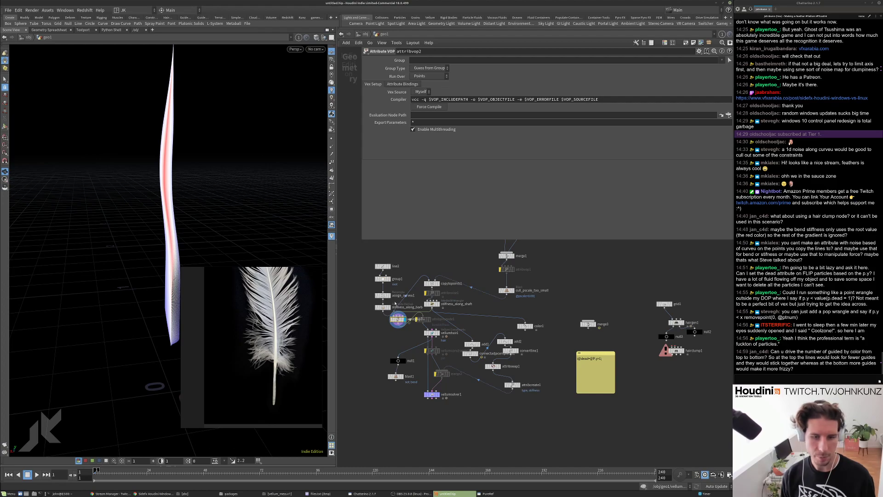
{"action": "scroll", "coordinate": [399, 319], "scroll_direction": "up", "scroll_amount": 4}
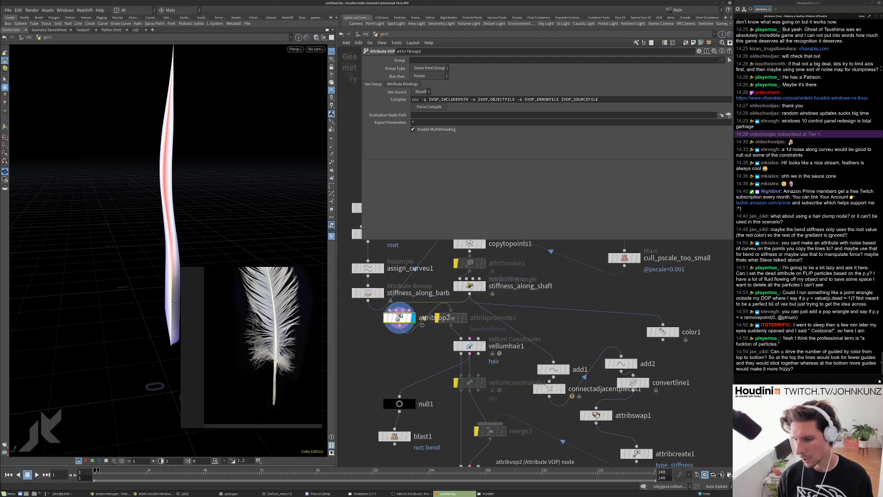
{"action": "left_click_drag", "start_coordinate": [455, 320], "coordinate": [407, 345]}
{"action": "left_click_drag", "start_coordinate": [136, 228], "coordinate": [207, 224]}
Dive into attribvop2's VEX network and bring up the Tab node search.
{"action": "double_click", "coordinate": [416, 326]}
{"action": "scroll", "coordinate": [425, 331], "scroll_direction": "down", "scroll_amount": 3}
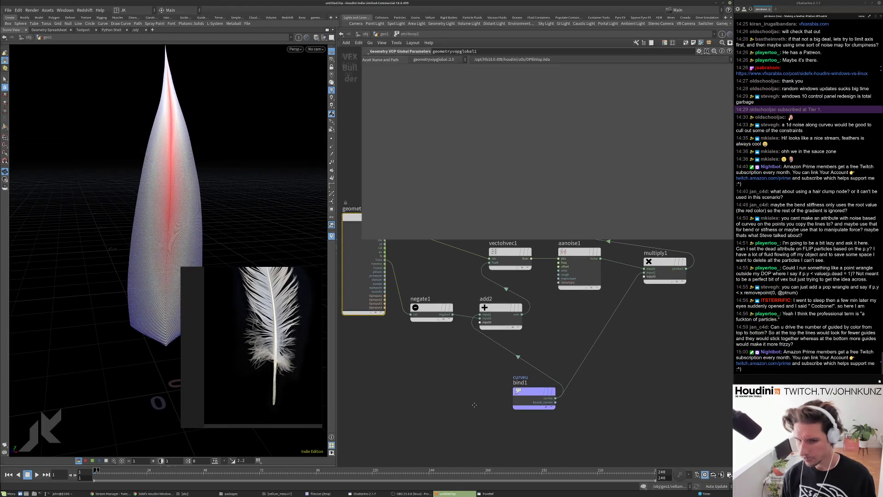
{"action": "scroll", "coordinate": [502, 378], "scroll_direction": "up", "scroll_amount": 3}
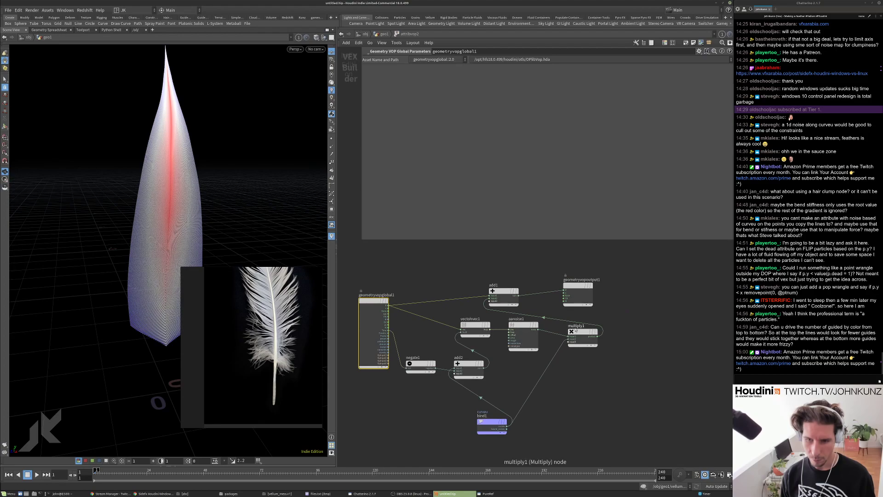
{"action": "left_click_drag", "start_coordinate": [212, 187], "coordinate": [136, 206]}
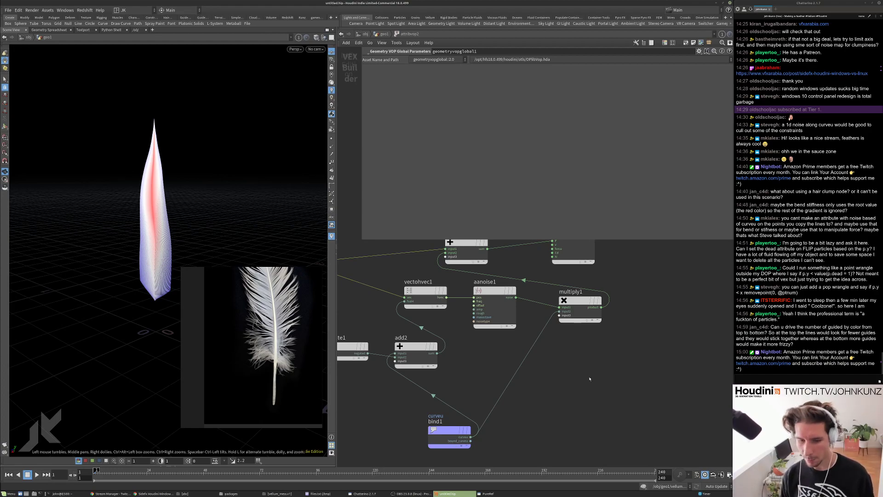
{"action": "key", "text": "Tab"}
Insert a Fit Range node fit1 between curveu bind1 and multiply1 with Destination Min 1.
{"action": "type", "text": "fit"}
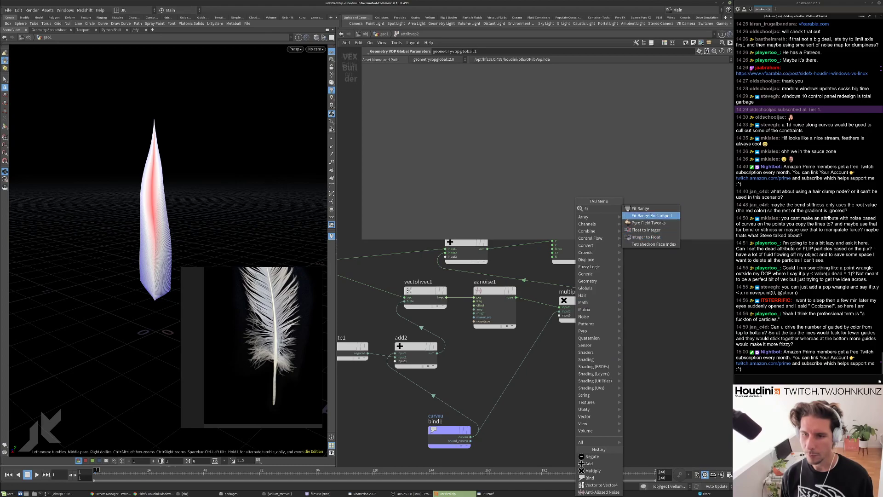
{"action": "left_click", "coordinate": [644, 208]}
{"action": "left_click", "coordinate": [521, 405]}
{"action": "left_click_drag", "start_coordinate": [521, 406], "coordinate": [528, 419]}
{"action": "mouse_move", "coordinate": [468, 94]}
{"action": "left_mouse_down"}
{"action": "mouse_move", "coordinate": [693, 101]}
{"action": "mouse_move", "coordinate": [453, 102]}
{"action": "left_mouse_up"}
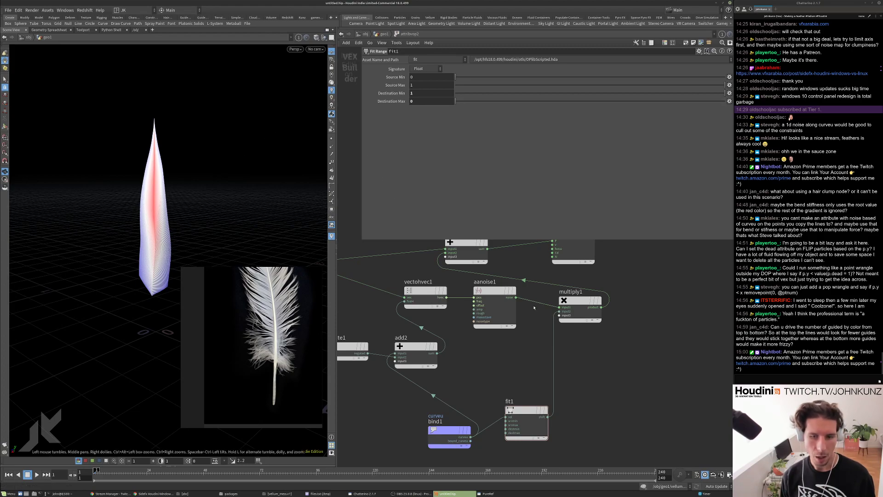
Reposition the aanoise1 noise node in the VOP network.
{"action": "left_click", "coordinate": [504, 303]}
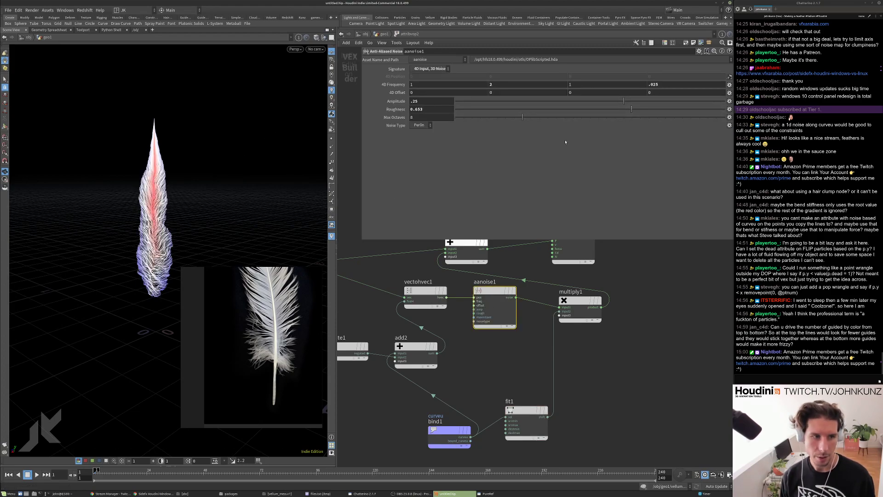
{"action": "scroll", "coordinate": [315, 193], "scroll_direction": "up", "scroll_amount": 5}
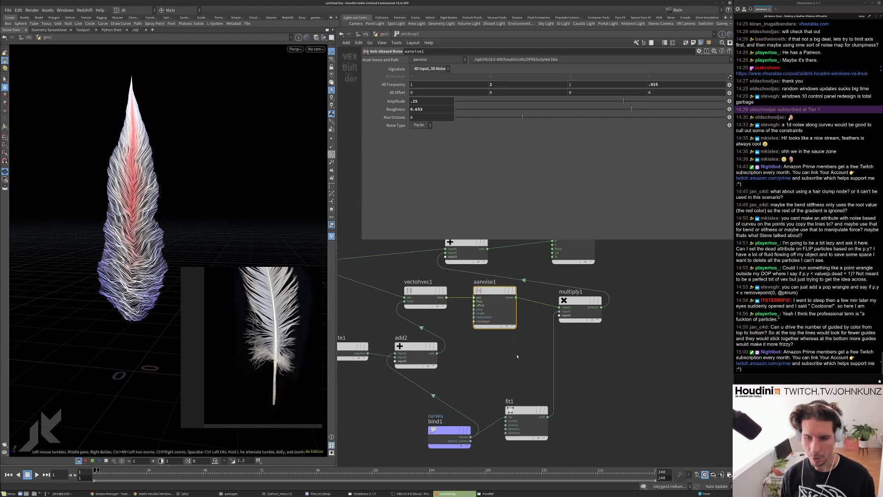
{"action": "middle_click_drag", "start_coordinate": [517, 356], "coordinate": [525, 335]}
{"action": "left_click_drag", "start_coordinate": [497, 270], "coordinate": [507, 292]}
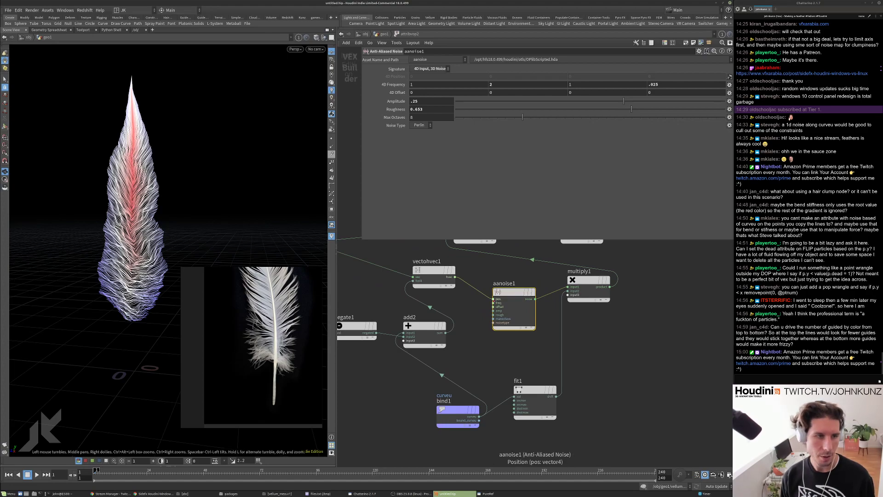
Set fit1's Source Min to 0.2558 and Source Max to 0.6743.
{"action": "left_click", "coordinate": [534, 396]}
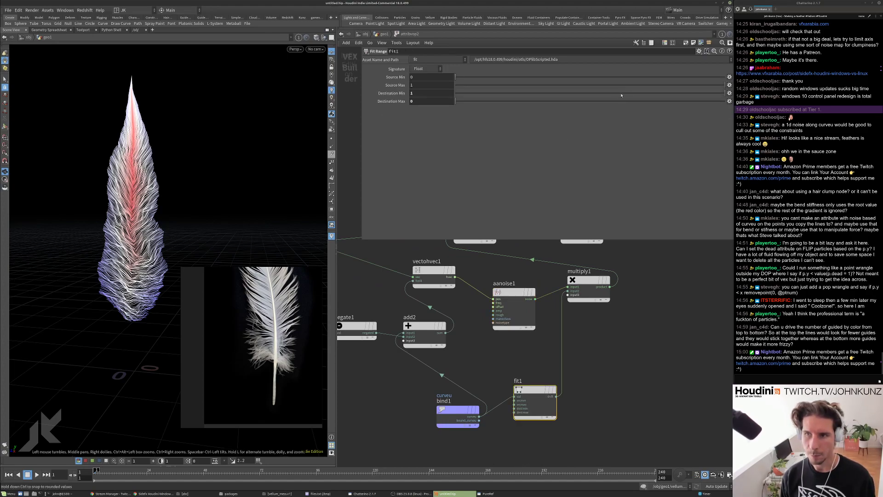
{"action": "left_click", "coordinate": [572, 78]}
{"action": "left_click_drag", "start_coordinate": [565, 82], "coordinate": [537, 81]}
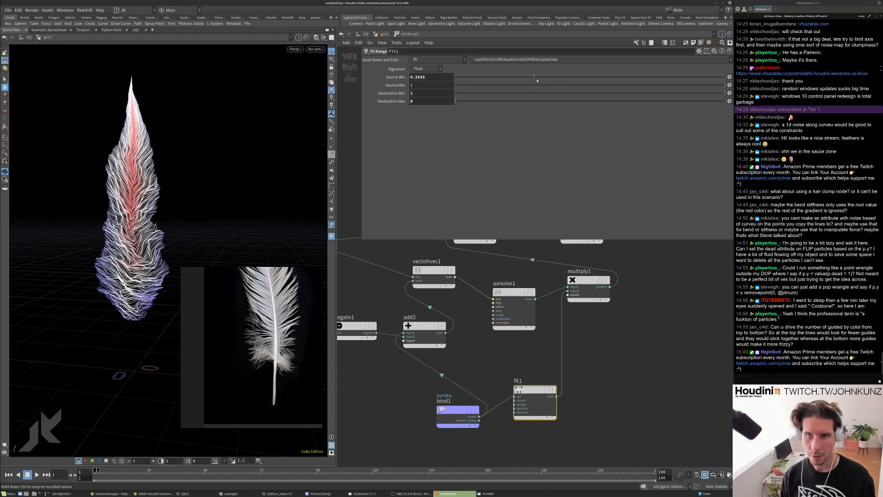
{"action": "left_click", "coordinate": [562, 87]}
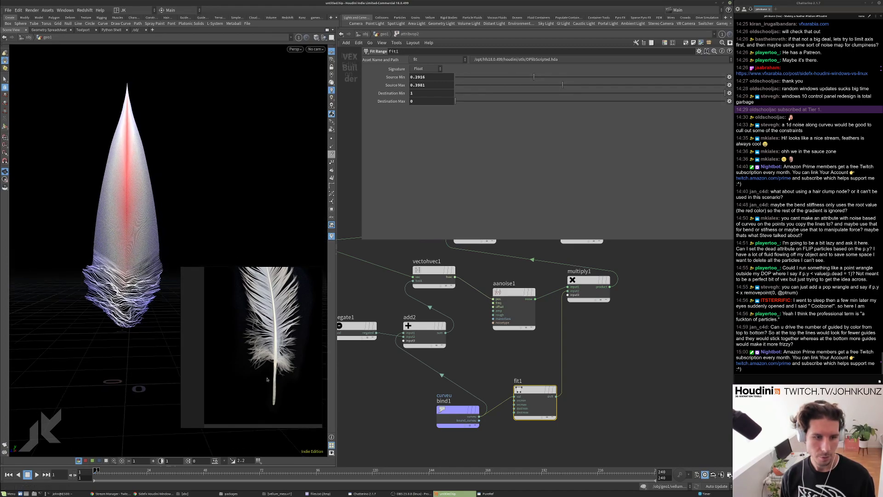
{"action": "left_click", "coordinate": [524, 77]}
{"action": "left_click", "coordinate": [637, 84]}
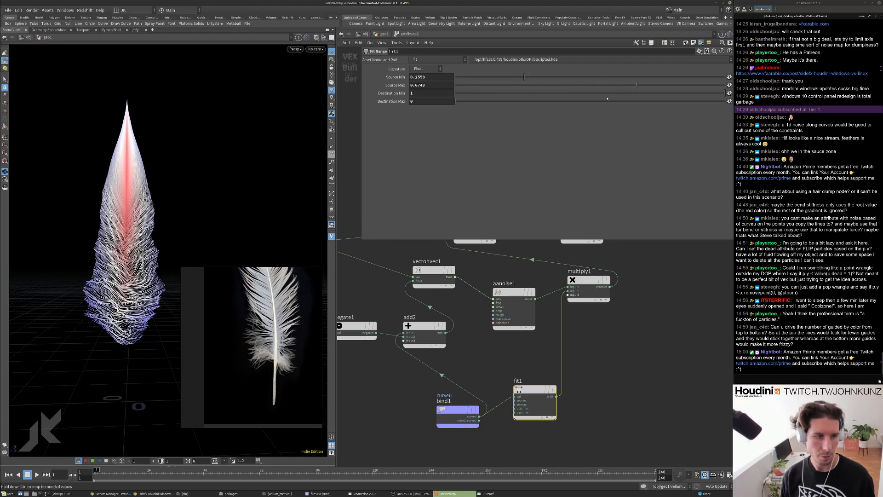
Set aanoise1's 4D Frequency fields to 4, 12, 4.
{"action": "left_click", "coordinate": [511, 303]}
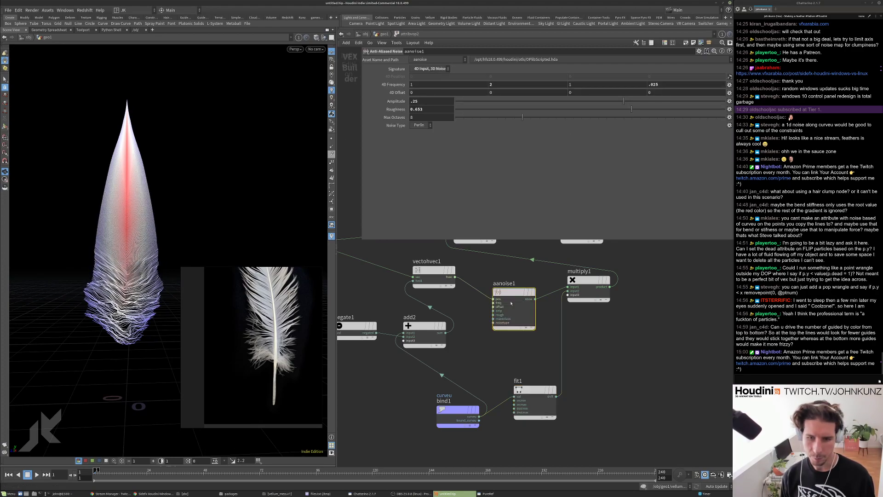
{"action": "left_click", "coordinate": [427, 85]}
{"action": "type", "text": "4"}
{"action": "key", "text": "Tab"}
{"action": "key", "text": "Tab"}
{"action": "type", "text": "4"}
{"action": "key", "text": "Return"}
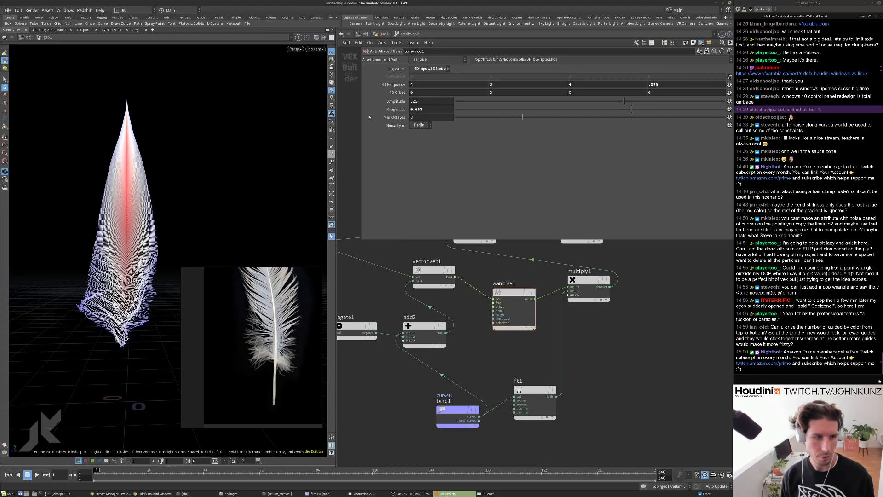
{"action": "left_click", "coordinate": [501, 85]}
{"action": "type", "text": "12"}
{"action": "key", "text": "Return"}
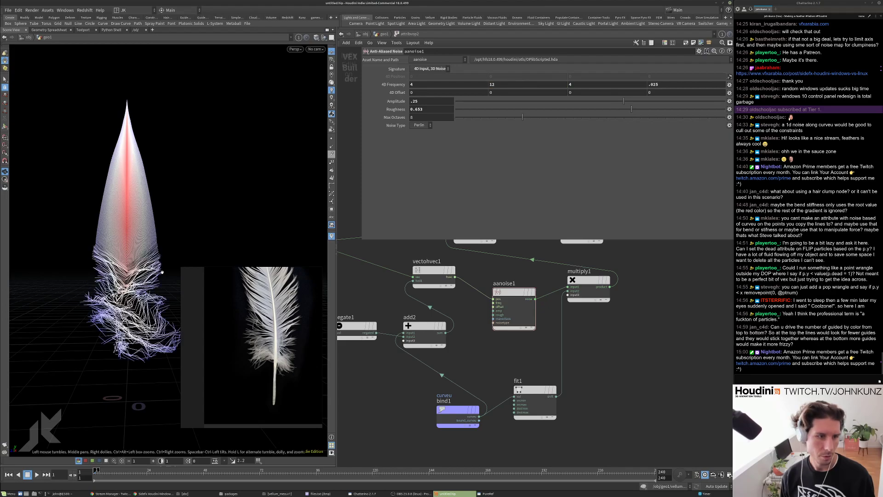
{"action": "left_click_drag", "start_coordinate": [138, 216], "coordinate": [131, 301]}
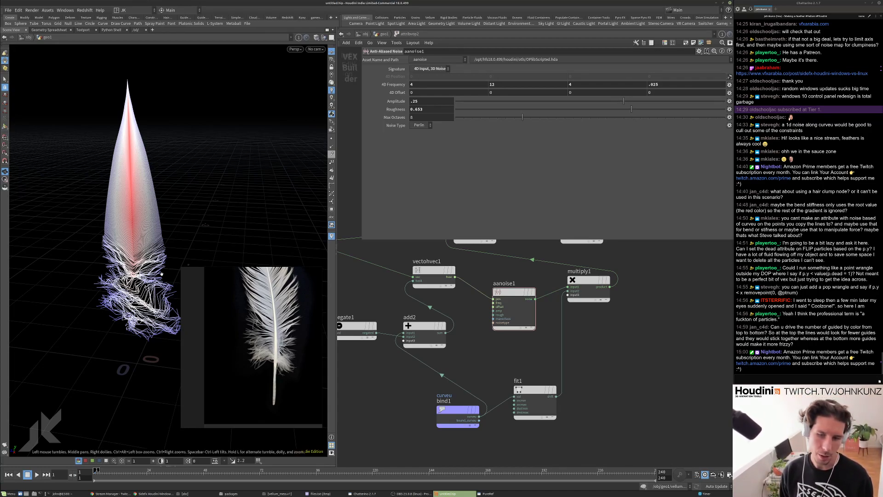
{"action": "scroll", "coordinate": [505, 341], "scroll_direction": "down", "scroll_amount": 3}
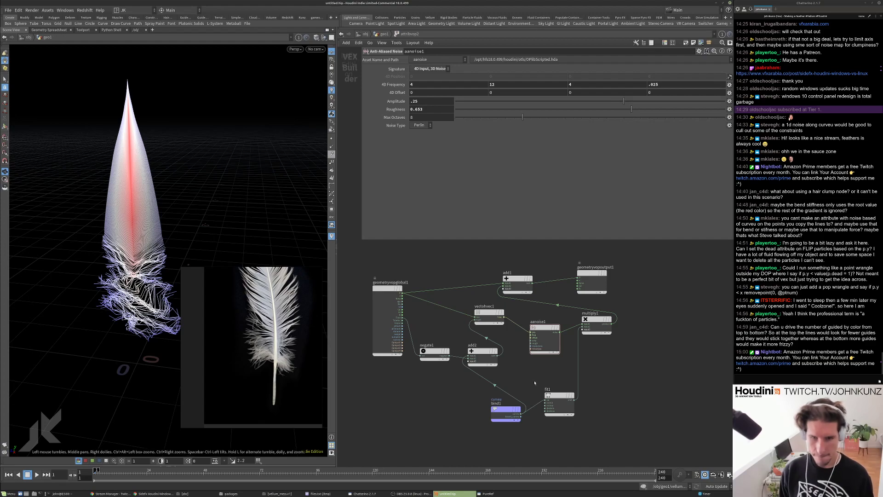
Nudge curveu bind1 into place and step back up to geo1.
{"action": "scroll", "coordinate": [534, 383], "scroll_direction": "up", "scroll_amount": 1}
{"action": "left_click_drag", "start_coordinate": [500, 416], "coordinate": [481, 423]}
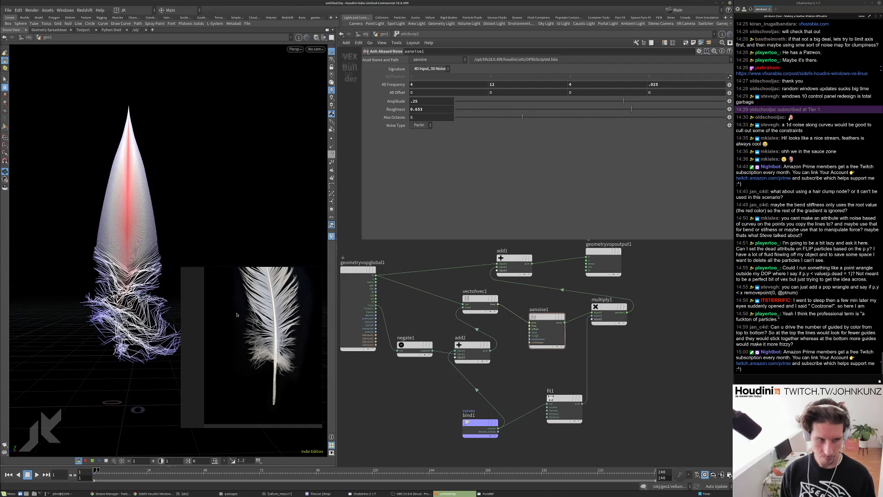
{"action": "scroll", "coordinate": [428, 396], "scroll_direction": "down", "scroll_amount": 2}
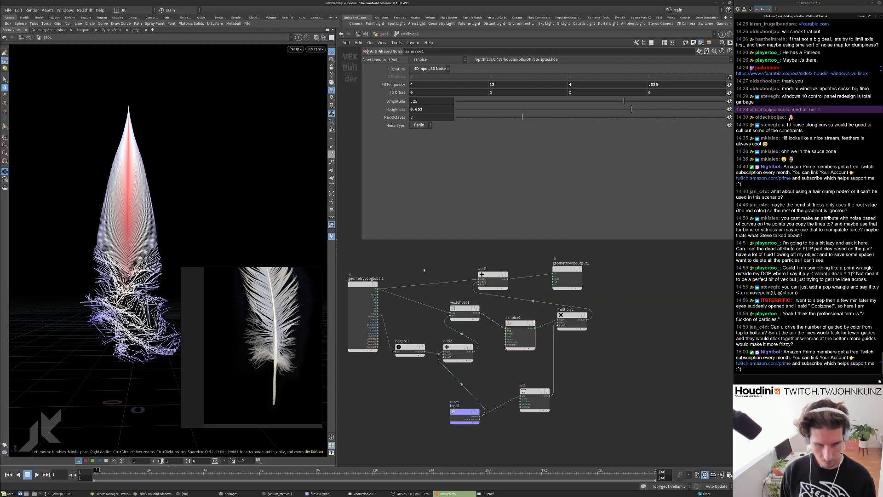
{"action": "key", "text": "u"}
{"action": "scroll", "coordinate": [445, 377], "scroll_direction": "up", "scroll_amount": 2}
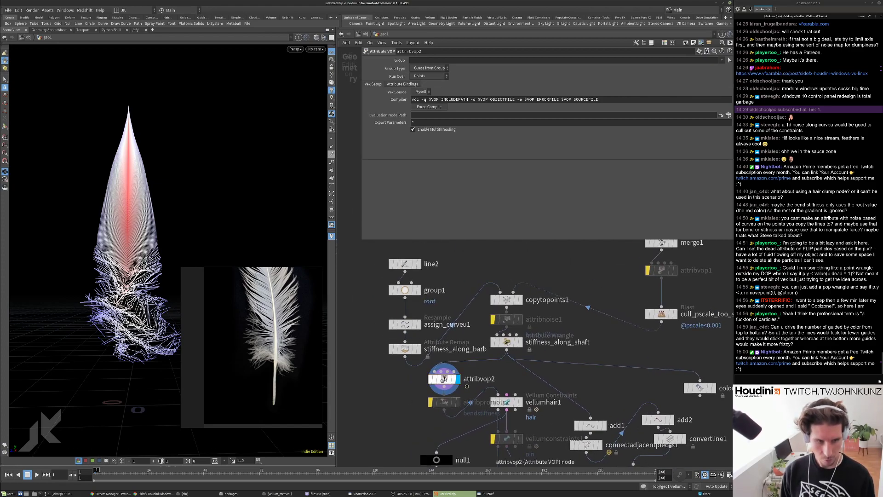
Set aanoise1 Amplitude to 0.1 inside attribvop2, then return to geo1.
{"action": "double_click", "coordinate": [444, 378]}
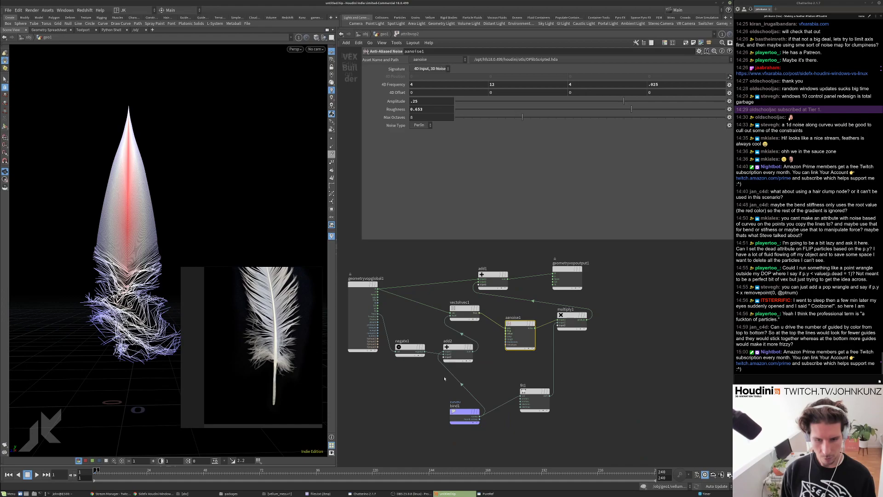
{"action": "double_click", "coordinate": [429, 100]}
{"action": "type", "text": ".1"}
{"action": "key", "text": "Return"}
{"action": "left_click_drag", "start_coordinate": [119, 292], "coordinate": [152, 285]}
{"action": "left_click", "coordinate": [384, 35]}
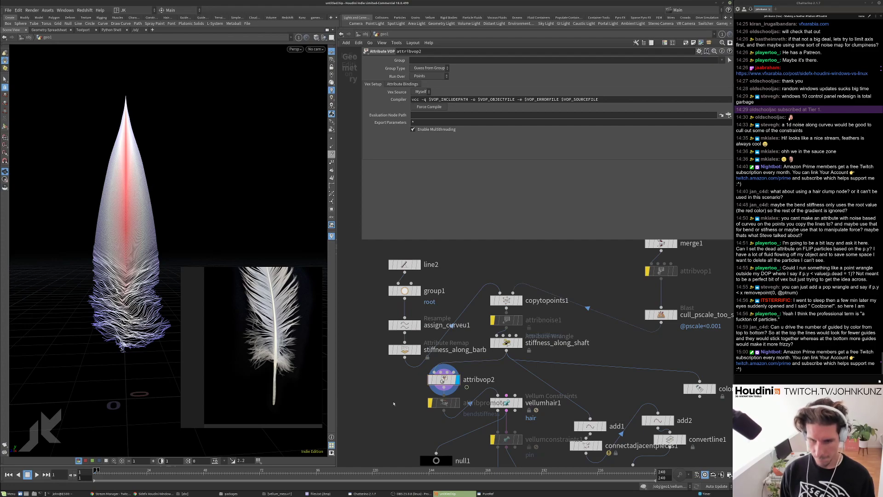
Review the shaft stiffness wrangle, stiffness_along_barb and assign_curveu1 settings.
{"action": "left_click", "coordinate": [506, 342]}
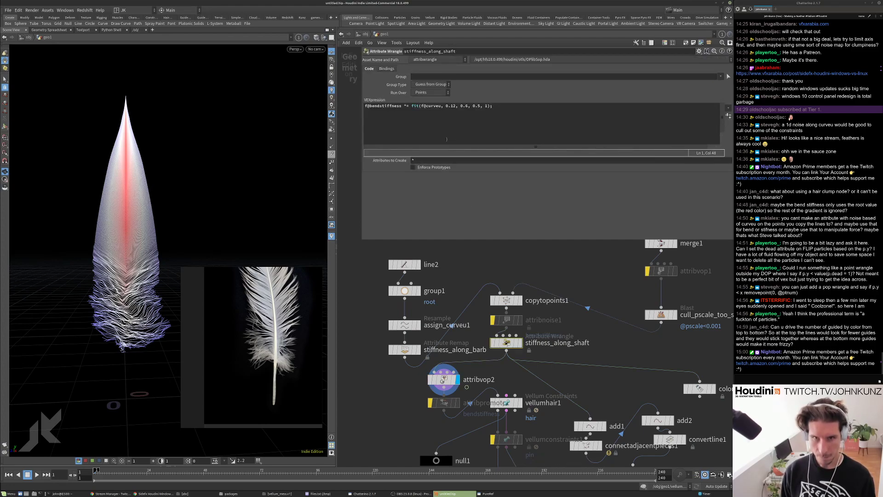
{"action": "left_click", "coordinate": [405, 350]}
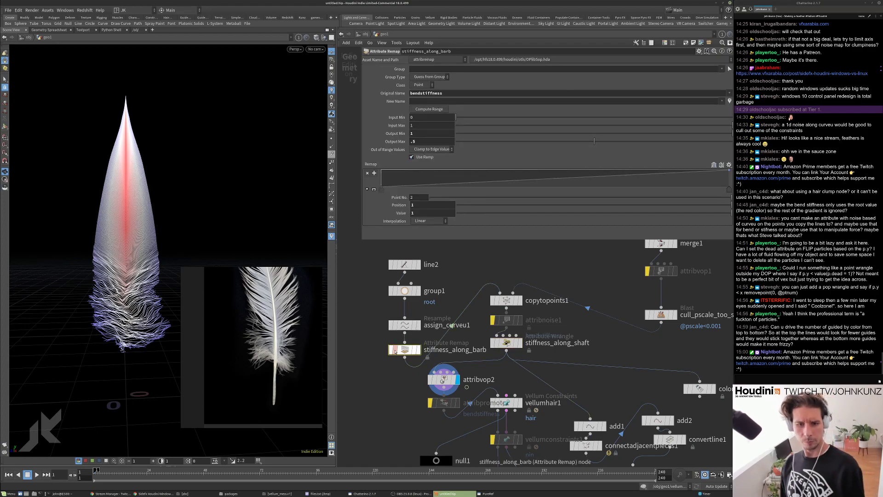
{"action": "left_click", "coordinate": [403, 325]}
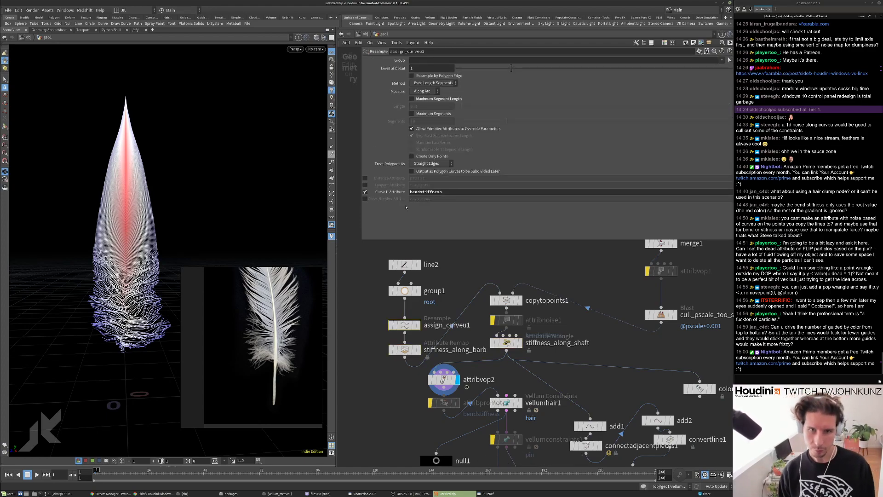
Set attribnoise1 aside; insert stiffness_along_barb before stiffness_along_shaft and attribvop2 after copytopoints1.
{"action": "left_click_drag", "start_coordinate": [404, 352], "coordinate": [464, 347]}
{"action": "left_click_drag", "start_coordinate": [503, 301], "coordinate": [503, 259]}
{"action": "middle_click_drag", "start_coordinate": [497, 279], "coordinate": [496, 291]}
{"action": "left_click_drag", "start_coordinate": [508, 334], "coordinate": [351, 407]}
{"action": "left_click_drag", "start_coordinate": [465, 360], "coordinate": [505, 332]}
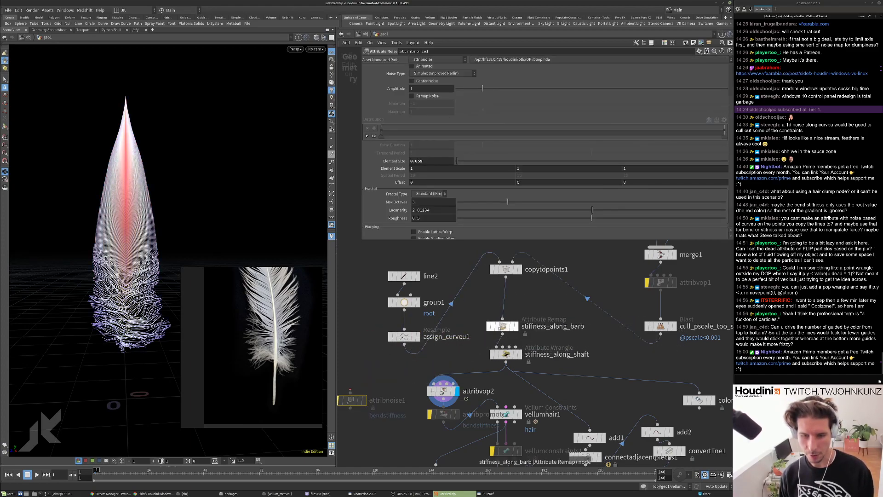
{"action": "left_click_drag", "start_coordinate": [444, 393], "coordinate": [507, 306]}
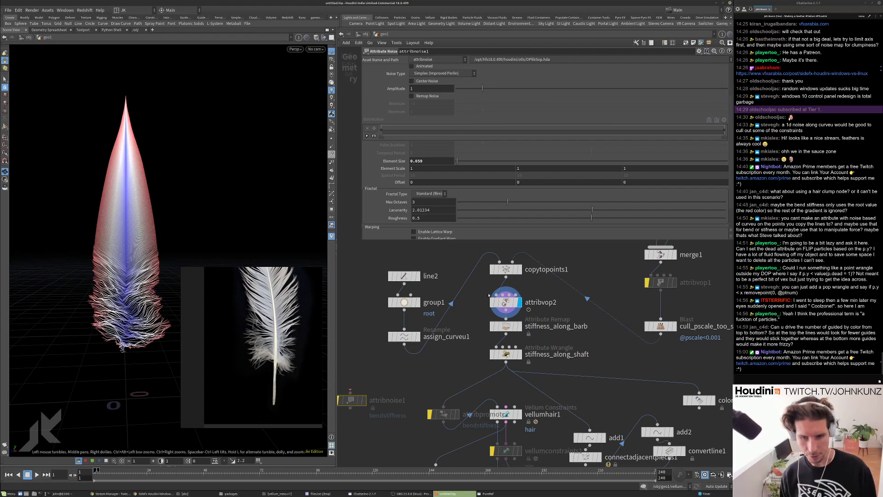
Inside attribvop2, duplicate the curveu bind as bind2 named bendstiffness and wire it into multiply1.
{"action": "double_click", "coordinate": [504, 301]}
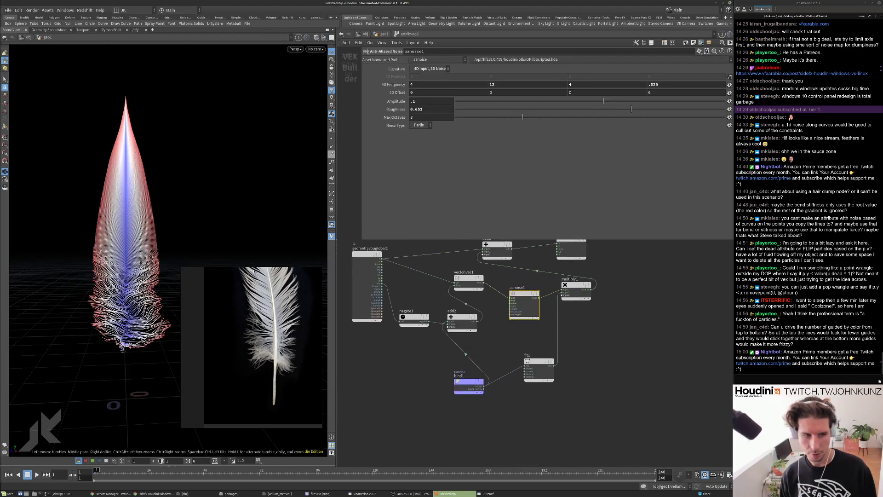
{"action": "scroll", "coordinate": [507, 358], "scroll_direction": "up", "scroll_amount": 3}
{"action": "scroll", "coordinate": [433, 399], "scroll_direction": "down", "scroll_amount": 1}
{"action": "left_click_drag", "start_coordinate": [433, 399], "coordinate": [581, 422], "text": "alt"}
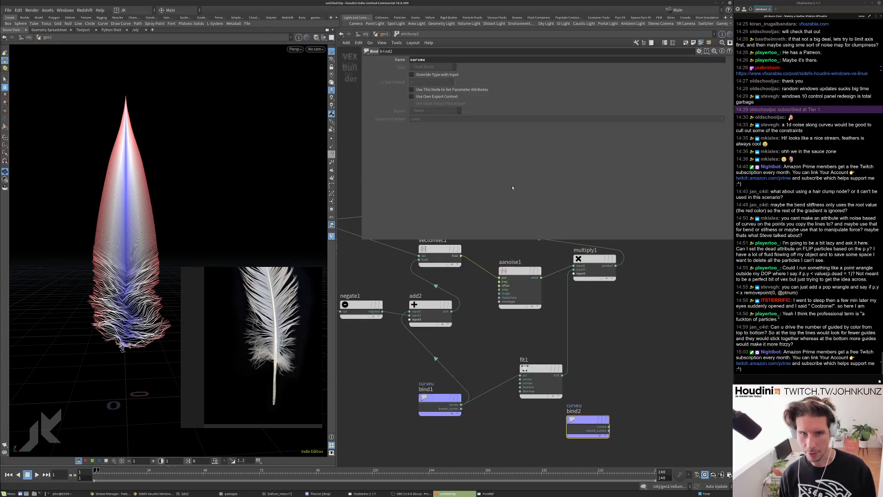
{"action": "double_click", "coordinate": [420, 60]}
{"action": "type", "text": "benstiffn"}
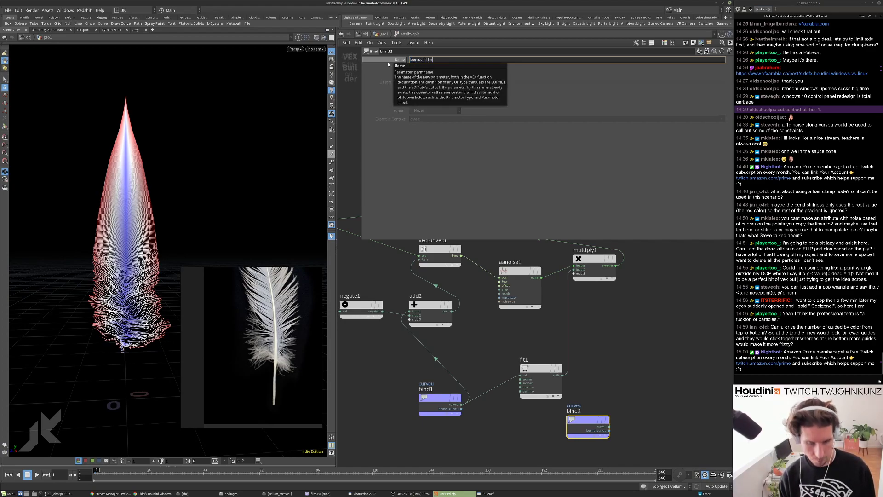
{"action": "type", "text": "ess"}
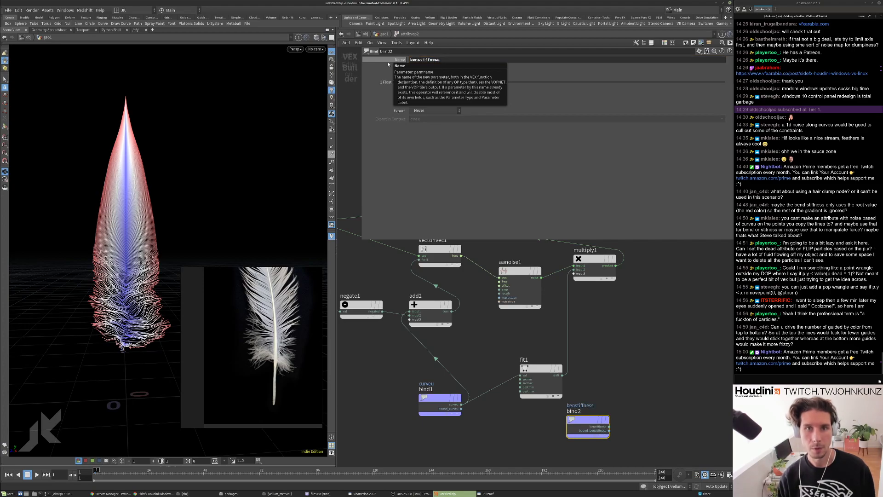
{"action": "key", "text": "Return"}
{"action": "left_click_drag", "start_coordinate": [609, 430], "coordinate": [573, 274]}
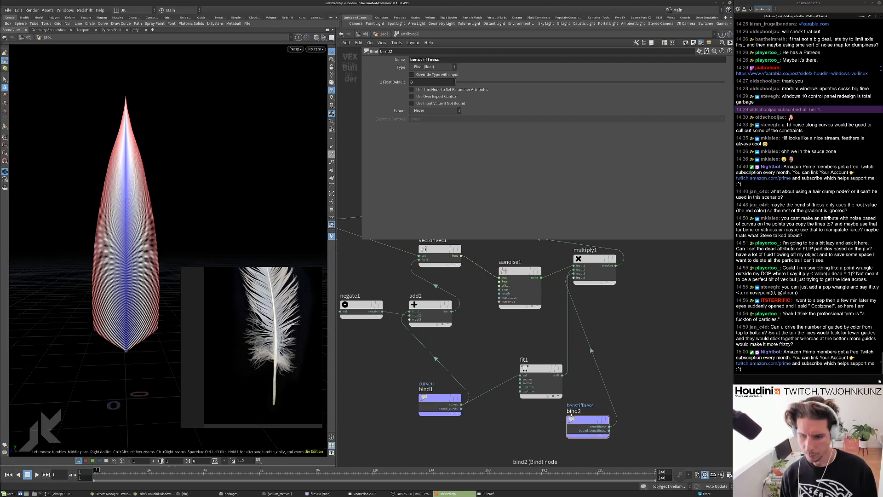
{"action": "left_click_drag", "start_coordinate": [574, 416], "coordinate": [571, 424]}
{"action": "scroll", "coordinate": [571, 425], "scroll_direction": "up", "scroll_amount": 3}
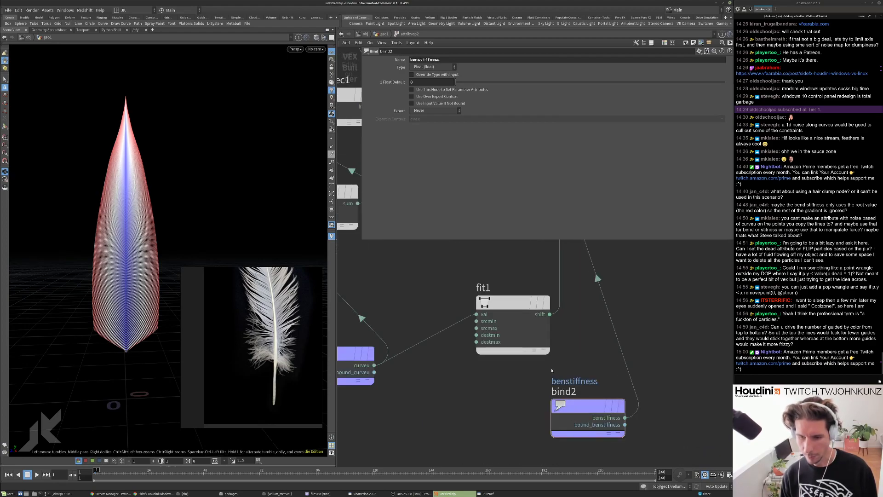
{"action": "left_click", "coordinate": [418, 60]}
{"action": "type", "text": "d"}
{"action": "key", "text": "Return"}
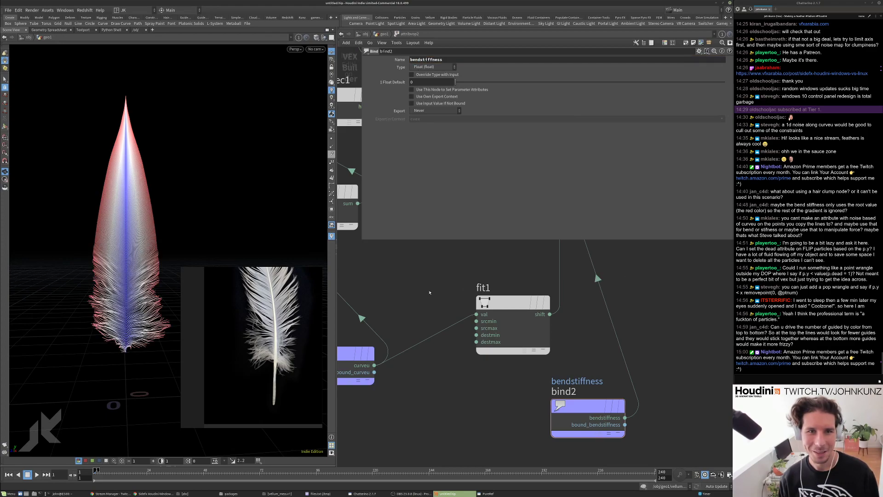
Raise aanoise1 Roughness to 0.7911 and go back up to geo1.
{"action": "scroll", "coordinate": [544, 364], "scroll_direction": "down", "scroll_amount": 5}
{"action": "left_click_drag", "start_coordinate": [138, 257], "coordinate": [129, 256]}
{"action": "left_click_drag", "start_coordinate": [124, 329], "coordinate": [108, 291]}
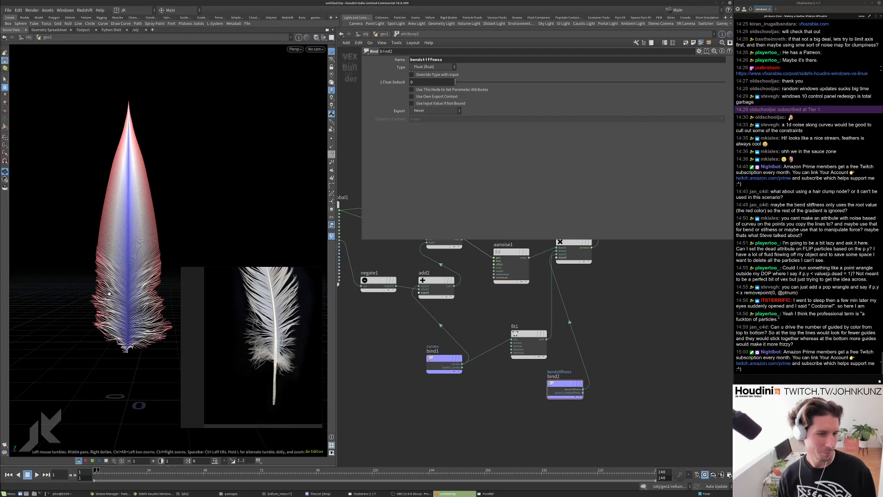
{"action": "middle_click_drag", "start_coordinate": [506, 337], "coordinate": [487, 336]}
{"action": "left_click", "coordinate": [511, 301]}
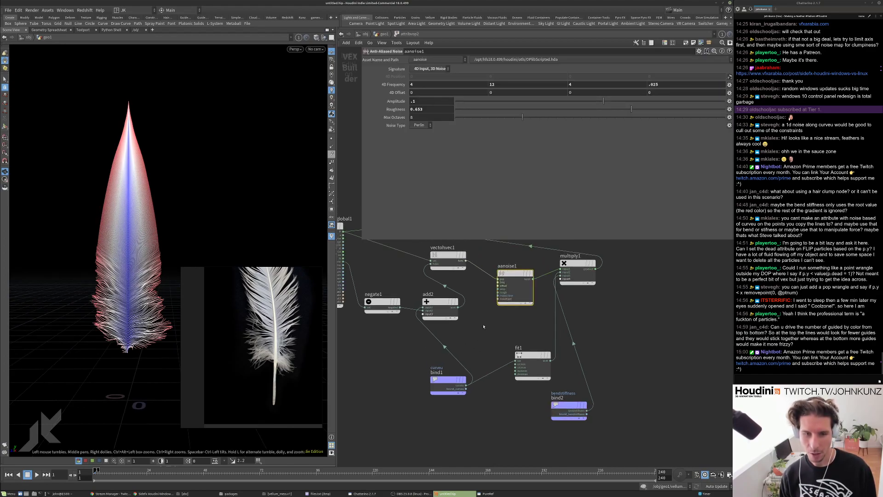
{"action": "middle_click_drag", "start_coordinate": [511, 303], "coordinate": [541, 306]}
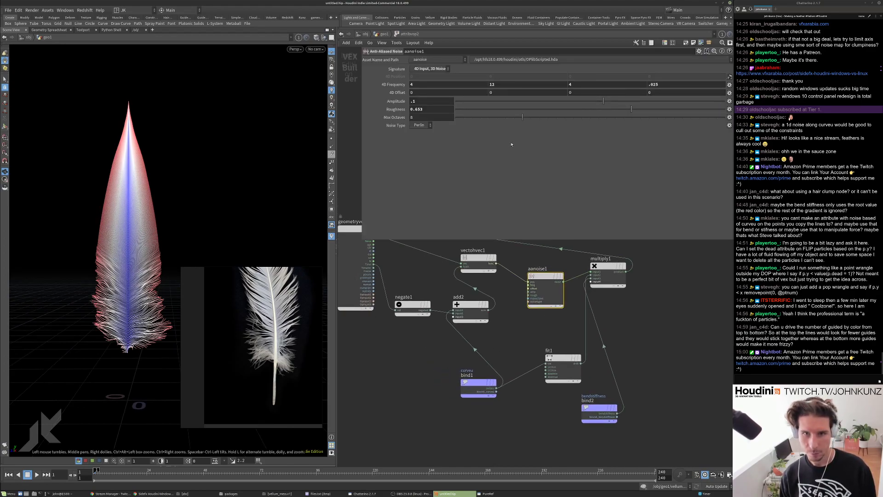
{"action": "left_click_drag", "start_coordinate": [631, 109], "coordinate": [602, 107]}
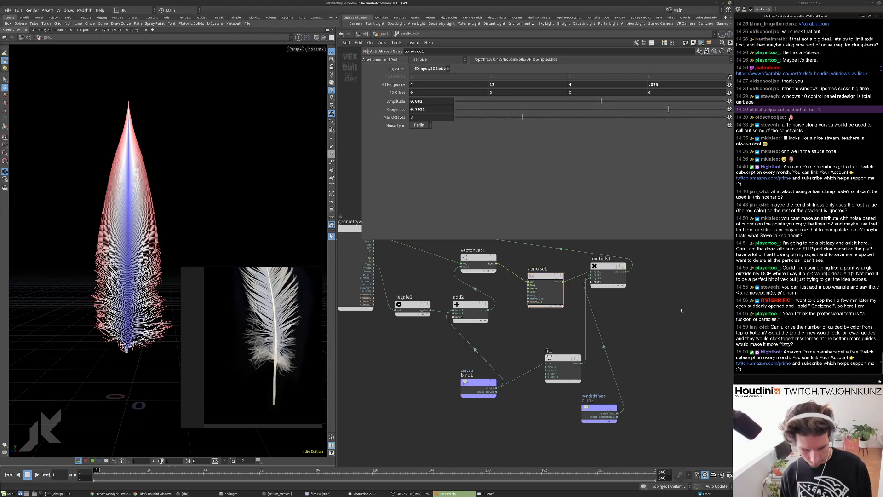
{"action": "scroll", "coordinate": [663, 317], "scroll_direction": "down", "scroll_amount": 3}
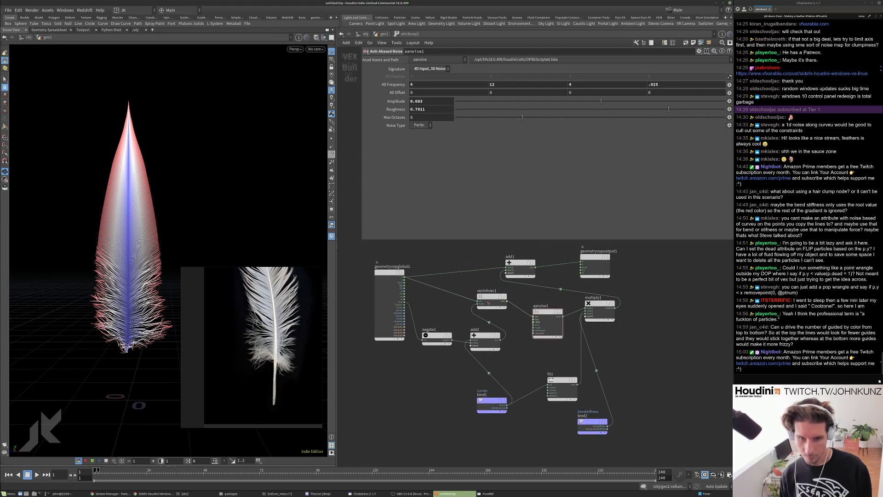
{"action": "key", "text": "u"}
{"action": "scroll", "coordinate": [507, 330], "scroll_direction": "down", "scroll_amount": 3}
Display vellumsolver1, play and rewind the feather to frame 1, then select vellumhair1.
{"action": "scroll", "coordinate": [508, 330], "scroll_direction": "up", "scroll_amount": 5}
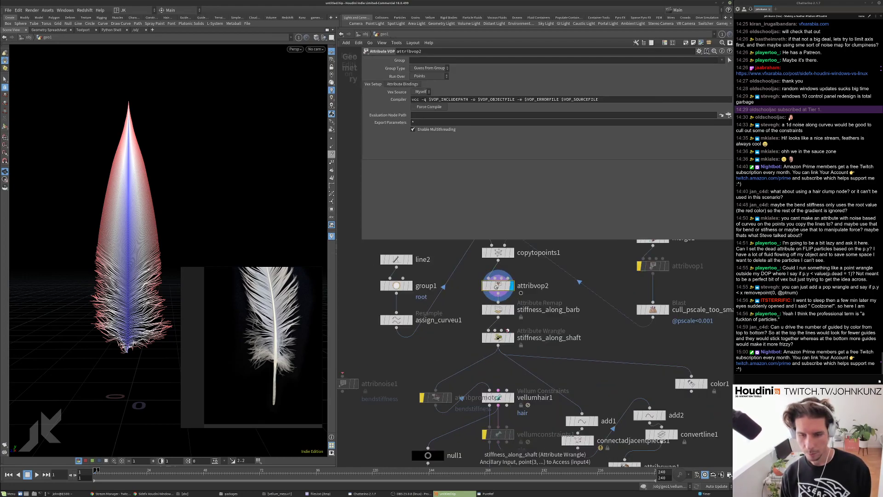
{"action": "scroll", "coordinate": [488, 339], "scroll_direction": "down", "scroll_amount": 3}
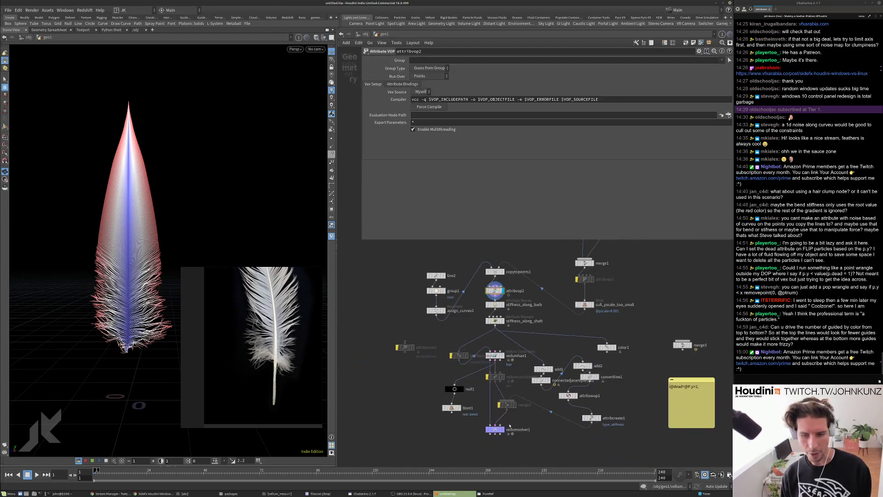
{"action": "scroll", "coordinate": [502, 437], "scroll_direction": "up", "scroll_amount": 3}
{"action": "left_click", "coordinate": [498, 427]}
{"action": "key", "text": "Up"}
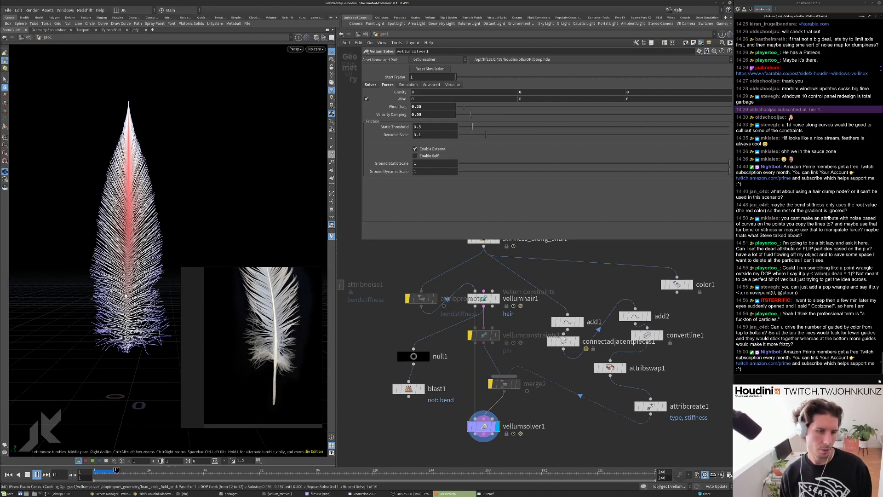
{"action": "key", "text": "ctrl+Up"}
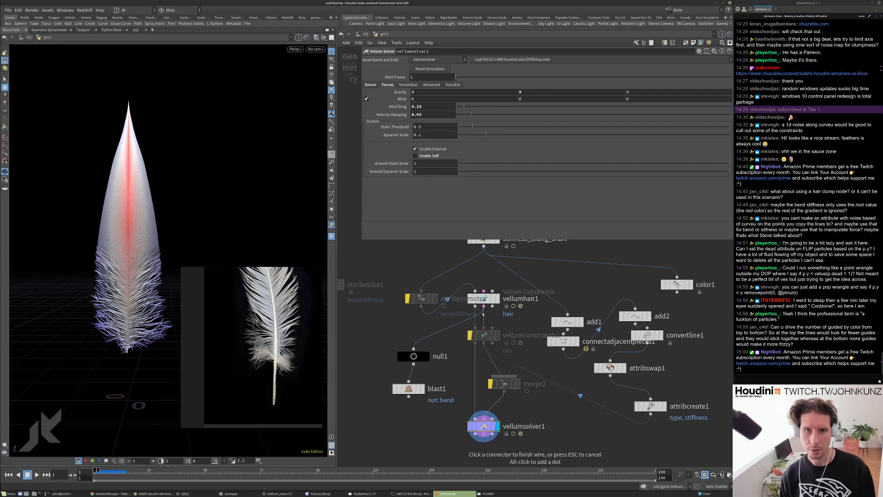
{"action": "left_click", "coordinate": [483, 300]}
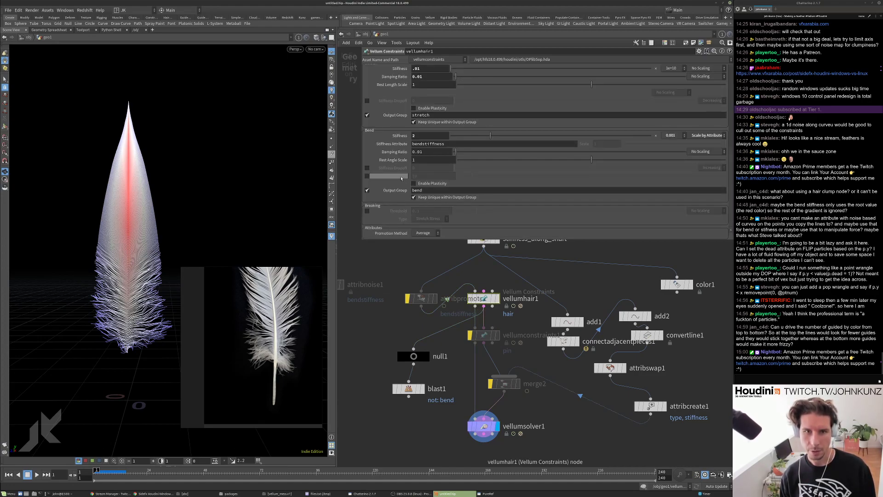
Set vellumhair1's bend stiffness to 1 and replay the simulation from frame 1.
{"action": "left_click", "coordinate": [419, 135]}
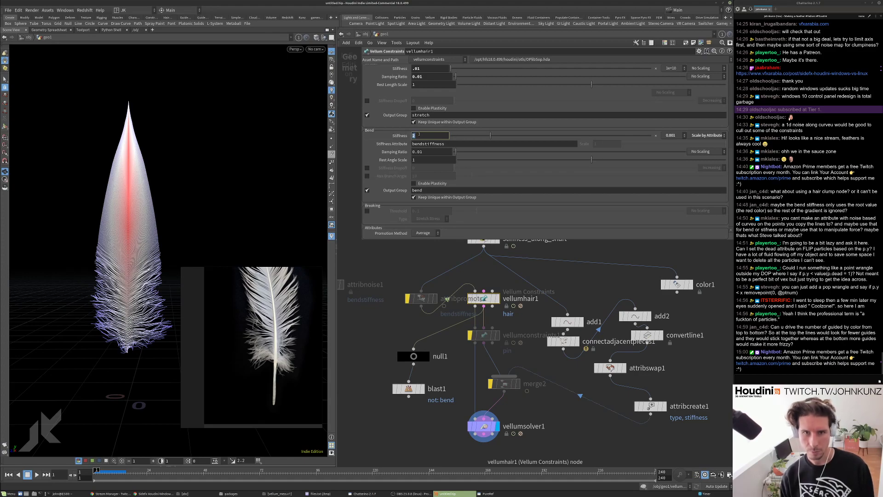
{"action": "type", "text": "1"}
{"action": "key", "text": "Return"}
{"action": "key", "text": "Up"}
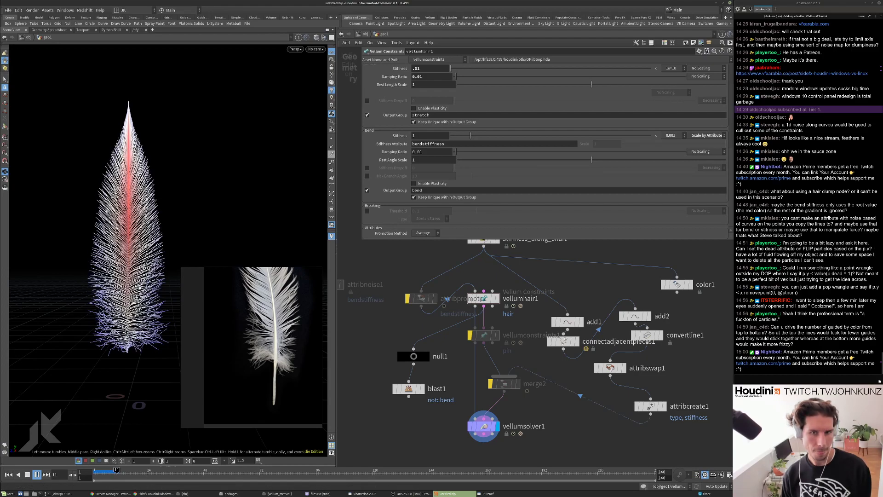
{"action": "key", "text": "ctrl+Up"}
Check the shaft stiffness wrangle, then set stretch stiffness 1 and stretch damping ratio 0.001.
{"action": "middle_click_drag", "start_coordinate": [497, 246], "coordinate": [493, 299]}
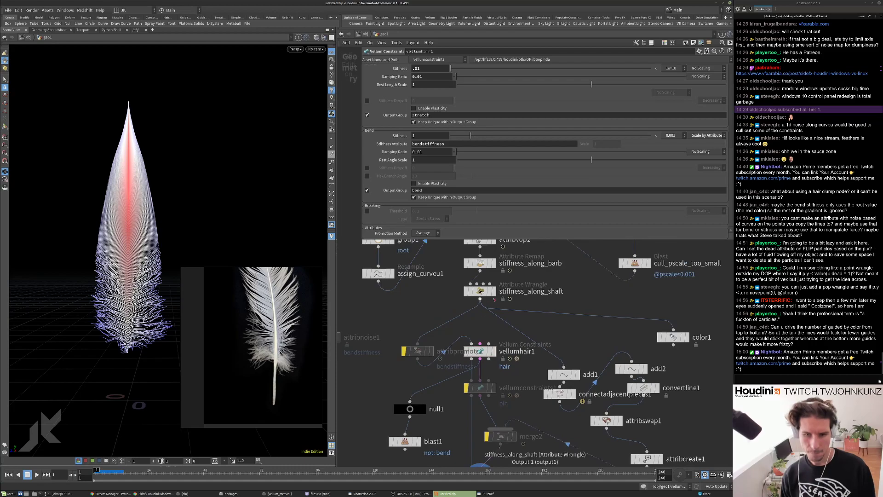
{"action": "left_click", "coordinate": [480, 291]}
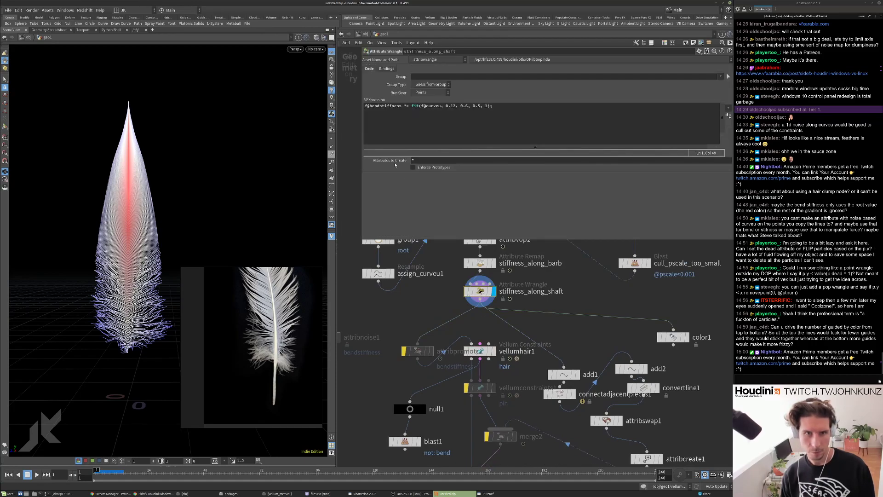
{"action": "middle_click_drag", "start_coordinate": [468, 351], "coordinate": [464, 327]}
{"action": "left_click", "coordinate": [466, 327]}
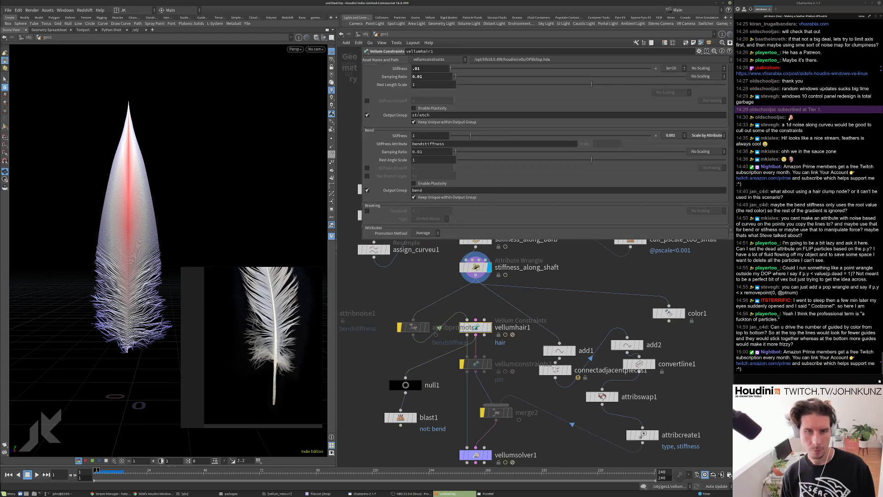
{"action": "scroll", "coordinate": [421, 168], "scroll_direction": "up", "scroll_amount": 5}
{"action": "double_click", "coordinate": [419, 120]}
{"action": "type", "text": "1"}
{"action": "key", "text": "Return"}
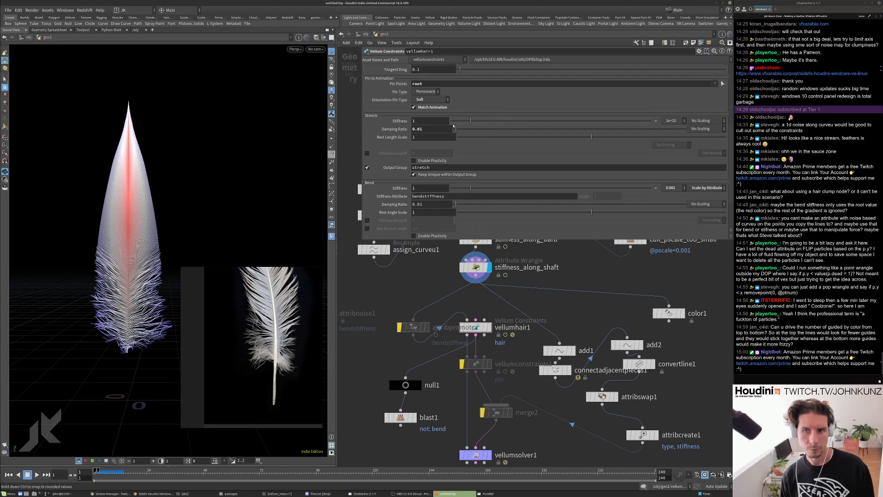
{"action": "middle_click_drag", "start_coordinate": [445, 129], "coordinate": [418, 147]}
Raise vellumhair1's bend stiffness to 5 and replay the simulation.
{"action": "scroll", "coordinate": [417, 148], "scroll_direction": "up", "scroll_amount": 4}
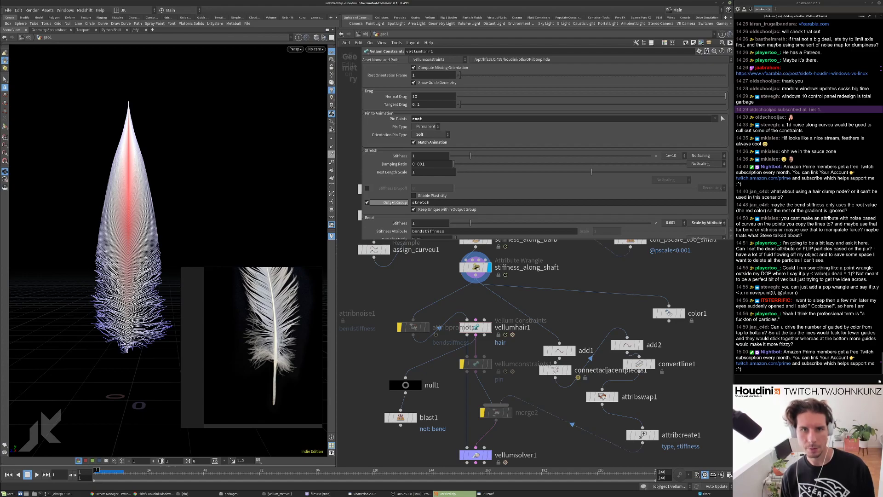
{"action": "scroll", "coordinate": [391, 202], "scroll_direction": "up", "scroll_amount": 10}
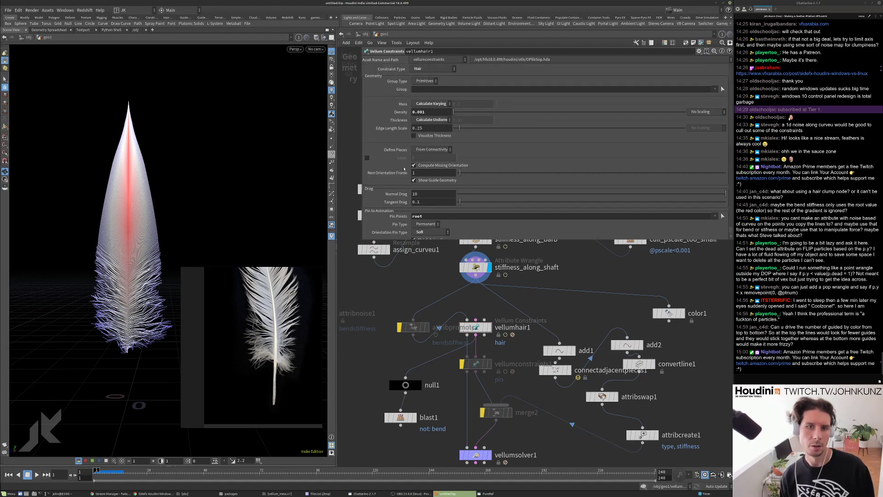
{"action": "scroll", "coordinate": [404, 169], "scroll_direction": "down", "scroll_amount": 7}
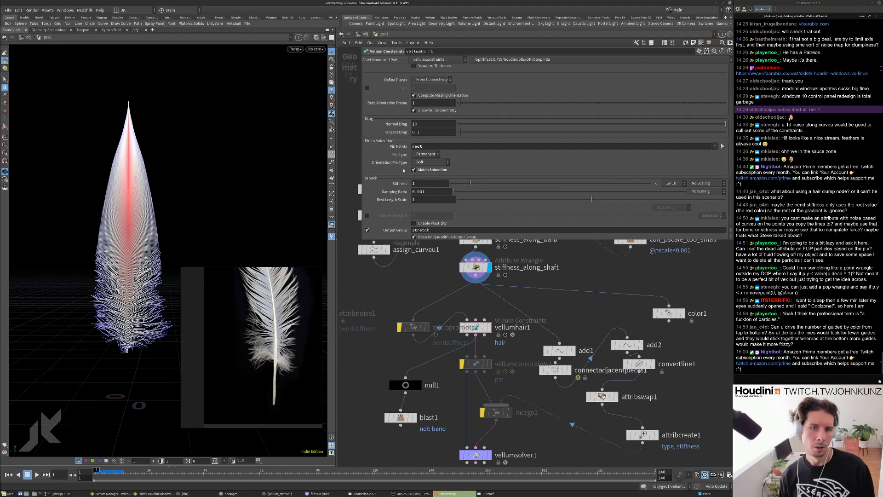
{"action": "scroll", "coordinate": [403, 170], "scroll_direction": "down", "scroll_amount": 10}
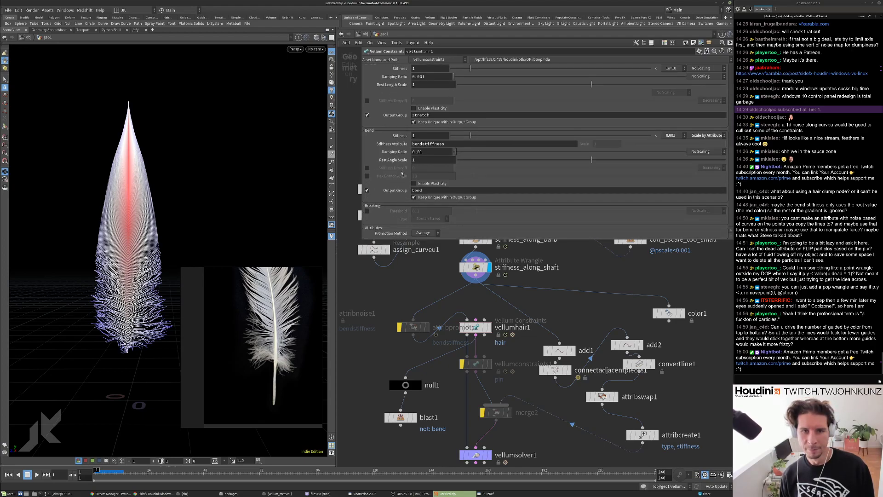
{"action": "scroll", "coordinate": [401, 173], "scroll_direction": "up", "scroll_amount": 18}
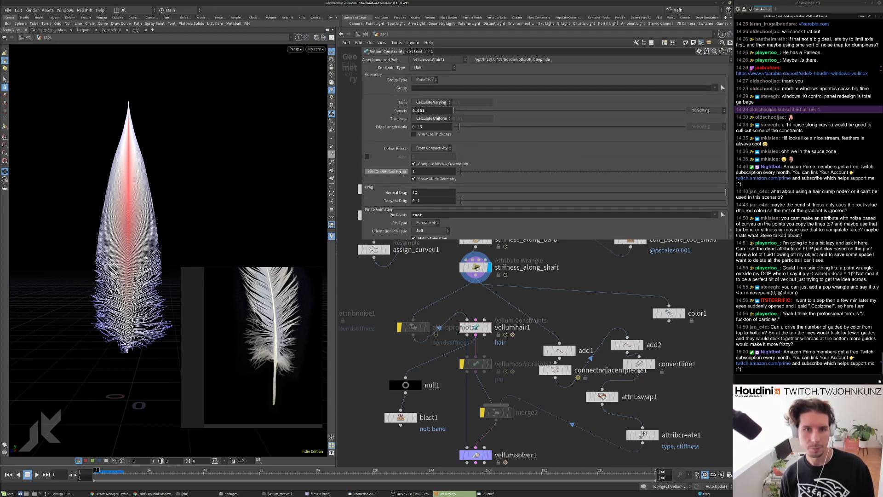
{"action": "scroll", "coordinate": [403, 175], "scroll_direction": "down", "scroll_amount": 12}
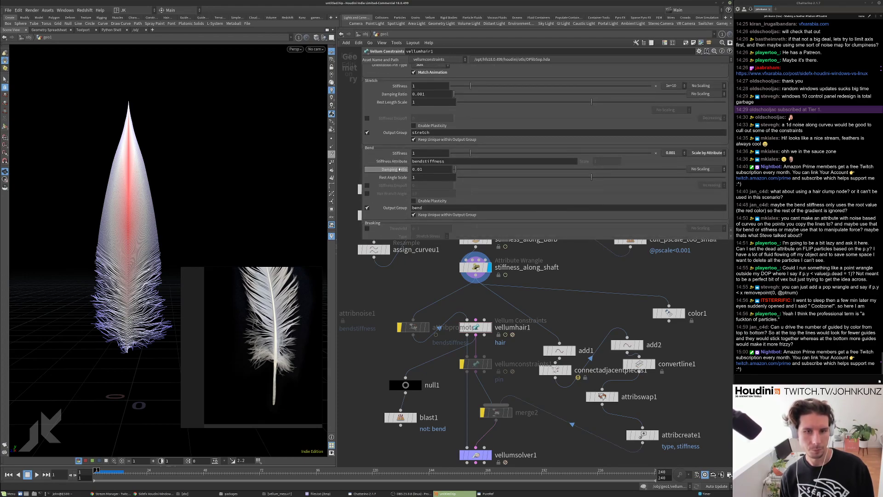
{"action": "type", "text": "5"}
{"action": "key", "text": "Return"}
{"action": "key", "text": "Up"}
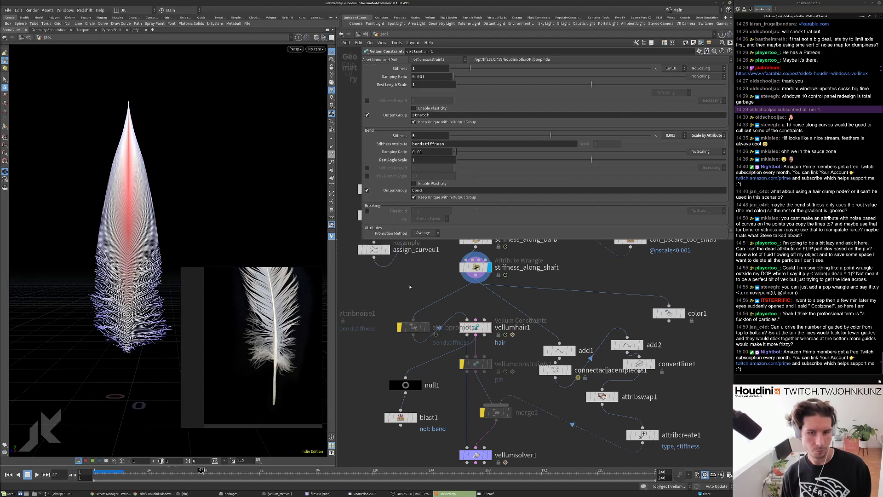
{"action": "key", "text": "ctrl+Up"}
Pan the network upstream to the attribvop2 noise stiffness nodes.
{"action": "middle_click_drag", "start_coordinate": [403, 286], "coordinate": [388, 195]}
{"action": "scroll", "coordinate": [473, 358], "scroll_direction": "down", "scroll_amount": 4}
{"action": "scroll", "coordinate": [465, 253], "scroll_direction": "up", "scroll_amount": 2}
{"action": "middle_click_drag", "start_coordinate": [465, 253], "coordinate": [464, 290]}
{"action": "scroll", "coordinate": [463, 286], "scroll_direction": "up", "scroll_amount": 2}
Display attribvop2's noise stiffness output on the feather and play it.
{"action": "key", "text": "r"}
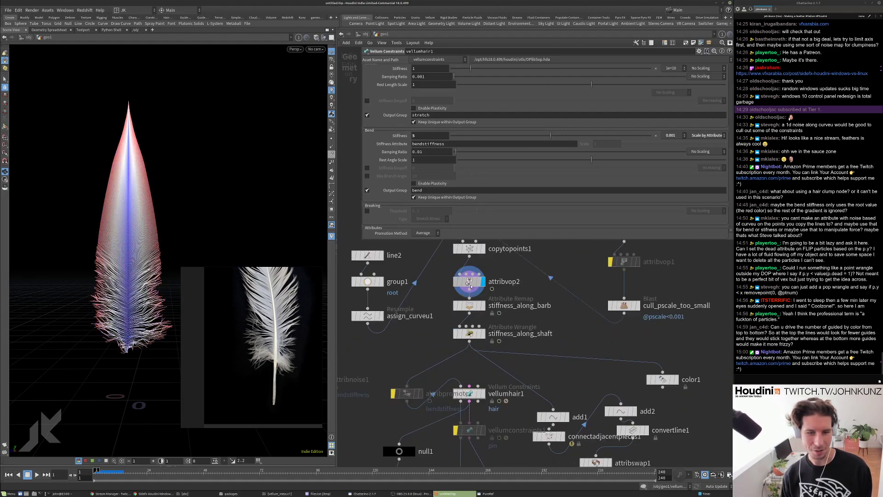
{"action": "left_click", "coordinate": [463, 285]}
{"action": "key", "text": "Up"}
{"action": "key", "text": "ctrl+Up"}
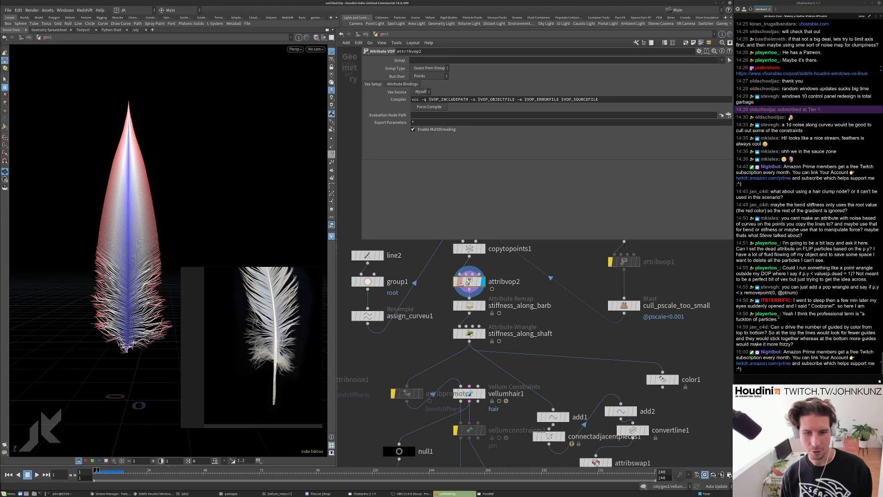
Inspect the aanoise1 node inside attribvop2's VEX network.
{"action": "double_click", "coordinate": [469, 282]}
{"action": "scroll", "coordinate": [467, 313], "scroll_direction": "up", "scroll_amount": 1}
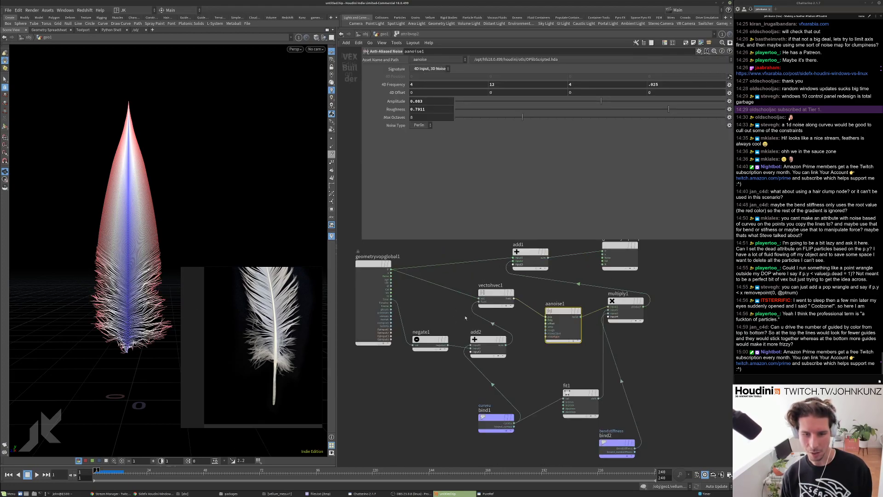
{"action": "right_click", "coordinate": [492, 332]}
{"action": "key", "text": "Escape"}
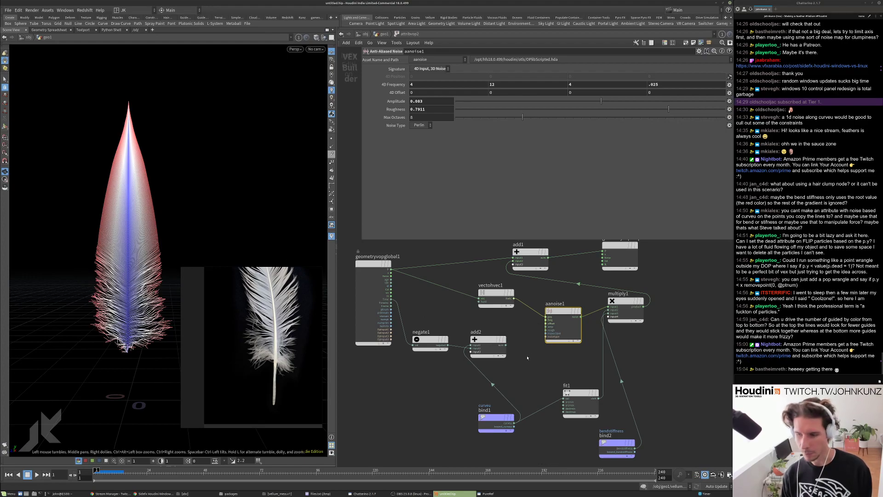
{"action": "left_click", "coordinate": [657, 373]}
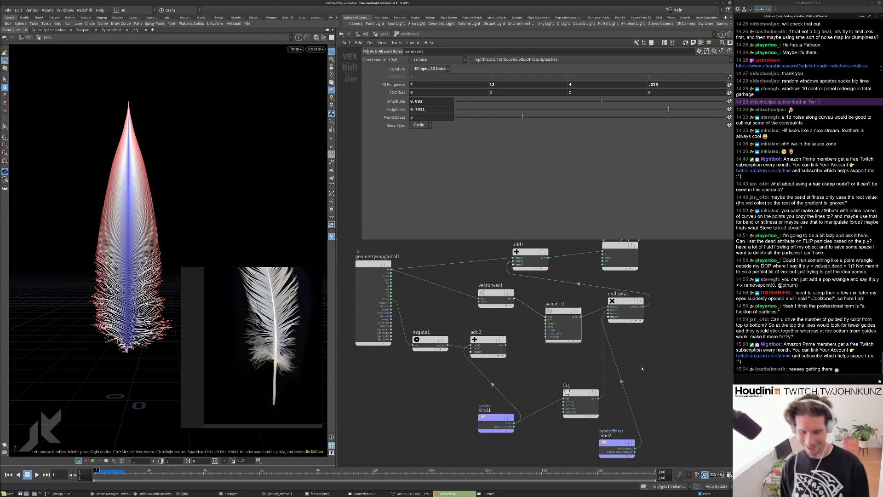
Back in the main network, display vellumsolver1 and play the feather simulation.
{"action": "key", "text": "u"}
{"action": "left_click", "coordinate": [486, 417]}
{"action": "key", "text": "Up"}
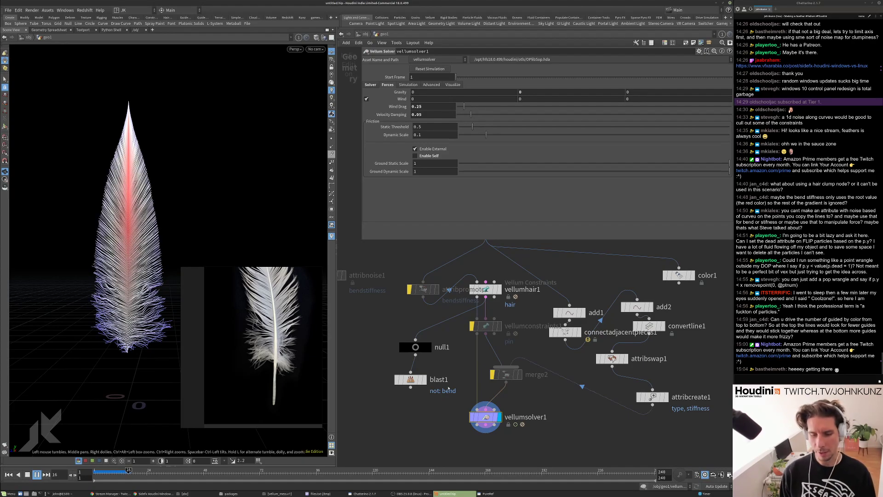
Try a bend stiffness of 0.5 on vellumhair1 and play the result.
{"action": "key", "text": "ctrl+Up"}
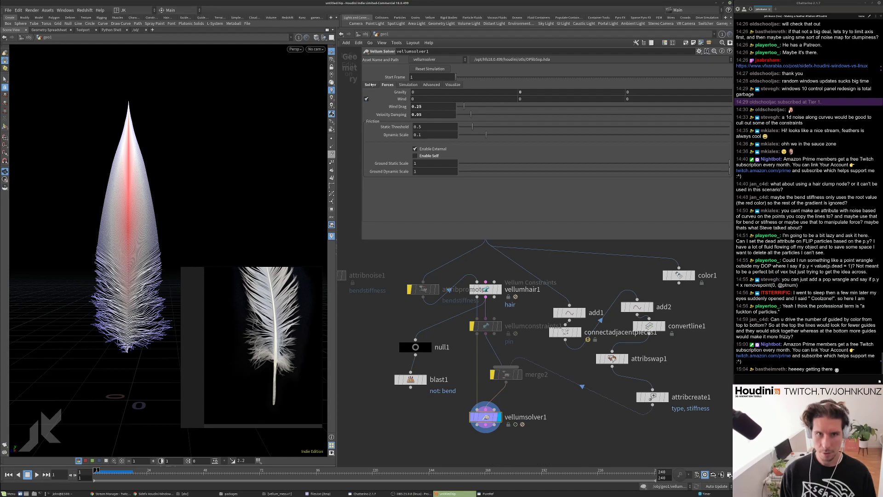
{"action": "left_click", "coordinate": [486, 289]}
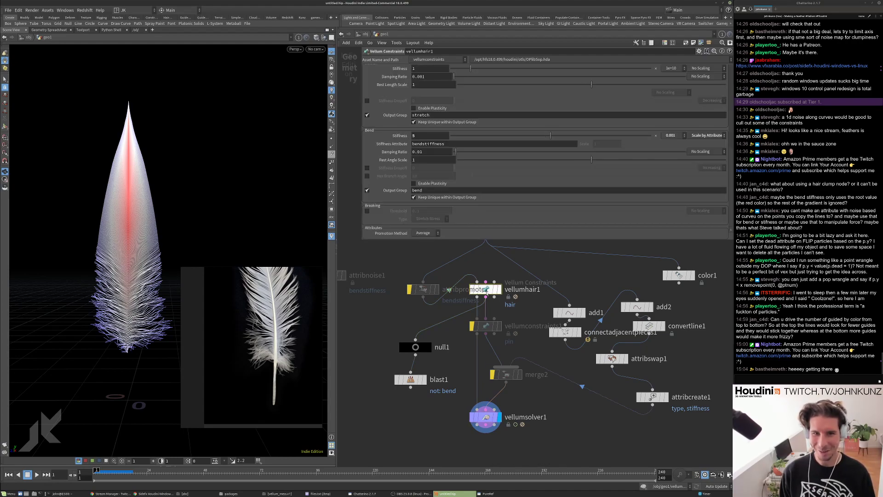
{"action": "left_click", "coordinate": [421, 135]}
{"action": "key", "text": "Return"}
{"action": "key", "text": "Up"}
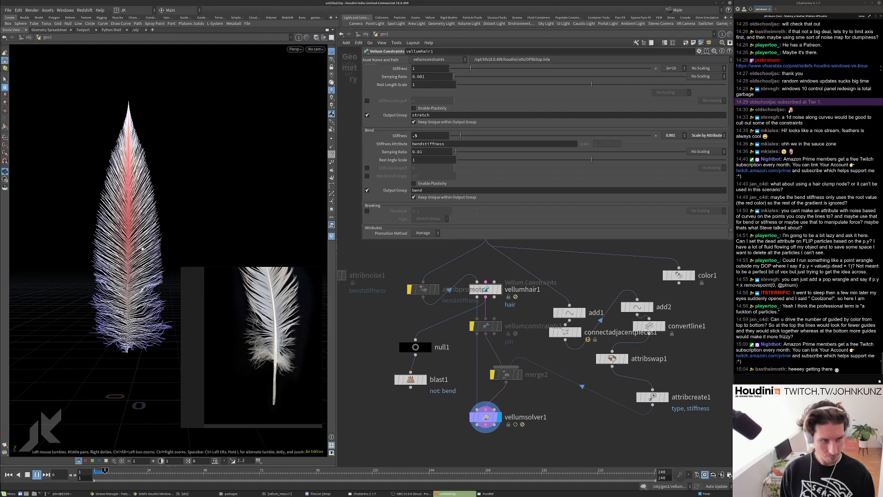
{"action": "key", "text": "ctrl+Up"}
Return bend stiffness to 1, check the solver's forces network, and replay to frame 12.
{"action": "left_click", "coordinate": [420, 136]}
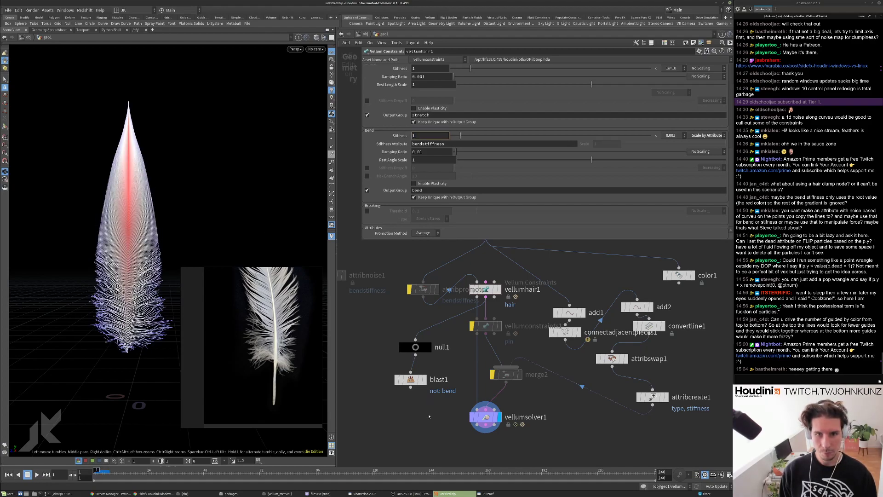
{"action": "double_click", "coordinate": [485, 416]}
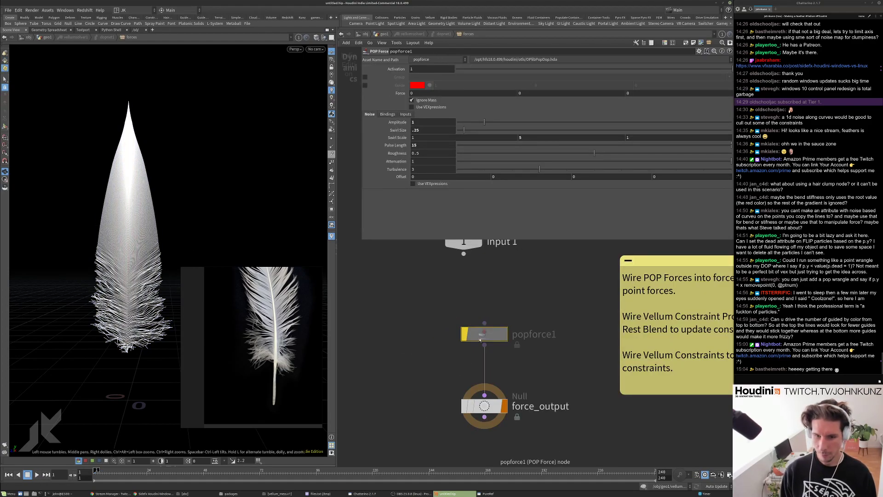
{"action": "left_click", "coordinate": [384, 34]}
{"action": "key", "text": "Up"}
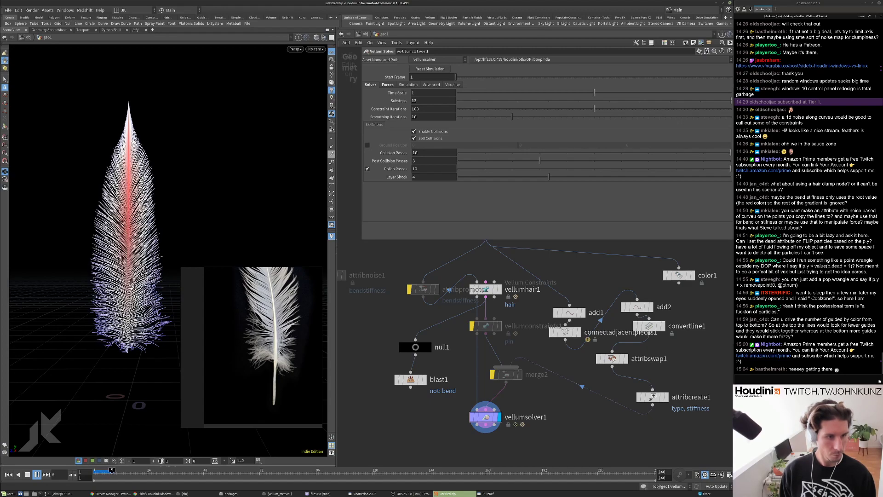
{"action": "key", "text": "Escape"}
Review vellumsolver1's node info, show the feather in plain white, and replay.
{"action": "scroll", "coordinate": [108, 314], "scroll_direction": "up", "scroll_amount": 3}
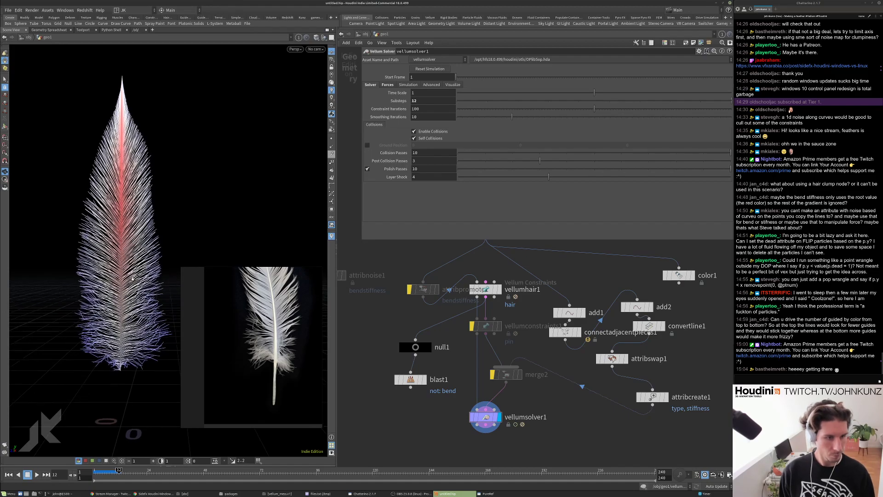
{"action": "middle_click", "coordinate": [484, 418]}
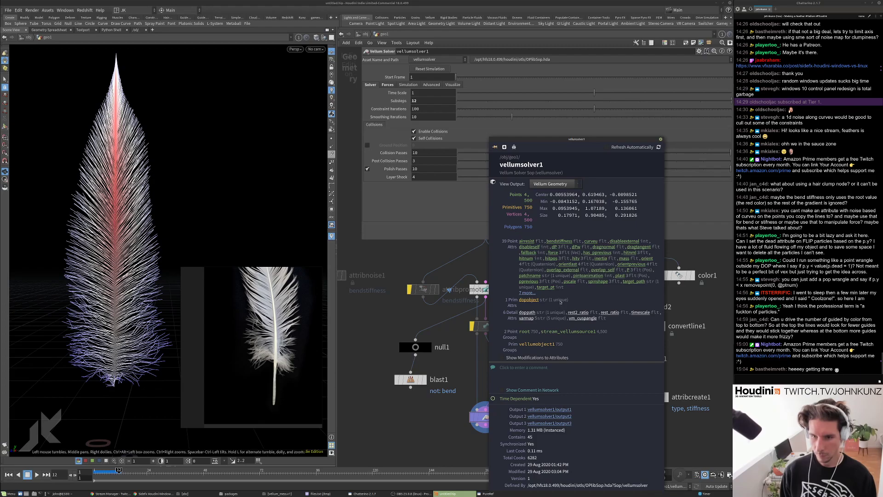
{"action": "left_click", "coordinate": [564, 241]}
{"action": "left_click", "coordinate": [660, 138]}
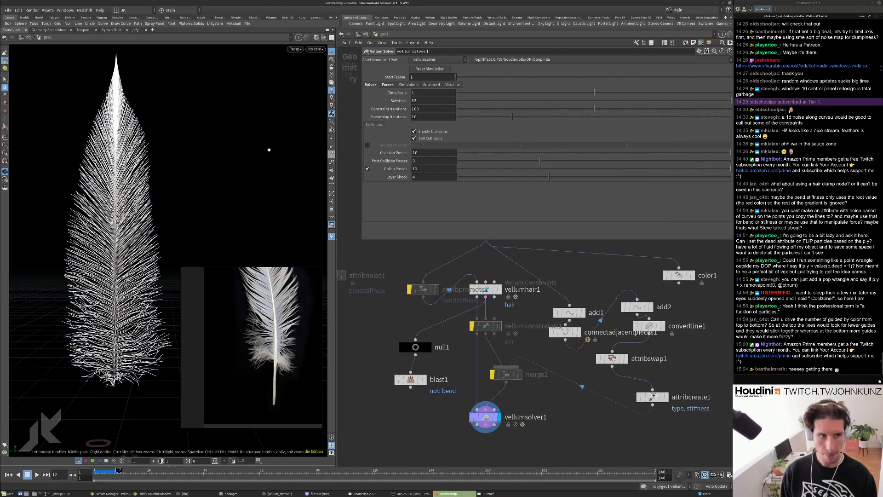
{"action": "scroll", "coordinate": [138, 198], "scroll_direction": "down", "scroll_amount": 5}
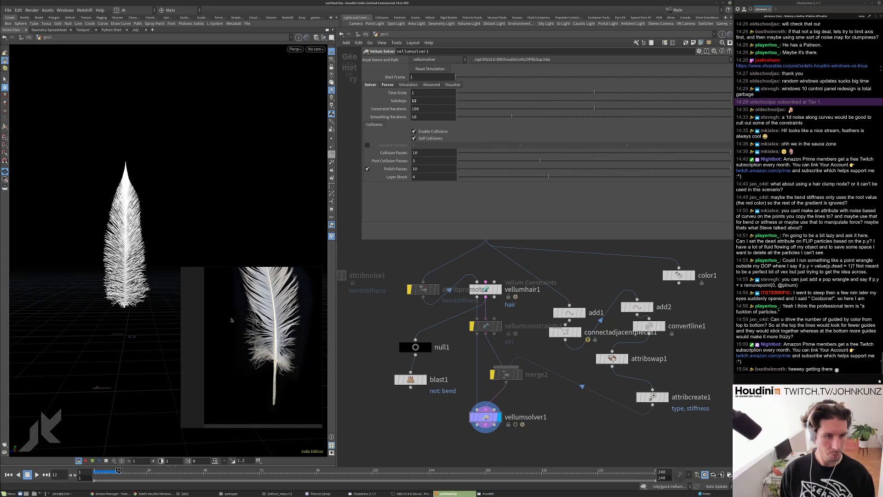
{"action": "scroll", "coordinate": [265, 365], "scroll_direction": "down", "scroll_amount": 3}
{"action": "middle_click_drag", "start_coordinate": [385, 322], "coordinate": [386, 321]}
{"action": "key", "text": "ctrl+Up"}
{"action": "key", "text": "Up"}
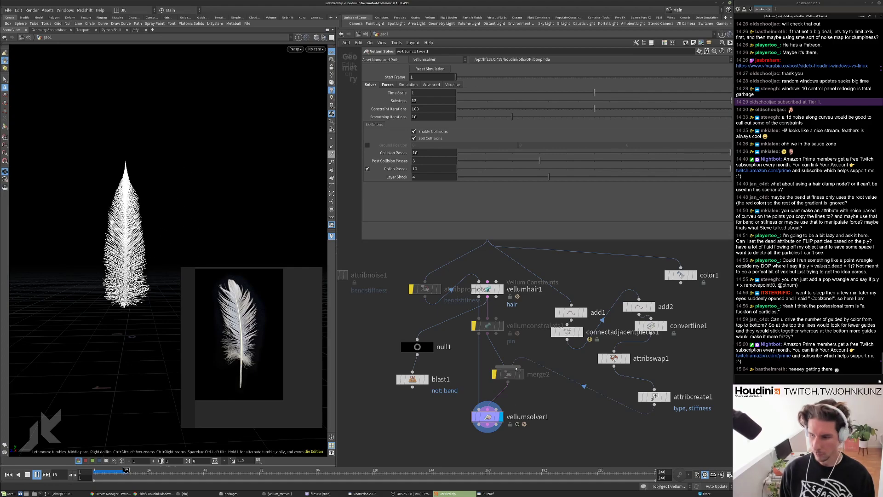
Reopen vellumhair1's hair constraint parameters and pan up to set_amount_of_fibers.
{"action": "left_click", "coordinate": [488, 290]}
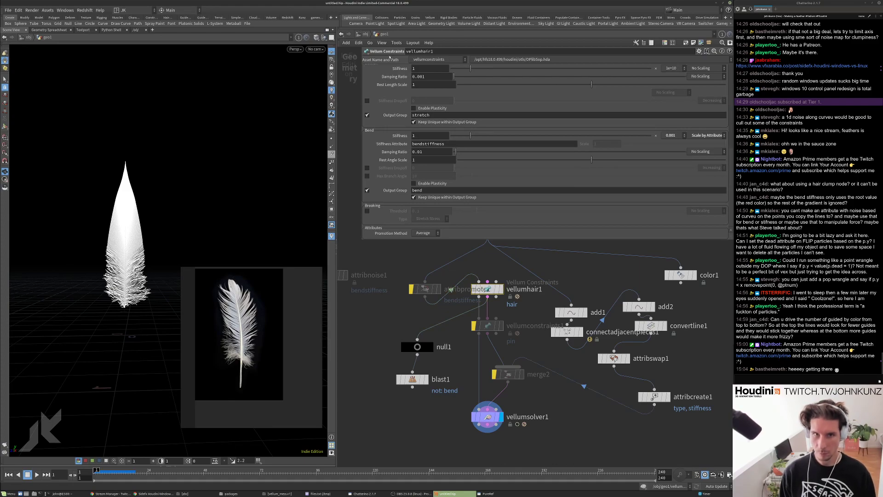
{"action": "scroll", "coordinate": [392, 117], "scroll_direction": "up", "scroll_amount": 5}
{"action": "scroll", "coordinate": [392, 116], "scroll_direction": "up", "scroll_amount": 4}
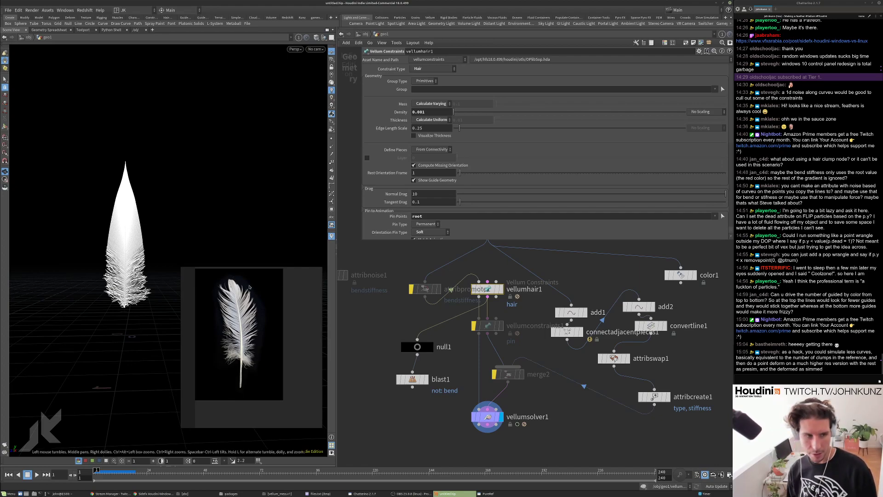
{"action": "scroll", "coordinate": [155, 244], "scroll_direction": "up", "scroll_amount": 5}
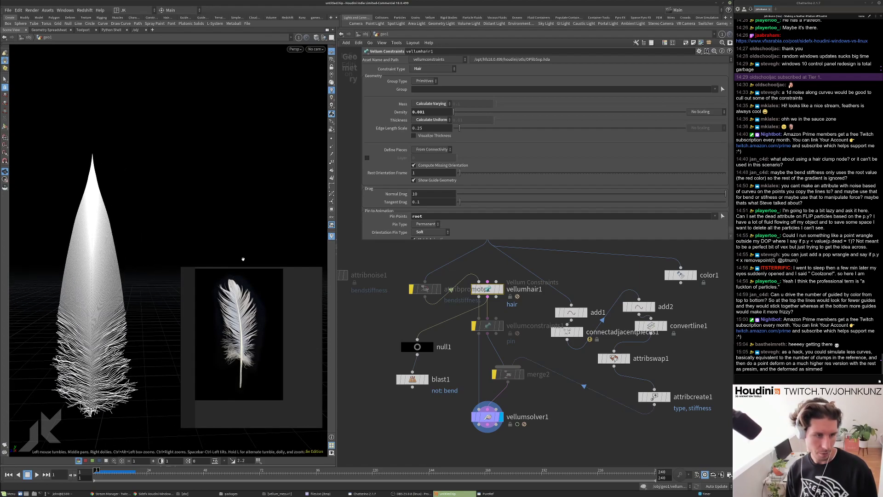
{"action": "middle_click_drag", "start_coordinate": [477, 363], "coordinate": [474, 389]}
{"action": "scroll", "coordinate": [474, 389], "scroll_direction": "down", "scroll_amount": 4}
{"action": "middle_click_drag", "start_coordinate": [456, 243], "coordinate": [457, 301]}
{"action": "scroll", "coordinate": [457, 301], "scroll_direction": "up", "scroll_amount": 3}
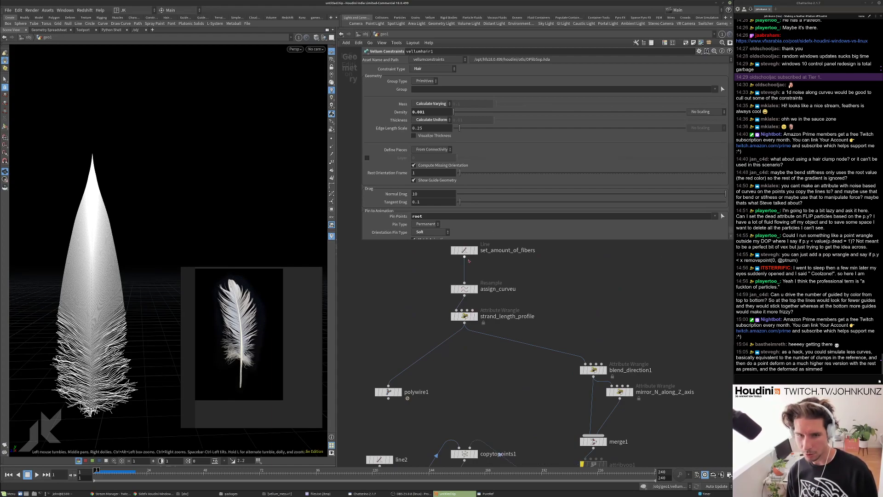
Reduce set_amount_of_fibers to 75 points per fiber and replay the simulation.
{"action": "left_click", "coordinate": [464, 251]}
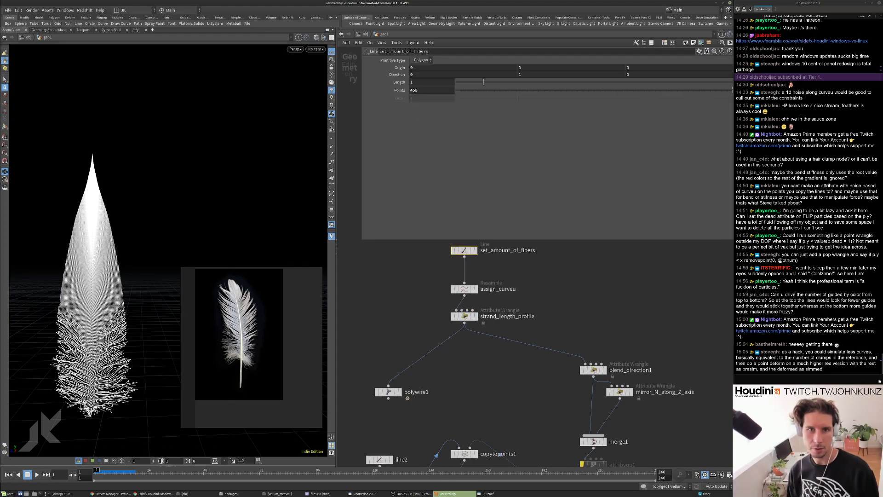
{"action": "left_click", "coordinate": [414, 283]}
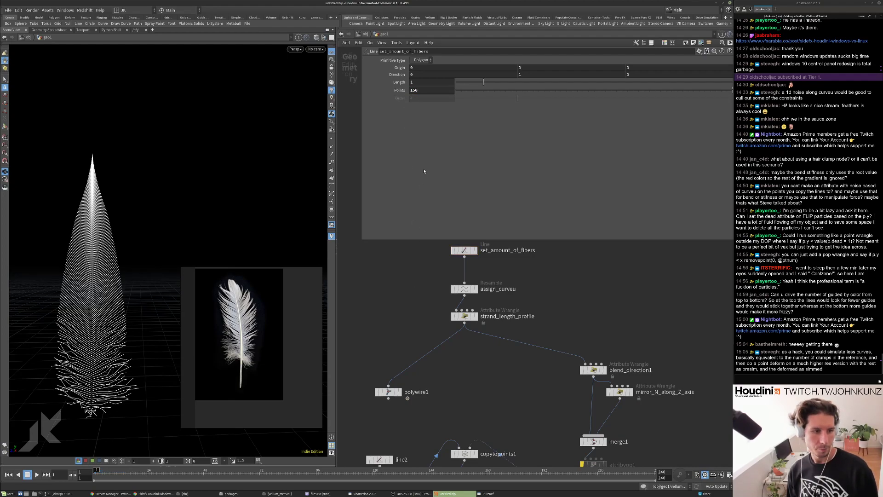
{"action": "type", "text": "7"}
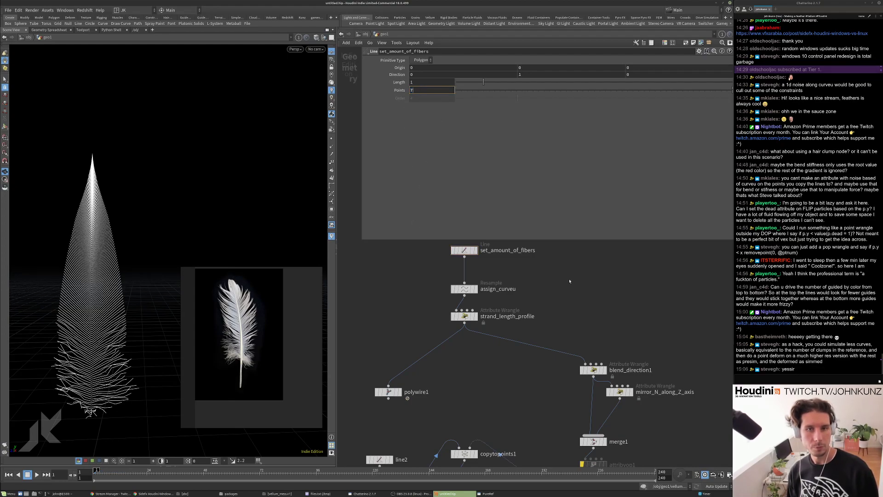
{"action": "type", "text": "5"}
{"action": "key", "text": "Return"}
{"action": "key", "text": "Up"}
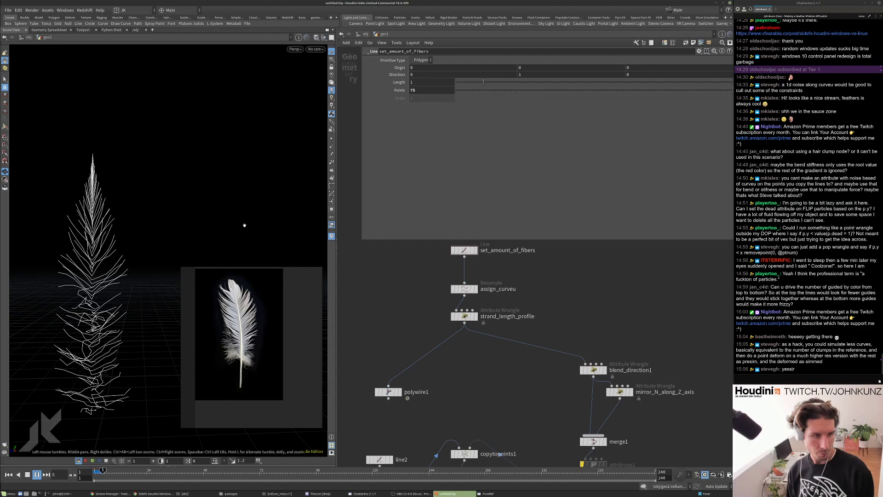
{"action": "key", "text": "ctrl+Up"}
{"action": "key", "text": "h"}
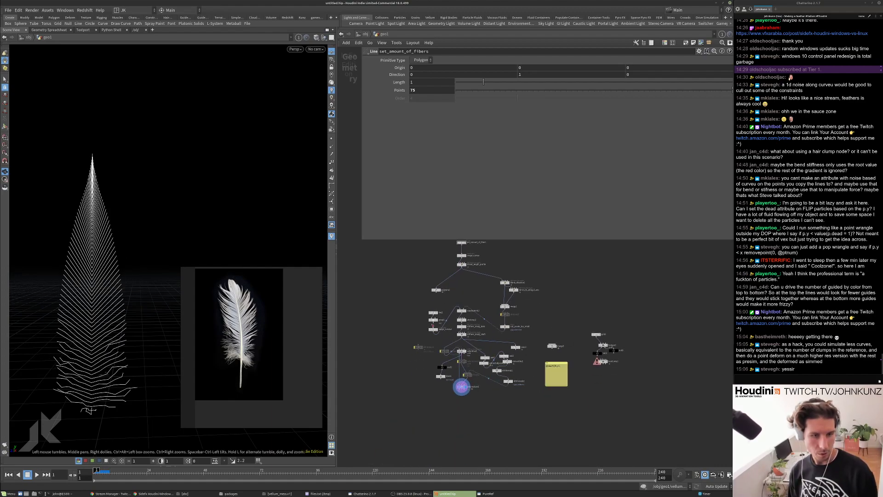
Set line2 to 12 points per barb and replay the simulation.
{"action": "scroll", "coordinate": [435, 323], "scroll_direction": "up", "scroll_amount": 5}
{"action": "left_click", "coordinate": [440, 294]}
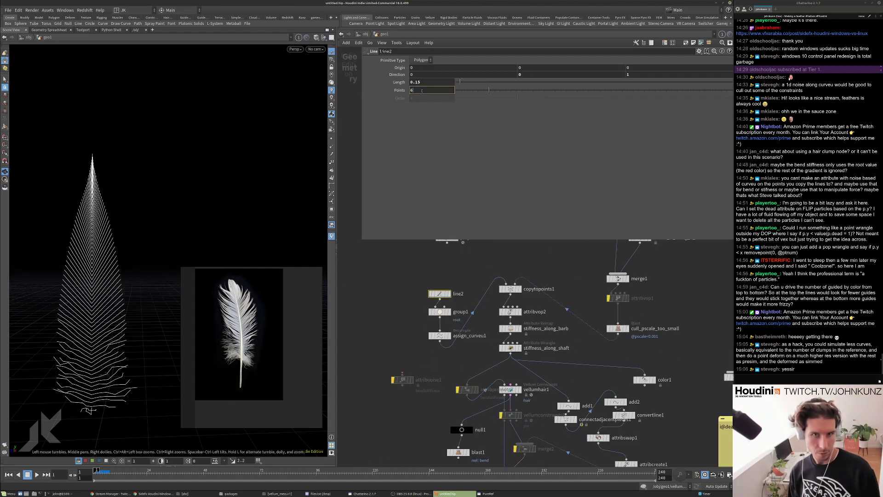
{"action": "type", "text": "12"}
{"action": "key", "text": "Return"}
{"action": "middle_click_drag", "start_coordinate": [400, 305], "coordinate": [394, 293]}
{"action": "key", "text": "Up"}
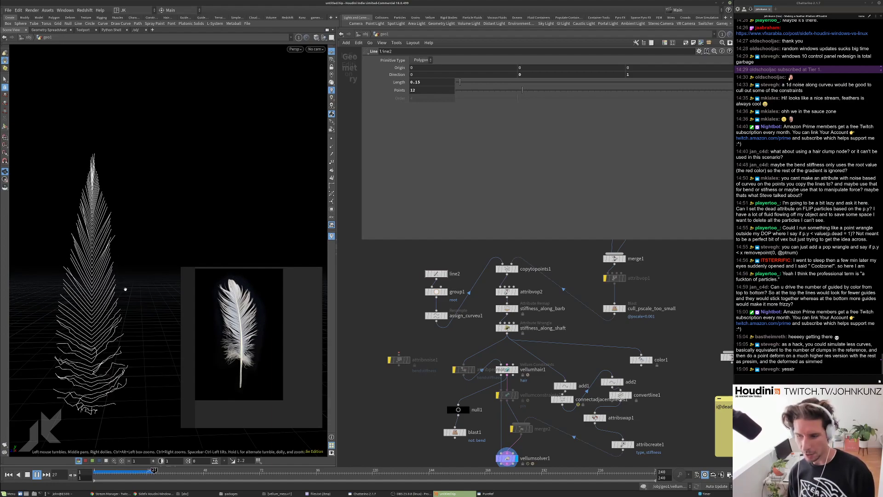
{"action": "key", "text": "ctrl+Up"}
Raise vellumhair1's bend stiffness to 15 and replay the simulation.
{"action": "middle_click_drag", "start_coordinate": [412, 391], "coordinate": [418, 352]}
{"action": "left_click", "coordinate": [513, 331]}
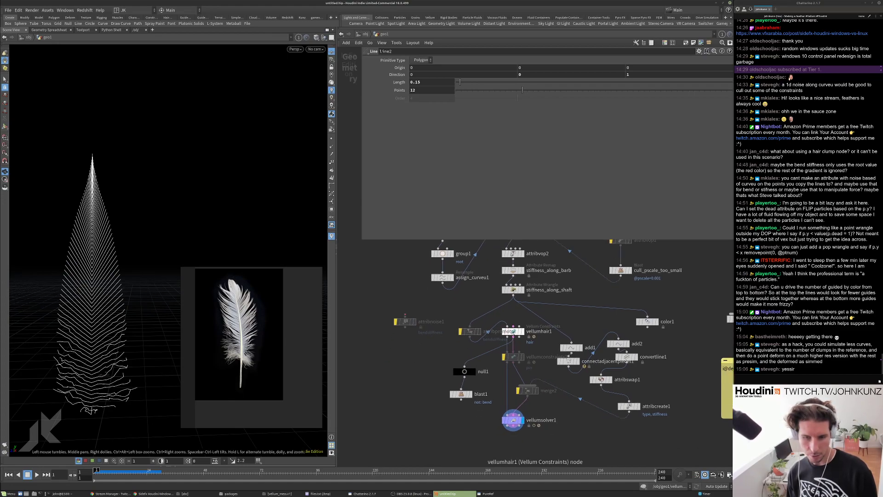
{"action": "scroll", "coordinate": [414, 198], "scroll_direction": "down", "scroll_amount": 10}
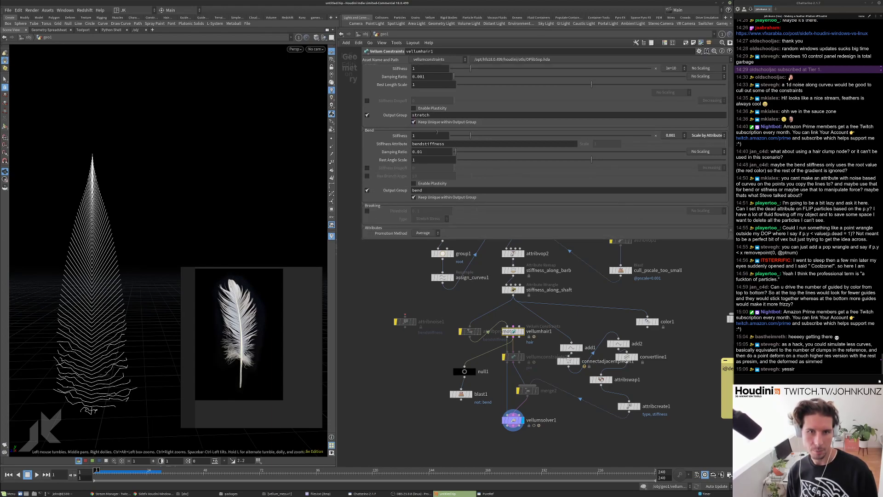
{"action": "type", "text": "5"}
{"action": "key", "text": "Return"}
{"action": "key", "text": "Up"}
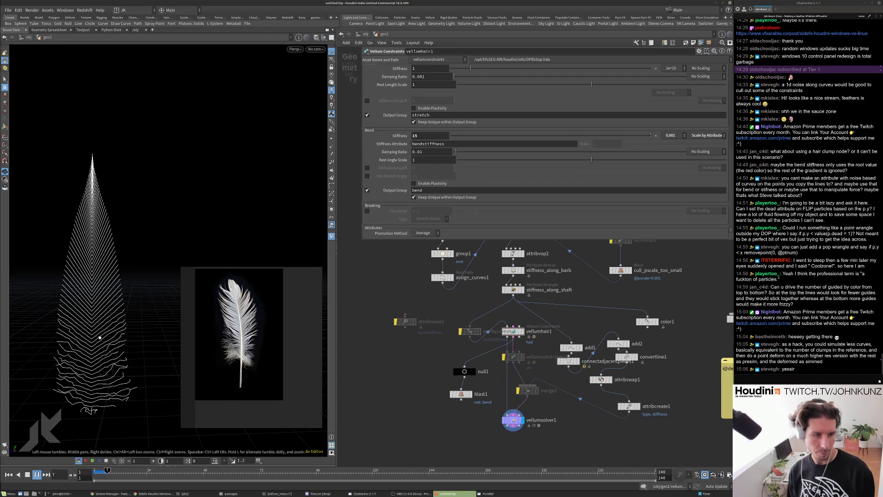
{"action": "key", "text": "ctrl+Up"}
Set stiffness_along_barb's remap Output Max to .05 and play the simulation.
{"action": "middle_click_drag", "start_coordinate": [513, 270], "coordinate": [507, 294]}
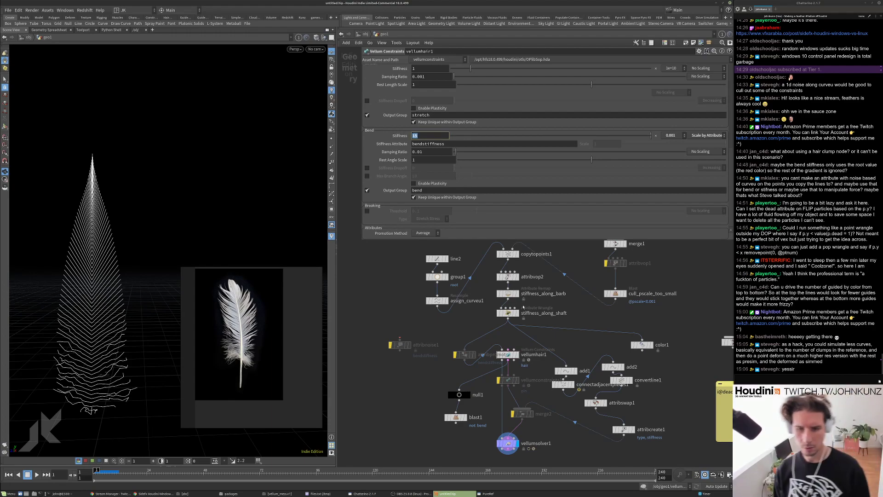
{"action": "left_click", "coordinate": [509, 293]}
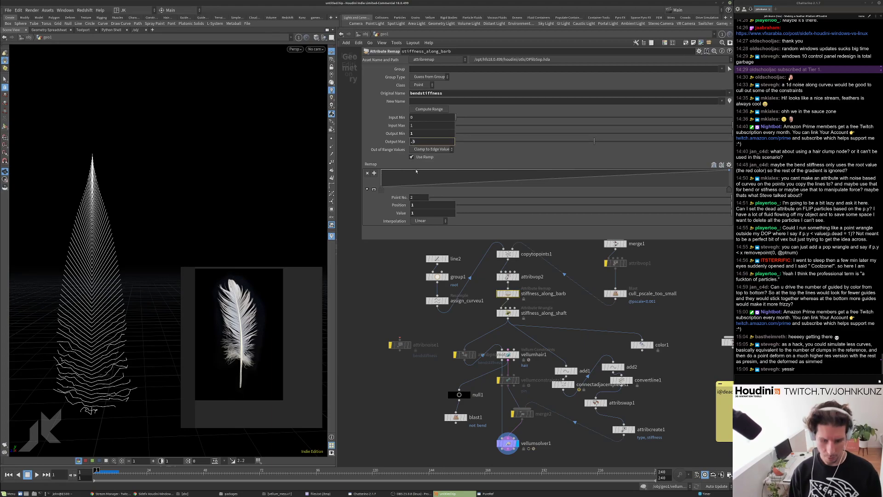
{"action": "key", "text": "Return"}
{"action": "key", "text": "Up"}
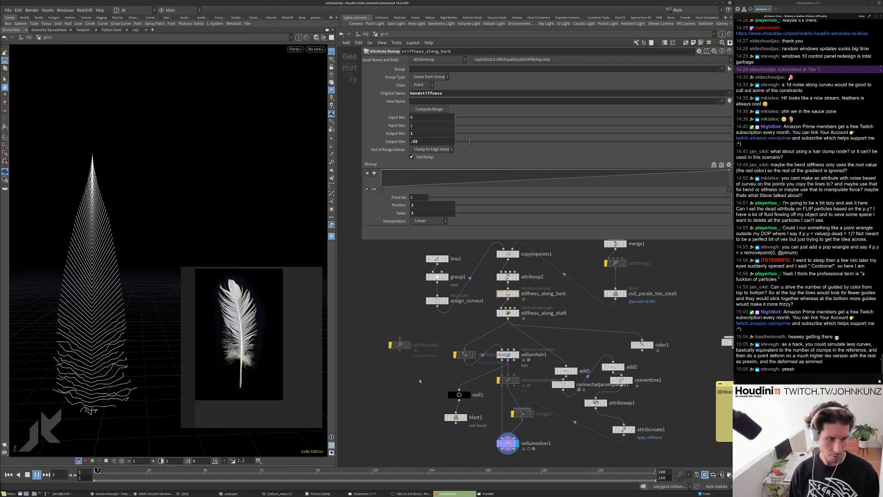
Review the stiffness_along_shaft wrangle mapping curveu 0.12–0.6 to 0.005–1, and replay.
{"action": "key", "text": "ctrl+Up"}
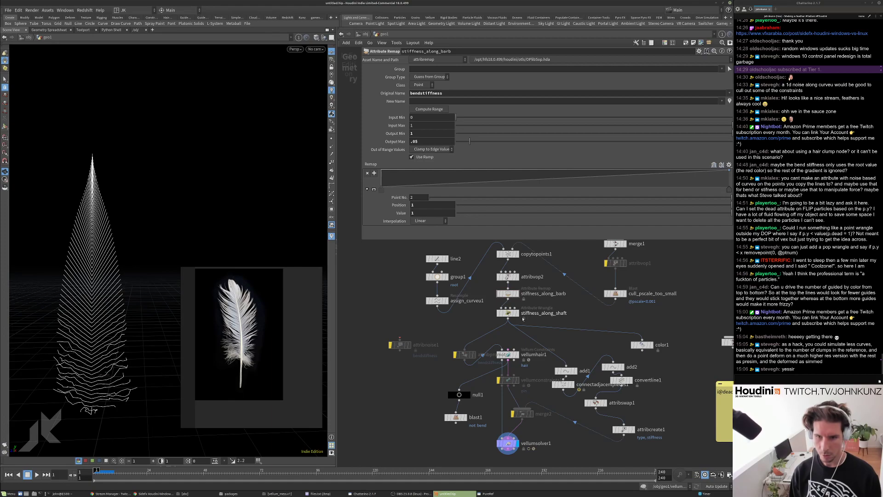
{"action": "left_click", "coordinate": [508, 313]}
{"action": "left_click", "coordinate": [477, 106]}
{"action": "key", "text": "Up"}
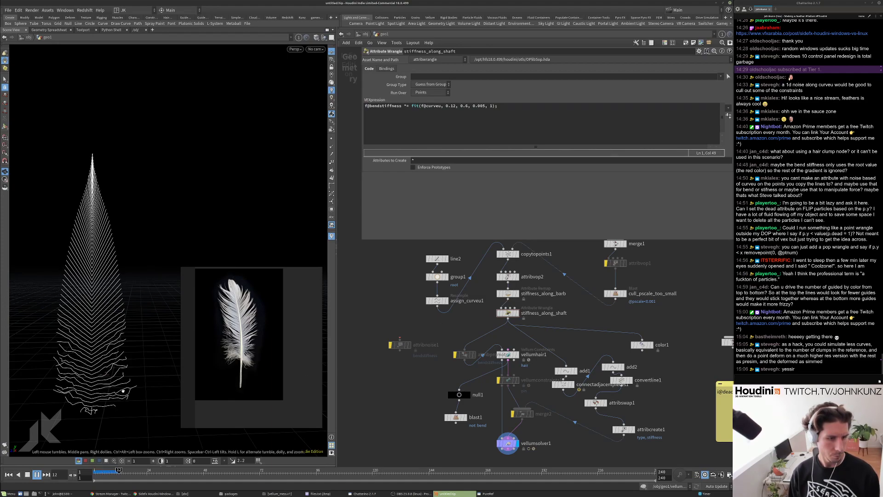
{"action": "left_click_drag", "start_coordinate": [106, 396], "coordinate": [129, 377]}
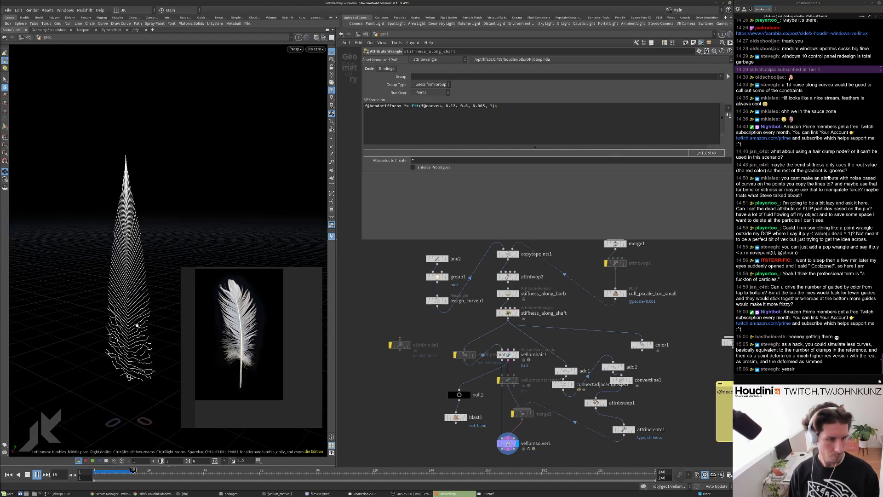
{"action": "key", "text": "ctrl+Up"}
Replay the feather, then display attribvop1's single shaft curve in the viewport.
{"action": "middle_click_drag", "start_coordinate": [586, 282], "coordinate": [579, 315]}
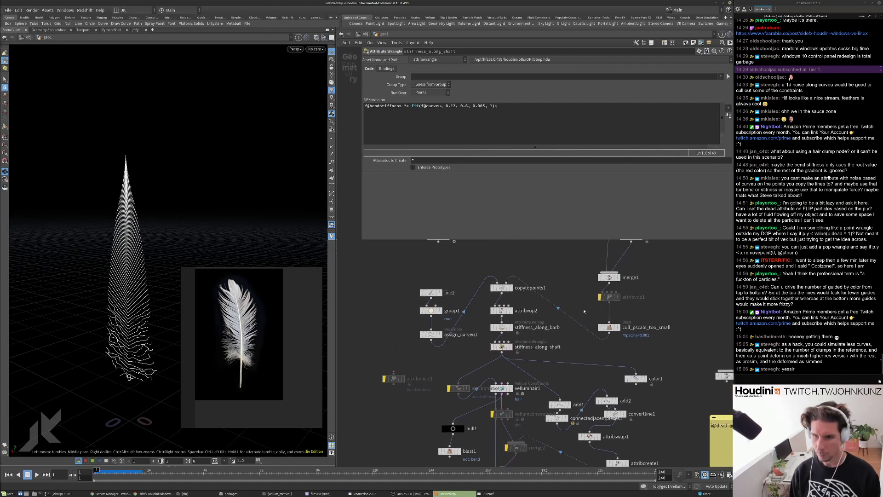
{"action": "scroll", "coordinate": [579, 315], "scroll_direction": "up", "scroll_amount": 2}
{"action": "key", "text": "Up"}
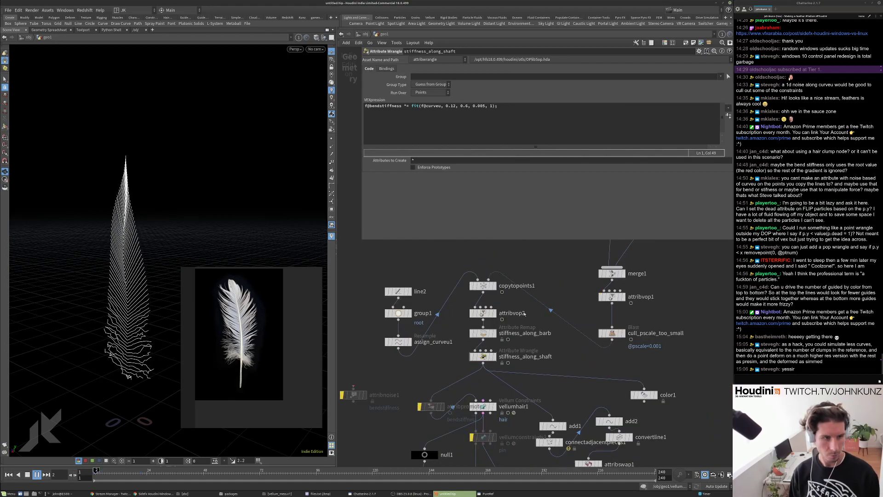
{"action": "scroll", "coordinate": [181, 221], "scroll_direction": "up", "scroll_amount": 3}
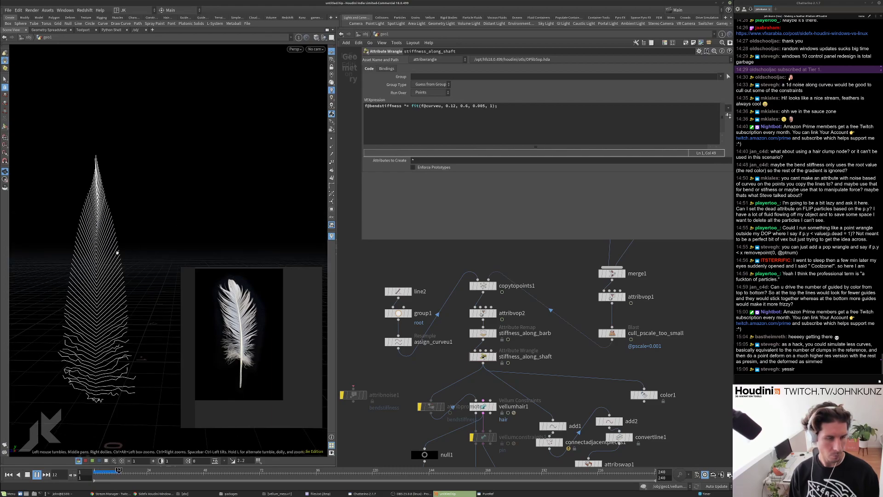
{"action": "middle_click_drag", "start_coordinate": [117, 252], "coordinate": [136, 249]}
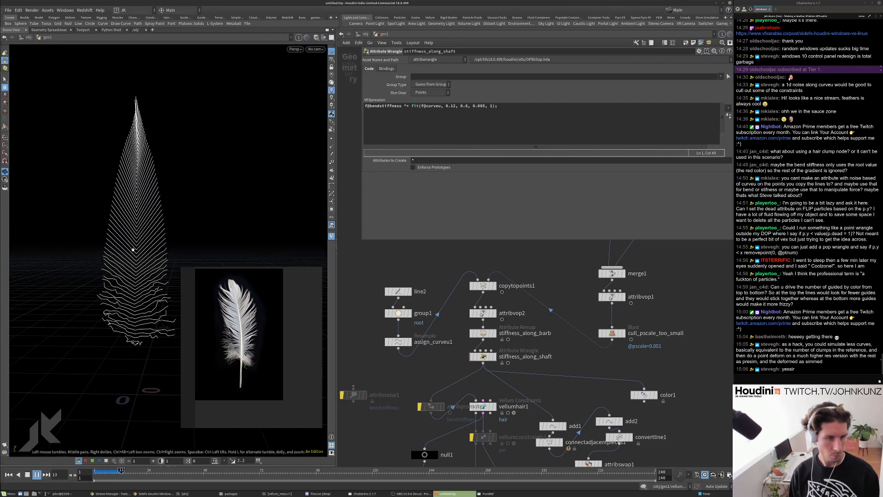
{"action": "left_click_drag", "start_coordinate": [92, 256], "coordinate": [94, 251]}
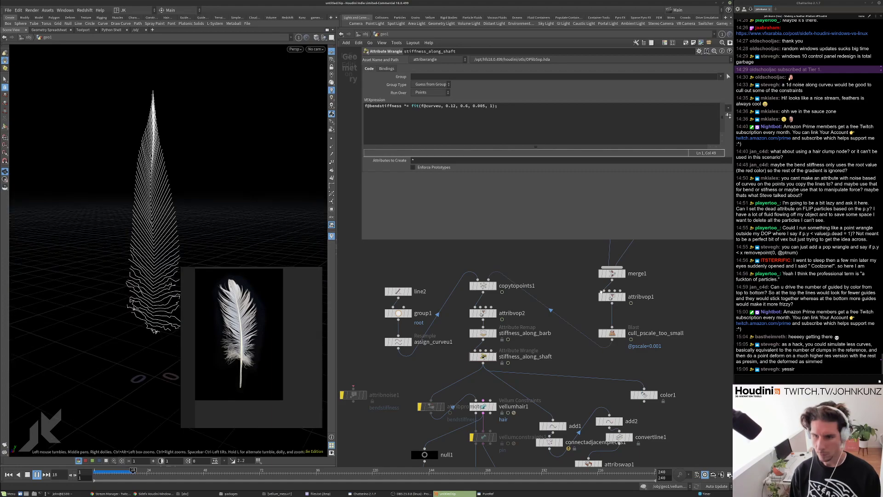
{"action": "left_click", "coordinate": [623, 296]}
{"action": "key", "text": "ctrl+Up"}
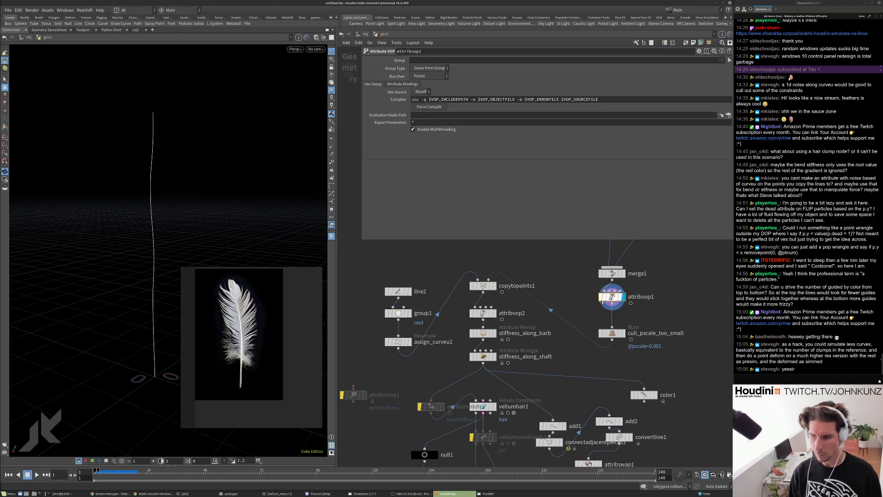
Inside attribvop1, set aanoise1 amplitude to 1, adjust its frequency, and play.
{"action": "double_click", "coordinate": [602, 298]}
{"action": "left_click_drag", "start_coordinate": [557, 306], "coordinate": [555, 299]}
{"action": "key", "text": "ctrl+z"}
{"action": "key", "text": "ctrl+z"}
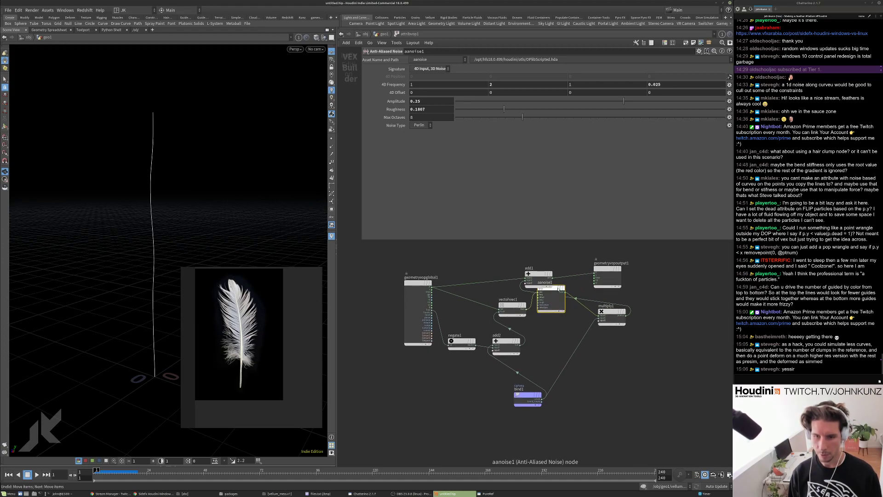
{"action": "key", "text": "ctrl+z"}
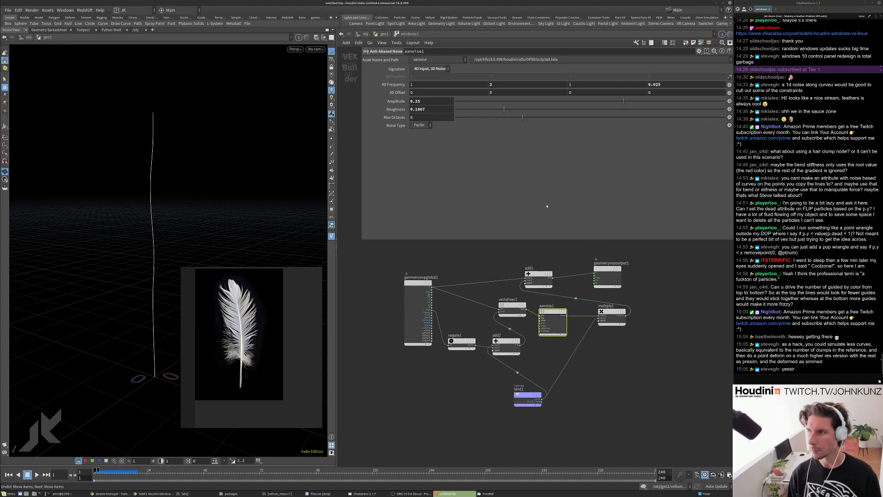
{"action": "type", "text": "1"}
{"action": "key", "text": "Return"}
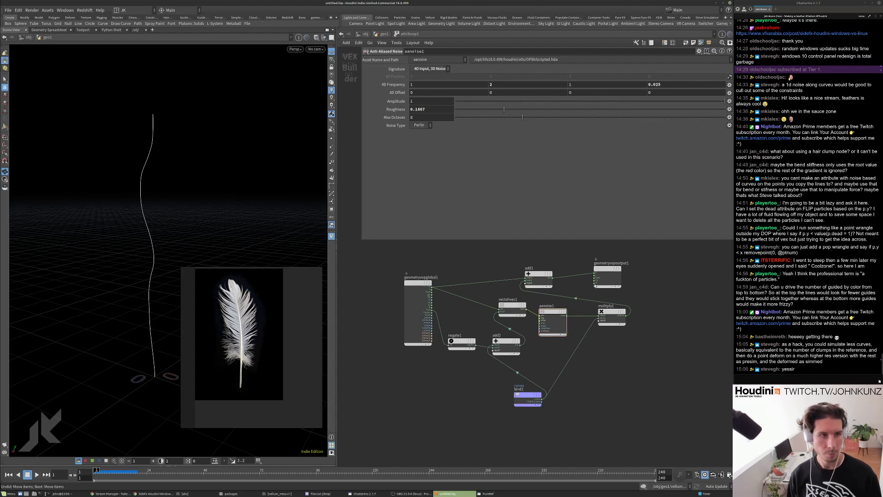
{"action": "type", "text": "2"}
{"action": "key", "text": "Return"}
{"action": "key", "text": "Up"}
Back in geo1, display vellumsolver1 and replay the full feather simulation.
{"action": "key", "text": "Up"}
{"action": "key", "text": "ctrl+Up"}
{"action": "left_click", "coordinate": [384, 34]}
{"action": "middle_click_drag", "start_coordinate": [523, 337], "coordinate": [533, 290]}
{"action": "scroll", "coordinate": [524, 258], "scroll_direction": "down", "scroll_amount": 3}
{"action": "scroll", "coordinate": [509, 360], "scroll_direction": "up", "scroll_amount": 4}
{"action": "left_click", "coordinate": [513, 396]}
{"action": "key", "text": "Up"}
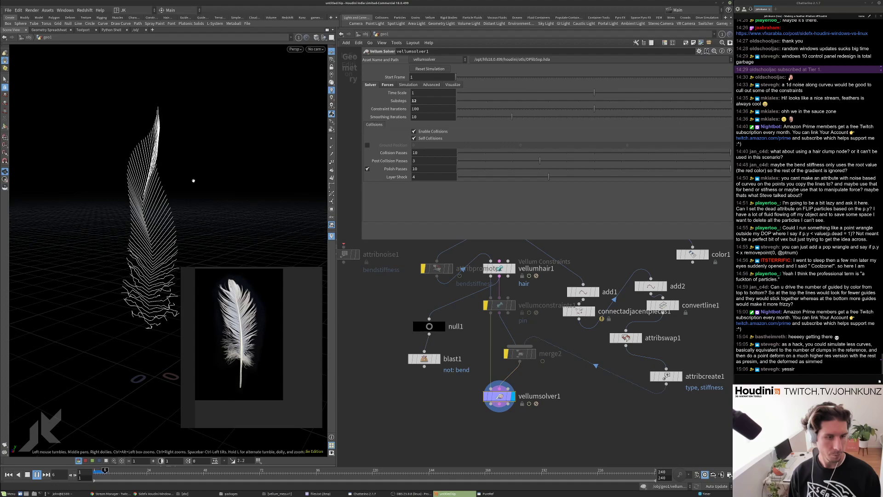
{"action": "mouse_move", "coordinate": [231, 181]}
{"action": "left_mouse_down"}
{"action": "mouse_move", "coordinate": [242, 181]}
{"action": "mouse_move", "coordinate": [231, 177]}
{"action": "left_mouse_up"}
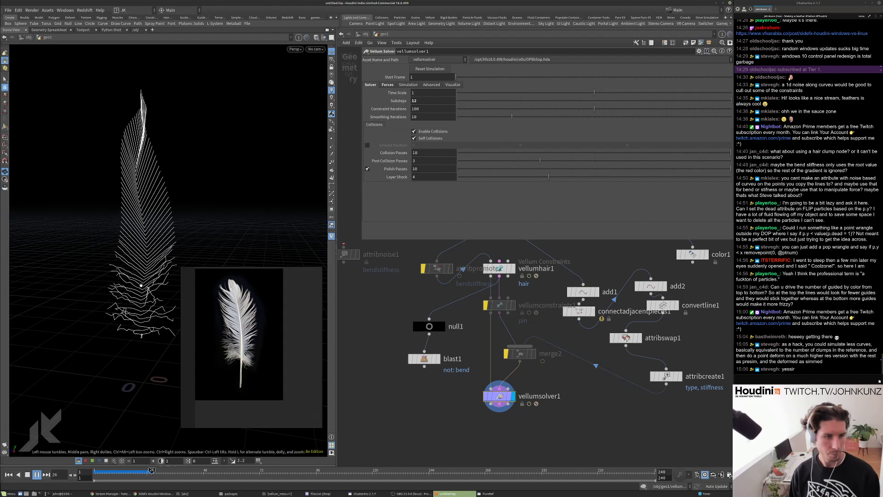
{"action": "middle_click_drag", "start_coordinate": [529, 294], "coordinate": [533, 374]}
Lower the stiffness_along_shaft low value and replay the feather simulation.
{"action": "left_click", "coordinate": [504, 289]}
{"action": "key", "text": "ctrl+Up"}
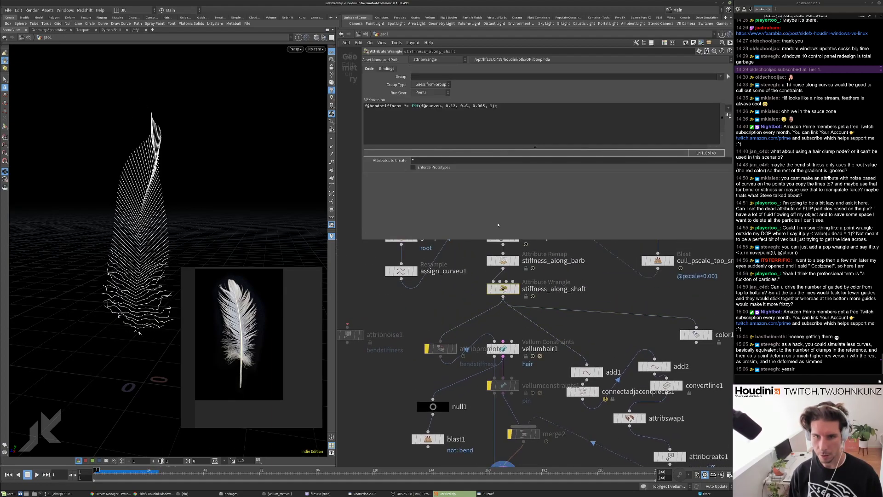
{"action": "key", "text": "BackSpace"}
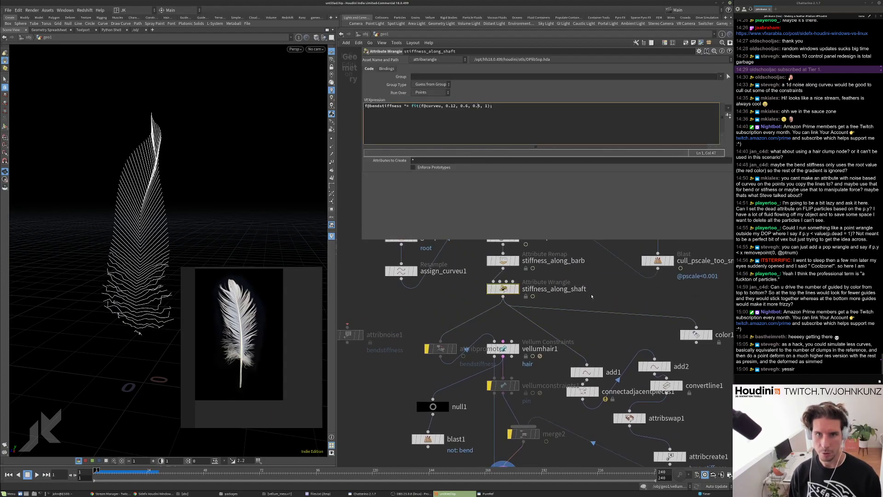
{"action": "key", "text": "Up"}
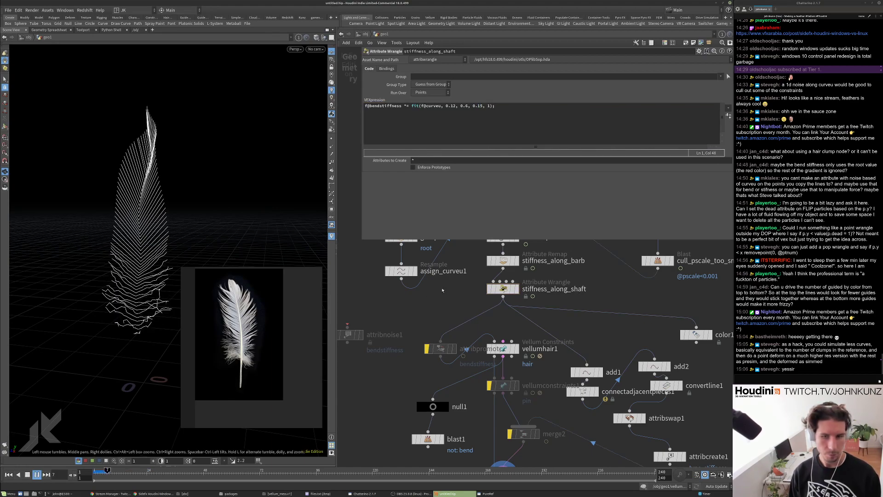
{"action": "key", "text": "ctrl+Up"}
Review the stiffness_along_barb remap and replay the simulation from a lower viewing angle.
{"action": "left_click", "coordinate": [509, 261]}
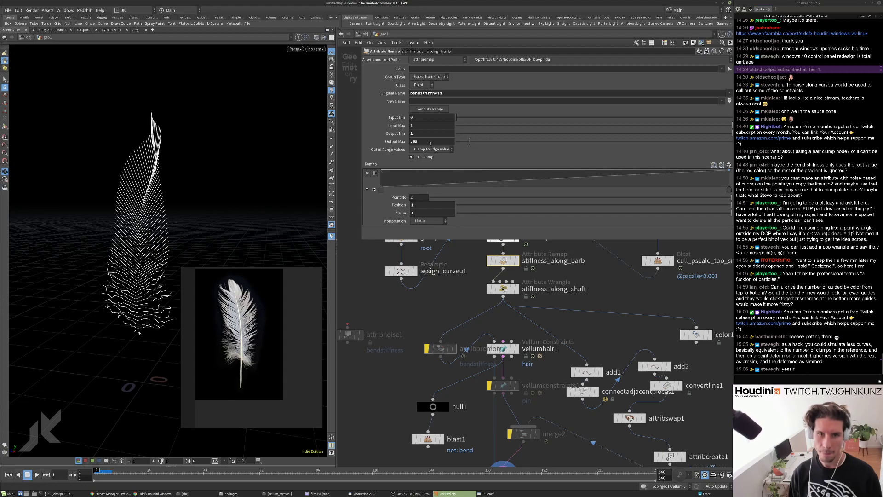
{"action": "key", "text": "Up"}
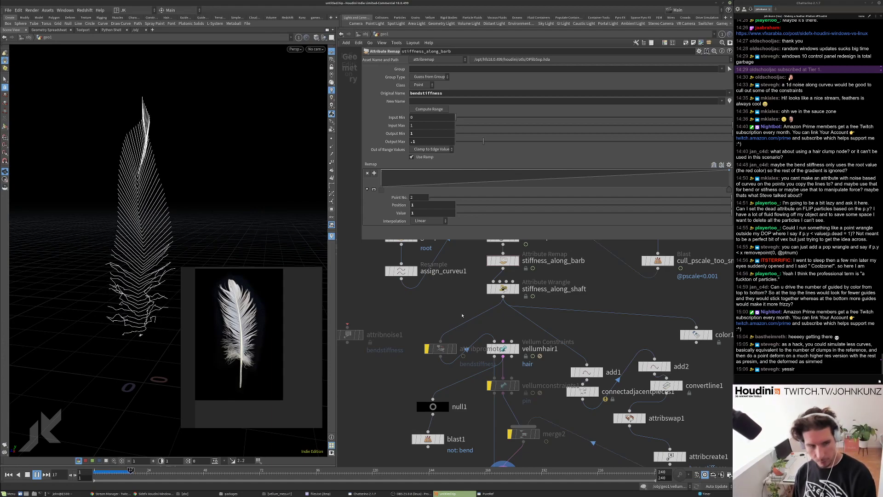
{"action": "key", "text": "ctrl+Up"}
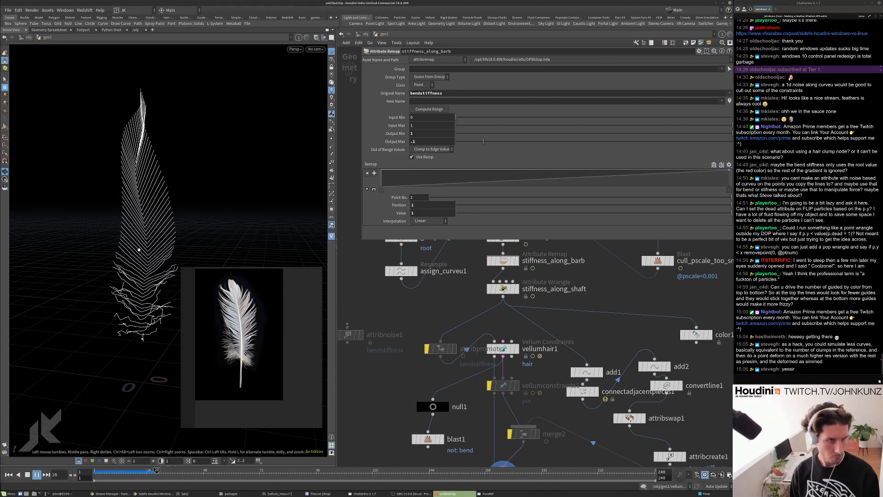
{"action": "key", "text": "ctrl+Up"}
{"action": "left_click_drag", "start_coordinate": [131, 276], "coordinate": [134, 313]}
{"action": "key", "text": "Up"}
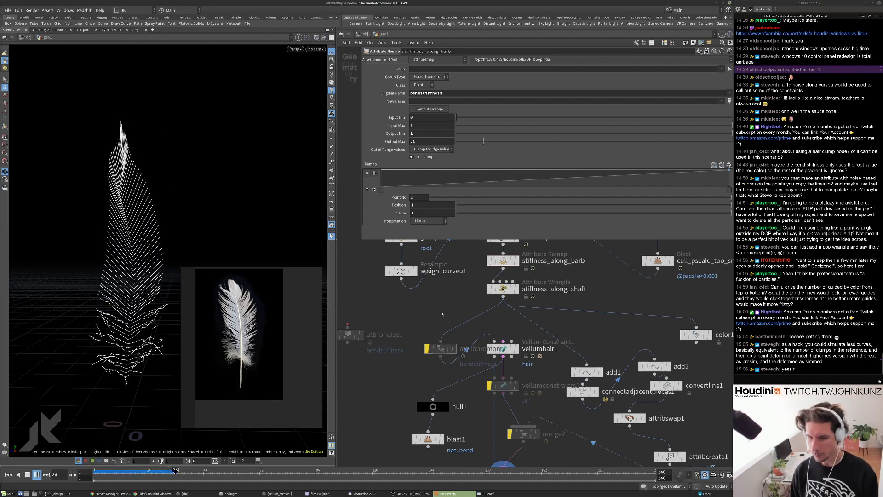
{"action": "key", "text": "ctrl+Up"}
Pan the network to attribvop1 and select it, nudging it slightly down.
{"action": "middle_click_drag", "start_coordinate": [506, 294], "coordinate": [441, 345]}
{"action": "scroll", "coordinate": [586, 305], "scroll_direction": "down", "scroll_amount": 1}
{"action": "left_click_drag", "start_coordinate": [570, 279], "coordinate": [570, 285]}
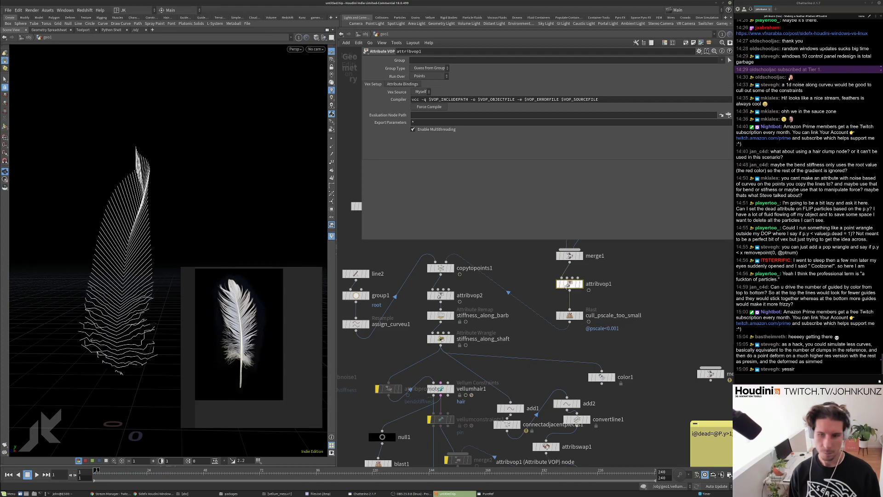
Inside attribvop1, set aanoise1's fourth 4D frequency to 0.075.
{"action": "double_click", "coordinate": [569, 284]}
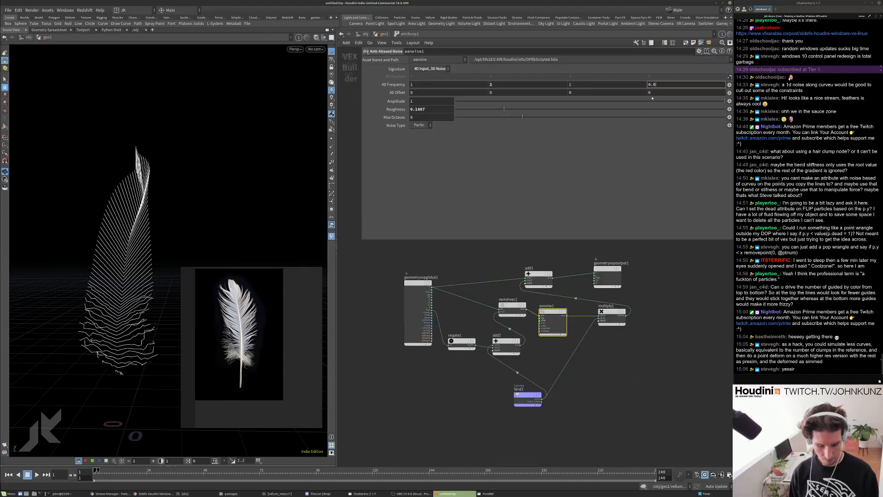
{"action": "key", "text": "Return"}
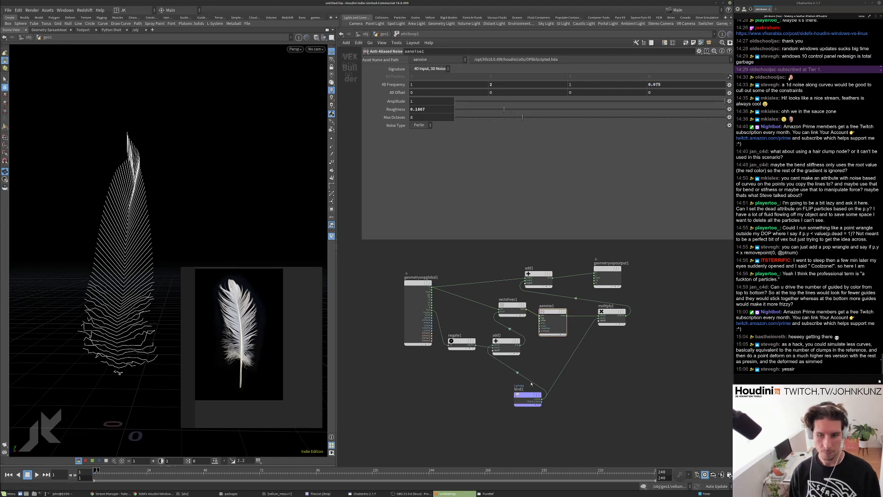
{"action": "key", "text": "u"}
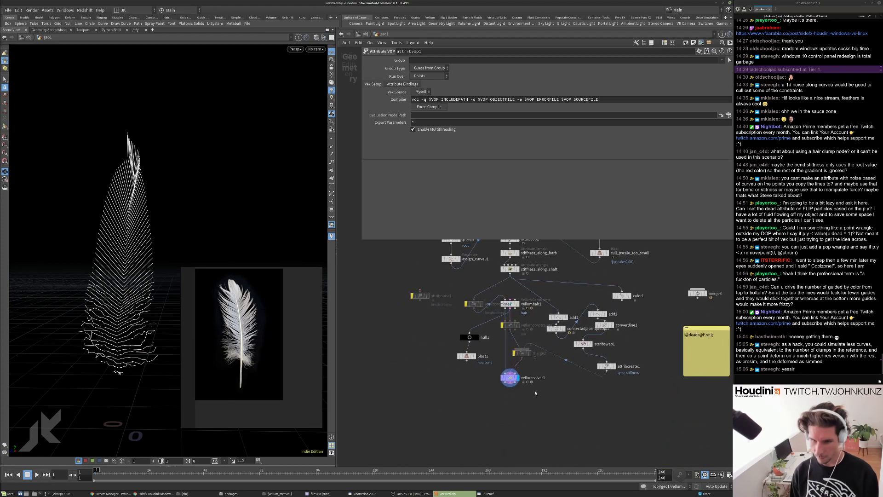
Set vellumhair1's Bend Stiffness to 4 and play the feather simulation.
{"action": "scroll", "coordinate": [504, 294], "scroll_direction": "up", "scroll_amount": 3}
{"action": "middle_click_drag", "start_coordinate": [503, 294], "coordinate": [504, 334]}
{"action": "left_click", "coordinate": [504, 316]}
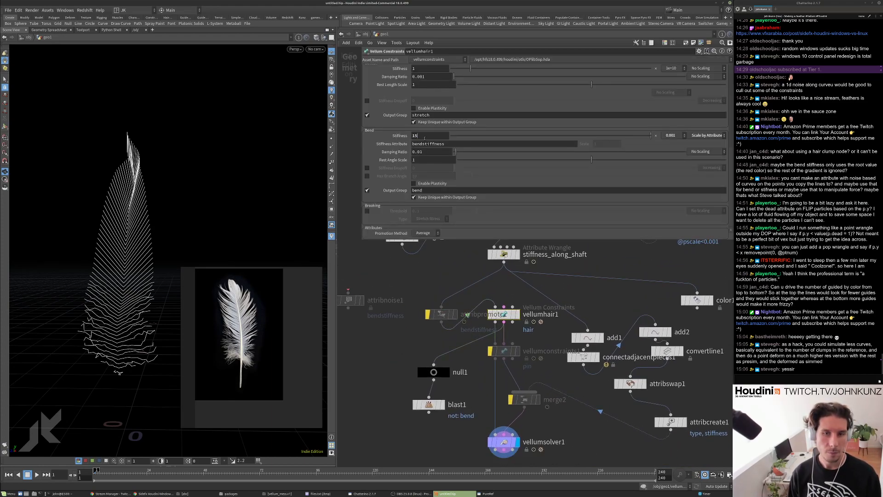
{"action": "key", "text": "Up"}
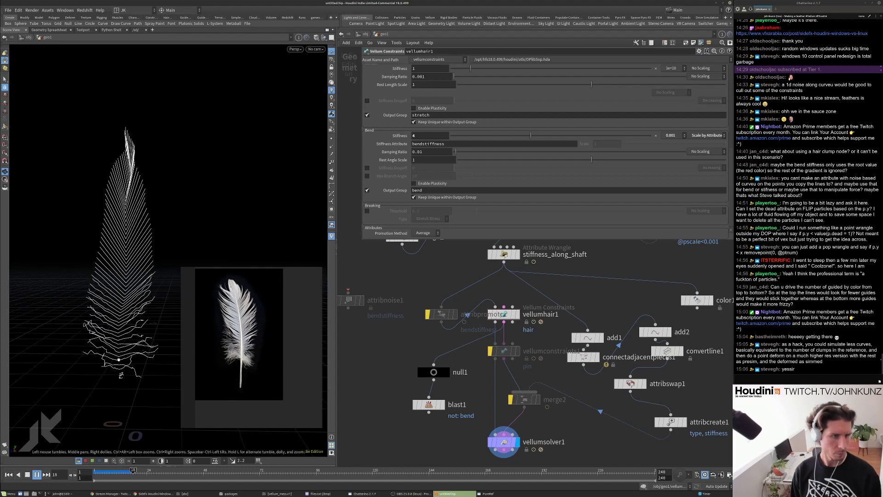
{"action": "key", "text": "ctrl+Up"}
Set the line2 barb line to 8 points.
{"action": "middle_click_drag", "start_coordinate": [411, 263], "coordinate": [425, 353]}
{"action": "left_click", "coordinate": [419, 265]}
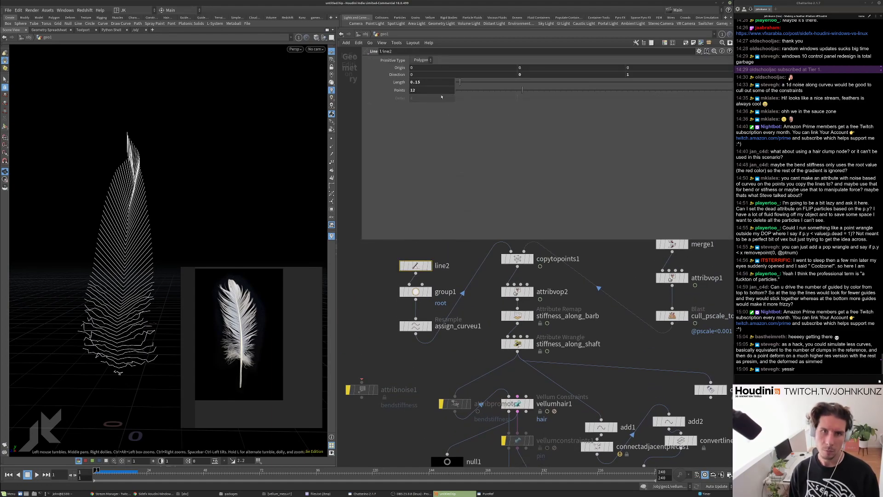
{"action": "left_click", "coordinate": [432, 90]}
{"action": "key", "text": "Return"}
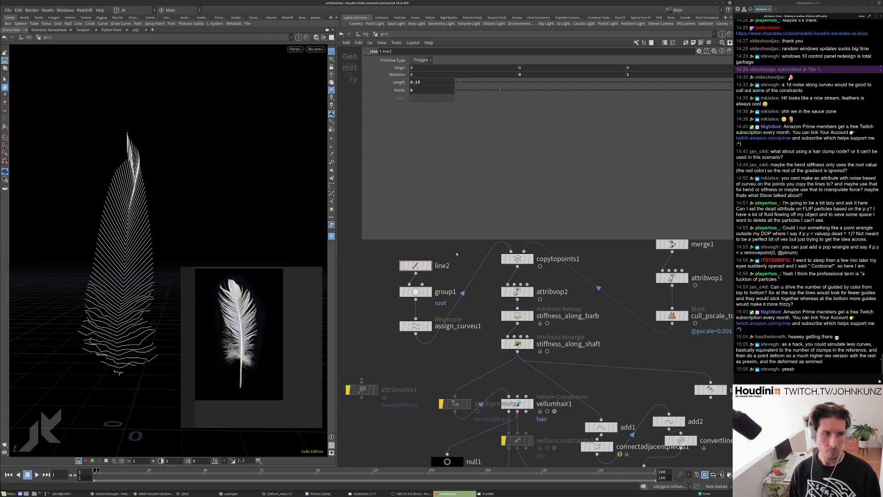
Try a Rest node below stiffness_along_shaft, then undo and delete it.
{"action": "middle_click_drag", "start_coordinate": [436, 385], "coordinate": [429, 356]}
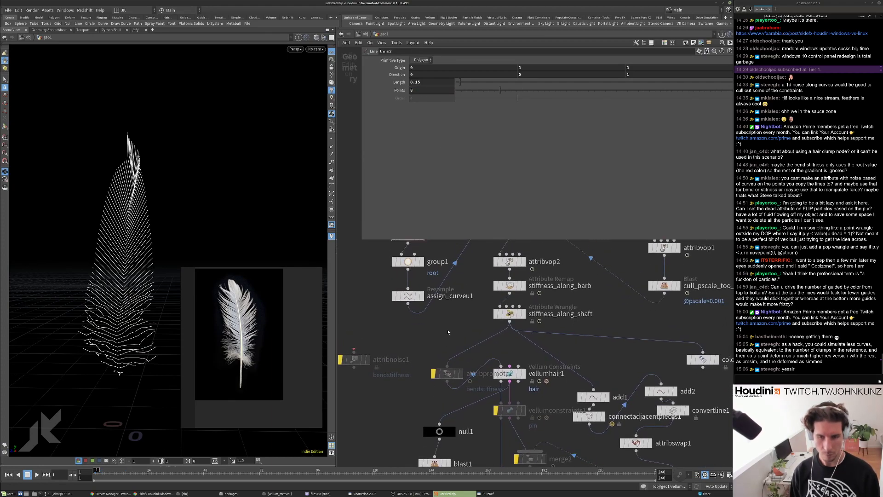
{"action": "key", "text": "Tab"}
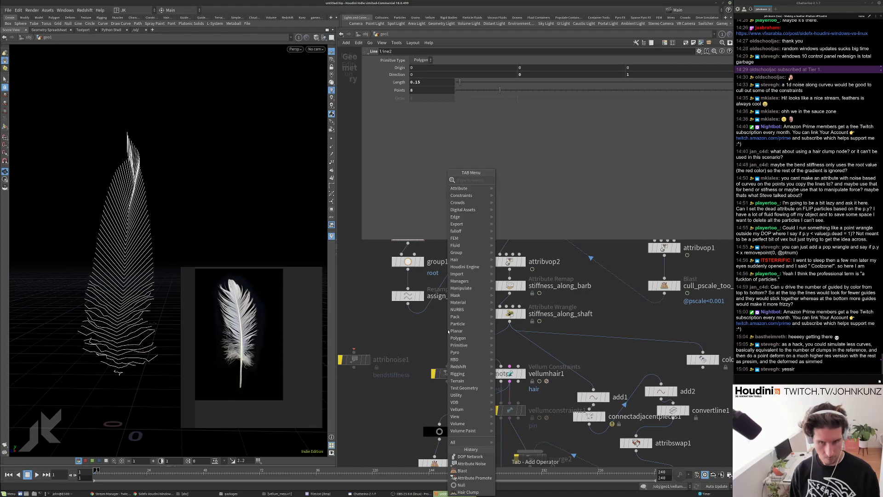
{"action": "type", "text": "res"}
{"action": "left_click", "coordinate": [507, 180]}
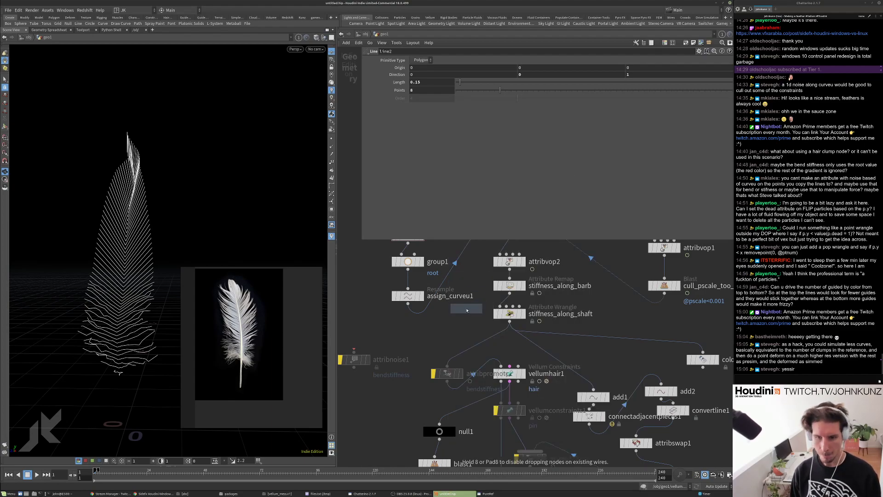
{"action": "left_click", "coordinate": [467, 310]}
{"action": "left_click_drag", "start_coordinate": [467, 310], "coordinate": [464, 340]}
{"action": "key", "text": "ctrl+z"}
{"action": "key", "text": "Delete"}
Insert a Resample node with Length 0.01 under stiffness_along_shaft and play the simulation.
{"action": "key", "text": "Tab"}
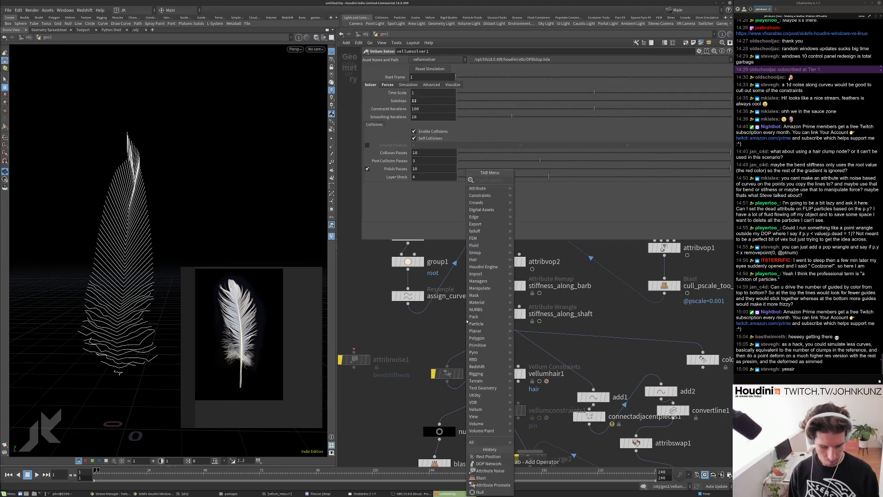
{"action": "type", "text": "res"}
{"action": "left_click", "coordinate": [532, 180]}
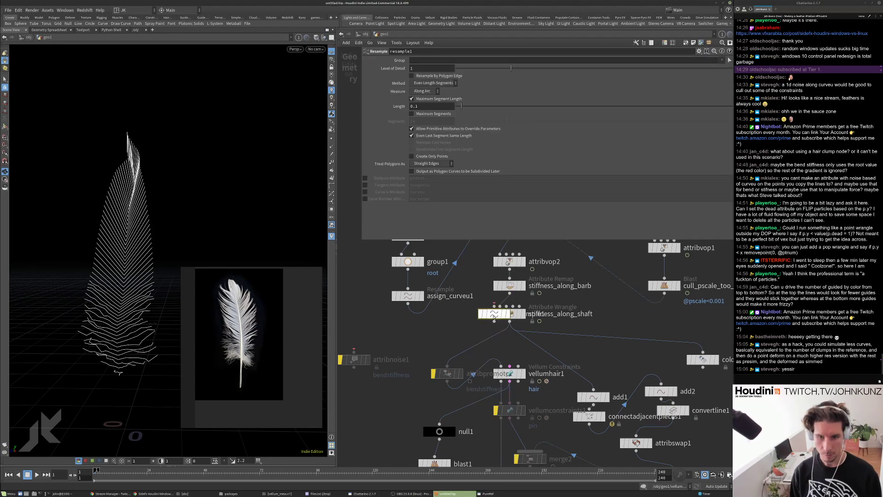
{"action": "left_click", "coordinate": [477, 344]}
{"action": "left_click_drag", "start_coordinate": [476, 345], "coordinate": [465, 343]}
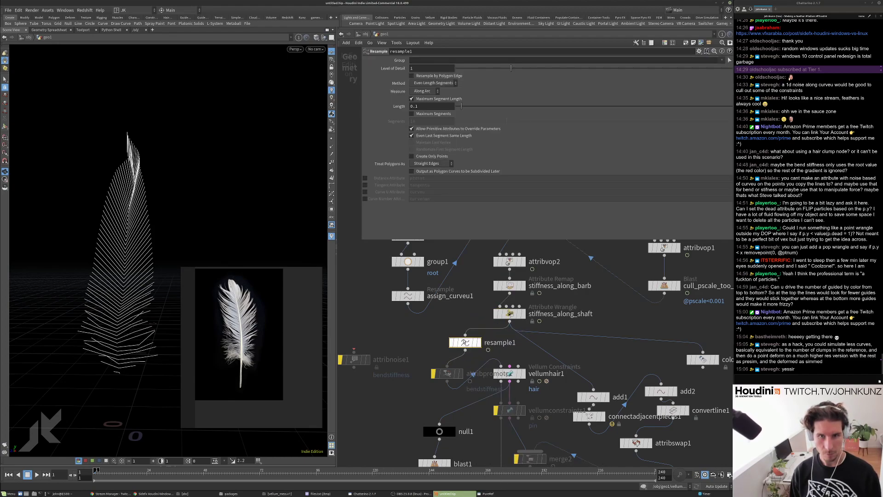
{"action": "left_click", "coordinate": [434, 107]}
{"action": "type", "text": "0.01"}
{"action": "key", "text": "Return"}
{"action": "middle_click", "coordinate": [463, 345]}
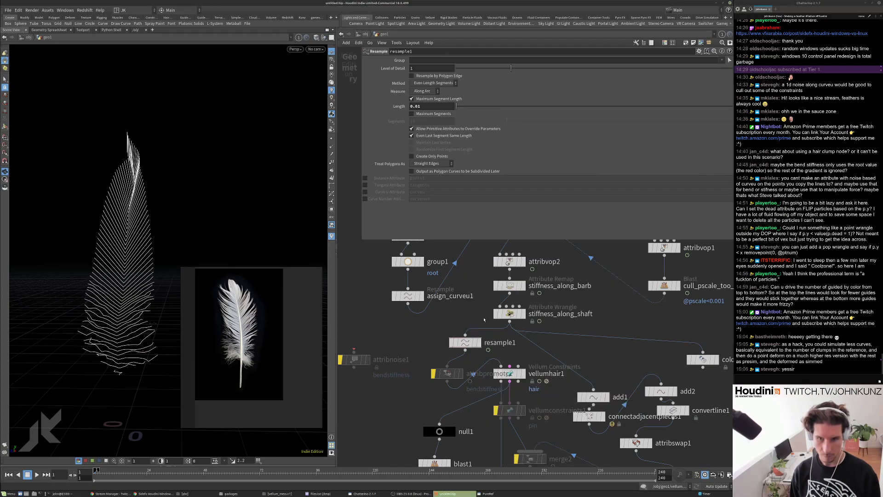
{"action": "middle_click", "coordinate": [509, 314]}
{"action": "key", "text": "Up"}
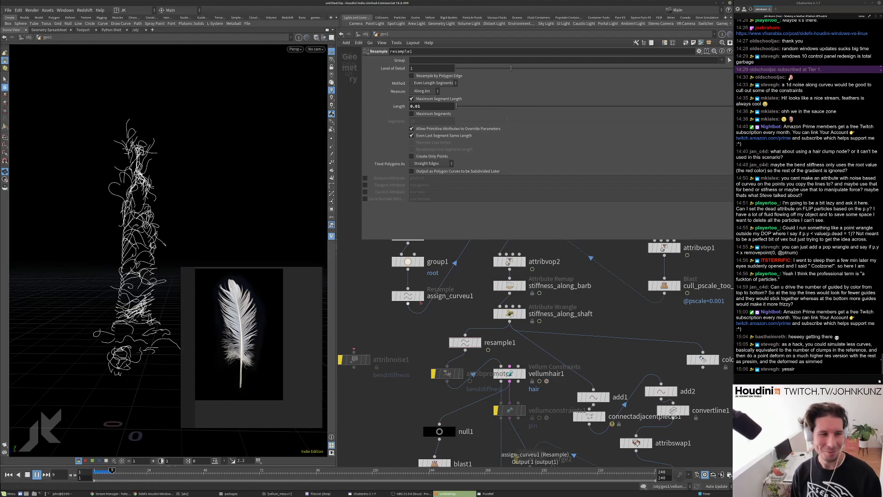
Pull resample1 out of the chain and park it above line2.
{"action": "mouse_move", "coordinate": [473, 342]}
{"action": "left_mouse_down"}
{"action": "mouse_move", "coordinate": [432, 347]}
{"action": "mouse_move", "coordinate": [465, 345]}
{"action": "mouse_move", "coordinate": [469, 332]}
{"action": "left_mouse_up"}
{"action": "scroll", "coordinate": [471, 444], "scroll_direction": "down", "scroll_amount": 3}
{"action": "left_click_drag", "start_coordinate": [464, 368], "coordinate": [449, 285]}
{"action": "scroll", "coordinate": [463, 356], "scroll_direction": "up", "scroll_amount": 2}
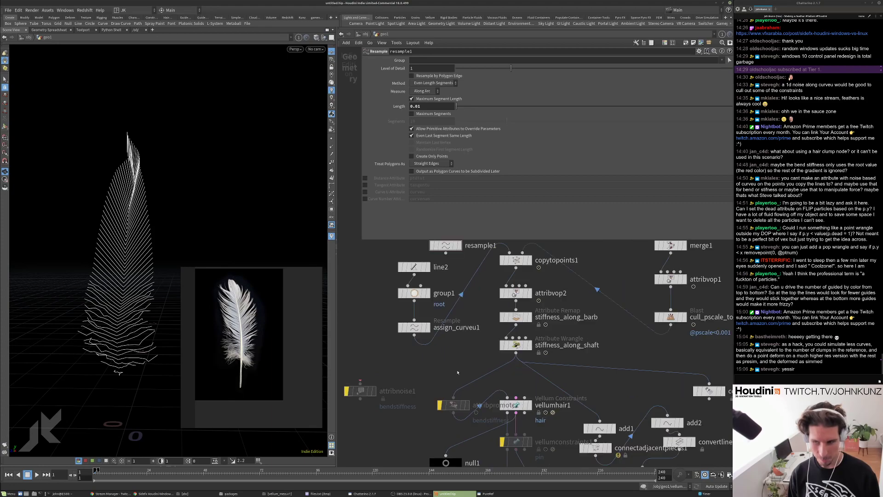
Add a Subdivide node (subdivide1) below stiffness_along_shaft.
{"action": "key", "text": "Tab"}
{"action": "type", "text": "su"}
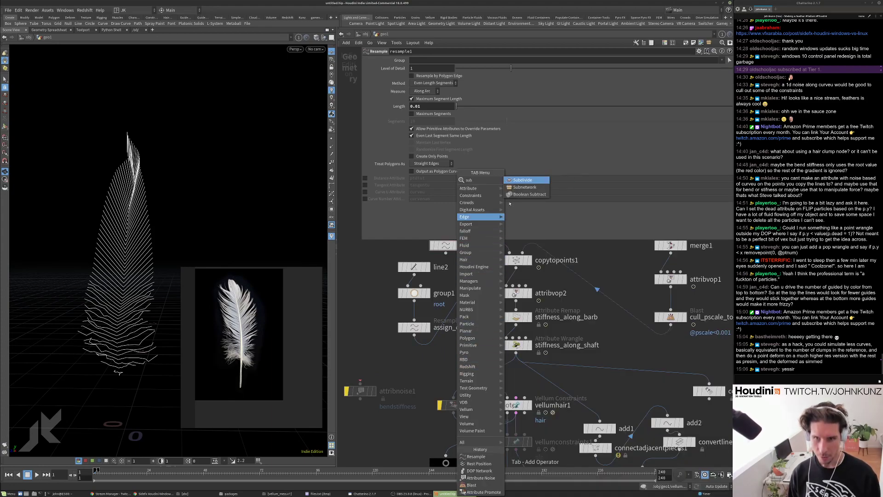
{"action": "key", "text": "Escape"}
{"action": "left_click", "coordinate": [478, 373]}
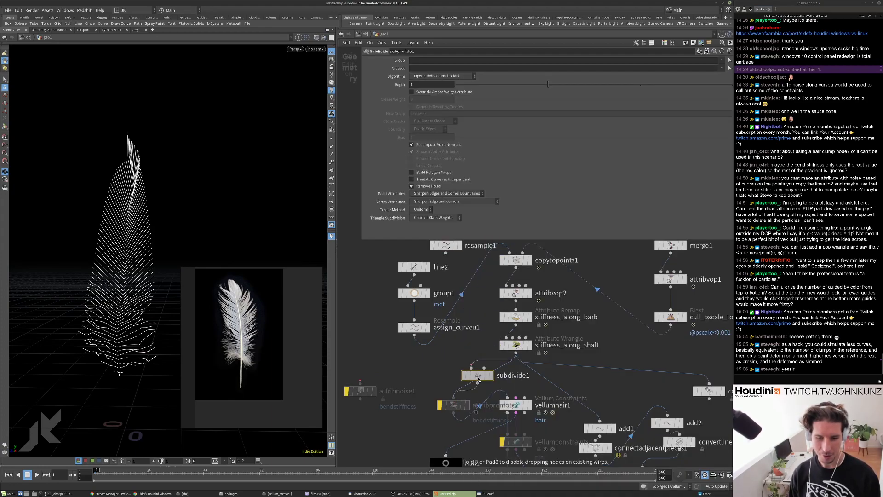
Play the simulation with subdivided barbs, then rewind to frame 1.
{"action": "key", "text": "Up"}
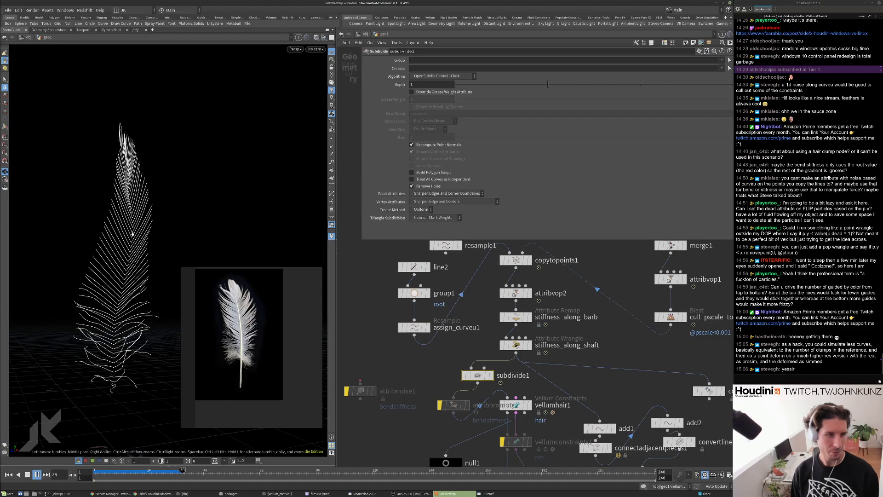
{"action": "key", "text": "ctrl+Up"}
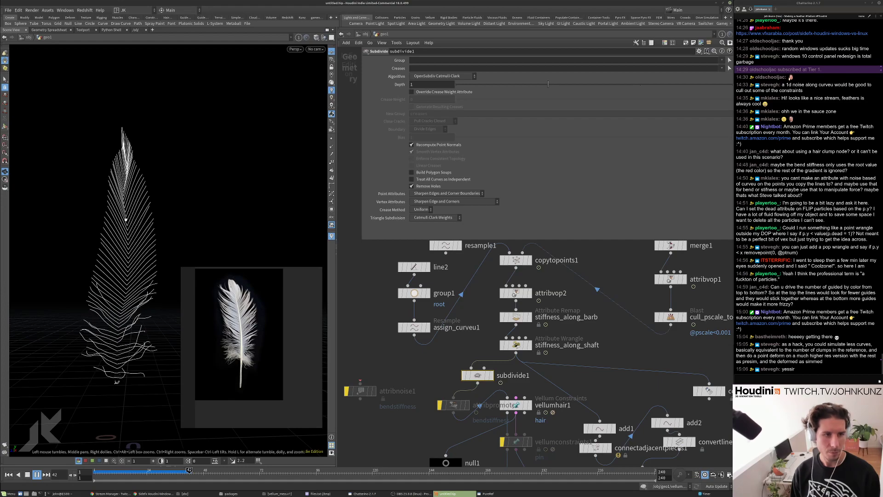
{"action": "key", "text": "ctrl+Up"}
Set vellumsolver1's Substeps to 4.
{"action": "middle_click_drag", "start_coordinate": [501, 460], "coordinate": [487, 398]}
{"action": "left_click", "coordinate": [494, 424]}
{"action": "double_click", "coordinate": [416, 100]}
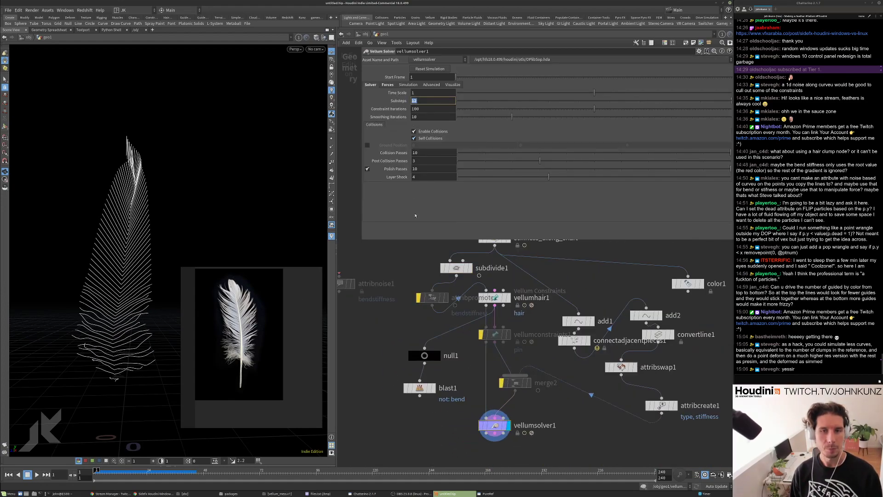
{"action": "type", "text": "4"}
{"action": "key", "text": "Return"}
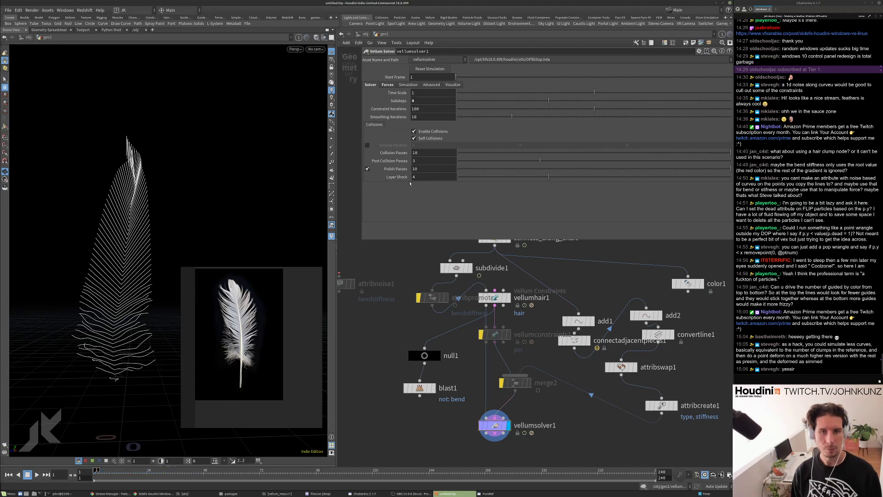
Set vellumhair1's Bend Stiffness to 1 and replay the feather.
{"action": "left_click", "coordinate": [494, 298]}
{"action": "double_click", "coordinate": [417, 135]}
{"action": "type", "text": "1"}
{"action": "key", "text": "Return"}
{"action": "key", "text": "Up"}
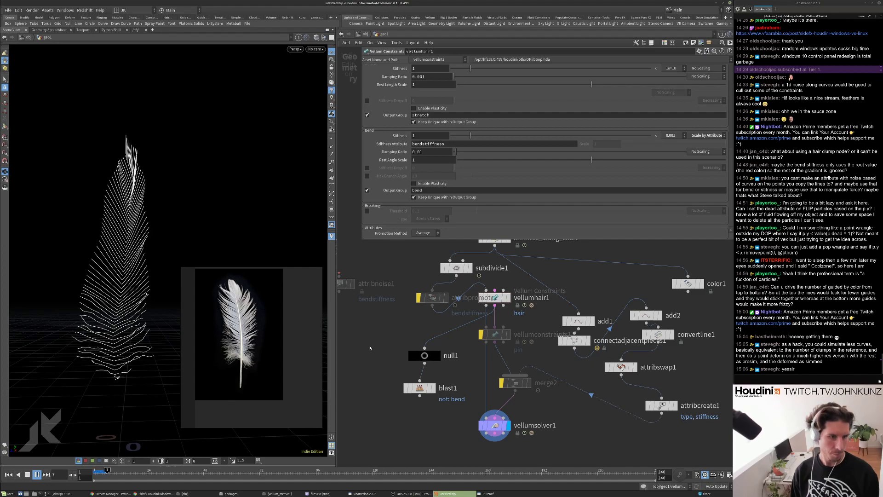
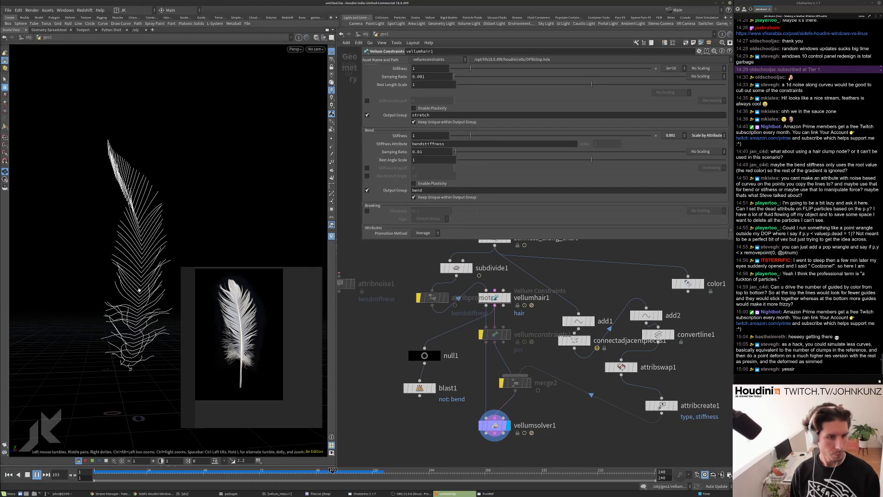
In the solver's popforce1, set Amplitude 0.25, Swirl Size 0.4 and Pulse Length 4.
{"action": "key", "text": "ctrl+Up"}
{"action": "double_click", "coordinate": [493, 426]}
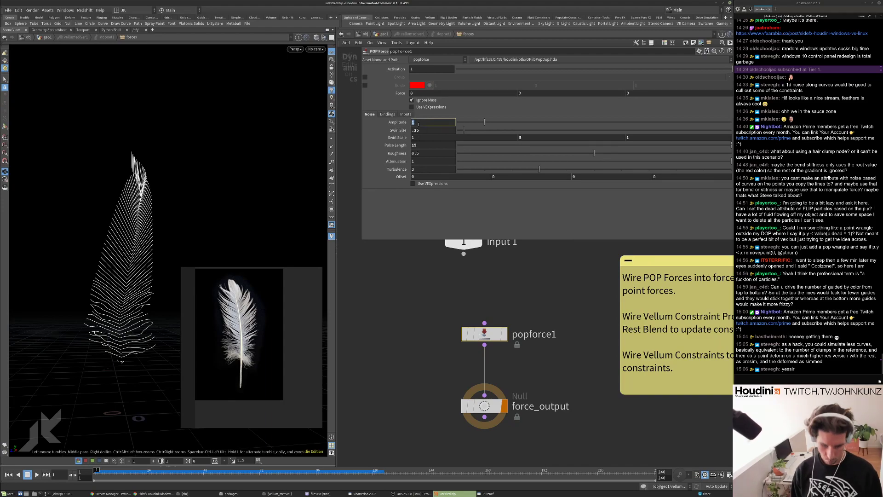
{"action": "type", "text": ".25"}
{"action": "key", "text": "Return"}
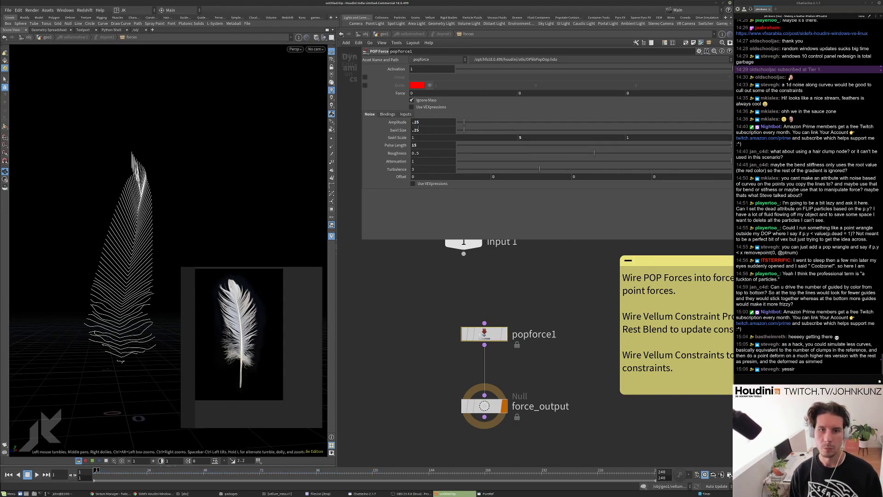
{"action": "type", "text": ".4"}
{"action": "key", "text": "Return"}
{"action": "double_click", "coordinate": [417, 145]}
{"action": "type", "text": "4"}
{"action": "key", "text": "Return"}
Play the swaying feather simulation, rewind to frame 1, and return to geo1.
{"action": "key", "text": "Up"}
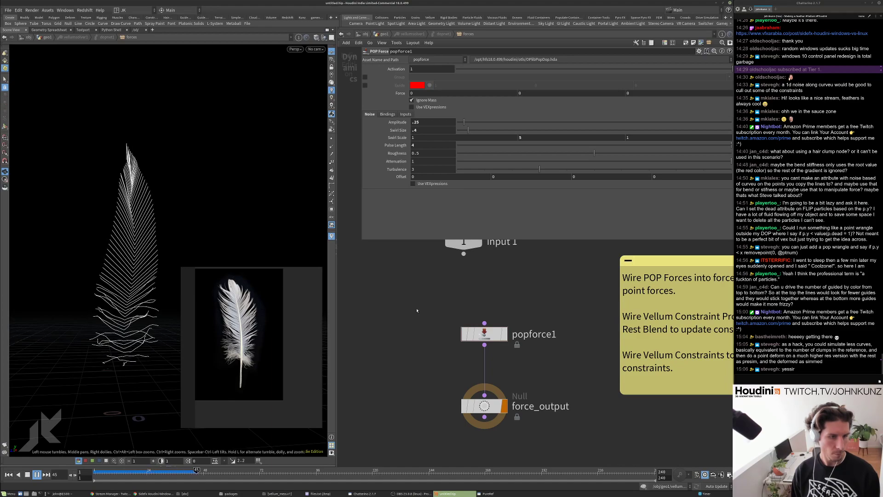
{"action": "key", "text": "ctrl+Up"}
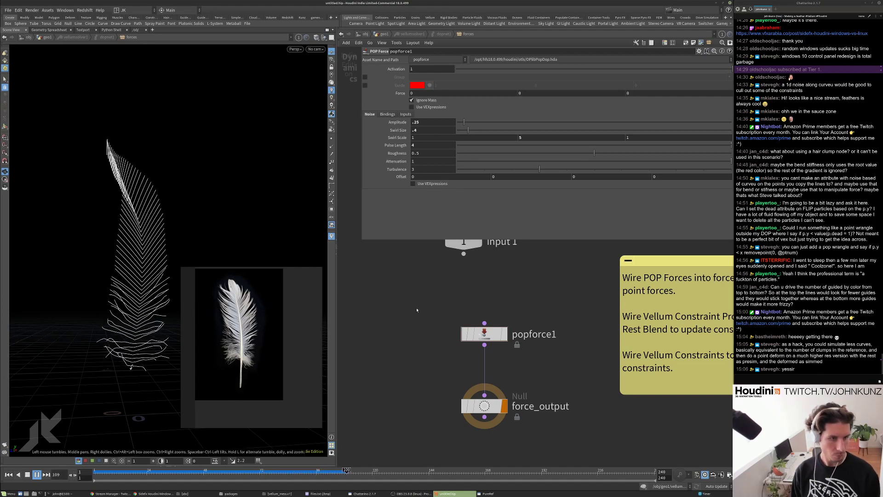
{"action": "key", "text": "ctrl+Up"}
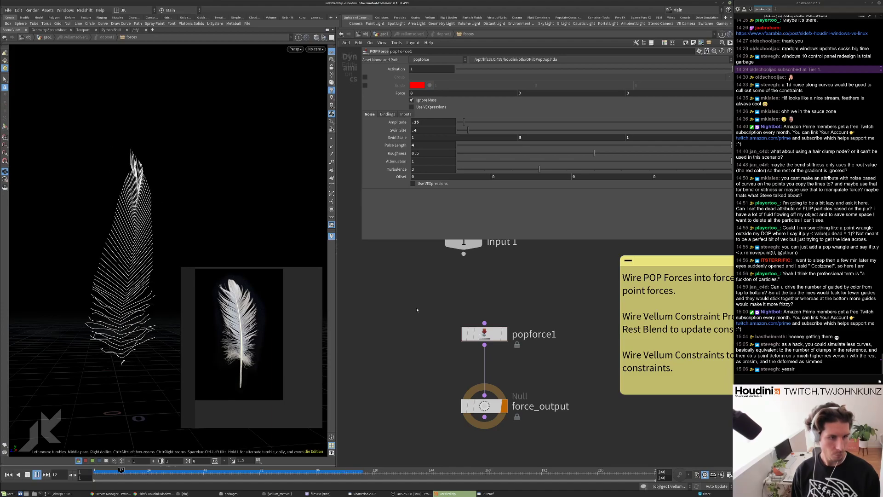
{"action": "key", "text": "ctrl+Up"}
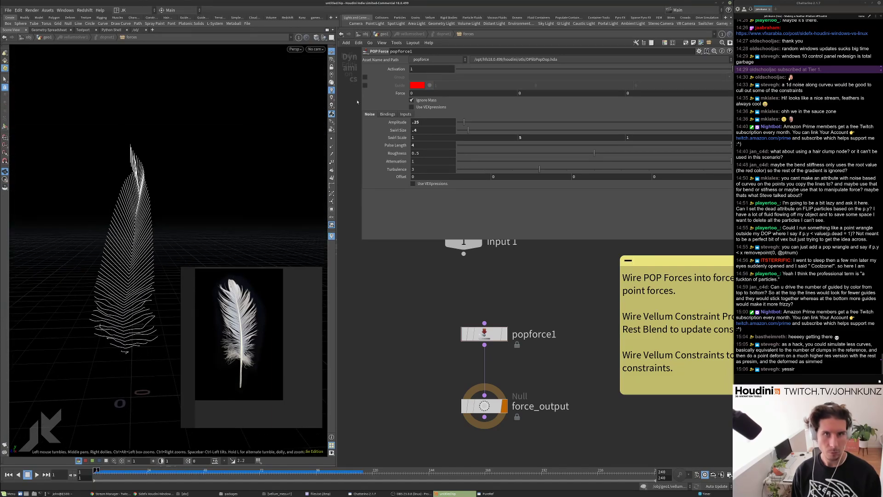
{"action": "left_click", "coordinate": [376, 35]}
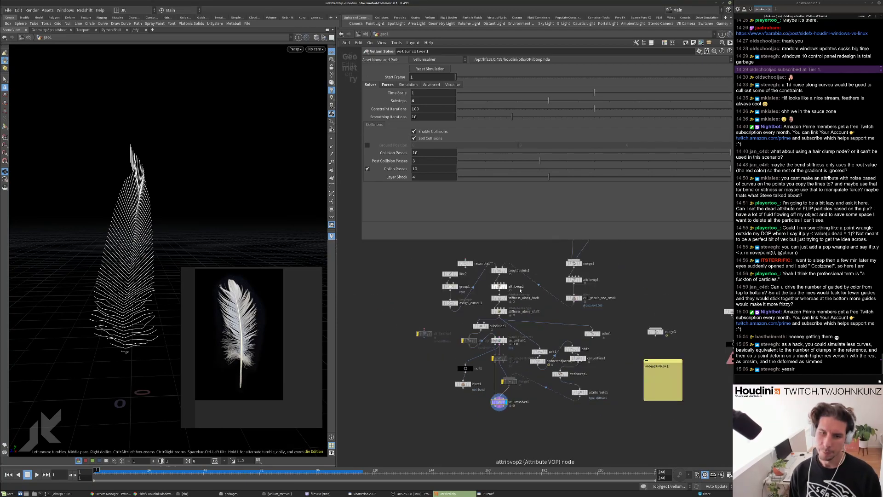
Change set_amount_of_fibers Points from 75 to 275 and start the simulation.
{"action": "scroll", "coordinate": [514, 344], "scroll_direction": "up", "scroll_amount": 3}
{"action": "middle_click_drag", "start_coordinate": [514, 344], "coordinate": [516, 408]}
{"action": "scroll", "coordinate": [499, 309], "scroll_direction": "up", "scroll_amount": 2}
{"action": "left_click", "coordinate": [499, 295]}
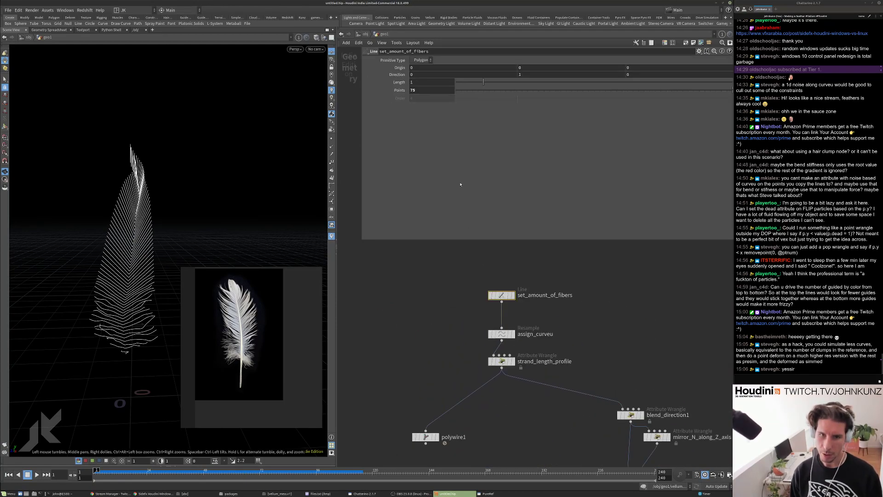
{"action": "left_click", "coordinate": [411, 90]}
{"action": "type", "text": "2"}
{"action": "key", "text": "Return"}
{"action": "key", "text": "Up"}
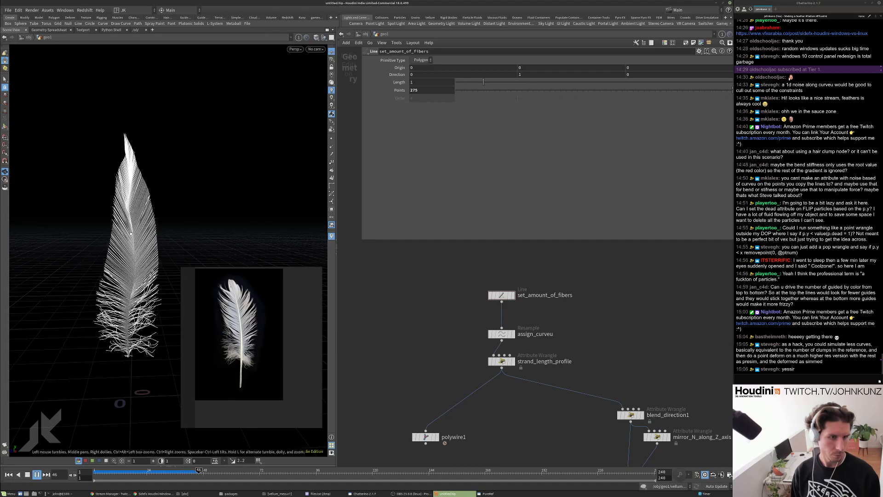
Look down on the denser feather and replay the simulation from frame 1.
{"action": "scroll", "coordinate": [157, 163], "scroll_direction": "up", "scroll_amount": 5}
{"action": "left_click_drag", "start_coordinate": [149, 162], "coordinate": [119, 219]}
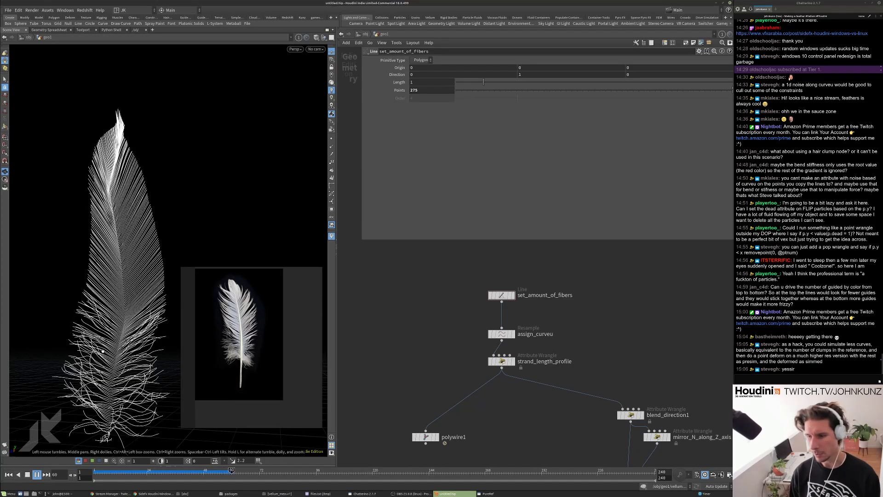
{"action": "key", "text": "ctrl+Left"}
{"action": "key", "text": "Up"}
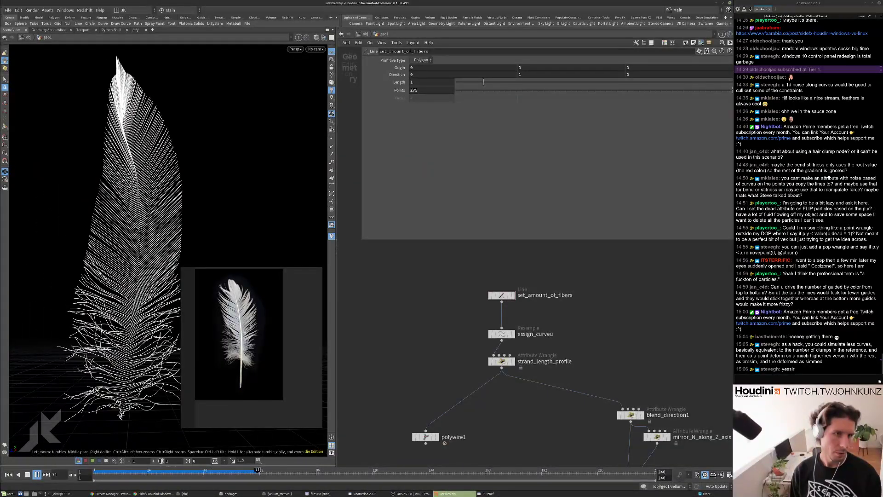
{"action": "key", "text": "ctrl+Left"}
{"action": "scroll", "coordinate": [501, 366], "scroll_direction": "down", "scroll_amount": 4}
{"action": "scroll", "coordinate": [490, 411], "scroll_direction": "up", "scroll_amount": 5}
On vellumsolver1's Forces tab, set Wind Drag 0.5 and Velocity Damping 0.2.
{"action": "left_click", "coordinate": [489, 423]}
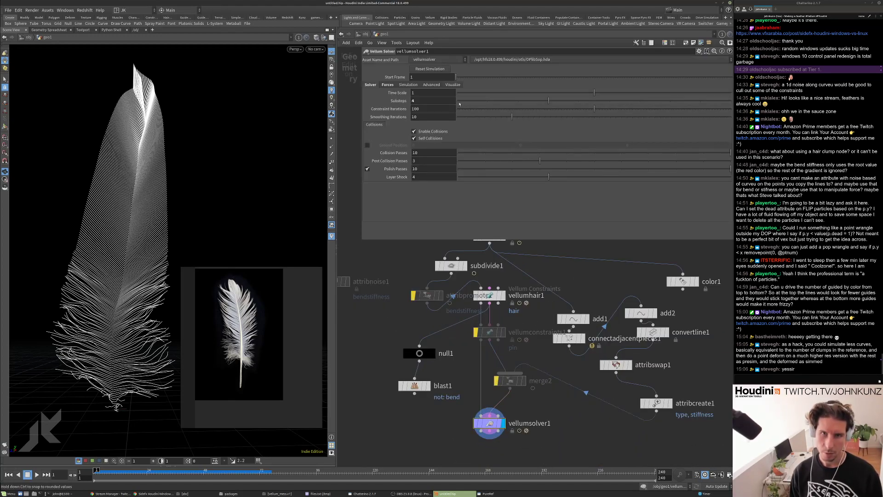
{"action": "left_click", "coordinate": [432, 100]}
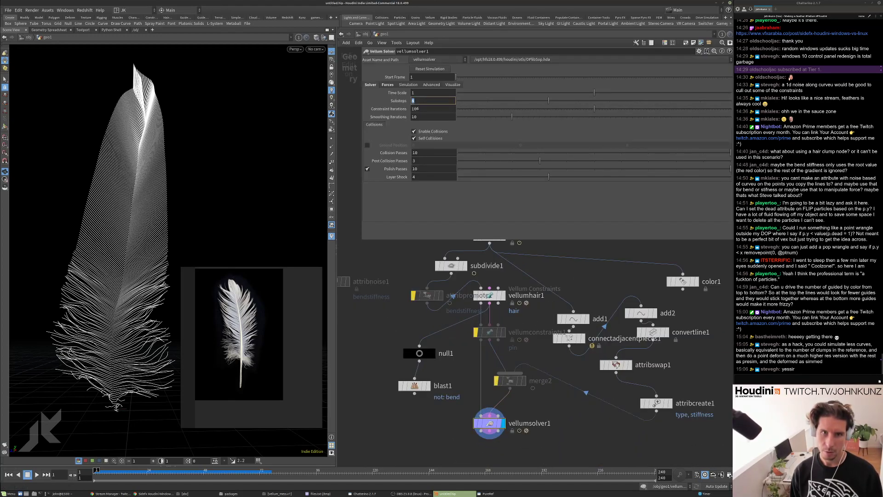
{"action": "left_click", "coordinate": [386, 85]}
{"action": "double_click", "coordinate": [425, 107]}
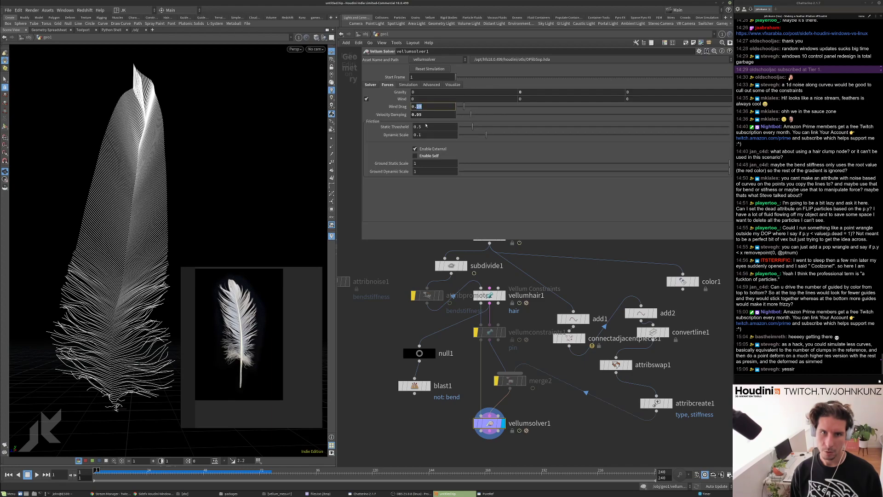
{"action": "type", "text": "5"}
{"action": "key", "text": "Return"}
{"action": "type", "text": "2"}
{"action": "key", "text": "Return"}
Play and rewind the feather simulation, then reselect the solver's Substeps value.
{"action": "key", "text": "Up"}
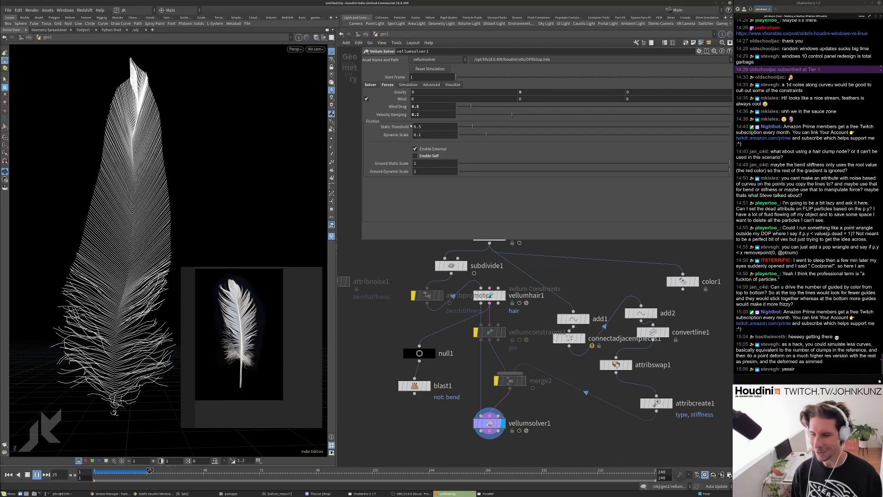
{"action": "key", "text": "ctrl+Up"}
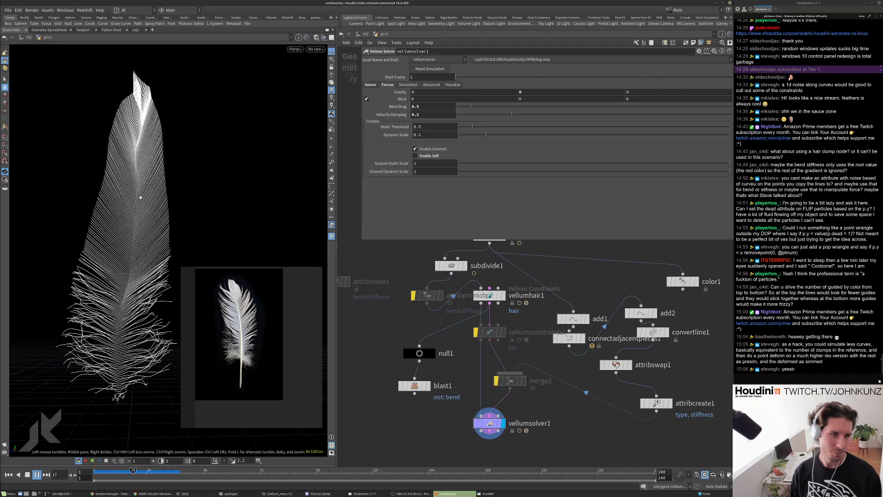
{"action": "key", "text": "ctrl+Up"}
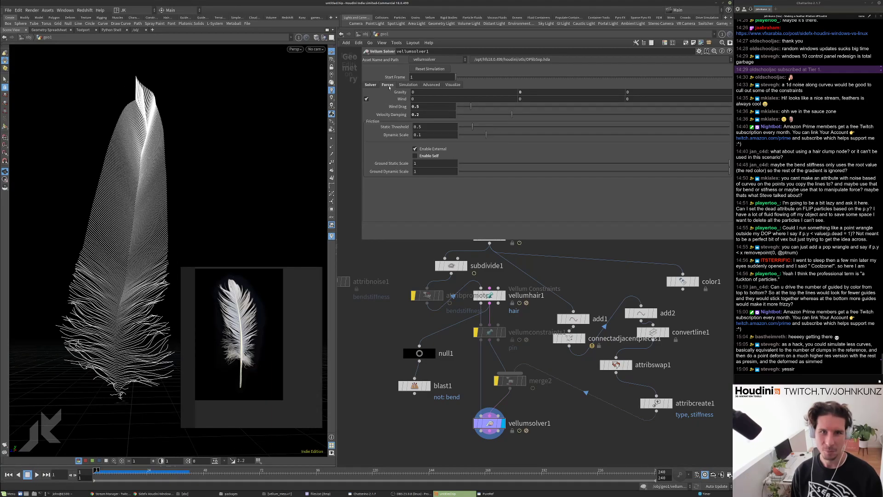
{"action": "left_click", "coordinate": [370, 85]}
{"action": "left_click", "coordinate": [430, 100]}
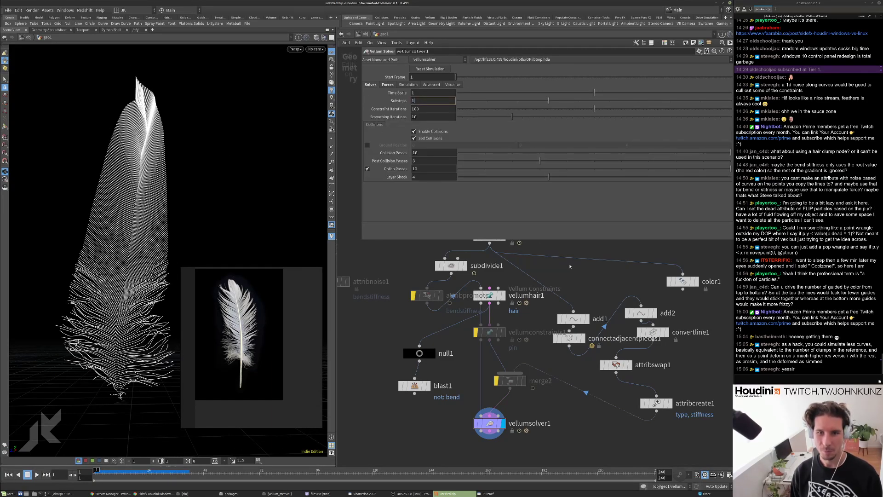
{"action": "type", "text": "16"}
{"action": "key", "text": "Return"}
{"action": "key", "text": "Up"}
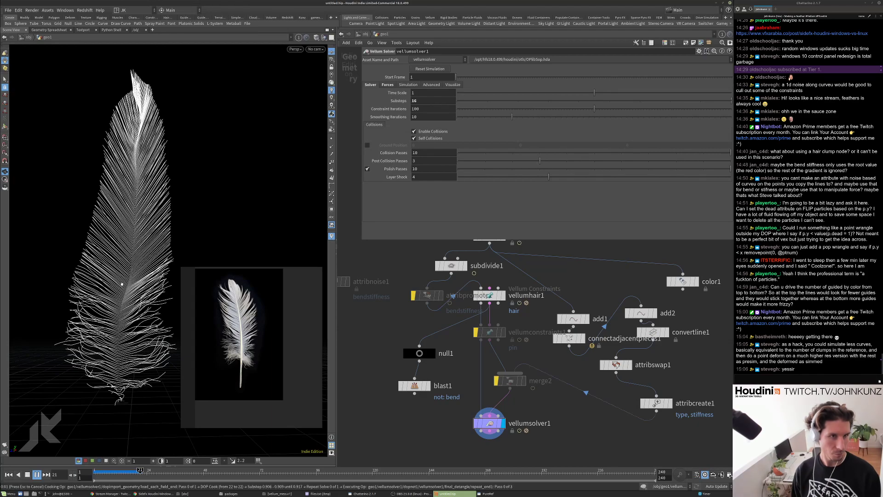
{"action": "key", "text": "ctrl+Up"}
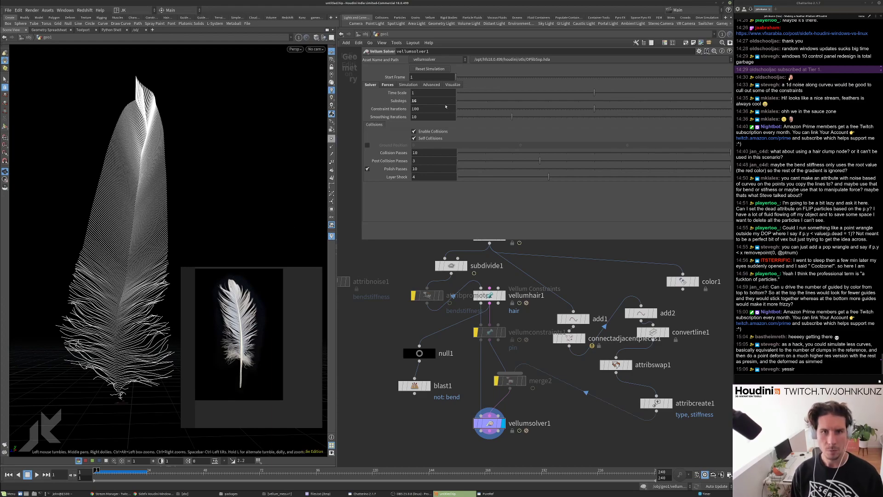
{"action": "type", "text": "4"}
{"action": "key", "text": "Return"}
{"action": "middle_click_drag", "start_coordinate": [567, 275], "coordinate": [570, 363]}
{"action": "scroll", "coordinate": [569, 363], "scroll_direction": "down", "scroll_amount": 4}
{"action": "middle_click_drag", "start_coordinate": [553, 248], "coordinate": [537, 380]}
{"action": "scroll", "coordinate": [510, 327], "scroll_direction": "up", "scroll_amount": 2}
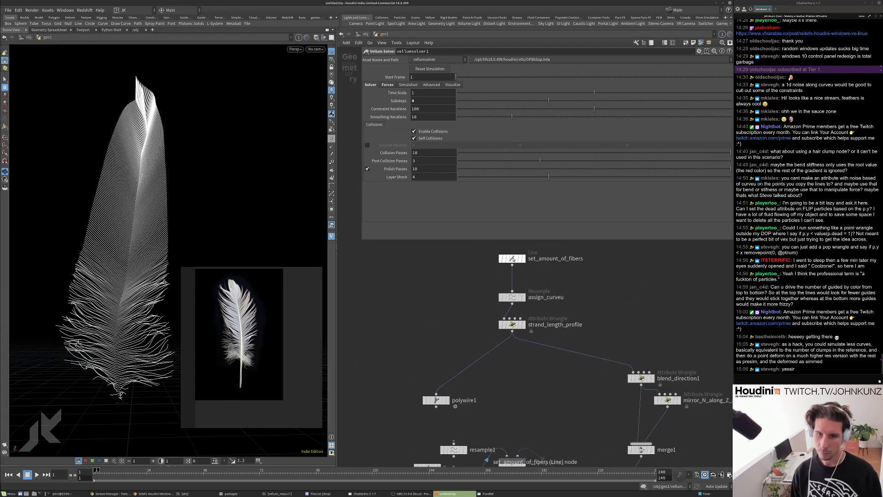
{"action": "scroll", "coordinate": [509, 327], "scroll_direction": "down", "scroll_amount": 3}
{"action": "scroll", "coordinate": [490, 414], "scroll_direction": "up", "scroll_amount": 3}
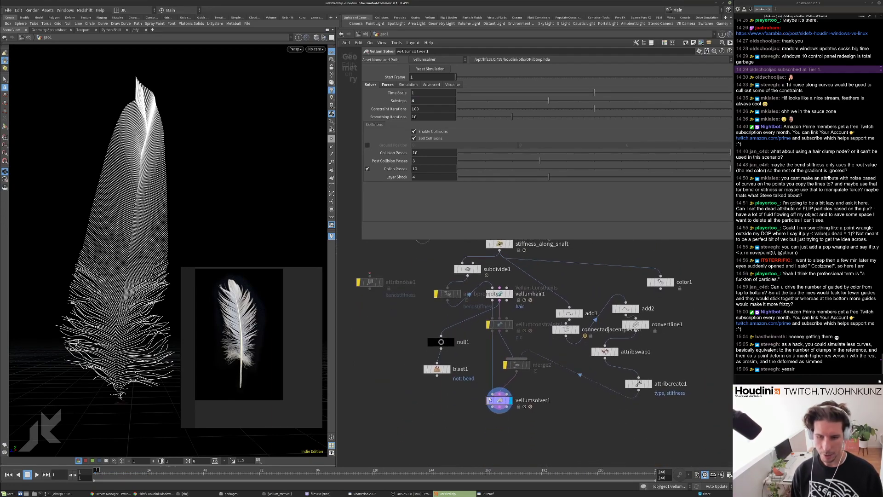
Set vellumhair1's Bend Damping Ratio to 0.1 and play the simulation.
{"action": "left_click", "coordinate": [501, 297]}
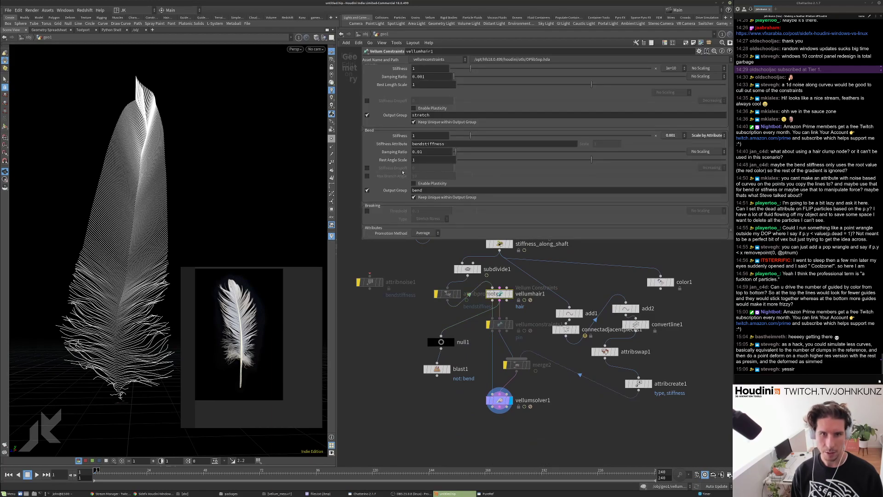
{"action": "left_click", "coordinate": [421, 152]}
{"action": "key", "text": "BackSpace"}
{"action": "key", "text": "Return"}
{"action": "left_click", "coordinate": [384, 342]}
{"action": "key", "text": "Up"}
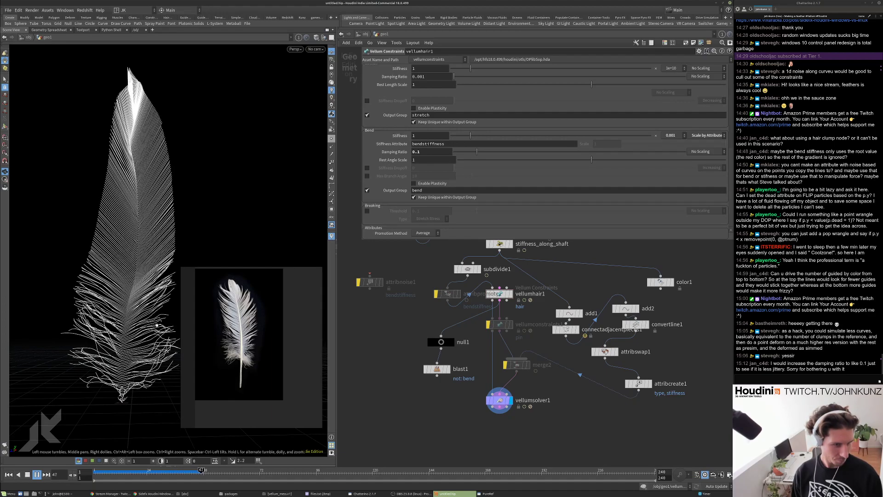
{"action": "key", "text": "ctrl+Up"}
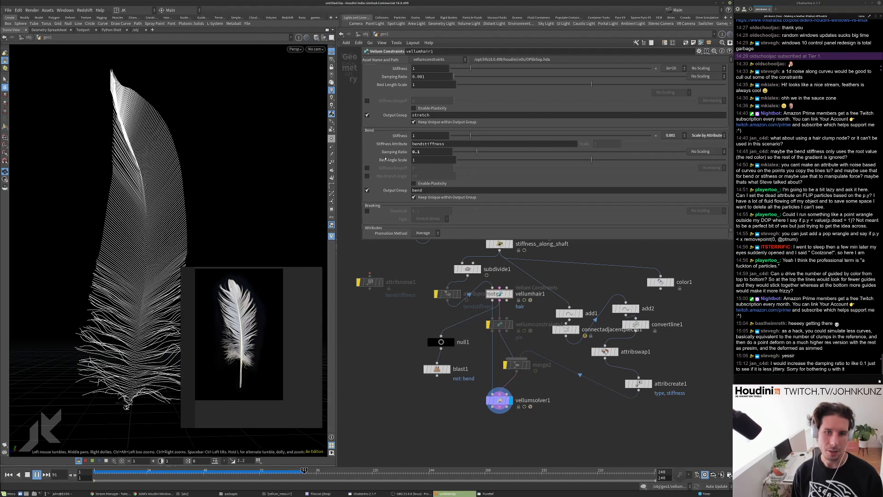
{"action": "key", "text": "ctrl+Up"}
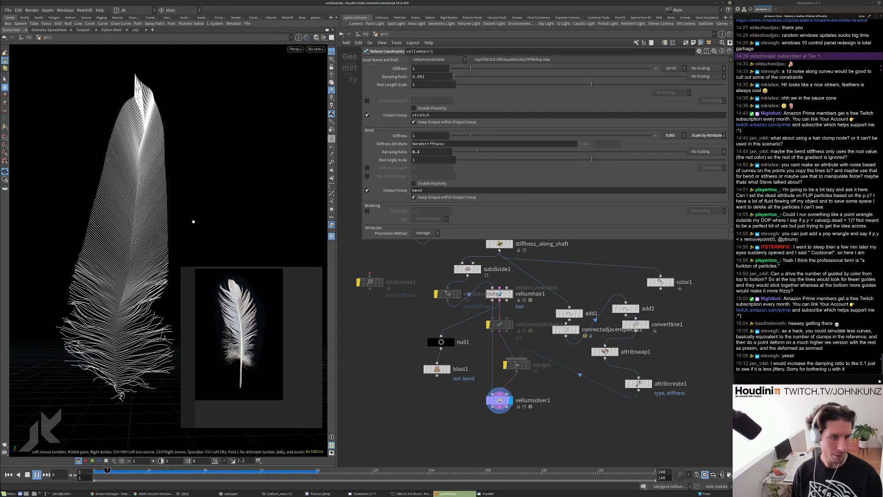
{"action": "key", "text": "Up"}
{"action": "key", "text": "ctrl+Up"}
Lower Bend Damping Ratio to 0.05 and replay the feather simulation.
{"action": "left_click", "coordinate": [423, 153]}
{"action": "key", "text": "Return"}
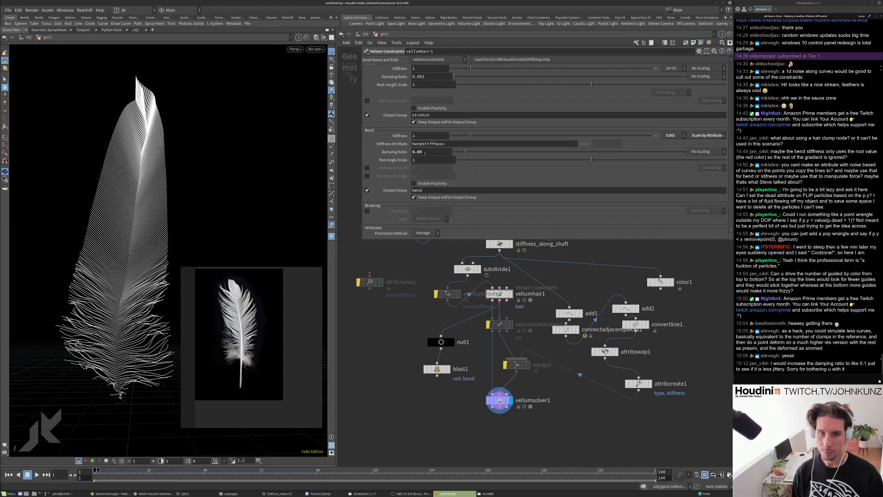
{"action": "key", "text": "Up"}
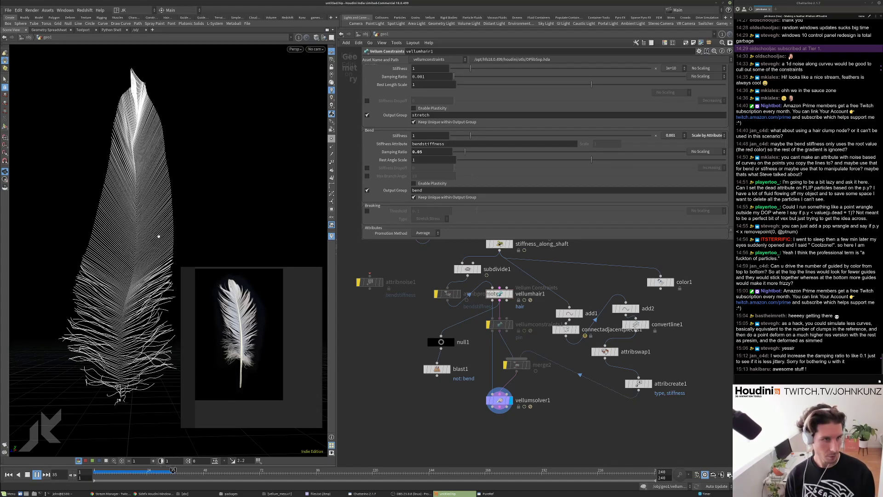
{"action": "key", "text": "ctrl+Up"}
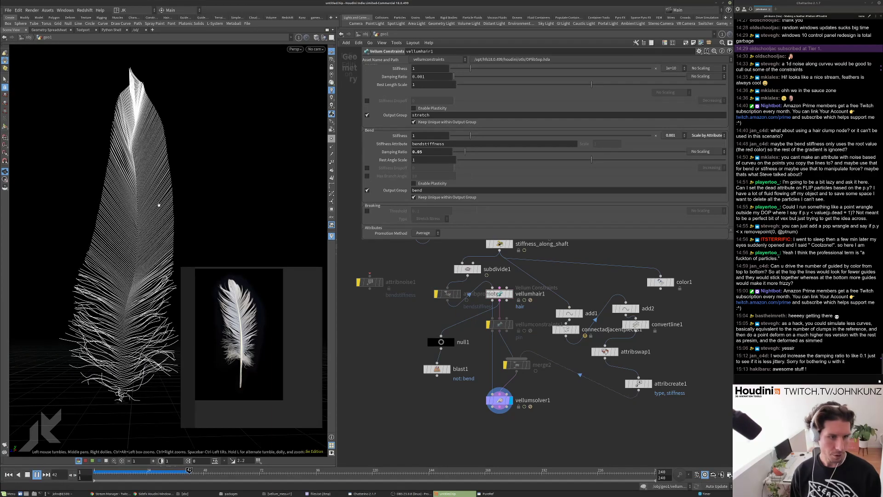
{"action": "key", "text": "ctrl+Up"}
{"action": "scroll", "coordinate": [389, 317], "scroll_direction": "up", "scroll_amount": 5}
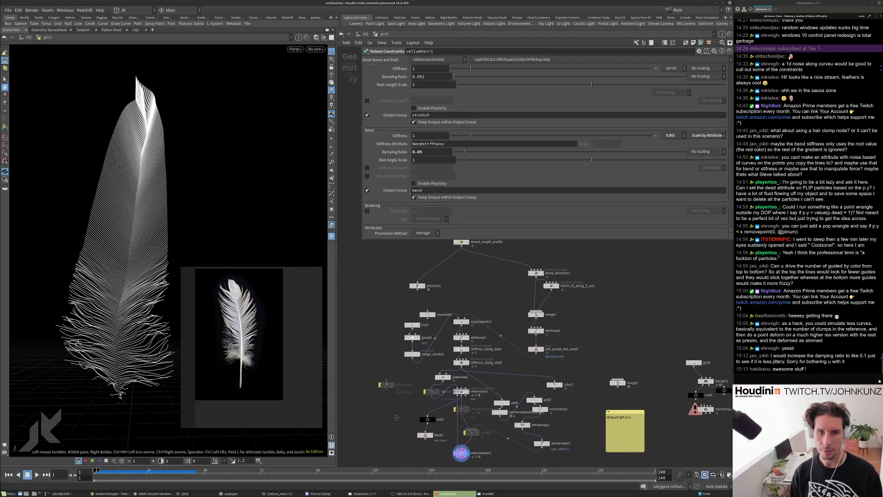
{"action": "scroll", "coordinate": [391, 283], "scroll_direction": "up", "scroll_amount": 1}
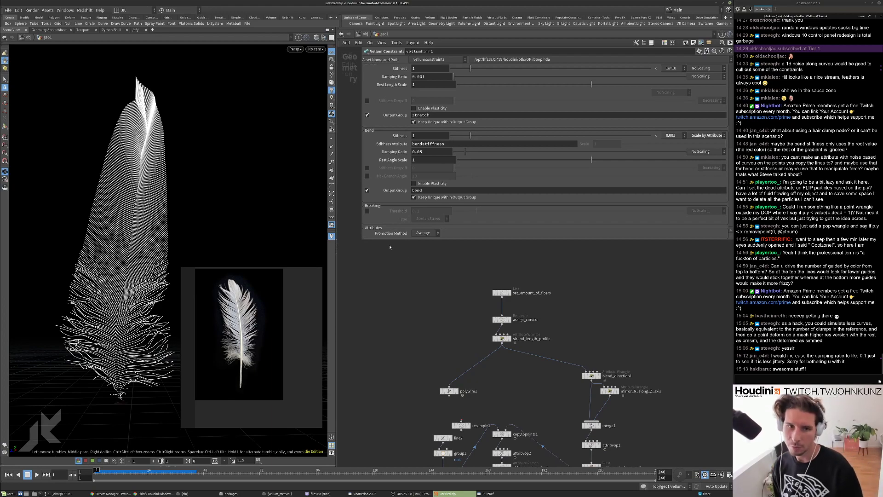
On vellumsolver1's Forces tab, set Wind Drag 0.1 and Velocity Damping 0.1.
{"action": "key", "text": "h"}
{"action": "scroll", "coordinate": [477, 405], "scroll_direction": "up", "scroll_amount": 3}
{"action": "scroll", "coordinate": [401, 95], "scroll_direction": "up", "scroll_amount": 3}
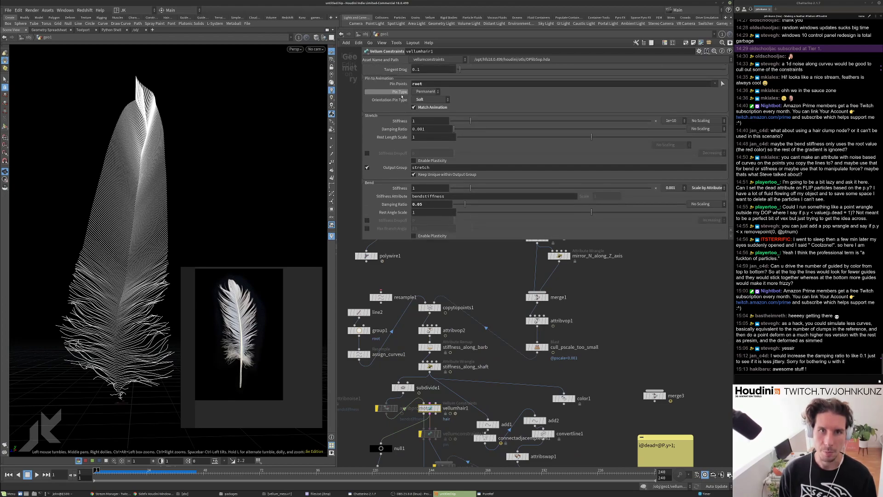
{"action": "scroll", "coordinate": [402, 95], "scroll_direction": "up", "scroll_amount": 3}
{"action": "middle_click_drag", "start_coordinate": [416, 462], "coordinate": [420, 329]}
{"action": "scroll", "coordinate": [420, 329], "scroll_direction": "up", "scroll_amount": 3}
{"action": "left_click", "coordinate": [424, 332]}
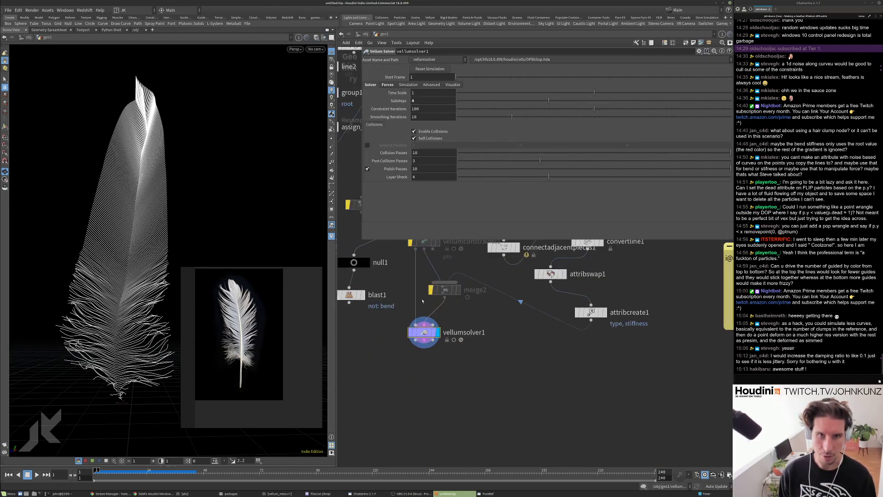
{"action": "left_click", "coordinate": [388, 84]}
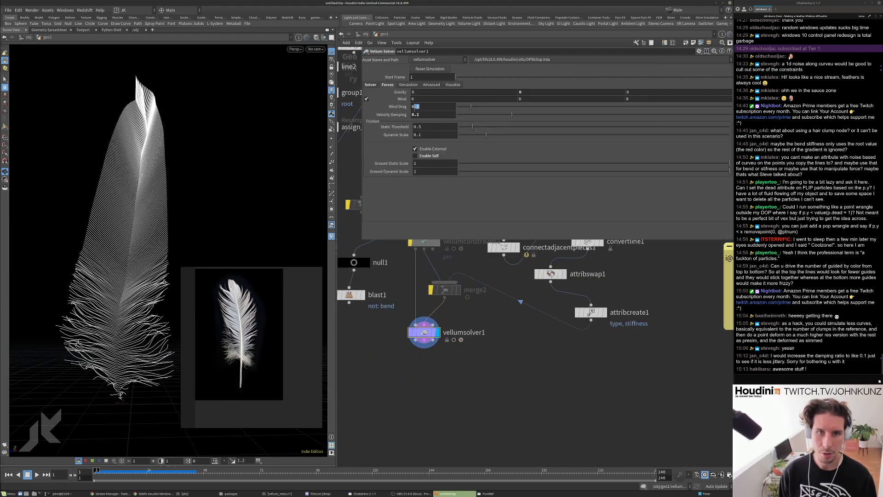
{"action": "type", "text": "1"}
{"action": "key", "text": "Return"}
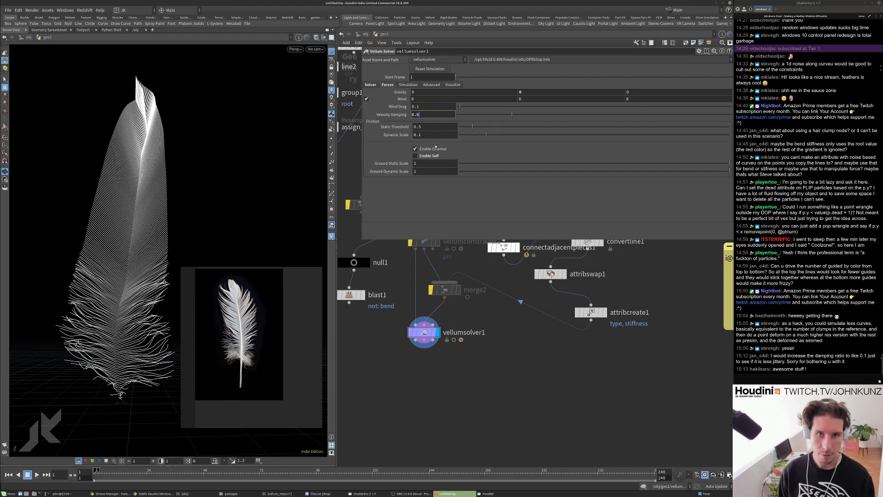
{"action": "type", "text": "65"}
{"action": "key", "text": "Return"}
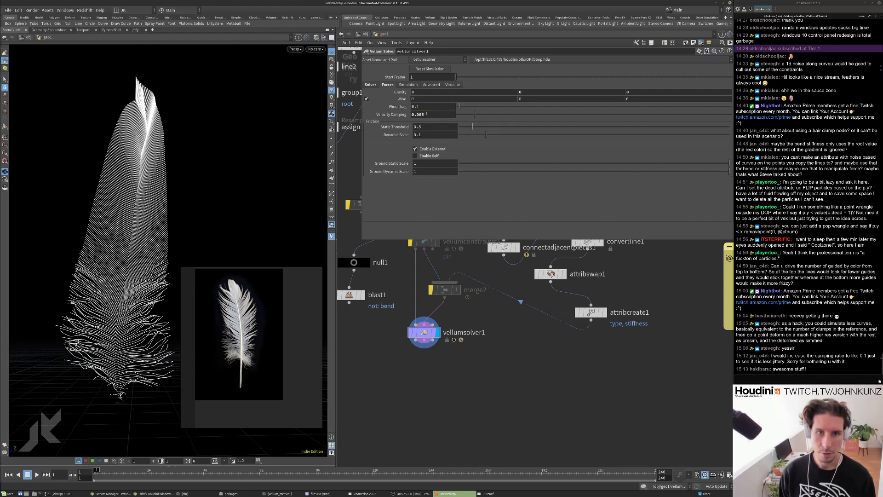
{"action": "type", "text": "0.1"}
{"action": "key", "text": "Return"}
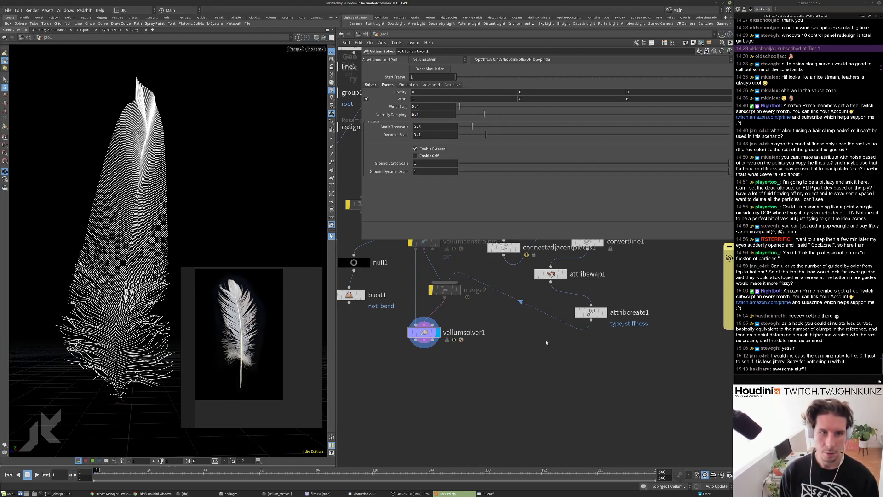
Play the feather simulation, rewind to frame 1, and frame the whole network.
{"action": "key", "text": "Up"}
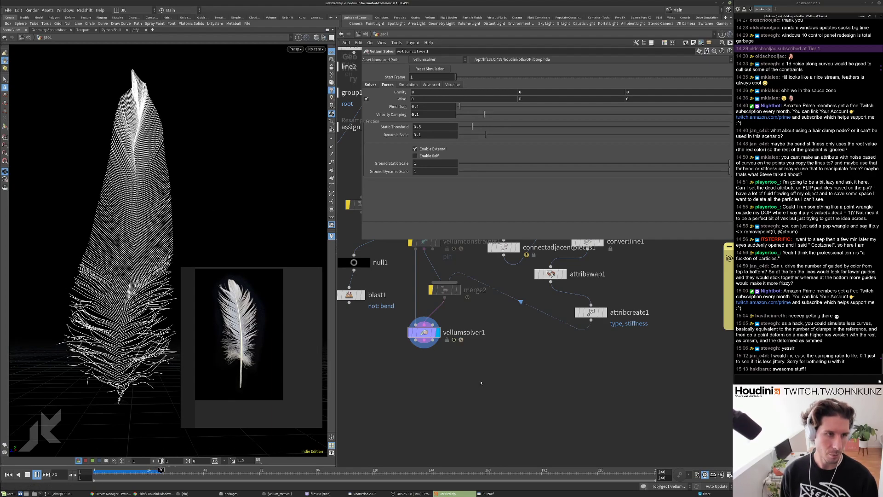
{"action": "key", "text": "ctrl+Up"}
{"action": "key", "text": "h"}
{"action": "scroll", "coordinate": [426, 279], "scroll_direction": "up", "scroll_amount": 10}
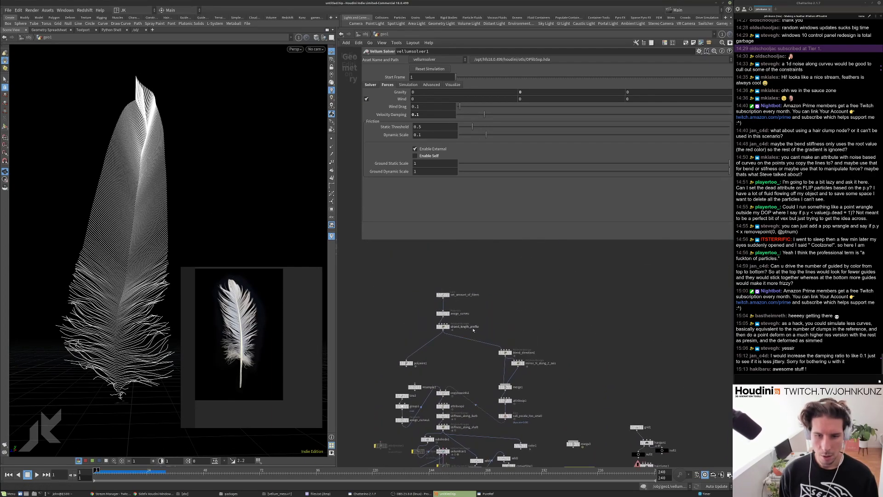
Set set_amount_of_fibers Points to 575, play the denser feather, then rewind.
{"action": "left_click", "coordinate": [426, 279]}
{"action": "double_click", "coordinate": [413, 91]}
{"action": "type", "text": "575"}
{"action": "key", "text": "Return"}
{"action": "key", "text": "Up"}
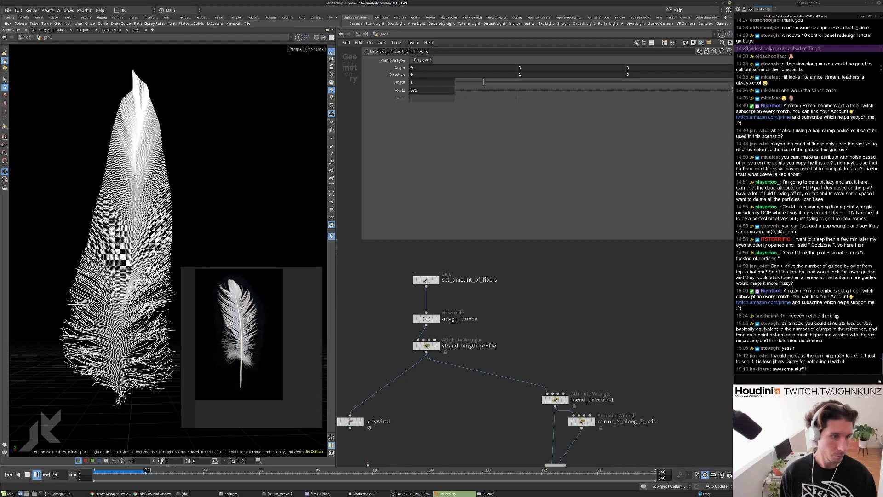
{"action": "key", "text": "ctrl+Up"}
Inside attribvop2, set aanoise1 Roughness to 0.875 and Amplitude to 0.1.
{"action": "key", "text": "h"}
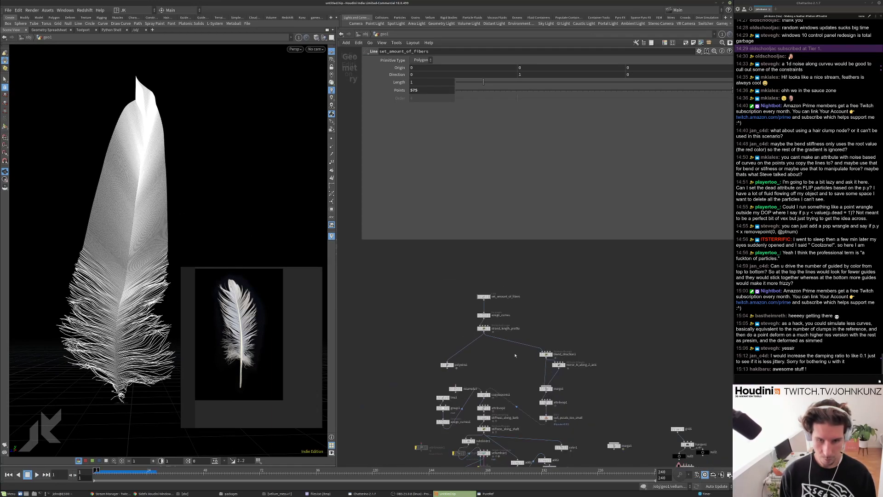
{"action": "double_click", "coordinate": [470, 294]}
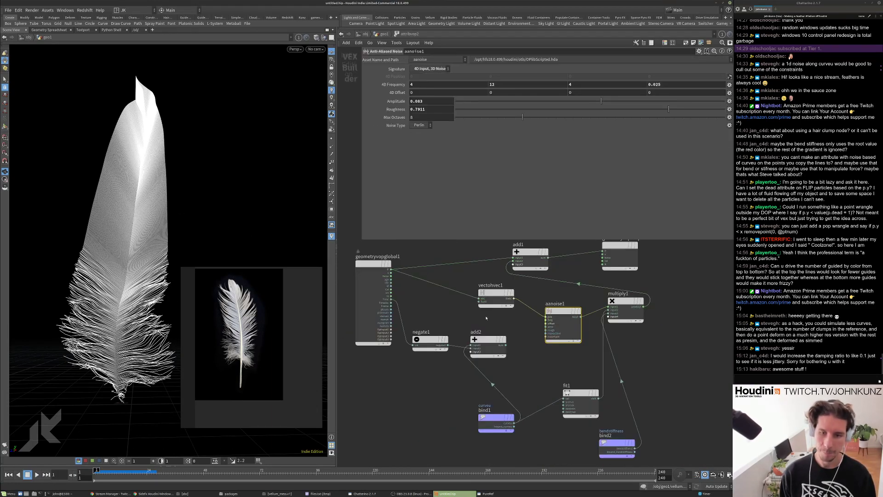
{"action": "double_click", "coordinate": [416, 109]}
{"action": "type", "text": "0.75"}
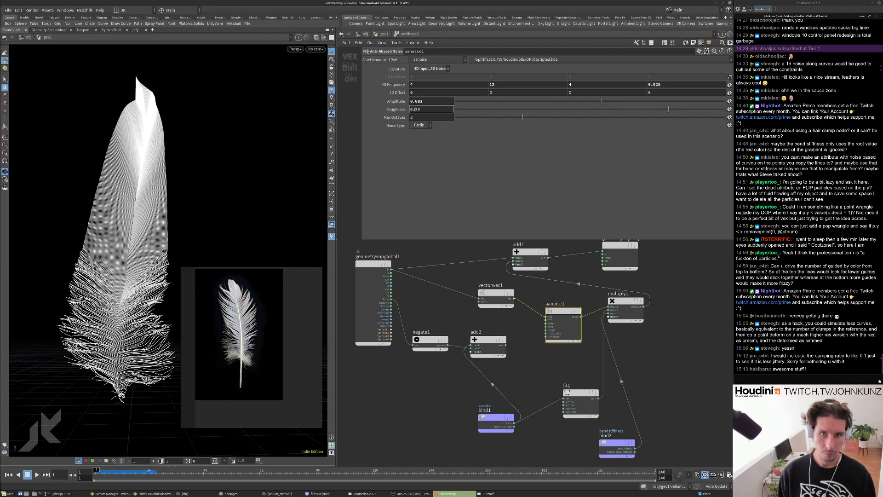
{"action": "key", "text": "Return"}
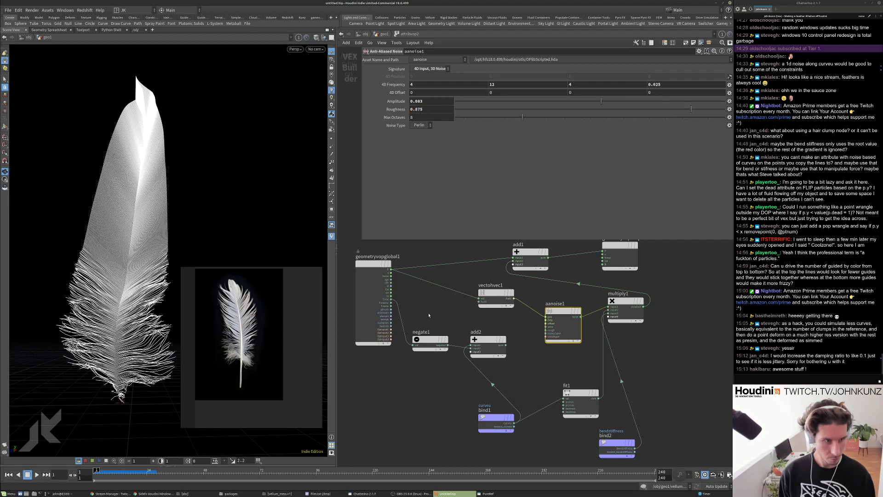
{"action": "double_click", "coordinate": [418, 101]}
{"action": "type", "text": "0.1"}
{"action": "key", "text": "Return"}
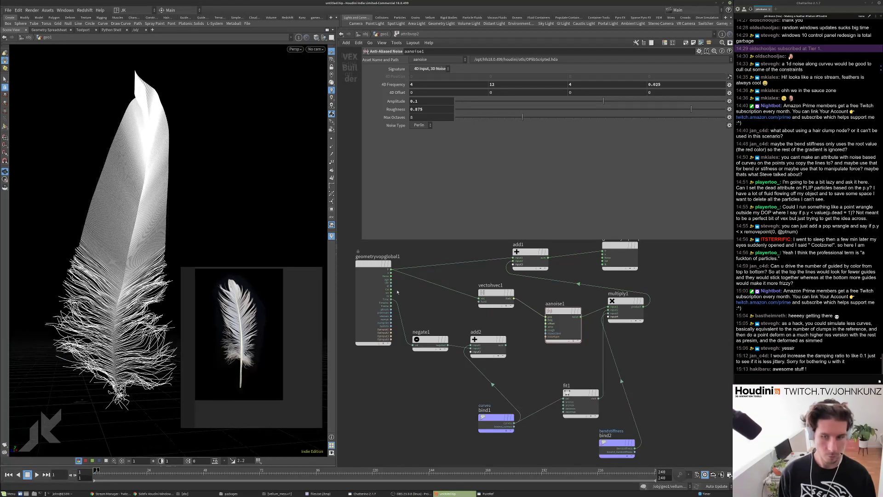
Lower fit1's Source Min, raise noise Amplitude to 0.25, and return to geo1.
{"action": "left_click", "coordinate": [576, 390]}
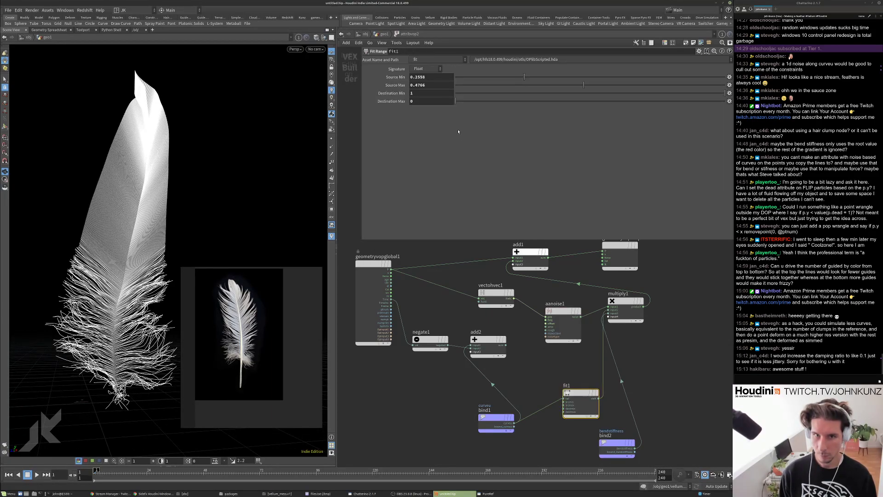
{"action": "left_click_drag", "start_coordinate": [470, 81], "coordinate": [457, 78]}
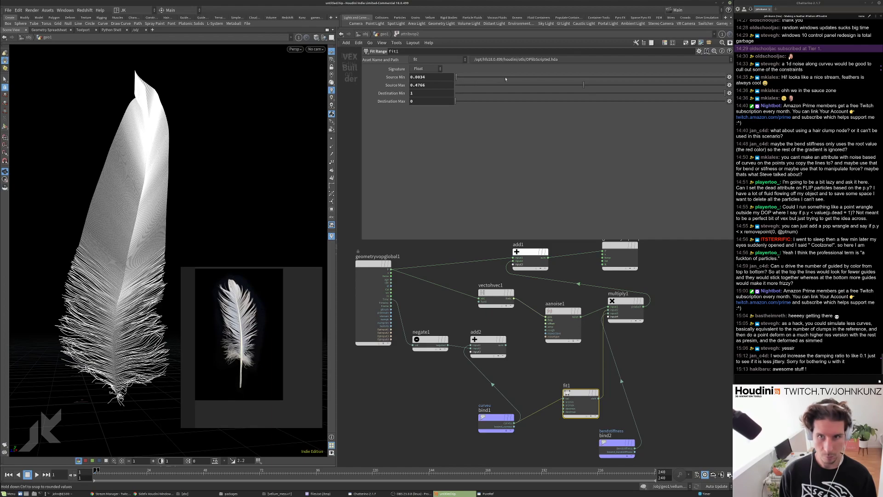
{"action": "left_click", "coordinate": [559, 335]}
{"action": "key", "text": "BackSpace"}
{"action": "type", "text": "25"}
{"action": "key", "text": "Return"}
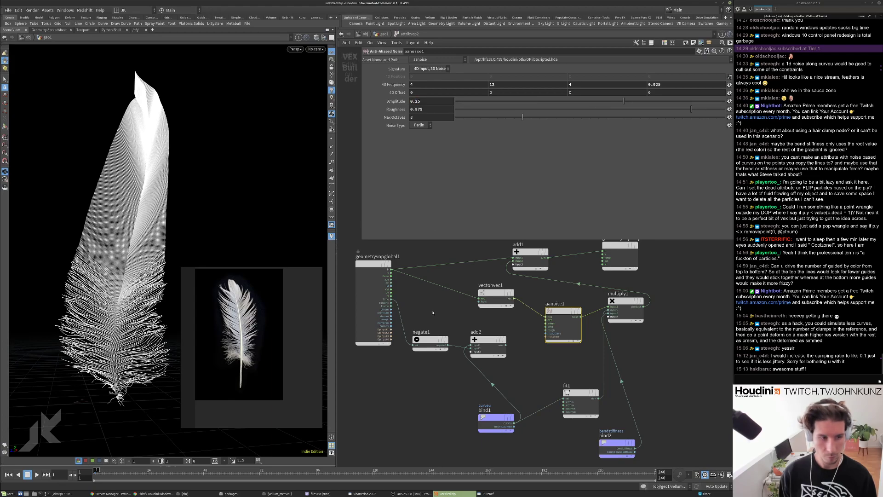
{"action": "mouse_move", "coordinate": [168, 206]}
{"action": "left_mouse_down"}
{"action": "mouse_move", "coordinate": [175, 220]}
{"action": "mouse_move", "coordinate": [193, 213]}
{"action": "mouse_move", "coordinate": [177, 211]}
{"action": "mouse_move", "coordinate": [179, 218]}
{"action": "left_mouse_up"}
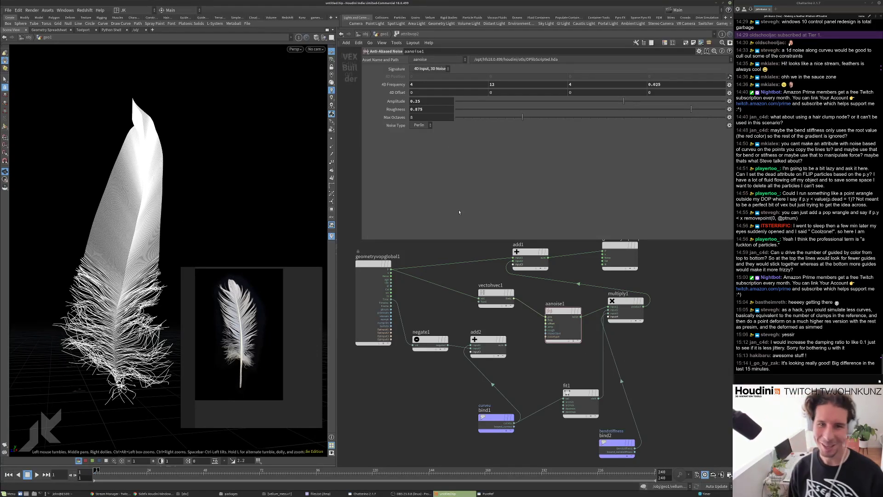
{"action": "left_click", "coordinate": [384, 34]}
{"action": "middle_click_drag", "start_coordinate": [488, 287], "coordinate": [491, 366]}
{"action": "scroll", "coordinate": [491, 366], "scroll_direction": "up", "scroll_amount": 5}
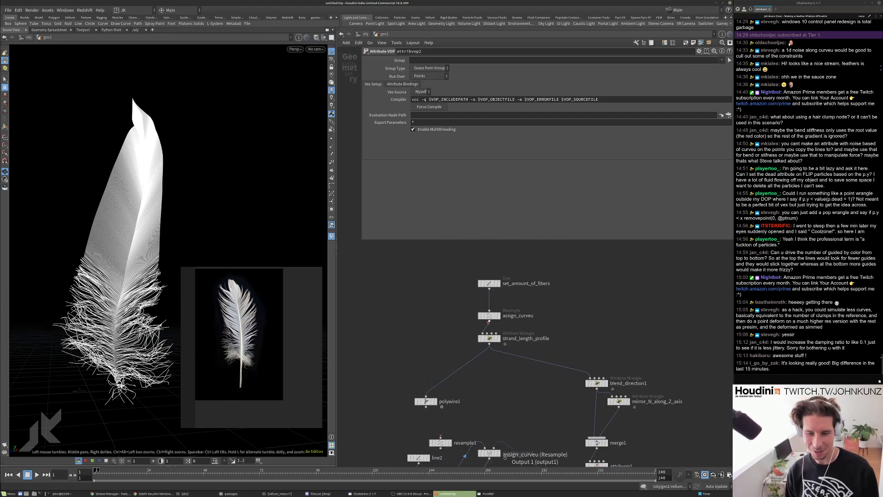
After checking the strand_length_profile wrangle, set set_amount_of_fibers Points to 1275.
{"action": "left_click", "coordinate": [473, 315]}
{"action": "scroll", "coordinate": [481, 340], "scroll_direction": "down", "scroll_amount": 3}
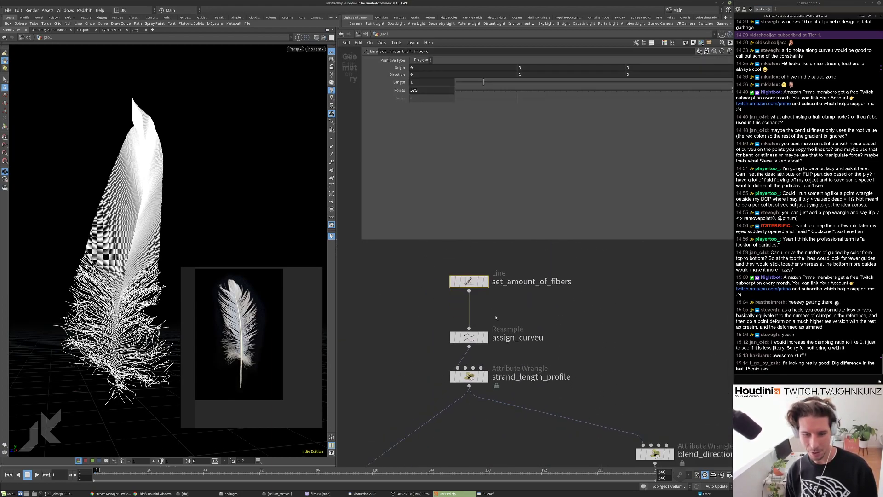
{"action": "left_click", "coordinate": [473, 366]}
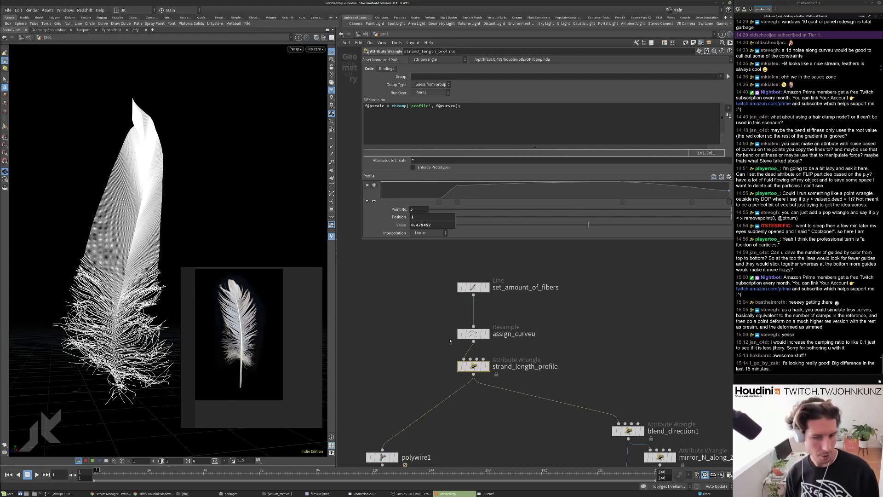
{"action": "left_click", "coordinate": [473, 287]}
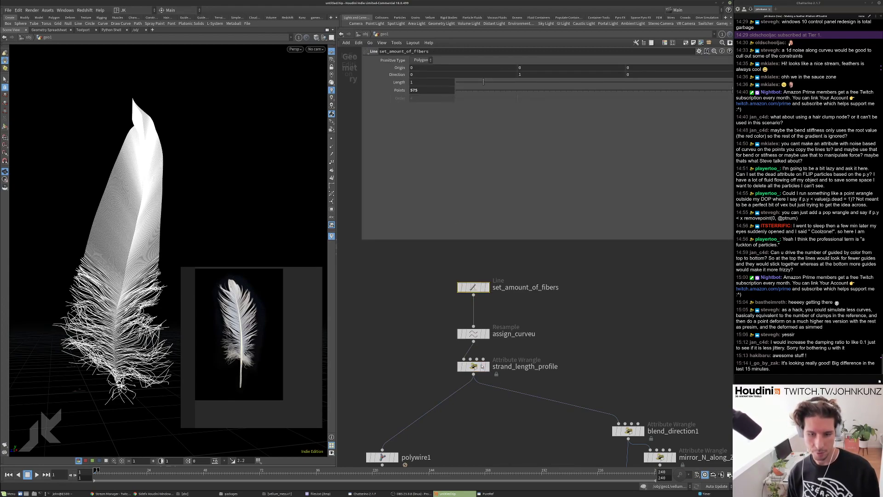
{"action": "left_click", "coordinate": [482, 366]}
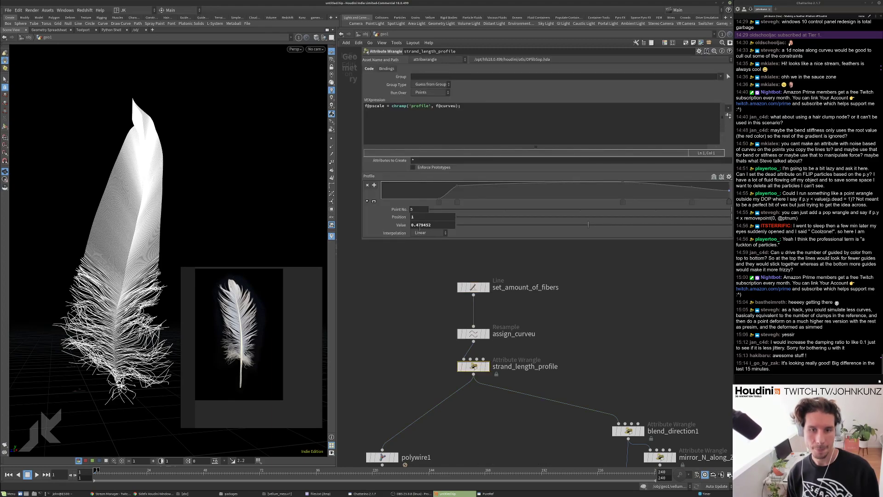
{"action": "left_click", "coordinate": [465, 287]}
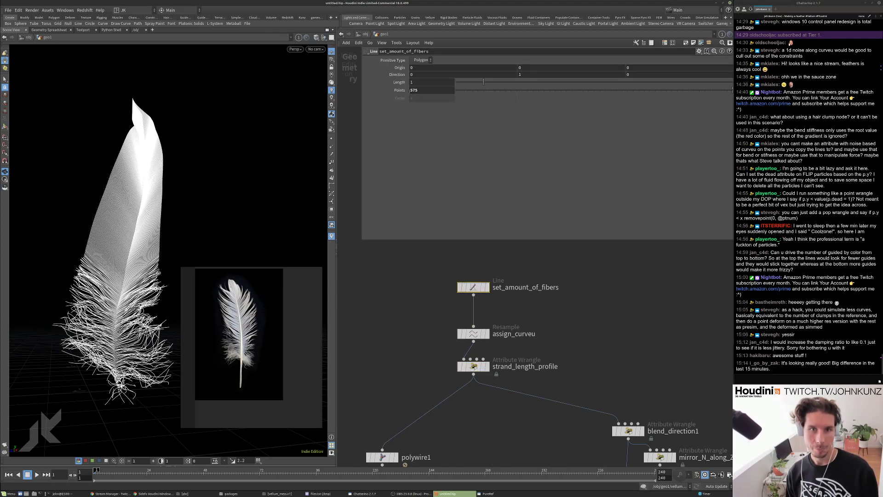
{"action": "left_click", "coordinate": [412, 90]}
{"action": "type", "text": "12"}
{"action": "key", "text": "Return"}
Play and rewind the 1275-fiber simulation, then zoom in close on the feather.
{"action": "middle_click_drag", "start_coordinate": [400, 362], "coordinate": [408, 309]}
{"action": "key", "text": "Up"}
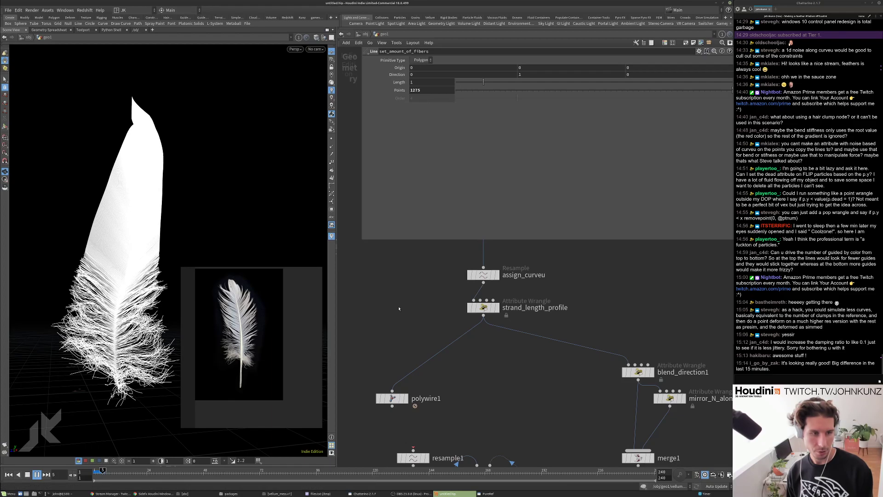
{"action": "key", "text": "ctrl+Up"}
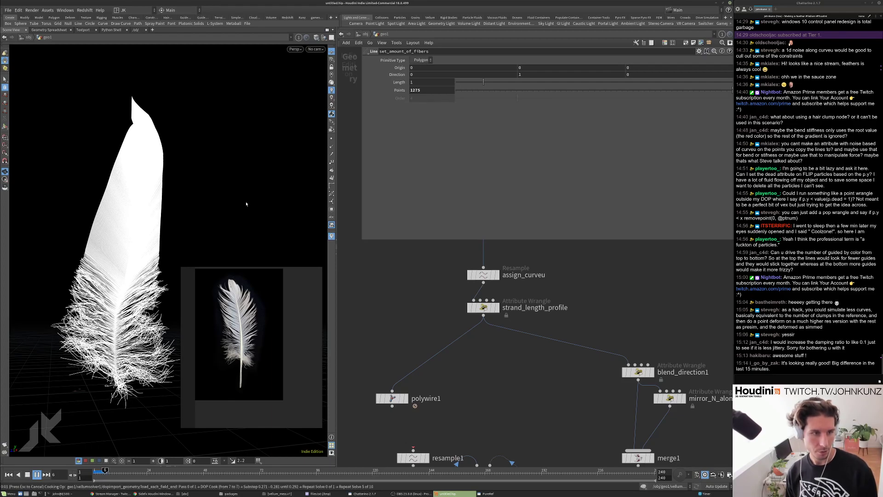
{"action": "right_click_drag", "start_coordinate": [128, 241], "coordinate": [210, 121]}
{"action": "middle_click_drag", "start_coordinate": [183, 161], "coordinate": [205, 166]}
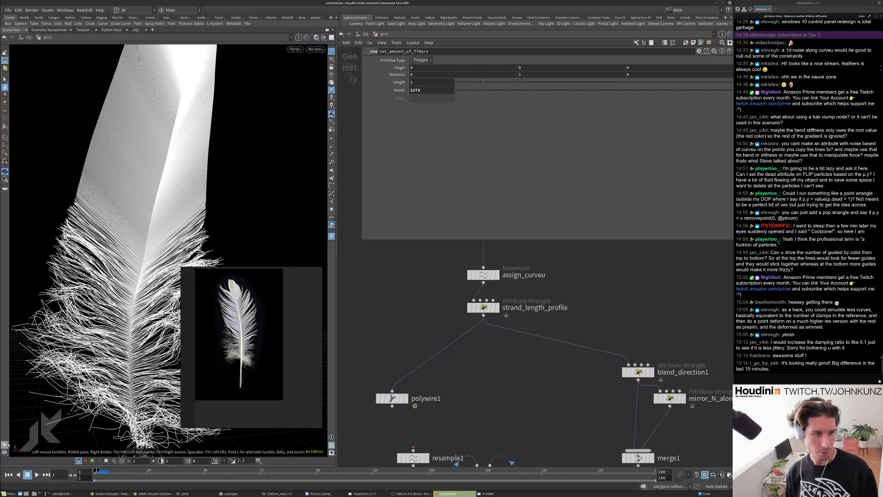
{"action": "key", "text": "d"}
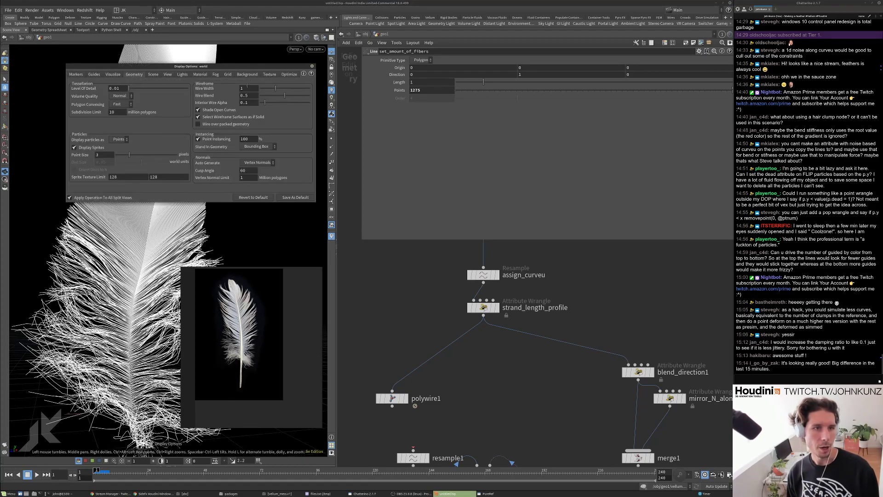
Adjust the feather's viewport display, close Display Options, and tumble until the feather stands upright.
{"action": "left_click_drag", "start_coordinate": [267, 90], "coordinate": [266, 89]}
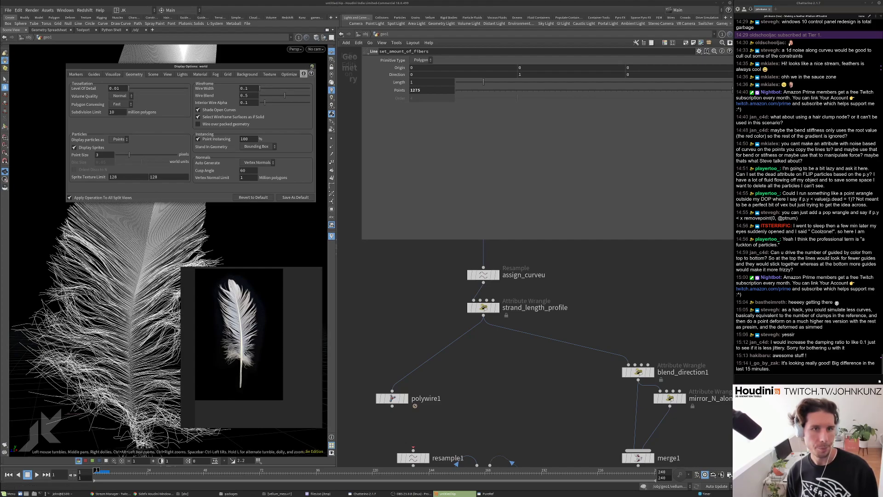
{"action": "left_click", "coordinate": [153, 74]}
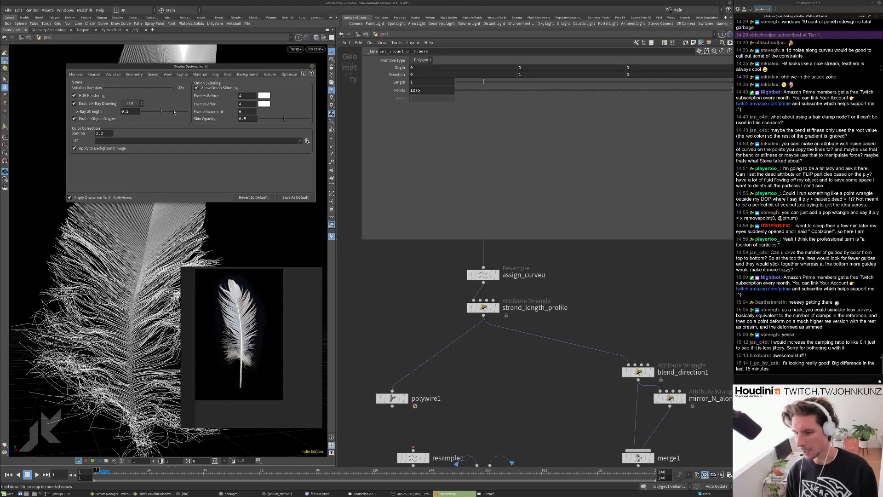
{"action": "left_click", "coordinate": [311, 67]}
{"action": "left_click_drag", "start_coordinate": [184, 143], "coordinate": [144, 173]}
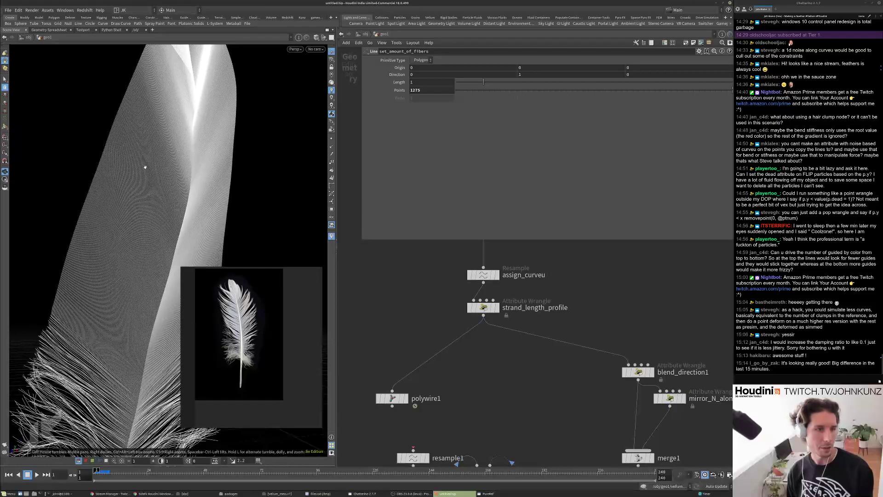
{"action": "left_click_drag", "start_coordinate": [131, 225], "coordinate": [161, 179]}
{"action": "left_click_drag", "start_coordinate": [212, 167], "coordinate": [162, 206]}
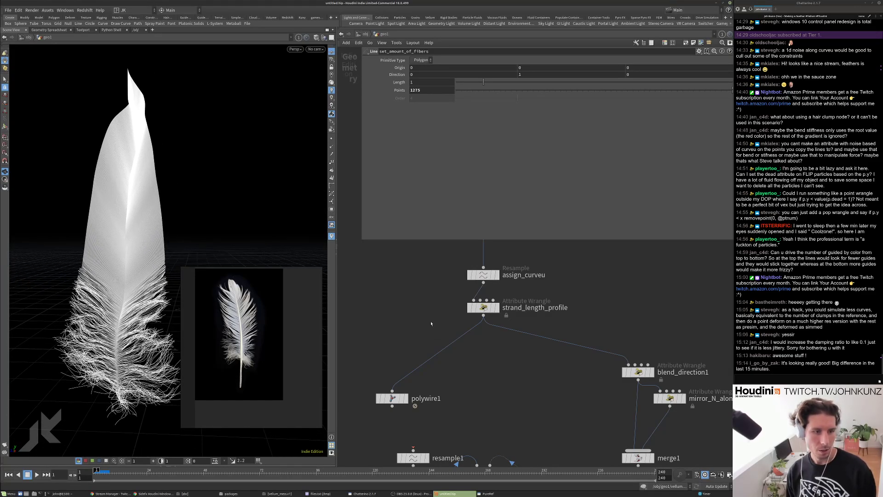
Render a flipbook into MPlay with Resolution unchecked on the Size tab.
{"action": "scroll", "coordinate": [432, 328], "scroll_direction": "down", "scroll_amount": 10}
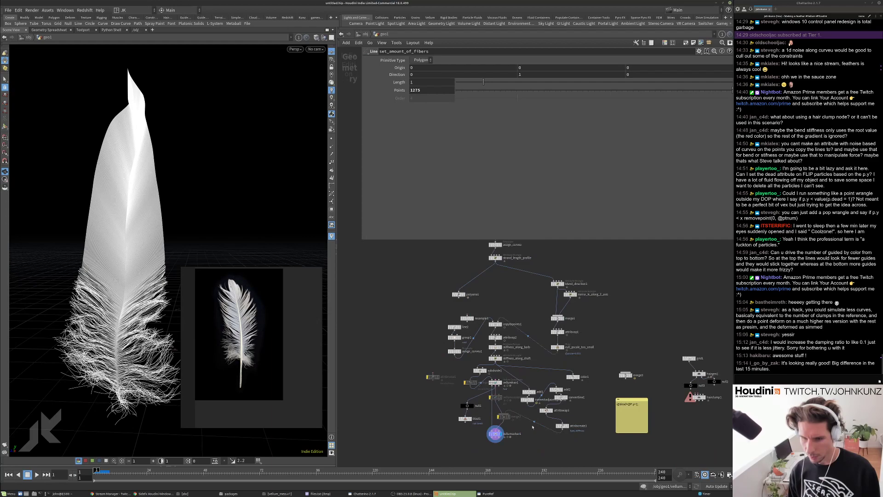
{"action": "scroll", "coordinate": [533, 423], "scroll_direction": "up", "scroll_amount": 4}
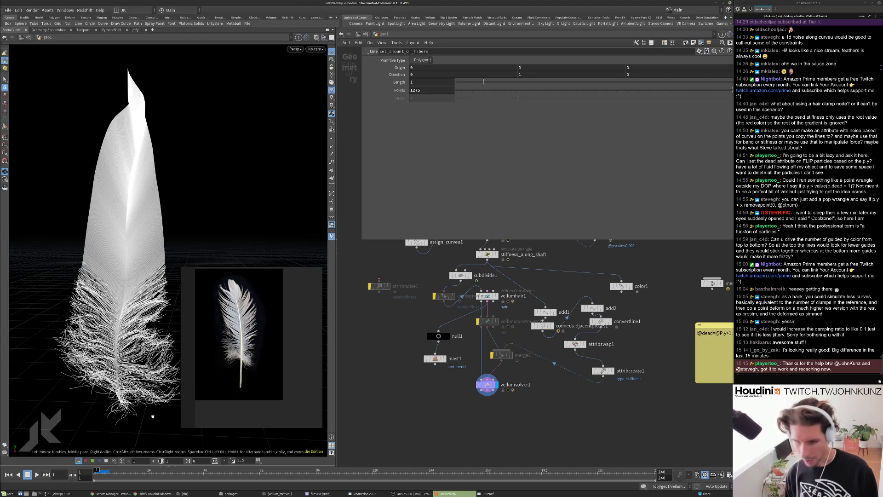
{"action": "left_click", "coordinate": [4, 445]}
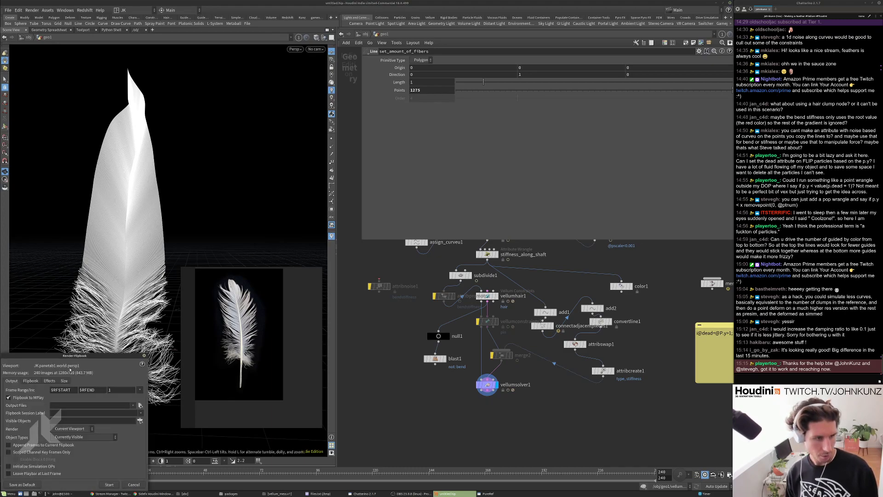
{"action": "left_click", "coordinate": [64, 381]}
{"action": "left_click", "coordinate": [8, 398]}
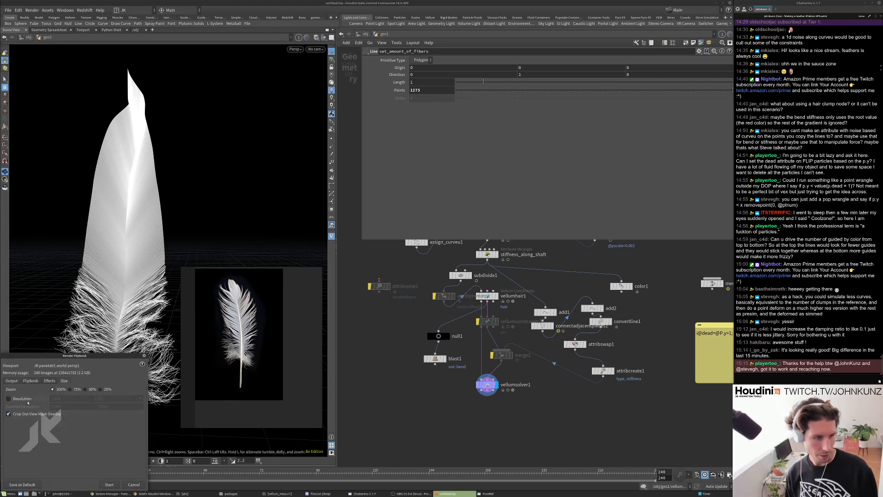
{"action": "left_click", "coordinate": [109, 485]}
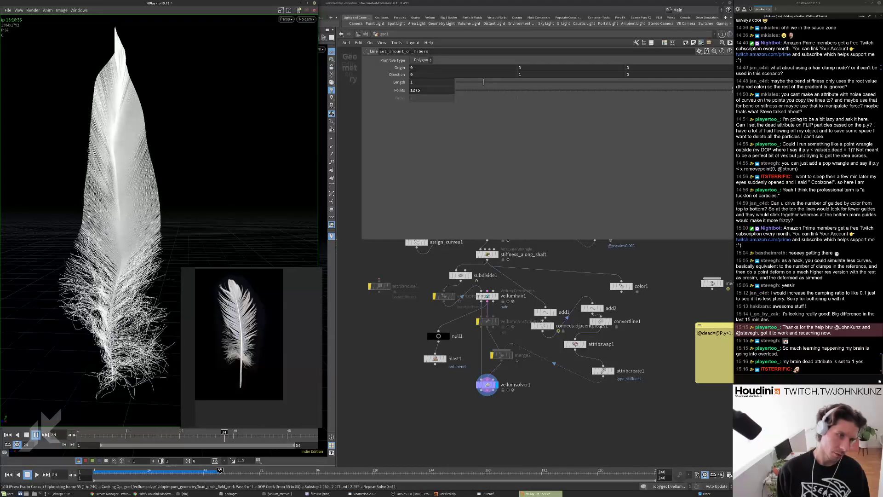
Stop the cook and set vellumhair1's Bend Damping Ratio to 0.15.
{"action": "left_click", "coordinate": [366, 348]}
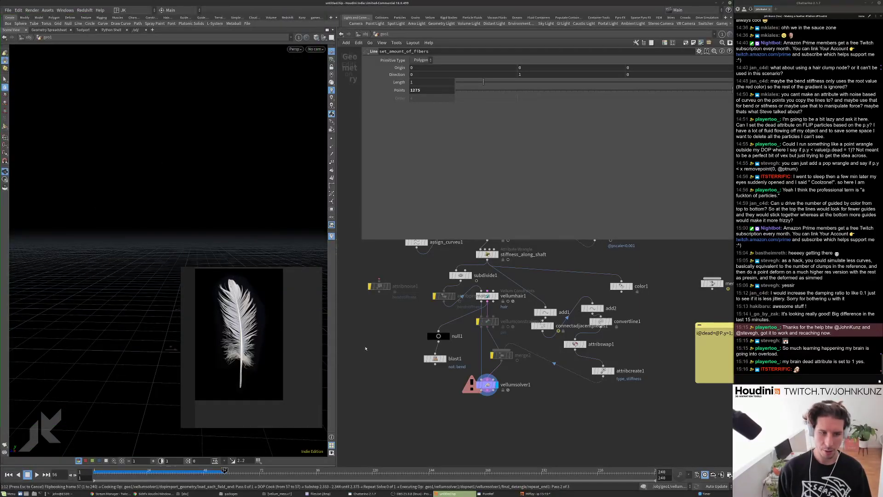
{"action": "key", "text": "Escape"}
{"action": "scroll", "coordinate": [460, 299], "scroll_direction": "up", "scroll_amount": 2}
{"action": "left_click", "coordinate": [478, 257]}
{"action": "scroll", "coordinate": [531, 320], "scroll_direction": "up", "scroll_amount": 2}
{"action": "middle_click_drag", "start_coordinate": [531, 321], "coordinate": [532, 331]}
{"action": "scroll", "coordinate": [400, 147], "scroll_direction": "down", "scroll_amount": 3}
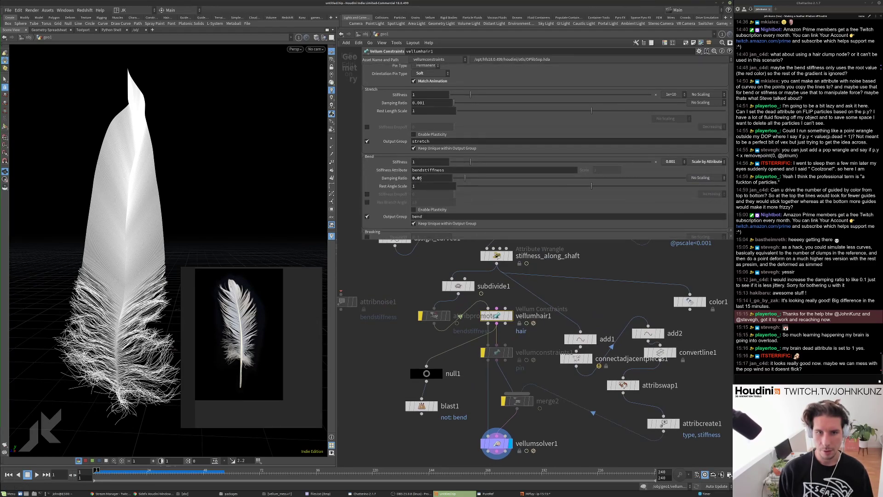
{"action": "double_click", "coordinate": [418, 178]}
{"action": "type", "text": "15"}
{"action": "key", "text": "Return"}
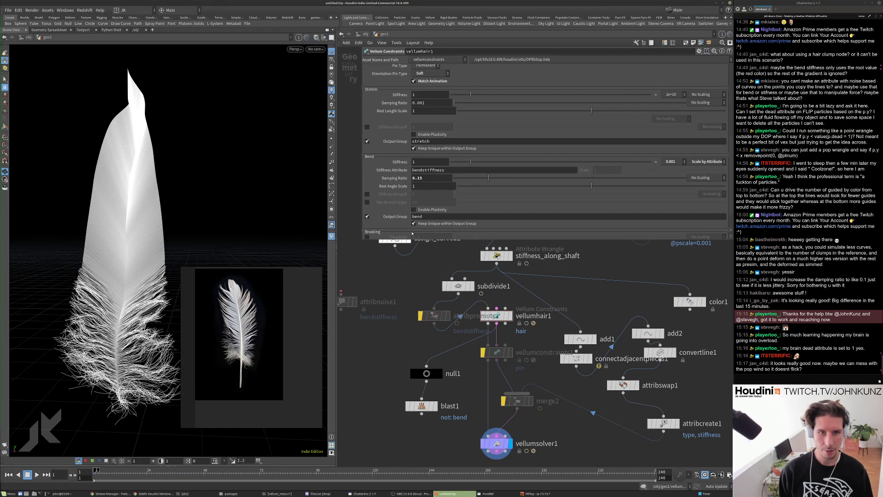
Give the line2 barb line 12 points instead of 8.
{"action": "scroll", "coordinate": [408, 344], "scroll_direction": "down", "scroll_amount": 3}
{"action": "left_click", "coordinate": [396, 259]}
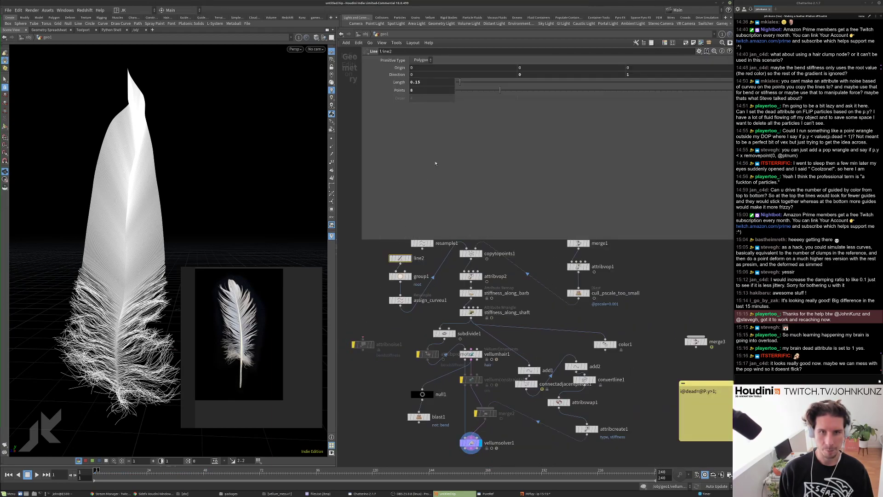
{"action": "left_click", "coordinate": [419, 90]}
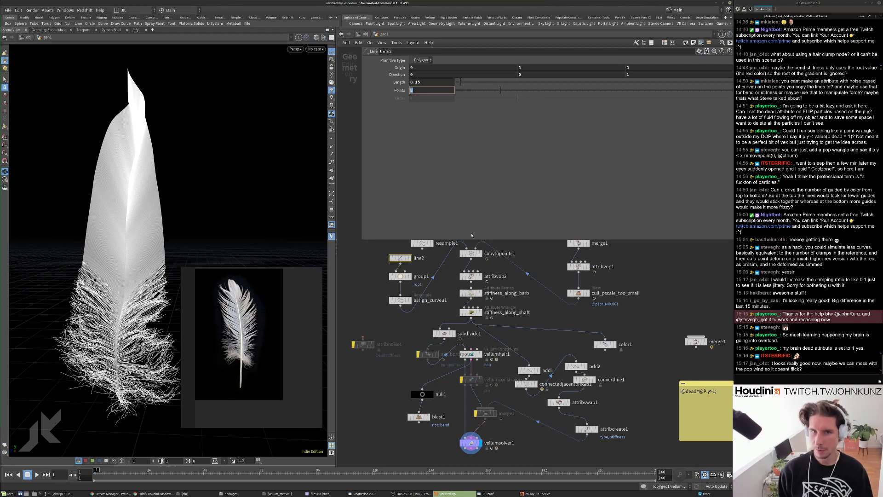
{"action": "type", "text": "12"}
{"action": "key", "text": "Return"}
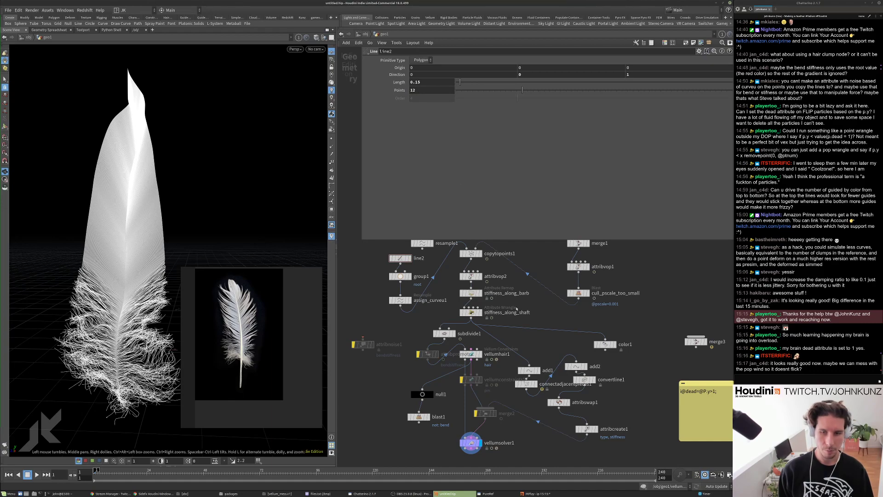
Toggle subdivide1's bypass on and off to compare the feather.
{"action": "scroll", "coordinate": [422, 322], "scroll_direction": "down", "scroll_amount": 1}
{"action": "scroll", "coordinate": [446, 332], "scroll_direction": "up", "scroll_amount": 1}
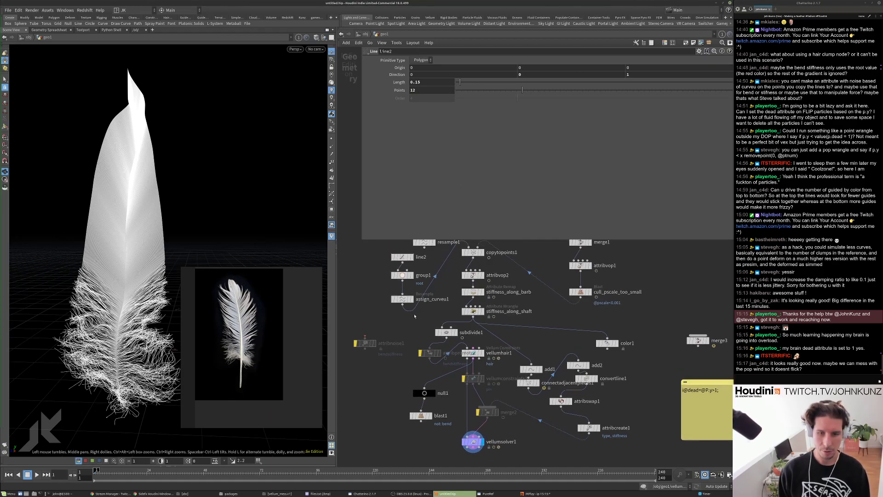
{"action": "left_click", "coordinate": [449, 333]}
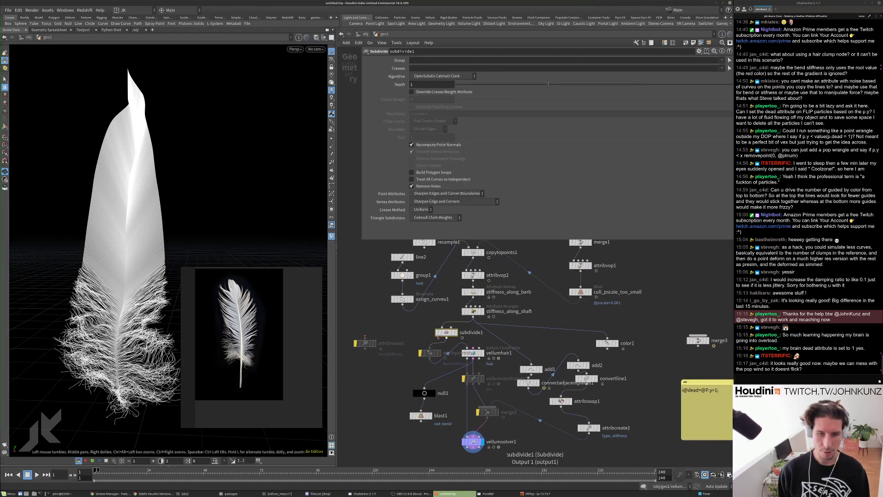
{"action": "left_click", "coordinate": [436, 333]}
{"action": "left_click", "coordinate": [437, 334]}
{"action": "left_click", "coordinate": [436, 335]}
{"action": "left_click", "coordinate": [437, 334]}
{"action": "middle_click", "coordinate": [451, 332]}
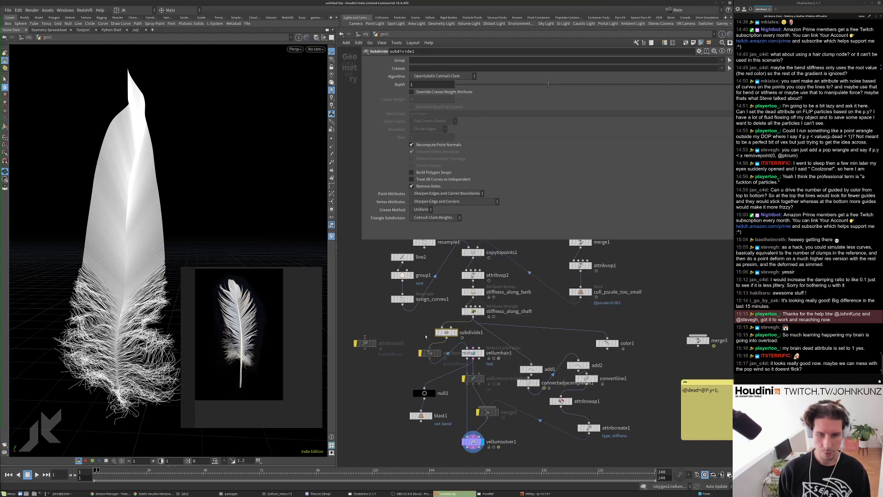
Play the feather simulation briefly, then rewind to frame 1.
{"action": "key", "text": "Up"}
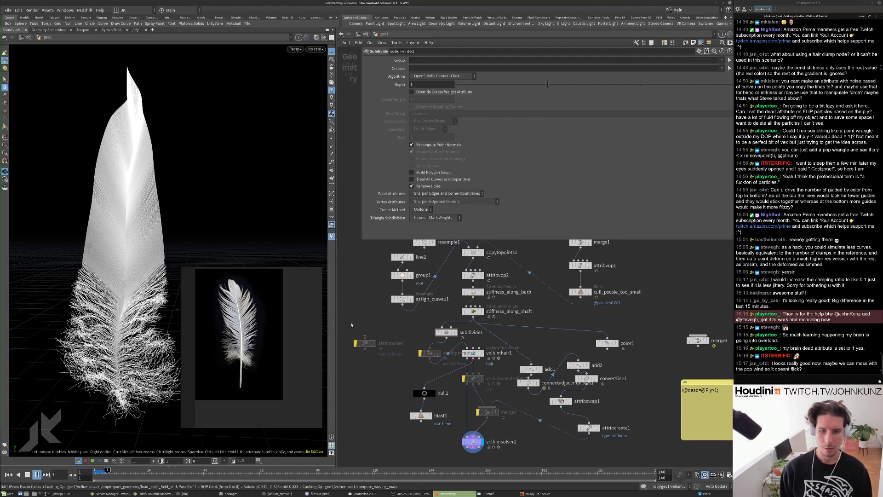
{"action": "key", "text": "ctrl+Up"}
{"action": "scroll", "coordinate": [415, 352], "scroll_direction": "down", "scroll_amount": 4}
{"action": "middle_click_drag", "start_coordinate": [443, 302], "coordinate": [451, 367]}
Lower set_amount_of_fibers' point count from 1275 to 127.
{"action": "scroll", "coordinate": [453, 293], "scroll_direction": "up", "scroll_amount": 2}
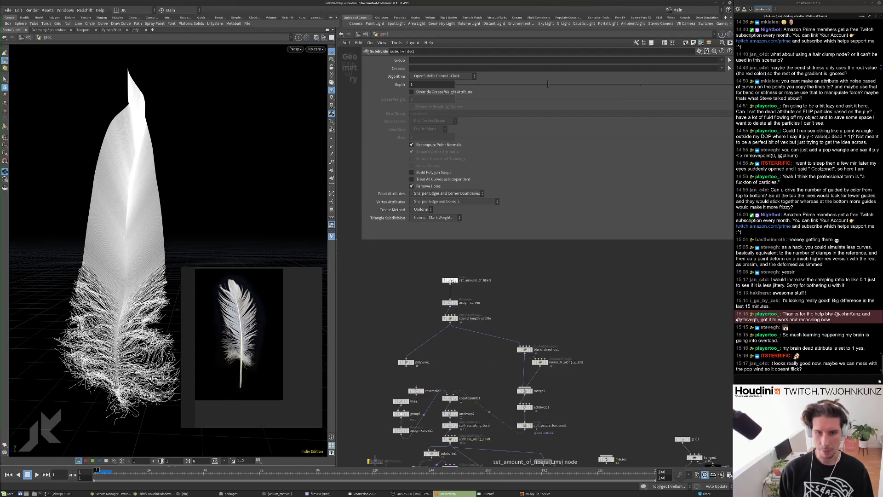
{"action": "left_click", "coordinate": [450, 281]}
{"action": "left_click", "coordinate": [421, 89]}
{"action": "key", "text": "BackSpace"}
{"action": "key", "text": "Return"}
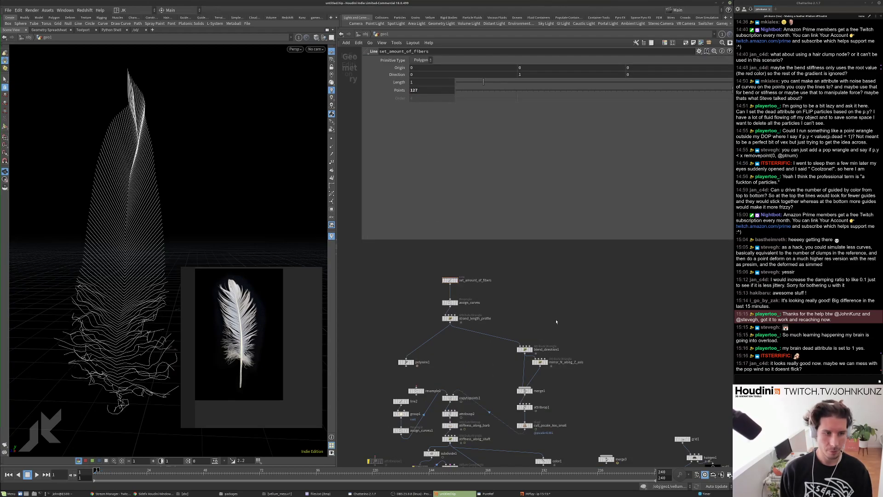
Inspect attribvop1's noise while playing the simulation, then return to geo1.
{"action": "scroll", "coordinate": [546, 365], "scroll_direction": "up", "scroll_amount": 3}
{"action": "middle_click_drag", "start_coordinate": [546, 365], "coordinate": [555, 277]}
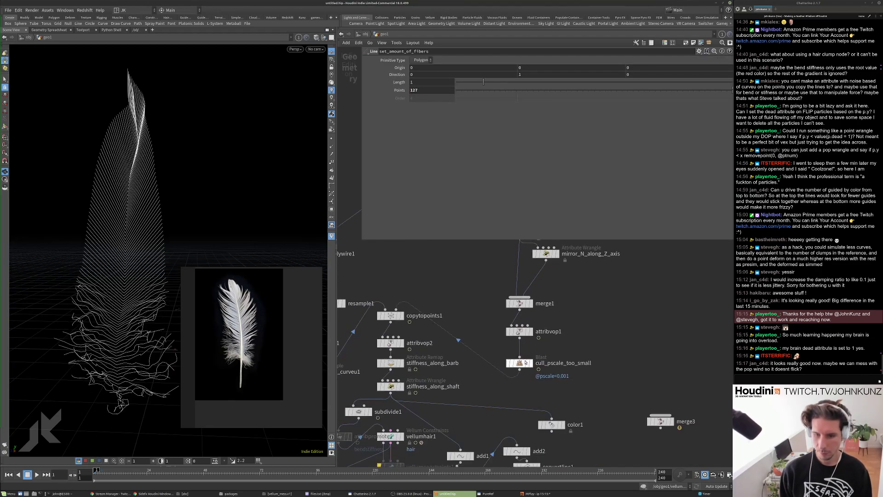
{"action": "double_click", "coordinate": [519, 333]}
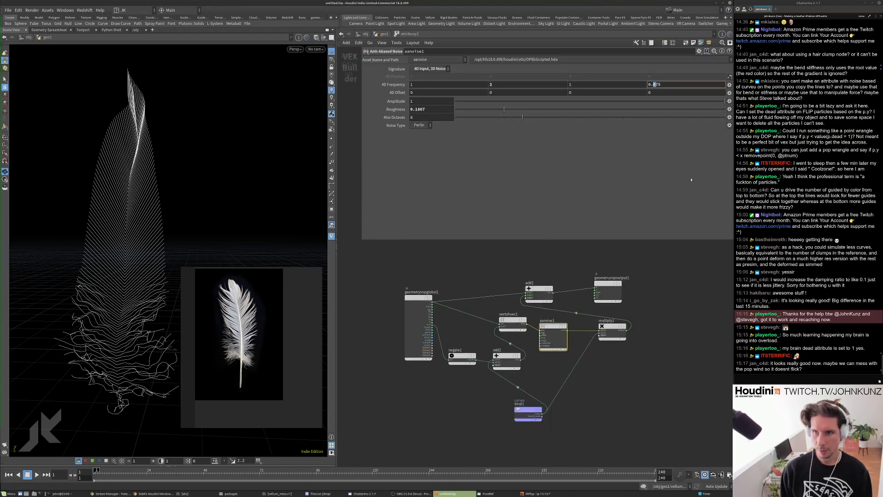
{"action": "key", "text": "Up"}
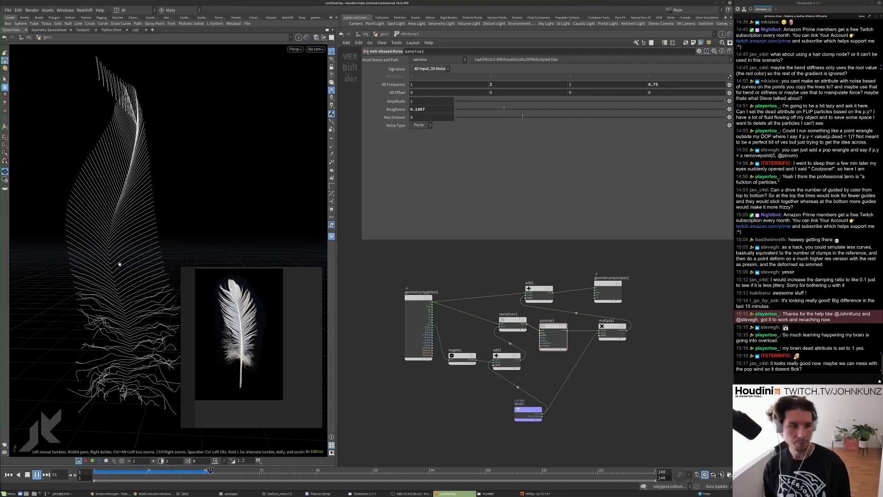
{"action": "key", "text": "ctrl+Up"}
{"action": "key", "text": "Up"}
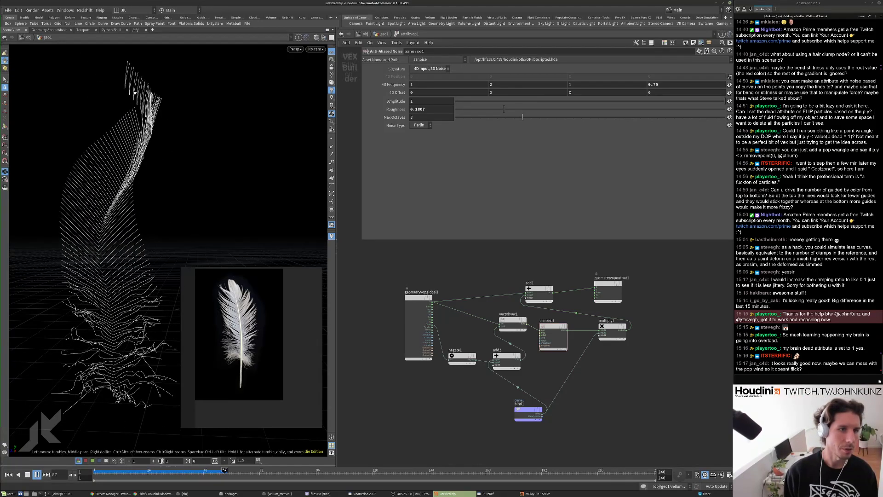
{"action": "key", "text": "Up"}
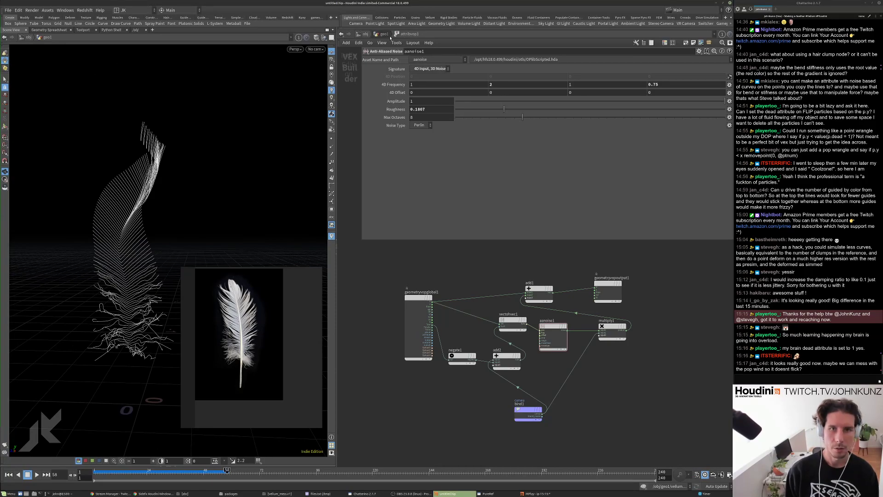
{"action": "left_click", "coordinate": [385, 34]}
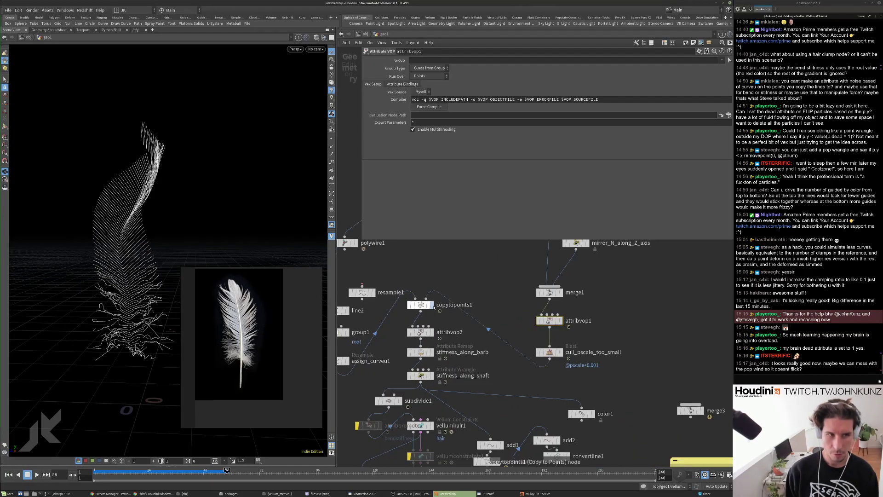
Display copytopoints1's copied feather curves, play briefly, and rewind to frame 1.
{"action": "left_click", "coordinate": [432, 305]}
{"action": "key", "text": "Up"}
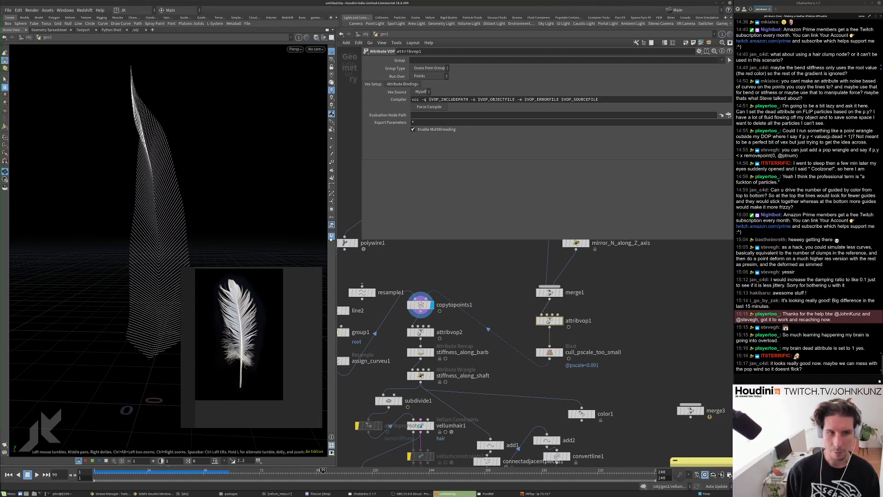
{"action": "key", "text": "ctrl+Up"}
{"action": "scroll", "coordinate": [521, 291], "scroll_direction": "down", "scroll_amount": 2}
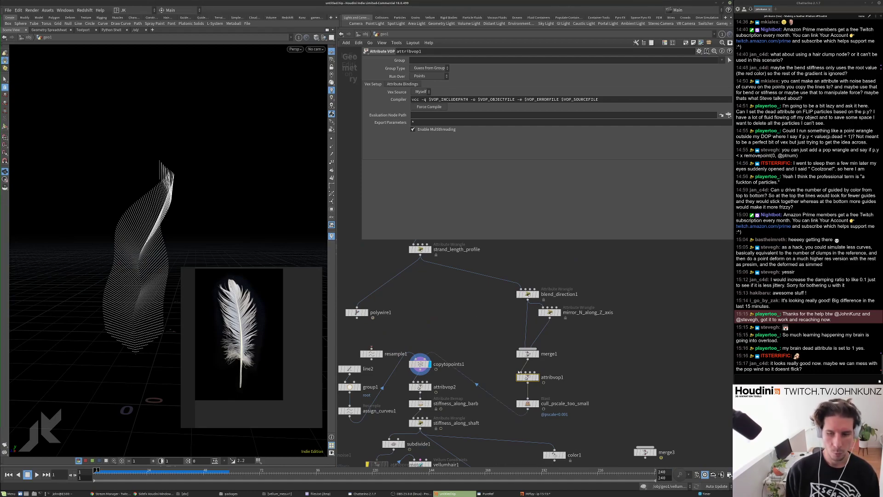
Move attribvop1 left and merge1 up in the network.
{"action": "scroll", "coordinate": [517, 372], "scroll_direction": "up", "scroll_amount": 2}
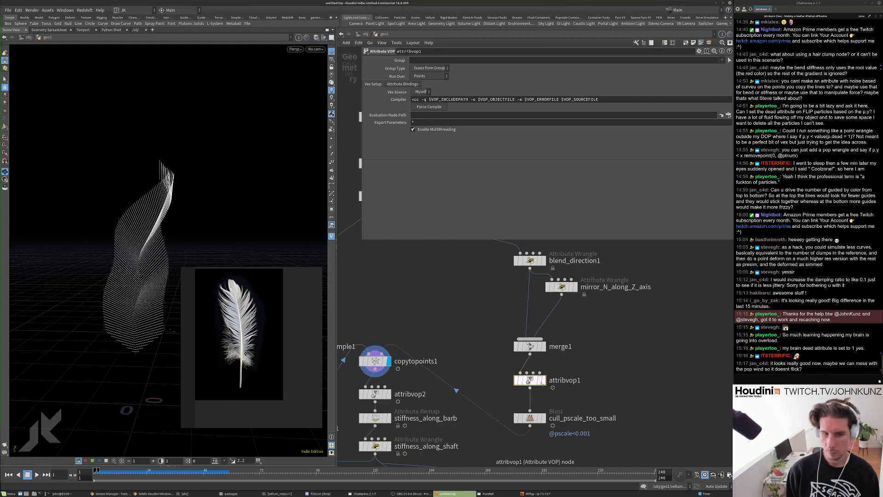
{"action": "left_click_drag", "start_coordinate": [542, 384], "coordinate": [523, 381]}
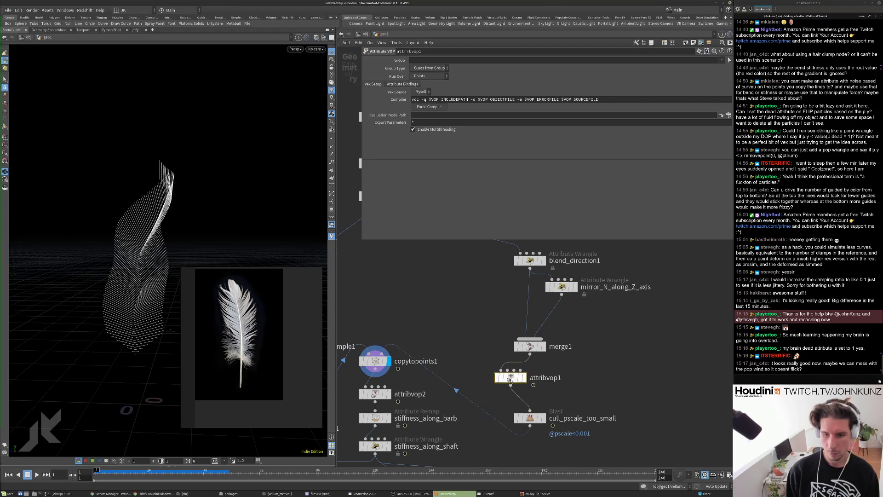
{"action": "left_click_drag", "start_coordinate": [529, 346], "coordinate": [528, 335]}
{"action": "left_click_drag", "start_coordinate": [510, 377], "coordinate": [506, 378]}
{"action": "scroll", "coordinate": [578, 365], "scroll_direction": "up", "scroll_amount": 2}
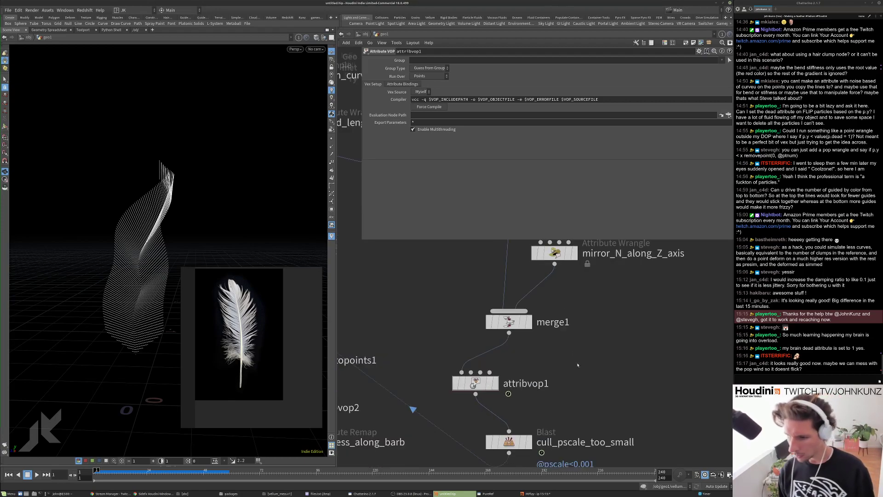
{"action": "right_click", "coordinate": [577, 365]}
{"action": "left_click", "coordinate": [556, 361]}
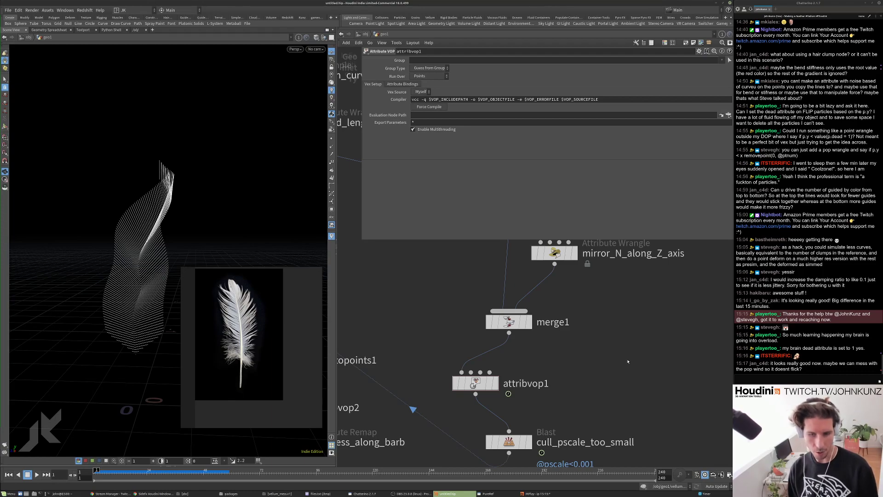
Add an Attribute Reorient node and place it beside attribvop1.
{"action": "key", "text": "Tab"}
{"action": "type", "text": "reo"}
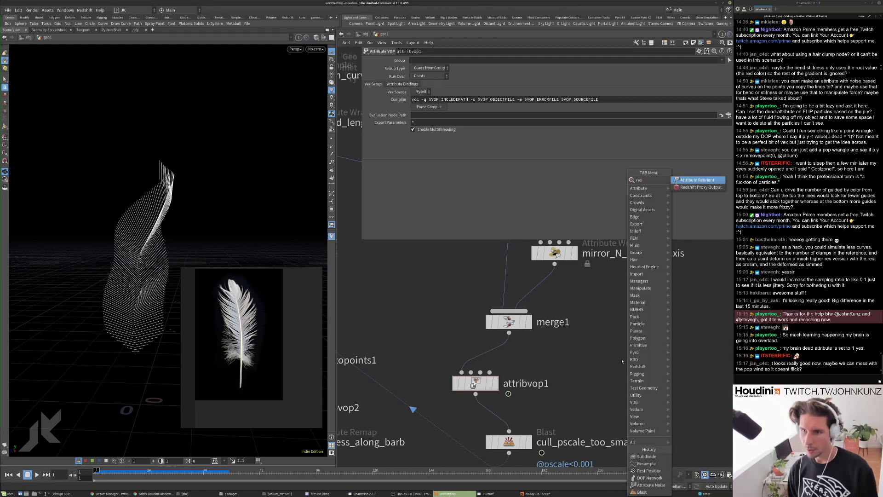
{"action": "key", "text": "Return"}
{"action": "left_click", "coordinate": [613, 353]}
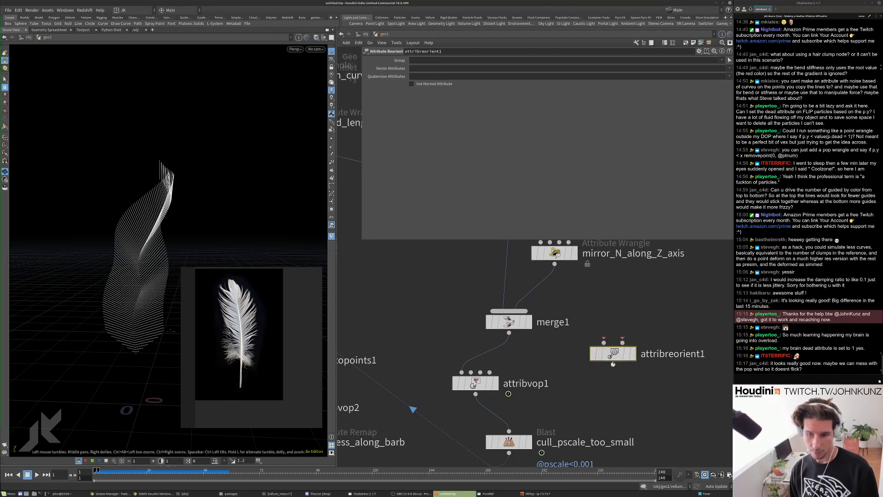
{"action": "left_click_drag", "start_coordinate": [480, 386], "coordinate": [467, 384]}
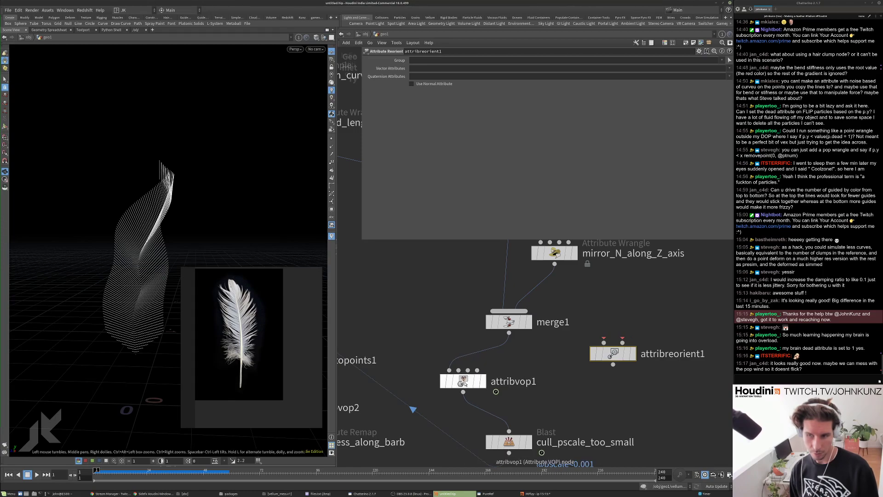
{"action": "left_click_drag", "start_coordinate": [613, 353], "coordinate": [567, 398]}
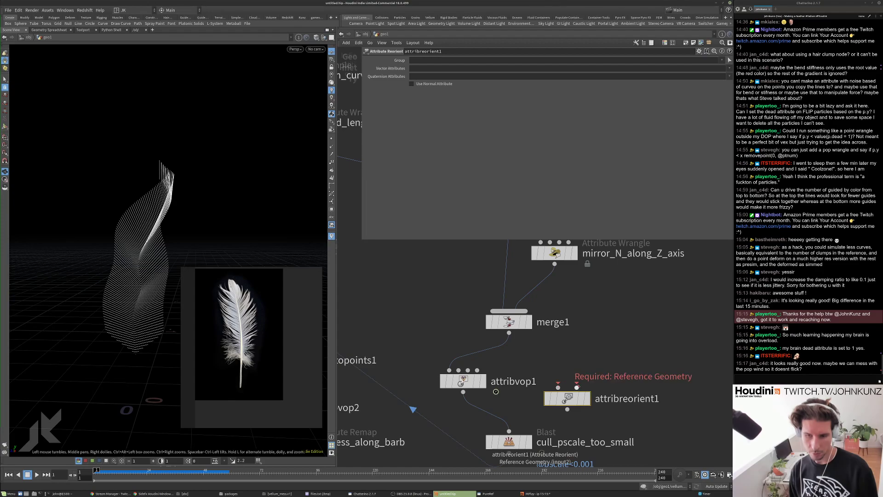
{"action": "left_click_drag", "start_coordinate": [472, 387], "coordinate": [459, 372]}
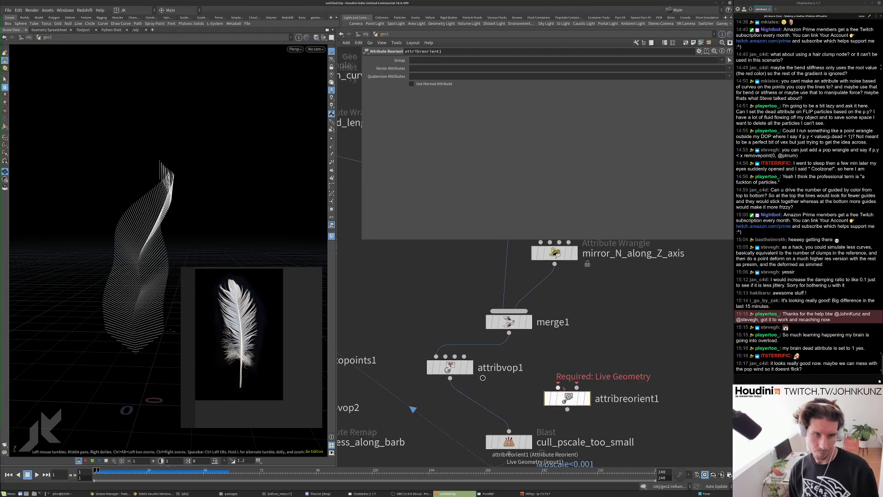
{"action": "mouse_move", "coordinate": [446, 321]}
{"action": "middle_mouse_down"}
{"action": "mouse_move", "coordinate": [445, 359]}
{"action": "mouse_move", "coordinate": [439, 318]}
{"action": "middle_mouse_up"}
{"action": "scroll", "coordinate": [440, 317], "scroll_direction": "down", "scroll_amount": 1}
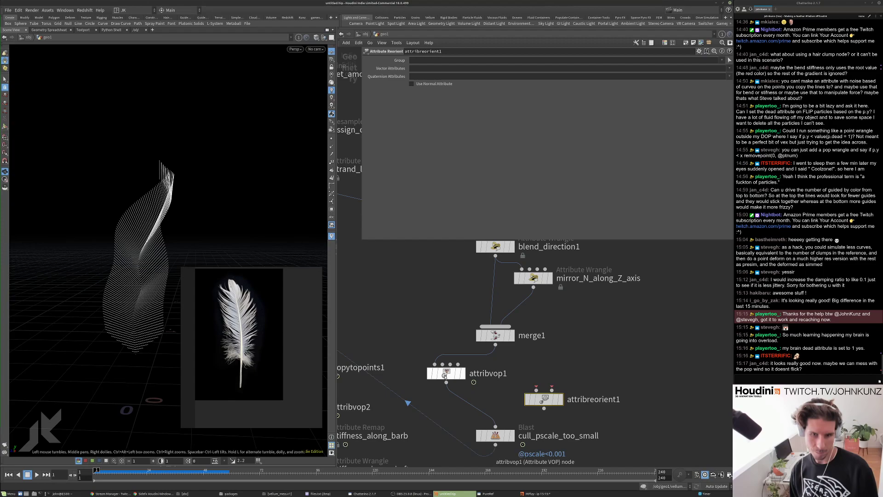
{"action": "left_click_drag", "start_coordinate": [444, 376], "coordinate": [446, 378]}
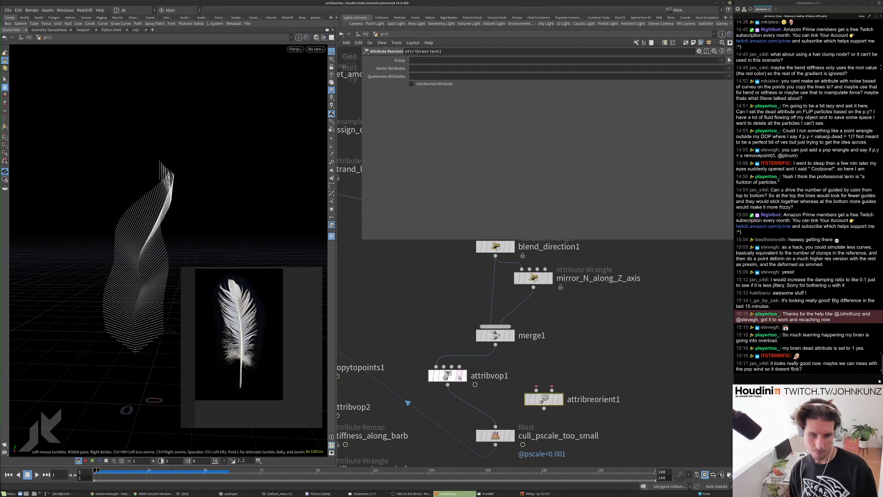
Wire attribvop1 and merge1 into attribreorient1 and display the results.
{"action": "left_click_drag", "start_coordinate": [536, 389], "coordinate": [448, 385]}
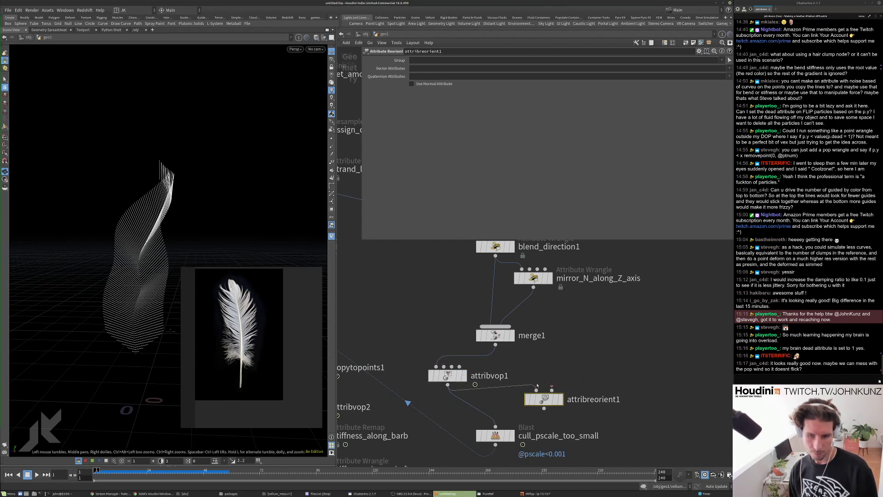
{"action": "left_click_drag", "start_coordinate": [496, 345], "coordinate": [563, 387]}
{"action": "left_click", "coordinate": [559, 399]}
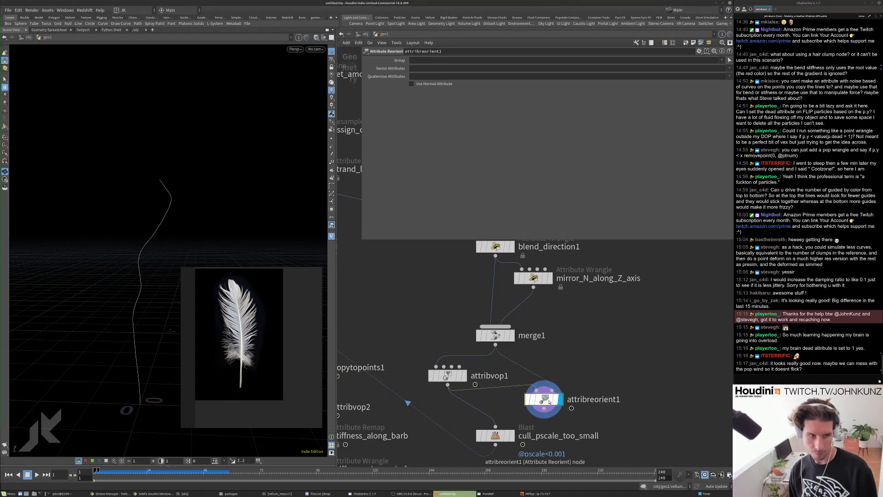
{"action": "key", "text": "h"}
{"action": "scroll", "coordinate": [576, 300], "scroll_direction": "up", "scroll_amount": 3}
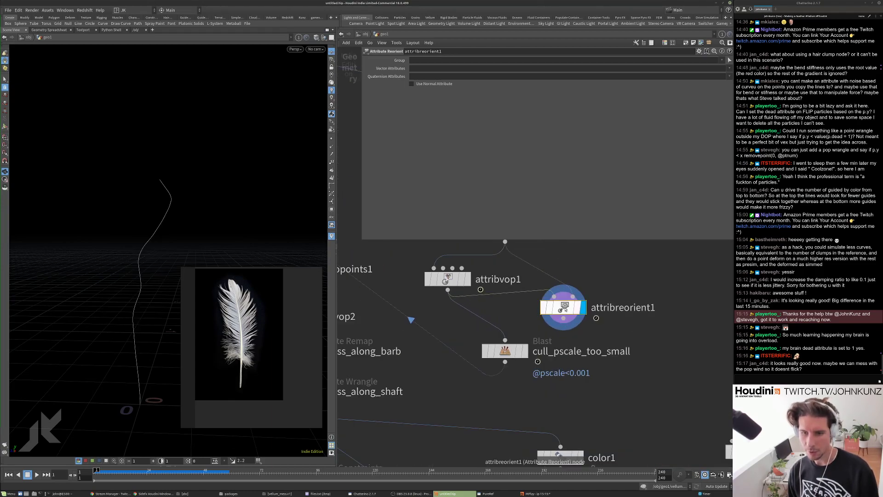
{"action": "scroll", "coordinate": [585, 315], "scroll_direction": "down", "scroll_amount": 5}
{"action": "scroll", "coordinate": [492, 290], "scroll_direction": "up", "scroll_amount": 4}
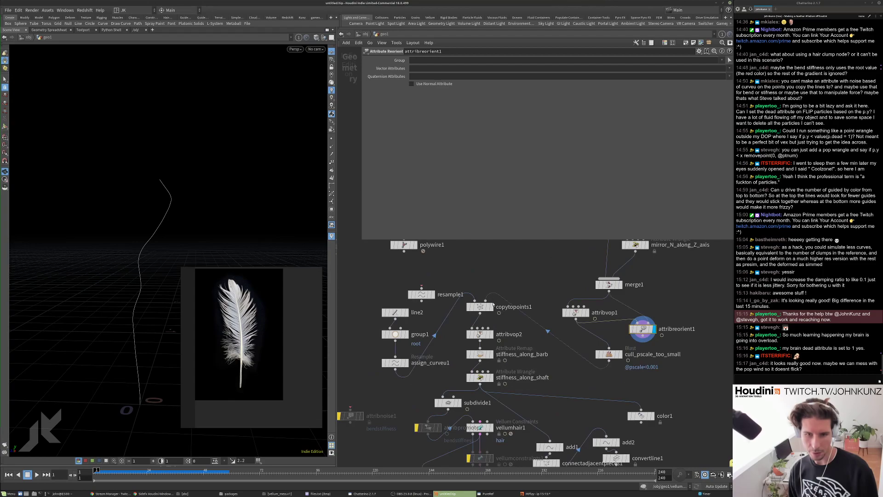
{"action": "left_click", "coordinate": [490, 306]}
Set attribreorient1's Vector Attributes to N.
{"action": "left_click", "coordinate": [642, 328]}
{"action": "left_click", "coordinate": [435, 67]}
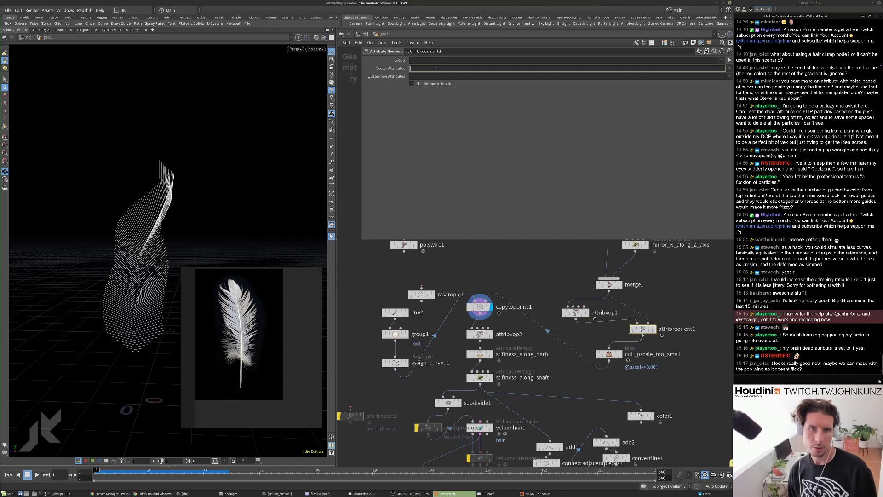
{"action": "key", "text": "Return"}
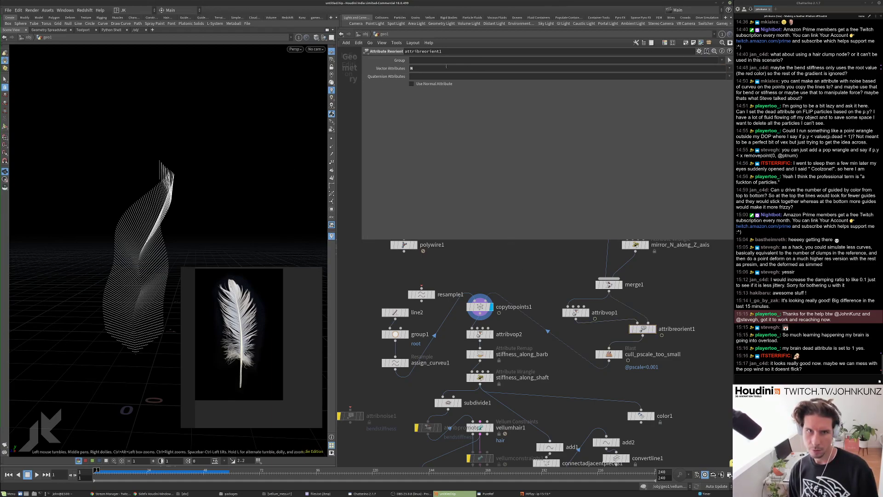
{"action": "scroll", "coordinate": [618, 322], "scroll_direction": "up", "scroll_amount": 5}
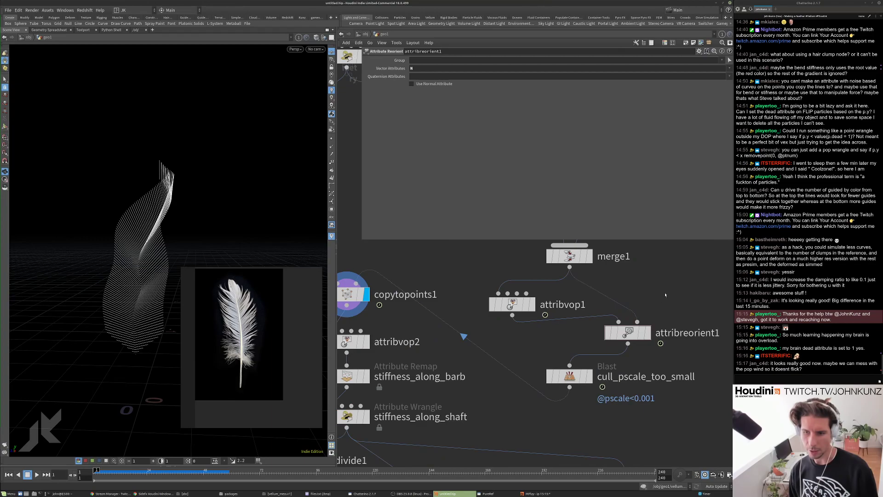
{"action": "scroll", "coordinate": [493, 298], "scroll_direction": "down", "scroll_amount": 3}
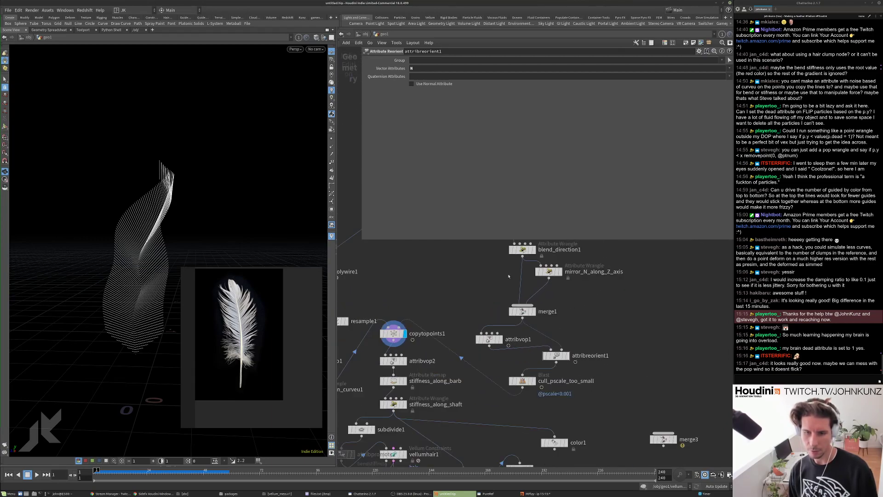
{"action": "scroll", "coordinate": [534, 313], "scroll_direction": "up", "scroll_amount": 2}
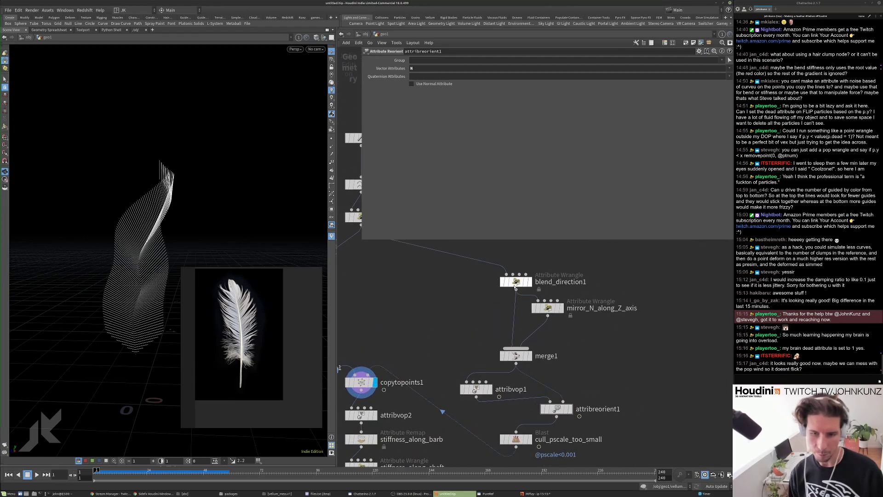
Change v@N to v@up in blend_direction1 and mirror_N_along_Z_axis.
{"action": "left_click", "coordinate": [515, 281]}
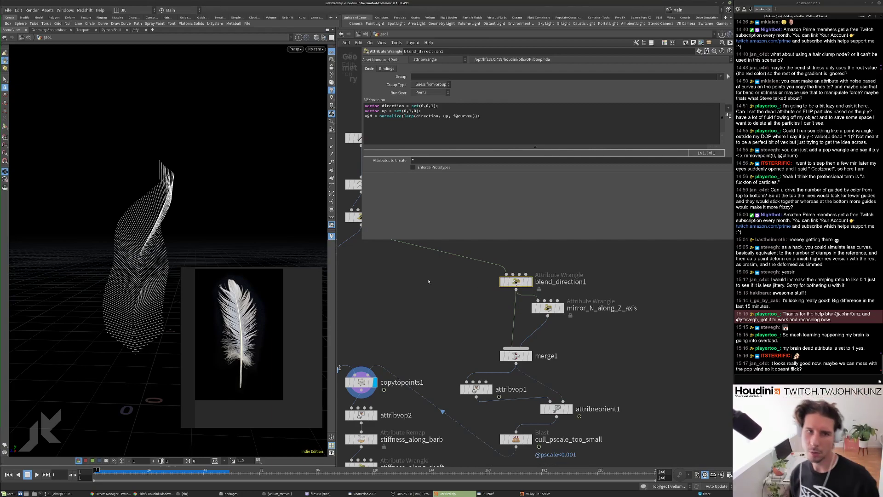
{"action": "left_click", "coordinate": [371, 117]}
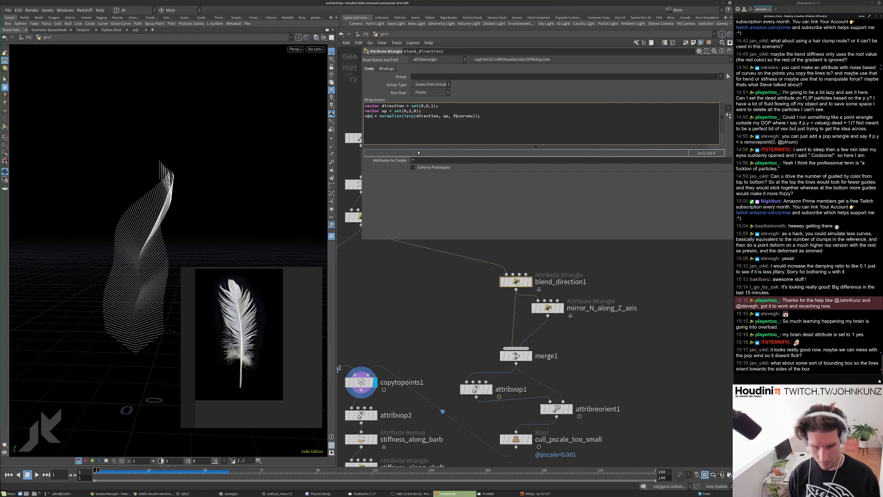
{"action": "type", "text": "up"}
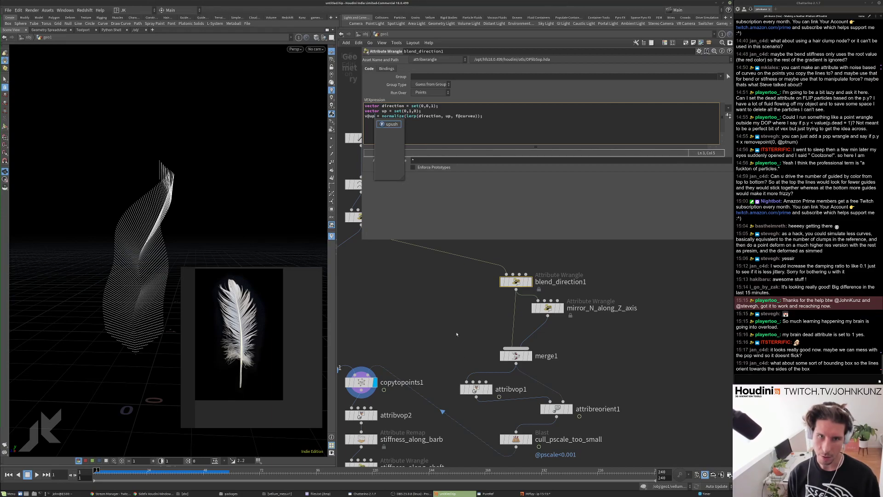
{"action": "left_click", "coordinate": [547, 307]}
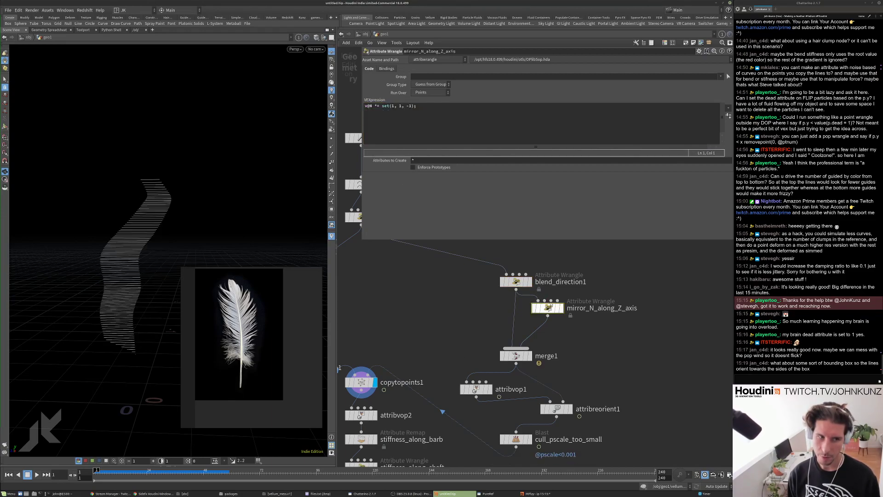
{"action": "double_click", "coordinate": [371, 106]}
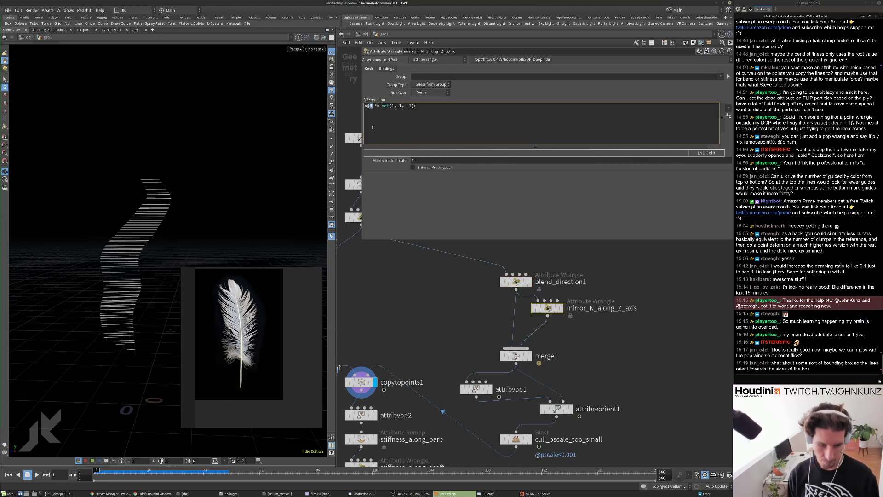
{"action": "type", "text": "up"}
Set attribreorient1 to reorient up with Use Normal Attribute enabled.
{"action": "middle_click_drag", "start_coordinate": [483, 388], "coordinate": [477, 361]}
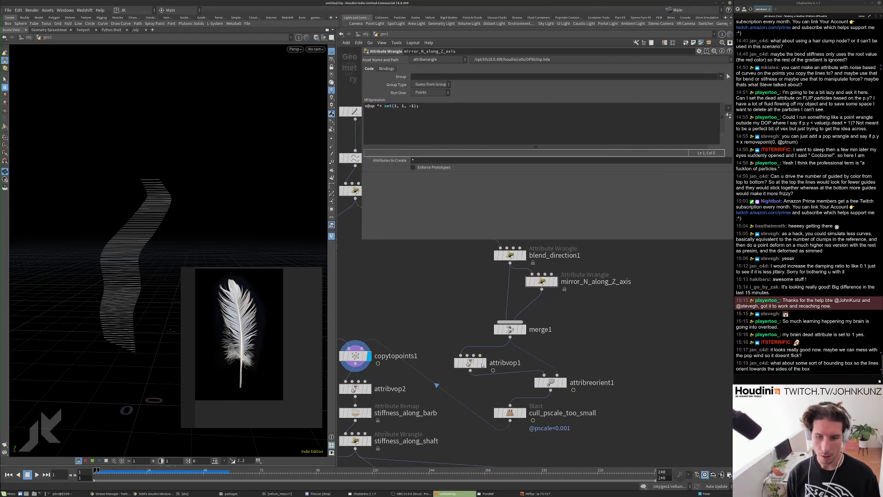
{"action": "left_click", "coordinate": [552, 382]}
{"action": "left_click", "coordinate": [413, 69]}
{"action": "type", "text": "up"}
{"action": "key", "text": "Return"}
{"action": "left_click", "coordinate": [416, 84]}
{"action": "middle_click_drag", "start_coordinate": [427, 273], "coordinate": [433, 313]}
Splice an Orient Along Curve node above blend_direction1, with its up output turned off.
{"action": "key", "text": "Tab"}
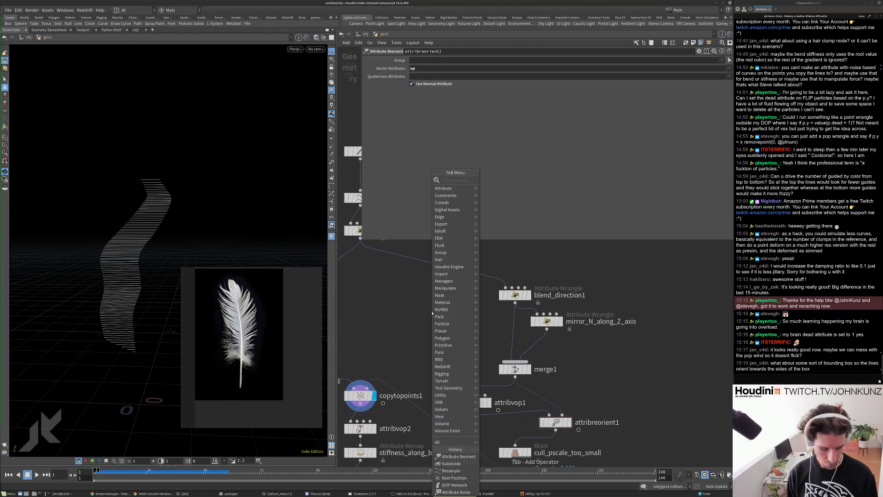
{"action": "type", "text": "orient"}
{"action": "key", "text": "Return"}
{"action": "left_click", "coordinate": [433, 309]}
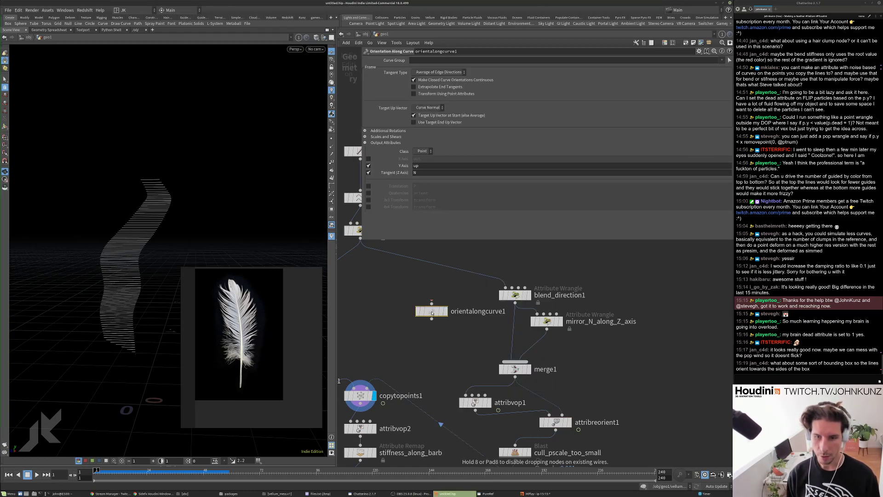
{"action": "left_click_drag", "start_coordinate": [432, 310], "coordinate": [515, 266]}
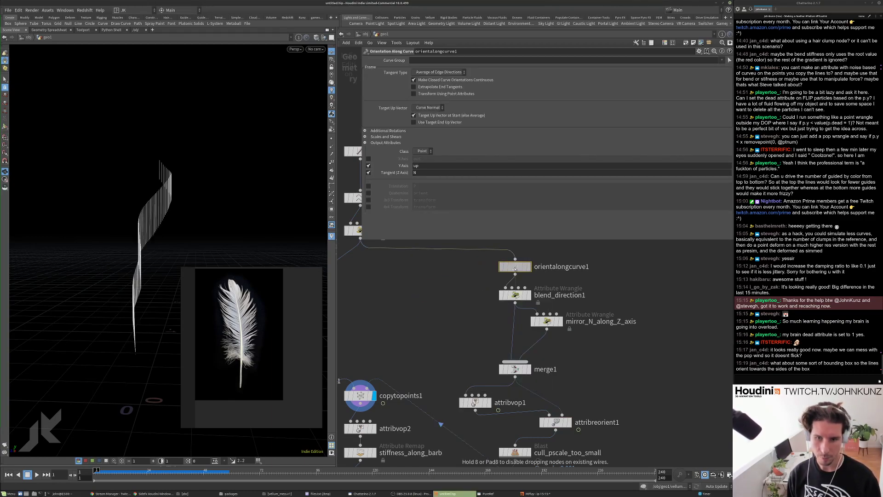
{"action": "left_click", "coordinate": [369, 165]}
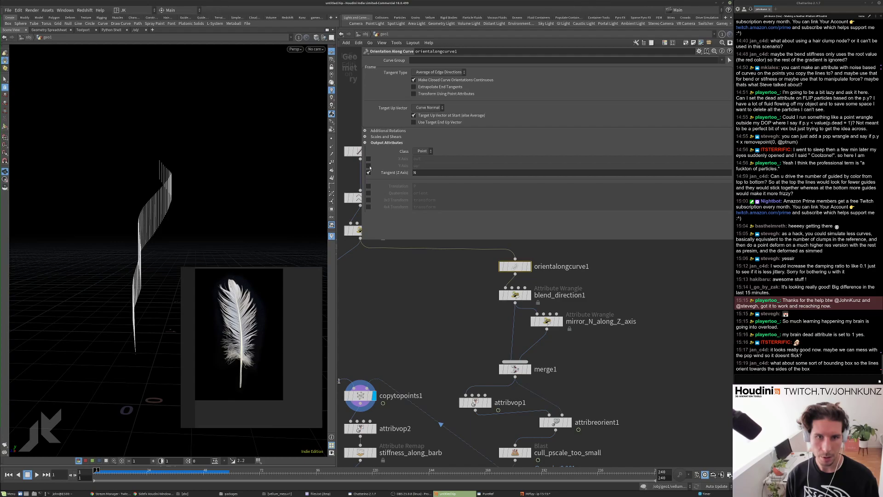
{"action": "middle_click_drag", "start_coordinate": [430, 291], "coordinate": [401, 210]}
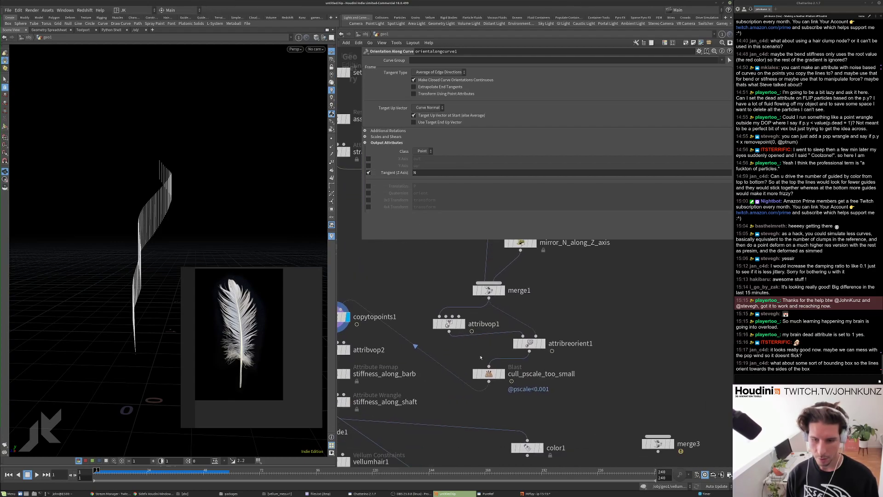
Insert an Attribute Swap node, attribswap2, after attribreorient1.
{"action": "key", "text": "Tab"}
{"action": "type", "text": "re"}
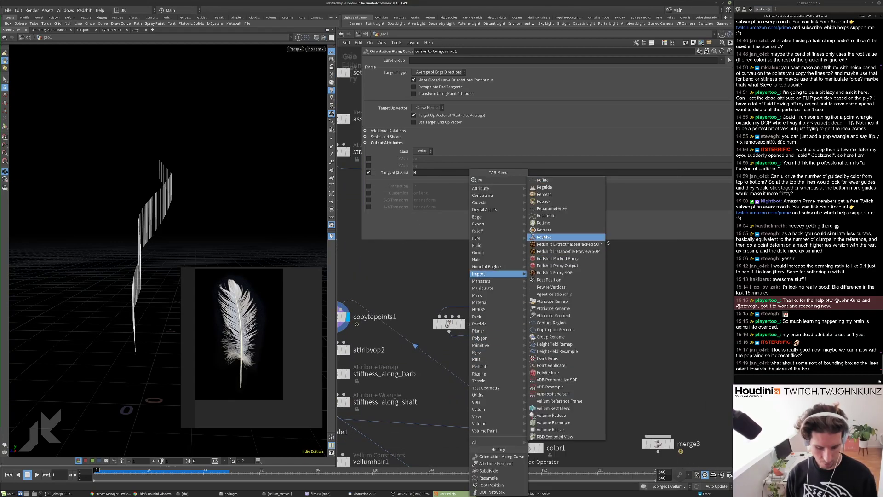
{"action": "key", "text": "Escape"}
{"action": "middle_click_drag", "start_coordinate": [602, 293], "coordinate": [598, 321]}
{"action": "key", "text": "Tab"}
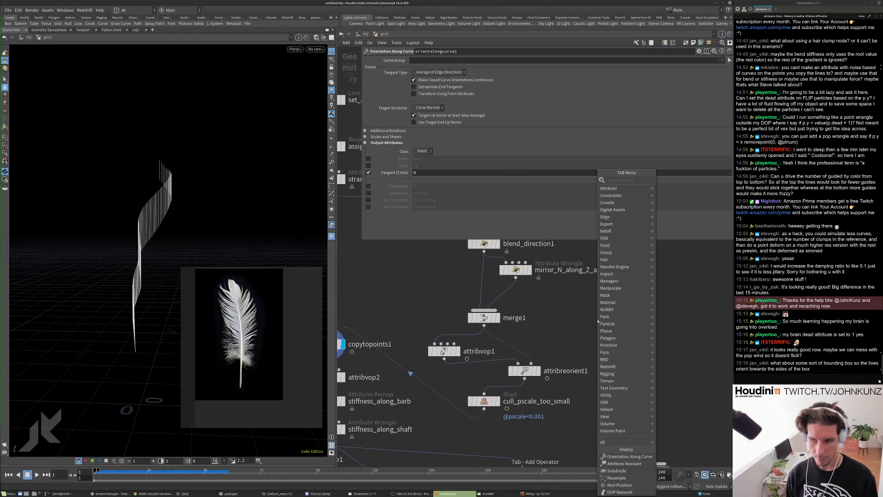
{"action": "type", "text": "sw"}
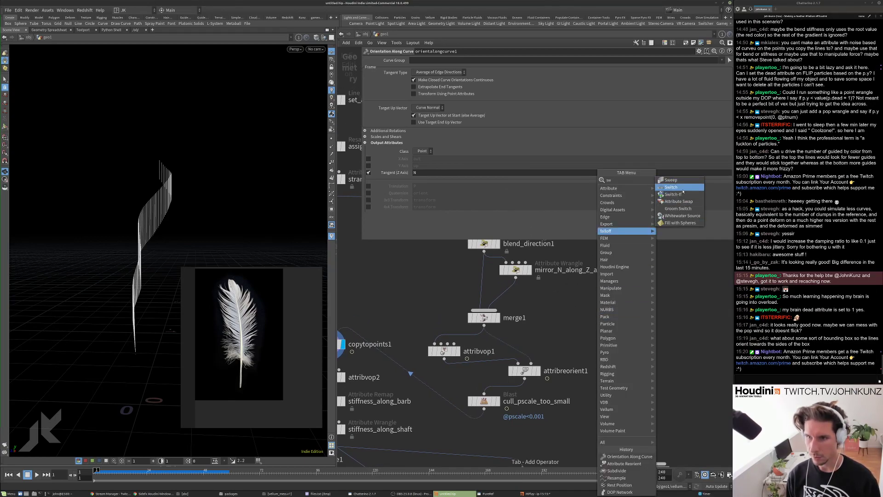
{"action": "left_click", "coordinate": [678, 201]}
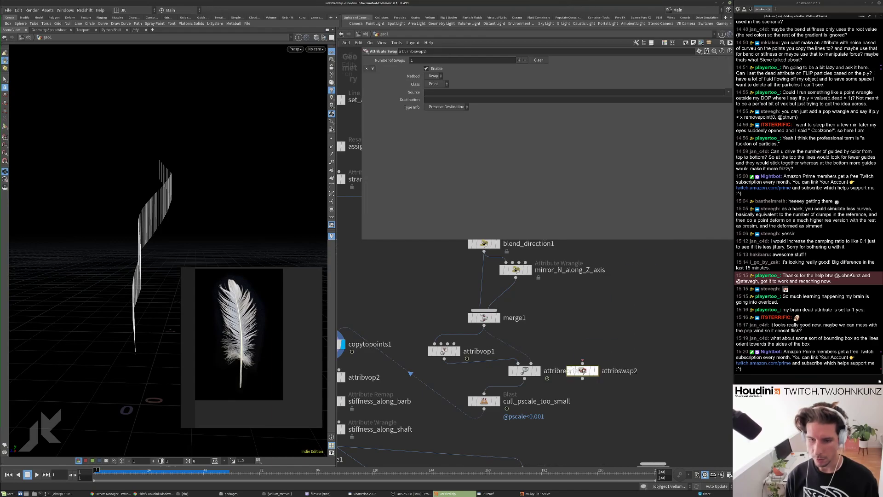
{"action": "left_click", "coordinate": [523, 390]}
Set attribswap2 to swap source N into destination up.
{"action": "left_click", "coordinate": [430, 92]}
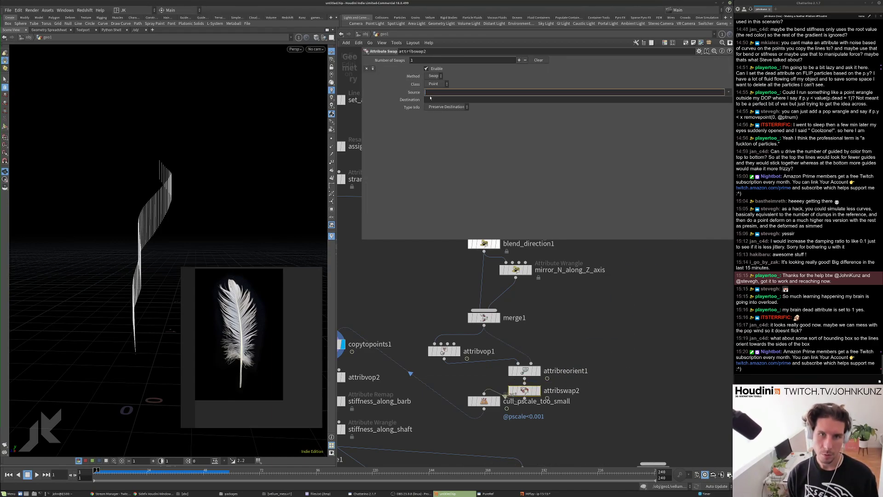
{"action": "left_click", "coordinate": [431, 99]}
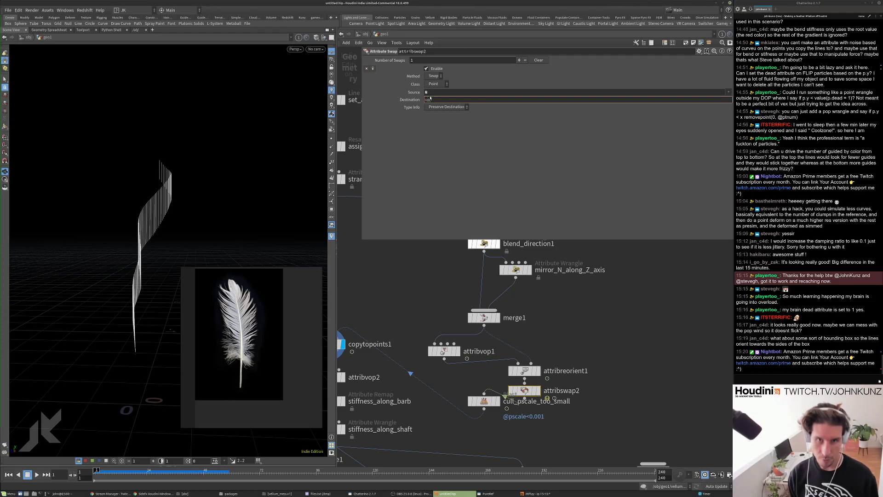
{"action": "key", "text": "Return"}
{"action": "left_click_drag", "start_coordinate": [244, 172], "coordinate": [198, 138]}
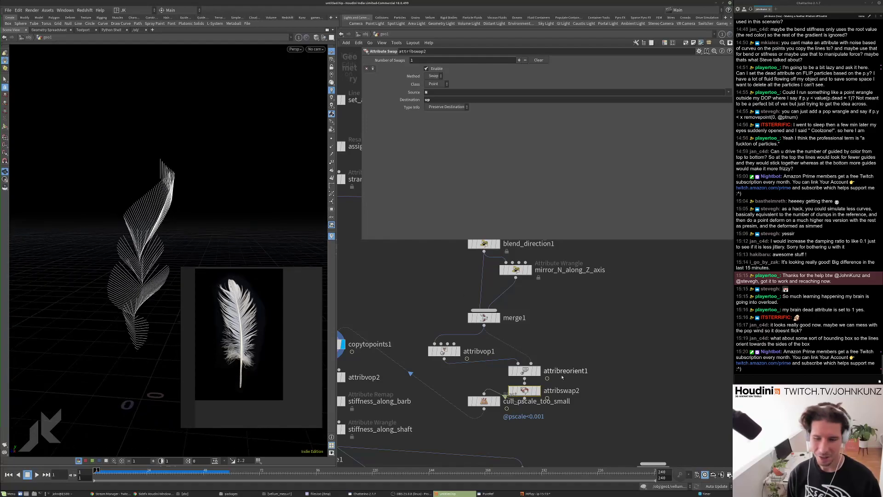
Move attribswap2 to the right and start a node search for Attribute Rename.
{"action": "left_click_drag", "start_coordinate": [524, 390], "coordinate": [605, 383]}
{"action": "key", "text": "Tab"}
{"action": "type", "text": "re"}
{"action": "key", "text": "BackSpace"}
{"action": "key", "text": "BackSpace"}
{"action": "key", "text": "Escape"}
{"action": "key", "text": "Tab"}
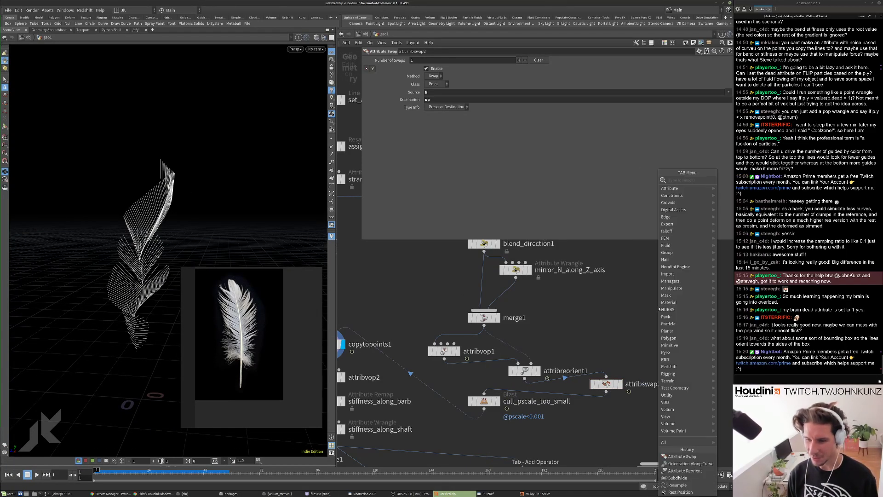
Add an Attribute Rename node below cull_pscale_too_small that deletes the 'up' attribute.
{"action": "type", "text": "ren"}
{"action": "key", "text": "Return"}
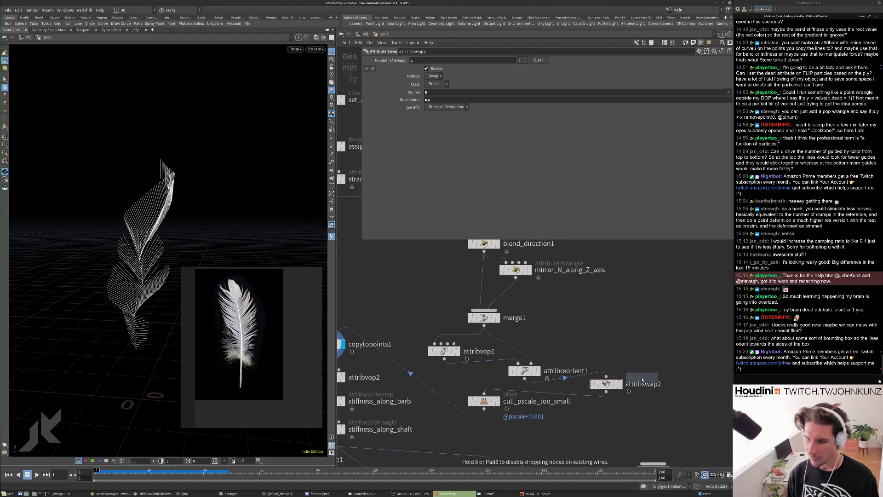
{"action": "left_click", "coordinate": [620, 422]}
{"action": "left_click_drag", "start_coordinate": [621, 422], "coordinate": [606, 408]}
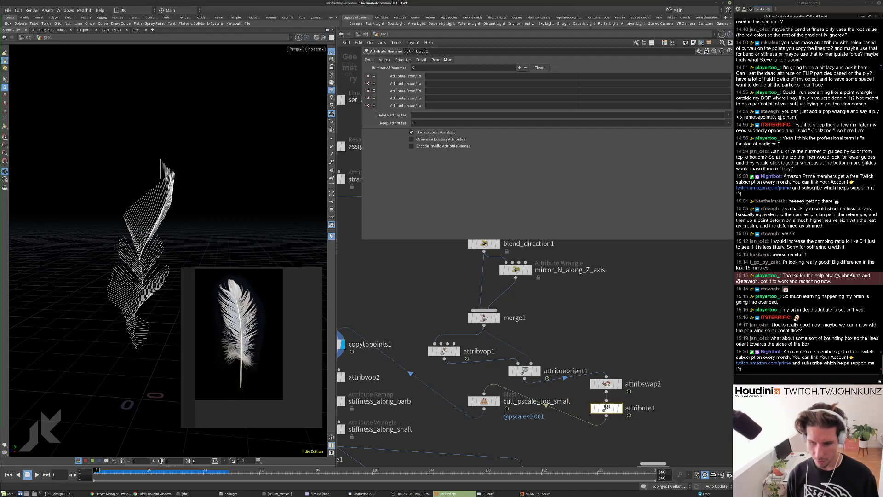
{"action": "left_click", "coordinate": [438, 114]}
{"action": "left_click", "coordinate": [458, 75]}
{"action": "left_click", "coordinate": [435, 114]}
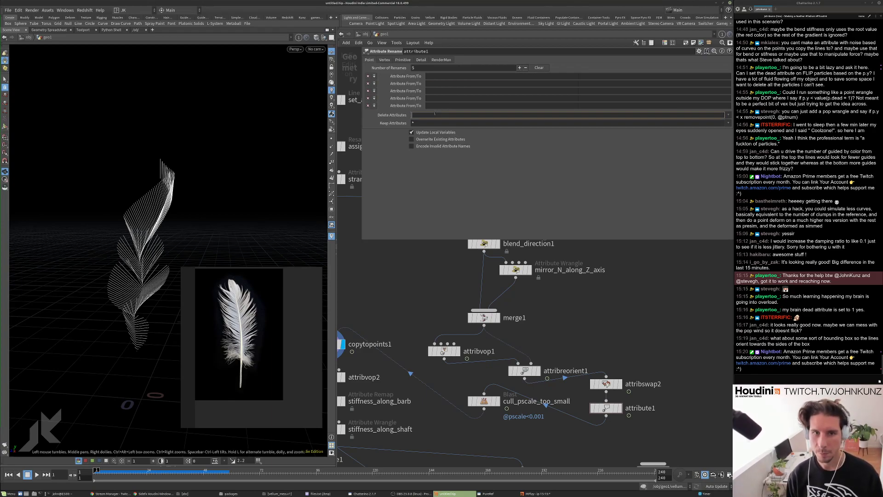
{"action": "type", "text": "up"}
{"action": "key", "text": "Return"}
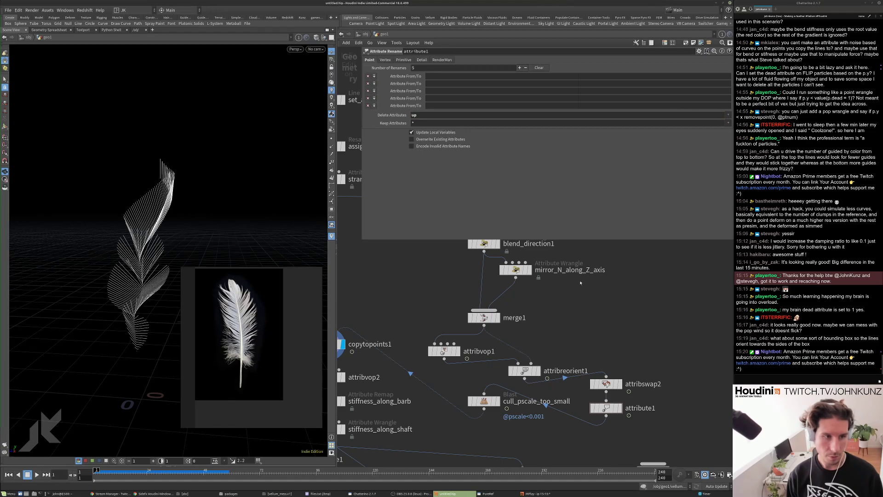
Test-play the feather simulation twice from a side view, watching attribreorient1's result.
{"action": "mouse_move", "coordinate": [184, 210]}
{"action": "left_mouse_down"}
{"action": "mouse_move", "coordinate": [98, 210]}
{"action": "mouse_move", "coordinate": [172, 215]}
{"action": "left_mouse_up"}
{"action": "left_click", "coordinate": [524, 371]}
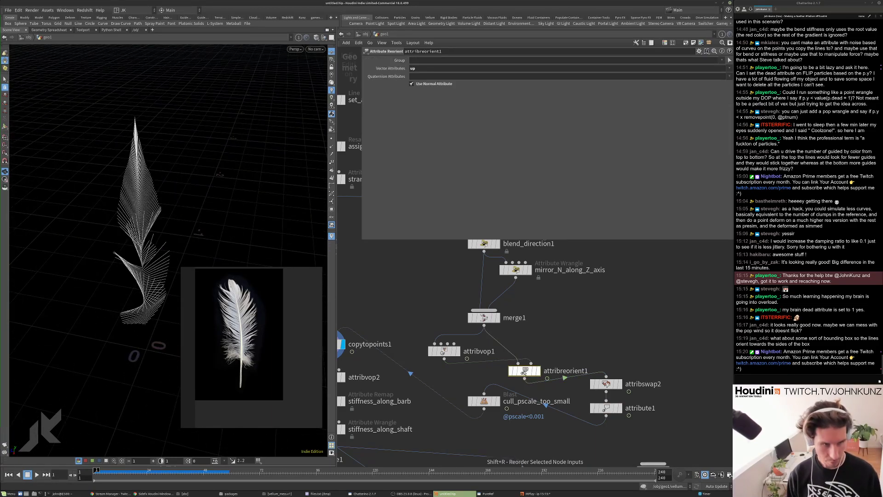
{"action": "left_click_drag", "start_coordinate": [193, 198], "coordinate": [230, 188]}
{"action": "key", "text": "Up"}
{"action": "key", "text": "ctrl+Up"}
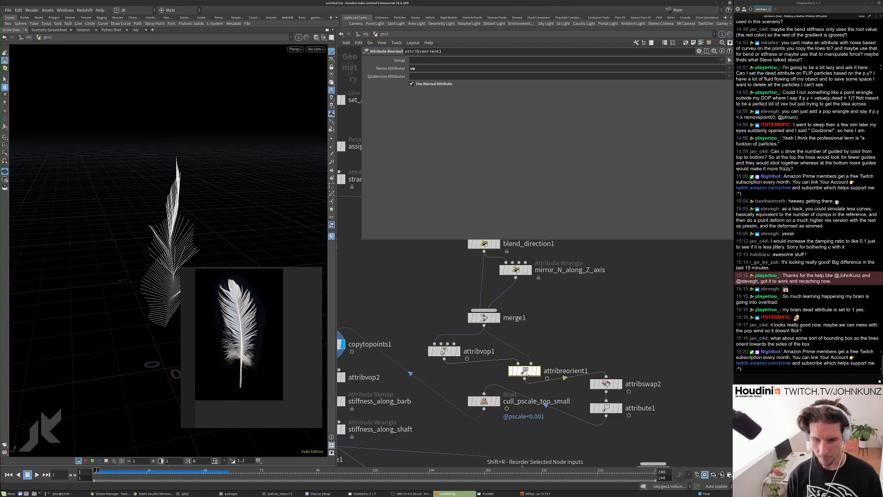
{"action": "key", "text": "Up"}
{"action": "left_click_drag", "start_coordinate": [215, 189], "coordinate": [65, 189]}
{"action": "left_click_drag", "start_coordinate": [162, 198], "coordinate": [116, 214]}
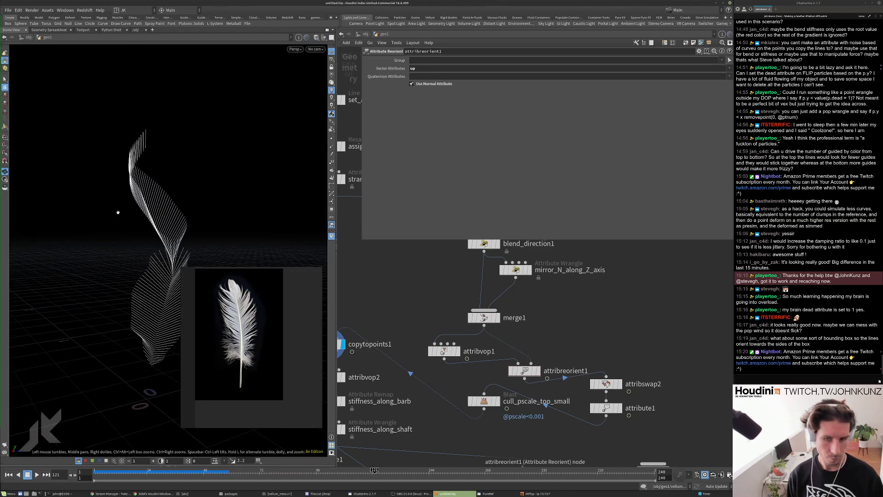
{"action": "key", "text": "ctrl+Up"}
Delete attribreorient1, attribswap2, attribute1 and orientalongcurve1 from the network.
{"action": "key", "text": "h"}
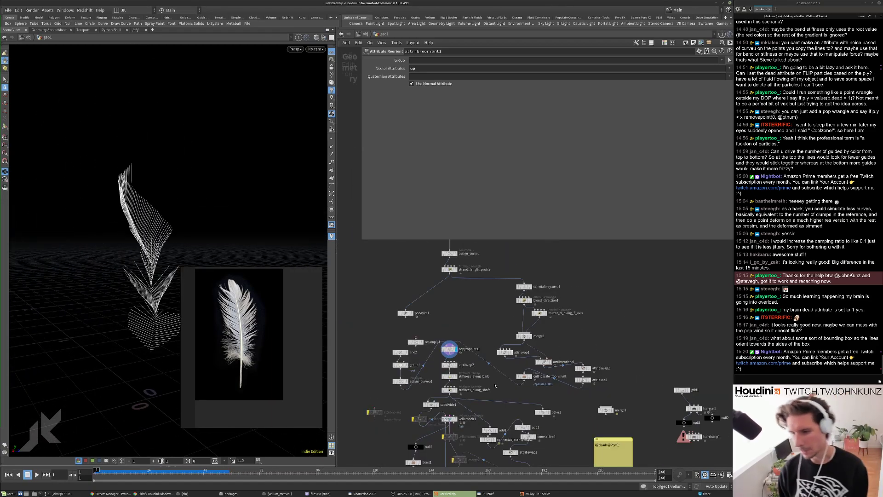
{"action": "scroll", "coordinate": [495, 373], "scroll_direction": "up", "scroll_amount": 3}
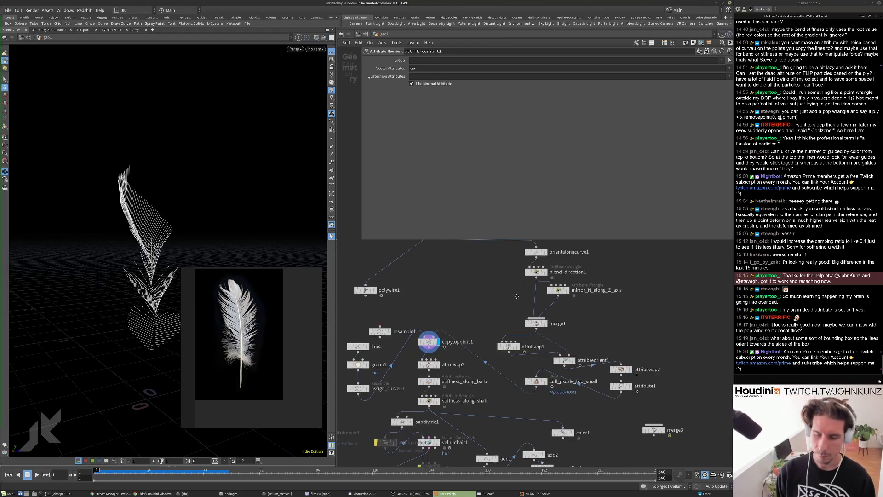
{"action": "middle_click_drag", "start_coordinate": [516, 298], "coordinate": [511, 319]}
{"action": "middle_click_drag", "start_coordinate": [498, 371], "coordinate": [493, 334]}
{"action": "left_click_drag", "start_coordinate": [634, 390], "coordinate": [542, 333]}
{"action": "key", "text": "Delete"}
{"action": "middle_click_drag", "start_coordinate": [524, 238], "coordinate": [531, 285]}
{"action": "scroll", "coordinate": [531, 285], "scroll_direction": "up", "scroll_amount": 2}
{"action": "left_click", "coordinate": [531, 284]}
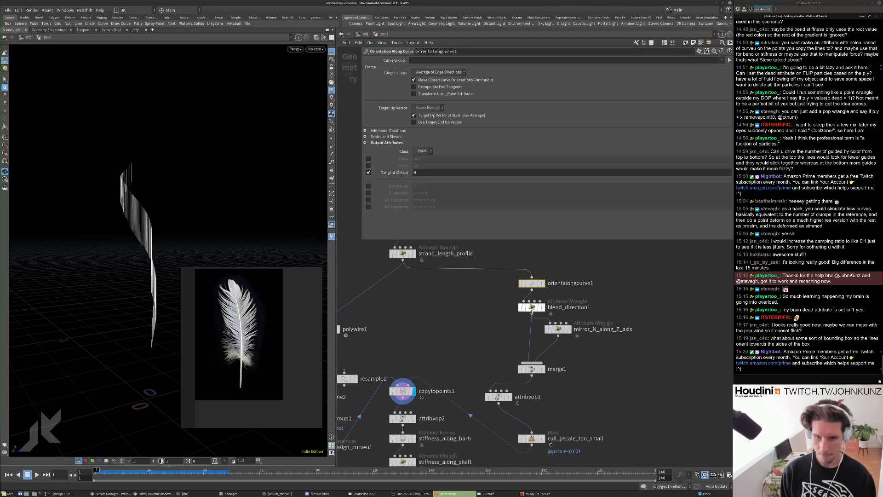
{"action": "key", "text": "Delete"}
Replace the up attribute with N in the blend_direction1 and mirror_N_along_Z_axis VEX code.
{"action": "double_click", "coordinate": [372, 116]}
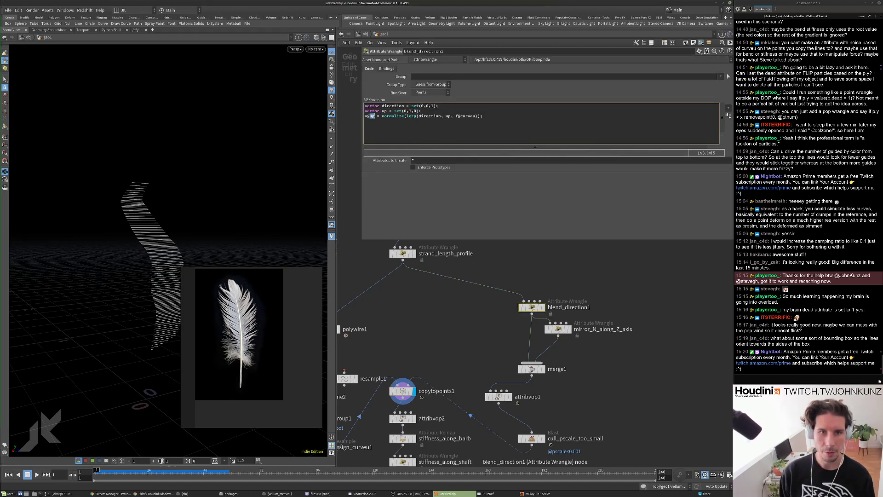
{"action": "left_click", "coordinate": [558, 329]}
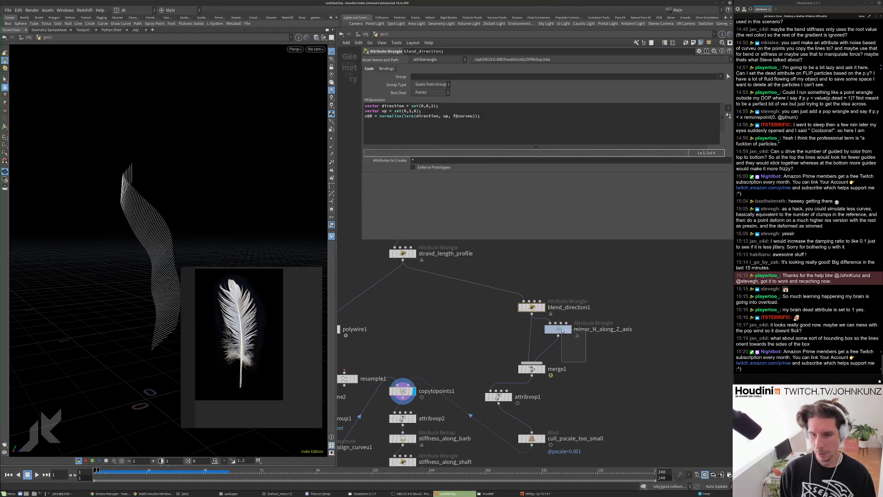
{"action": "left_click", "coordinate": [370, 107]}
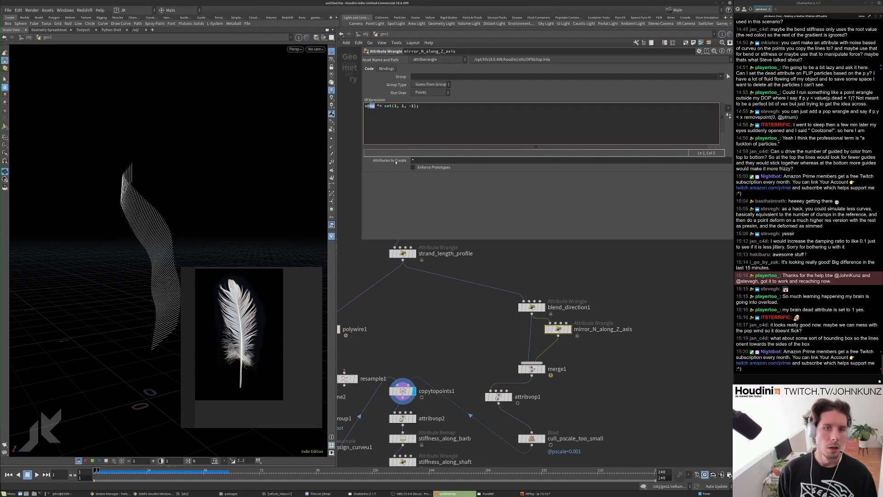
{"action": "type", "text": "N"}
{"action": "left_click_drag", "start_coordinate": [244, 244], "coordinate": [166, 193]}
{"action": "scroll", "coordinate": [468, 404], "scroll_direction": "up", "scroll_amount": 3}
{"action": "scroll", "coordinate": [464, 318], "scroll_direction": "down", "scroll_amount": 3}
Move attribvop1 aside and wire merge1 directly into cull_pscale_too_small.
{"action": "left_click_drag", "start_coordinate": [539, 374], "coordinate": [619, 380]}
{"action": "middle_click_drag", "start_coordinate": [596, 352], "coordinate": [557, 377]}
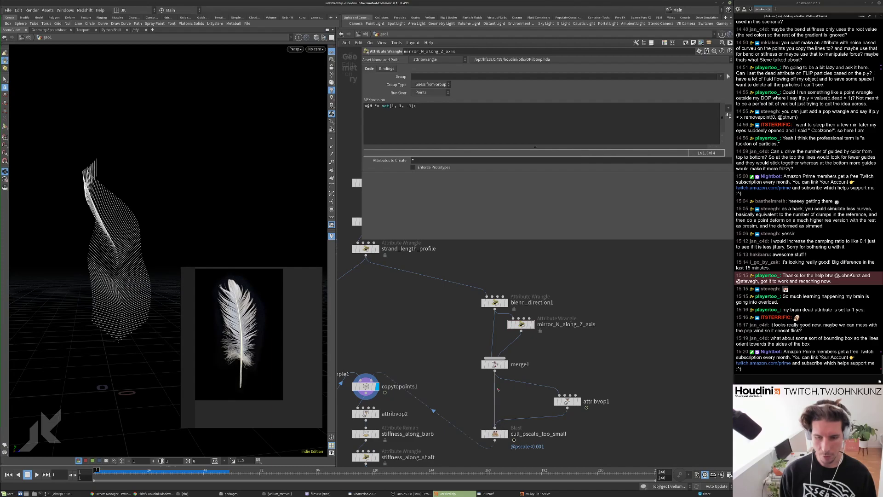
{"action": "left_click_drag", "start_coordinate": [494, 427], "coordinate": [495, 382]}
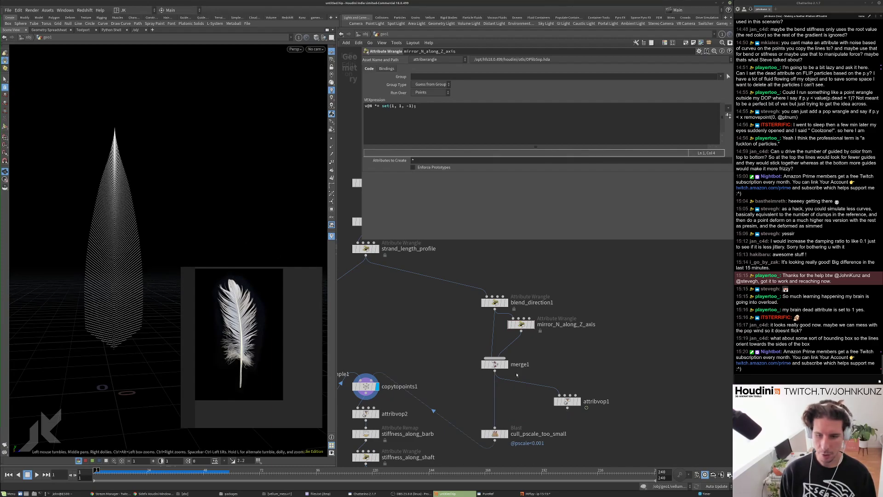
{"action": "scroll", "coordinate": [517, 375], "scroll_direction": "up", "scroll_amount": 3}
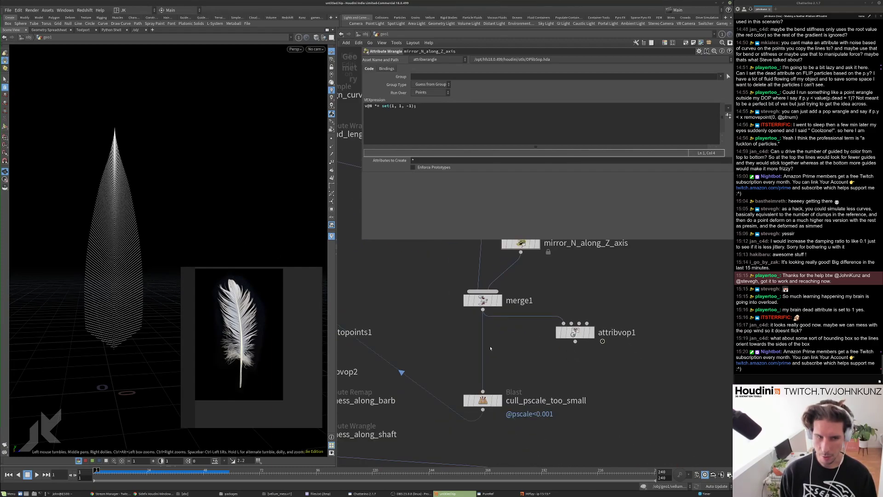
{"action": "left_click_drag", "start_coordinate": [128, 201], "coordinate": [128, 191]}
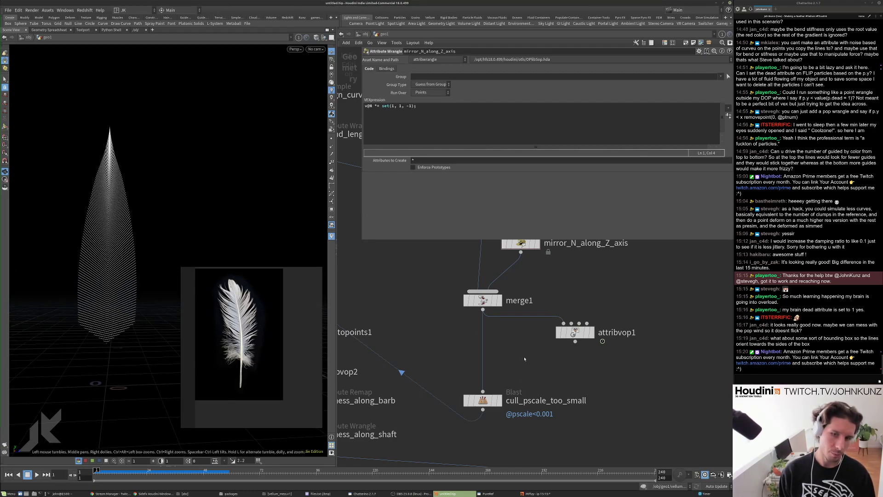
{"action": "scroll", "coordinate": [522, 368], "scroll_direction": "down", "scroll_amount": 4}
{"action": "scroll", "coordinate": [538, 391], "scroll_direction": "up", "scroll_amount": 2}
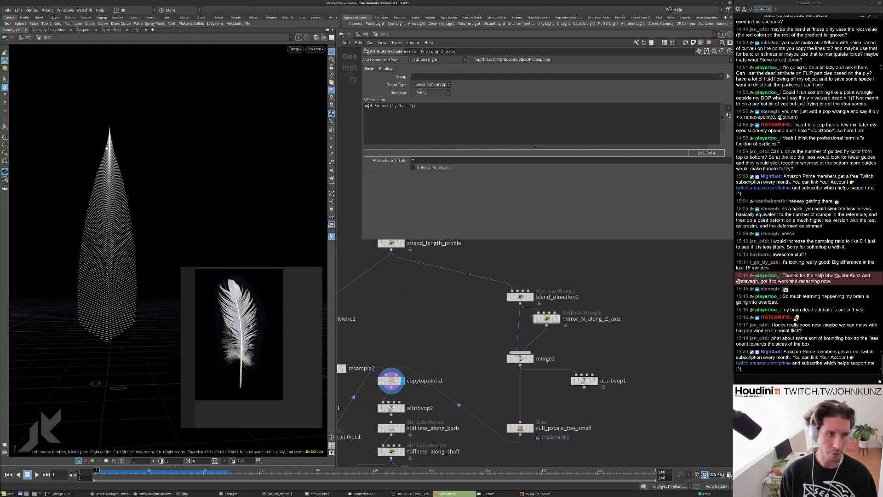
{"action": "scroll", "coordinate": [544, 360], "scroll_direction": "up", "scroll_amount": 2}
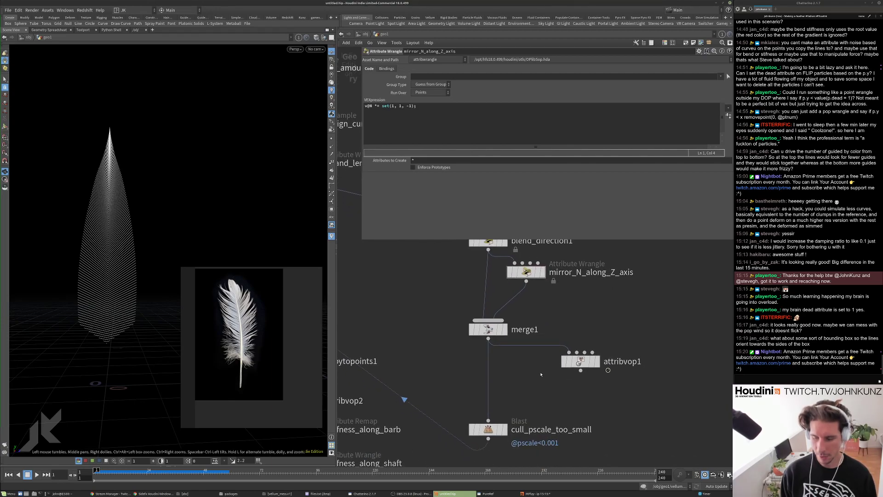
Add an Attribute Reorient node below attribvop1 fed by merge1, toggling its bypass to compare.
{"action": "key", "text": "Tab"}
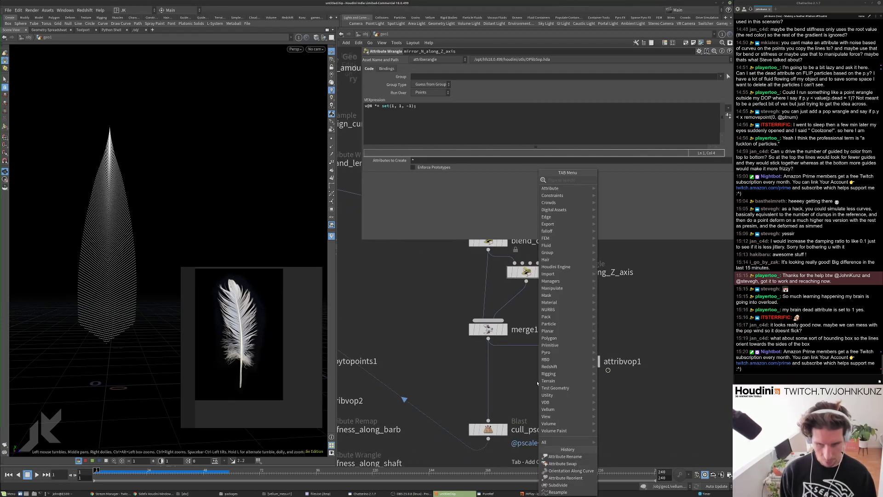
{"action": "type", "text": "re"}
{"action": "key", "text": "BackSpace"}
{"action": "key", "text": "BackSpace"}
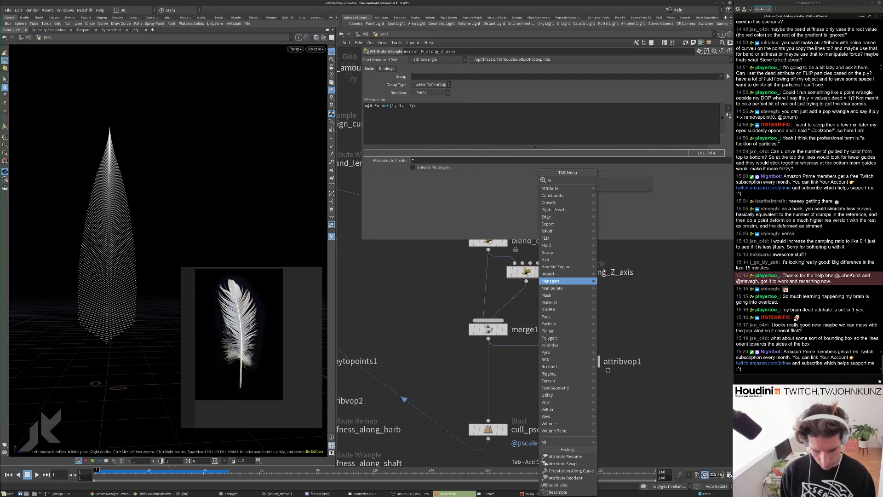
{"action": "key", "text": "Escape"}
{"action": "key", "text": "Tab"}
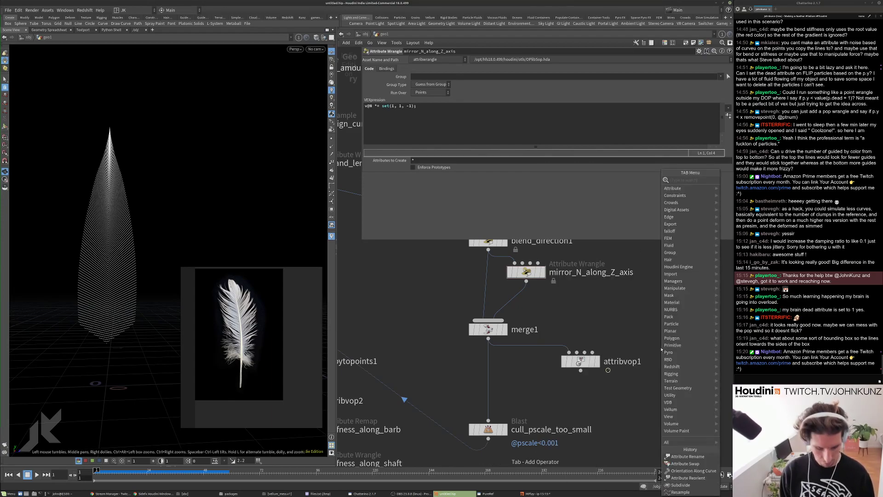
{"action": "type", "text": "reor"}
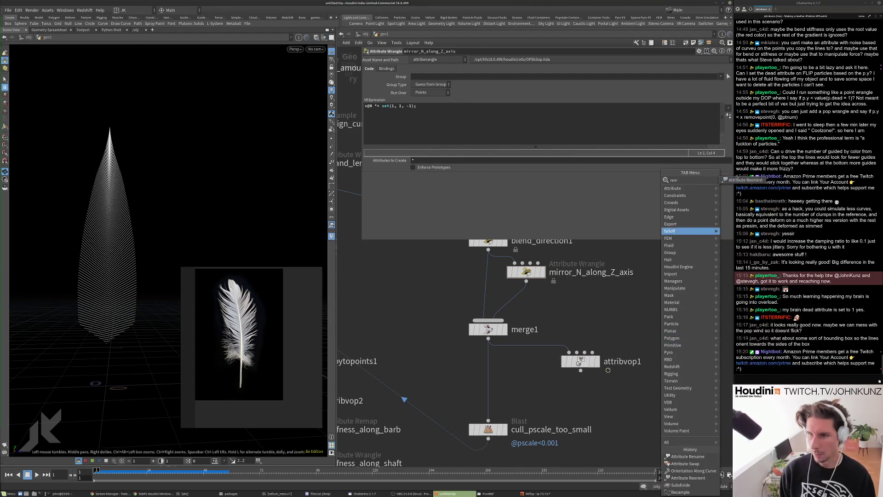
{"action": "key", "text": "Return"}
{"action": "left_click", "coordinate": [560, 399]}
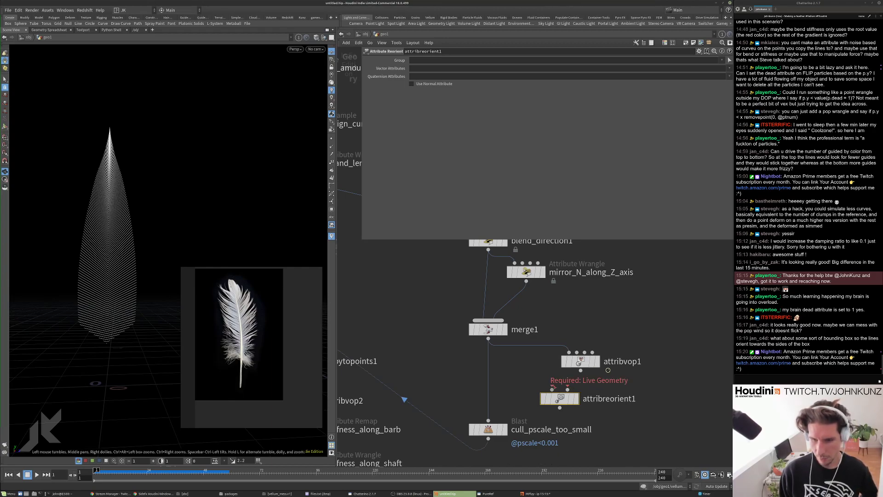
{"action": "left_click_drag", "start_coordinate": [553, 388], "coordinate": [489, 419]}
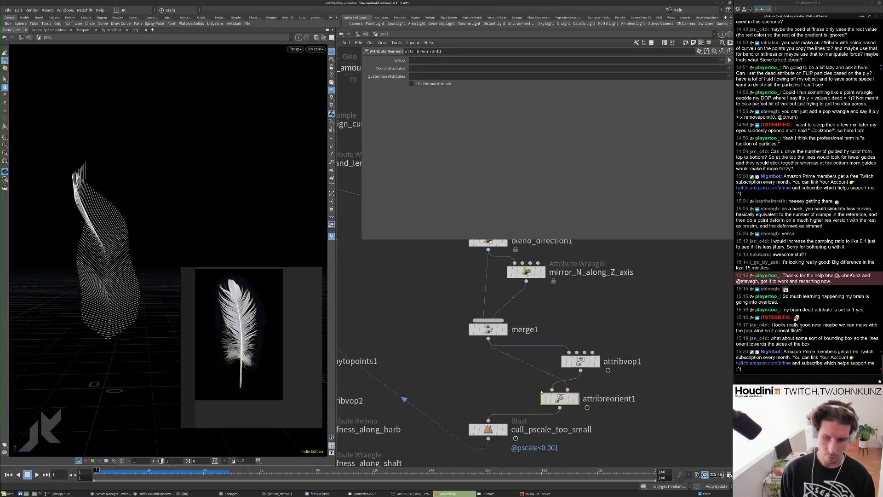
{"action": "left_click", "coordinate": [543, 399]}
{"action": "left_click", "coordinate": [543, 399]}
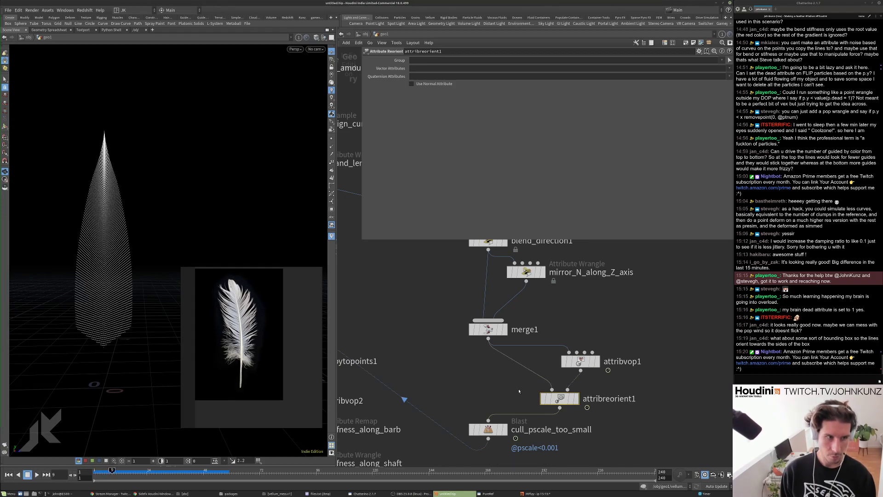
Pull attribreorient1 out of the chain and place an Attribute Interpolate node beside attribvop1.
{"action": "left_click_drag", "start_coordinate": [560, 401], "coordinate": [656, 337]}
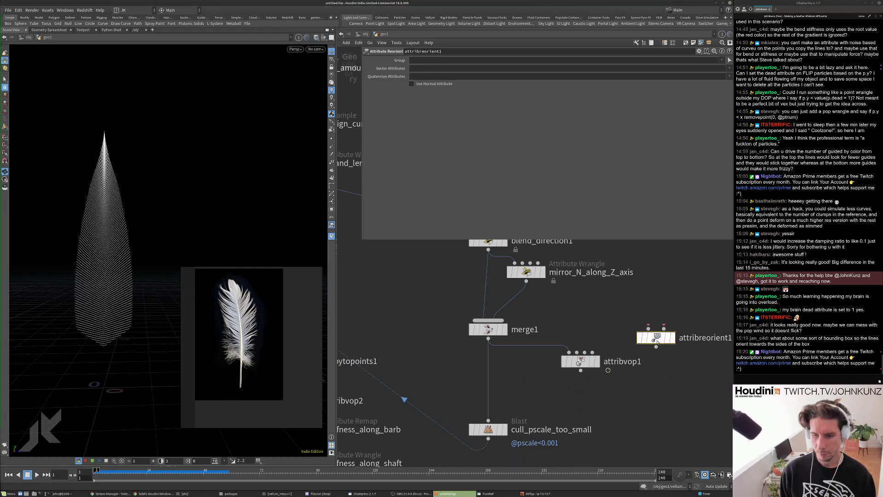
{"action": "key", "text": "Tab"}
{"action": "type", "text": "in"}
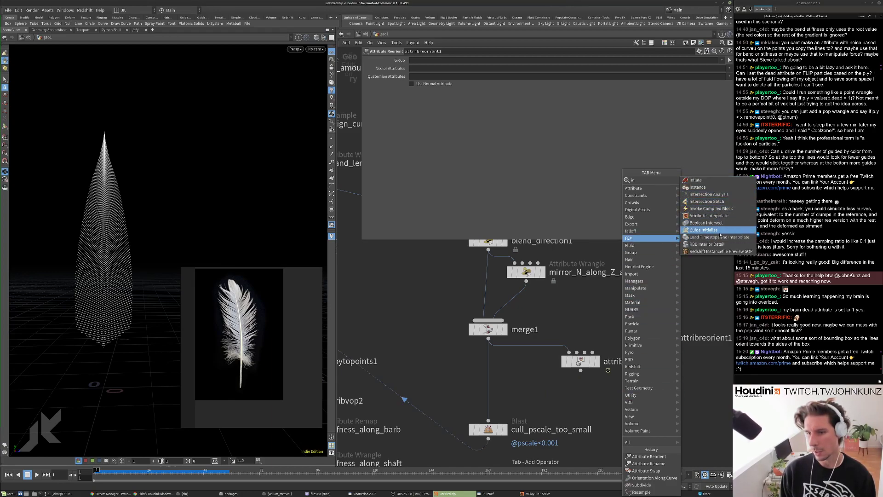
{"action": "left_click", "coordinate": [709, 215]}
{"action": "left_click_drag", "start_coordinate": [607, 405], "coordinate": [544, 392]}
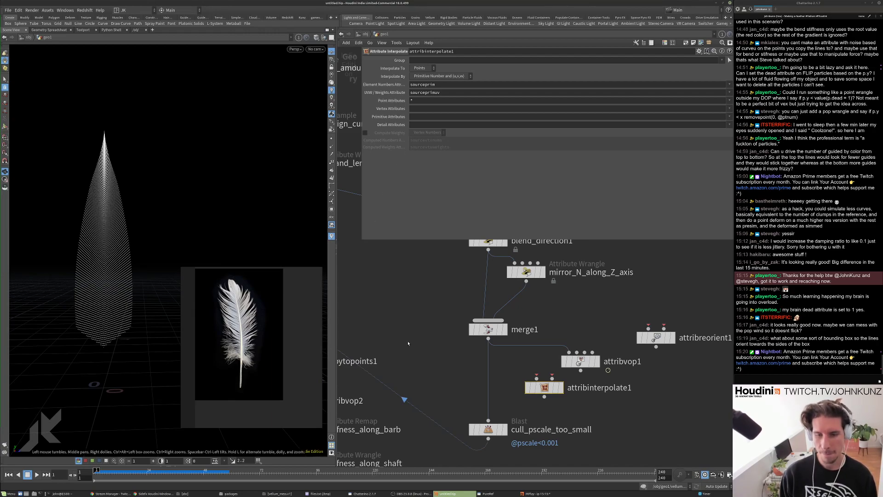
{"action": "scroll", "coordinate": [408, 343], "scroll_direction": "down", "scroll_amount": 2}
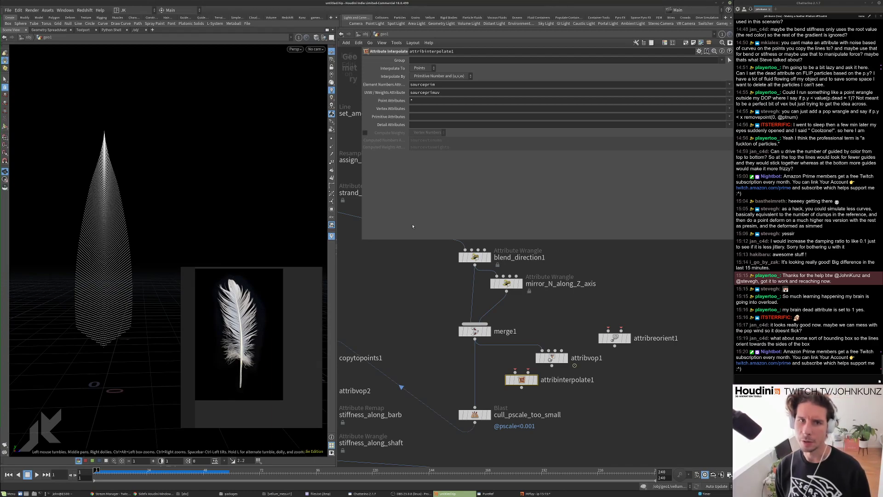
Delete attribinterpolate1 and insert a Point Deform node after merge1, using merge1 as rest lattice.
{"action": "key", "text": "Delete"}
{"action": "left_click_drag", "start_coordinate": [551, 358], "coordinate": [514, 363]}
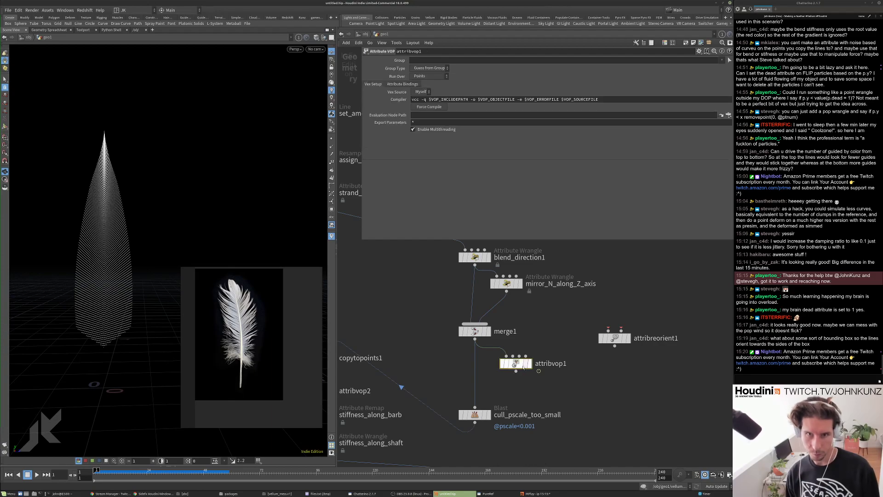
{"action": "key", "text": "Tab"}
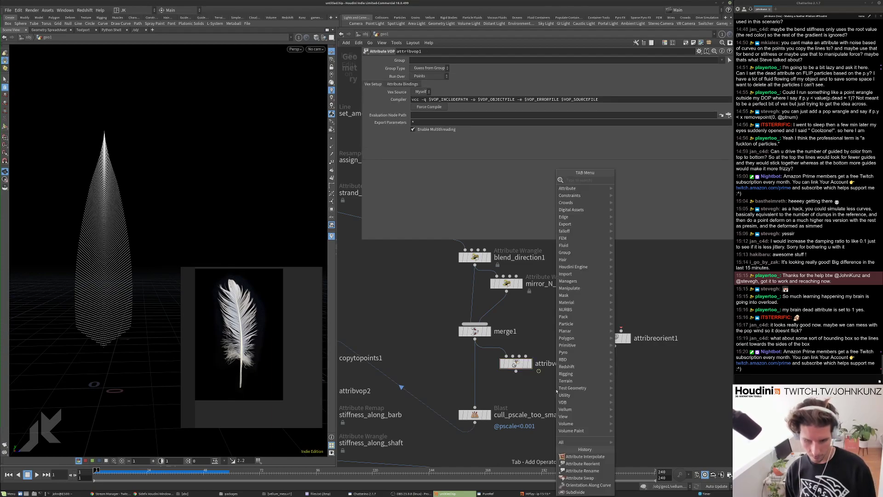
{"action": "type", "text": "defo"}
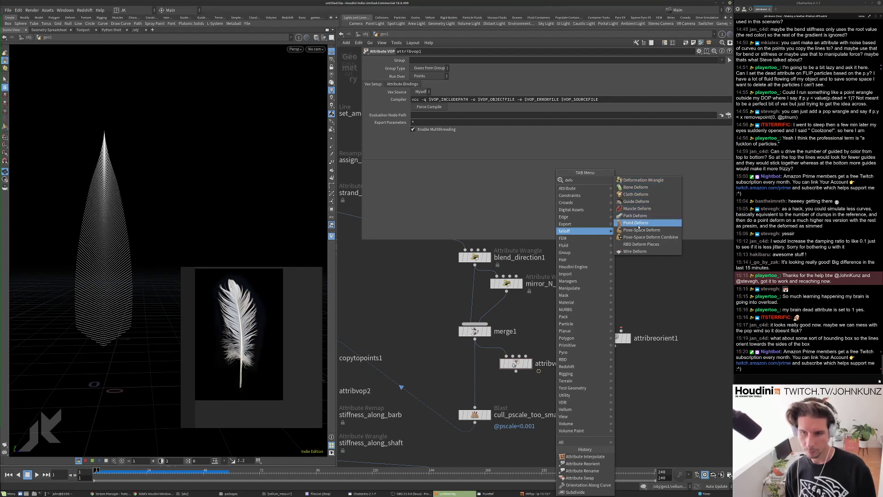
{"action": "left_click", "coordinate": [638, 223]}
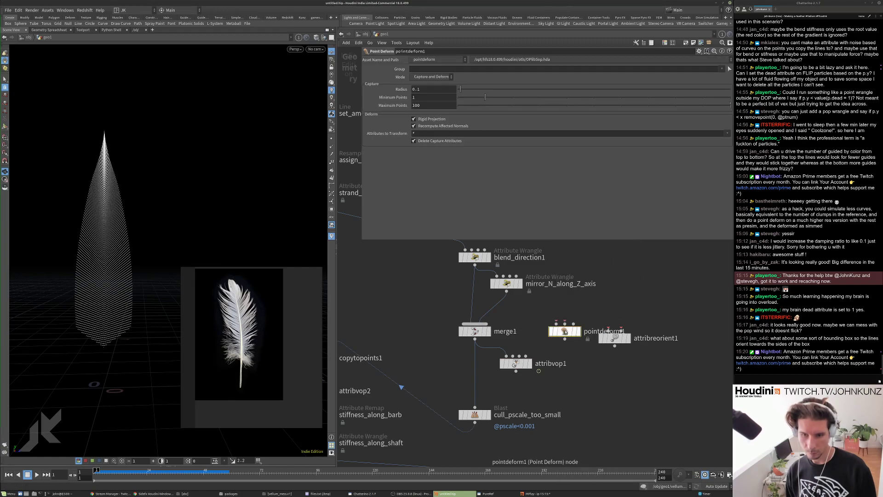
{"action": "left_click", "coordinate": [475, 391]}
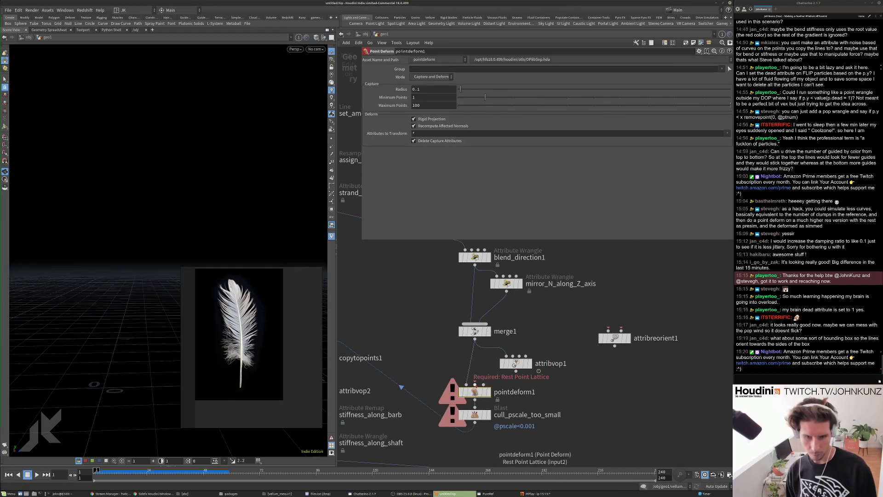
{"action": "left_click", "coordinate": [475, 339]}
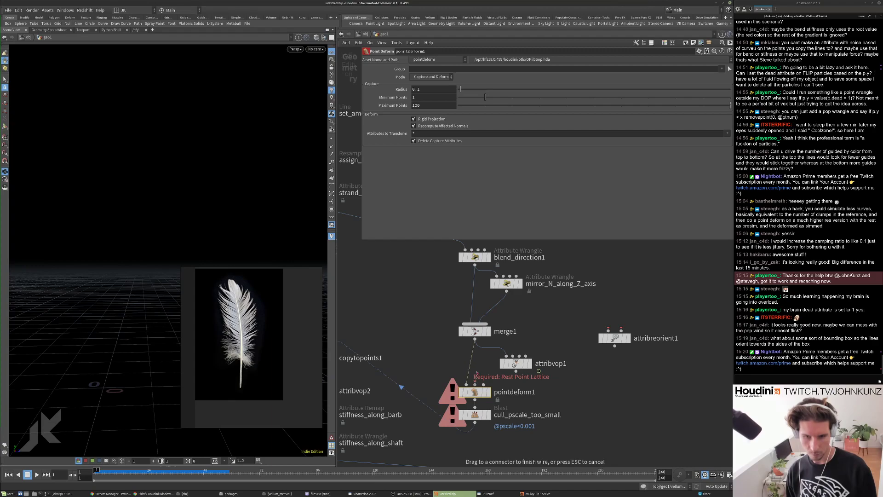
{"action": "left_click", "coordinate": [475, 384]}
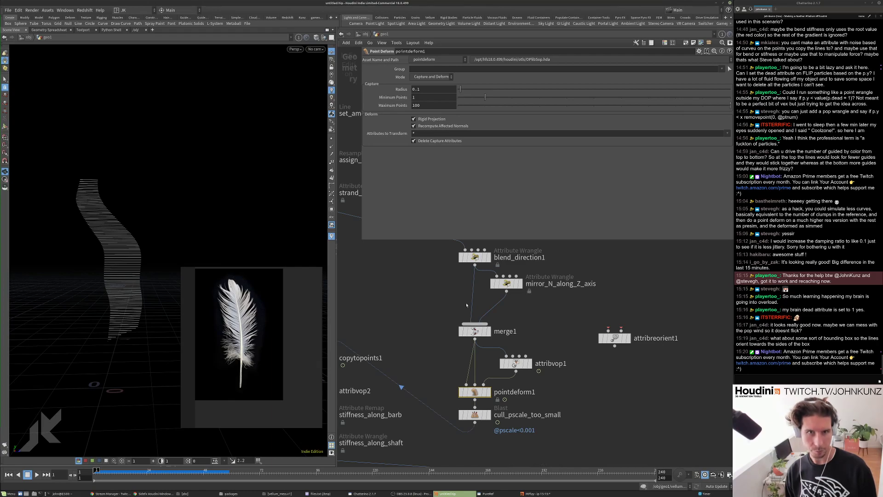
Enable rigid projection, disable recomputing affected normals on pointdeform1, and preview the playback.
{"action": "scroll", "coordinate": [427, 332], "scroll_direction": "down", "scroll_amount": 3}
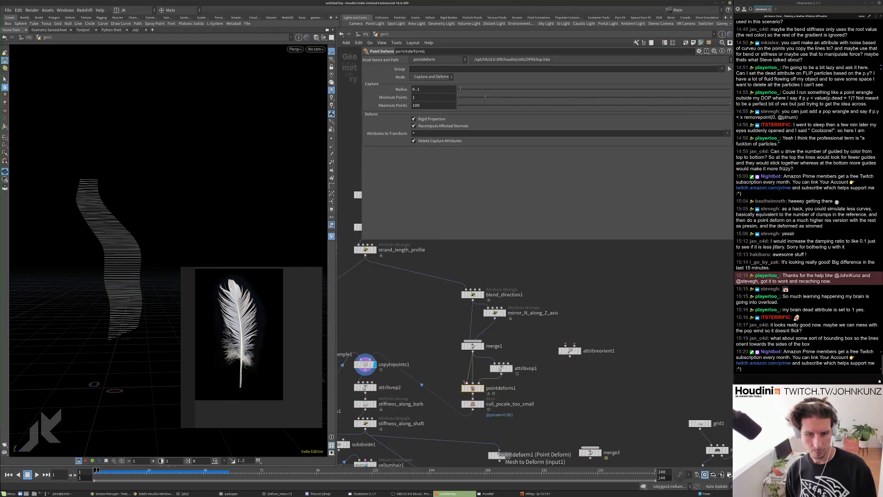
{"action": "left_click_drag", "start_coordinate": [476, 383], "coordinate": [366, 254]}
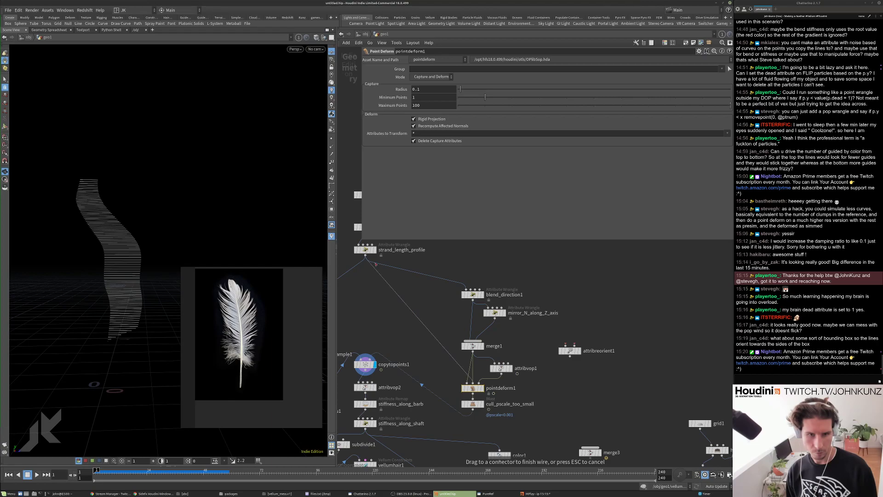
{"action": "key", "text": "ctrl+z"}
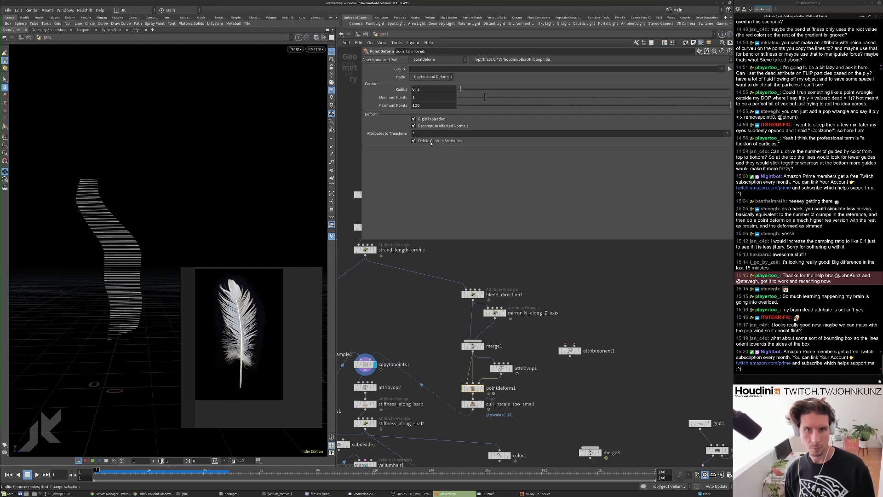
{"action": "left_click", "coordinate": [428, 119]}
{"action": "left_click", "coordinate": [427, 126]}
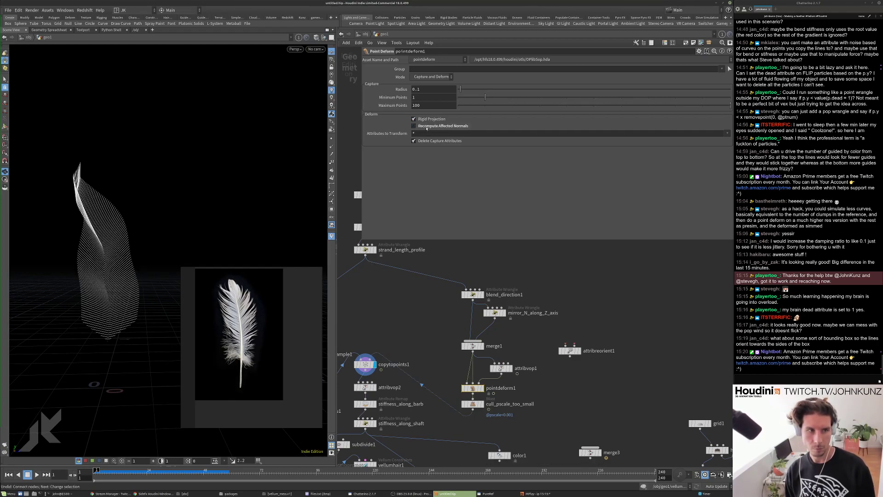
{"action": "scroll", "coordinate": [479, 409], "scroll_direction": "up", "scroll_amount": 3}
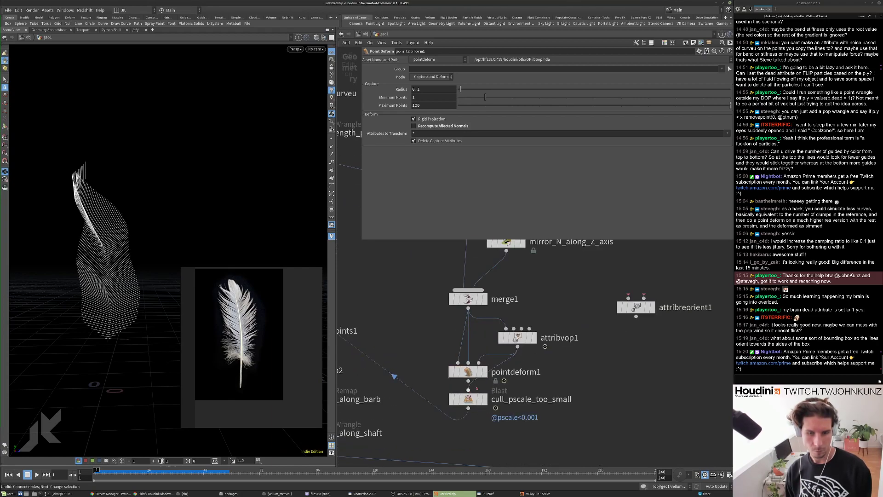
{"action": "left_click", "coordinate": [468, 381]}
{"action": "key", "text": "Escape"}
{"action": "key", "text": "Up"}
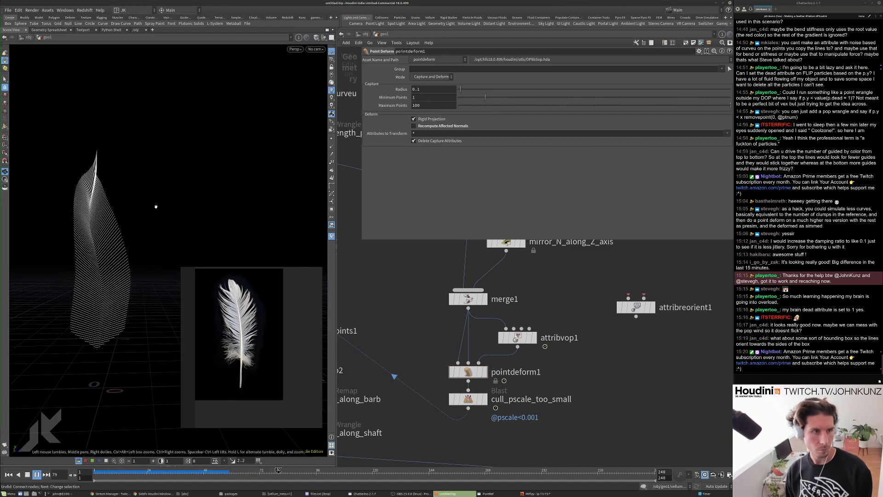
{"action": "key", "text": "ctrl+Up"}
Delete pointdeform1, leaving attribvop1 directly above cull_pscale_too_small.
{"action": "left_click_drag", "start_coordinate": [472, 377], "coordinate": [516, 343]}
{"action": "left_click", "coordinate": [470, 363]}
{"action": "key", "text": "Delete"}
{"action": "left_click_drag", "start_coordinate": [516, 342], "coordinate": [515, 344]}
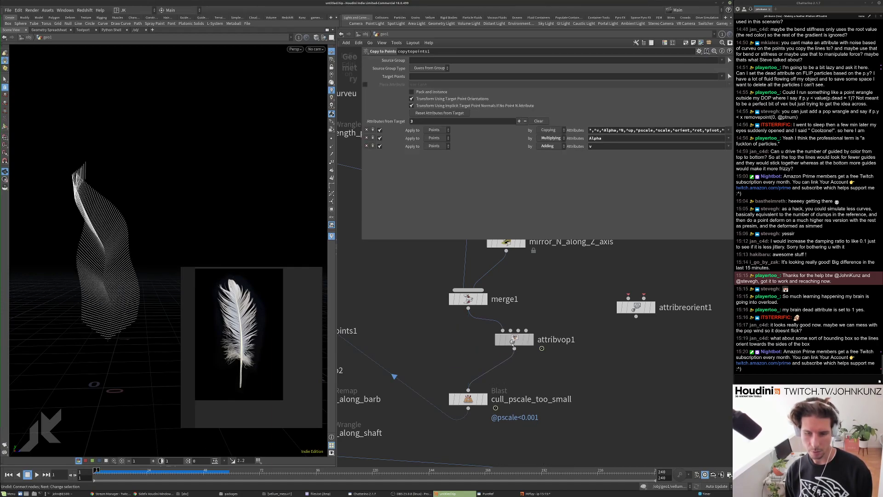
{"action": "scroll", "coordinate": [516, 347], "scroll_direction": "down", "scroll_amount": 10}
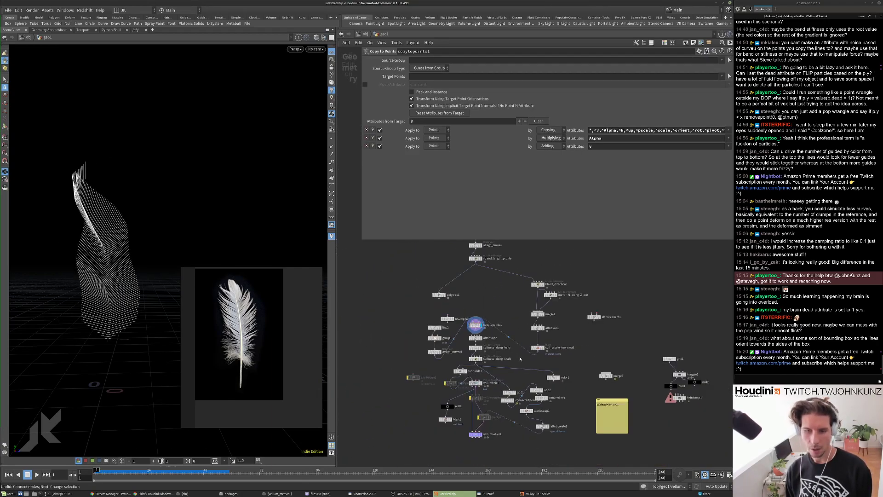
{"action": "scroll", "coordinate": [541, 306], "scroll_direction": "up", "scroll_amount": 4}
Move attribvop1 onto the wire above blend_direction1 and display its result.
{"action": "scroll", "coordinate": [540, 279], "scroll_direction": "up", "scroll_amount": 3}
{"action": "left_click", "coordinate": [522, 255]}
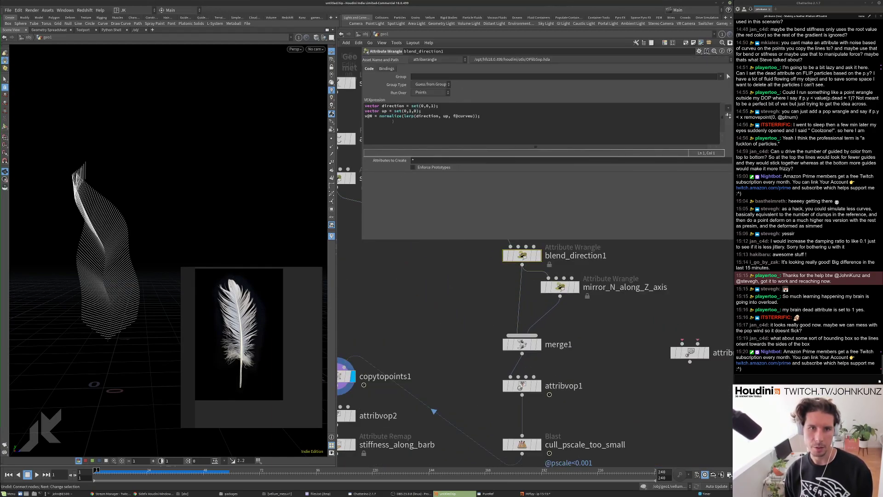
{"action": "mouse_move", "coordinate": [220, 216]}
{"action": "left_mouse_down"}
{"action": "mouse_move", "coordinate": [171, 221]}
{"action": "mouse_move", "coordinate": [164, 239]}
{"action": "mouse_move", "coordinate": [205, 223]}
{"action": "left_mouse_up"}
{"action": "scroll", "coordinate": [500, 372], "scroll_direction": "down", "scroll_amount": 2}
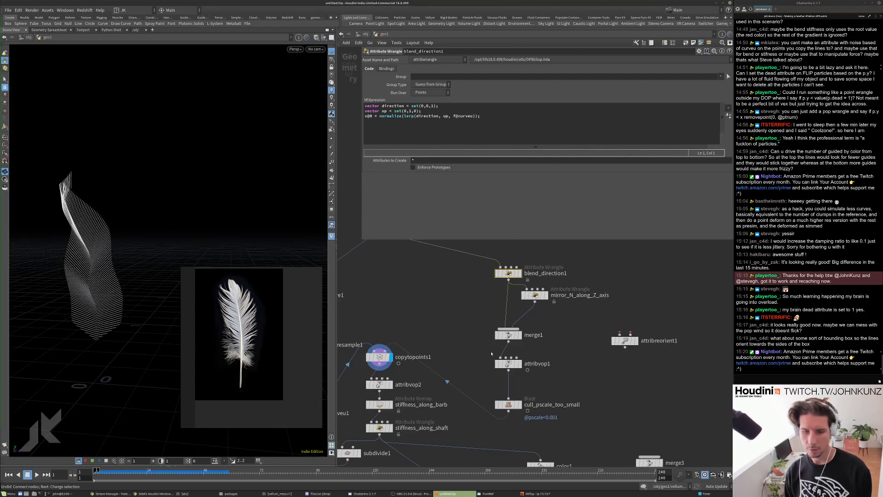
{"action": "middle_click_drag", "start_coordinate": [499, 372], "coordinate": [497, 397]}
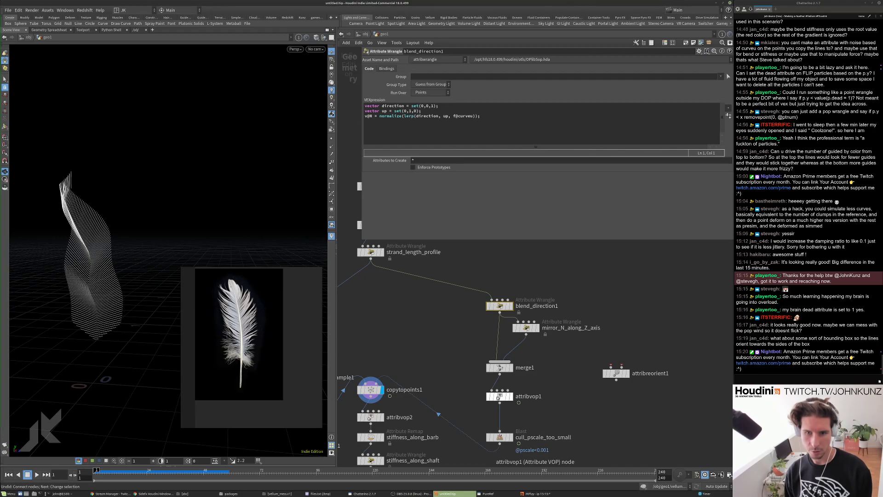
{"action": "left_click_drag", "start_coordinate": [498, 398], "coordinate": [500, 267]}
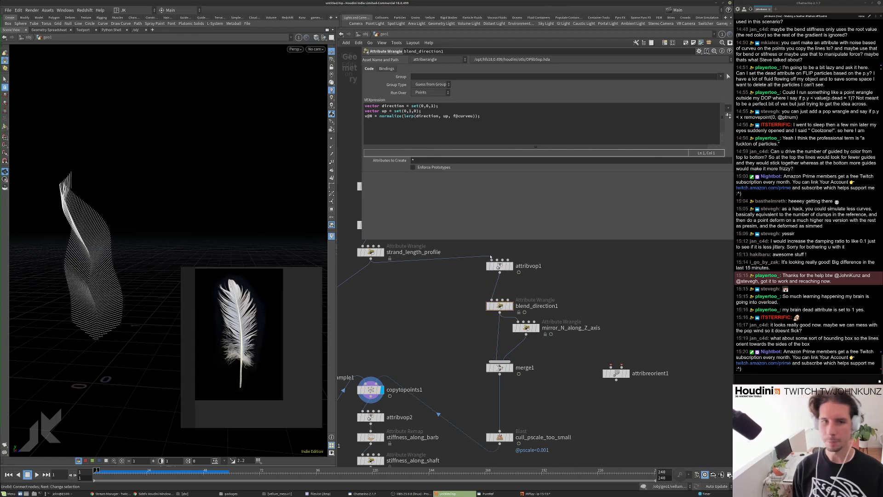
{"action": "scroll", "coordinate": [511, 275], "scroll_direction": "up", "scroll_amount": 2}
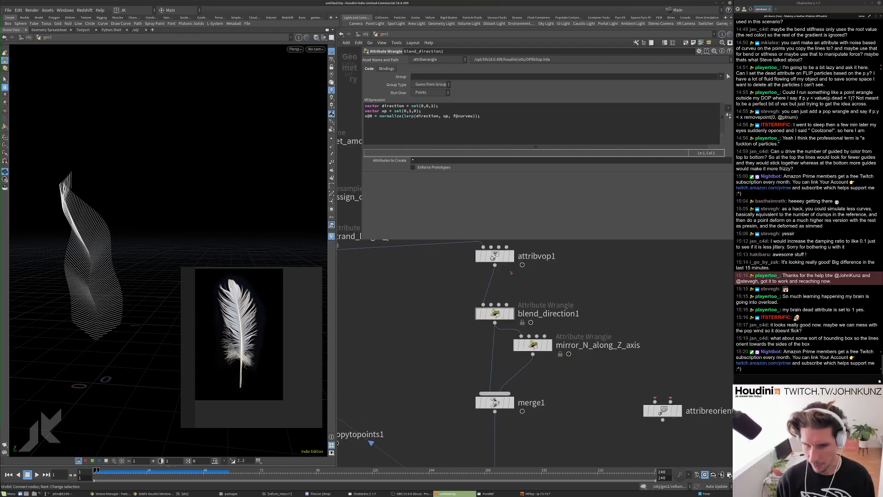
{"action": "left_click", "coordinate": [512, 255]}
{"action": "left_click", "coordinate": [494, 256]}
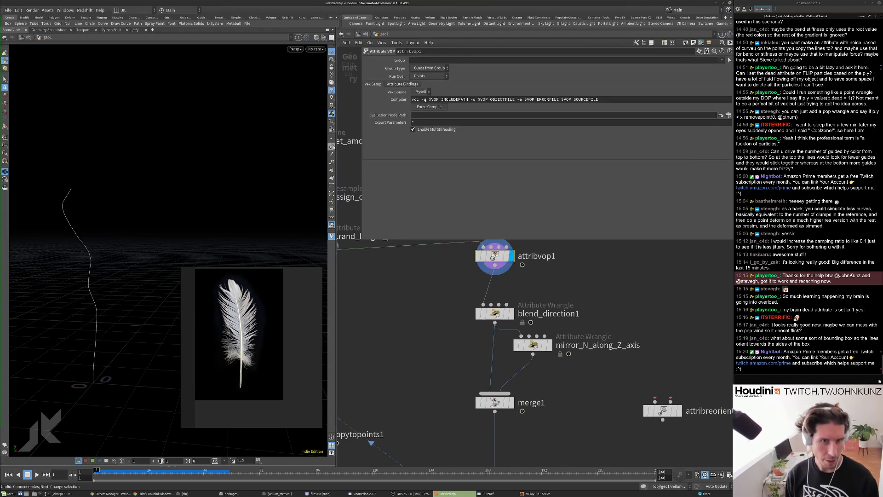
{"action": "middle_click_drag", "start_coordinate": [498, 291], "coordinate": [496, 315]}
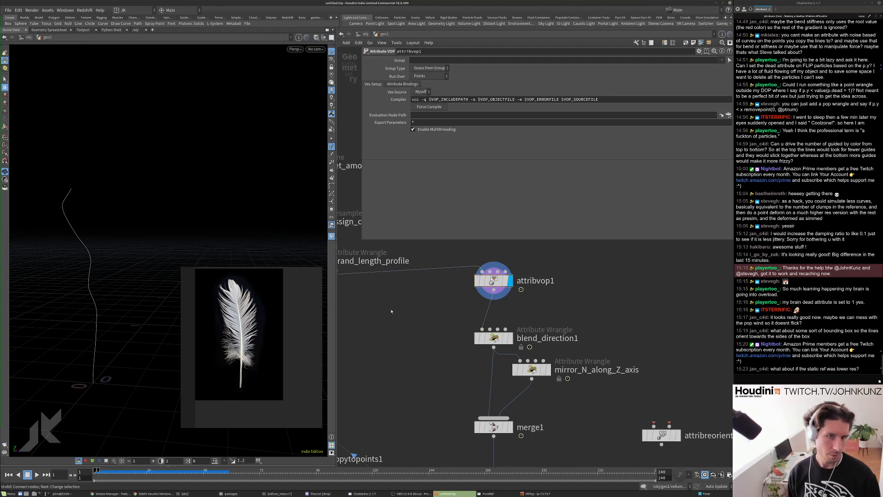
Add an Orientation Along Curve node above attribvop1 with the Y axis attribute turned off.
{"action": "scroll", "coordinate": [402, 340], "scroll_direction": "down", "scroll_amount": 2}
{"action": "middle_click_drag", "start_coordinate": [405, 340], "coordinate": [429, 360]}
{"action": "scroll", "coordinate": [494, 368], "scroll_direction": "up", "scroll_amount": 3}
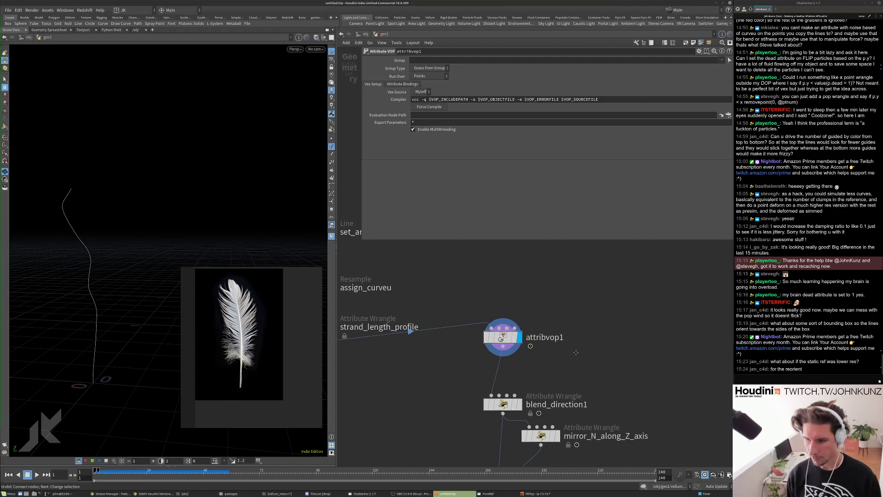
{"action": "scroll", "coordinate": [574, 358], "scroll_direction": "down", "scroll_amount": 3}
{"action": "scroll", "coordinate": [573, 345], "scroll_direction": "up", "scroll_amount": 3}
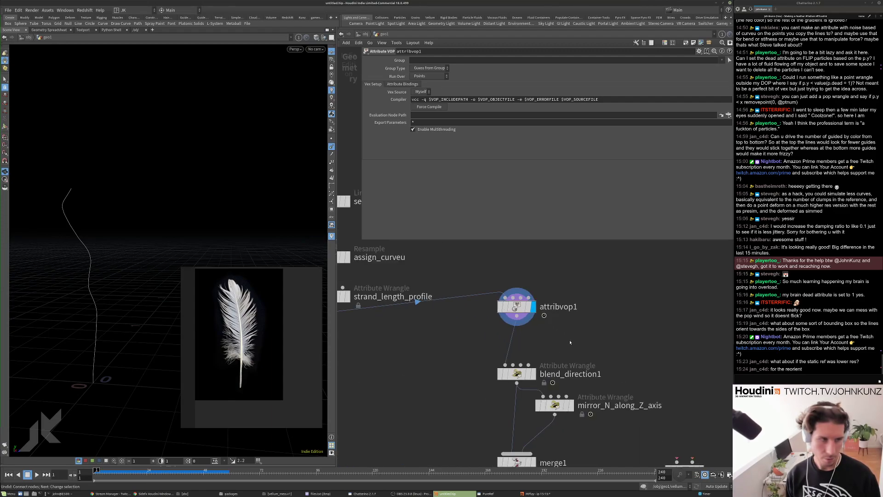
{"action": "key", "text": "Tab"}
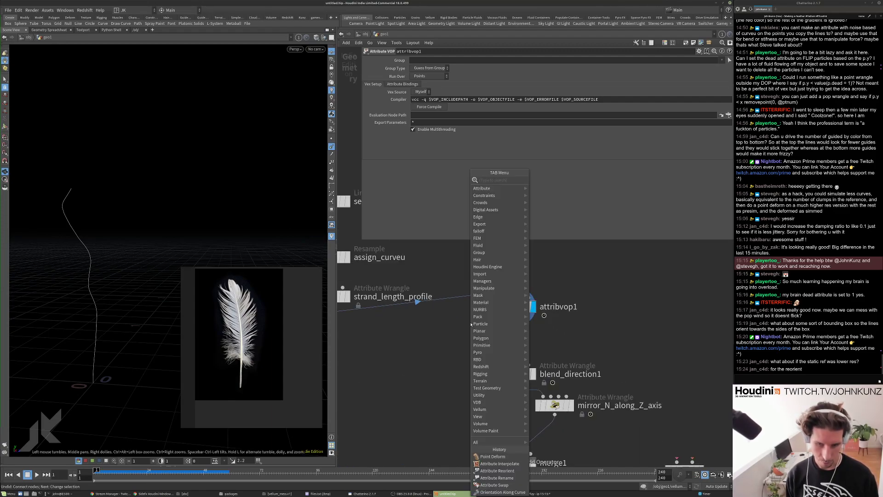
{"action": "type", "text": "ori"}
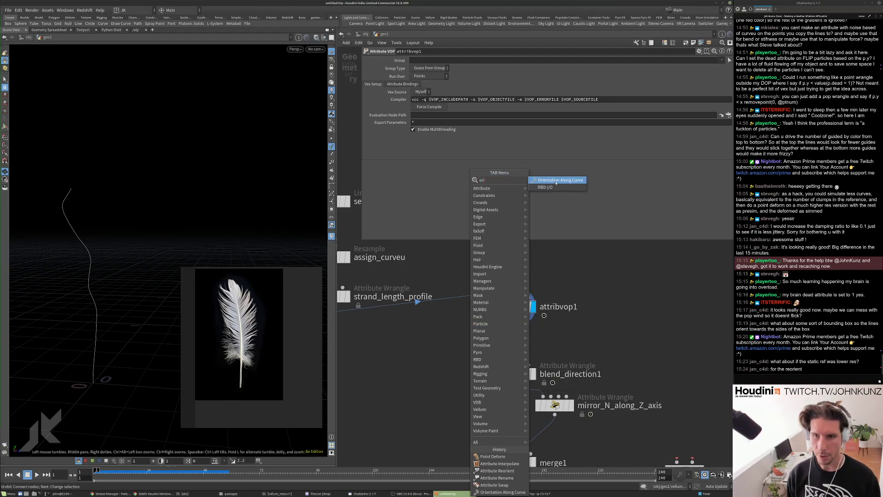
{"action": "key", "text": "Return"}
{"action": "left_click", "coordinate": [537, 271]}
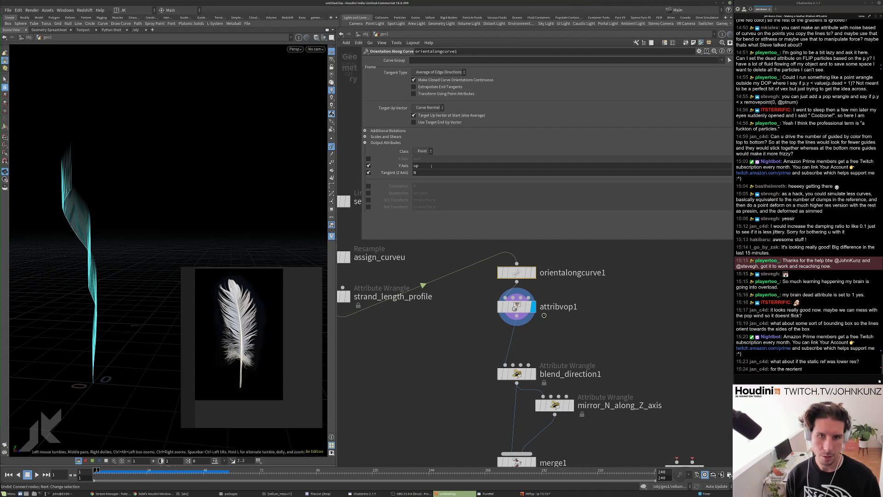
{"action": "left_click", "coordinate": [368, 166]}
Put orientalongcurve1 between attribvop1 and blend_direction1, display it, and view blend_direction1's VEX.
{"action": "left_click_drag", "start_coordinate": [93, 210], "coordinate": [211, 106]}
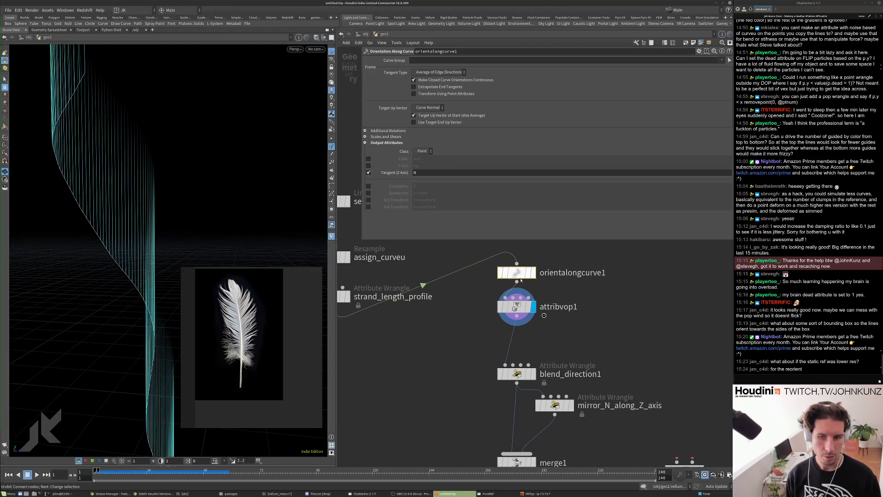
{"action": "left_click_drag", "start_coordinate": [517, 272], "coordinate": [516, 338]}
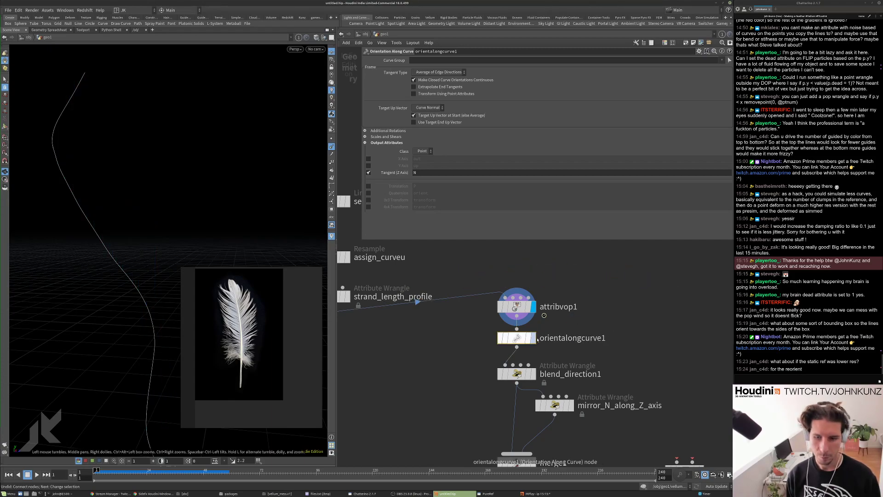
{"action": "left_click", "coordinate": [533, 338]}
{"action": "left_click_drag", "start_coordinate": [148, 144], "coordinate": [109, 223]}
{"action": "middle_click_drag", "start_coordinate": [466, 342], "coordinate": [453, 303]}
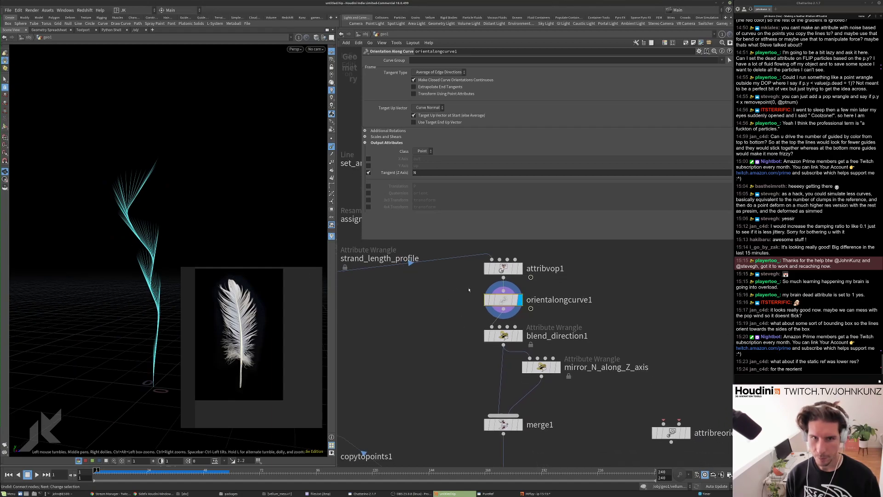
{"action": "left_click", "coordinate": [503, 335]}
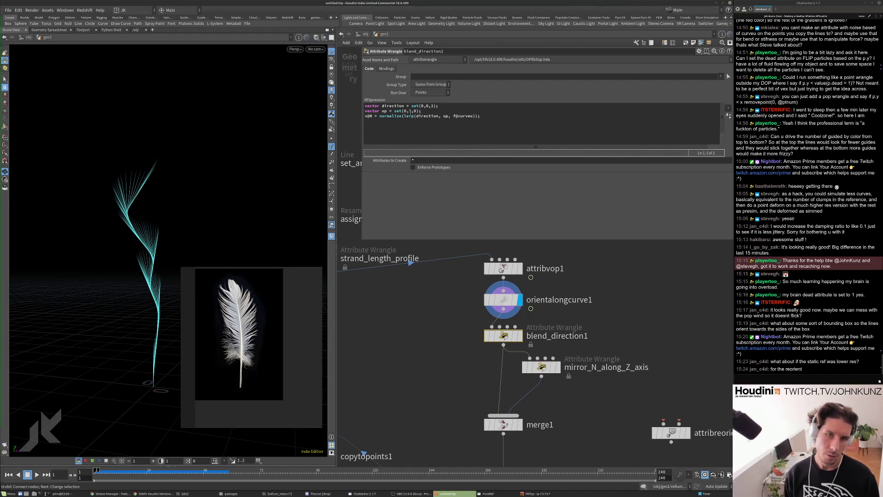
Set blend_direction1's up vector to v@N, then display copytopoints1 and play the simulation.
{"action": "left_click_drag", "start_coordinate": [419, 110], "coordinate": [404, 110]}
{"action": "type", "text": "v@N"}
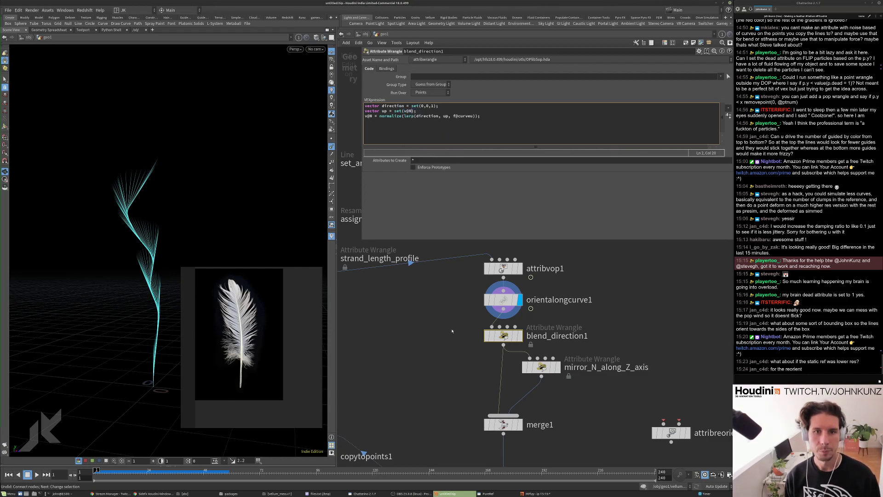
{"action": "scroll", "coordinate": [536, 390], "scroll_direction": "down", "scroll_amount": 2}
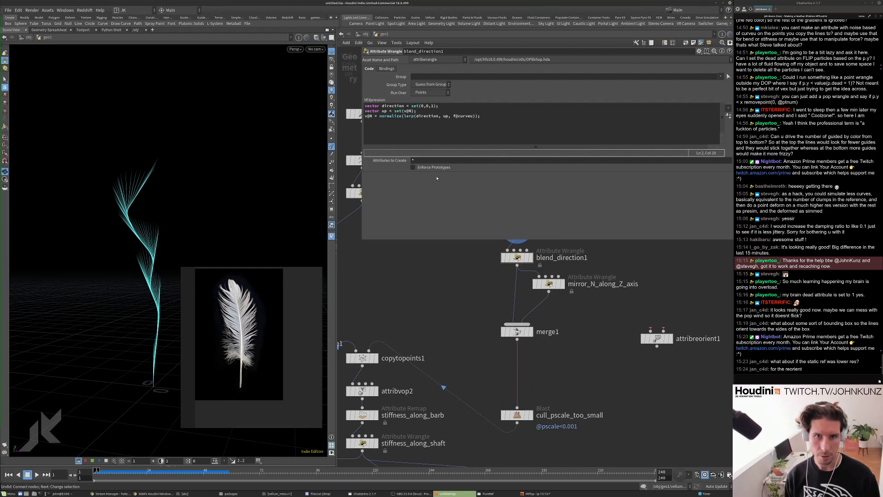
{"action": "scroll", "coordinate": [466, 337], "scroll_direction": "down", "scroll_amount": 3}
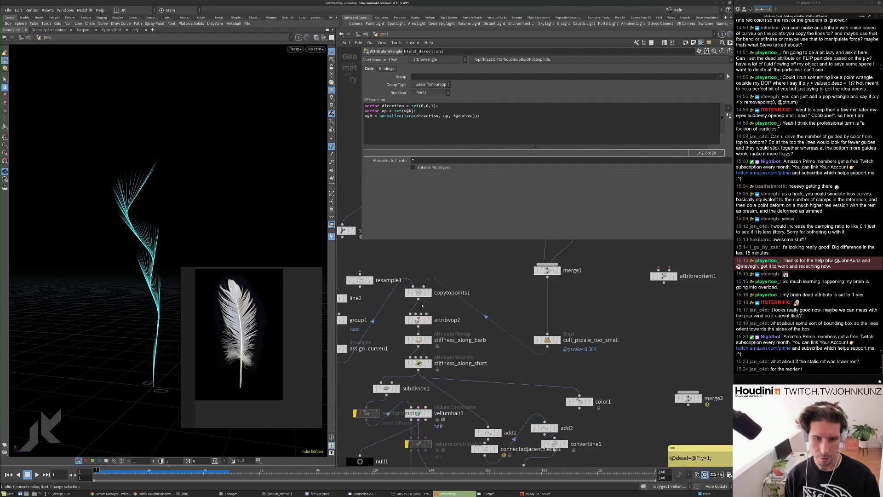
{"action": "left_click", "coordinate": [430, 293]}
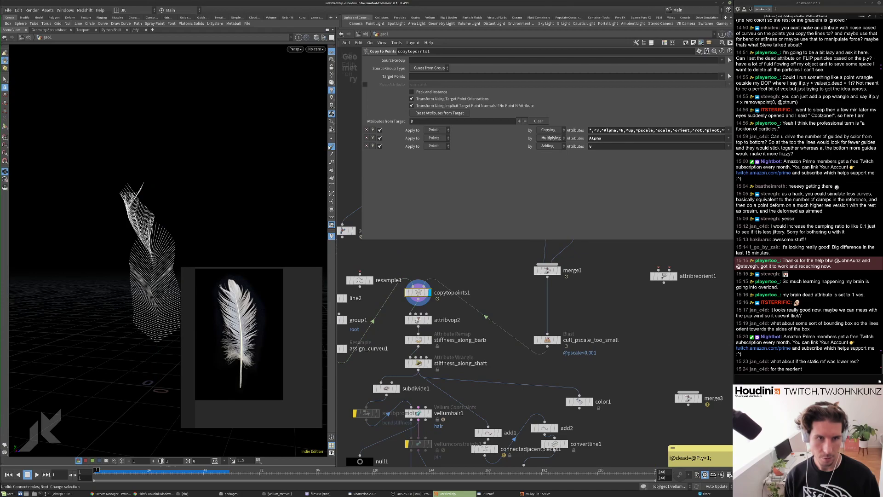
{"action": "key", "text": "Up"}
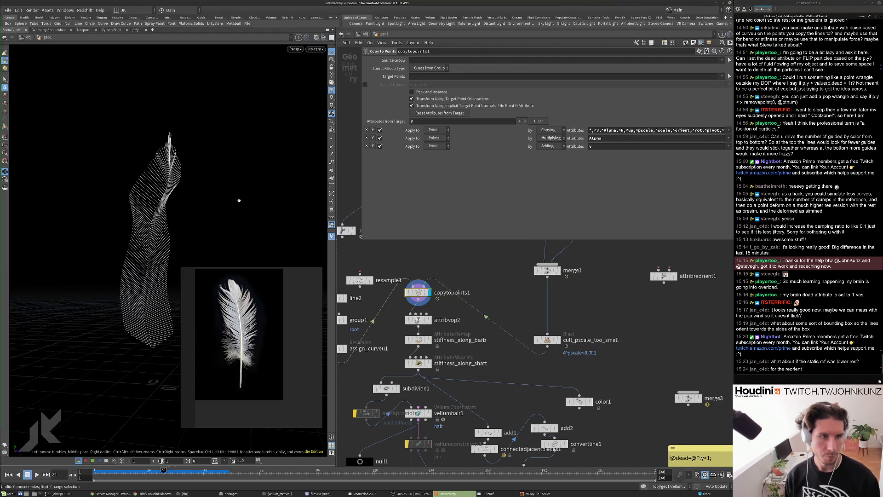
Back in blend_direction1, remove the leftover set() wrapper around v@N.
{"action": "middle_click_drag", "start_coordinate": [598, 187], "coordinate": [557, 287]}
{"action": "scroll", "coordinate": [557, 287], "scroll_direction": "up", "scroll_amount": 1}
{"action": "scroll", "coordinate": [557, 287], "scroll_direction": "up", "scroll_amount": 1}
{"action": "left_click", "coordinate": [511, 314]}
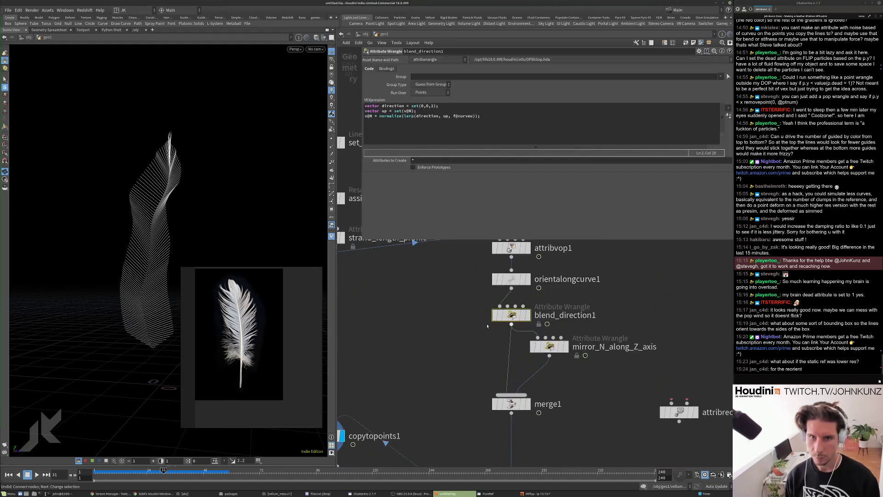
{"action": "left_click", "coordinate": [414, 111]}
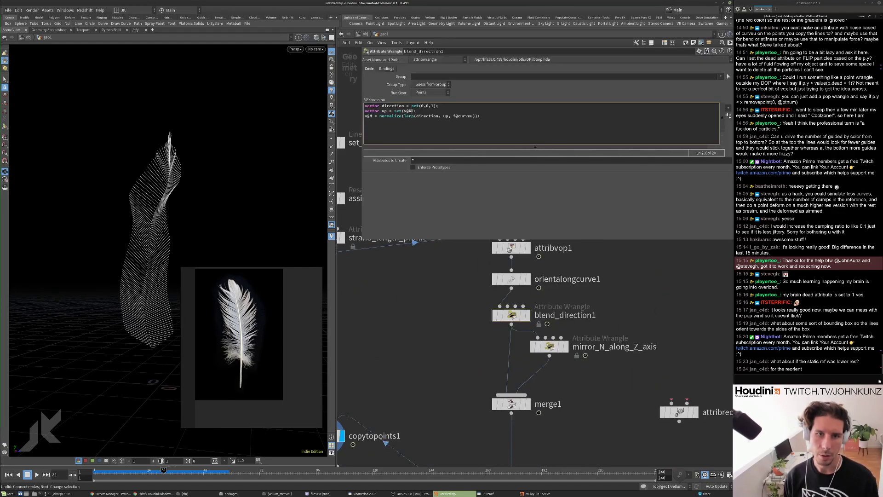
{"action": "key", "text": "Left"}
{"action": "key", "text": "Left"}
{"action": "key", "text": "Left"}
{"action": "key", "text": "BackSpace"}
{"action": "key", "text": "BackSpace"}
{"action": "key", "text": "BackSpace"}
{"action": "key", "text": "BackSpace"}
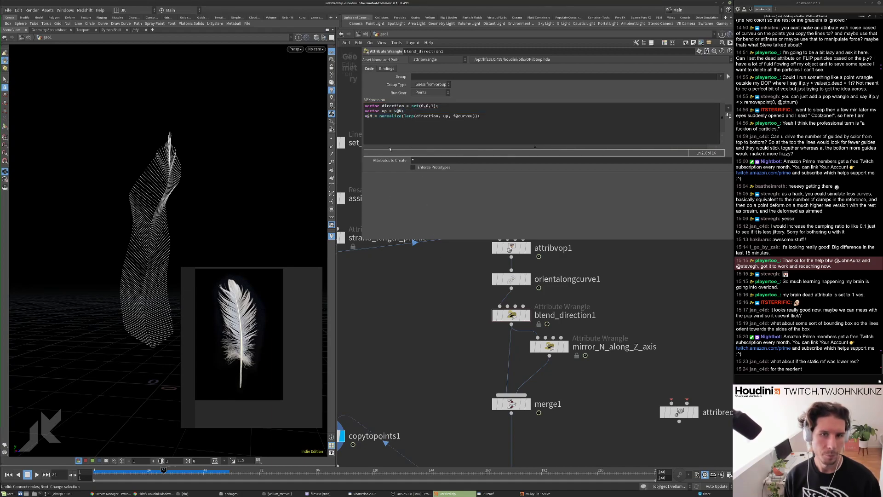
Add a direction = cross(v@N, set(...)) line below direction and adjust one axis value to 0.
{"action": "left_click_drag", "start_coordinate": [403, 111], "coordinate": [409, 106]}
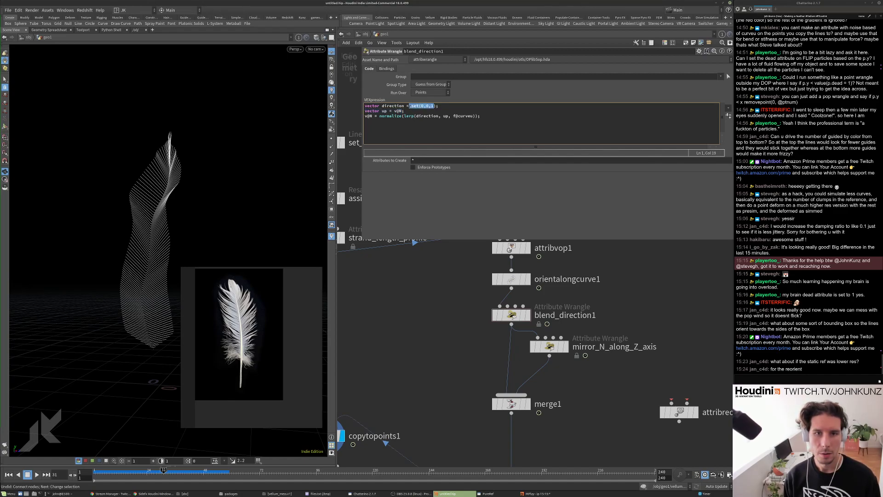
{"action": "left_click", "coordinate": [440, 107]}
{"action": "key", "text": "Return"}
{"action": "type", "text": "direction"}
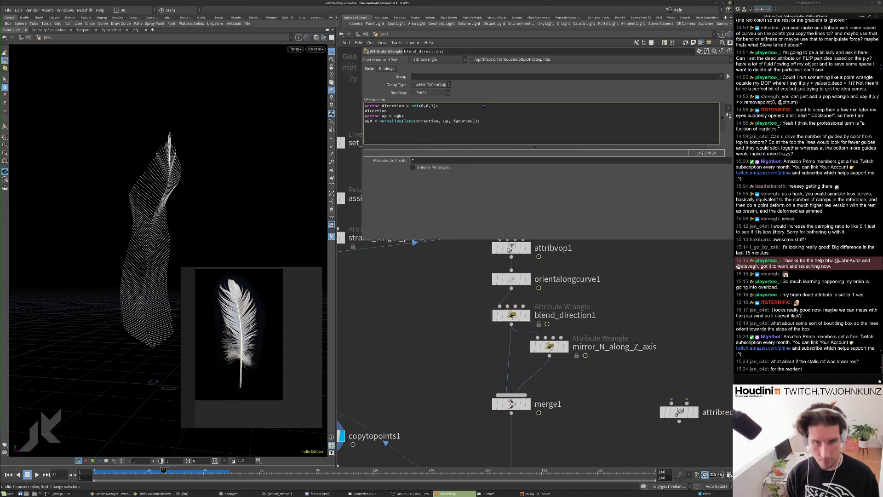
{"action": "type", "text": " = cross("}
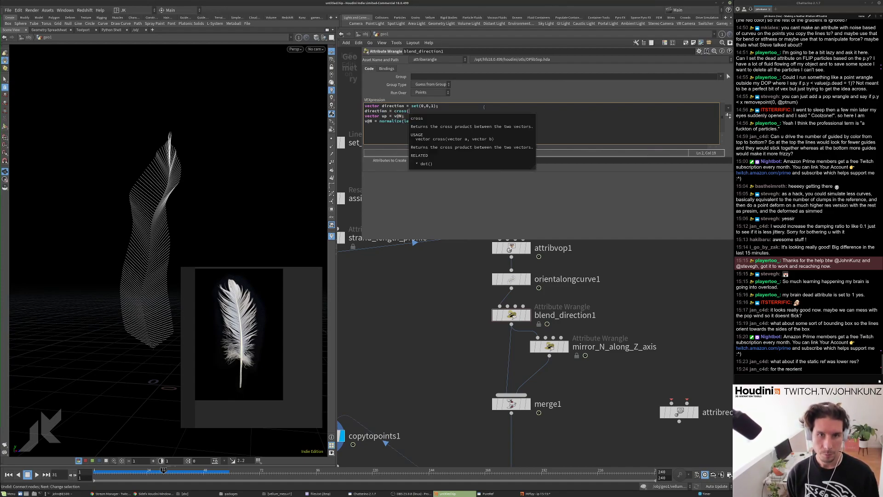
{"action": "type", "text": "v@N, set"}
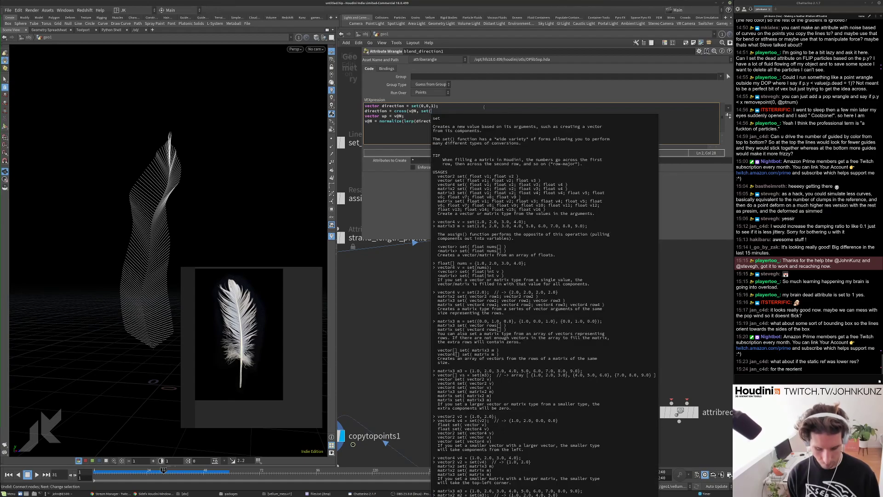
{"action": "type", "text": ",1,0) );"}
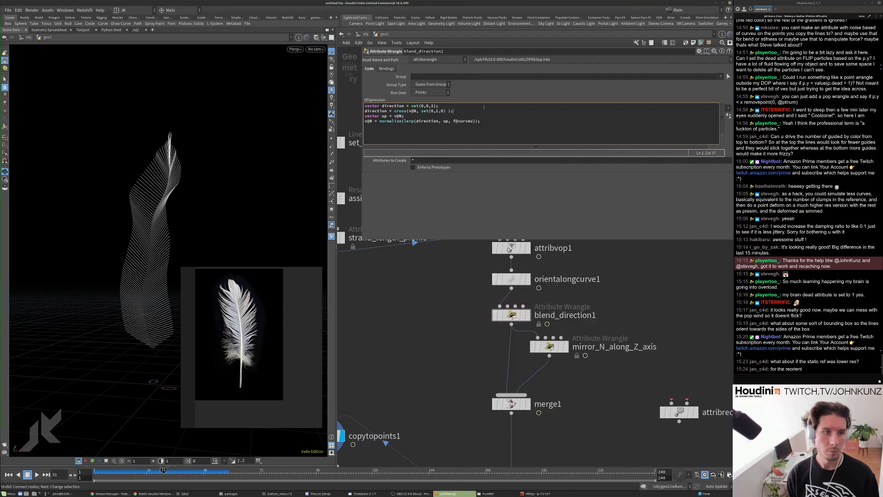
{"action": "key", "text": "ctrl+Return"}
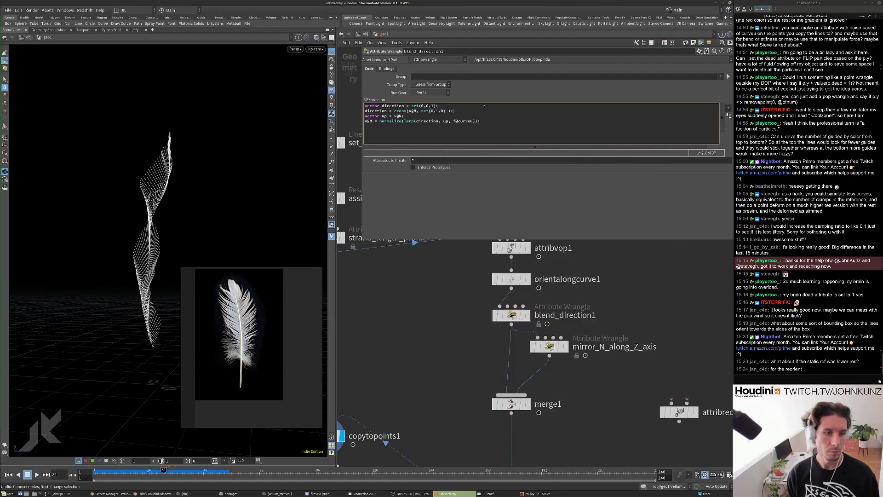
{"action": "key", "text": "BackSpace"}
{"action": "type", "text": "0"}
{"action": "key", "text": "Right"}
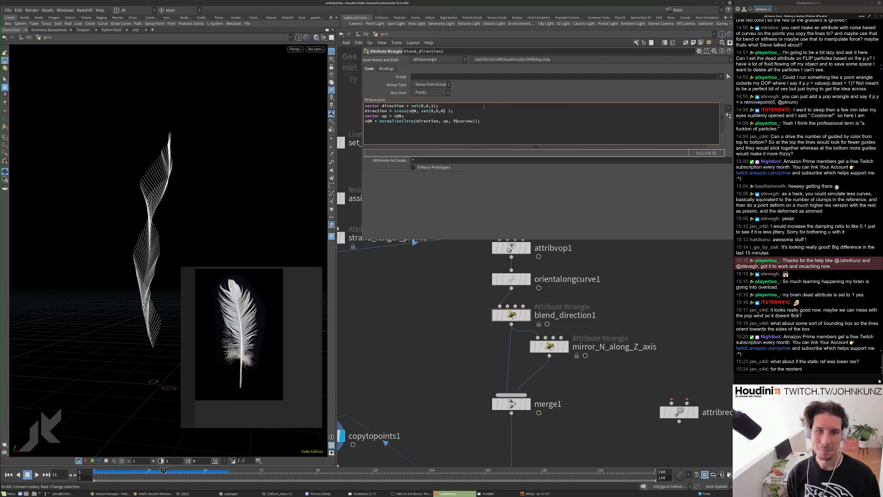
{"action": "key", "text": "ctrl+Return"}
Comment out the cross() direction line with // and replay the simulation from frame 1.
{"action": "left_click_drag", "start_coordinate": [205, 242], "coordinate": [252, 254], "text": "alt"}
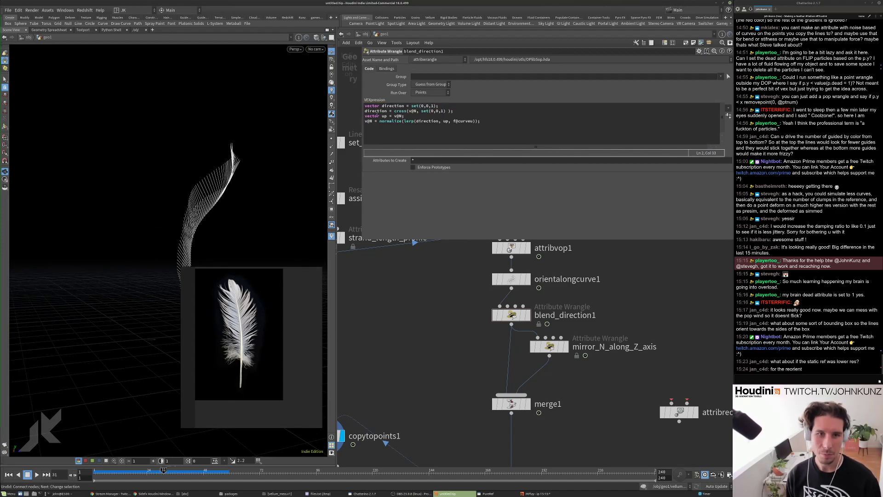
{"action": "left_click", "coordinate": [366, 111]}
{"action": "type", "text": "//"}
{"action": "key", "text": "ctrl+Return"}
{"action": "mouse_move", "coordinate": [198, 171]}
{"action": "left_mouse_down", "text": "alt"}
{"action": "mouse_move", "coordinate": [122, 169]}
{"action": "mouse_move", "coordinate": [203, 161]}
{"action": "left_mouse_up", "text": "alt"}
{"action": "key", "text": "ctrl+Up"}
{"action": "key", "text": "Up"}
{"action": "left_click_drag", "start_coordinate": [213, 191], "coordinate": [216, 143]}
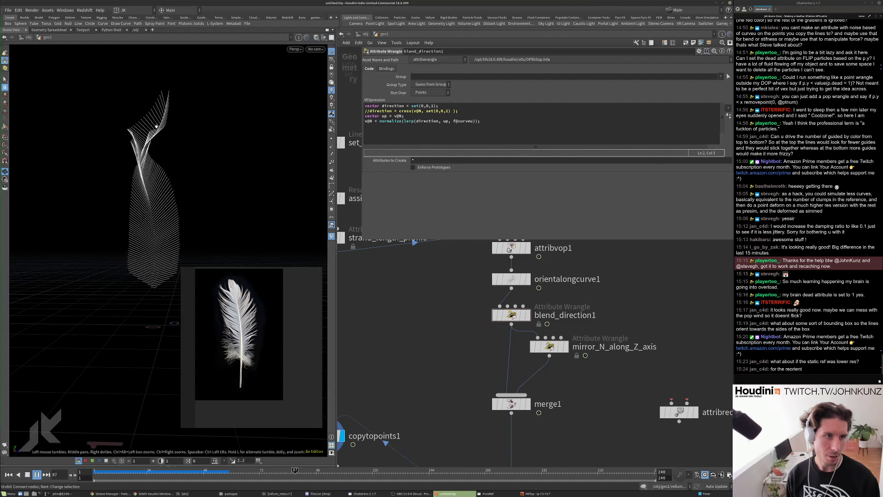
Stop and rewind playback, then enable an up vector output on orientalongcurve1.
{"action": "key", "text": "Up"}
{"action": "key", "text": "ctrl+Up"}
{"action": "middle_click_drag", "start_coordinate": [444, 304], "coordinate": [442, 336]}
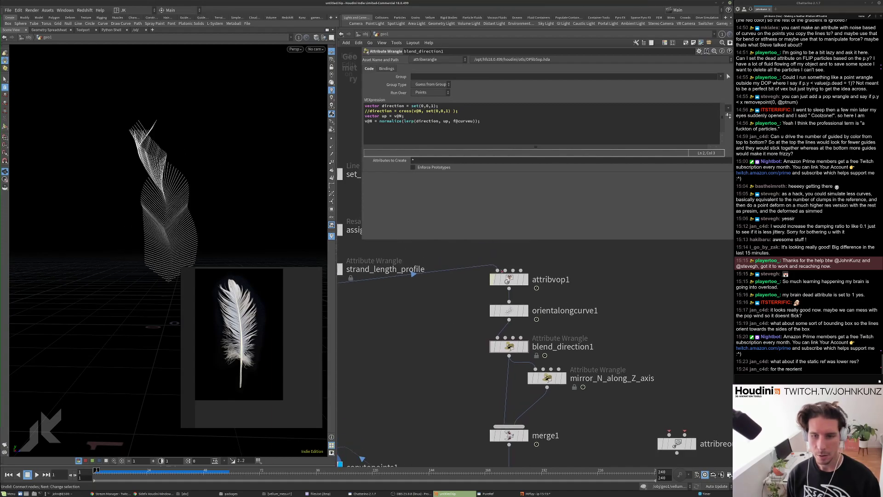
{"action": "left_click", "coordinate": [490, 313]}
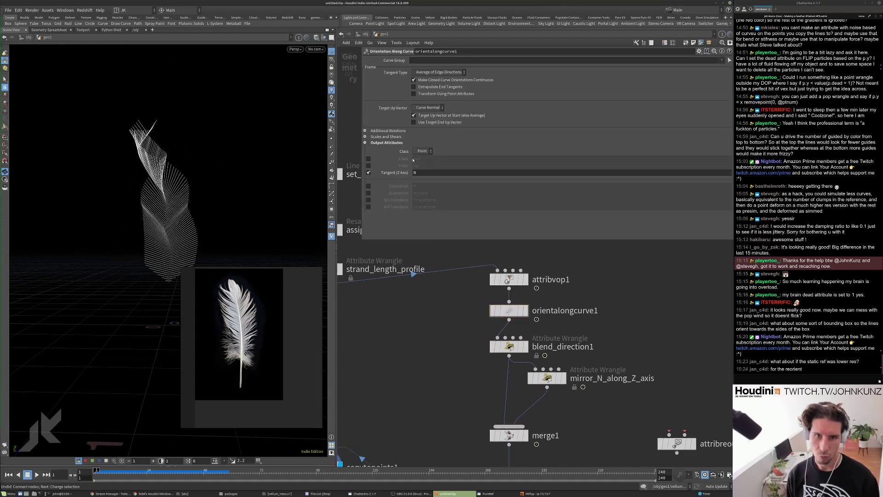
{"action": "left_click", "coordinate": [369, 166]}
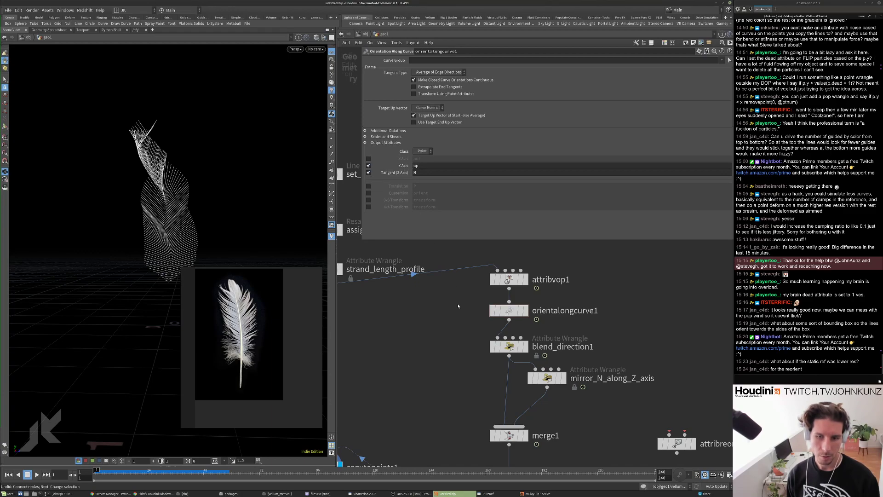
Replace blend_direction1's fixed direction vector with v@up and display its result.
{"action": "key", "text": "Down"}
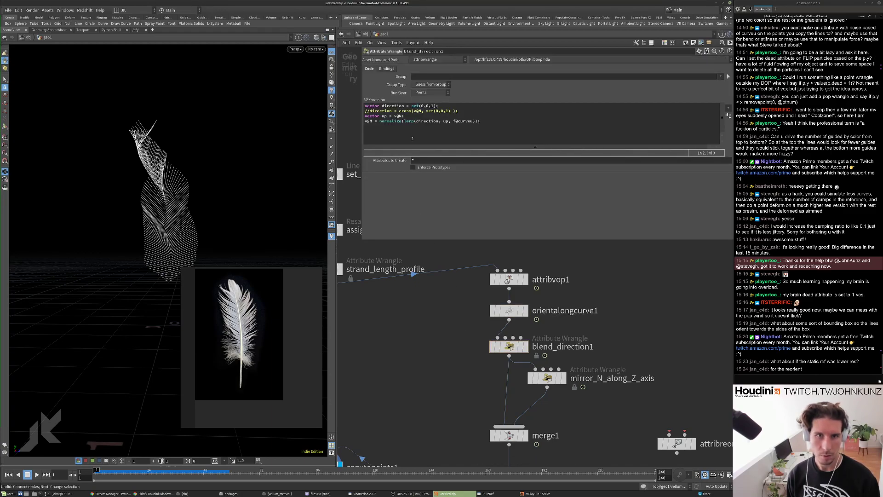
{"action": "left_click_drag", "start_coordinate": [436, 106], "coordinate": [412, 106]}
{"action": "type", "text": "v@up"}
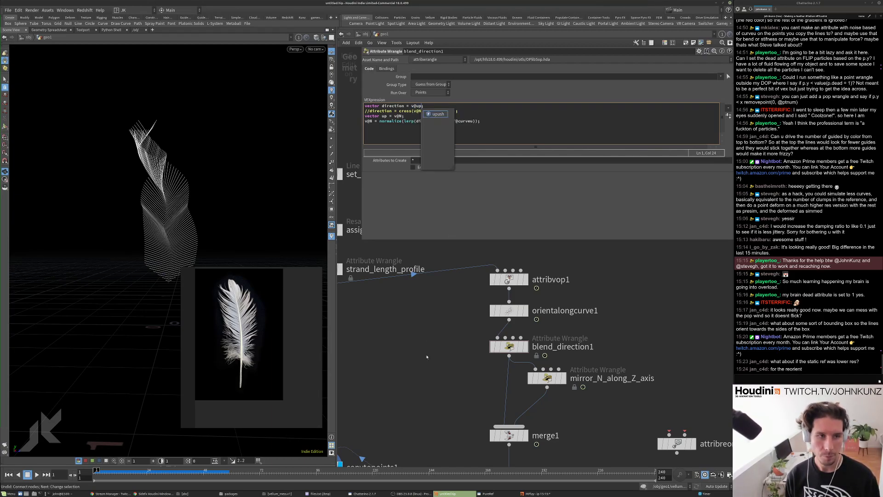
{"action": "scroll", "coordinate": [426, 357], "scroll_direction": "down", "scroll_amount": 2}
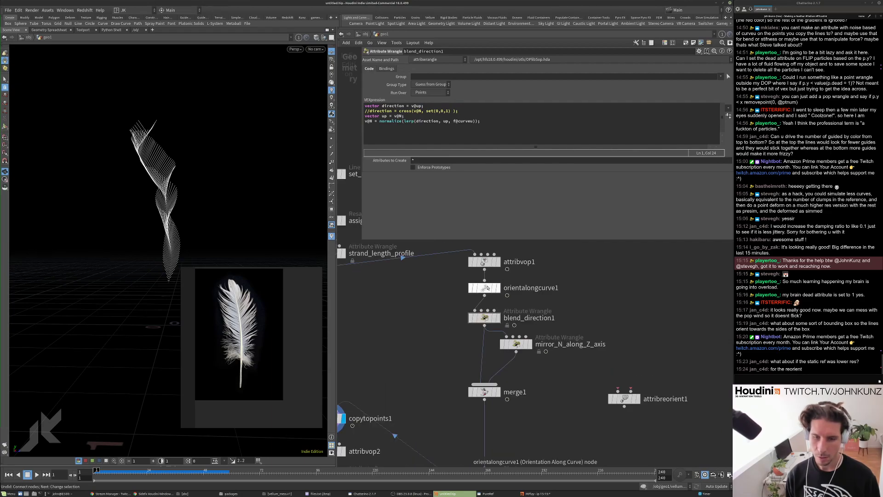
{"action": "left_click", "coordinate": [489, 288]}
{"action": "left_click", "coordinate": [500, 317]}
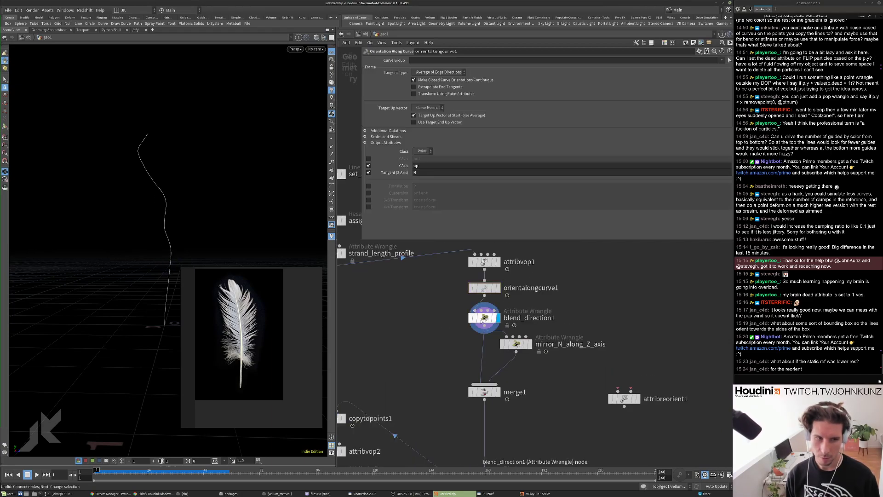
Insert an attribute node on the merge1 wire that deletes the up attribute.
{"action": "middle_click_drag", "start_coordinate": [458, 365], "coordinate": [464, 326]}
{"action": "key", "text": "Tab"}
{"action": "type", "text": "re"}
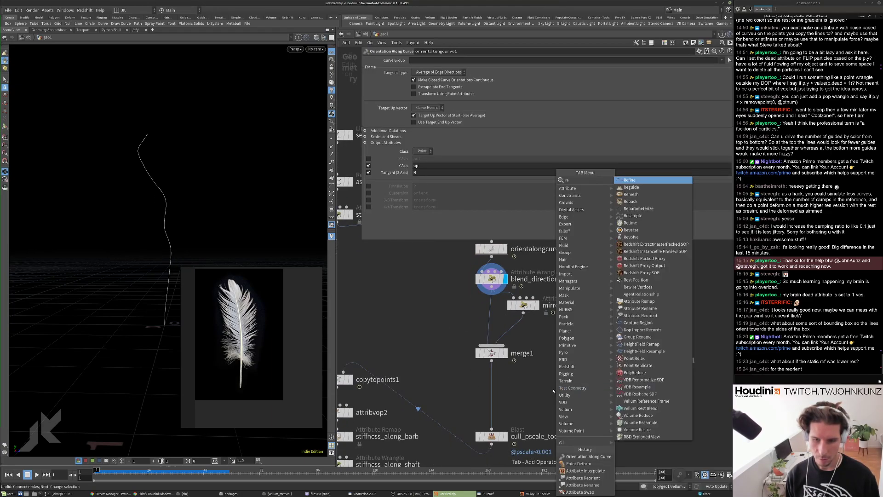
{"action": "type", "text": "name"}
{"action": "key", "text": "Return"}
{"action": "left_click", "coordinate": [497, 381]}
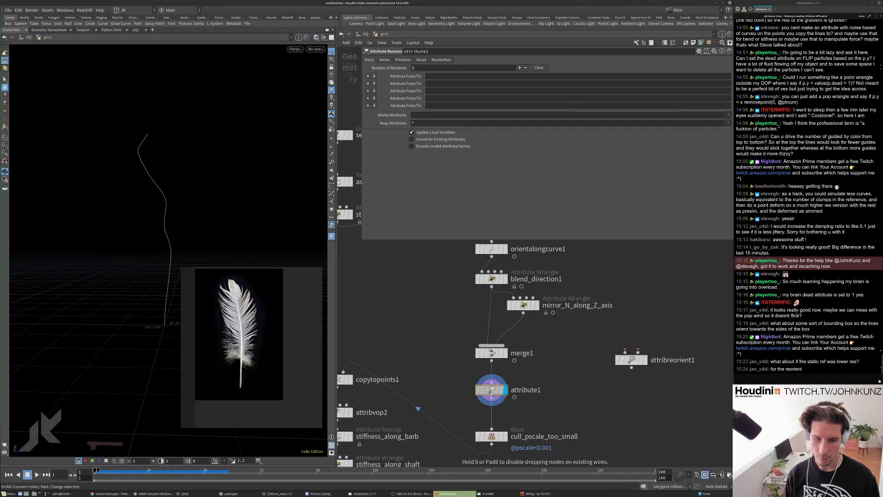
{"action": "left_click", "coordinate": [433, 115]}
{"action": "type", "text": "up"}
Display the copytopoints1 feather curves and bring up orientalongcurve1's orientation settings.
{"action": "middle_click_drag", "start_coordinate": [351, 383], "coordinate": [381, 345]}
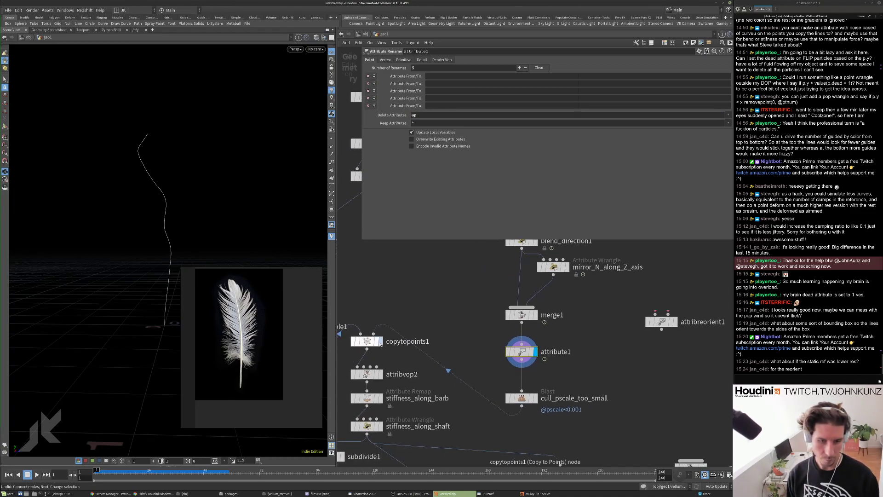
{"action": "left_click", "coordinate": [382, 343]}
{"action": "left_click", "coordinate": [381, 341]}
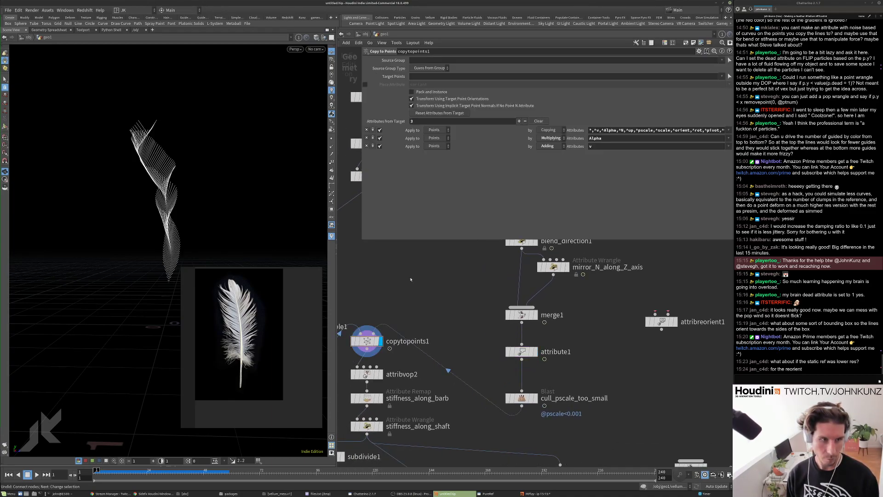
{"action": "middle_click_drag", "start_coordinate": [381, 343], "coordinate": [381, 365]}
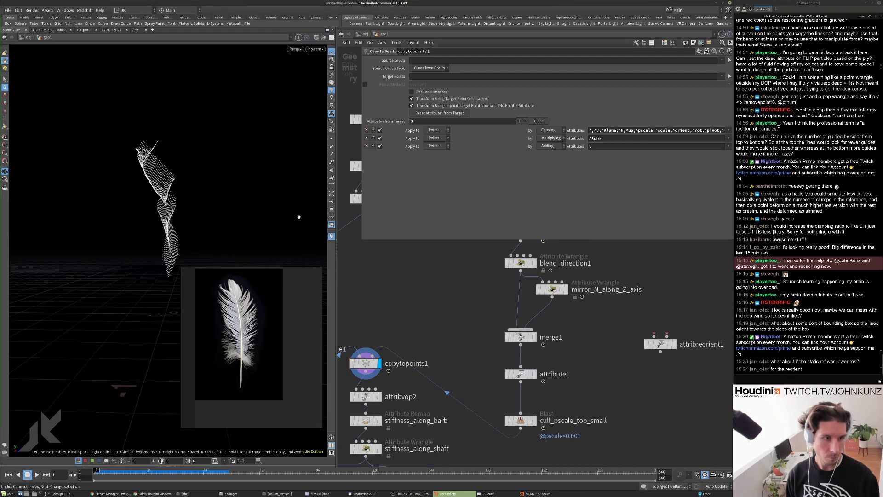
{"action": "middle_click_drag", "start_coordinate": [519, 231], "coordinate": [509, 338]}
{"action": "left_click", "coordinate": [509, 339]}
Output orientalongcurve1's X axis as 'up', test it in playback, then switch it off.
{"action": "left_click", "coordinate": [368, 165]}
{"action": "left_click", "coordinate": [368, 158]}
{"action": "type", "text": "up"}
{"action": "key", "text": "Return"}
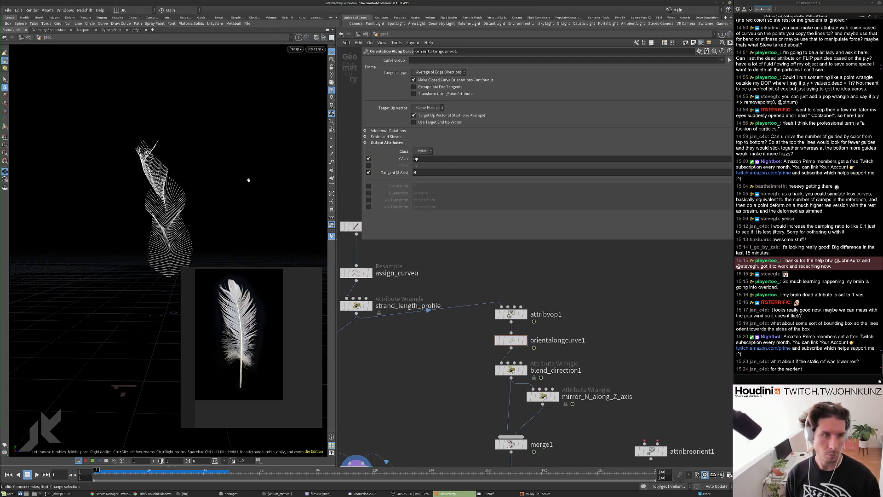
{"action": "key", "text": "Up"}
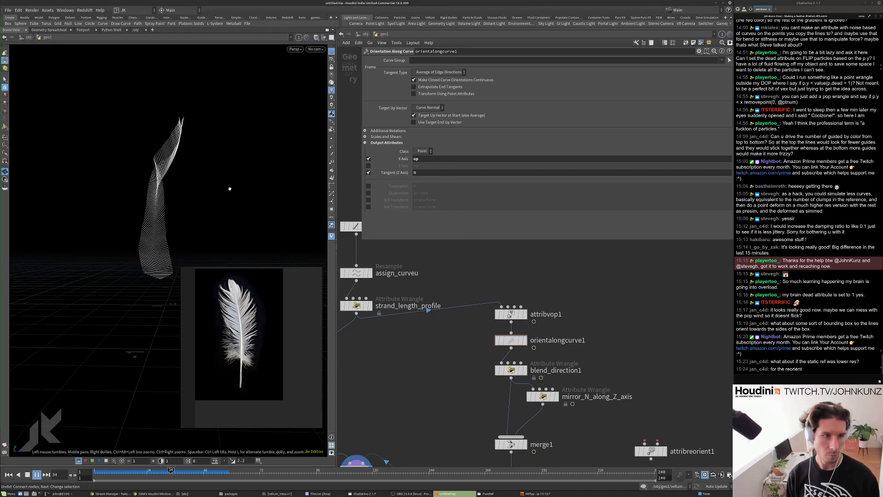
{"action": "key", "text": "Down"}
{"action": "left_click", "coordinate": [368, 158]}
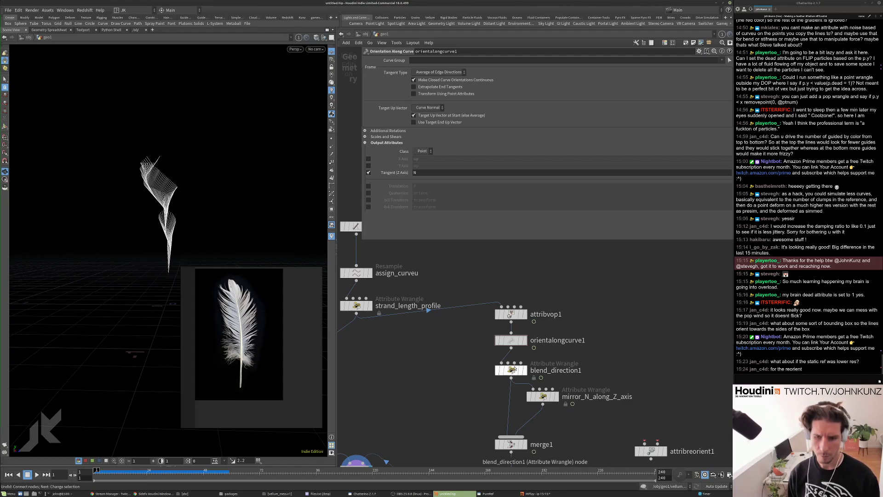
Replace v@up in blend_direction1 with a constant set(0,...) vector and play the simulation.
{"action": "left_click", "coordinate": [511, 370]}
{"action": "left_click_drag", "start_coordinate": [422, 106], "coordinate": [411, 106]}
{"action": "type", "text": "set(0,1,0);"}
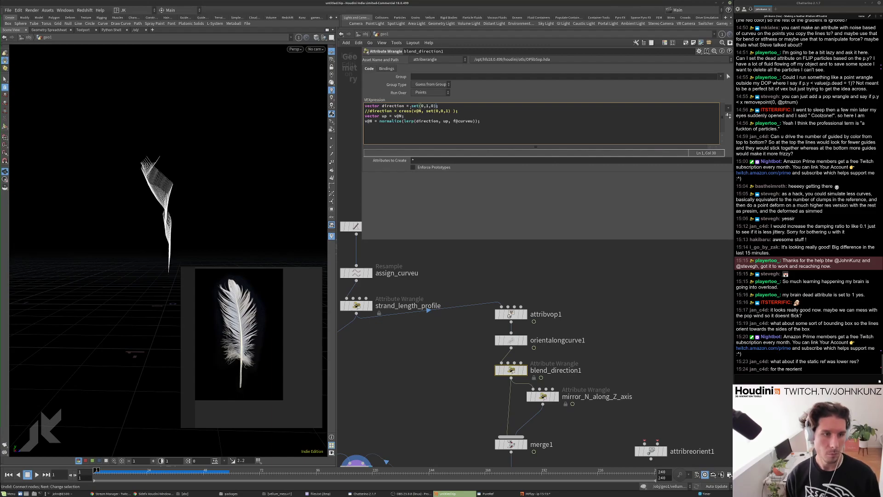
{"action": "key", "text": "BackSpace"}
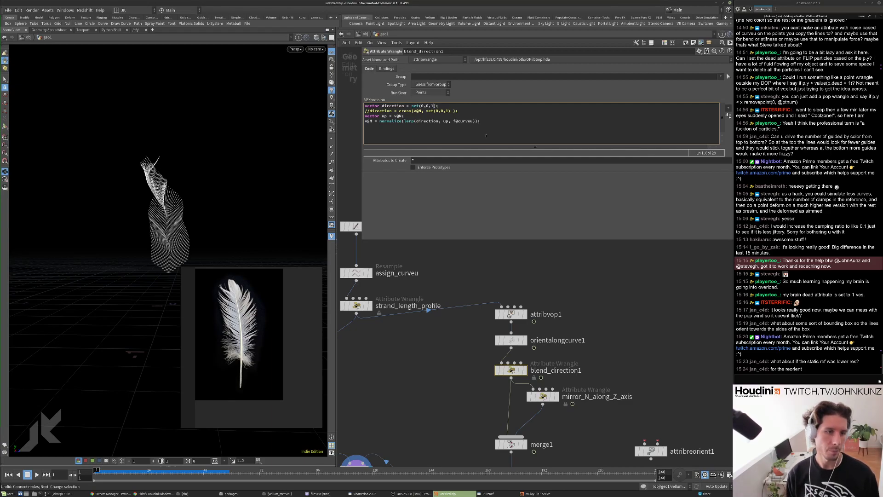
{"action": "key", "text": "Up"}
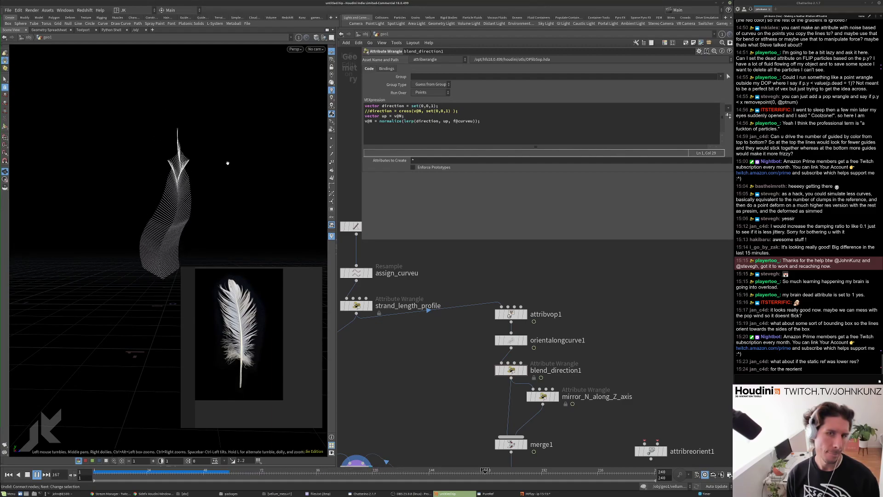
{"action": "key", "text": "Escape"}
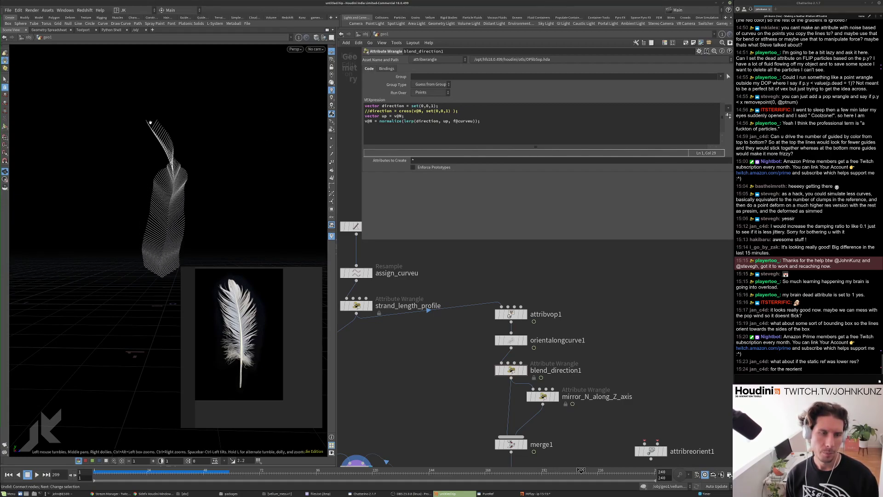
{"action": "middle_click_drag", "start_coordinate": [534, 396], "coordinate": [539, 351]}
{"action": "left_click", "coordinate": [539, 352]}
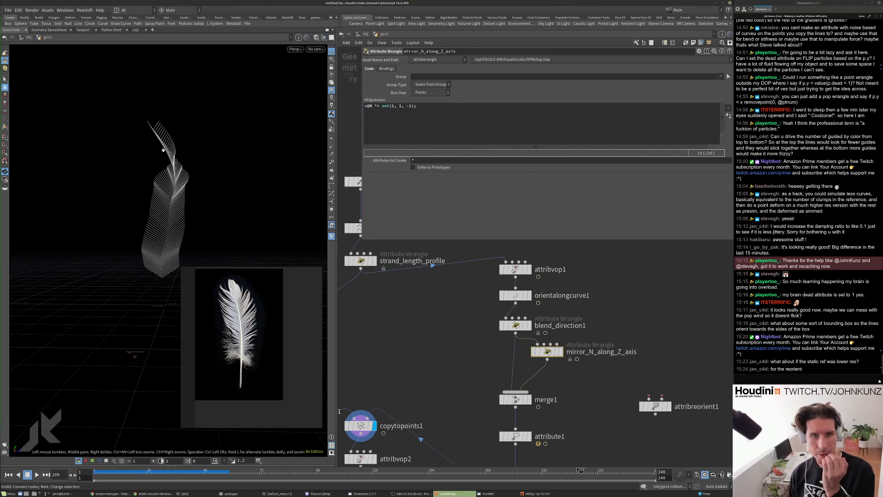
Replay the feather, then select vellumsolver1 (wind drag 0.1, damping 0.1) and play from the start.
{"action": "left_click_drag", "start_coordinate": [198, 152], "coordinate": [222, 126]}
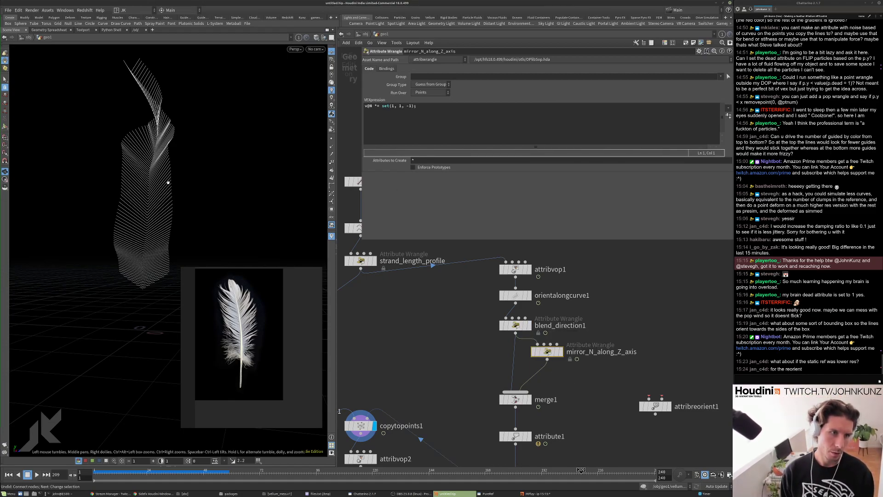
{"action": "key", "text": "Up"}
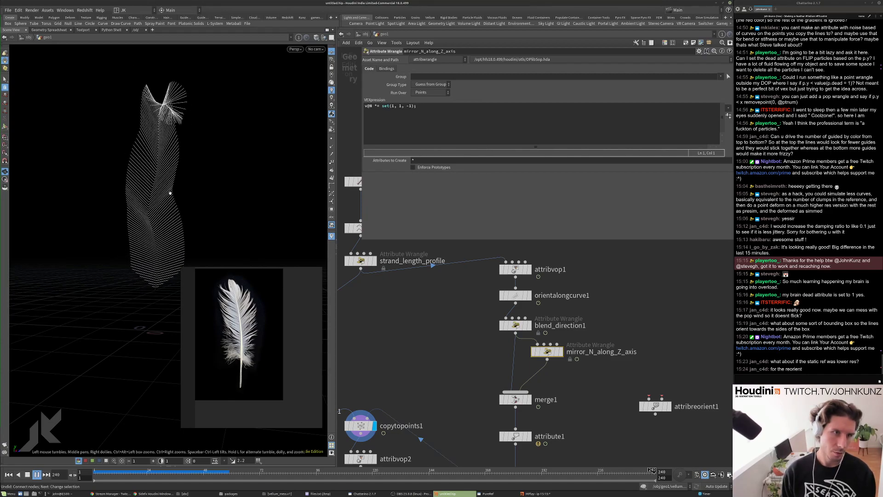
{"action": "key", "text": "Up"}
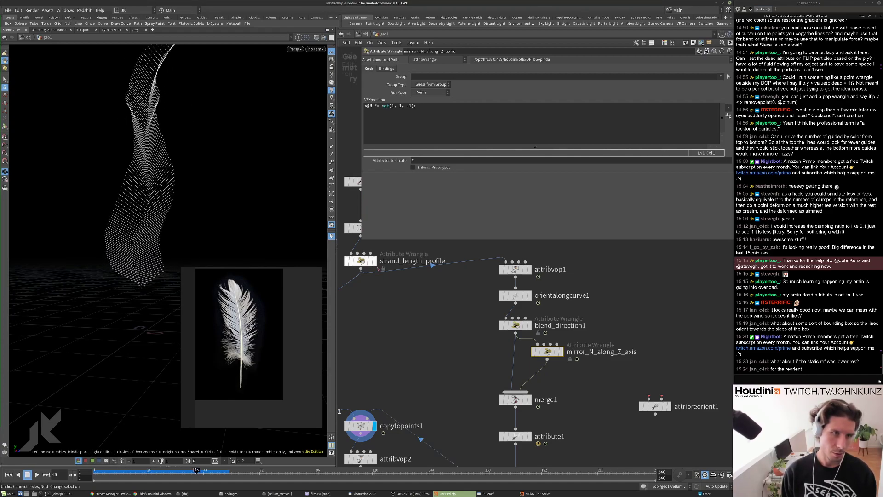
{"action": "key", "text": "ctrl+Left"}
{"action": "scroll", "coordinate": [481, 291], "scroll_direction": "down", "scroll_amount": 3}
{"action": "middle_click_drag", "start_coordinate": [481, 317], "coordinate": [526, 254]}
{"action": "middle_click_drag", "start_coordinate": [476, 462], "coordinate": [494, 357]}
{"action": "scroll", "coordinate": [493, 358], "scroll_direction": "up", "scroll_amount": 2}
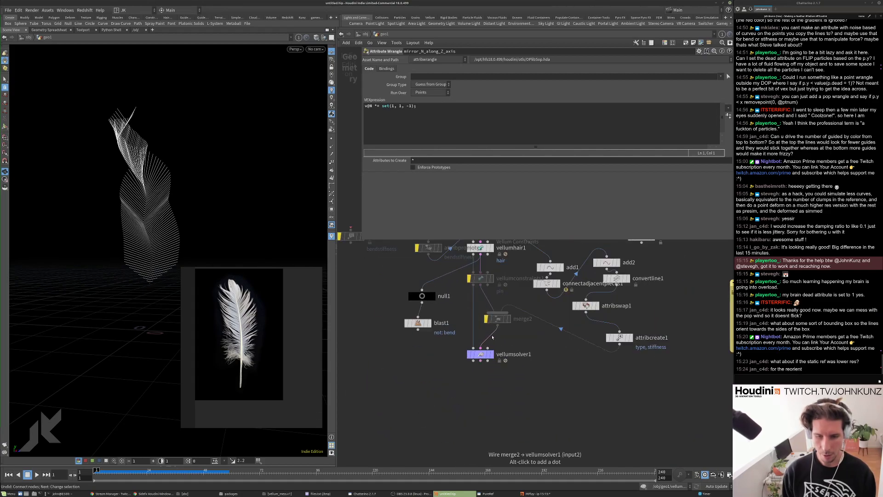
{"action": "left_click", "coordinate": [493, 357]}
{"action": "key", "text": "Up"}
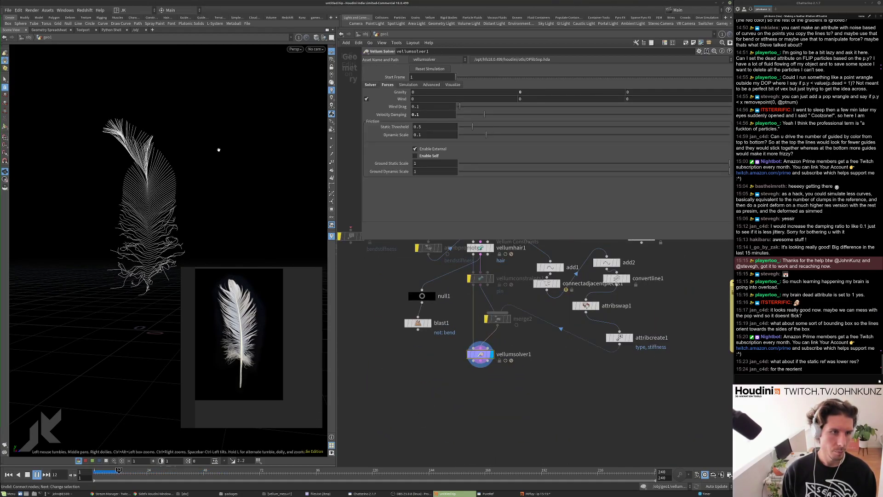
Raise set_amount_of_fibers Points from 127 to 1275 and play the denser feather.
{"action": "key", "text": "Up"}
{"action": "scroll", "coordinate": [504, 311], "scroll_direction": "down", "scroll_amount": 5}
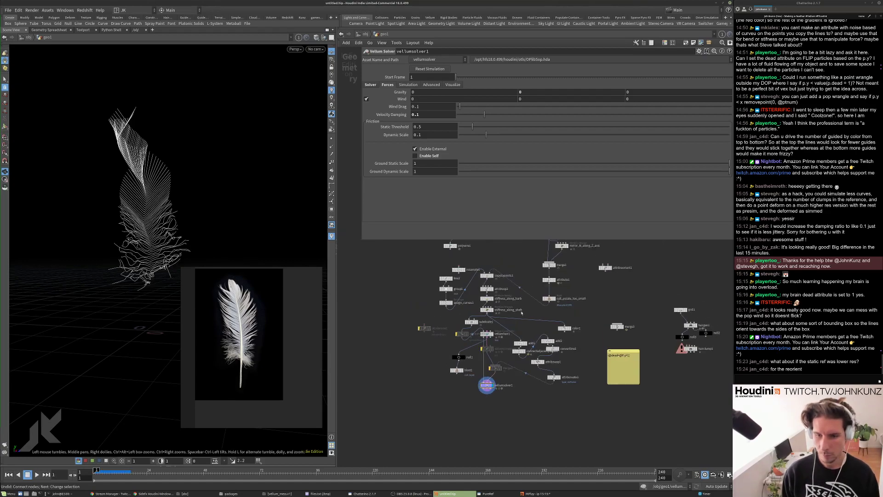
{"action": "scroll", "coordinate": [504, 310], "scroll_direction": "up", "scroll_amount": 3}
{"action": "left_click", "coordinate": [500, 331]}
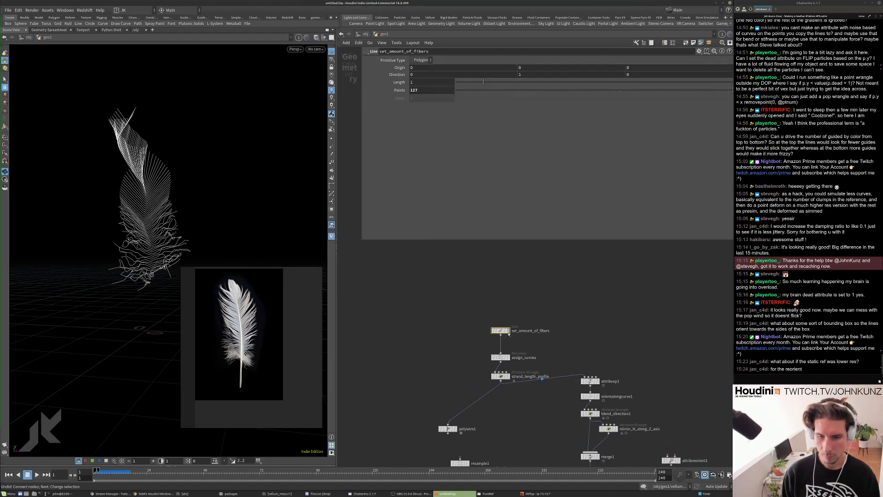
{"action": "left_click", "coordinate": [412, 90]}
{"action": "type", "text": "5"}
{"action": "key", "text": "Return"}
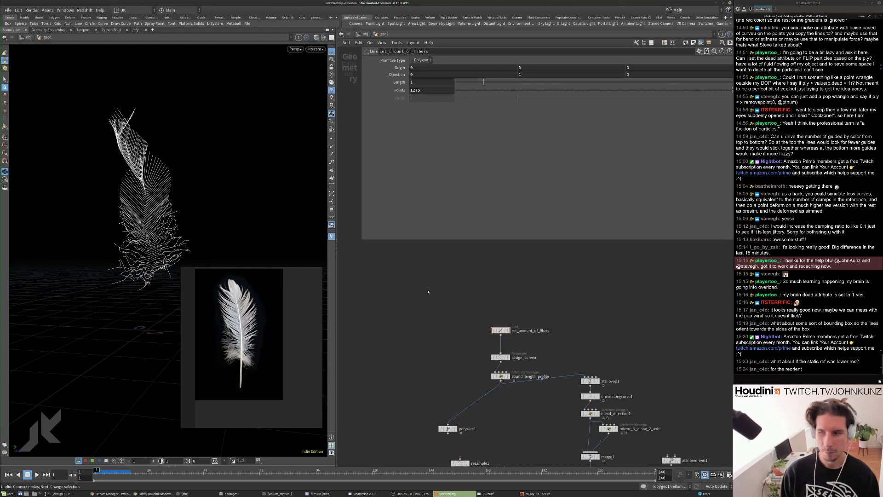
{"action": "key", "text": "Up"}
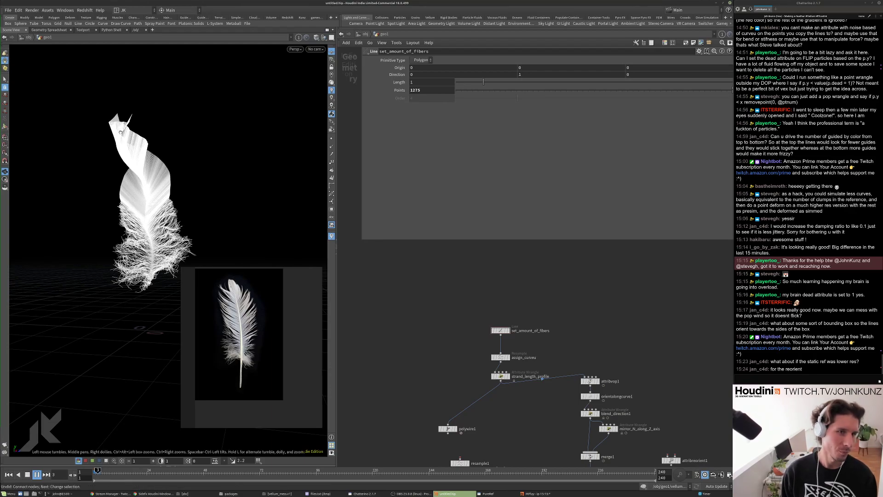
Stop playback and return set_amount_of_fibers Points to 127.
{"action": "key", "text": "ctrl+z"}
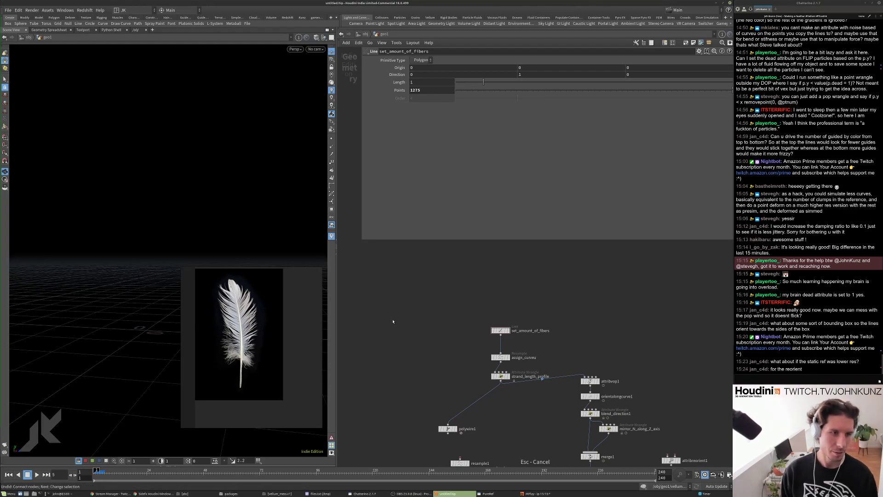
{"action": "scroll", "coordinate": [516, 337], "scroll_direction": "up", "scroll_amount": 3}
{"action": "left_click", "coordinate": [494, 403]}
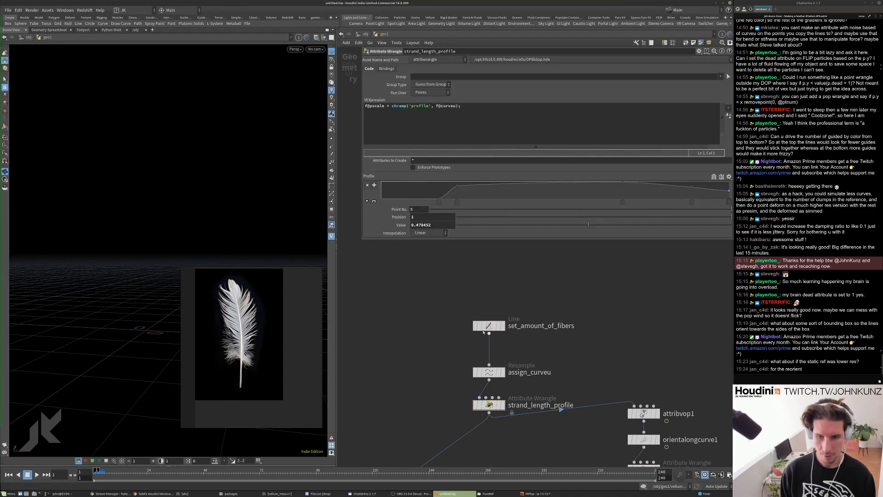
{"action": "left_click", "coordinate": [483, 330]}
{"action": "left_click", "coordinate": [424, 93]}
{"action": "key", "text": "BackSpace"}
{"action": "scroll", "coordinate": [437, 276], "scroll_direction": "down", "scroll_amount": 4}
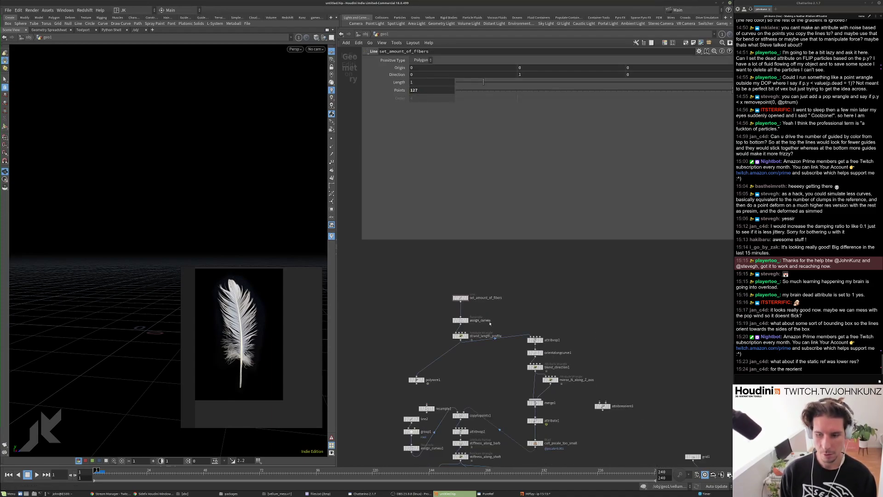
{"action": "scroll", "coordinate": [467, 425], "scroll_direction": "up", "scroll_amount": 2}
{"action": "middle_click_drag", "start_coordinate": [466, 426], "coordinate": [478, 362]}
Display copytopoints1 and insert blend_direction1 on the wire after merge1.
{"action": "left_click", "coordinate": [479, 344]}
{"action": "left_click", "coordinate": [470, 344]}
{"action": "scroll", "coordinate": [529, 350], "scroll_direction": "up", "scroll_amount": 2}
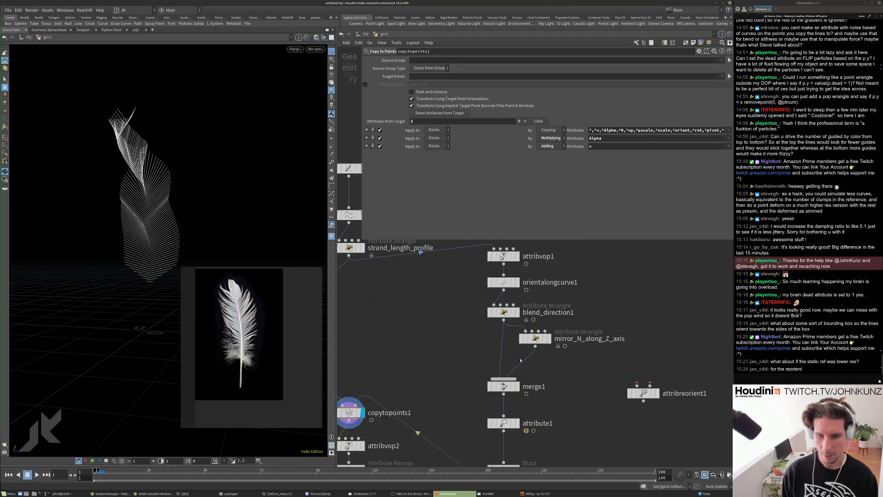
{"action": "left_click_drag", "start_coordinate": [507, 313], "coordinate": [504, 371]}
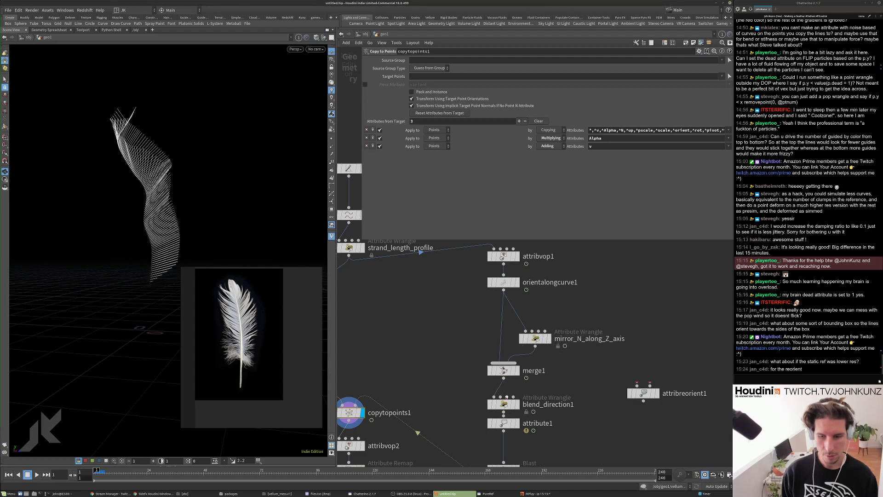
{"action": "left_click_drag", "start_coordinate": [504, 403], "coordinate": [504, 398]}
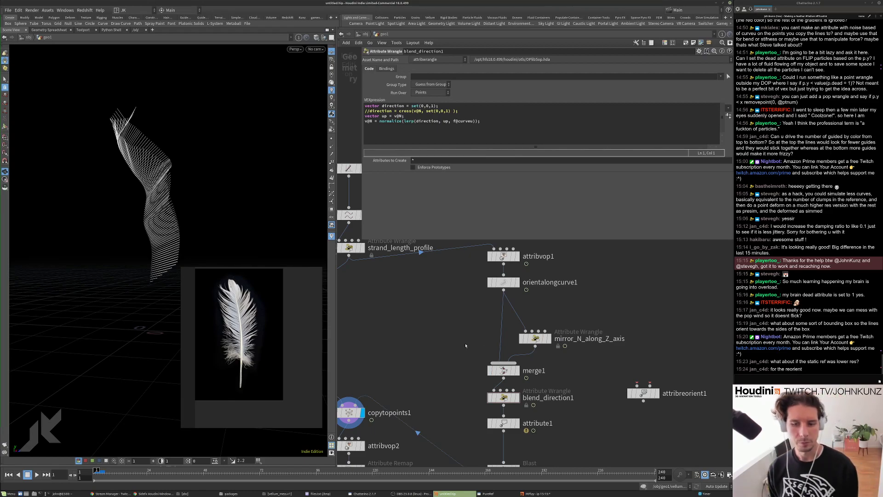
Nudge mirror_N_along_Z_axis up and review its code and blend_direction1's lerp toward N.
{"action": "left_click_drag", "start_coordinate": [535, 338], "coordinate": [533, 333]}
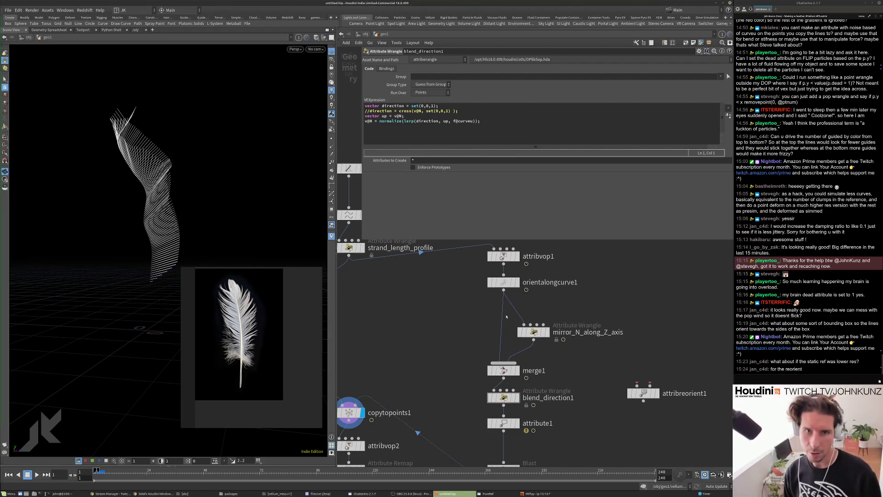
{"action": "left_click", "coordinate": [529, 330]}
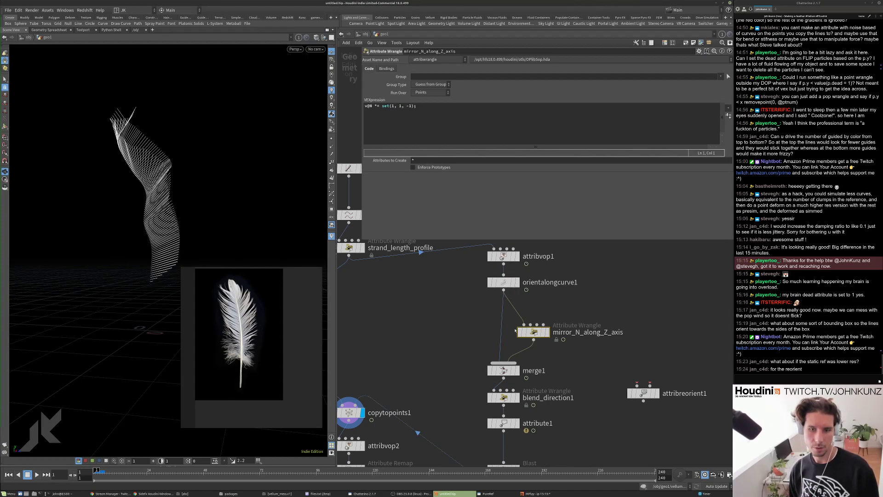
{"action": "left_click", "coordinate": [503, 397]}
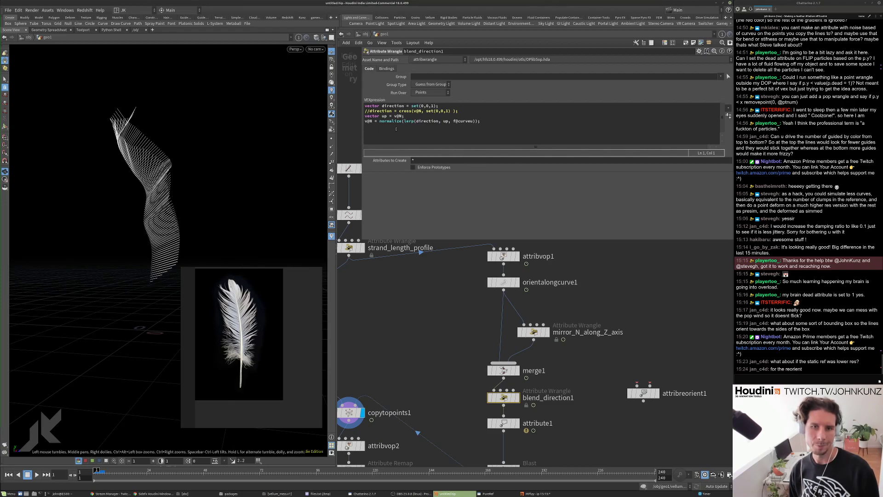
{"action": "middle_click_drag", "start_coordinate": [480, 333], "coordinate": [494, 316]}
{"action": "left_click_drag", "start_coordinate": [237, 158], "coordinate": [276, 169]}
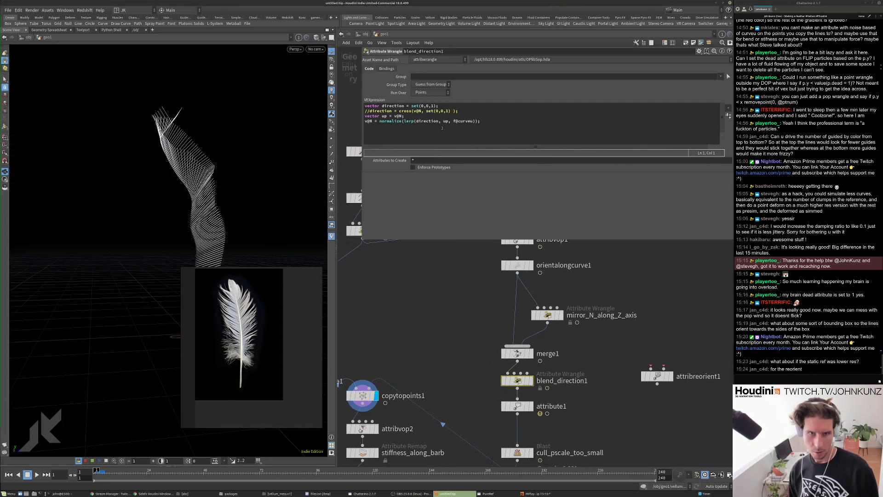
{"action": "left_click", "coordinate": [547, 315]}
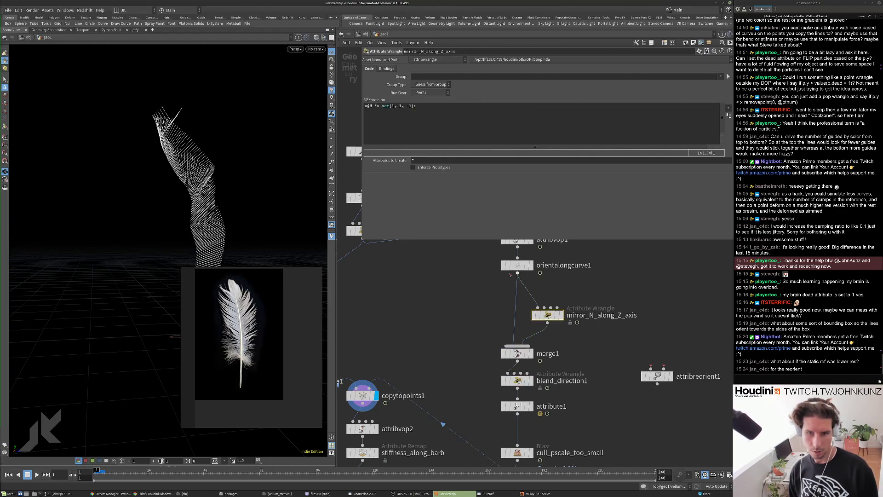
Test orientalongcurve1 writing its Y axis as N, then revert to Tangent (Z Axis) output.
{"action": "left_click", "coordinate": [518, 265]}
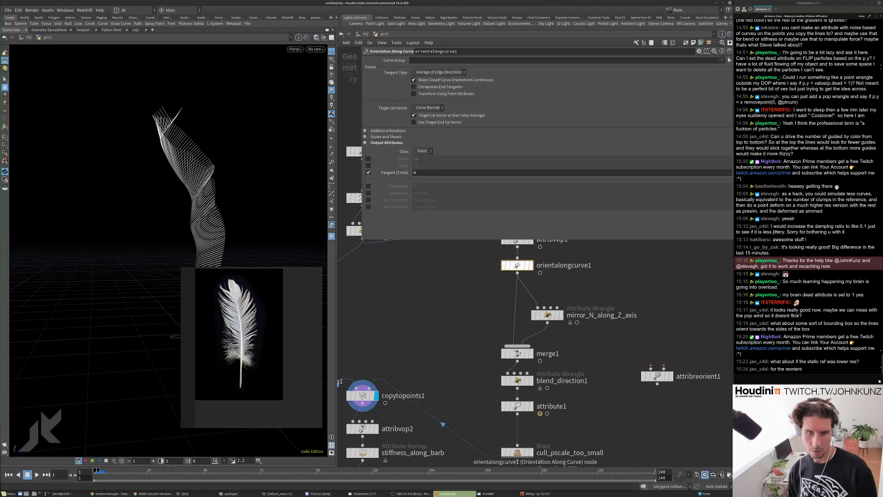
{"action": "middle_click_drag", "start_coordinate": [448, 334], "coordinate": [444, 316]}
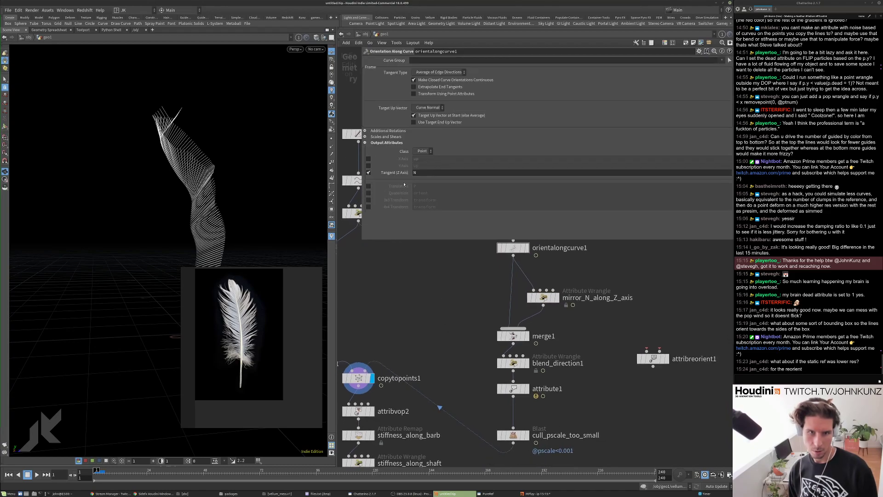
{"action": "double_click", "coordinate": [415, 172]}
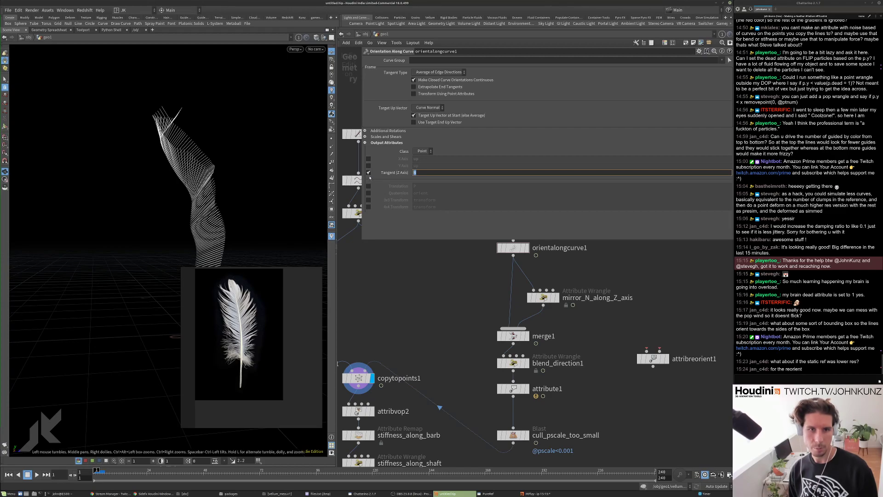
{"action": "left_click", "coordinate": [369, 173]}
{"action": "left_click", "coordinate": [369, 165]}
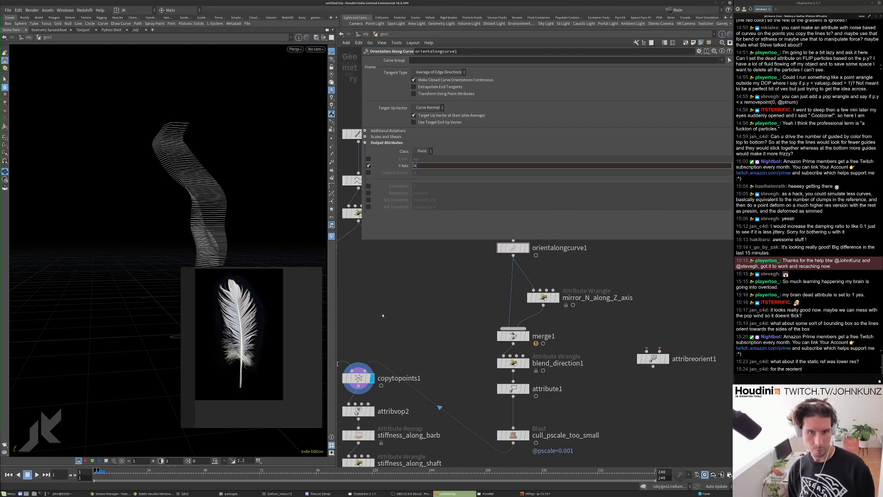
{"action": "type", "text": "N"}
{"action": "key", "text": "Return"}
{"action": "left_click_drag", "start_coordinate": [198, 138], "coordinate": [238, 130]}
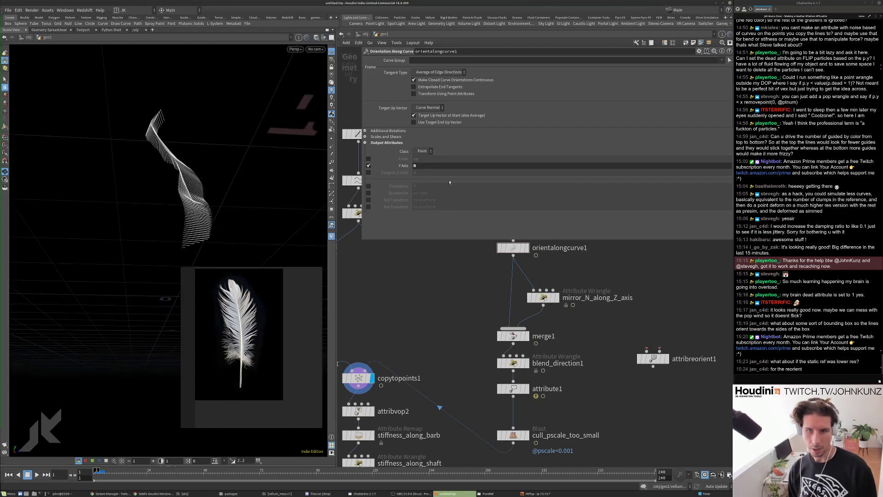
{"action": "left_click", "coordinate": [368, 166]}
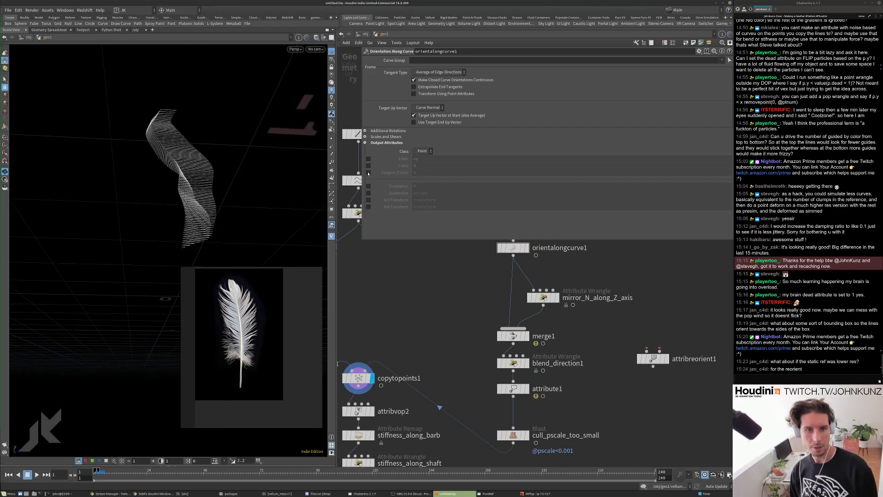
{"action": "left_click", "coordinate": [368, 173]}
Move blend_direction1 directly below orientalongcurve1, above mirror_N_along_Z_axis.
{"action": "scroll", "coordinate": [434, 345], "scroll_direction": "down", "scroll_amount": 3}
{"action": "left_click_drag", "start_coordinate": [490, 357], "coordinate": [487, 304]}
{"action": "left_click_drag", "start_coordinate": [501, 308], "coordinate": [500, 313]}
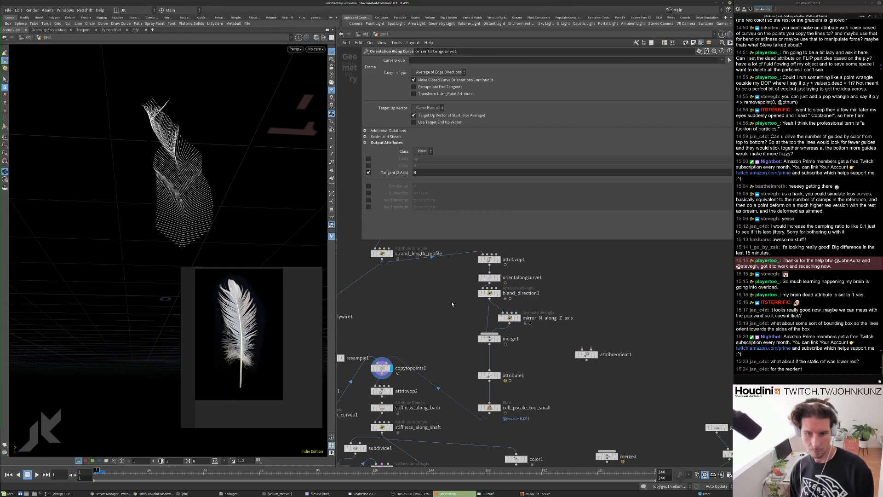
{"action": "scroll", "coordinate": [459, 302], "scroll_direction": "down", "scroll_amount": 2}
Bypass attribvop1 and Alt-drag a duplicate of it down toward attribvop2.
{"action": "left_click", "coordinate": [482, 292]}
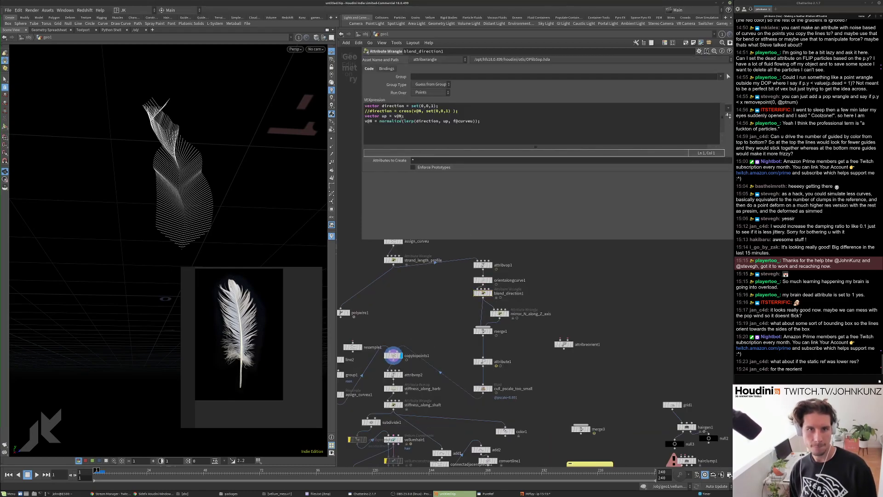
{"action": "scroll", "coordinate": [460, 321], "scroll_direction": "down", "scroll_amount": 1}
{"action": "scroll", "coordinate": [457, 304], "scroll_direction": "up", "scroll_amount": 1}
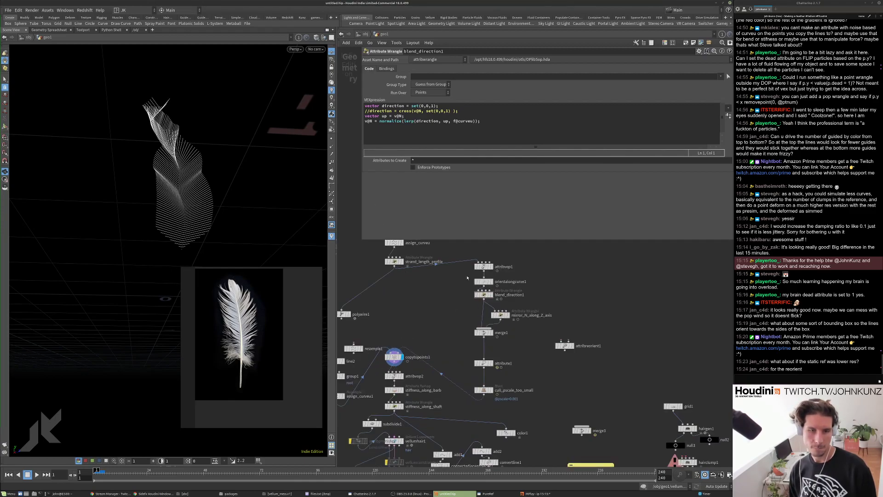
{"action": "scroll", "coordinate": [462, 281], "scroll_direction": "up", "scroll_amount": 1}
{"action": "left_click", "coordinate": [477, 266]}
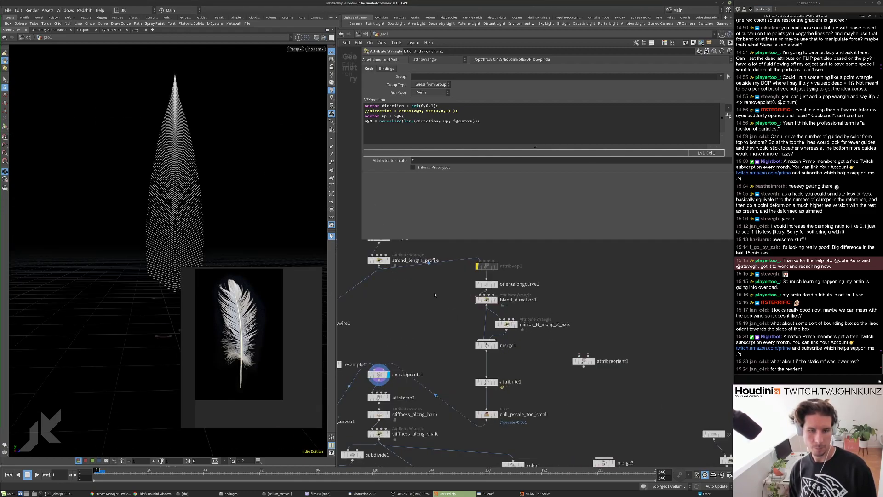
{"action": "scroll", "coordinate": [431, 293], "scroll_direction": "down", "scroll_amount": 3}
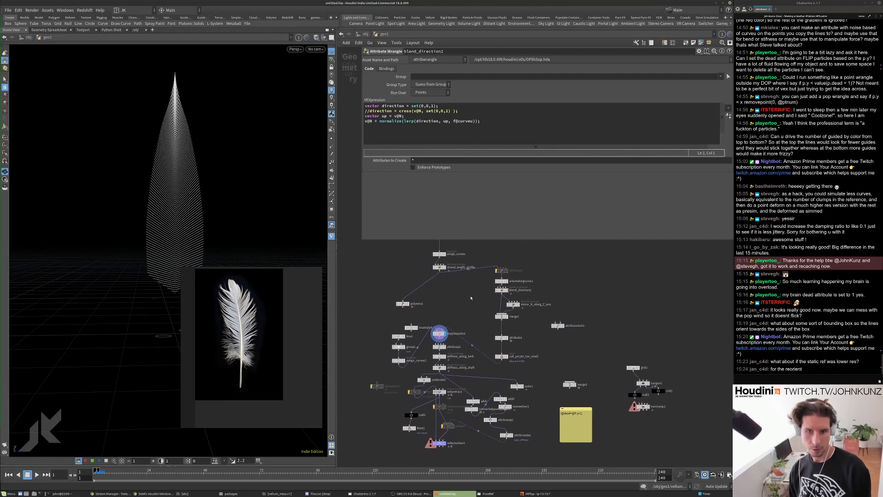
{"action": "scroll", "coordinate": [495, 271], "scroll_direction": "up", "scroll_amount": 3}
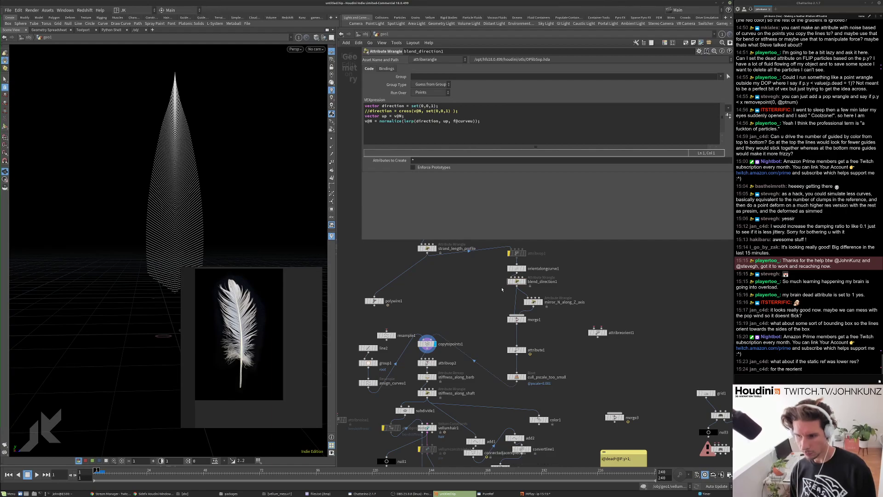
{"action": "middle_click_drag", "start_coordinate": [539, 254], "coordinate": [543, 284]}
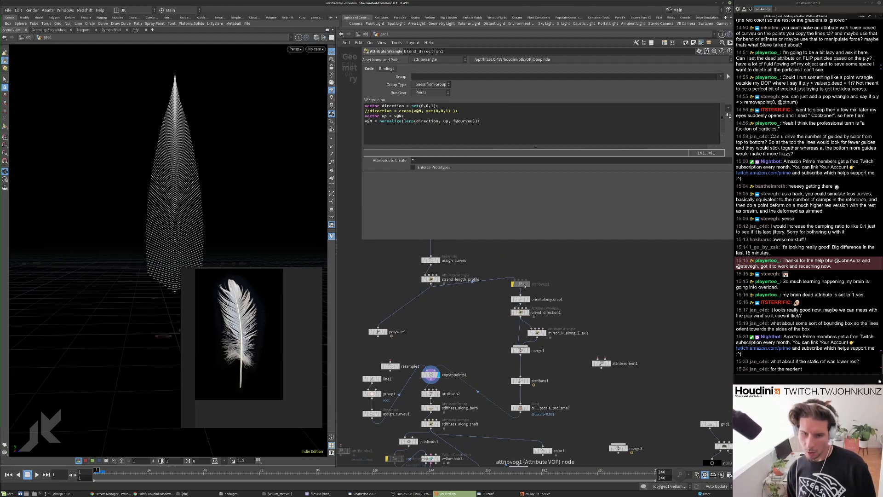
{"action": "left_click_drag", "start_coordinate": [522, 285], "coordinate": [458, 394], "text": "alt"}
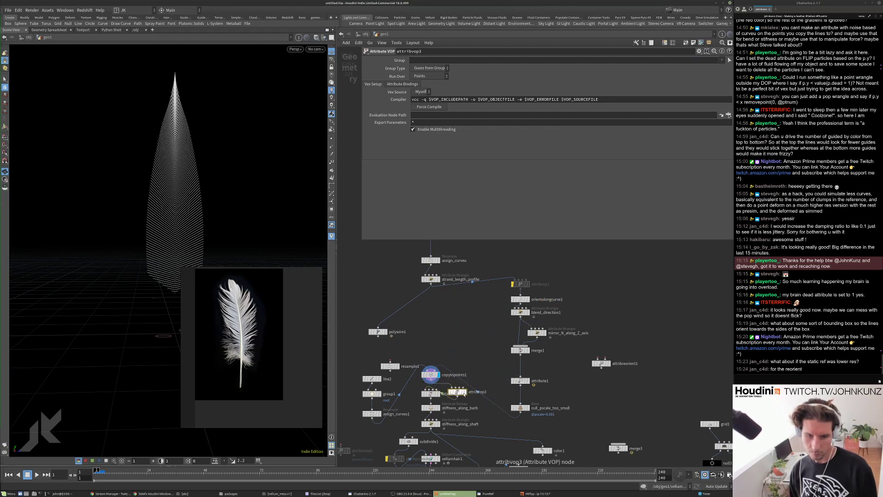
Drop attribvop3 beside attribvop2 as the displayed node, play the curved feather, then rewind.
{"action": "left_click", "coordinate": [463, 392]}
{"action": "key", "text": "Up"}
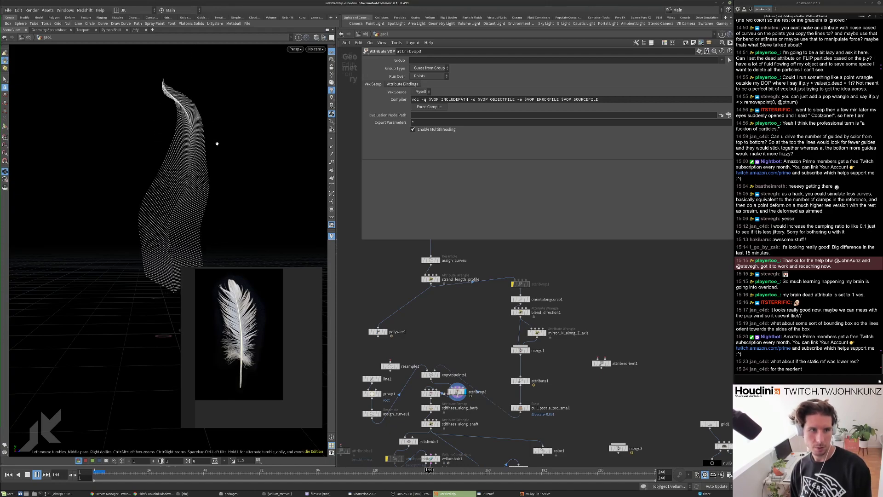
{"action": "key", "text": "Up"}
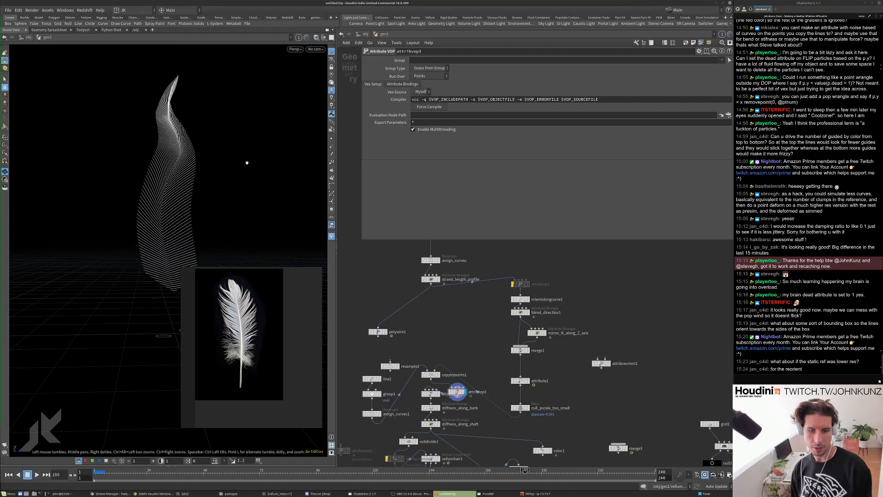
{"action": "key", "text": "ctrl+Up"}
Select vellumsolver1 and run the feather simulation from frame 1.
{"action": "scroll", "coordinate": [474, 414], "scroll_direction": "up", "scroll_amount": 2}
{"action": "middle_click_drag", "start_coordinate": [474, 464], "coordinate": [474, 414]}
{"action": "scroll", "coordinate": [474, 414], "scroll_direction": "up", "scroll_amount": 1}
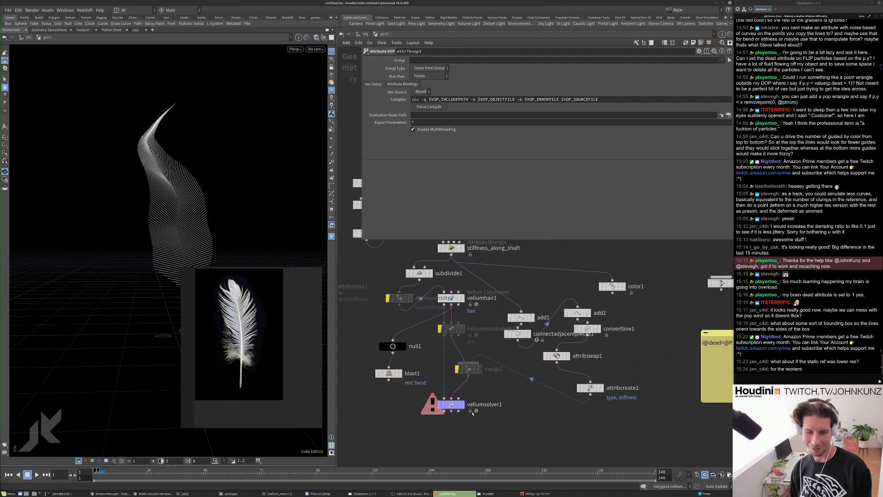
{"action": "left_click", "coordinate": [452, 405]}
{"action": "key", "text": "Up"}
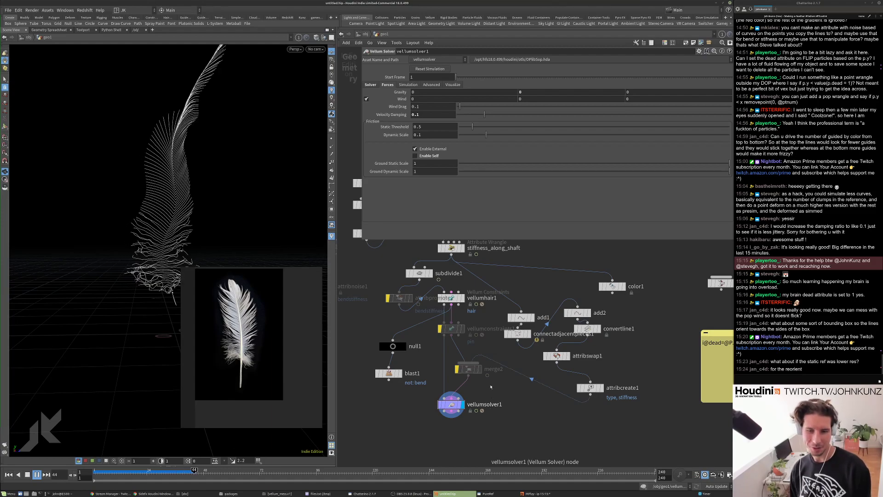
Stop the feather simulation playback and rewind the timeline to frame 1.
{"action": "scroll", "coordinate": [491, 387], "scroll_direction": "down", "scroll_amount": 4}
{"action": "key", "text": "Up"}
{"action": "middle_click_drag", "start_coordinate": [488, 262], "coordinate": [492, 325]}
{"action": "key", "text": "ctrl+Up"}
Select the set_amount_of_fibers Line node and orbit the viewport around the feather.
{"action": "left_click", "coordinate": [481, 250]}
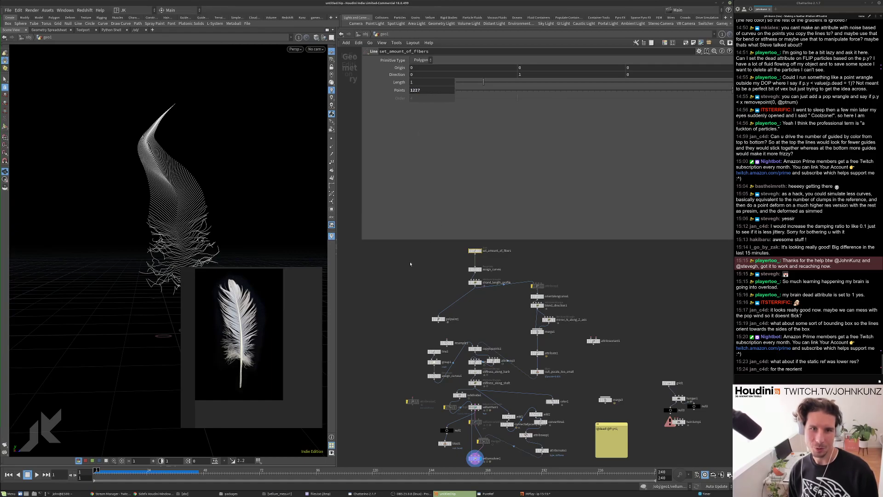
{"action": "scroll", "coordinate": [244, 151], "scroll_direction": "up", "scroll_amount": 5}
{"action": "left_click_drag", "start_coordinate": [262, 141], "coordinate": [230, 193]}
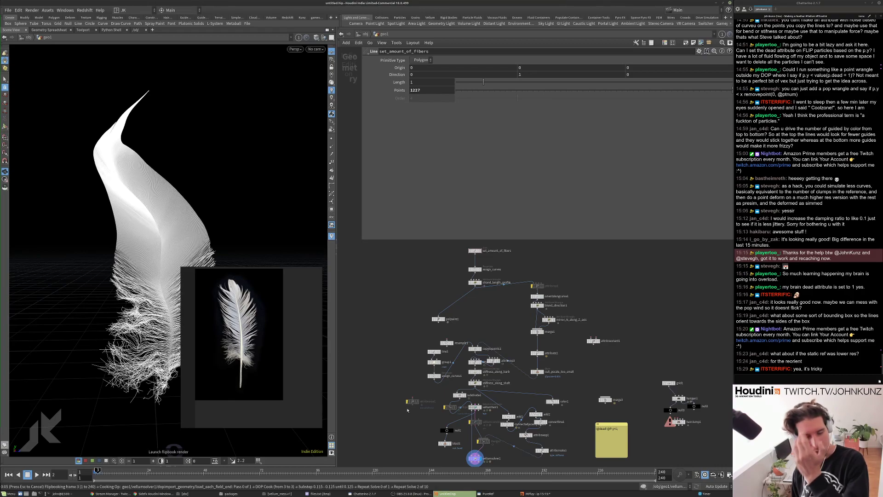
Close the PureRef reference board with Don't Save, then bring up the terminal.
{"action": "right_click", "coordinate": [303, 281]}
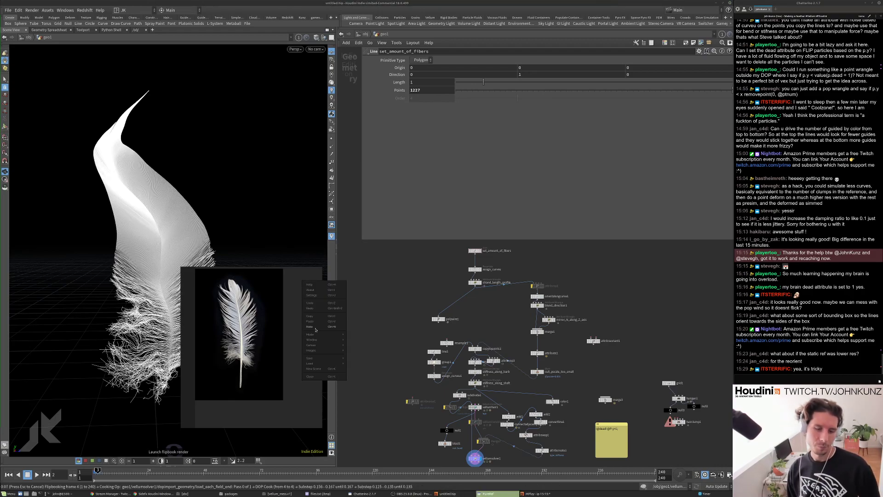
{"action": "left_click", "coordinate": [324, 377]}
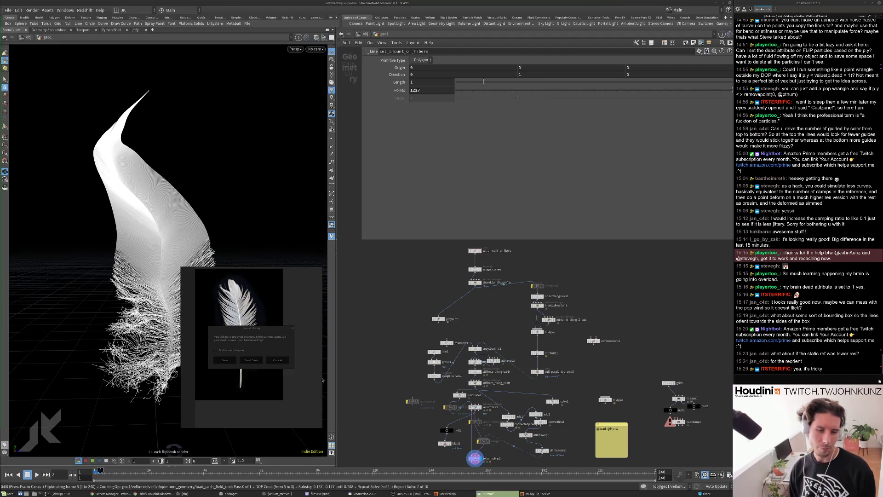
{"action": "left_click", "coordinate": [251, 360]}
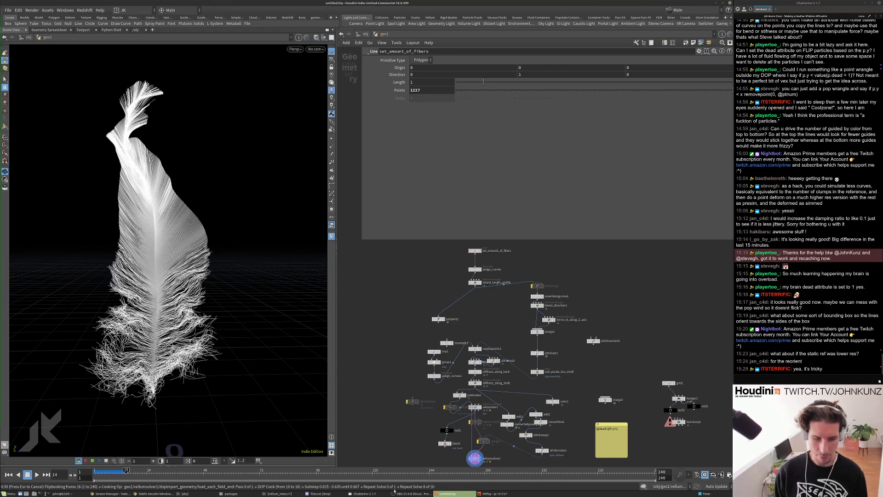
{"action": "left_click", "coordinate": [84, 494]}
{"action": "key", "text": "Return"}
Rerun the previous houdinifx command, then widen the new untitled Houdini window.
{"action": "key", "text": "Return"}
{"action": "key", "text": "Up"}
{"action": "key", "text": "Return"}
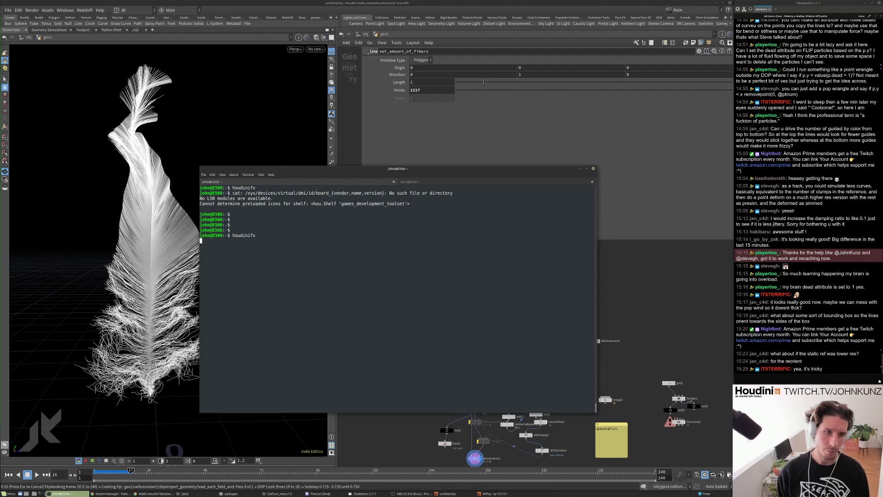
{"action": "key", "text": "alt+Tab"}
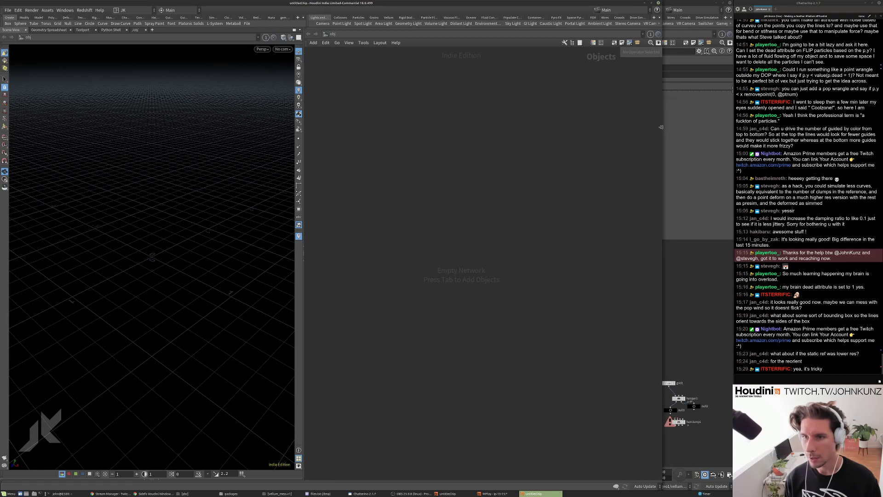
{"action": "left_click_drag", "start_coordinate": [663, 129], "coordinate": [733, 130]}
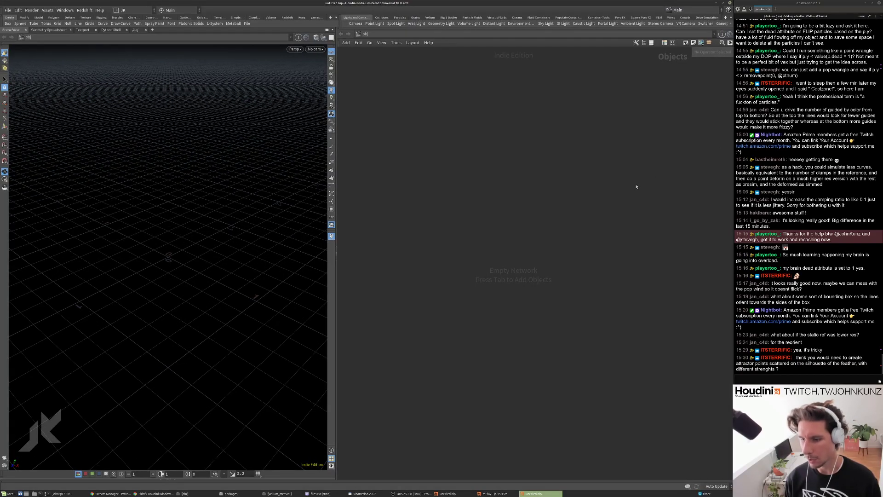
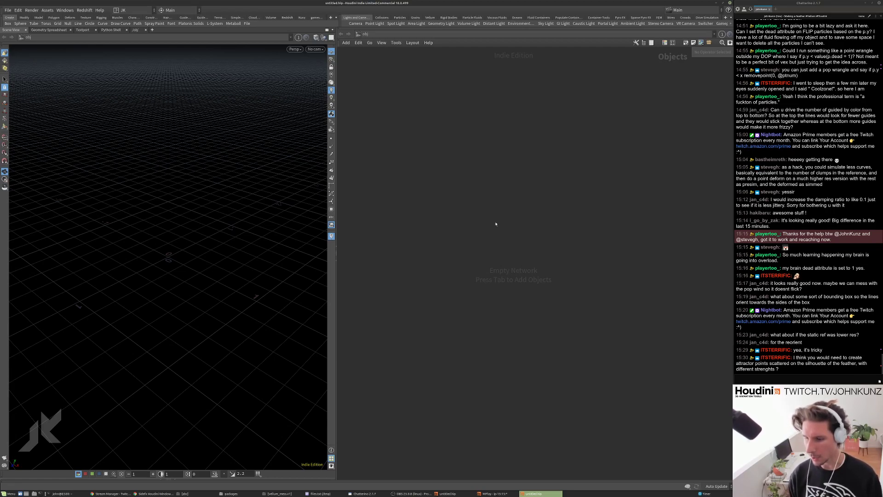
Create a geo1 Geometry node and dive inside it.
{"action": "key", "text": "Tab"}
{"action": "type", "text": "geo"}
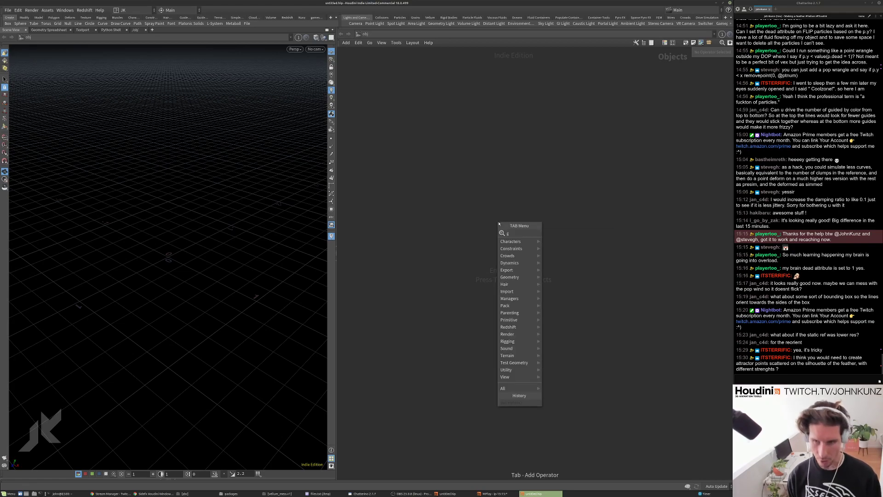
{"action": "key", "text": "Return"}
{"action": "left_click", "coordinate": [498, 223]}
{"action": "double_click", "coordinate": [498, 222]}
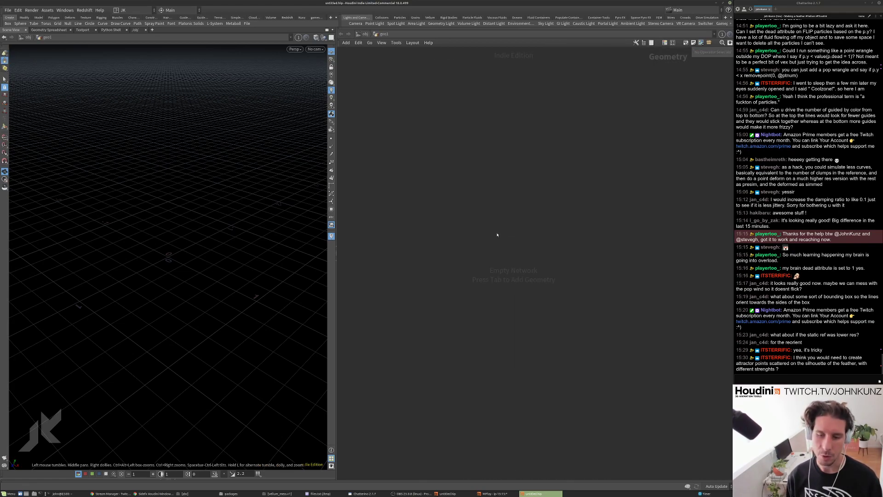
Add a Line node with 50 points inside geo1.
{"action": "key", "text": "Tab"}
{"action": "type", "text": "line"}
{"action": "key", "text": "Return"}
{"action": "left_click", "coordinate": [461, 230]}
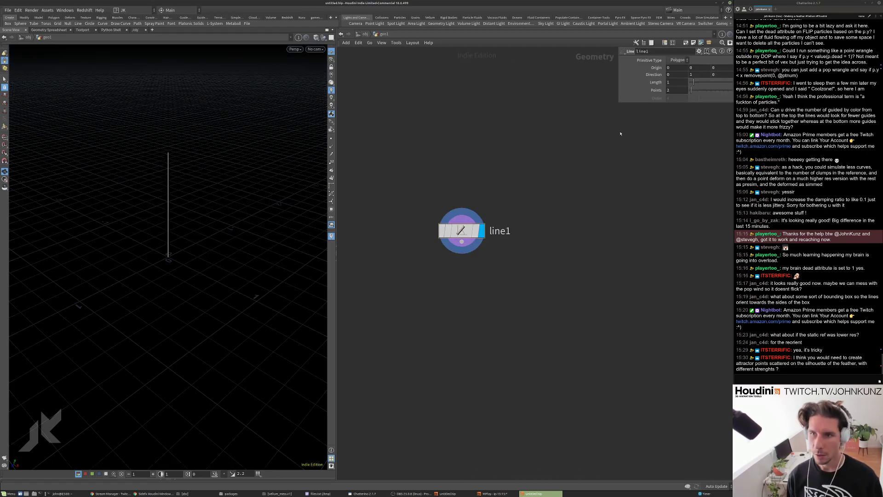
{"action": "key", "text": "Tab"}
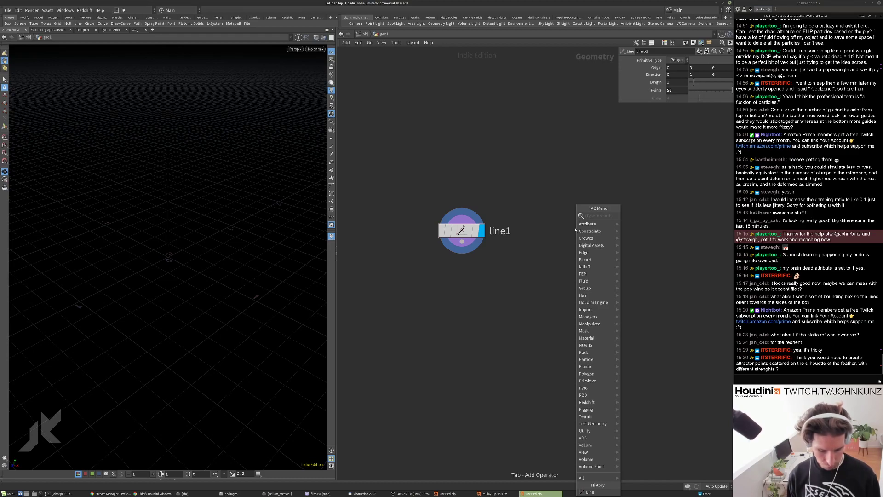
Add an Orientation Along Curve node below line1, wired from it.
{"action": "type", "text": "orient"}
{"action": "key", "text": "Return"}
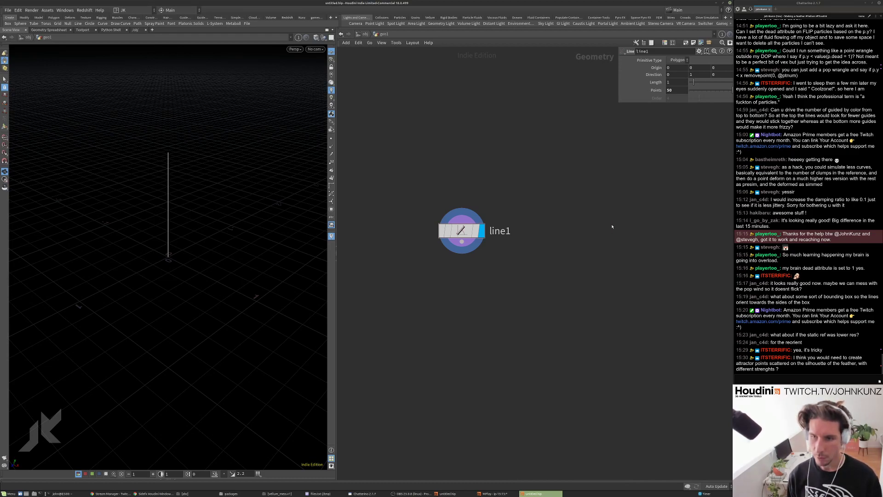
{"action": "left_click", "coordinate": [478, 279]}
{"action": "left_click_drag", "start_coordinate": [462, 241], "coordinate": [478, 269]}
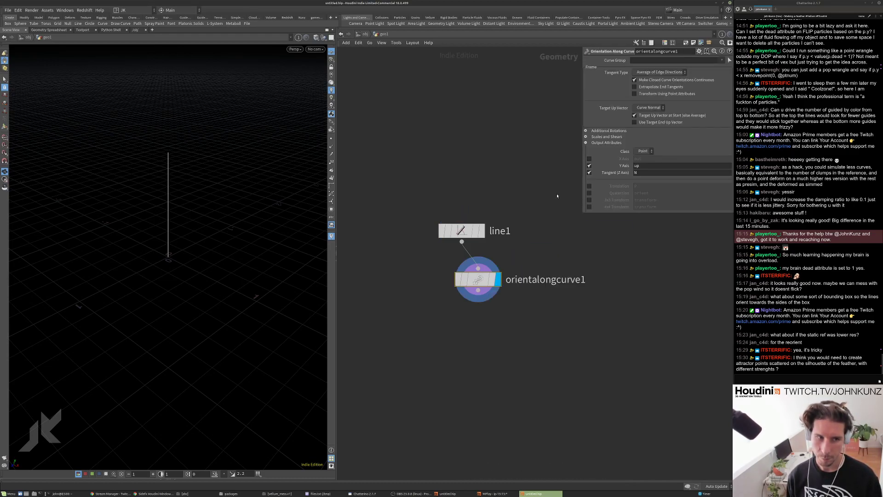
Turn off the tangent output and write the Y axis to attribute N.
{"action": "left_click", "coordinate": [589, 165]}
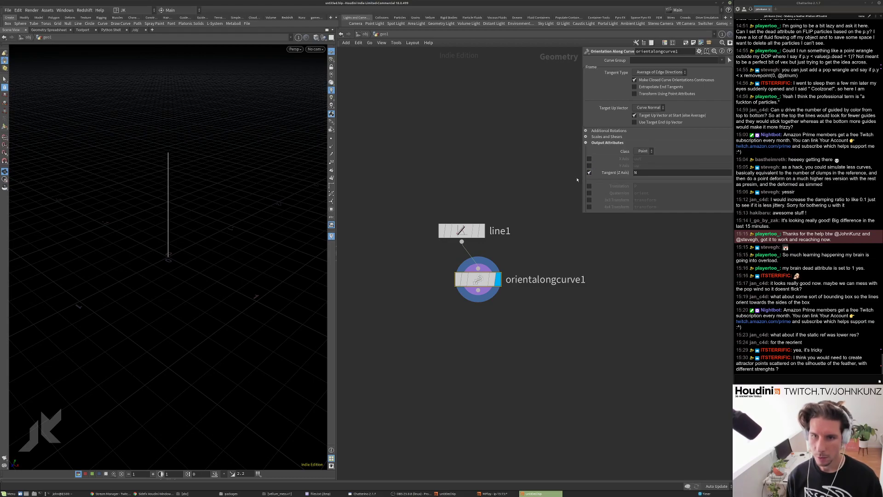
{"action": "left_click", "coordinate": [589, 173]}
{"action": "left_click", "coordinate": [589, 165]}
{"action": "double_click", "coordinate": [637, 166]}
{"action": "type", "text": "N"}
{"action": "key", "text": "Return"}
Show normals on the line and inspect them from a flatter angle.
{"action": "left_click", "coordinate": [332, 147]}
{"action": "left_click_drag", "start_coordinate": [222, 189], "coordinate": [242, 184]}
{"action": "middle_click_drag", "start_coordinate": [533, 351], "coordinate": [537, 307]}
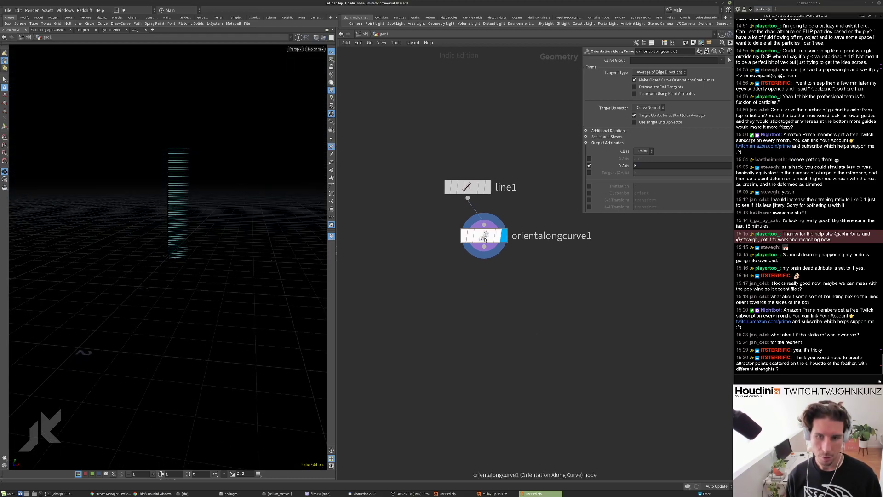
{"action": "left_click_drag", "start_coordinate": [487, 238], "coordinate": [471, 226]}
{"action": "right_click", "coordinate": [471, 226]}
{"action": "key", "text": "Escape"}
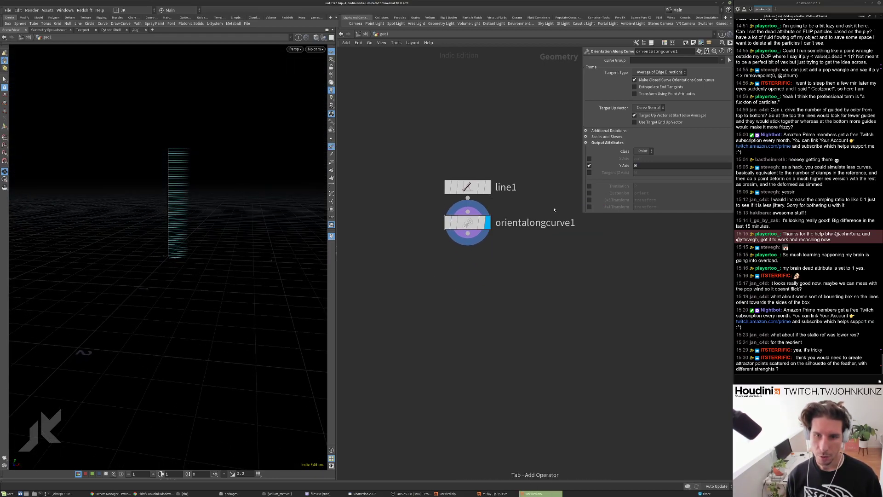
Add a displayed Attribute Wrangle below orientalongcurve1 with a sine offset on @P.x.
{"action": "left_click", "coordinate": [474, 281]}
{"action": "left_click", "coordinate": [501, 287]}
{"action": "left_click", "coordinate": [574, 135]}
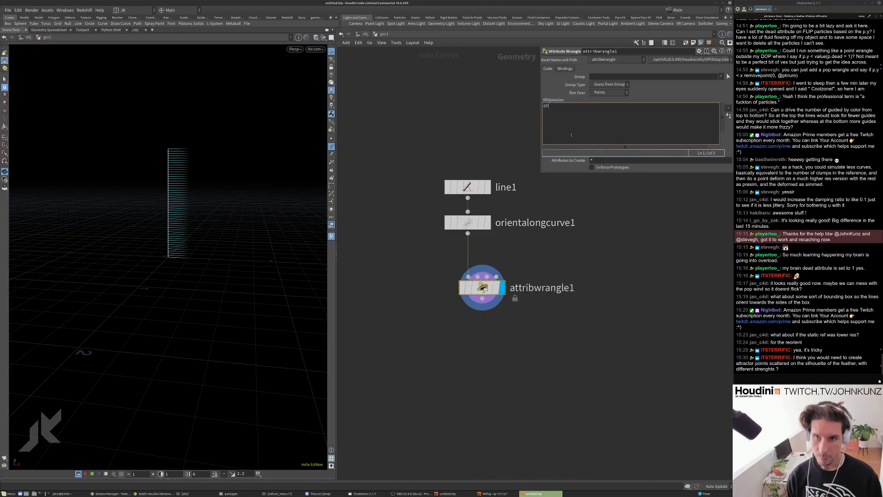
{"action": "type", "text": "@P.x"}
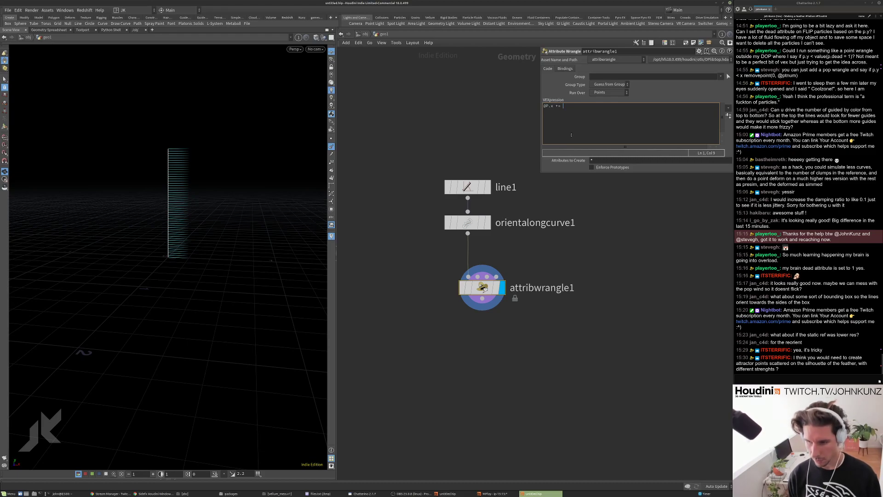
{"action": "type", "text": "+= "}
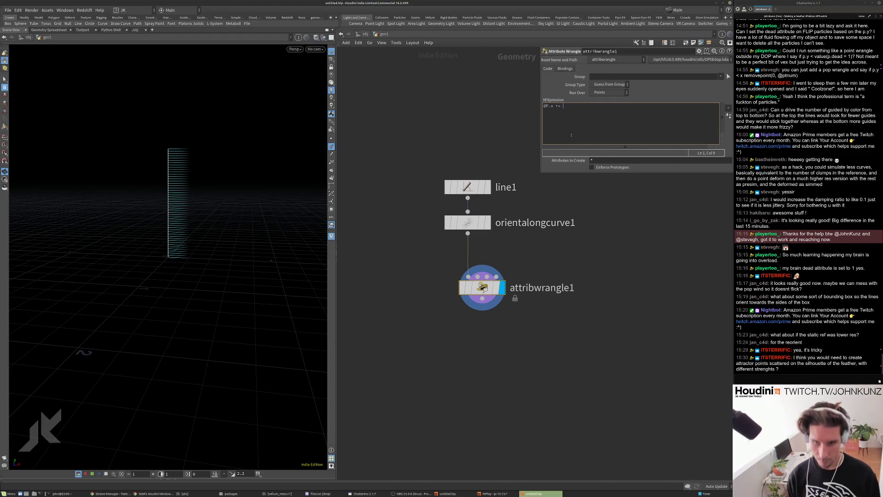
{"action": "type", "text": "sin(@P.y);"}
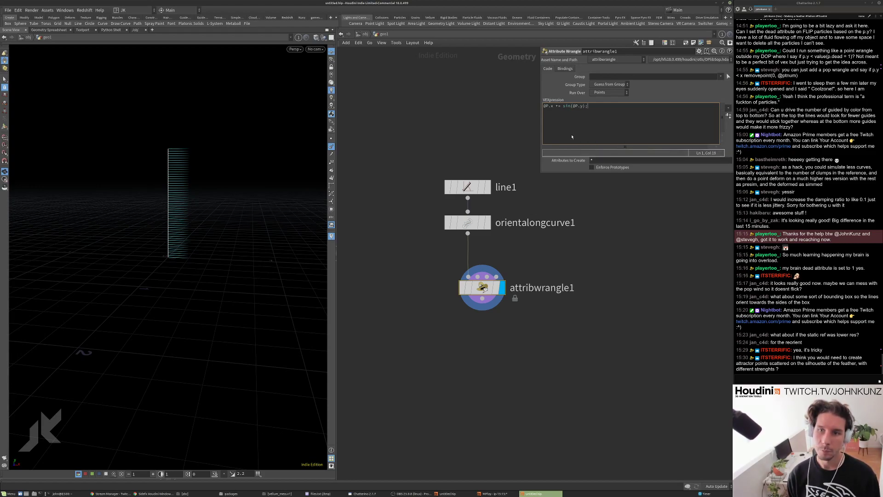
{"action": "key", "text": "ctrl+Return"}
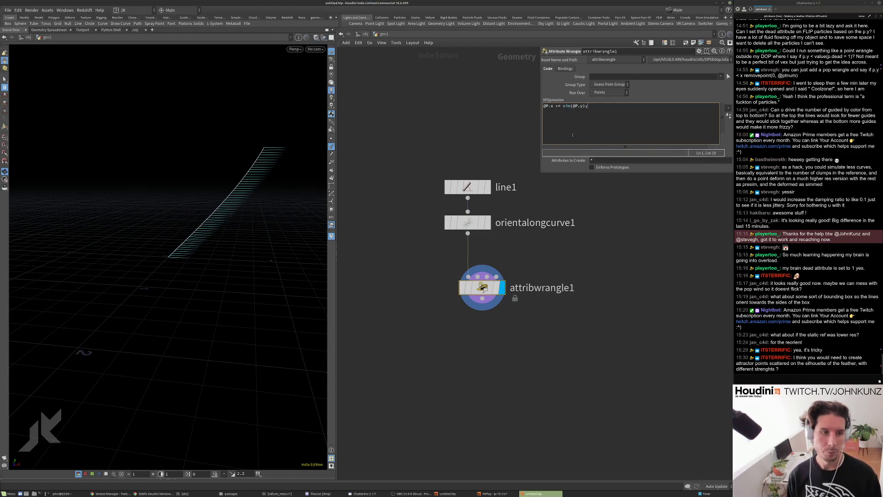
Refine the wrangle code to @P.x += sin(@P.y*8)/12;.
{"action": "type", "text": "*"}
{"action": "key", "text": "ctrl+Return"}
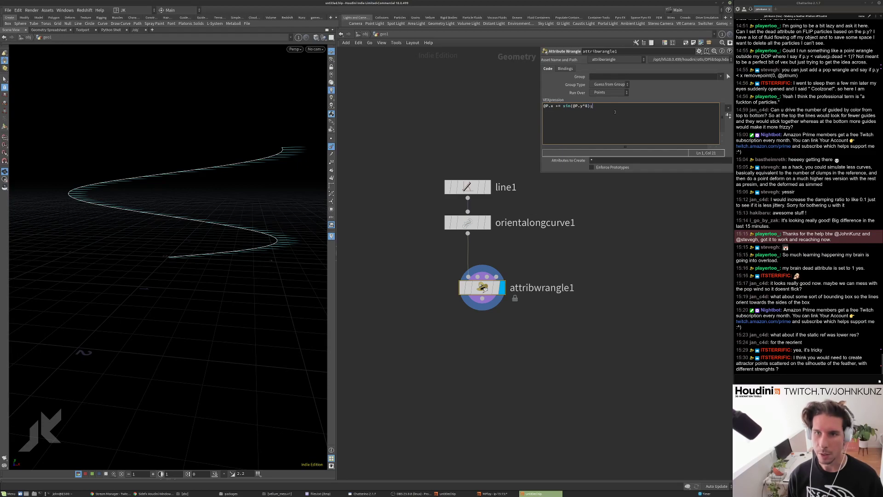
{"action": "type", "text": "/12"}
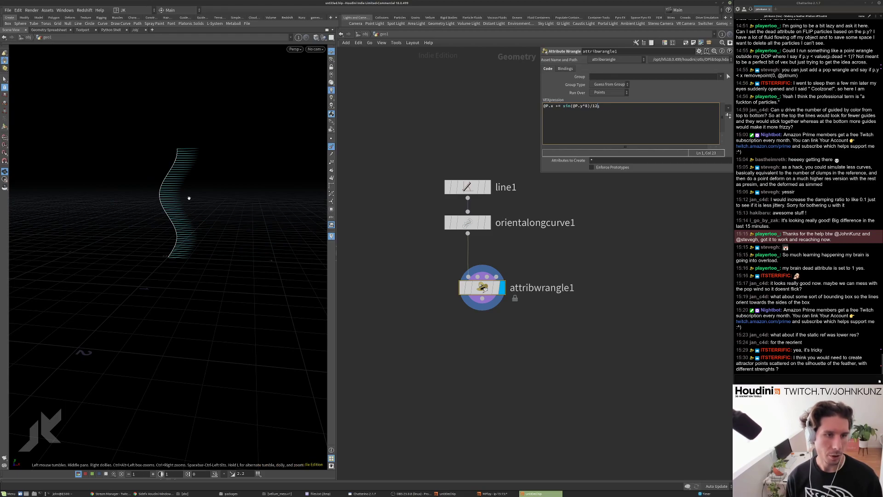
{"action": "scroll", "coordinate": [197, 236], "scroll_direction": "up", "scroll_amount": 10}
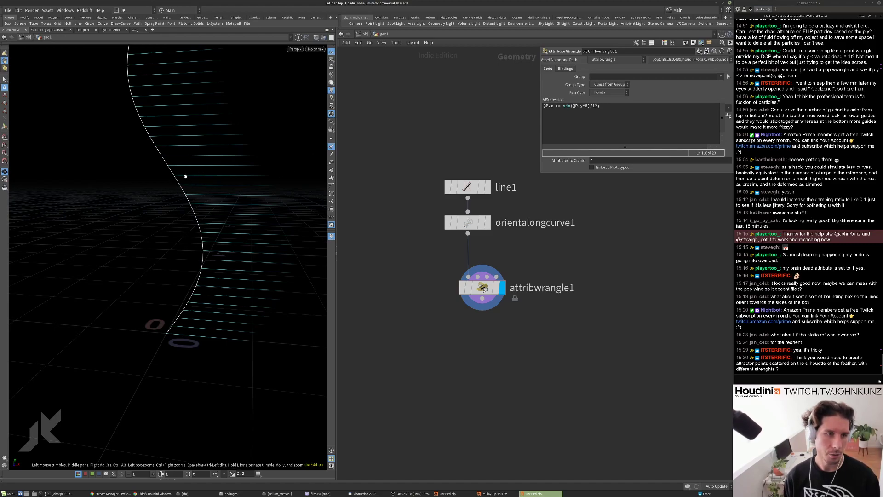
{"action": "middle_click_drag", "start_coordinate": [576, 308], "coordinate": [566, 327]}
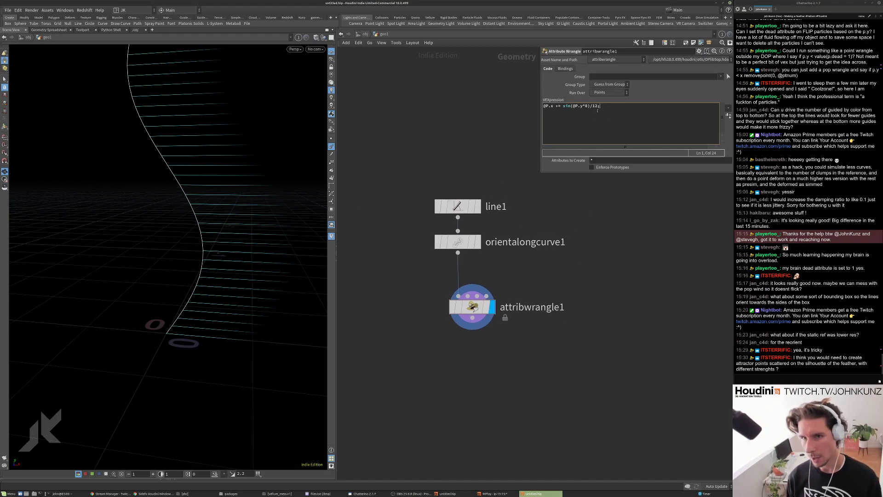
{"action": "key", "text": "ctrl+a"}
{"action": "key", "text": "Tab"}
Add a displayed Deformation Wrangle branching off orientalongcurve1.
{"action": "type", "text": "co"}
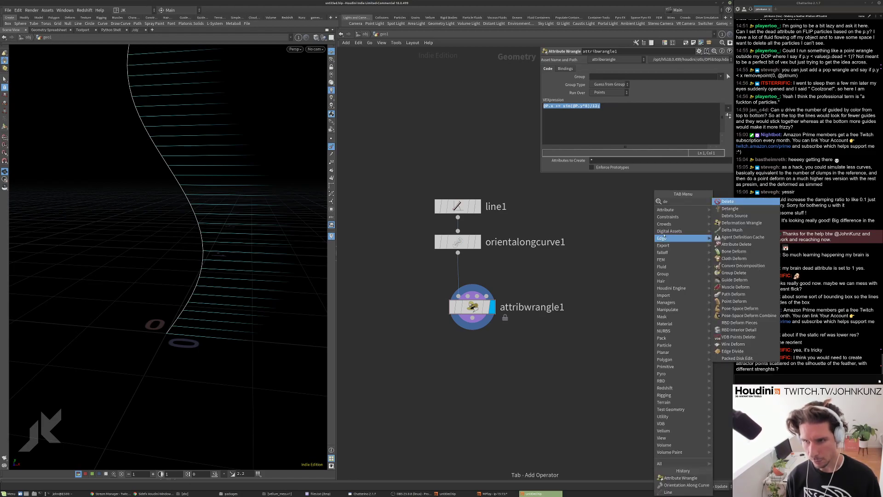
{"action": "left_click", "coordinate": [721, 224]}
{"action": "left_click", "coordinate": [616, 287]}
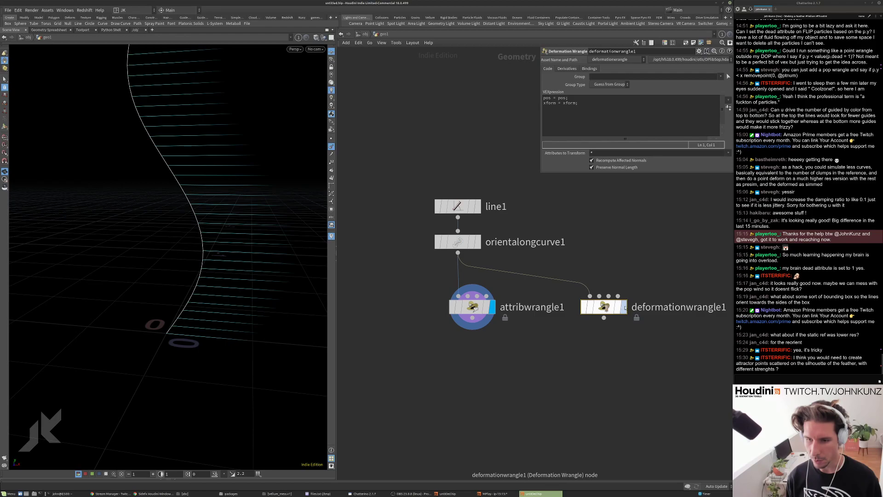
{"action": "left_click", "coordinate": [622, 307]}
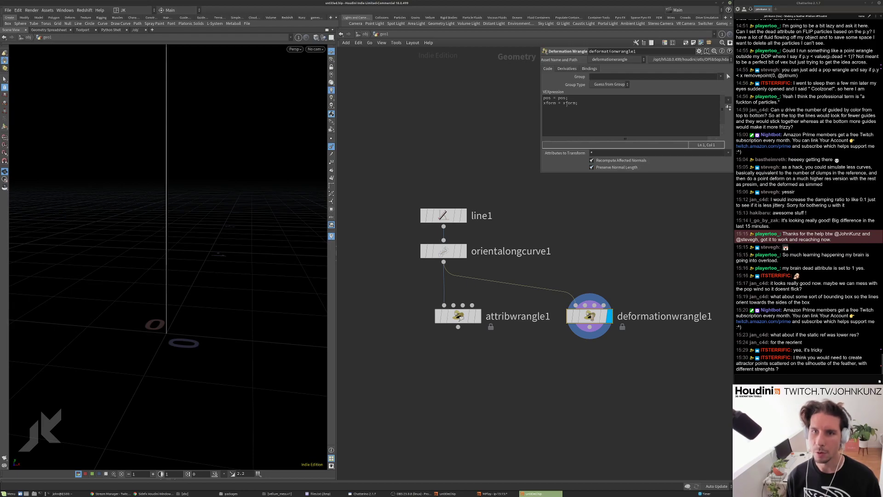
Add pos.x += sin(pos.y*8)/12; to the deformation wrangle's code.
{"action": "left_click_drag", "start_coordinate": [570, 99], "coordinate": [521, 99]}
{"action": "left_click", "coordinate": [598, 104]}
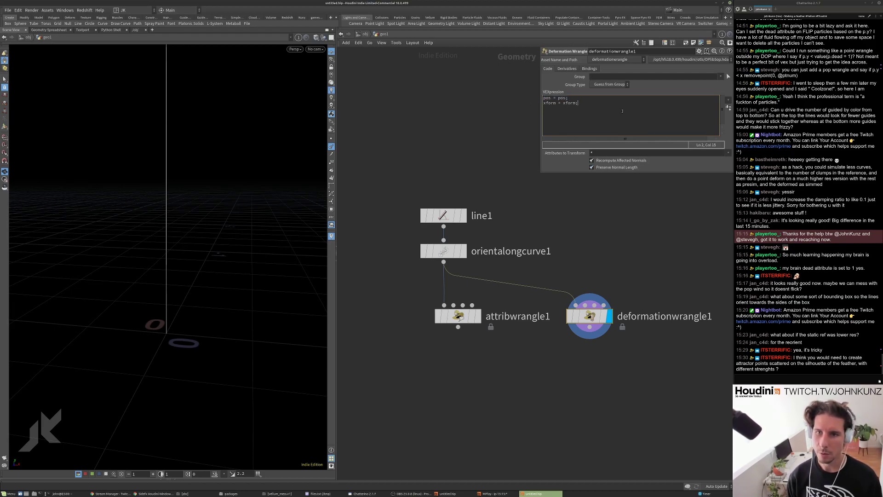
{"action": "key", "text": "Return"}
{"action": "type", "text": "@P.x += sin(@P.y*8)/12;"}
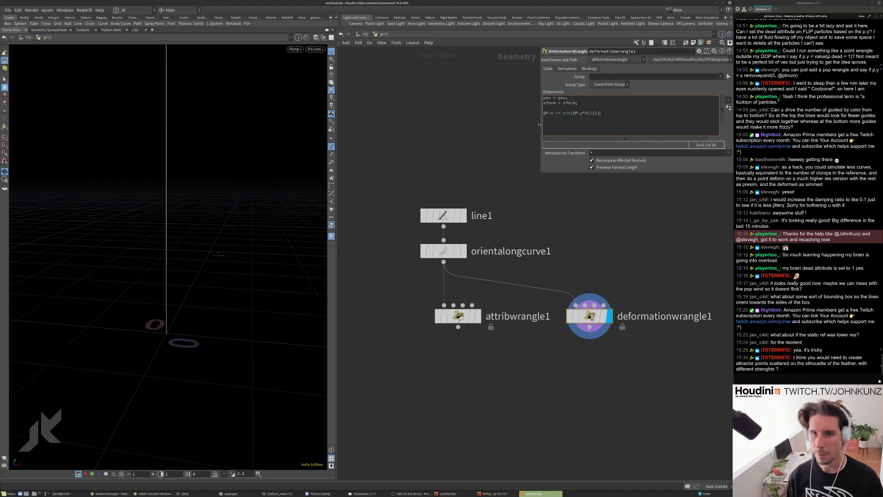
{"action": "left_click_drag", "start_coordinate": [549, 112], "coordinate": [538, 113]}
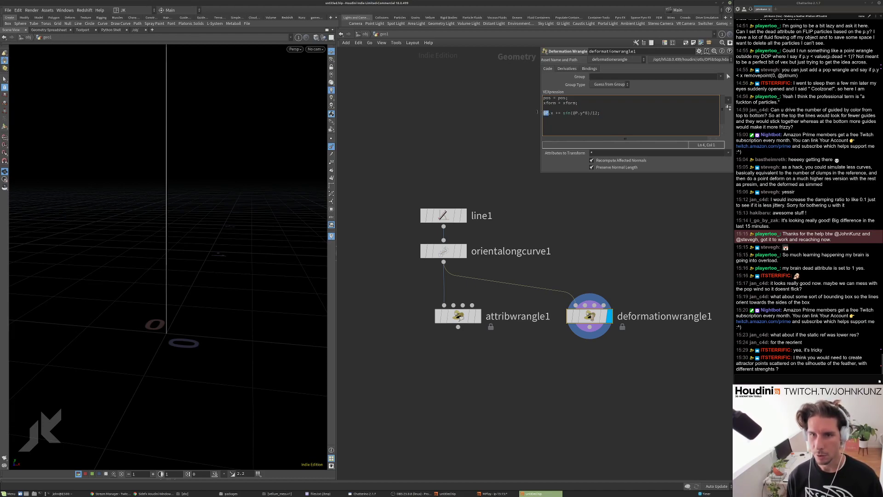
{"action": "type", "text": "pos"}
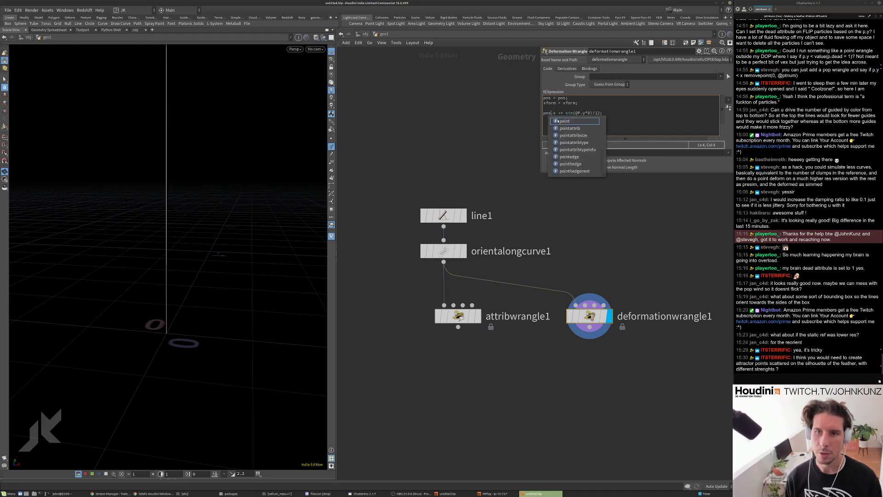
{"action": "left_click_drag", "start_coordinate": [581, 113], "coordinate": [574, 113]}
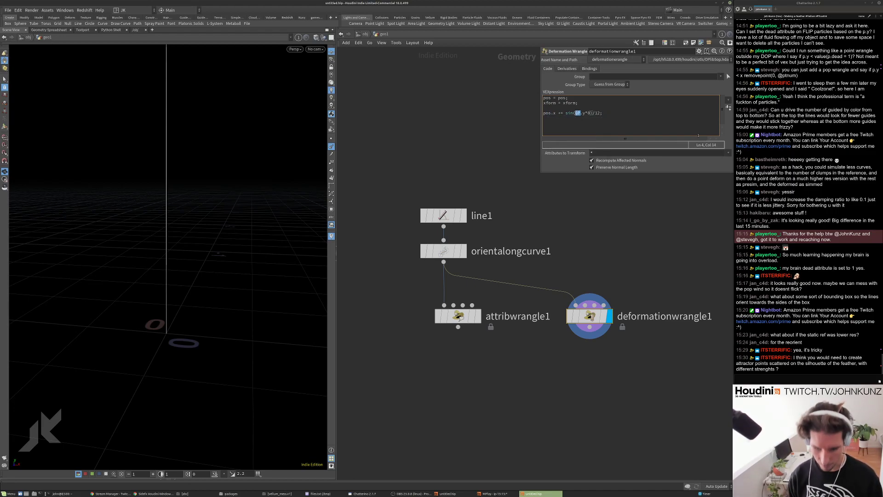
{"action": "type", "text": "pos"}
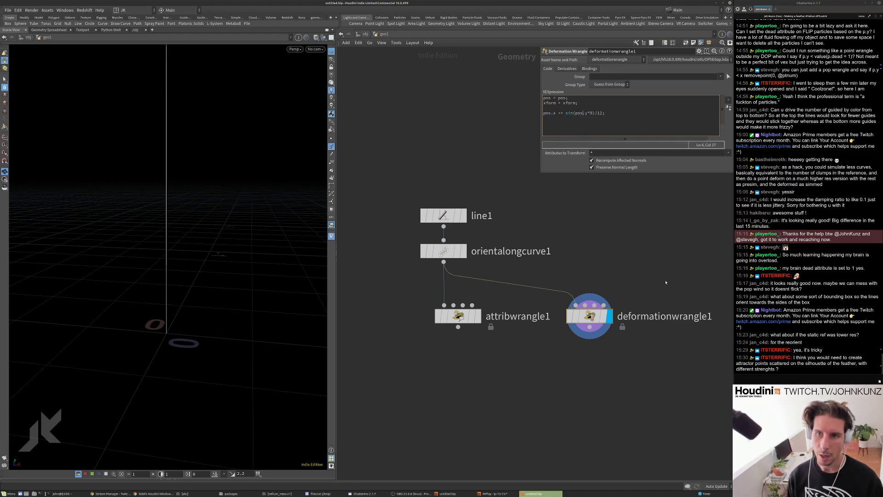
{"action": "left_click", "coordinate": [653, 263]}
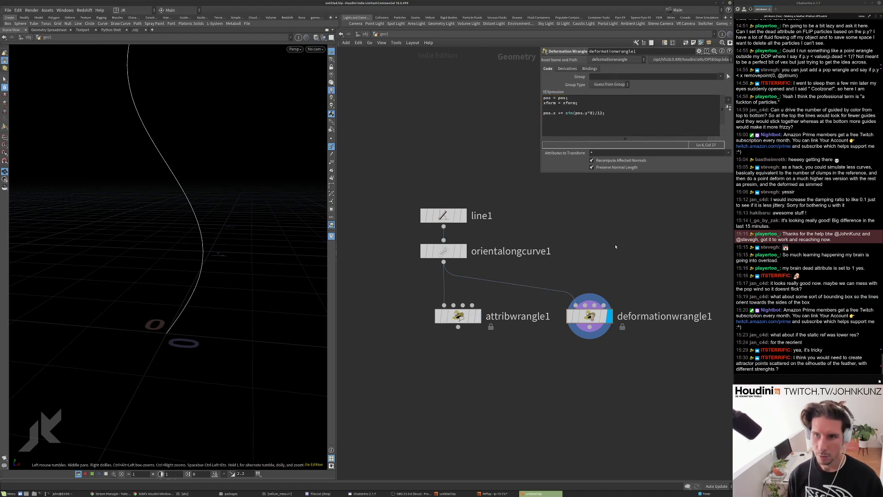
Disable Recompute Affected Normals and compare normals against attribwrangle1's result.
{"action": "left_click", "coordinate": [618, 164]}
{"action": "left_click_drag", "start_coordinate": [209, 184], "coordinate": [164, 258]}
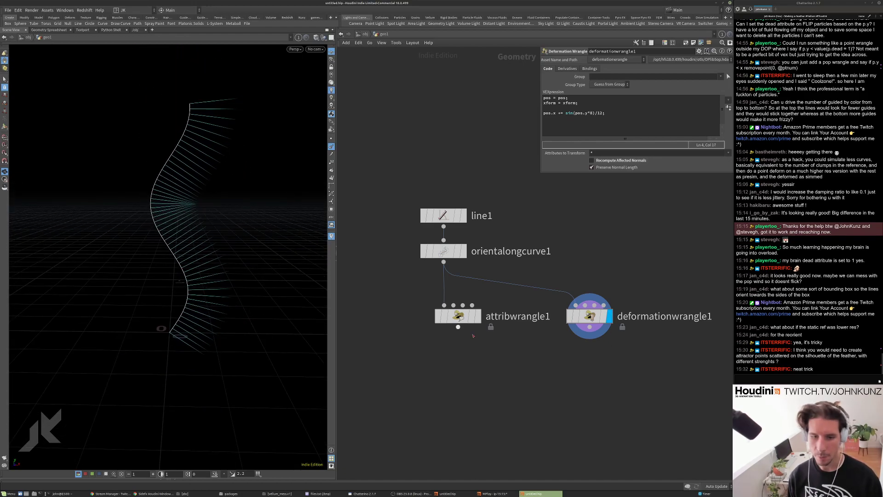
{"action": "left_click", "coordinate": [478, 316]}
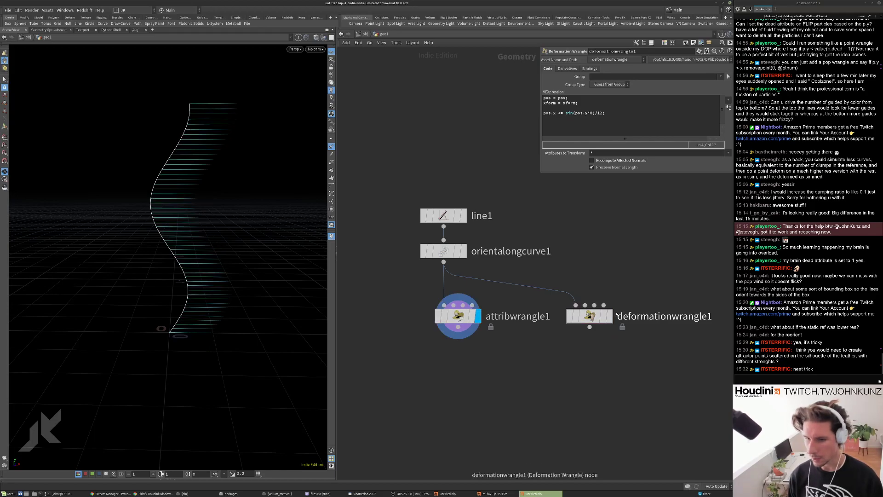
{"action": "left_click", "coordinate": [609, 316]}
{"action": "left_click_drag", "start_coordinate": [168, 219], "coordinate": [175, 193]}
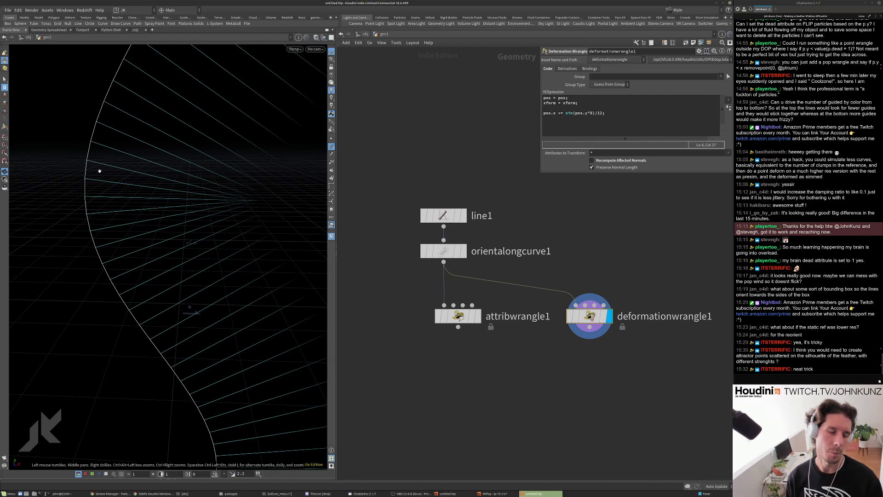
{"action": "left_click_drag", "start_coordinate": [108, 233], "coordinate": [134, 235]}
{"action": "scroll", "coordinate": [591, 313], "scroll_direction": "down", "scroll_amount": 2}
{"action": "scroll", "coordinate": [591, 313], "scroll_direction": "up", "scroll_amount": 2}
Inspect the attribvop_fourpts and attribvop_centraldiff networks, then return to geo1.
{"action": "double_click", "coordinate": [592, 311]}
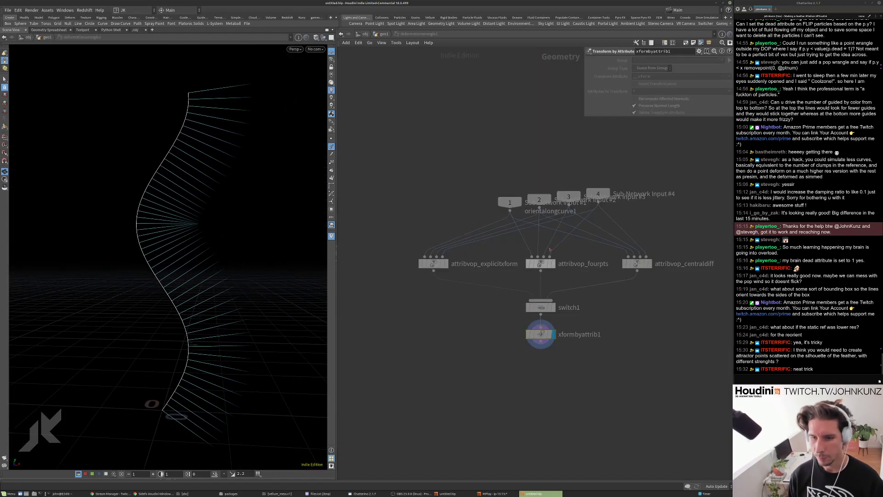
{"action": "double_click", "coordinate": [540, 263]}
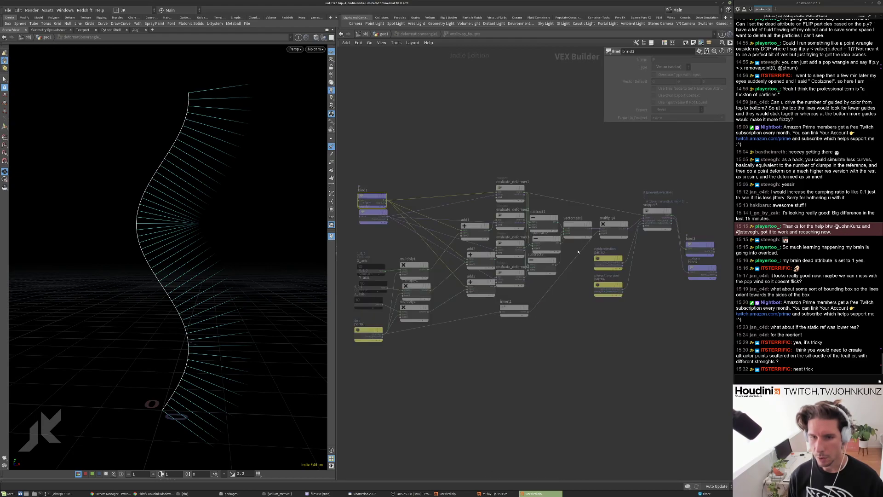
{"action": "key", "text": "u"}
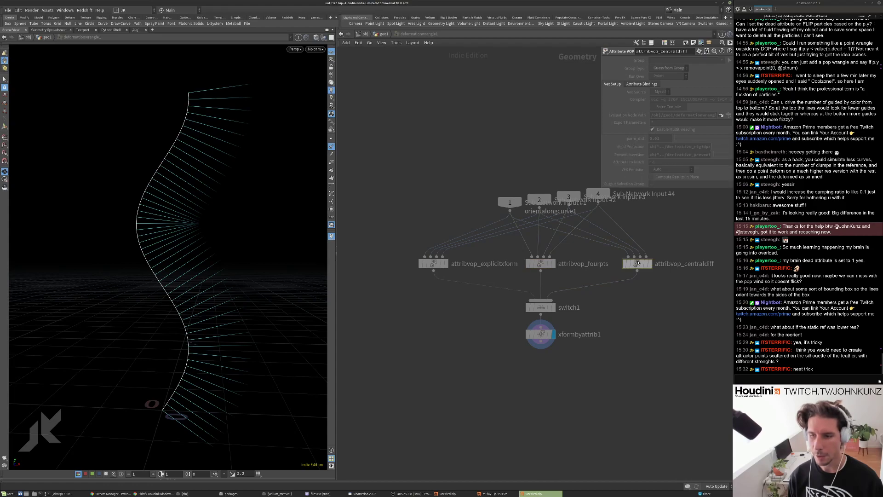
{"action": "double_click", "coordinate": [636, 264]}
{"action": "left_click", "coordinate": [384, 34]}
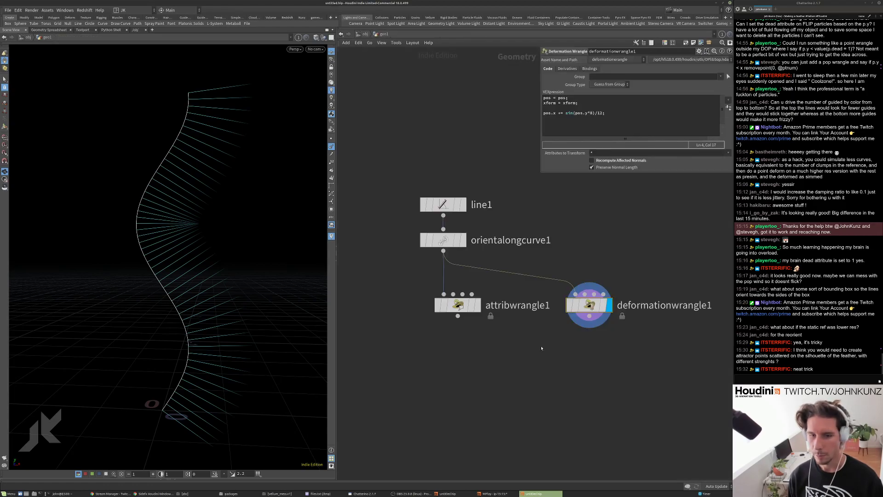
Display and select attribwrangle1 as the node to build from.
{"action": "key", "text": "Tab"}
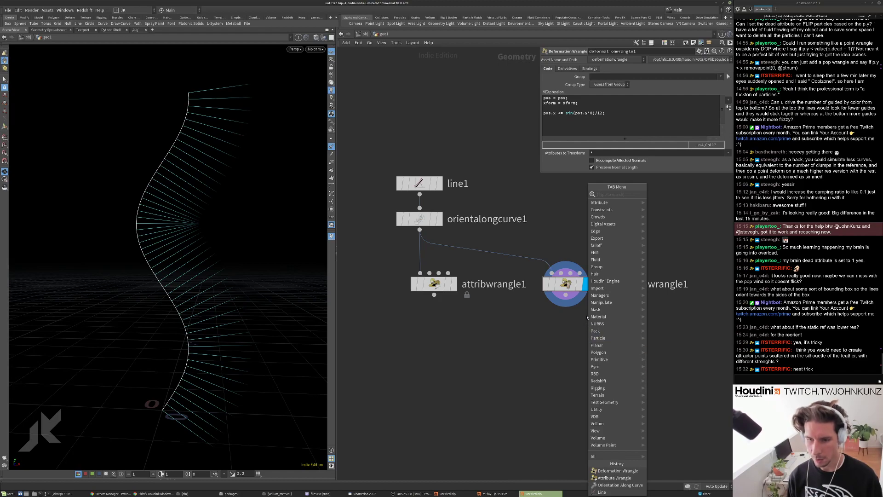
{"action": "key", "text": "Escape"}
{"action": "middle_click_drag", "start_coordinate": [589, 357], "coordinate": [570, 345]}
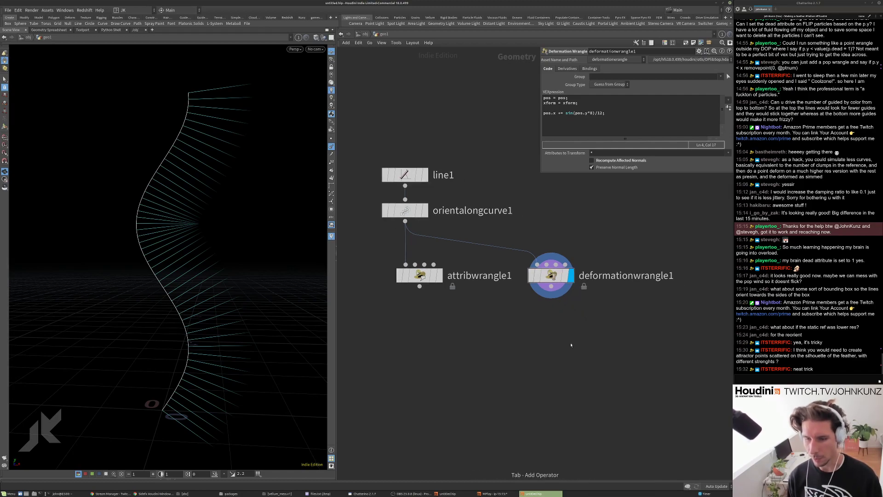
{"action": "key", "text": "Tab"}
{"action": "type", "text": "def"}
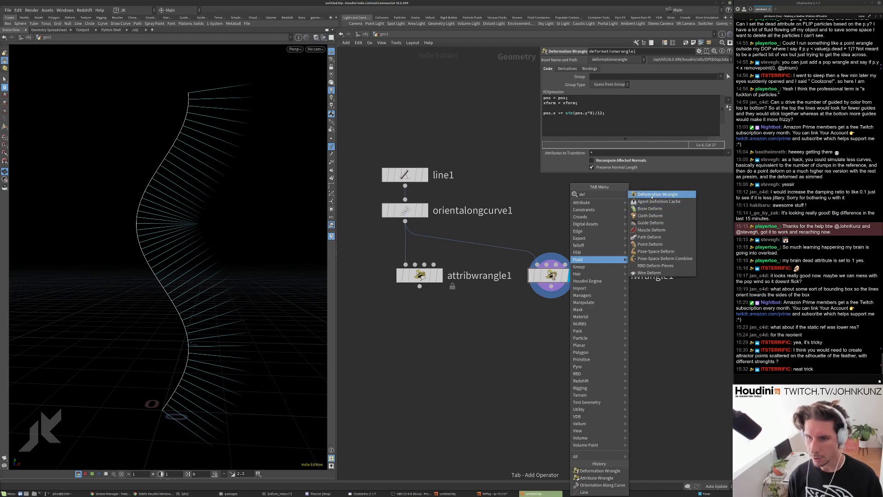
{"action": "left_click", "coordinate": [652, 197]}
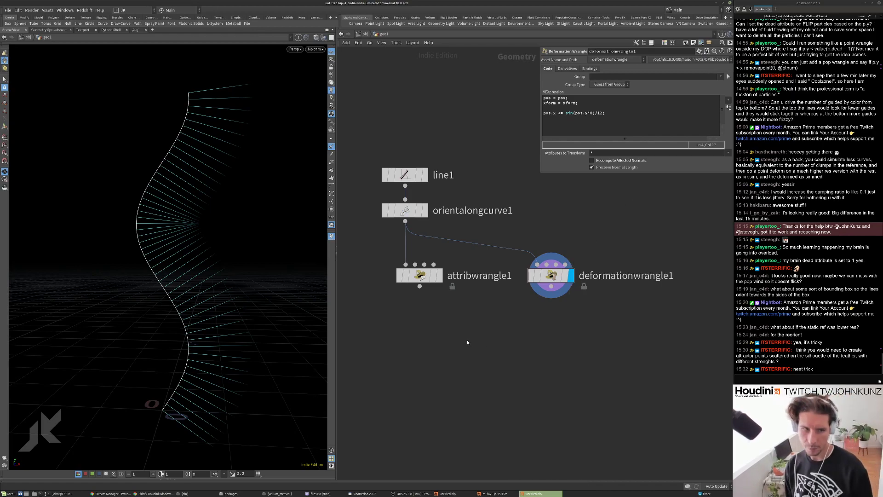
{"action": "left_click", "coordinate": [439, 275]}
{"action": "right_click", "coordinate": [423, 276]}
{"action": "key", "text": "Escape"}
{"action": "left_click", "coordinate": [429, 276]}
Add a displayed Attribute Reorient below attribwrangle1, with orientalongcurve1 wired into its second input.
{"action": "key", "text": "Tab"}
{"action": "type", "text": "reor"}
{"action": "key", "text": "Return"}
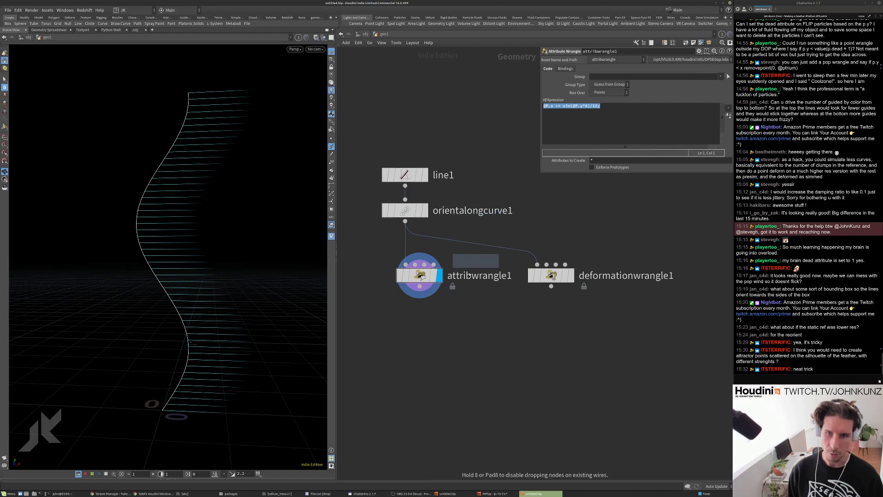
{"action": "left_click", "coordinate": [411, 371]}
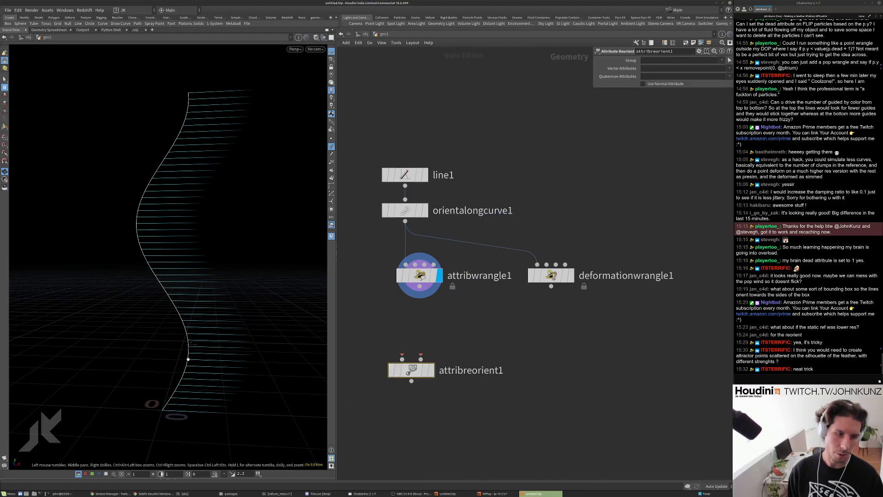
{"action": "left_click_drag", "start_coordinate": [405, 371], "coordinate": [420, 295]}
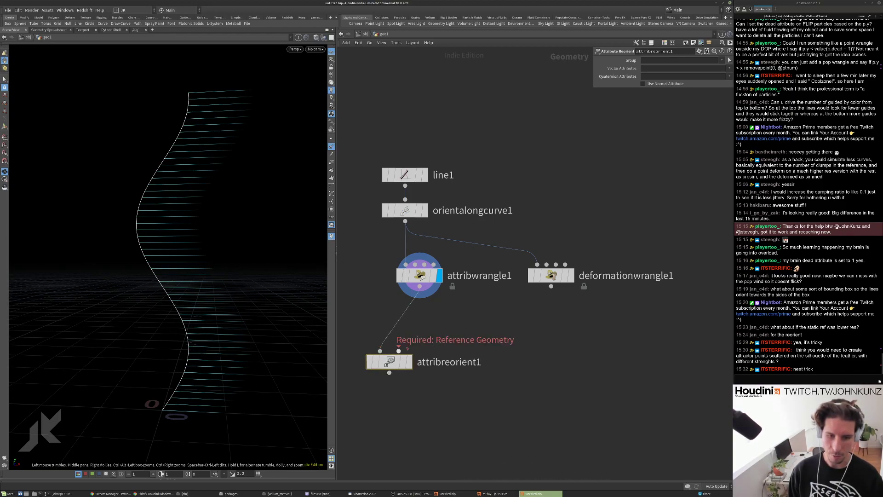
{"action": "left_click_drag", "start_coordinate": [398, 350], "coordinate": [404, 221]}
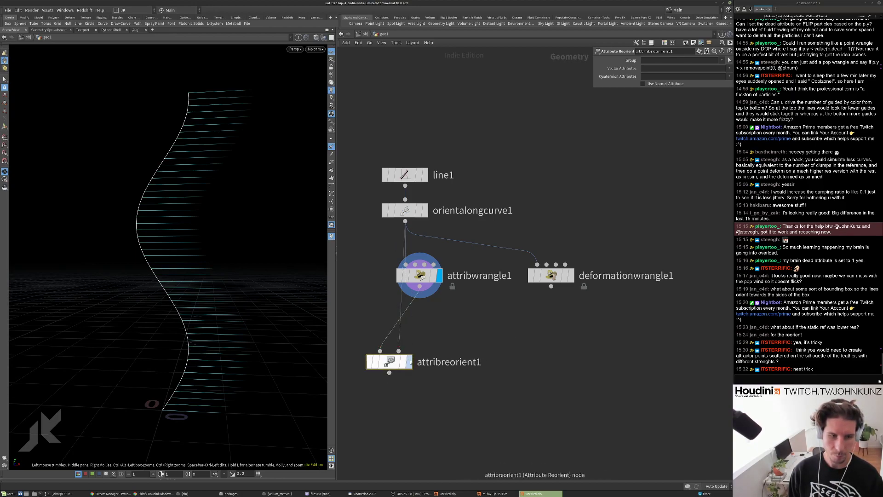
{"action": "key", "text": "r"}
Set Vector Attributes to N and turn off Use Normal Attribute.
{"action": "left_click", "coordinate": [649, 67]}
{"action": "type", "text": "N"}
{"action": "key", "text": "Return"}
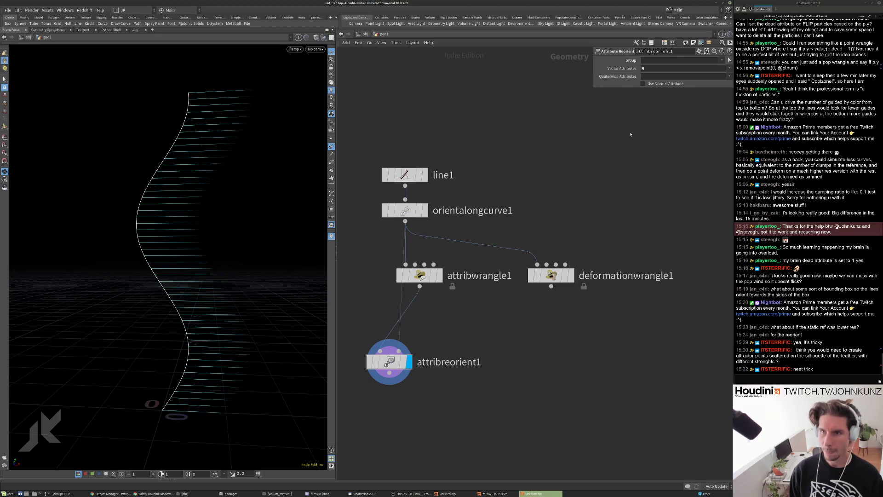
{"action": "middle_click_drag", "start_coordinate": [551, 198], "coordinate": [592, 152]}
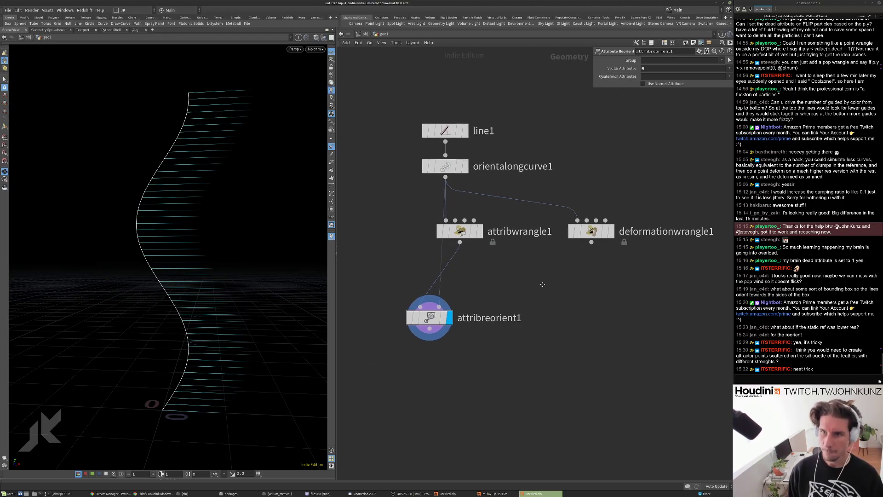
{"action": "left_click", "coordinate": [644, 83]}
{"action": "left_click_drag", "start_coordinate": [462, 231], "coordinate": [469, 243]}
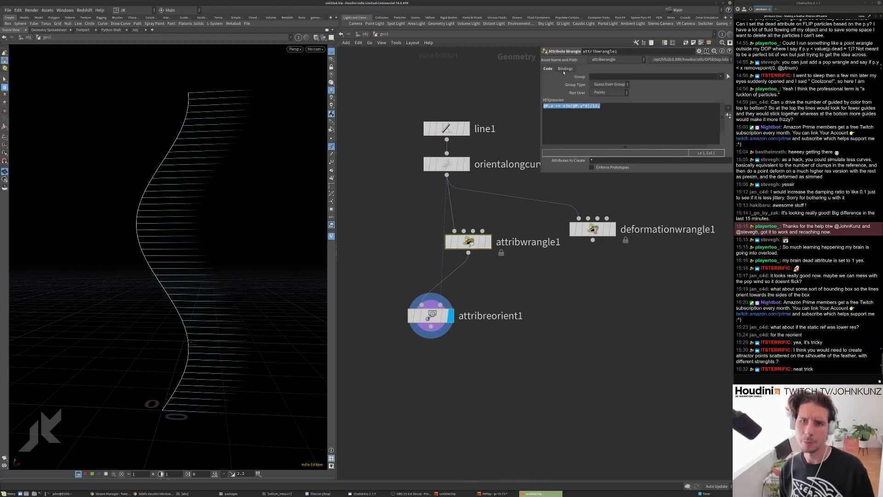
{"action": "left_click", "coordinate": [564, 69]}
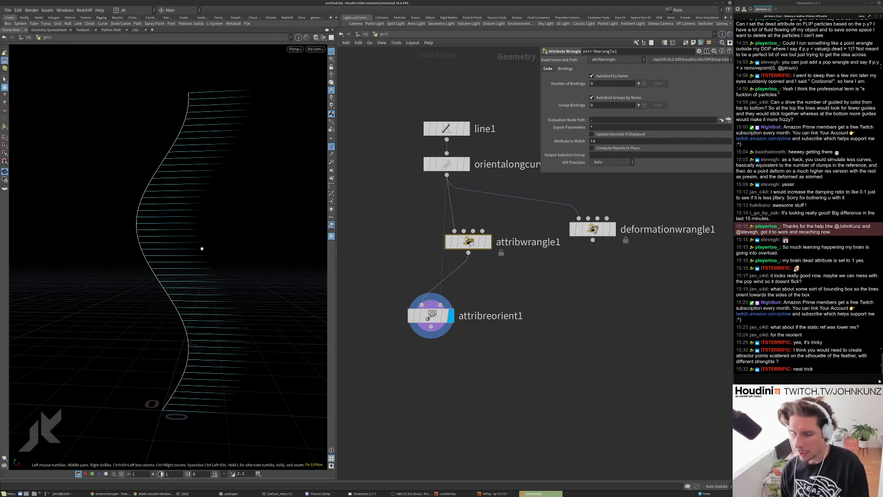
{"action": "left_click_drag", "start_coordinate": [468, 241], "coordinate": [378, 225]}
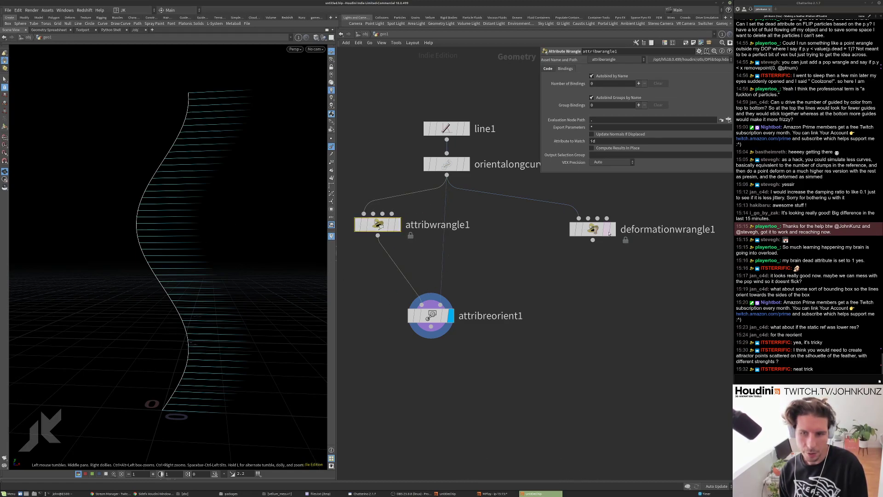
Display deformationwrangle1 and add f@Time inside its sine: sin(pos.y*8 + f@Time).
{"action": "left_click", "coordinate": [609, 229]}
{"action": "left_click", "coordinate": [598, 231]}
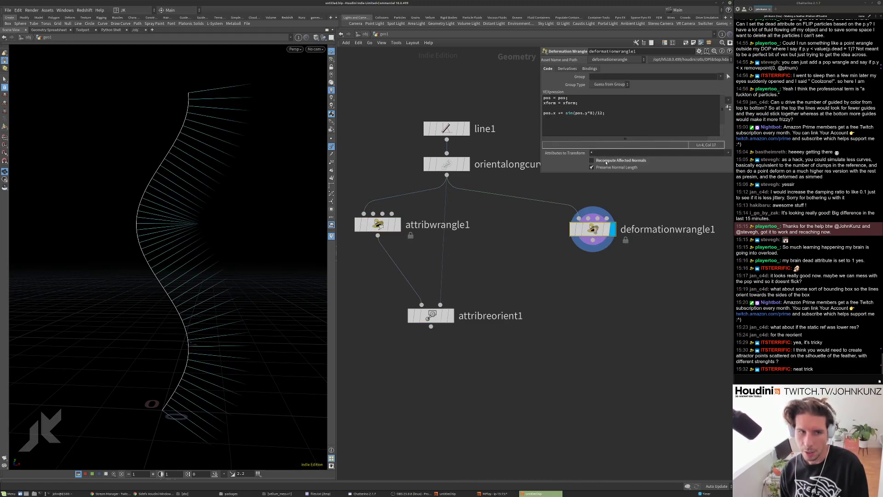
{"action": "left_click_drag", "start_coordinate": [197, 305], "coordinate": [205, 303]}
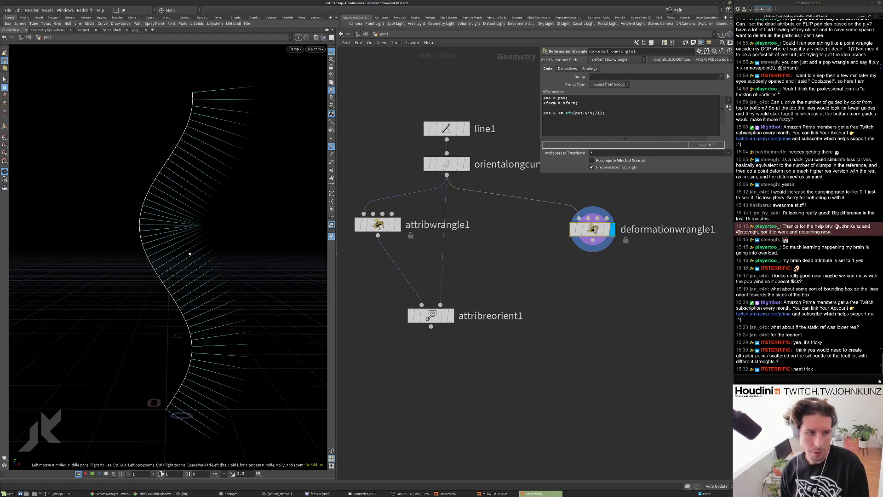
{"action": "left_click", "coordinate": [593, 113]}
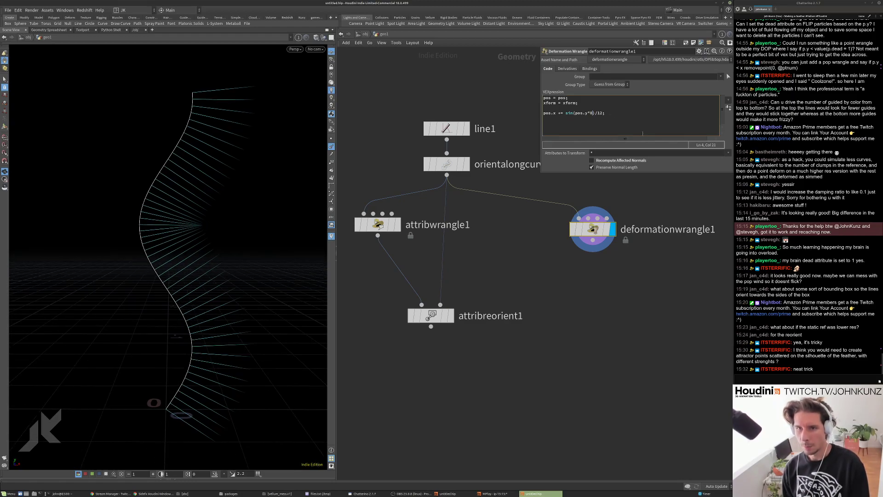
{"action": "type", "text": "+"}
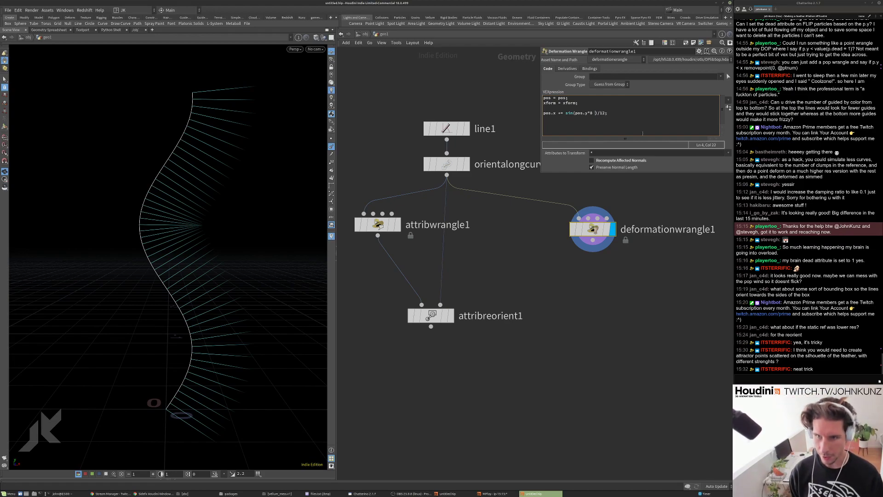
{"action": "type", "text": " f@Time"}
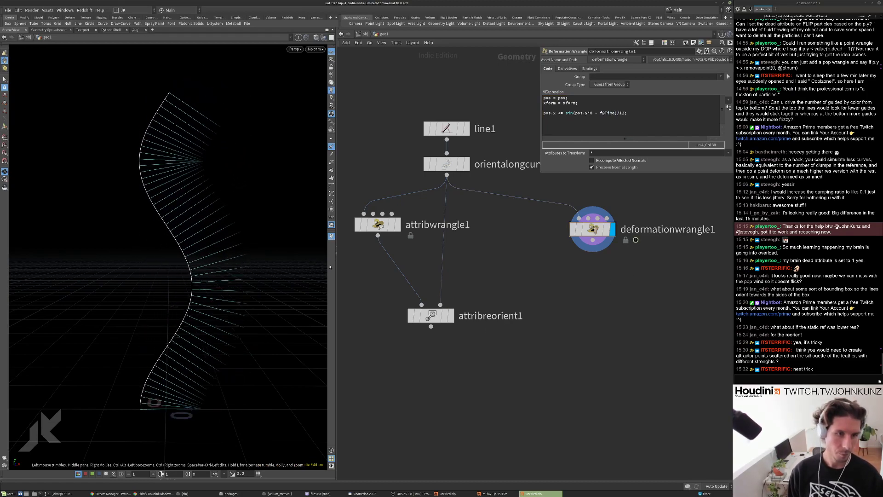
{"action": "type", "text": "d"}
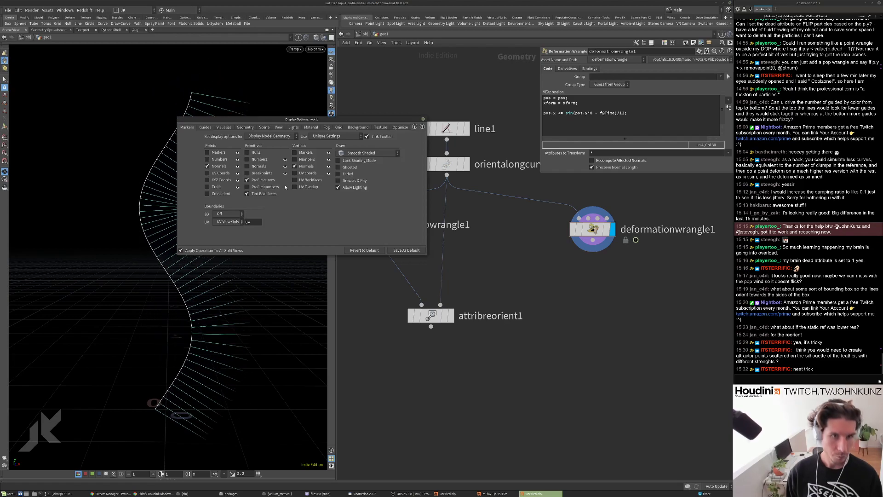
Raise the viewport guide Scale Normal to 2.22 and Scale Vectors to 3.28.
{"action": "left_click", "coordinate": [244, 127]}
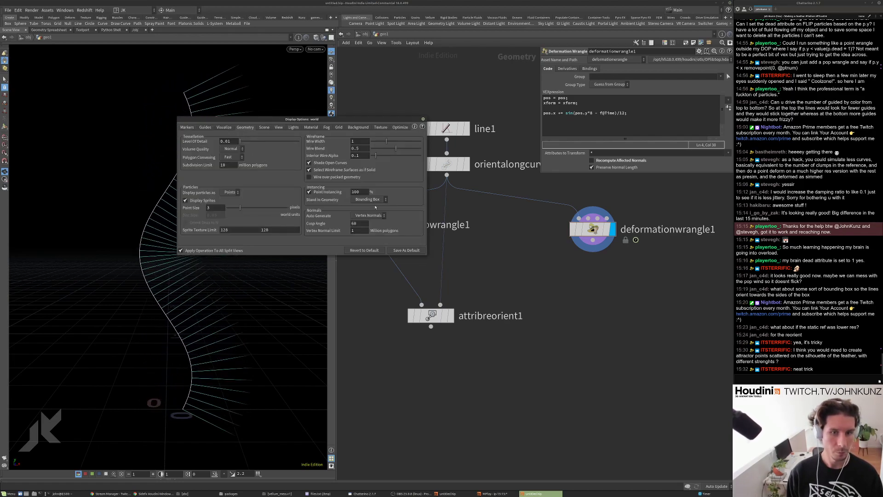
{"action": "left_click", "coordinate": [204, 127]}
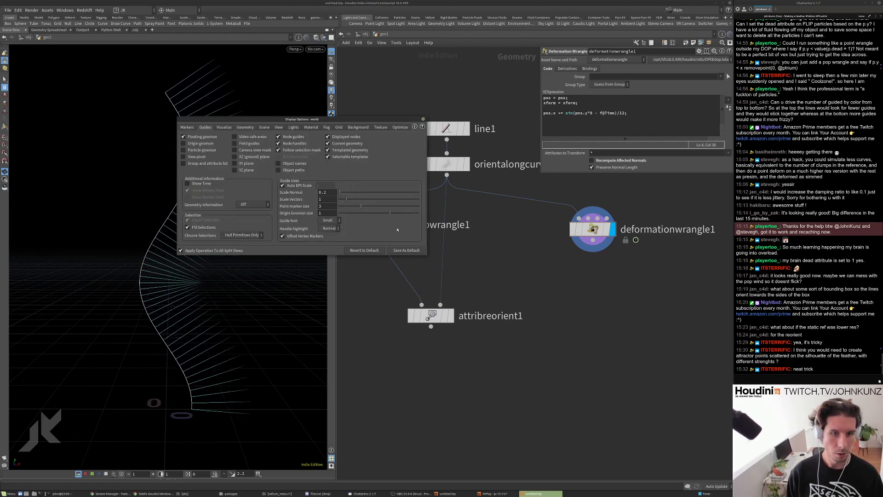
{"action": "mouse_move", "coordinate": [360, 199]}
{"action": "left_mouse_down"}
{"action": "mouse_move", "coordinate": [348, 193]}
{"action": "mouse_move", "coordinate": [356, 193]}
{"action": "left_mouse_up"}
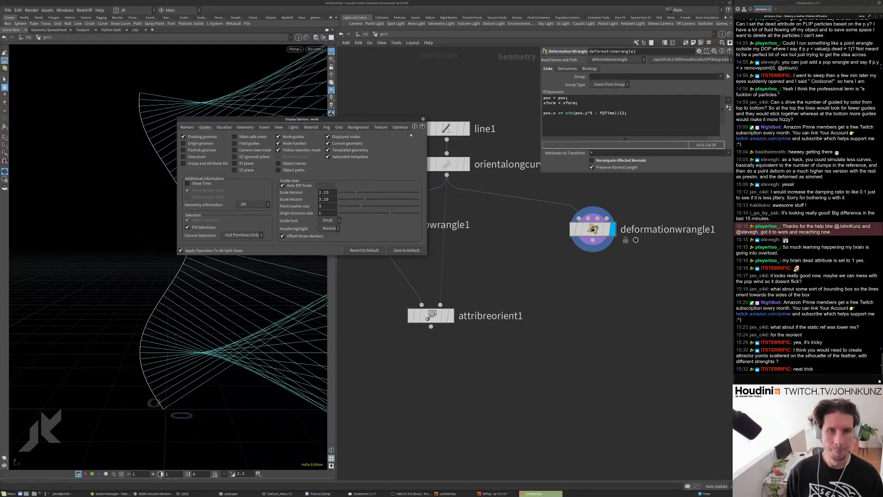
{"action": "left_click", "coordinate": [423, 119]}
{"action": "scroll", "coordinate": [168, 239], "scroll_direction": "down", "scroll_amount": 5}
{"action": "scroll", "coordinate": [73, 296], "scroll_direction": "down", "scroll_amount": 3}
{"action": "scroll", "coordinate": [203, 235], "scroll_direction": "up", "scroll_amount": 10}
{"action": "scroll", "coordinate": [204, 235], "scroll_direction": "down", "scroll_amount": 8}
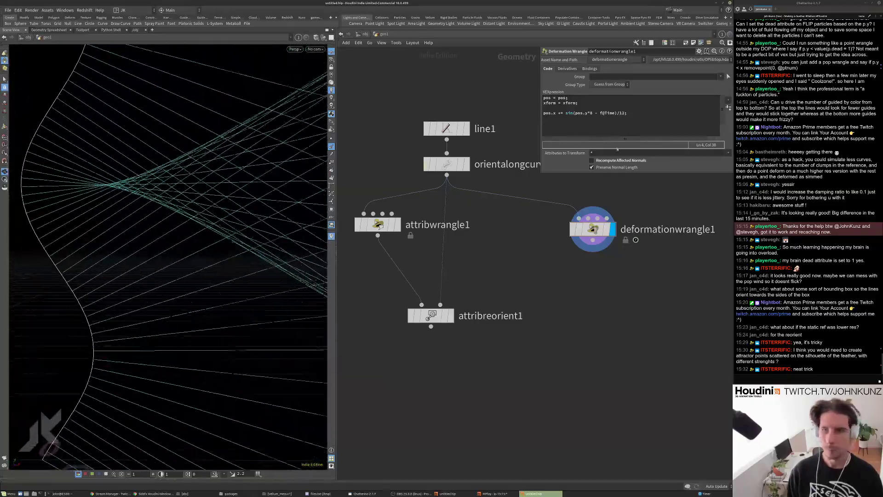
Set line1 to 512 points, view the dense curve sheet, and switch to the feather window.
{"action": "left_click", "coordinate": [453, 129]}
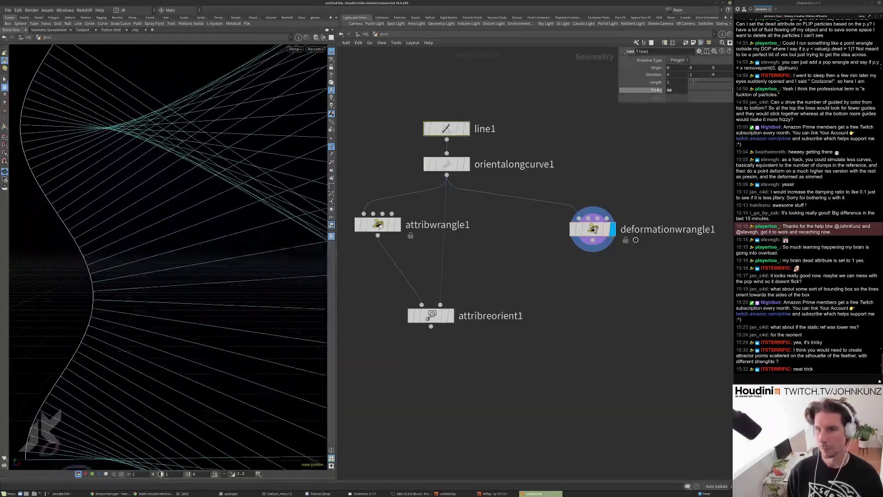
{"action": "left_click_drag", "start_coordinate": [251, 172], "coordinate": [213, 271]}
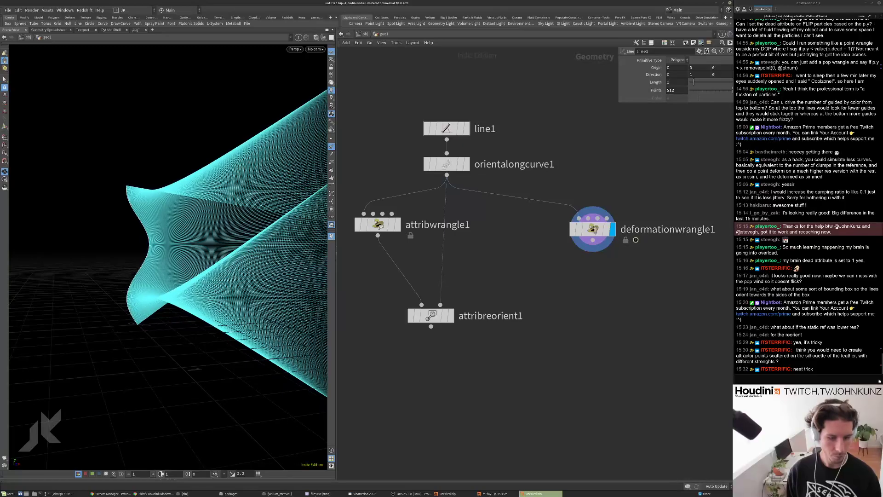
{"action": "key", "text": "alt+Tab"}
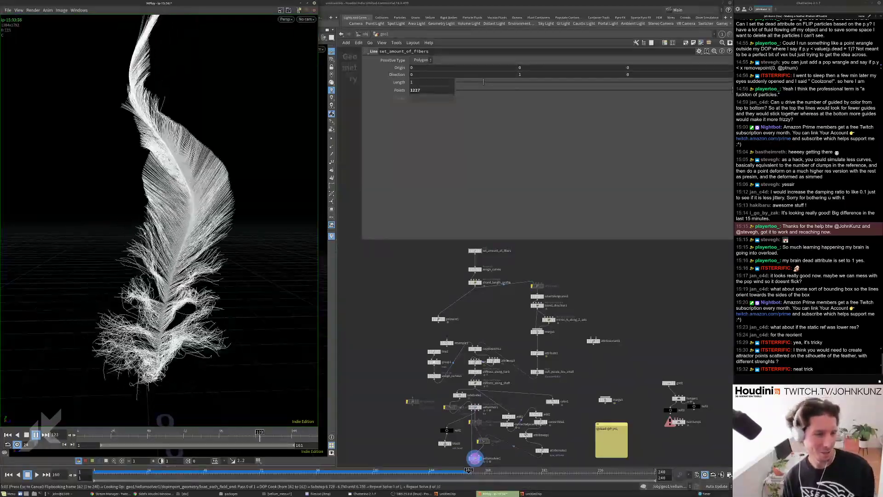
Stop the flipbook playback and open the File > Save As browser.
{"action": "key", "text": "alt+Tab"}
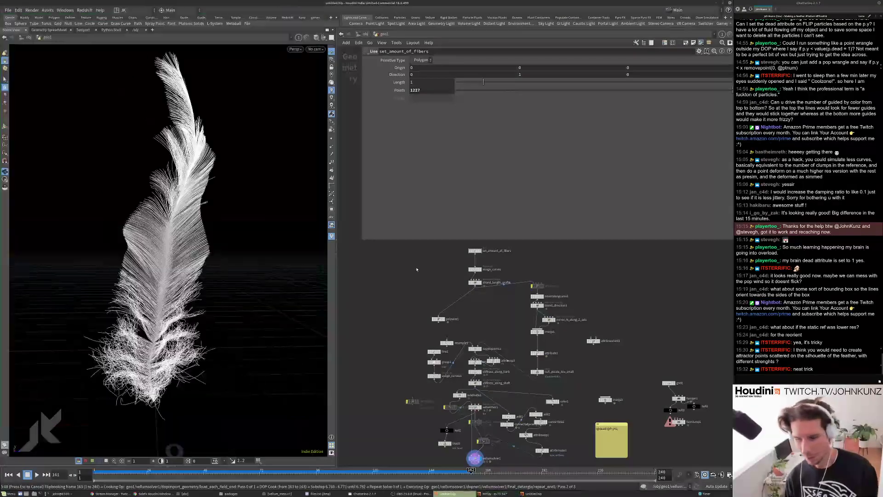
{"action": "key", "text": "Escape"}
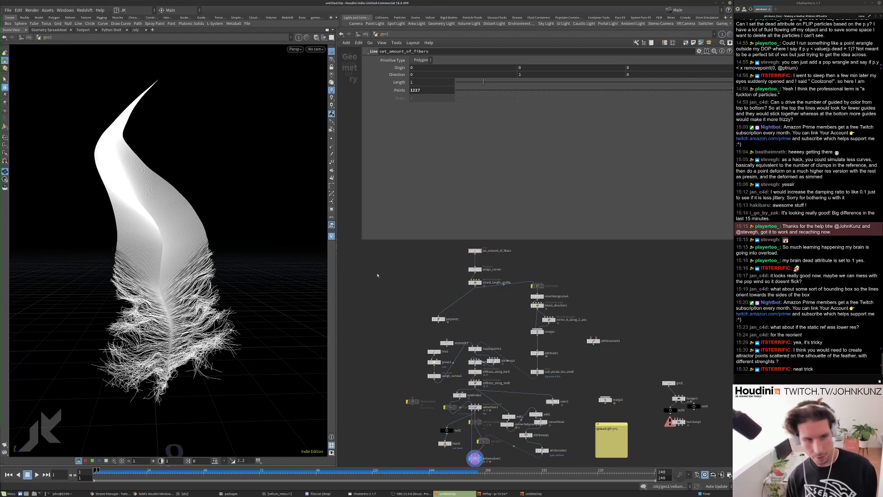
{"action": "left_click", "coordinate": [8, 10]}
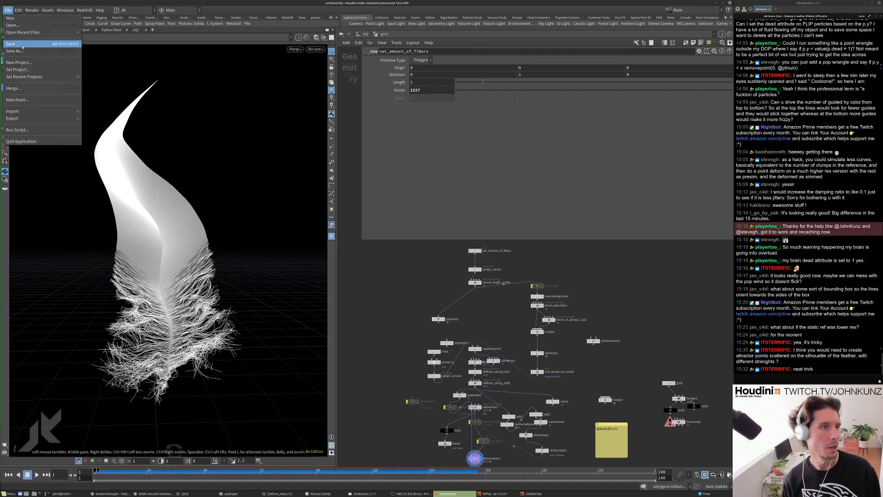
{"action": "left_click", "coordinate": [27, 52]}
{"action": "left_click_drag", "start_coordinate": [79, 7], "coordinate": [575, 82]}
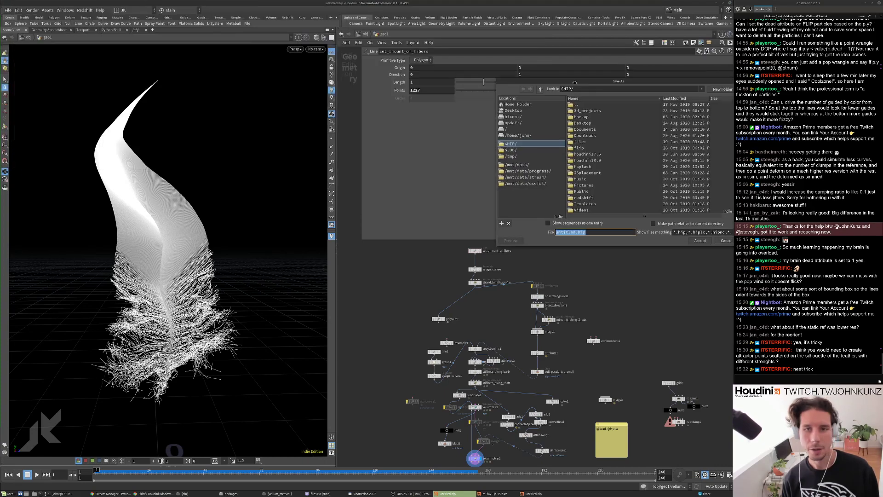
Create a new folder 2020_08_29 inside /mnt/data/stream.
{"action": "left_click", "coordinate": [536, 177]}
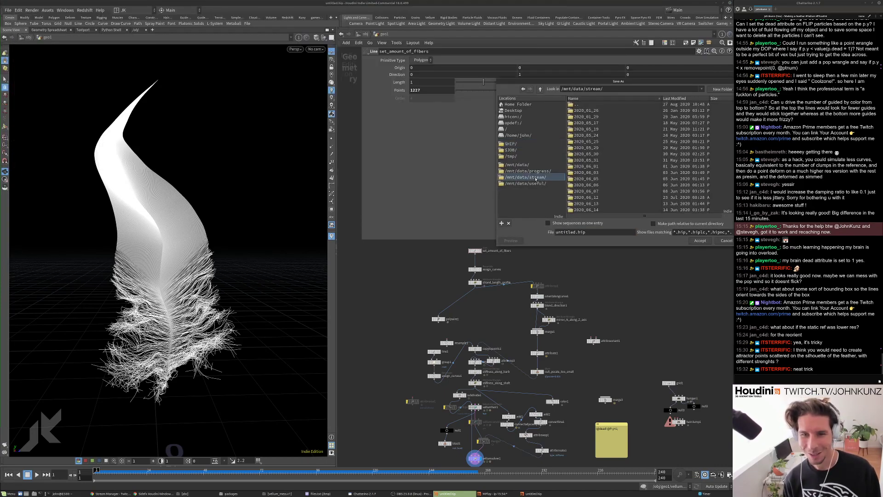
{"action": "left_click", "coordinate": [715, 90]}
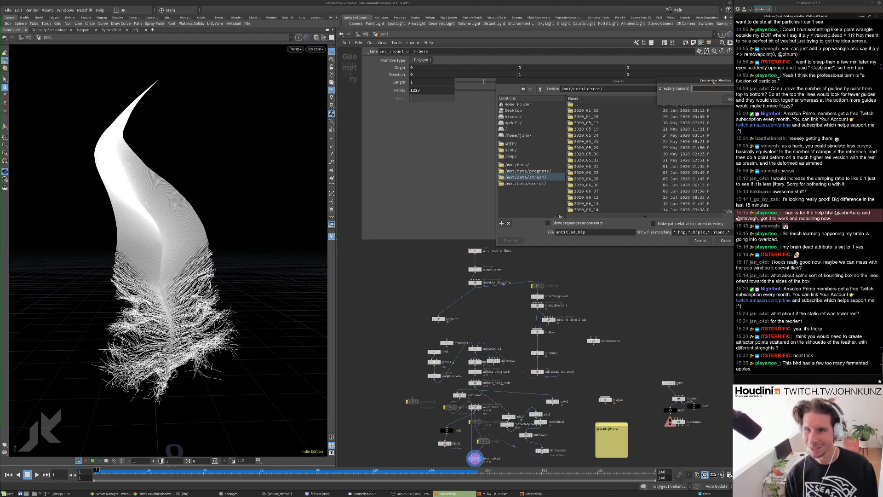
{"action": "left_click_drag", "start_coordinate": [712, 82], "coordinate": [568, 65]}
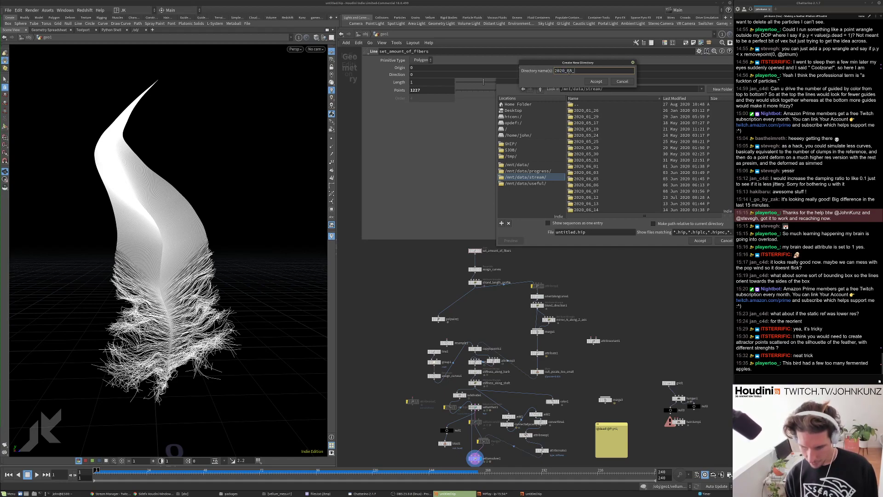
{"action": "type", "text": "29"}
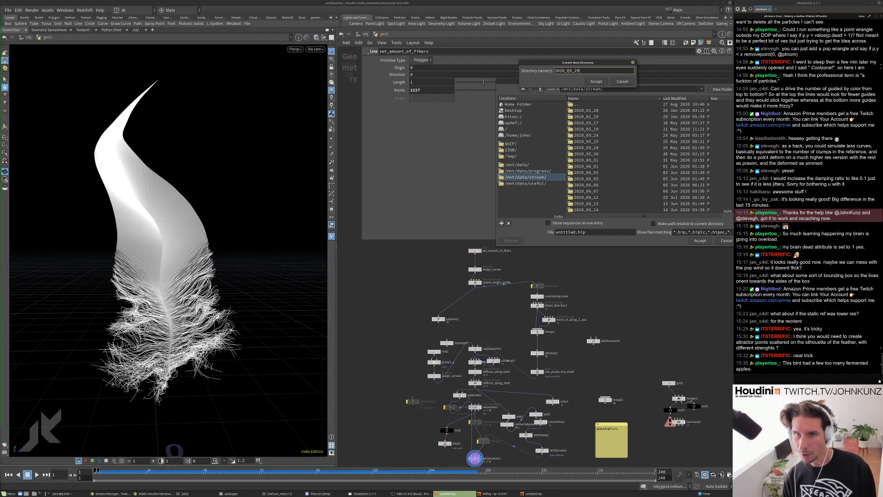
{"action": "key", "text": "Return"}
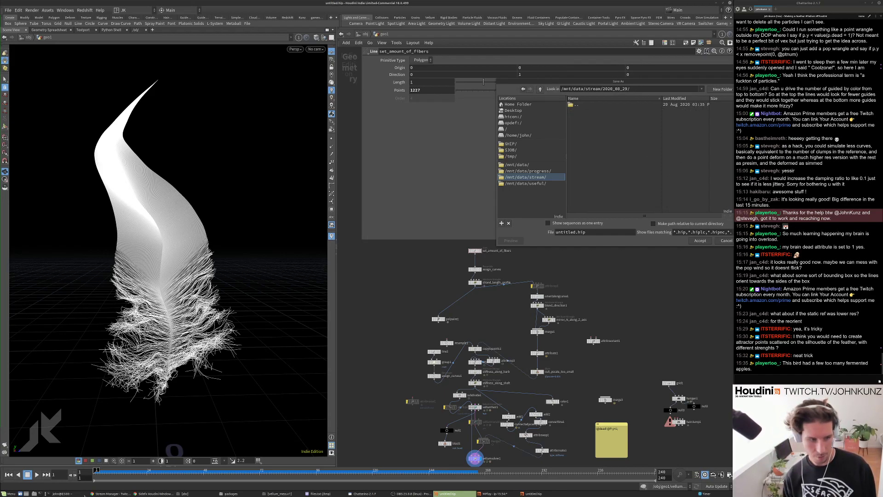
{"action": "left_click", "coordinate": [69, 494]}
Run cal to confirm the August 2020 date, then return to Houdini's save browser.
{"action": "key", "text": "Return"}
{"action": "key", "text": "Return"}
{"action": "type", "text": "cal"}
{"action": "key", "text": "Return"}
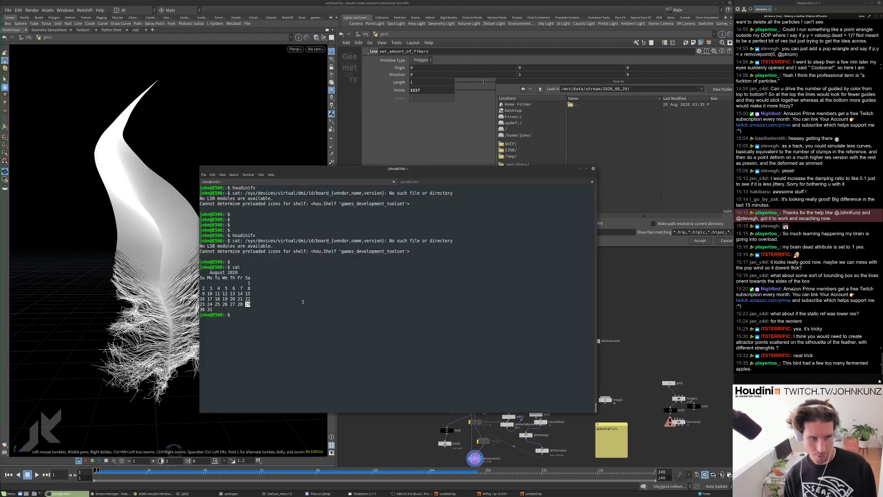
{"action": "triple_click", "coordinate": [214, 310]}
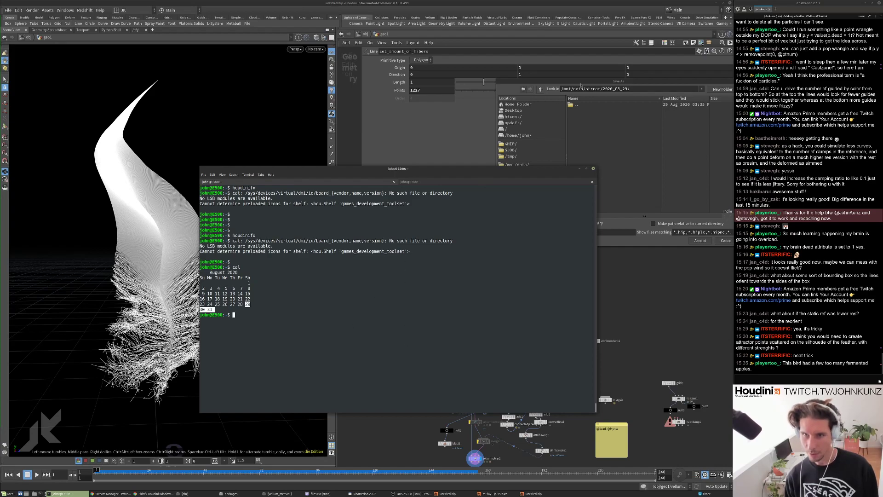
{"action": "key", "text": "alt+Tab"}
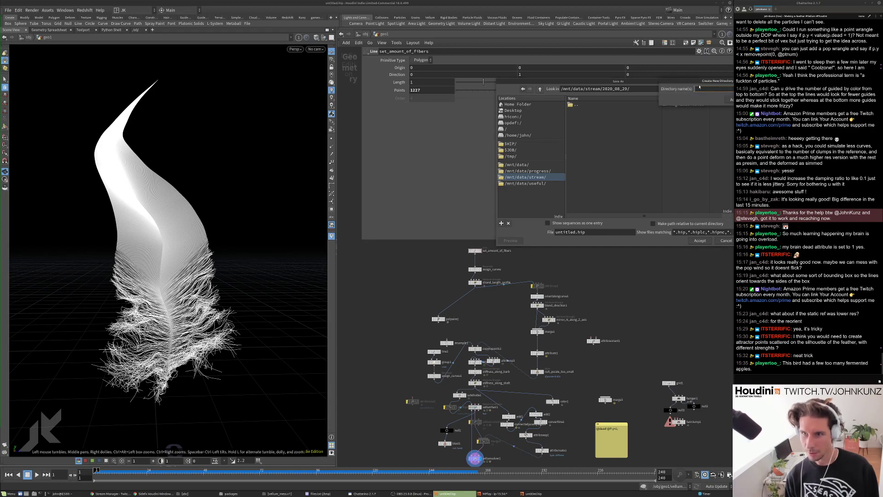
Create a scenes folder in 2020_08_29 and save the scene as vellum_feather.v1.
{"action": "left_click", "coordinate": [715, 89]}
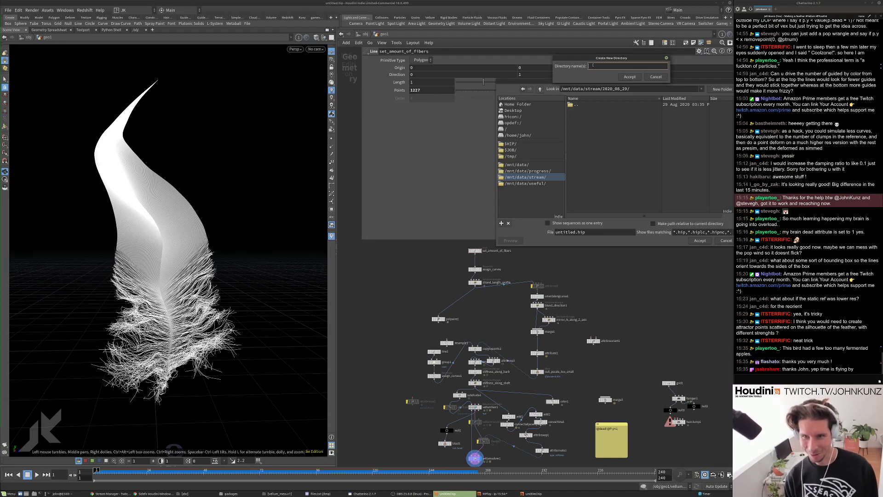
{"action": "type", "text": "enes"}
{"action": "key", "text": "Return"}
{"action": "double_click", "coordinate": [569, 232]}
{"action": "type", "text": "vell"}
{"action": "type", "text": "um_feather"}
{"action": "type", "text": "r"}
{"action": "type", "text": ".v1"}
{"action": "key", "text": "Return"}
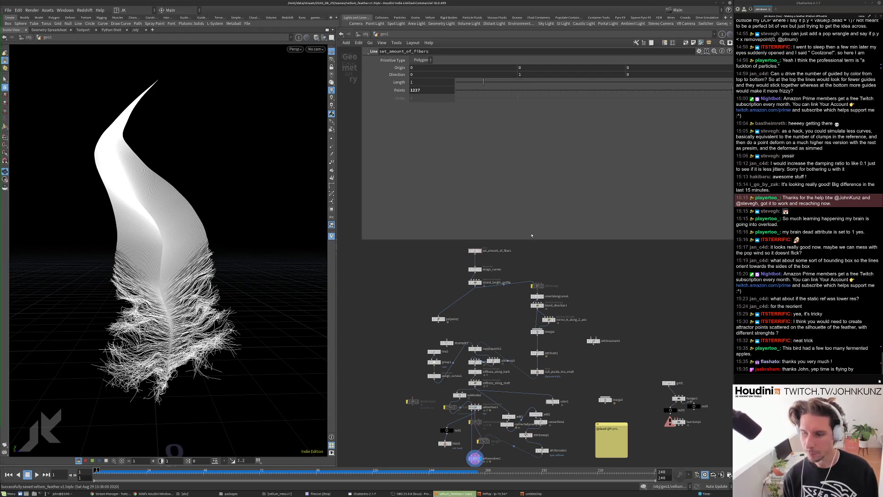
{"action": "key", "text": "Return"}
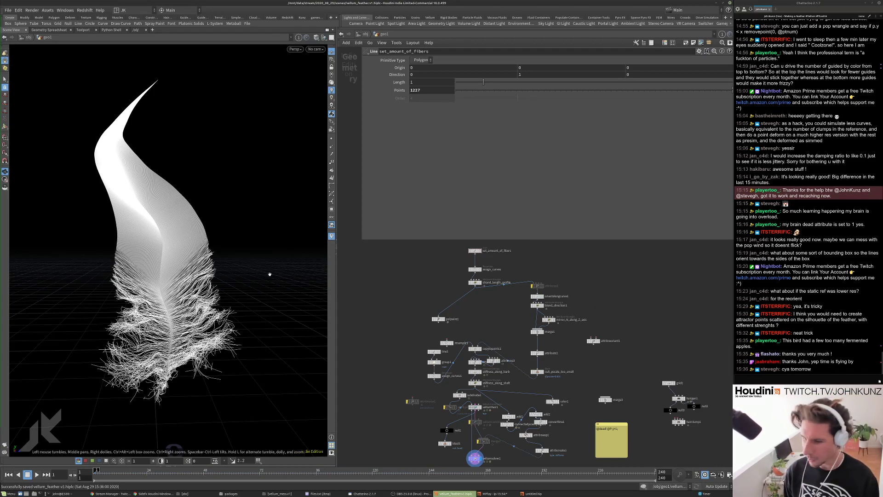
{"action": "left_click_drag", "start_coordinate": [253, 270], "coordinate": [235, 271]}
{"action": "right_click_drag", "start_coordinate": [234, 270], "coordinate": [198, 154]}
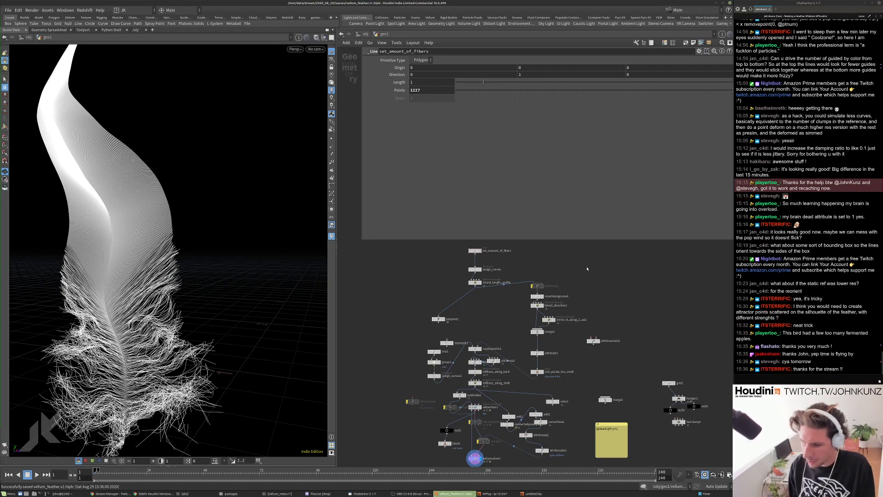
{"action": "scroll", "coordinate": [588, 268], "scroll_direction": "down", "scroll_amount": 2}
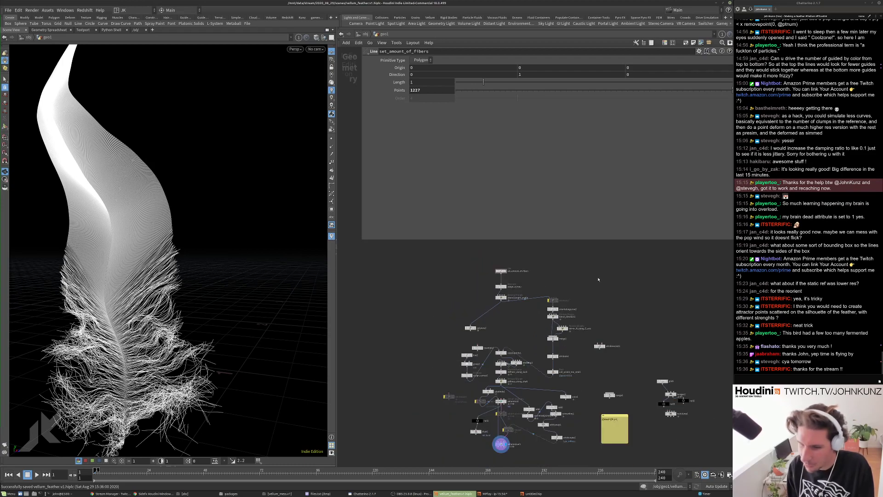
{"action": "scroll", "coordinate": [598, 279], "scroll_direction": "down", "scroll_amount": 2}
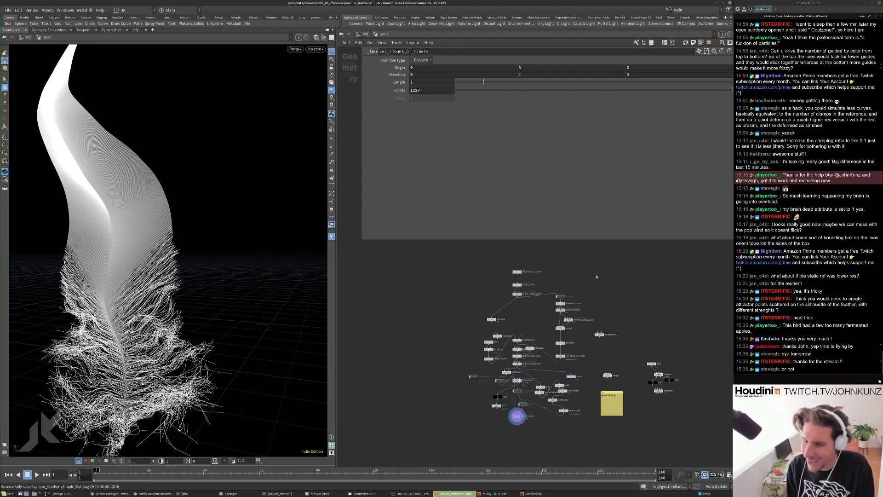
{"action": "mouse_move", "coordinate": [596, 277]}
{"action": "middle_mouse_down"}
{"action": "mouse_move", "coordinate": [599, 286]}
{"action": "mouse_move", "coordinate": [594, 272]}
{"action": "middle_mouse_up"}
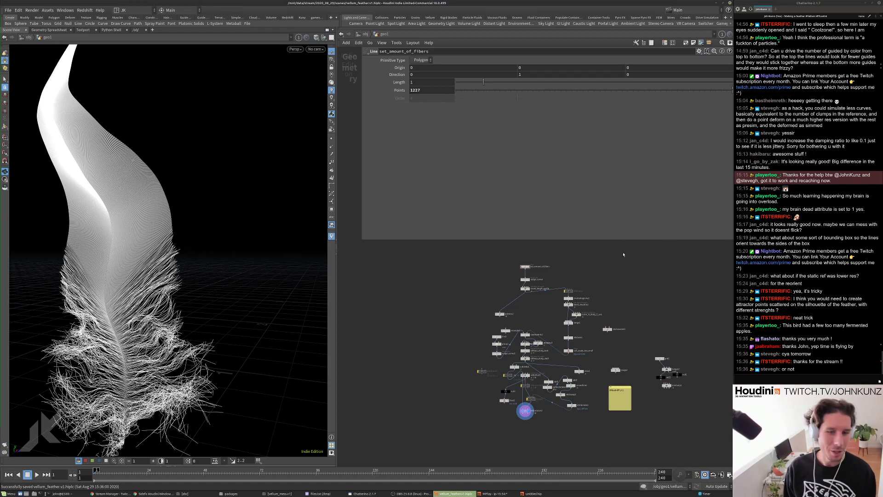
{"action": "left_click_drag", "start_coordinate": [189, 266], "coordinate": [216, 202]}
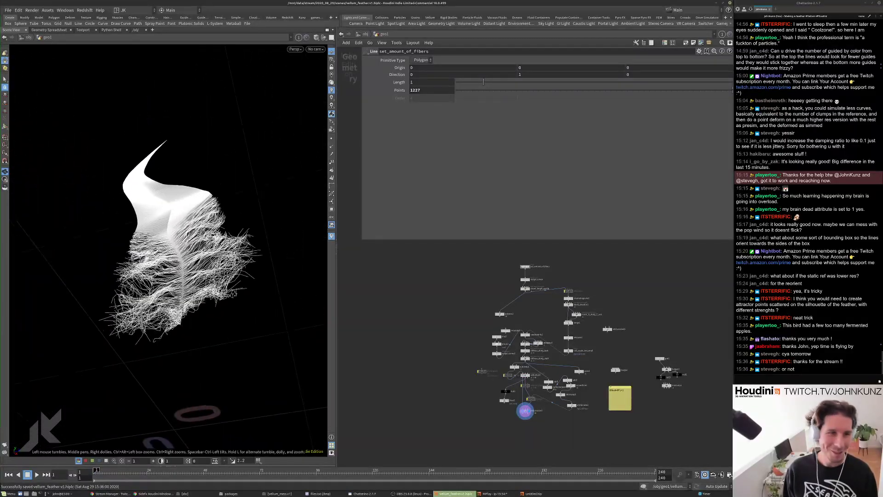
{"action": "scroll", "coordinate": [216, 203], "scroll_direction": "up", "scroll_amount": 5}
{"action": "key", "text": "h"}
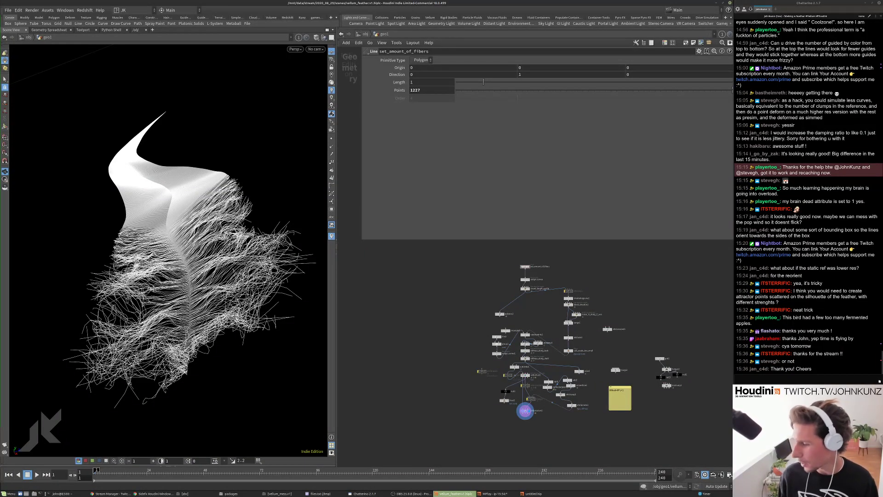
{"action": "key", "text": "alt+Tab"}
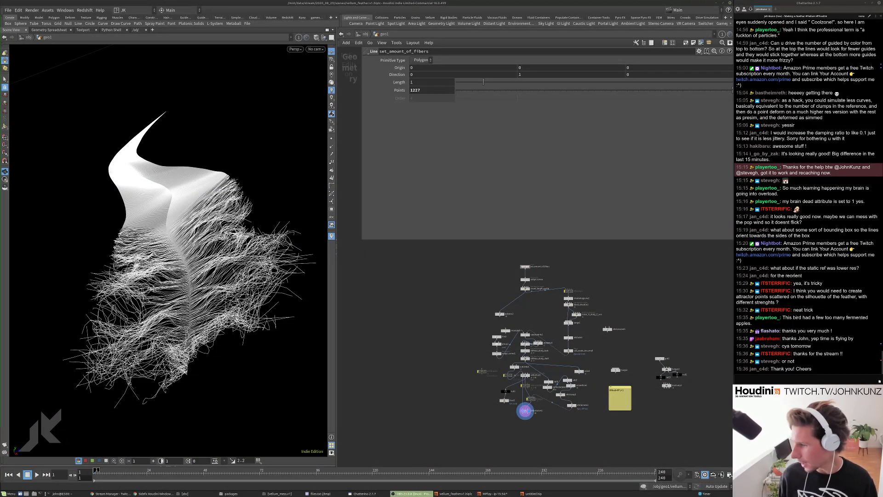